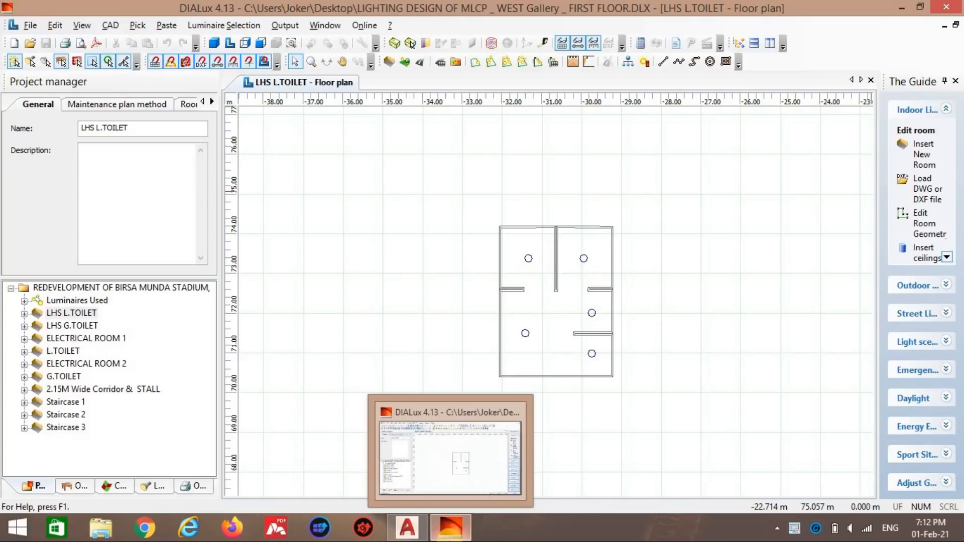
# Step: Begin importing a DWG floor plan and select the file First Below.dwg from the Desktop
pyautogui.click(922, 186)
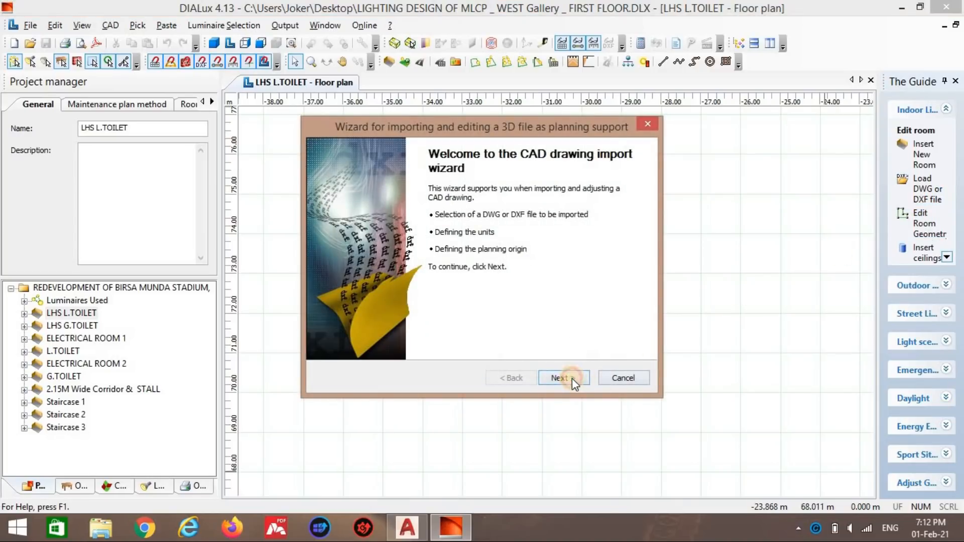
pyautogui.click(572, 378)
pyautogui.click(603, 233)
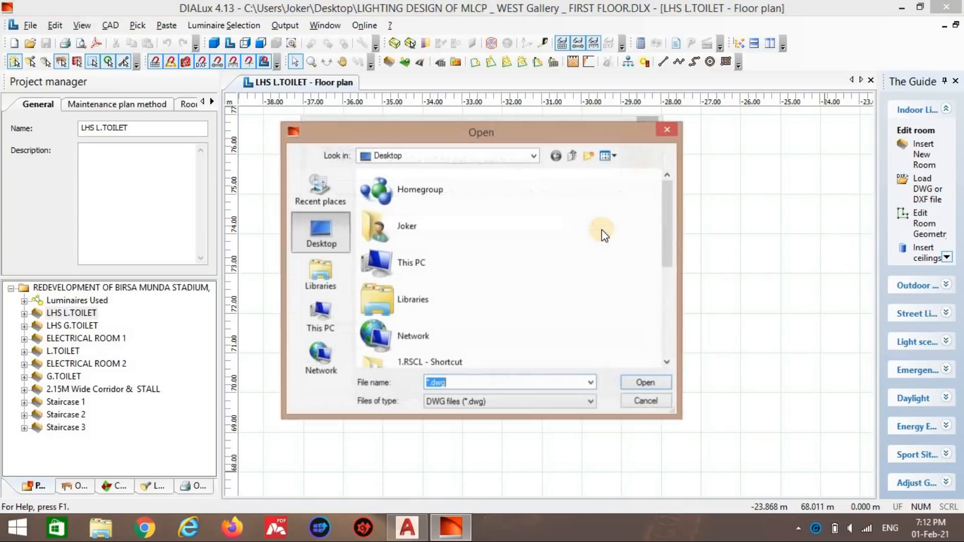
pyautogui.click(538, 243)
pyautogui.scroll(-5, 534, 240)
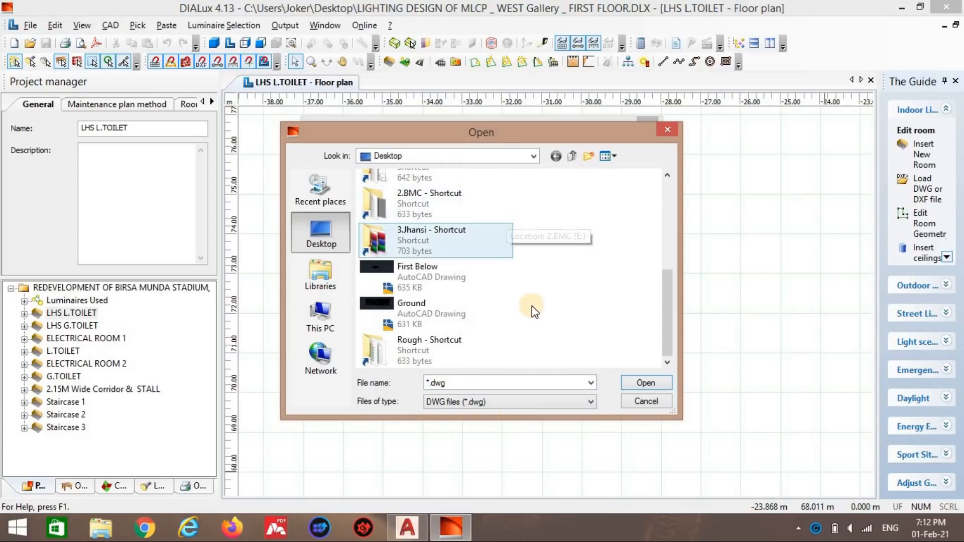
pyautogui.click(460, 281)
pyautogui.click(662, 383)
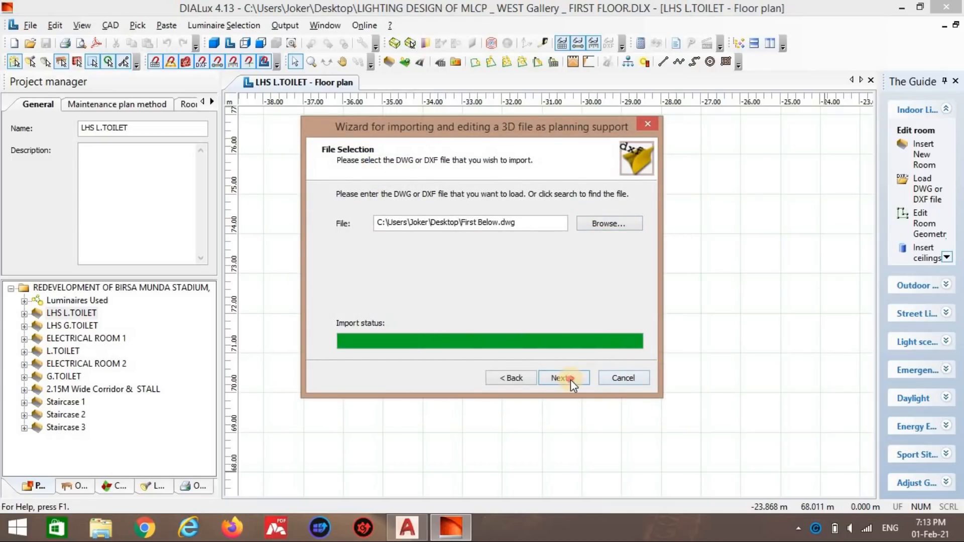
# Step: Import the drawing with millimetres as its units and the global coordinates system as its origin (0, 0, 0)
pyautogui.click(564, 378)
pyautogui.click(515, 239)
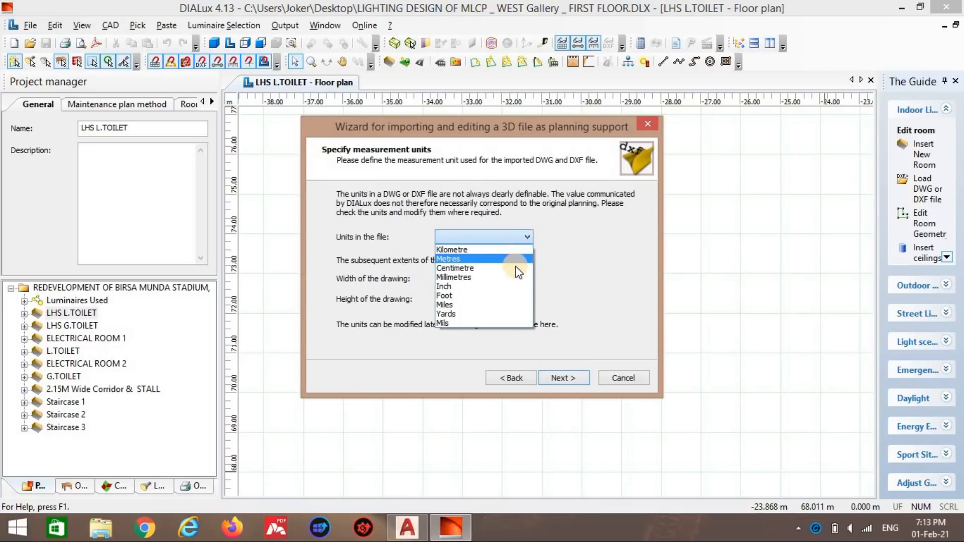
pyautogui.click(508, 276)
pyautogui.click(563, 384)
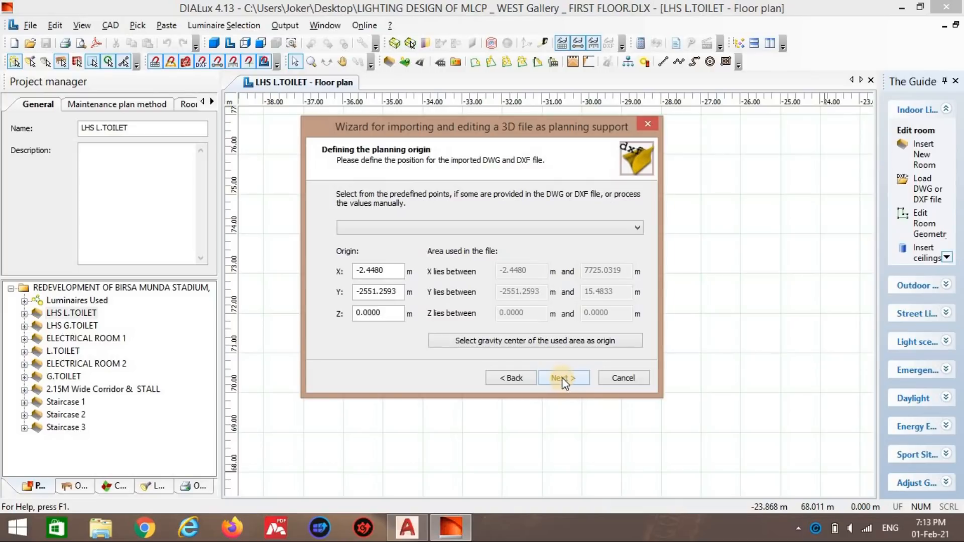
pyautogui.click(561, 236)
pyautogui.click(558, 244)
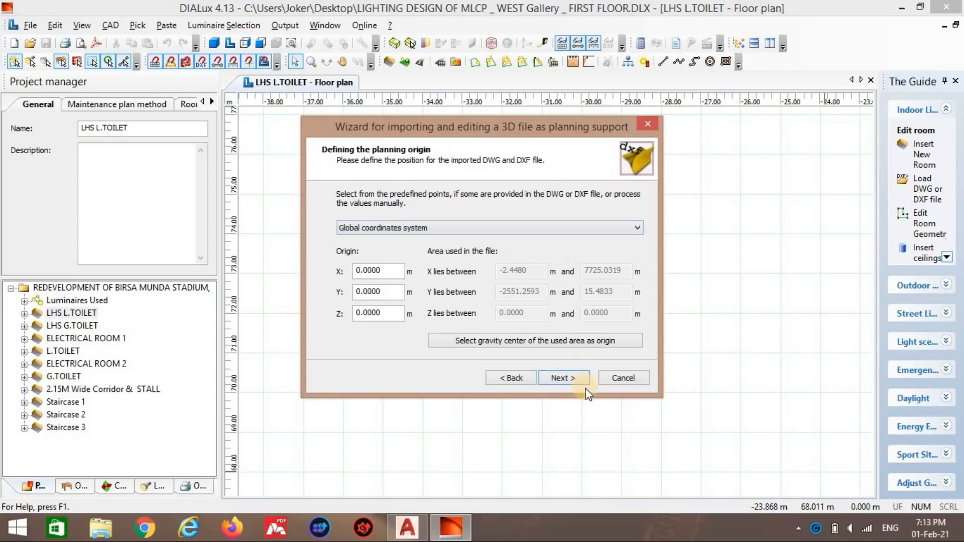
pyautogui.click(579, 381)
pyautogui.click(563, 377)
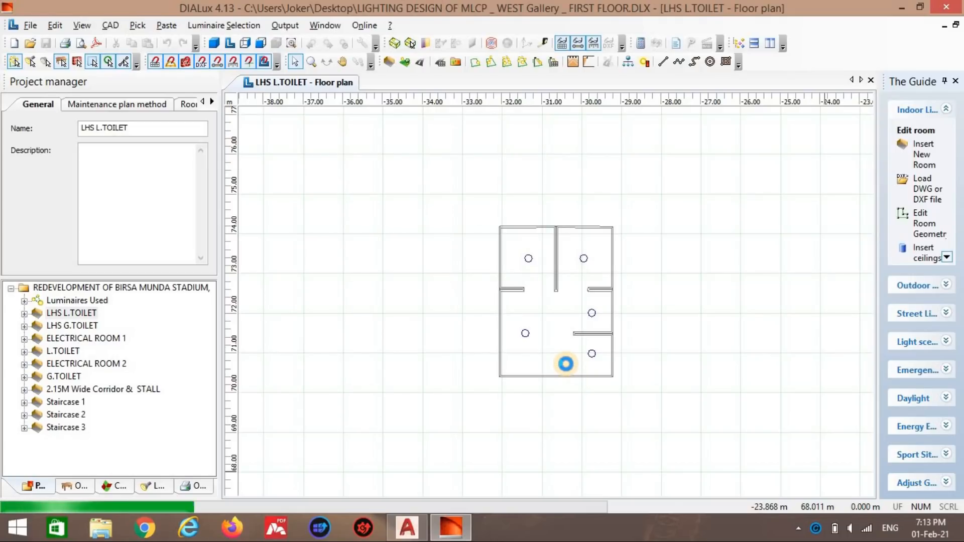
# Step: Hide the grid behind the floor plan
pyautogui.scroll(2, 568, 366)
pyautogui.scroll(-4, 546, 355)
pyautogui.scroll(-3, 548, 358)
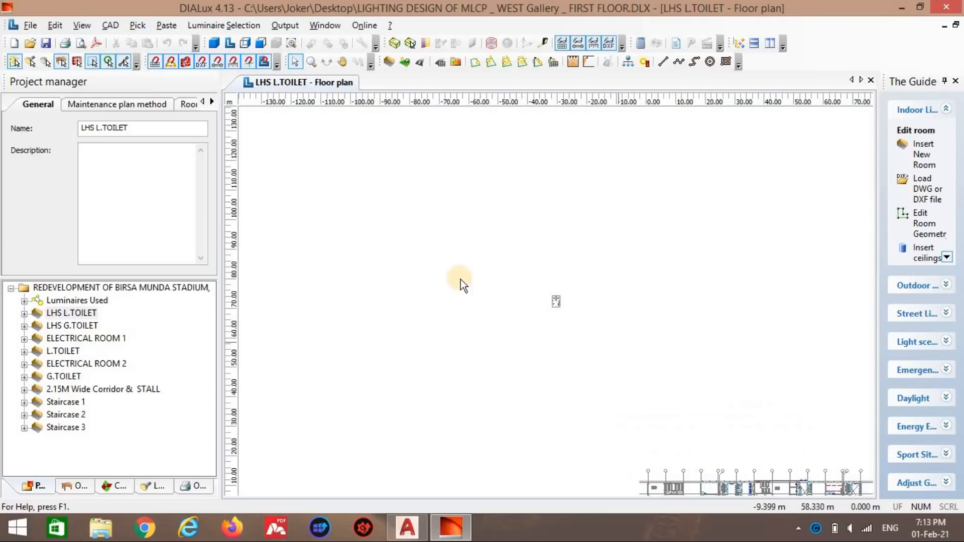
pyautogui.scroll(2, 538, 369)
pyautogui.scroll(3, 538, 355)
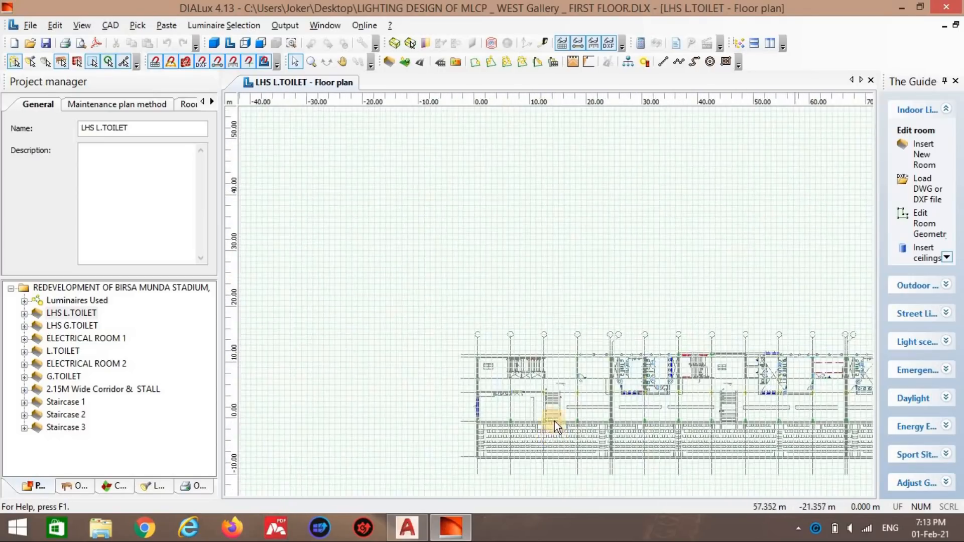
pyautogui.click(563, 45)
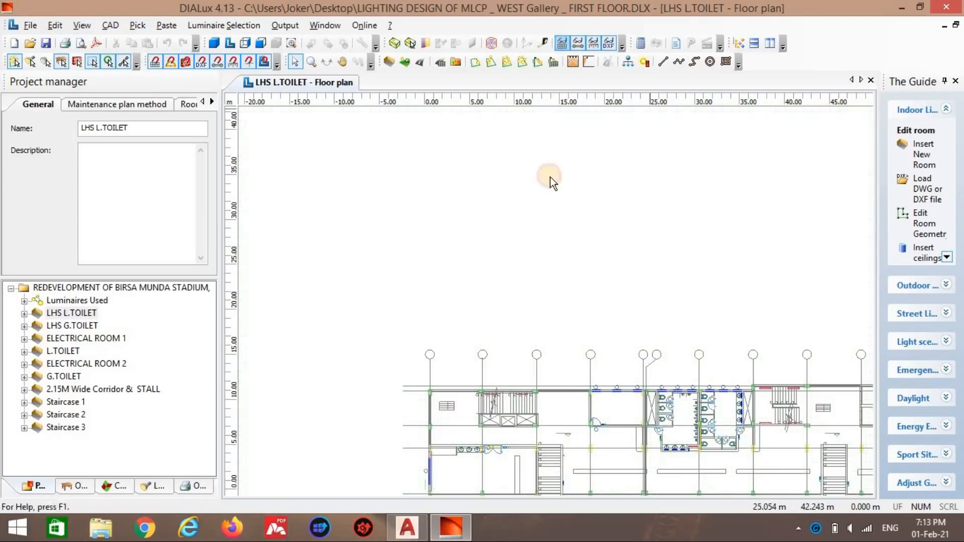
# Step: Move a luminaire field arrangement from the old LHS L.TOILET room onto the imported plan's toilet block, discarding the calculation results
pyautogui.scroll(-2, 520, 351)
pyautogui.moveTo(480, 345); pyautogui.dragTo(365, 267, button='middle')
pyautogui.scroll(2, 495, 213)
pyautogui.scroll(1, 495, 212)
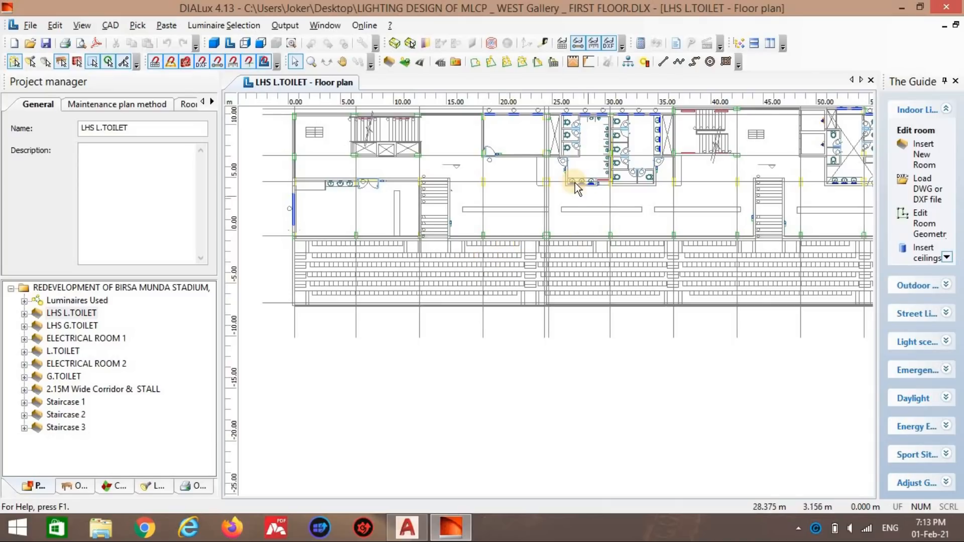
pyautogui.scroll(-5, 563, 196)
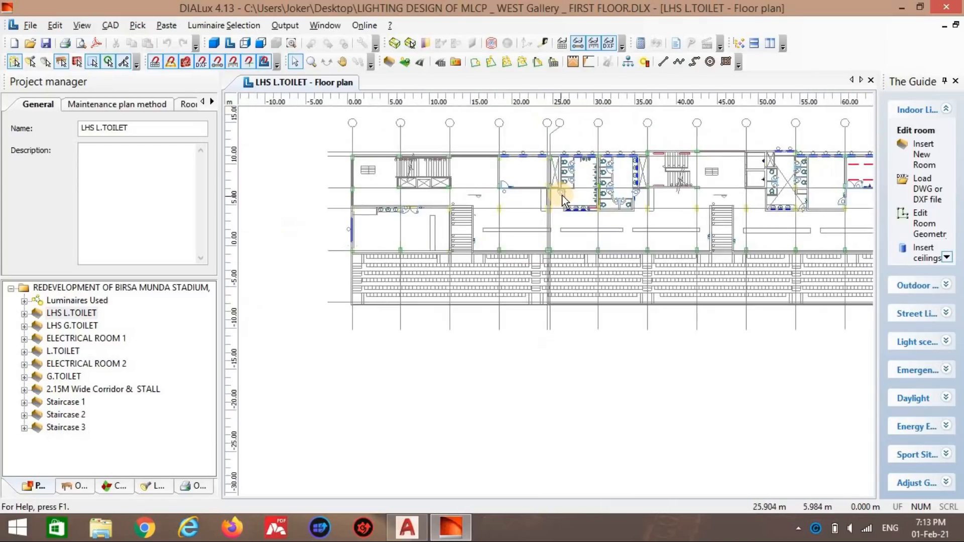
pyautogui.scroll(-3, 566, 200)
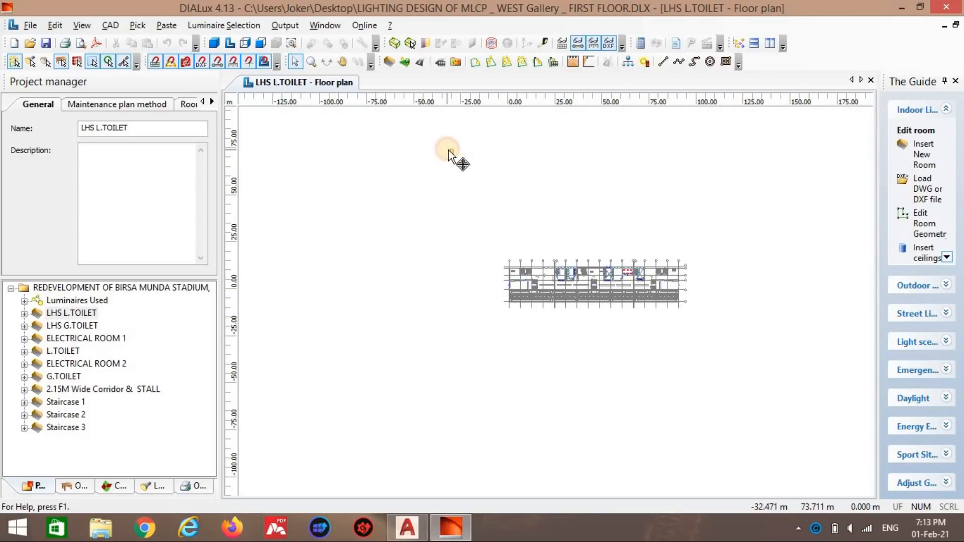
pyautogui.click(449, 150)
pyautogui.scroll(2, 451, 141)
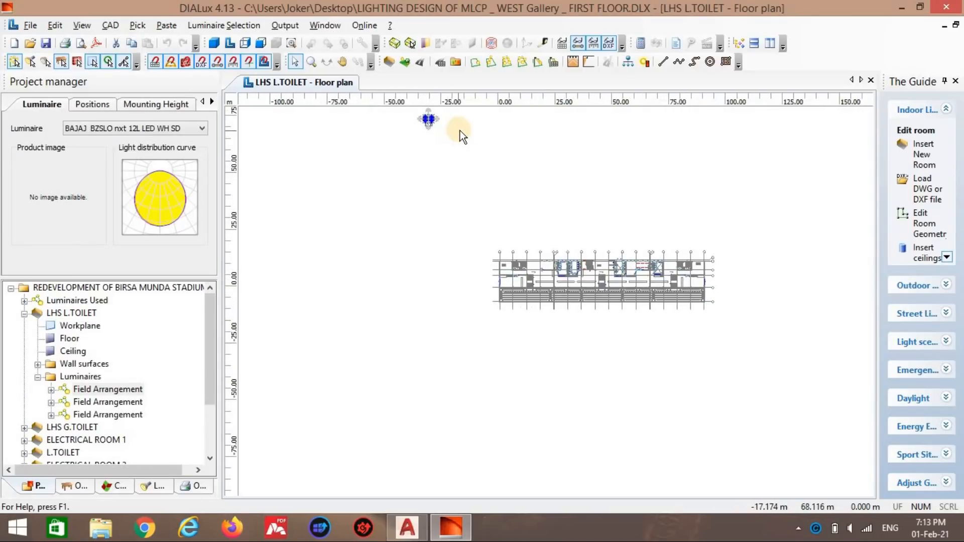
pyautogui.moveTo(481, 182); pyautogui.dragTo(513, 266, button='middle')
pyautogui.moveTo(453, 217); pyautogui.dragTo(618, 375)
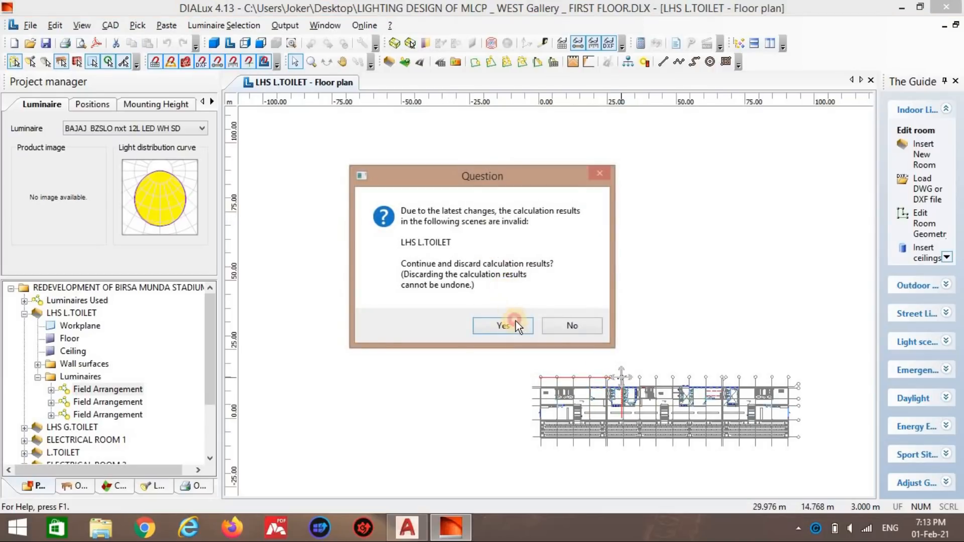
pyautogui.click(512, 324)
pyautogui.hotkey('ctrl', 'z')
# Step: Delete the two luminaire field arrangements still inside LHS L.TOILET and open that room's geometry for editing
pyautogui.moveTo(401, 166); pyautogui.dragTo(573, 297)
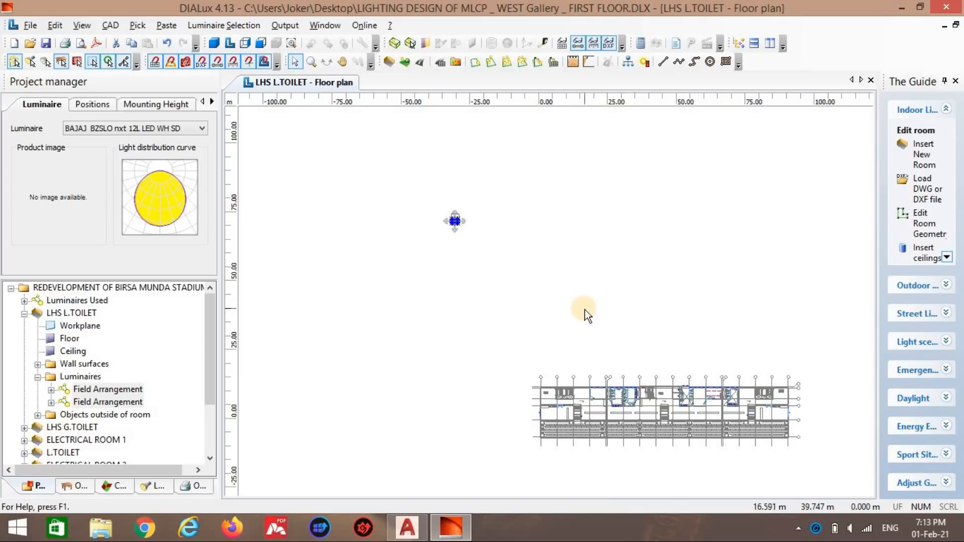
pyautogui.press('Delete')
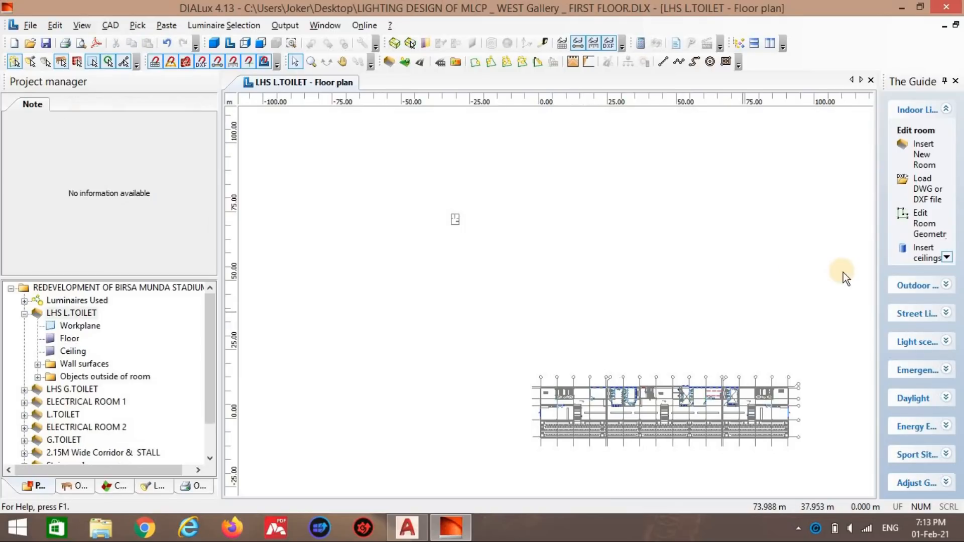
pyautogui.click(921, 223)
pyautogui.click(443, 384)
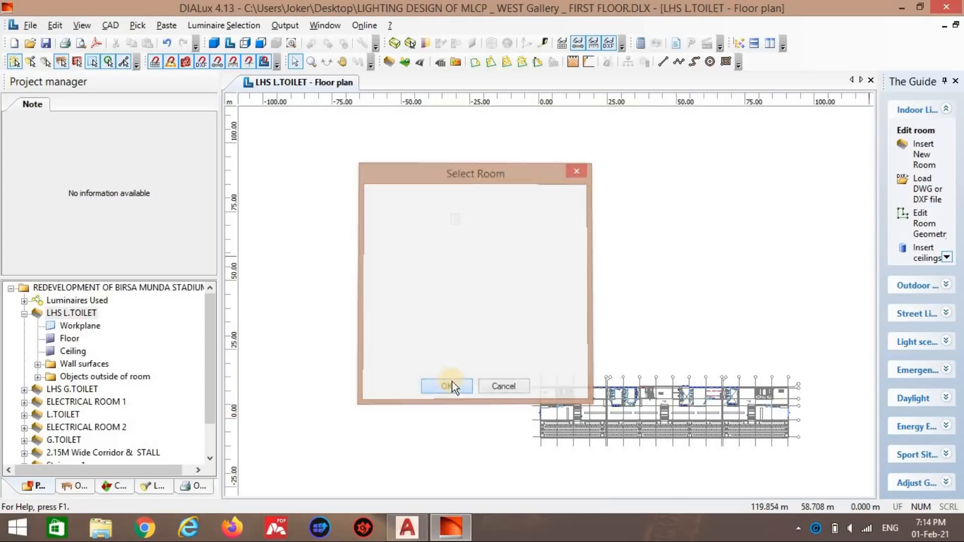
# Step: Delete the old room outline's coordinates until only three points remain
pyautogui.click(167, 350)
pyautogui.click(167, 350)
pyautogui.click(167, 350)
pyautogui.click(167, 350)
pyautogui.click(166, 350)
pyautogui.click(167, 350)
pyautogui.click(166, 350)
pyautogui.click(166, 350)
pyautogui.click(165, 353)
pyautogui.click(164, 354)
pyautogui.click(165, 353)
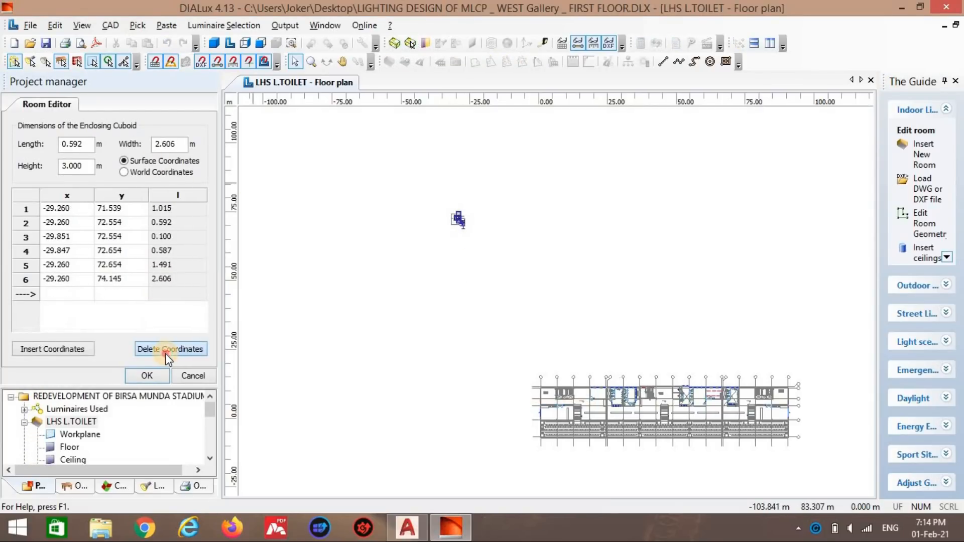
pyautogui.click(164, 353)
pyautogui.click(165, 353)
pyautogui.click(165, 353)
# Step: Move the three remaining outline points onto the toilet with urinals in the imported plan
pyautogui.moveTo(462, 222); pyautogui.dragTo(619, 391)
pyautogui.moveTo(459, 217); pyautogui.dragTo(606, 391)
pyautogui.moveTo(484, 240); pyautogui.dragTo(616, 393)
# Step: Place outline points 2 and 1 at the ends of the washbasin wall, at (26.380, 4.341) and (29.080, 4.341)
pyautogui.scroll(2, 625, 425)
pyautogui.scroll(1, 625, 425)
pyautogui.scroll(-2, 658, 306)
pyautogui.moveTo(658, 307); pyautogui.dragTo(616, 204, button='middle')
pyautogui.scroll(5, 597, 261)
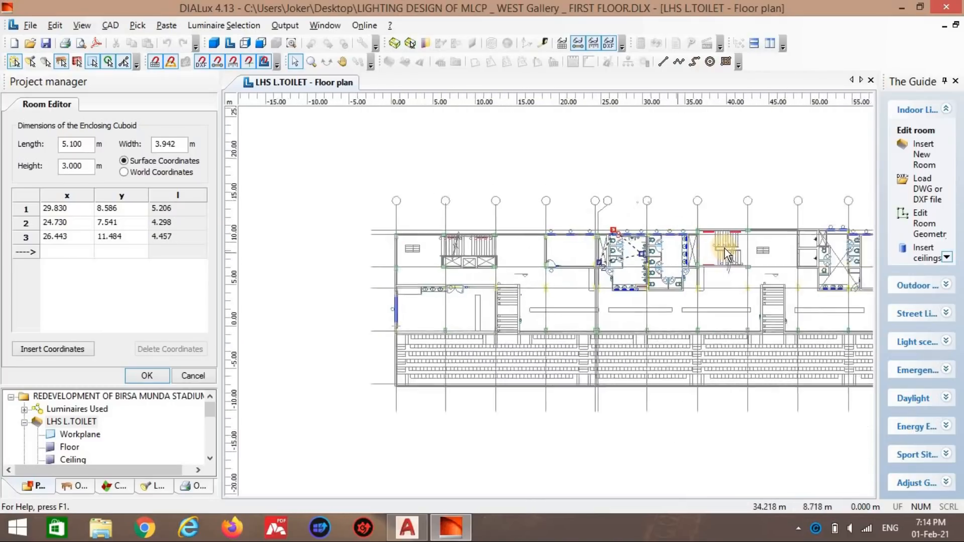
pyautogui.scroll(5, 691, 275)
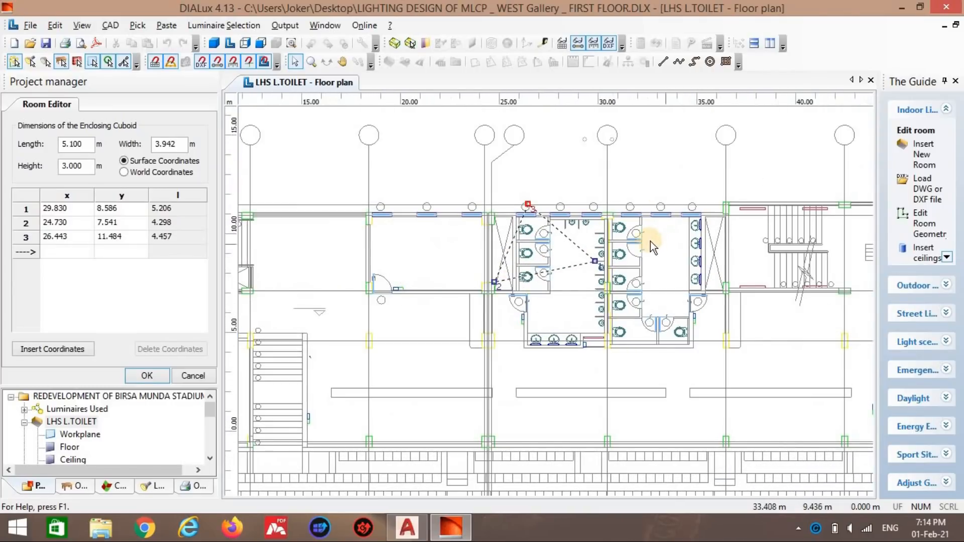
pyautogui.scroll(-1, 547, 200)
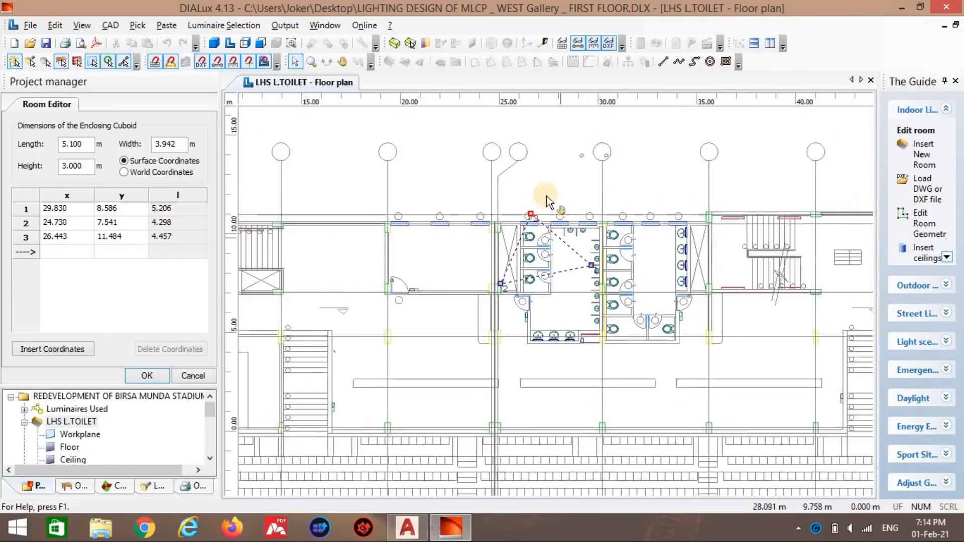
pyautogui.moveTo(548, 201); pyautogui.dragTo(527, 138, button='middle')
pyautogui.scroll(-2, 505, 212)
pyautogui.scroll(5, 518, 194)
pyautogui.scroll(-3, 497, 238)
pyautogui.moveTo(497, 238); pyautogui.dragTo(472, 255, button='middle')
pyautogui.scroll(2, 472, 254)
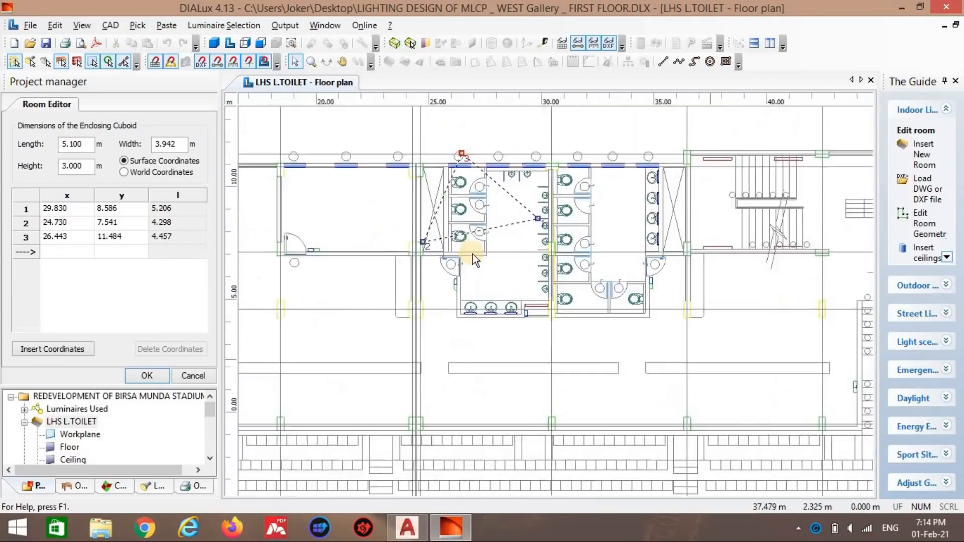
pyautogui.scroll(1, 472, 254)
pyautogui.moveTo(423, 242); pyautogui.dragTo(441, 335)
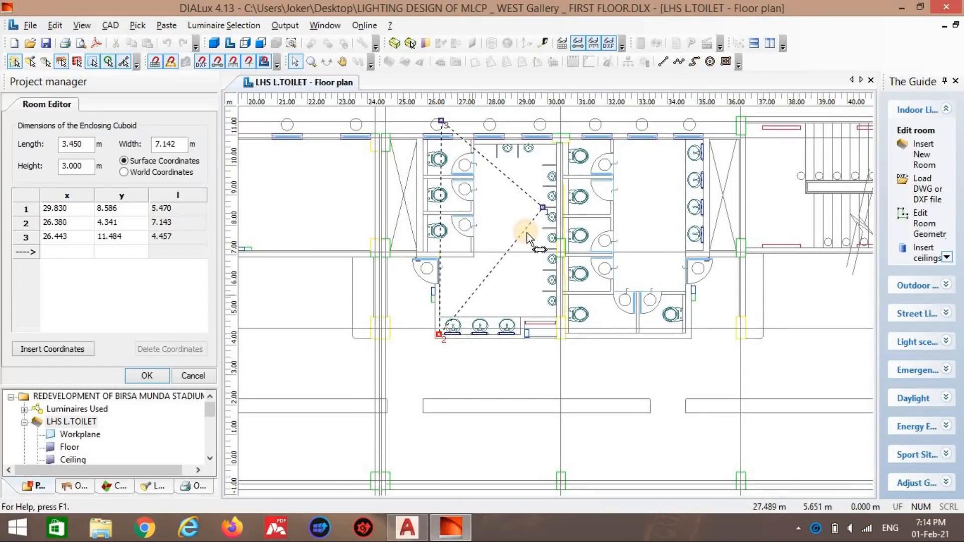
pyautogui.scroll(1, 535, 203)
pyautogui.moveTo(539, 190); pyautogui.dragTo(520, 334)
# Step: Insert two outline points around the recess beside the washbasins, at (29.080, 4.941) and (30.280, 4.941)
pyautogui.scroll(1, 526, 308)
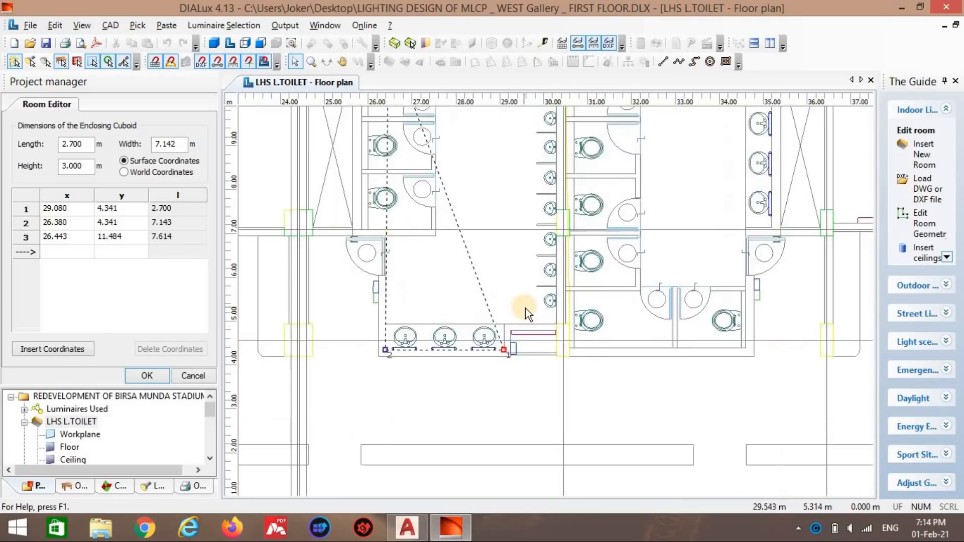
pyautogui.scroll(3, 454, 319)
pyautogui.rightClick(411, 310)
pyautogui.click(441, 75)
pyautogui.moveTo(410, 309); pyautogui.dragTo(447, 349)
pyautogui.rightClick(408, 288)
pyautogui.click(426, 293)
pyautogui.moveTo(513, 337); pyautogui.dragTo(564, 350)
# Step: Insert an outline point at the upper end of the urinal wall and snap it to (30.280, 10.756)
pyautogui.scroll(-2, 518, 288)
pyautogui.scroll(-1, 478, 321)
pyautogui.moveTo(478, 321); pyautogui.dragTo(462, 389, button='middle')
pyautogui.rightClick(400, 312)
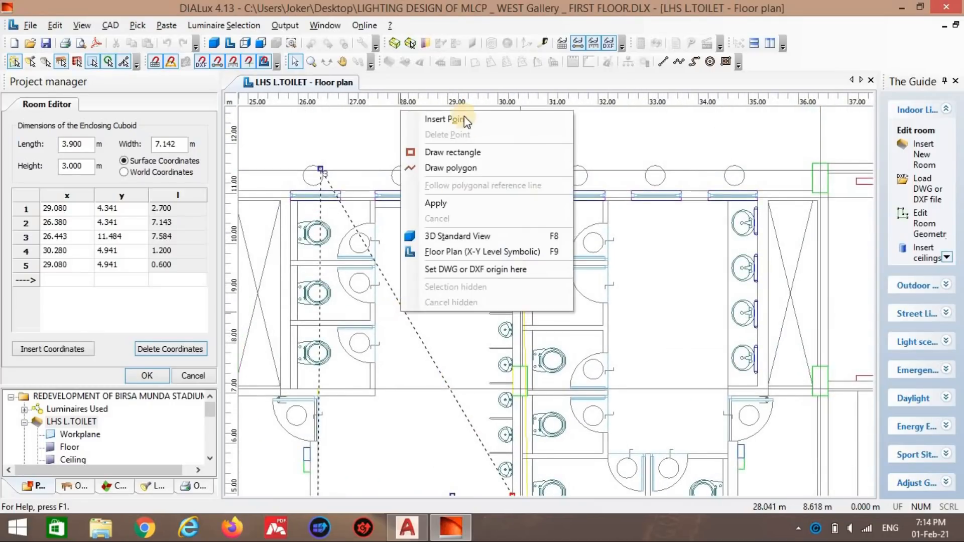
pyautogui.click(464, 119)
pyautogui.moveTo(401, 308); pyautogui.dragTo(511, 200)
pyautogui.scroll(3, 551, 286)
pyautogui.scroll(-2, 558, 284)
pyautogui.moveTo(563, 289); pyautogui.dragTo(603, 446, button='middle')
pyautogui.scroll(-1, 571, 376)
pyautogui.moveTo(572, 374); pyautogui.dragTo(547, 375, button='middle')
pyautogui.scroll(8, 549, 314)
pyautogui.scroll(5, 523, 384)
pyautogui.moveTo(551, 297); pyautogui.dragTo(581, 201, button='middle')
pyautogui.scroll(4, 517, 390)
pyautogui.moveTo(526, 406); pyautogui.dragTo(526, 391)
# Step: Insert two outline points around the column at the upper corner, at (30.130, 10.756) and (30.130, 10.856)
pyautogui.rightClick(467, 377)
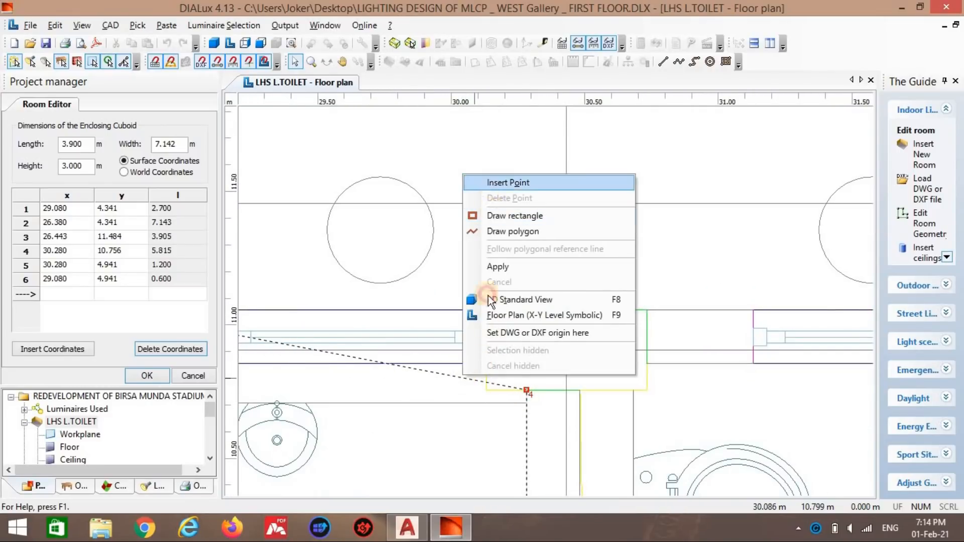
pyautogui.click(508, 183)
pyautogui.moveTo(452, 378); pyautogui.dragTo(486, 390)
pyautogui.rightClick(438, 380)
pyautogui.click(467, 183)
pyautogui.moveTo(425, 378); pyautogui.dragTo(486, 363)
pyautogui.rightClick(451, 352)
pyautogui.click(632, 271)
# Step: Move outline point 3 to the first cubicle's outer upper corner at (25.830, 10.856)
pyautogui.scroll(-8, 522, 306)
pyautogui.moveTo(498, 319); pyautogui.dragTo(655, 306, button='middle')
pyautogui.scroll(-2, 655, 306)
pyautogui.moveTo(333, 252); pyautogui.dragTo(276, 311)
# Step: Move outline point 3 along the upper wall to the first cubicle's door side at (27.530, 10.856)
pyautogui.scroll(-3, 410, 372)
pyautogui.moveTo(436, 299); pyautogui.dragTo(451, 264, button='middle')
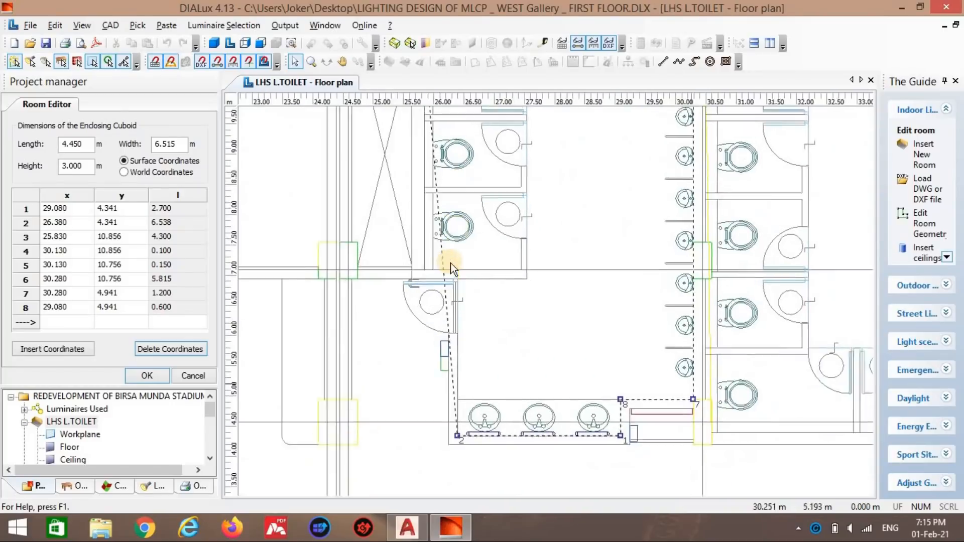
pyautogui.scroll(1, 451, 263)
pyautogui.rightClick(402, 240)
pyautogui.click(484, 223)
pyautogui.moveTo(483, 222); pyautogui.dragTo(460, 391, button='middle')
pyautogui.scroll(-2, 456, 241)
pyautogui.moveTo(449, 201); pyautogui.dragTo(445, 268, button='middle')
pyautogui.scroll(3, 435, 227)
pyautogui.moveTo(330, 200); pyautogui.dragTo(465, 203)
# Step: Insert three outline points around the short wall piece above the first cubicle's door
pyautogui.rightClick(469, 225)
pyautogui.click(478, 232)
pyautogui.rightClick(472, 252)
pyautogui.click(478, 259)
pyautogui.rightClick(459, 255)
pyautogui.click(465, 262)
# Step: Align the short wall piece's inner points to (27.430, 10.407) and (27.430, 10.856)
pyautogui.scroll(5, 548, 304)
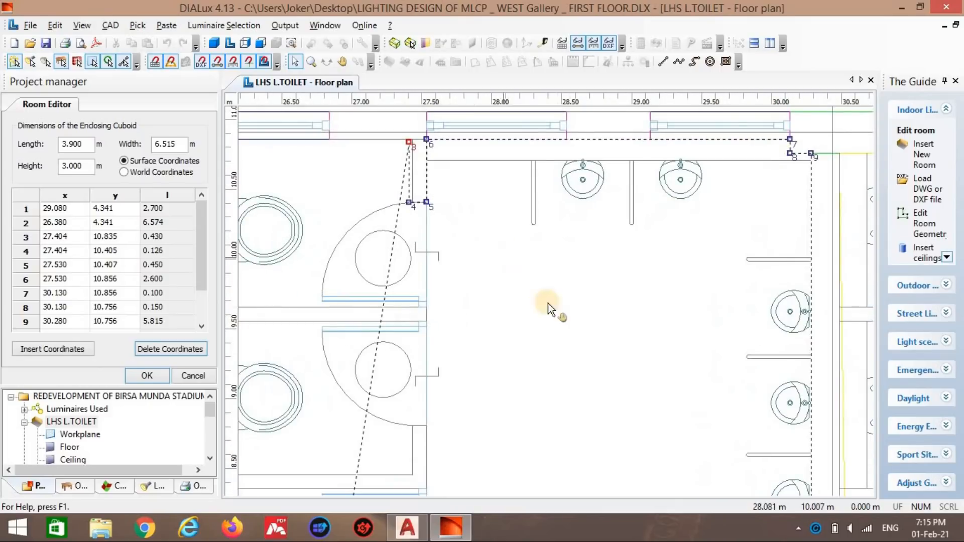
pyautogui.scroll(8, 547, 303)
pyautogui.click(510, 368)
pyautogui.moveTo(521, 367); pyautogui.dragTo(516, 368)
pyautogui.moveTo(509, 242); pyautogui.dragTo(516, 235)
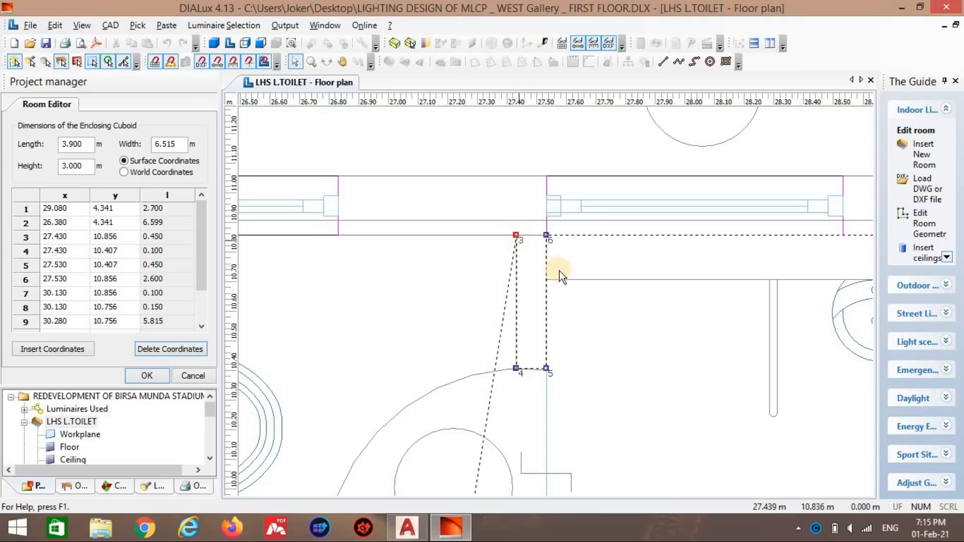
# Step: Insert an outline point at the first cubicle's outer upper corner, at (25.830, 10.856)
pyautogui.scroll(-3, 559, 270)
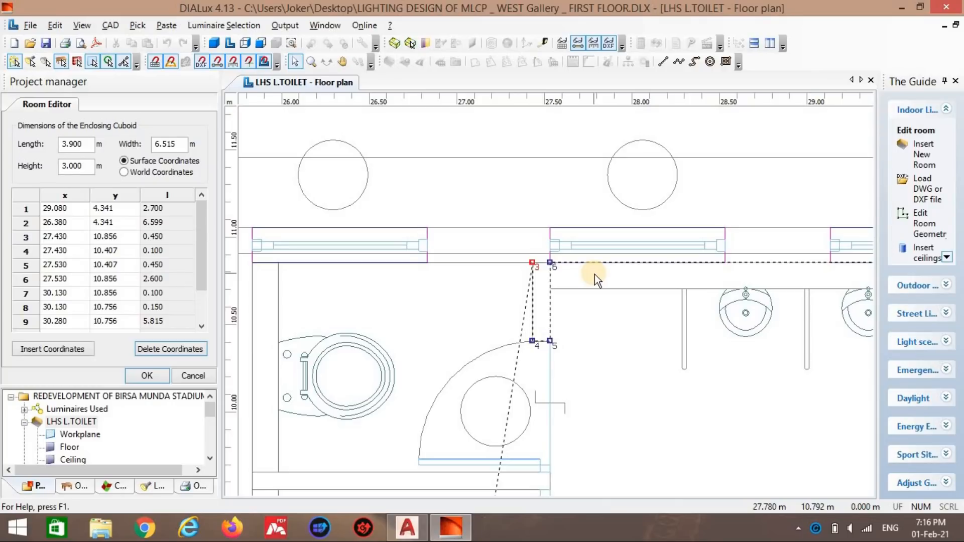
pyautogui.scroll(-3, 595, 274)
pyautogui.moveTo(520, 392); pyautogui.dragTo(616, 312, button='middle')
pyautogui.scroll(-1, 604, 237)
pyautogui.rightClick(609, 312)
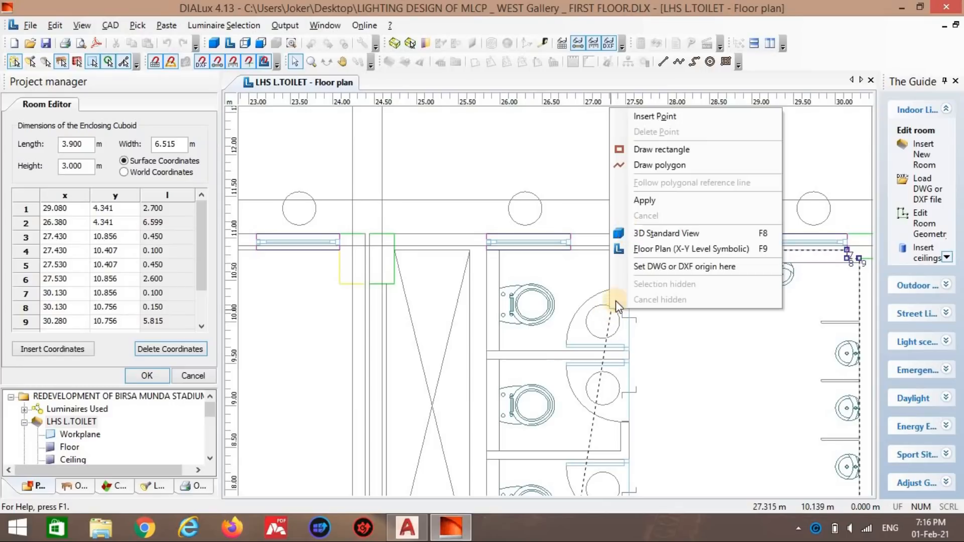
pyautogui.click(648, 112)
pyautogui.moveTo(612, 307); pyautogui.dragTo(486, 249)
# Step: Insert two outline points along the first cubicle's lower partition, at (25.830, 9.656) and (27.530, 9.656)
pyautogui.rightClick(486, 318)
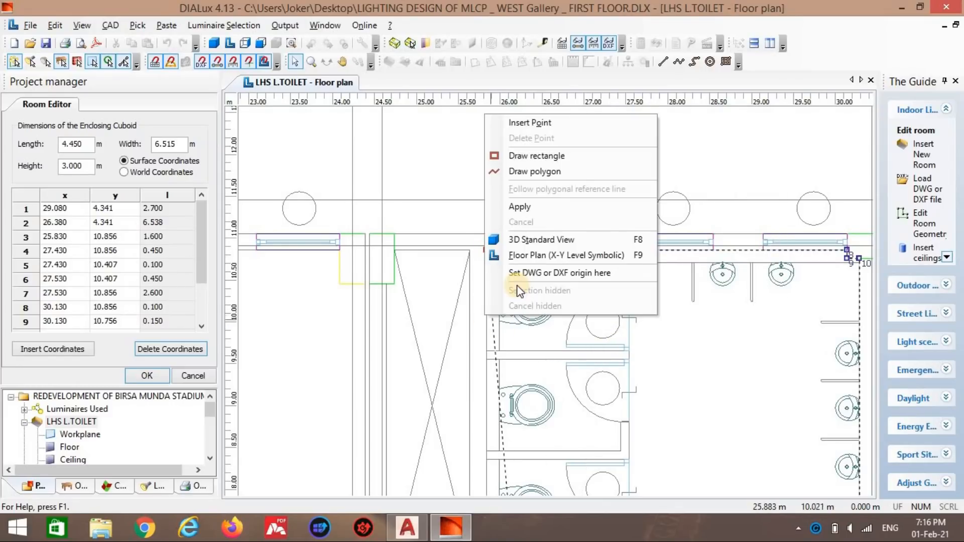
pyautogui.click(525, 123)
pyautogui.scroll(2, 495, 338)
pyautogui.moveTo(451, 321); pyautogui.dragTo(662, 388)
pyautogui.rightClick(455, 388)
pyautogui.click(516, 196)
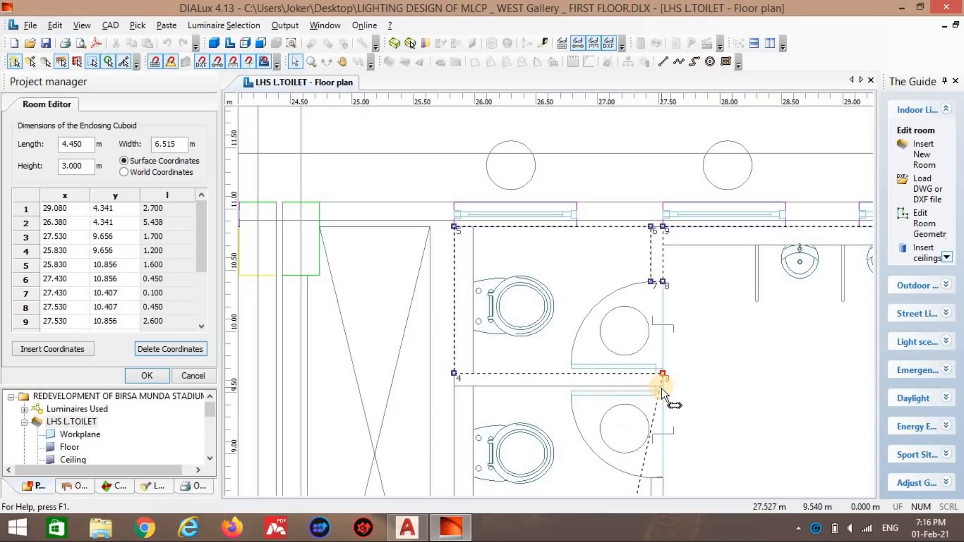
# Step: Insert two outline points along the lower face of the first cubicle's partition, at (27.530, 9.556) and (25.830, 9.556)
pyautogui.rightClick(661, 389)
pyautogui.click(701, 193)
pyautogui.scroll(5, 664, 427)
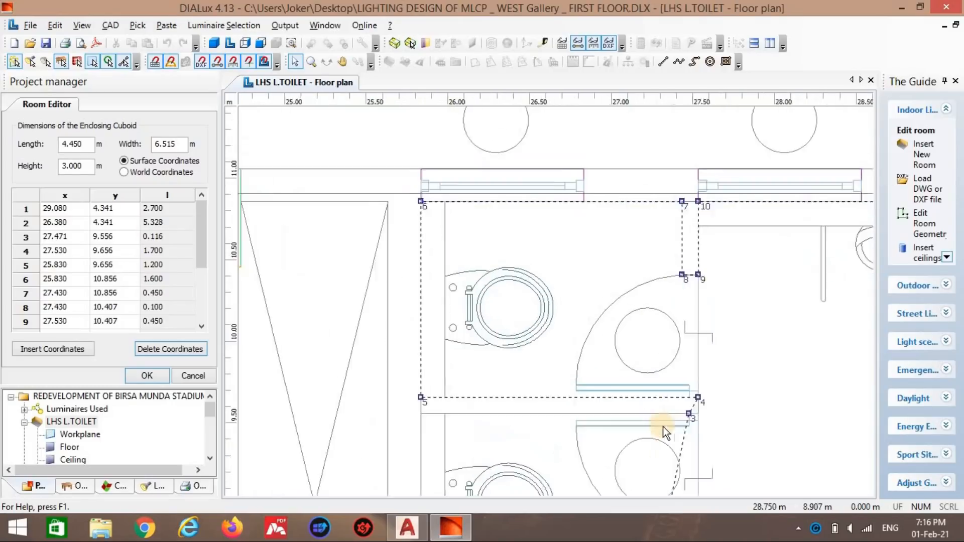
pyautogui.moveTo(778, 333); pyautogui.dragTo(793, 332)
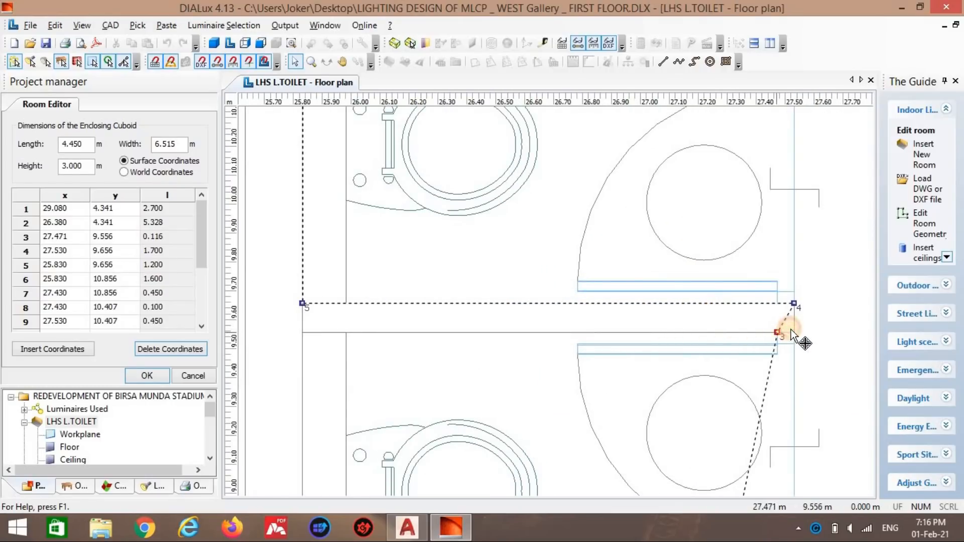
pyautogui.rightClick(794, 348)
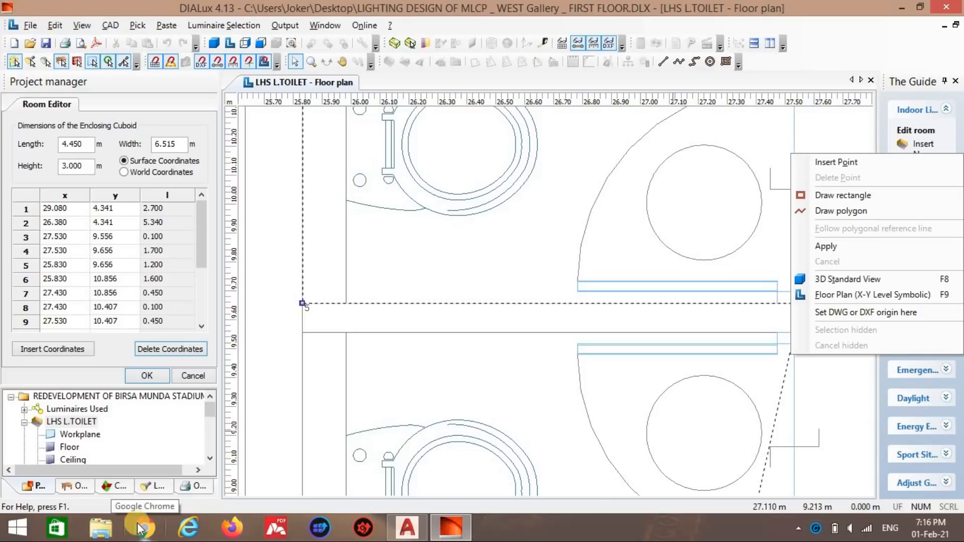
pyautogui.click(836, 162)
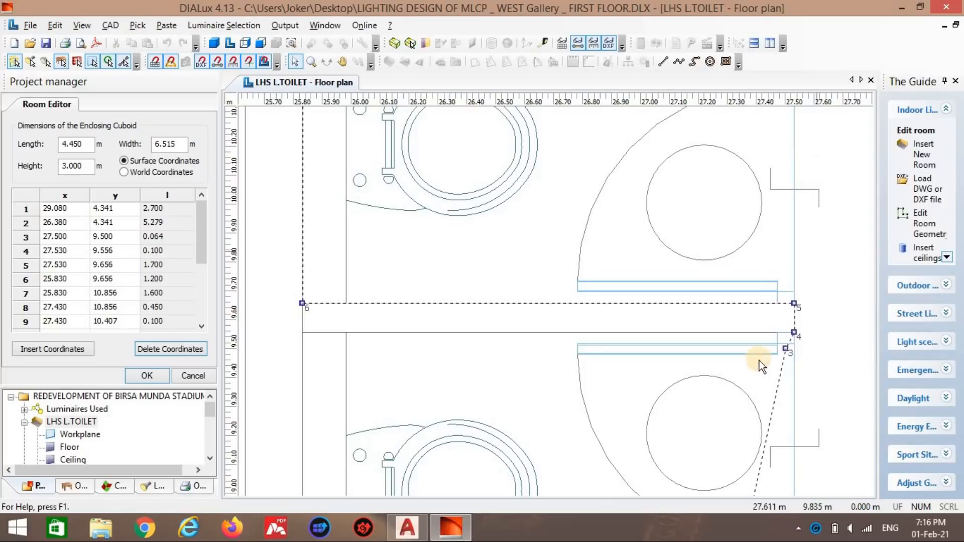
pyautogui.click(785, 347)
pyautogui.moveTo(786, 347); pyautogui.dragTo(304, 333)
pyautogui.scroll(-7, 429, 395)
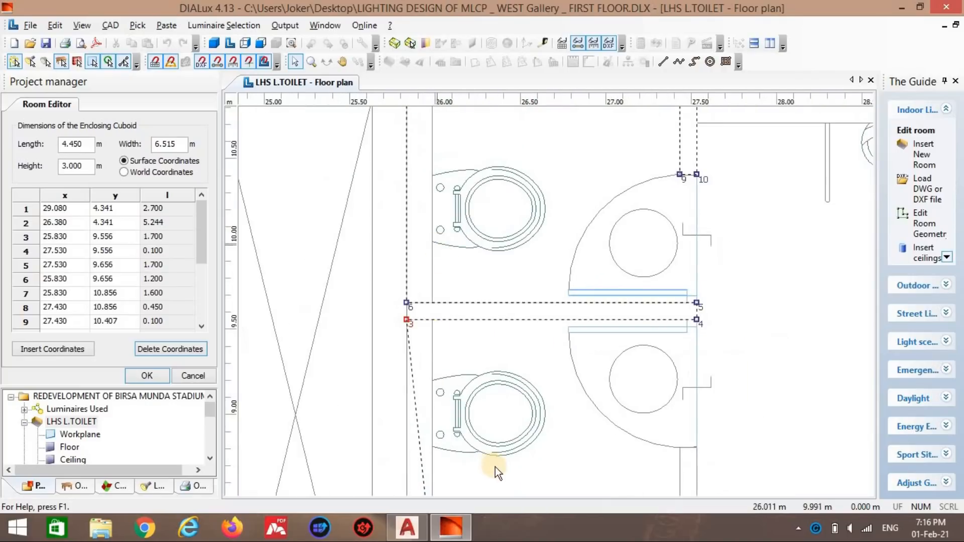
# Step: Insert an outline point at the second cubicle's outer lower corner, at (25.830, 8.456)
pyautogui.scroll(4, 537, 402)
pyautogui.moveTo(536, 402); pyautogui.dragTo(534, 164, button='middle')
pyautogui.scroll(-2, 507, 221)
pyautogui.scroll(5, 381, 305)
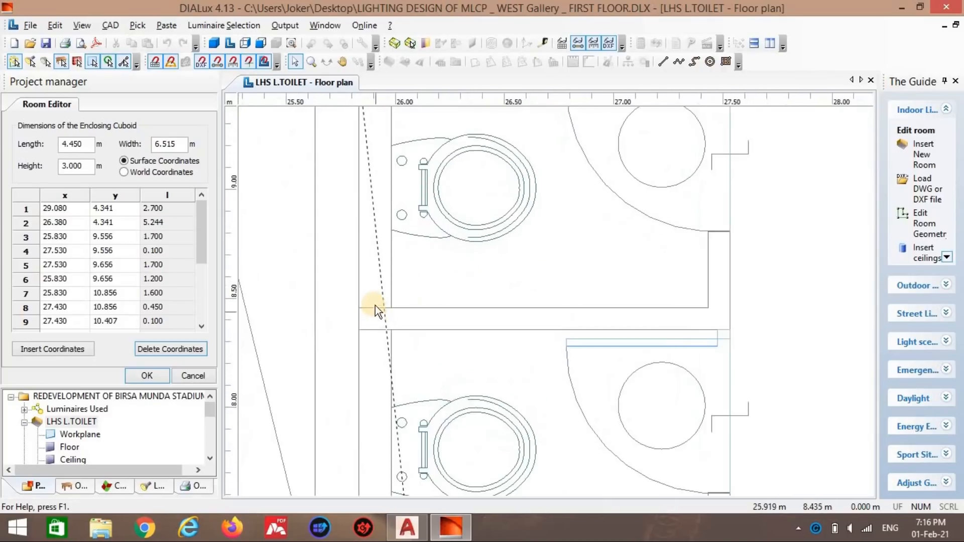
pyautogui.rightClick(346, 287)
pyautogui.click(371, 293)
pyautogui.moveTo(346, 288); pyautogui.dragTo(317, 309)
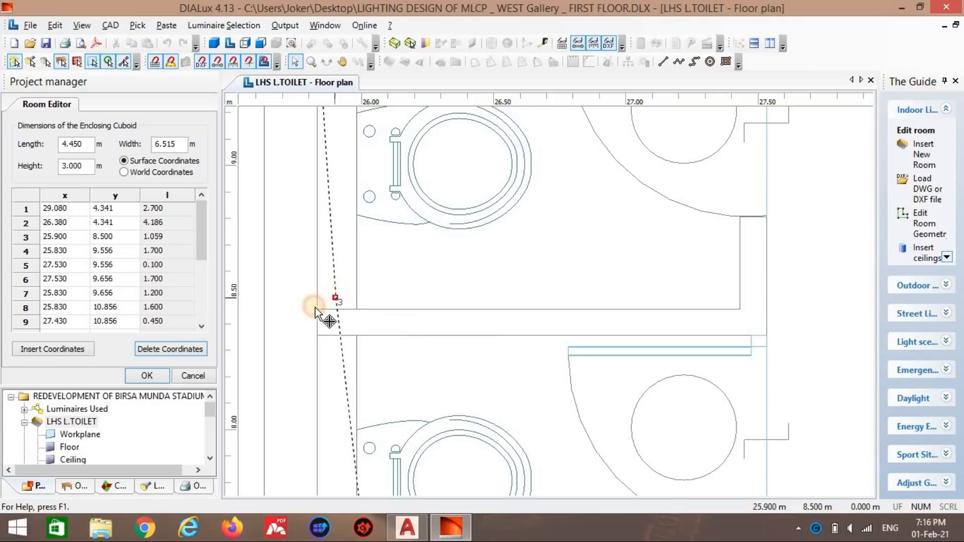
# Step: Insert outline points around the second cubicle's short wall piece, at (27.430, 8.456), (27.430, 8.806) and (27.530, 8.799)
pyautogui.rightClick(352, 349)
pyautogui.click(374, 154)
pyautogui.moveTo(321, 348); pyautogui.dragTo(766, 218)
pyautogui.rightClick(744, 335)
pyautogui.click(786, 141)
pyautogui.rightClick(730, 244)
pyautogui.click(758, 251)
# Step: Insert two outline points along the lower face of the second cubicle's partition, at (27.530, 8.356) and (25.830, 8.356)
pyautogui.rightClick(760, 264)
pyautogui.click(773, 274)
pyautogui.moveTo(761, 270); pyautogui.dragTo(326, 329)
pyautogui.rightClick(757, 365)
pyautogui.click(802, 170)
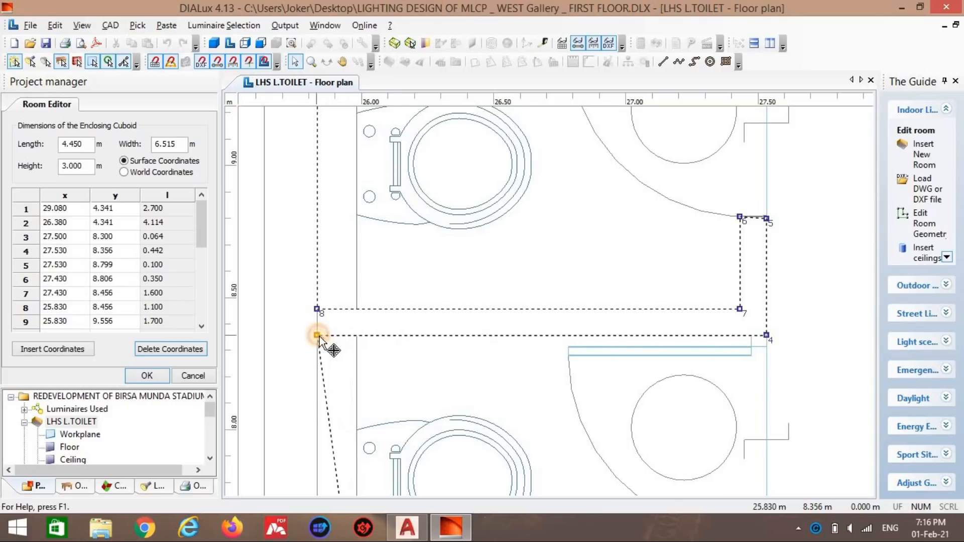
# Step: Insert two outline points along the third cubicle's lower wall, at (25.830, 7.091) and (27.430, 7.091)
pyautogui.scroll(-2, 428, 366)
pyautogui.moveTo(508, 375); pyautogui.dragTo(518, 211, button='middle')
pyautogui.scroll(2, 542, 201)
pyautogui.scroll(-3, 562, 194)
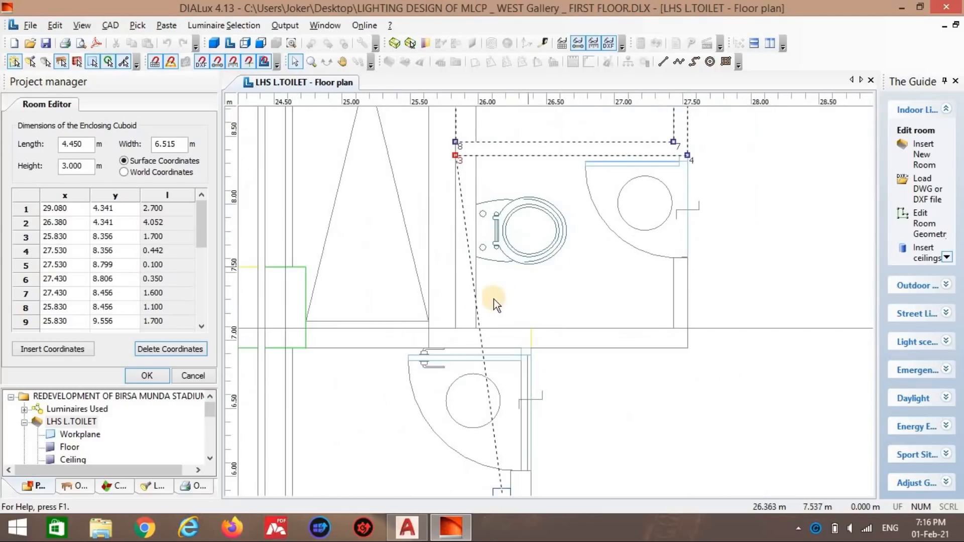
pyautogui.rightClick(468, 293)
pyautogui.click(478, 306)
pyautogui.moveTo(468, 293); pyautogui.dragTo(673, 327)
pyautogui.rightClick(458, 351)
pyautogui.click(548, 166)
# Step: Insert two outline points at the end of the third cubicle's short wall piece, at (27.430, 7.606) and (27.530, 7.599)
pyautogui.rightClick(661, 366)
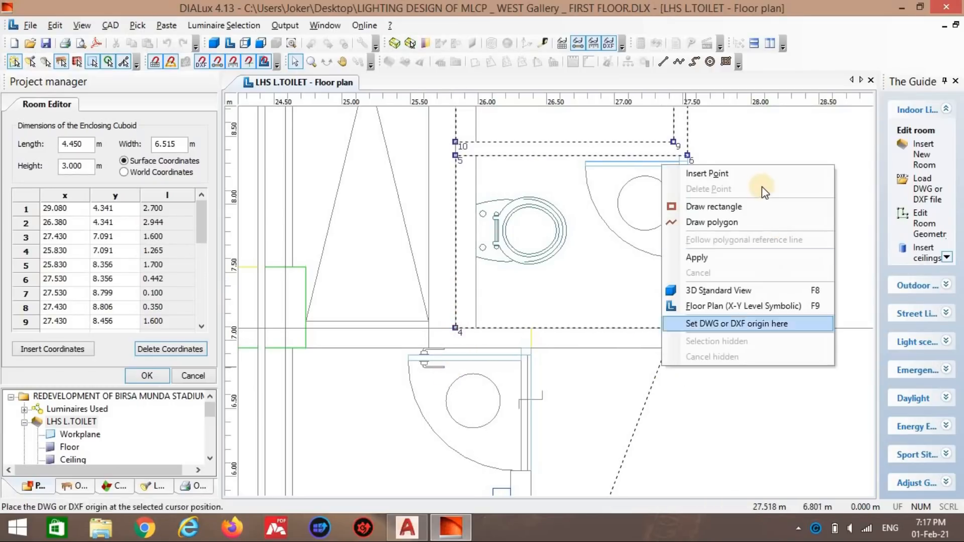
pyautogui.click(762, 178)
pyautogui.moveTo(655, 366); pyautogui.dragTo(692, 261)
pyautogui.rightClick(669, 276)
pyautogui.click(685, 281)
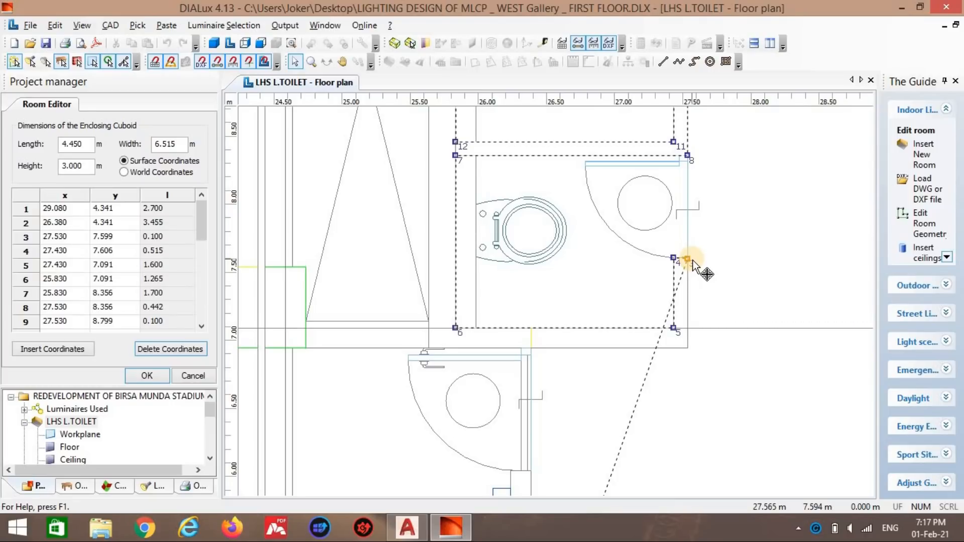
# Step: Insert two outline points along the outer face of the wall below the third cubicle, at (27.530, 6.941) and (26.380, 6.941)
pyautogui.rightClick(647, 391)
pyautogui.click(700, 196)
pyautogui.moveTo(646, 390); pyautogui.dragTo(688, 348)
pyautogui.scroll(-3, 752, 192)
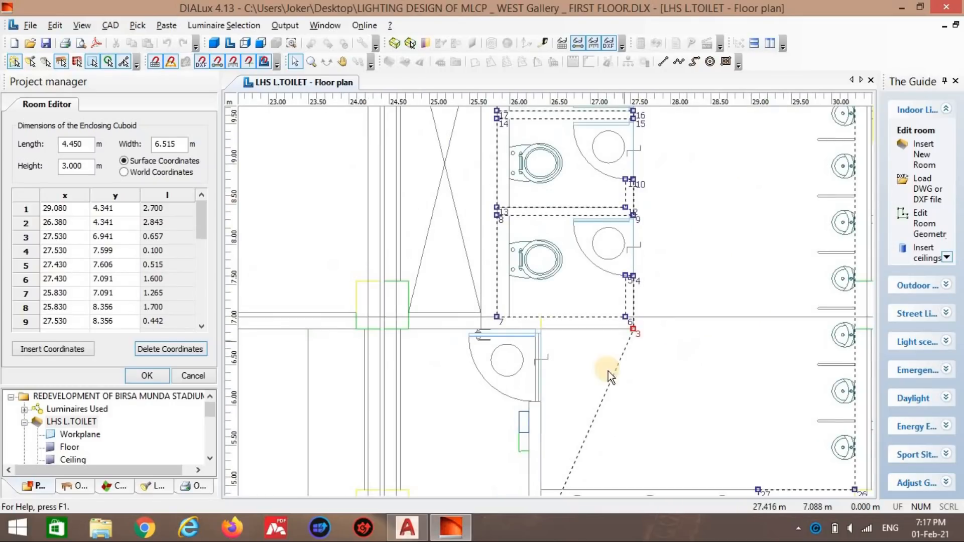
pyautogui.scroll(3, 607, 372)
pyautogui.scroll(-2, 617, 244)
pyautogui.rightClick(612, 320)
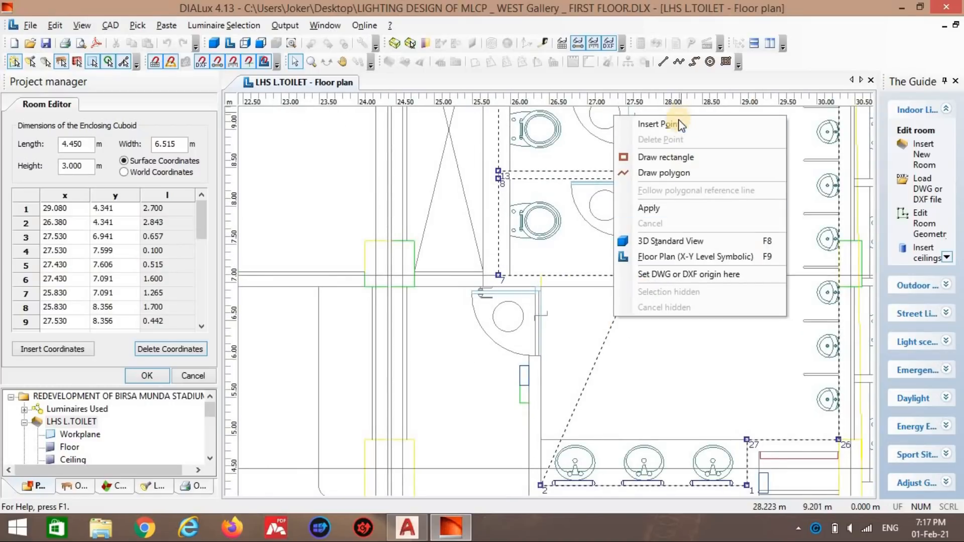
pyautogui.click(673, 66)
pyautogui.moveTo(622, 324); pyautogui.dragTo(540, 290)
pyautogui.scroll(-3, 698, 234)
pyautogui.scroll(1, 680, 206)
pyautogui.scroll(1, 678, 210)
pyautogui.moveTo(678, 210); pyautogui.dragTo(592, 236, button='middle')
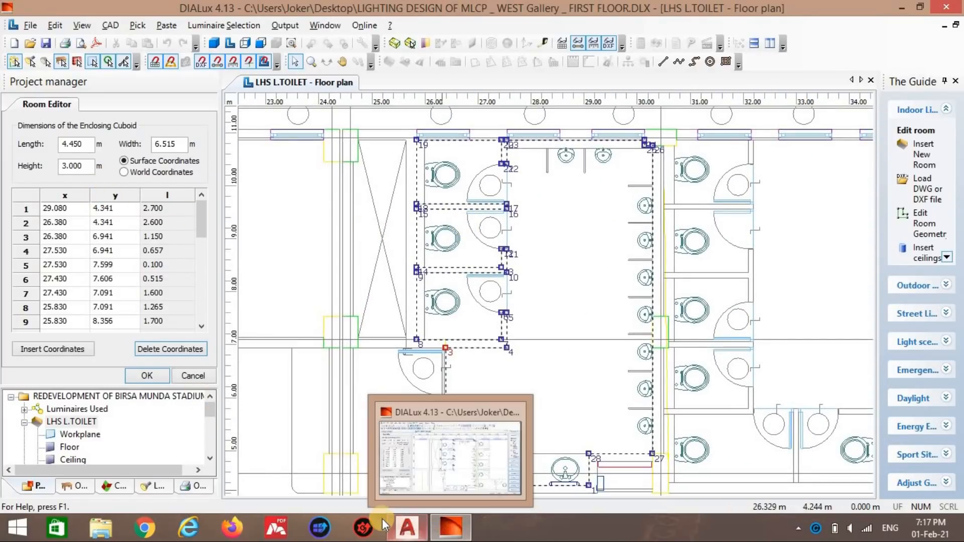
# Step: Switch to AutoCAD and look through West Gallery.dwg for the First Floor Below Seating section drawings and the toilet false ceiling note
pyautogui.click(404, 538)
pyautogui.scroll(-2, 534, 318)
pyautogui.scroll(2, 445, 176)
pyautogui.scroll(10, 495, 380)
pyautogui.scroll(-9, 473, 398)
pyautogui.moveTo(498, 301); pyautogui.dragTo(538, 123, button='middle')
pyautogui.scroll(-1, 510, 234)
pyautogui.scroll(-2, 489, 331)
pyautogui.moveTo(486, 369)
pyautogui.mouseDown(button='middle')
pyautogui.moveTo(491, 194)
pyautogui.moveTo(507, 125)
pyautogui.mouseUp(button='middle')
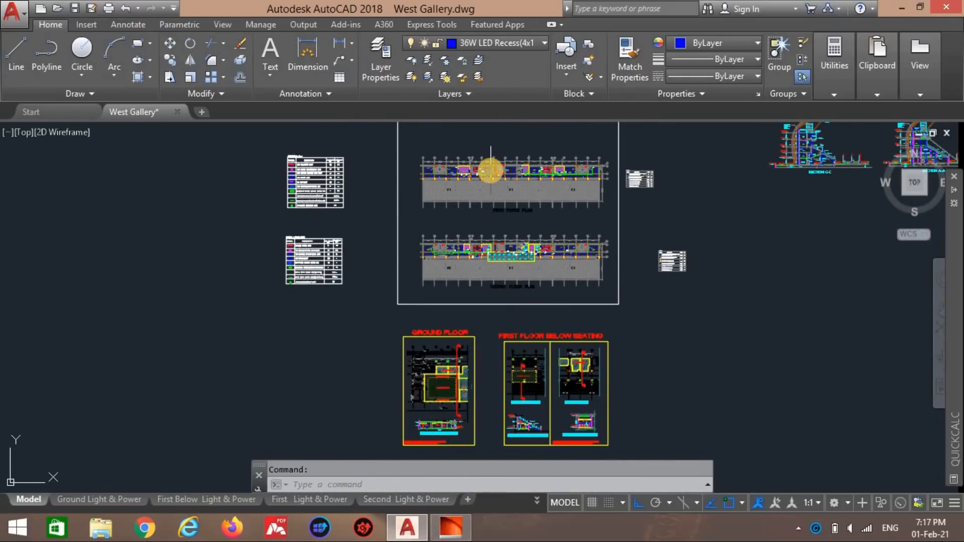
pyautogui.scroll(6, 515, 380)
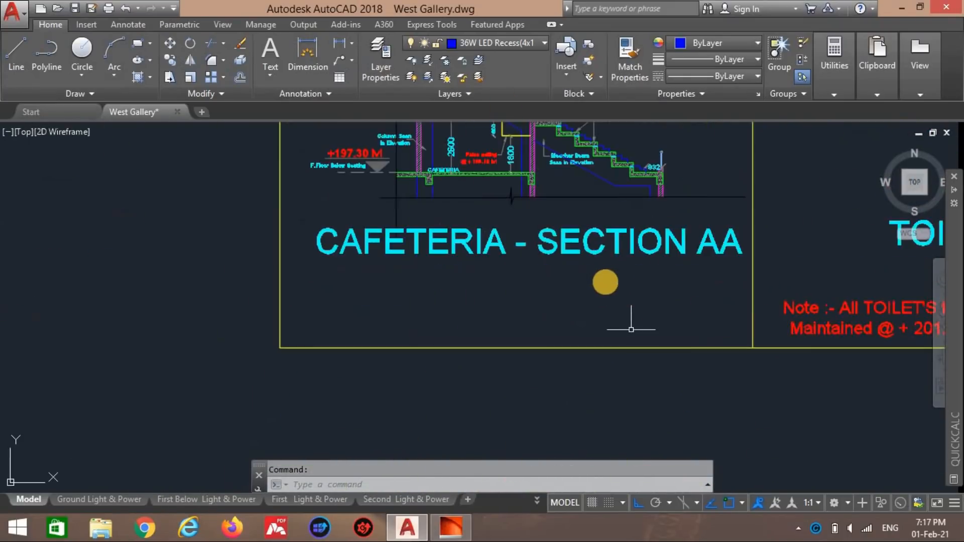
pyautogui.moveTo(605, 288)
pyautogui.mouseDown(button='middle')
pyautogui.moveTo(596, 329)
pyautogui.moveTo(570, 304)
pyautogui.mouseUp(button='middle')
pyautogui.scroll(-4, 587, 305)
pyautogui.scroll(4, 743, 338)
pyautogui.scroll(2, 736, 323)
pyautogui.moveTo(736, 323)
pyautogui.mouseDown(button='middle')
pyautogui.moveTo(625, 330)
pyautogui.moveTo(409, 320)
pyautogui.mouseUp(button='middle')
pyautogui.scroll(-6, 422, 237)
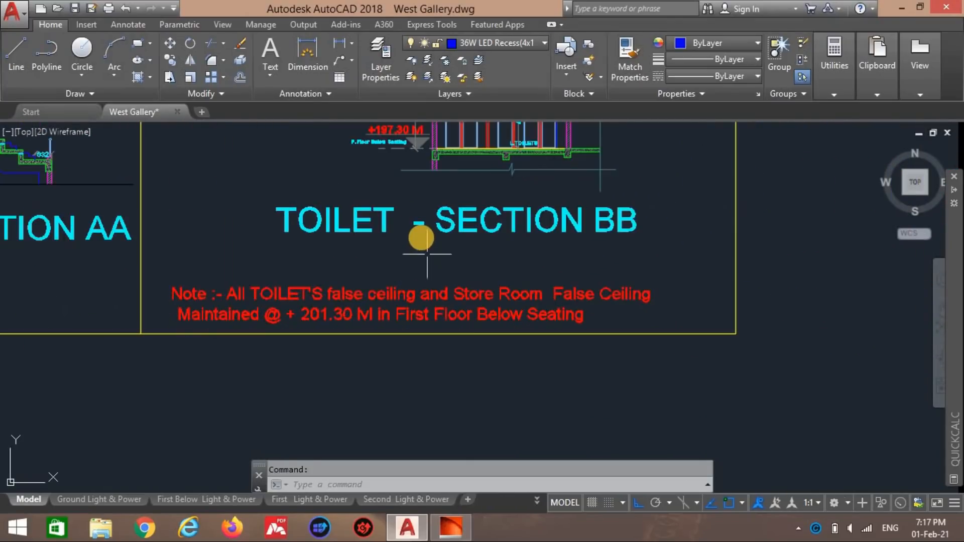
# Step: Examine the First Floor Below Seating toilet plan and where section line B-B cuts through the toilets
pyautogui.scroll(-1, 441, 267)
pyautogui.moveTo(442, 267); pyautogui.dragTo(474, 324, button='middle')
pyautogui.scroll(2, 421, 266)
pyautogui.scroll(-1, 462, 175)
pyautogui.scroll(-1, 460, 276)
pyautogui.scroll(1, 460, 188)
pyautogui.scroll(2, 461, 184)
pyautogui.scroll(-3, 495, 287)
pyautogui.moveTo(507, 406); pyautogui.dragTo(519, 302, button='middle')
pyautogui.scroll(3, 533, 269)
pyautogui.scroll(2, 568, 190)
pyautogui.moveTo(568, 189); pyautogui.dragTo(619, 394, button='middle')
pyautogui.scroll(-1, 617, 395)
pyautogui.scroll(-1, 578, 290)
pyautogui.scroll(3, 573, 220)
pyautogui.moveTo(573, 220); pyautogui.dragTo(632, 436, button='middle')
pyautogui.scroll(-2, 632, 438)
pyautogui.scroll(3, 626, 228)
pyautogui.scroll(-4, 628, 263)
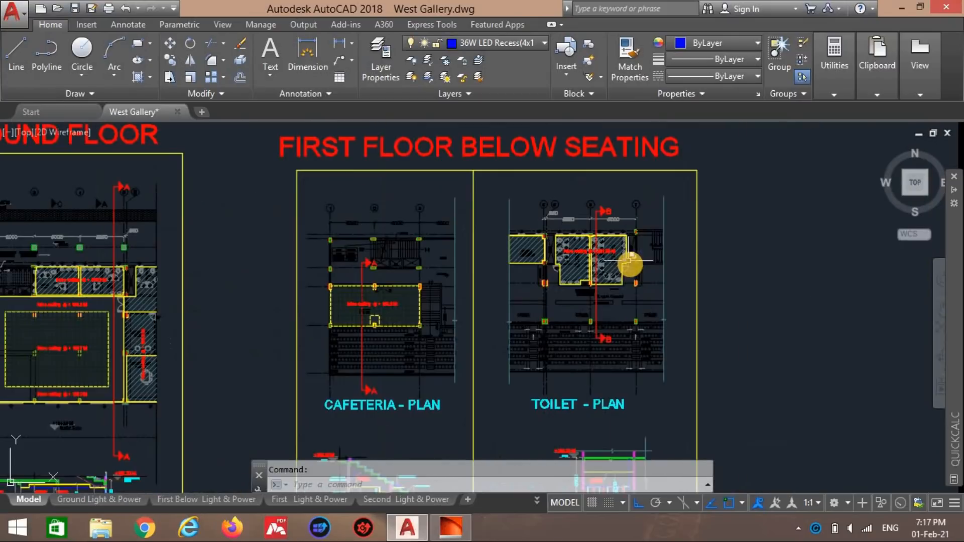
pyautogui.scroll(-2, 604, 301)
pyautogui.scroll(4, 608, 319)
pyautogui.scroll(2, 571, 290)
pyautogui.scroll(-3, 629, 355)
# Step: Examine the floor levels, false ceiling level and height dimensions in the Toilet Section BB drawing
pyautogui.scroll(5, 586, 226)
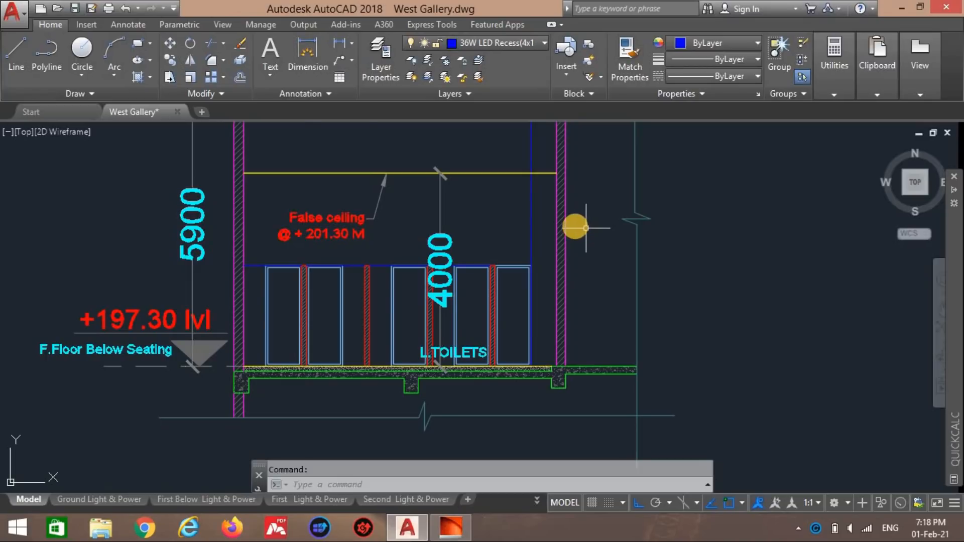
pyautogui.scroll(-2, 575, 224)
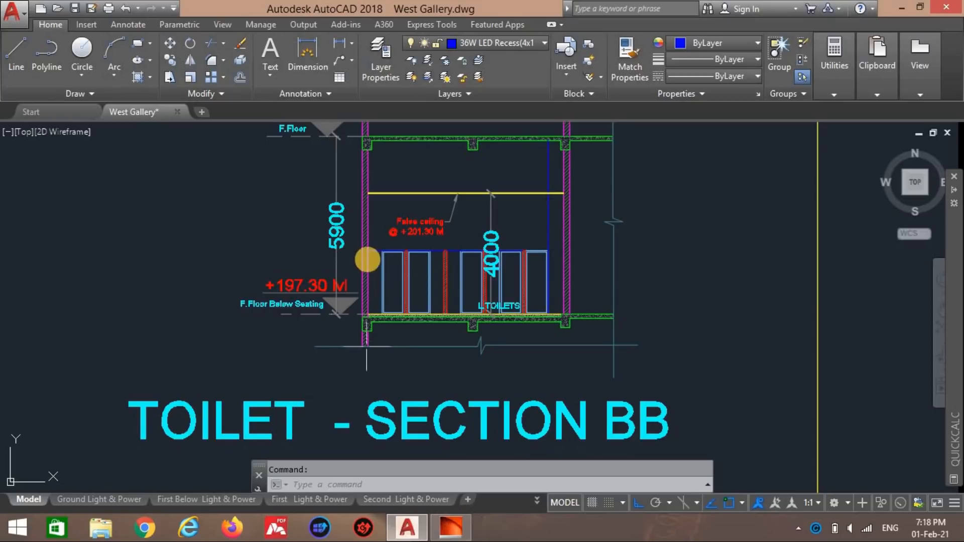
pyautogui.scroll(-5, 367, 260)
pyautogui.scroll(7, 393, 336)
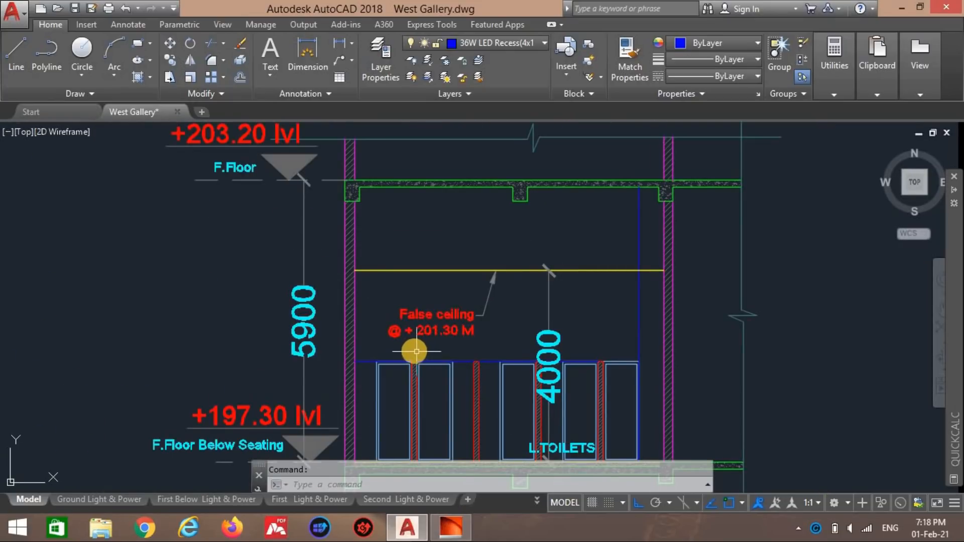
pyautogui.scroll(-2, 409, 308)
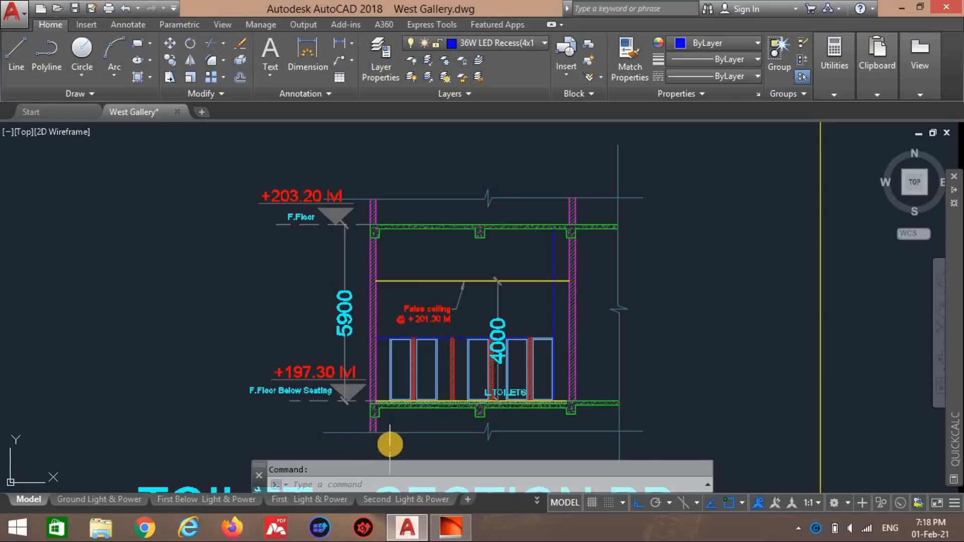
pyautogui.scroll(2, 485, 382)
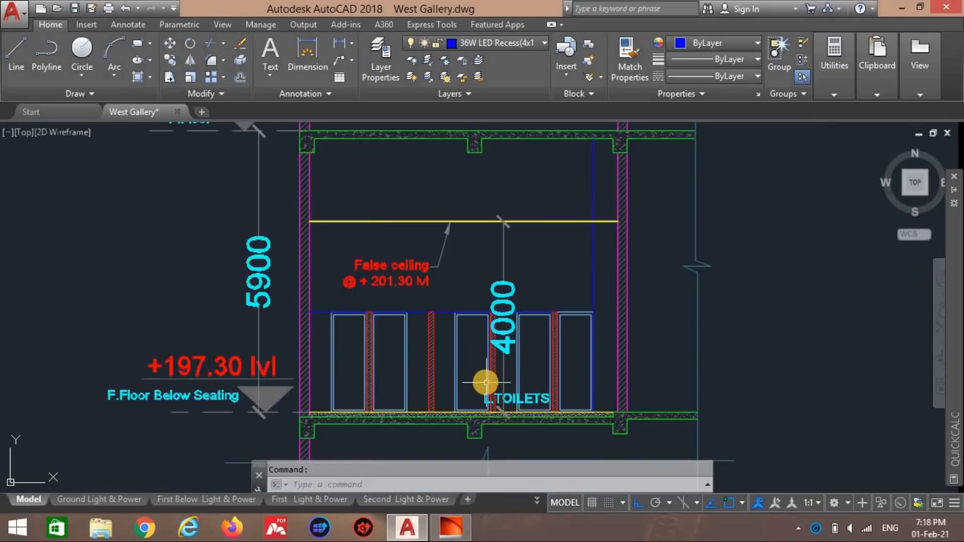
pyautogui.scroll(-5, 485, 383)
pyautogui.scroll(6, 459, 435)
pyautogui.scroll(-4, 452, 338)
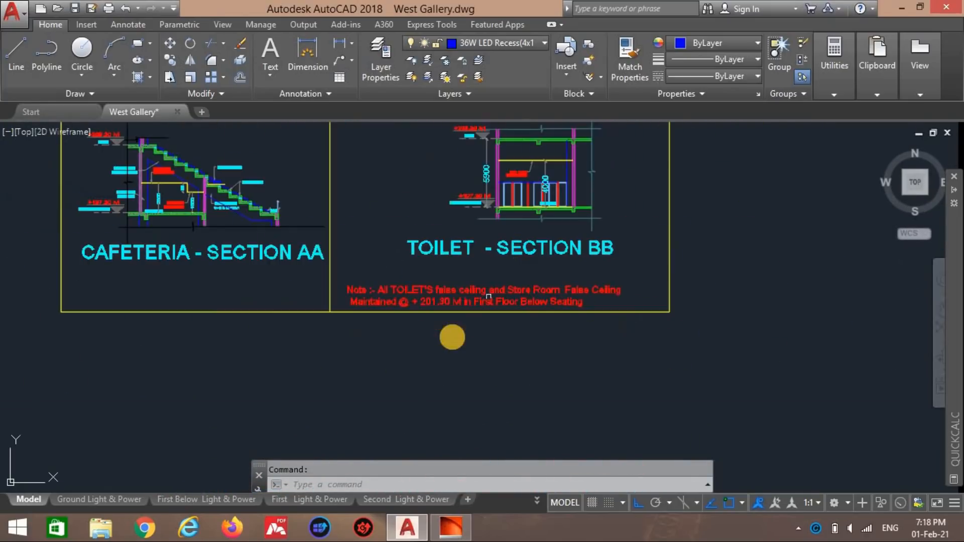
pyautogui.scroll(-4, 584, 201)
pyautogui.scroll(2, 514, 331)
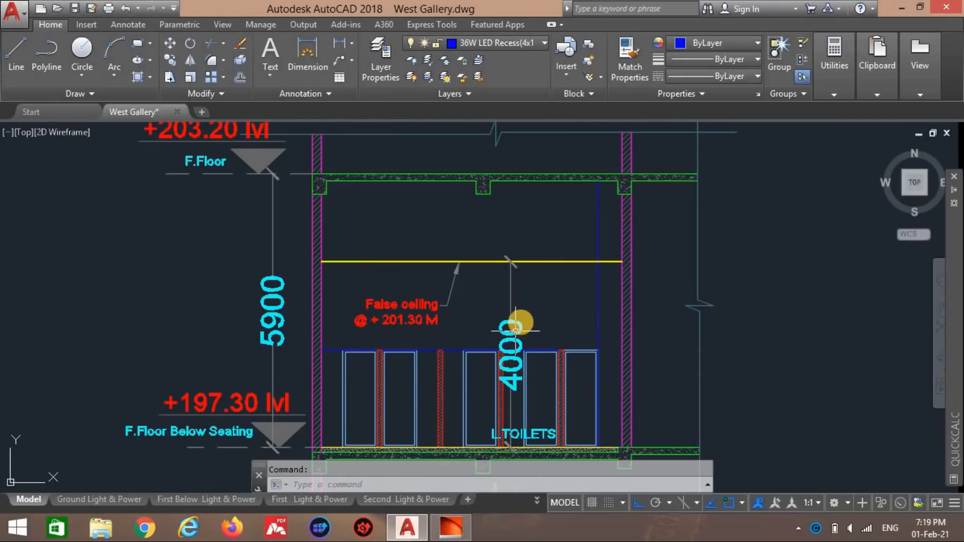
# Step: Measure the vertical distance from the false ceiling to the floor in the Toilet Section BB drawing with a linear dimension
pyautogui.click(342, 44)
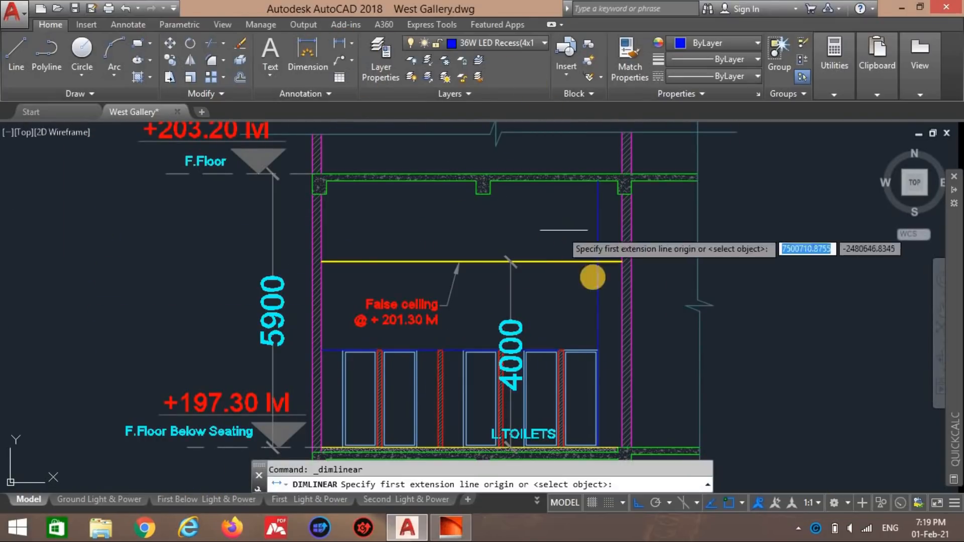
pyautogui.click(598, 262)
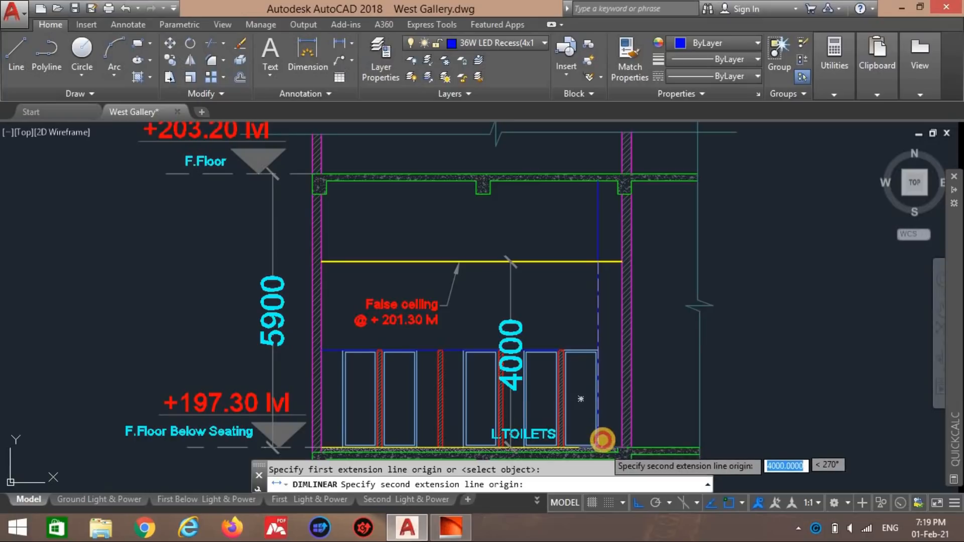
pyautogui.click(602, 442)
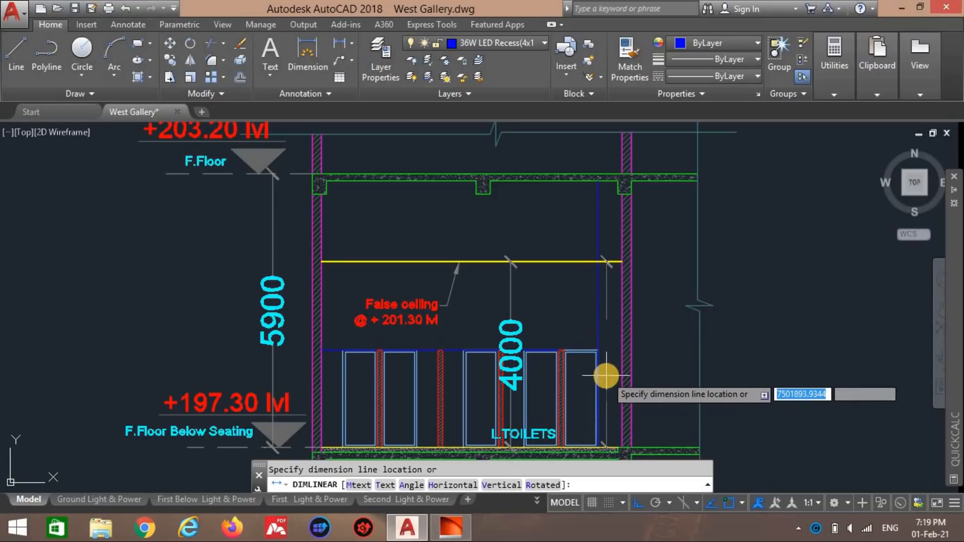
pyautogui.press('Escape')
pyautogui.scroll(-6, 519, 285)
pyautogui.moveTo(541, 200); pyautogui.dragTo(495, 277, button='middle')
# Step: Switch back to DIALux, set the LHS L.TOILET room height to 4 m and apply the edited room geometry
pyautogui.hotkey('alt', 'Tab')
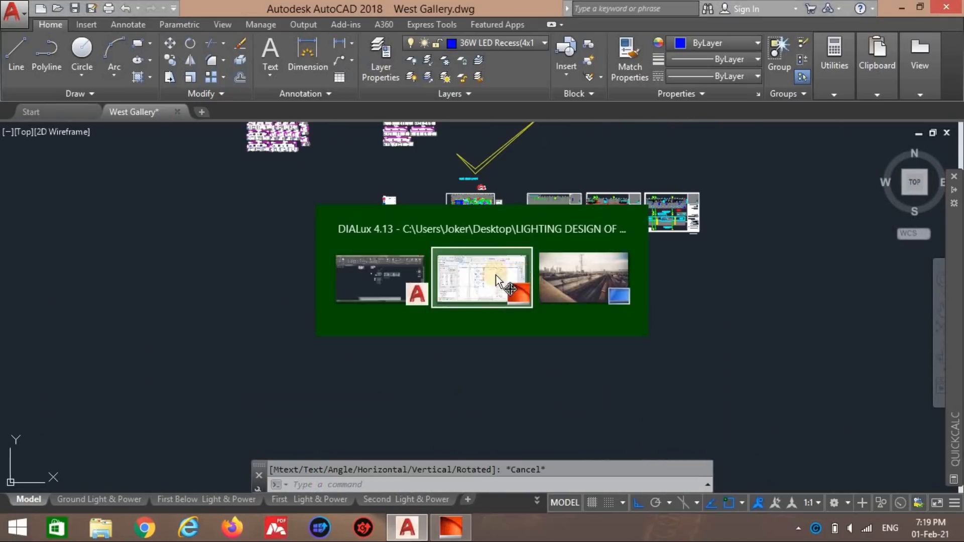
pyautogui.moveTo(88, 165); pyautogui.dragTo(18, 164)
pyautogui.write('4')
pyautogui.click(146, 376)
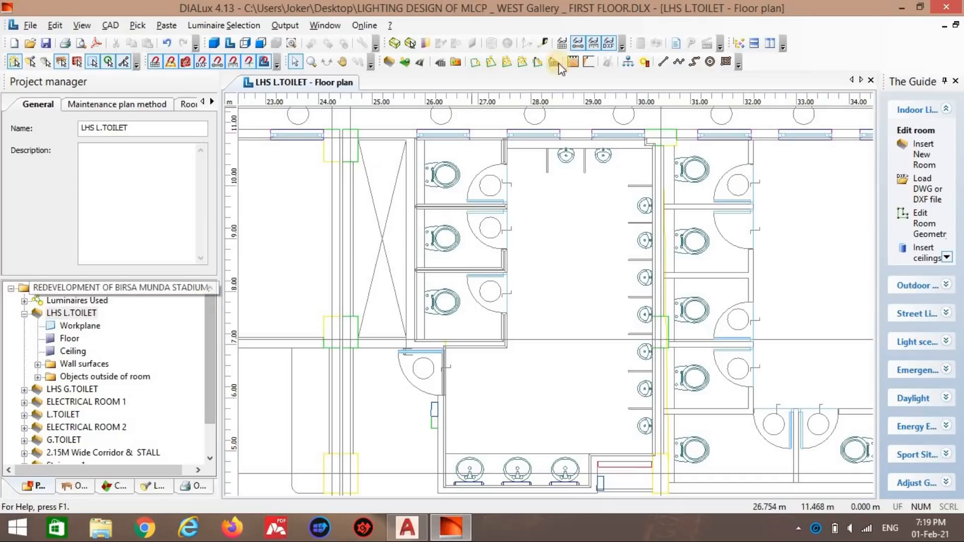
# Step: Hide the imported DWG plan and place a field arrangement of BAJAJ BZSLO nxt 12L LED WH SD luminaires near the cubicles
pyautogui.click(608, 44)
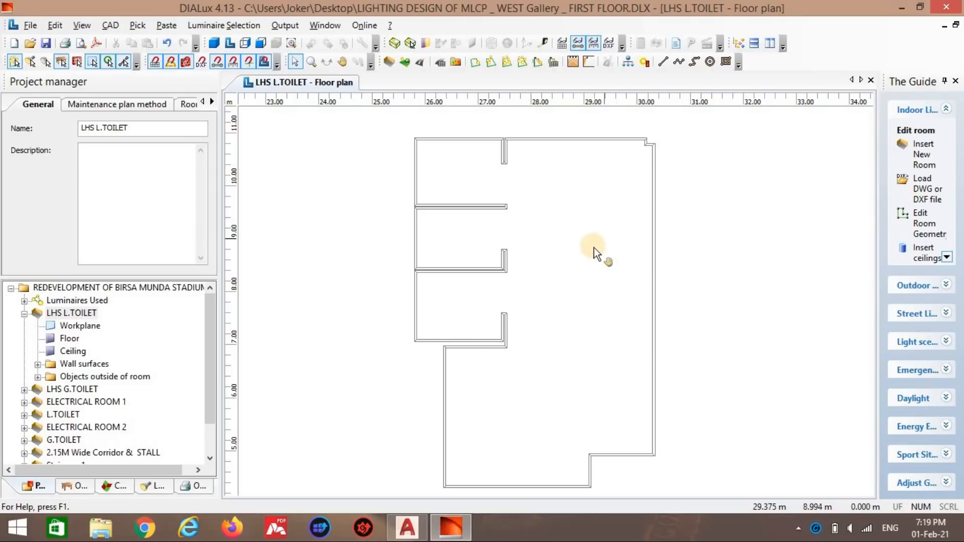
pyautogui.scroll(-5, 595, 248)
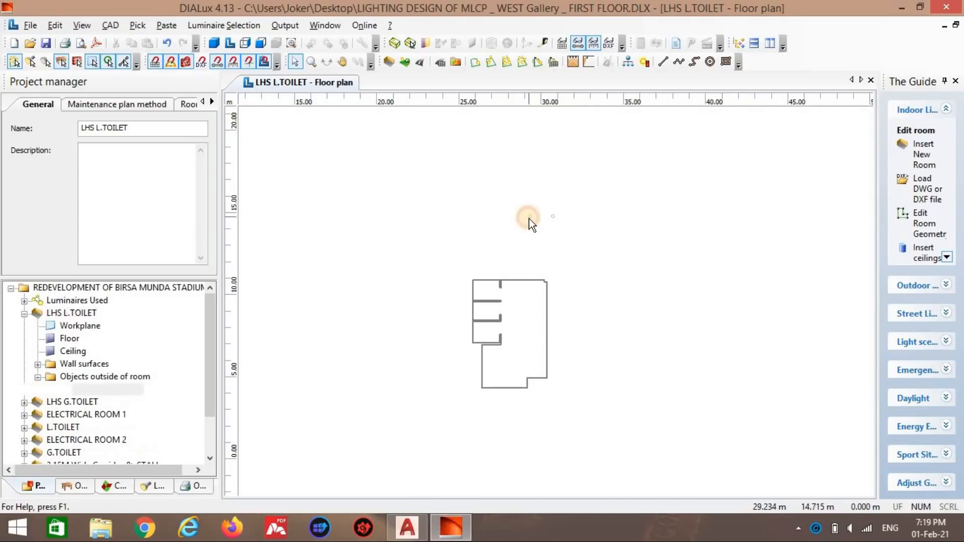
pyautogui.click(529, 218)
pyautogui.scroll(2, 535, 210)
pyautogui.moveTo(538, 200); pyautogui.dragTo(451, 319)
# Step: Fit the luminaire field over the three cubicles, starting at about (25.828, 7.091) and extending about 1.672 m by 3.765 m
pyautogui.scroll(4, 452, 319)
pyautogui.scroll(2, 517, 321)
pyautogui.scroll(-3, 596, 299)
pyautogui.scroll(5, 521, 289)
pyautogui.moveTo(522, 266)
pyautogui.mouseDown(button='middle')
pyautogui.moveTo(818, 216)
pyautogui.moveTo(478, 269)
pyautogui.moveTo(427, 226)
pyautogui.moveTo(509, 296)
pyautogui.mouseUp(button='middle')
pyautogui.scroll(5, 782, 212)
pyautogui.scroll(-2, 509, 260)
pyautogui.scroll(2, 507, 294)
pyautogui.moveTo(494, 282); pyautogui.dragTo(465, 281)
pyautogui.moveTo(578, 285); pyautogui.dragTo(570, 286)
pyautogui.moveTo(527, 239); pyautogui.dragTo(521, 177)
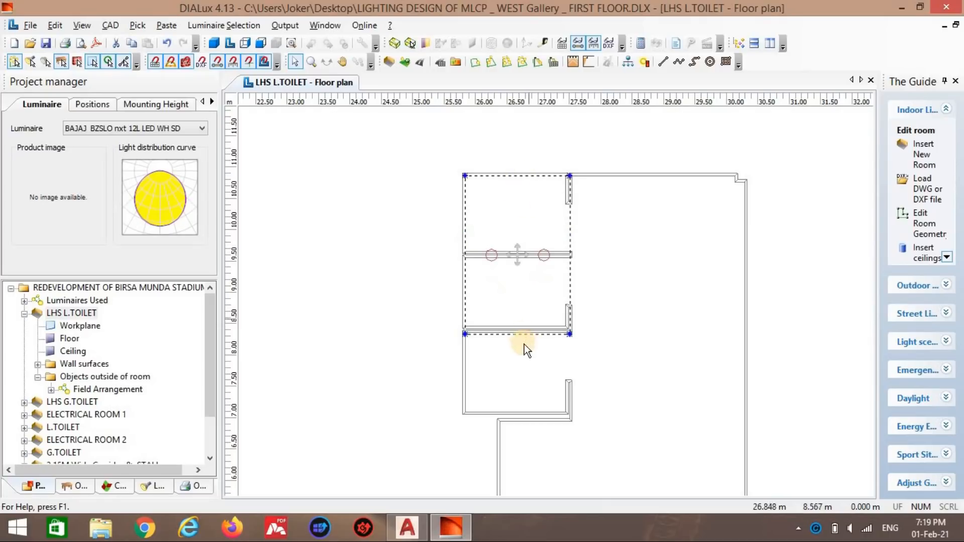
pyautogui.moveTo(519, 358); pyautogui.dragTo(522, 413)
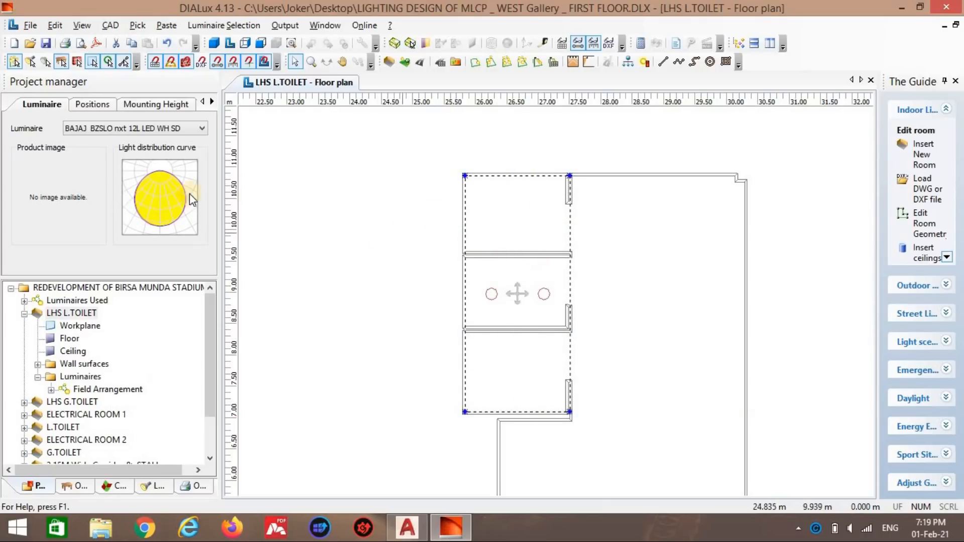
# Step: Set the luminaire field over the cubicles to 3 rows with 1 luminaire per row
pyautogui.click(91, 106)
pyautogui.doubleClick(55, 128)
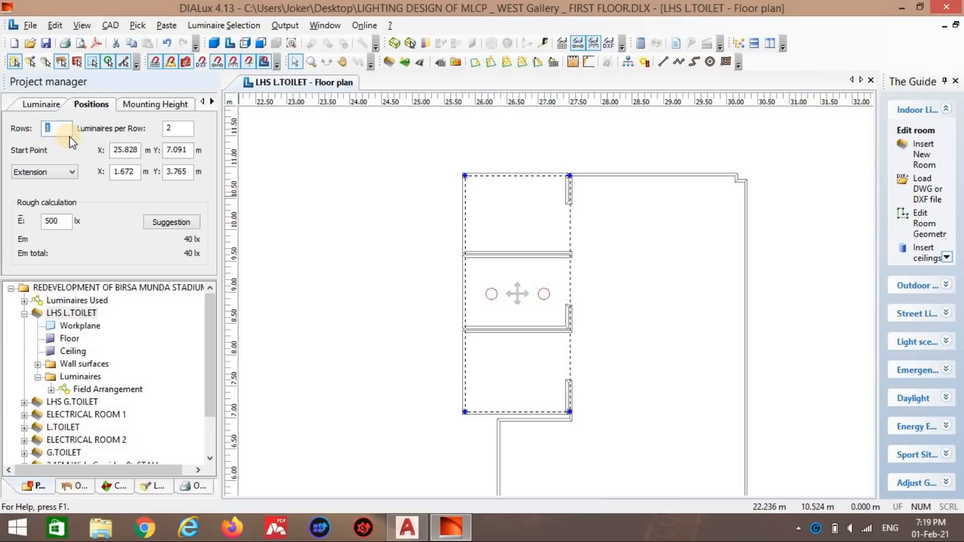
pyautogui.write('3')
pyautogui.press('Tab')
pyautogui.write('1')
pyautogui.click(297, 201)
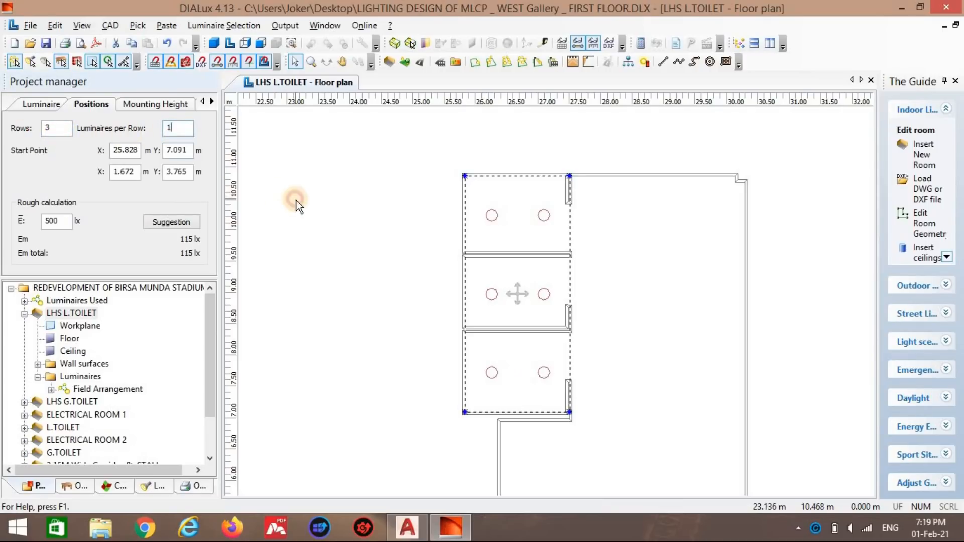
pyautogui.scroll(-2, 505, 256)
pyautogui.click(425, 156)
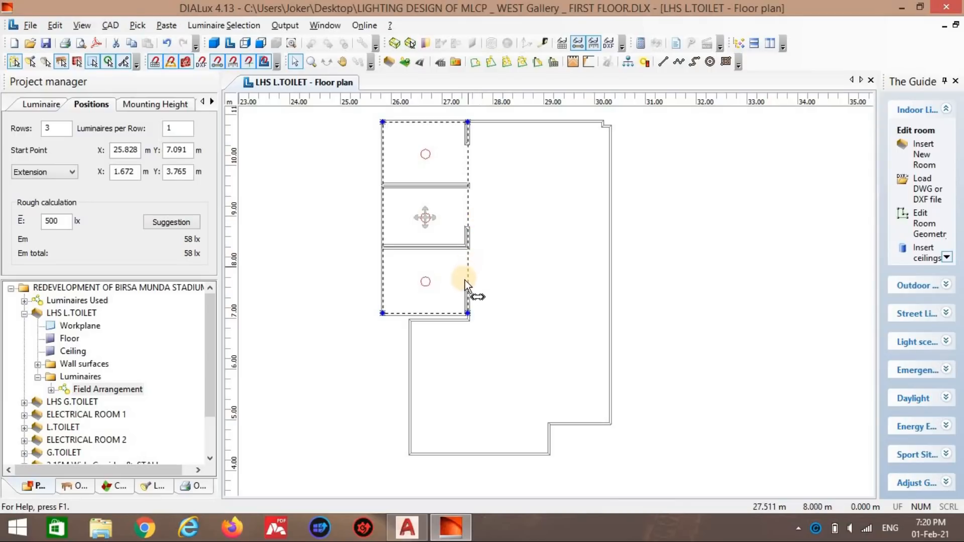
pyautogui.click(493, 303)
# Step: Switch to AutoCAD, examine the luminaire layout of G.Toilet in the West Gallery drawing, and return to DIALux
pyautogui.hotkey('alt', 'Tab')
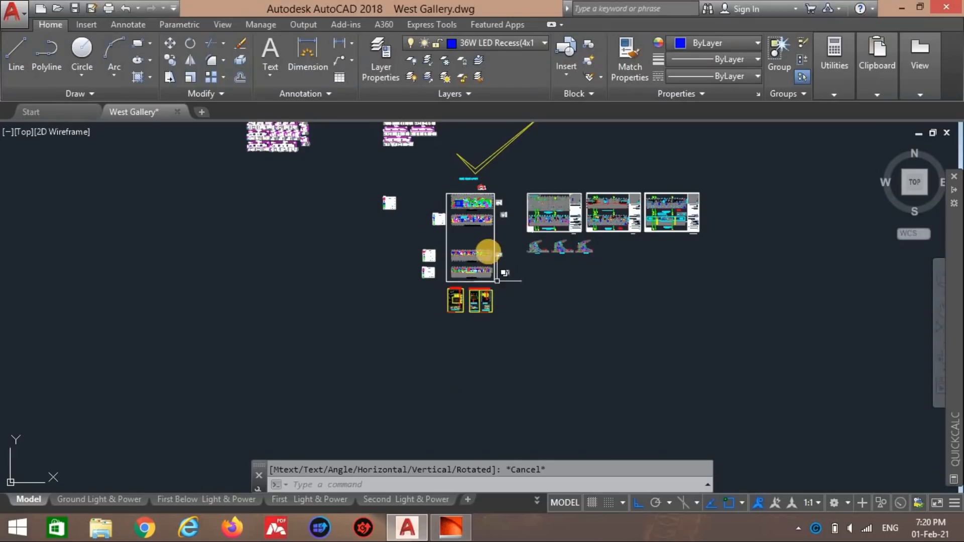
pyautogui.scroll(5, 462, 243)
pyautogui.scroll(6, 437, 233)
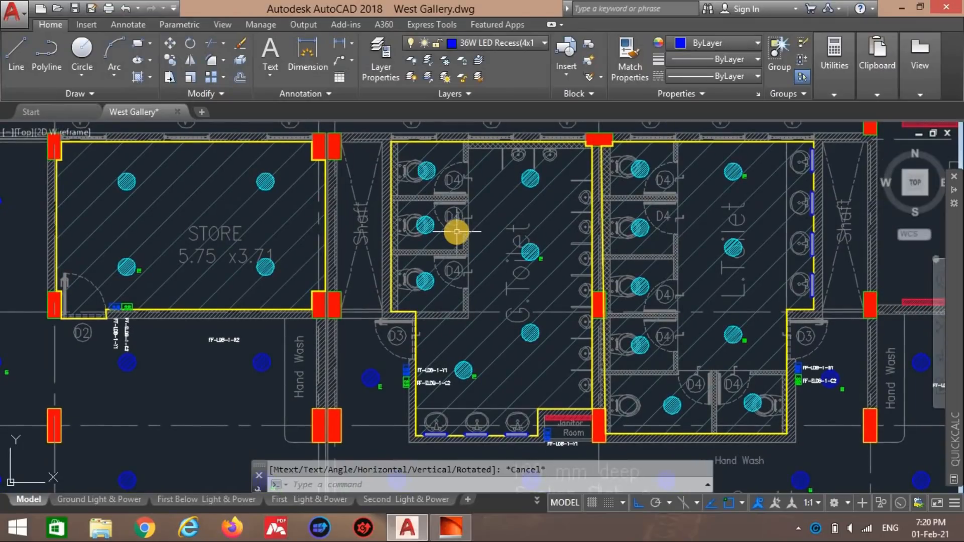
pyautogui.hotkey('alt', 'Tab')
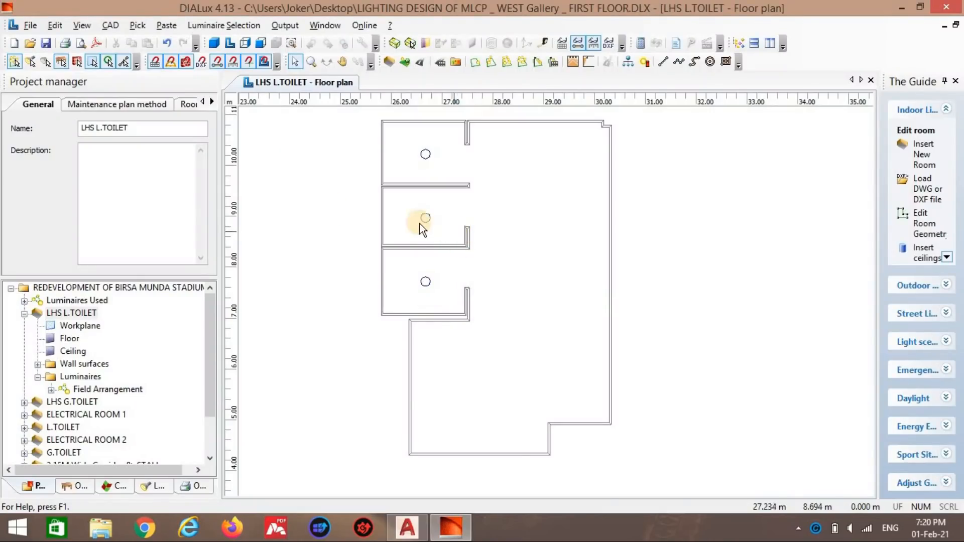
pyautogui.click(507, 64)
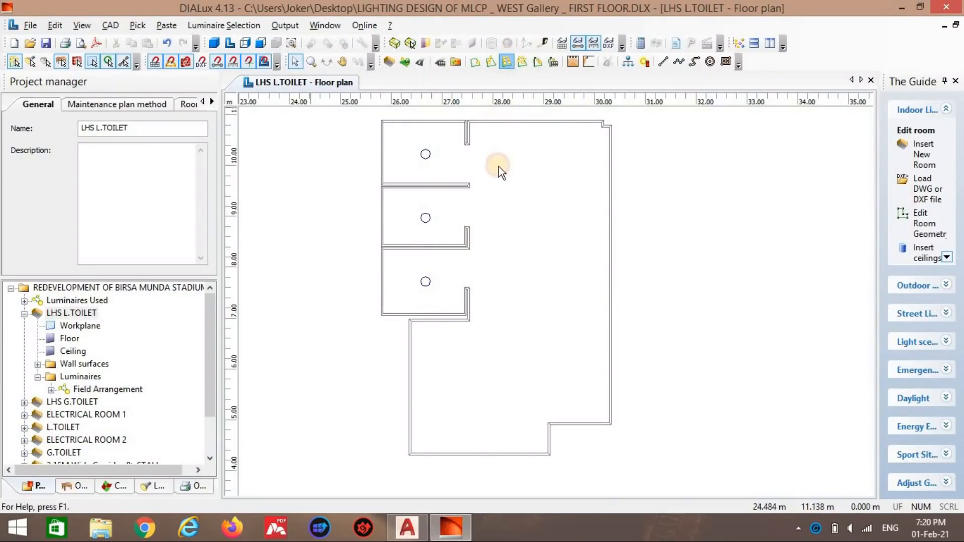
pyautogui.click(491, 201)
pyautogui.moveTo(492, 202); pyautogui.dragTo(472, 202)
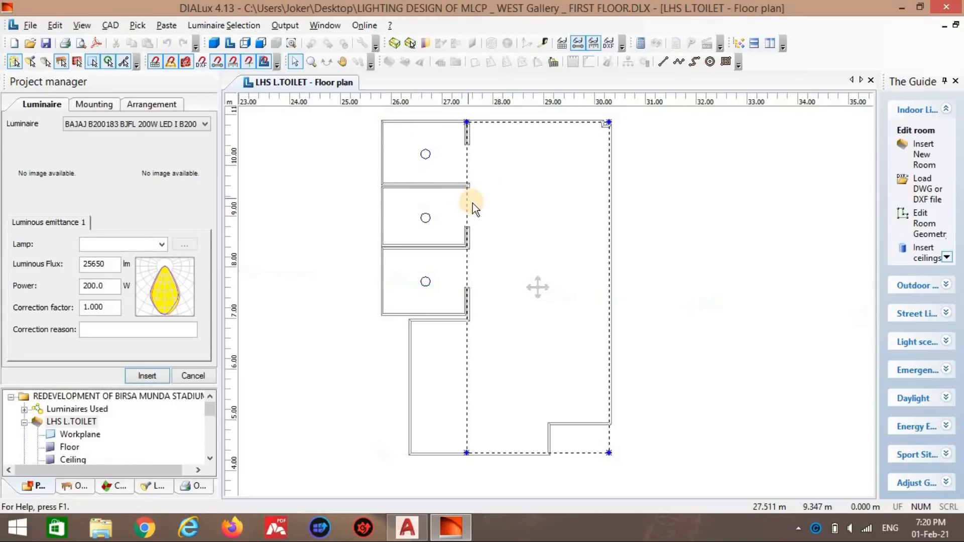
pyautogui.click(110, 103)
pyautogui.doubleClick(60, 134)
pyautogui.write('3')
pyautogui.click(148, 378)
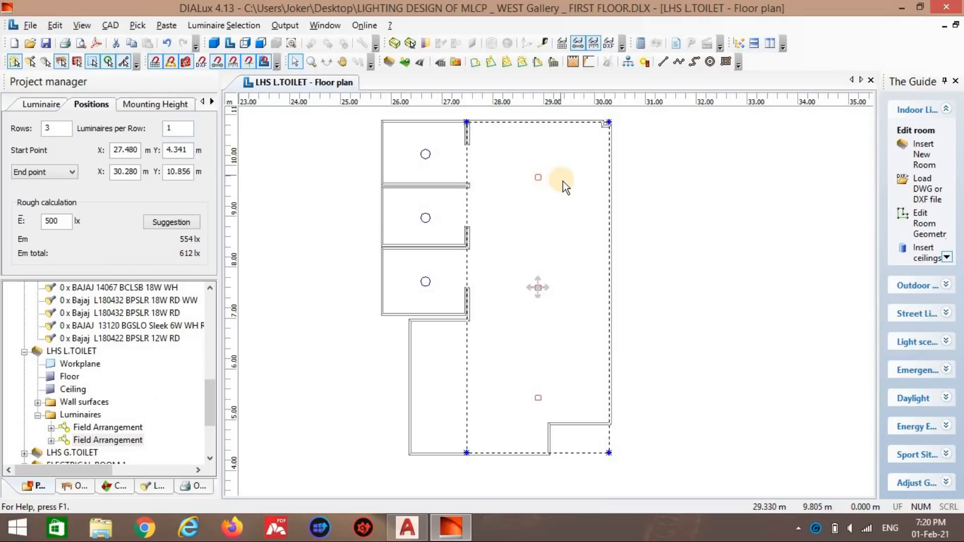
pyautogui.press('Delete')
# Step: Start a luminaire field over the area beside the cubicles, from about (27.530, 4.341) to (30.280, 10.856), with the cubicles' BAJAJ BZSLO nxt 12L LED WH SD
pyautogui.click(424, 153)
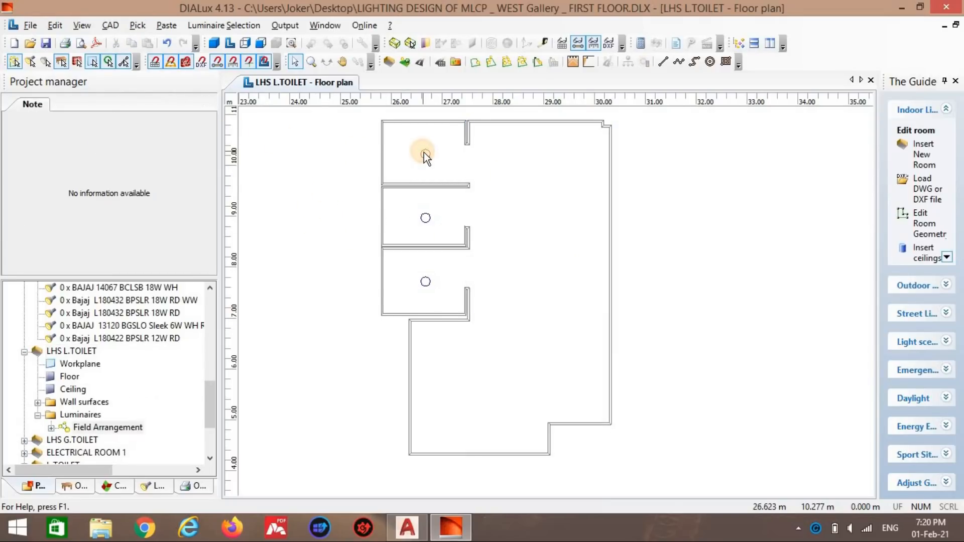
pyautogui.click(55, 110)
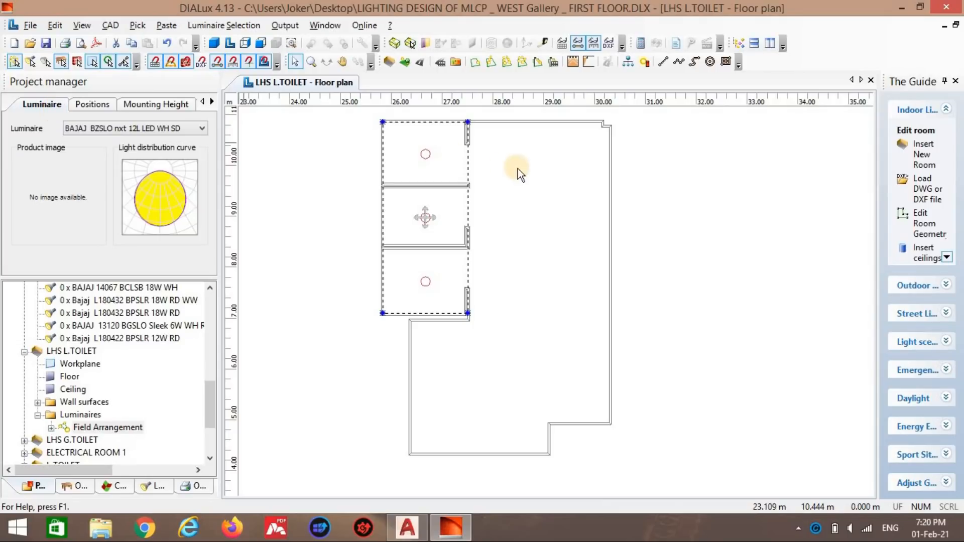
pyautogui.click(463, 152)
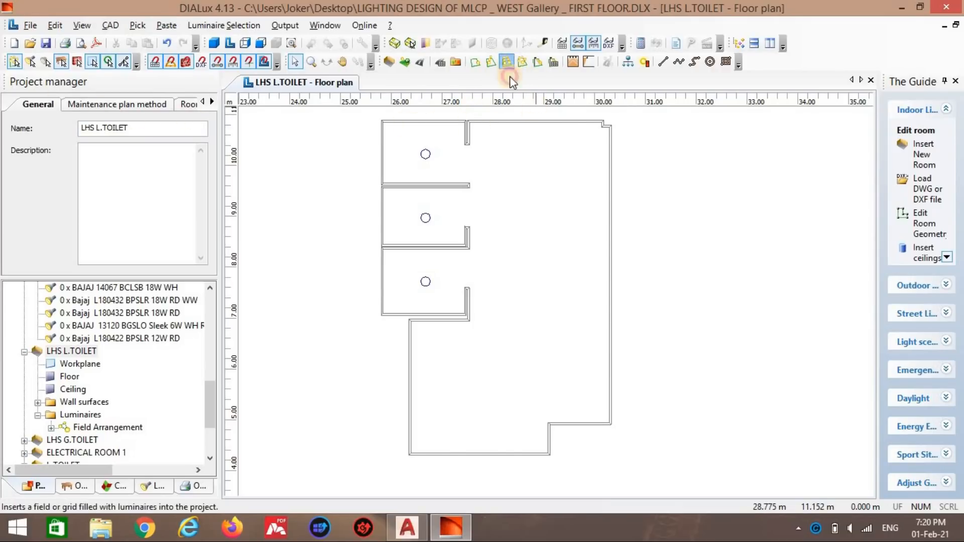
pyautogui.click(507, 61)
pyautogui.moveTo(382, 215); pyautogui.dragTo(469, 216)
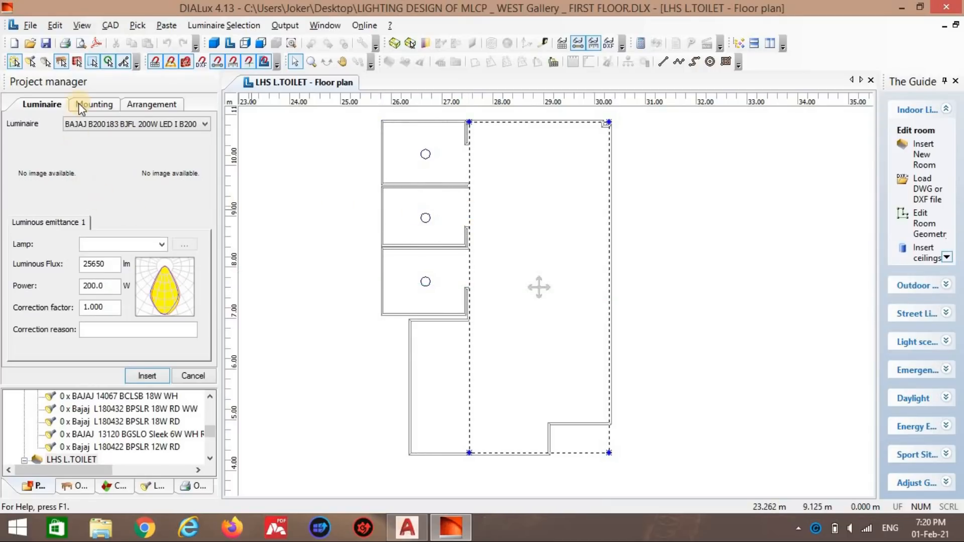
pyautogui.click(121, 123)
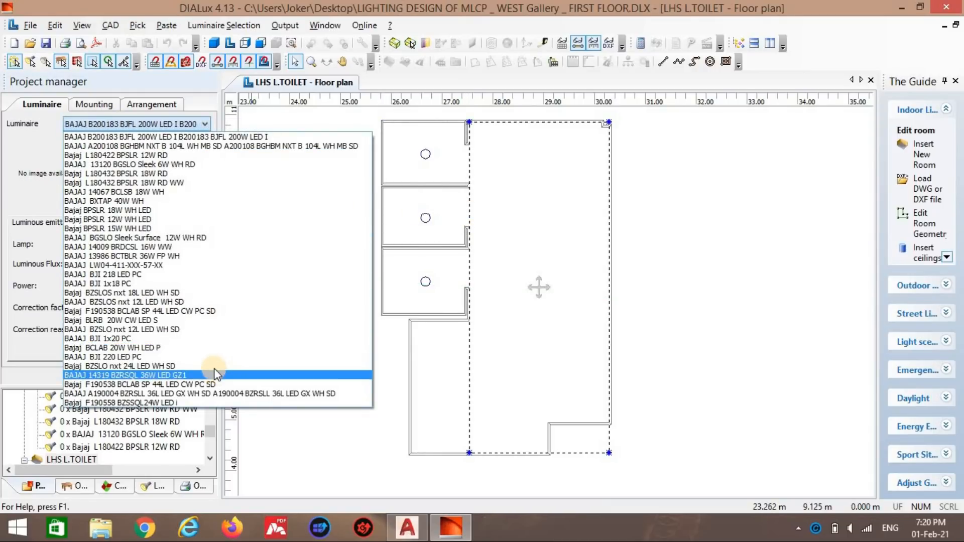
pyautogui.click(206, 329)
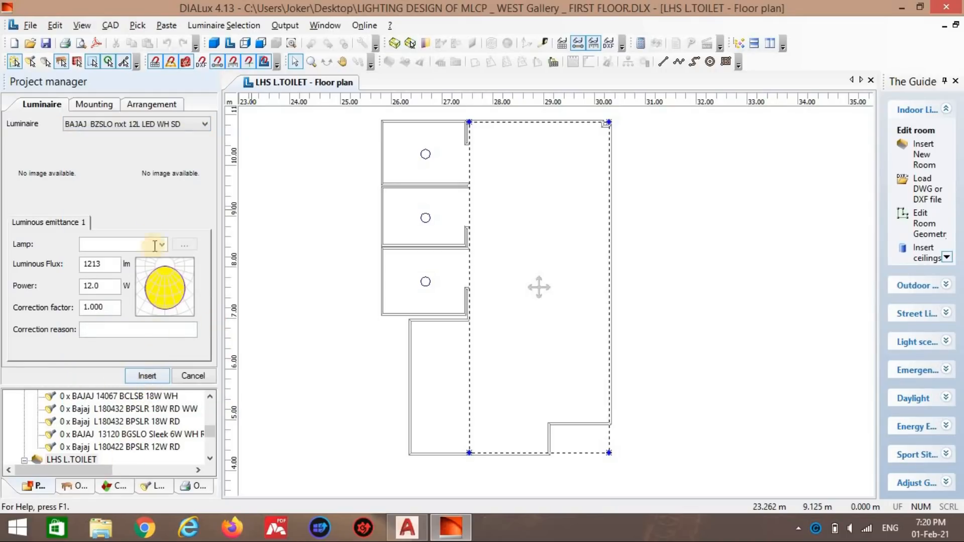
# Step: Insert the field with 3 rows of 1 luminaire and pull its lower edge up to the recessed wall corner
pyautogui.click(100, 104)
pyautogui.doubleClick(71, 136)
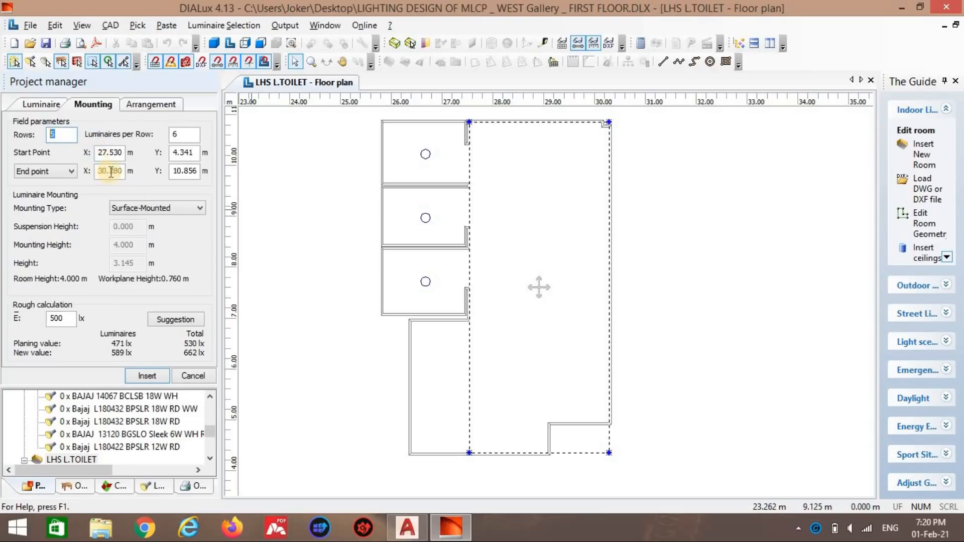
pyautogui.doubleClick(178, 134)
pyautogui.write('1')
pyautogui.click(147, 375)
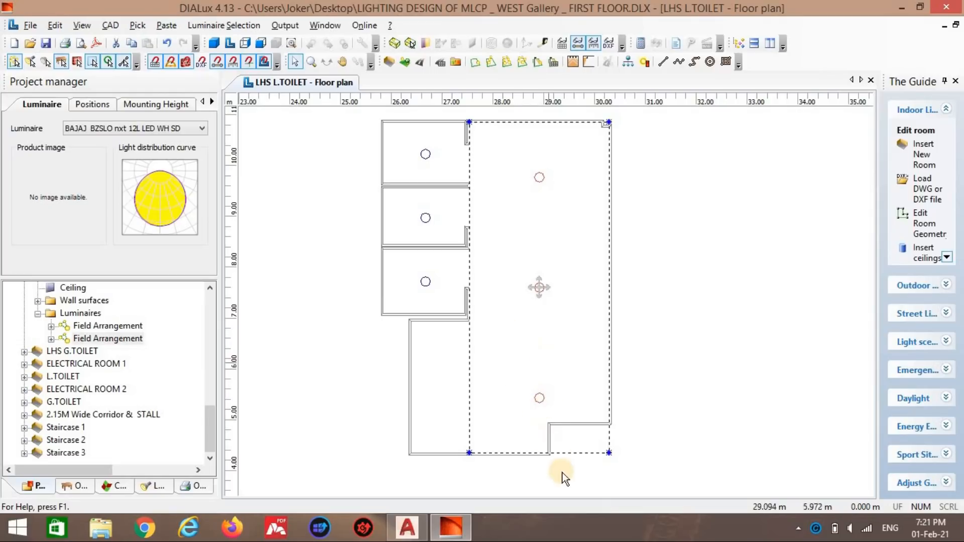
pyautogui.moveTo(547, 454); pyautogui.dragTo(550, 426)
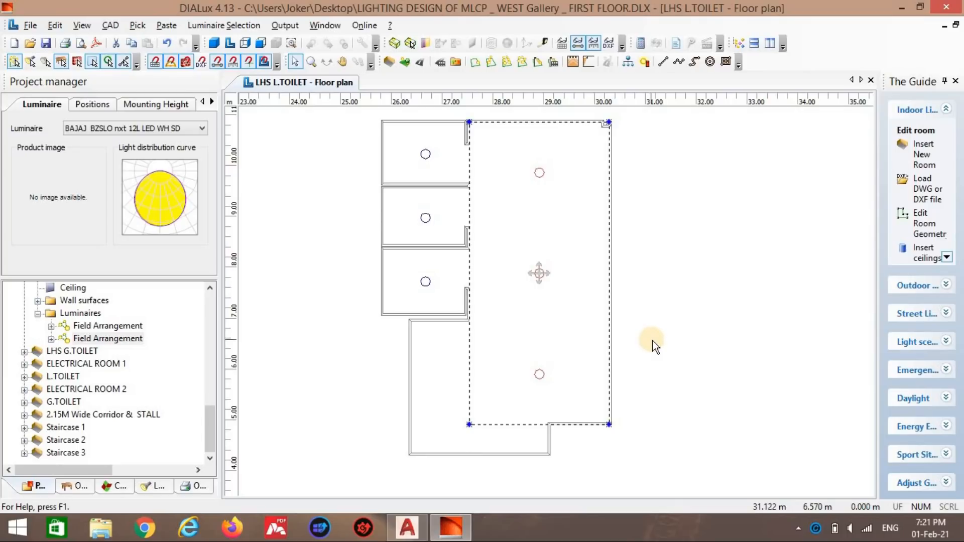
# Step: Duplicate the cubicle luminaire field, place the copy outside the room and reduce it to 1 row
pyautogui.click(424, 291)
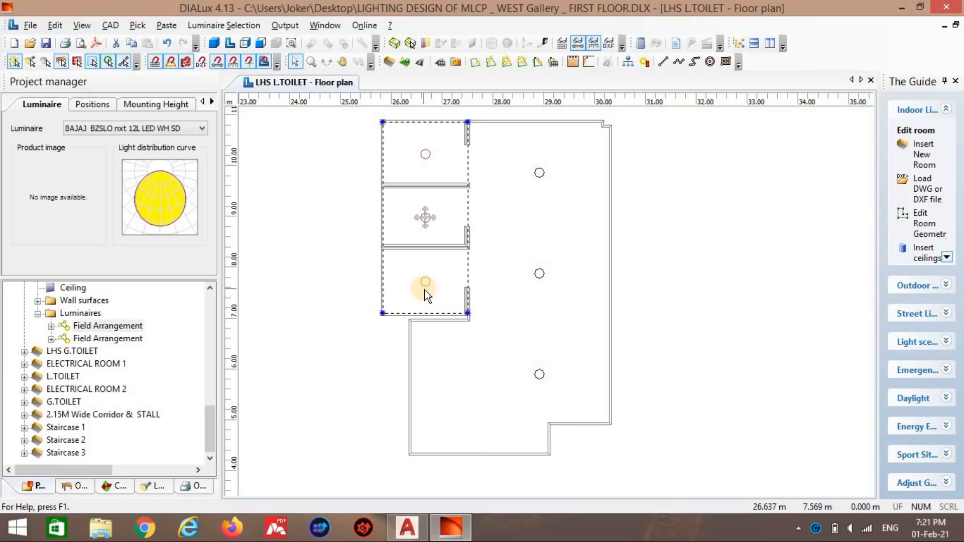
pyautogui.hotkey('ctrl', 'c')
pyautogui.hotkey('ctrl', 'v')
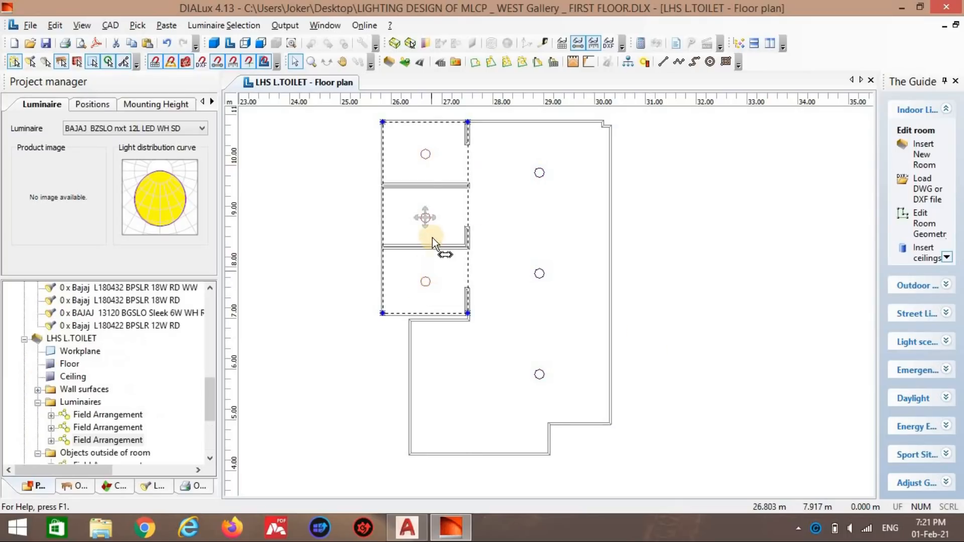
pyautogui.moveTo(475, 165); pyautogui.dragTo(331, 328)
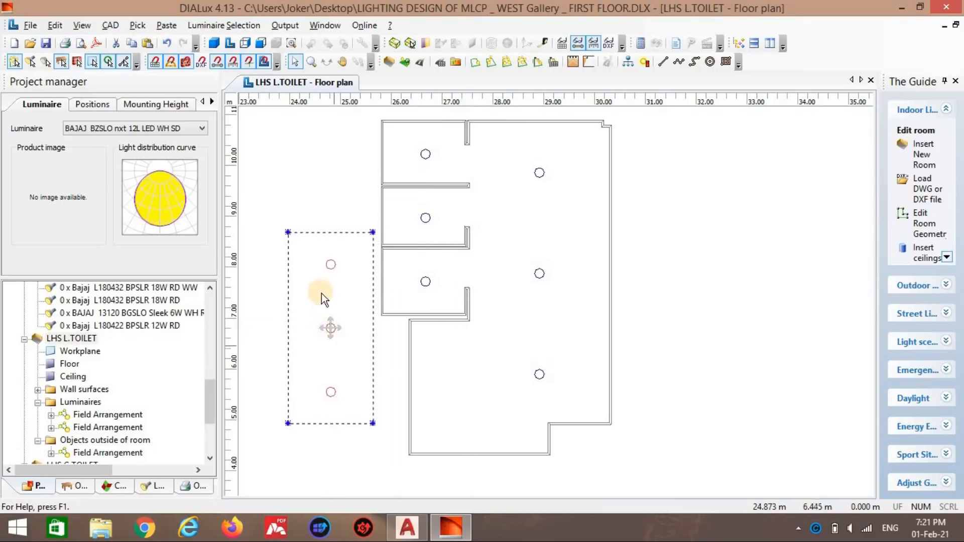
pyautogui.click(103, 108)
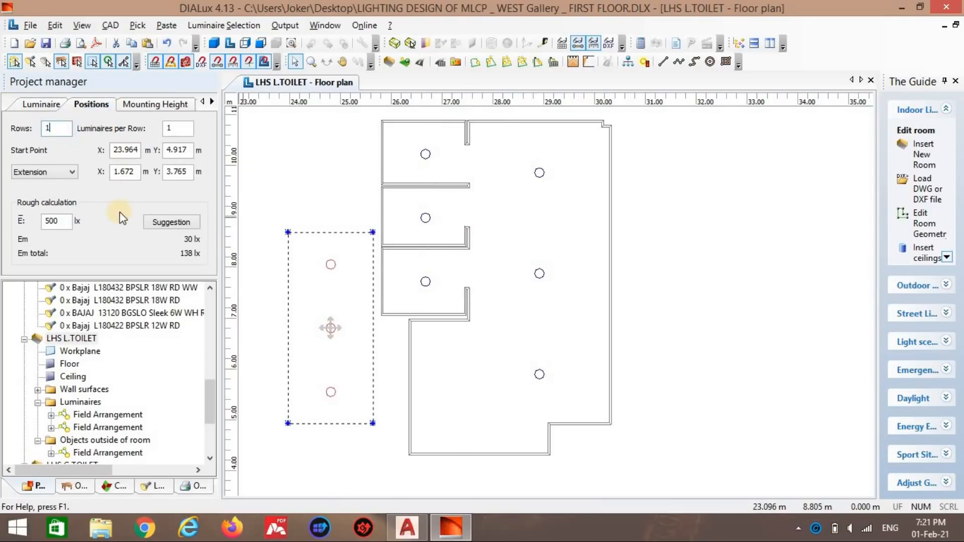
pyautogui.click(256, 317)
# Step: Move the single-luminaire field into the area below the cubicles and fit it from about (26.364, 4.341), extending about 1.672 m by 2.600 m
pyautogui.moveTo(334, 336); pyautogui.dragTo(452, 358)
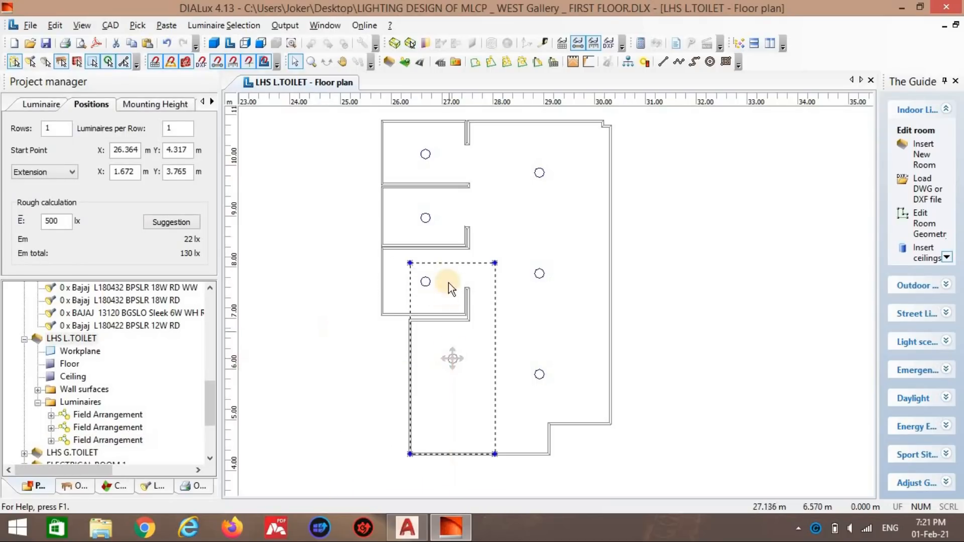
pyautogui.moveTo(451, 262); pyautogui.dragTo(458, 320)
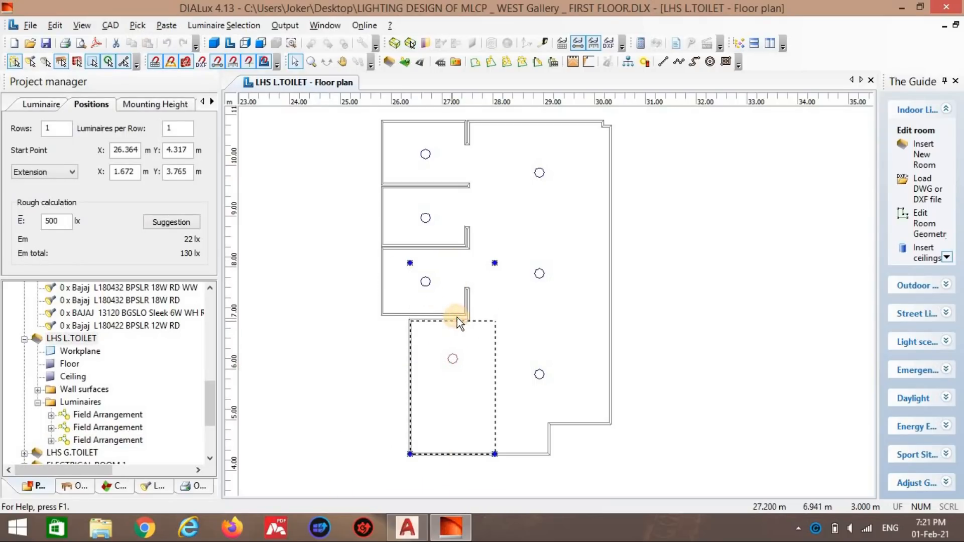
pyautogui.moveTo(464, 454)
pyautogui.mouseDown()
pyautogui.moveTo(464, 439)
pyautogui.moveTo(465, 453)
pyautogui.mouseUp()
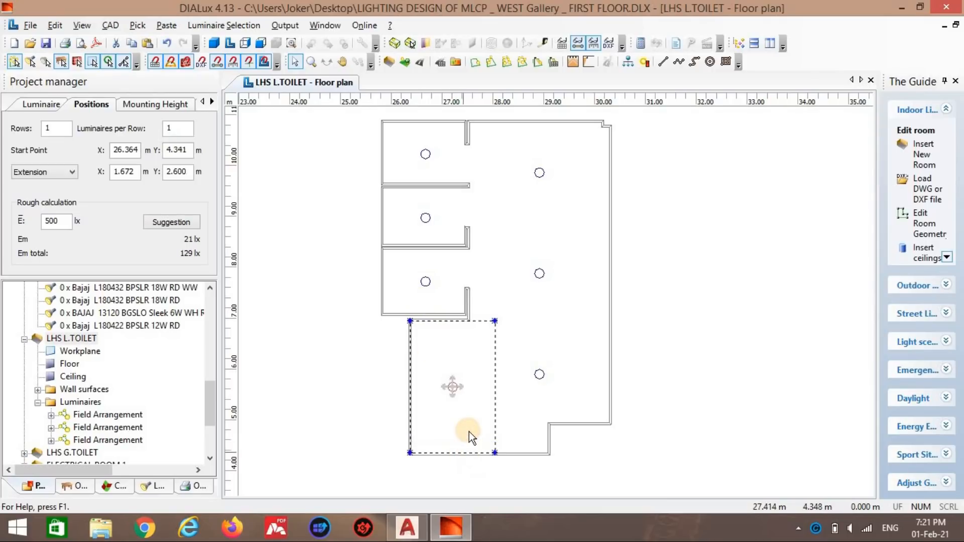
pyautogui.click(605, 391)
# Step: Run the standard calculation for the LHS L.TOILET scene and examine the rendered room in 3D
pyautogui.scroll(-2, 658, 353)
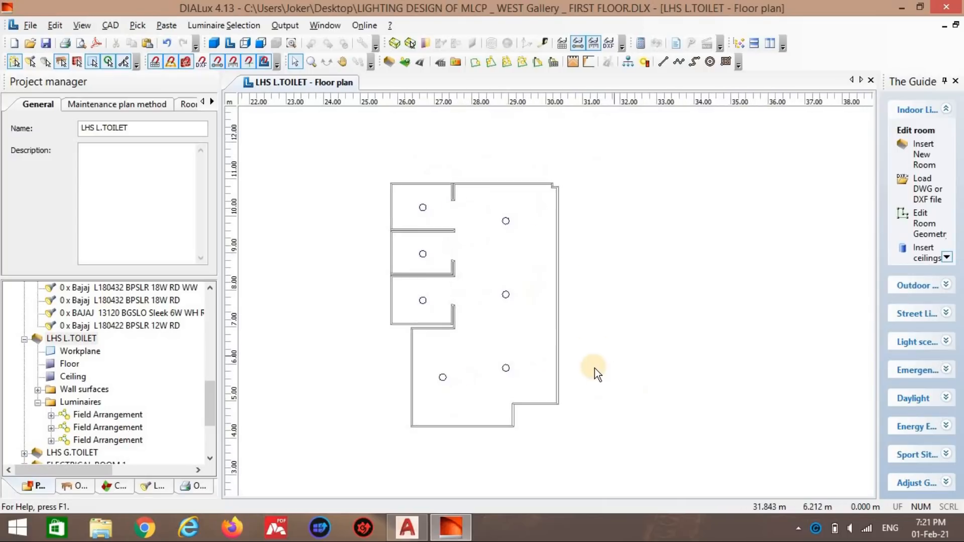
pyautogui.click(641, 44)
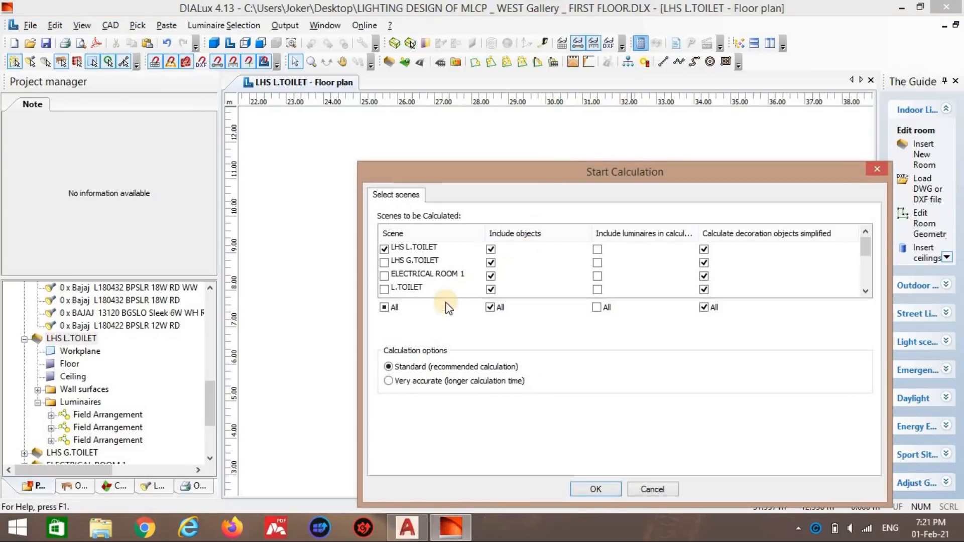
pyautogui.click(595, 489)
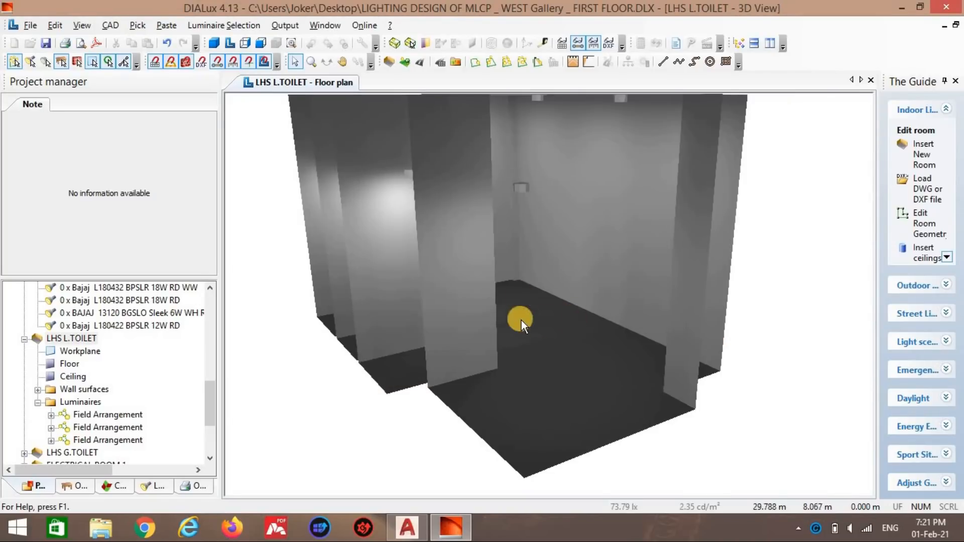
pyautogui.click(326, 61)
pyautogui.moveTo(335, 230); pyautogui.dragTo(782, 255)
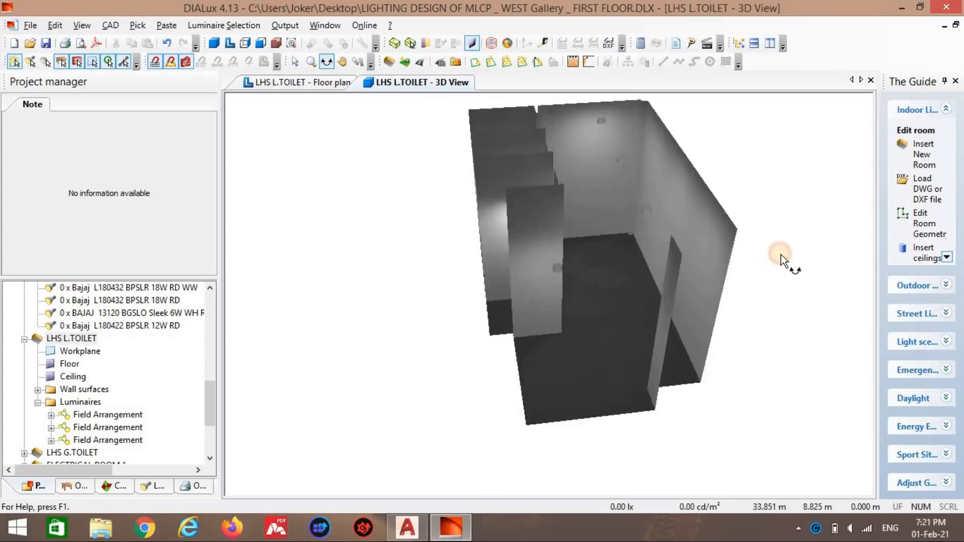
# Step: Return to the floor plan and select all three luminaire field arrangements together, keeping the calculation results
pyautogui.click(315, 81)
pyautogui.click(295, 61)
pyautogui.click(426, 225)
pyautogui.keyDown('shift'); pyautogui.click(508, 222); pyautogui.keyUp('shift')
pyautogui.keyDown('shift'); pyautogui.click(445, 378); pyautogui.keyUp('shift')
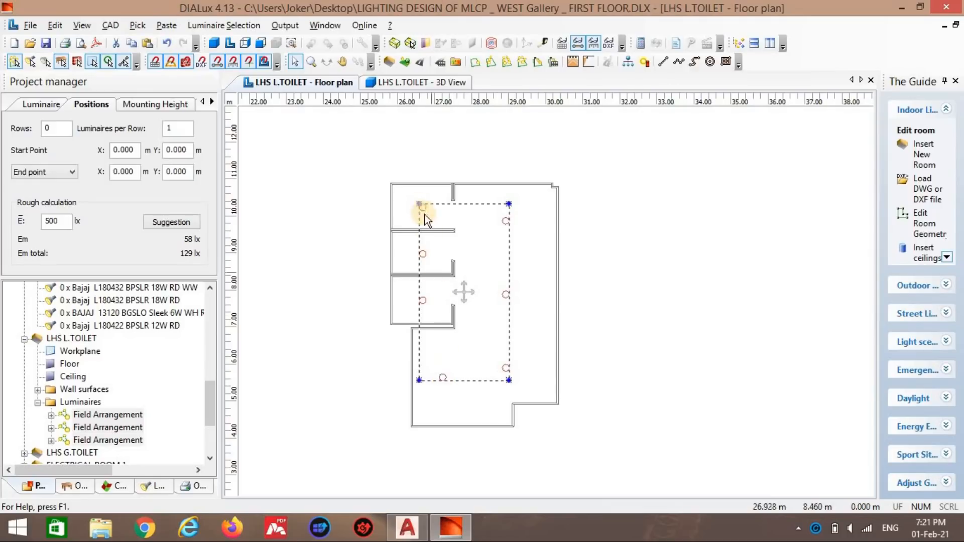
pyautogui.click(424, 205)
pyautogui.click(556, 327)
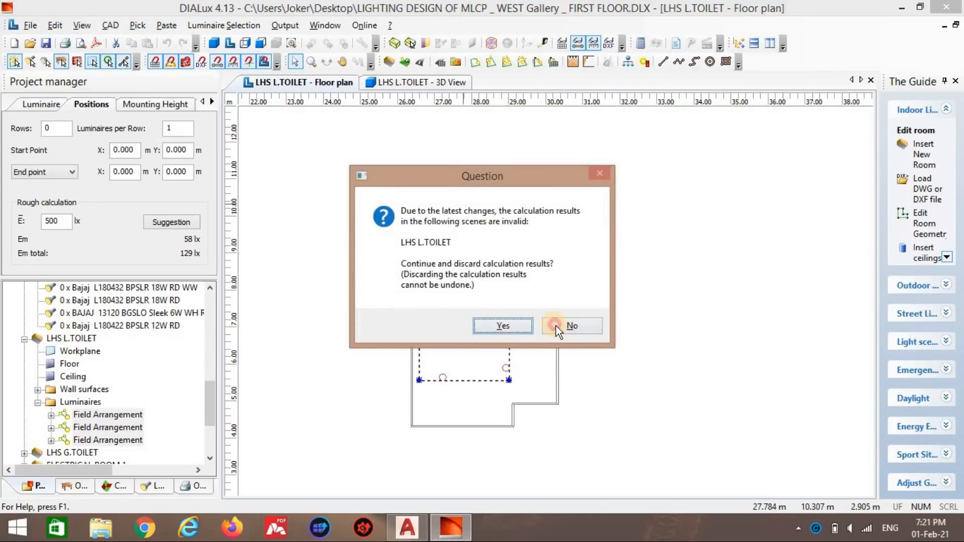
# Step: Set the selected luminaires to user-defined mounting with a mounting height of 4 m, discarding the calculation results
pyautogui.click(41, 104)
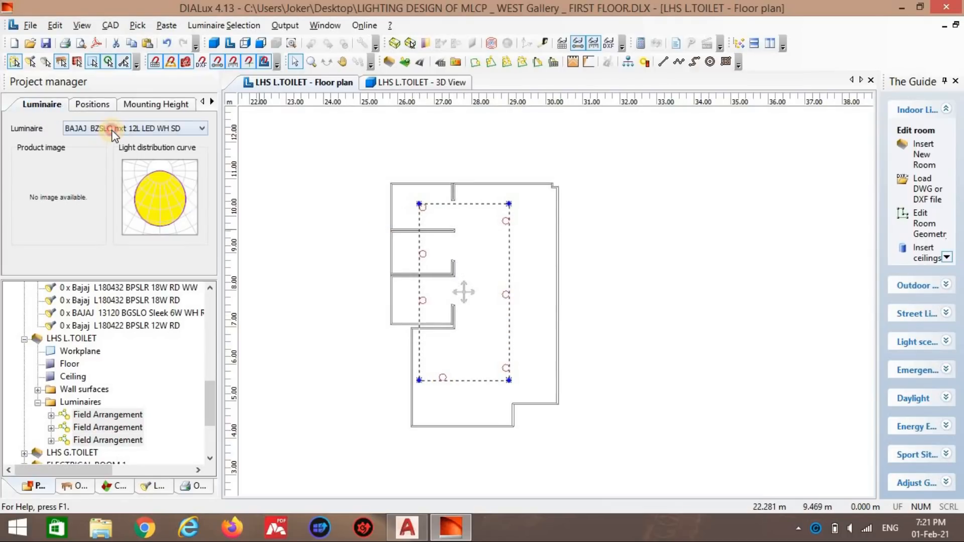
pyautogui.click(113, 131)
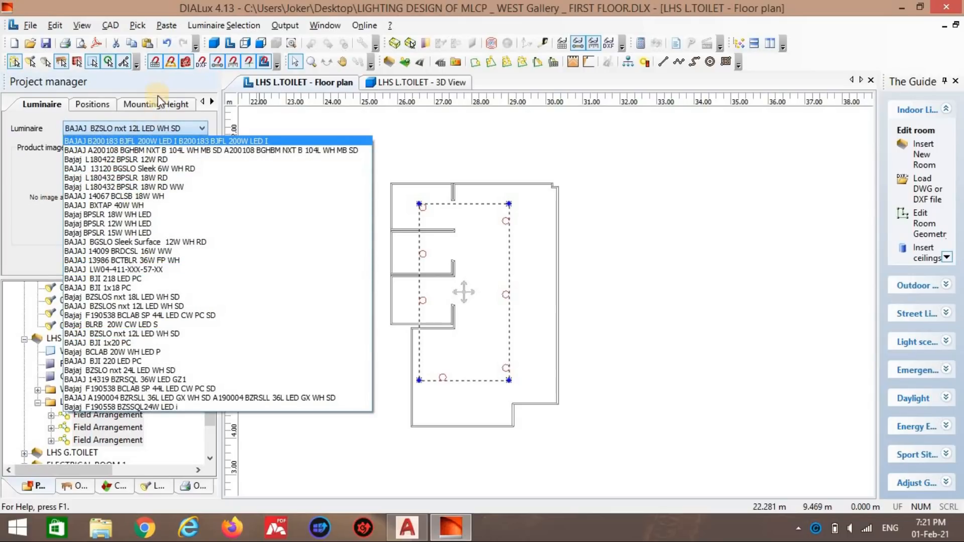
pyautogui.click(158, 102)
pyautogui.click(156, 104)
pyautogui.click(174, 129)
pyautogui.click(177, 152)
pyautogui.doubleClick(139, 172)
pyautogui.write('4')
pyautogui.press('Return')
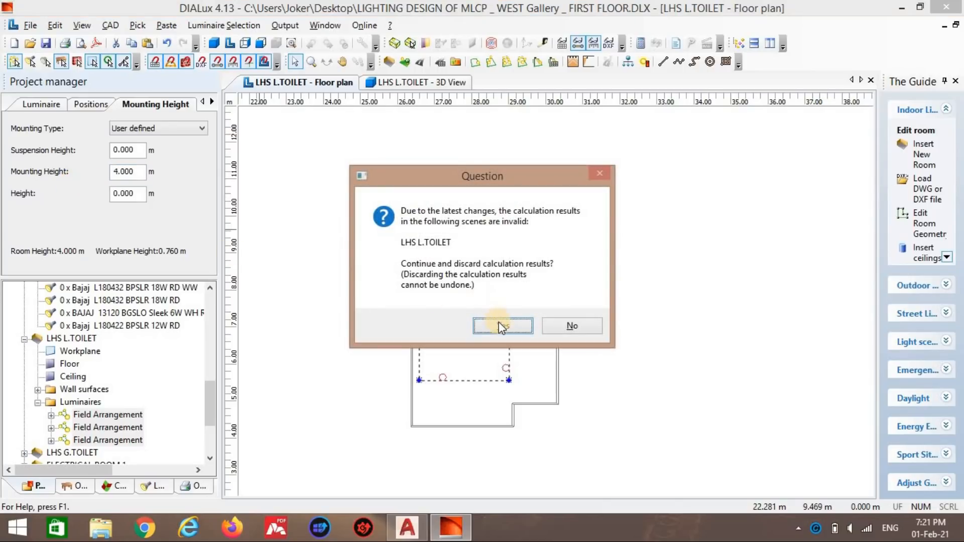
pyautogui.click(502, 321)
pyautogui.click(319, 264)
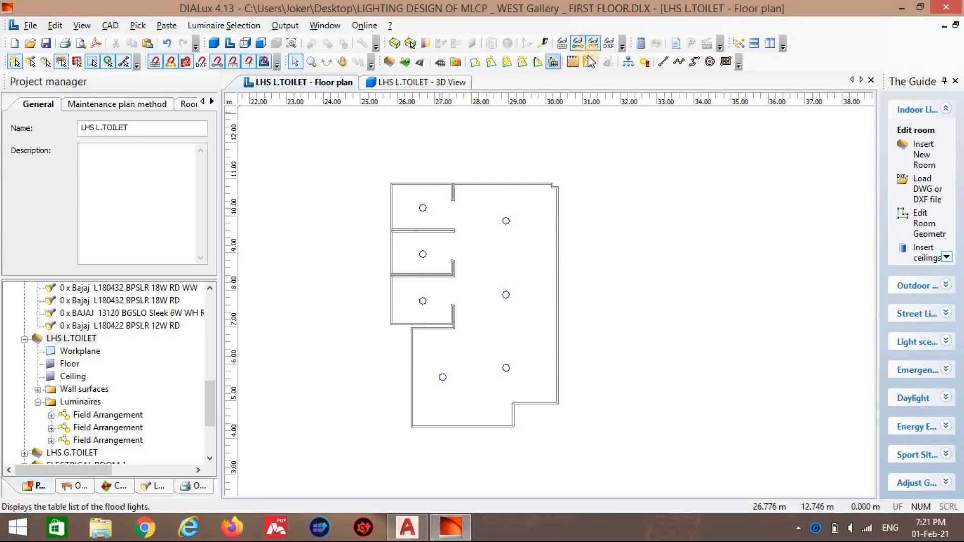
# Step: Run the standard calculation for the LHS L.TOILET scene and orbit the rendered room to view the cubicles from the opposite side
pyautogui.click(640, 45)
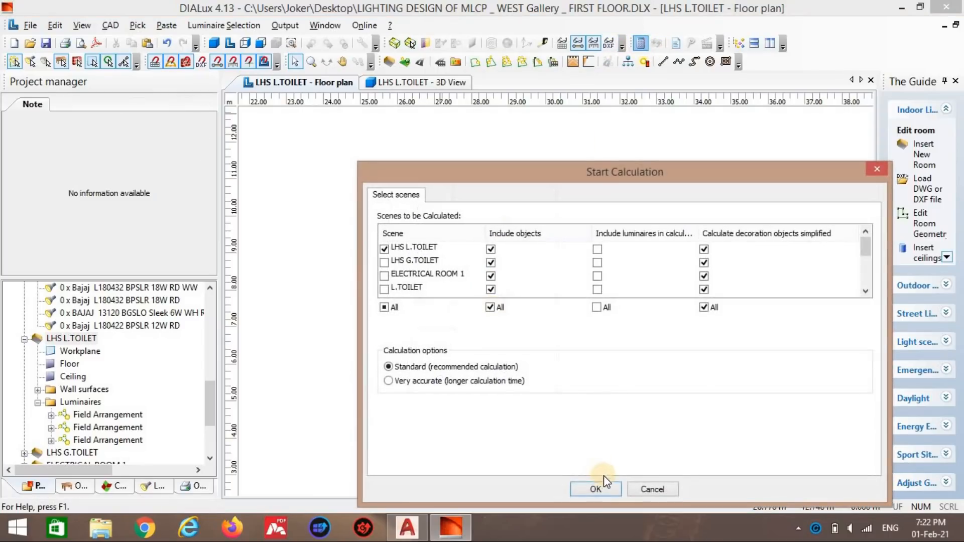
pyautogui.click(595, 489)
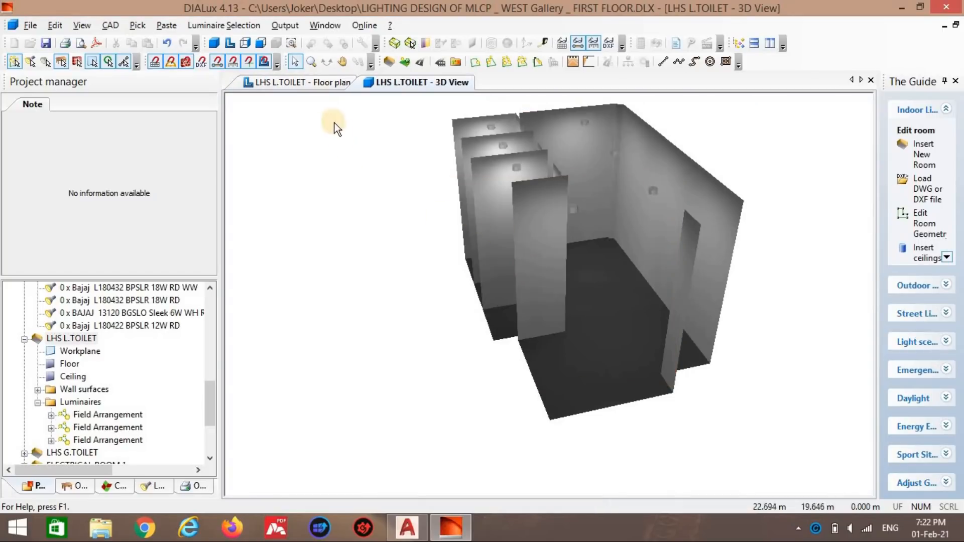
pyautogui.click(326, 62)
pyautogui.moveTo(409, 232); pyautogui.dragTo(634, 161)
# Step: Preview the LHS L.TOILET single sheet output at page width and check its calculated illuminance values
pyautogui.click(676, 44)
pyautogui.click(430, 391)
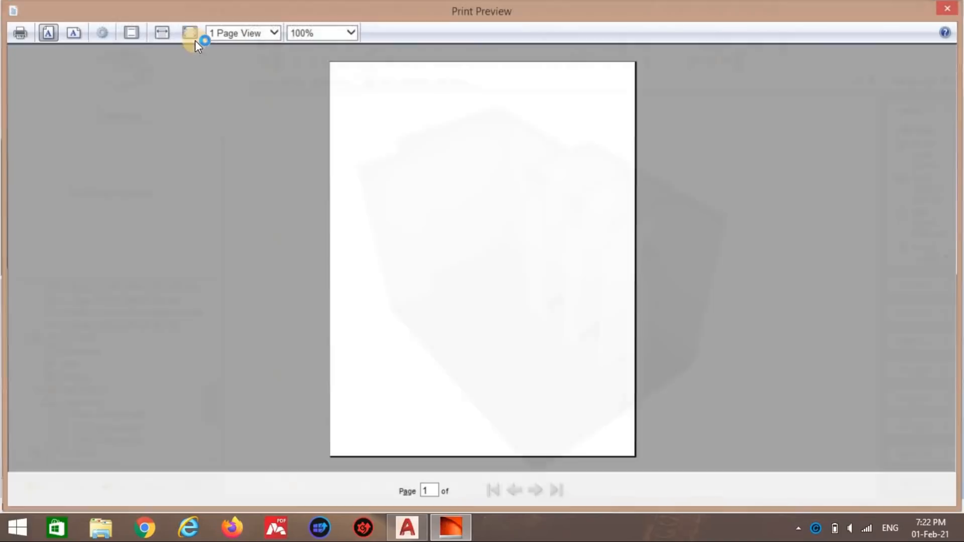
pyautogui.click(168, 33)
pyautogui.scroll(-3, 369, 155)
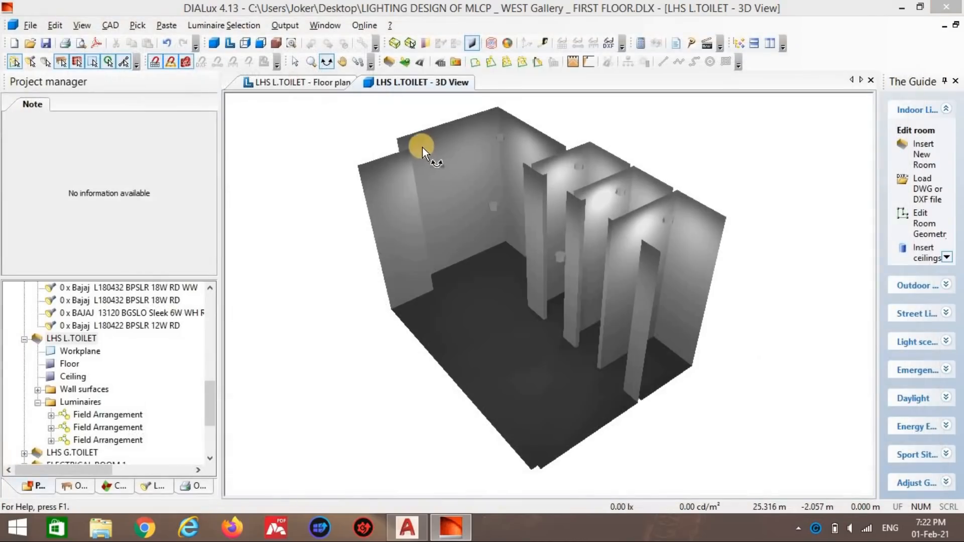
# Step: Close the open floor plan and 3D views of LHS L.TOILET
pyautogui.rightClick(304, 81)
pyautogui.click(351, 90)
pyautogui.rightClick(316, 85)
pyautogui.click(351, 102)
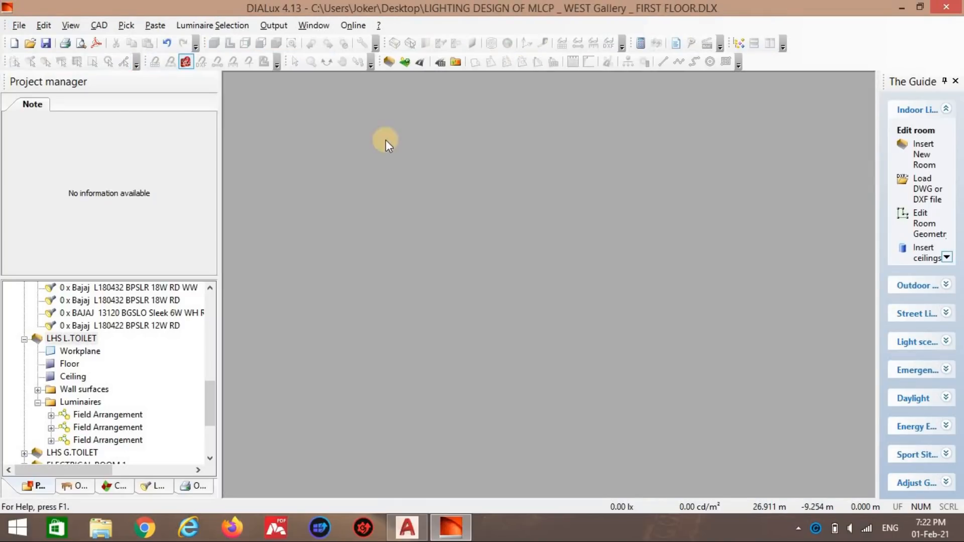
# Step: Open the LHS L.TOILET floor plan and hide the DWG background drawing
pyautogui.click(74, 339)
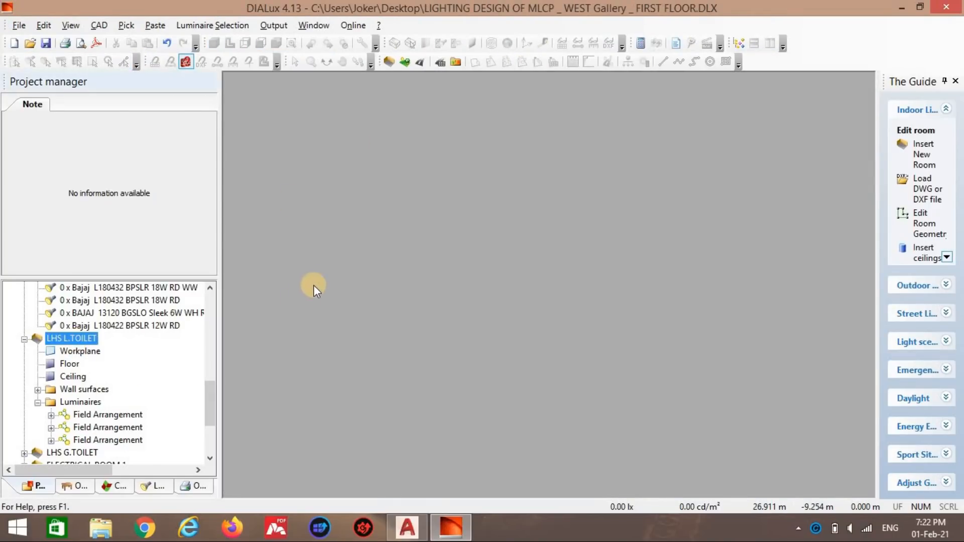
pyautogui.scroll(-3, 313, 285)
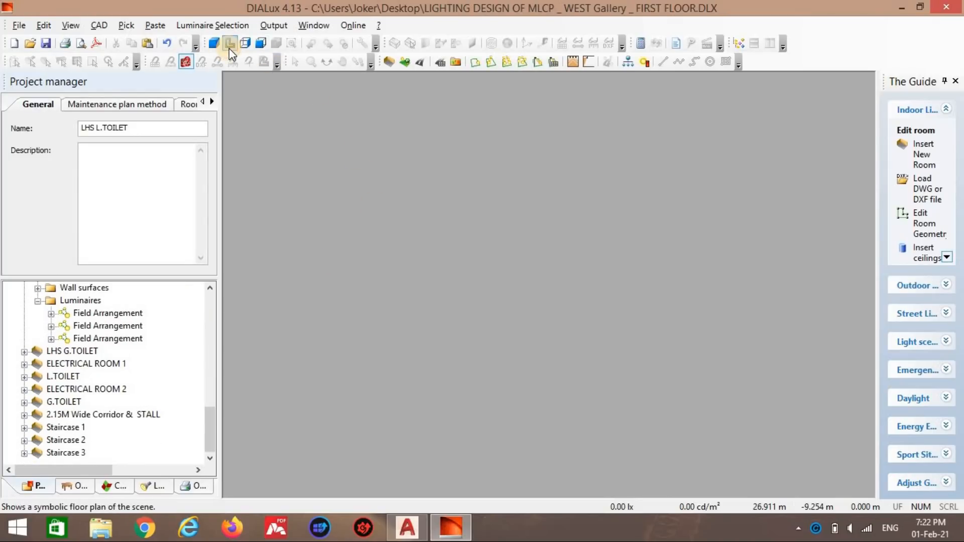
pyautogui.click(230, 47)
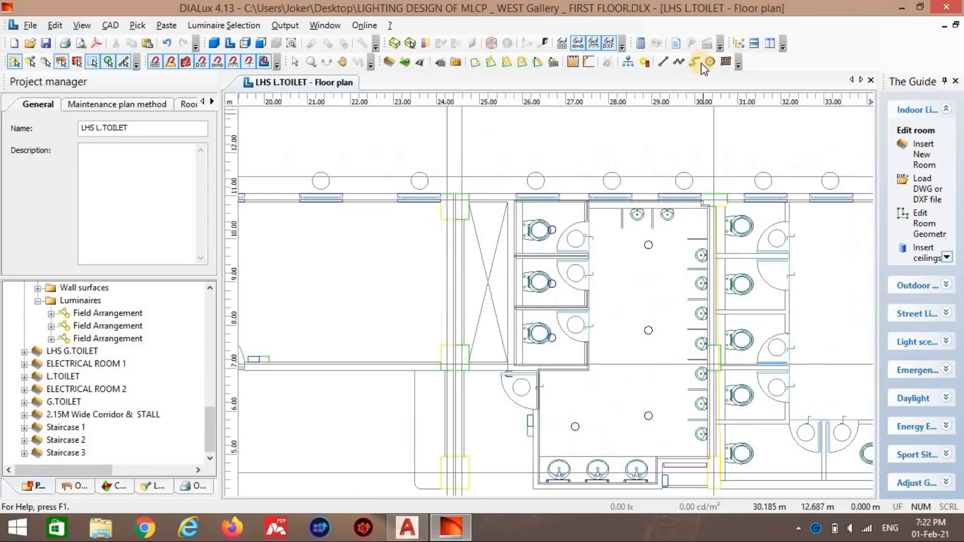
pyautogui.click(610, 43)
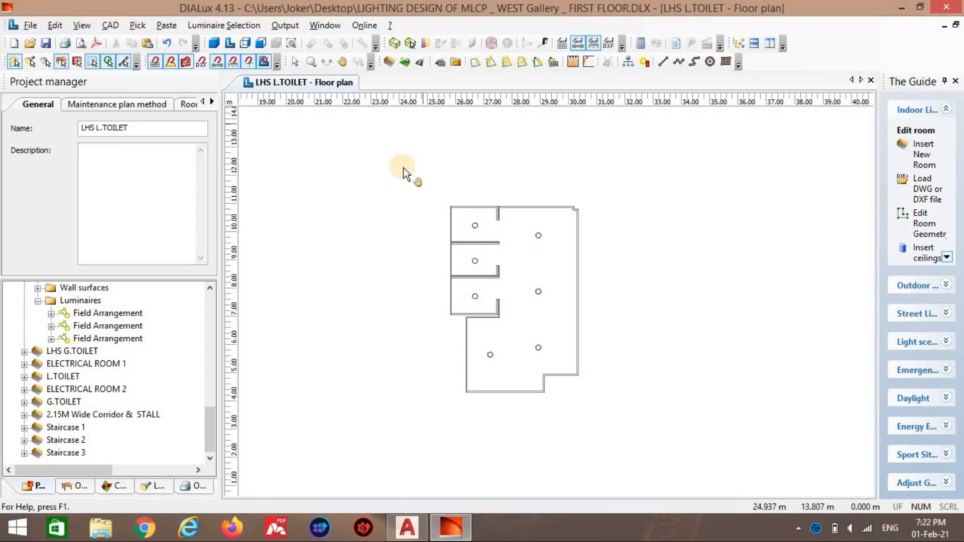
# Step: Select all three field arrangements and change their luminaire to Bajaj BZSLO nxt 24L LED WH SD, discarding the calculation results
pyautogui.click(295, 62)
pyautogui.moveTo(402, 170); pyautogui.dragTo(664, 412)
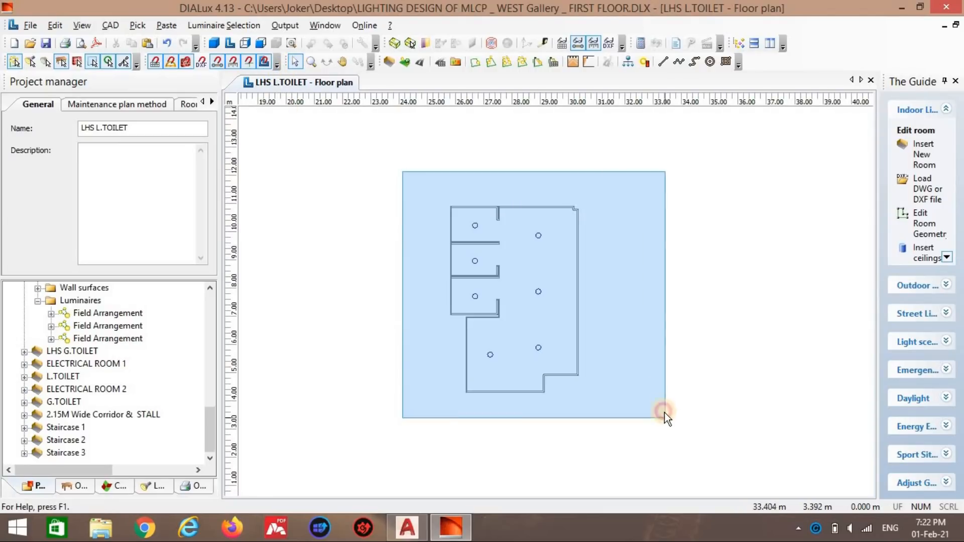
pyautogui.click(52, 104)
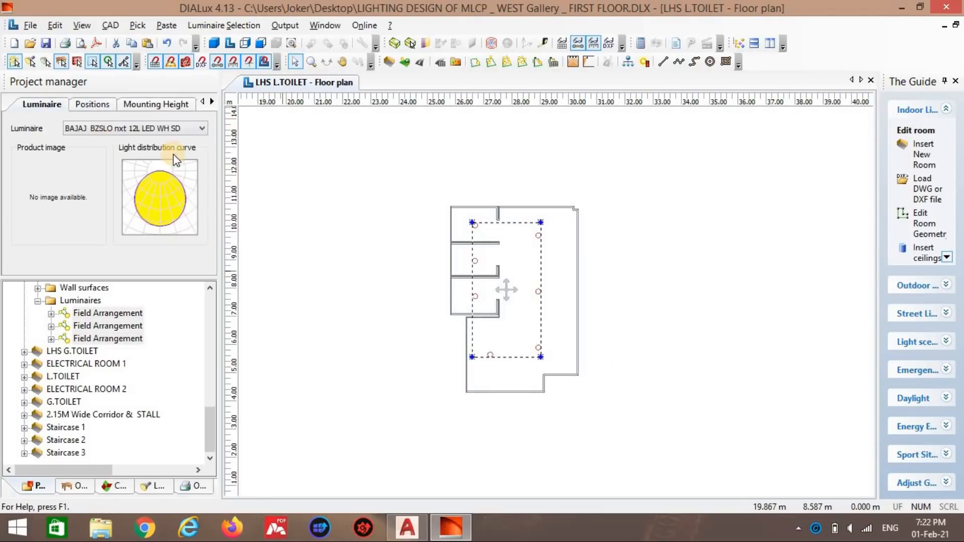
pyautogui.click(174, 128)
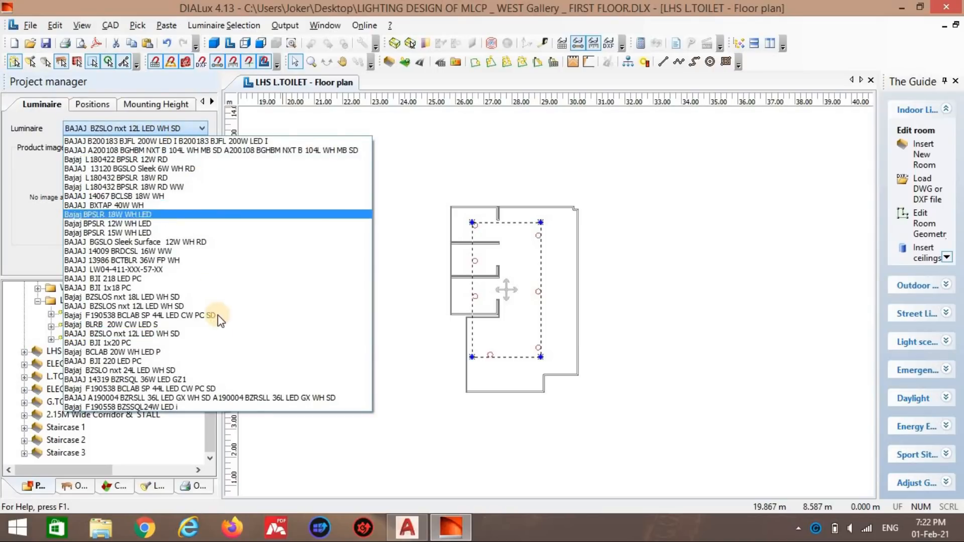
pyautogui.click(224, 370)
pyautogui.click(504, 326)
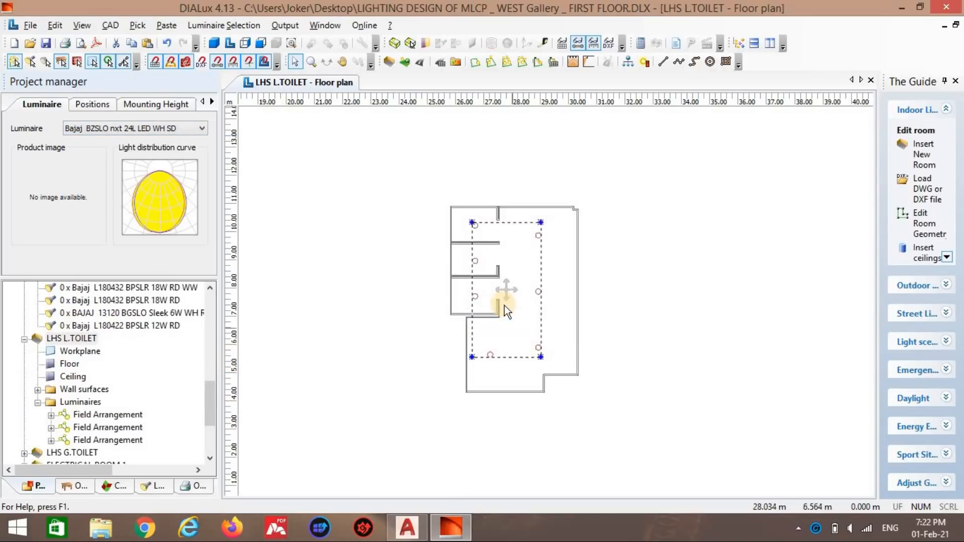
# Step: Recalculate the LHS L.TOILET scene with the standard option and the new luminaires, and rotate the 3D rendering to inspect it
pyautogui.click(642, 44)
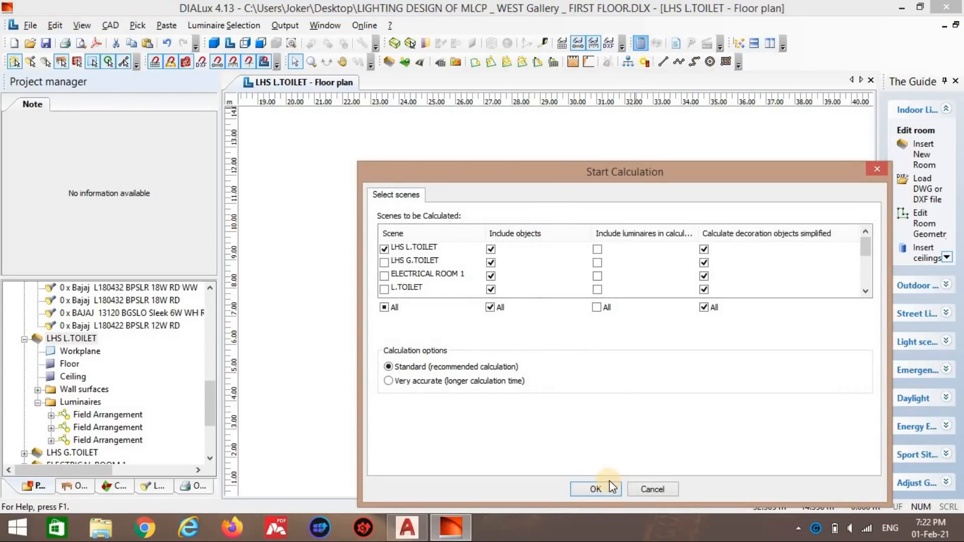
pyautogui.click(613, 486)
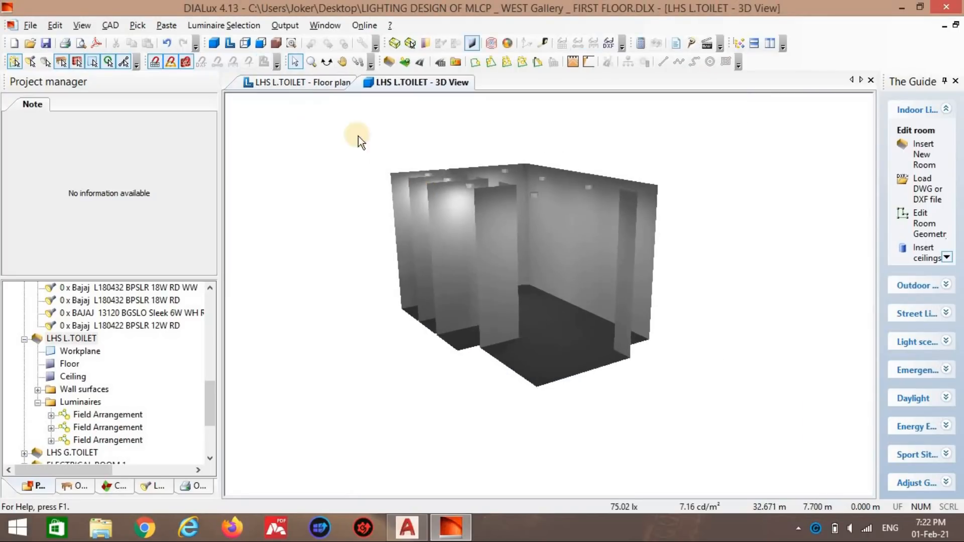
pyautogui.click(326, 62)
pyautogui.moveTo(426, 218); pyautogui.dragTo(753, 210)
# Step: Review the isolux plot, surface illuminance table and luminaire parts list in the LHS L.TOILET single sheet output, and close the preview
pyautogui.click(676, 43)
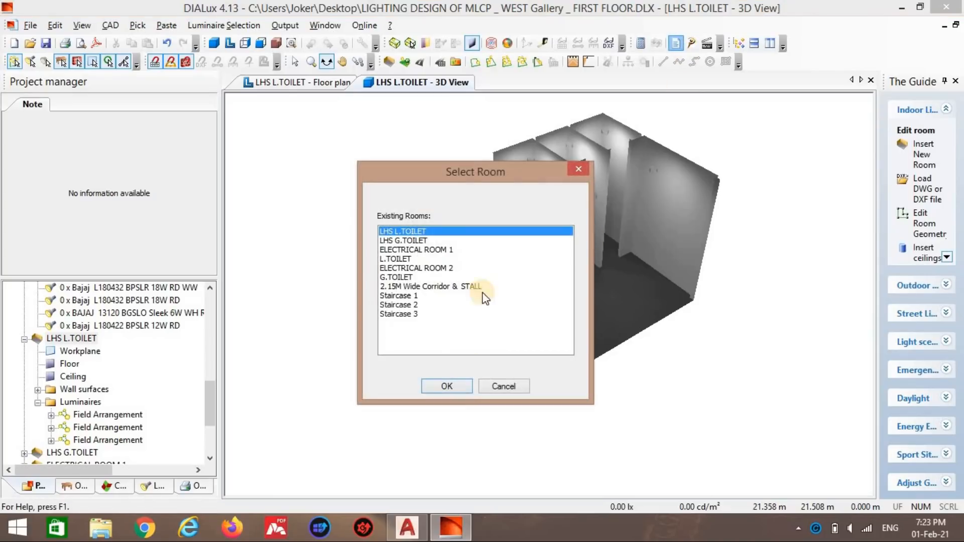
pyautogui.click(460, 389)
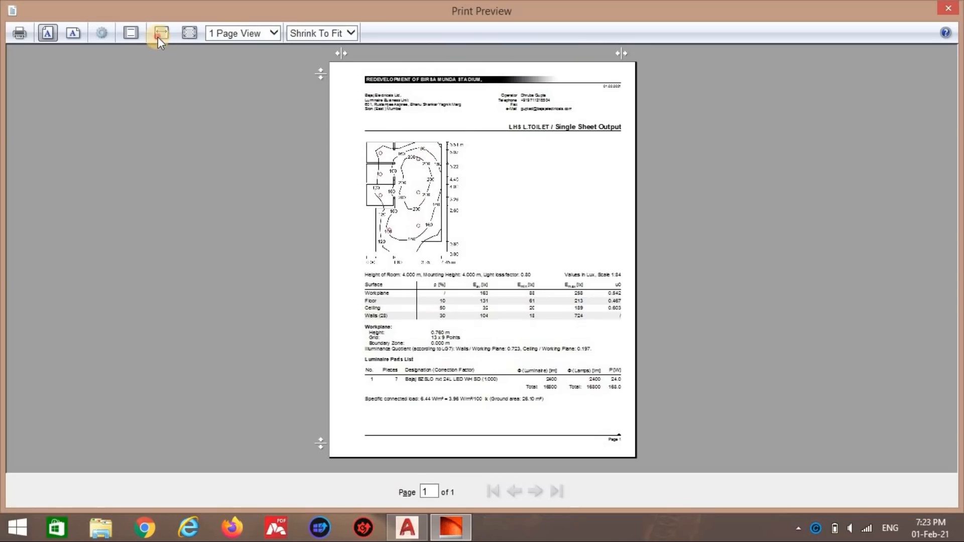
pyautogui.click(158, 37)
pyautogui.scroll(-8, 327, 188)
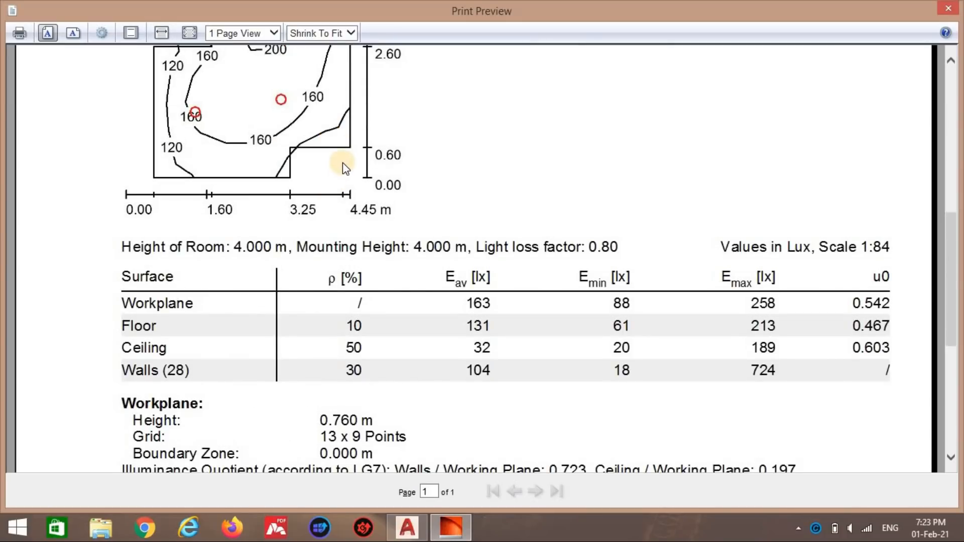
pyautogui.scroll(5, 344, 166)
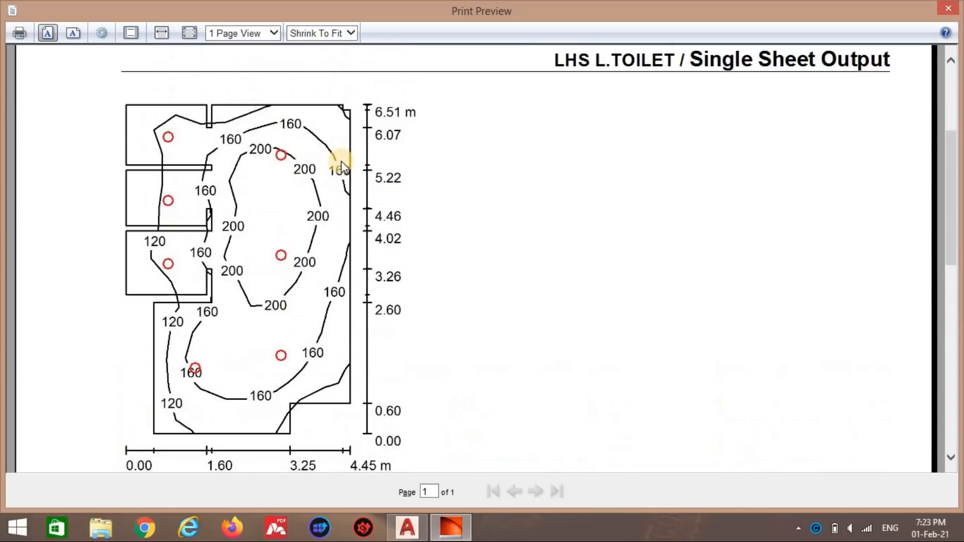
pyautogui.scroll(-10, 342, 161)
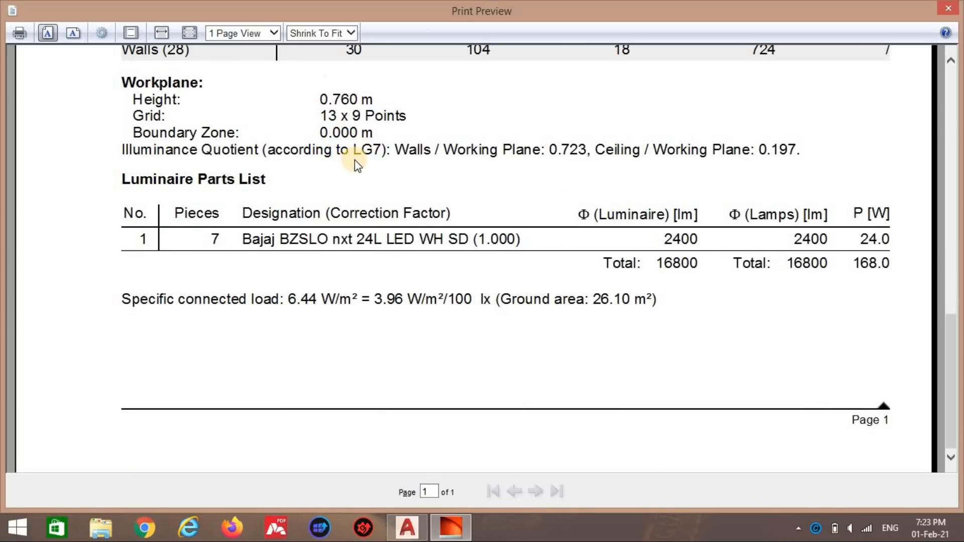
pyautogui.scroll(15, 357, 160)
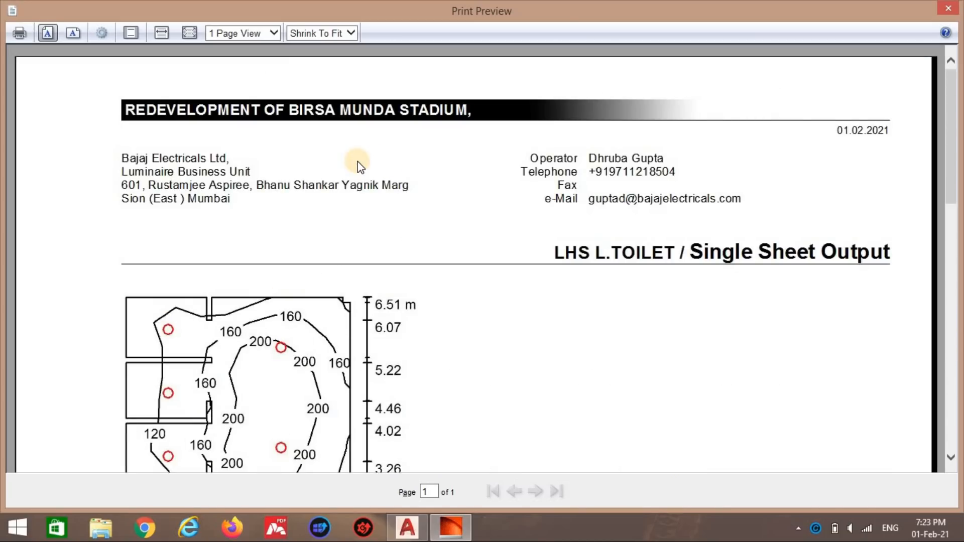
pyautogui.scroll(-12, 580, 150)
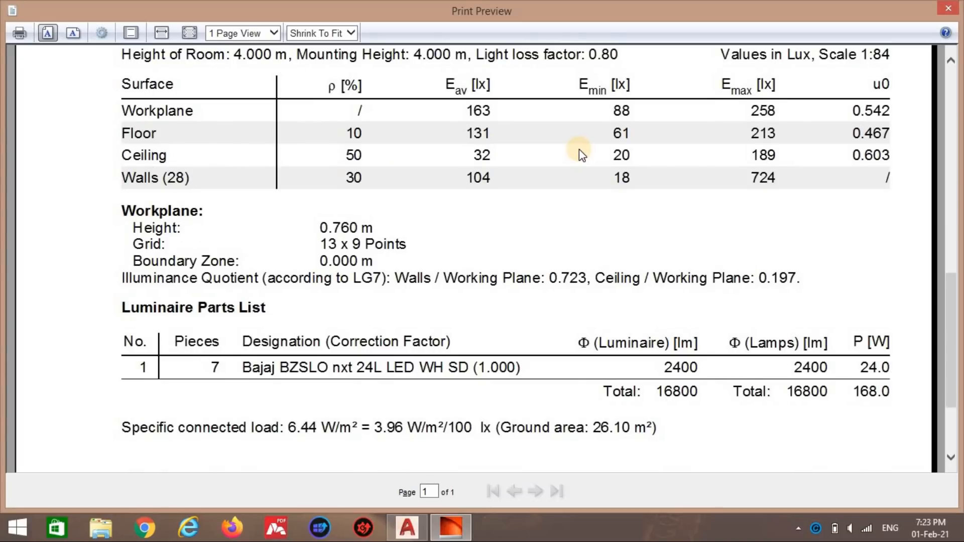
pyautogui.scroll(9, 579, 150)
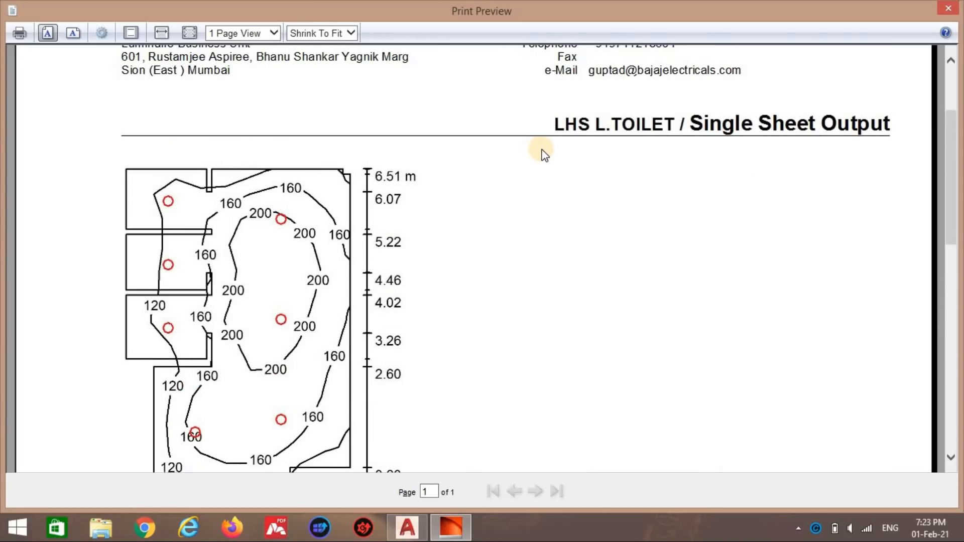
pyautogui.click(947, 11)
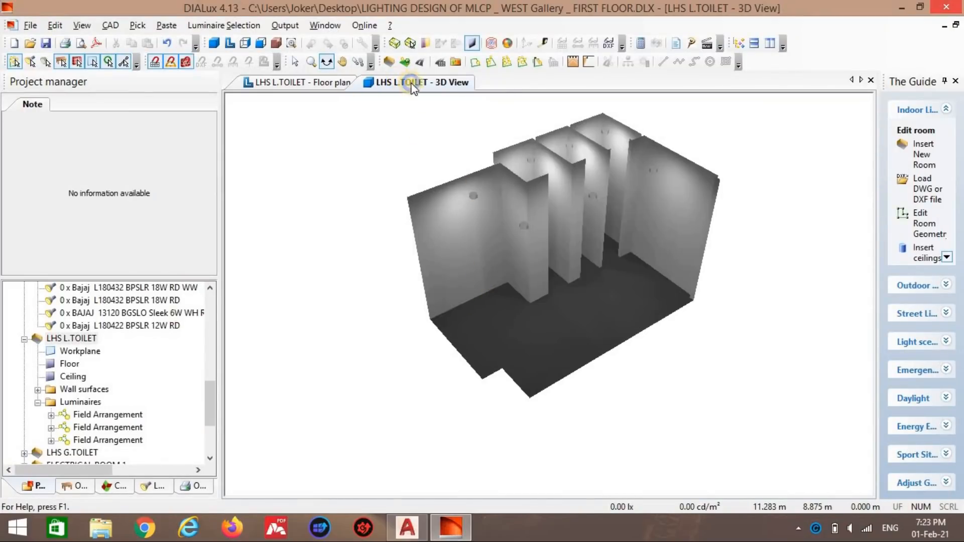
# Step: Close the LHS L.TOILET 3D view and inspect the luminaire layout in the floor plan
pyautogui.rightClick(402, 84)
pyautogui.click(425, 93)
pyautogui.scroll(-3, 584, 224)
pyautogui.moveTo(582, 260); pyautogui.dragTo(577, 245, button='middle')
pyautogui.scroll(4, 577, 245)
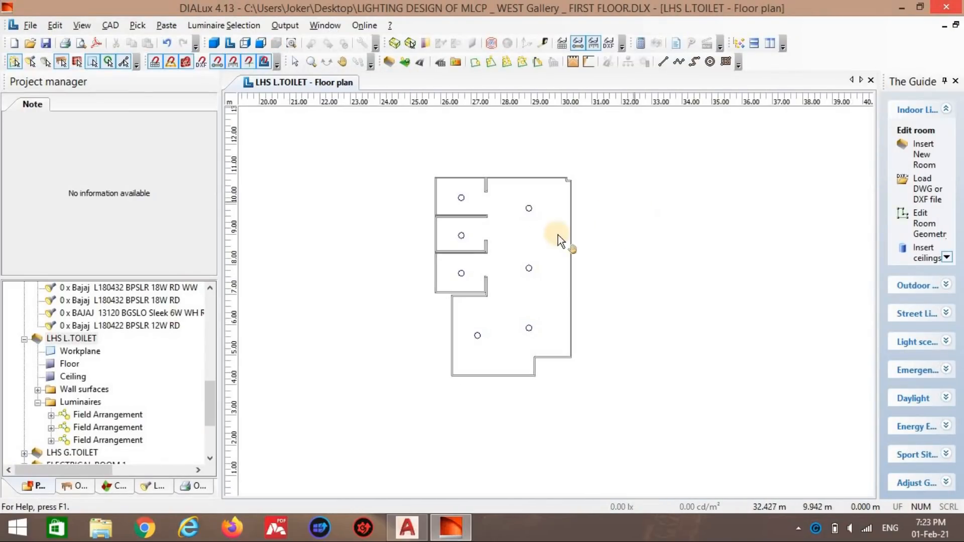
pyautogui.scroll(4, 105, 316)
pyautogui.scroll(-4, 302, 313)
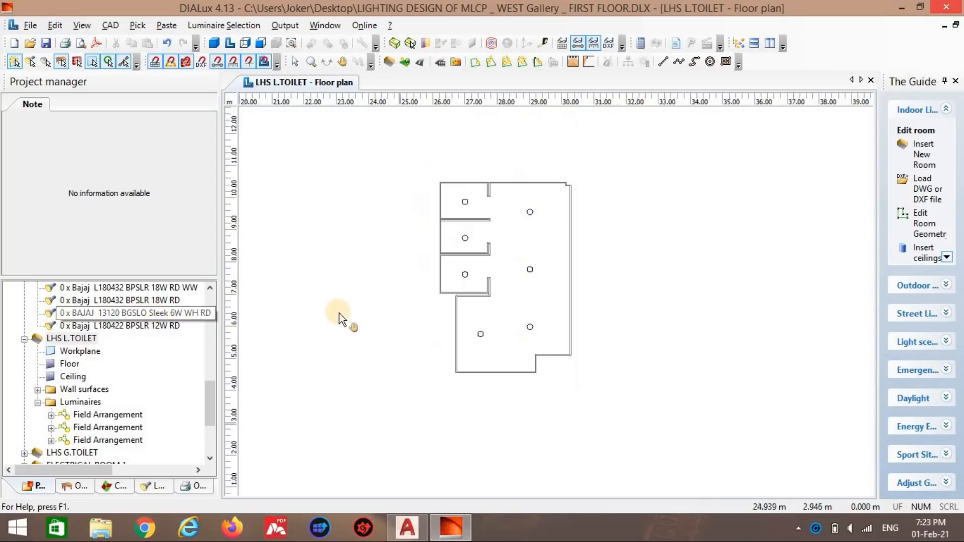
# Step: Collapse the used luminaires list and the LHS L.TOILET room in the project tree, and select the LHS G.TOILET room
pyautogui.moveTo(213, 384); pyautogui.dragTo(215, 293)
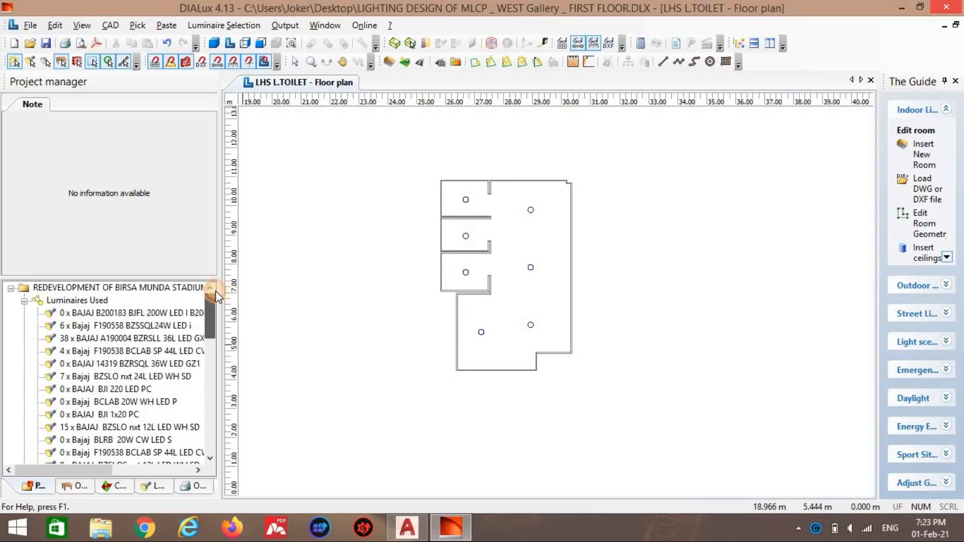
pyautogui.click(23, 300)
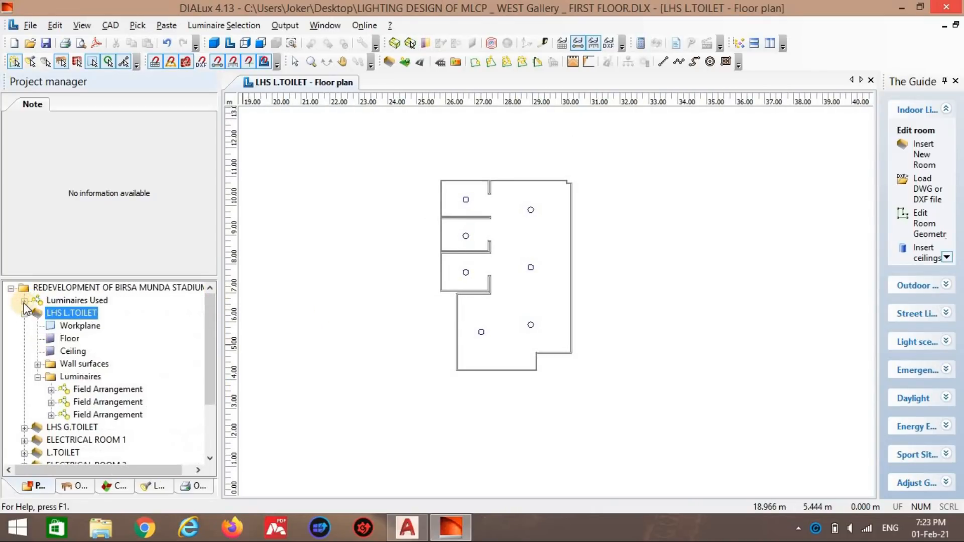
pyautogui.click(13, 290)
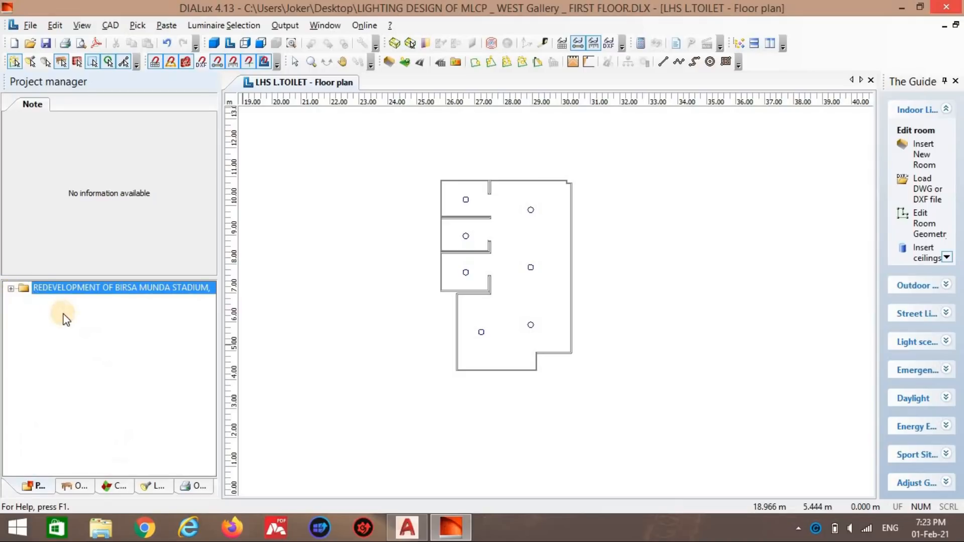
pyautogui.click(10, 289)
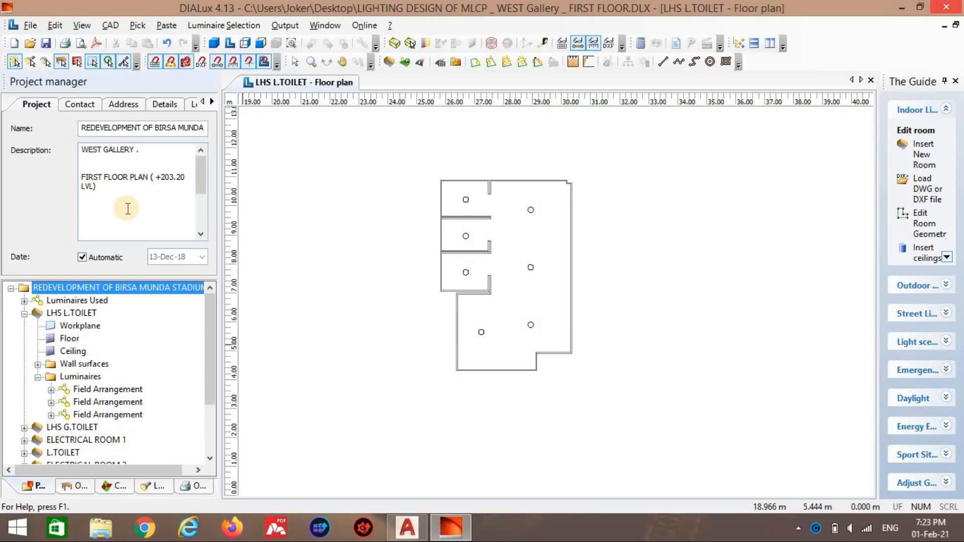
pyautogui.click(24, 313)
pyautogui.click(68, 327)
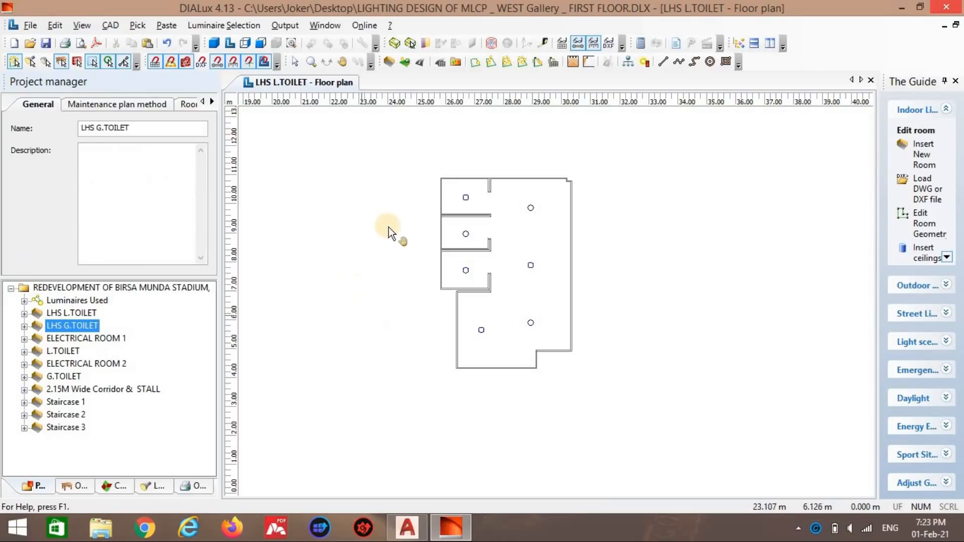
# Step: Close the LHS L.TOILET floor plan and open the floor plan of LHS G.TOILET
pyautogui.rightClick(283, 90)
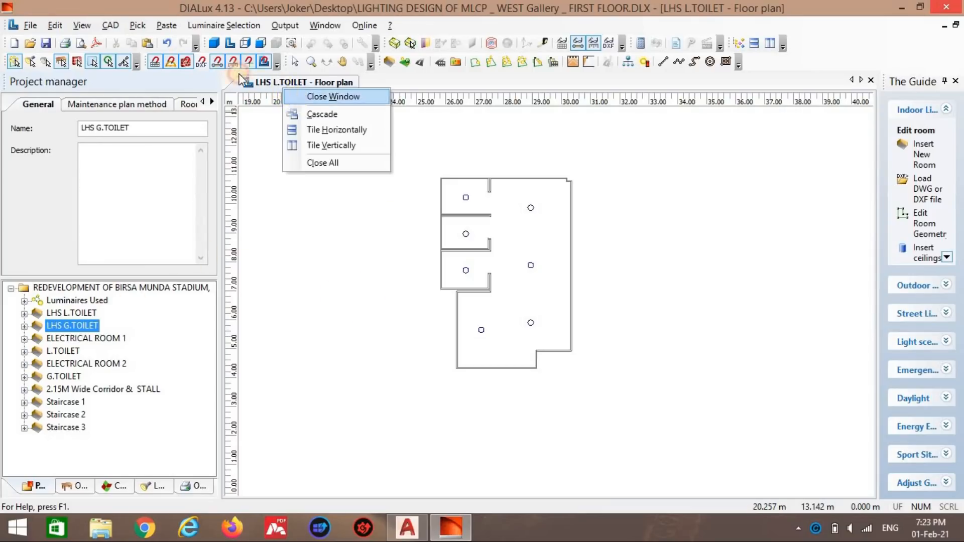
pyautogui.click(311, 95)
pyautogui.click(68, 326)
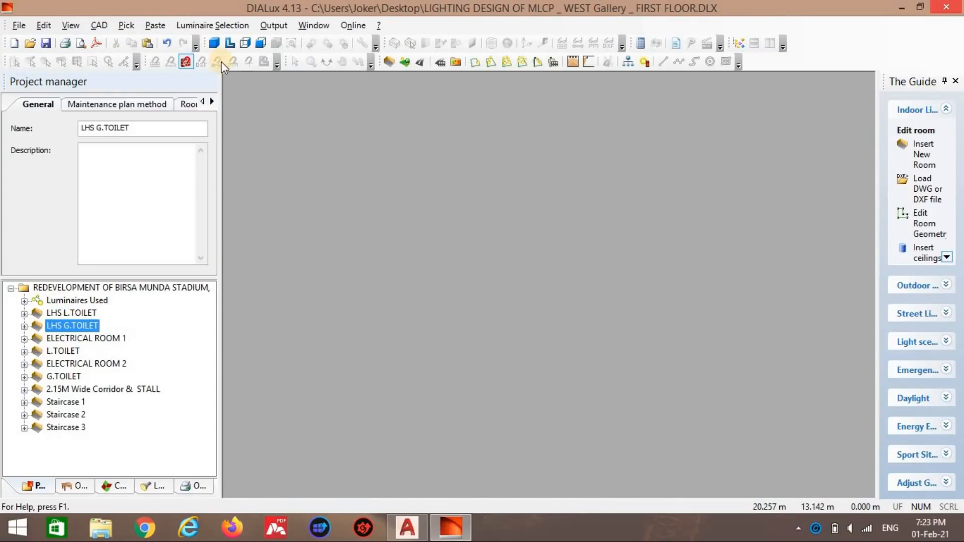
pyautogui.click(238, 63)
pyautogui.scroll(-4, 499, 182)
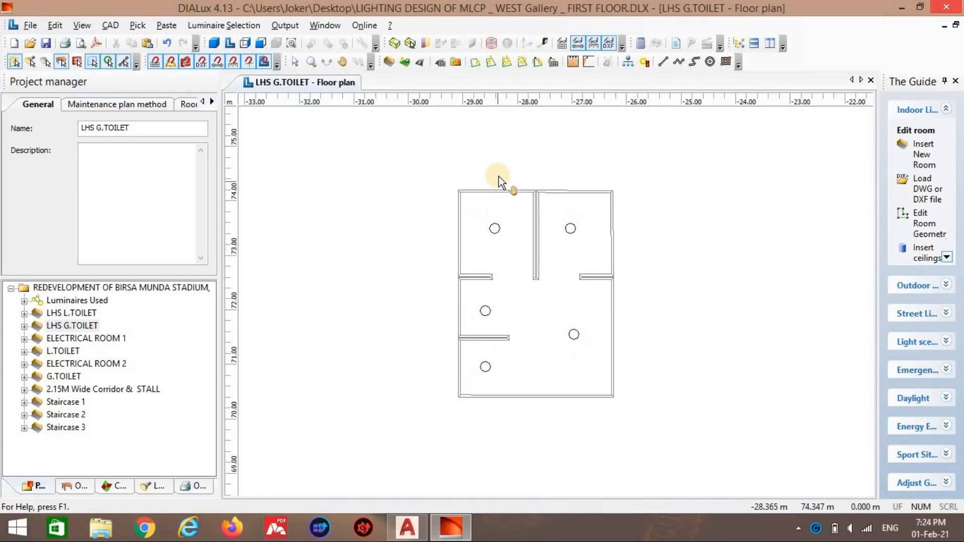
# Step: Switch to AutoCAD and examine the toilet blocks and their luminaire positions in the West Gallery drawing
pyautogui.hotkey('alt', 'Tab')
pyautogui.scroll(-3, 500, 190)
pyautogui.scroll(3, 605, 206)
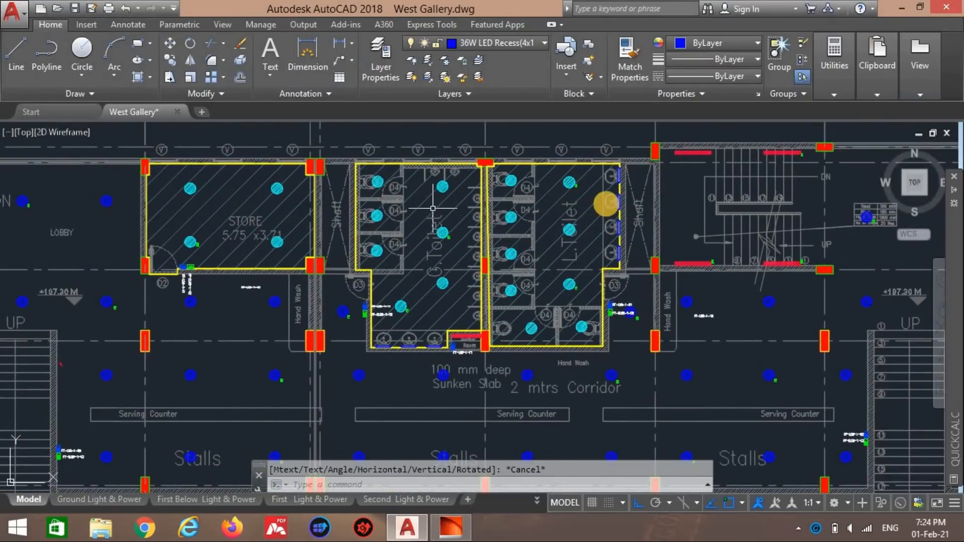
# Step: Switch to DIALux and delete all luminaire field arrangements of LHS G.TOILET, discarding its calculation results
pyautogui.hotkey('alt', 'Tab')
pyautogui.scroll(-1, 336, 220)
pyautogui.scroll(-2, 445, 251)
pyautogui.scroll(-2, 472, 266)
pyautogui.scroll(-2, 502, 271)
pyautogui.scroll(-1, 545, 277)
pyautogui.scroll(-2, 602, 271)
pyautogui.scroll(1, 553, 235)
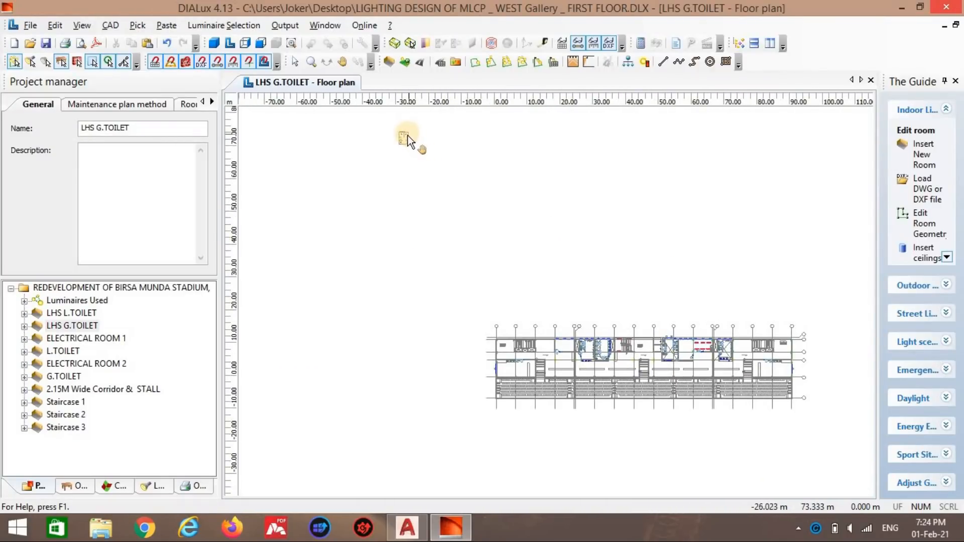
pyautogui.scroll(-1, 381, 109)
pyautogui.click(300, 64)
pyautogui.moveTo(385, 144); pyautogui.dragTo(563, 220)
pyautogui.press('Delete')
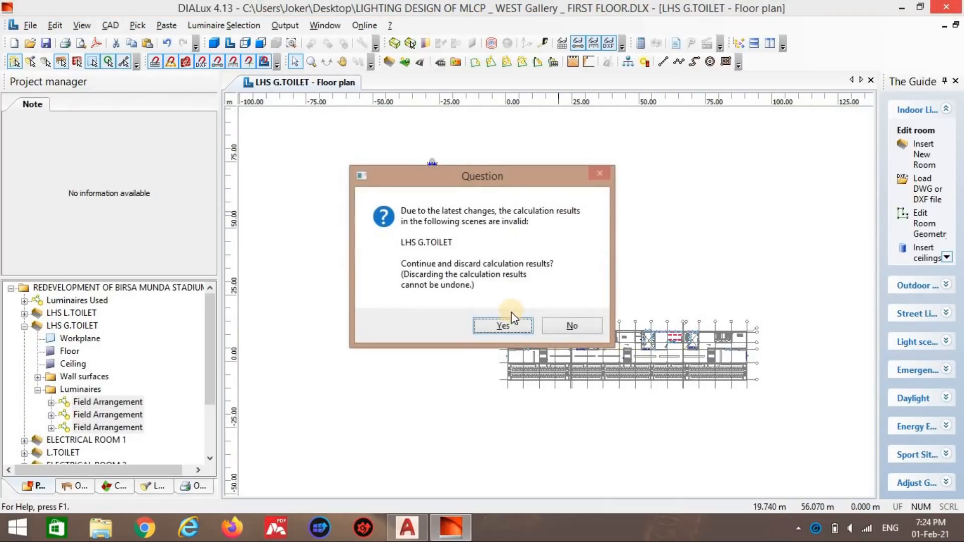
pyautogui.click(507, 319)
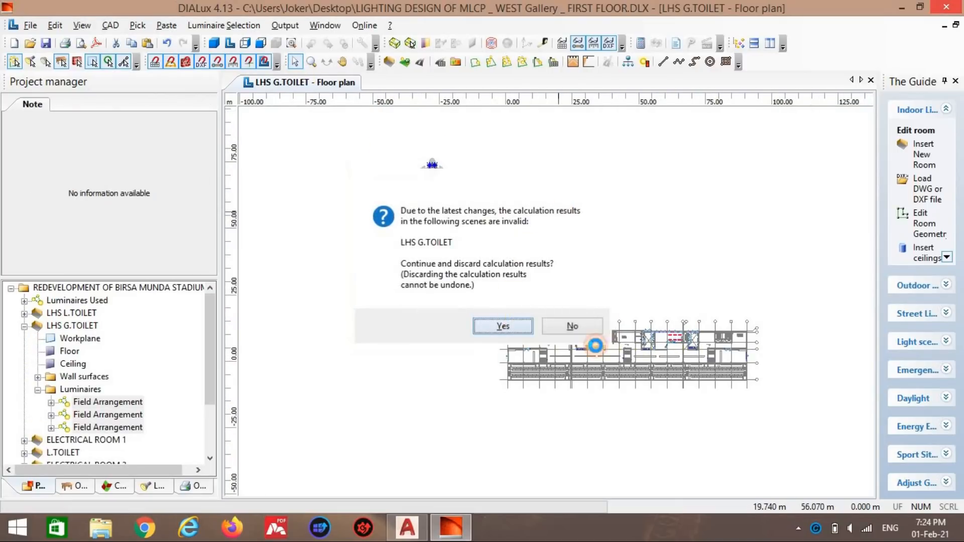
# Step: Open the LHS G.TOILET room geometry for editing and delete outline coordinates until only three corner points remain
pyautogui.click(919, 223)
pyautogui.click(400, 242)
pyautogui.click(451, 387)
pyautogui.click(188, 348)
pyautogui.click(187, 348)
pyautogui.click(188, 348)
pyautogui.click(187, 348)
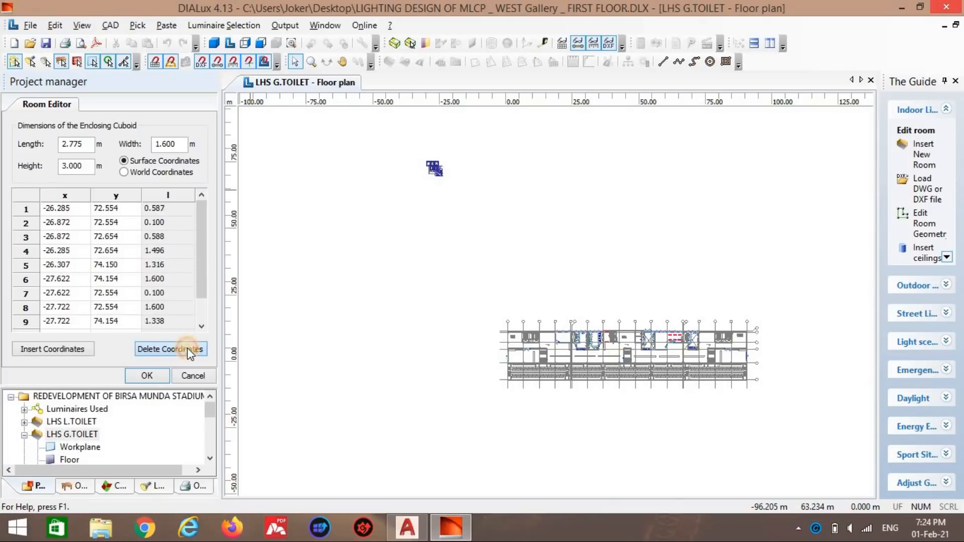
pyautogui.click(188, 349)
pyautogui.click(188, 348)
pyautogui.click(188, 349)
pyautogui.click(188, 349)
pyautogui.click(188, 349)
pyautogui.click(189, 349)
pyautogui.click(191, 350)
# Step: Move the three remaining outline points onto the L.Toilet in the DWG plan, at about (30.730, 10.856), (30.680, 4.391) and (35.380, 10.857)
pyautogui.moveTo(431, 166); pyautogui.dragTo(617, 321)
pyautogui.moveTo(431, 166); pyautogui.dragTo(604, 275)
pyautogui.scroll(6, 622, 342)
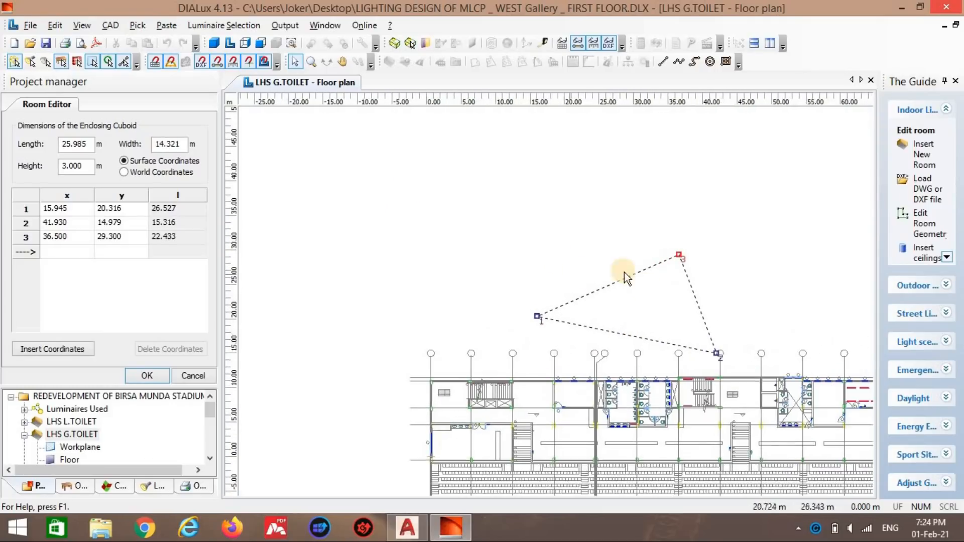
pyautogui.moveTo(500, 200); pyautogui.dragTo(593, 283, button='middle')
pyautogui.scroll(1, 535, 198)
pyautogui.moveTo(653, 222); pyautogui.dragTo(486, 376)
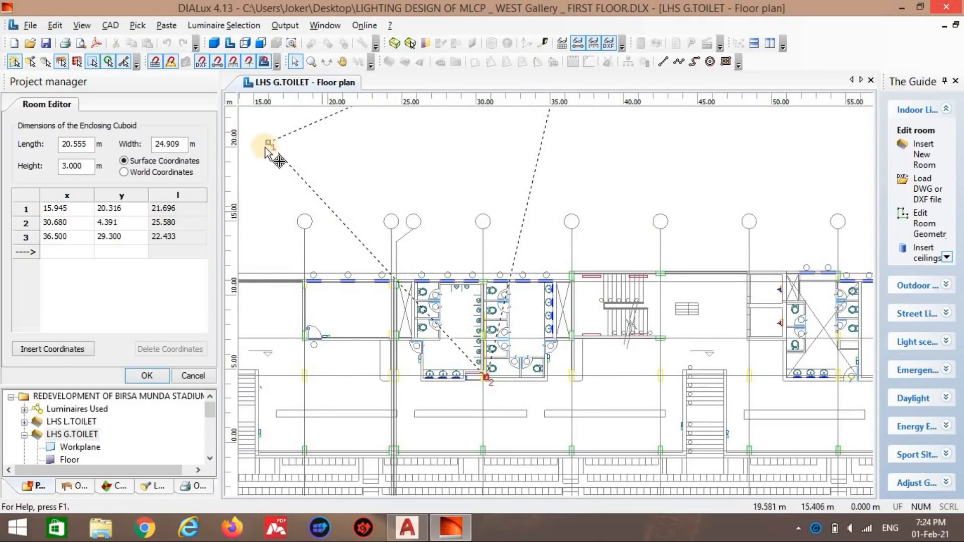
pyautogui.moveTo(409, 212); pyautogui.dragTo(488, 282)
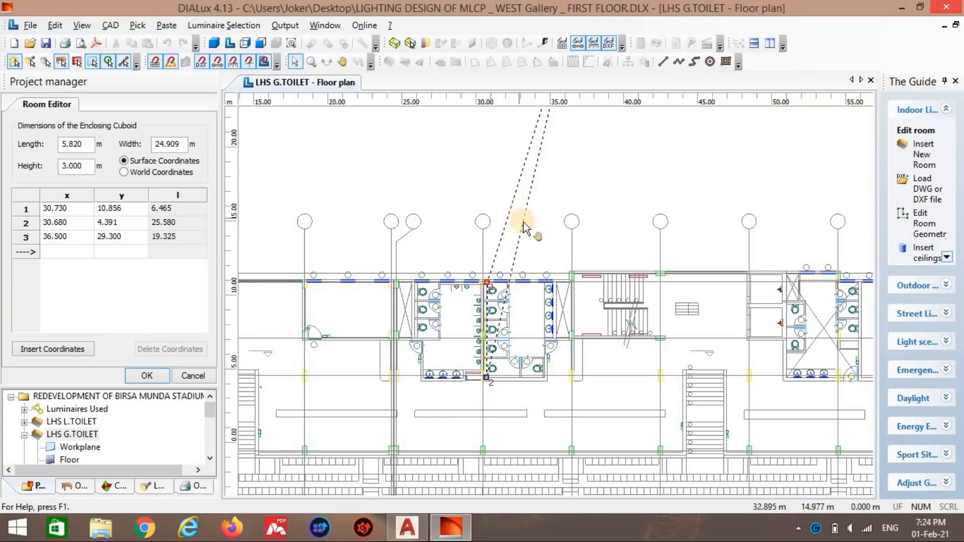
pyautogui.scroll(-2, 554, 123)
pyautogui.moveTo(557, 118); pyautogui.dragTo(555, 180, button='middle')
pyautogui.moveTo(547, 314); pyautogui.dragTo(542, 364)
# Step: Shift outline points 1 and 2 to x 30.580 m along the wall shared by the two toilets
pyautogui.scroll(1, 541, 360)
pyautogui.moveTo(542, 354); pyautogui.dragTo(595, 126, button='middle')
pyautogui.scroll(3, 516, 205)
pyautogui.moveTo(512, 186); pyautogui.dragTo(458, 298, button='middle')
pyautogui.scroll(2, 412, 307)
pyautogui.moveTo(655, 389); pyautogui.dragTo(612, 275, button='middle')
pyautogui.scroll(6, 507, 288)
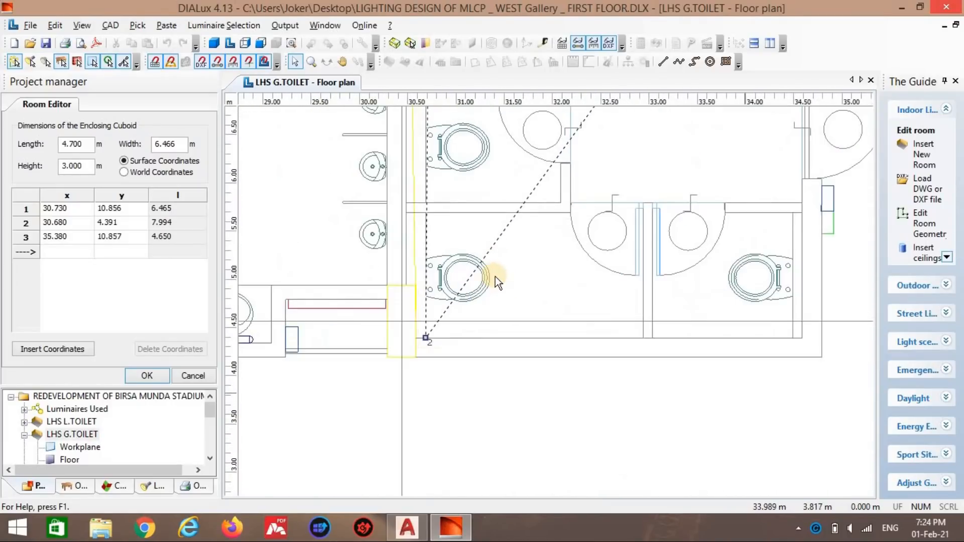
pyautogui.scroll(-1, 431, 344)
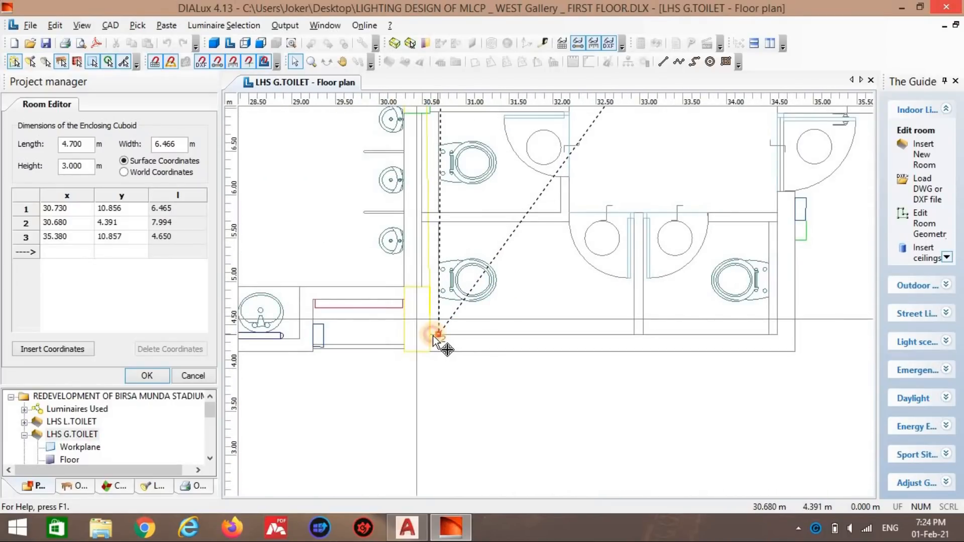
pyautogui.moveTo(430, 336); pyautogui.dragTo(430, 335)
pyautogui.scroll(-3, 460, 303)
pyautogui.moveTo(472, 125); pyautogui.dragTo(490, 267, button='middle')
pyautogui.moveTo(500, 190); pyautogui.dragTo(490, 187)
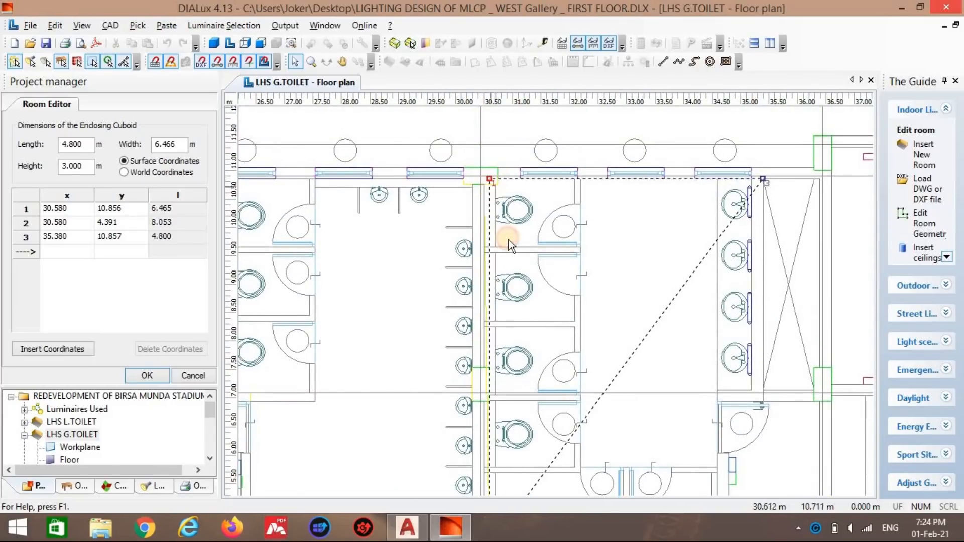
# Step: Switch to AutoCAD and examine the dividing wall and columns between the G.Toilet and L.Toilet
pyautogui.scroll(-2, 508, 240)
pyautogui.hotkey('alt', 'Tab')
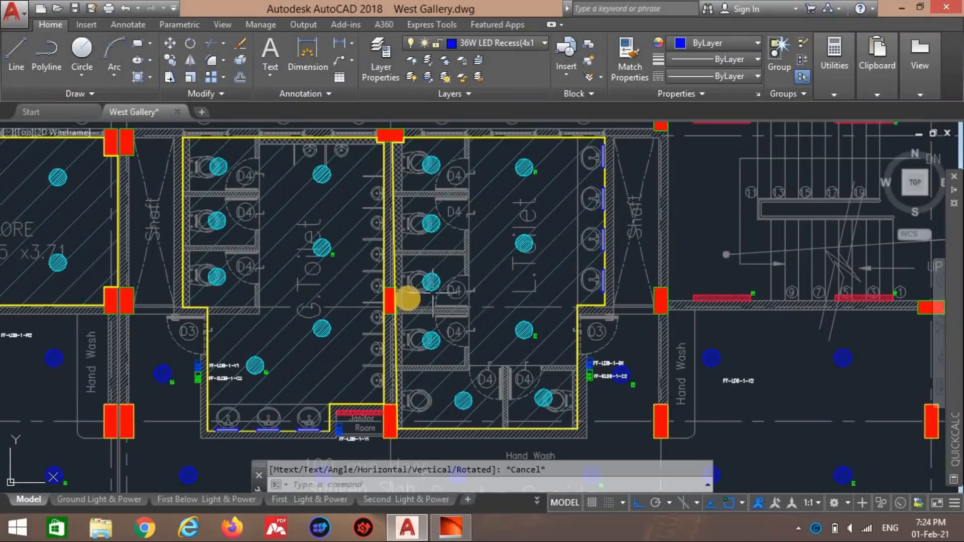
pyautogui.scroll(2, 401, 300)
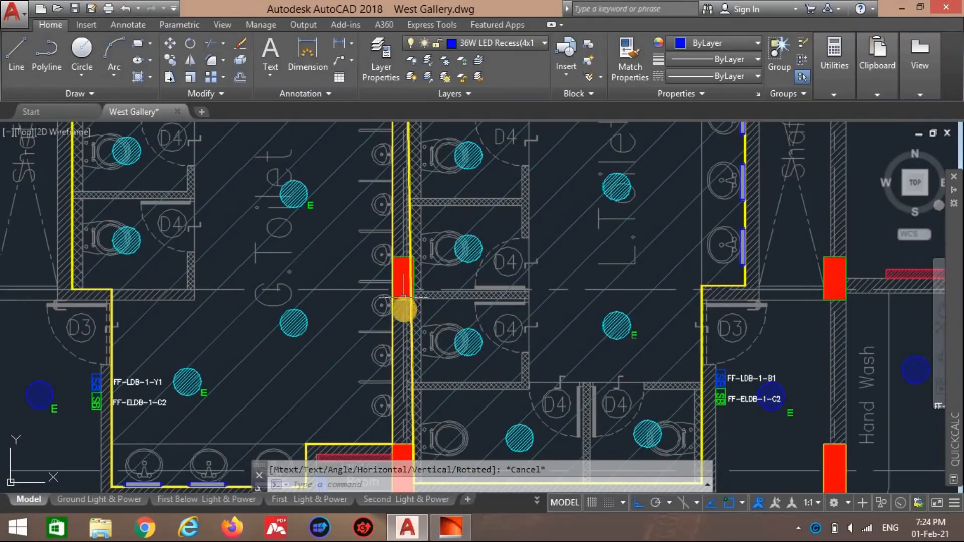
pyautogui.scroll(-2, 407, 341)
pyautogui.scroll(5, 405, 412)
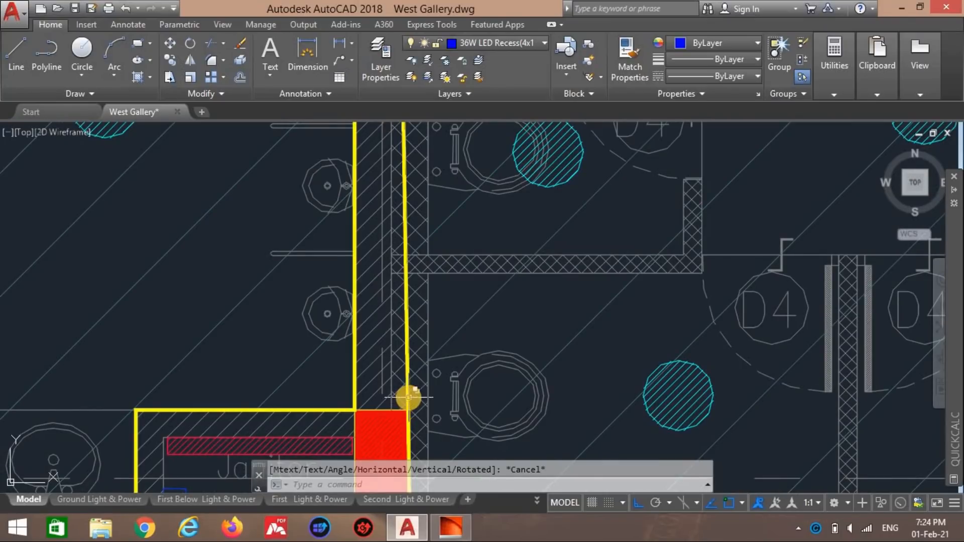
# Step: Switch back to DIALux and move outline point 1 to the column edge at (30.480, 10.756)
pyautogui.hotkey('alt', 'Tab')
pyautogui.scroll(3, 448, 391)
pyautogui.scroll(3, 545, 277)
pyautogui.moveTo(522, 260)
pyautogui.mouseDown()
pyautogui.moveTo(555, 281)
pyautogui.moveTo(517, 263)
pyautogui.mouseUp()
# Step: Insert two outline points around the column corner at (30.730, 10.756) and (30.730, 10.857), saving the project at the reminder
pyautogui.rightClick(539, 256)
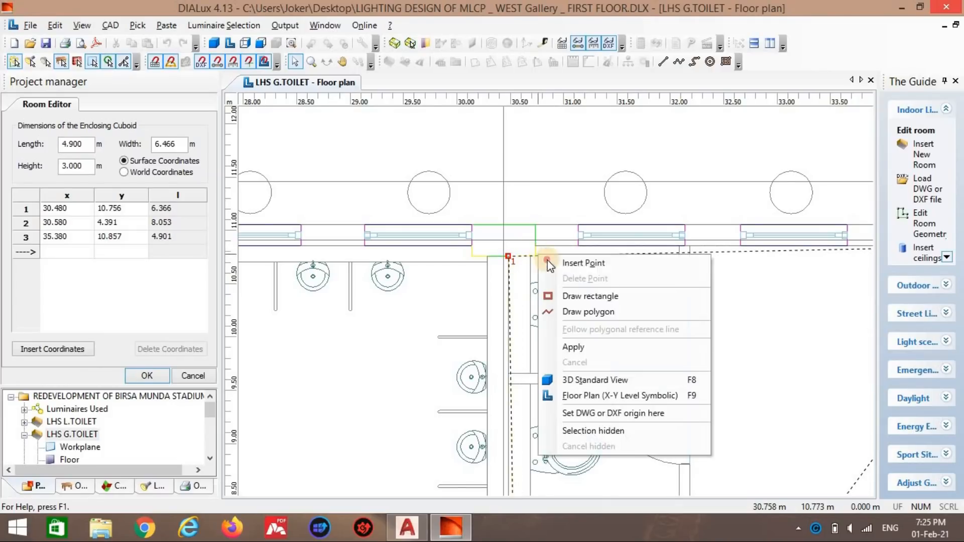
pyautogui.click(558, 262)
pyautogui.rightClick(553, 252)
pyautogui.click(570, 258)
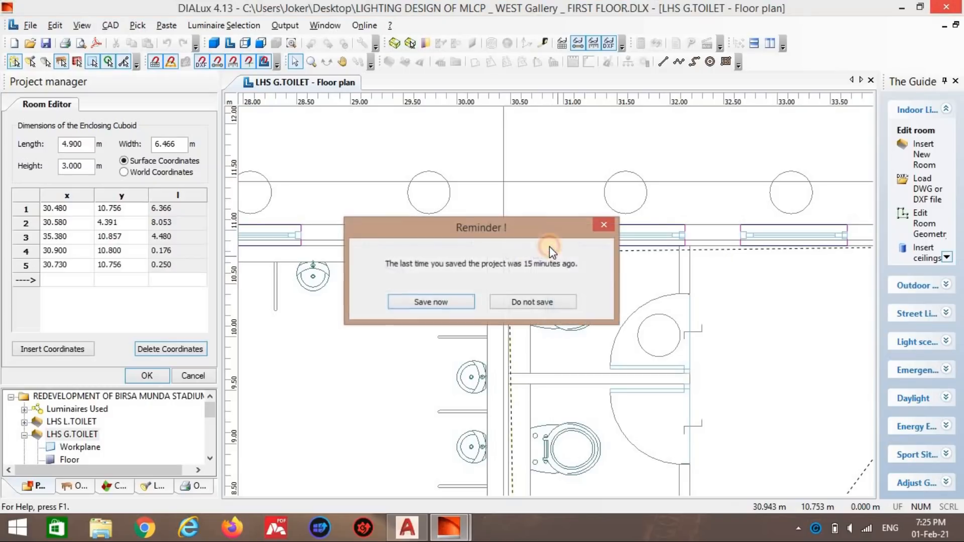
pyautogui.click(429, 300)
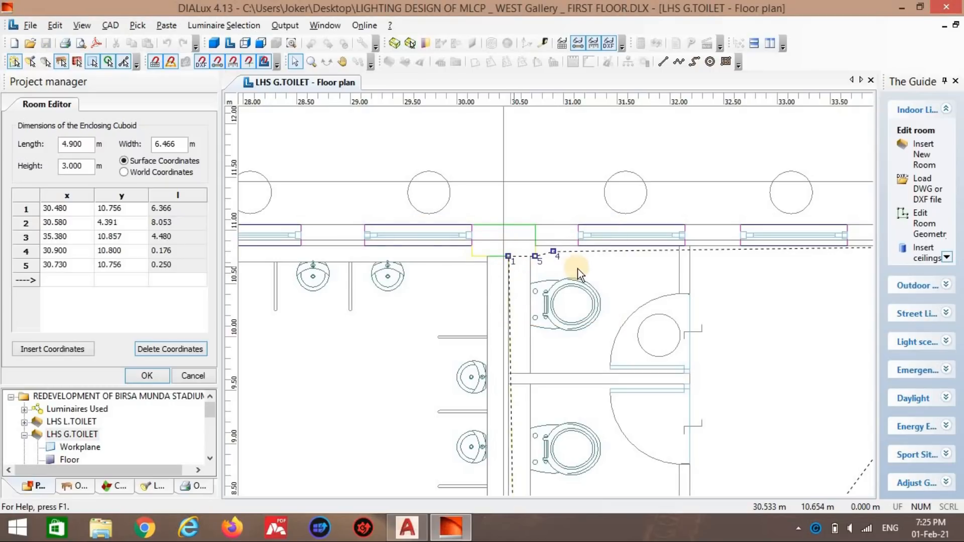
pyautogui.moveTo(551, 248); pyautogui.dragTo(536, 244)
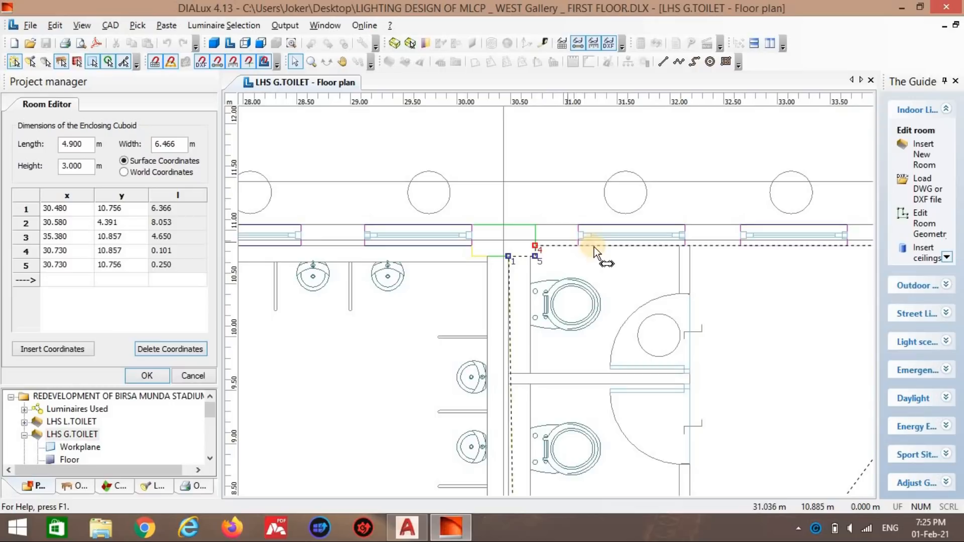
# Step: Follow the L.Toilet's window wall and check its outline and column against the West Gallery drawing in AutoCAD
pyautogui.scroll(-1, 595, 249)
pyautogui.moveTo(594, 251); pyautogui.dragTo(383, 262, button='middle')
pyautogui.scroll(1, 690, 272)
pyautogui.scroll(-2, 688, 272)
pyautogui.moveTo(679, 271); pyautogui.dragTo(604, 269, button='middle')
pyautogui.scroll(2, 647, 272)
pyautogui.hotkey('alt', 'Tab')
pyautogui.scroll(-7, 637, 274)
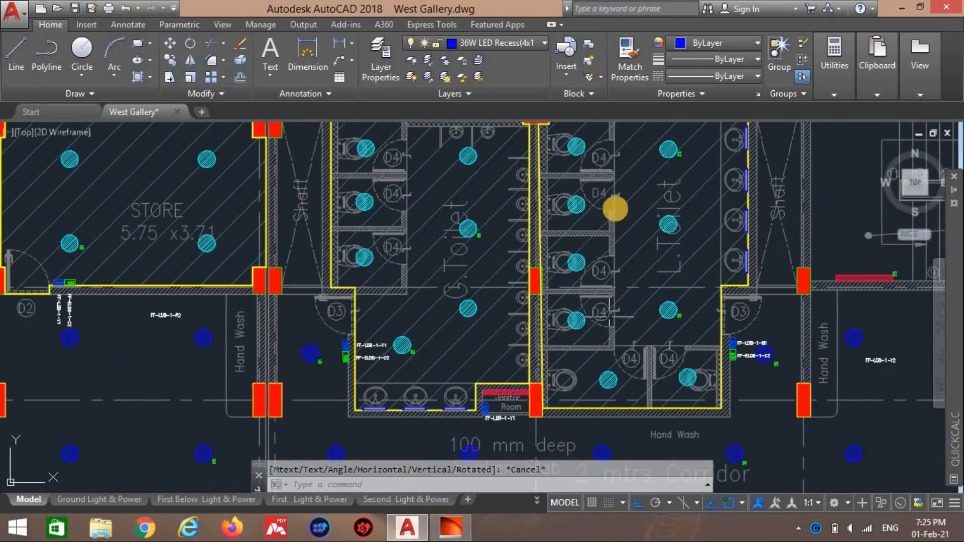
pyautogui.scroll(7, 599, 185)
# Step: Switch back to DIALux and move the outline corner beside the shaft to (35.180, 10.856)
pyautogui.hotkey('alt', 'Tab')
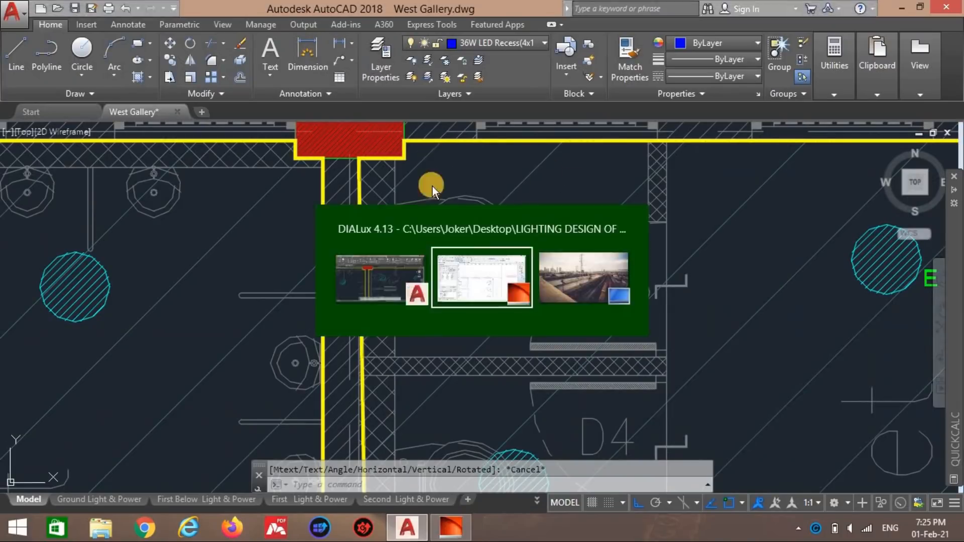
pyautogui.scroll(-2, 593, 292)
pyautogui.moveTo(593, 288); pyautogui.dragTo(587, 232, button='middle')
pyautogui.scroll(3, 587, 229)
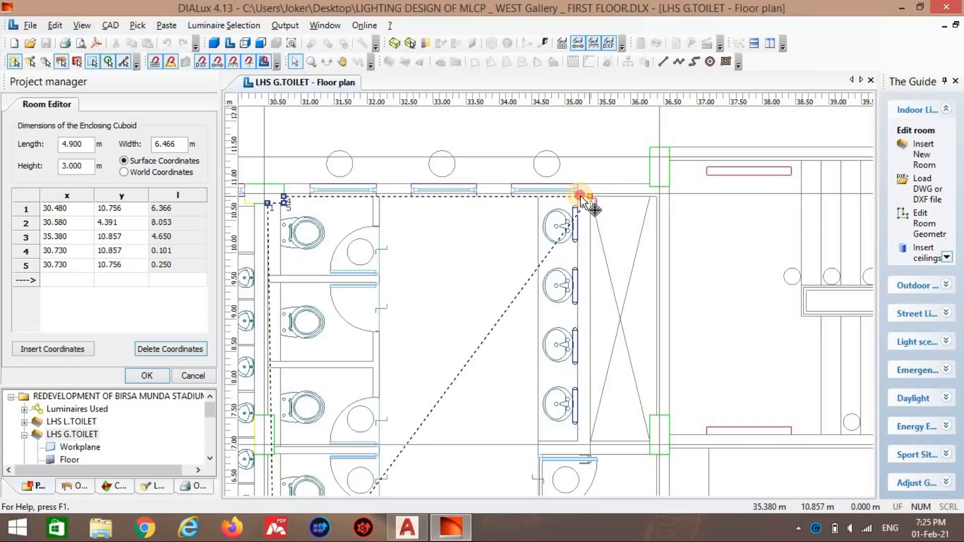
pyautogui.moveTo(581, 196); pyautogui.dragTo(578, 196)
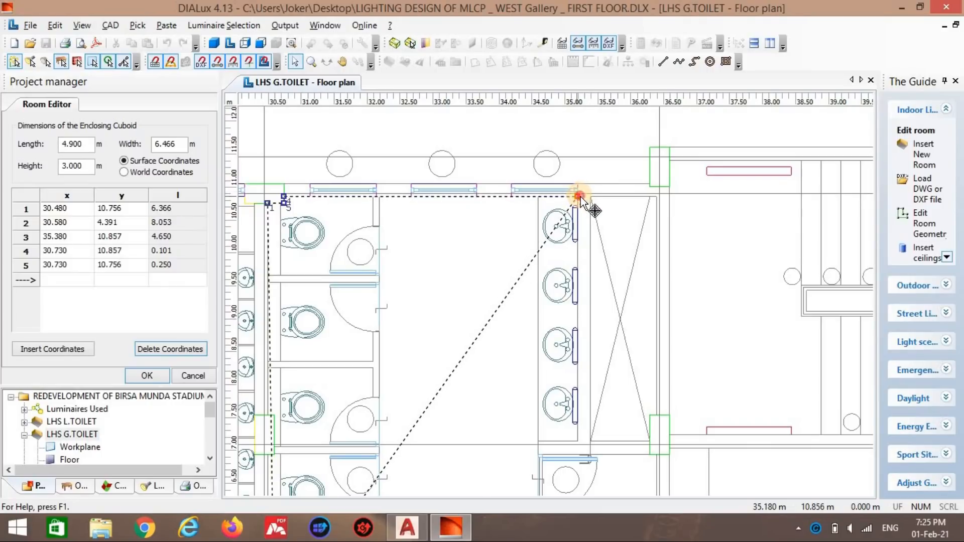
# Step: Insert an outline point and place it at the end of the washbasin wall, at (35.180, 7.141)
pyautogui.scroll(-3, 578, 150)
pyautogui.rightClick(506, 217)
pyautogui.click(512, 224)
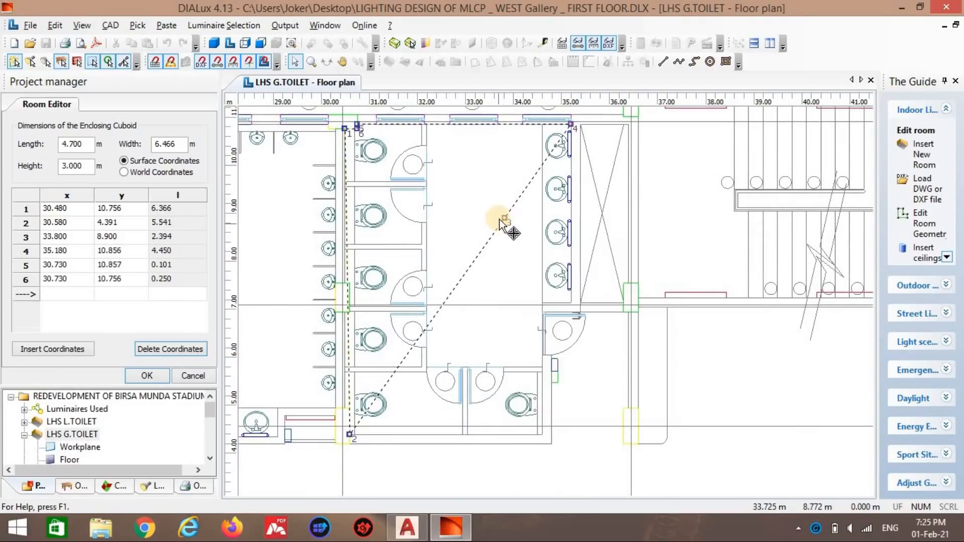
pyautogui.moveTo(505, 217); pyautogui.dragTo(568, 301)
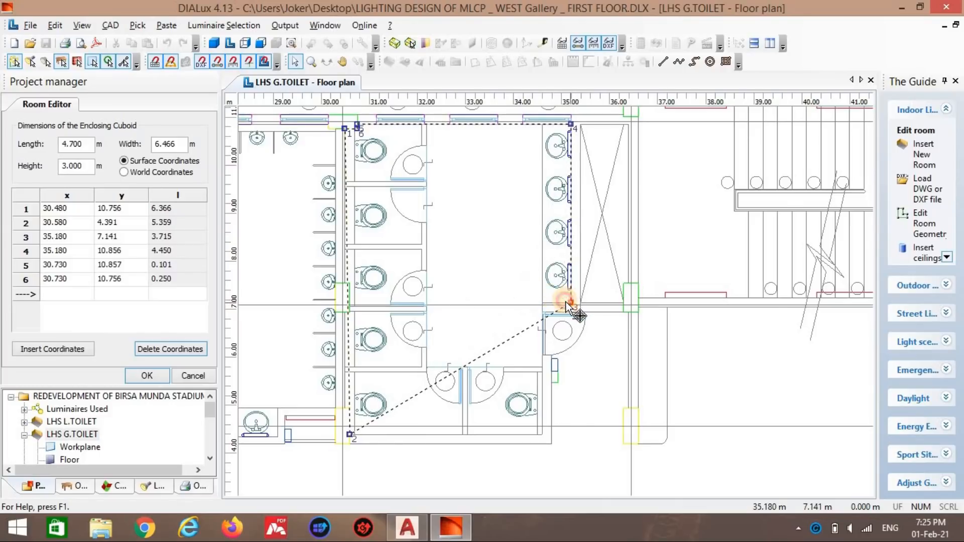
# Step: Insert another outline point and place it at the inner corner near the entrance door, at (34.580, 7.141)
pyautogui.scroll(1, 568, 302)
pyautogui.rightClick(551, 316)
pyautogui.click(616, 118)
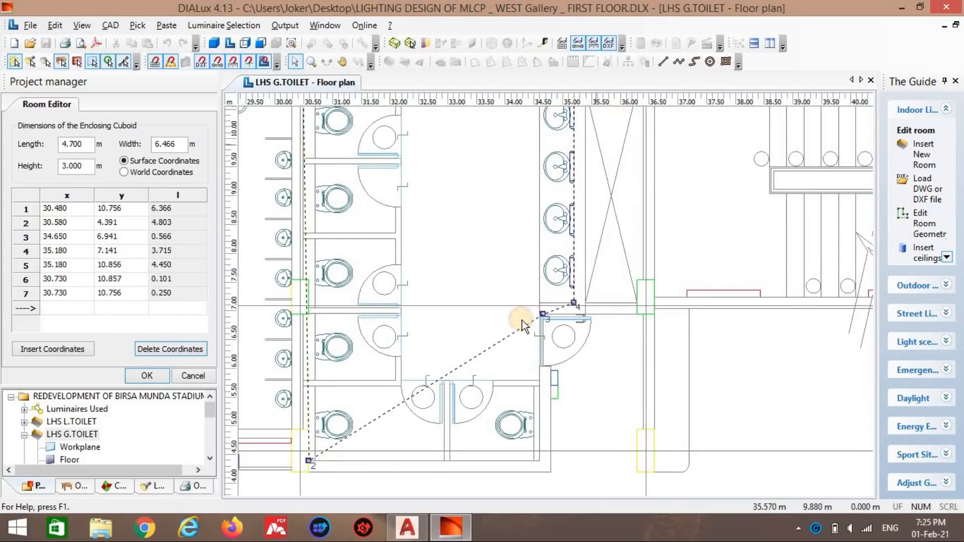
pyautogui.scroll(2, 522, 320)
pyautogui.scroll(1, 546, 326)
pyautogui.moveTo(534, 324); pyautogui.dragTo(525, 303)
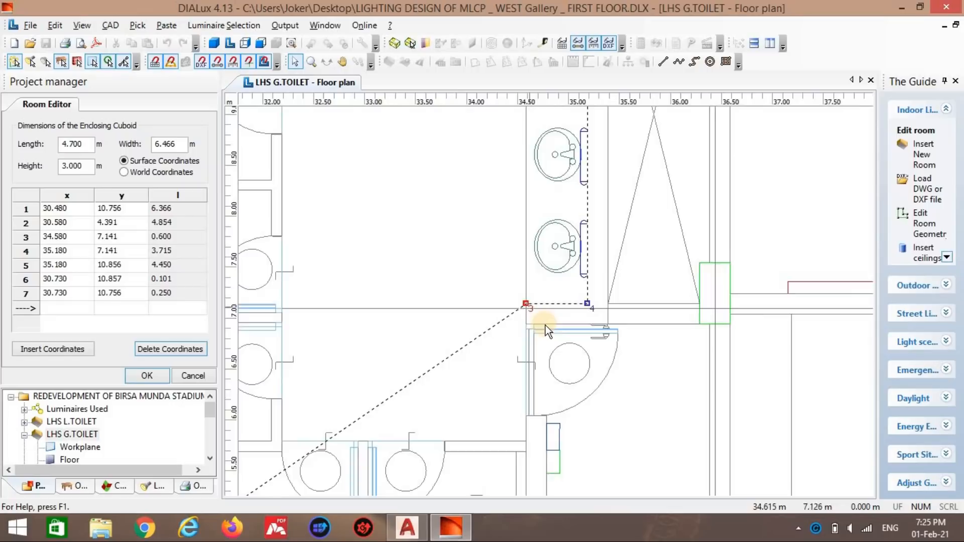
# Step: Insert an outline point below the entrance door and place it at the cubicle wall's upper edge, at (34.580, 5.791)
pyautogui.scroll(-2, 543, 331)
pyautogui.moveTo(519, 351); pyautogui.dragTo(550, 252, button='middle')
pyautogui.click(547, 235)
pyautogui.moveTo(537, 229); pyautogui.dragTo(570, 304)
pyautogui.rightClick(556, 312)
pyautogui.click(564, 324)
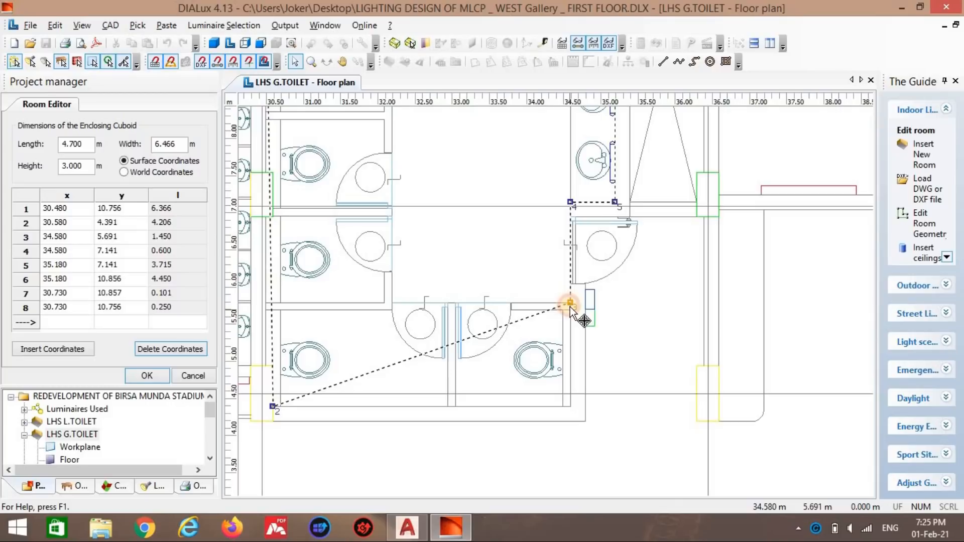
pyautogui.scroll(3, 602, 306)
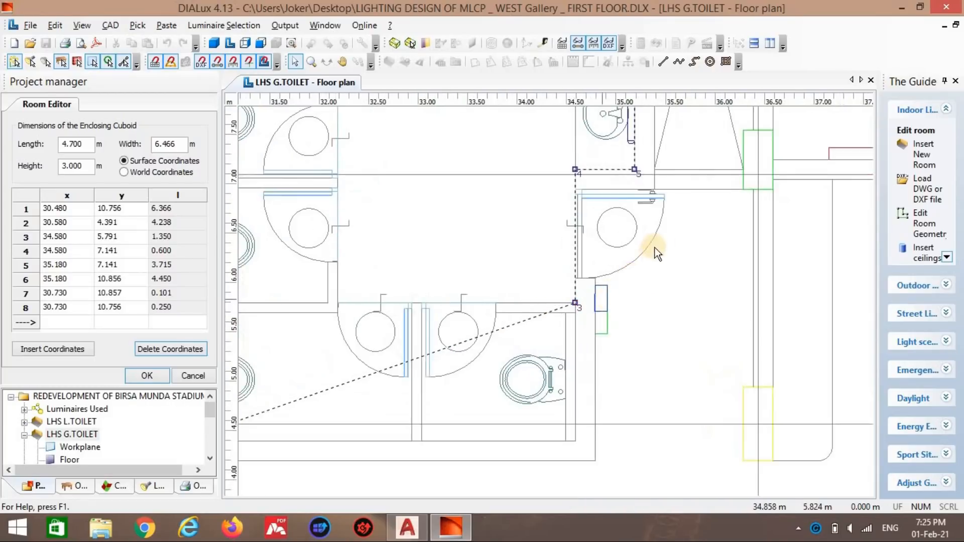
# Step: Trace the short cubicle front wall with outline points at (33.780, 5.791), (33.780, 5.691) and (34.580, 5.691)
pyautogui.scroll(2, 730, 198)
pyautogui.rightClick(691, 199)
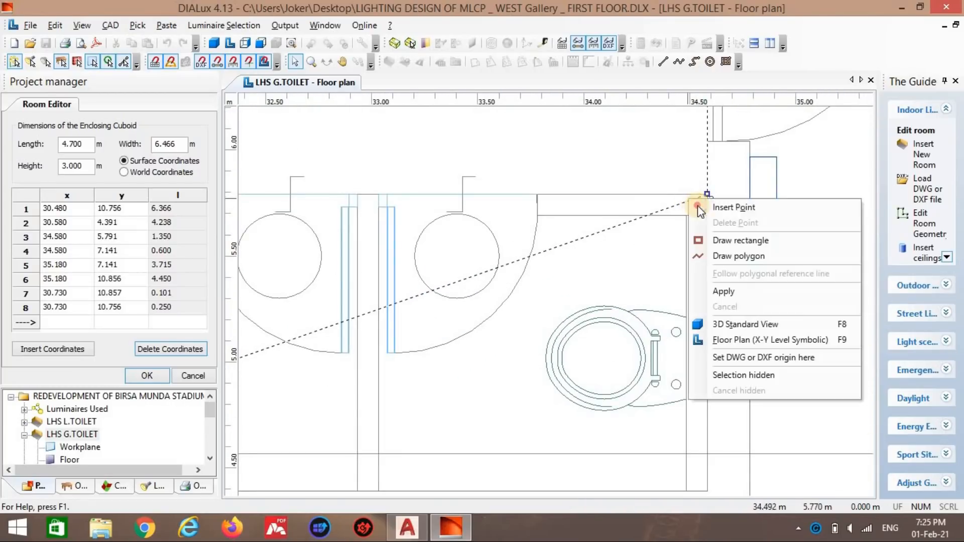
pyautogui.click(701, 207)
pyautogui.moveTo(690, 192); pyautogui.dragTo(705, 217)
pyautogui.rightClick(506, 204)
pyautogui.click(512, 213)
pyautogui.rightClick(525, 217)
pyautogui.click(529, 233)
# Step: Insert an outline point and place it at the cubicle's outer bottom corner, at (34.580, 4.391)
pyautogui.rightClick(647, 236)
pyautogui.click(661, 242)
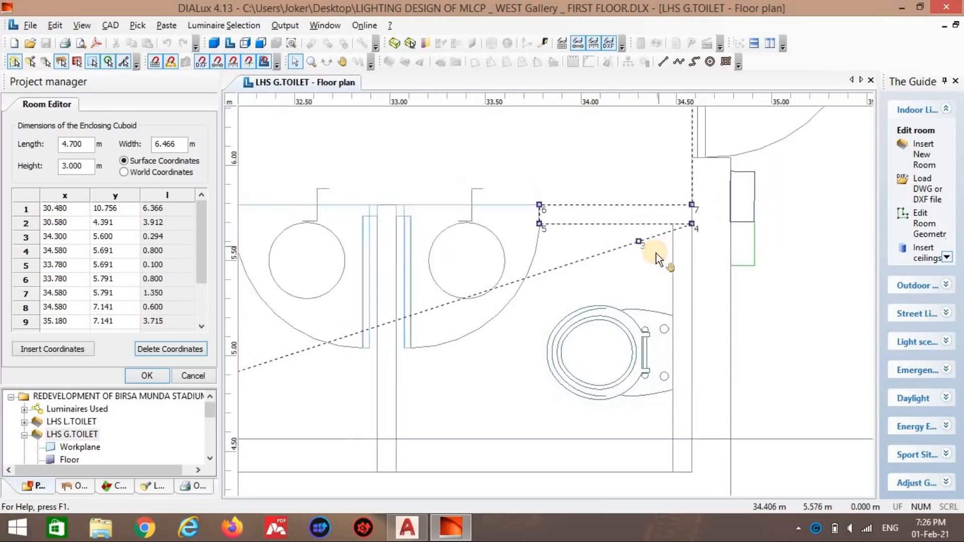
pyautogui.scroll(-1, 659, 258)
pyautogui.moveTo(605, 184); pyautogui.dragTo(646, 340)
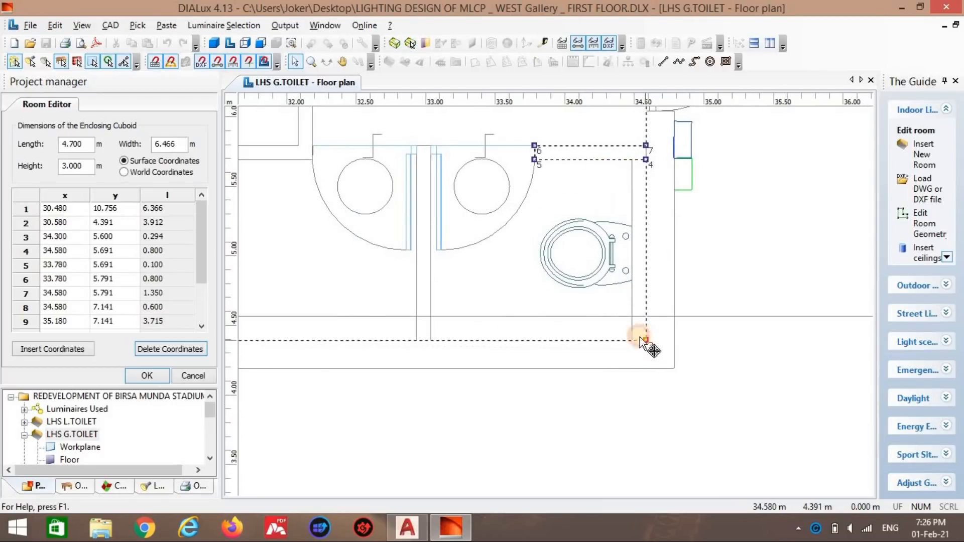
# Step: Trace the right face of the partition between the two bottom cubicles with points at (33.030, 4.391) and (33.030, 5.791)
pyautogui.rightClick(440, 338)
pyautogui.click(485, 146)
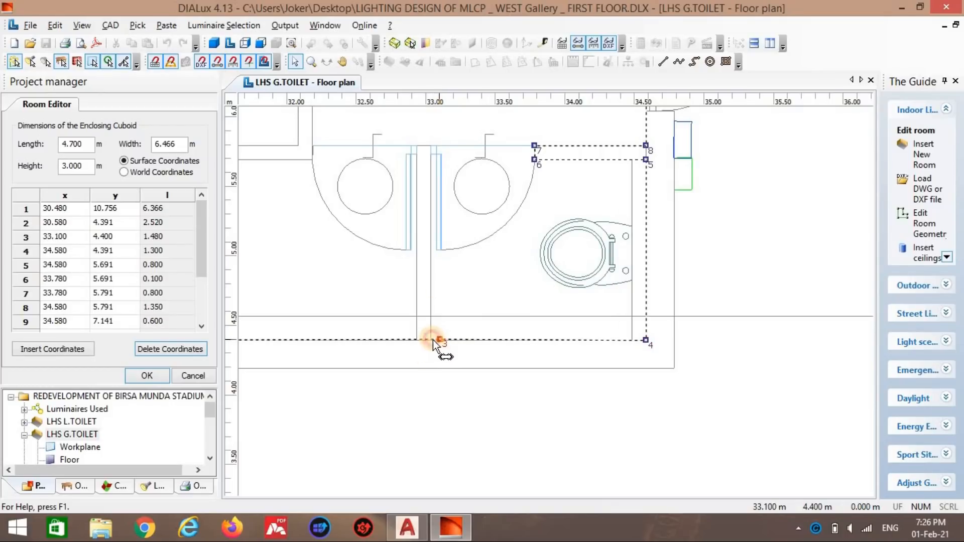
pyautogui.moveTo(438, 340); pyautogui.dragTo(430, 146)
pyautogui.rightClick(421, 340)
pyautogui.click(445, 149)
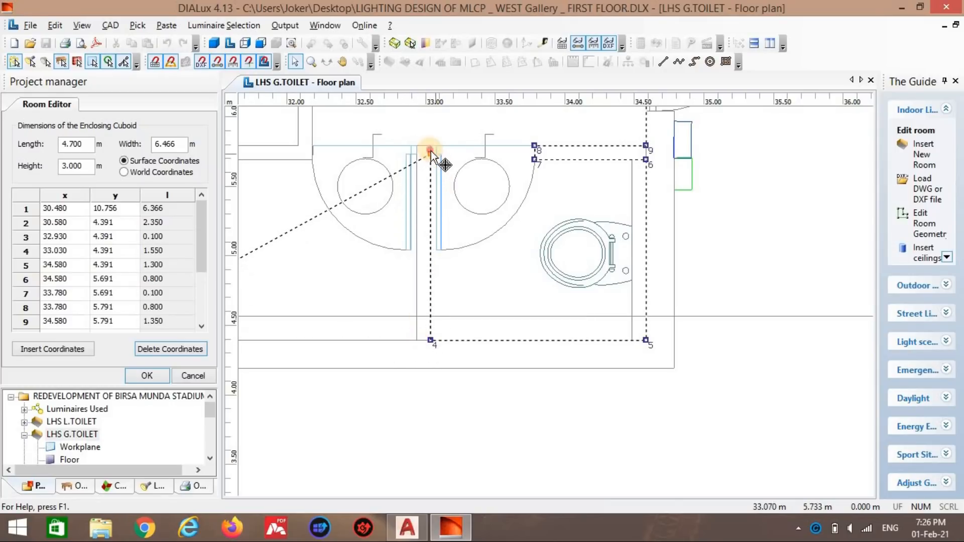
# Step: Insert an outline point at the top of the same partition's left face, at about (32.931, 5.794)
pyautogui.rightClick(394, 159)
pyautogui.click(396, 162)
pyautogui.moveTo(405, 150); pyautogui.dragTo(417, 146)
pyautogui.scroll(3, 472, 177)
pyautogui.scroll(3, 577, 254)
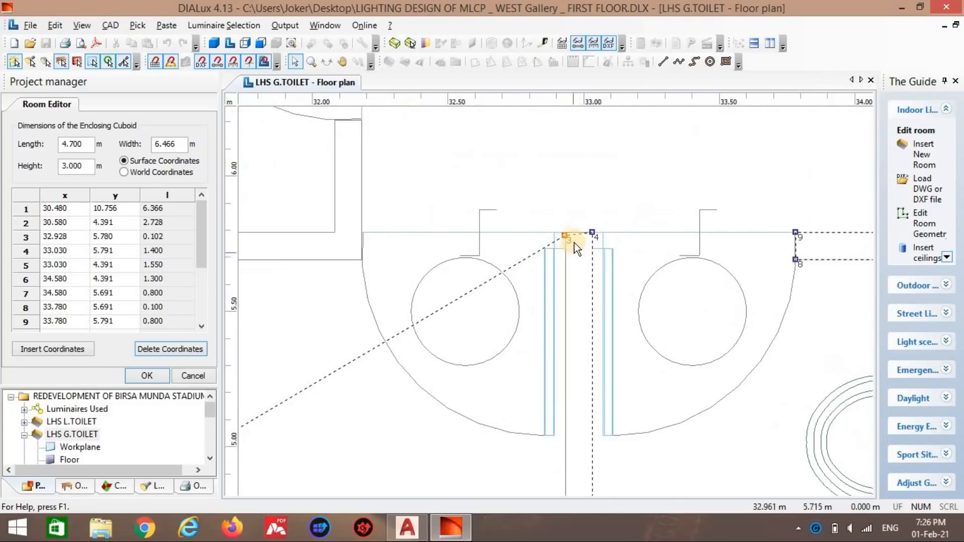
pyautogui.moveTo(569, 212); pyautogui.dragTo(568, 208)
# Step: Insert an outline point at the foot of the partition's left face, at (32.931, 4.391)
pyautogui.scroll(-3, 570, 238)
pyautogui.moveTo(568, 255); pyautogui.dragTo(548, 130, button='middle')
pyautogui.scroll(-2, 495, 215)
pyautogui.rightClick(495, 215)
pyautogui.click(497, 217)
pyautogui.moveTo(499, 210); pyautogui.dragTo(546, 377)
pyautogui.scroll(-2, 535, 342)
pyautogui.moveTo(535, 343); pyautogui.dragTo(621, 315, button='middle')
pyautogui.scroll(1, 419, 322)
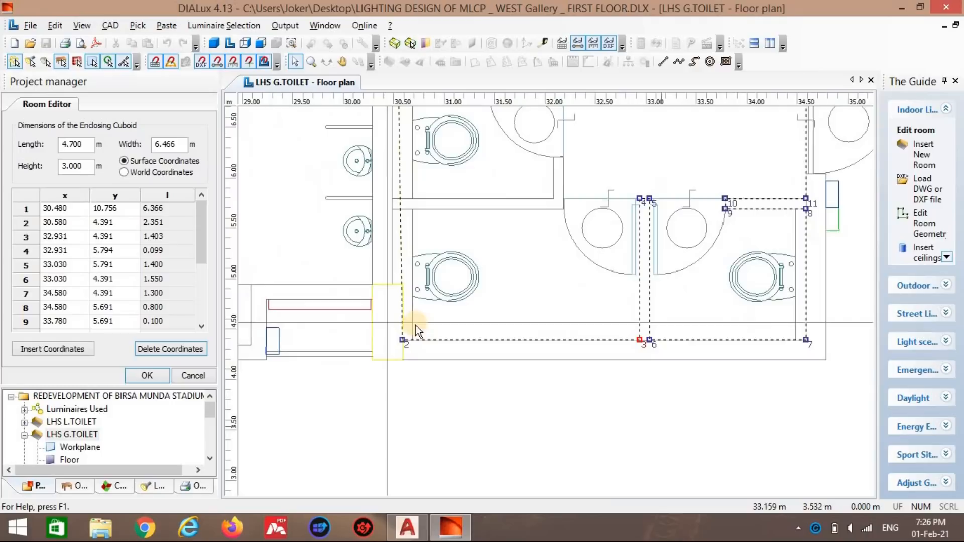
pyautogui.scroll(3, 402, 262)
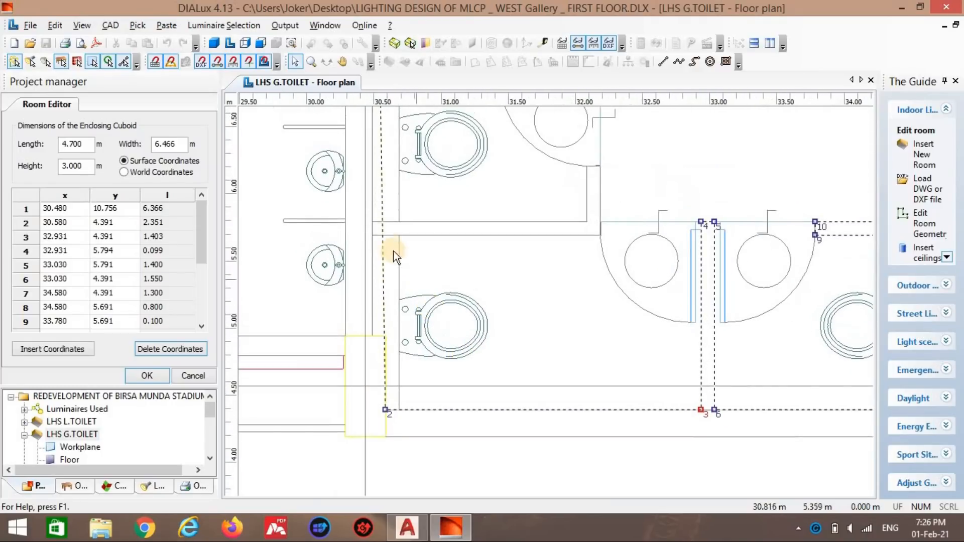
# Step: Trace the lower face of the lowest left partition and its stub's outer side with points at (30.580, 5.679), (32.180, 5.691) and (32.180, 6.206)
pyautogui.rightClick(385, 239)
pyautogui.click(407, 239)
pyautogui.moveTo(388, 236)
pyautogui.mouseDown()
pyautogui.moveTo(394, 334)
pyautogui.moveTo(385, 334)
pyautogui.moveTo(391, 221)
pyautogui.moveTo(538, 254)
pyautogui.moveTo(598, 225)
pyautogui.moveTo(603, 169)
pyautogui.moveTo(582, 173)
pyautogui.moveTo(587, 166)
pyautogui.moveTo(574, 196)
pyautogui.moveTo(586, 223)
pyautogui.mouseUp()
pyautogui.rightClick(591, 194)
pyautogui.click(598, 200)
# Step: Trace the stub's upper end, inner side and the same partition's upper face with points at (32.080, 6.206), (32.080, 5.791) and (30.563, 5.791)
pyautogui.rightClick(592, 141)
pyautogui.click(603, 149)
pyautogui.rightClick(581, 146)
pyautogui.click(586, 155)
pyautogui.rightClick(569, 169)
pyautogui.click(577, 177)
pyautogui.moveTo(567, 162); pyautogui.dragTo(383, 221)
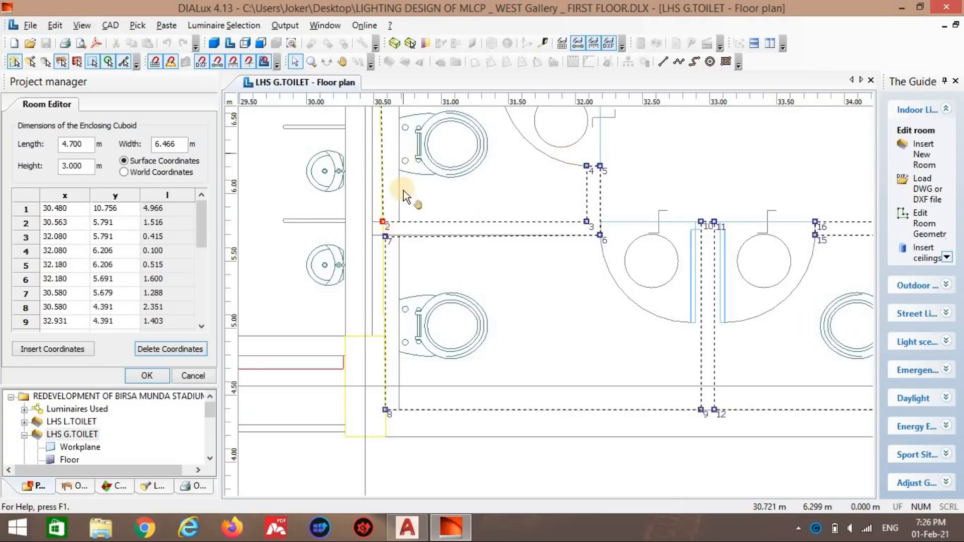
# Step: Trace the lower corner of the column in the left wall with outline points at (30.539, 6.929) and (30.580, 6.941)
pyautogui.moveTo(404, 191); pyautogui.dragTo(407, 293, button='middle')
pyautogui.scroll(-2, 408, 293)
pyautogui.scroll(4, 392, 289)
pyautogui.scroll(1, 345, 262)
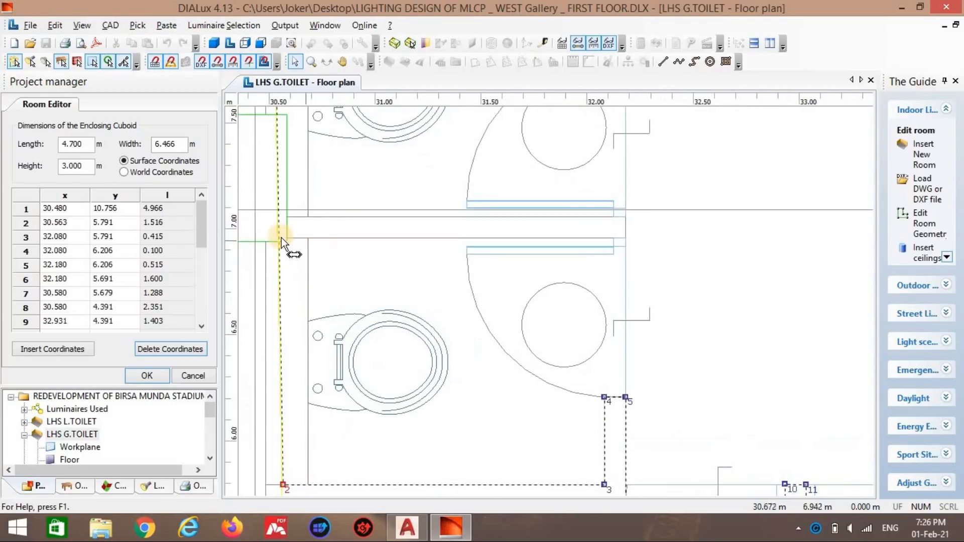
pyautogui.rightClick(278, 234)
pyautogui.click(288, 242)
pyautogui.moveTo(269, 225)
pyautogui.mouseDown()
pyautogui.moveTo(278, 244)
pyautogui.moveTo(619, 260)
pyautogui.moveTo(668, 248)
pyautogui.moveTo(294, 228)
pyautogui.mouseUp()
pyautogui.rightClick(277, 226)
pyautogui.click(280, 232)
pyautogui.rightClick(286, 224)
pyautogui.click(292, 236)
# Step: Place an outline point where the column meets the next partition's lower face, at (30.580, 6.956), and insert another at (30.600, 7.000)
pyautogui.scroll(3, 610, 300)
pyautogui.moveTo(360, 258); pyautogui.dragTo(587, 293, button='middle')
pyautogui.scroll(5, 769, 351)
pyautogui.scroll(-5, 768, 351)
pyautogui.scroll(3, 415, 216)
pyautogui.moveTo(370, 225); pyautogui.dragTo(510, 283, button='middle')
pyautogui.scroll(2, 411, 261)
pyautogui.moveTo(416, 220); pyautogui.dragTo(402, 255)
pyautogui.hotkey('ctrl', 'z')
pyautogui.scroll(-4, 276, 262)
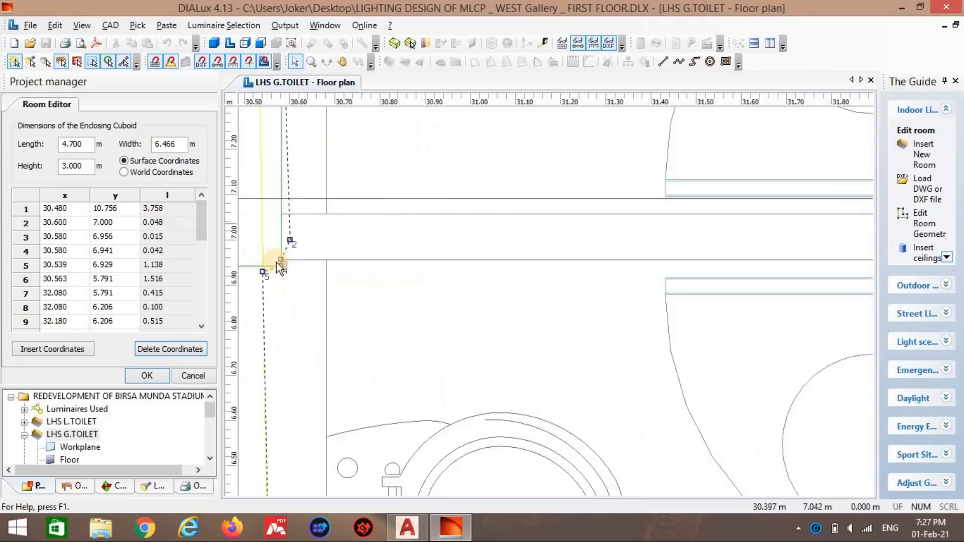
# Step: Trace the partition beside the column with outline points at (32.180, 6.956), (32.180, 7.056) and (30.580, 7.056)
pyautogui.moveTo(332, 268); pyautogui.dragTo(755, 247)
pyautogui.rightClick(742, 233)
pyautogui.click(744, 235)
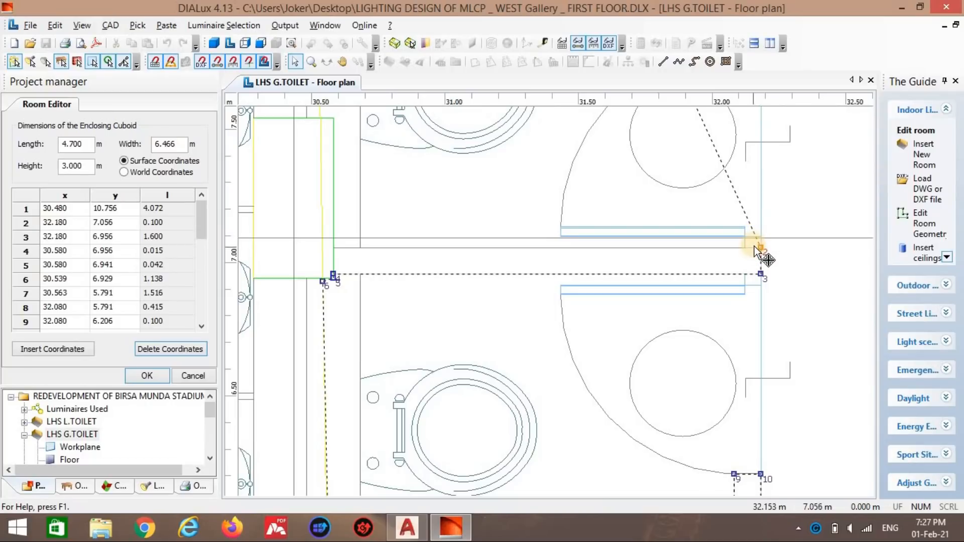
pyautogui.rightClick(739, 194)
pyautogui.click(744, 199)
pyautogui.moveTo(740, 188); pyautogui.dragTo(336, 248)
# Step: Shift the point at the partition's upper face to (30.547, 7.056) and insert a wall point at (30.547, 8.252) by the next partition
pyautogui.scroll(-3, 359, 178)
pyautogui.moveTo(360, 178); pyautogui.dragTo(411, 260, button='middle')
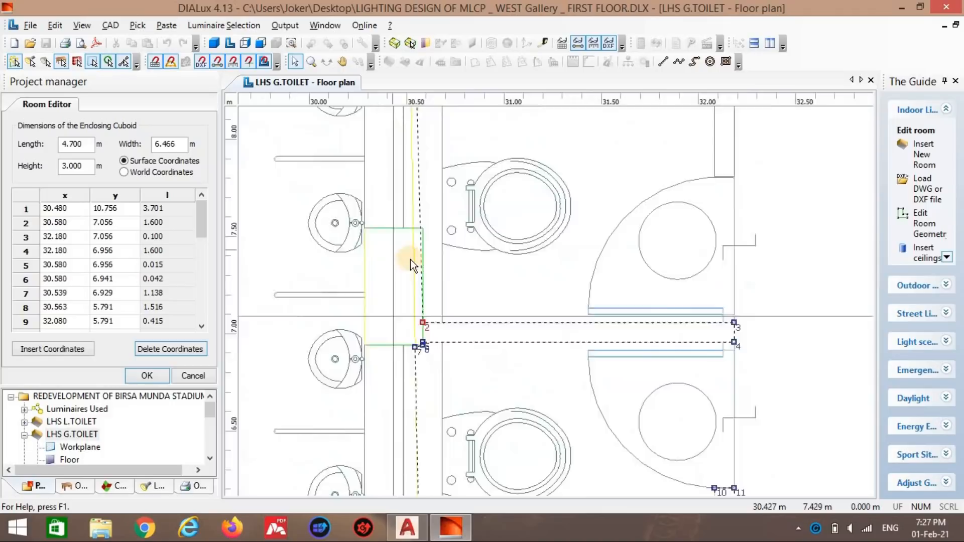
pyautogui.scroll(2, 417, 253)
pyautogui.rightClick(411, 245)
pyautogui.click(418, 250)
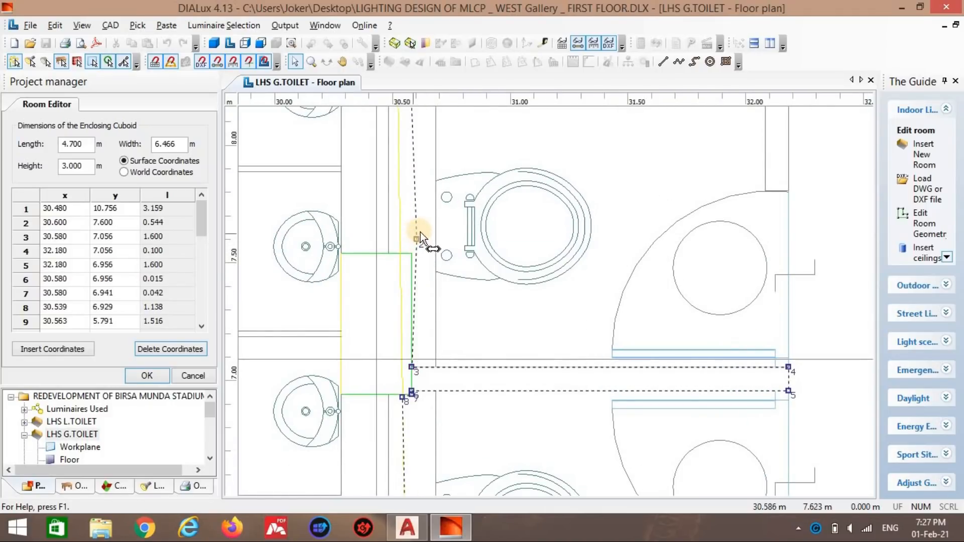
pyautogui.moveTo(411, 367); pyautogui.dragTo(404, 367)
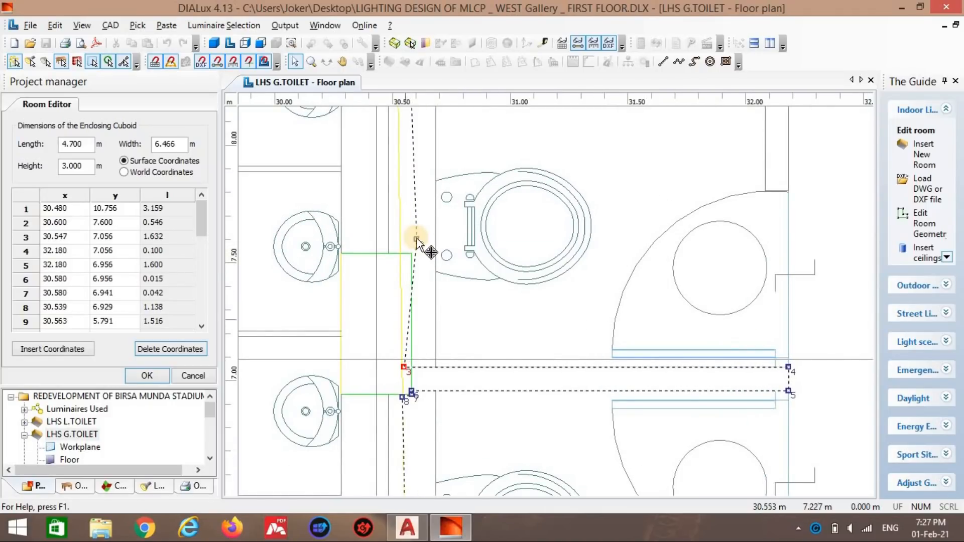
pyautogui.moveTo(400, 195); pyautogui.dragTo(432, 127)
pyautogui.scroll(-1, 431, 213)
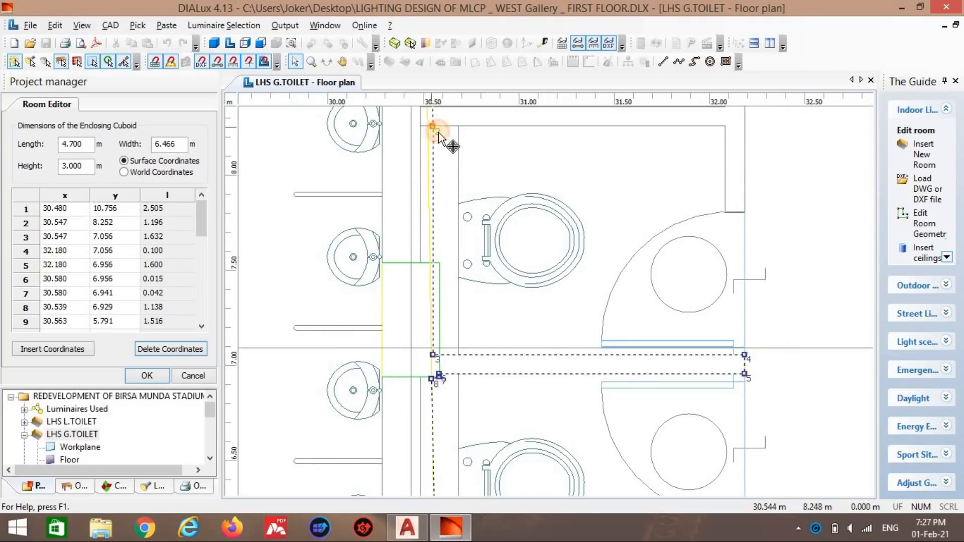
# Step: Trace the next partition's lower face and its stub's inner side with points at (32.080, 8.256) and (32.080, 7.806)
pyautogui.scroll(-1, 438, 134)
pyautogui.moveTo(439, 140); pyautogui.dragTo(423, 275, button='middle')
pyautogui.scroll(1, 424, 275)
pyautogui.rightClick(423, 276)
pyautogui.click(425, 283)
pyautogui.moveTo(409, 280); pyautogui.dragTo(705, 299)
pyautogui.rightClick(684, 253)
pyautogui.click(692, 267)
pyautogui.moveTo(684, 254); pyautogui.dragTo(709, 380)
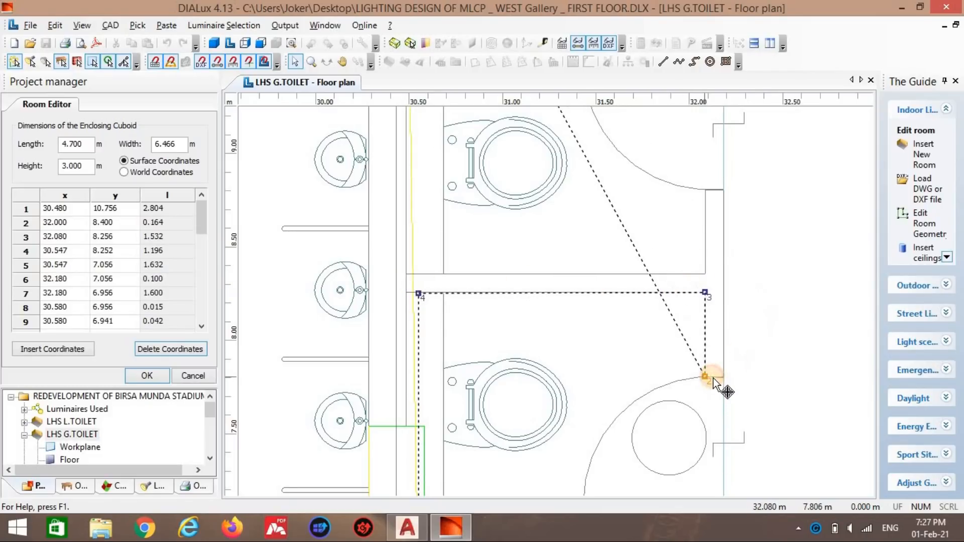
# Step: Trace the stub's lower end and outer side with outline points at (32.180, 7.806) and (32.180, 8.806)
pyautogui.rightClick(691, 341)
pyautogui.click(794, 146)
pyautogui.moveTo(690, 340); pyautogui.dragTo(723, 377)
pyautogui.rightClick(691, 327)
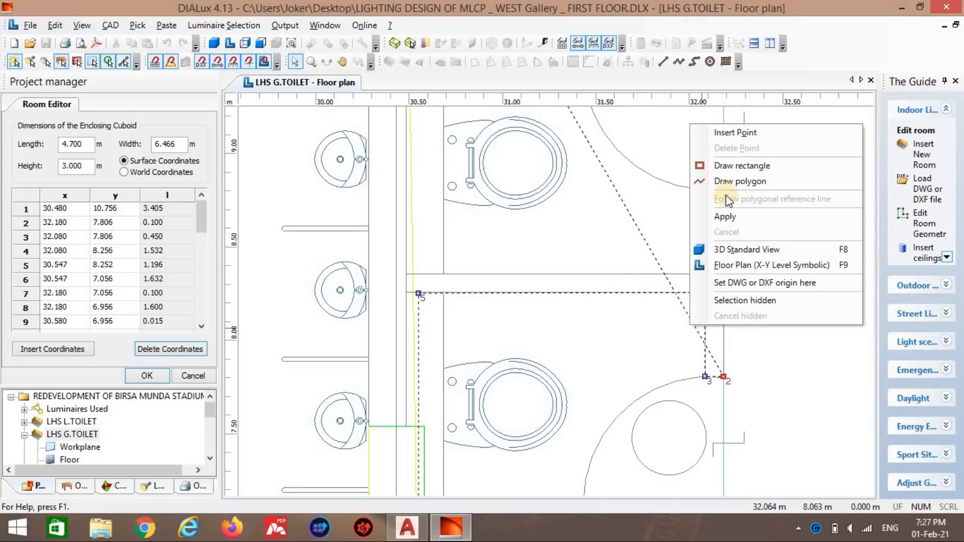
pyautogui.click(718, 72)
pyautogui.moveTo(688, 320); pyautogui.dragTo(728, 187)
# Step: Trace the stub's upper end, inner side and the partition's upper face with points at (32.080, 8.806), (32.080, 8.356) and (30.536, 8.356)
pyautogui.rightClick(709, 171)
pyautogui.click(738, 62)
pyautogui.moveTo(709, 171); pyautogui.dragTo(705, 274)
pyautogui.rightClick(683, 165)
pyautogui.click(690, 176)
pyautogui.rightClick(665, 214)
pyautogui.click(671, 224)
pyautogui.moveTo(671, 210); pyautogui.dragTo(416, 273)
# Step: Trace the lower face of the uppermost cubicle partition with outline points at (30.536, 9.544) and (32.180, 9.556)
pyautogui.scroll(-1, 437, 221)
pyautogui.moveTo(437, 222); pyautogui.dragTo(433, 376, button='middle')
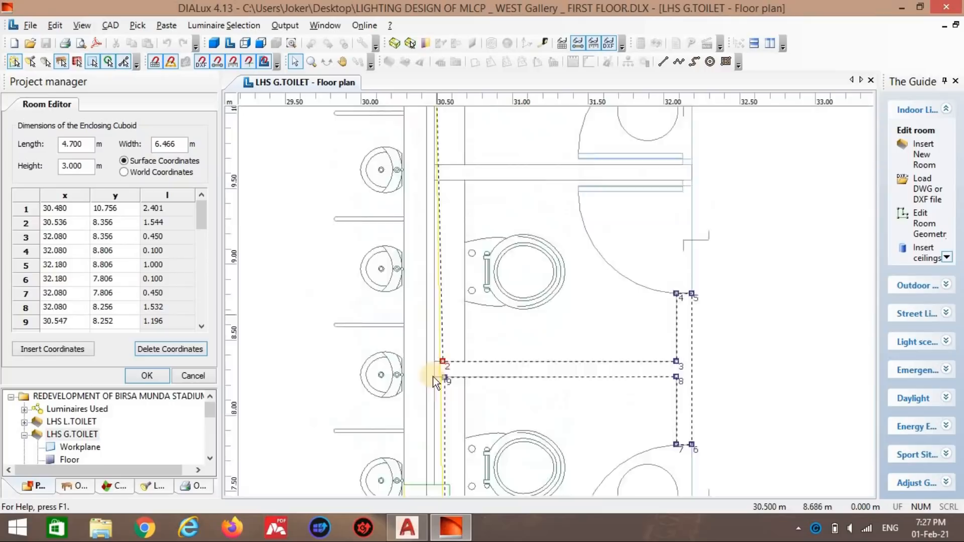
pyautogui.rightClick(440, 263)
pyautogui.click(444, 271)
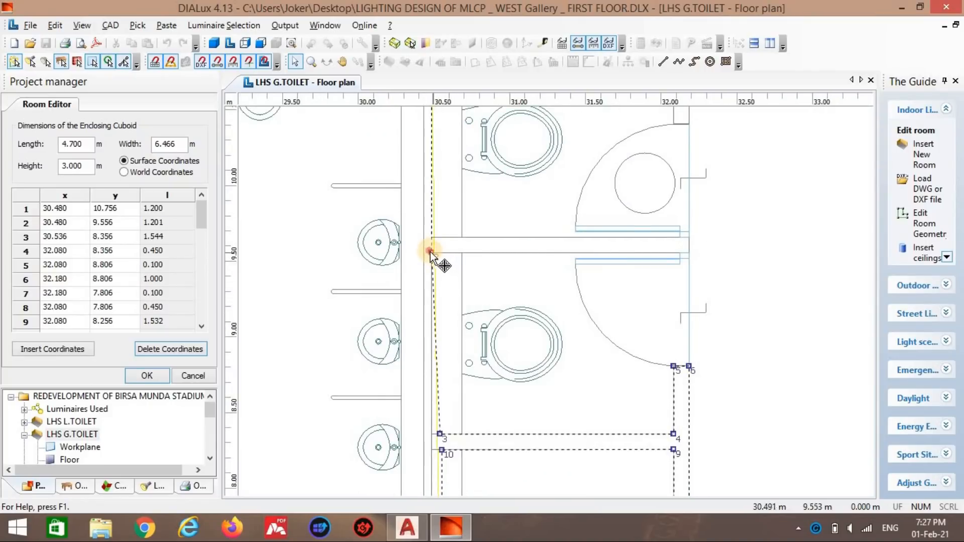
pyautogui.moveTo(438, 255); pyautogui.dragTo(691, 240)
pyautogui.rightClick(444, 241)
pyautogui.click(502, 243)
# Step: Trace the uppermost partition's end and upper face with outline points at (32.180, 9.656) and (30.537, 9.656)
pyautogui.rightClick(661, 234)
pyautogui.click(683, 243)
pyautogui.rightClick(658, 219)
pyautogui.click(666, 227)
pyautogui.moveTo(656, 212); pyautogui.dragTo(442, 237)
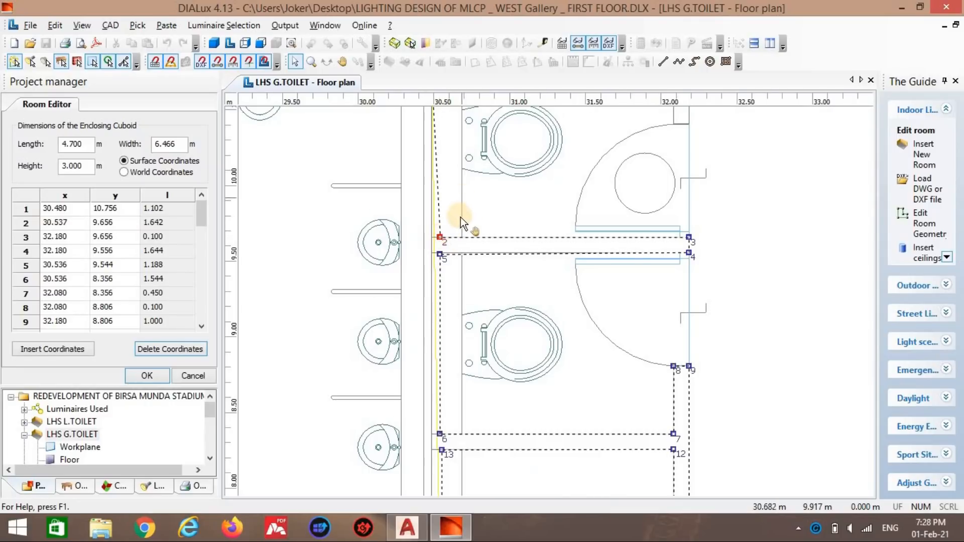
# Step: Move the outline's upper left corner point below the column to (30.537, 10.756), aligning it with the wall
pyautogui.scroll(-2, 458, 224)
pyautogui.scroll(1, 462, 227)
pyautogui.moveTo(429, 183); pyautogui.dragTo(434, 184)
pyautogui.scroll(-3, 507, 221)
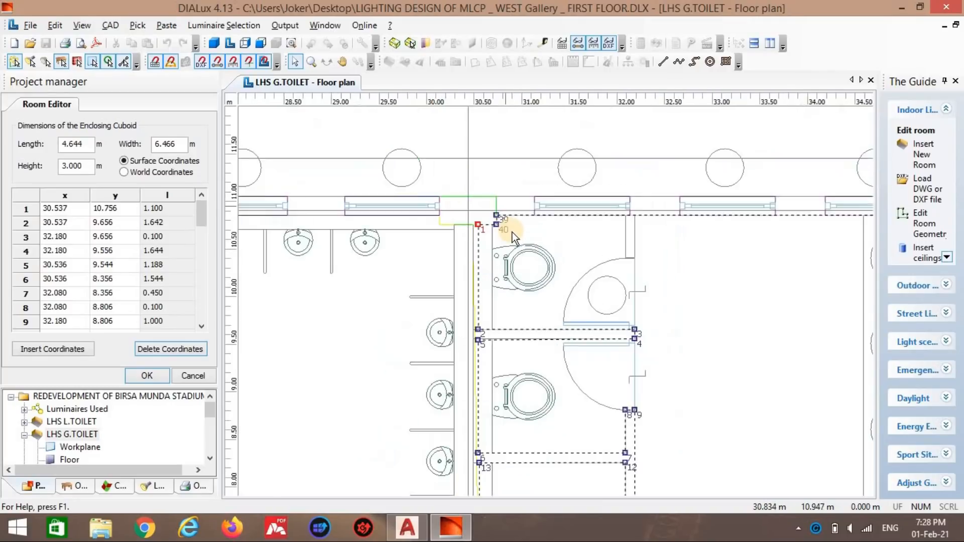
# Step: Apply the traced outline with a room height of 4 m and hide the DWG background
pyautogui.click(50, 174)
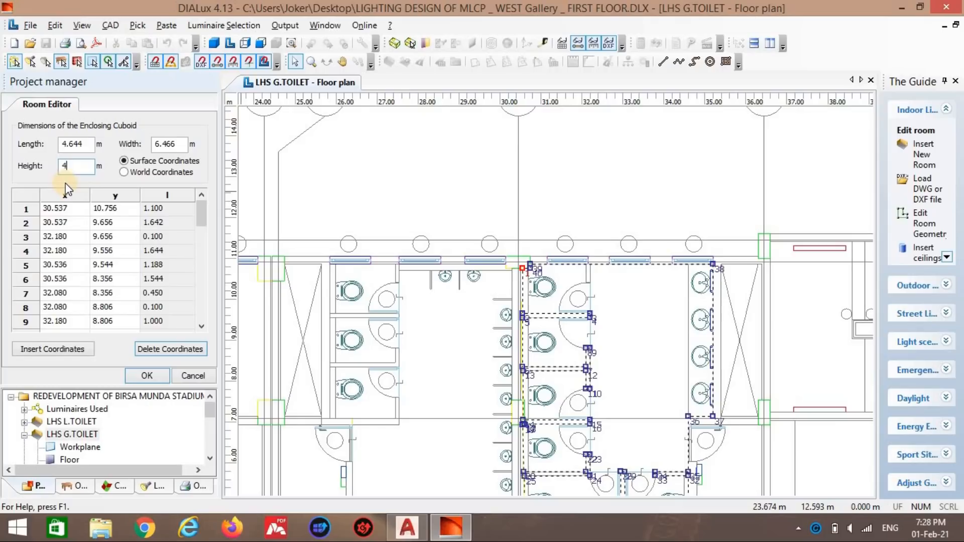
pyautogui.click(146, 376)
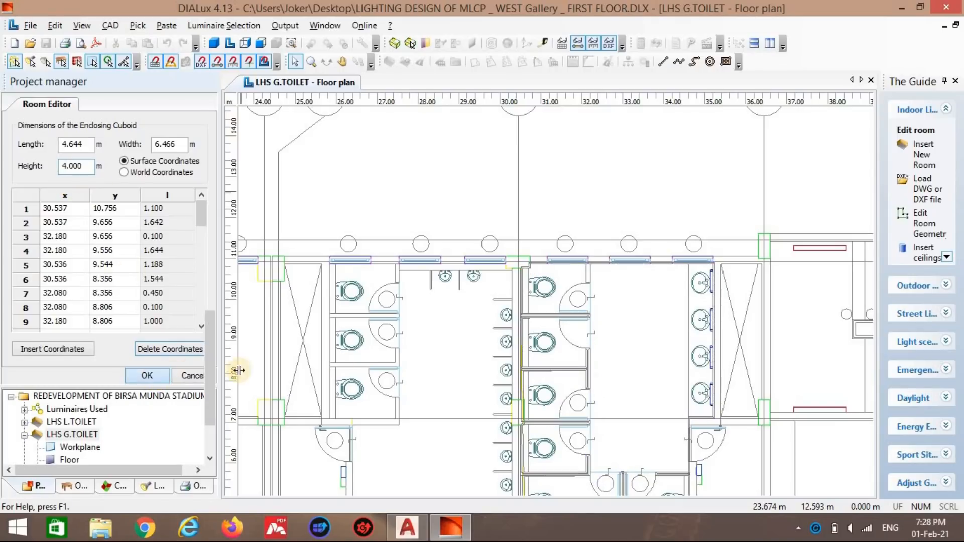
pyautogui.scroll(-1, 454, 261)
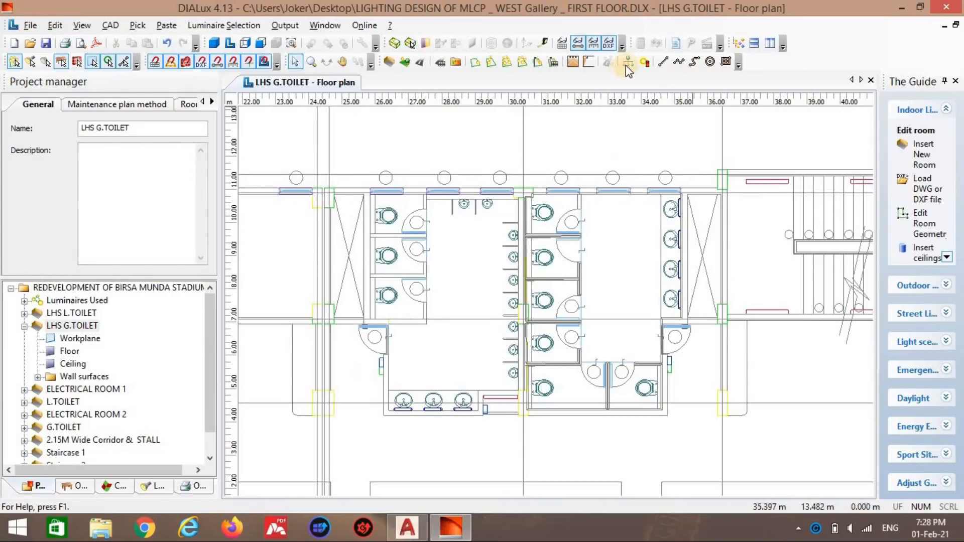
pyautogui.click(609, 44)
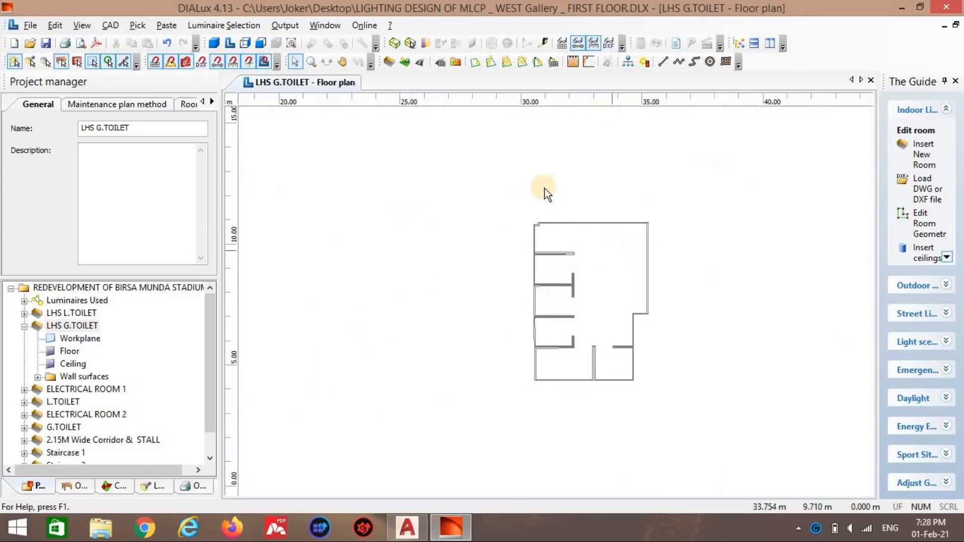
# Step: Switch to the West Gallery drawing in AutoCAD, examine the luminaire layout of the toilets, and return to DIALux
pyautogui.hotkey('alt', 'Tab')
pyautogui.hotkey('alt', 'Tab')
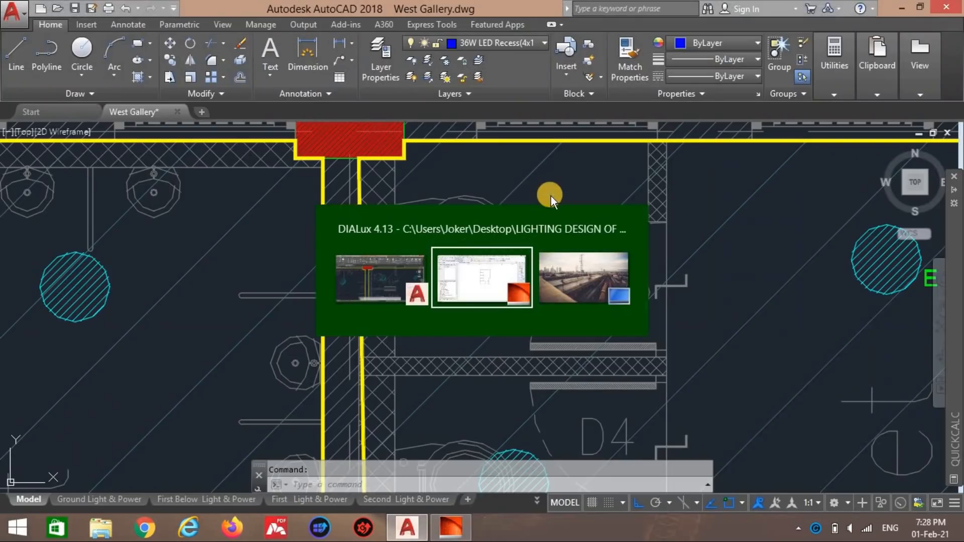
pyautogui.hotkey('alt', 'Tab')
pyautogui.scroll(-4, 554, 228)
pyautogui.scroll(3, 547, 225)
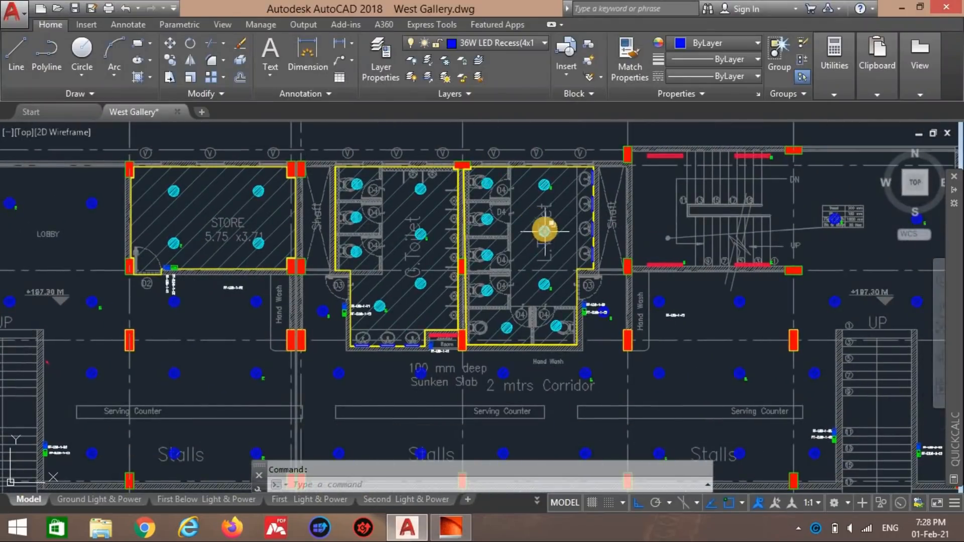
pyautogui.hotkey('alt', 'Tab')
# Step: Start a luminaire line arrangement running through the left cubicles at X 31.414 and choose the Bajaj BZSLO nxt 24L LED WH SD luminaire
pyautogui.scroll(3, 523, 210)
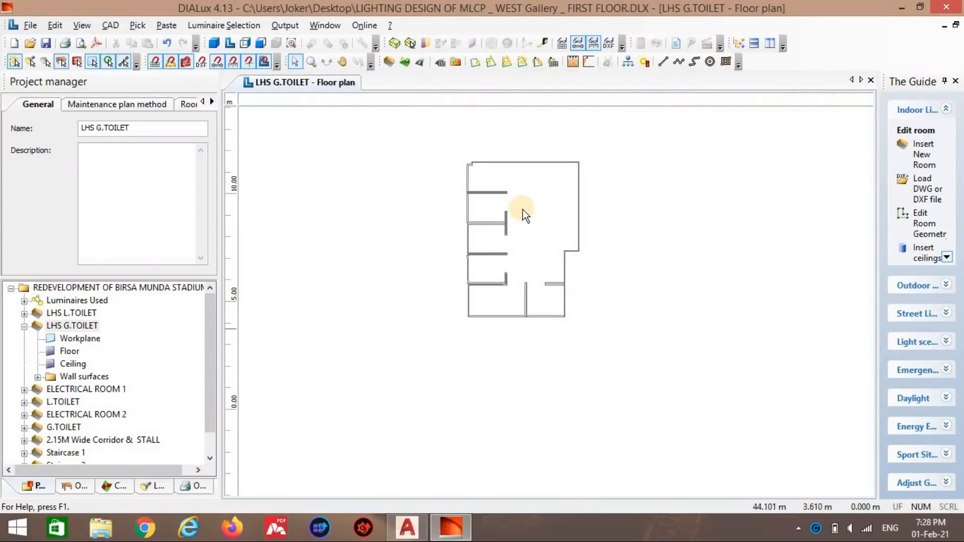
pyautogui.scroll(2, 499, 231)
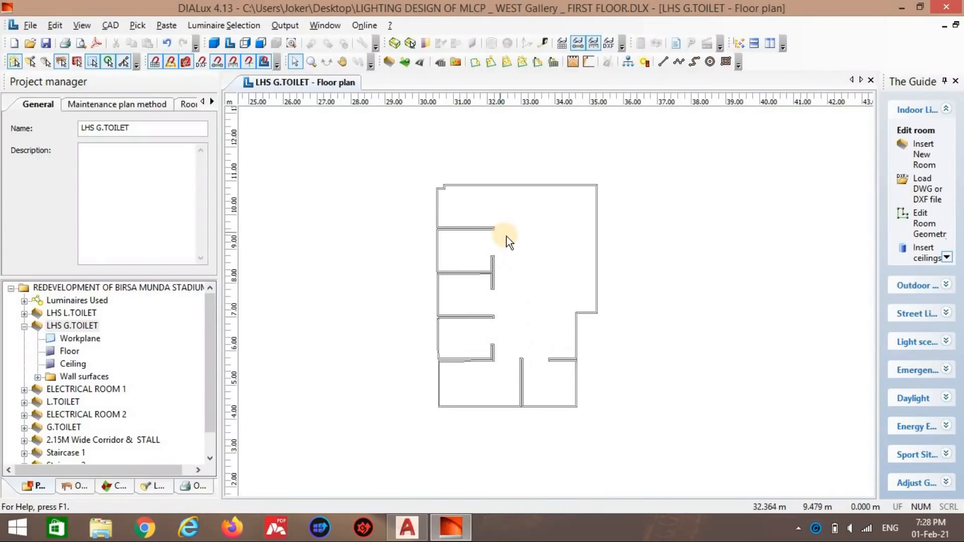
pyautogui.click(504, 63)
pyautogui.moveTo(497, 295); pyautogui.dragTo(450, 292)
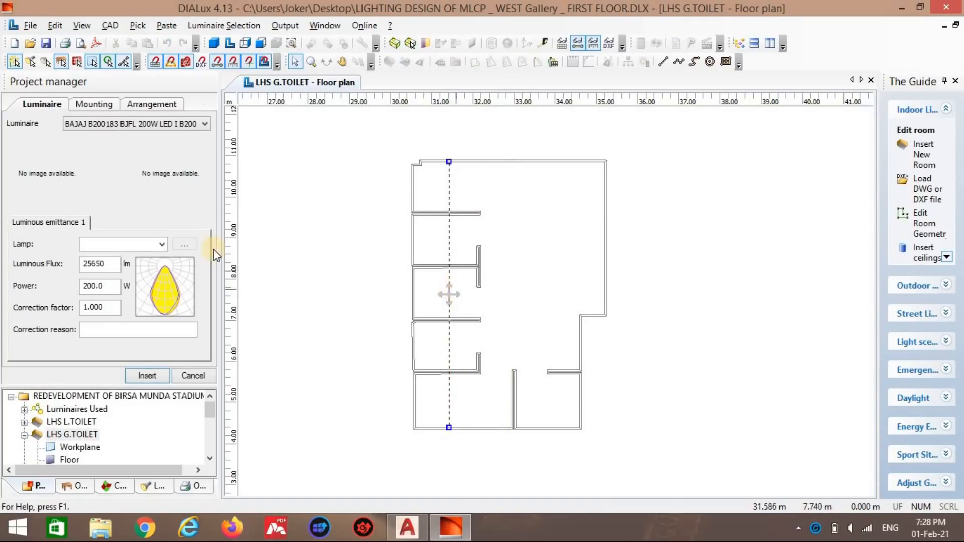
pyautogui.click(114, 126)
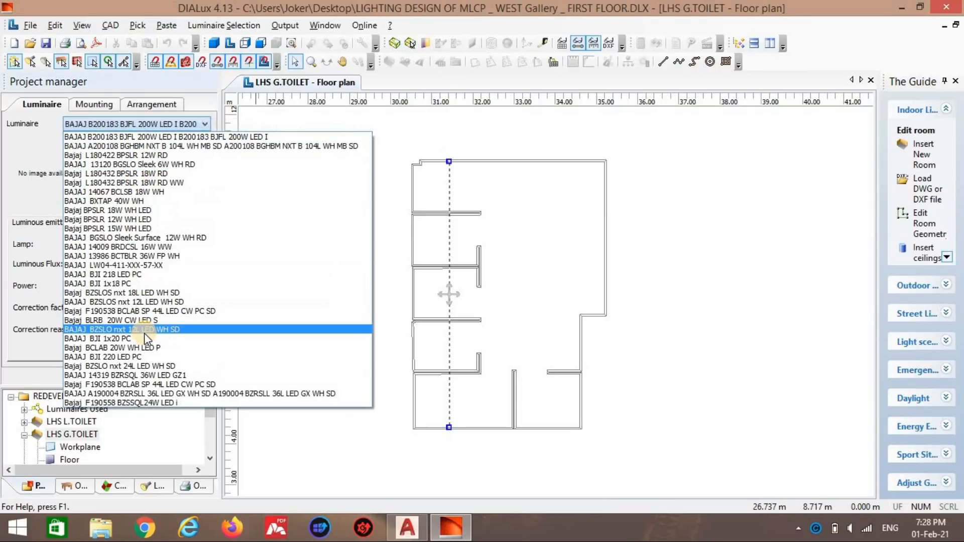
pyautogui.click(158, 365)
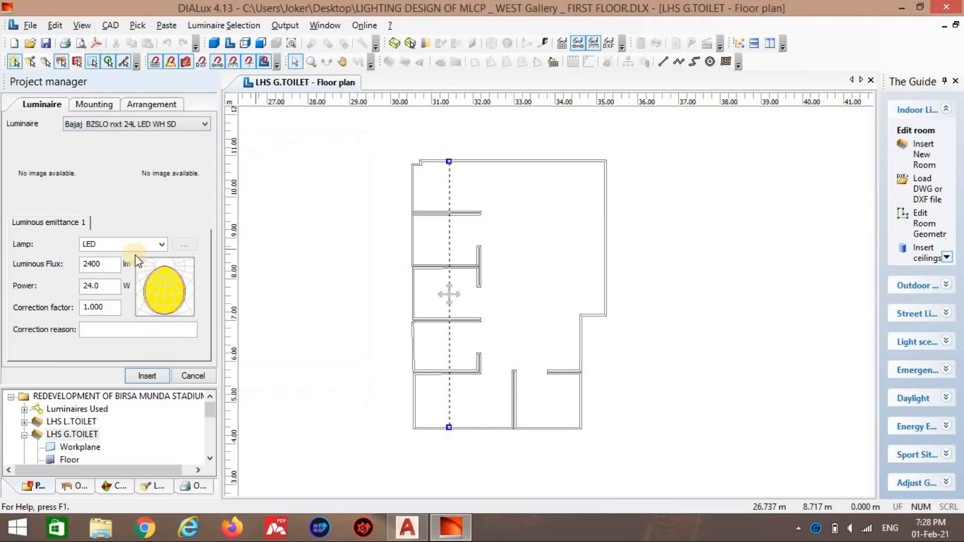
# Step: Set the line arrangement's quantity to 5 luminaires and insert it into the room
pyautogui.click(93, 104)
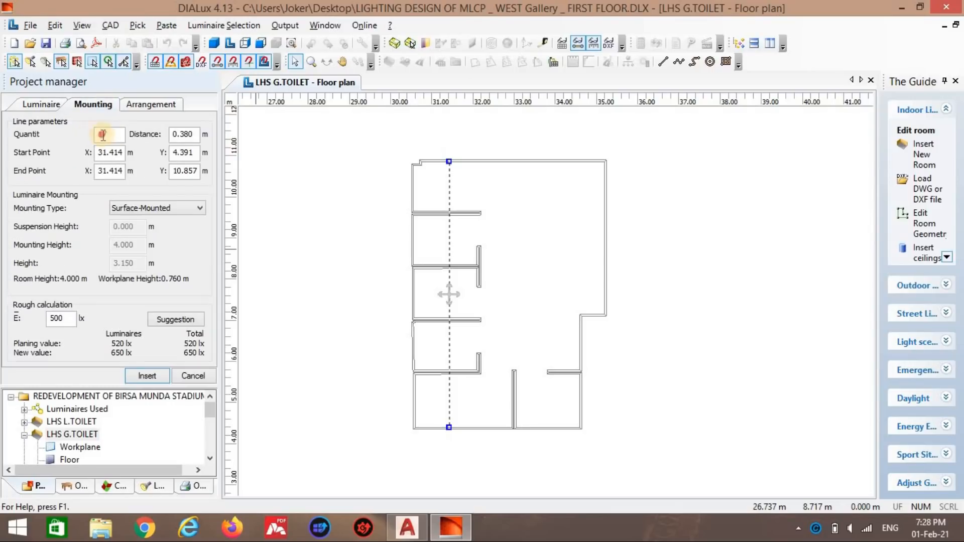
pyautogui.write('4')
pyautogui.click(156, 383)
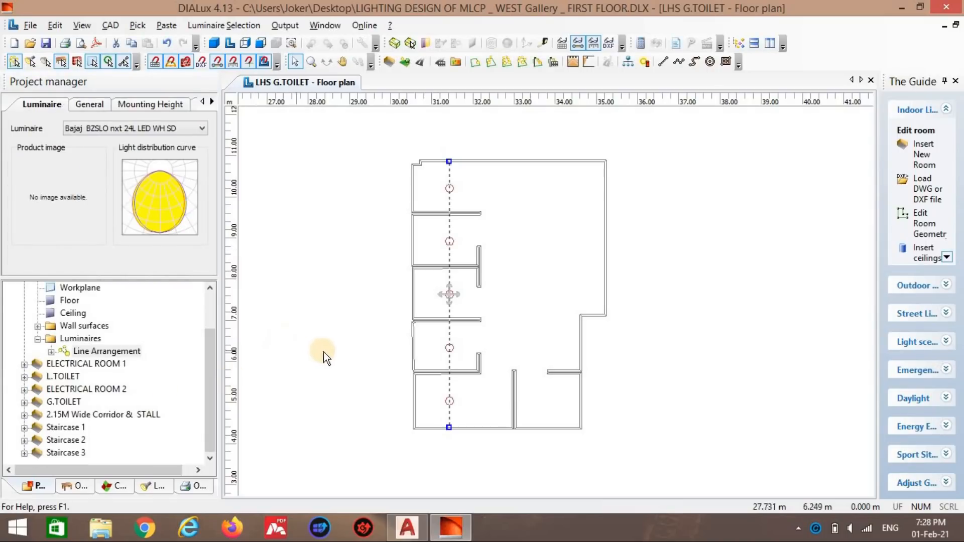
# Step: Shorten the luminaire line to the four upper cubicles with its start point at Y 5.685, and set its quantity to 4
pyautogui.hotkey('alt', 'Tab')
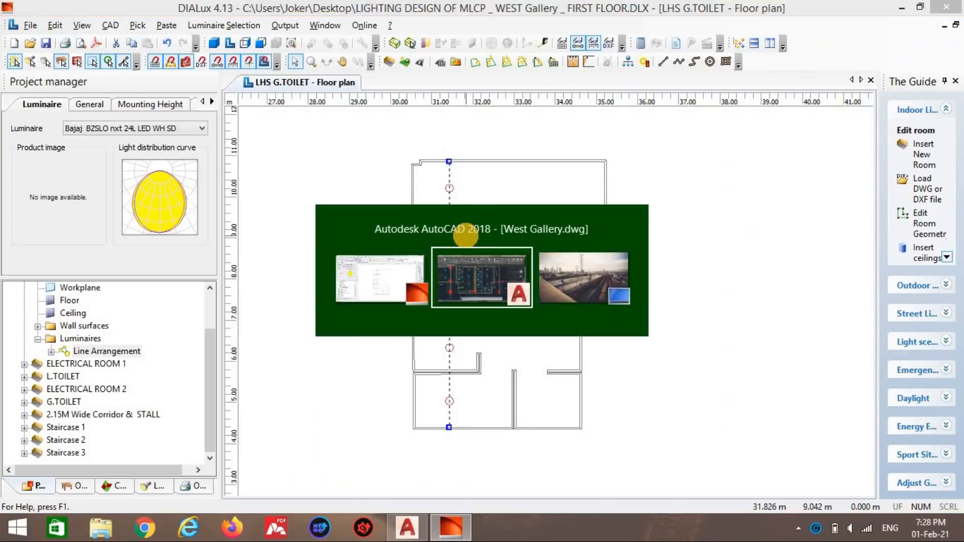
pyautogui.hotkey('alt', 'Tab')
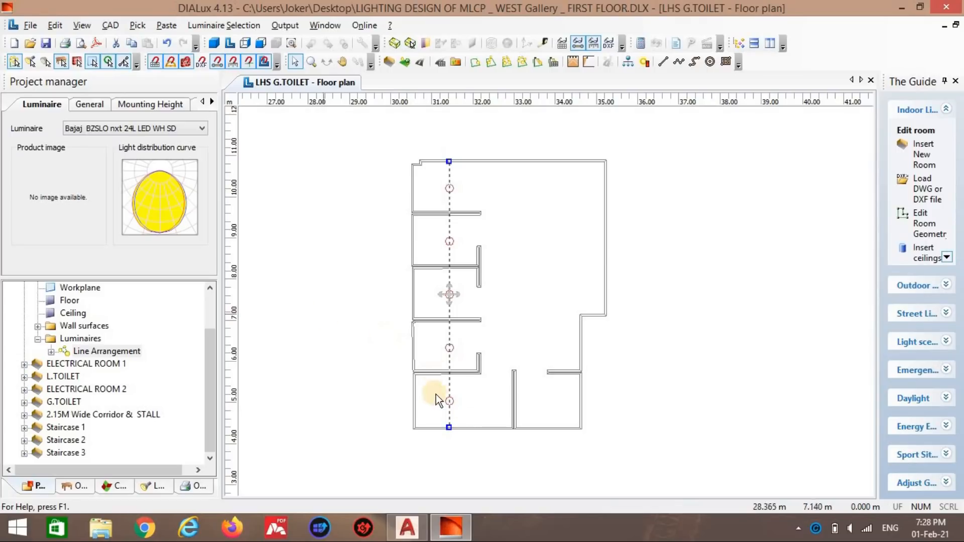
pyautogui.moveTo(450, 406); pyautogui.dragTo(450, 376)
pyautogui.click(83, 106)
pyautogui.click(47, 134)
pyautogui.write('4')
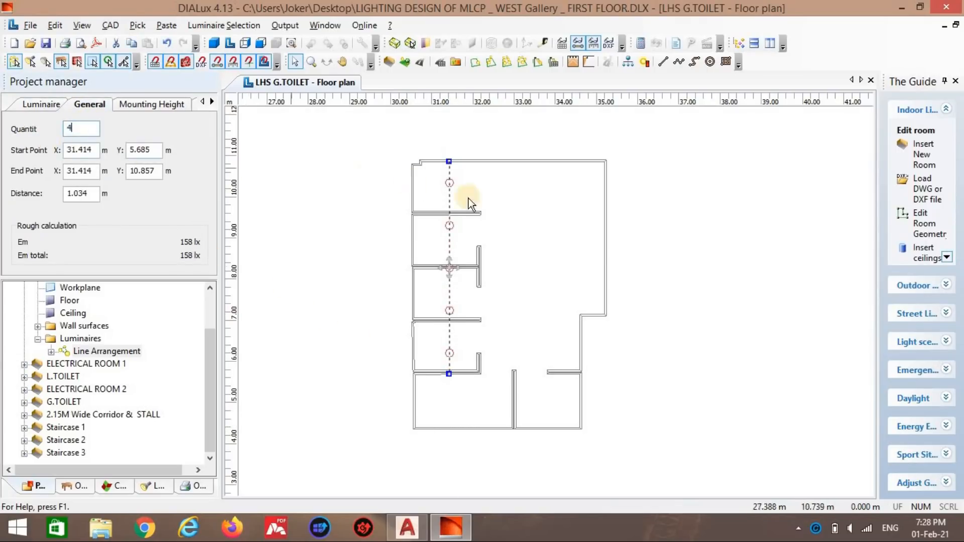
pyautogui.click(525, 213)
# Step: Copy the luminaire line into the open area at X 33.008 and adjust its ends to Y 5.792 and Y 10.857
pyautogui.click(450, 244)
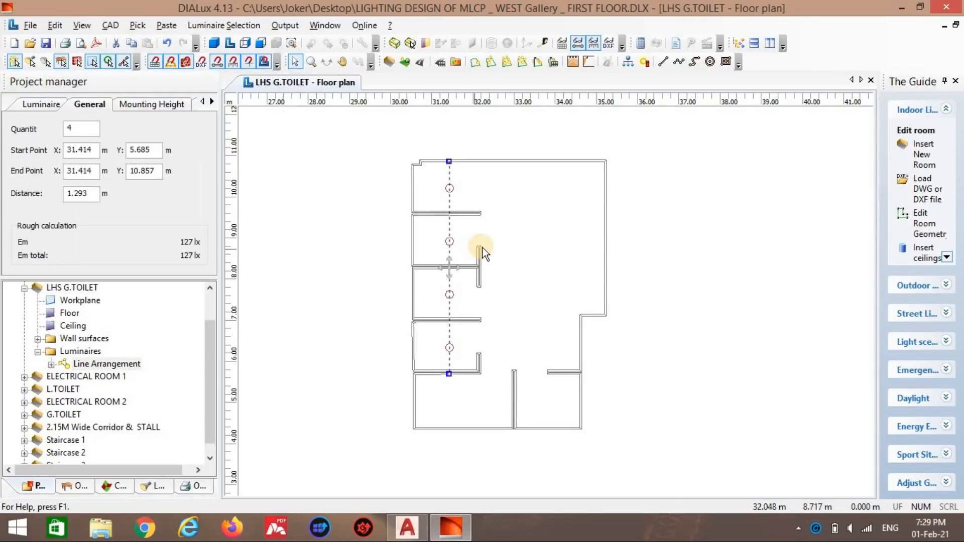
pyautogui.keyDown('ctrl'); pyautogui.moveTo(475, 272); pyautogui.dragTo(516, 260); pyautogui.keyUp('ctrl')
pyautogui.moveTo(516, 153); pyautogui.dragTo(515, 162)
pyautogui.moveTo(516, 364); pyautogui.dragTo(516, 370)
# Step: Check the layout in AutoCAD, move the copied luminaire line to X 33.316 and set its quantity to 3
pyautogui.hotkey('alt', 'Tab')
pyautogui.hotkey('alt', 'Tab')
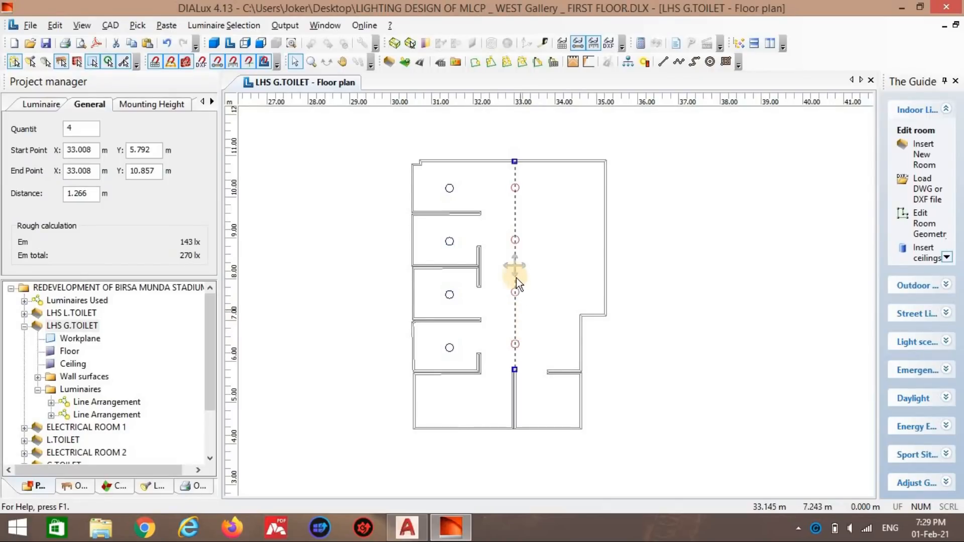
pyautogui.moveTo(514, 267); pyautogui.dragTo(528, 266)
pyautogui.doubleClick(71, 131)
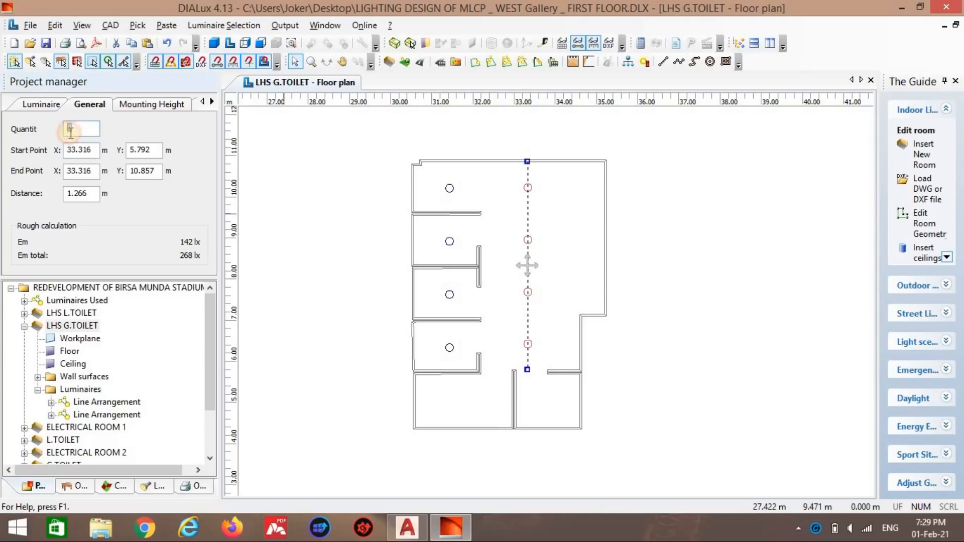
pyautogui.write('3')
pyautogui.click(509, 235)
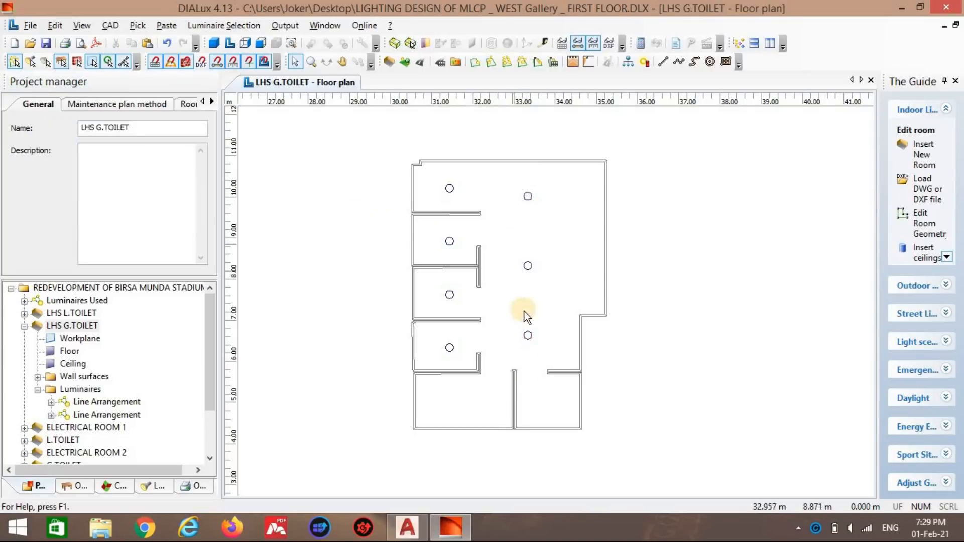
pyautogui.click(528, 336)
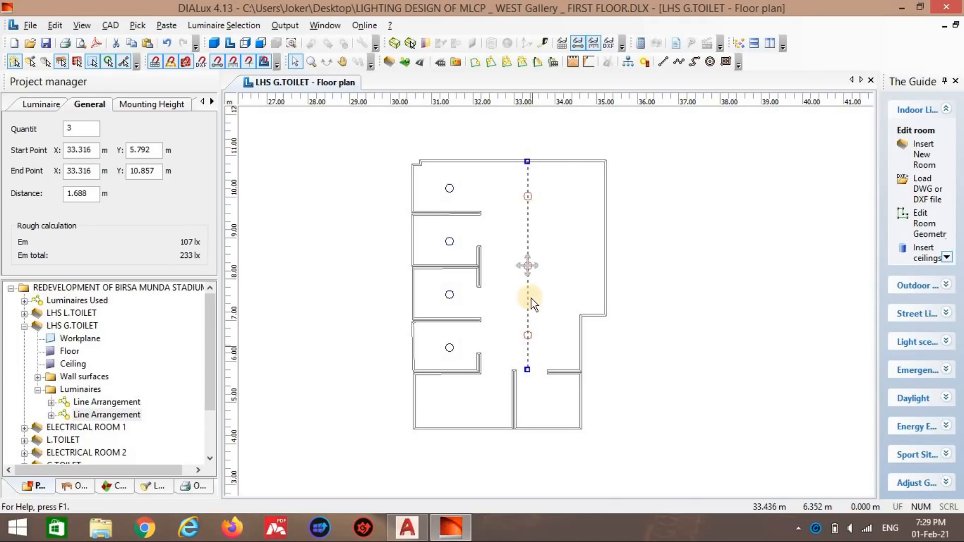
# Step: Copy the luminaire line across the two lower rooms horizontally at Y 5.093, from X 30.580 to 34.580, with quantity 2
pyautogui.hotkey('ctrl', 'v')
pyautogui.moveTo(568, 223); pyautogui.dragTo(360, 345)
pyautogui.moveTo(358, 240); pyautogui.dragTo(583, 449)
pyautogui.moveTo(464, 453); pyautogui.dragTo(512, 406)
pyautogui.moveTo(403, 399); pyautogui.dragTo(415, 398)
pyautogui.moveTo(625, 396); pyautogui.dragTo(580, 399)
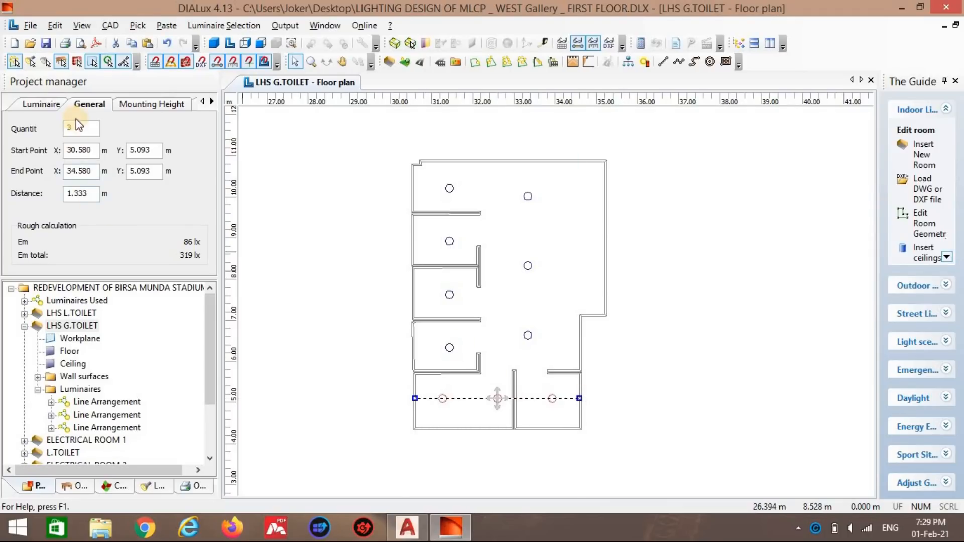
pyautogui.write('2')
pyautogui.click(403, 396)
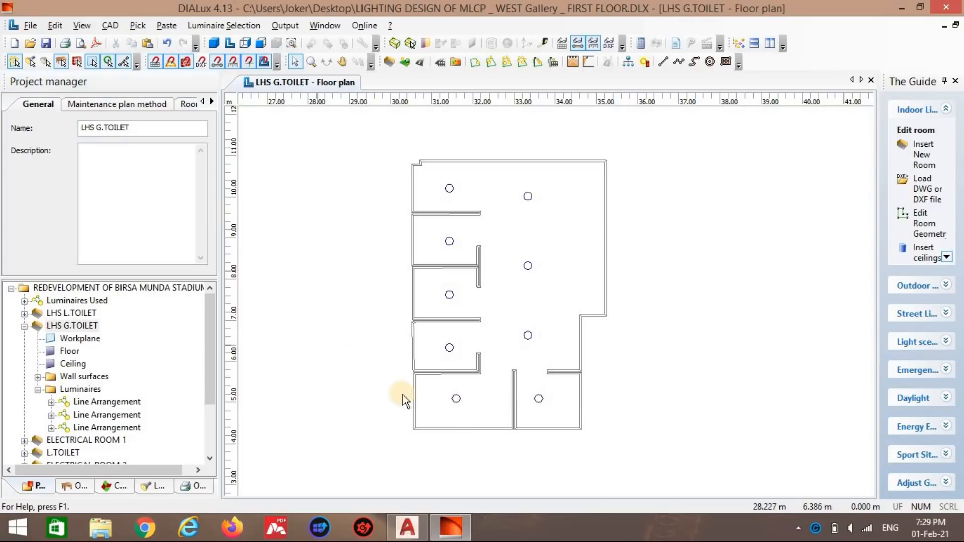
# Step: Stretch the lower luminaire line's end point slightly past the right-hand wall of the room
pyautogui.click(460, 406)
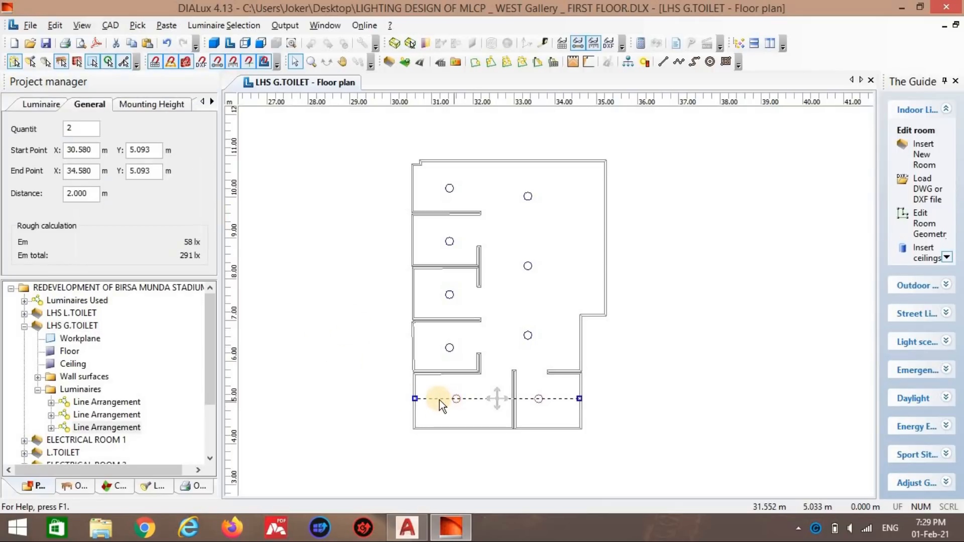
pyautogui.click(563, 399)
pyautogui.click(538, 401)
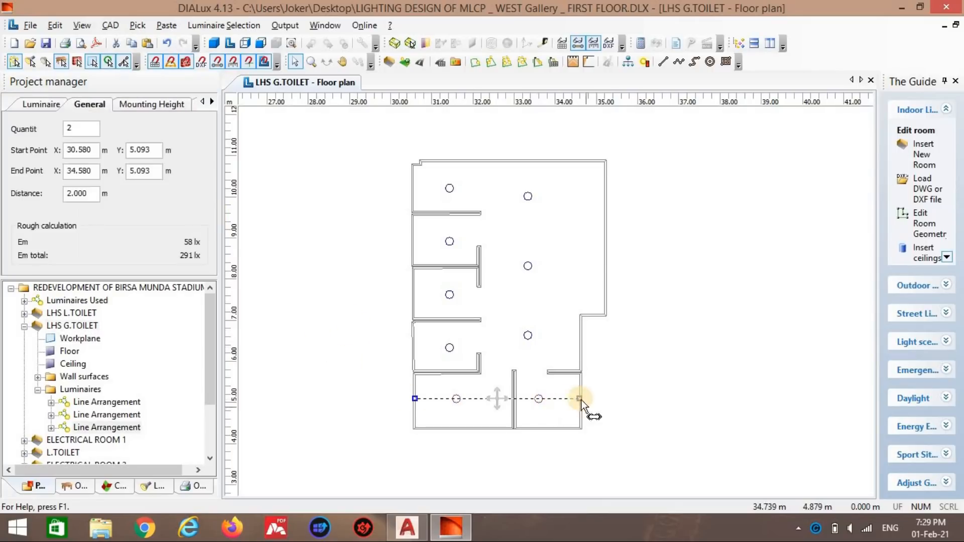
pyautogui.moveTo(579, 400); pyautogui.dragTo(590, 399)
pyautogui.click(628, 395)
pyautogui.scroll(-2, 603, 380)
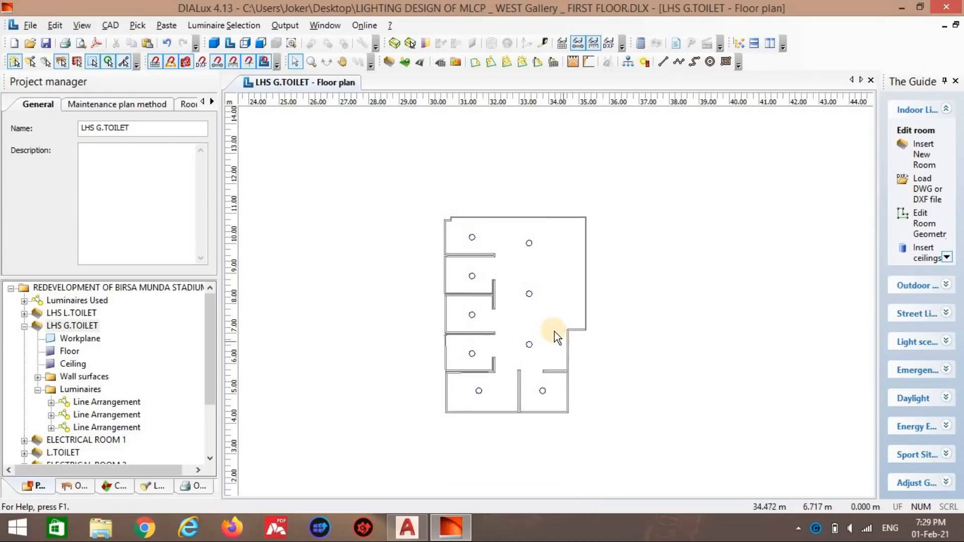
pyautogui.scroll(1, 574, 259)
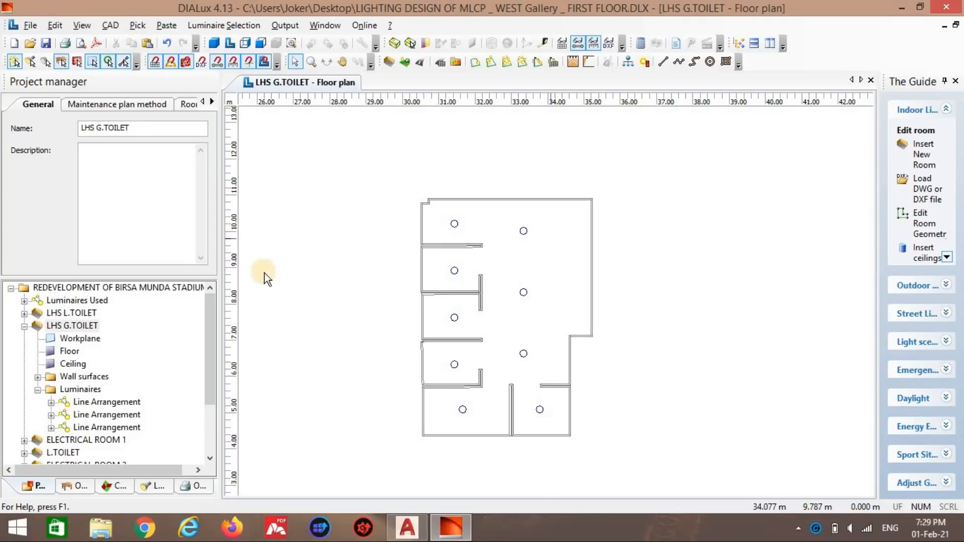
# Step: Calculate the lighting for LHS G.TOILET only, using the standard calculation option
pyautogui.click(24, 327)
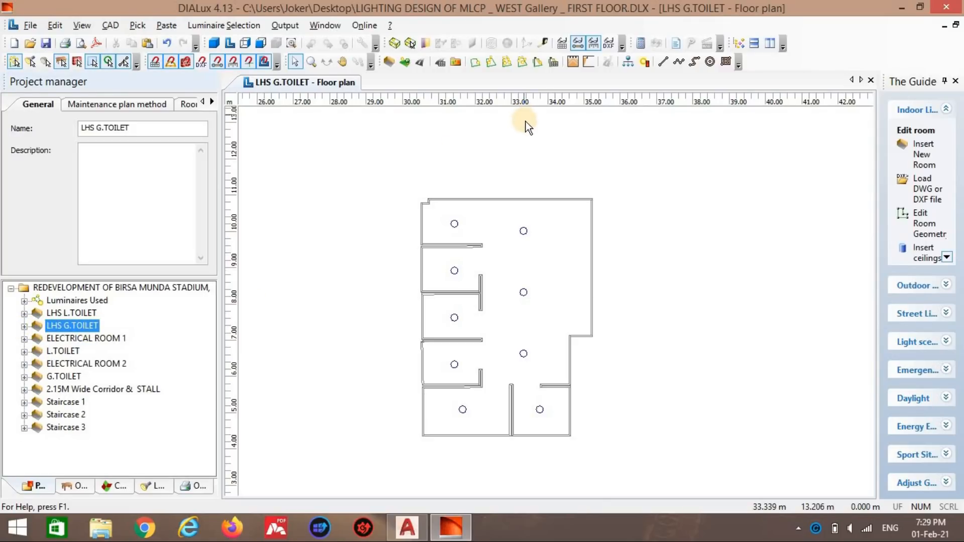
pyautogui.click(641, 43)
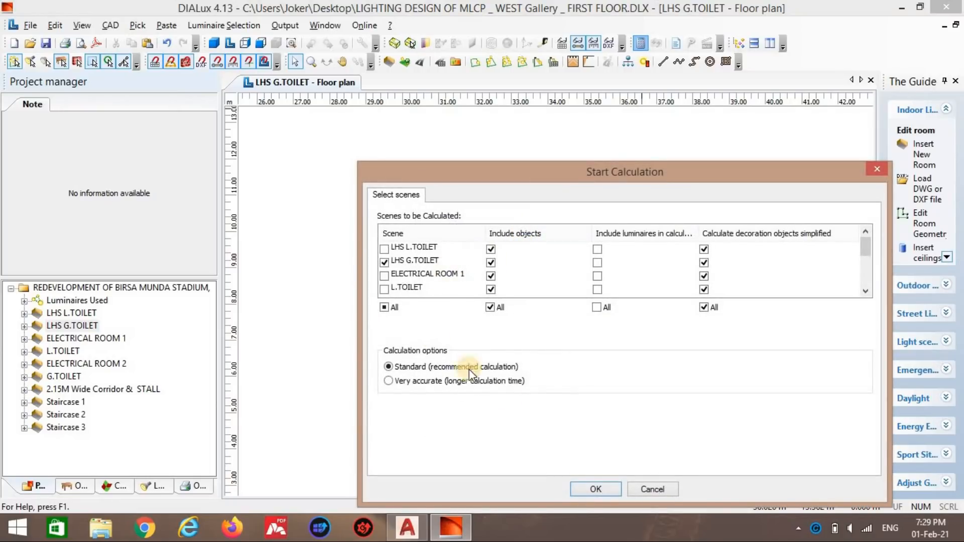
pyautogui.click(607, 490)
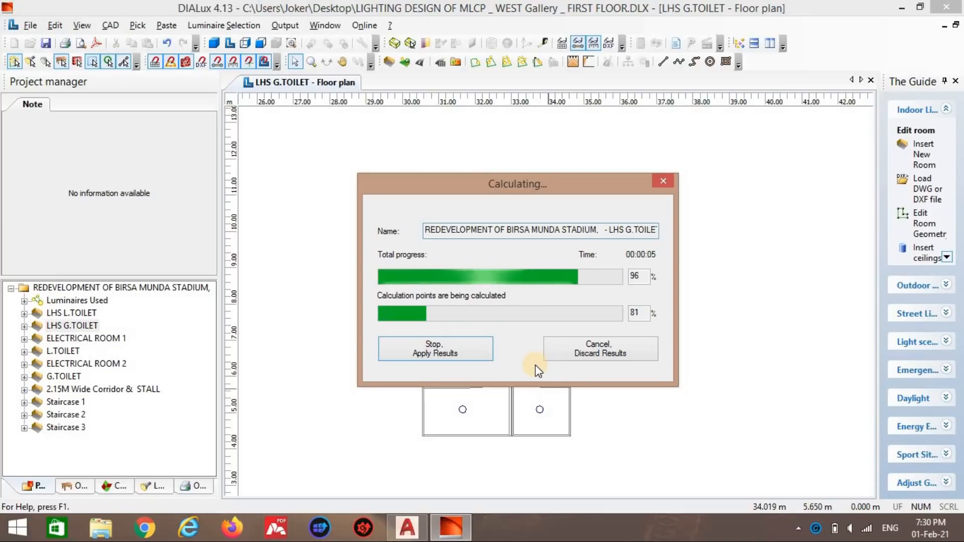
# Step: Open the print preview of the single sheet output for LHS G.TOILET
pyautogui.click(327, 61)
pyautogui.moveTo(469, 257); pyautogui.dragTo(682, 56)
pyautogui.click(675, 44)
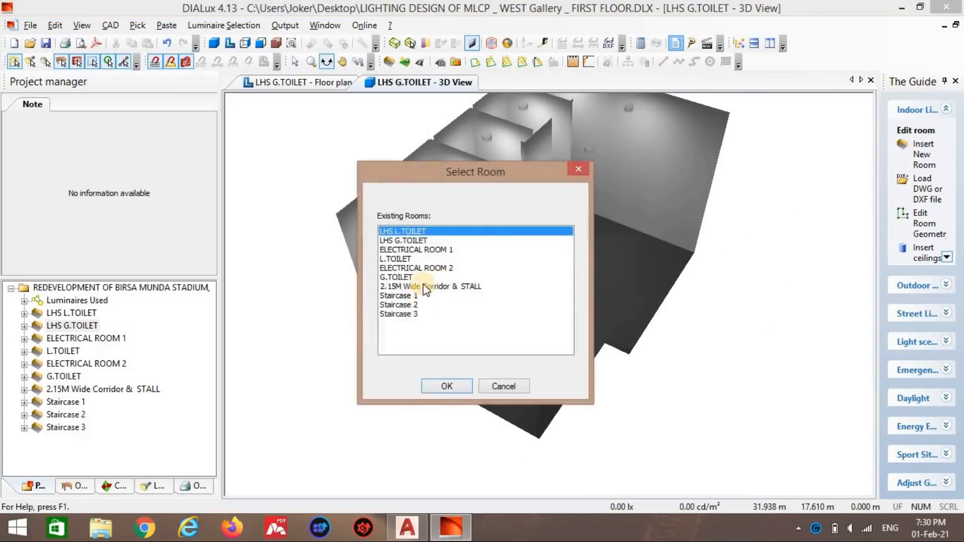
pyautogui.click(425, 241)
pyautogui.click(454, 381)
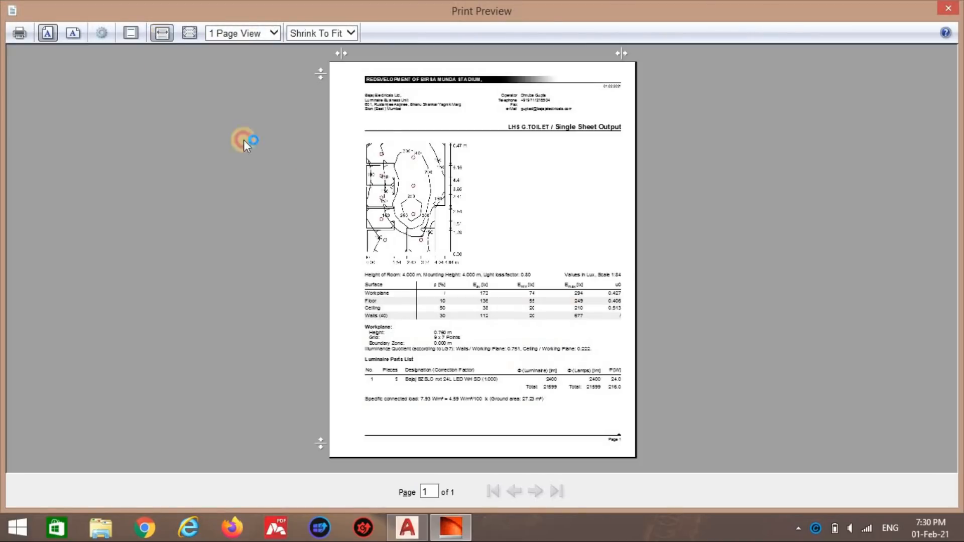
# Step: Examine the isolines, illuminance table and luminaire parts list in the LHS G.TOILET report, and close the preview
pyautogui.click(243, 139)
pyautogui.scroll(-8, 333, 161)
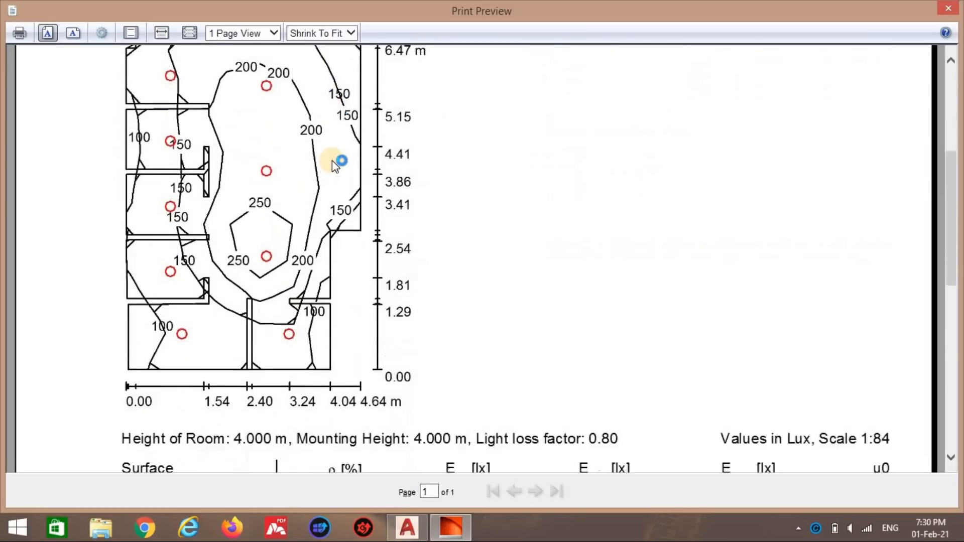
pyautogui.scroll(-3, 339, 138)
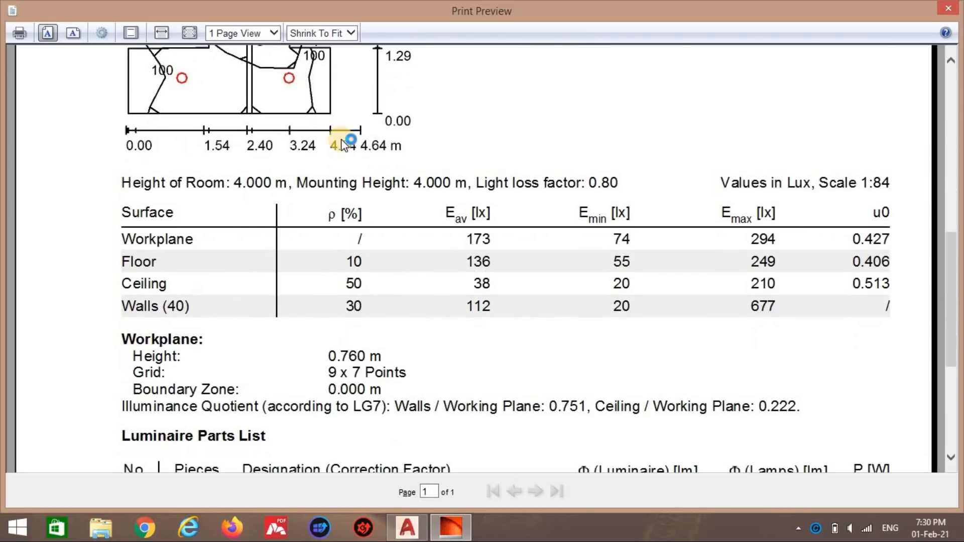
pyautogui.scroll(-3, 345, 139)
pyautogui.scroll(-2, 355, 143)
pyautogui.scroll(5, 364, 139)
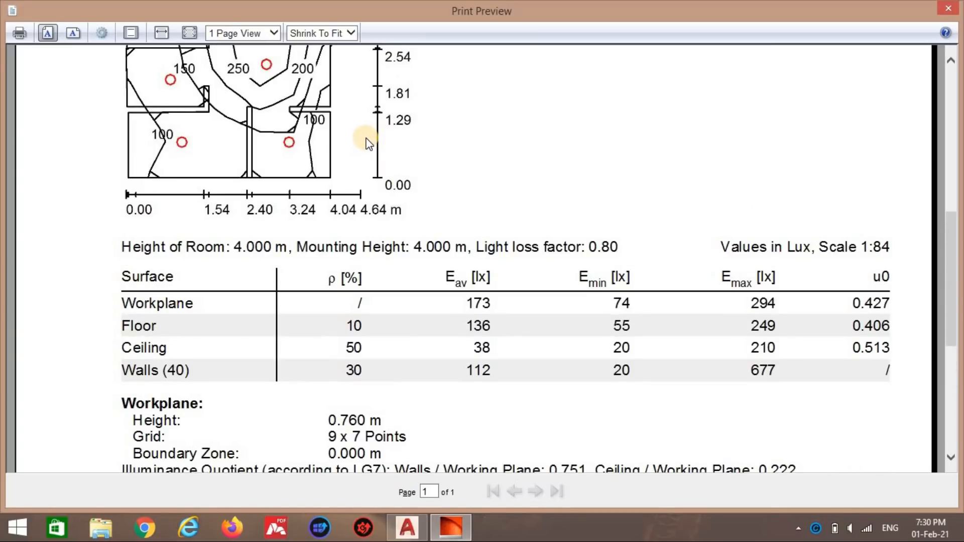
pyautogui.scroll(-1, 374, 155)
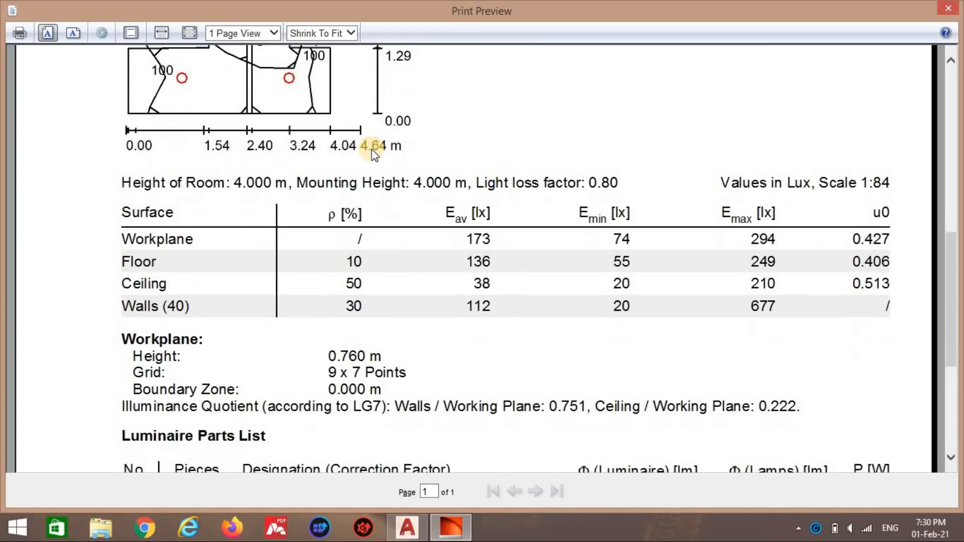
pyautogui.scroll(5, 378, 152)
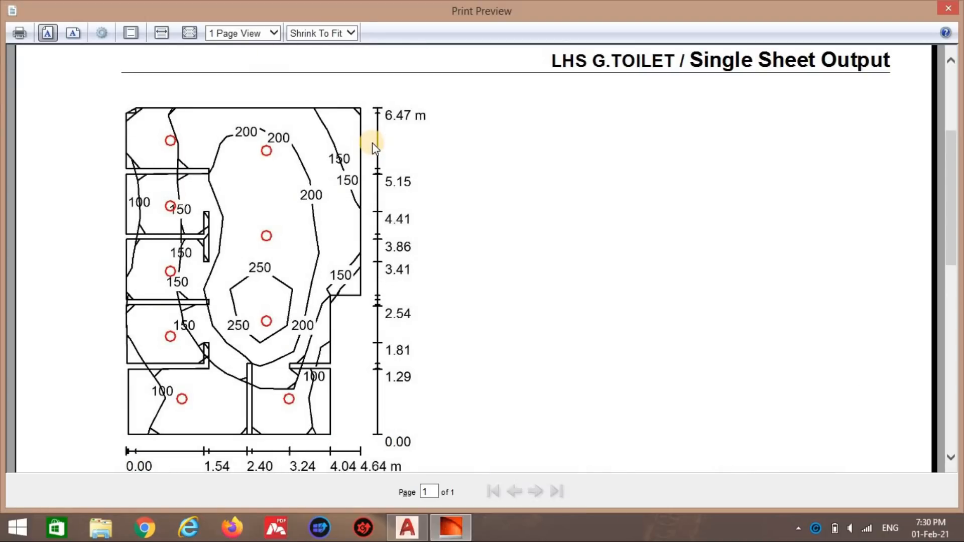
pyautogui.scroll(-4, 387, 158)
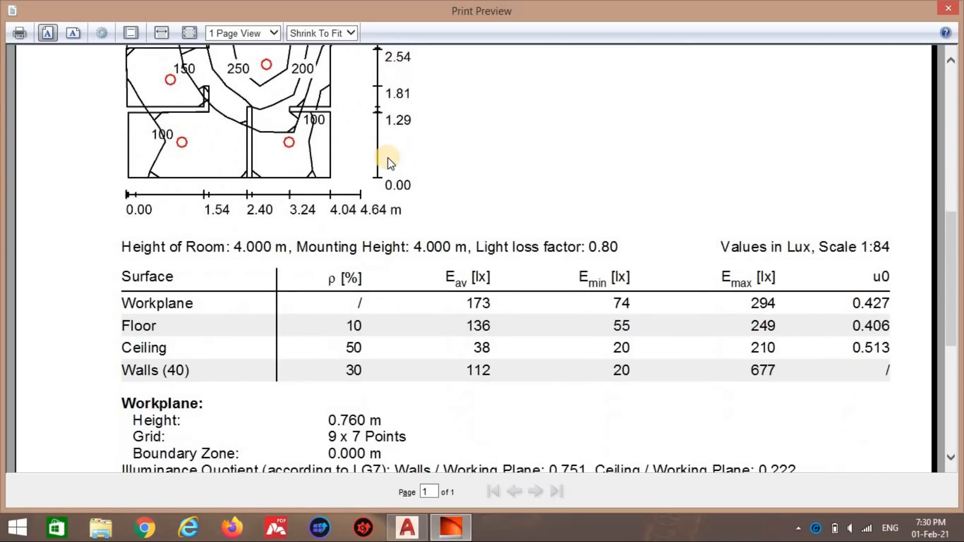
pyautogui.scroll(-4, 388, 157)
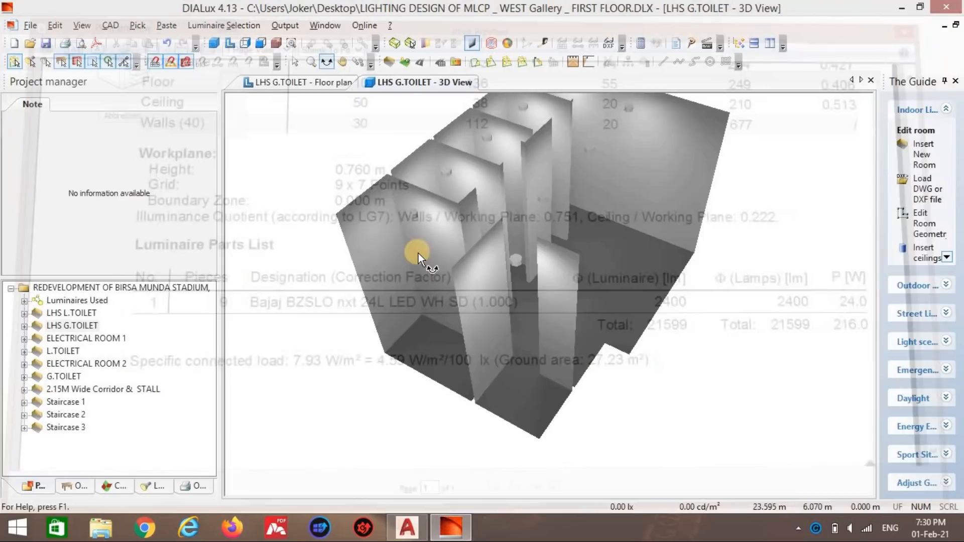
pyautogui.click(949, 8)
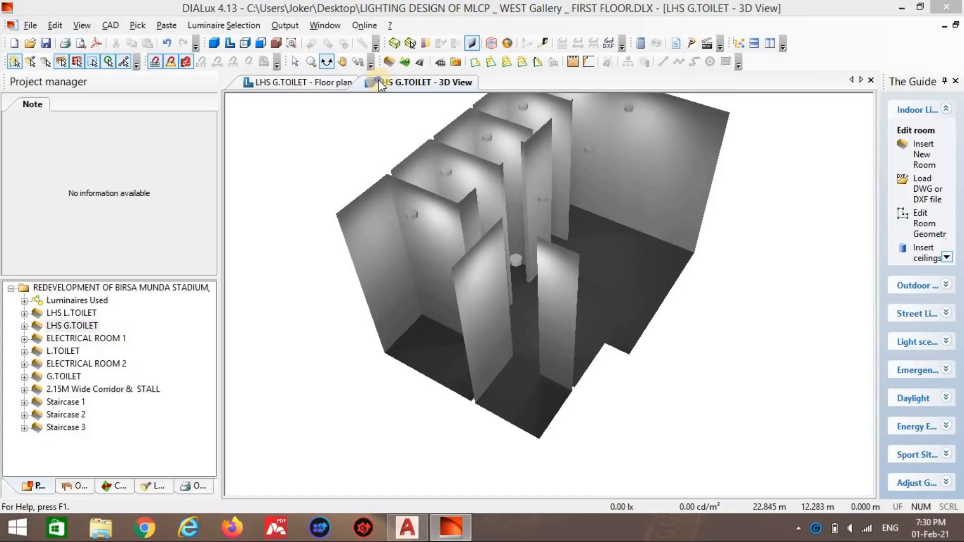
# Step: Close the LHS G.TOILET views and open the floor plan of ELECTRICAL ROOM 1
pyautogui.rightClick(322, 83)
pyautogui.click(346, 160)
pyautogui.click(70, 338)
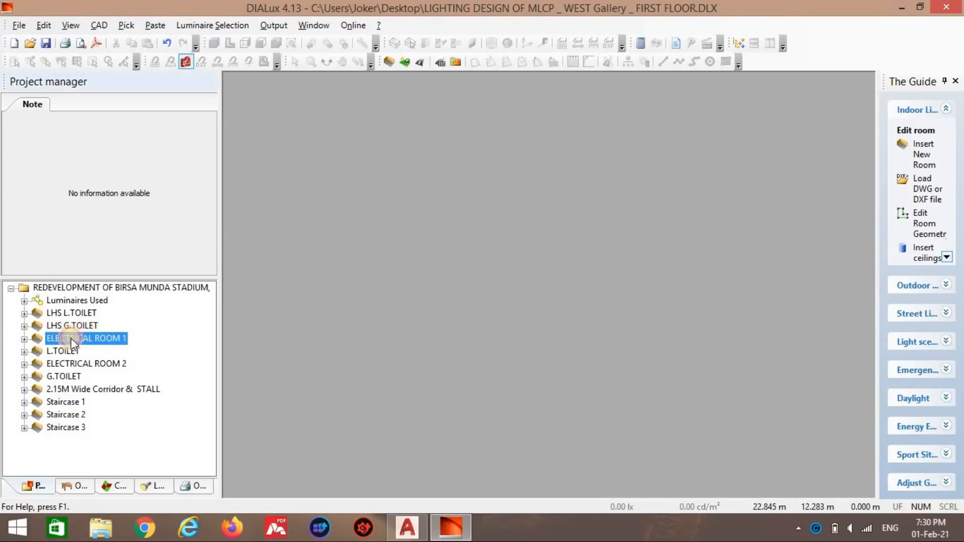
pyautogui.click(229, 44)
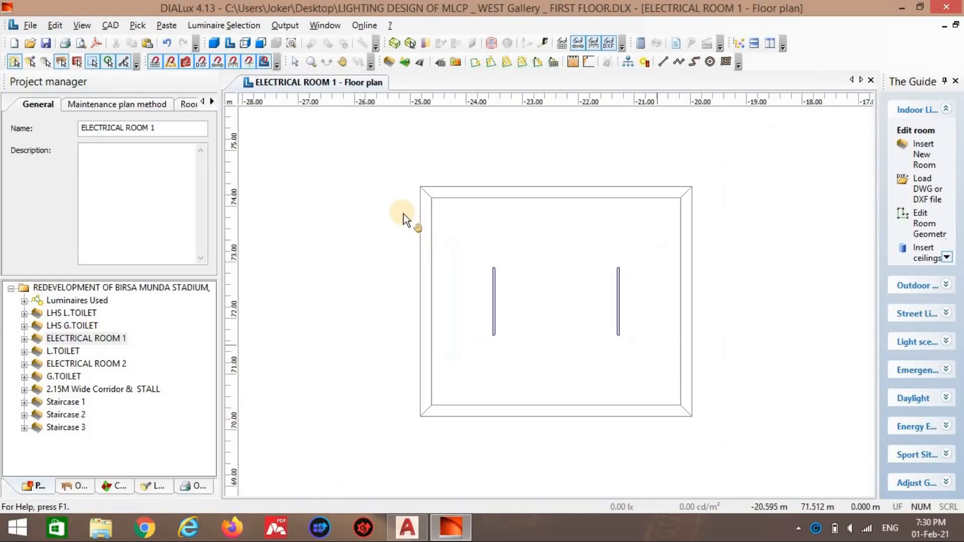
# Step: Switch to AutoCAD and examine the luminaire layout of the electrical room on the first floor plan
pyautogui.hotkey('alt', 'Tab')
pyautogui.scroll(-5, 514, 303)
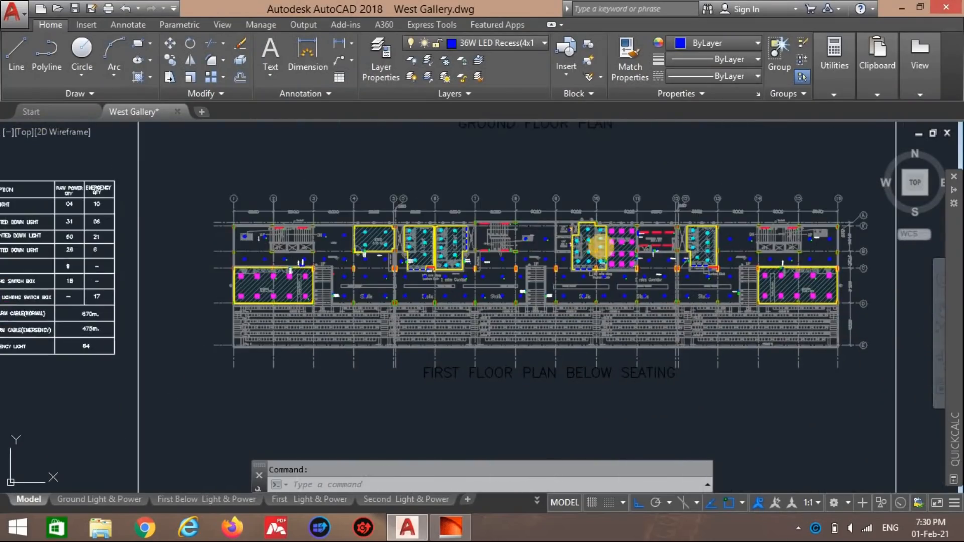
pyautogui.scroll(5, 600, 246)
pyautogui.scroll(-3, 477, 241)
pyautogui.moveTo(612, 241)
pyautogui.mouseDown(button='middle')
pyautogui.moveTo(634, 190)
pyautogui.moveTo(602, 216)
pyautogui.mouseUp(button='middle')
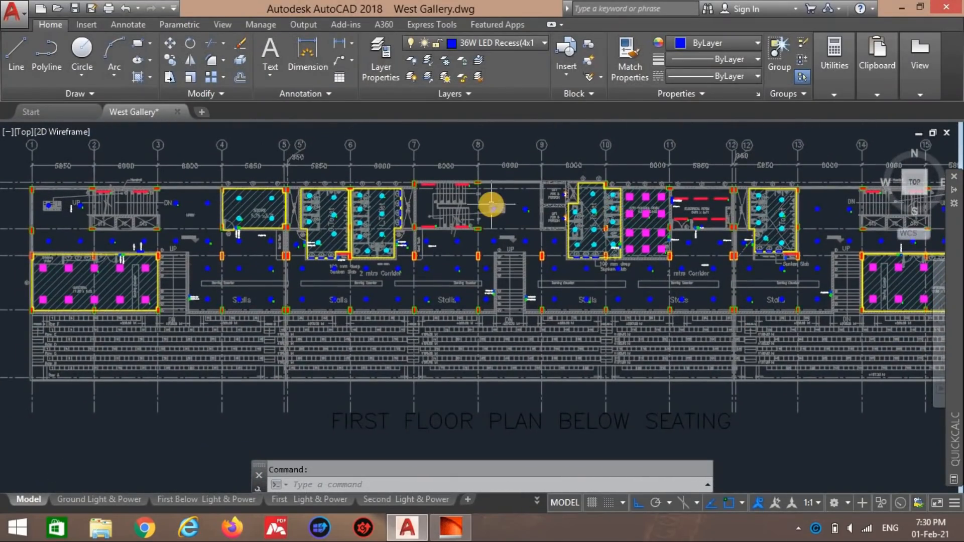
pyautogui.scroll(1, 492, 203)
pyautogui.scroll(-1, 517, 210)
pyautogui.moveTo(685, 226); pyautogui.dragTo(648, 226)
pyautogui.moveTo(647, 226); pyautogui.dragTo(632, 226, button='middle')
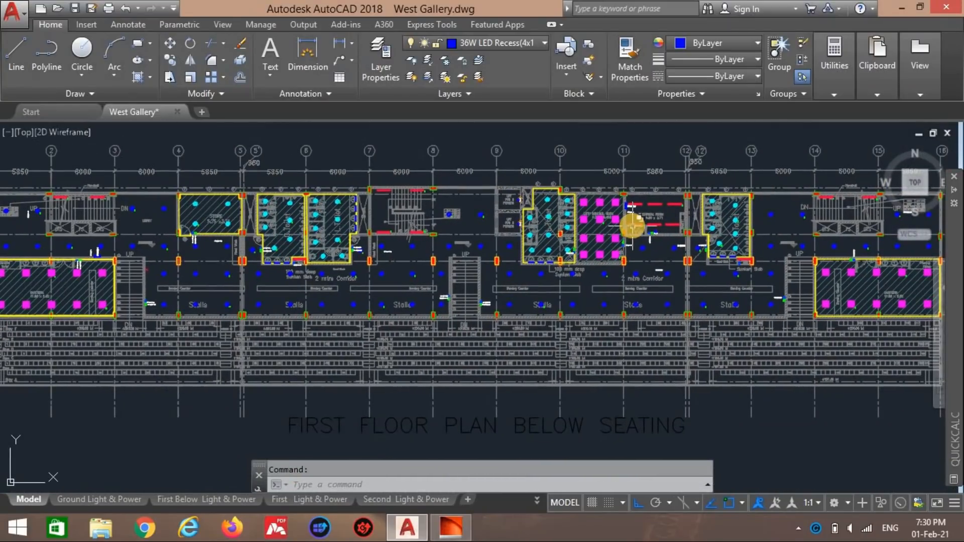
pyautogui.scroll(1, 681, 246)
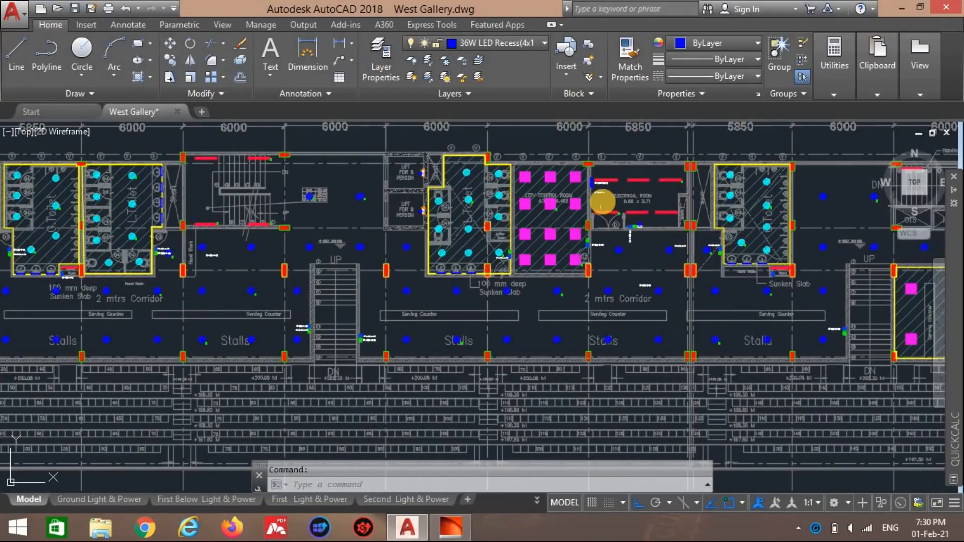
pyautogui.scroll(1, 605, 198)
pyautogui.scroll(1, 583, 193)
pyautogui.moveTo(603, 194); pyautogui.dragTo(390, 221, button='middle')
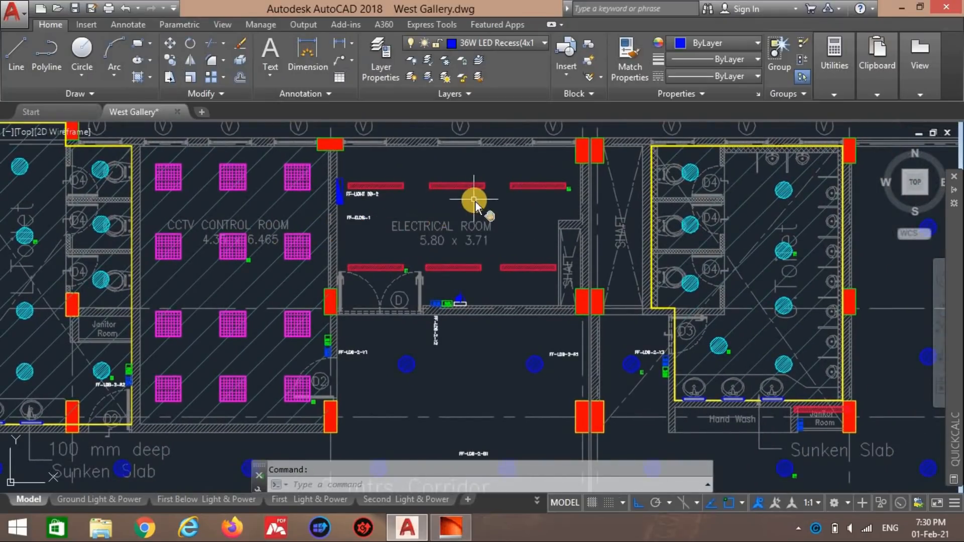
# Step: Return to DIALux and check where ELECTRICAL ROOM 1 lies relative to the DWG floor plan
pyautogui.hotkey('alt', 'Tab')
pyautogui.scroll(-3, 505, 259)
pyautogui.moveTo(520, 257); pyautogui.dragTo(455, 251, button='middle')
pyautogui.scroll(-1, 457, 270)
pyautogui.scroll(-3, 456, 270)
pyautogui.moveTo(512, 300); pyautogui.dragTo(455, 213, button='middle')
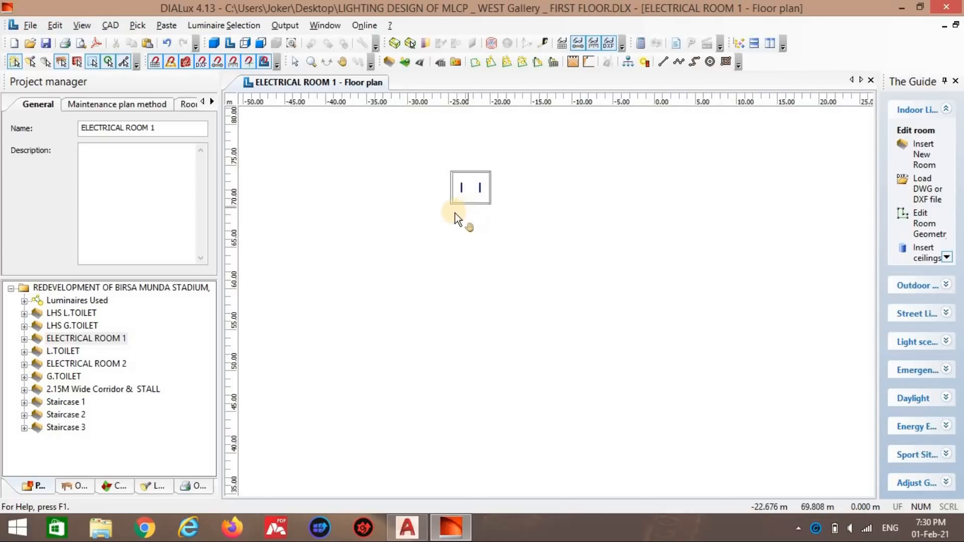
pyautogui.scroll(-3, 456, 239)
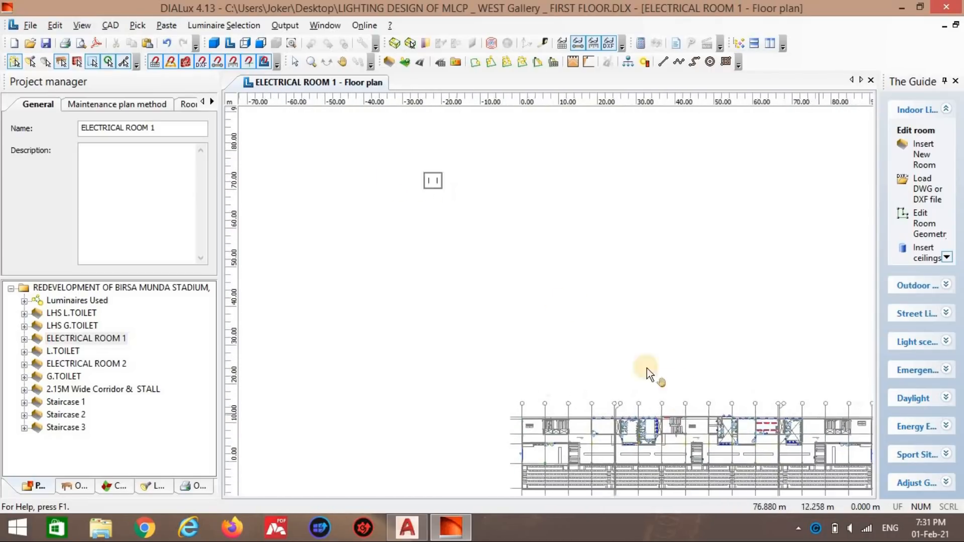
# Step: Switch to AutoCAD and examine the floor-to-floor heights in the building section through the gents toilet and electrical room
pyautogui.hotkey('alt', 'Tab')
pyautogui.scroll(-5, 561, 262)
pyautogui.scroll(5, 561, 259)
pyautogui.scroll(-10, 553, 254)
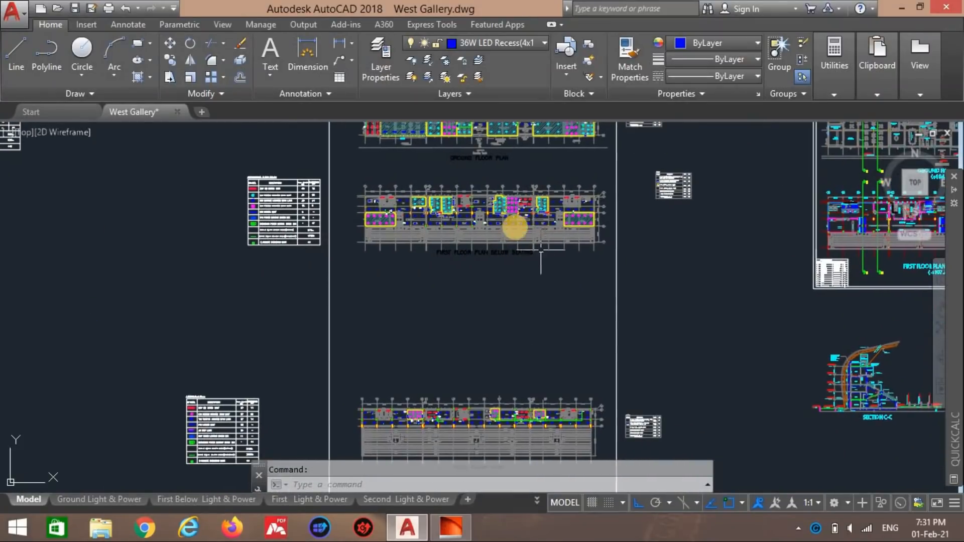
pyautogui.scroll(-4, 696, 317)
pyautogui.moveTo(696, 316); pyautogui.dragTo(629, 300, button='middle')
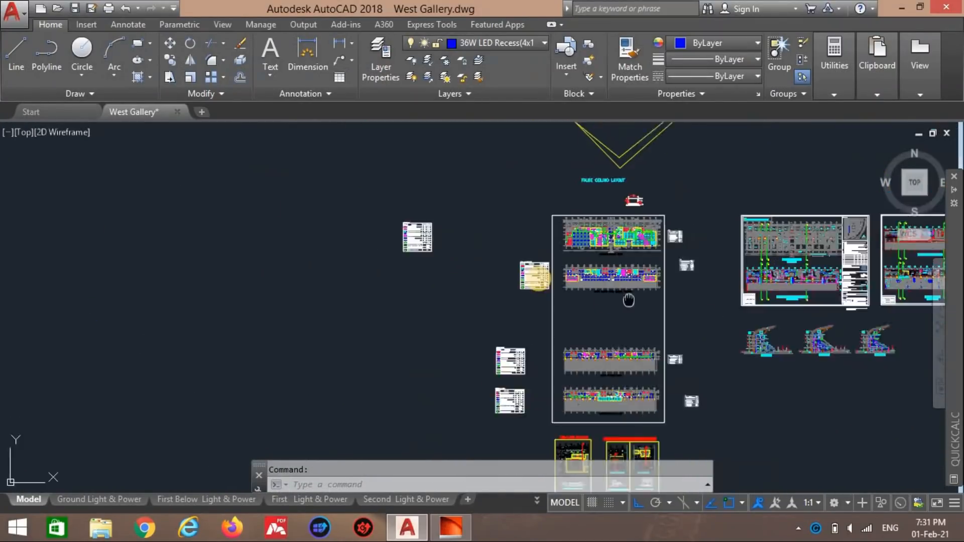
pyautogui.scroll(8, 631, 302)
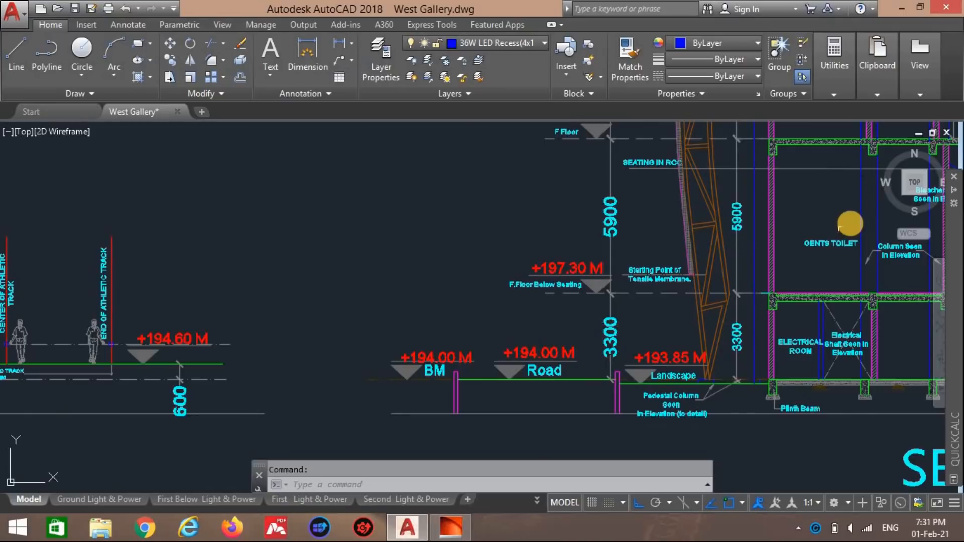
pyautogui.scroll(5, 851, 236)
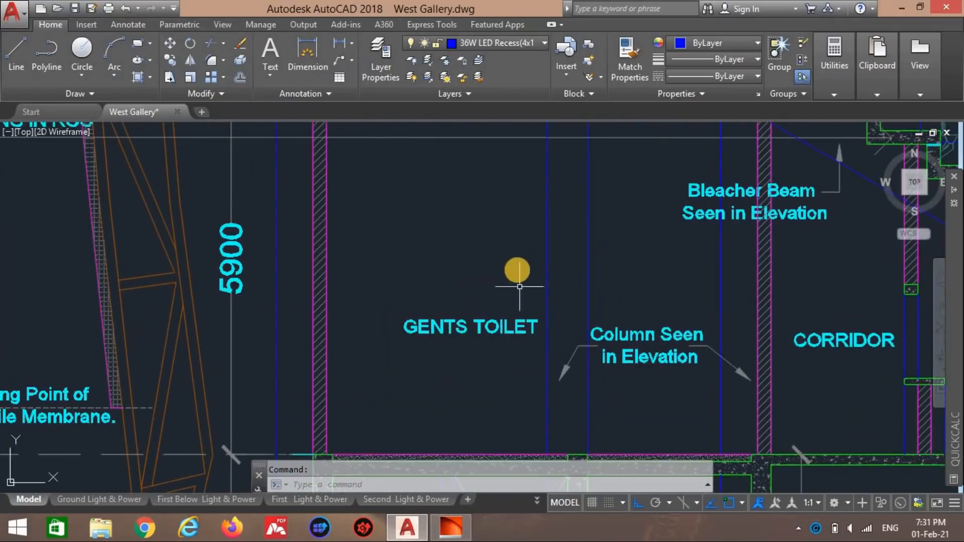
pyautogui.scroll(-2, 520, 286)
pyautogui.scroll(-5, 504, 236)
pyautogui.scroll(4, 502, 201)
pyautogui.scroll(-4, 527, 291)
pyautogui.scroll(4, 532, 297)
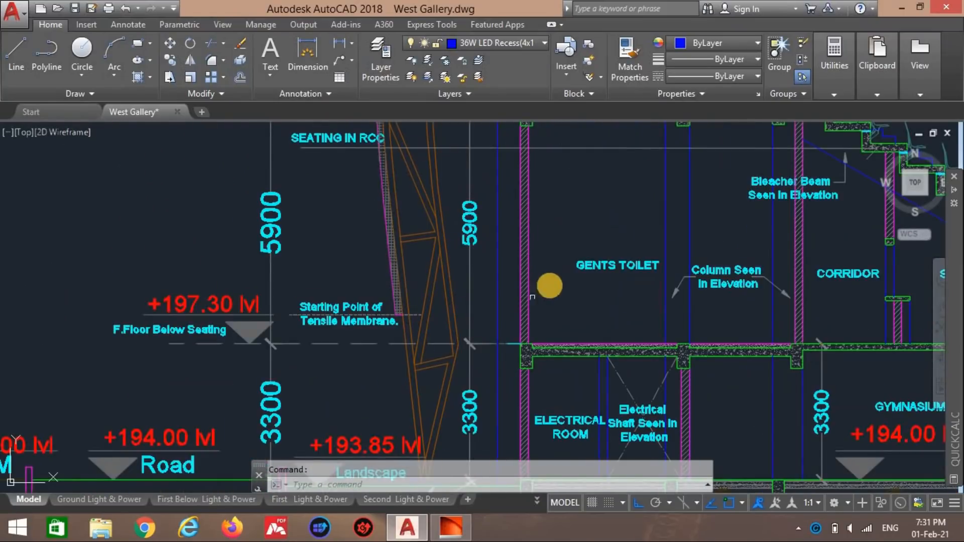
pyautogui.moveTo(551, 280); pyautogui.dragTo(529, 328, button='middle')
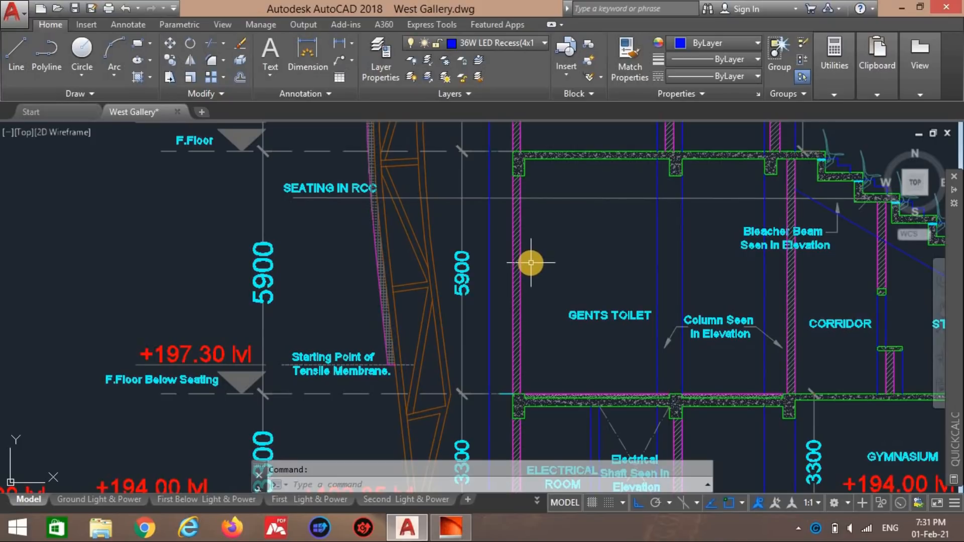
# Step: Examine the storey levels at the store and at the lobbies in Section C-C, and the store and toilets on the first floor plan
pyautogui.scroll(-5, 530, 262)
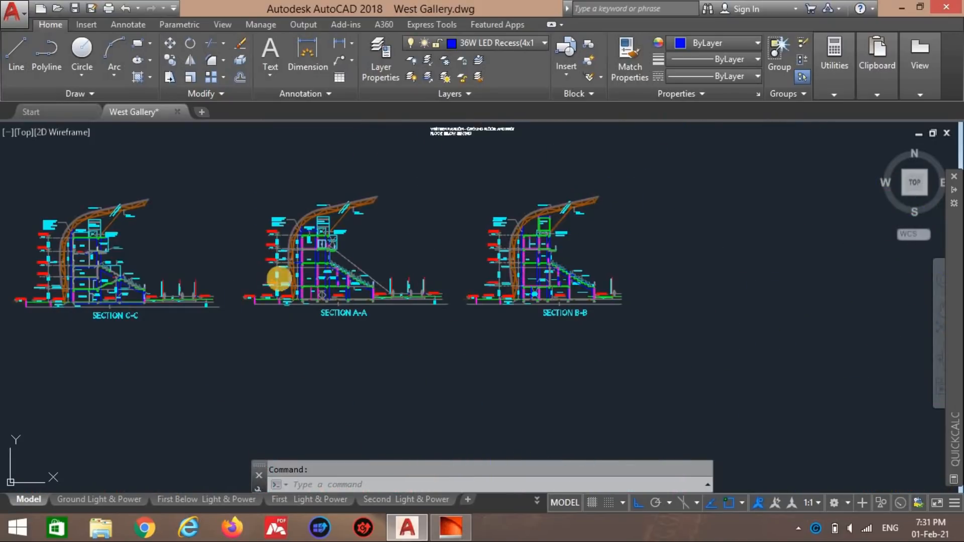
pyautogui.scroll(6, 389, 271)
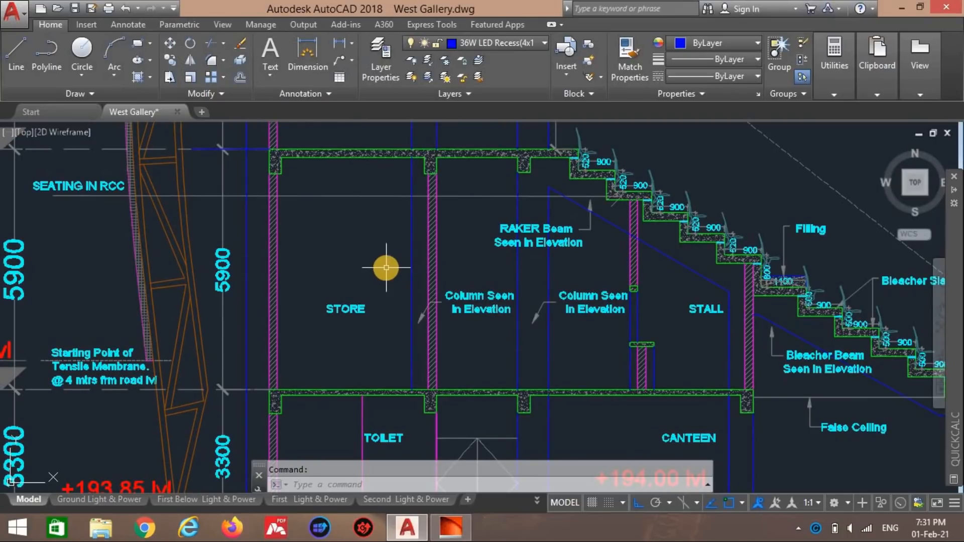
pyautogui.scroll(-4, 387, 267)
pyautogui.scroll(6, 351, 284)
pyautogui.scroll(-6, 358, 289)
pyautogui.moveTo(369, 288)
pyautogui.mouseDown(button='middle')
pyautogui.moveTo(549, 276)
pyautogui.moveTo(862, 279)
pyautogui.mouseUp(button='middle')
pyautogui.scroll(4, 542, 272)
pyautogui.scroll(-4, 548, 273)
pyautogui.scroll(6, 239, 287)
pyautogui.scroll(-2, 497, 257)
pyautogui.moveTo(497, 257); pyautogui.dragTo(576, 249, button='middle')
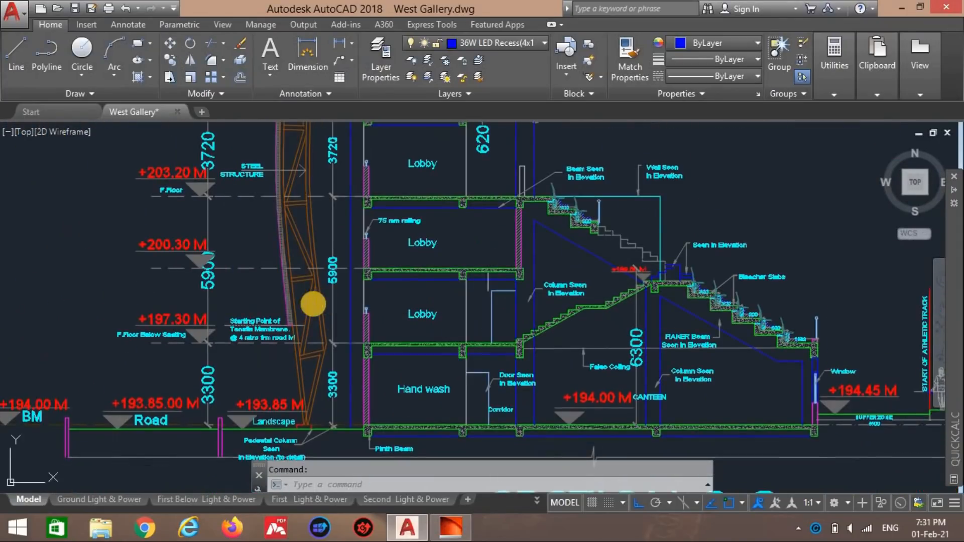
pyautogui.scroll(2, 427, 294)
pyautogui.scroll(-2, 452, 281)
pyautogui.scroll(3, 409, 294)
pyautogui.scroll(-3, 462, 283)
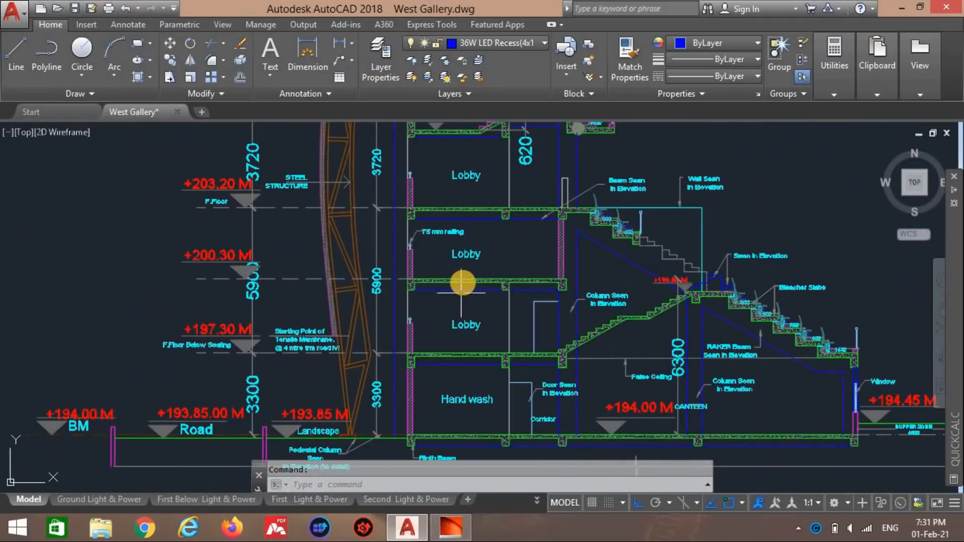
pyautogui.scroll(-8, 415, 301)
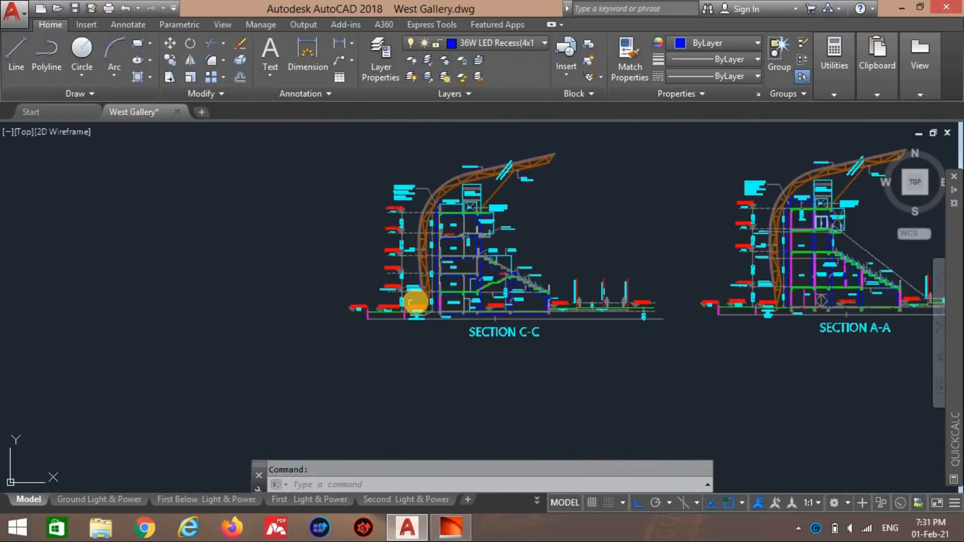
pyautogui.scroll(4, 516, 241)
pyautogui.scroll(9, 483, 261)
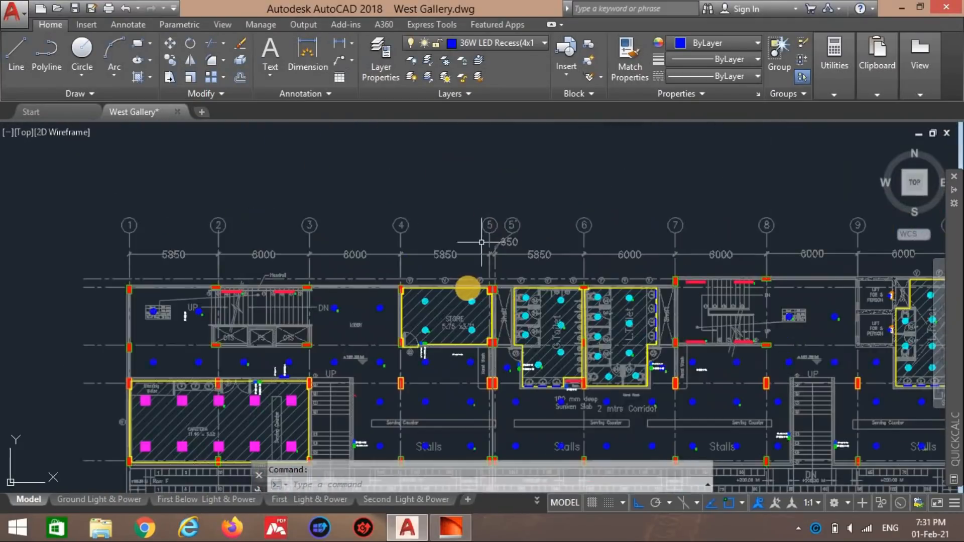
pyautogui.scroll(1, 527, 310)
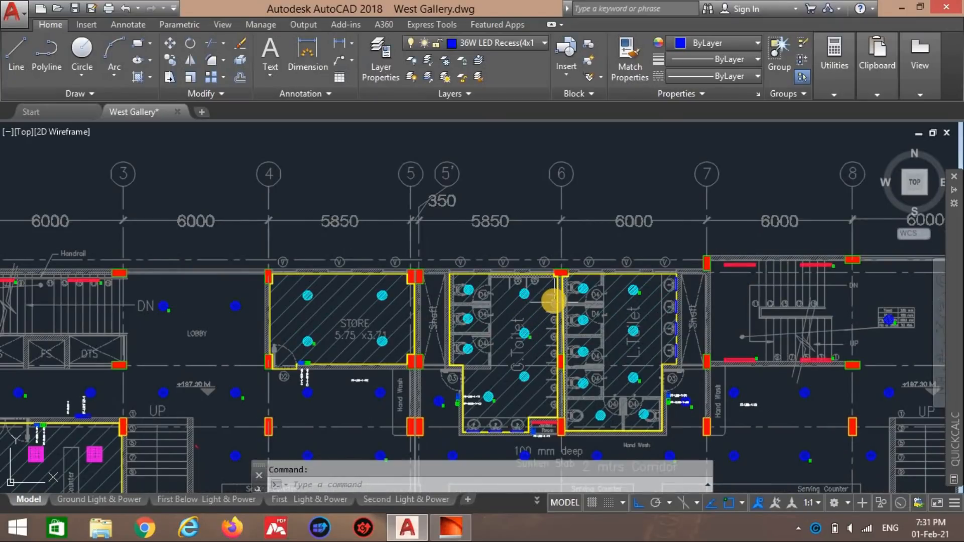
# Step: Return to DIALux and move the luminaire field arrangement onto the electrical room in the DWG plan, discarding the invalid calculation results
pyautogui.hotkey('alt', 'Tab')
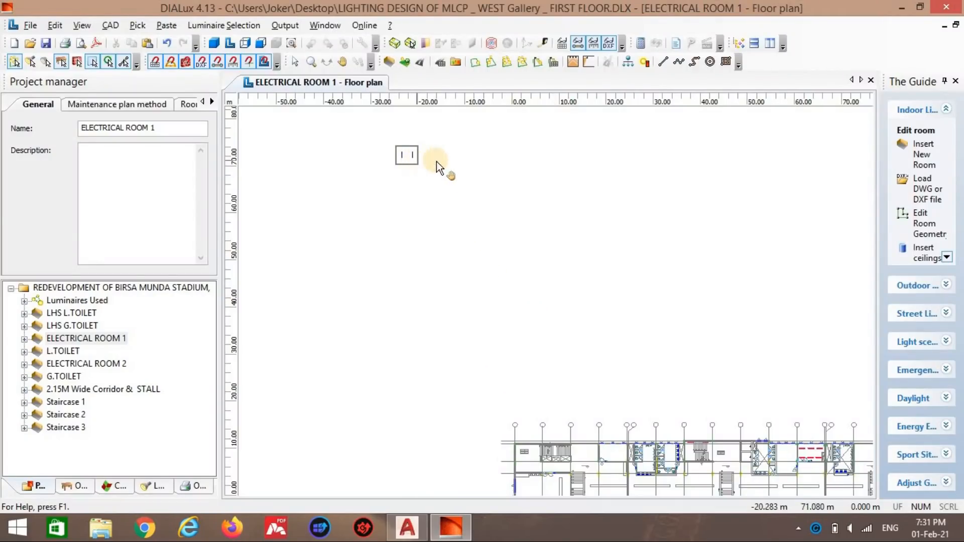
pyautogui.click(294, 61)
pyautogui.moveTo(382, 134); pyautogui.dragTo(546, 212)
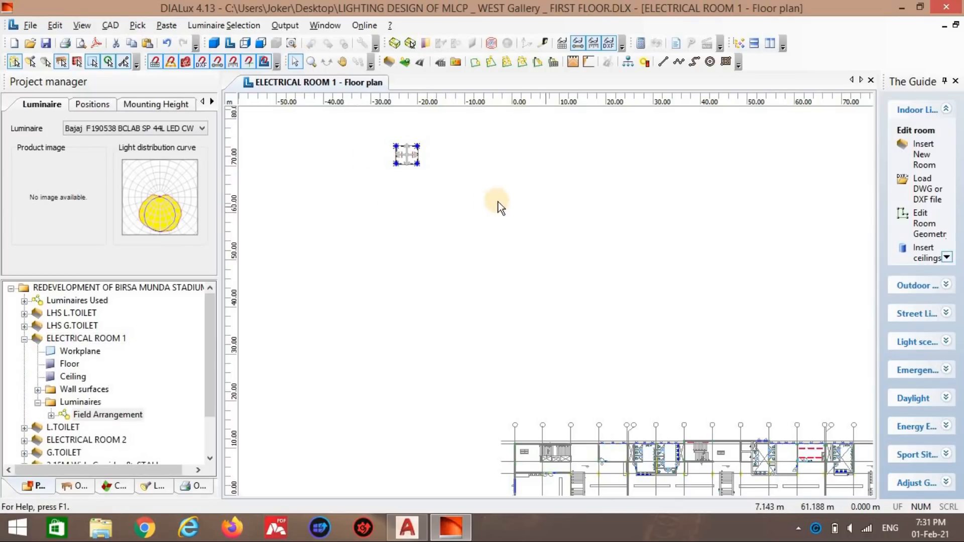
pyautogui.moveTo(406, 156); pyautogui.dragTo(807, 455)
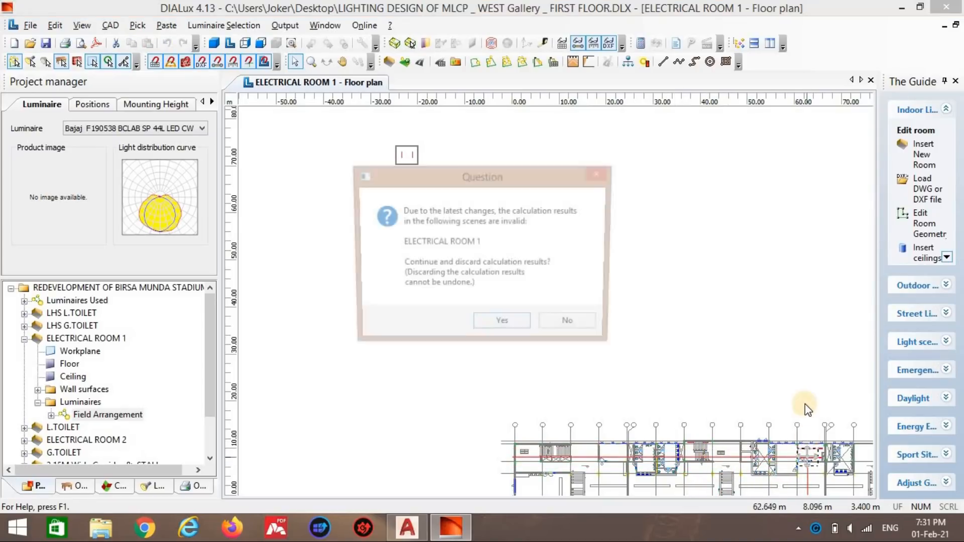
pyautogui.click(522, 329)
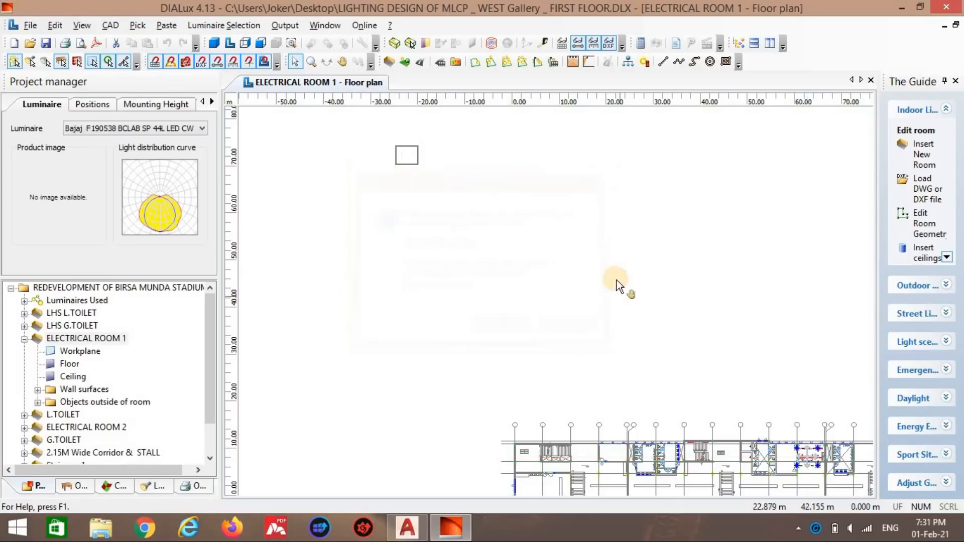
# Step: Edit the geometry of ELECTRICAL ROOM 1, moving its four corners onto the DWG electrical room to enclose about 6.10 by 3.52 m
pyautogui.click(923, 223)
pyautogui.moveTo(405, 178); pyautogui.dragTo(702, 396)
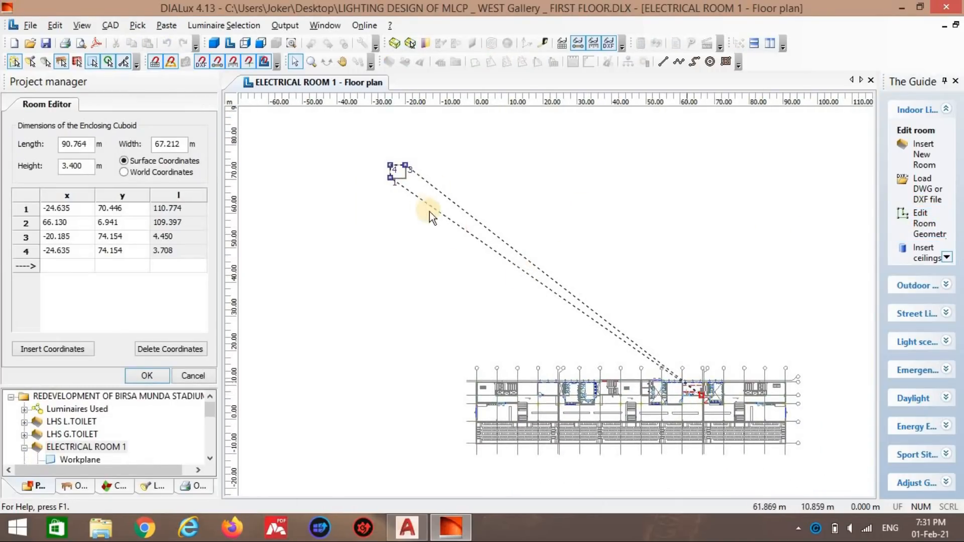
pyautogui.moveTo(405, 166); pyautogui.dragTo(704, 384)
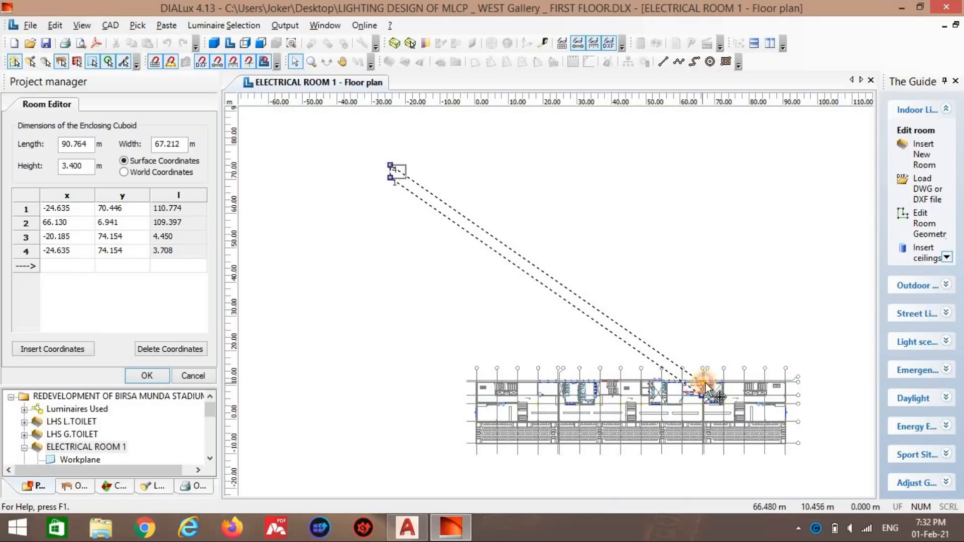
pyautogui.moveTo(395, 178)
pyautogui.mouseDown()
pyautogui.moveTo(702, 404)
pyautogui.moveTo(668, 380)
pyautogui.mouseUp()
pyautogui.moveTo(416, 190); pyautogui.dragTo(685, 384)
pyautogui.scroll(1, 627, 263)
pyautogui.scroll(-1, 602, 216)
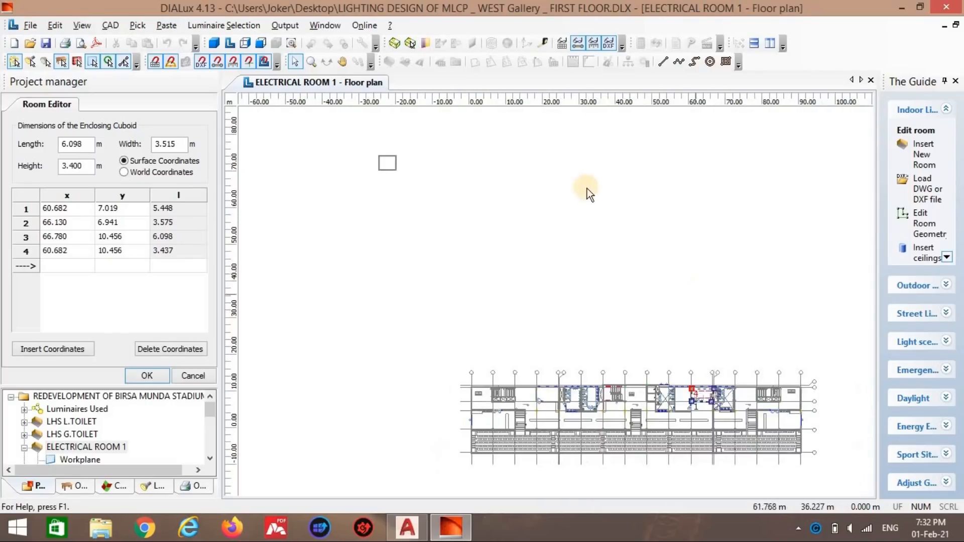
# Step: Align the room corners with the DWG wall faces, enclosing about 5.55 by 3.72 m, with an extra corner at x 66.130, y 10.856
pyautogui.scroll(5, 635, 240)
pyautogui.scroll(4, 556, 262)
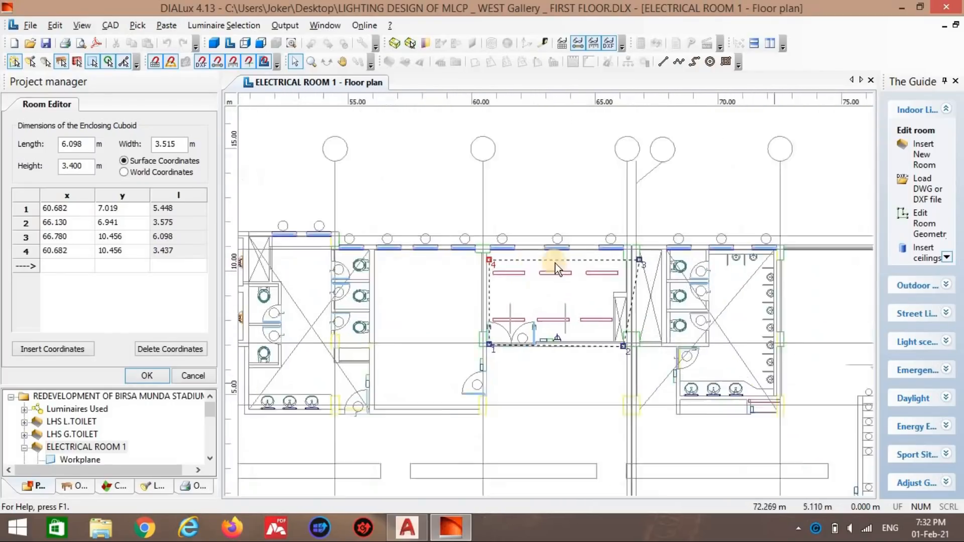
pyautogui.scroll(3, 377, 204)
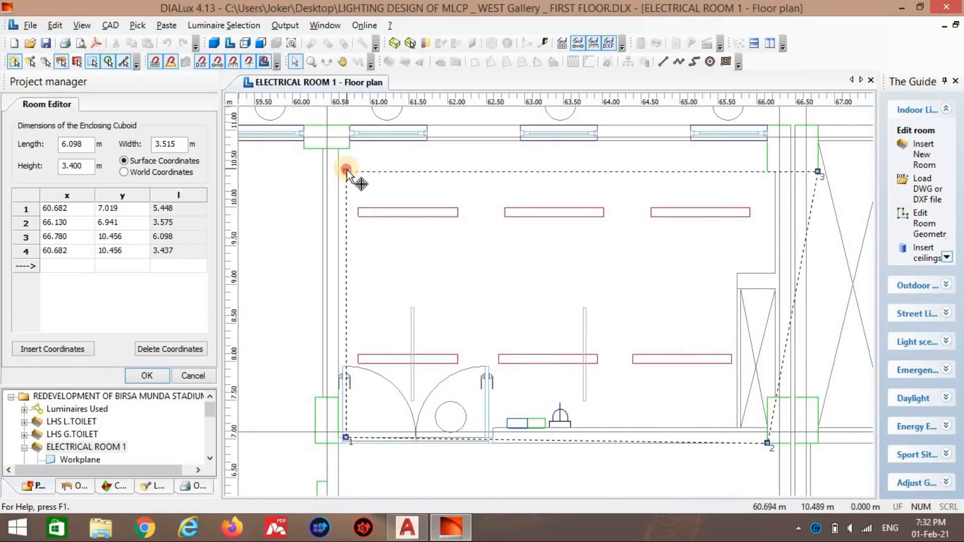
pyautogui.moveTo(338, 148); pyautogui.dragTo(340, 154)
pyautogui.moveTo(345, 437); pyautogui.dragTo(339, 429)
pyautogui.moveTo(768, 442); pyautogui.dragTo(767, 427)
pyautogui.moveTo(818, 172); pyautogui.dragTo(768, 141)
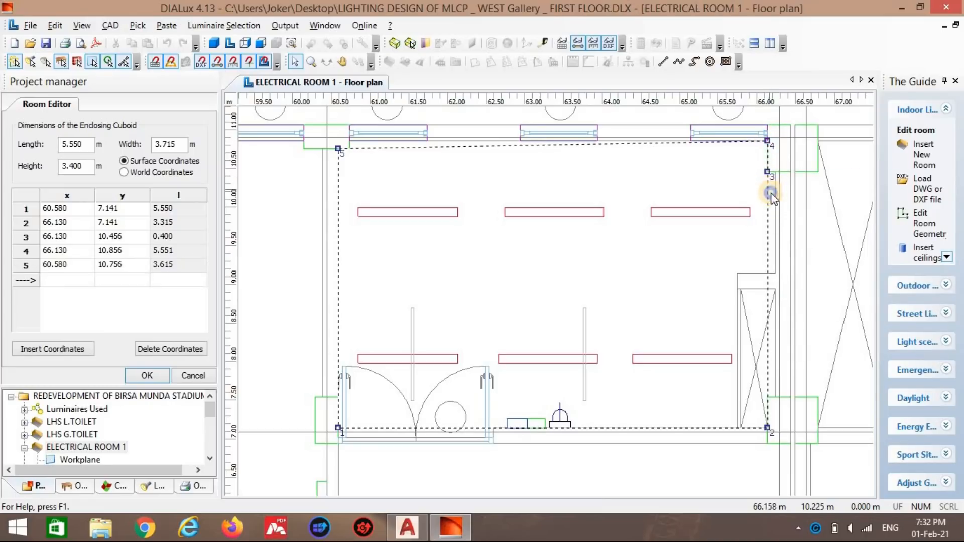
# Step: Add outline points at (66.230, 10.456), (66.130, 7.541) and (66.230, 7.541) so the shaft-side wall steps around both columns
pyautogui.click(770, 193)
pyautogui.moveTo(767, 191); pyautogui.dragTo(781, 174)
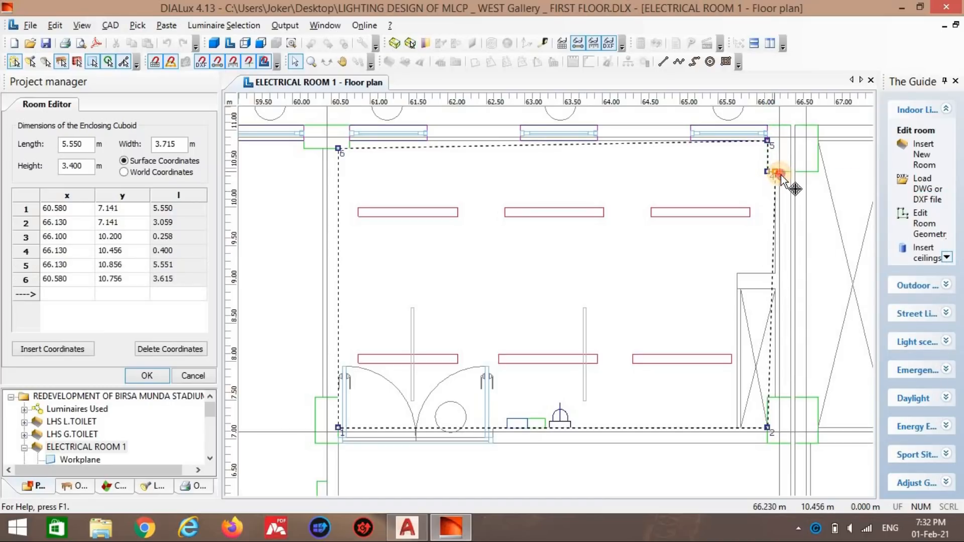
pyautogui.scroll(3, 780, 328)
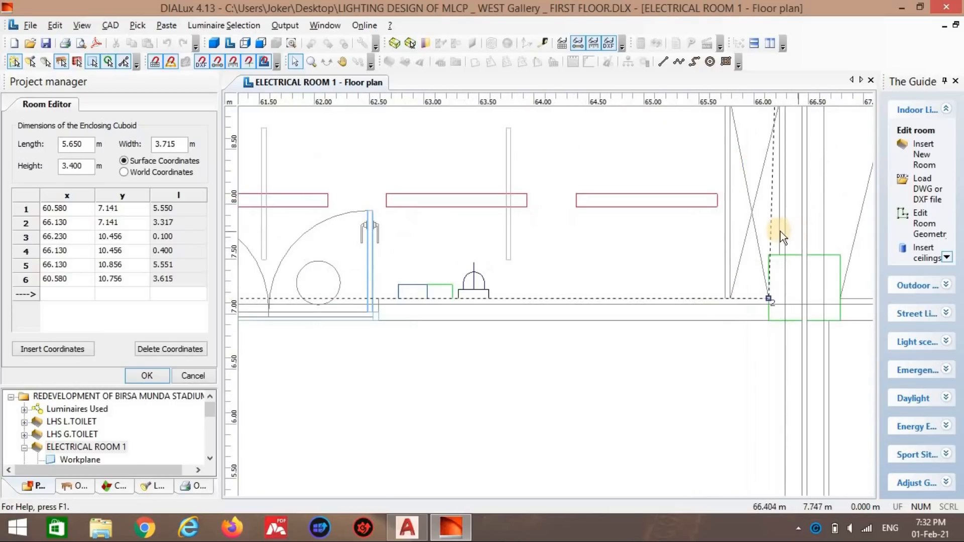
pyautogui.rightClick(772, 229)
pyautogui.click(782, 254)
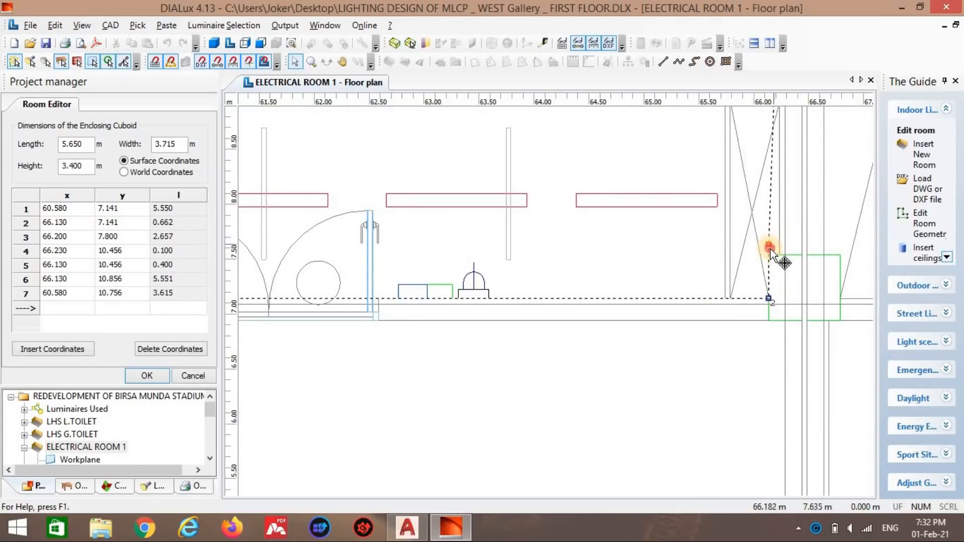
pyautogui.rightClick(773, 222)
pyautogui.click(779, 227)
pyautogui.moveTo(776, 225); pyautogui.dragTo(788, 254)
pyautogui.scroll(-3, 788, 253)
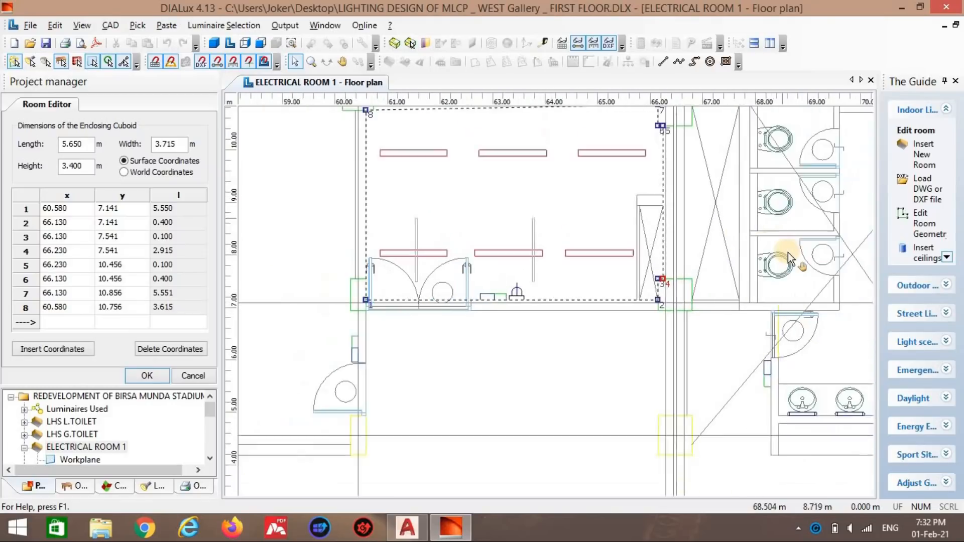
# Step: Add outline points at (60.730, 10.856) and (60.730, 10.756) around the remaining window-side column, and check the outline against the DWG
pyautogui.moveTo(788, 253); pyautogui.dragTo(790, 270, button='middle')
pyautogui.moveTo(620, 226); pyautogui.dragTo(733, 226, button='middle')
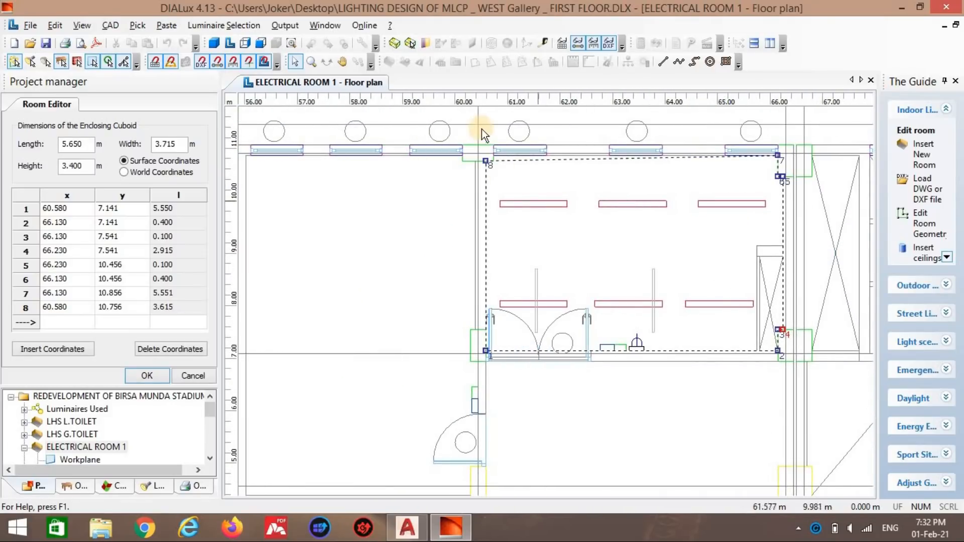
pyautogui.scroll(5, 510, 207)
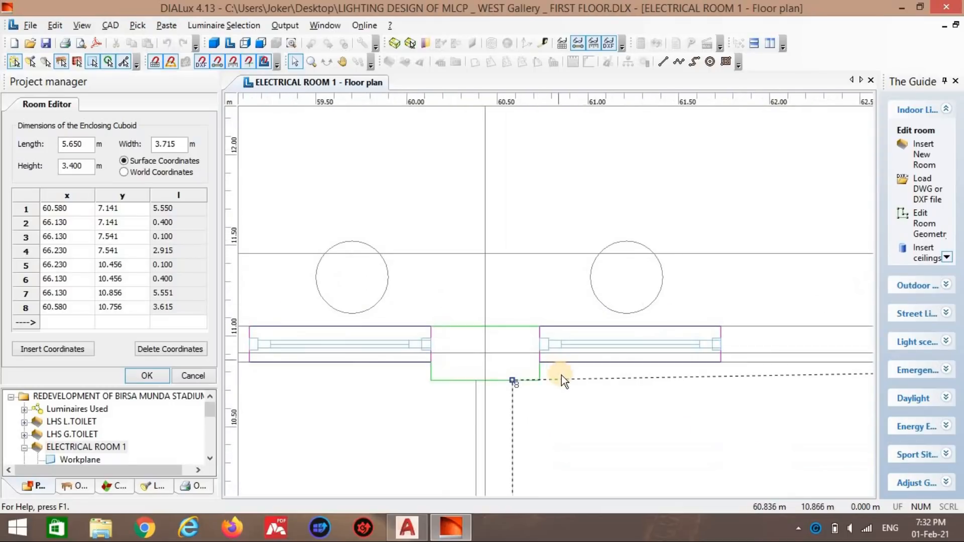
pyautogui.rightClick(565, 380)
pyautogui.click(598, 186)
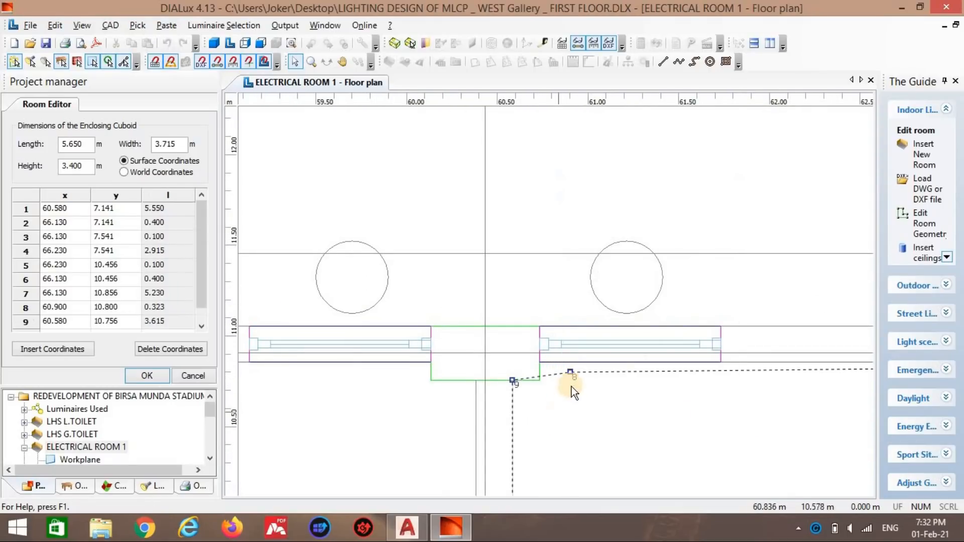
pyautogui.rightClick(575, 371)
pyautogui.click(622, 181)
pyautogui.moveTo(571, 372)
pyautogui.mouseDown()
pyautogui.moveTo(548, 369)
pyautogui.moveTo(558, 370)
pyautogui.mouseUp()
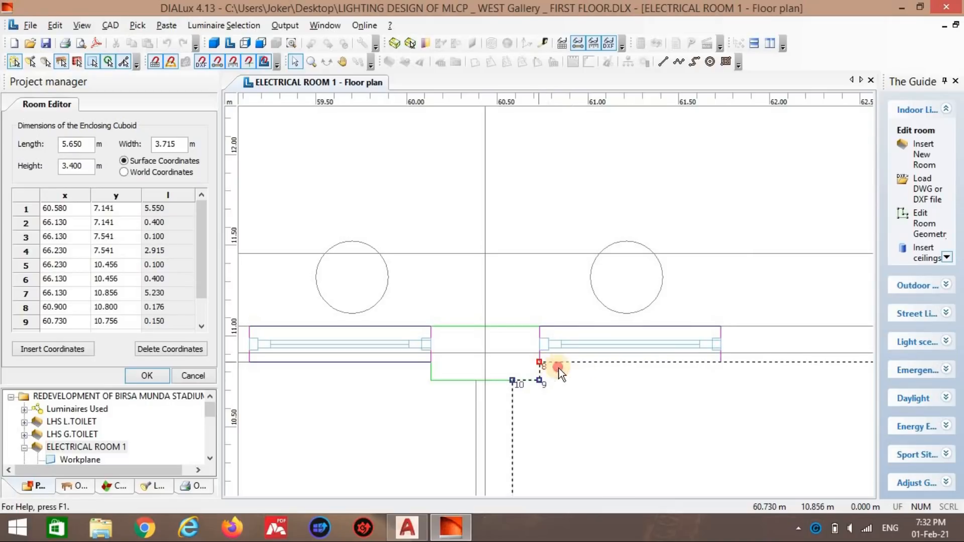
pyautogui.scroll(-5, 698, 418)
pyautogui.moveTo(697, 418); pyautogui.dragTo(599, 253, button='middle')
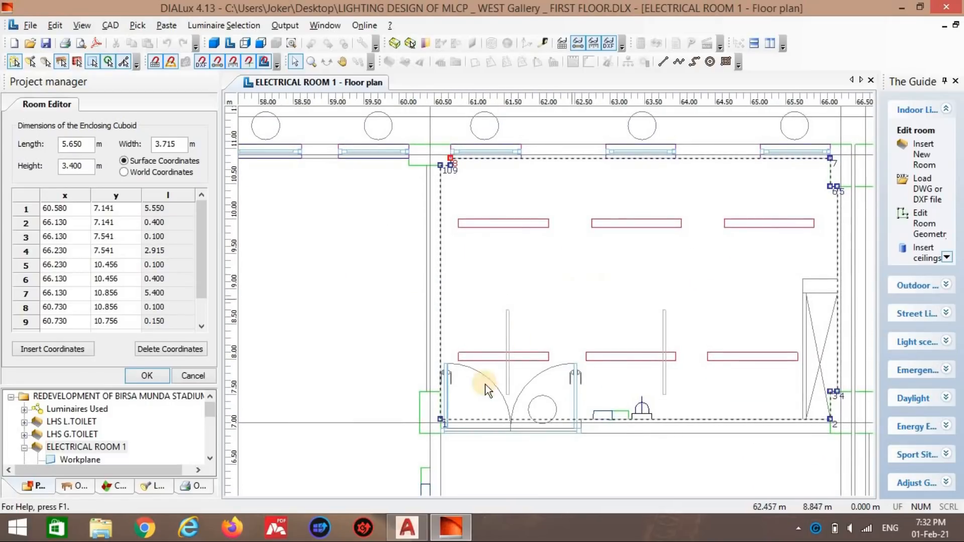
pyautogui.scroll(4, 484, 392)
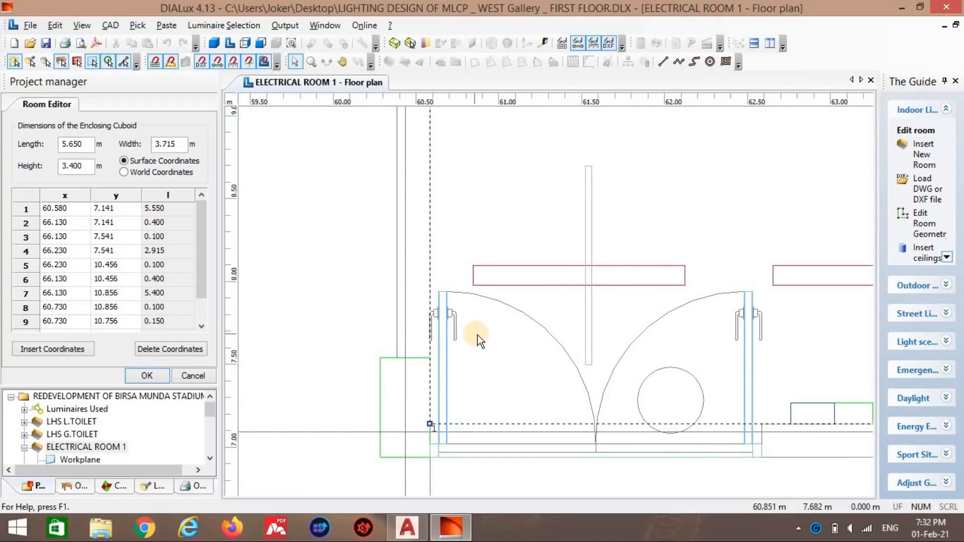
pyautogui.scroll(-5, 478, 335)
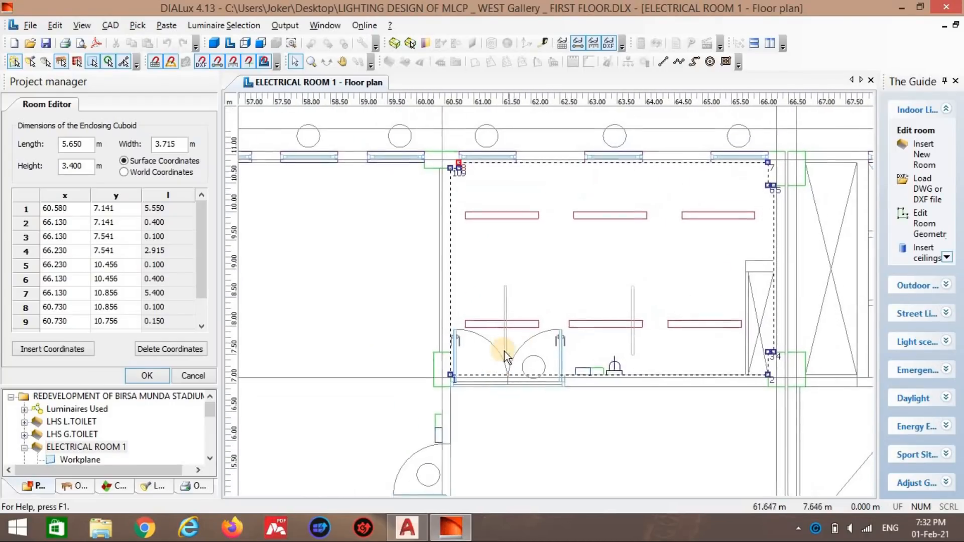
pyautogui.moveTo(521, 340); pyautogui.dragTo(504, 352, button='middle')
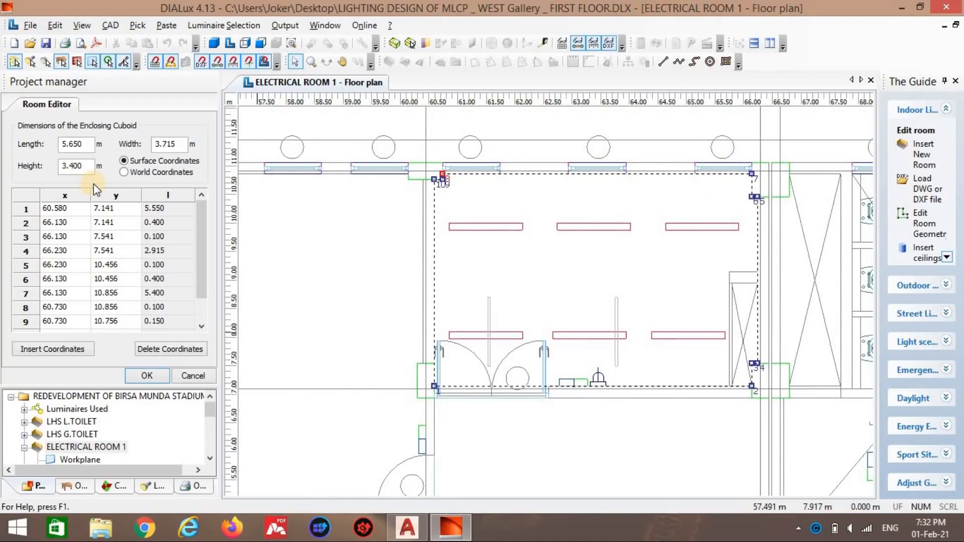
# Step: Switch to AutoCAD and examine the ground-floor and first-floor plans of West Gallery.dwg around the electrical rooms
pyautogui.hotkey('alt', 'Tab')
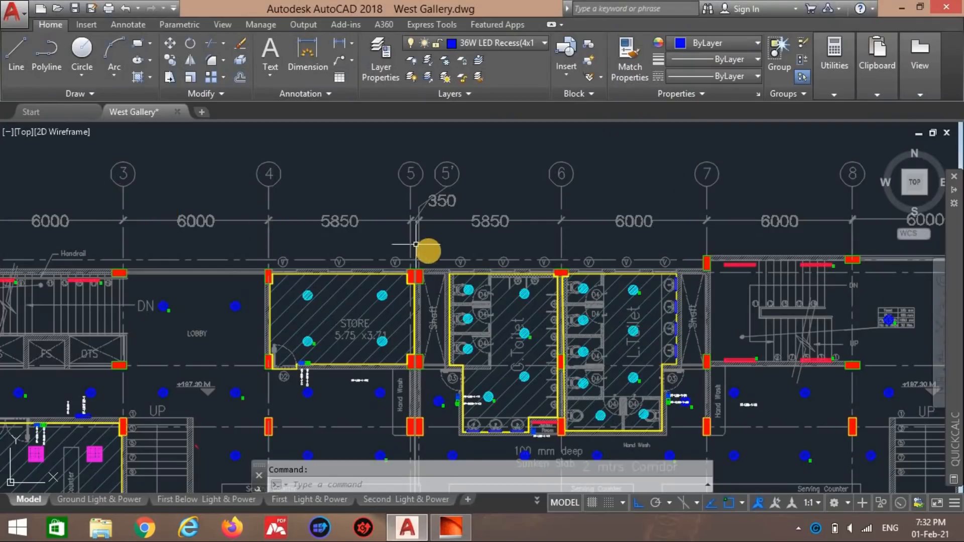
pyautogui.scroll(-8, 432, 248)
pyautogui.scroll(-2, 769, 336)
pyautogui.scroll(5, 653, 302)
pyautogui.scroll(-3, 636, 280)
pyautogui.scroll(-4, 636, 280)
pyautogui.scroll(6, 380, 203)
pyautogui.scroll(4, 728, 330)
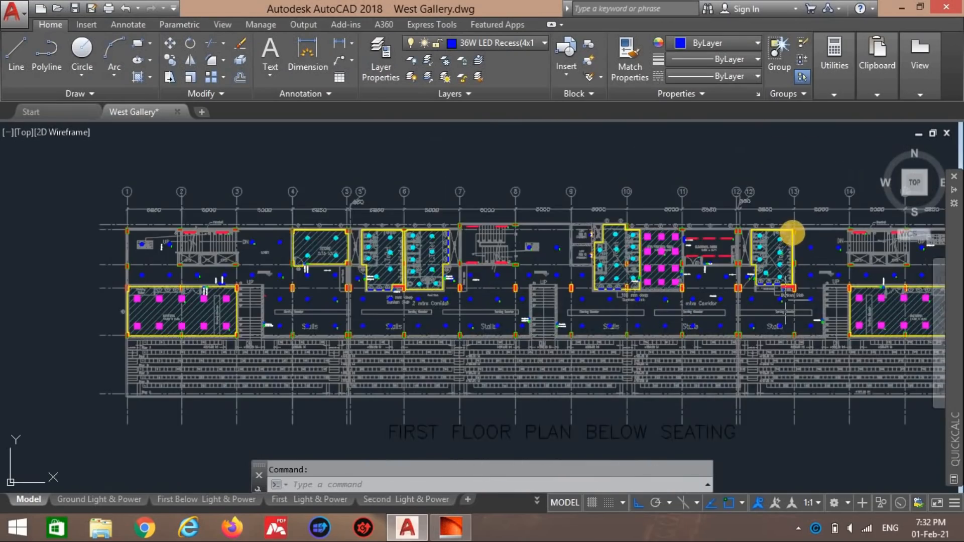
pyautogui.scroll(2, 794, 232)
pyautogui.scroll(3, 717, 195)
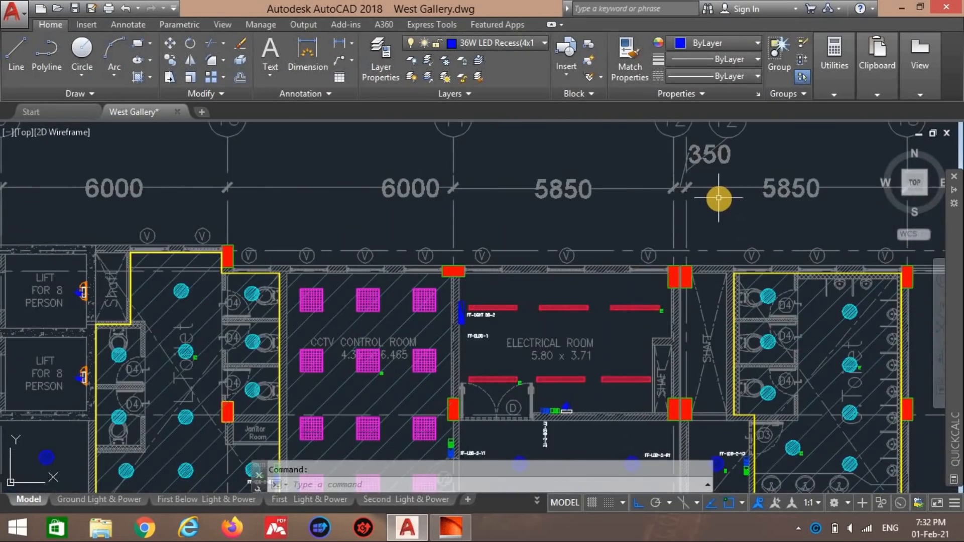
pyautogui.scroll(-5, 719, 197)
pyautogui.scroll(-4, 695, 188)
pyautogui.scroll(5, 628, 308)
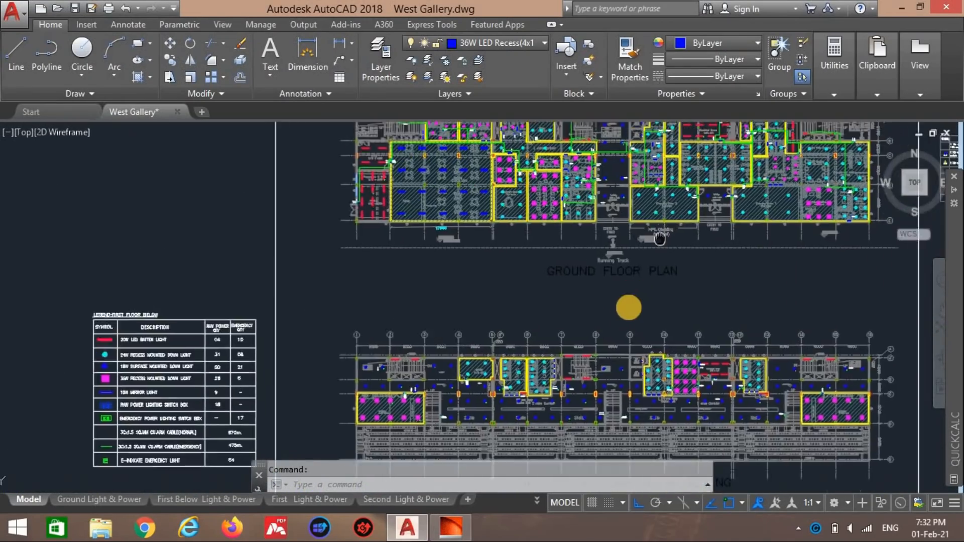
pyautogui.scroll(4, 623, 162)
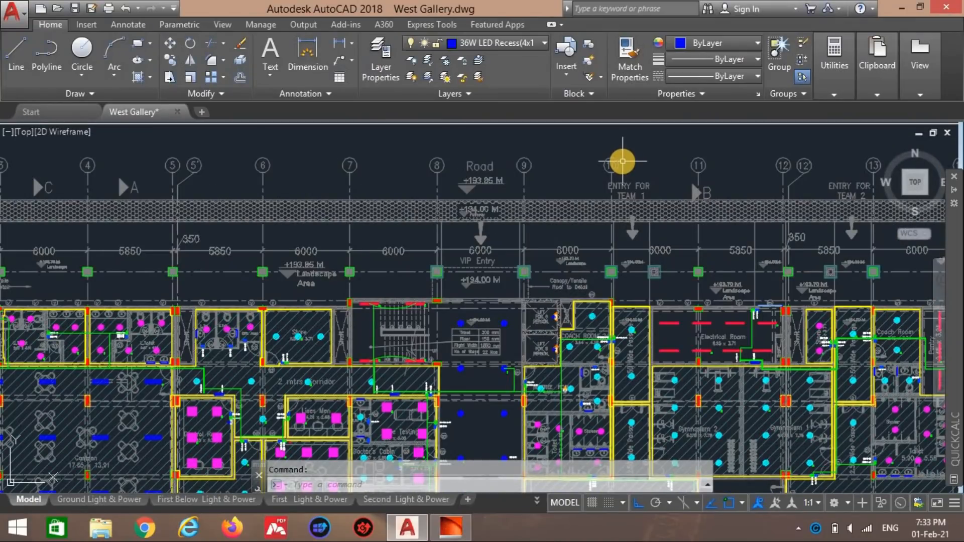
pyautogui.scroll(-6, 623, 162)
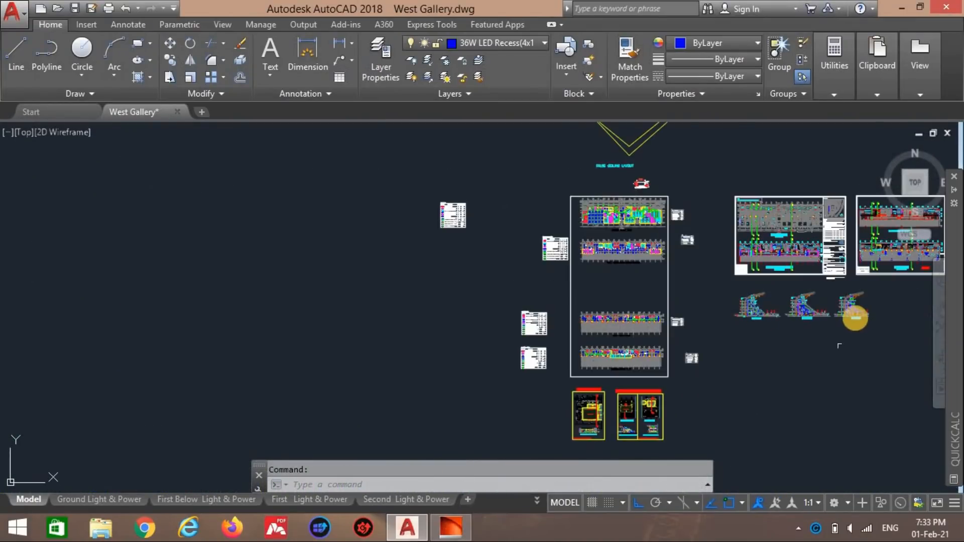
# Step: Find Section B-B in the drawing and examine the floor levels and storey heights above the electrical room
pyautogui.scroll(5, 864, 264)
pyautogui.scroll(2, 886, 241)
pyautogui.moveTo(884, 240); pyautogui.dragTo(707, 242, button='middle')
pyautogui.scroll(4, 602, 267)
pyautogui.scroll(2, 670, 305)
pyautogui.moveTo(645, 309)
pyautogui.mouseDown(button='middle')
pyautogui.moveTo(560, 345)
pyautogui.moveTo(553, 412)
pyautogui.moveTo(518, 313)
pyautogui.mouseUp(button='middle')
pyautogui.scroll(5, 517, 313)
pyautogui.scroll(-3, 447, 302)
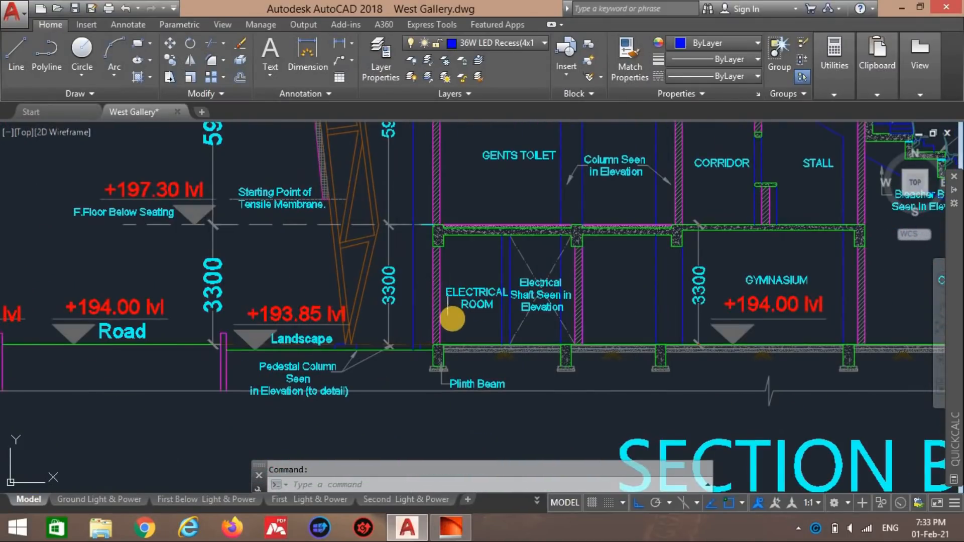
pyautogui.scroll(-4, 480, 229)
pyautogui.scroll(5, 502, 230)
pyautogui.scroll(-2, 505, 229)
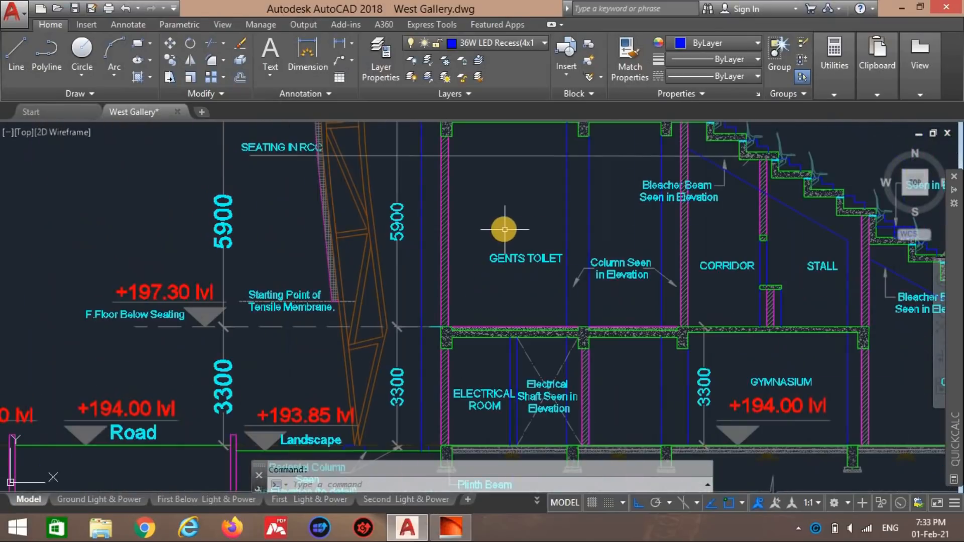
pyautogui.scroll(-2, 504, 229)
pyautogui.moveTo(504, 229); pyautogui.dragTo(502, 282, button='middle')
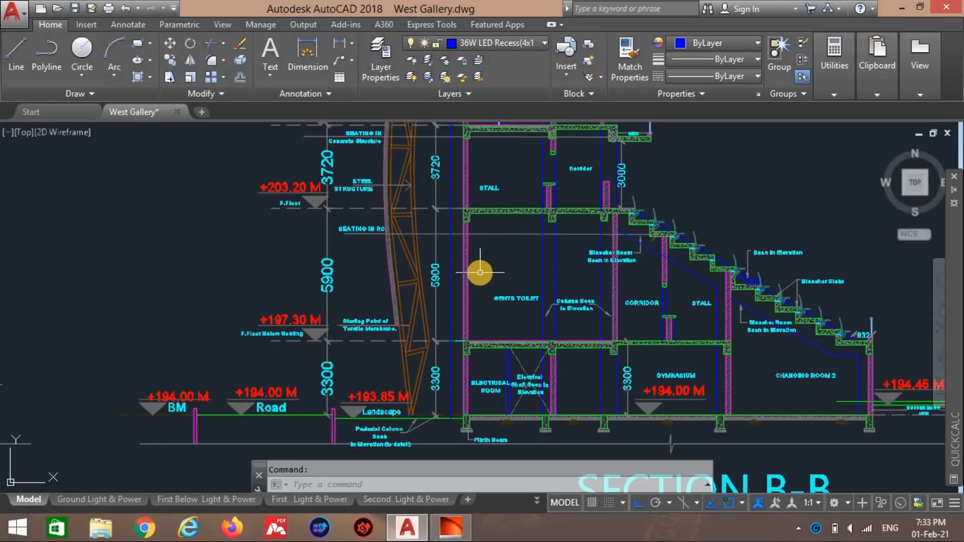
pyautogui.scroll(2, 491, 245)
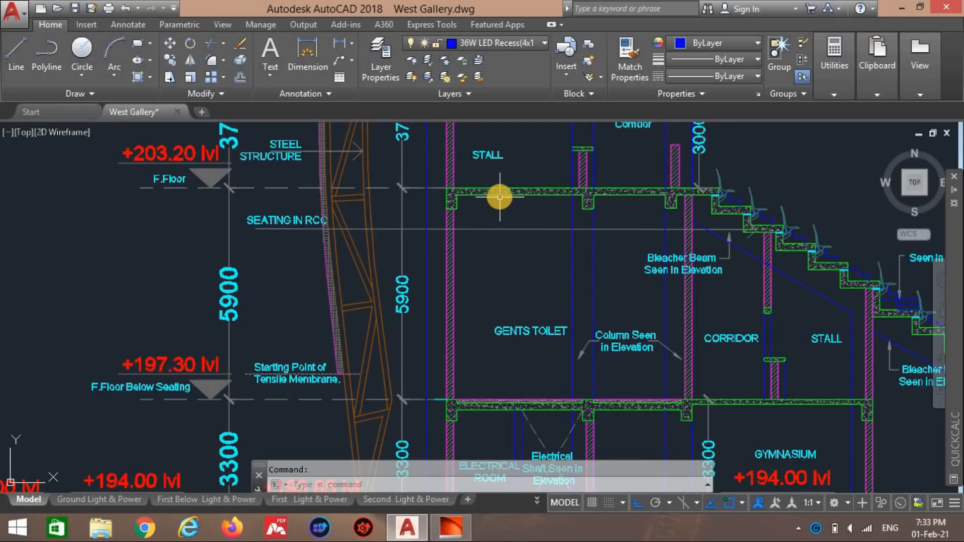
# Step: Measure the first-floor clear height at the gents toilet in Section B-B with an aligned dimension, without placing it
pyautogui.click(352, 43)
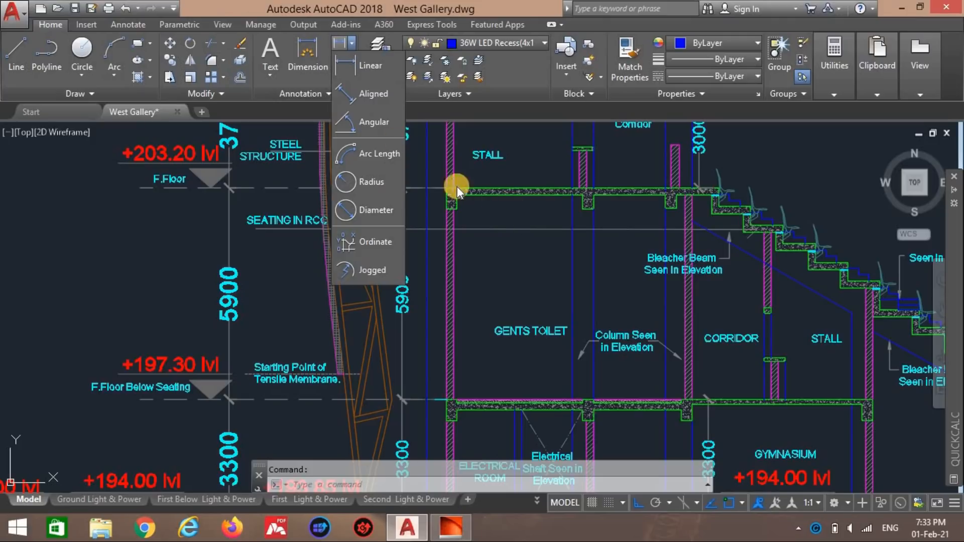
pyautogui.click(375, 94)
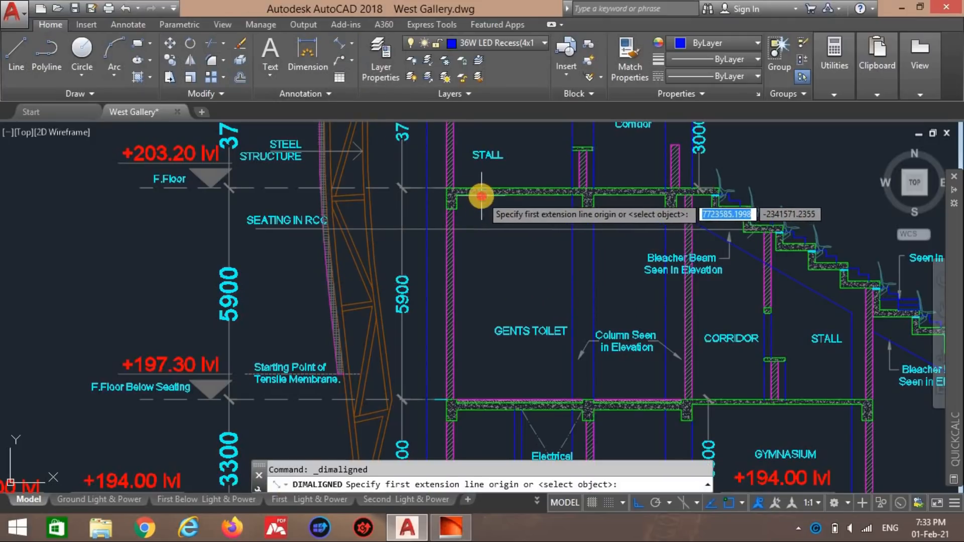
pyautogui.click(477, 192)
pyautogui.click(482, 401)
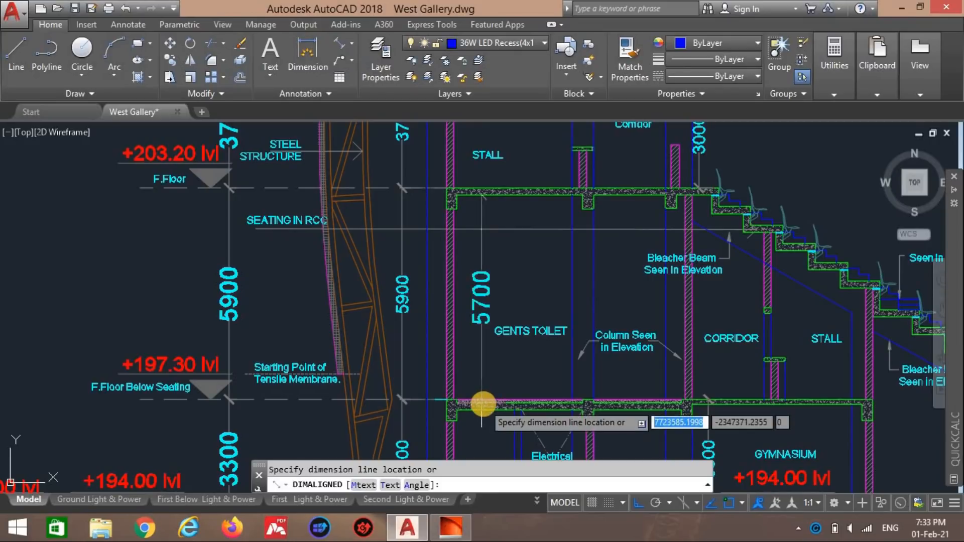
pyautogui.press('Escape')
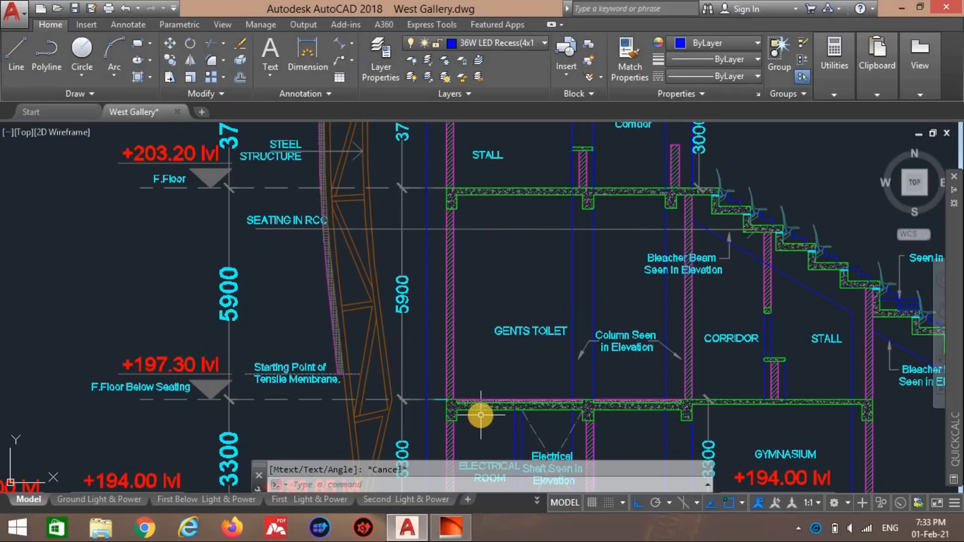
# Step: Switch back to DIALux, set the height of ELECTRICAL ROOM 1 to 5.7 m and accept the room geometry
pyautogui.hotkey('alt', 'Tab')
pyautogui.scroll(3, 467, 266)
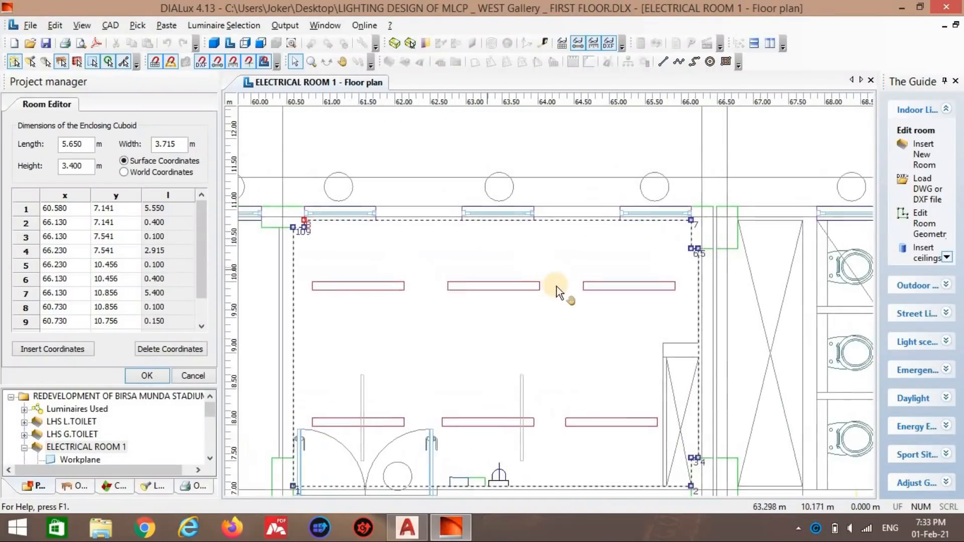
pyautogui.scroll(-2, 508, 228)
pyautogui.click(46, 166)
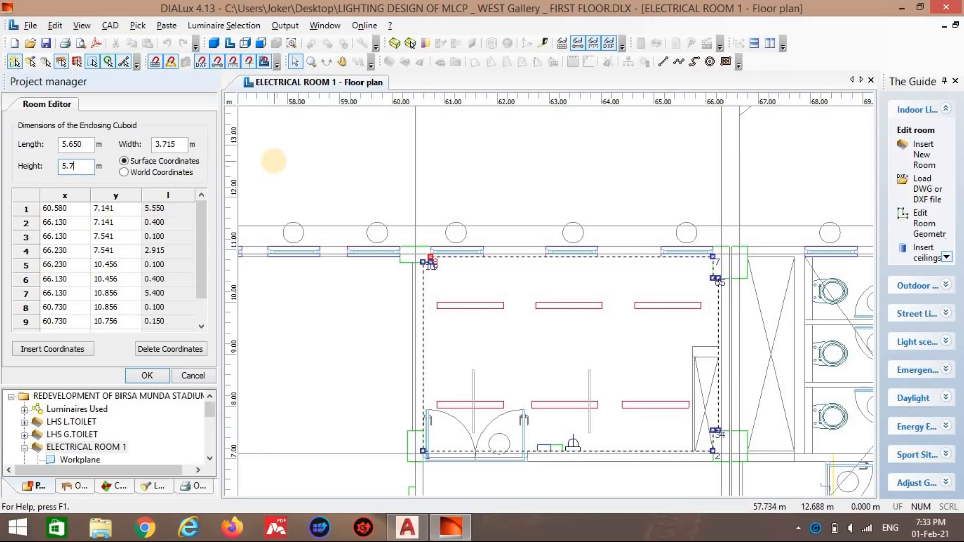
pyautogui.click(136, 375)
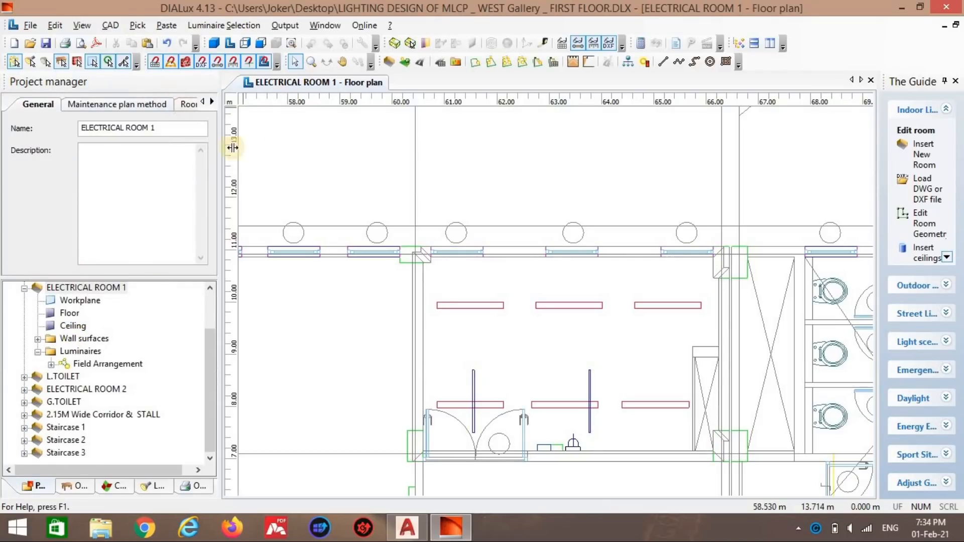
# Step: Hide the DWG background and delete the existing luminaire field arrangement from ELECTRICAL ROOM 1
pyautogui.scroll(-1, 351, 200)
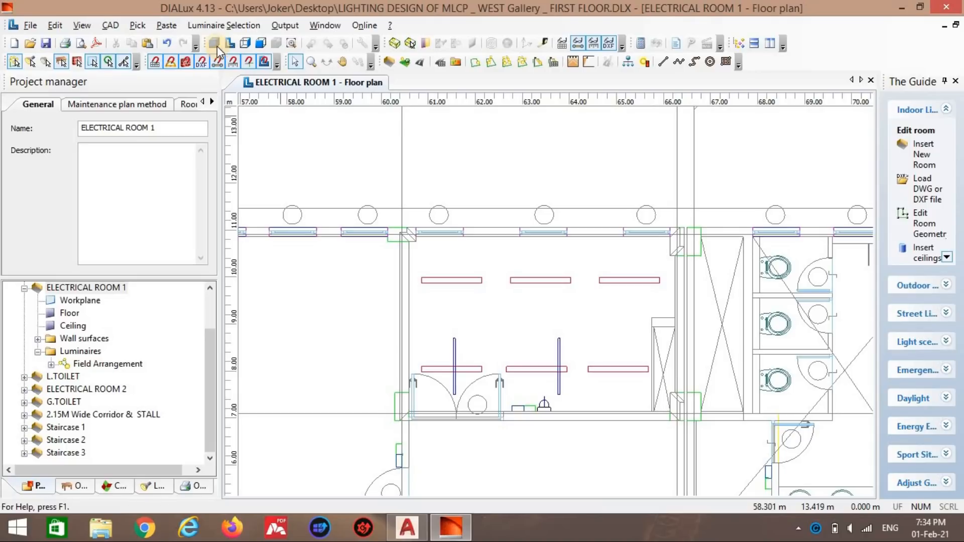
pyautogui.click(609, 44)
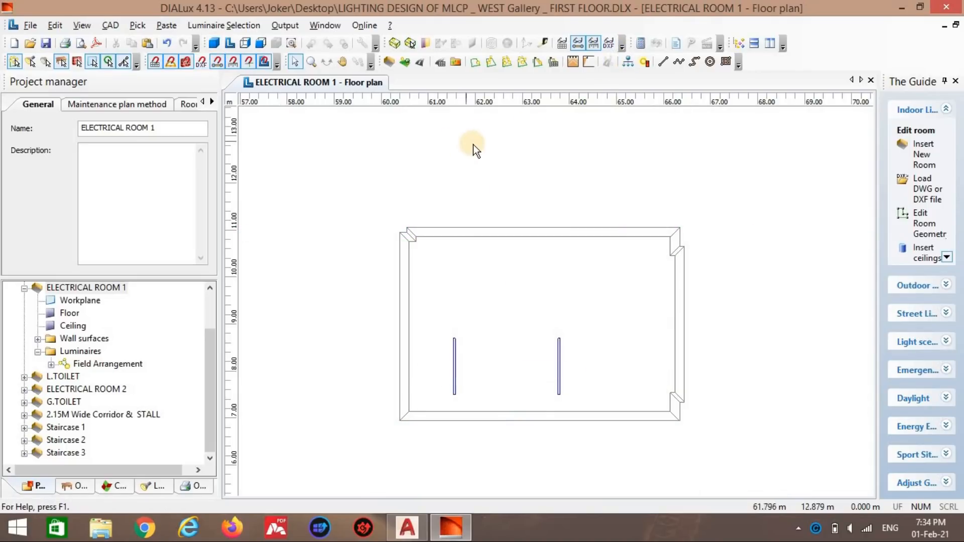
pyautogui.click(455, 353)
pyautogui.moveTo(508, 362); pyautogui.dragTo(542, 322)
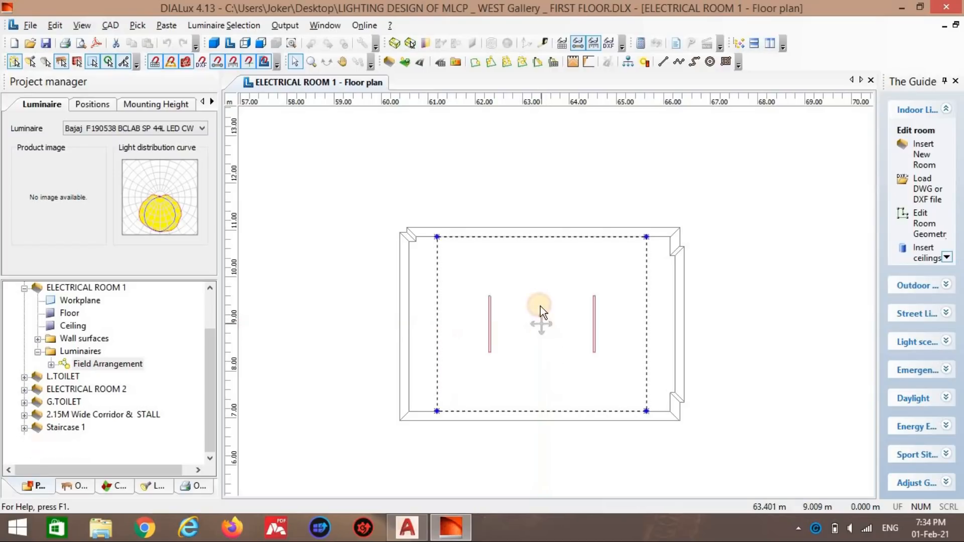
pyautogui.press('Delete')
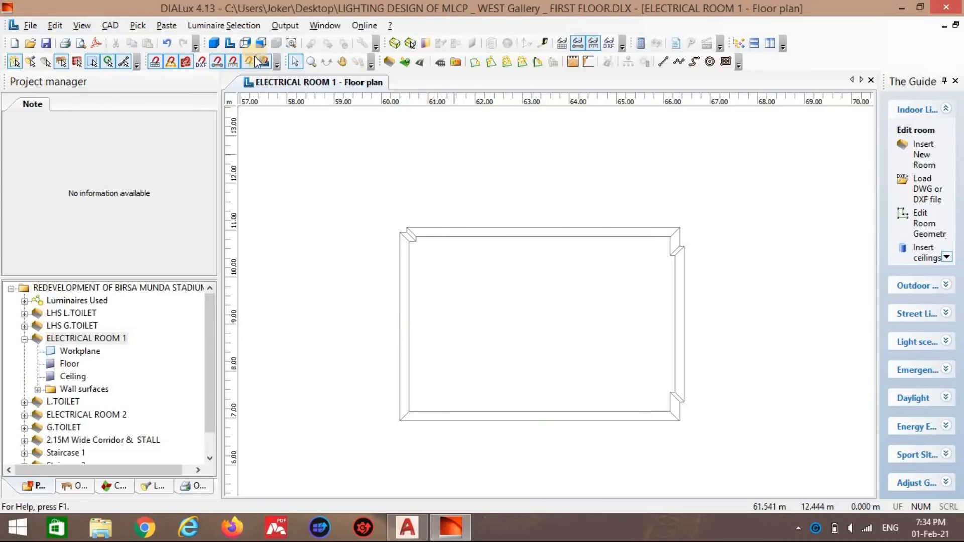
# Step: Show ELECTRICAL ROOM 1 in a 3D view and rotate it to check the room's shape and height
pyautogui.click(214, 43)
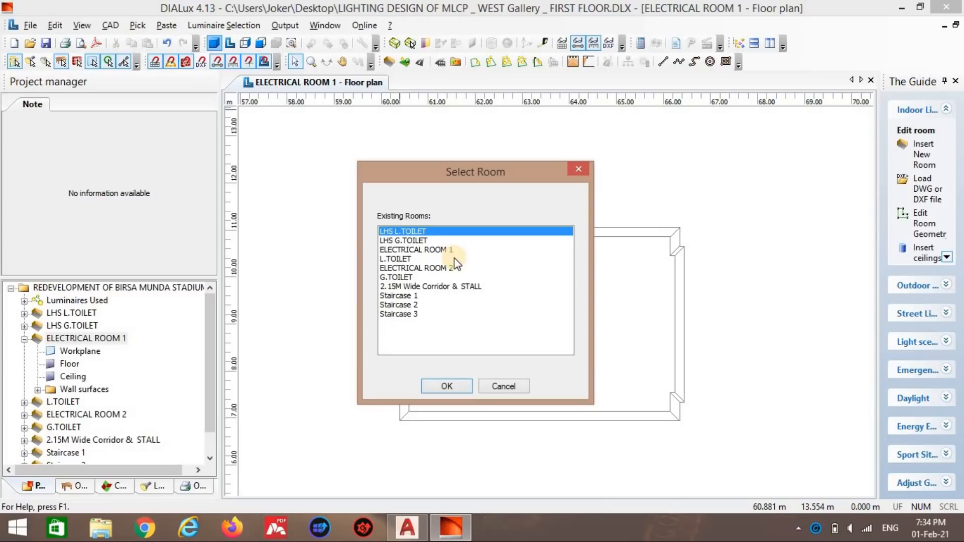
pyautogui.click(442, 250)
pyautogui.click(459, 384)
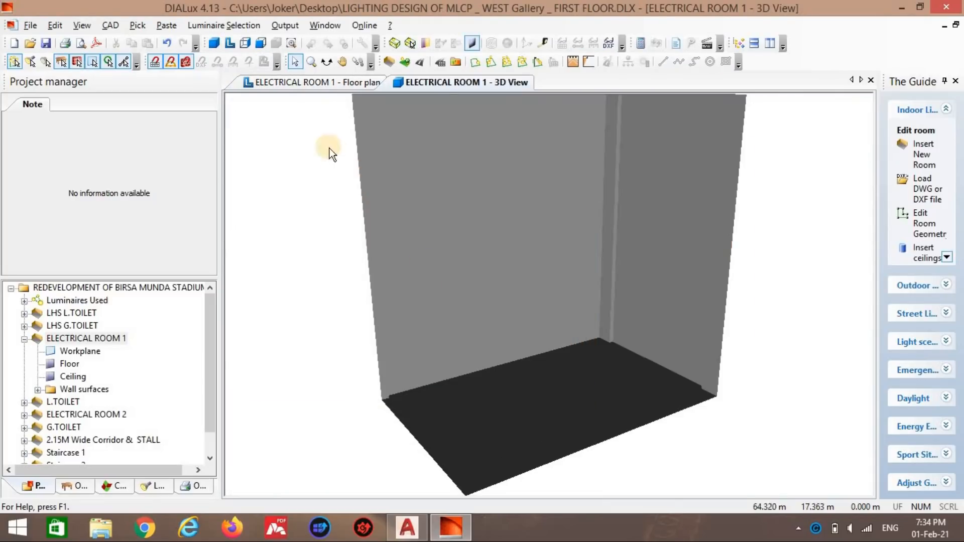
pyautogui.click(327, 61)
pyautogui.moveTo(360, 155); pyautogui.dragTo(412, 190)
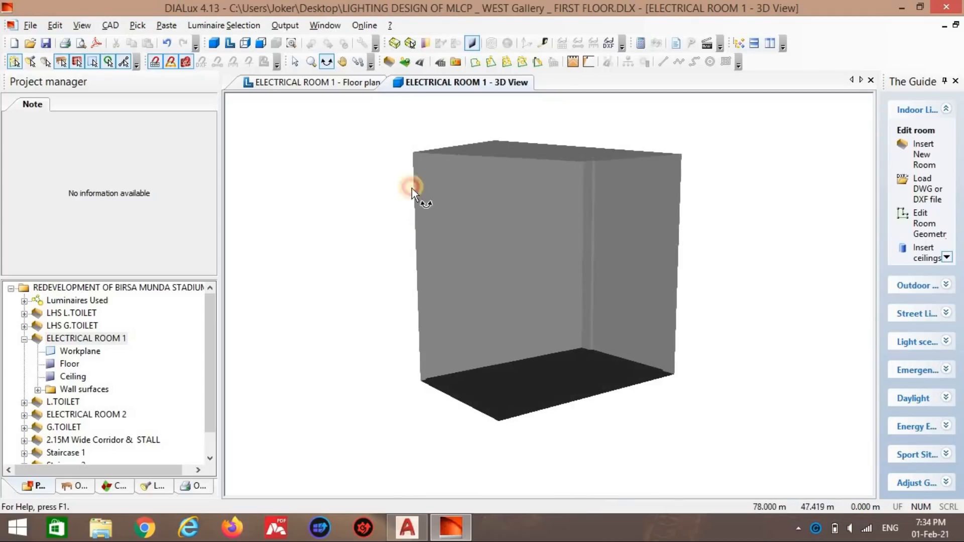
# Step: In the floor plan, start a line arrangement of Bajaj F190538 BCLAB SP 44L LED CW PC SD luminaires from (60.730, 10.856) to (66.130, 10.856)
pyautogui.click(344, 90)
pyautogui.scroll(3, 499, 181)
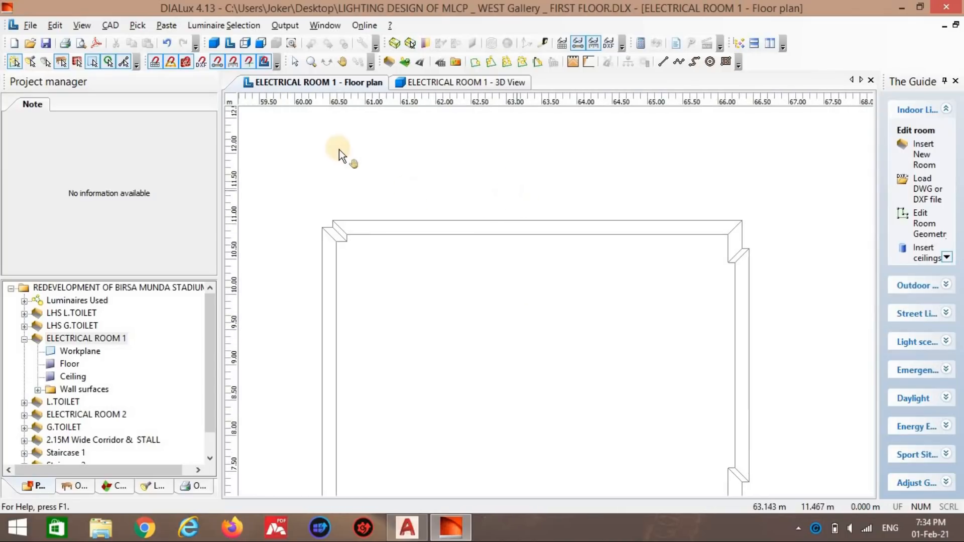
pyautogui.scroll(-1, 339, 149)
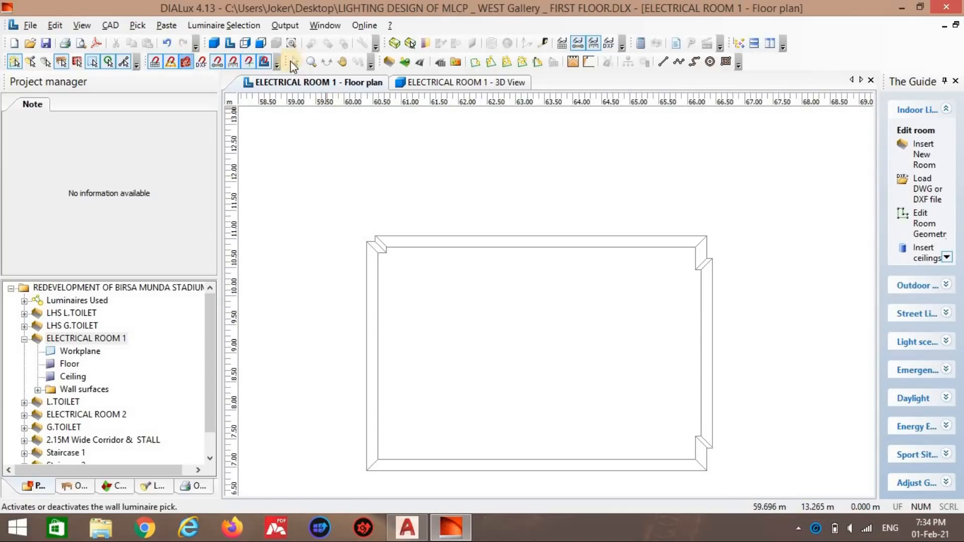
pyautogui.click(491, 61)
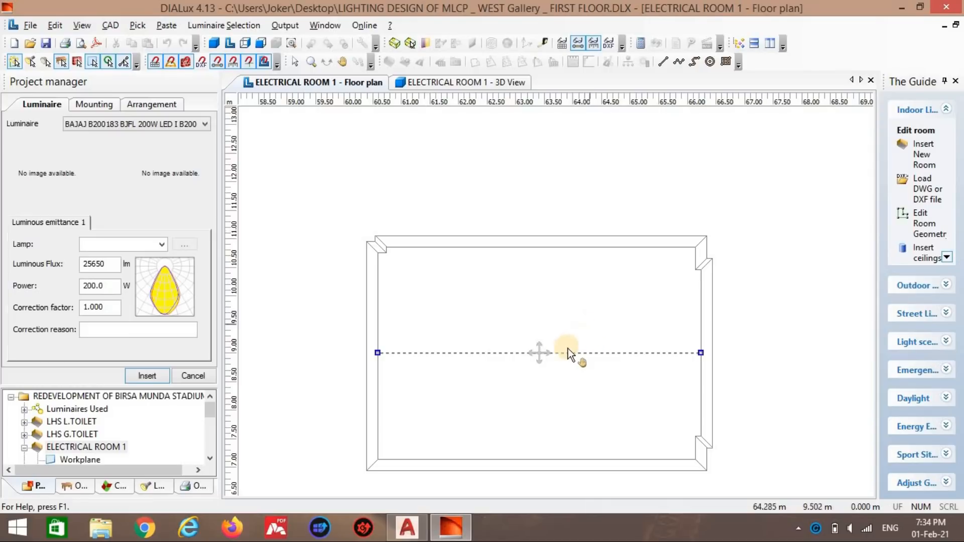
pyautogui.moveTo(542, 353); pyautogui.dragTo(541, 247)
pyautogui.moveTo(377, 247); pyautogui.dragTo(386, 246)
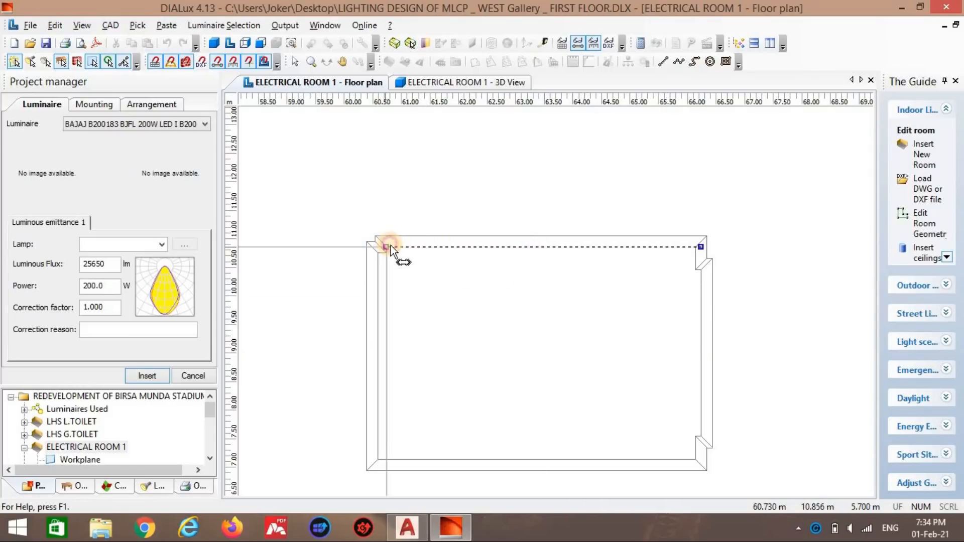
pyautogui.moveTo(701, 246); pyautogui.dragTo(695, 247)
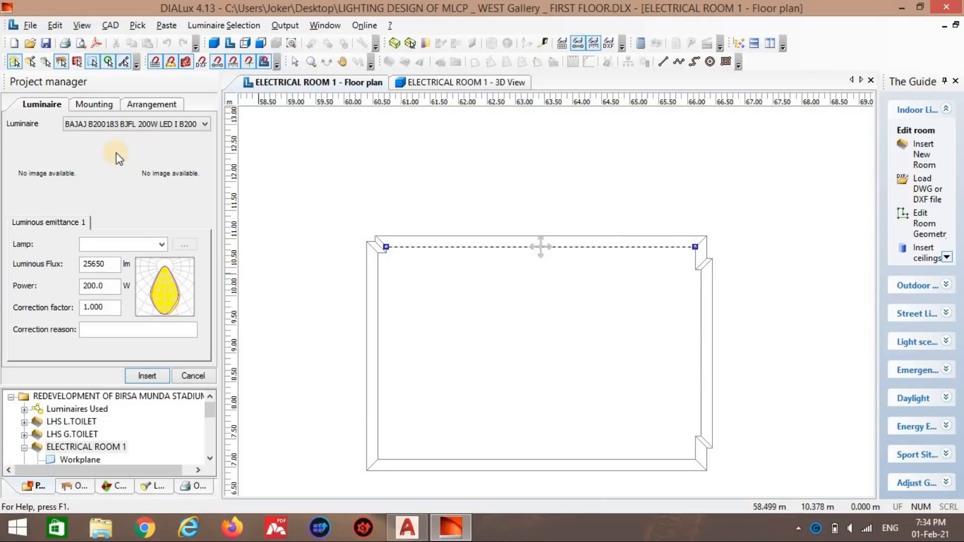
pyautogui.click(118, 124)
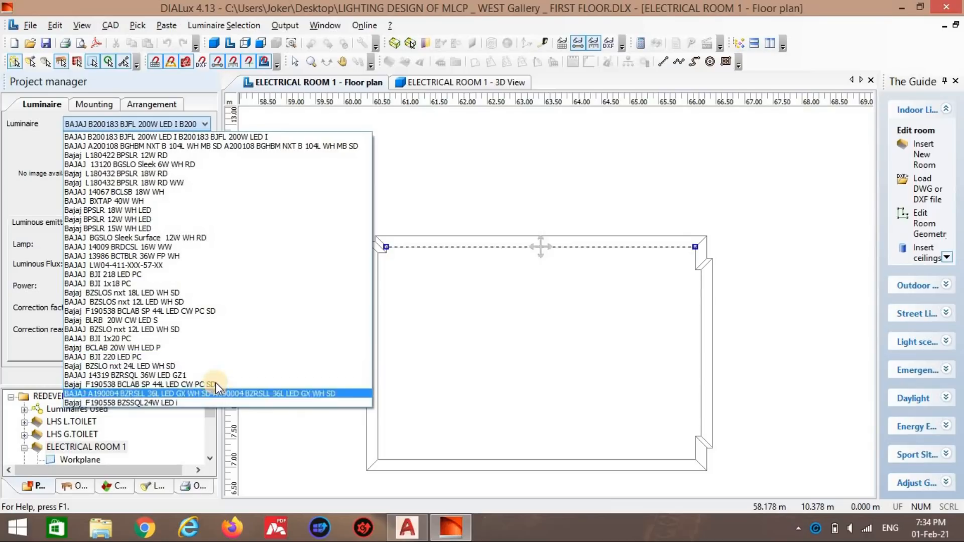
pyautogui.click(219, 385)
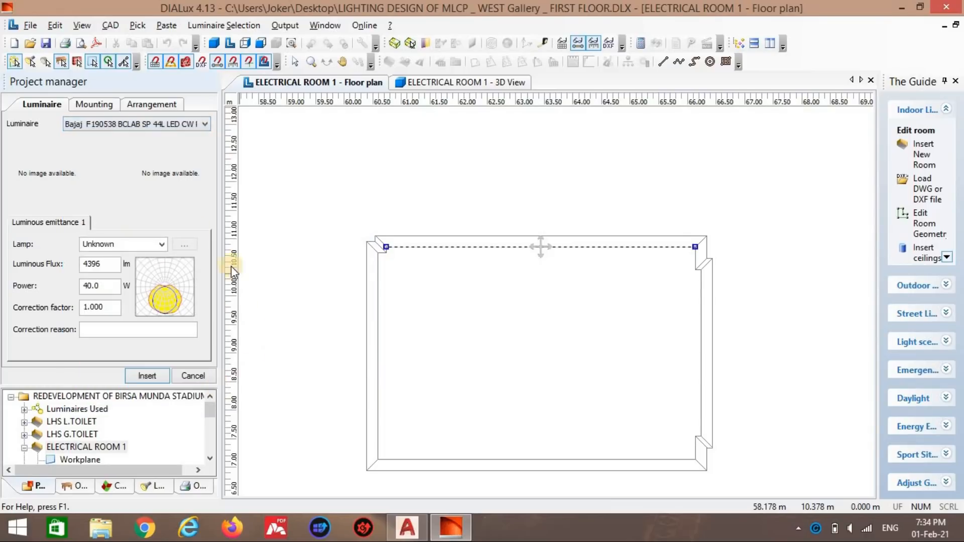
# Step: Set the luminaire line's rough-calculation illuminance target to 150 lx after requesting a suggested quantity
pyautogui.click(83, 105)
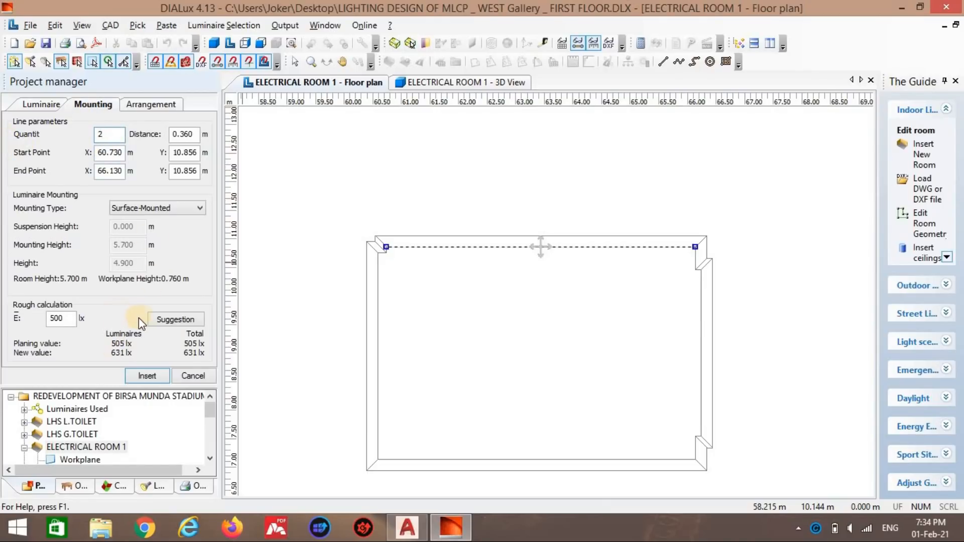
pyautogui.doubleClick(59, 319)
pyautogui.write('2')
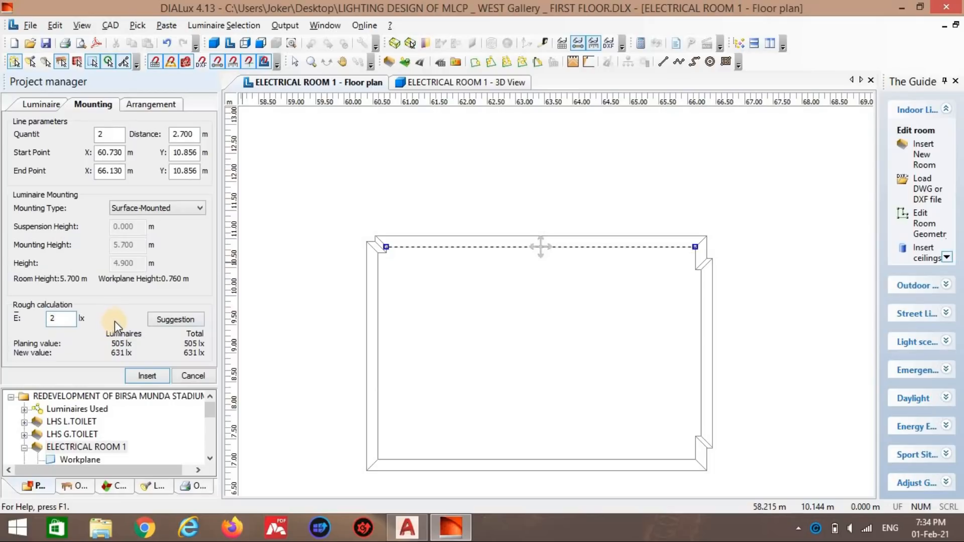
pyautogui.click(176, 321)
pyautogui.moveTo(75, 318); pyautogui.dragTo(21, 325)
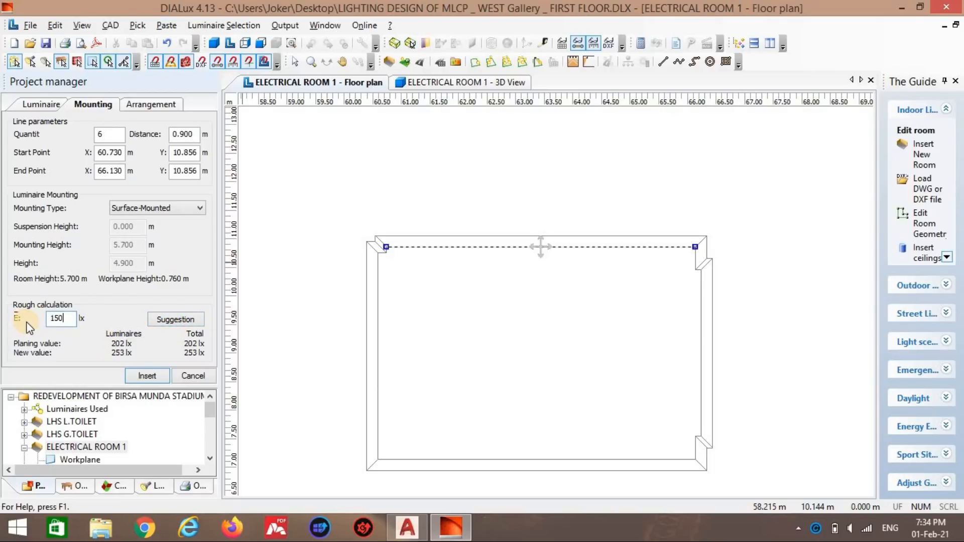
# Step: Set the line's quantity to 2 luminaires and insert the arrangement along the upper wall of ELECTRICAL ROOM 1
pyautogui.moveTo(98, 140); pyautogui.dragTo(15, 172)
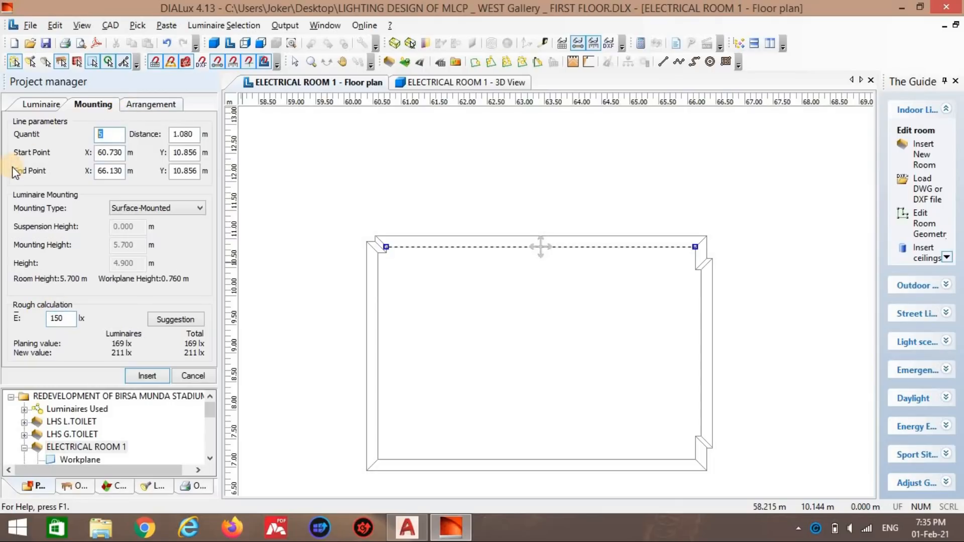
pyautogui.write('3')
pyautogui.press('BackSpace')
pyautogui.write('2')
pyautogui.click(310, 221)
pyautogui.click(158, 373)
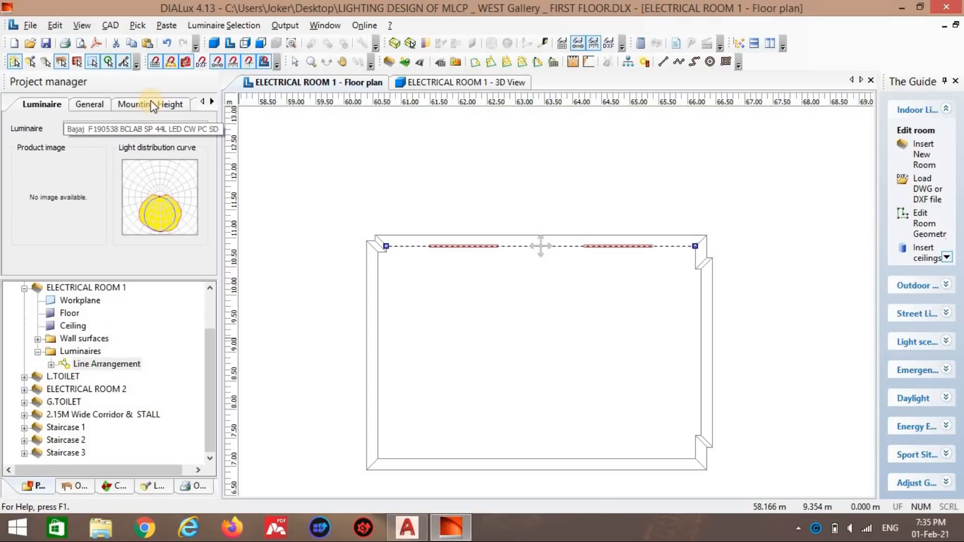
# Step: Make the line arrangement's mounting type user defined and set its mounting height to 3 m
pyautogui.click(150, 103)
pyautogui.click(142, 127)
pyautogui.click(129, 148)
pyautogui.doubleClick(125, 171)
pyautogui.write('3')
pyautogui.press('Return')
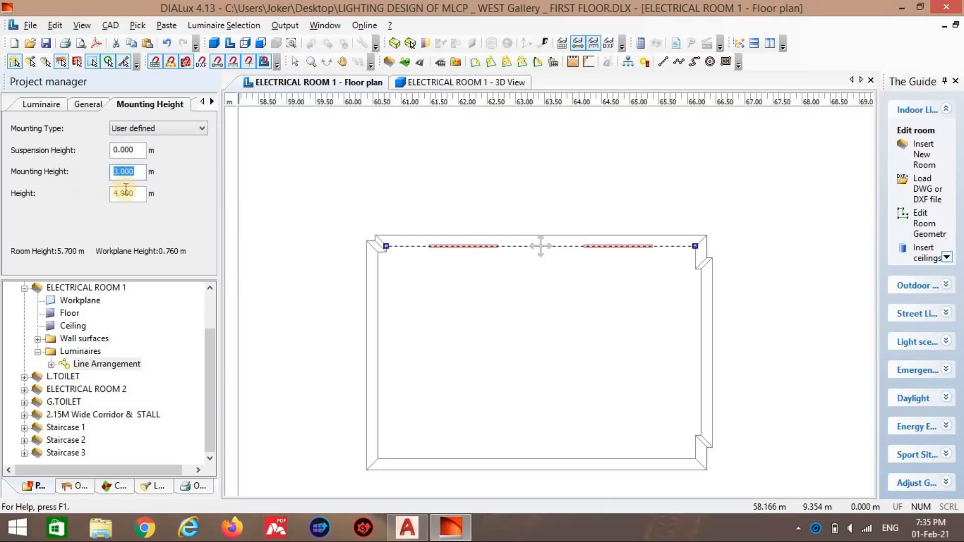
# Step: Set the Y rotation of the line's individual luminaires to 90°
pyautogui.click(212, 101)
pyautogui.click(212, 102)
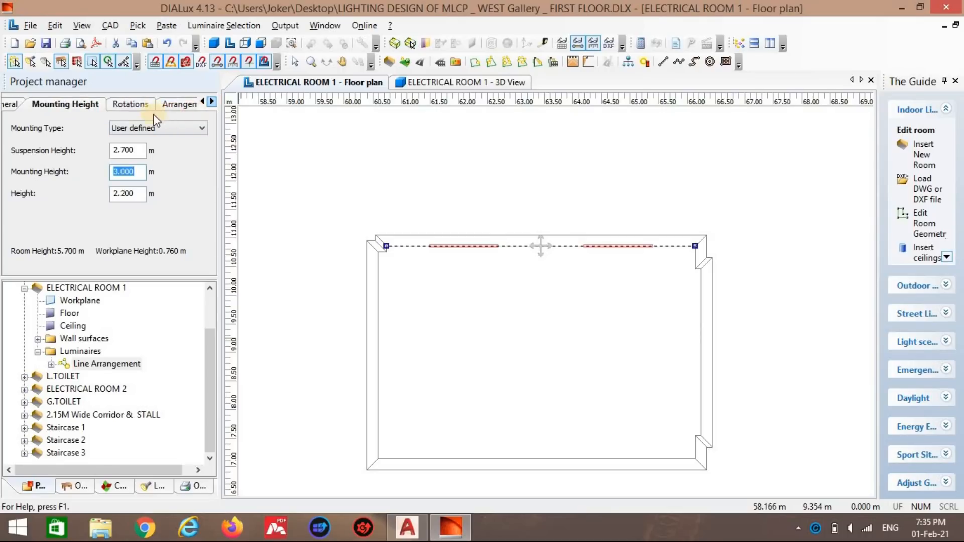
pyautogui.click(129, 105)
pyautogui.doubleClick(112, 189)
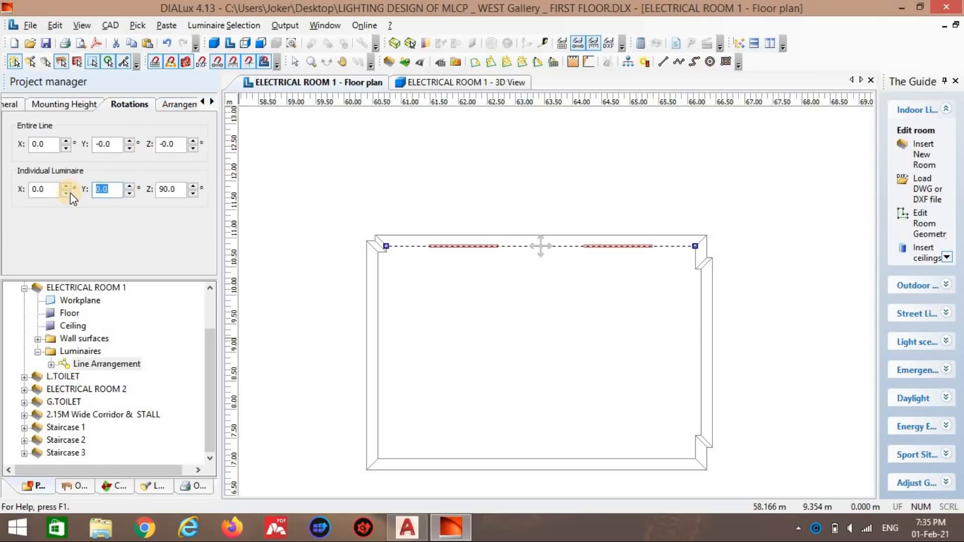
pyautogui.press('Return')
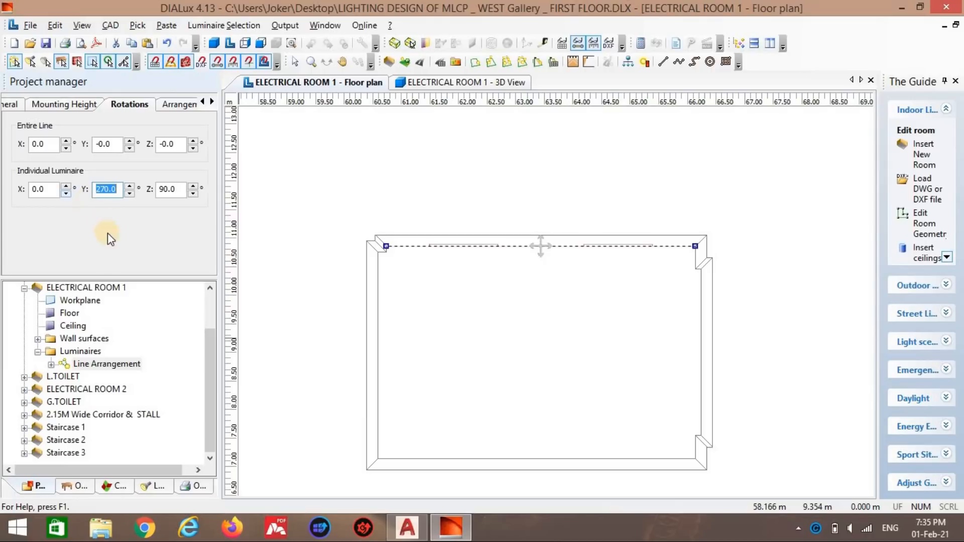
pyautogui.write('90')
pyautogui.press('Return')
# Step: Examine the position and orientation of the two wall luminaires in the plan and the 3D view
pyautogui.scroll(1, 488, 219)
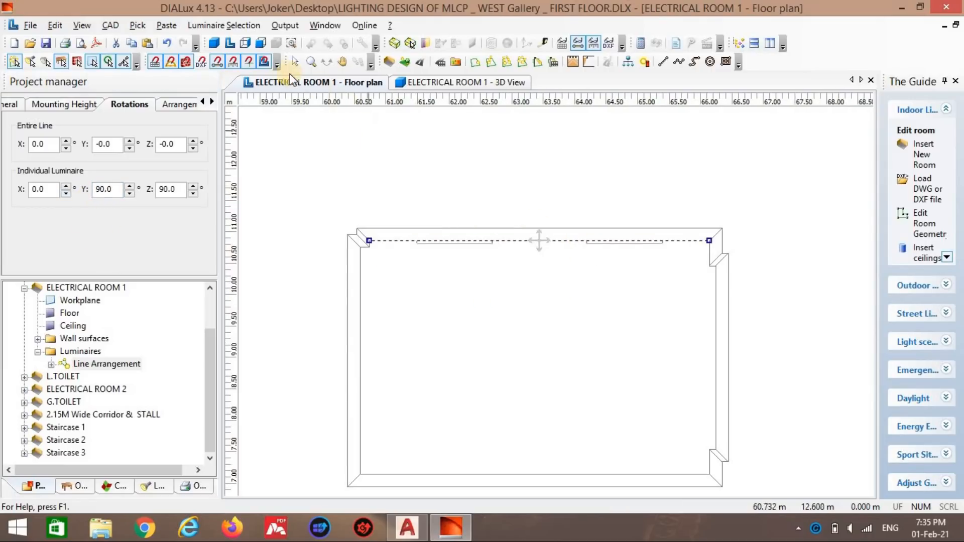
pyautogui.click(295, 61)
pyautogui.click(553, 339)
pyautogui.scroll(1, 602, 210)
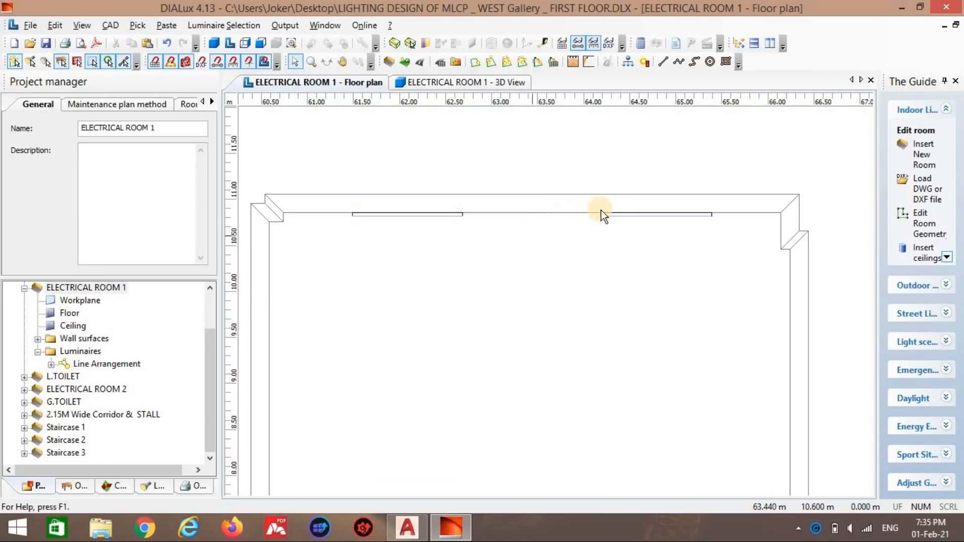
pyautogui.click(457, 82)
pyautogui.click(326, 62)
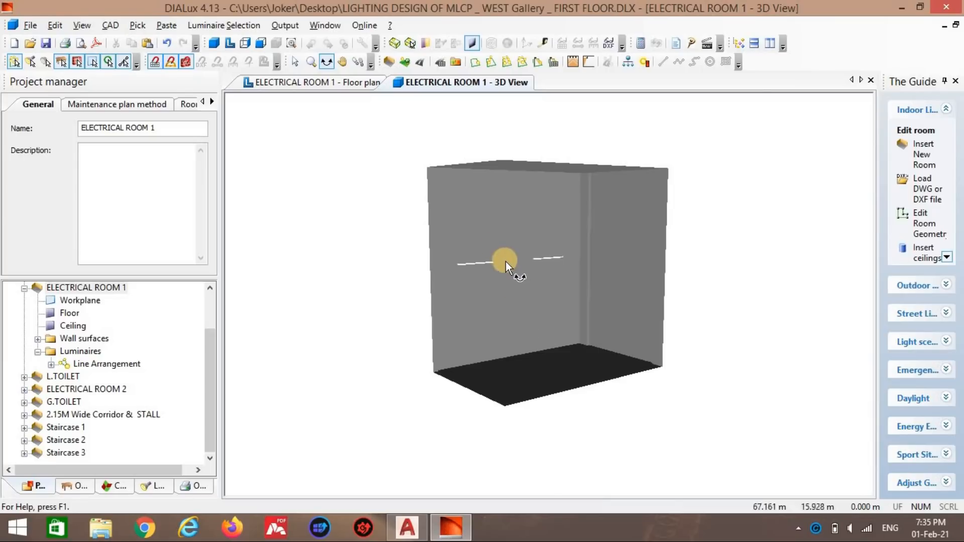
pyautogui.scroll(5, 506, 262)
pyautogui.moveTo(504, 256); pyautogui.dragTo(369, 339)
pyautogui.moveTo(354, 312); pyautogui.dragTo(643, 359)
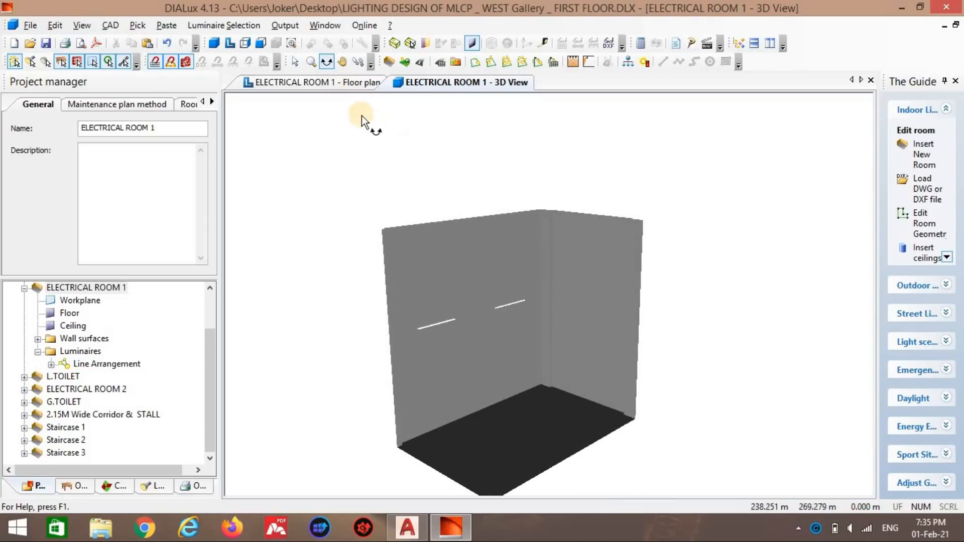
# Step: In the floor plan, duplicate the upper wall's line arrangement and move the copy beyond the room's right wall
pyautogui.click(344, 85)
pyautogui.scroll(-4, 594, 312)
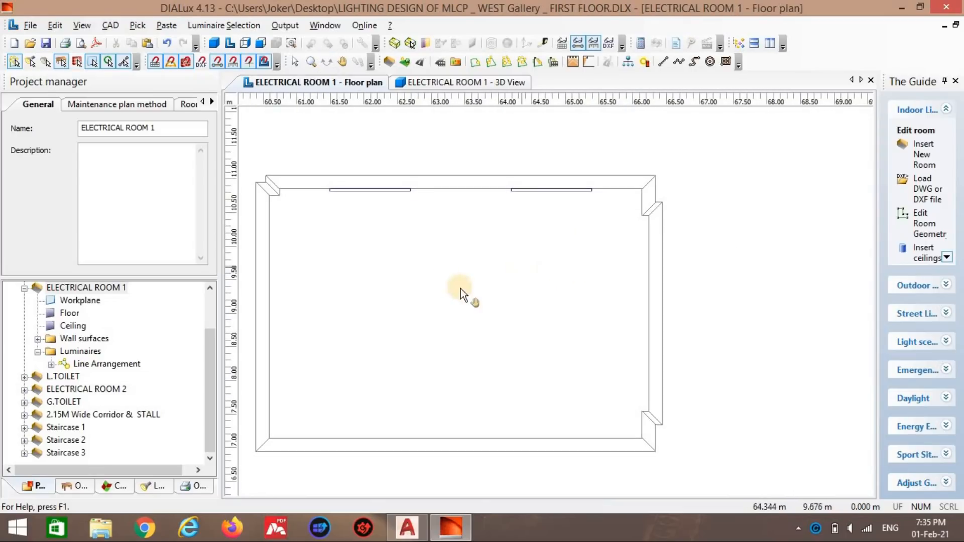
pyautogui.click(295, 62)
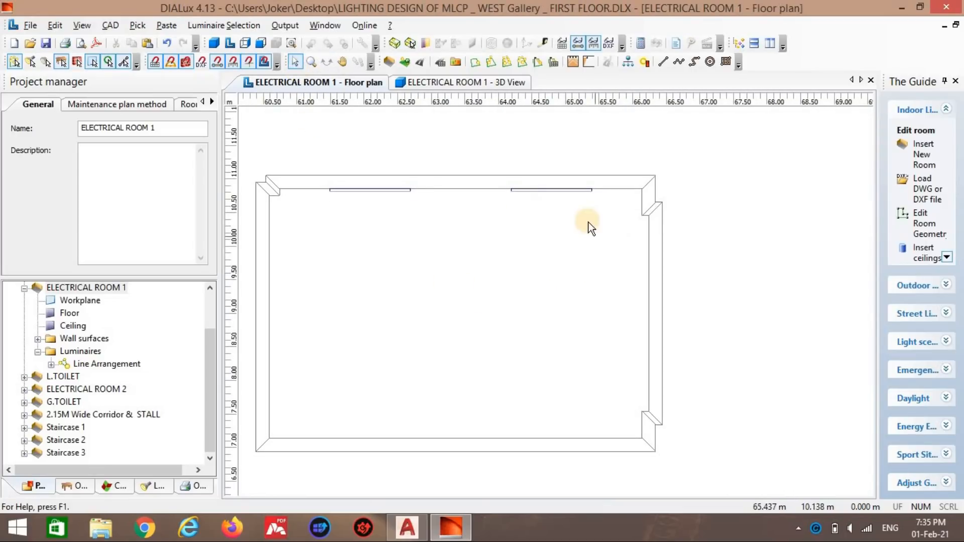
pyautogui.click(571, 197)
pyautogui.scroll(-2, 558, 200)
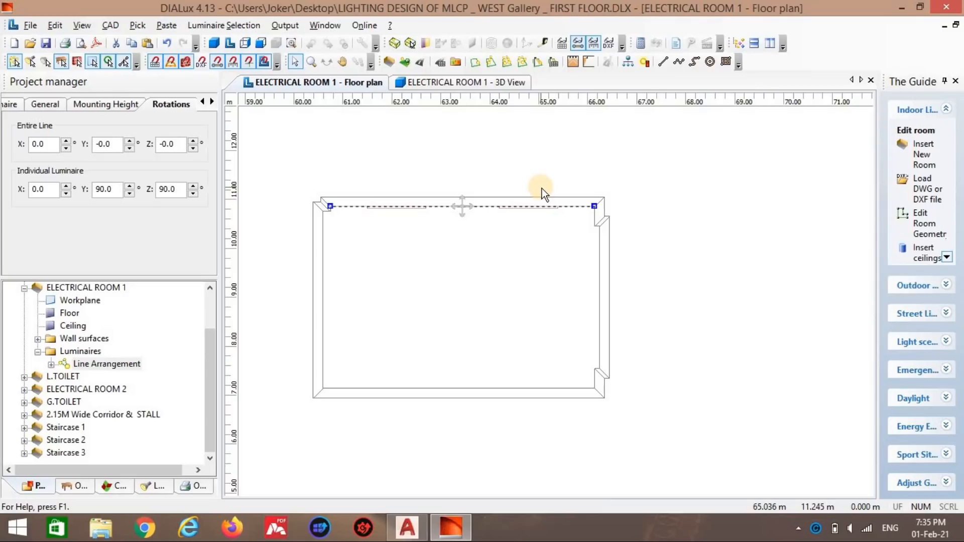
pyautogui.hotkey('ctrl', 'v')
pyautogui.moveTo(512, 158); pyautogui.dragTo(711, 281)
# Step: Rotate the copied line arrangement to -90° about Z so that it runs vertically in plan
pyautogui.rightClick(701, 278)
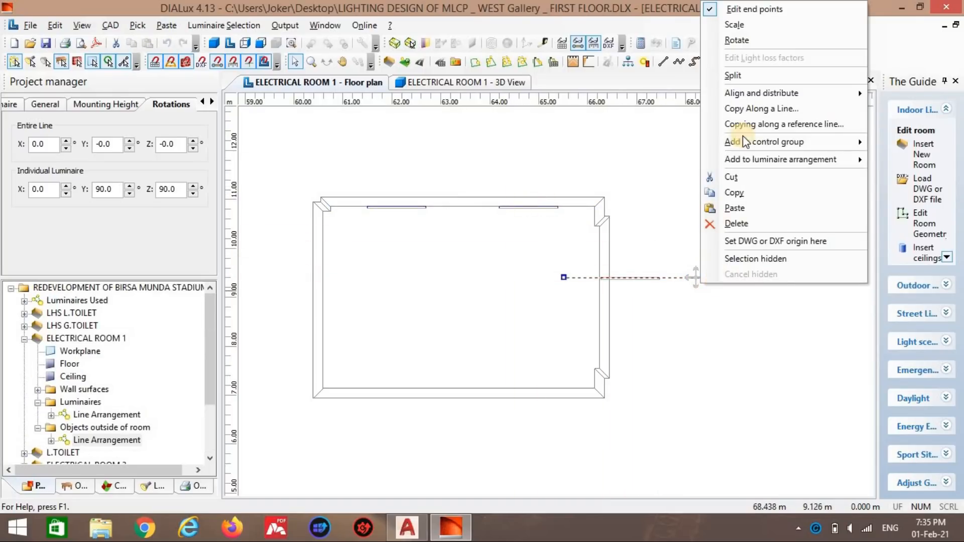
pyautogui.click(751, 44)
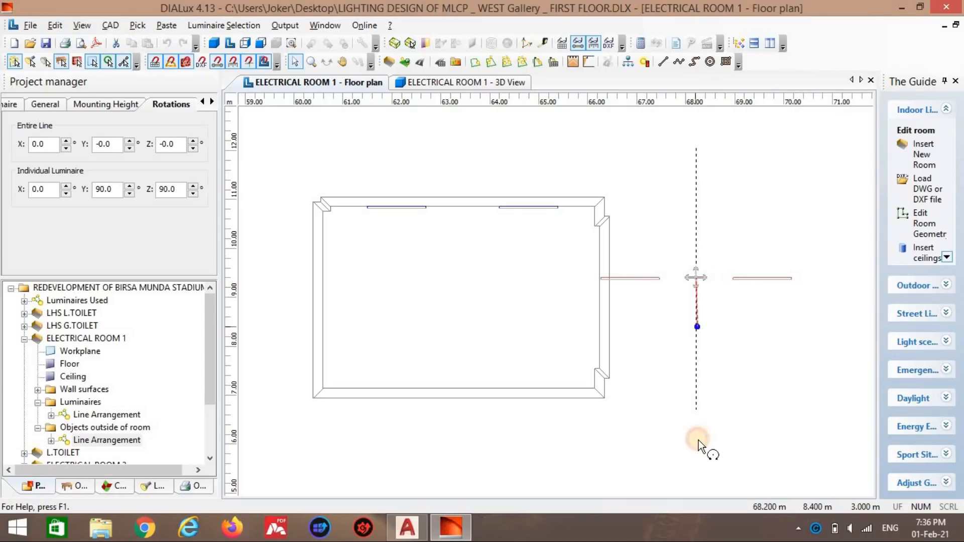
pyautogui.click(697, 326)
# Step: Move the rotated line onto the room's right wall and shorten its lower end to the lower wall
pyautogui.moveTo(697, 277); pyautogui.dragTo(594, 338)
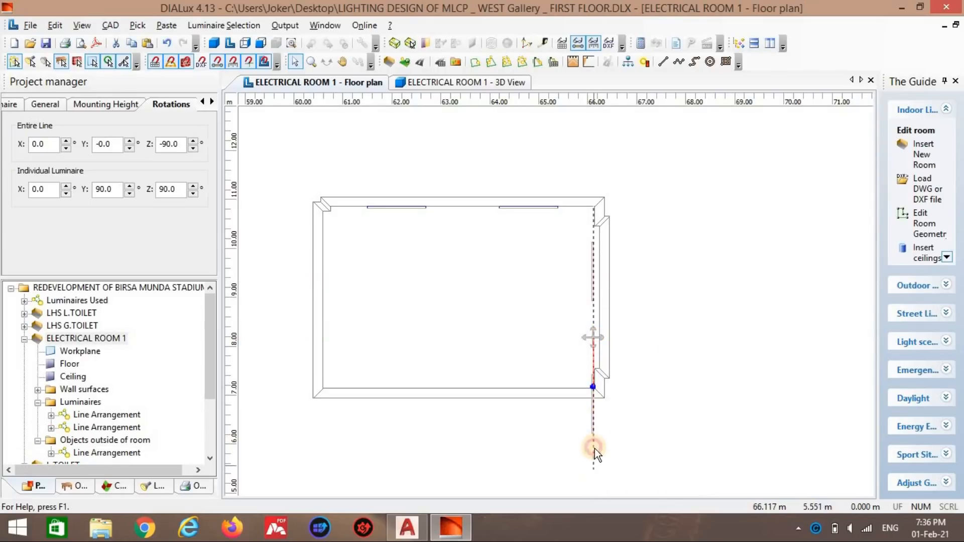
pyautogui.rightClick(593, 299)
pyautogui.click(637, 39)
pyautogui.moveTo(594, 470); pyautogui.dragTo(593, 389)
# Step: Switch to AutoCAD and examine the shaft wall beside the electrical room in the West Gallery floor plan
pyautogui.hotkey('alt', 'Tab')
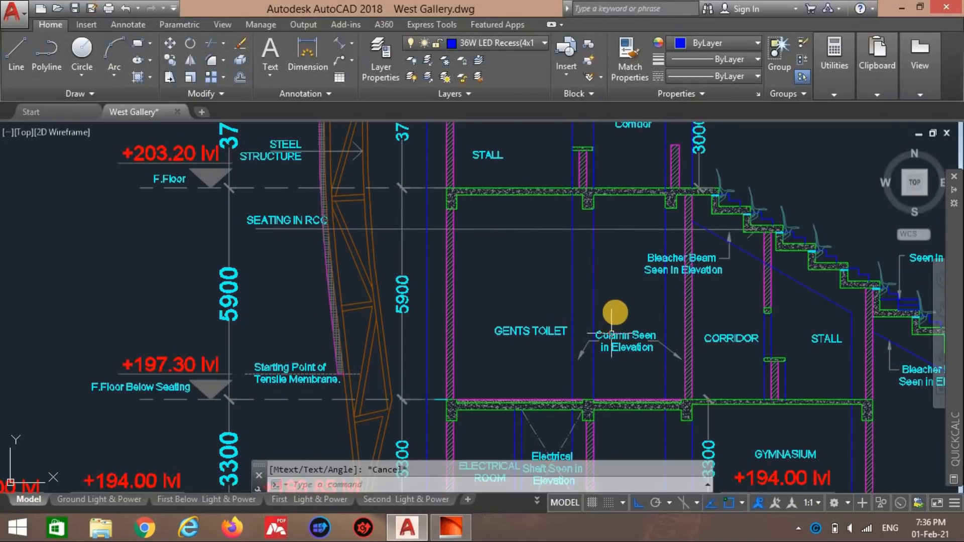
pyautogui.scroll(-5, 616, 312)
pyautogui.hotkey('alt', 'Tab')
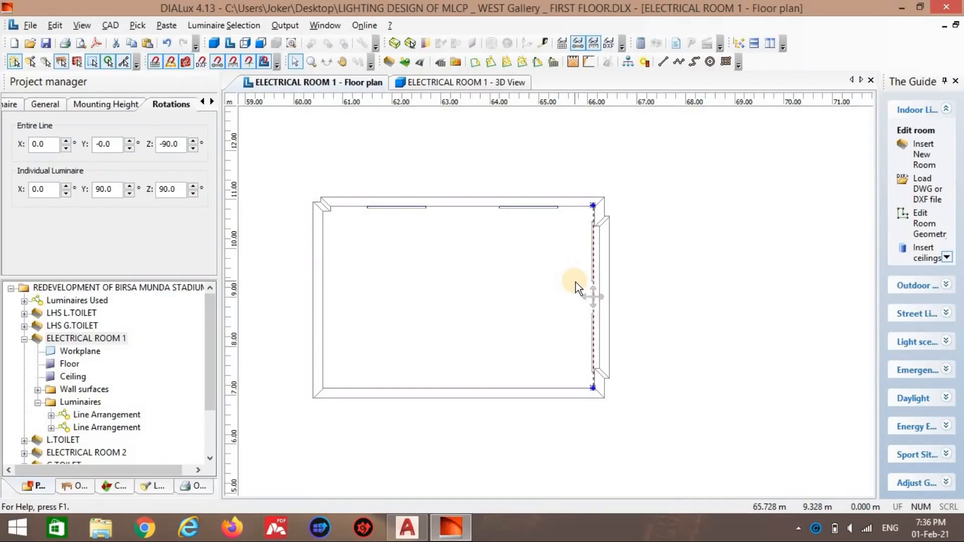
pyautogui.hotkey('alt', 'Tab')
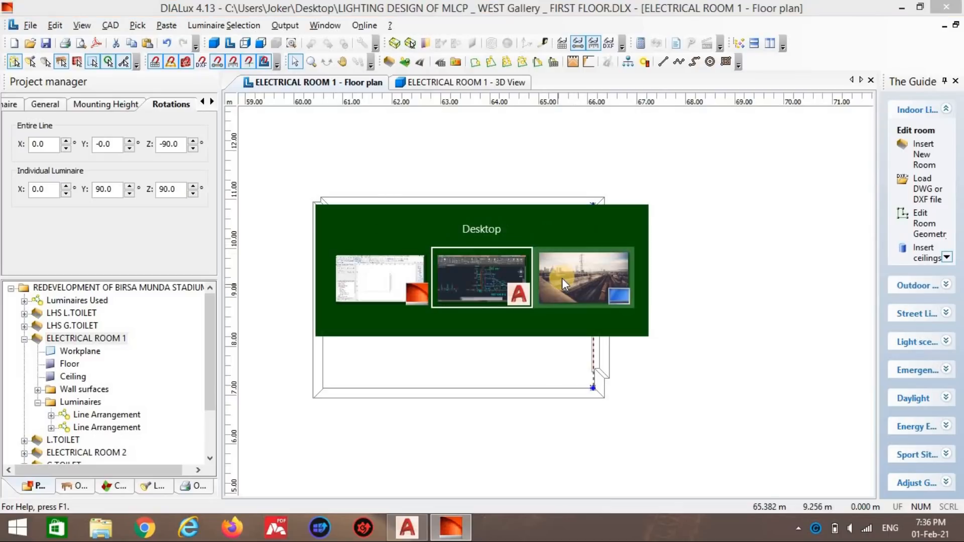
pyautogui.scroll(-4, 532, 286)
pyautogui.moveTo(419, 269); pyautogui.dragTo(459, 291, button='middle')
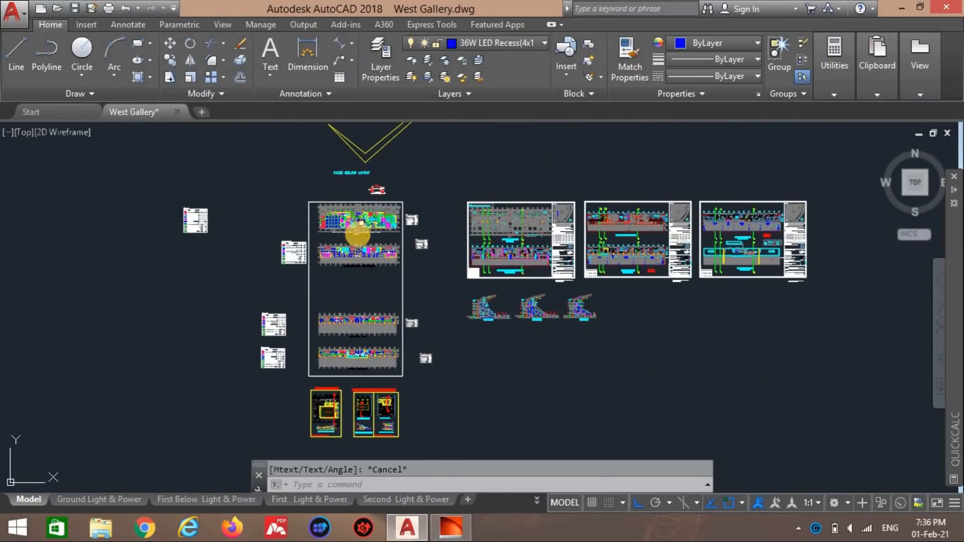
pyautogui.scroll(8, 355, 227)
pyautogui.scroll(2, 445, 303)
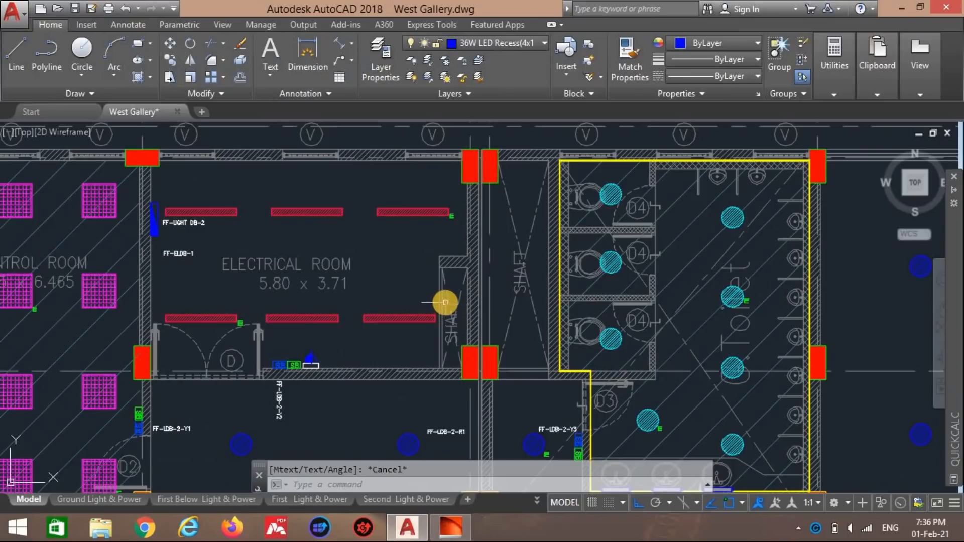
pyautogui.scroll(3, 438, 273)
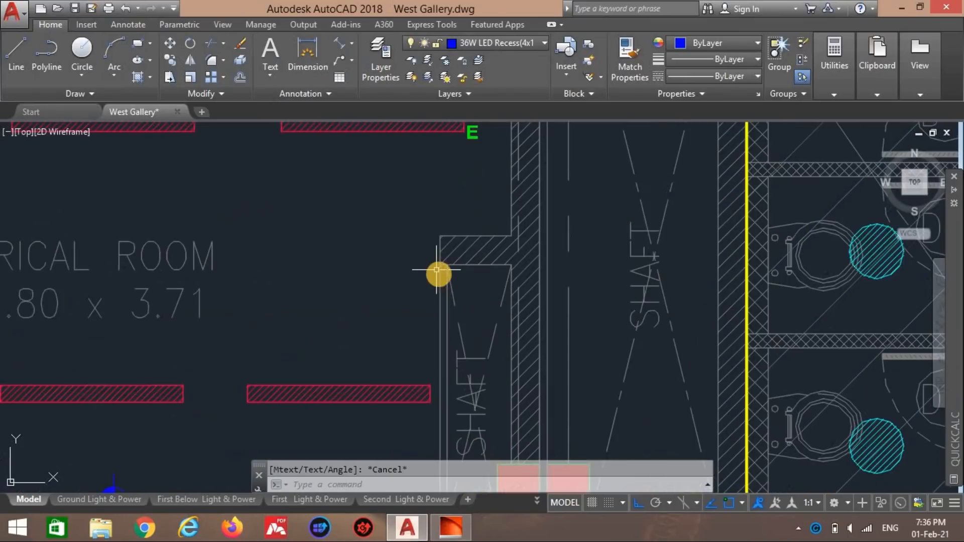
# Step: Zoom to the whole drawing, locate the 5.80 x 3.71 electrical room again and examine its luminaires and surrounding walls
pyautogui.middleClick(501, 278)
pyautogui.middleClick(501, 278)
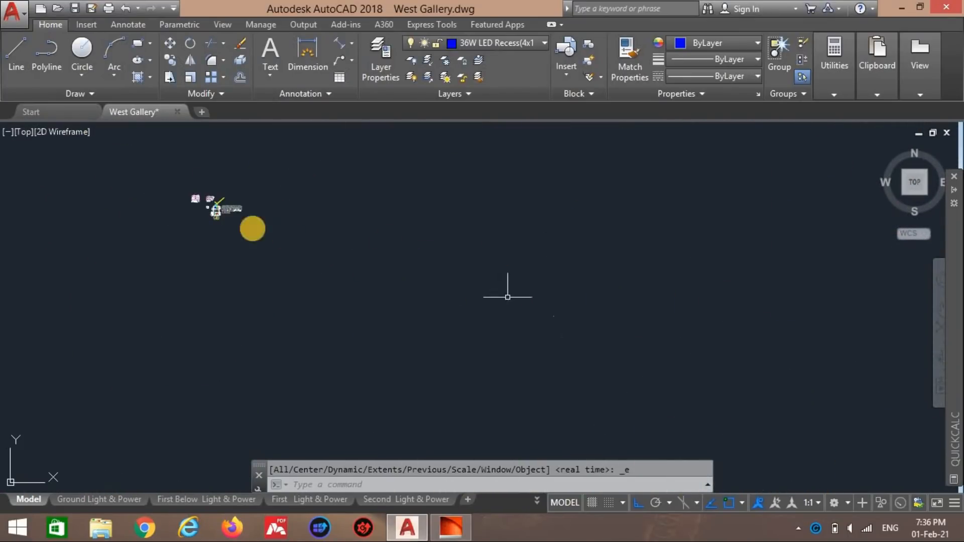
pyautogui.scroll(8, 194, 189)
pyautogui.scroll(10, 367, 255)
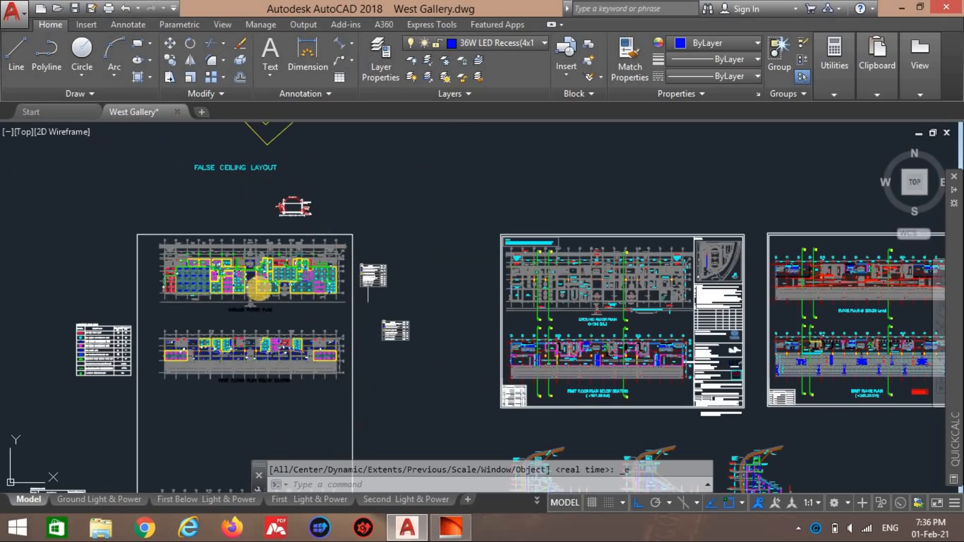
pyautogui.scroll(-5, 553, 287)
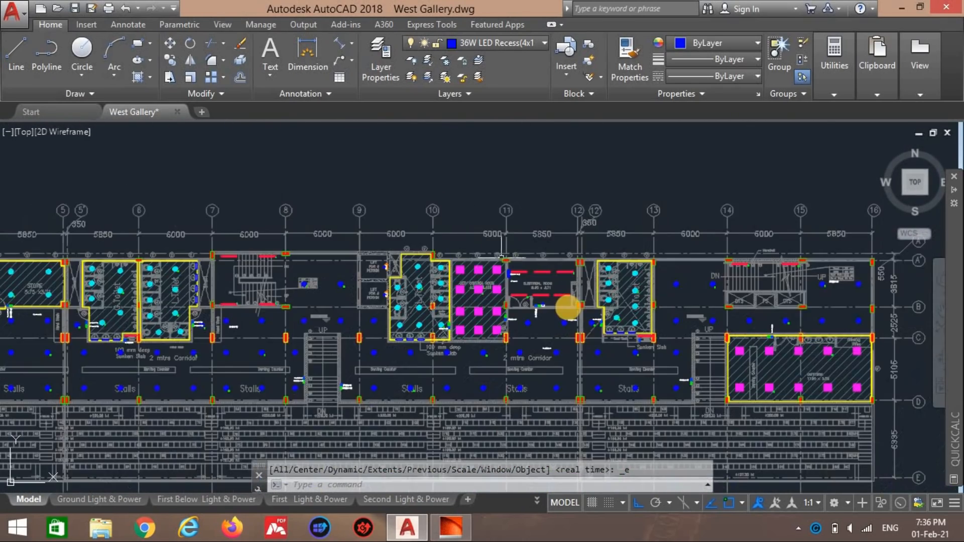
pyautogui.scroll(10, 556, 289)
pyautogui.scroll(-3, 519, 179)
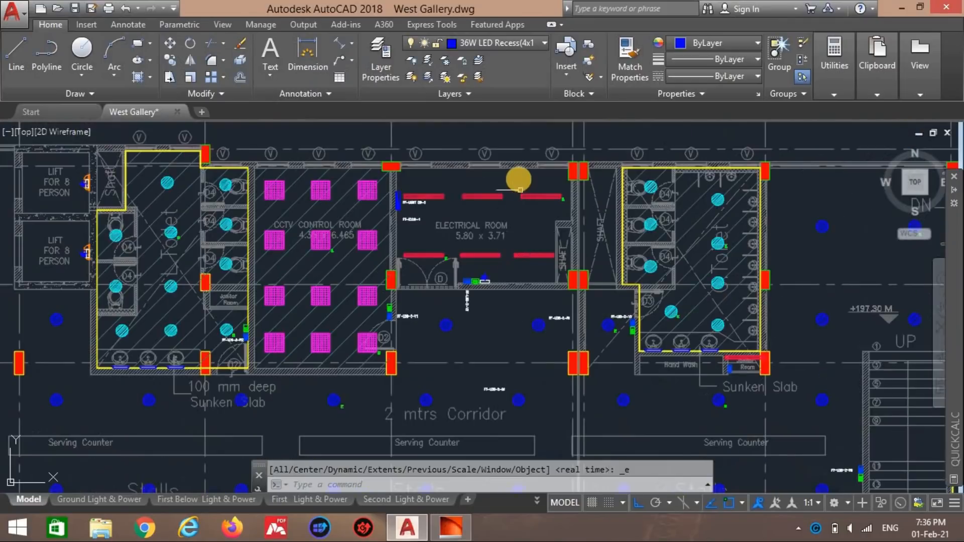
# Step: Switch to DIALux and set the quantity of the line arrangement along the upper wall of ELECTRICAL ROOM 1 to 3
pyautogui.scroll(3, 518, 178)
pyautogui.hotkey('alt', 'Tab')
pyautogui.hotkey('alt', 'Tab')
pyautogui.hotkey('alt', 'Tab')
pyautogui.click(516, 208)
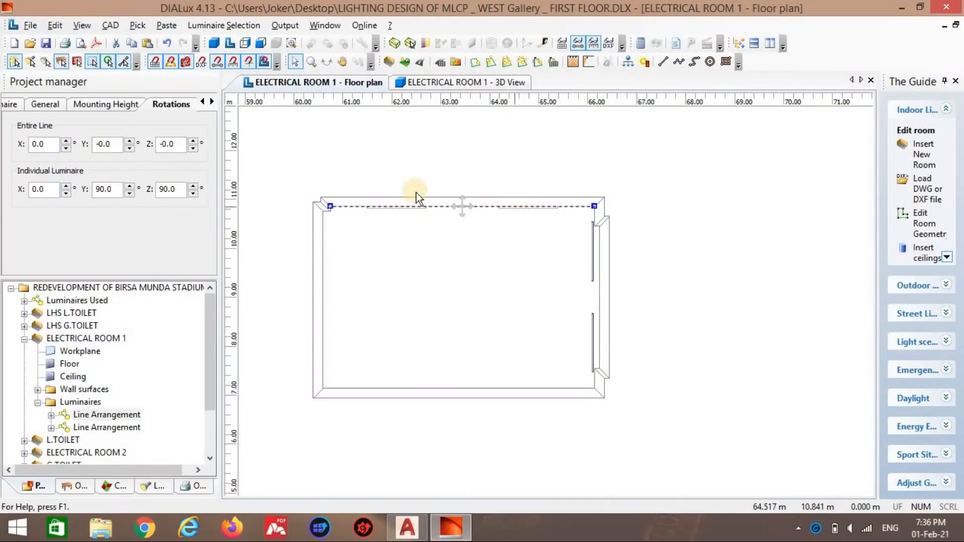
pyautogui.click(46, 104)
pyautogui.click(46, 125)
pyautogui.write('3')
pyautogui.press('Return')
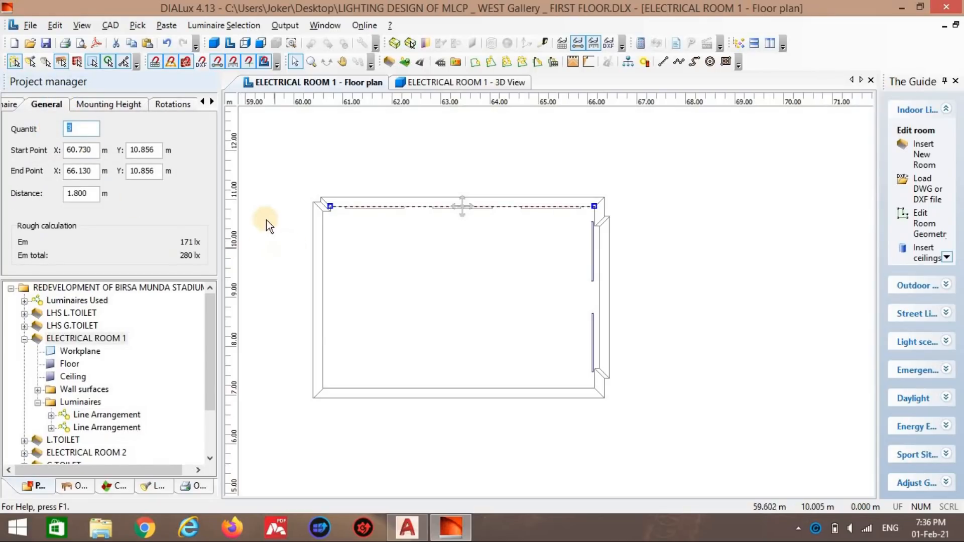
pyautogui.click(456, 260)
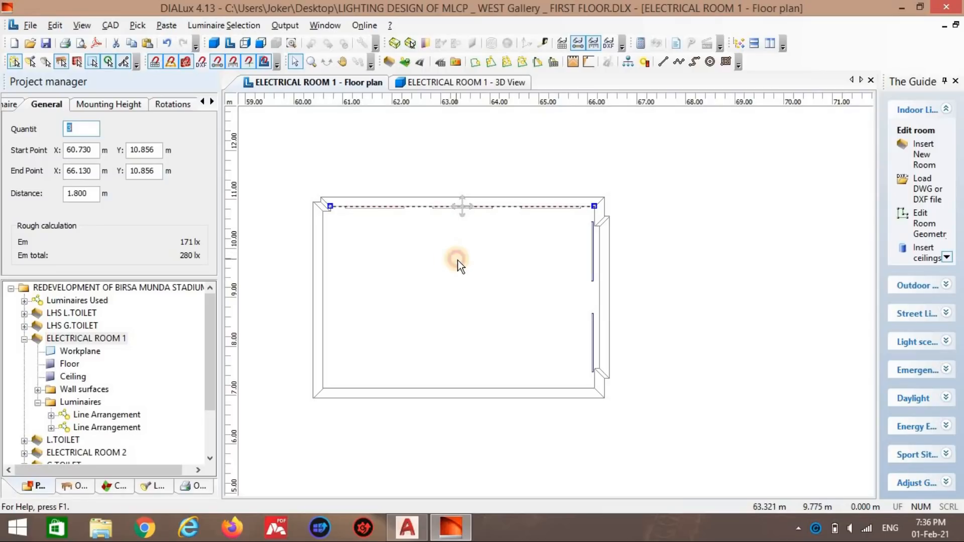
# Step: Compare the right-wall line arrangement with the DWG background, hide the background again and set the arrangement's quantity to 1
pyautogui.click(594, 244)
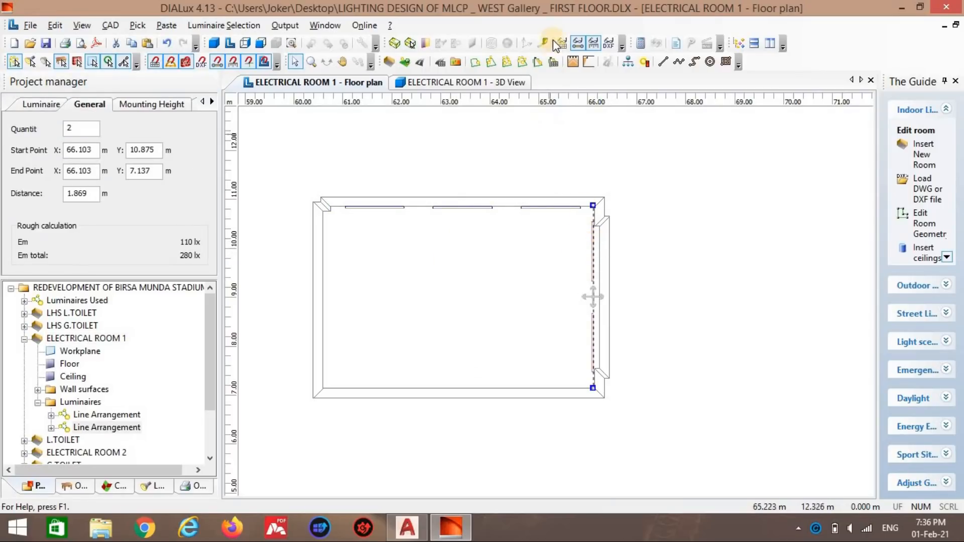
pyautogui.click(607, 44)
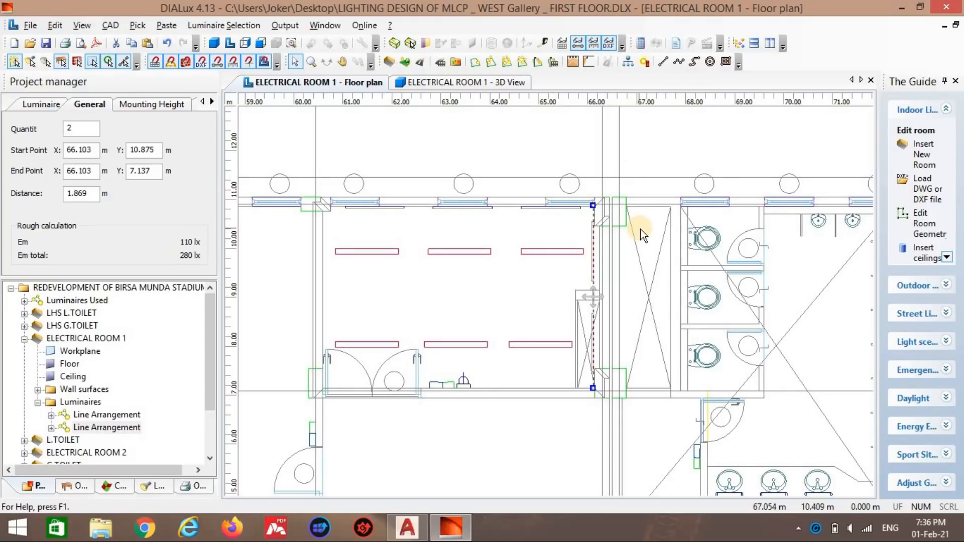
pyautogui.click(608, 44)
pyautogui.doubleClick(80, 128)
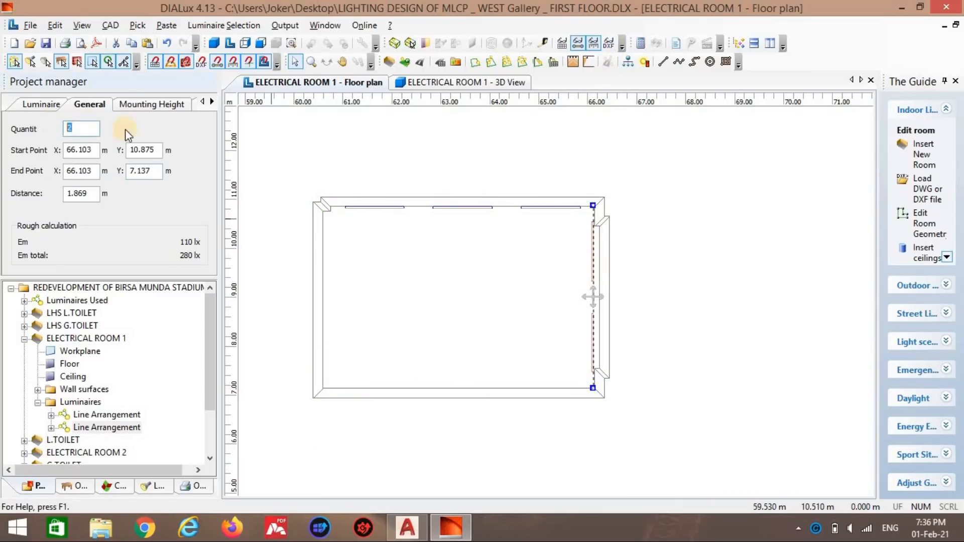
pyautogui.write('1')
pyautogui.click(438, 249)
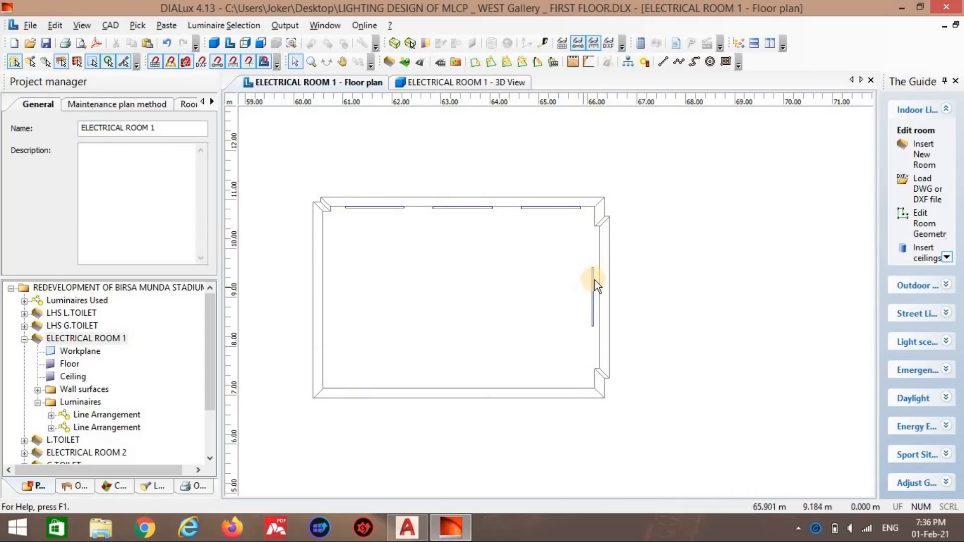
# Step: Shorten the right-wall line arrangement to run from Y 10.456 m to Y 9.235 m along the wall at X 66.130 m
pyautogui.click(594, 285)
pyautogui.scroll(3, 625, 270)
pyautogui.moveTo(619, 164); pyautogui.dragTo(619, 180)
pyautogui.moveTo(617, 442); pyautogui.dragTo(620, 276)
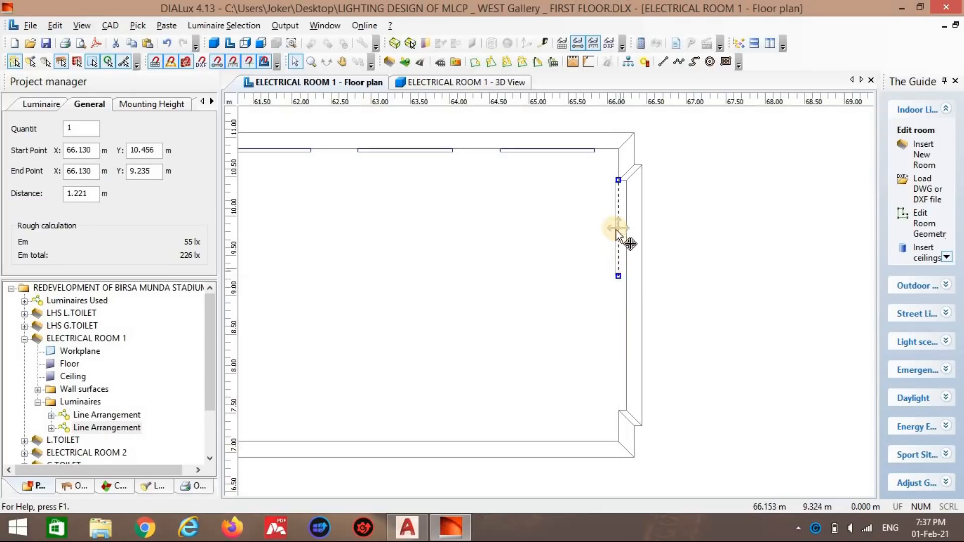
pyautogui.click(691, 202)
pyautogui.scroll(-2, 694, 228)
pyautogui.scroll(-1, 707, 191)
pyautogui.scroll(-1, 653, 186)
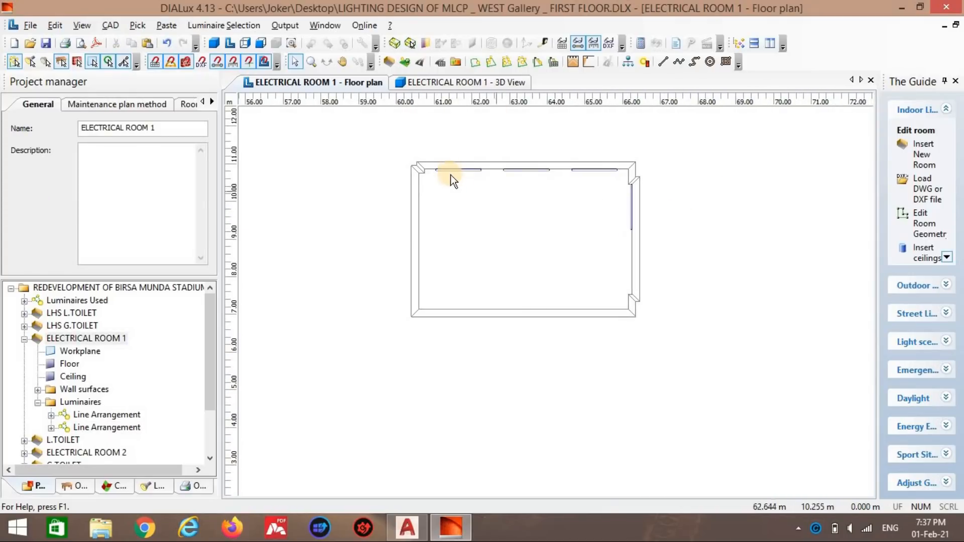
pyautogui.click(454, 169)
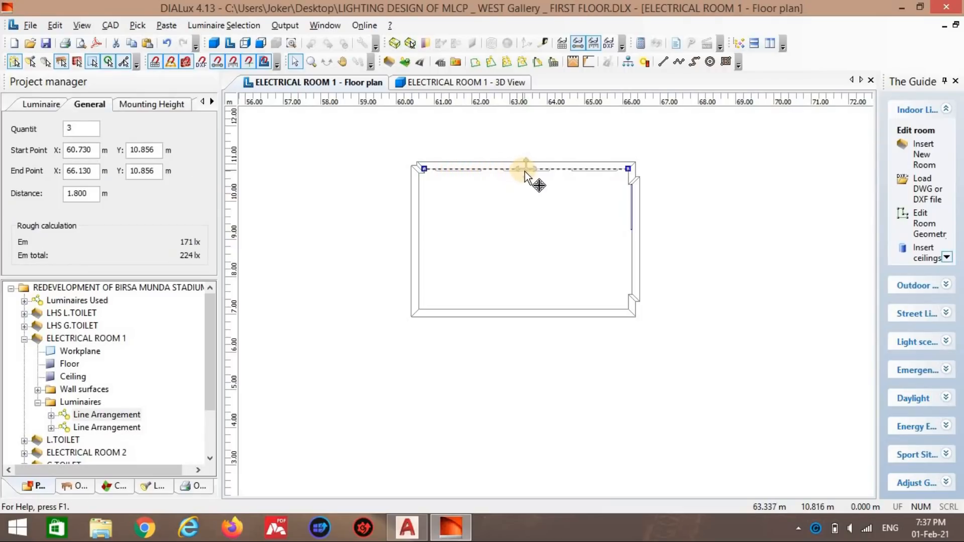
pyautogui.hotkey('ctrl', 'v')
pyautogui.moveTo(564, 134); pyautogui.dragTo(566, 366)
pyautogui.rightClick(566, 366)
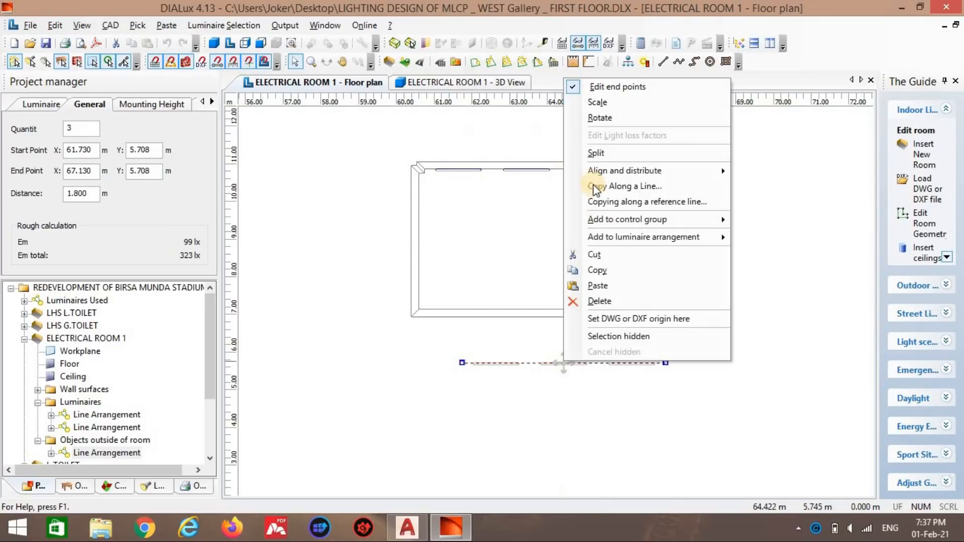
pyautogui.click(594, 151)
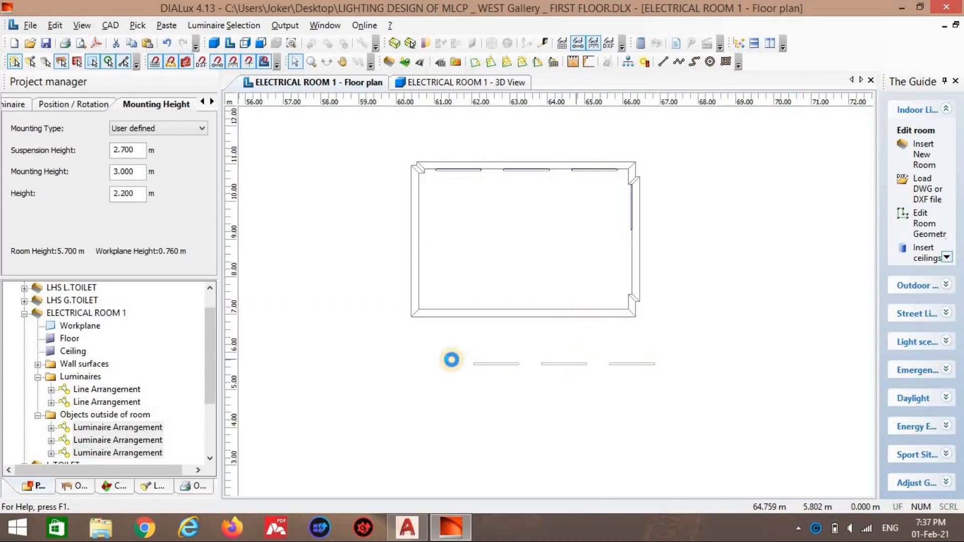
pyautogui.click(444, 355)
pyautogui.moveTo(660, 387); pyautogui.dragTo(418, 353)
pyautogui.press('Delete')
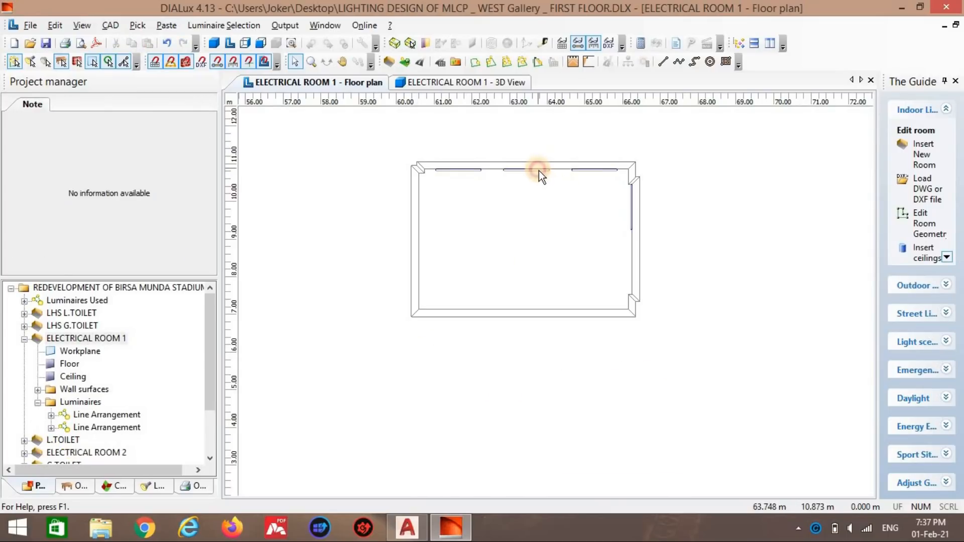
# Step: Copy the upper-wall line arrangement, rotate the copy to face into the room and place it centred along the lower wall
pyautogui.click(539, 171)
pyautogui.moveTo(564, 131); pyautogui.dragTo(708, 138)
pyautogui.rightClick(710, 270)
pyautogui.click(747, 40)
pyautogui.moveTo(709, 263); pyautogui.dragTo(343, 311)
pyautogui.scroll(5, 625, 318)
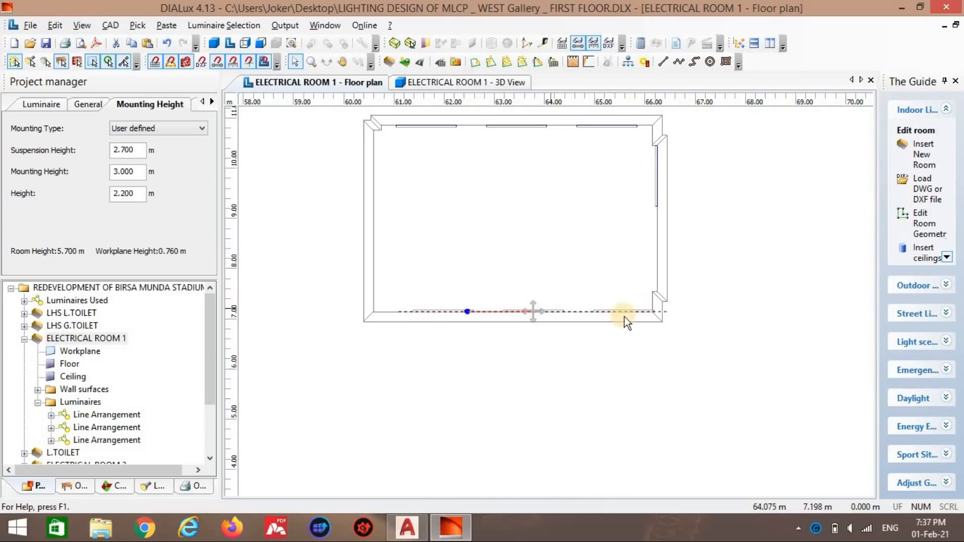
pyautogui.scroll(-2, 522, 315)
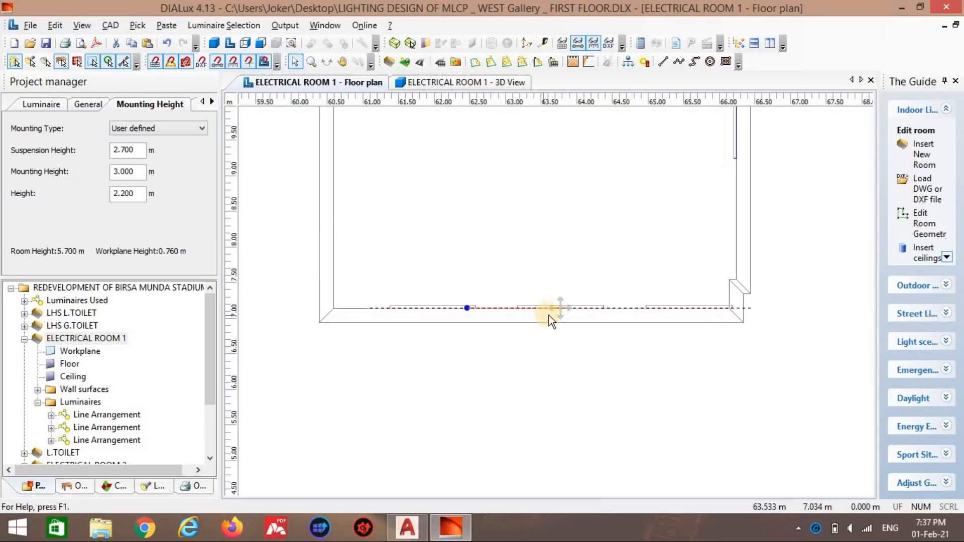
pyautogui.moveTo(561, 305); pyautogui.dragTo(531, 305)
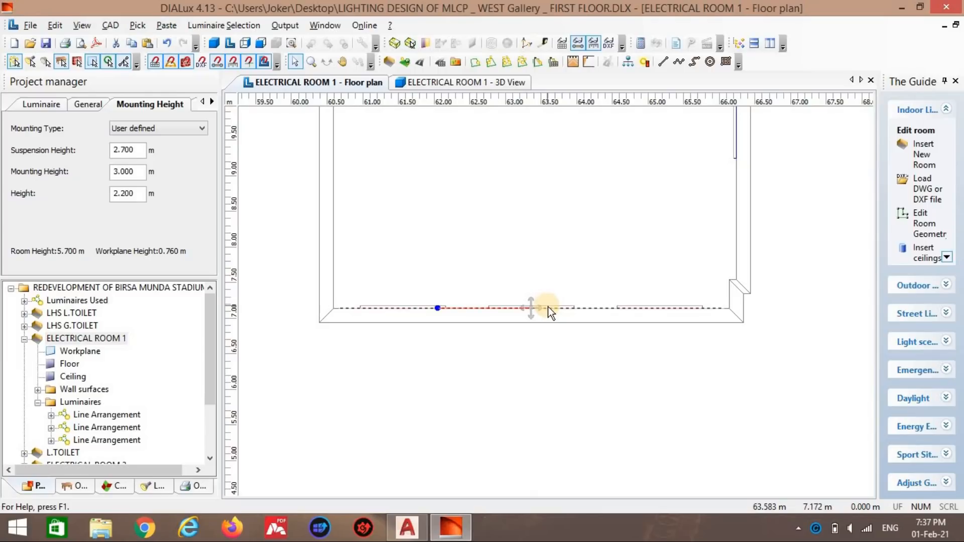
# Step: Stretch both end points of the lower-wall line arrangement to the ends of that wall
pyautogui.rightClick(546, 307)
pyautogui.click(617, 45)
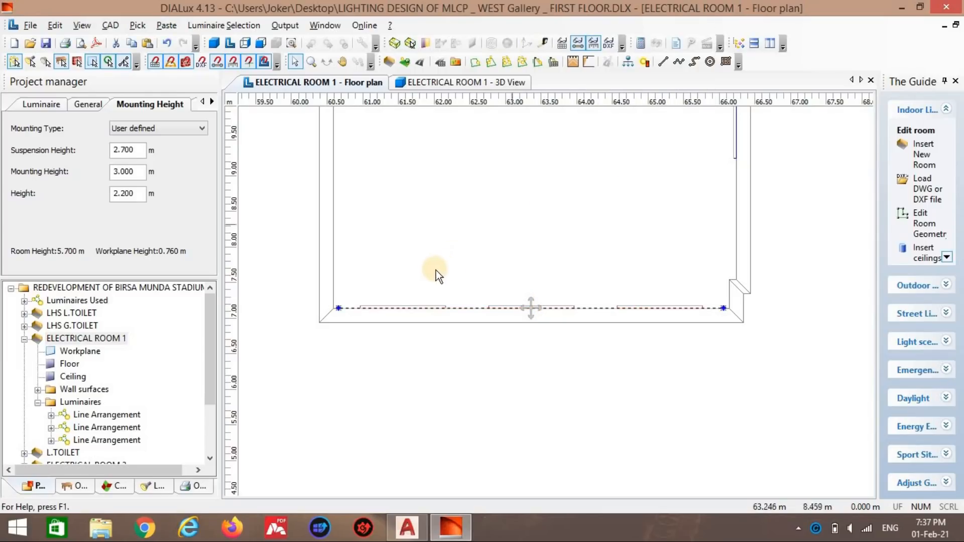
pyautogui.moveTo(342, 318); pyautogui.dragTo(336, 308)
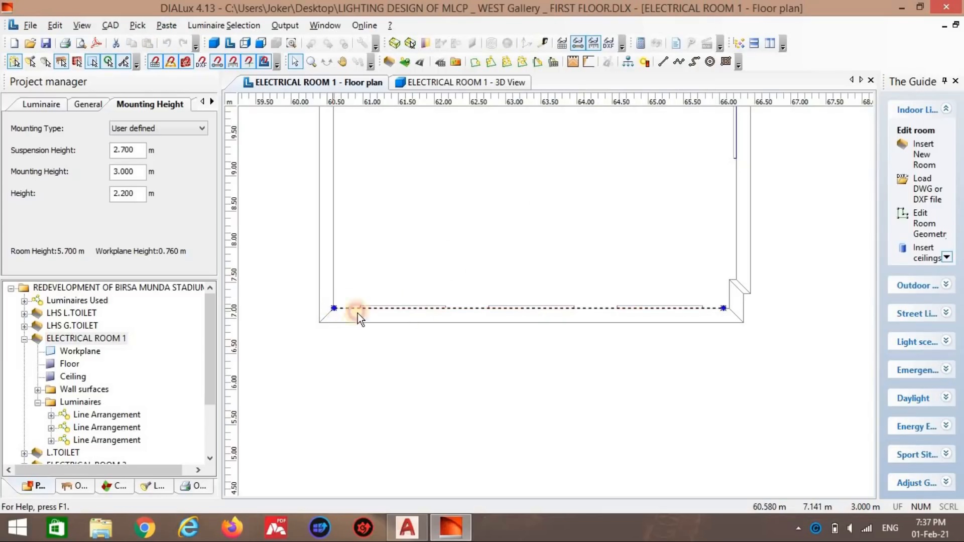
pyautogui.moveTo(724, 306); pyautogui.dragTo(728, 307)
pyautogui.scroll(-2, 552, 270)
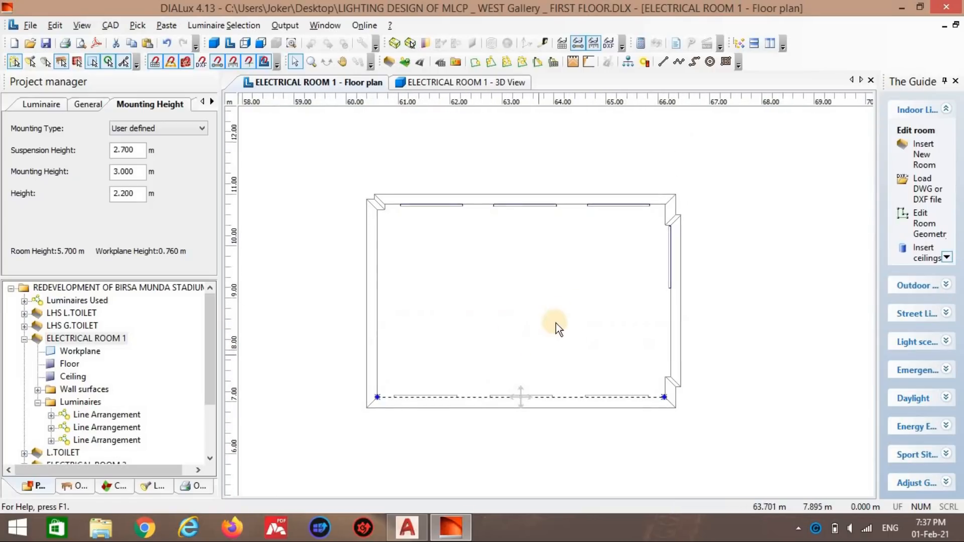
pyautogui.click(563, 299)
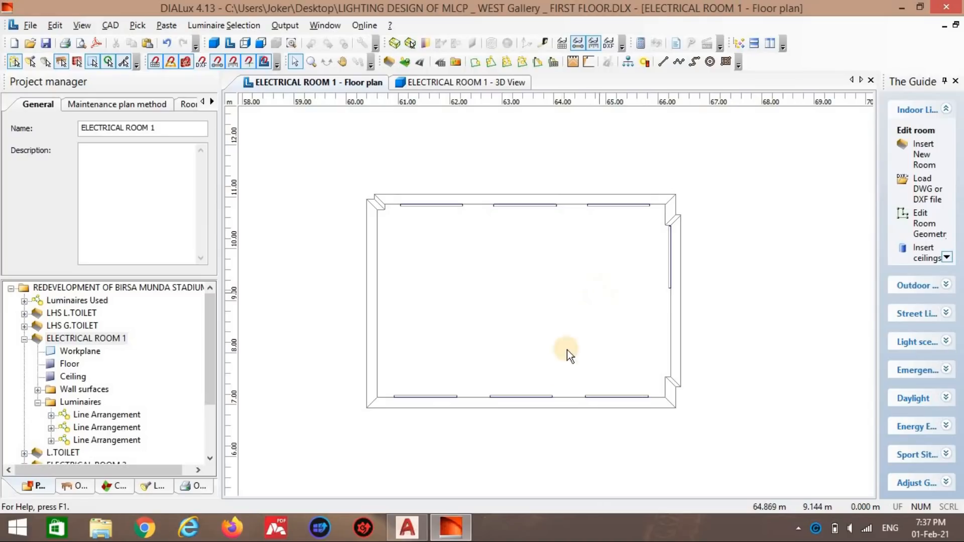
# Step: Copy the right-wall line arrangement, rotate the copy to face the opposite direction and place it on the left wall
pyautogui.click(671, 257)
pyautogui.hotkey('ctrl', 'c')
pyautogui.hotkey('ctrl', 'v')
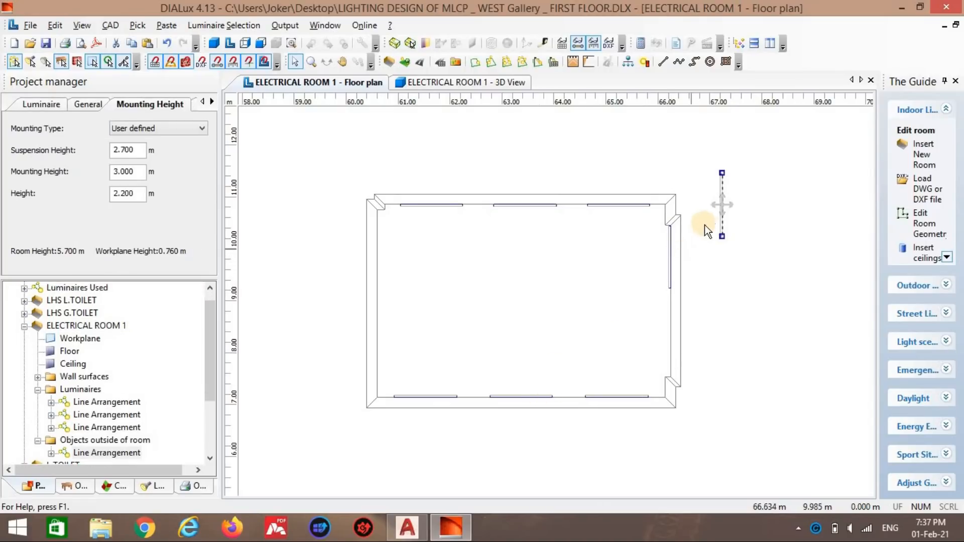
pyautogui.moveTo(722, 204); pyautogui.dragTo(515, 287)
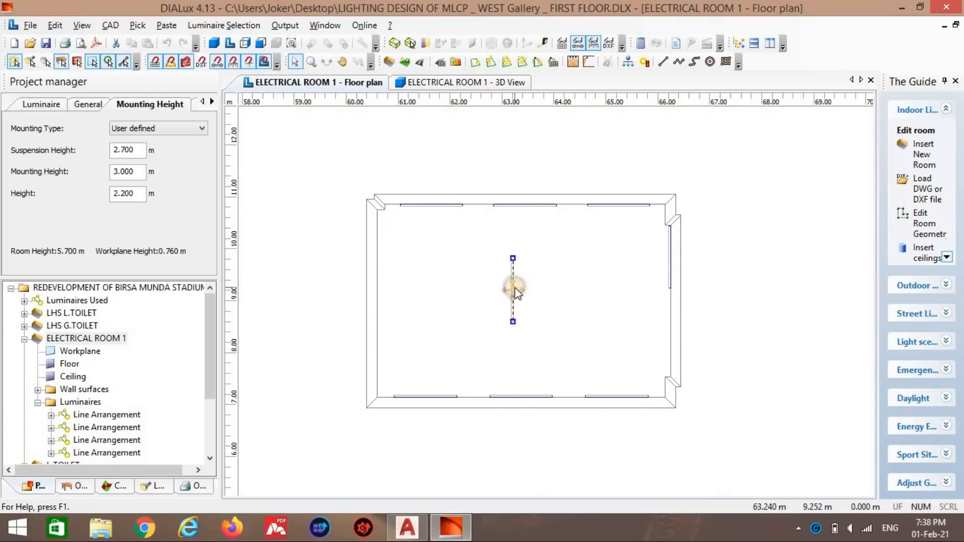
pyautogui.rightClick(514, 287)
pyautogui.click(592, 44)
pyautogui.moveTo(511, 334); pyautogui.dragTo(513, 213)
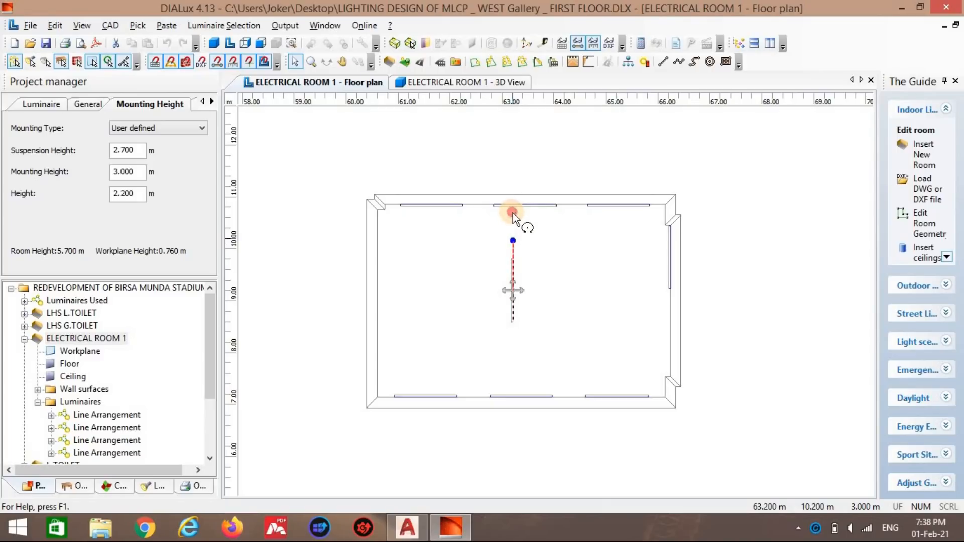
pyautogui.moveTo(475, 288); pyautogui.dragTo(410, 288)
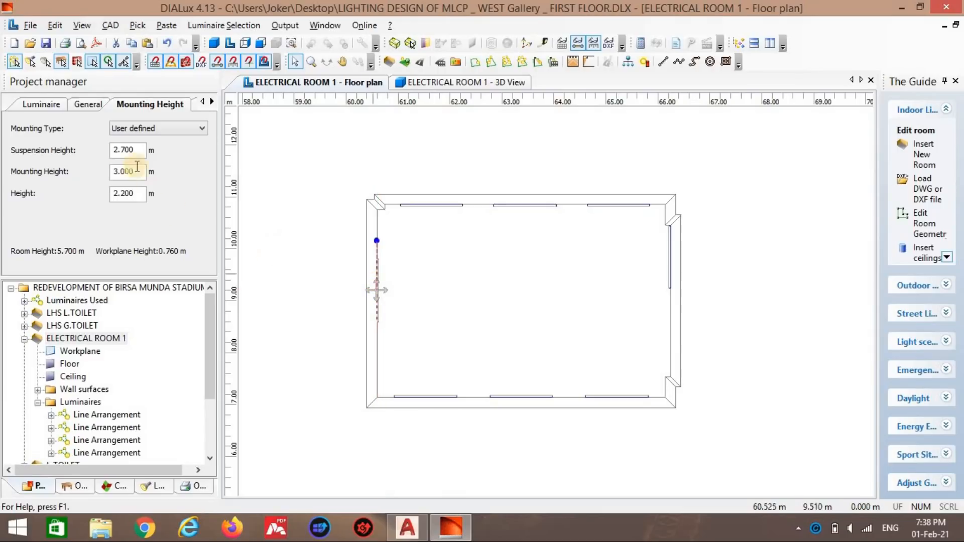
# Step: Set the left-wall line arrangement's quantity to 2 and stretch it along the wall from Y 7.141 m to Y 10.756 m
pyautogui.click(80, 106)
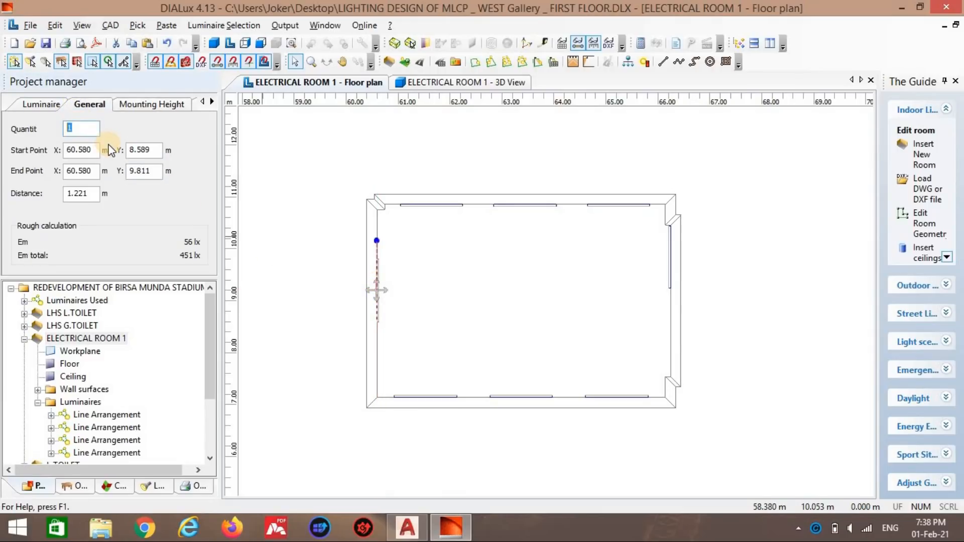
pyautogui.write('2')
pyautogui.click(402, 285)
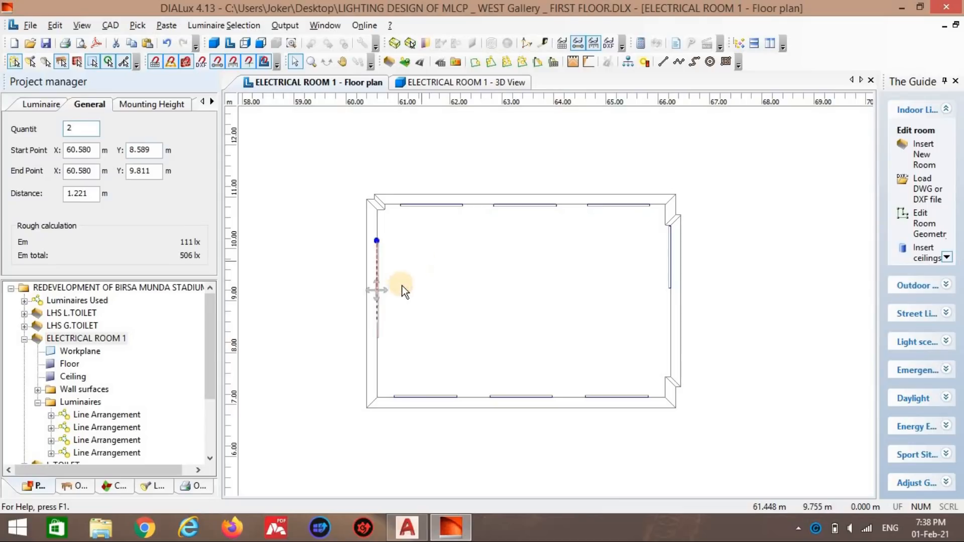
pyautogui.click(377, 290)
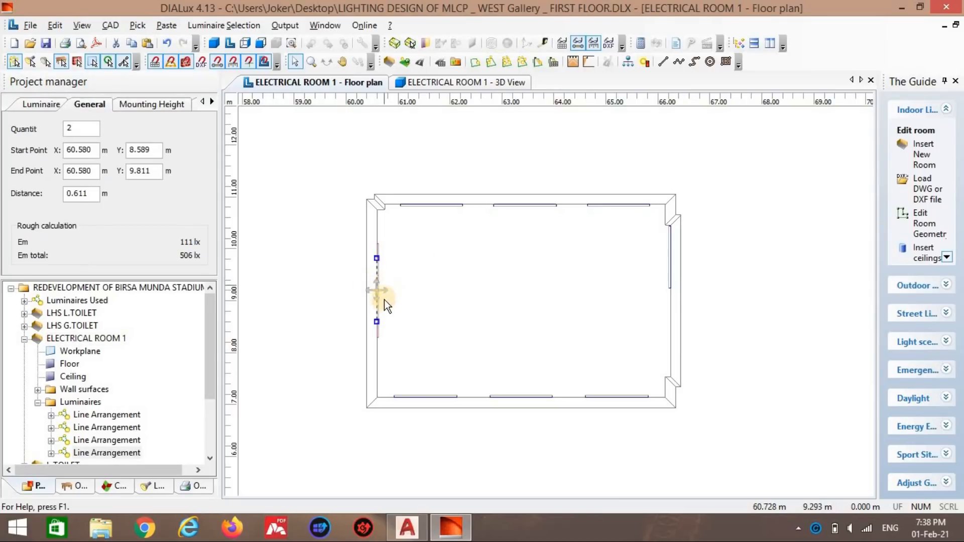
pyautogui.moveTo(375, 321); pyautogui.dragTo(378, 396)
pyautogui.moveTo(376, 259); pyautogui.dragTo(378, 218)
pyautogui.click(423, 279)
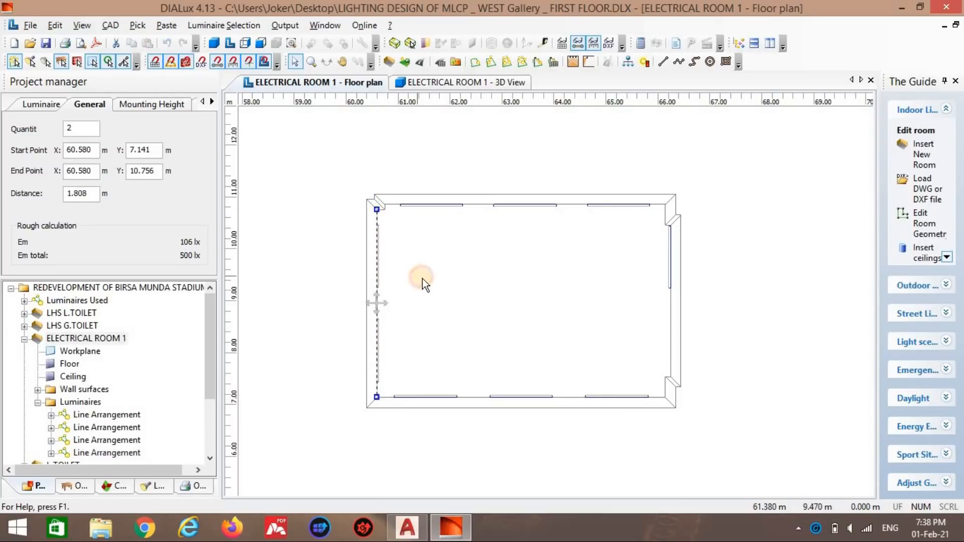
pyautogui.click(378, 238)
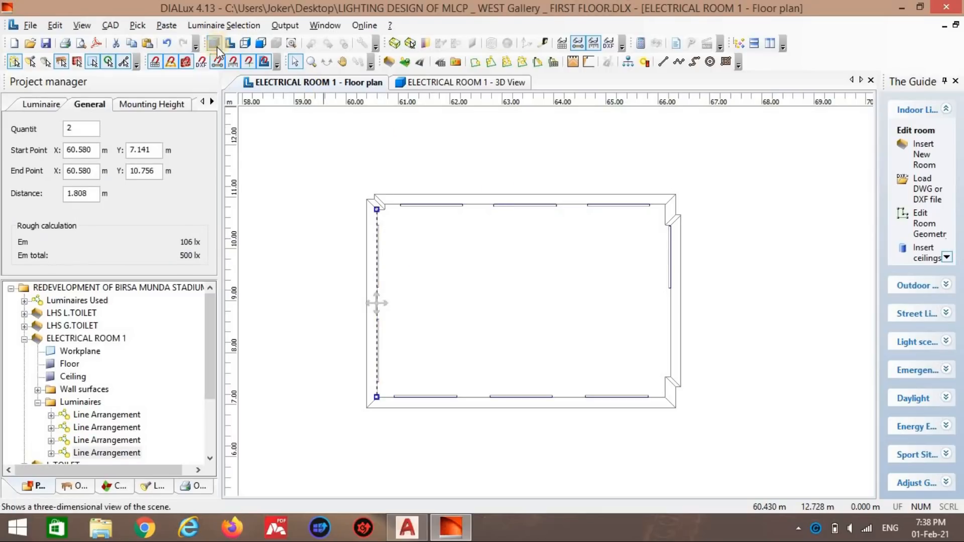
# Step: Check the luminaires in the 3D view, run the standard calculation for ELECTRICAL ROOM 1 and inspect the lit room
pyautogui.click(441, 87)
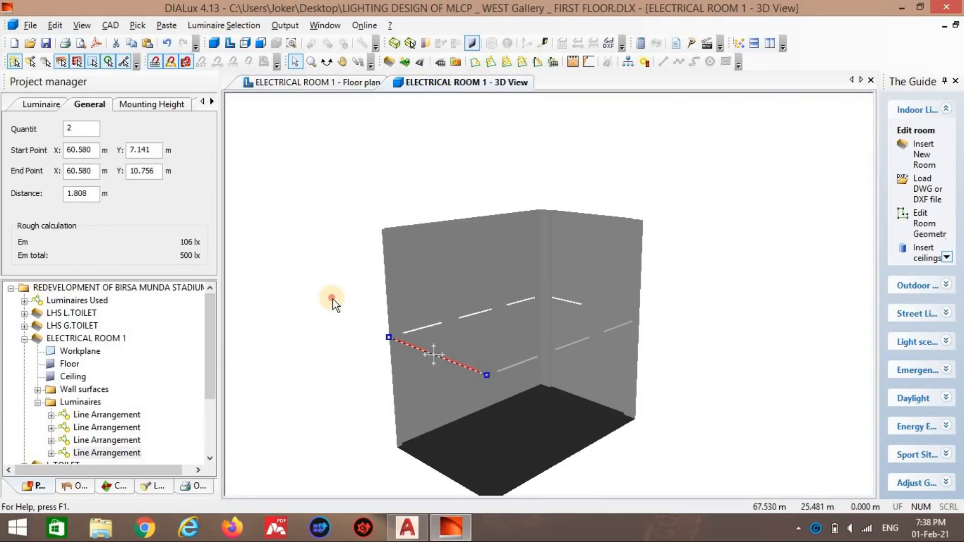
pyautogui.click(333, 299)
pyautogui.click(327, 61)
pyautogui.moveTo(391, 345); pyautogui.dragTo(659, 78)
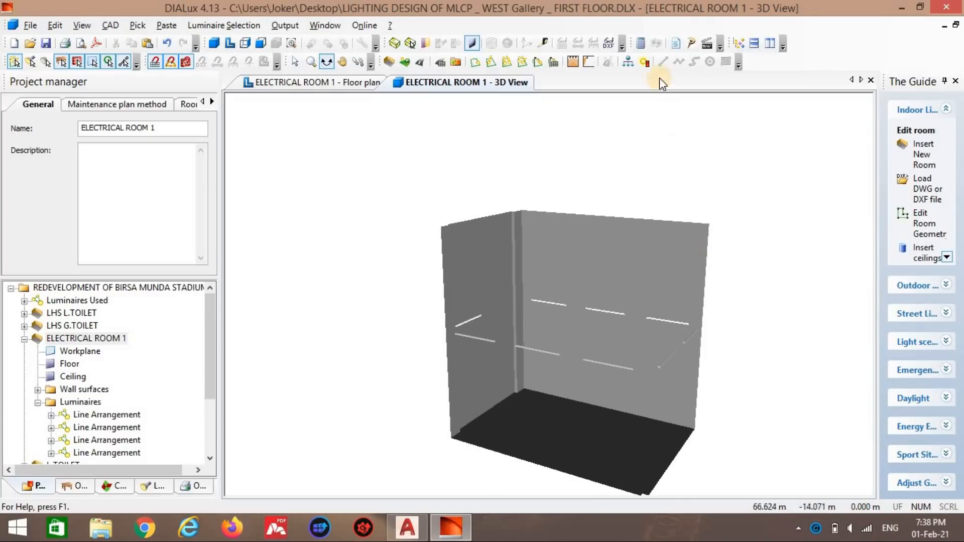
pyautogui.click(641, 44)
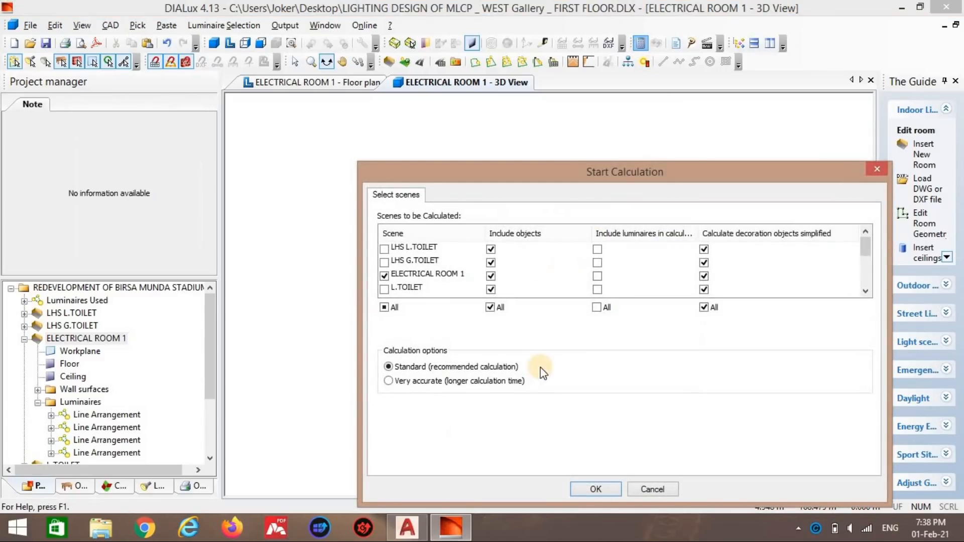
pyautogui.click(602, 488)
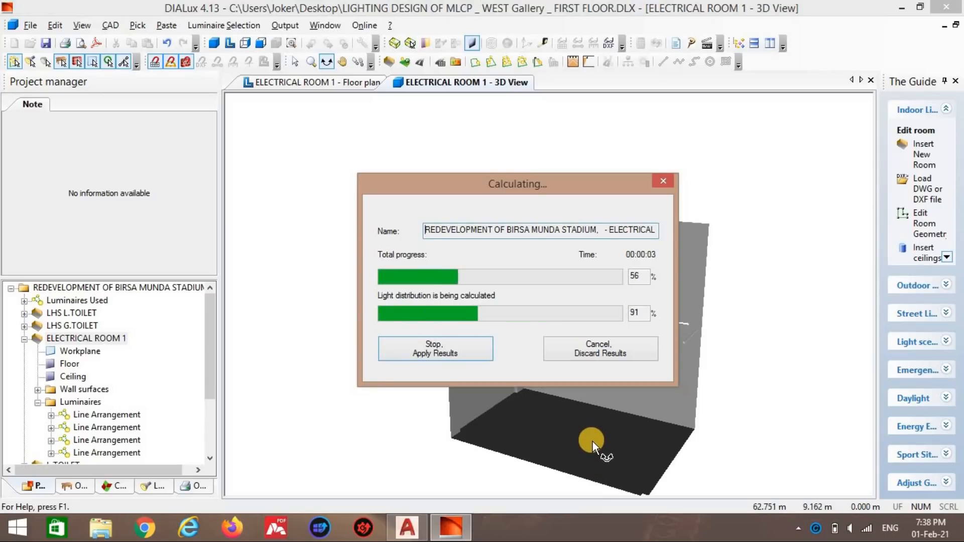
pyautogui.moveTo(593, 442); pyautogui.dragTo(720, 361)
pyautogui.moveTo(488, 360); pyautogui.dragTo(676, 409)
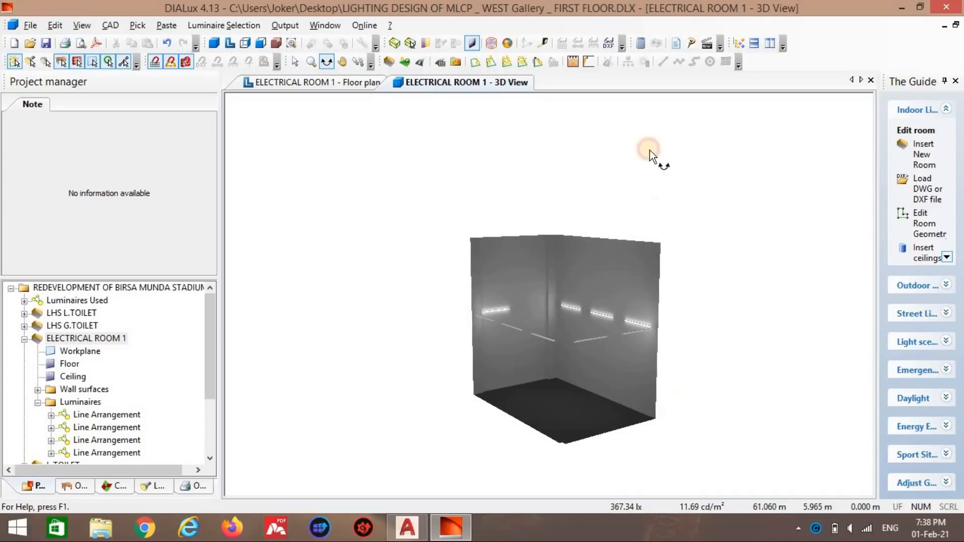
pyautogui.moveTo(499, 306); pyautogui.dragTo(422, 316)
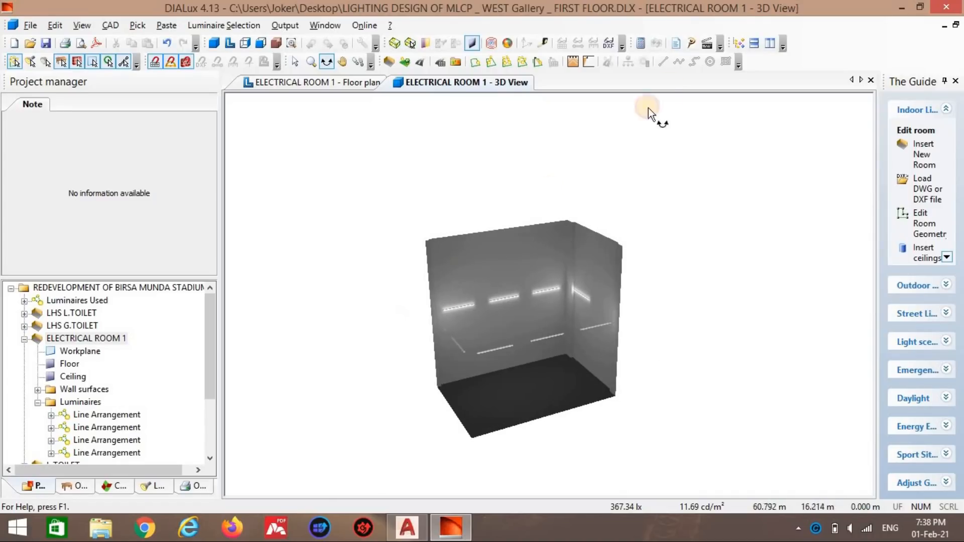
# Step: Open the single sheet output for ELECTRICAL ROOM 1 at page width, examine the isolux diagram and illuminance table, and close it
pyautogui.click(674, 46)
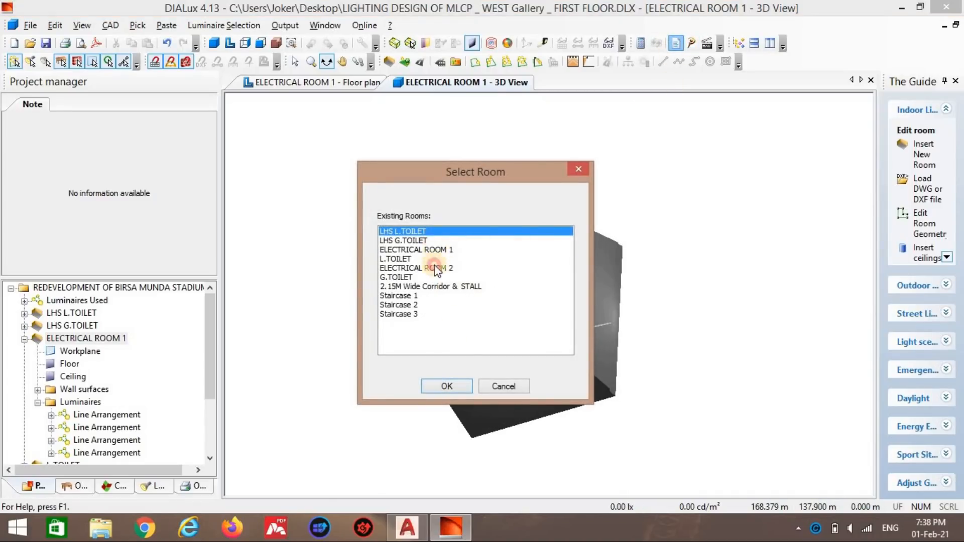
pyautogui.click(432, 250)
pyautogui.click(453, 388)
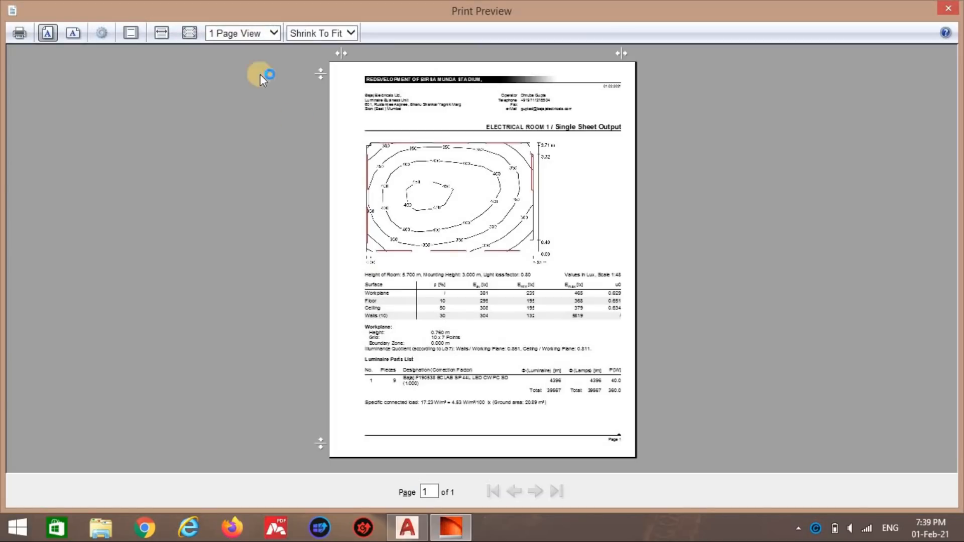
pyautogui.click(167, 30)
pyautogui.scroll(-7, 548, 264)
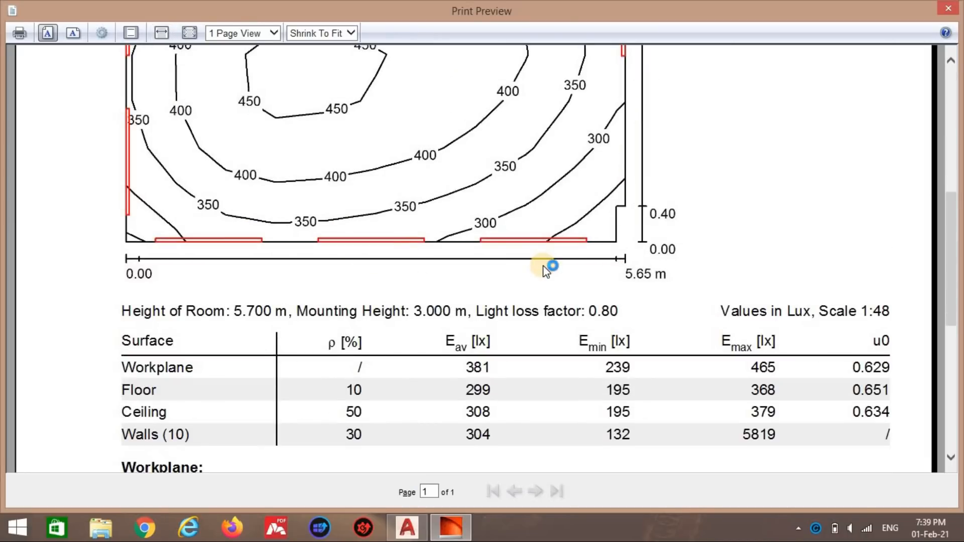
pyautogui.scroll(3, 547, 269)
pyautogui.scroll(3, 548, 271)
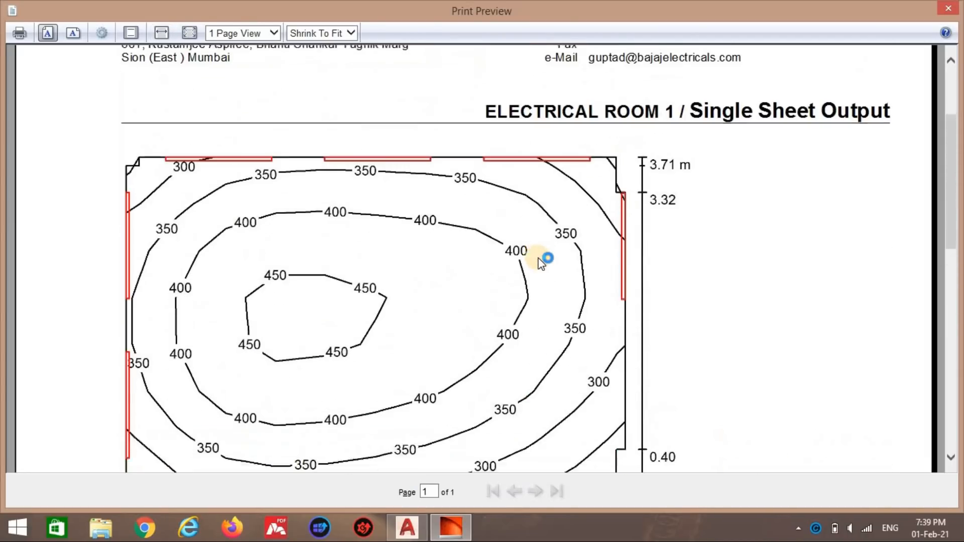
pyautogui.scroll(-2, 552, 274)
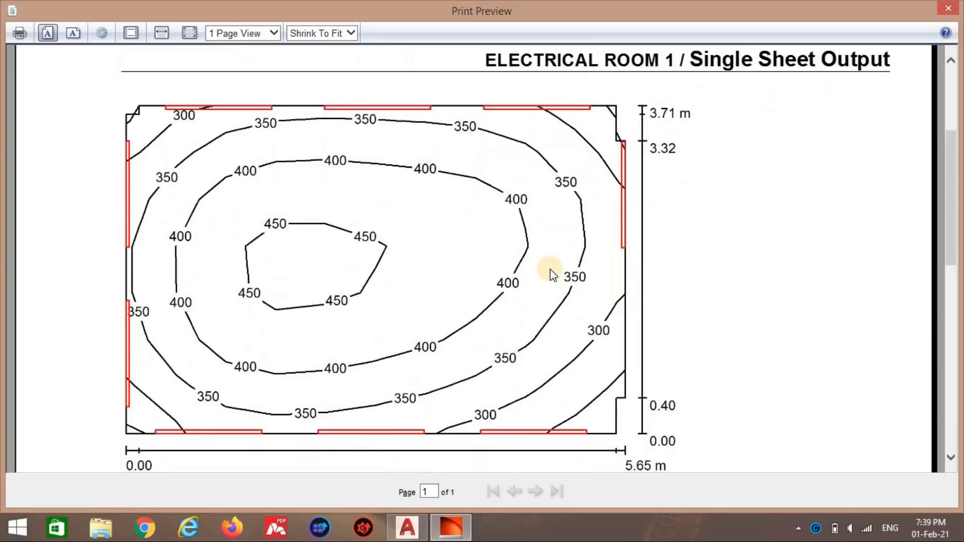
pyautogui.scroll(-5, 549, 272)
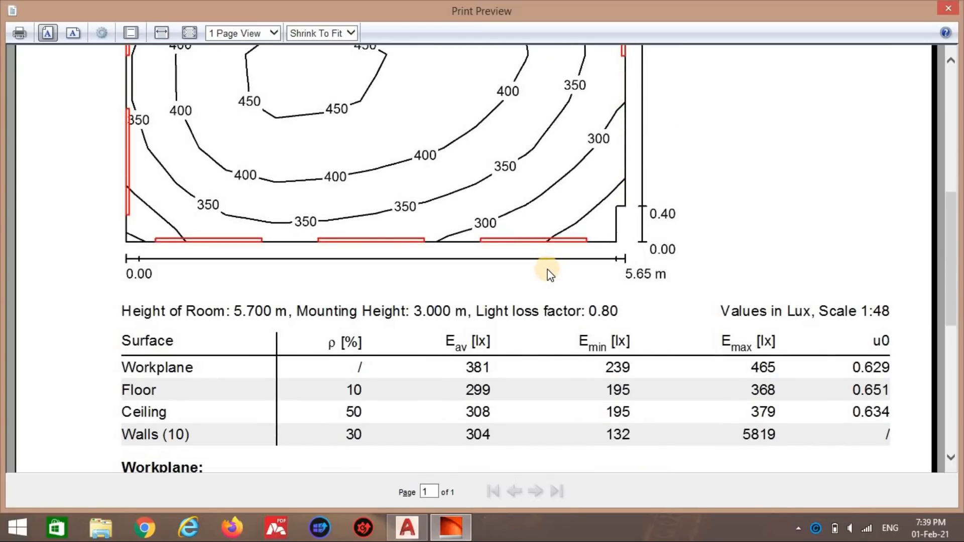
pyautogui.scroll(5, 642, 217)
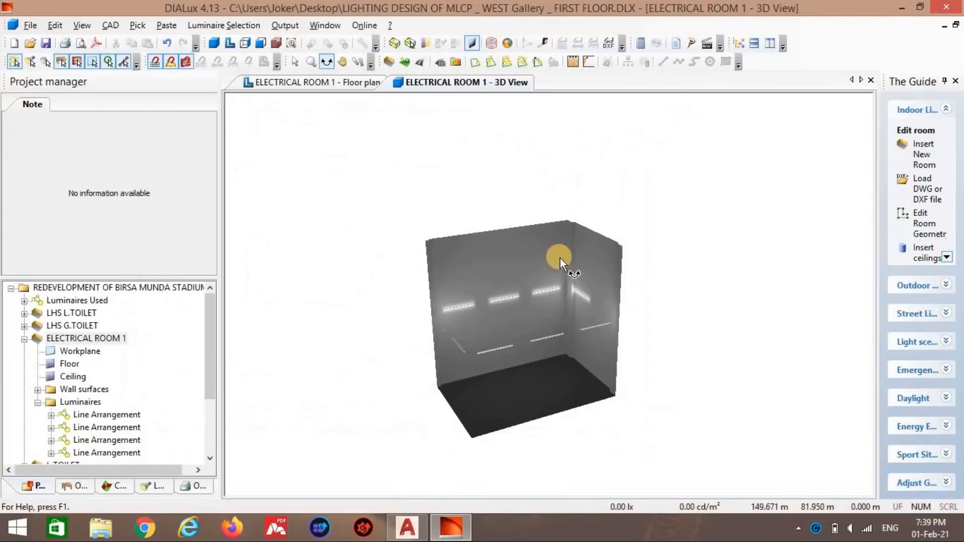
pyautogui.click(948, 8)
# Step: In the floor plan, set the left-wall line arrangement's quantity to 1 and discard the existing calculation results
pyautogui.click(339, 80)
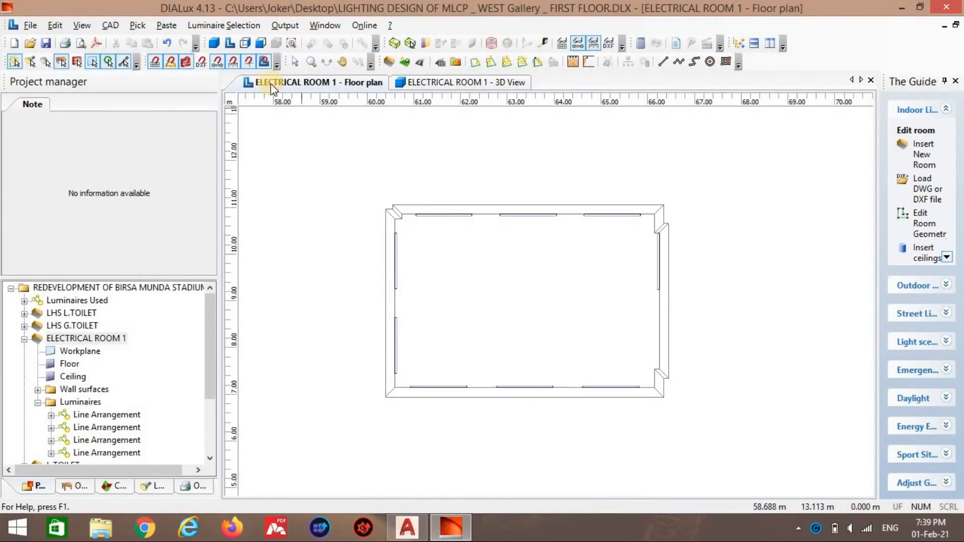
pyautogui.click(294, 61)
pyautogui.click(396, 261)
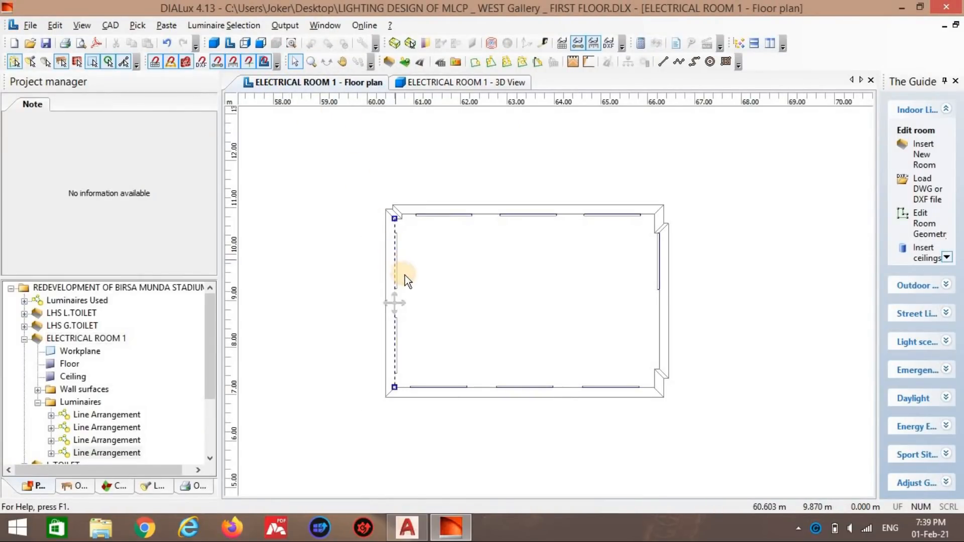
pyautogui.click(80, 128)
pyautogui.press('BackSpace')
pyautogui.write('1')
pyautogui.click(480, 262)
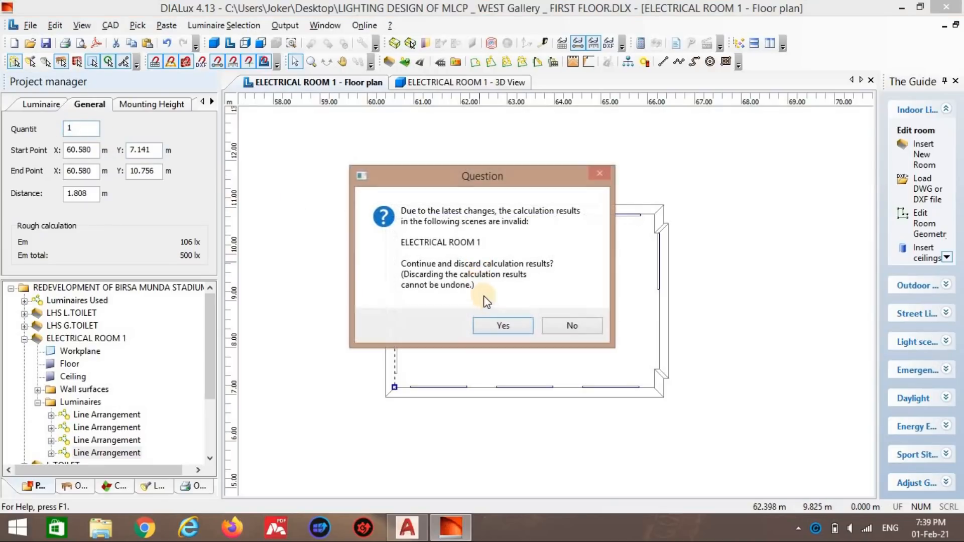
pyautogui.click(503, 324)
pyautogui.click(527, 288)
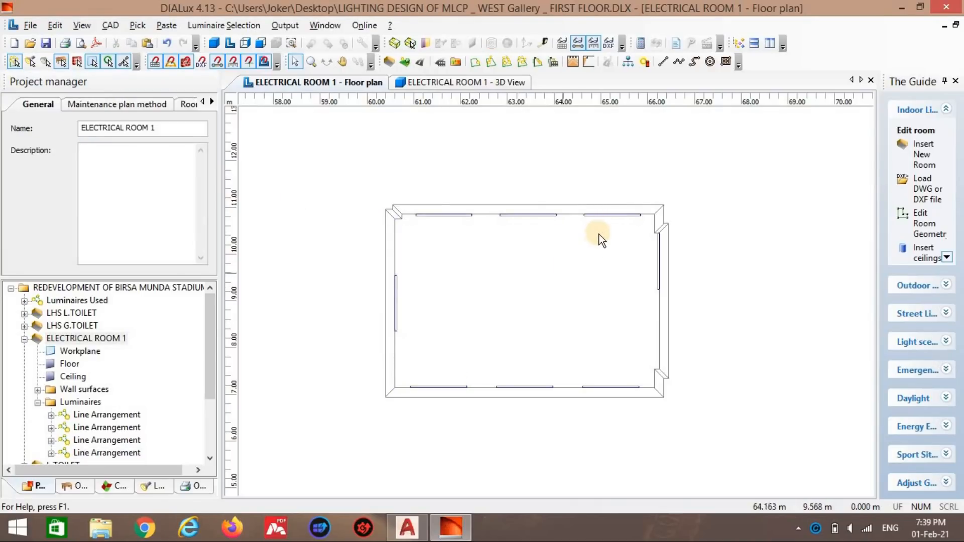
# Step: Set the upper-wall line arrangement's quantity to 2
pyautogui.click(600, 216)
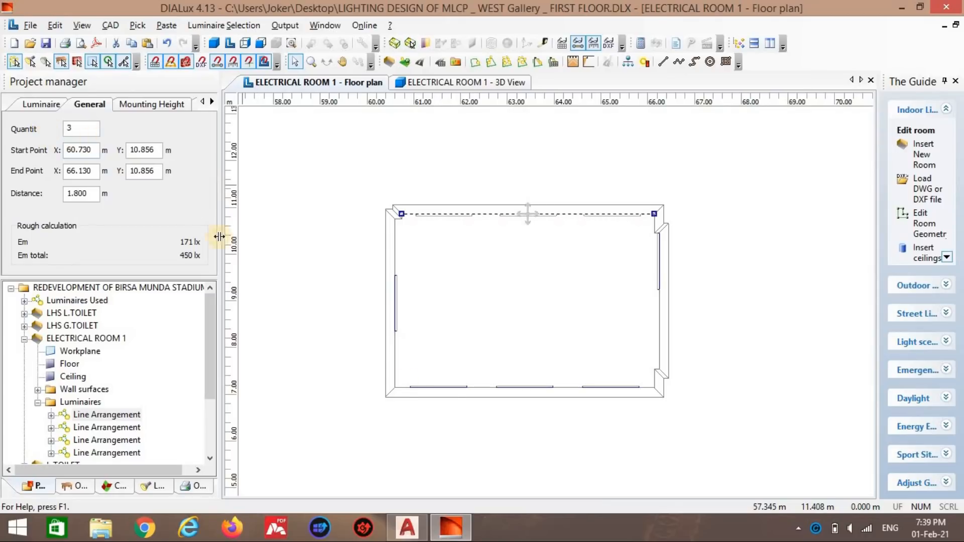
pyautogui.click(541, 386)
pyautogui.click(539, 215)
pyautogui.click(539, 215)
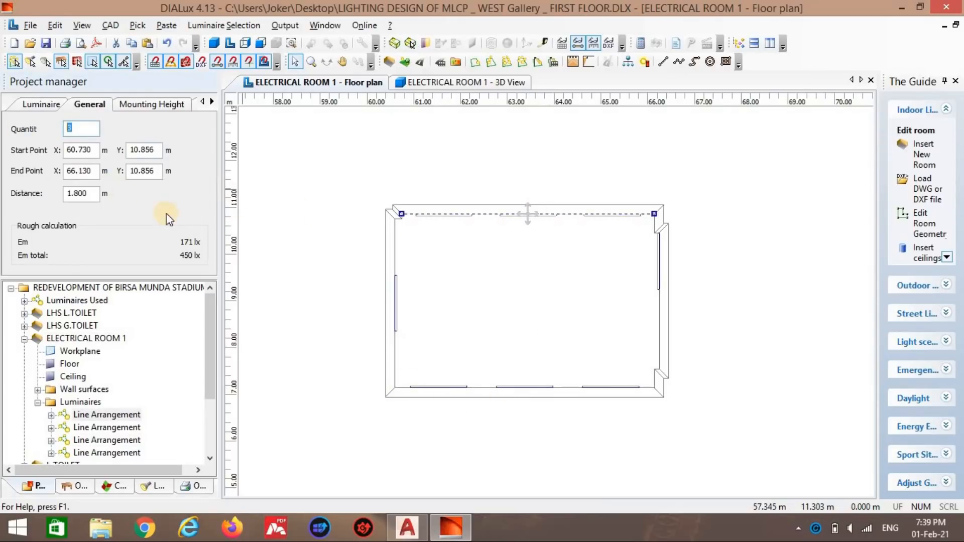
pyautogui.click(475, 298)
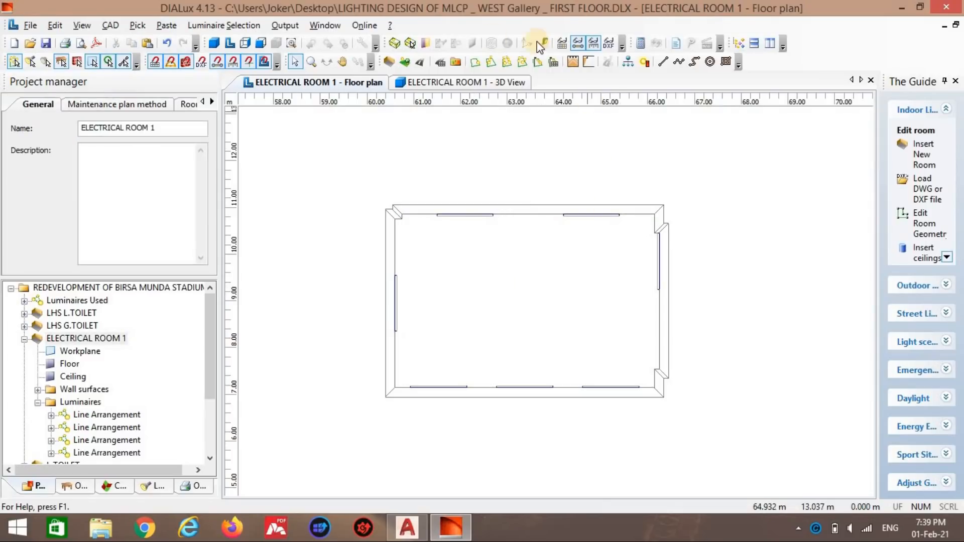
# Step: Run the standard calculation for ELECTRICAL ROOM 1 and open the room's single sheet output
pyautogui.click(640, 44)
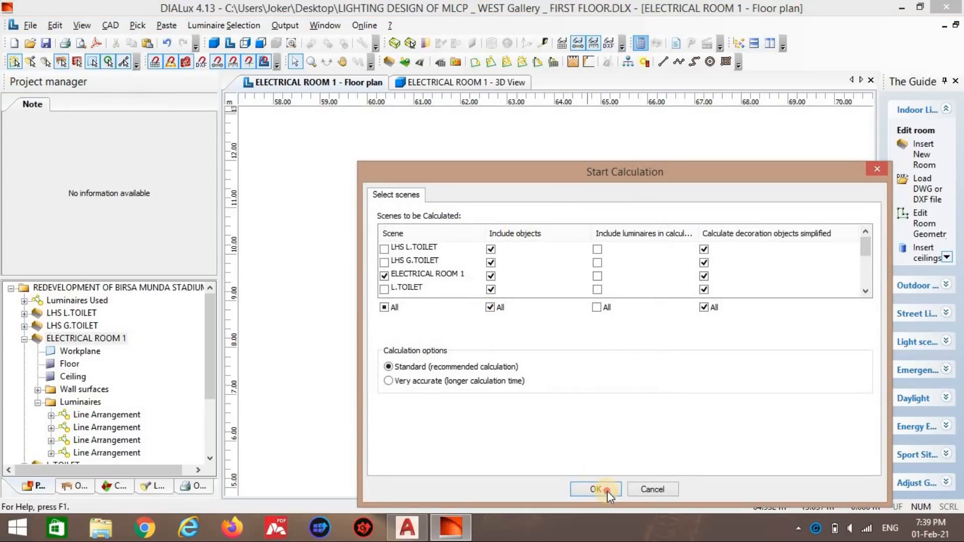
pyautogui.click(606, 490)
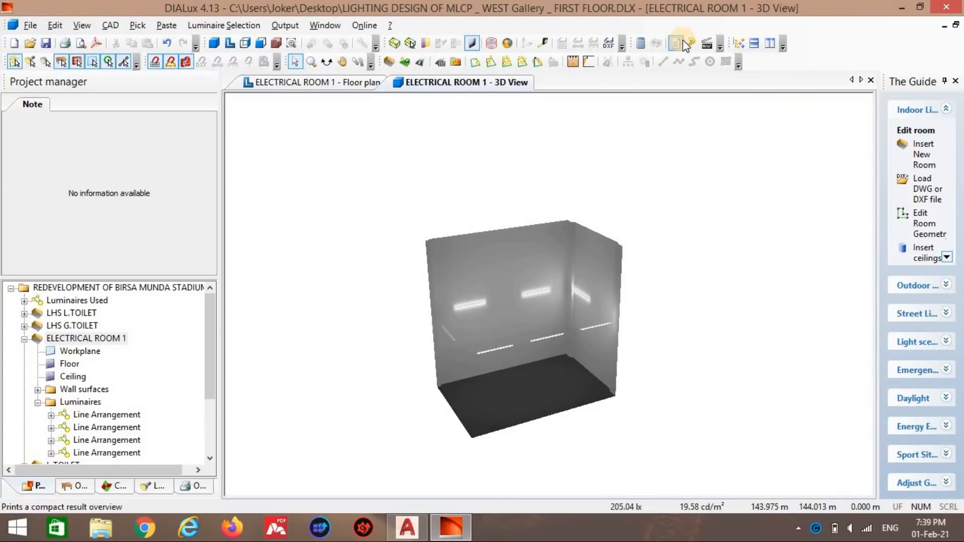
pyautogui.click(684, 44)
pyautogui.click(449, 260)
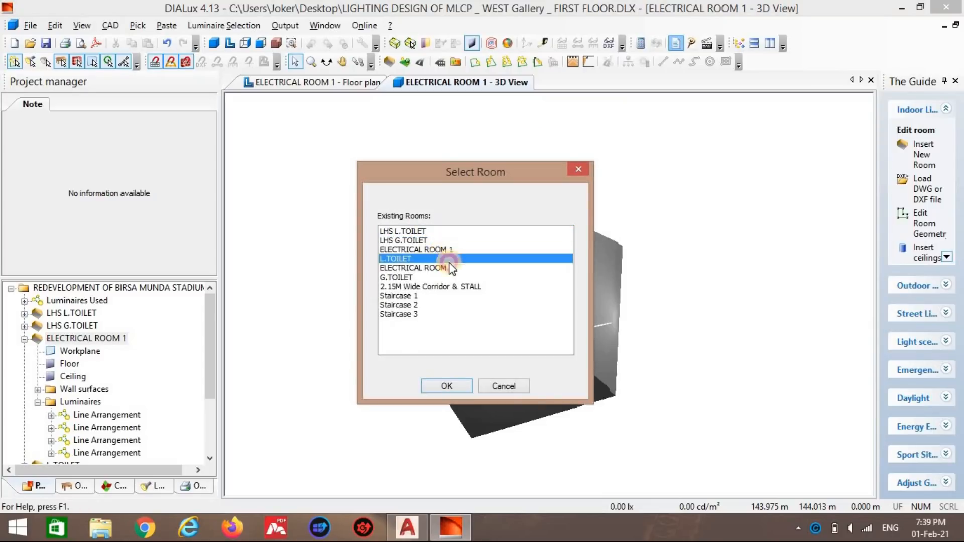
pyautogui.click(470, 387)
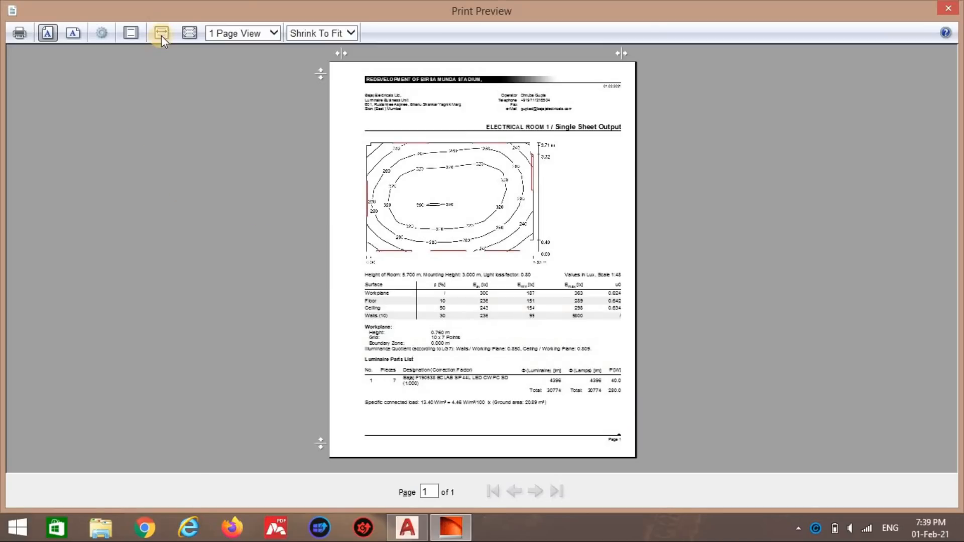
# Step: Fit the single sheet output to page width and examine its isolux diagram and surface illuminance values
pyautogui.click(162, 33)
pyautogui.scroll(-8, 354, 222)
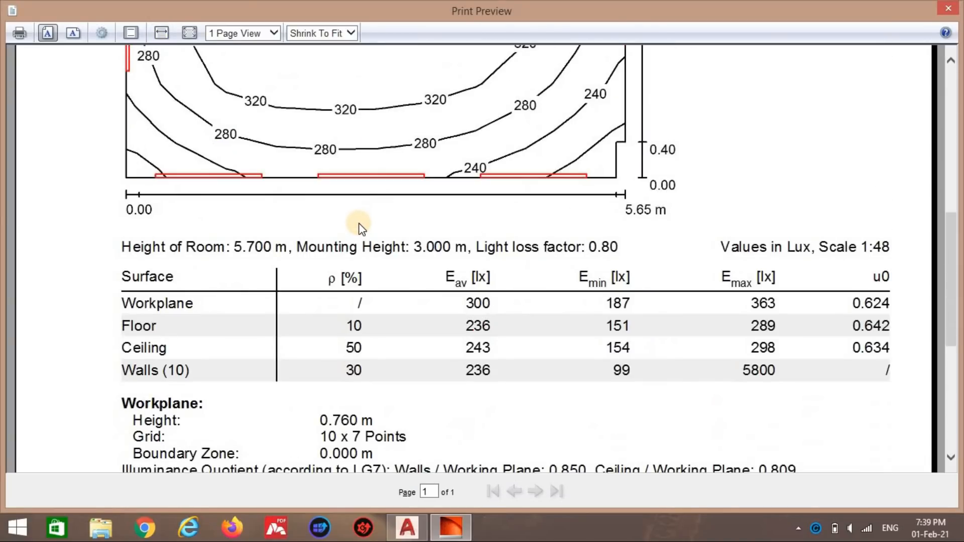
pyautogui.scroll(8, 359, 224)
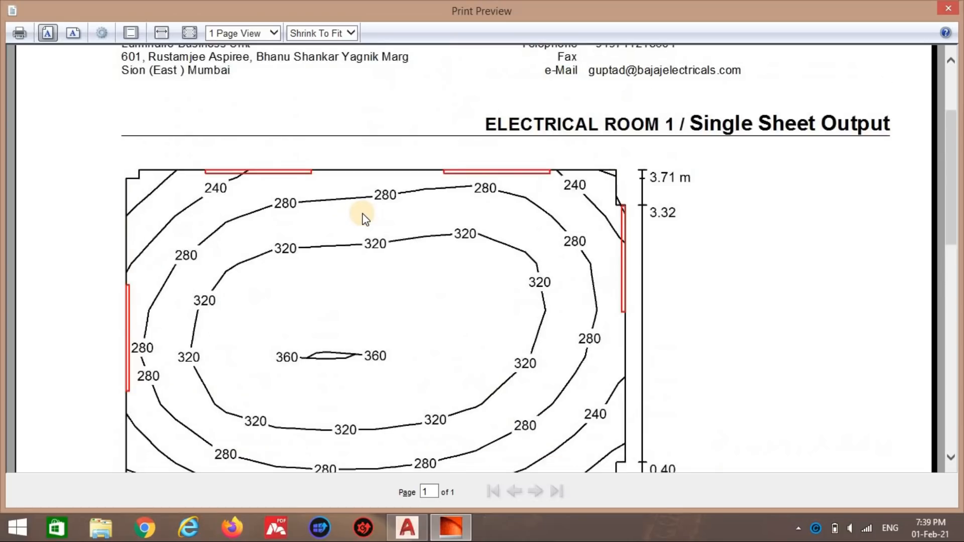
pyautogui.scroll(-5, 362, 216)
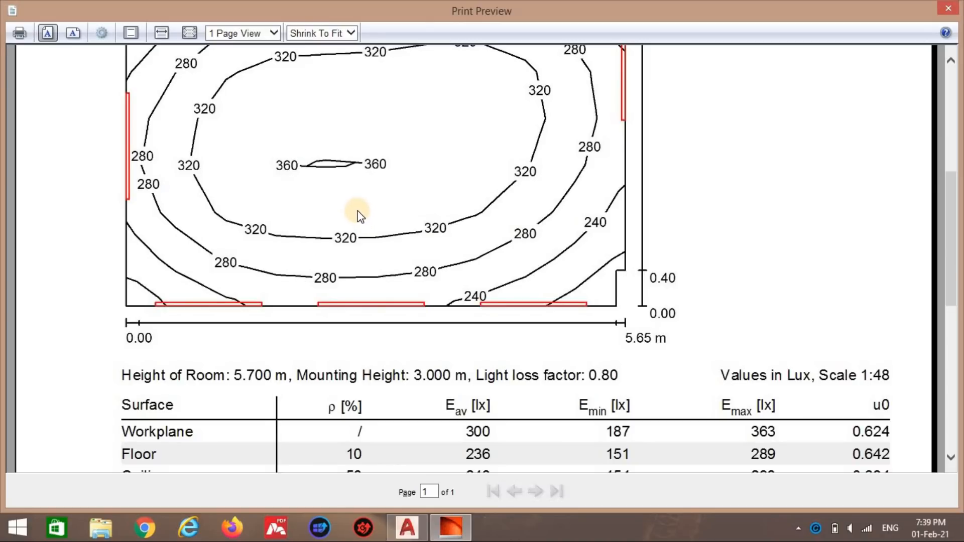
pyautogui.scroll(4, 361, 216)
pyautogui.scroll(-3, 357, 212)
# Step: Switch to AutoCAD and examine the luminaire layout of the ELECTRICAL ROOM in West Gallery.dwg
pyautogui.hotkey('alt', 'Tab')
pyautogui.hotkey('alt', 'Tab')
pyautogui.hotkey('alt', 'Tab')
pyautogui.scroll(-3, 375, 207)
pyautogui.hotkey('alt', 'Tab')
pyautogui.hotkey('alt', 'Tab')
pyautogui.moveTo(386, 213)
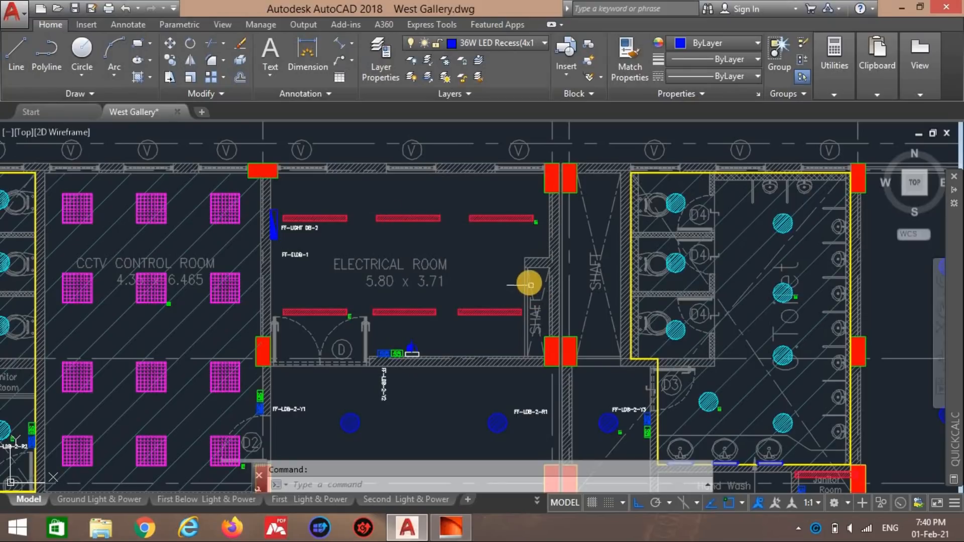
pyautogui.moveTo(529, 279)
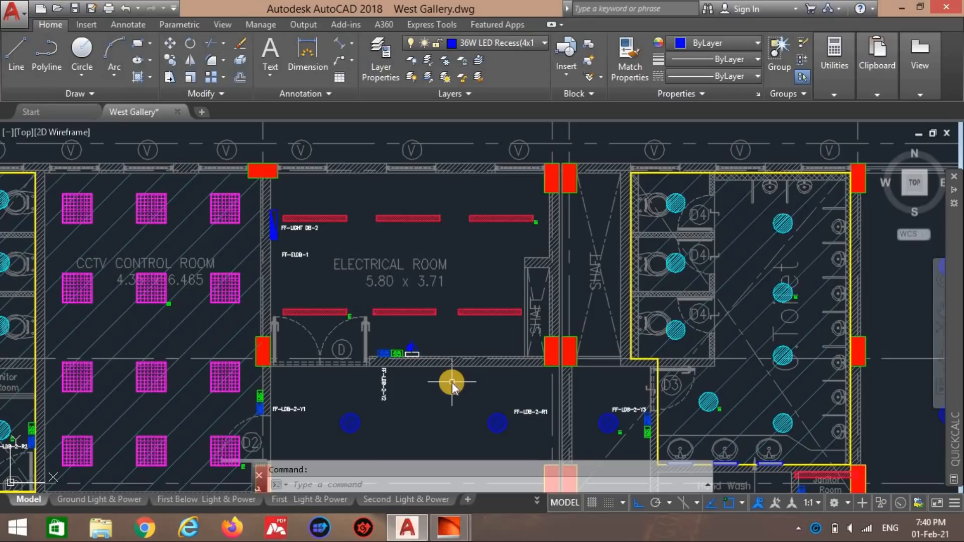
# Step: Switch back to DIALux, review the surface illuminance table in the single sheet output and close the preview
pyautogui.hotkey('alt', 'Tab')
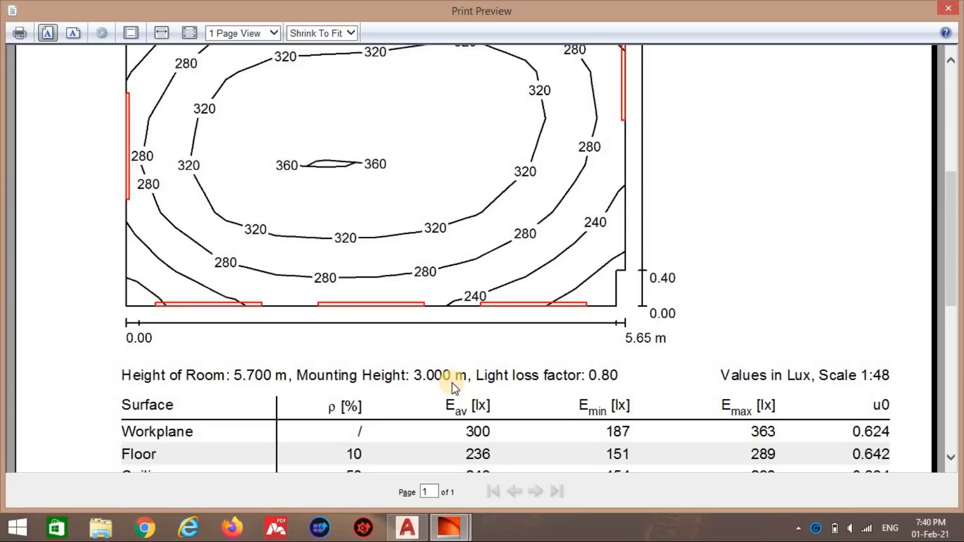
pyautogui.scroll(-3, 544, 333)
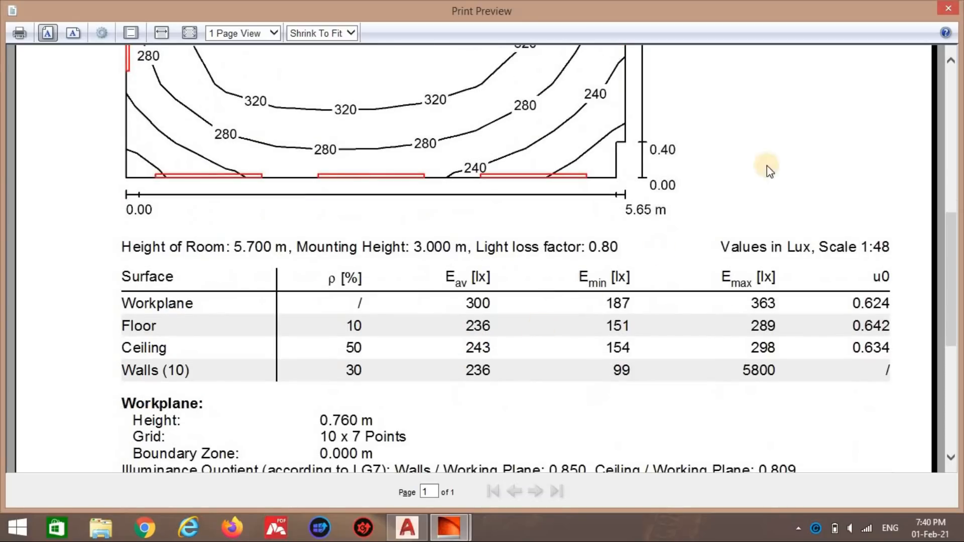
pyautogui.click(947, 9)
pyautogui.click(431, 301)
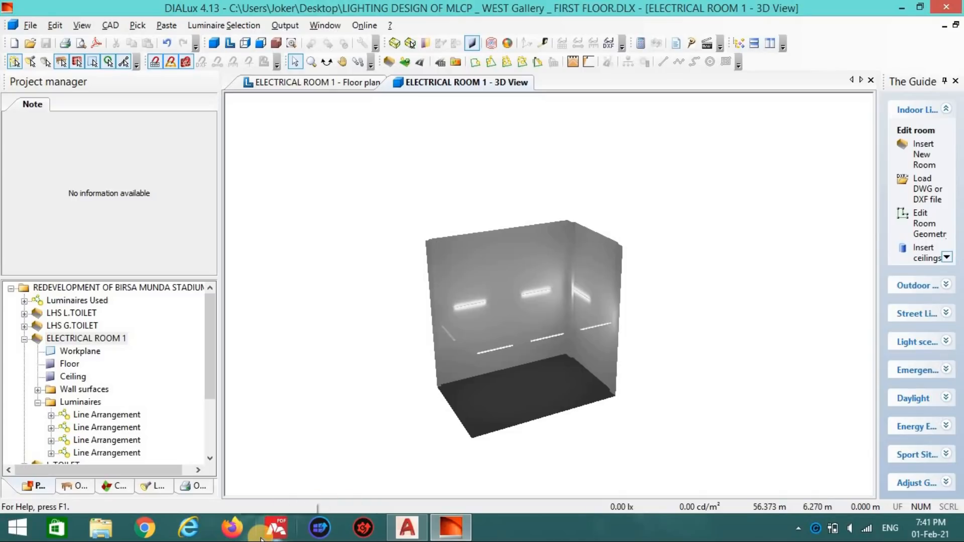
# Step: In the floor plan, set the lower-wall line arrangement's quantity to 2 and discard the existing calculation results
pyautogui.click(349, 83)
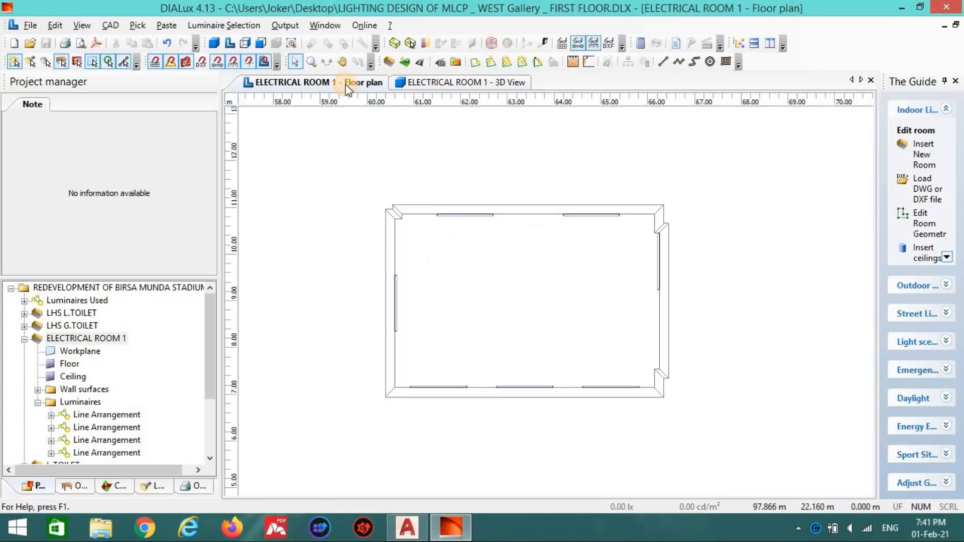
pyautogui.click(483, 304)
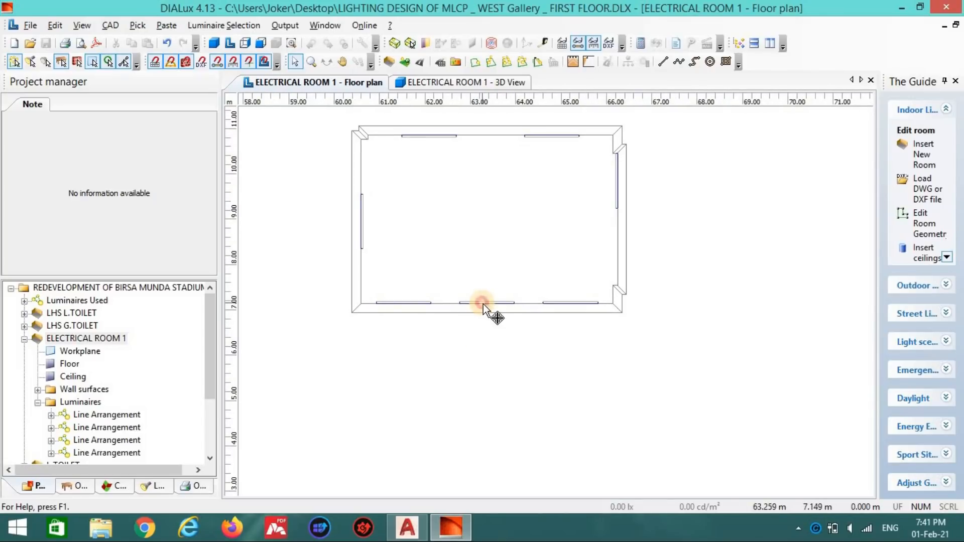
pyautogui.doubleClick(74, 129)
pyautogui.write('2')
pyautogui.press('Return')
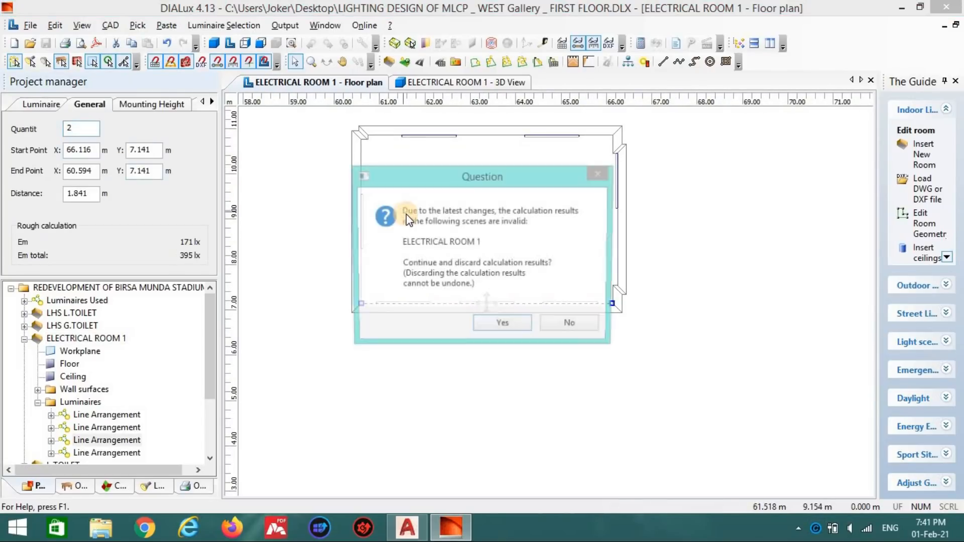
pyautogui.click(505, 325)
pyautogui.click(584, 234)
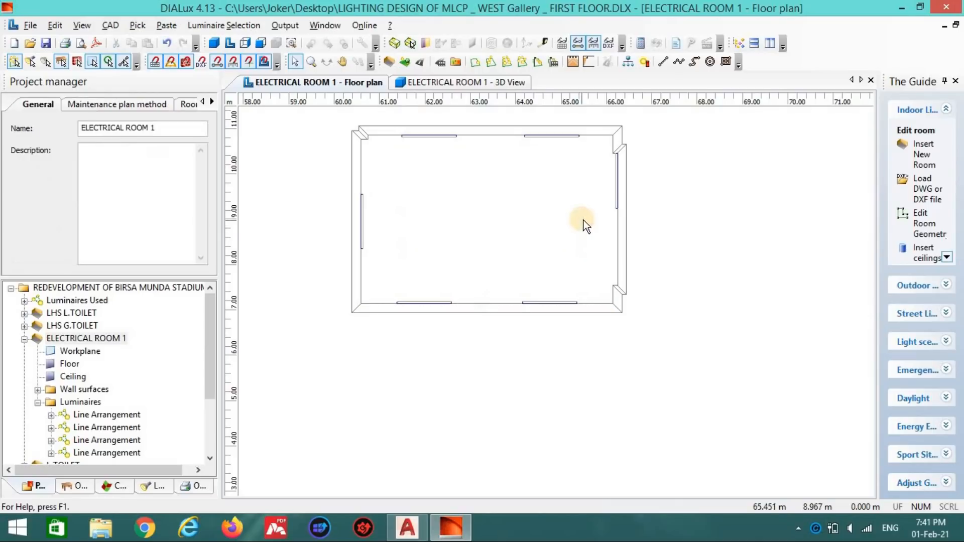
# Step: Recalculate ELECTRICAL ROOM 1 with the standard option and inspect the lit walls by rotating the 3D view
pyautogui.click(645, 63)
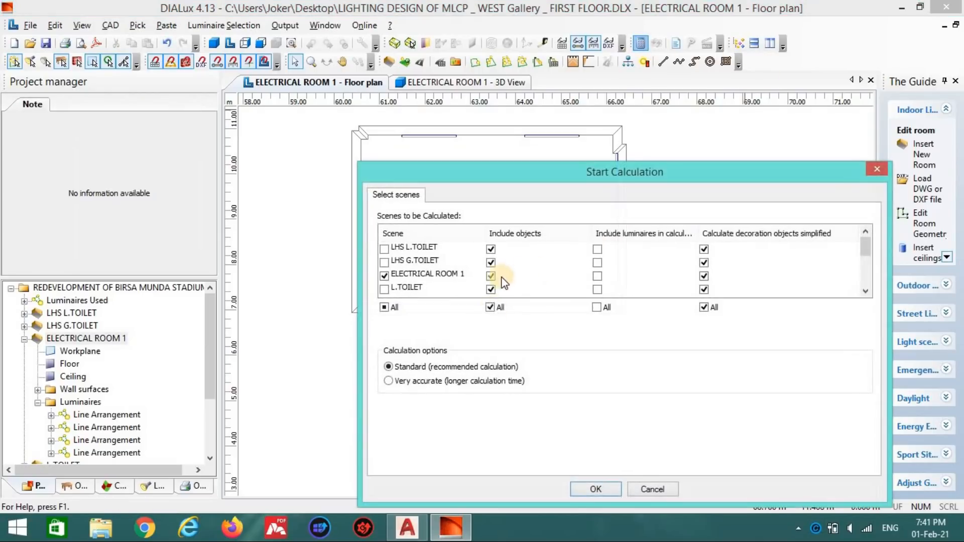
pyautogui.click(575, 495)
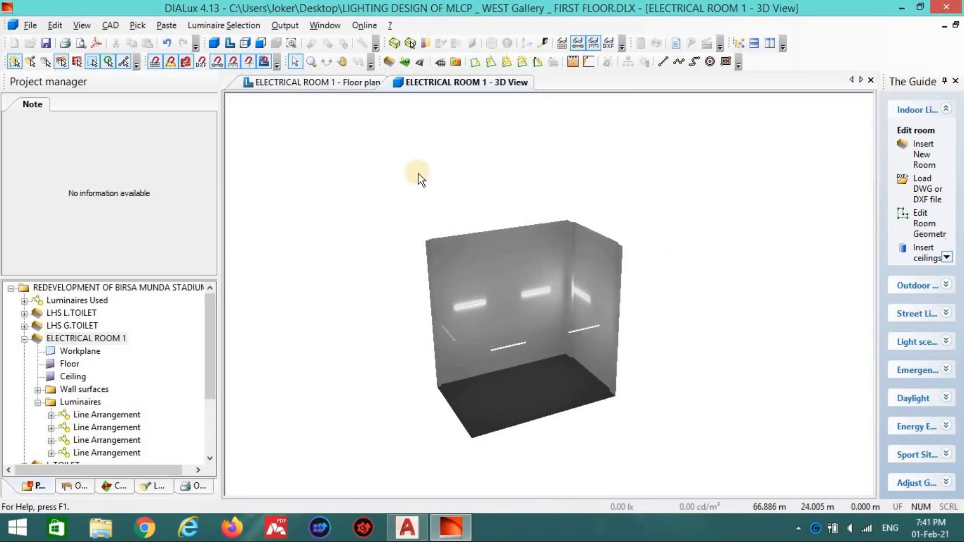
pyautogui.click(326, 62)
pyautogui.moveTo(583, 326); pyautogui.dragTo(658, 125)
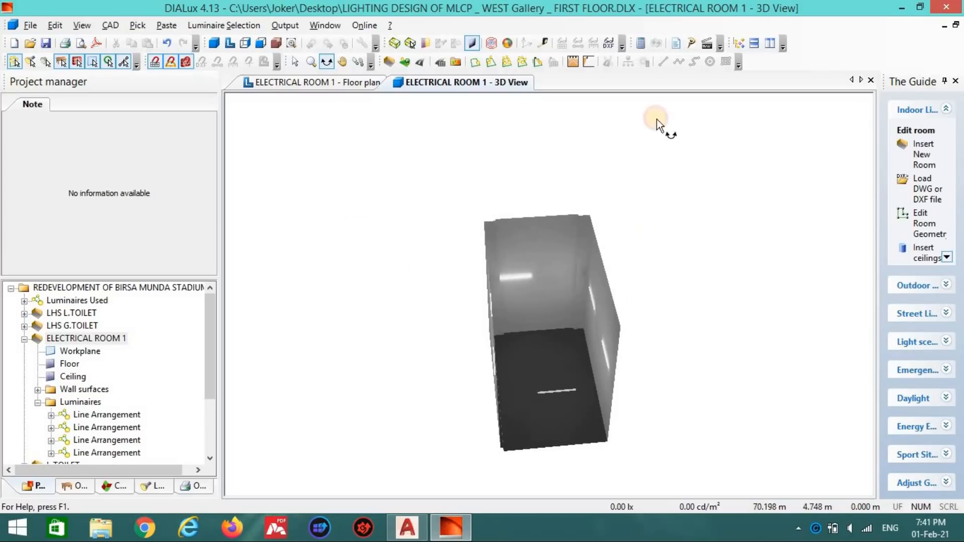
# Step: Open the single sheet output of the recalculated ELECTRICAL ROOM 1
pyautogui.click(677, 44)
pyautogui.click(442, 343)
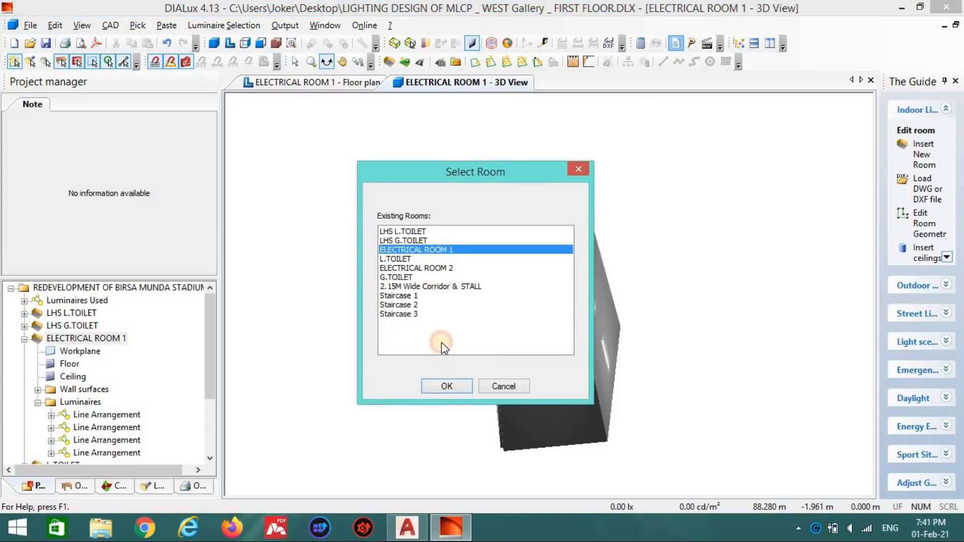
pyautogui.click(445, 385)
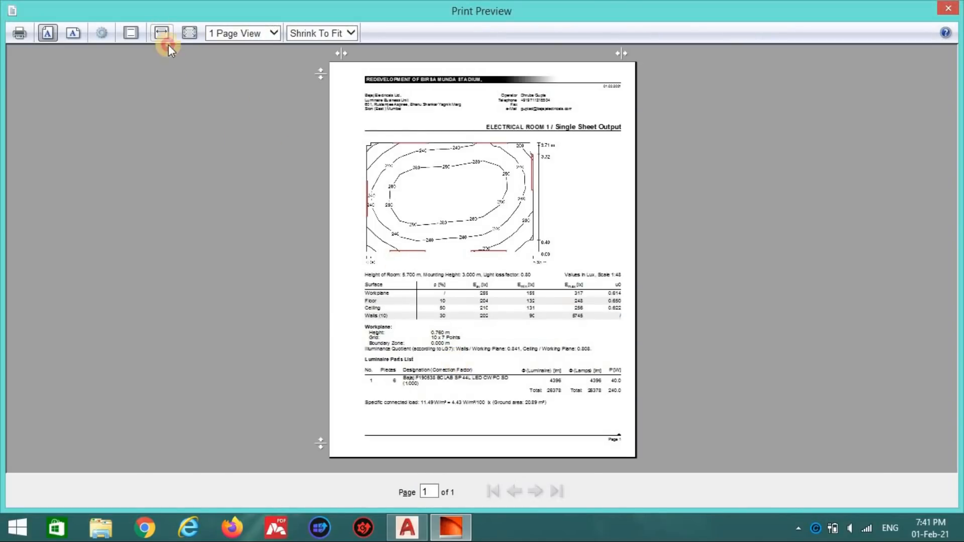
# Step: Examine the isolux diagram and surface illuminance table of ELECTRICAL ROOM 1 at page width, and close the preview
pyautogui.click(164, 39)
pyautogui.scroll(-10, 412, 241)
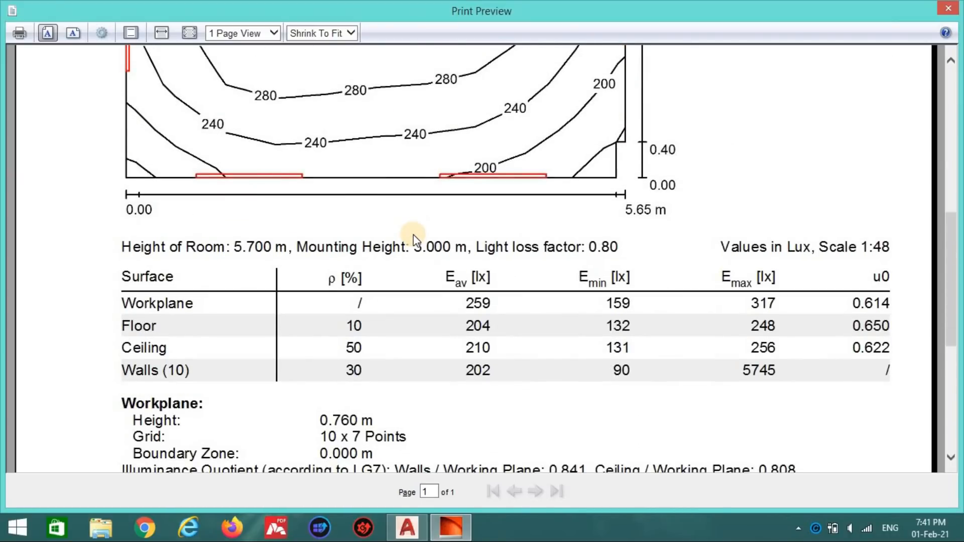
pyautogui.scroll(6, 414, 234)
pyautogui.scroll(-4, 413, 234)
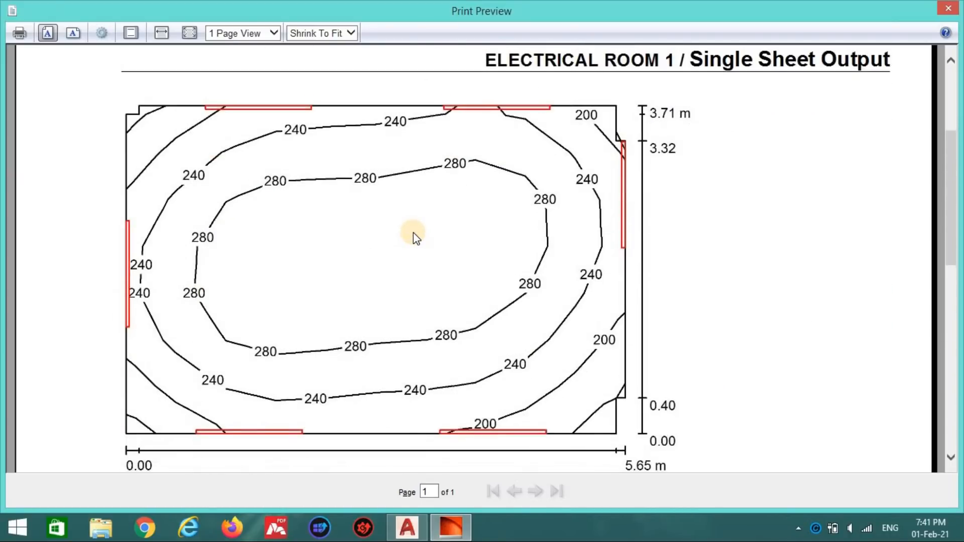
pyautogui.scroll(3, 414, 231)
pyautogui.scroll(-3, 625, 264)
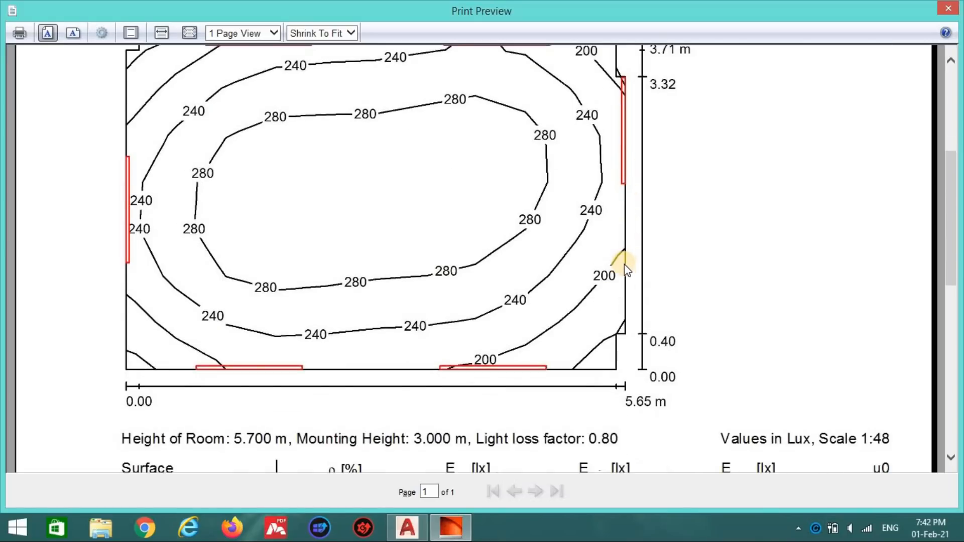
pyautogui.click(948, 10)
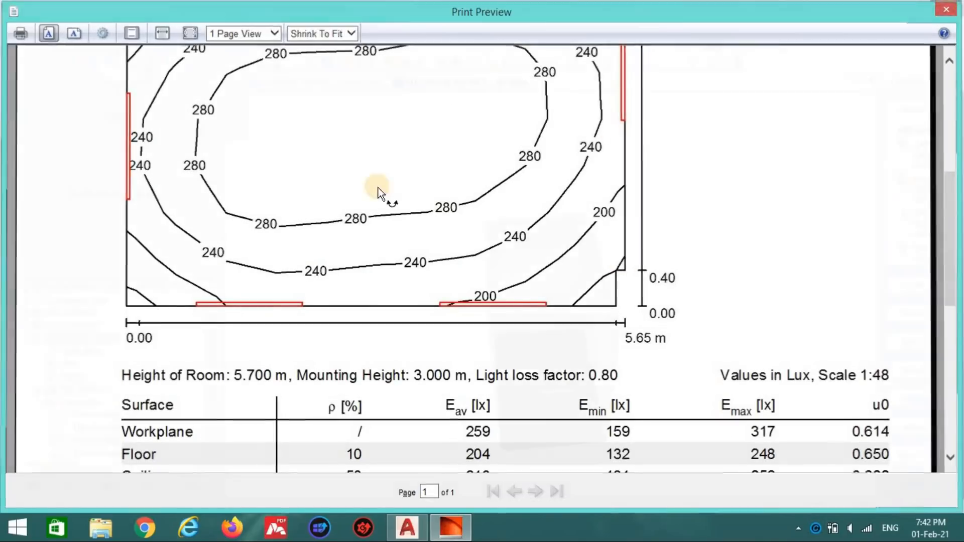
# Step: In the floor plan, move the right-wall luminaire down towards the middle of its wall and discard the existing calculation results
pyautogui.click(314, 80)
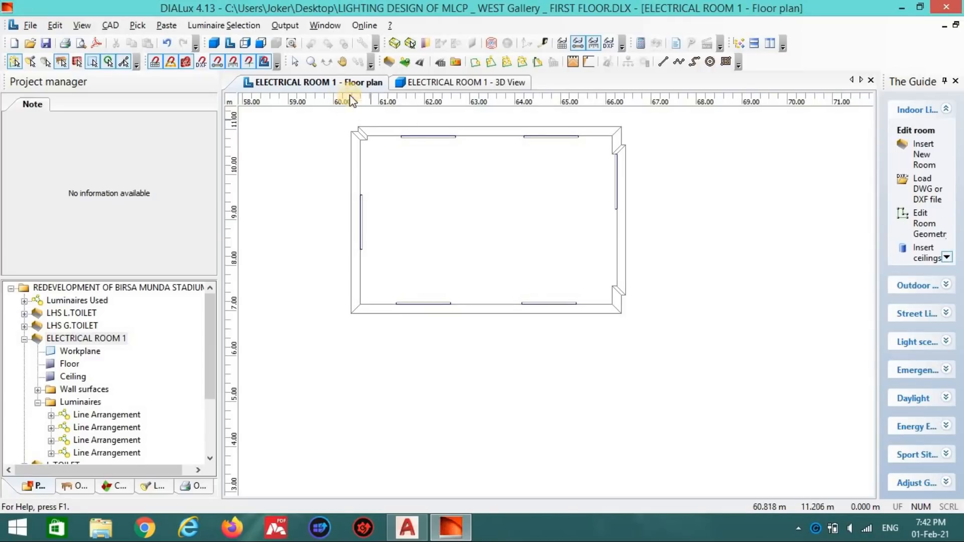
pyautogui.click(294, 62)
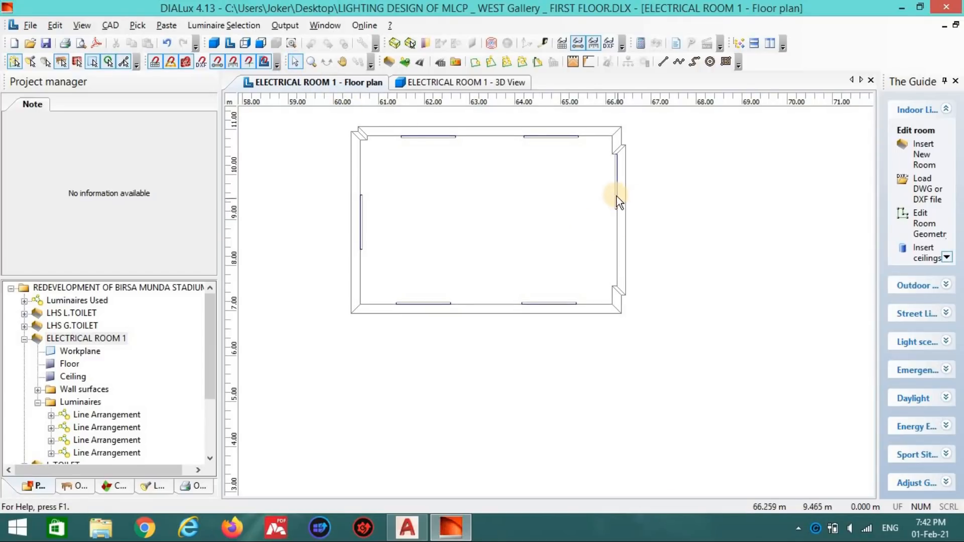
pyautogui.click(615, 198)
pyautogui.moveTo(616, 185); pyautogui.dragTo(616, 212)
pyautogui.click(509, 312)
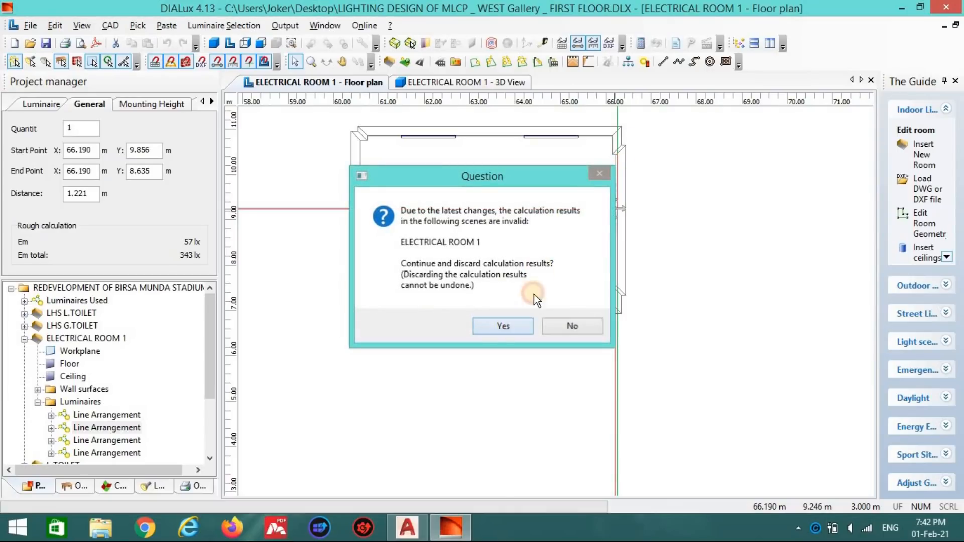
pyautogui.click(659, 227)
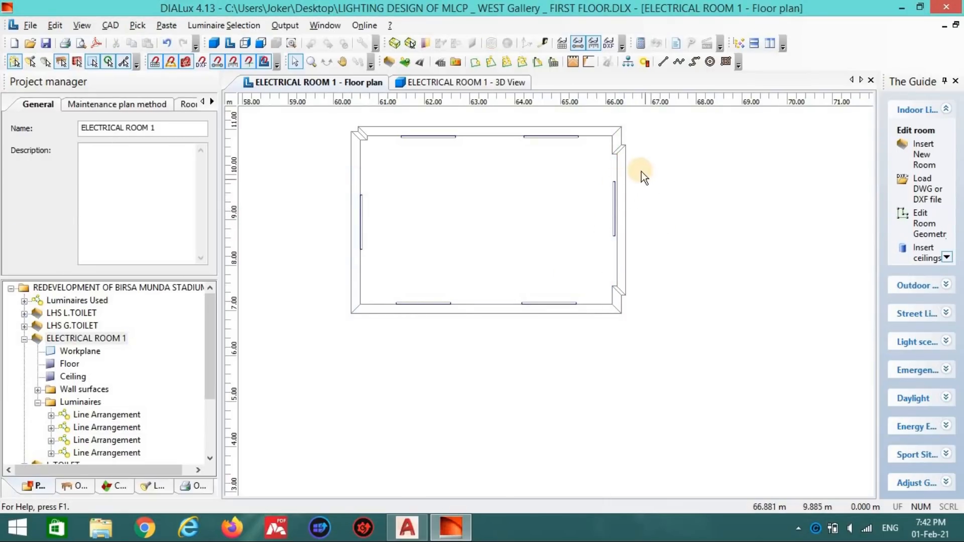
# Step: Realign the moved right-wall luminaire so it sits against the inner face of the wall
pyautogui.scroll(3, 641, 171)
pyautogui.scroll(2, 549, 217)
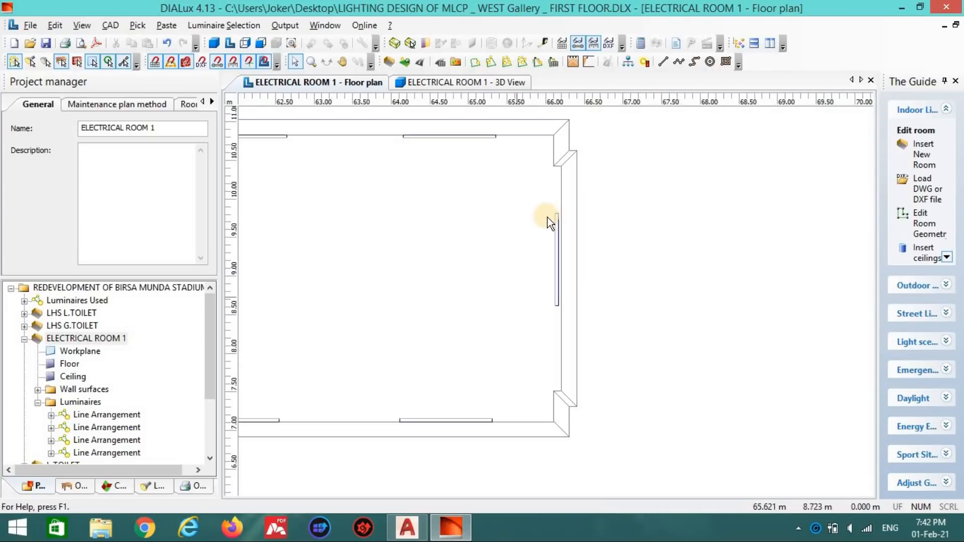
pyautogui.click(557, 185)
pyautogui.moveTo(561, 234); pyautogui.dragTo(564, 221)
pyautogui.click(613, 166)
# Step: Recalculate ELECTRICAL ROOM 1 with the standard option after the luminaire move
pyautogui.click(680, 42)
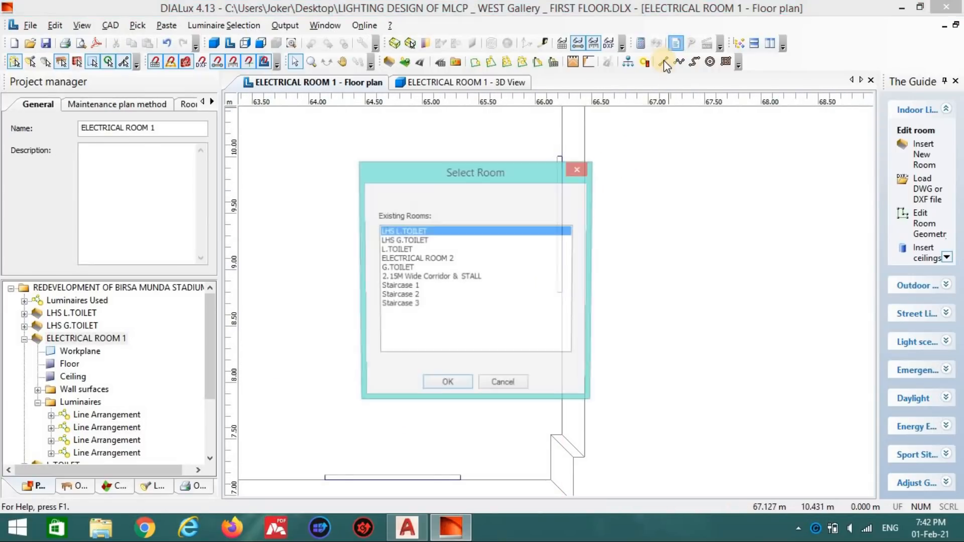
pyautogui.click(583, 165)
pyautogui.click(642, 43)
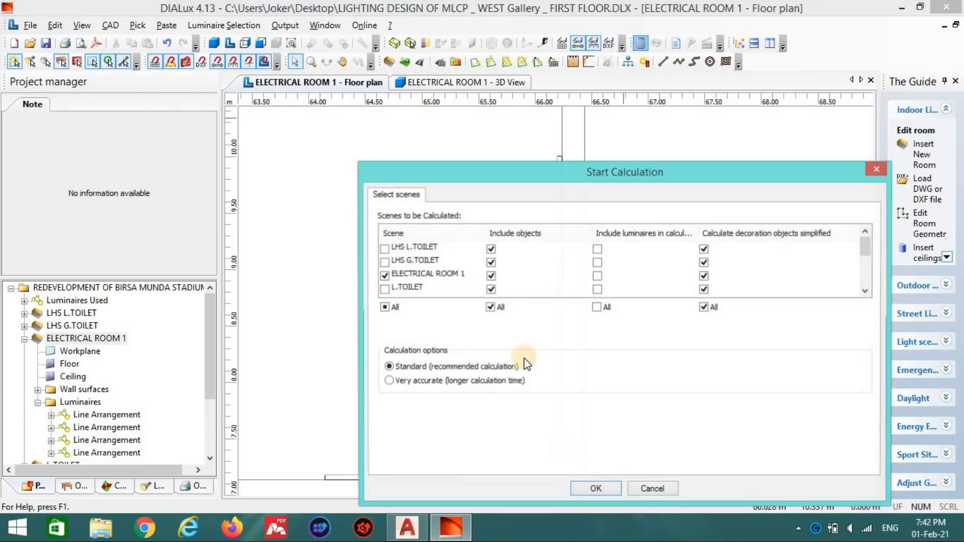
pyautogui.click(582, 486)
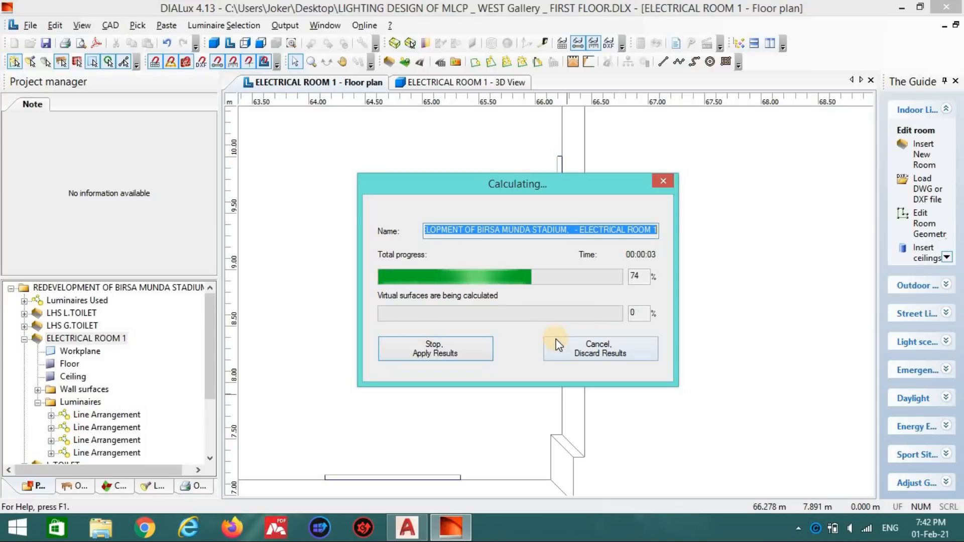
# Step: Open the single sheet output for ELECTRICAL ROOM 1 with the new luminaire position
pyautogui.click(673, 43)
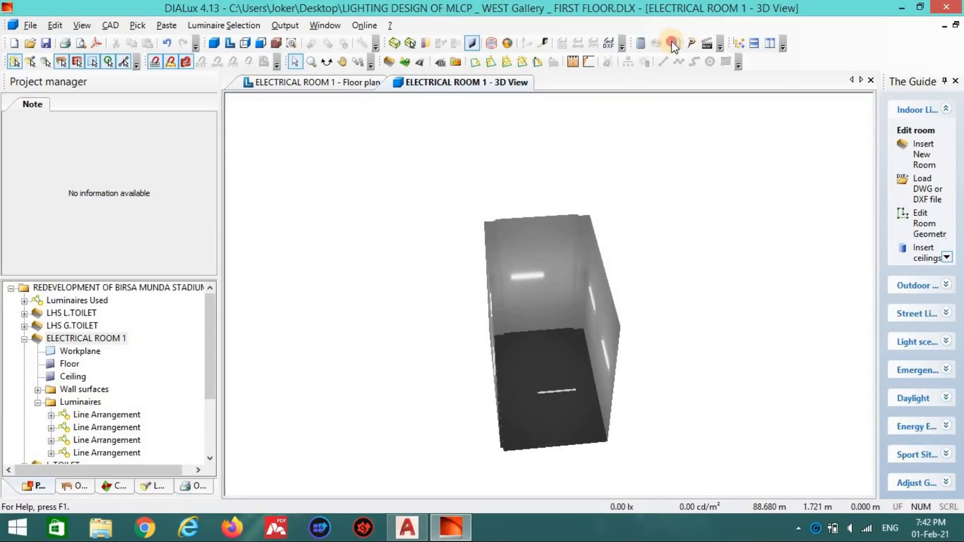
pyautogui.click(448, 241)
pyautogui.click(450, 250)
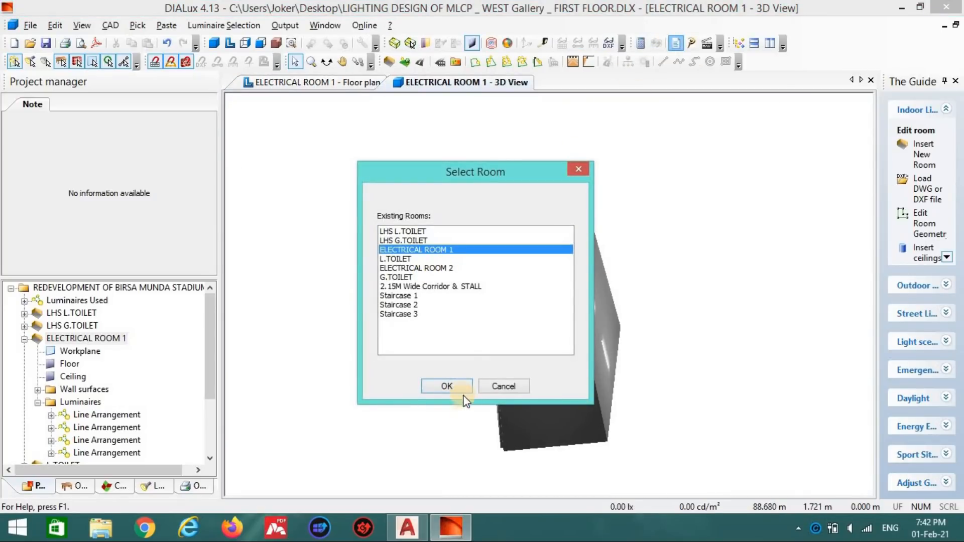
pyautogui.click(460, 387)
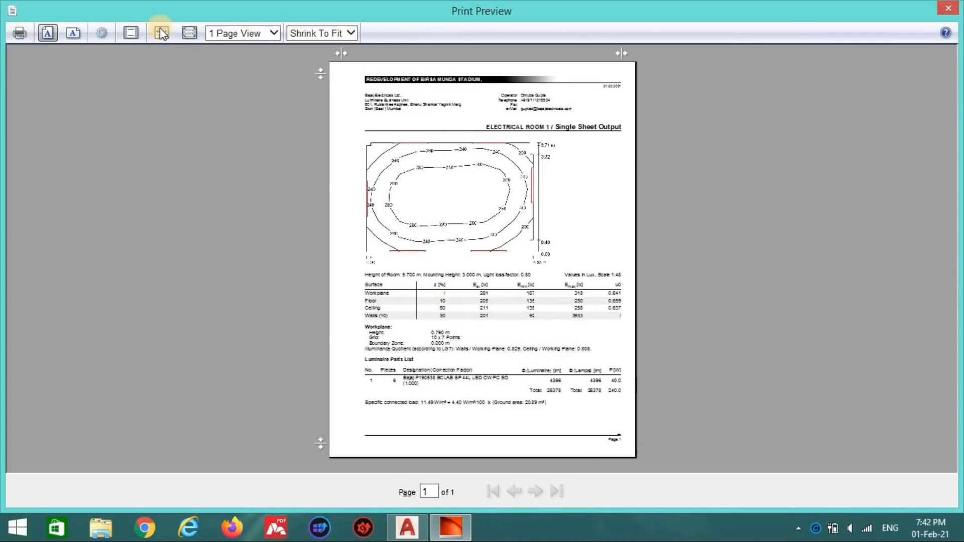
# Step: Compare the average and minimum illuminance values with the isolux curves for the repositioned luminaire, and close the preview
pyautogui.click(161, 33)
pyautogui.scroll(-10, 377, 243)
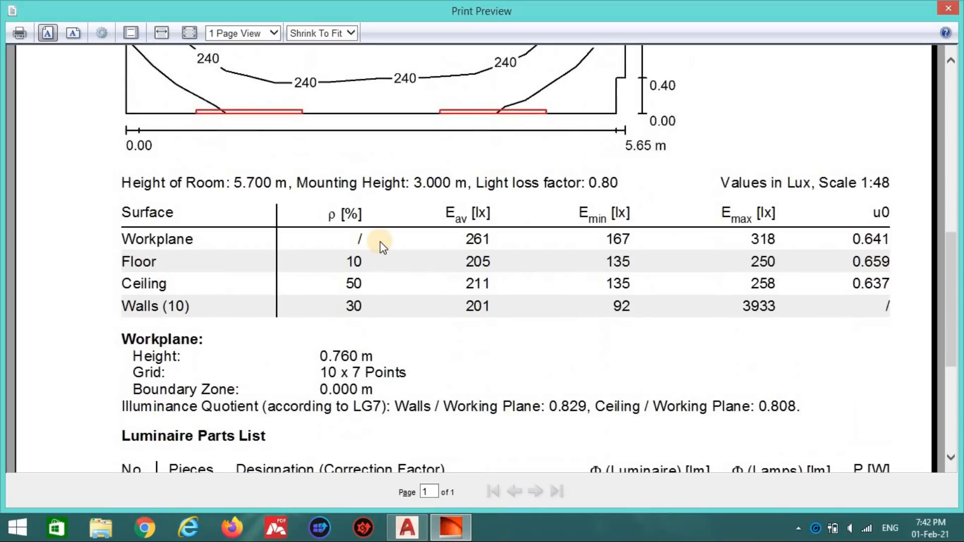
pyautogui.scroll(5, 383, 246)
pyautogui.scroll(-3, 382, 246)
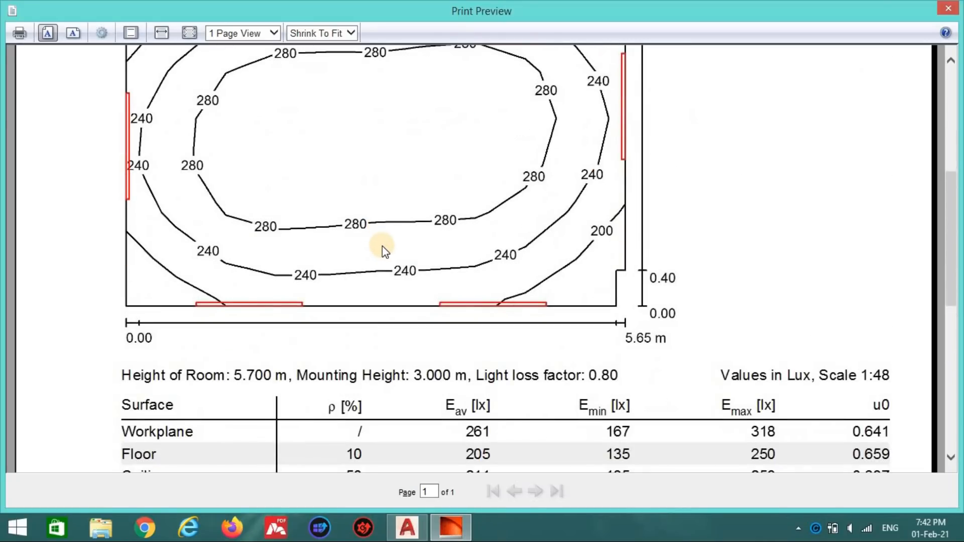
pyautogui.scroll(4, 384, 246)
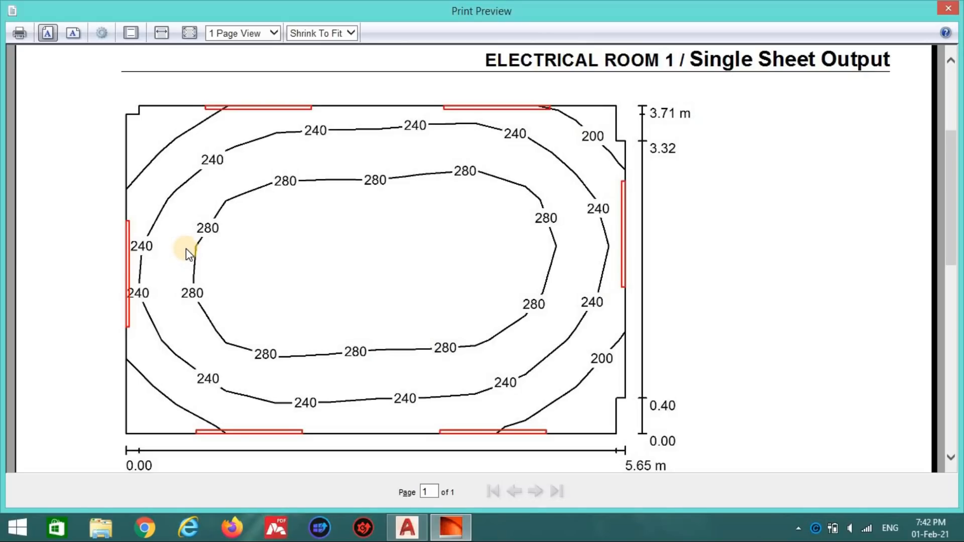
pyautogui.press('Escape')
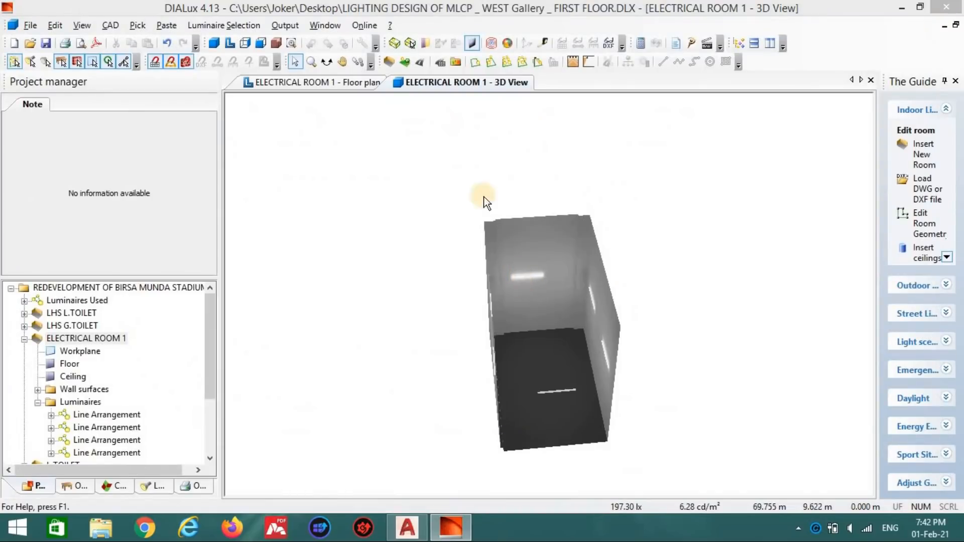
# Step: Delete the line arrangement on the left wall in the floor plan and discard the existing calculation results
pyautogui.click(338, 87)
pyautogui.scroll(-4, 490, 251)
pyautogui.scroll(6, 405, 278)
pyautogui.scroll(-3, 267, 282)
pyautogui.moveTo(266, 281); pyautogui.dragTo(455, 293, button='middle')
pyautogui.scroll(1, 455, 294)
pyautogui.click(478, 276)
pyautogui.press('Delete')
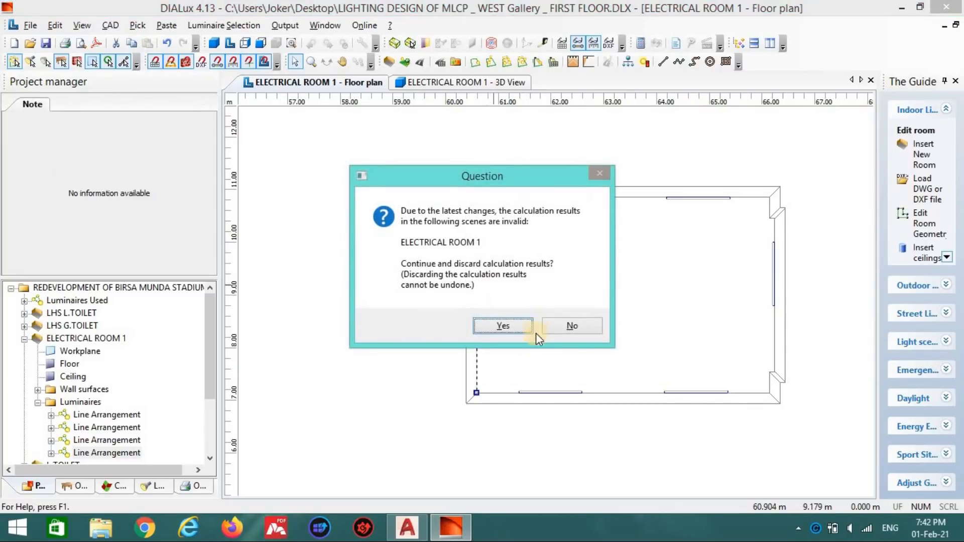
pyautogui.press('Return')
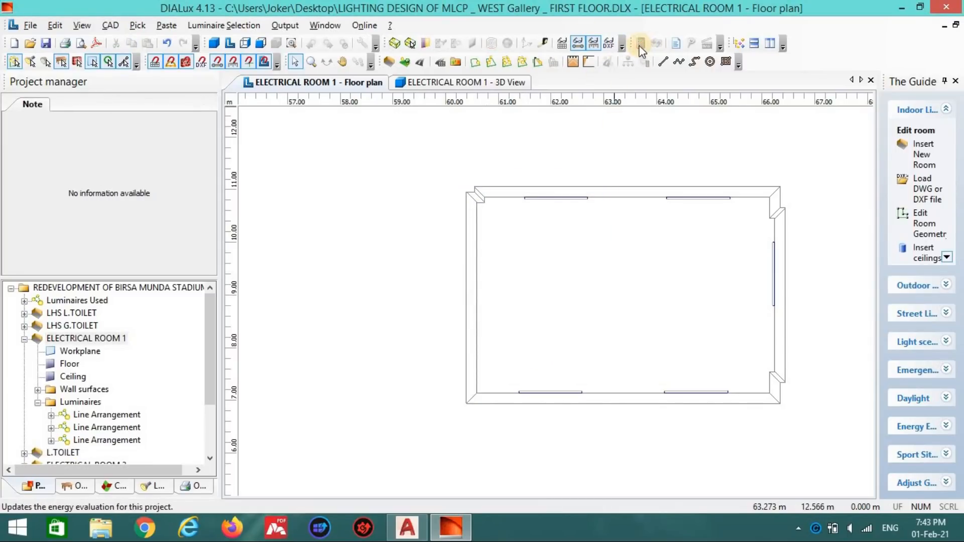
# Step: Recalculate ELECTRICAL ROOM 1 without the left-wall luminaire and open its single sheet output
pyautogui.click(641, 43)
pyautogui.click(595, 480)
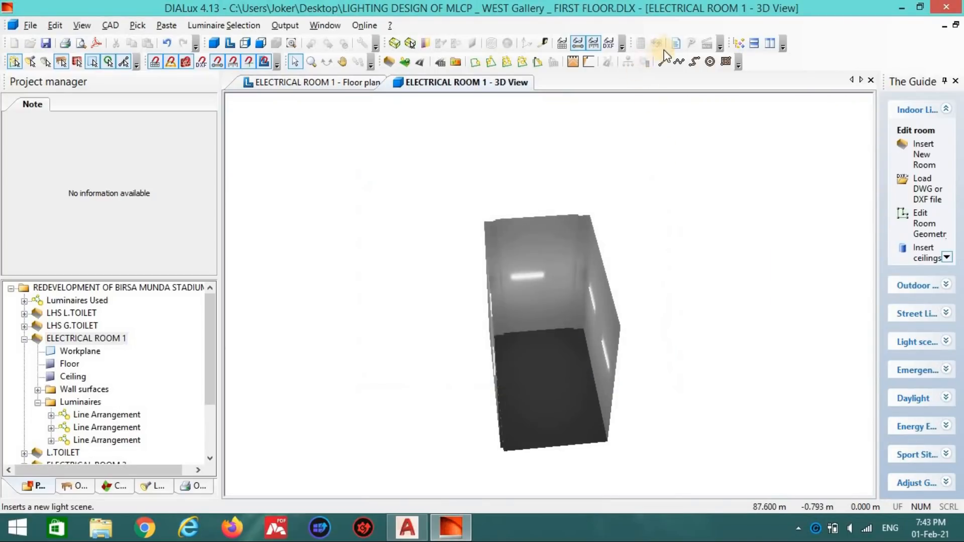
pyautogui.click(677, 46)
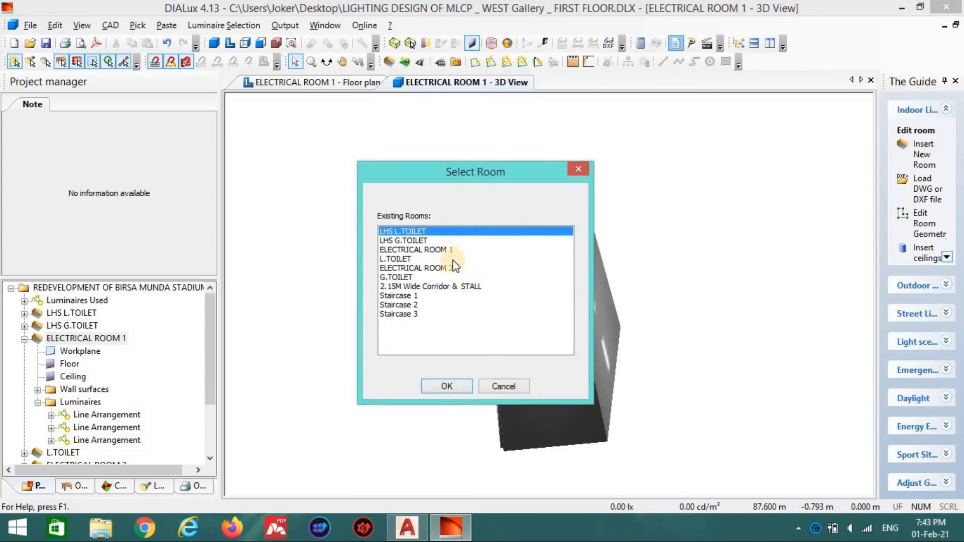
pyautogui.click(463, 388)
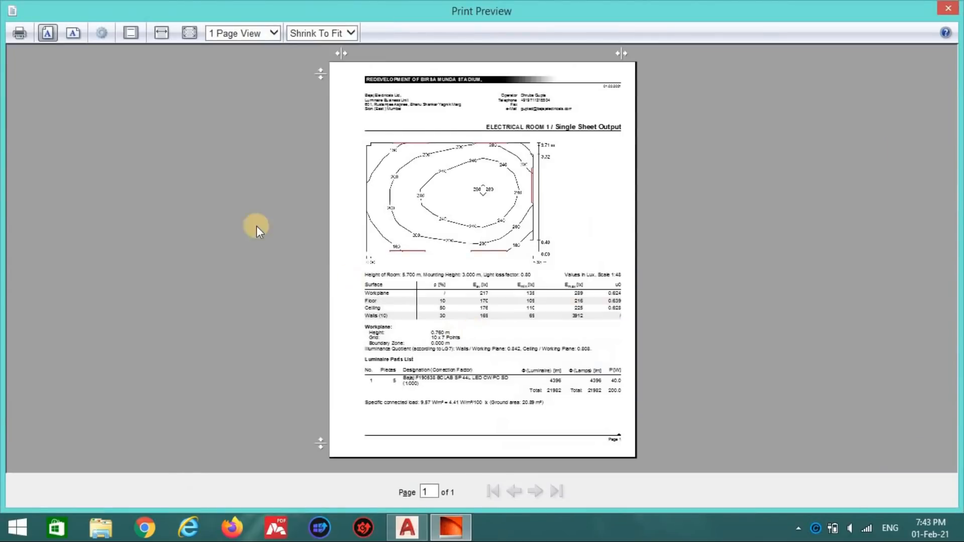
# Step: Check the workplane illuminance and the isolux distribution for the layout without the left-wall luminaire, and close the preview
pyautogui.click(161, 33)
pyautogui.scroll(-7, 408, 279)
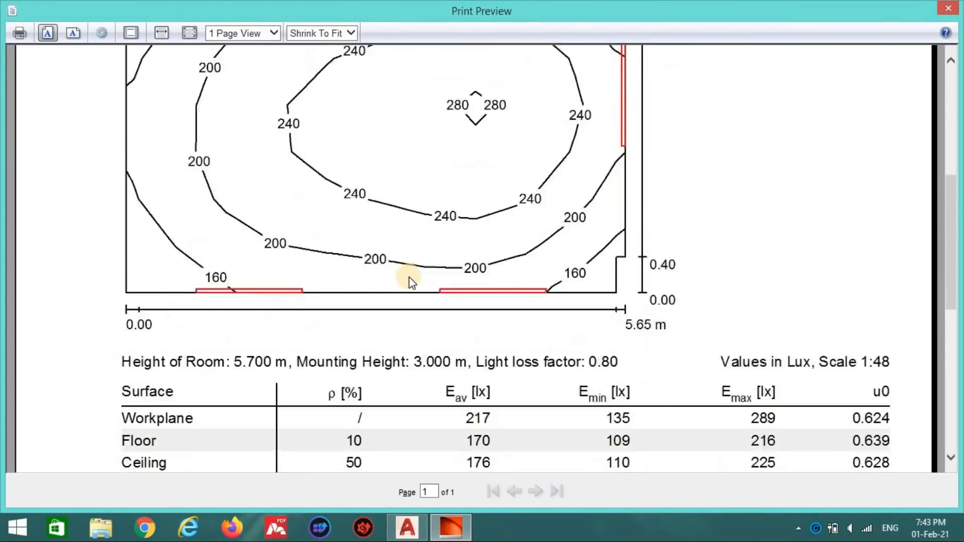
pyautogui.scroll(-3, 411, 281)
pyautogui.scroll(6, 411, 281)
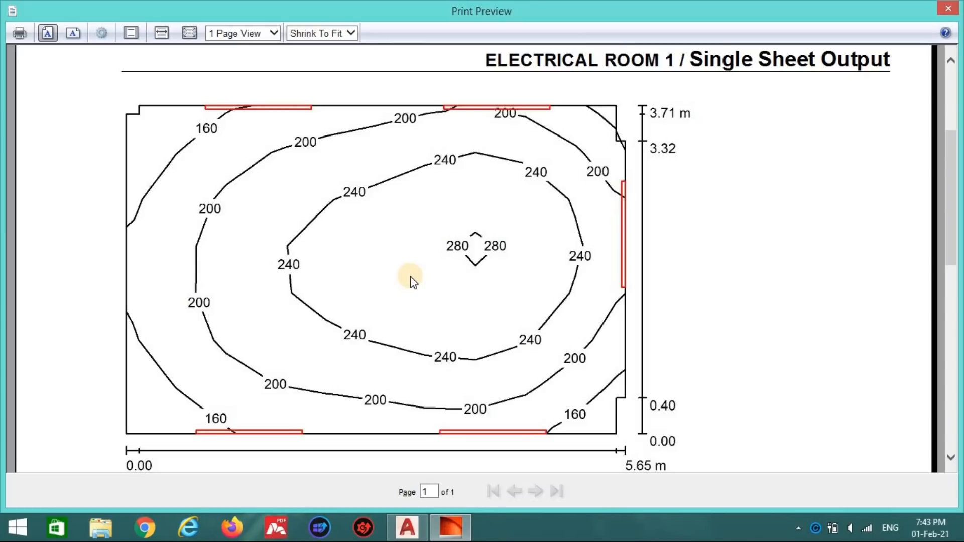
pyautogui.scroll(-1, 411, 280)
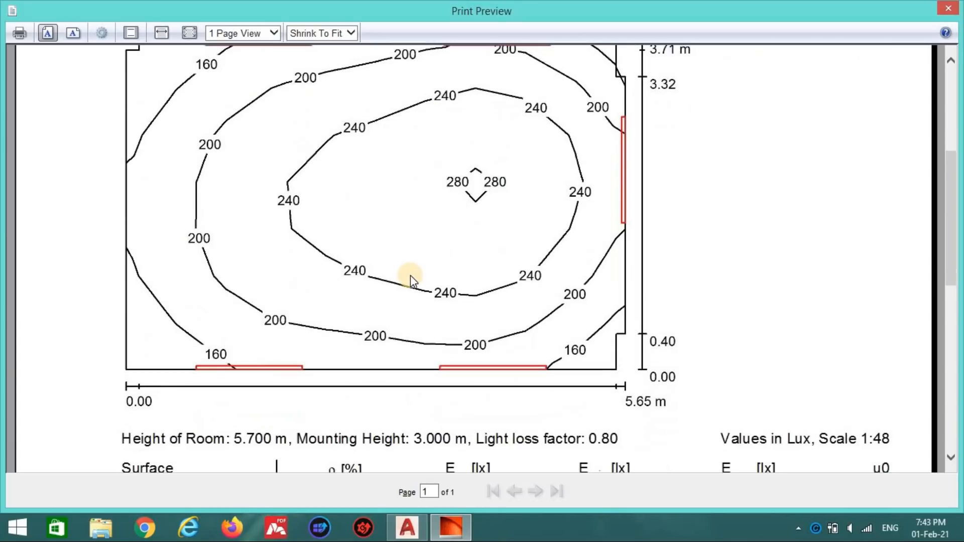
pyautogui.scroll(1, 411, 275)
pyautogui.scroll(-3, 411, 275)
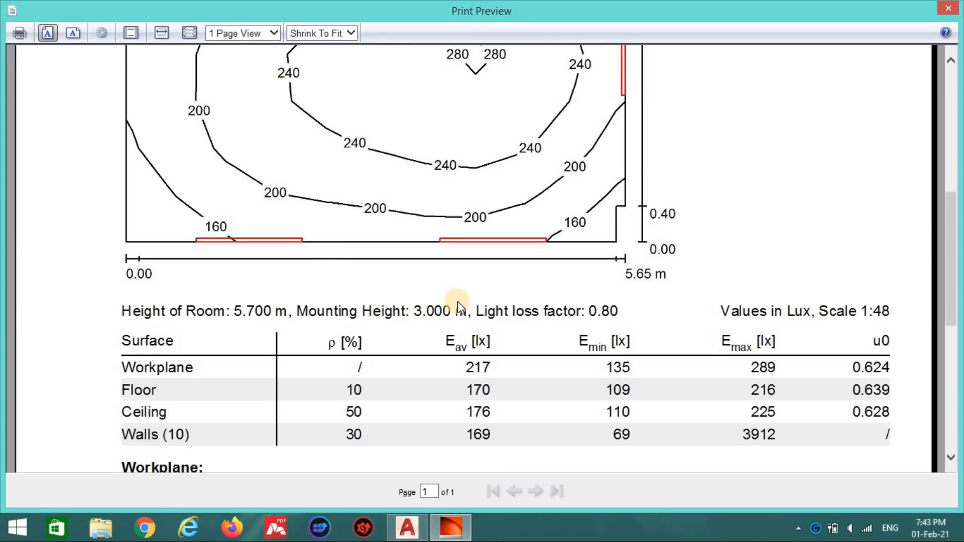
pyautogui.scroll(3, 457, 301)
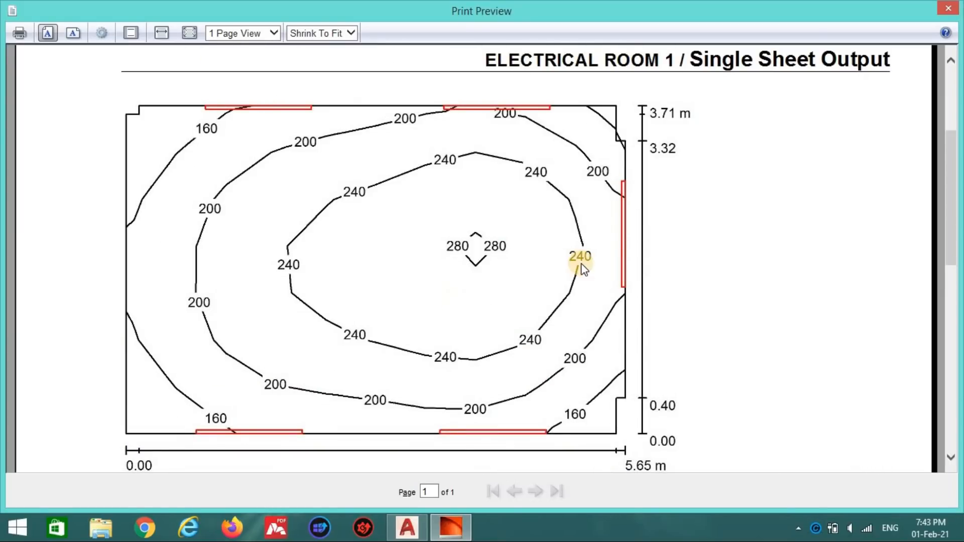
pyautogui.scroll(-2, 581, 259)
pyautogui.scroll(2, 580, 258)
pyautogui.click(948, 8)
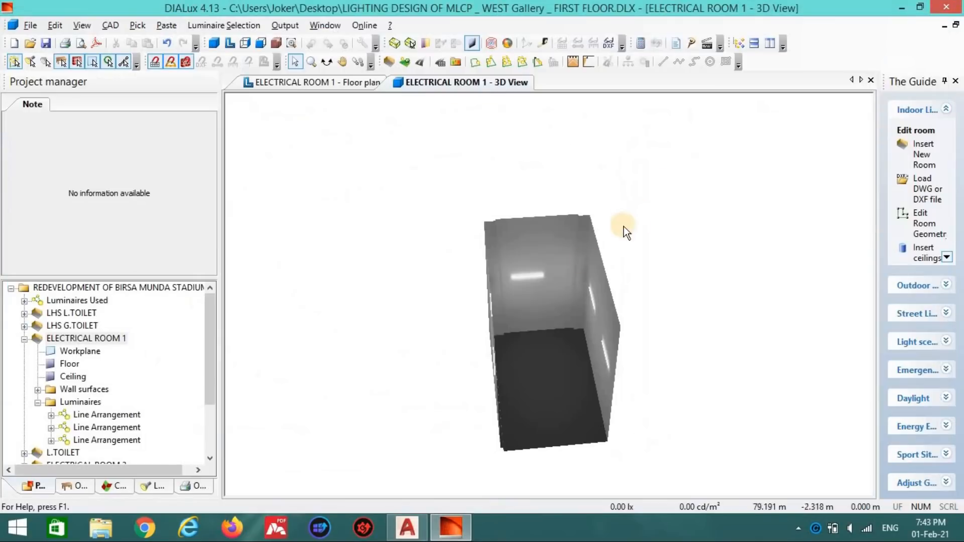
# Step: Delete the right-wall line arrangement in the floor plan and discard the existing calculation results
pyautogui.click(354, 83)
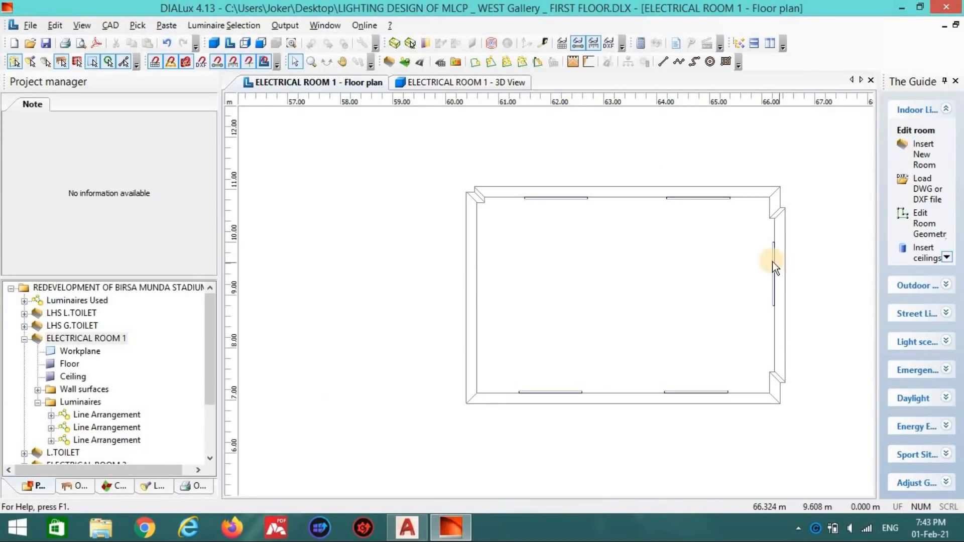
pyautogui.click(772, 262)
pyautogui.press('Delete')
pyautogui.click(522, 327)
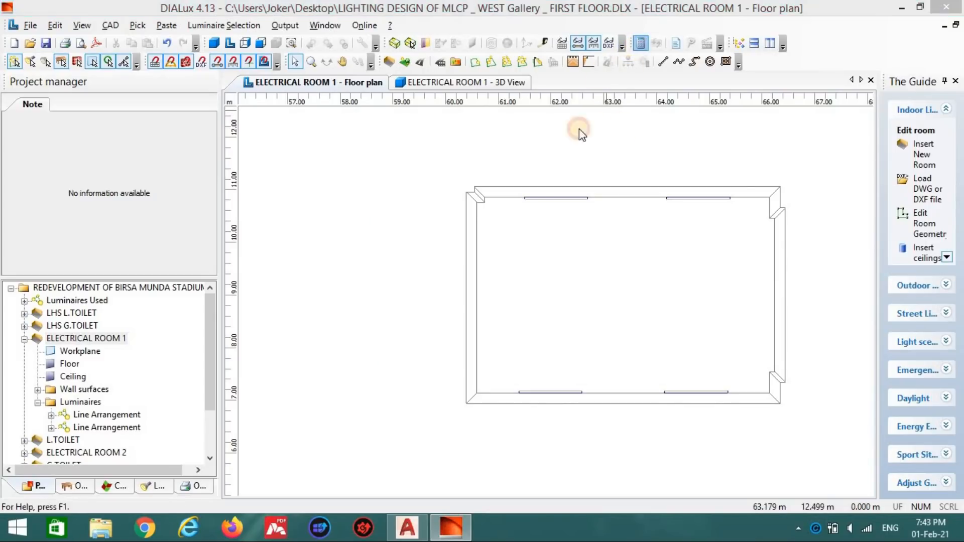
# Step: Recalculate ELECTRICAL ROOM 1 with only the upper and lower wall luminaires and open its single sheet output enlarged to page width
pyautogui.click(591, 488)
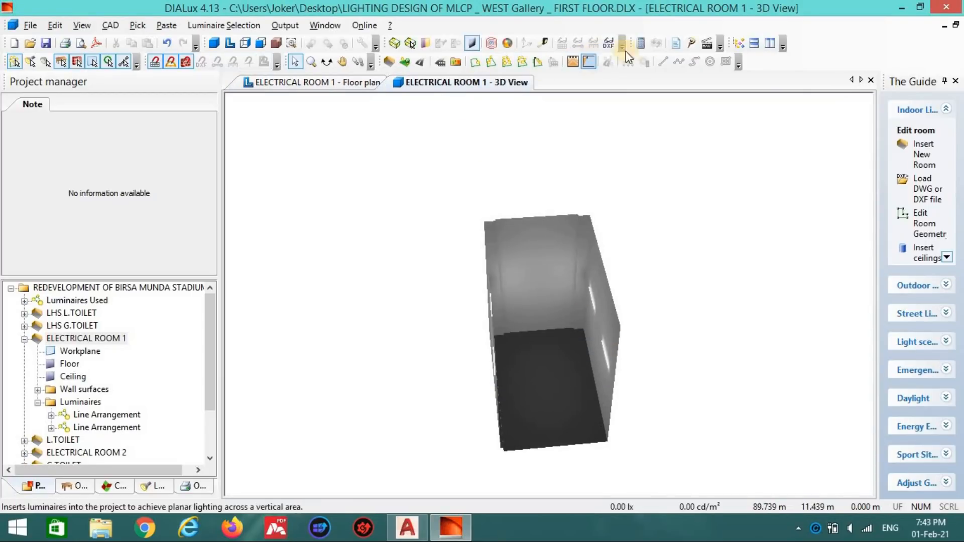
pyautogui.click(327, 61)
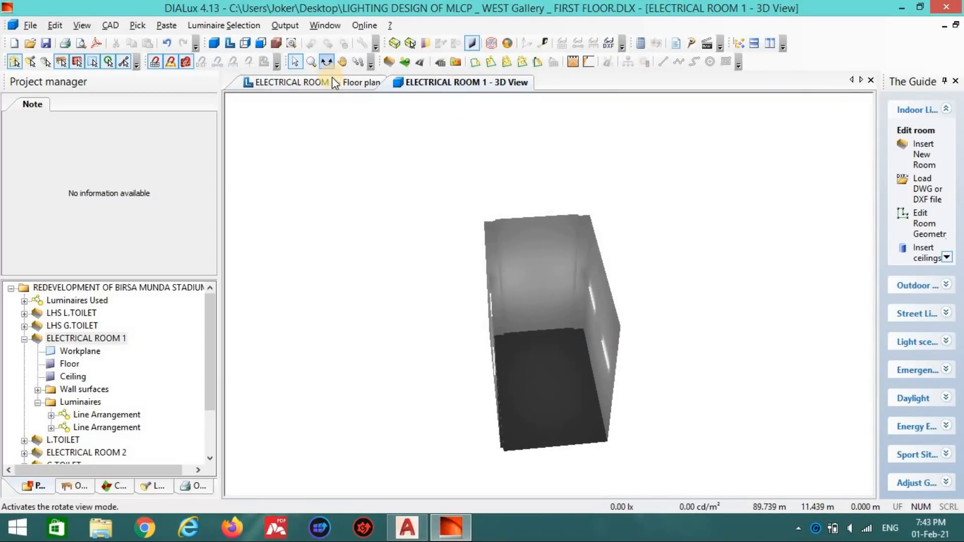
pyautogui.click(676, 43)
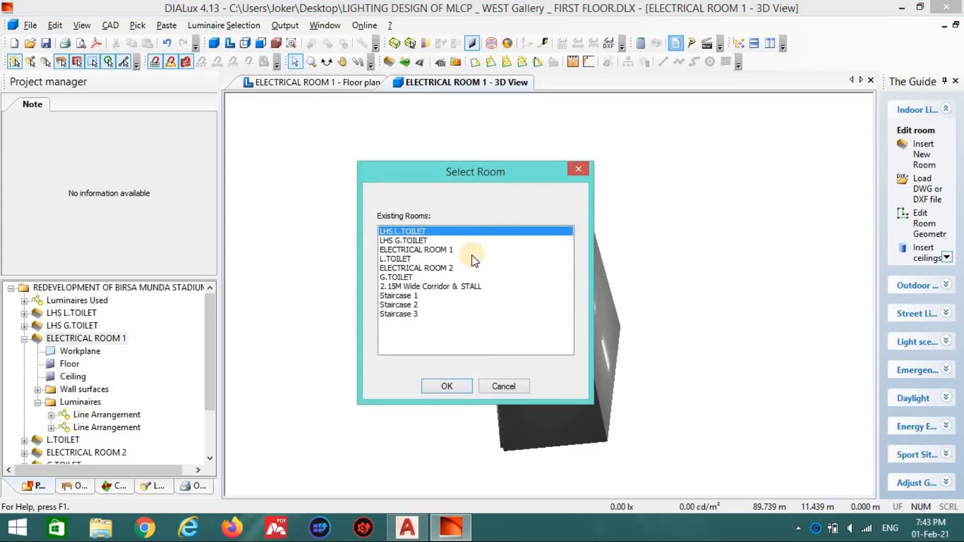
pyautogui.click(439, 250)
pyautogui.click(446, 386)
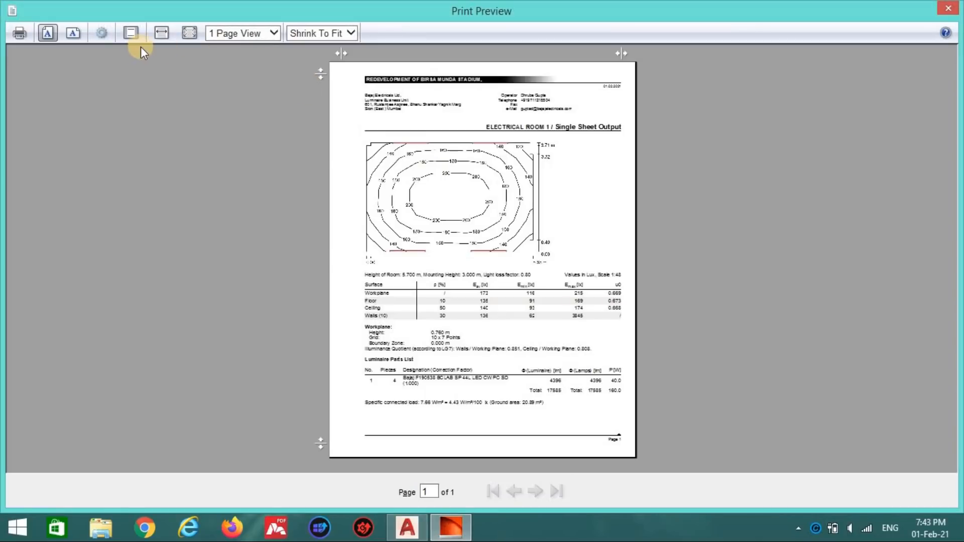
pyautogui.click(166, 35)
# Step: Check the isolux distribution, workplane illuminance, uniformity and luminaire parts list for the current layout, and close the preview
pyautogui.scroll(-5, 445, 160)
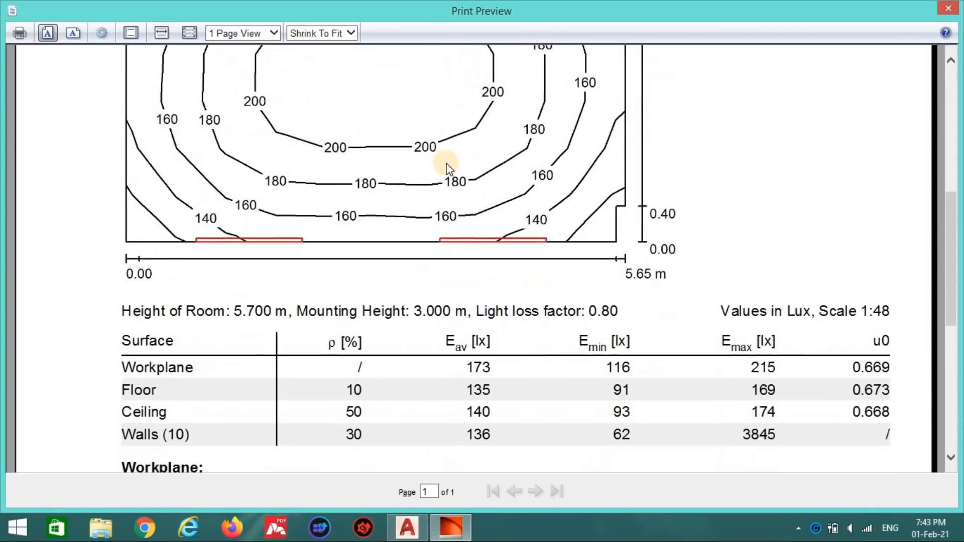
pyautogui.scroll(3, 543, 236)
pyautogui.scroll(-1, 544, 241)
pyautogui.scroll(5, 548, 243)
pyautogui.scroll(-8, 548, 243)
pyautogui.scroll(9, 559, 251)
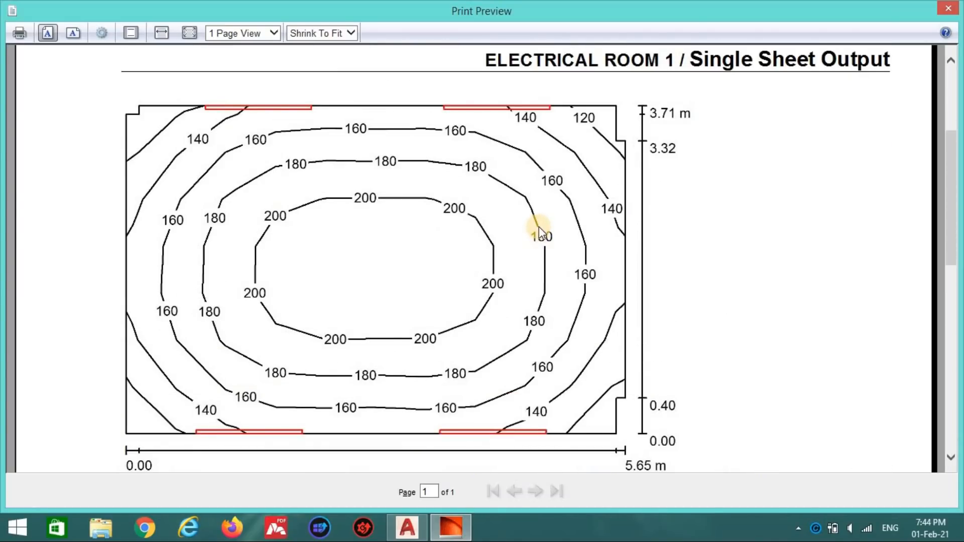
pyautogui.scroll(-15, 543, 226)
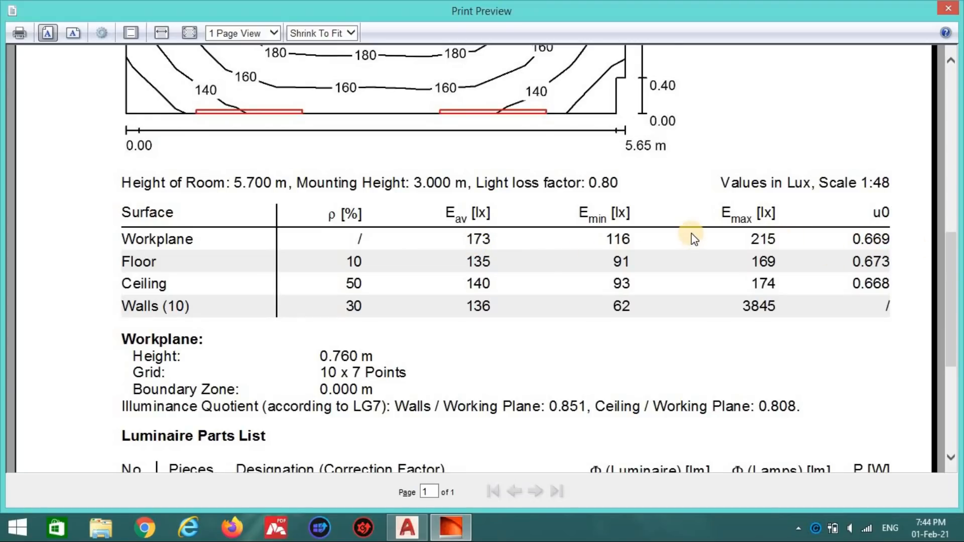
pyautogui.scroll(-12, 693, 240)
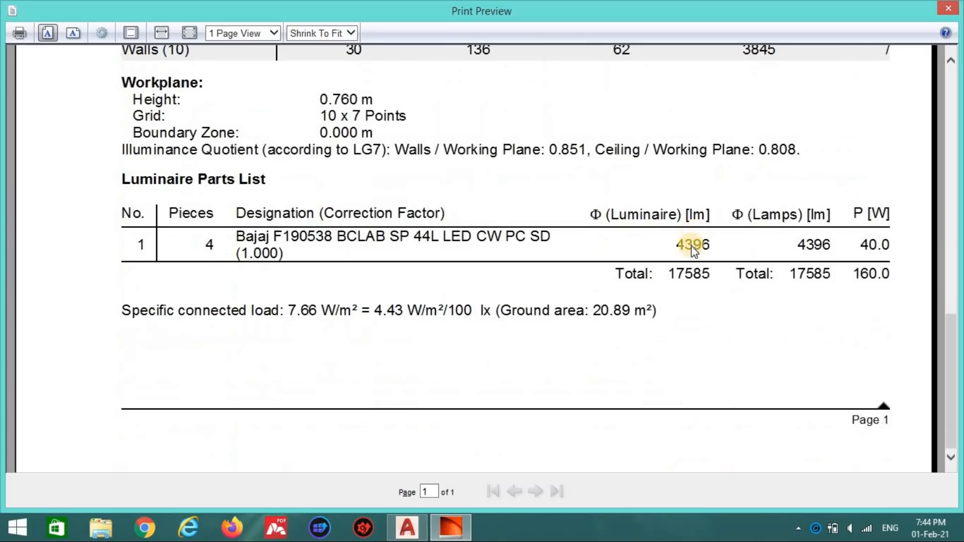
pyautogui.click(949, 9)
# Step: Close the 3D view and the floor plan of ELECTRICAL ROOM 1
pyautogui.rightClick(425, 93)
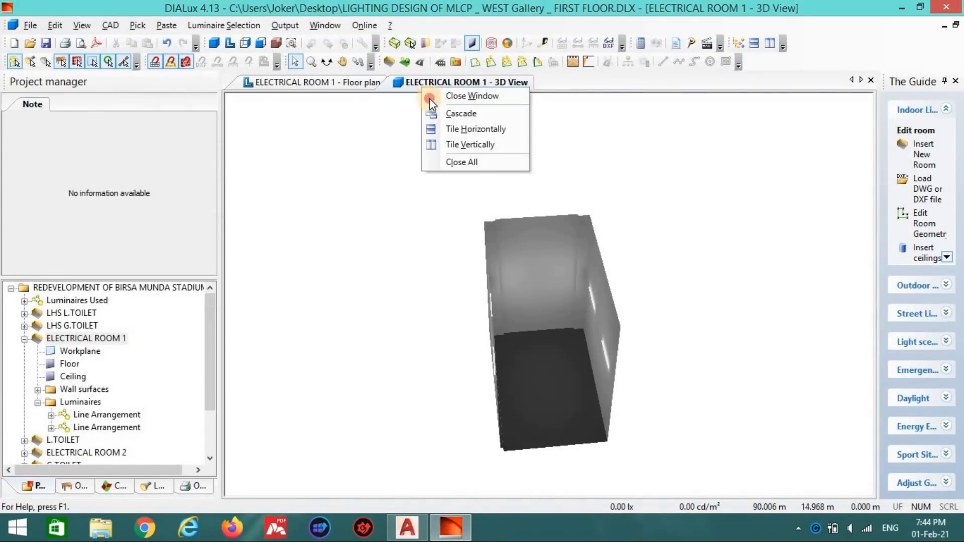
pyautogui.click(430, 97)
pyautogui.rightClick(353, 90)
pyautogui.click(355, 110)
# Step: Switch to AutoCAD to examine the toilets next to the electrical room in the West Gallery plan, and return to DIALux
pyautogui.hotkey('alt', 'Tab')
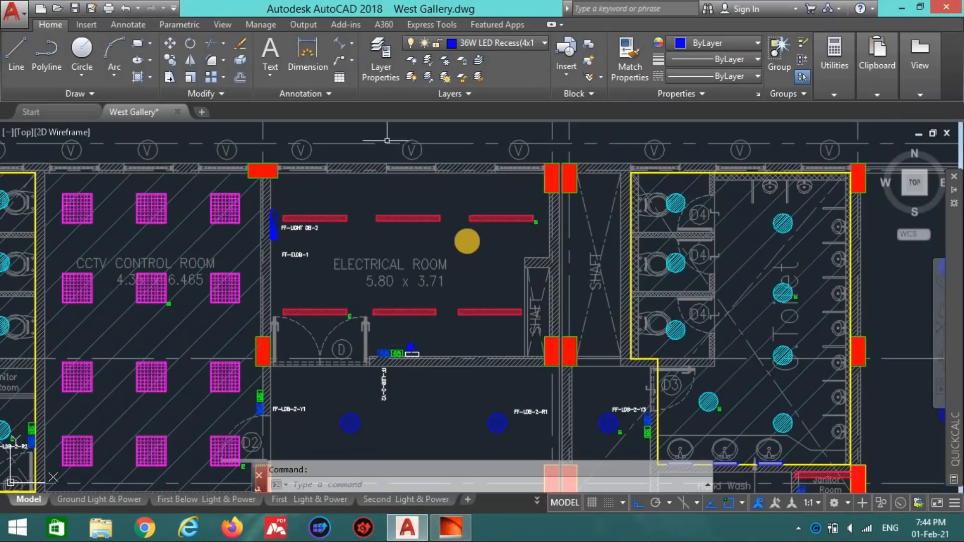
pyautogui.scroll(-4, 466, 239)
pyautogui.scroll(-2, 437, 245)
pyautogui.moveTo(438, 245); pyautogui.dragTo(561, 243, button='middle')
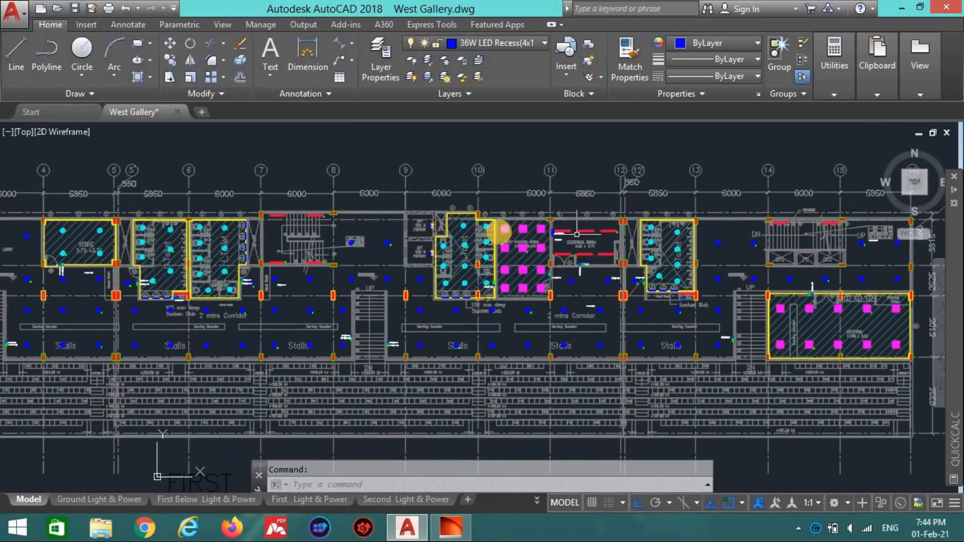
pyautogui.scroll(5, 458, 216)
pyautogui.hotkey('alt', 'Tab')
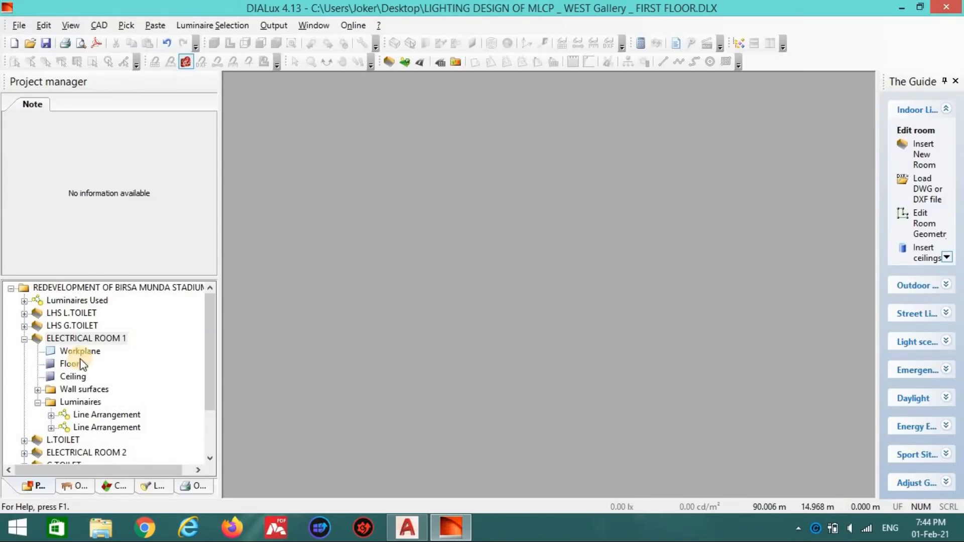
# Step: Open the floor plan of L.TOILET and start editing its room geometry
pyautogui.click(23, 339)
pyautogui.doubleClick(60, 351)
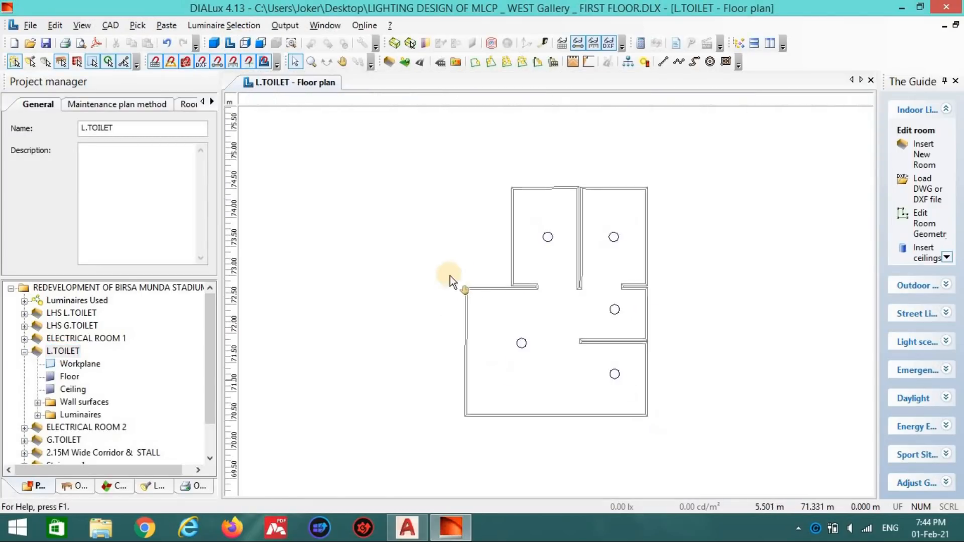
pyautogui.click(926, 224)
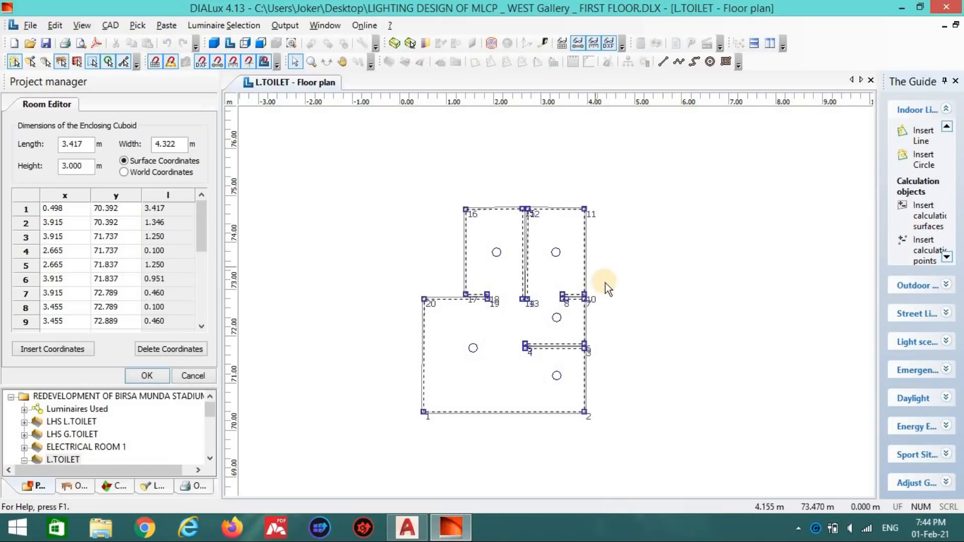
# Step: Delete the coordinates of the L.TOILET outline until only three corner points remain
pyautogui.scroll(-6, 605, 282)
pyautogui.scroll(-4, 550, 222)
pyautogui.click(182, 350)
pyautogui.click(182, 350)
pyautogui.click(182, 350)
pyautogui.click(182, 351)
pyautogui.click(181, 350)
pyautogui.click(182, 350)
pyautogui.click(182, 350)
pyautogui.click(182, 350)
pyautogui.click(181, 350)
pyautogui.click(182, 350)
pyautogui.click(179, 349)
pyautogui.click(179, 348)
pyautogui.click(179, 348)
pyautogui.click(178, 348)
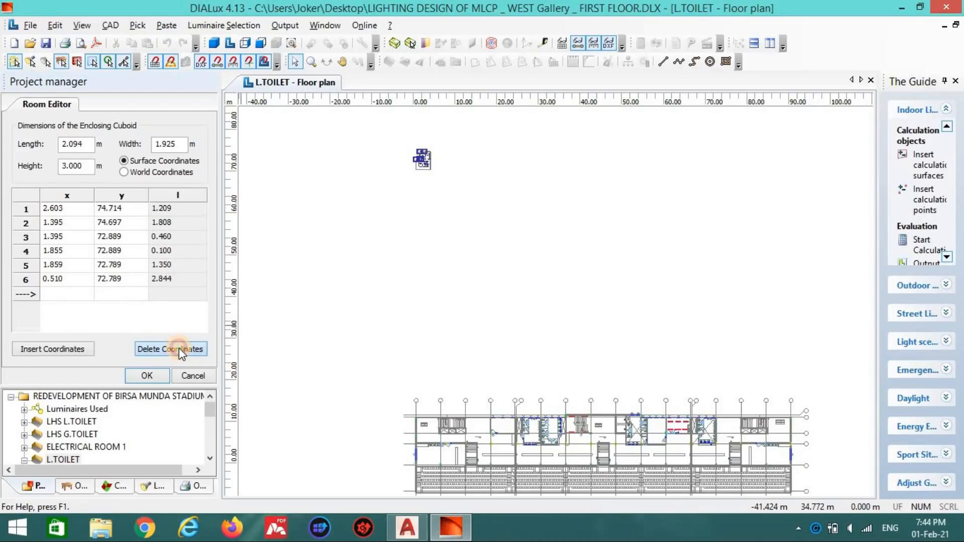
pyautogui.click(179, 348)
pyautogui.click(179, 348)
pyautogui.click(179, 348)
# Step: Move the three-point L.TOILET outline onto the toilet block in the imported plan, with one corner at about (52.181, 7.715)
pyautogui.moveTo(421, 161); pyautogui.dragTo(631, 431)
pyautogui.moveTo(423, 160); pyautogui.dragTo(628, 423)
pyautogui.scroll(4, 622, 360)
pyautogui.scroll(-2, 676, 351)
pyautogui.moveTo(674, 397); pyautogui.dragTo(624, 238, button='middle')
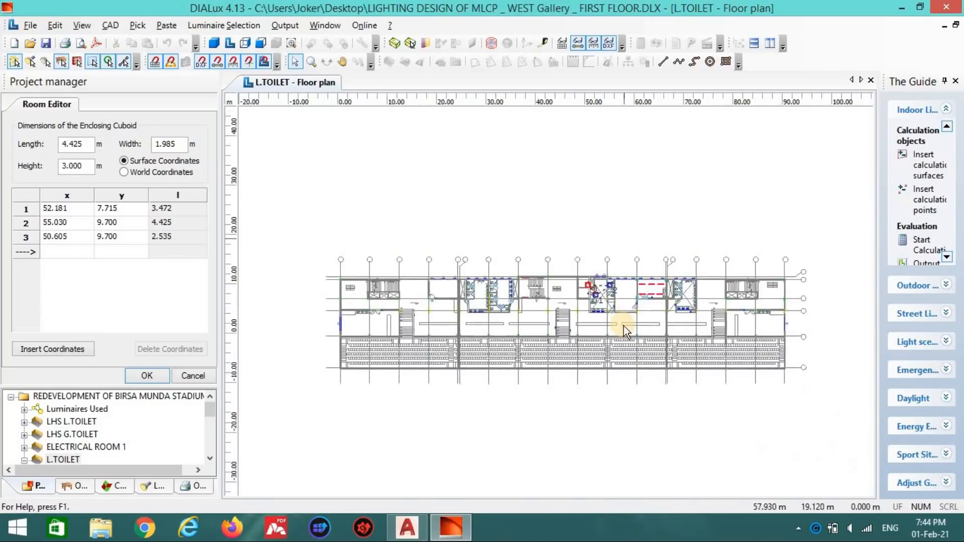
pyautogui.scroll(5, 623, 326)
pyautogui.scroll(3, 604, 257)
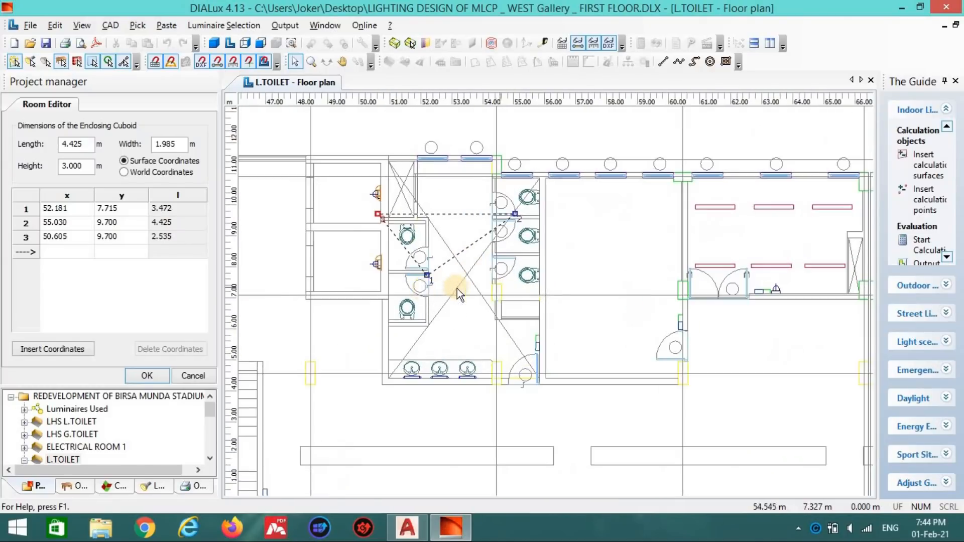
pyautogui.scroll(1, 558, 343)
pyautogui.scroll(3, 590, 321)
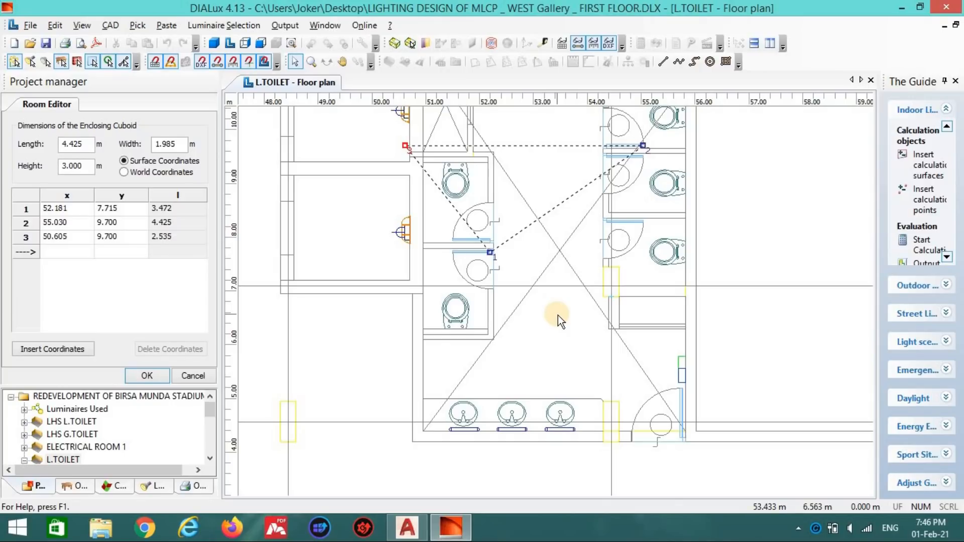
# Step: Move two outline corners onto the shaft wall at (51.860, 9.591) and (51.860, 11.405)
pyautogui.scroll(-3, 559, 315)
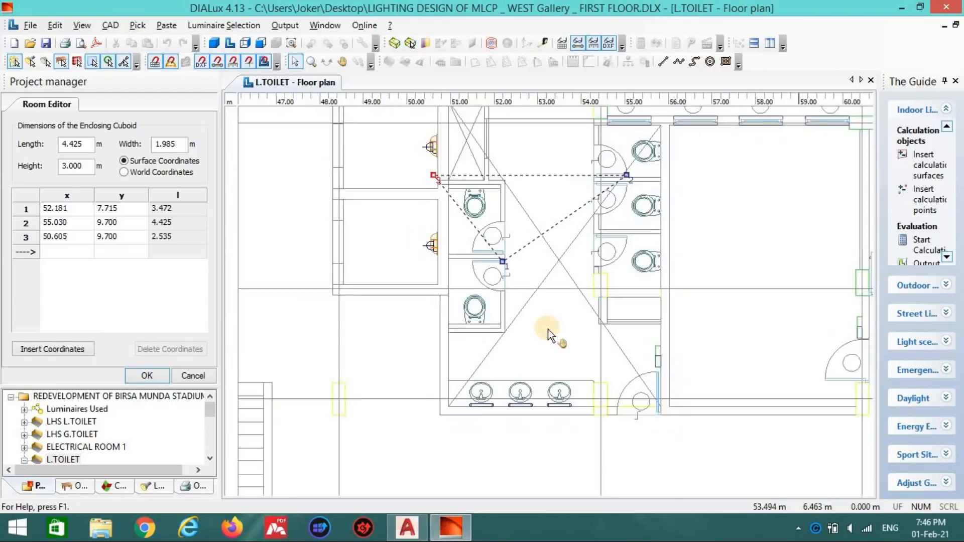
pyautogui.moveTo(548, 334); pyautogui.dragTo(496, 436, button='middle')
pyautogui.moveTo(394, 296); pyautogui.dragTo(442, 298)
pyautogui.moveTo(550, 300); pyautogui.dragTo(447, 231)
pyautogui.scroll(2, 428, 255)
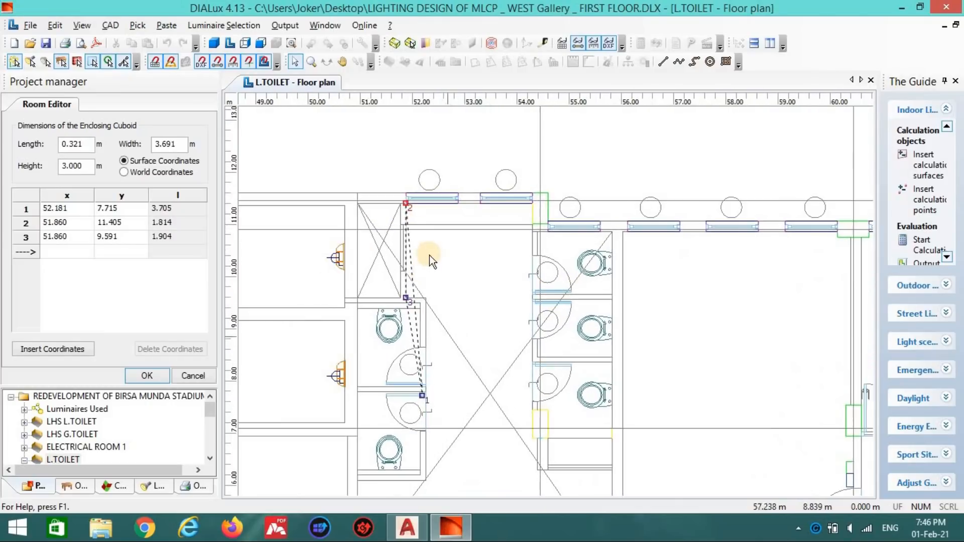
# Step: Shape the outline around the upper wall and first cubicle with corners at (54.280, 11.405), (54.280, 10.856), (55.810, 10.856) and (55.810, 9.656)
pyautogui.moveTo(408, 402); pyautogui.dragTo(617, 292)
pyautogui.rightClick(517, 246)
pyautogui.click(524, 248)
pyautogui.rightClick(600, 233)
pyautogui.click(606, 239)
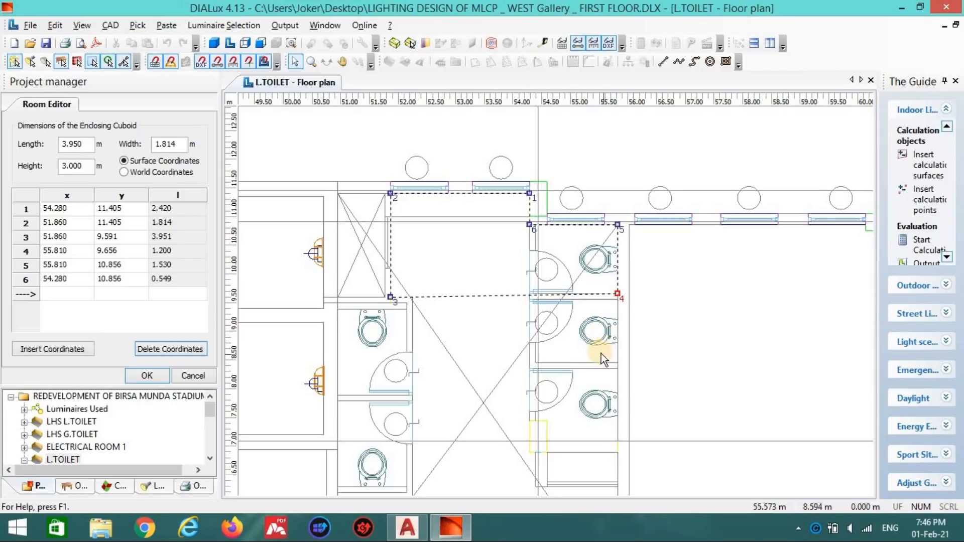
# Step: Trace the partition below the first right-hand cubicle with inserted points at (54.280, 9.656) and (54.280, 9.556)
pyautogui.scroll(1, 613, 294)
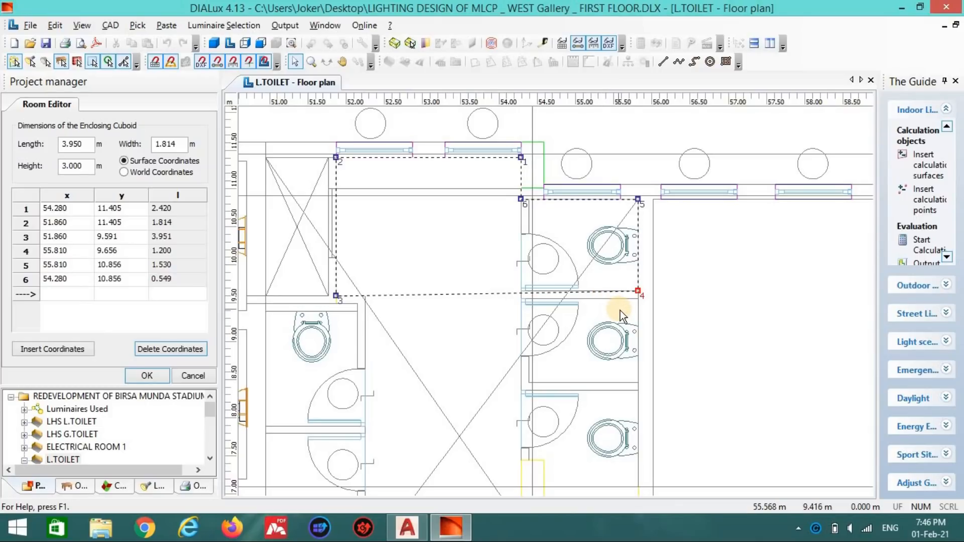
pyautogui.rightClick(520, 296)
pyautogui.click(585, 303)
pyautogui.scroll(3, 502, 279)
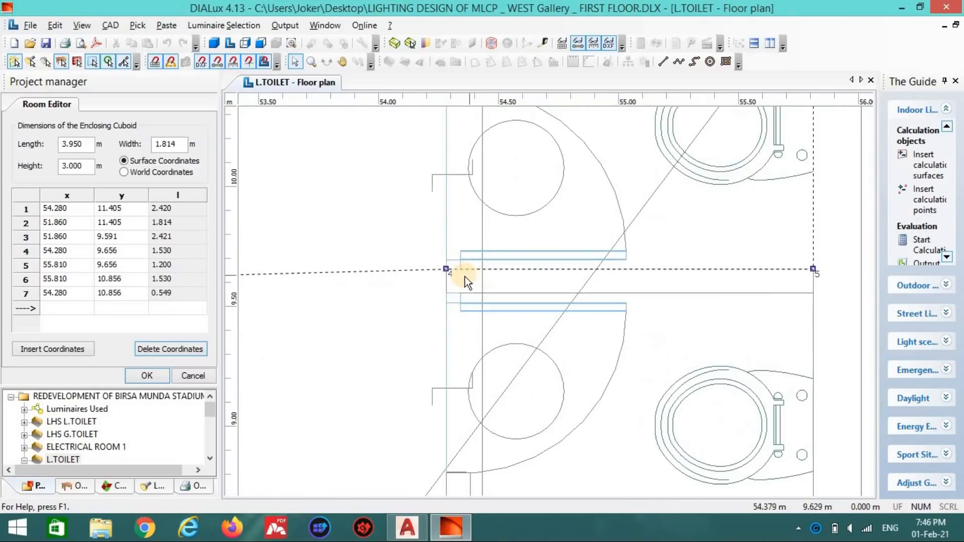
pyautogui.moveTo(446, 271); pyautogui.dragTo(813, 293)
pyautogui.rightClick(420, 294)
pyautogui.click(428, 304)
# Step: Extend the outline around the second right-hand cubicle with corners at (55.810, 9.556), (55.810, 8.456) and (54.380, 8.456)
pyautogui.scroll(-2, 578, 315)
pyautogui.rightClick(454, 200)
pyautogui.click(462, 210)
pyautogui.moveTo(454, 196); pyautogui.dragTo(722, 367)
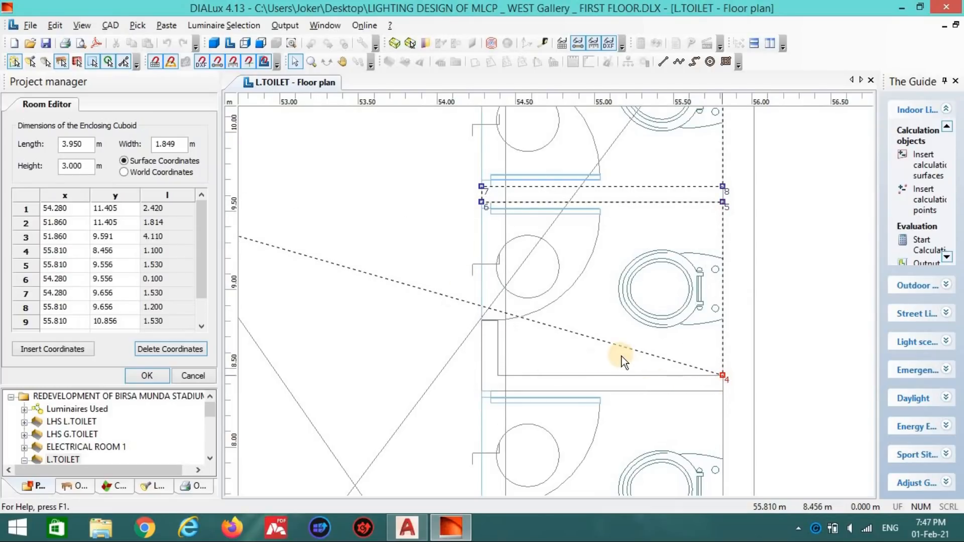
pyautogui.rightClick(628, 359)
pyautogui.click(673, 92)
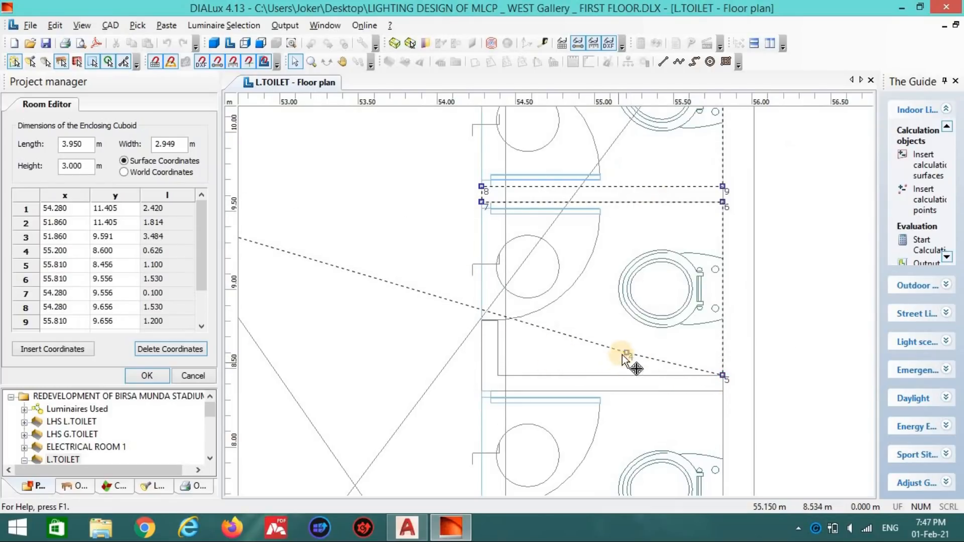
pyautogui.moveTo(526, 378); pyautogui.dragTo(498, 376)
# Step: Trace the short door-side wall of the second cubicle with points at (54.380, 8.806) and (54.290, 8.806)
pyautogui.rightClick(456, 359)
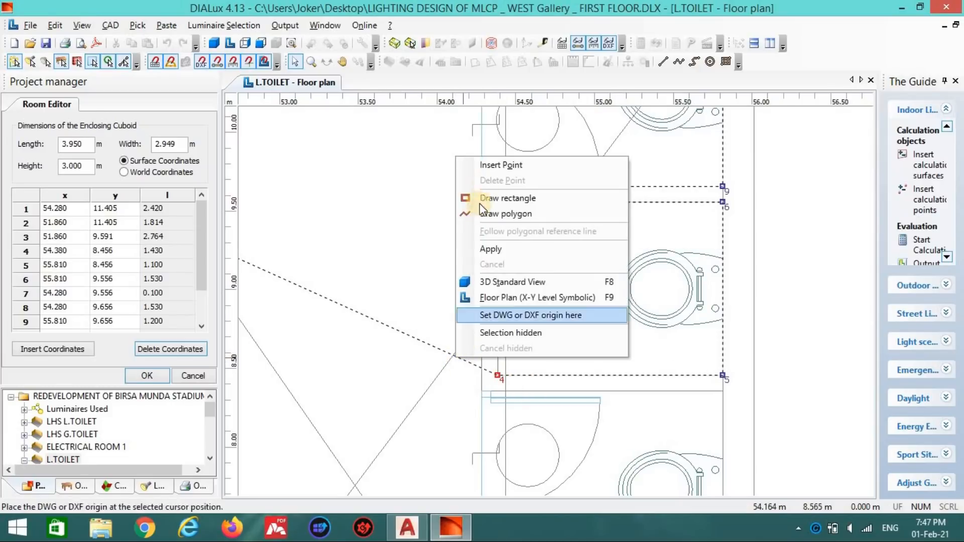
pyautogui.click(495, 165)
pyautogui.moveTo(454, 354); pyautogui.dragTo(483, 321)
pyautogui.rightClick(460, 312)
pyautogui.click(485, 320)
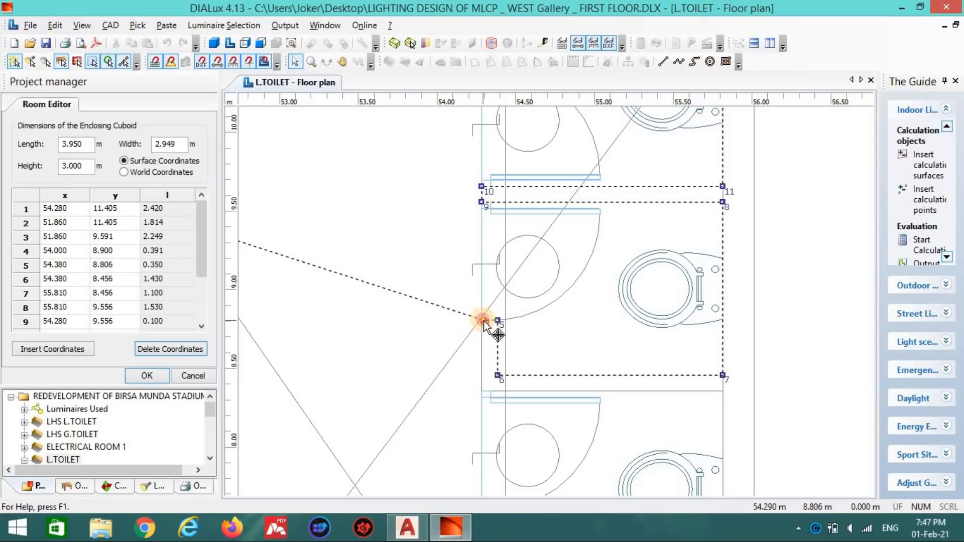
# Step: Align the door-side wall corner to (54.280, 8.806) and trace the partition below with points at (54.280, 8.356) and (55.810, 8.356)
pyautogui.rightClick(450, 307)
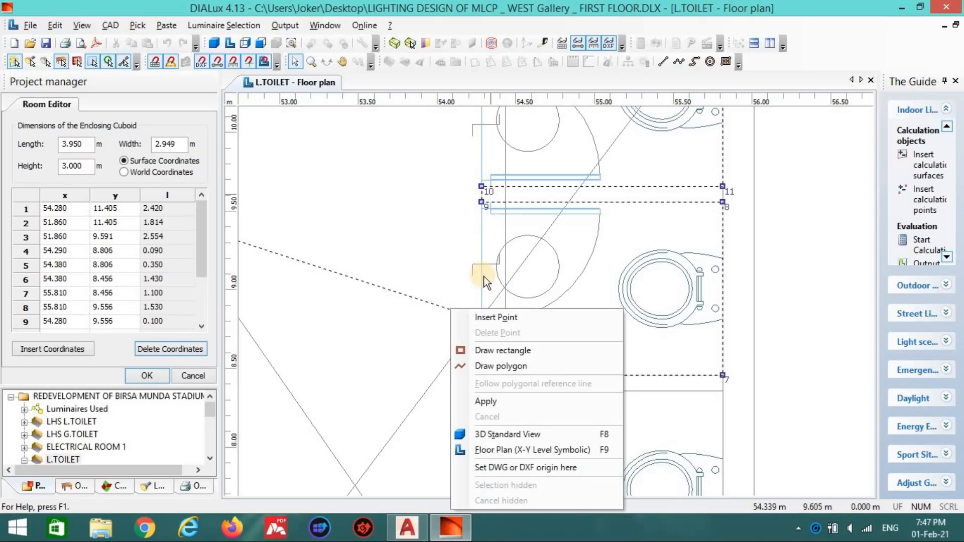
pyautogui.click(489, 323)
pyautogui.moveTo(463, 383); pyautogui.dragTo(481, 390)
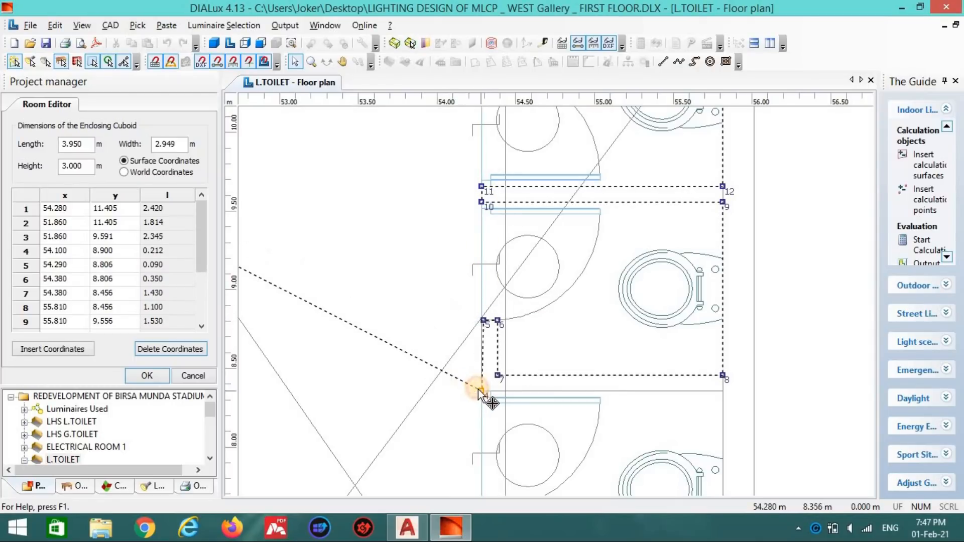
pyautogui.moveTo(480, 321); pyautogui.dragTo(479, 321)
pyautogui.rightClick(452, 375)
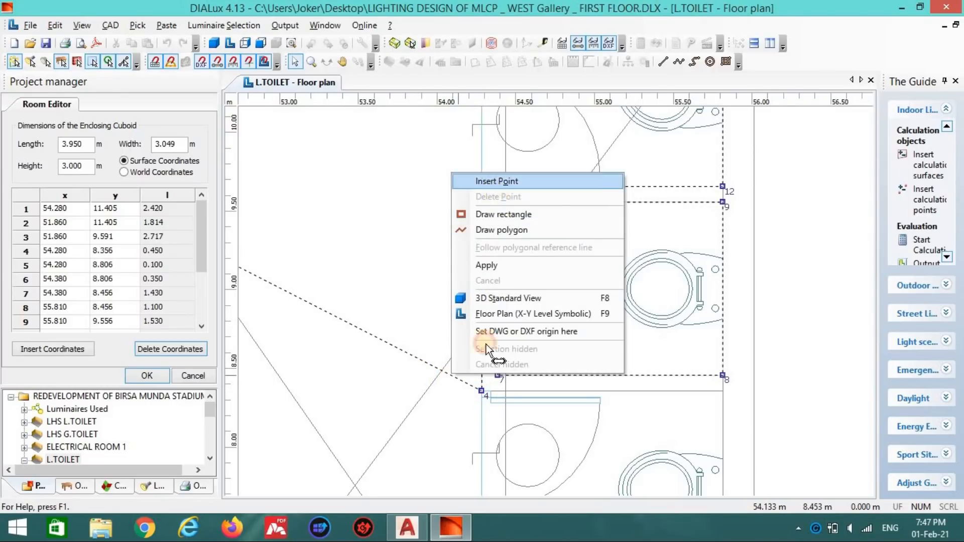
pyautogui.click(488, 181)
pyautogui.moveTo(454, 368)
pyautogui.mouseDown()
pyautogui.moveTo(560, 459)
pyautogui.moveTo(720, 393)
pyautogui.mouseUp()
# Step: Extend the outline around the third cubicle and its column with corners at (55.810, 7.095), (54.580, 7.095) and (54.580, 7.445)
pyautogui.scroll(-3, 600, 429)
pyautogui.moveTo(600, 429); pyautogui.dragTo(568, 270, button='middle')
pyautogui.scroll(-2, 568, 270)
pyautogui.rightClick(550, 220)
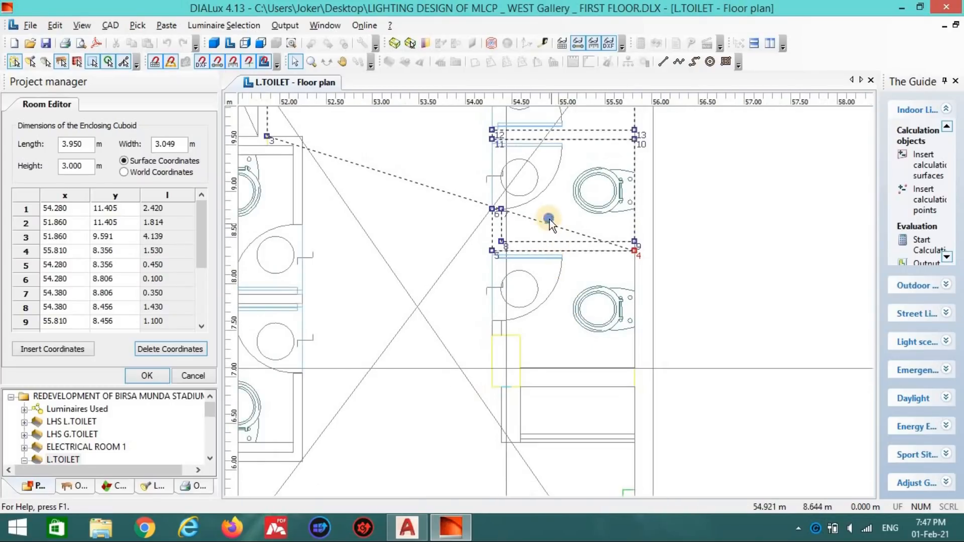
pyautogui.click(628, 168)
pyautogui.moveTo(550, 219); pyautogui.dragTo(526, 338)
pyautogui.rightClick(605, 348)
pyautogui.click(661, 152)
pyautogui.rightClick(488, 346)
pyautogui.click(534, 151)
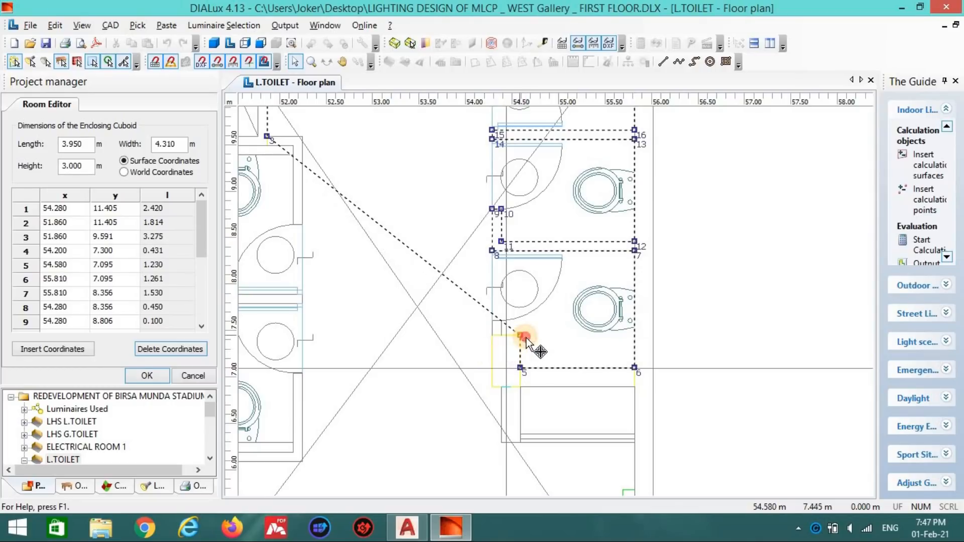
# Step: Trace the short door-side wall of the third cubicle with points at (54.380, 7.445), (54.380, 7.606) and (54.280, 7.610)
pyautogui.rightClick(492, 323)
pyautogui.click(567, 131)
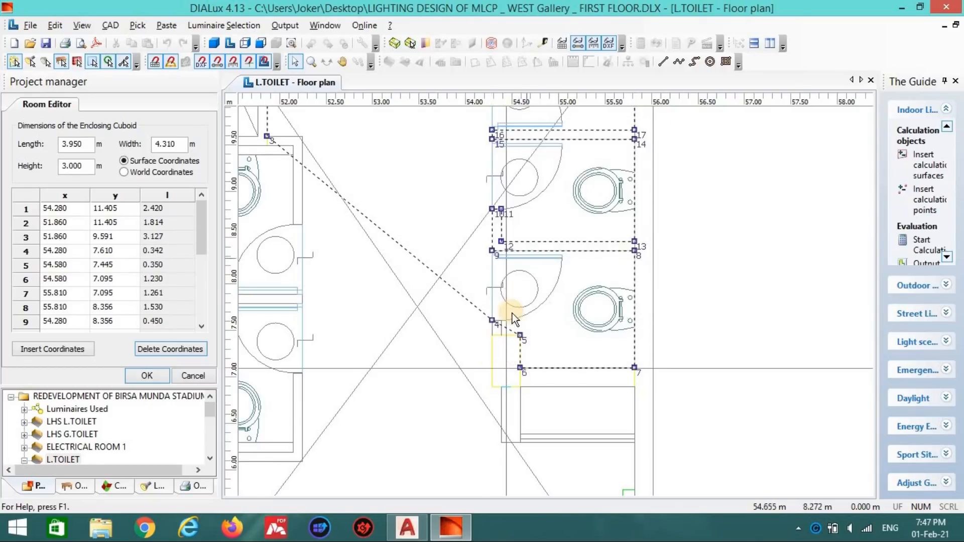
pyautogui.scroll(3, 513, 313)
pyautogui.moveTo(423, 343)
pyautogui.mouseDown()
pyautogui.moveTo(441, 373)
pyautogui.moveTo(439, 342)
pyautogui.mouseUp()
pyautogui.rightClick(421, 351)
pyautogui.click(494, 162)
pyautogui.rightClick(405, 321)
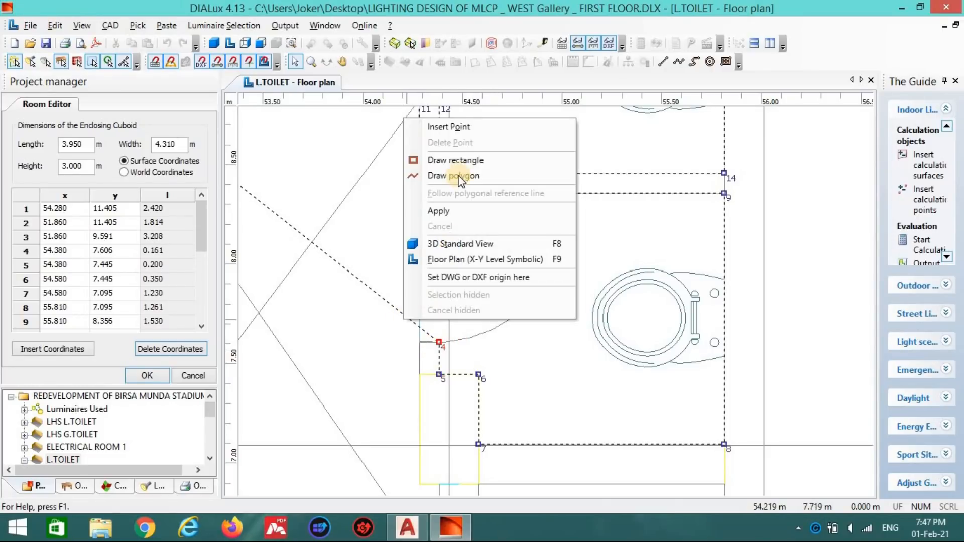
pyautogui.click(440, 132)
pyautogui.moveTo(405, 323); pyautogui.dragTo(426, 336)
pyautogui.scroll(-2, 516, 285)
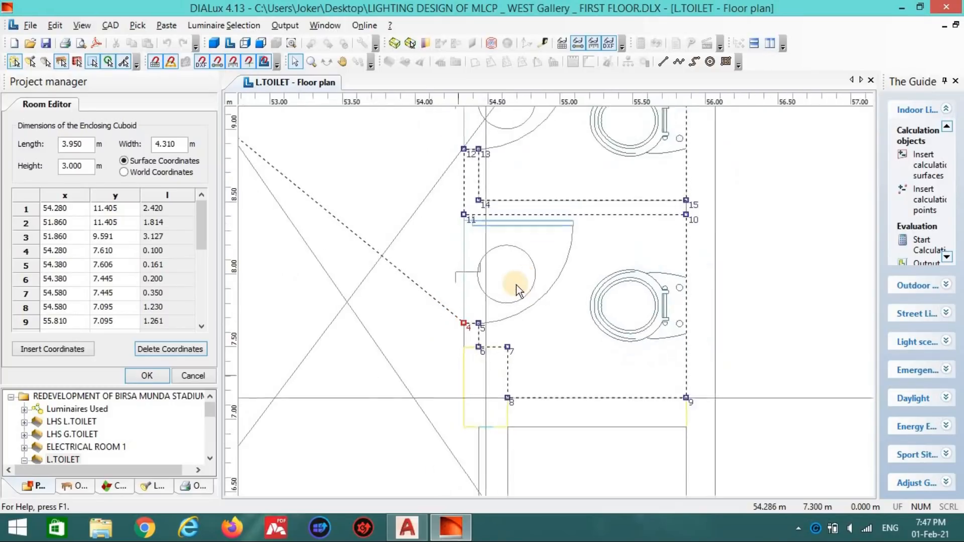
# Step: Extend the outline below the third cubicle's column with points at (54.280, 6.895) and (54.413, 6.895)
pyautogui.moveTo(458, 376); pyautogui.dragTo(516, 285, button='middle')
pyautogui.rightClick(468, 197)
pyautogui.click(482, 208)
pyautogui.moveTo(469, 191); pyautogui.dragTo(522, 337)
pyautogui.rightClick(491, 300)
pyautogui.click(525, 307)
pyautogui.moveTo(490, 299); pyautogui.dragTo(541, 345)
pyautogui.rightClick(526, 312)
pyautogui.click(535, 322)
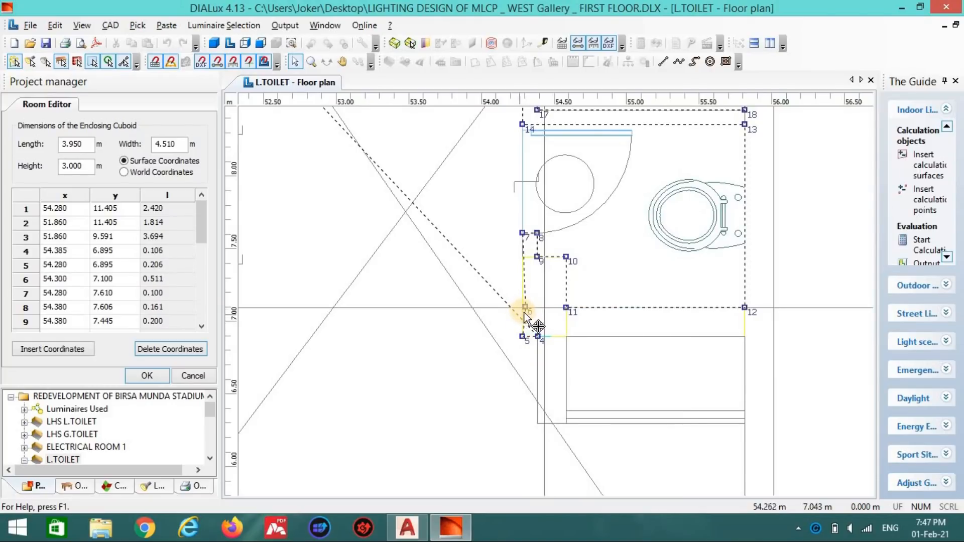
pyautogui.moveTo(538, 340); pyautogui.dragTo(523, 361)
pyautogui.moveTo(526, 308); pyautogui.dragTo(542, 338)
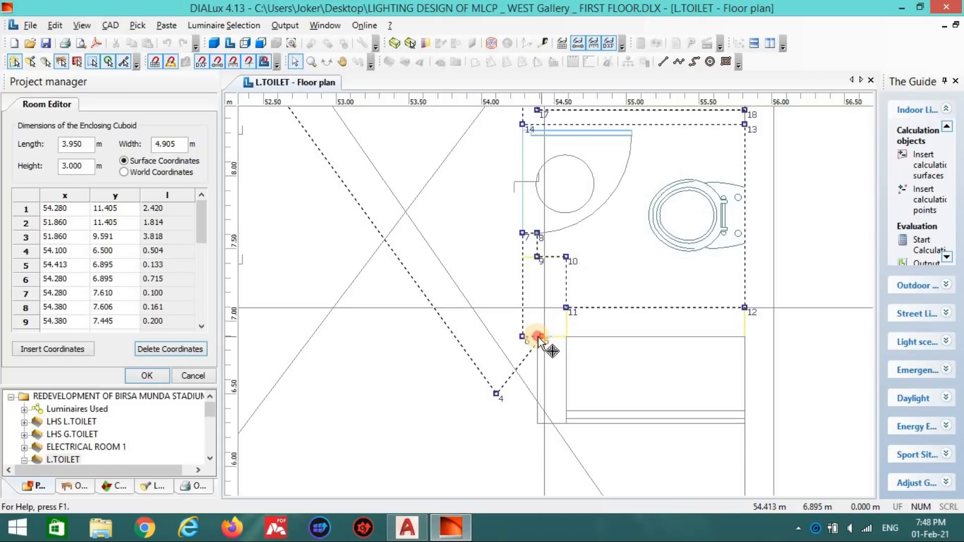
# Step: Align the wall corner below the column to (54.382, 6.896) and extend the outline to a corner at (54.380, 6.295)
pyautogui.scroll(2, 542, 338)
pyautogui.scroll(-2, 589, 286)
pyautogui.scroll(2, 524, 306)
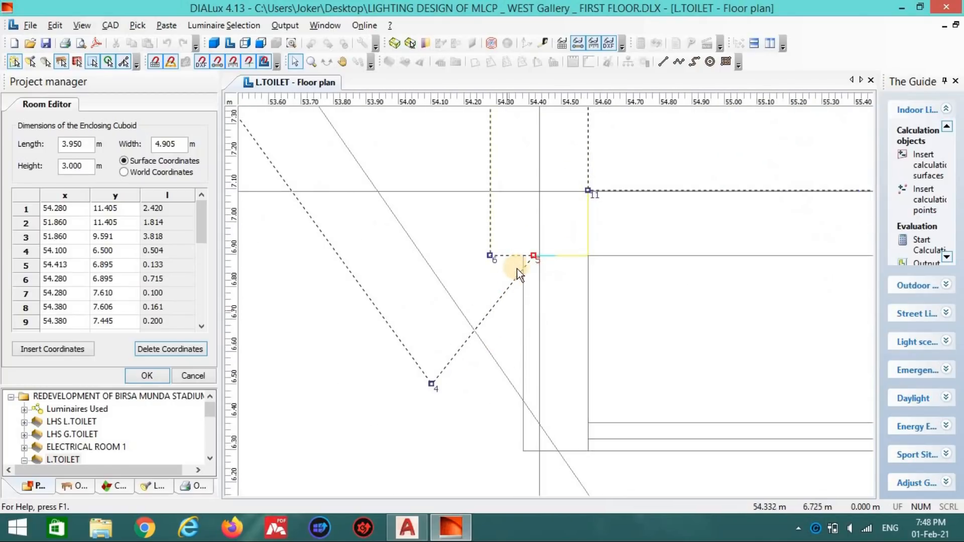
pyautogui.moveTo(533, 254); pyautogui.dragTo(523, 256)
pyautogui.scroll(-2, 438, 393)
pyautogui.moveTo(480, 351); pyautogui.dragTo(536, 388)
pyautogui.scroll(-3, 535, 394)
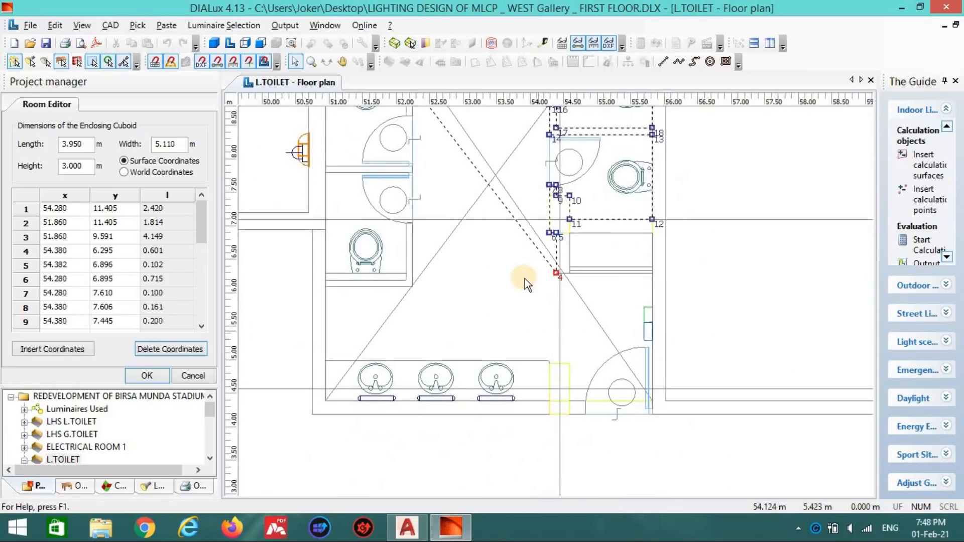
# Step: Trace the shaft's lower edge and the wall beside the entrance door with corners at (55.810, 6.295) and (55.756, 4.191)
pyautogui.moveTo(534, 249); pyautogui.dragTo(653, 275)
pyautogui.rightClick(619, 251)
pyautogui.click(625, 256)
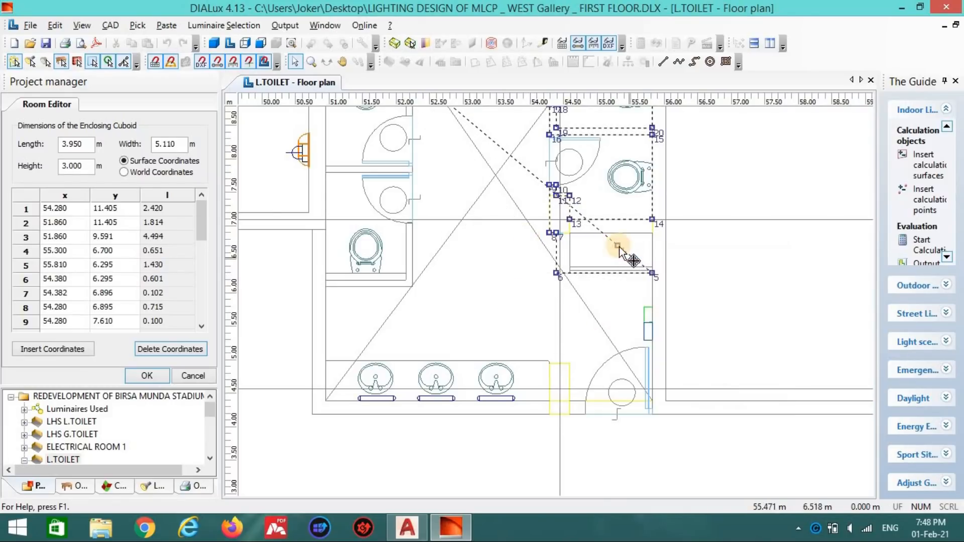
pyautogui.moveTo(634, 422); pyautogui.dragTo(624, 394)
# Step: Trace across the entrance door opening and up the adjoining column with corners at (54.580, 4.191) and (54.580, 4.941)
pyautogui.rightClick(584, 320)
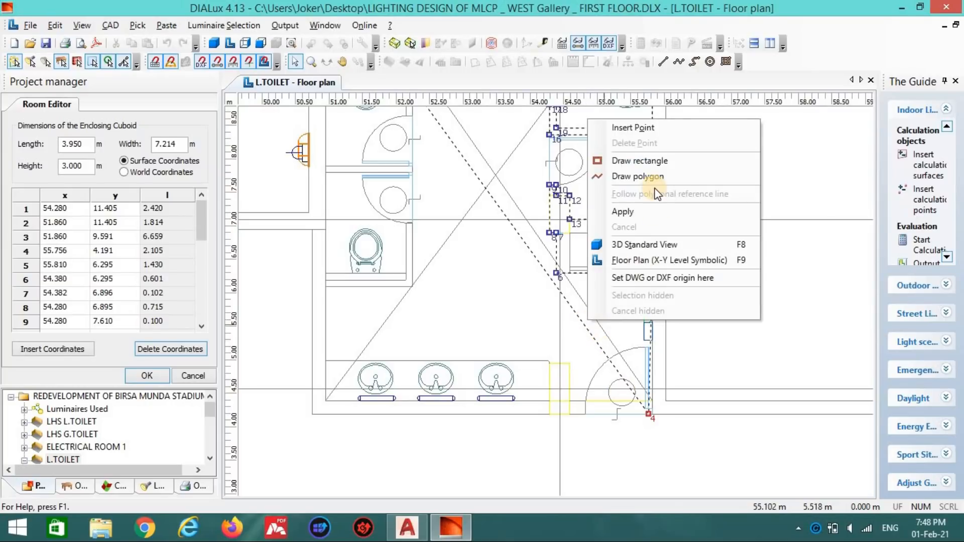
pyautogui.click(628, 128)
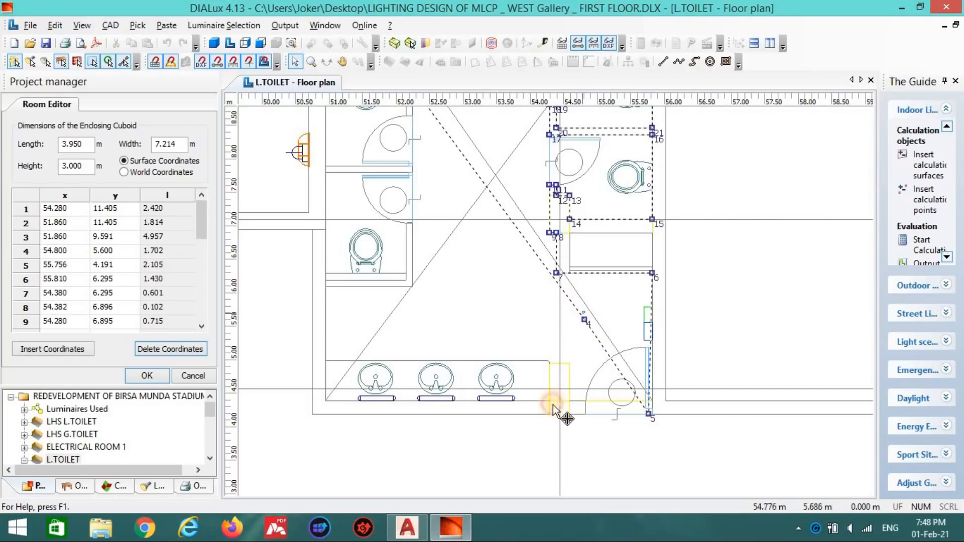
pyautogui.moveTo(584, 322); pyautogui.dragTo(571, 370)
pyautogui.rightClick(543, 370)
pyautogui.click(588, 178)
# Step: Extend the outline around the column beside the washbasins with corners at (54.280, 4.941) and (54.280, 4.391)
pyautogui.rightClick(547, 335)
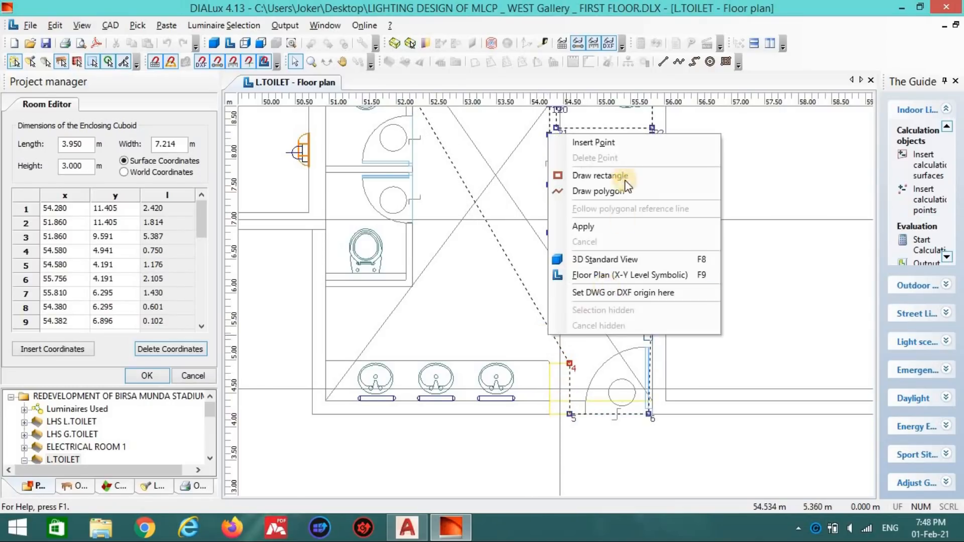
pyautogui.click(581, 151)
pyautogui.scroll(3, 519, 368)
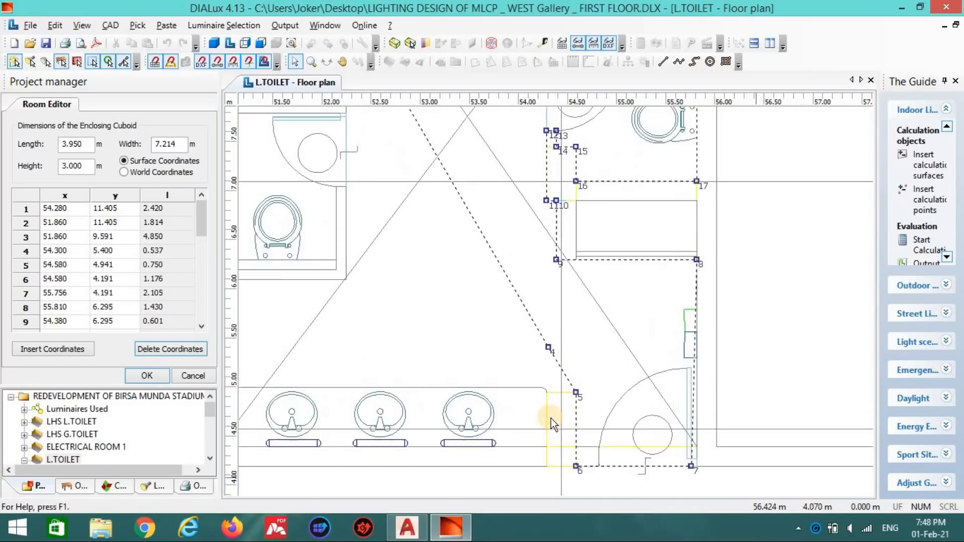
pyautogui.scroll(2, 564, 237)
pyautogui.moveTo(568, 249); pyautogui.dragTo(566, 298)
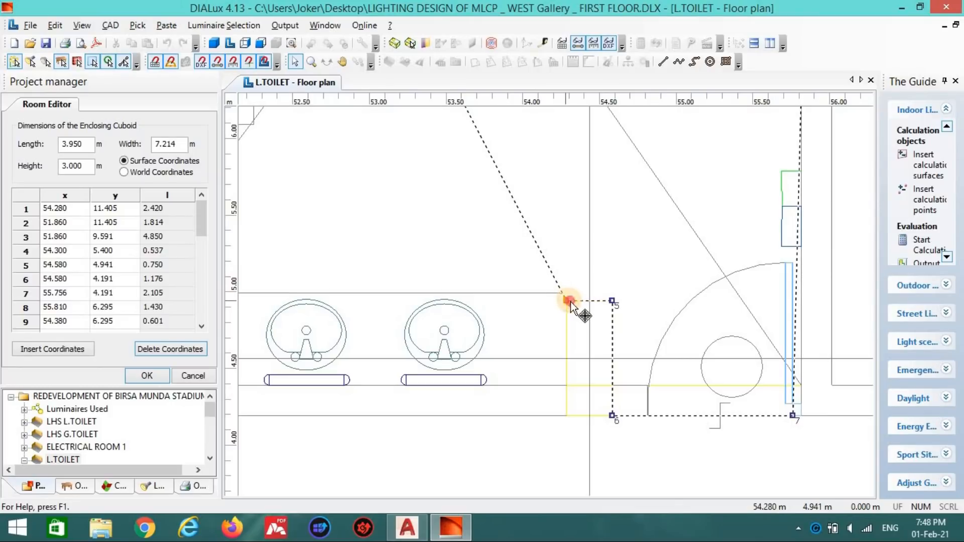
pyautogui.rightClick(542, 249)
pyautogui.click(552, 261)
pyautogui.moveTo(546, 252); pyautogui.dragTo(565, 386)
# Step: Trace the wall behind the washbasins and the adjoining side wall with corners at (50.940, 4.391) and (50.940, 6.091)
pyautogui.rightClick(513, 268)
pyautogui.click(520, 272)
pyautogui.scroll(-3, 535, 315)
pyautogui.moveTo(626, 302); pyautogui.dragTo(406, 357)
pyautogui.scroll(-2, 453, 395)
pyautogui.scroll(3, 474, 367)
pyautogui.moveTo(457, 269); pyautogui.dragTo(538, 264, button='middle')
pyautogui.scroll(-2, 480, 363)
pyautogui.scroll(2, 539, 252)
pyautogui.rightClick(539, 215)
pyautogui.click(548, 220)
pyautogui.moveTo(522, 204); pyautogui.dragTo(514, 197)
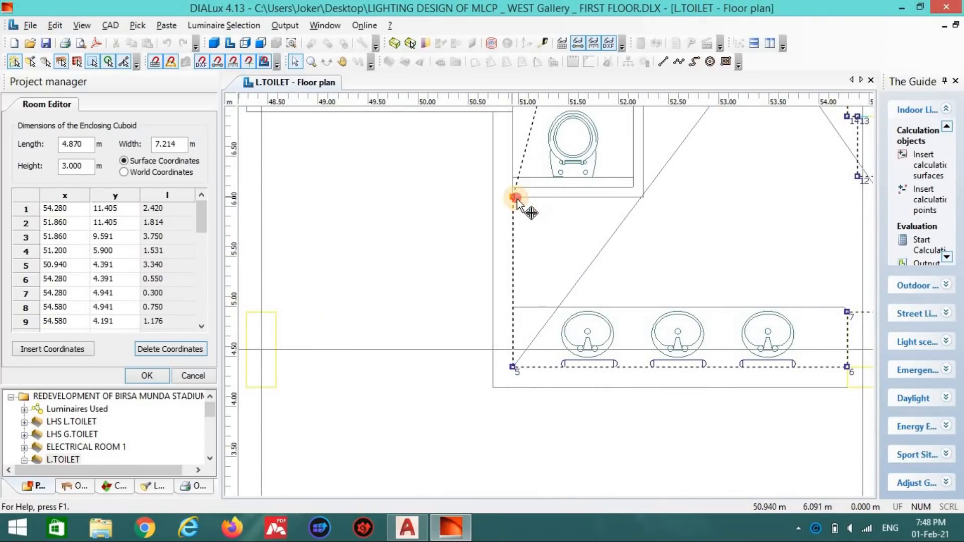
# Step: Trace the outer face of the cubicle nearest the washbasins with corners at (52.240, 6.091) and (52.240, 7.041)
pyautogui.rightClick(523, 136)
pyautogui.click(532, 143)
pyautogui.moveTo(518, 137); pyautogui.dragTo(644, 197)
pyautogui.scroll(-2, 657, 196)
pyautogui.moveTo(656, 130); pyautogui.dragTo(601, 285, button='middle')
pyautogui.scroll(1, 600, 285)
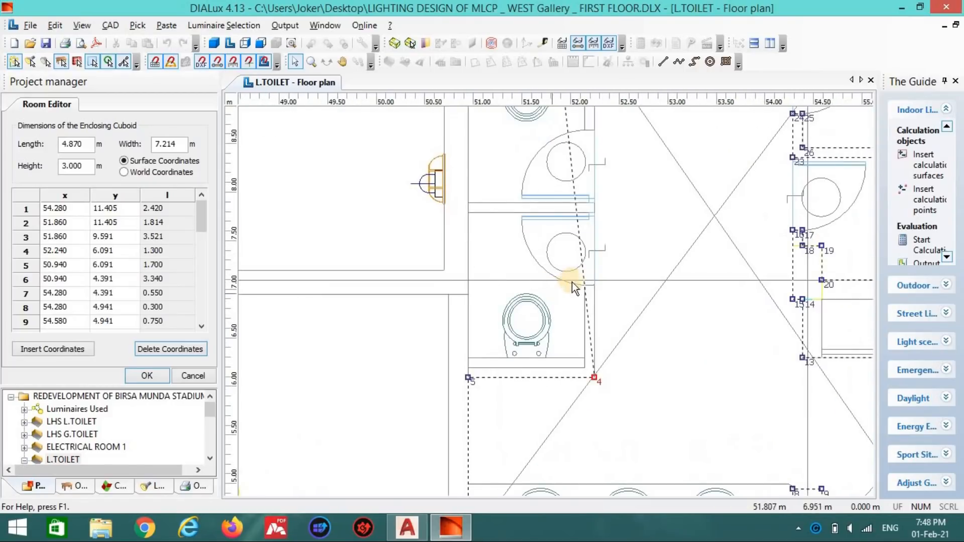
pyautogui.rightClick(579, 275)
pyautogui.click(585, 277)
pyautogui.moveTo(576, 265)
pyautogui.mouseDown()
pyautogui.moveTo(592, 277)
pyautogui.moveTo(585, 285)
pyautogui.moveTo(582, 275)
pyautogui.mouseUp()
# Step: Trace the end and inner face of that cubicle's door-side wall with points at (52.140, 7.041) and (52.140, 6.191)
pyautogui.rightClick(589, 260)
pyautogui.click(595, 267)
pyautogui.scroll(4, 594, 270)
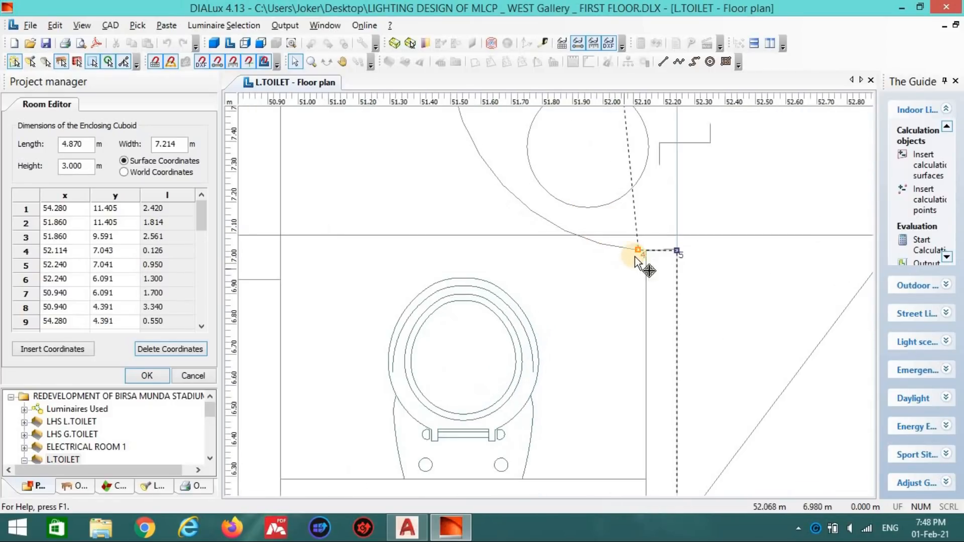
pyautogui.moveTo(639, 251); pyautogui.dragTo(677, 241)
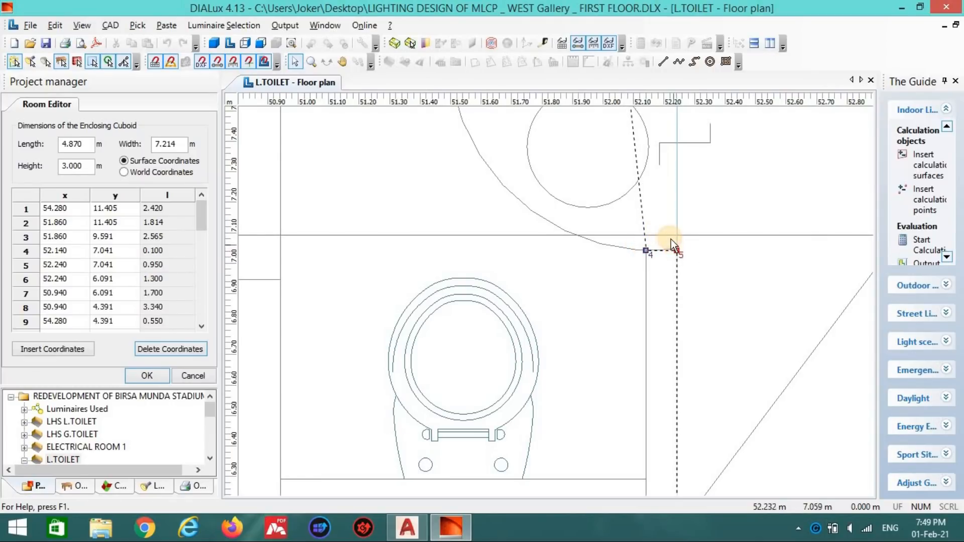
pyautogui.scroll(-4, 615, 213)
pyautogui.rightClick(589, 224)
pyautogui.click(602, 231)
pyautogui.moveTo(590, 223); pyautogui.dragTo(592, 392)
# Step: Trace the inside of the cubicle with corners at (50.940, 6.191), (50.940, 7.791) and (52.240, 7.791)
pyautogui.rightClick(582, 255)
pyautogui.click(596, 261)
pyautogui.moveTo(582, 255); pyautogui.dragTo(445, 365)
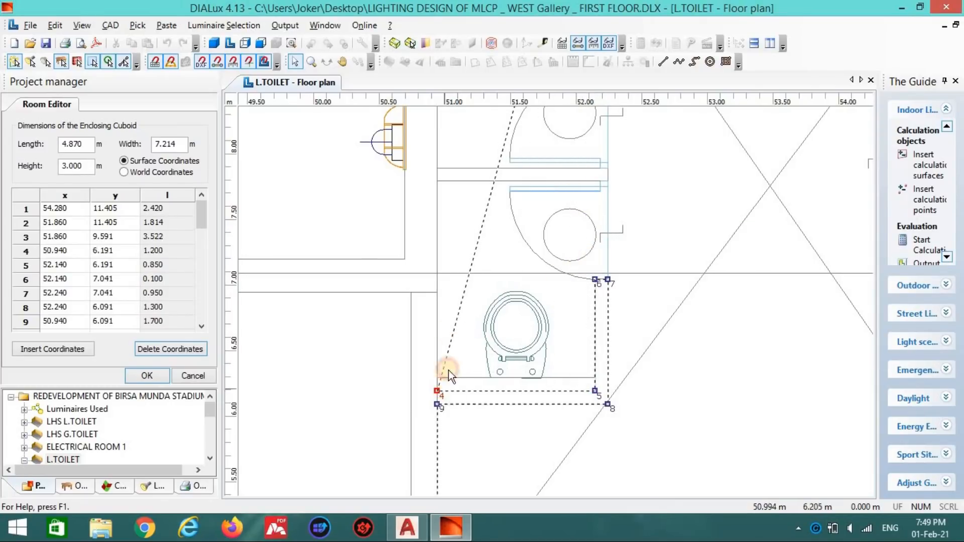
pyautogui.rightClick(467, 281)
pyautogui.click(476, 288)
pyautogui.moveTo(468, 248); pyautogui.dragTo(607, 179)
pyautogui.rightClick(455, 152)
pyautogui.click(465, 157)
# Step: Trace the other face of the partition between the two cubicles with points at (52.240, 7.891) and (50.940, 7.891)
pyautogui.rightClick(599, 157)
pyautogui.click(611, 165)
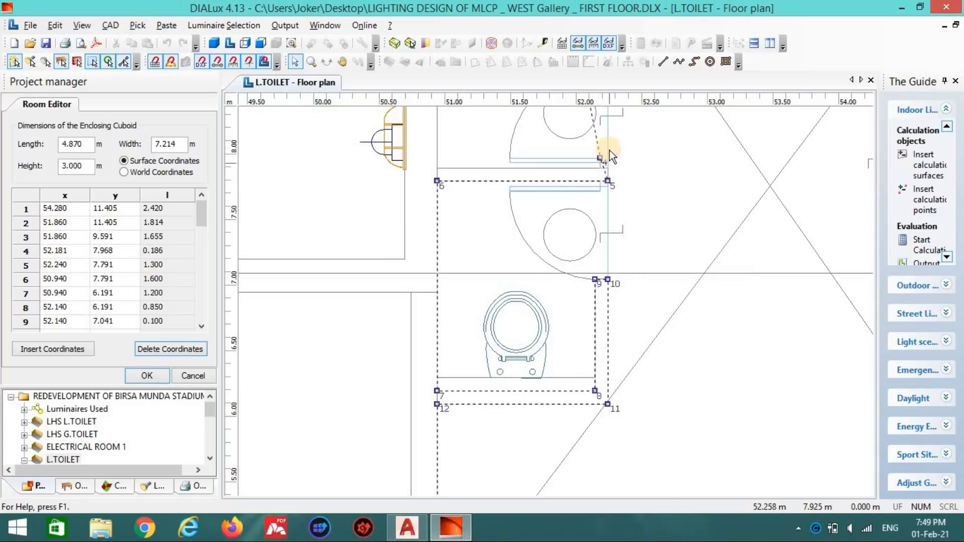
pyautogui.scroll(6, 611, 151)
pyautogui.scroll(-2, 601, 251)
pyautogui.moveTo(593, 273); pyautogui.dragTo(548, 391, button='middle')
pyautogui.scroll(1, 594, 184)
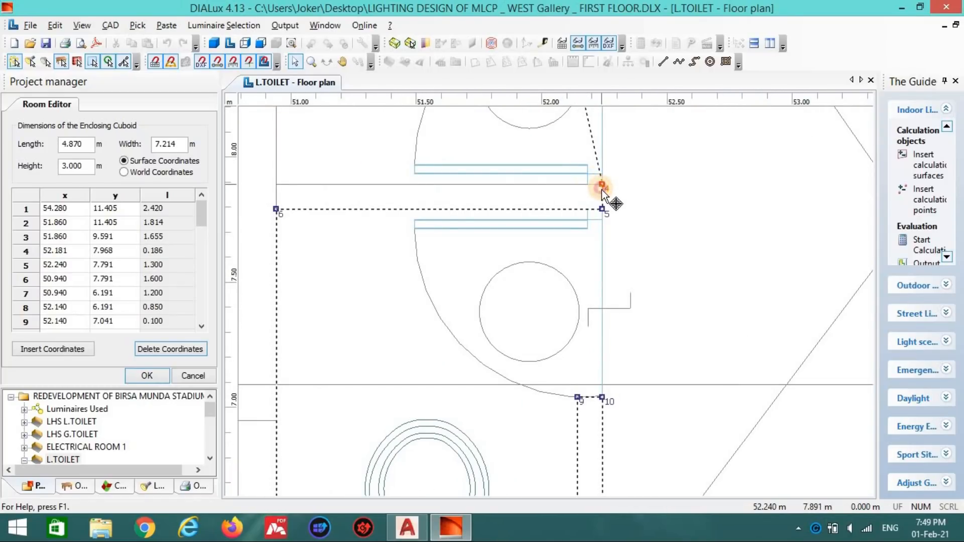
pyautogui.scroll(-3, 597, 154)
pyautogui.rightClick(569, 239)
pyautogui.click(584, 246)
pyautogui.moveTo(569, 239); pyautogui.dragTo(353, 324)
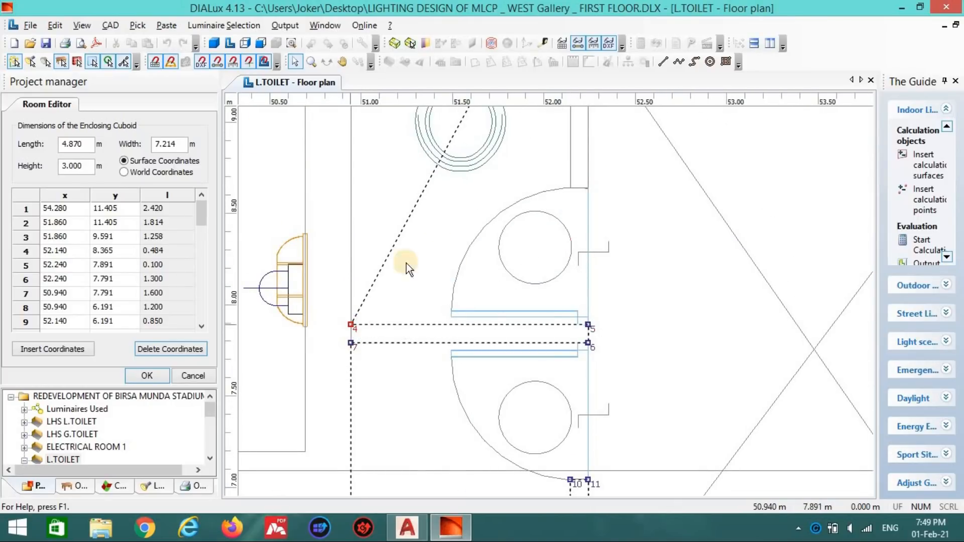
# Step: Trace the inside of the next cubicle with corners at (50.940, 9.491), (52.140, 9.491) and (52.140, 8.641)
pyautogui.scroll(-2, 454, 329)
pyautogui.scroll(2, 453, 329)
pyautogui.rightClick(484, 325)
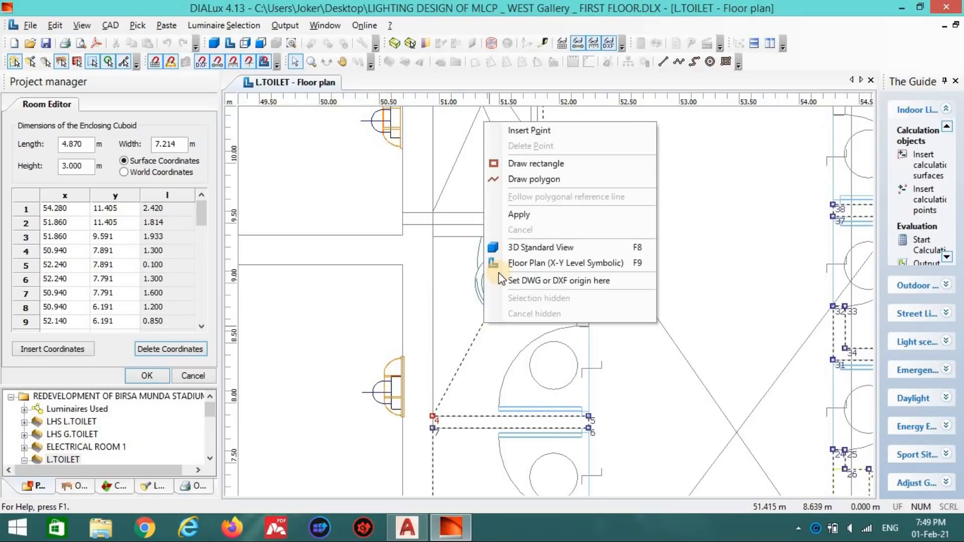
pyautogui.click(530, 130)
pyautogui.moveTo(487, 320); pyautogui.dragTo(440, 229)
pyautogui.moveTo(591, 235); pyautogui.dragTo(581, 328)
# Step: Trace the outer face of that cubicle's door-side wall with points at (52.240, 8.637) and (52.240, 9.591), closing back to (51.860, 9.591)
pyautogui.rightClick(578, 198)
pyautogui.click(587, 207)
pyautogui.rightClick(574, 204)
pyautogui.click(583, 213)
pyautogui.moveTo(573, 205); pyautogui.dragTo(592, 328)
pyautogui.rightClick(575, 197)
pyautogui.click(583, 205)
pyautogui.moveTo(579, 187)
pyautogui.mouseDown()
pyautogui.moveTo(590, 213)
pyautogui.moveTo(560, 208)
pyautogui.mouseUp()
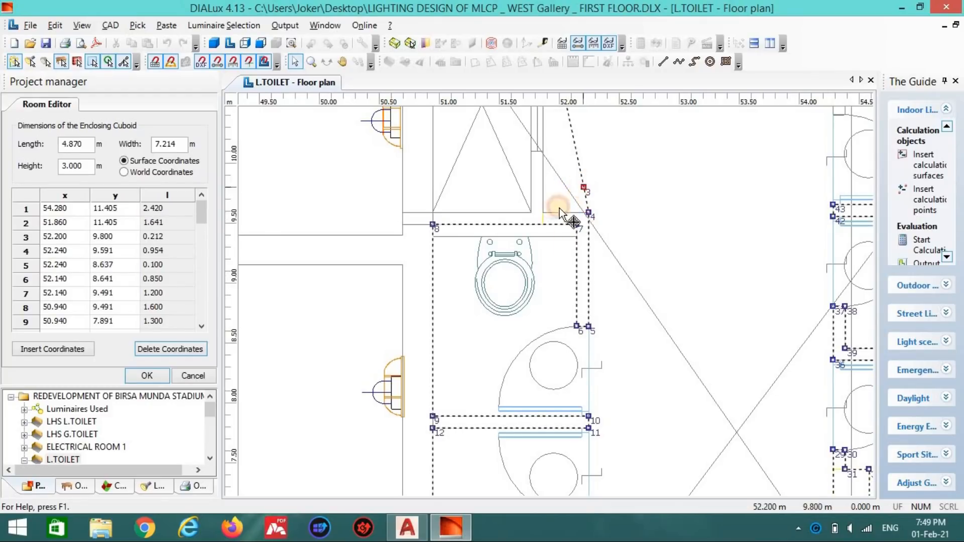
pyautogui.scroll(-5, 609, 138)
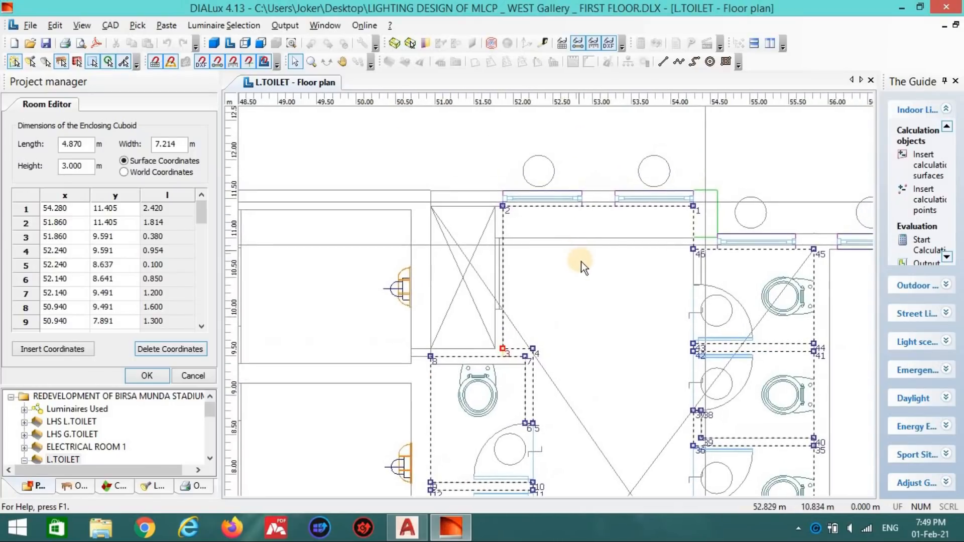
pyautogui.scroll(-1, 558, 221)
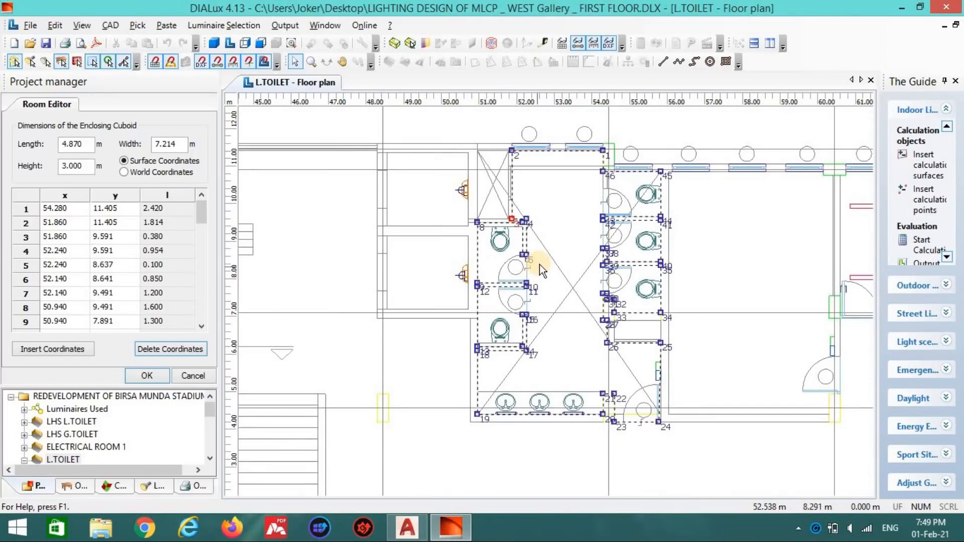
# Step: Switch to AutoCAD and examine the toilet section drawing in West Gallery.dwg for the room height
pyautogui.hotkey('alt', 'Tab')
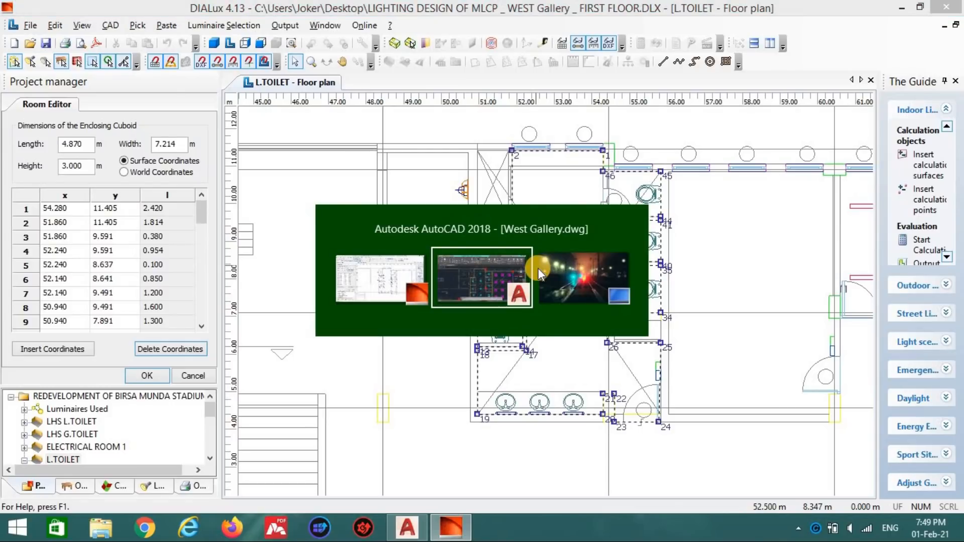
pyautogui.scroll(-8, 557, 285)
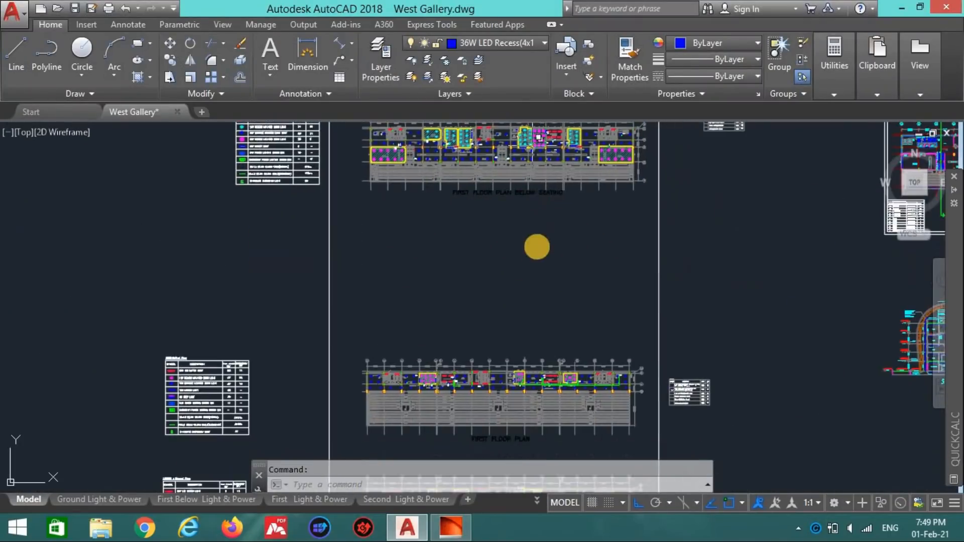
pyautogui.scroll(6, 502, 427)
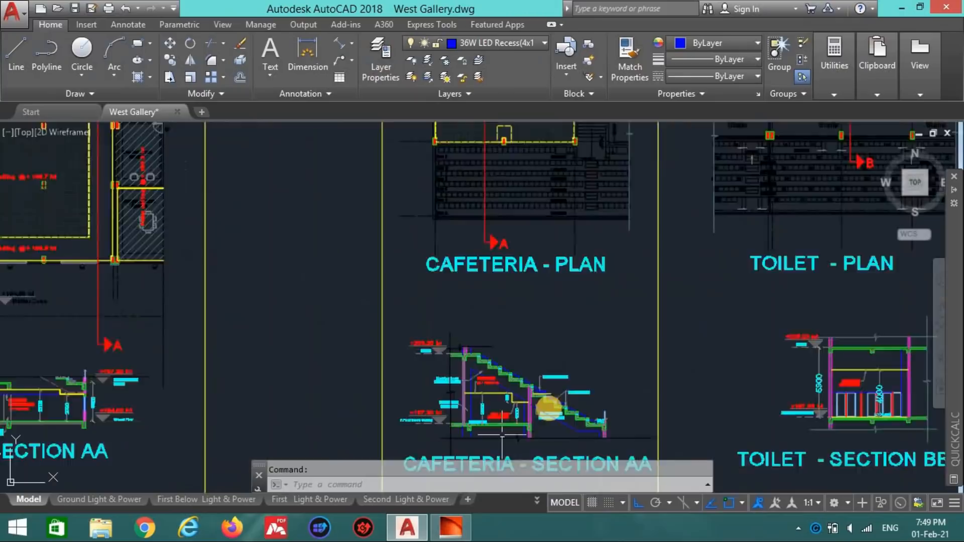
pyautogui.scroll(-3, 549, 398)
pyautogui.scroll(6, 699, 308)
pyautogui.scroll(-6, 662, 231)
pyautogui.moveTo(662, 232); pyautogui.dragTo(622, 307, button='middle')
pyautogui.scroll(8, 622, 280)
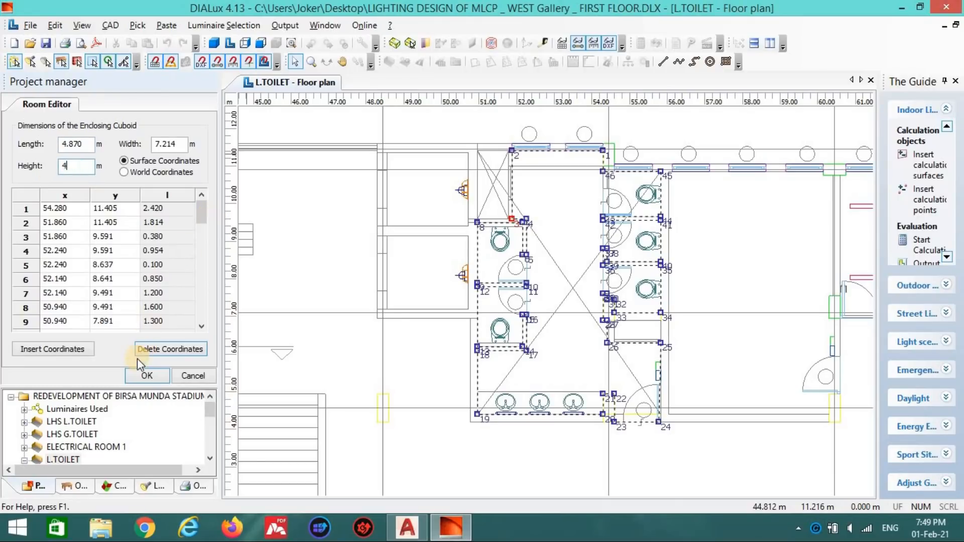
# Step: In DIALux, apply the L.TOILET outline with a room height of 4 m and hide the imported DWG plan
pyautogui.click(145, 373)
pyautogui.click(512, 322)
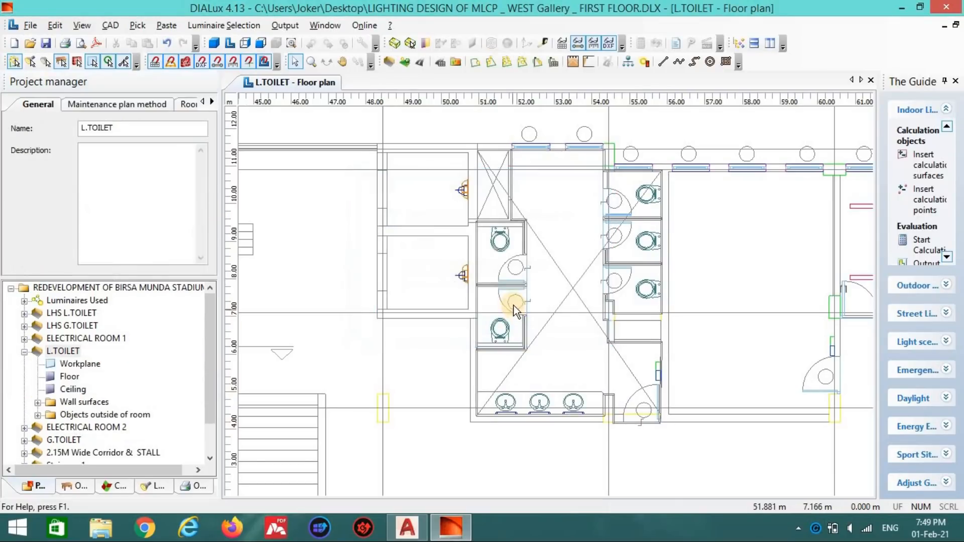
pyautogui.click(609, 43)
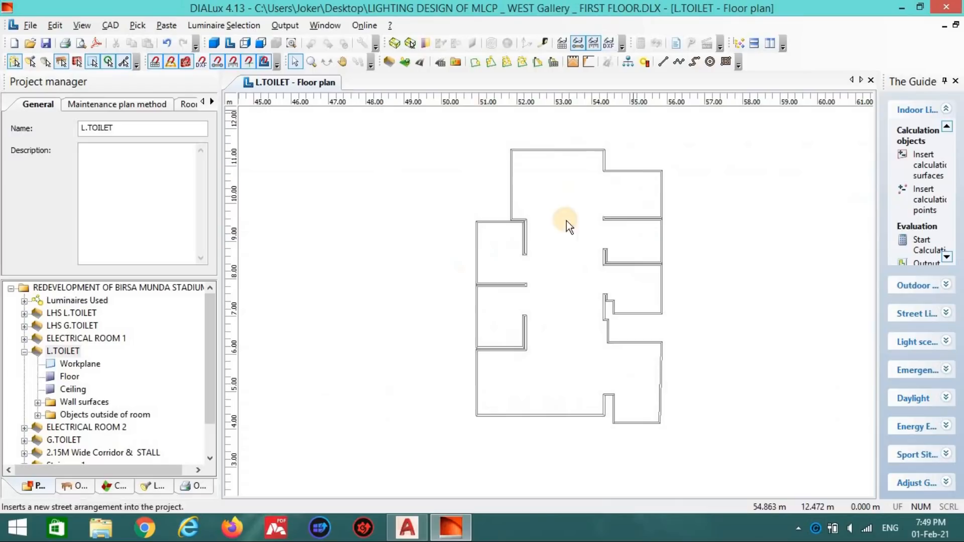
pyautogui.scroll(-3, 566, 221)
pyautogui.scroll(3, 509, 238)
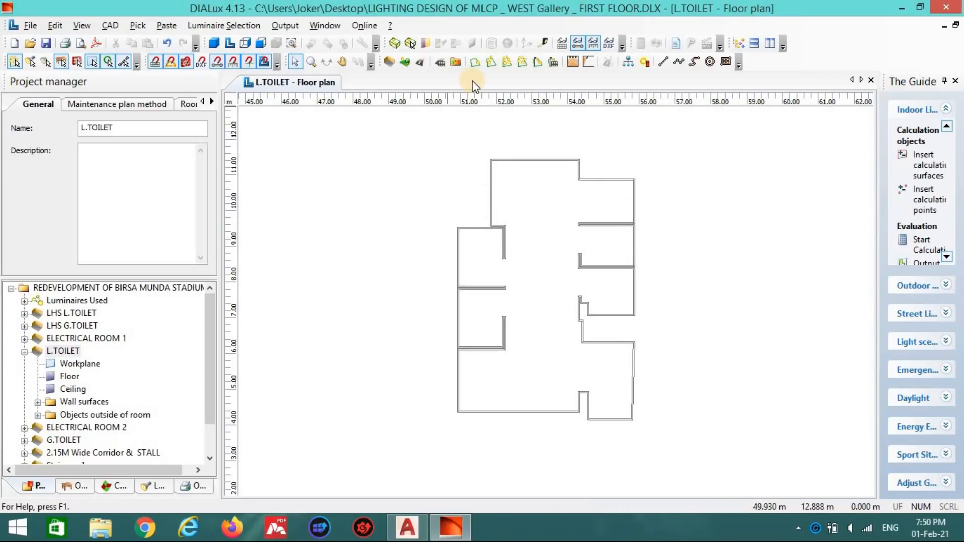
# Step: Start a luminaire line arrangement through the two washbasin-side cubicles, spanning (51.590, 6.091) to (51.590, 9.491)
pyautogui.click(504, 63)
pyautogui.moveTo(537, 290); pyautogui.dragTo(482, 288)
pyautogui.moveTo(484, 187); pyautogui.dragTo(484, 229)
pyautogui.moveTo(481, 420); pyautogui.dragTo(482, 350)
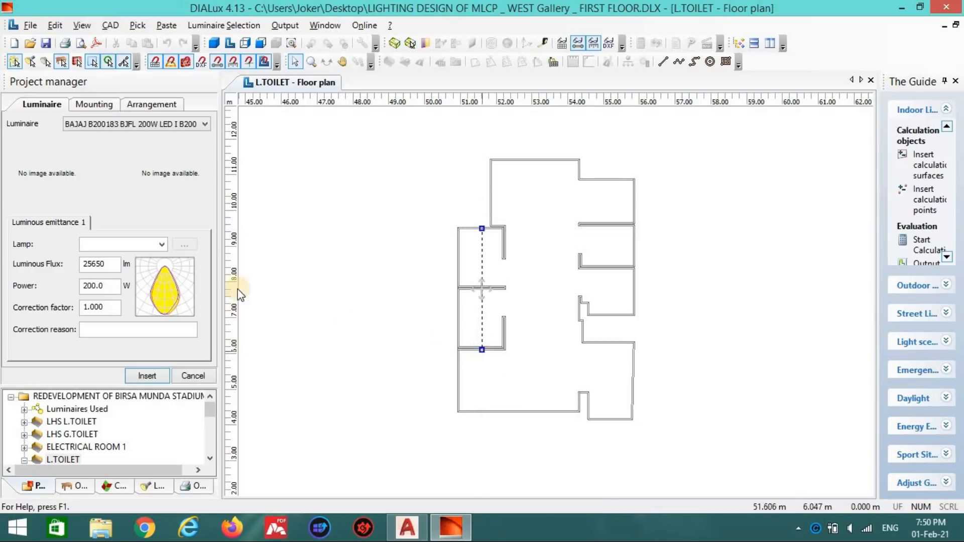
# Step: Insert the line with 2 Bajaj BZSLO nxt 24L LED WH SD luminaires
pyautogui.click(120, 124)
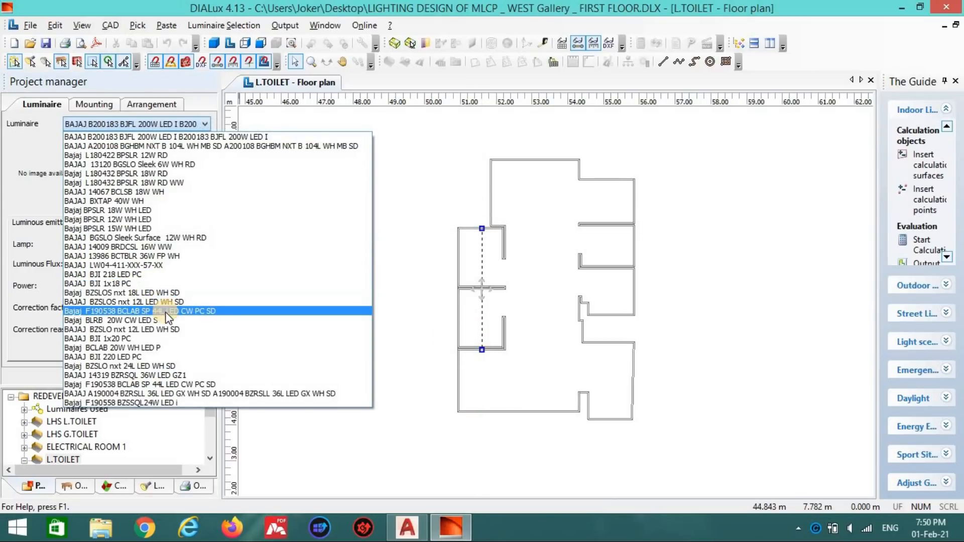
pyautogui.click(184, 366)
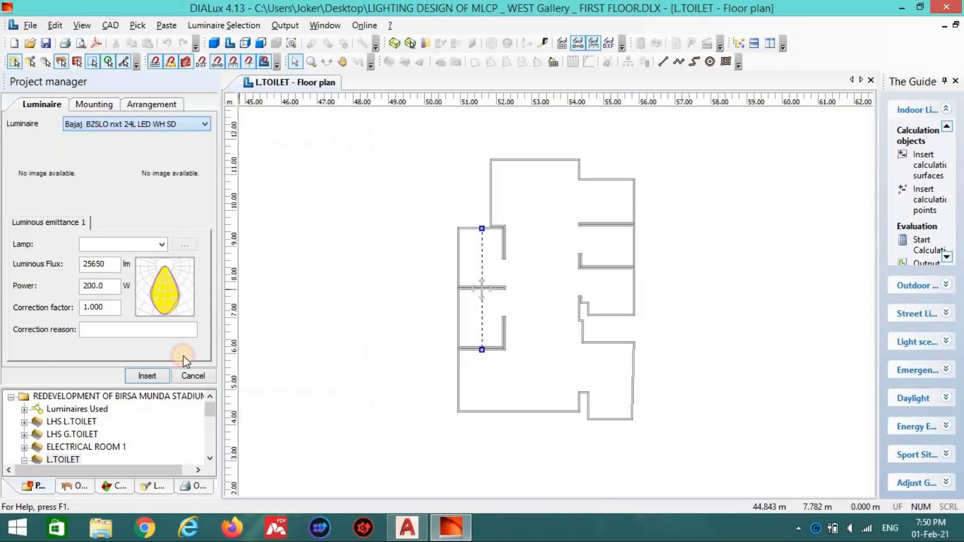
pyautogui.click(93, 106)
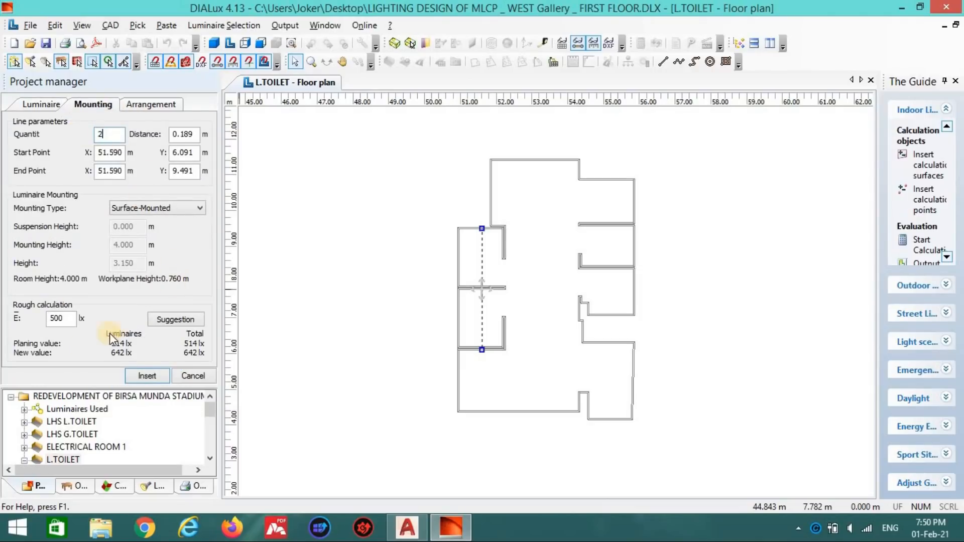
pyautogui.click(135, 377)
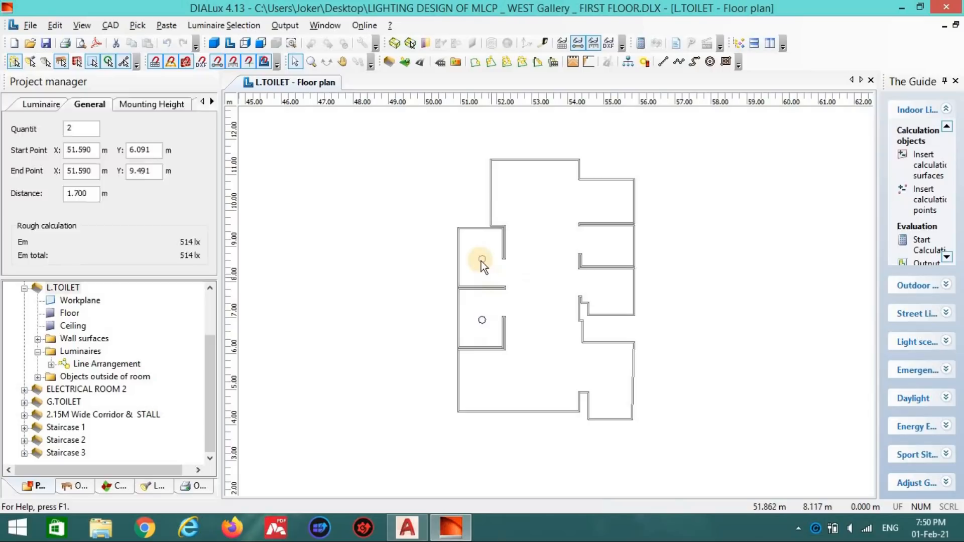
# Step: Duplicate the luminaire line into the three opposite cubicles, spanning it from (55.100, 7.096) to (55.100, 10.900)
pyautogui.hotkey('ctrl', 'c')
pyautogui.hotkey('ctrl', 'v')
pyautogui.moveTo(518, 254); pyautogui.dragTo(607, 240)
pyautogui.moveTo(608, 299)
pyautogui.mouseDown()
pyautogui.moveTo(612, 342)
pyautogui.moveTo(605, 297)
pyautogui.mouseUp()
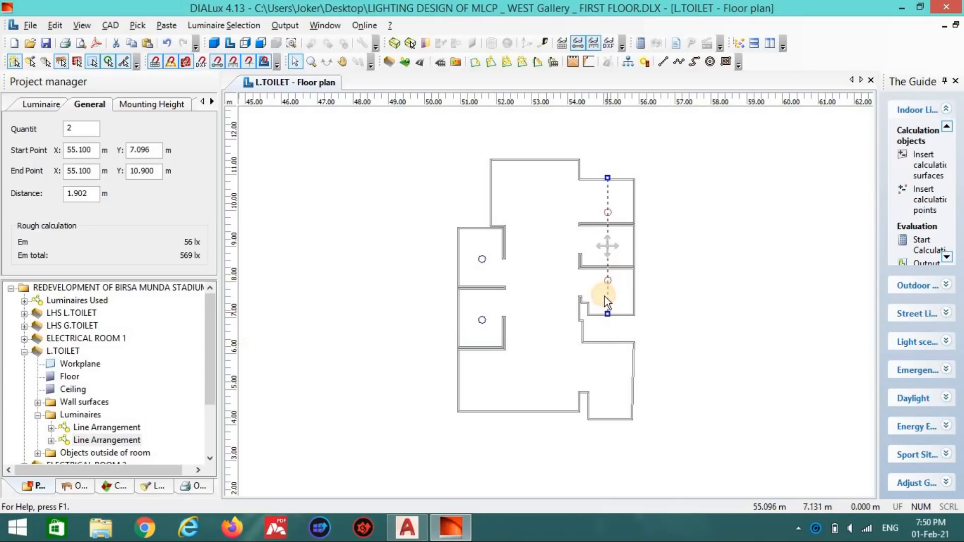
# Step: Set the luminaire quantity of the line through the three opposite cubicles to 3
pyautogui.click(21, 134)
pyautogui.write('3')
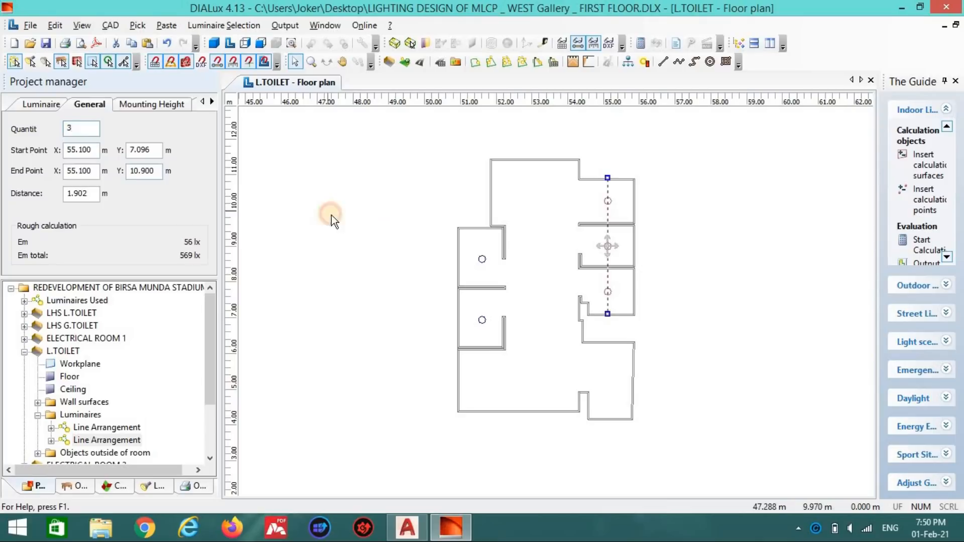
pyautogui.click(331, 215)
# Step: Duplicate the three-cubicle line into the central aisle, spanning (53.200, 4.391) to (53.200, 11.402), with 4 luminaires
pyautogui.click(610, 201)
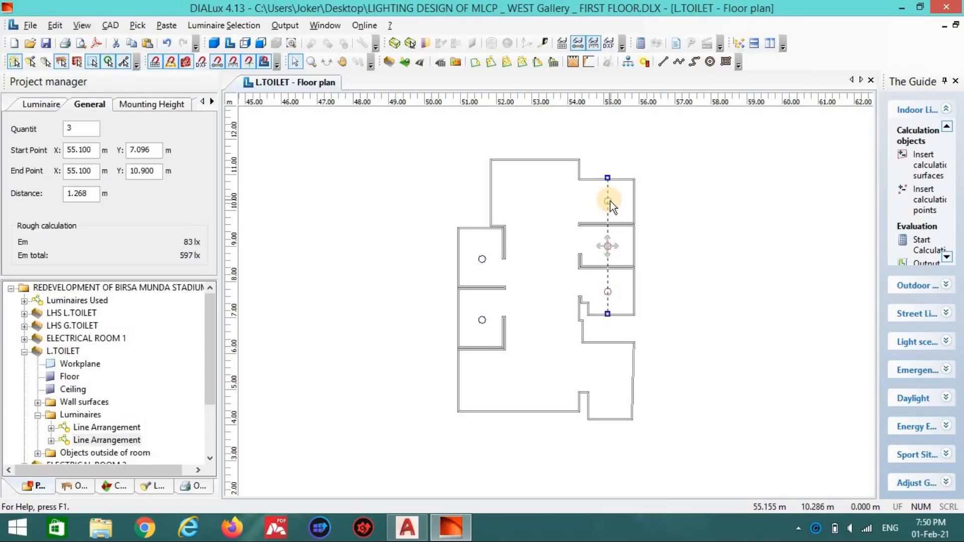
pyautogui.hotkey('ctrl', 'c')
pyautogui.hotkey('ctrl', 'v')
pyautogui.moveTo(643, 212); pyautogui.dragTo(544, 216)
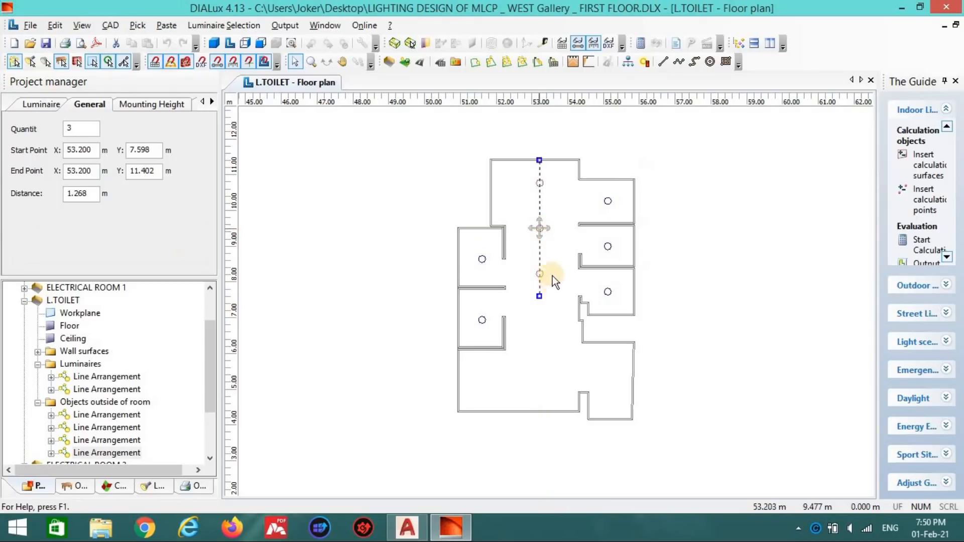
pyautogui.moveTo(540, 296); pyautogui.dragTo(539, 410)
pyautogui.moveTo(70, 127); pyautogui.dragTo(36, 134)
pyautogui.write('4')
pyautogui.click(595, 277)
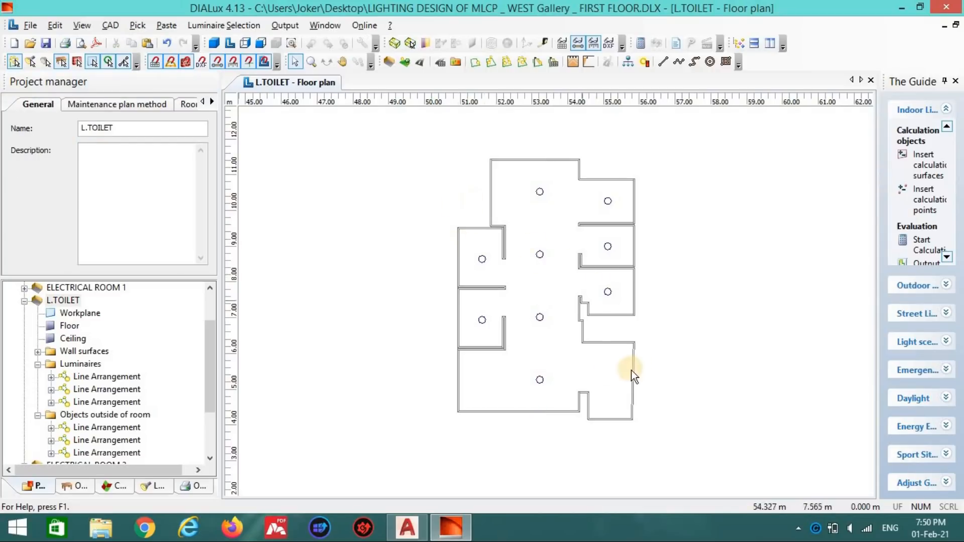
# Step: Duplicate the two-cubicle luminaire line into the bay below the three cubicles, spanning (55.200, 4.191) to (55.200, 7.100), with 1 luminaire
pyautogui.click(607, 291)
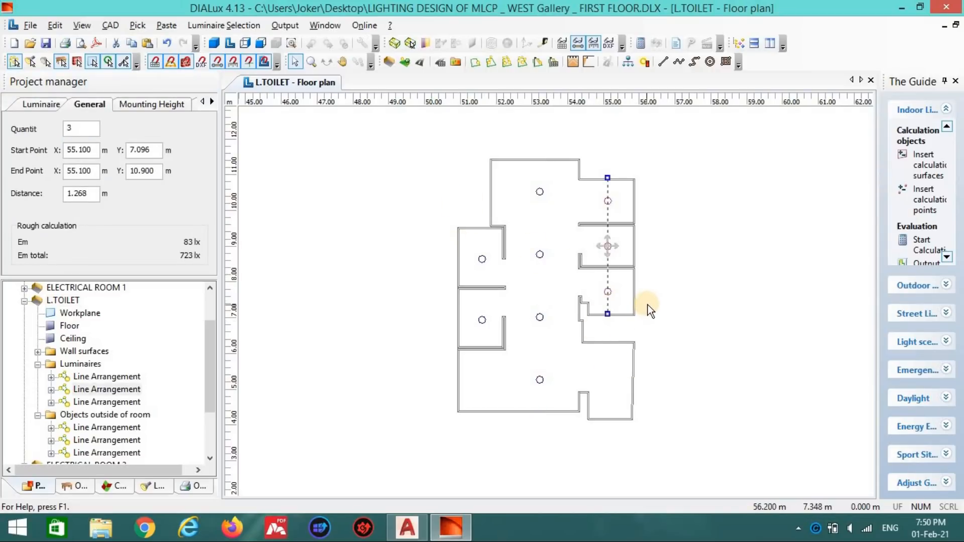
pyautogui.click(691, 279)
pyautogui.scroll(-3, 611, 315)
pyautogui.moveTo(591, 307); pyautogui.dragTo(522, 270, button='middle')
pyautogui.scroll(4, 405, 324)
pyautogui.scroll(2, 427, 311)
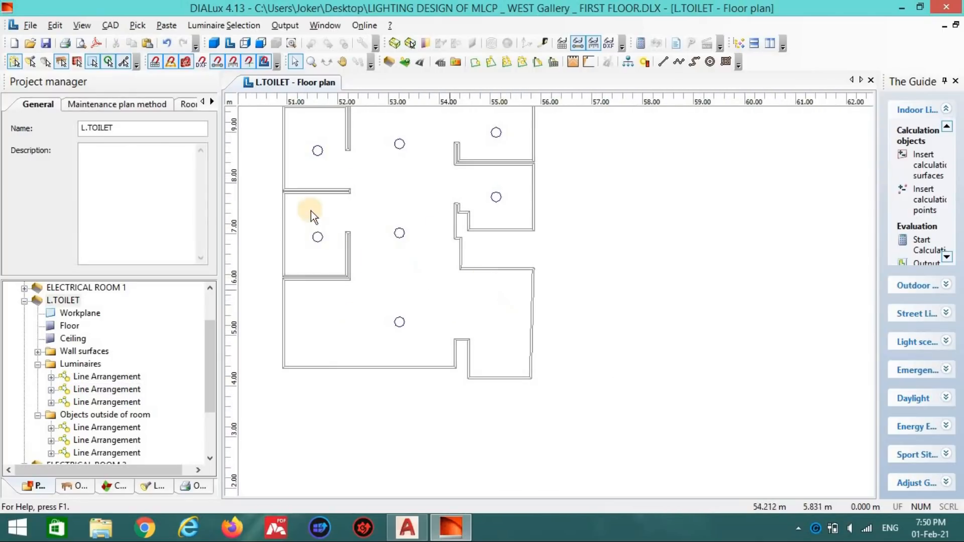
pyautogui.click(319, 239)
pyautogui.hotkey('ctrl', 'c')
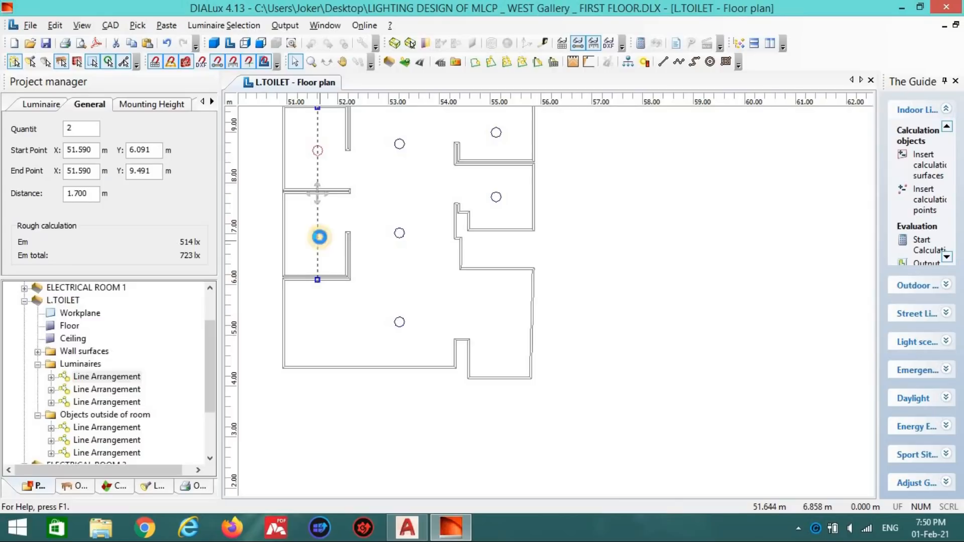
pyautogui.hotkey('ctrl', 'v')
pyautogui.moveTo(436, 254); pyautogui.dragTo(501, 319)
pyautogui.moveTo(500, 388); pyautogui.dragTo(499, 377)
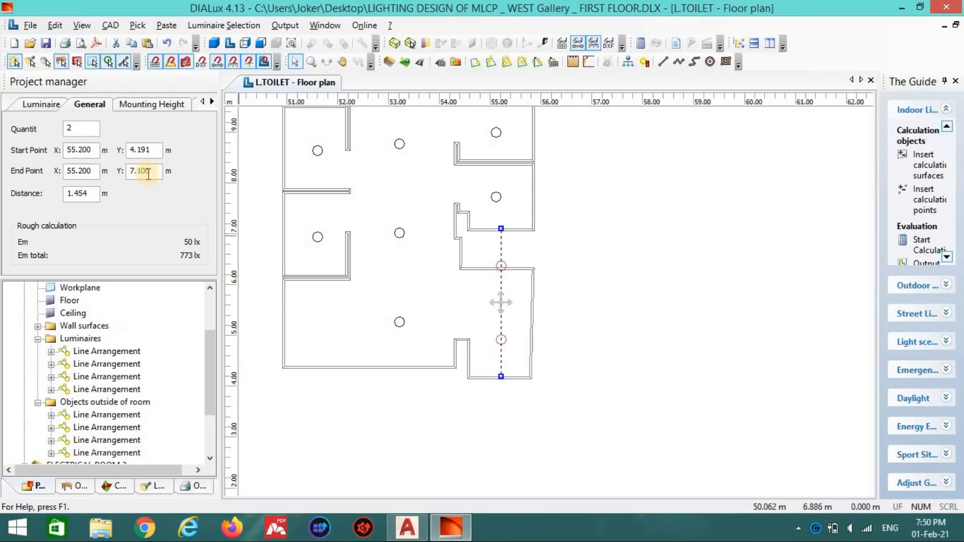
pyautogui.click(625, 345)
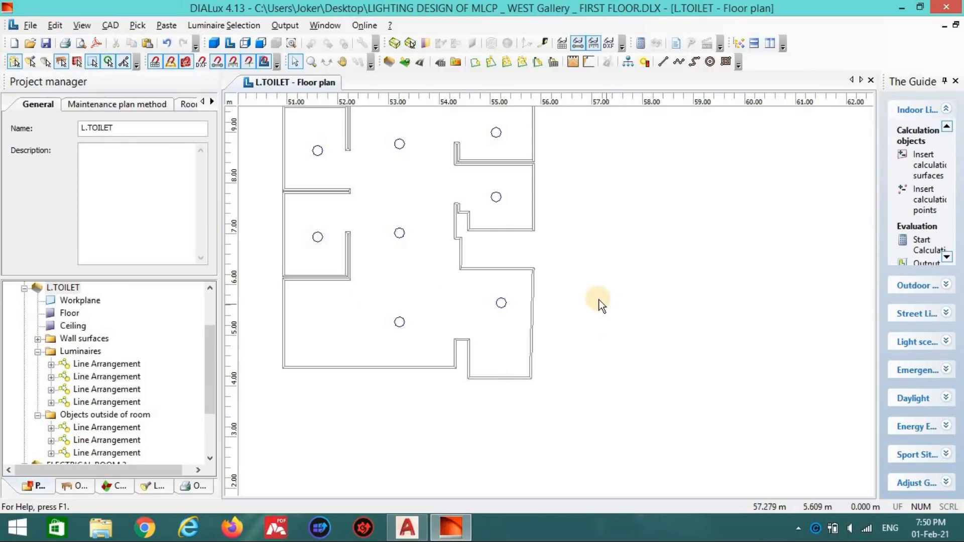
pyautogui.scroll(-2, 605, 307)
# Step: Switch to AutoCAD, examine the toilet's luminaire layout in West Gallery.dwg, and compare it with the L.TOILET floor plan in DIALux
pyautogui.hotkey('alt', 'Tab')
pyautogui.scroll(-5, 564, 256)
pyautogui.moveTo(564, 256); pyautogui.dragTo(435, 475, button='middle')
pyautogui.scroll(10, 441, 215)
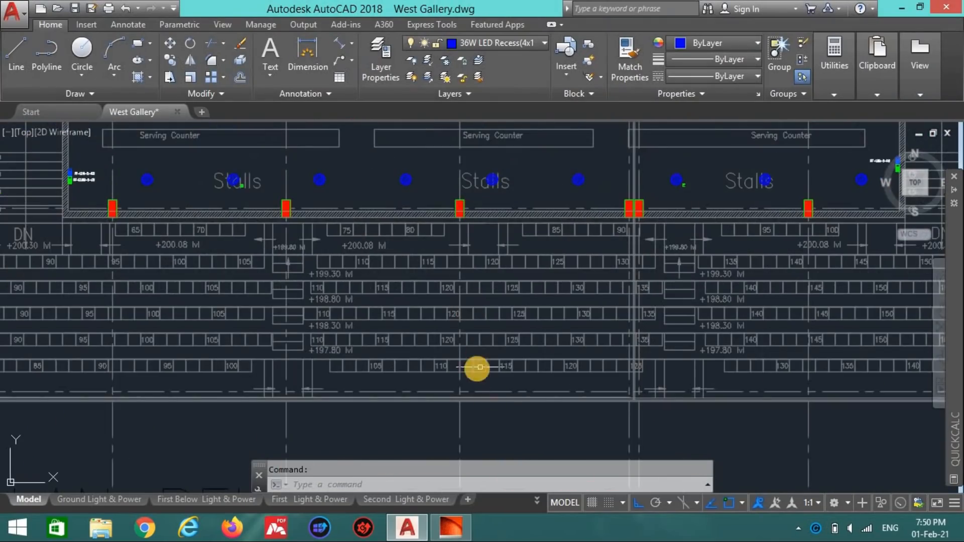
pyautogui.scroll(-5, 476, 367)
pyautogui.moveTo(475, 367); pyautogui.dragTo(519, 416, button='middle')
pyautogui.scroll(6, 463, 334)
pyautogui.scroll(-2, 482, 273)
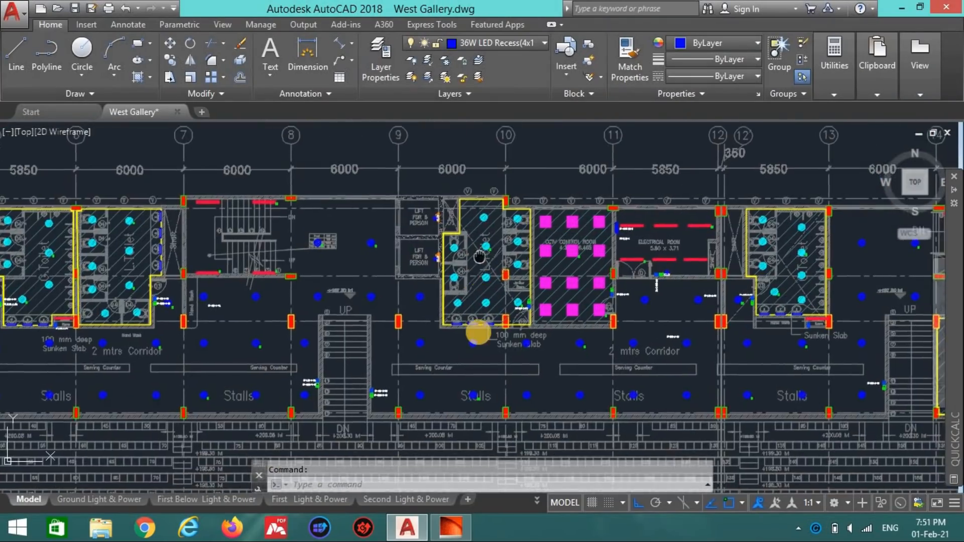
pyautogui.scroll(4, 478, 327)
pyautogui.hotkey('alt', 'Tab')
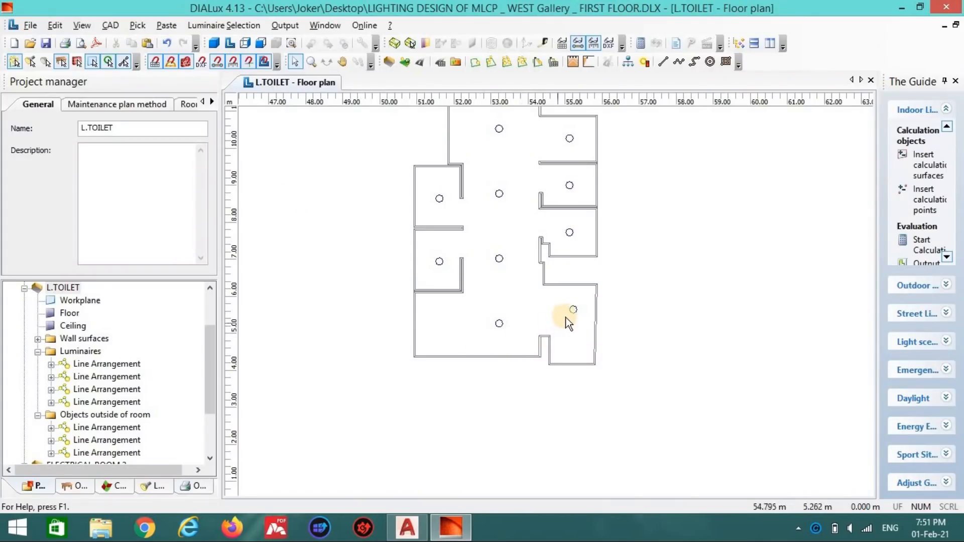
pyautogui.hotkey('alt', 'Tab')
pyautogui.scroll(-4, 520, 344)
pyautogui.hotkey('alt', 'Tab')
pyautogui.scroll(-4, 522, 312)
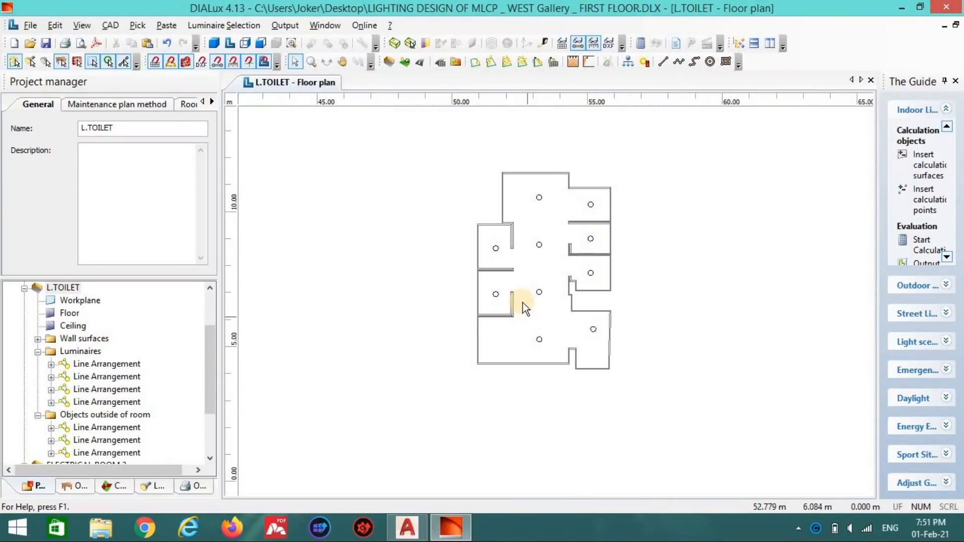
# Step: Shorten the central aisle luminaire line so that it starts at (53.200, 4.804)
pyautogui.scroll(1, 514, 297)
pyautogui.click(536, 347)
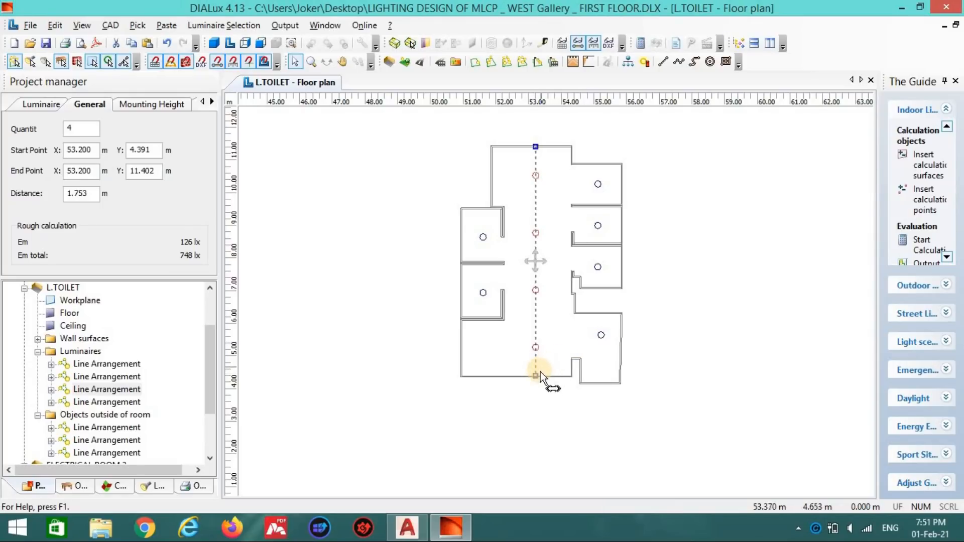
pyautogui.moveTo(535, 375); pyautogui.dragTo(535, 362)
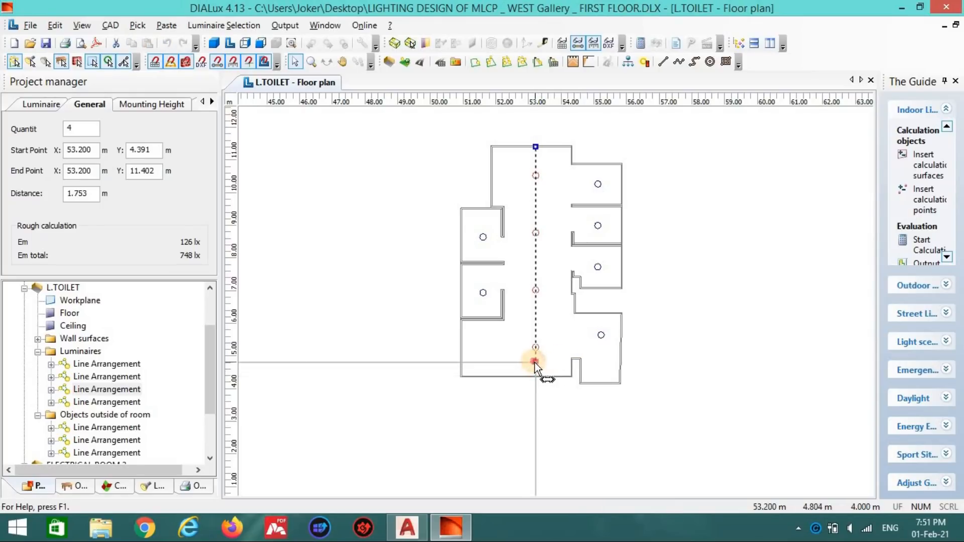
# Step: Duplicate the single-luminaire line into the area below the two cubicles, starting at (51.600, 4.146), and pull its upper end down slightly
pyautogui.click(601, 338)
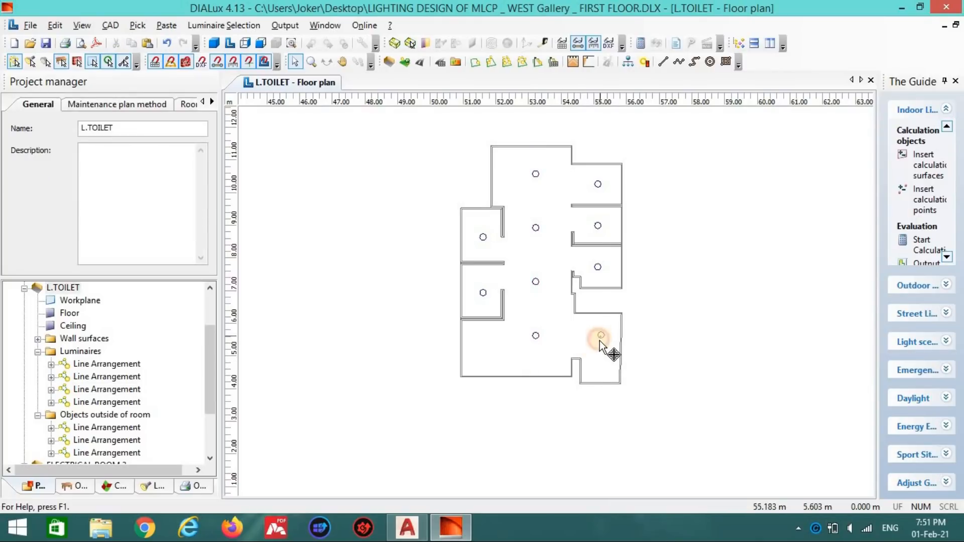
pyautogui.click(600, 340)
pyautogui.scroll(1, 607, 350)
pyautogui.hotkey('ctrl', 'v')
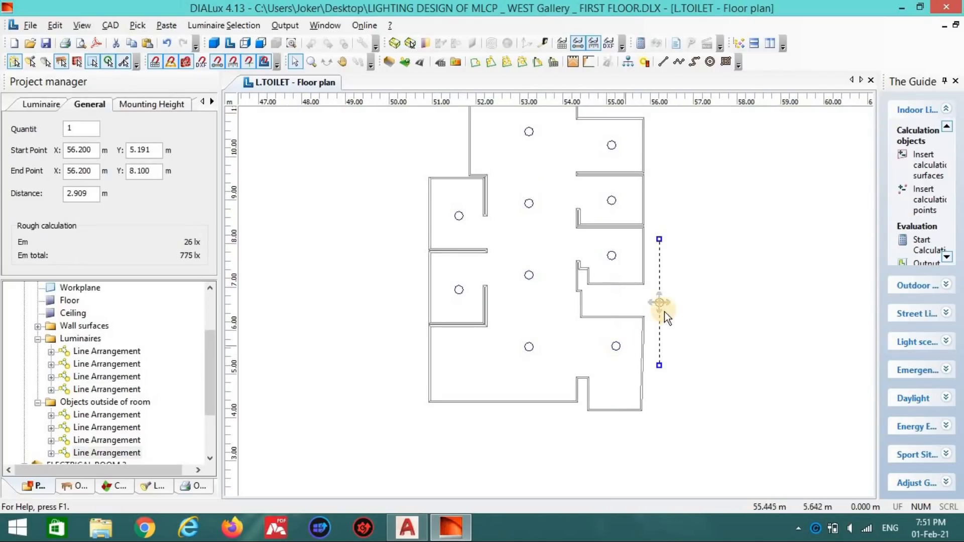
pyautogui.moveTo(659, 308); pyautogui.dragTo(459, 350)
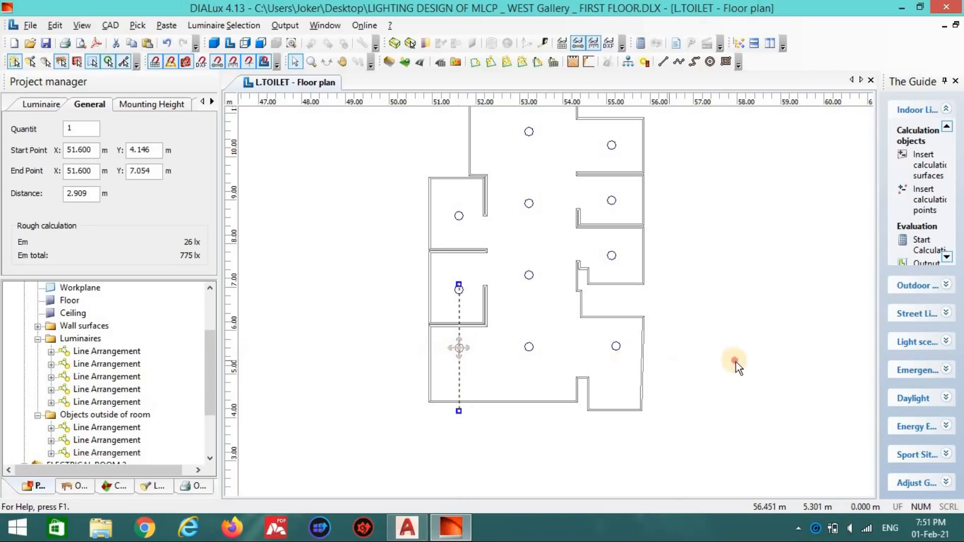
pyautogui.click(505, 369)
pyautogui.click(457, 348)
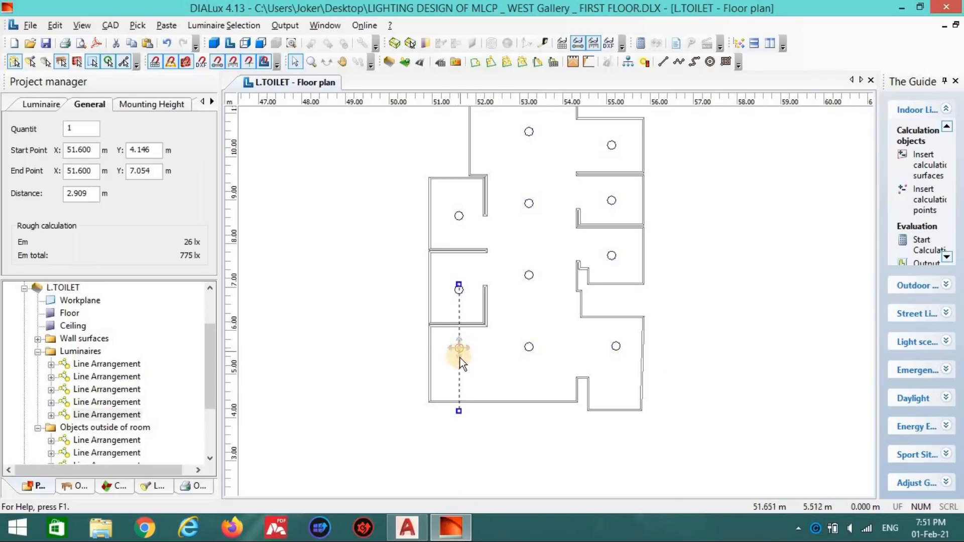
pyautogui.moveTo(459, 288); pyautogui.dragTo(459, 306)
# Step: Move the start point of the central aisle line to (53.175, 4.506) and that of the single-luminaire line below the three cubicles to (55.200, 3.631)
pyautogui.click(533, 363)
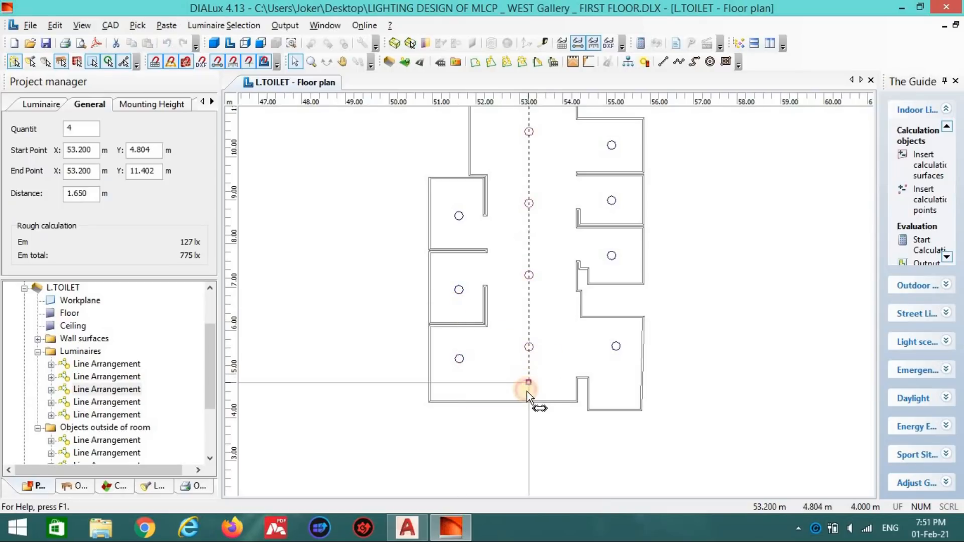
pyautogui.moveTo(529, 391); pyautogui.dragTo(529, 397)
pyautogui.click(616, 350)
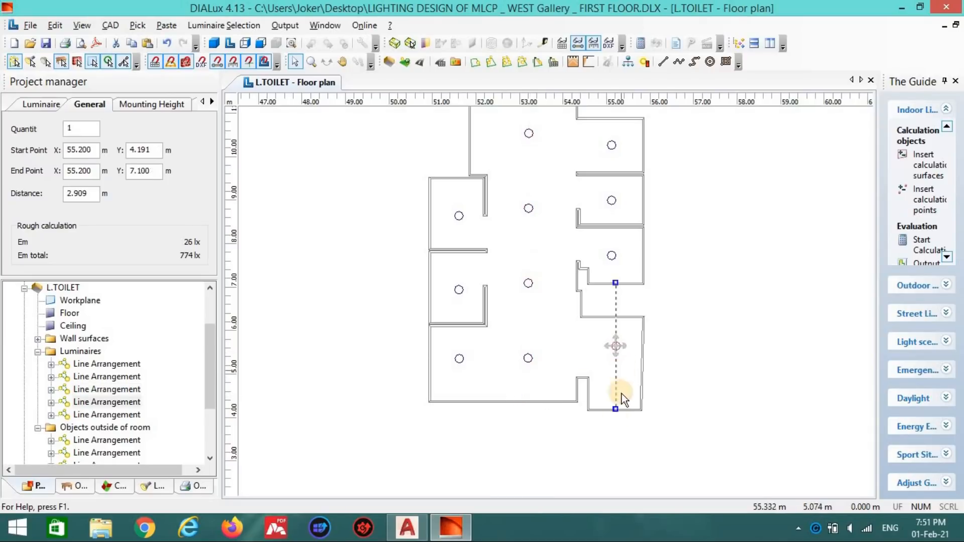
pyautogui.moveTo(613, 409); pyautogui.dragTo(616, 433)
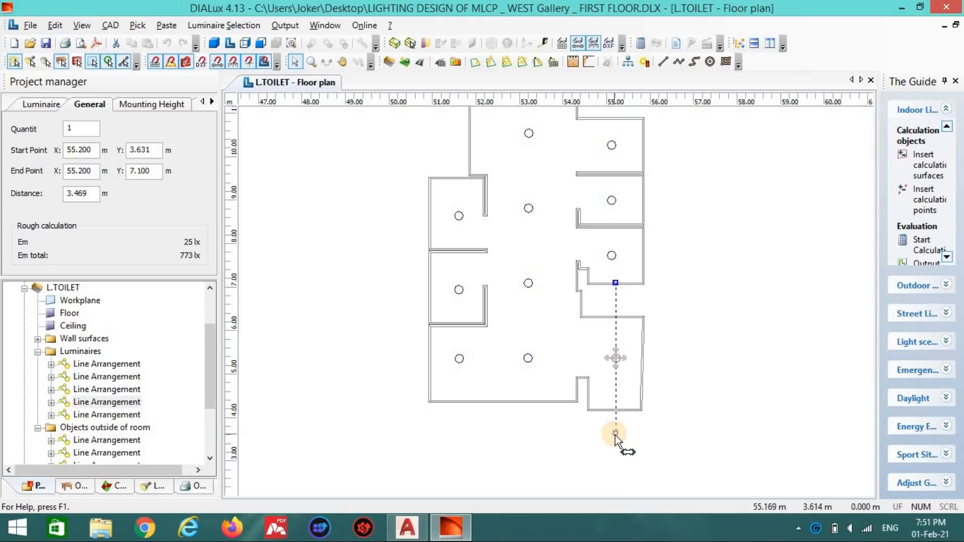
pyautogui.click(679, 338)
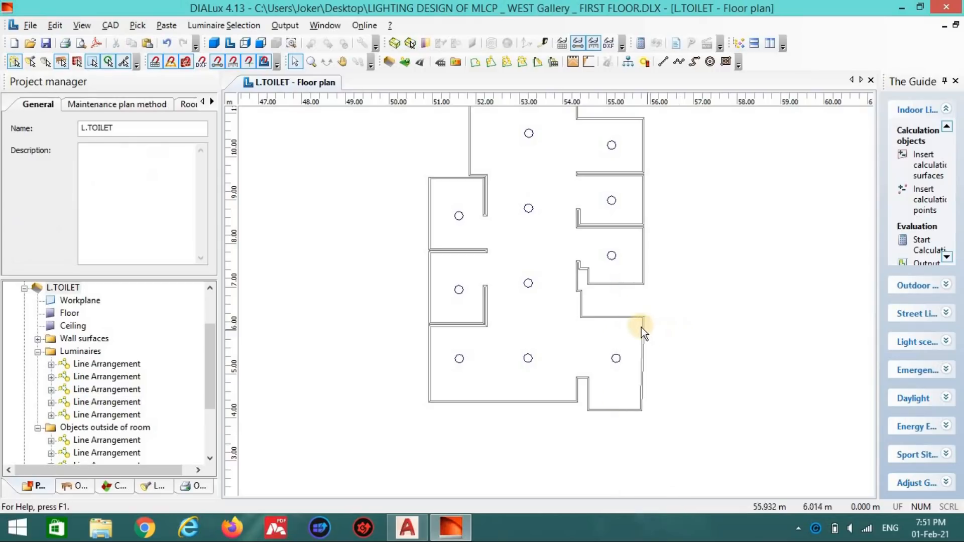
# Step: Shift the whole four-luminaire central aisle line slightly toward the three-cubicle side
pyautogui.scroll(-2, 641, 328)
pyautogui.click(494, 209)
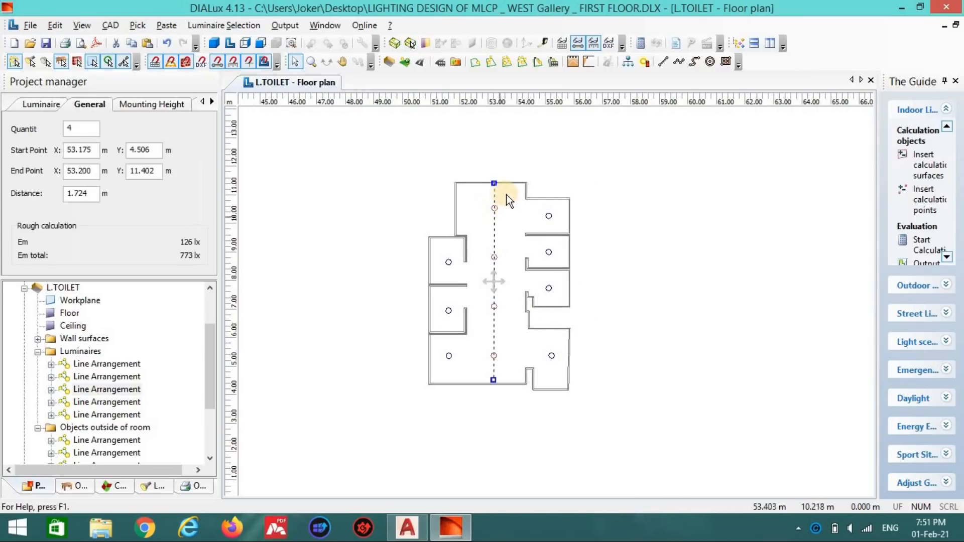
pyautogui.moveTo(495, 283); pyautogui.dragTo(499, 283)
pyautogui.click(637, 294)
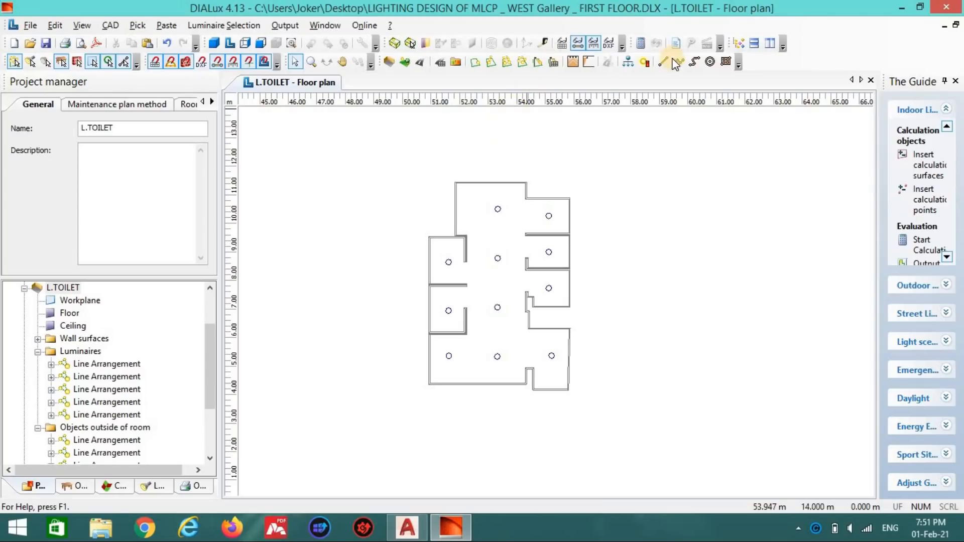
# Step: Run the standard lighting calculation for the L.TOILET scene and orbit the rendered 3D room to see it from above
pyautogui.click(641, 43)
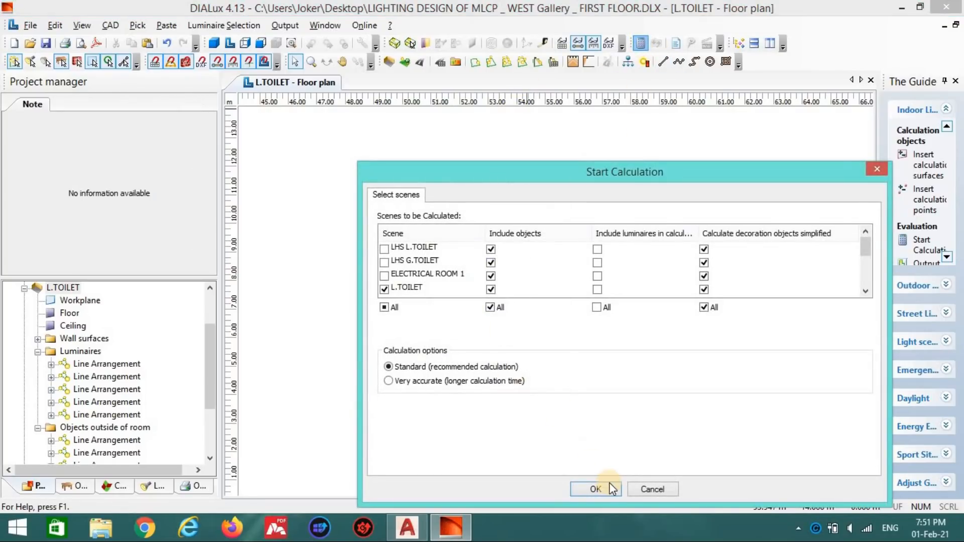
pyautogui.click(611, 485)
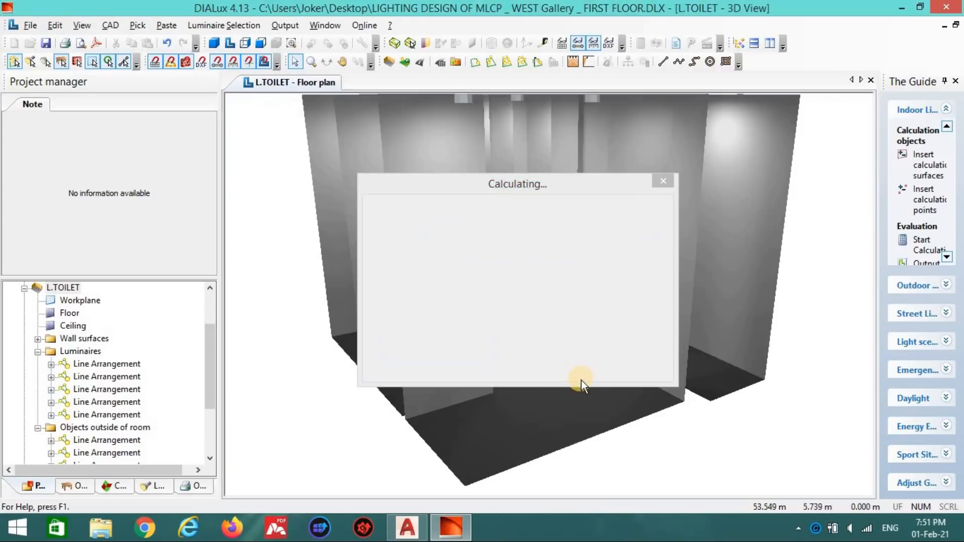
pyautogui.click(327, 62)
pyautogui.moveTo(574, 359); pyautogui.dragTo(598, 275)
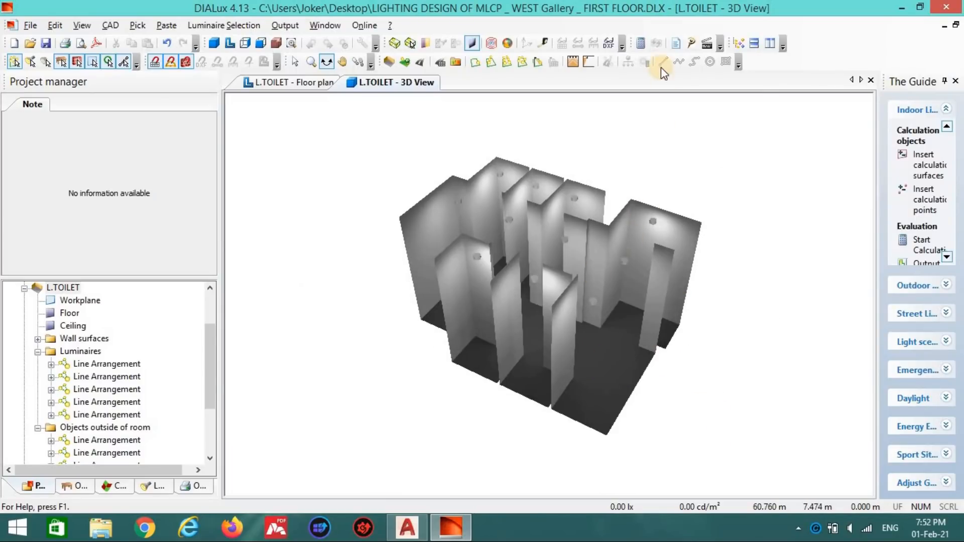
# Step: Open the Single Sheet Output preview for L.TOILET and examine its isolux plan and surface illuminance table
pyautogui.click(676, 46)
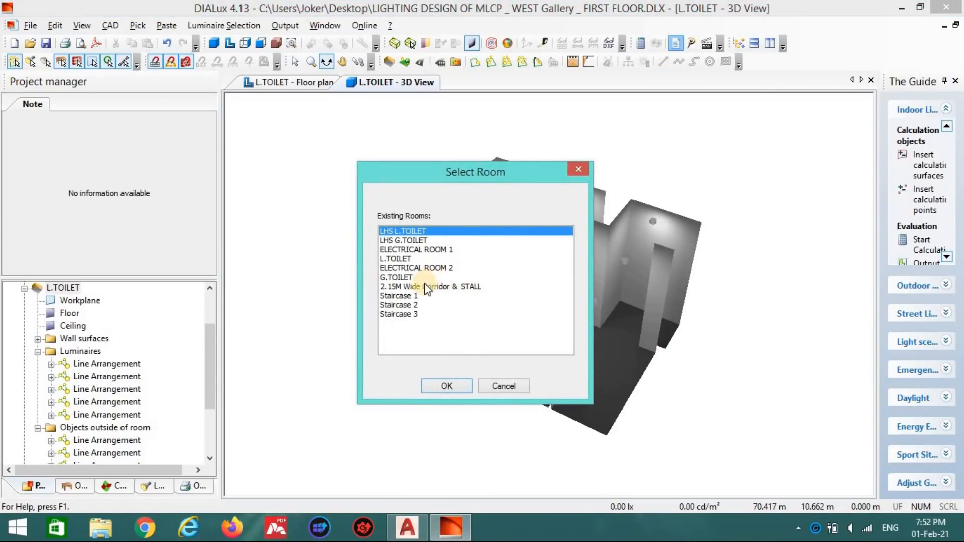
pyautogui.click(415, 258)
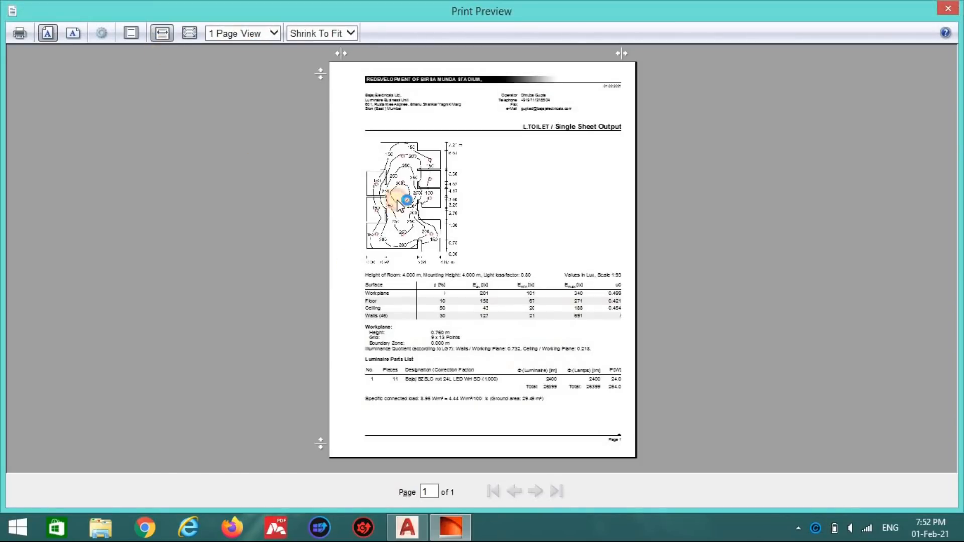
pyautogui.click(398, 202)
pyautogui.scroll(-5, 424, 204)
pyautogui.scroll(4, 424, 201)
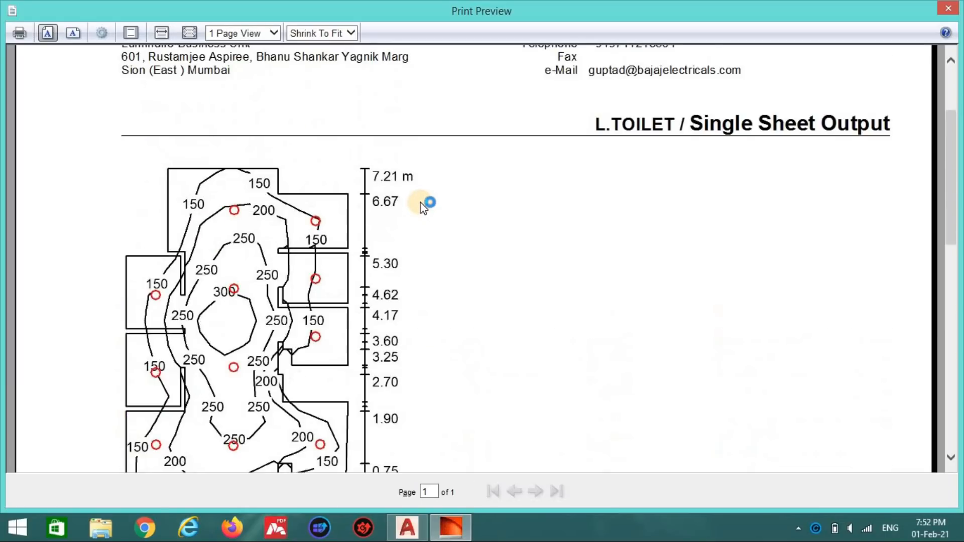
pyautogui.scroll(-3, 417, 223)
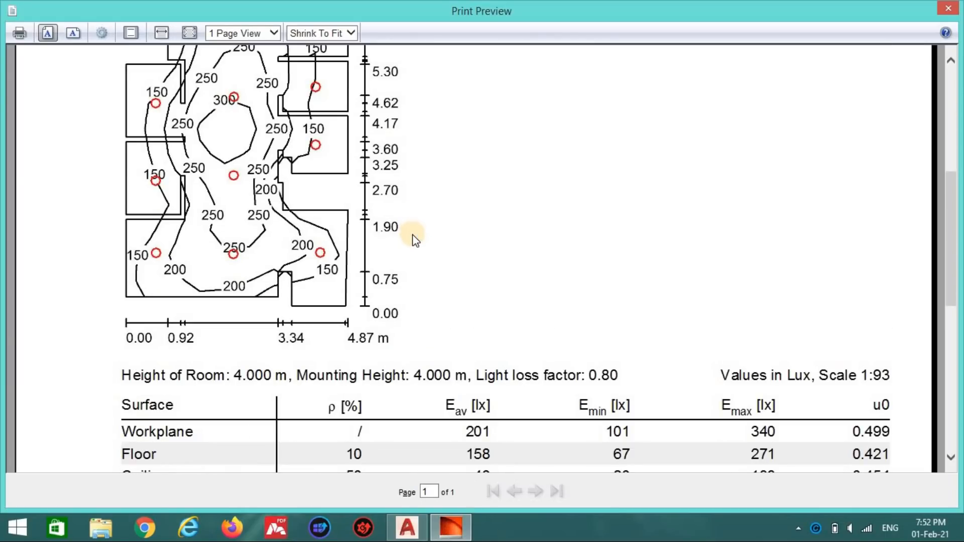
# Step: Compare the L.TOILET report with the toilet layout in AutoCAD, then return to the L.TOILET floor plan in DIALux
pyautogui.hotkey('alt', 'Tab')
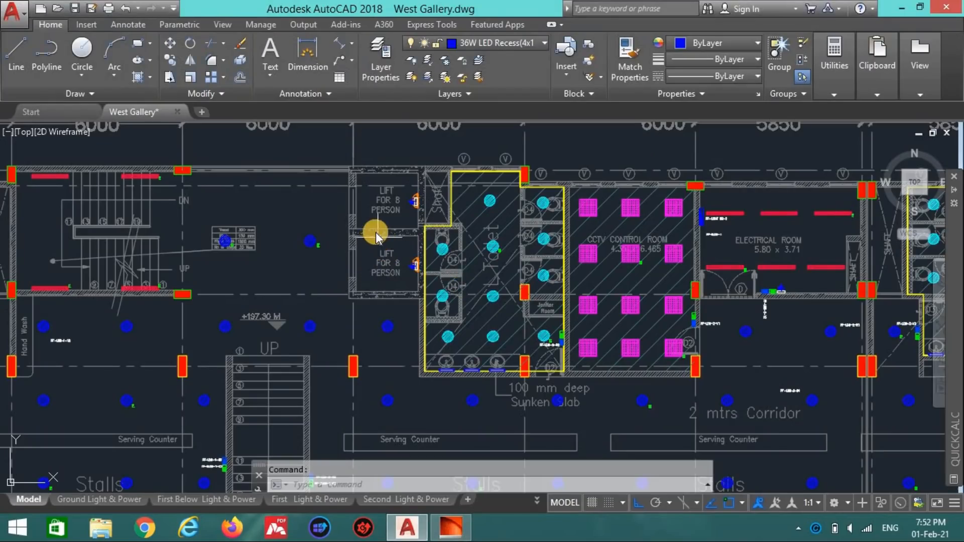
pyautogui.hotkey('alt', 'Tab')
pyautogui.scroll(-2, 445, 243)
pyautogui.scroll(6, 482, 256)
pyautogui.scroll(-4, 496, 259)
pyautogui.hotkey('alt', 'Tab')
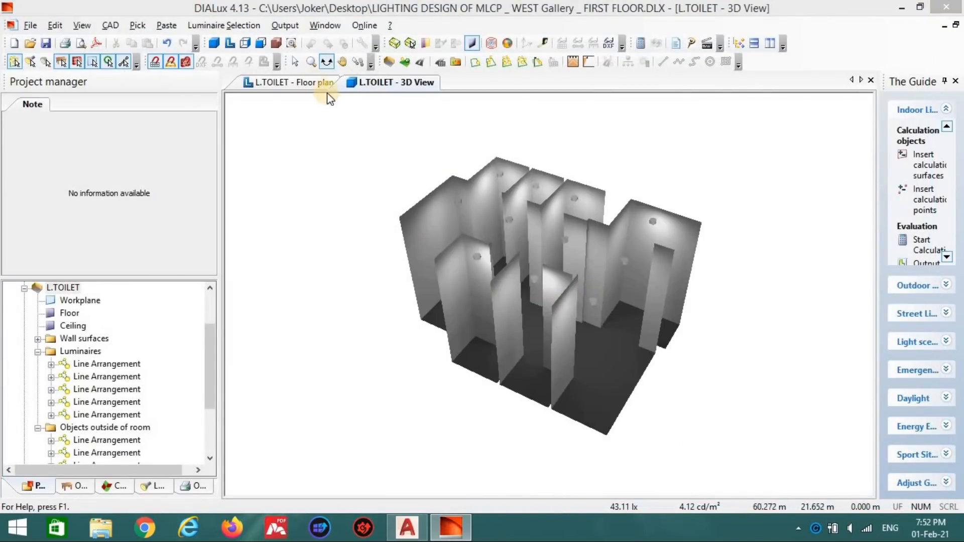
pyautogui.click(321, 85)
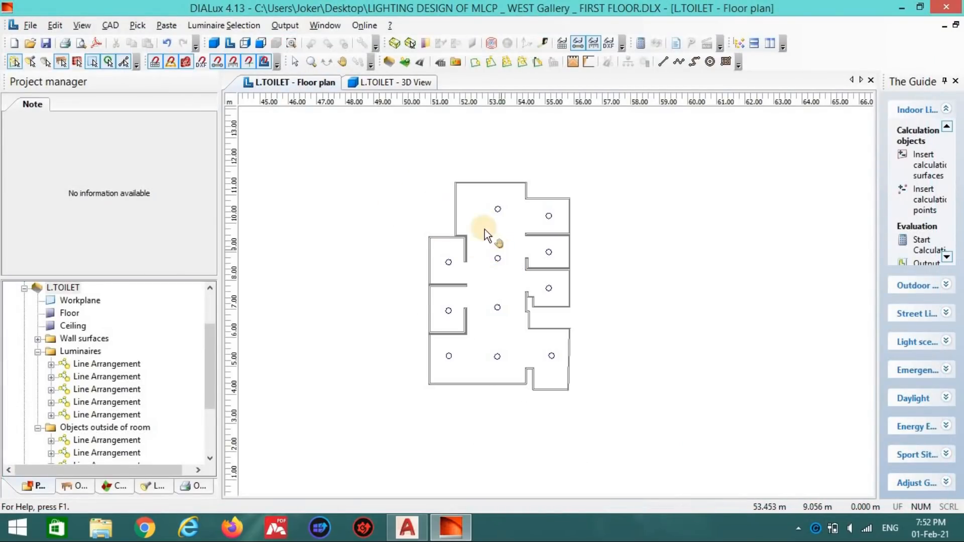
# Step: Reduce the central aisle line arrangement in L.TOILET to 3 luminaires
pyautogui.click(498, 262)
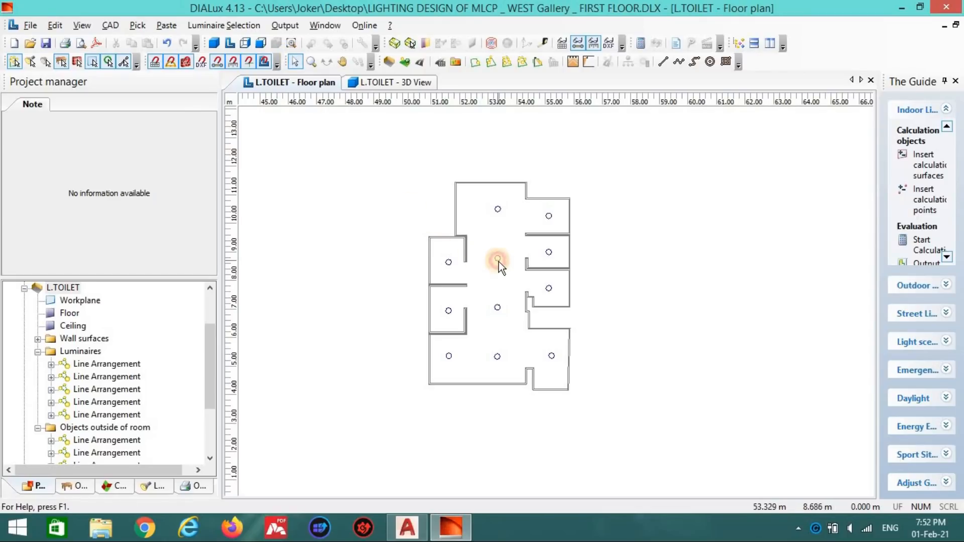
pyautogui.write('3')
pyautogui.click(630, 294)
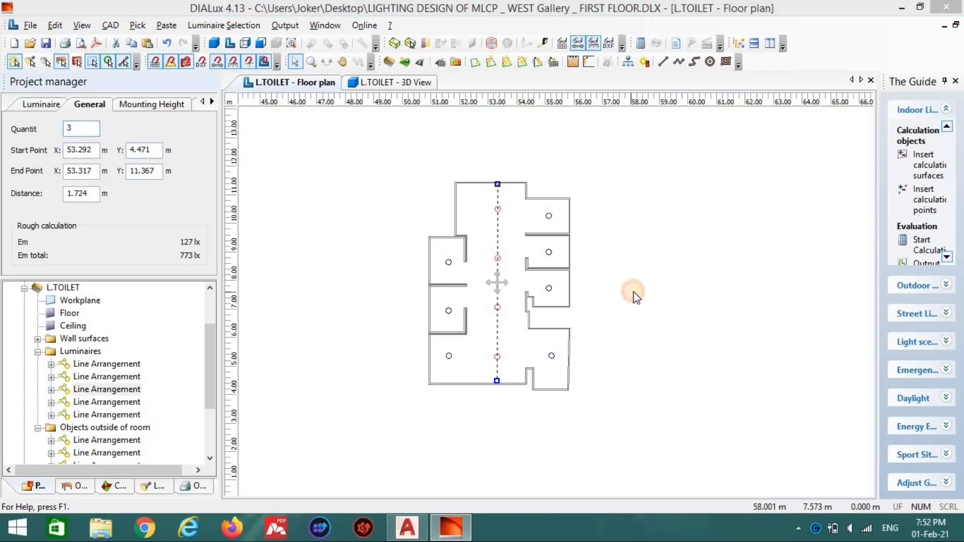
pyautogui.click(504, 326)
pyautogui.moveTo(631, 287); pyautogui.dragTo(681, 285)
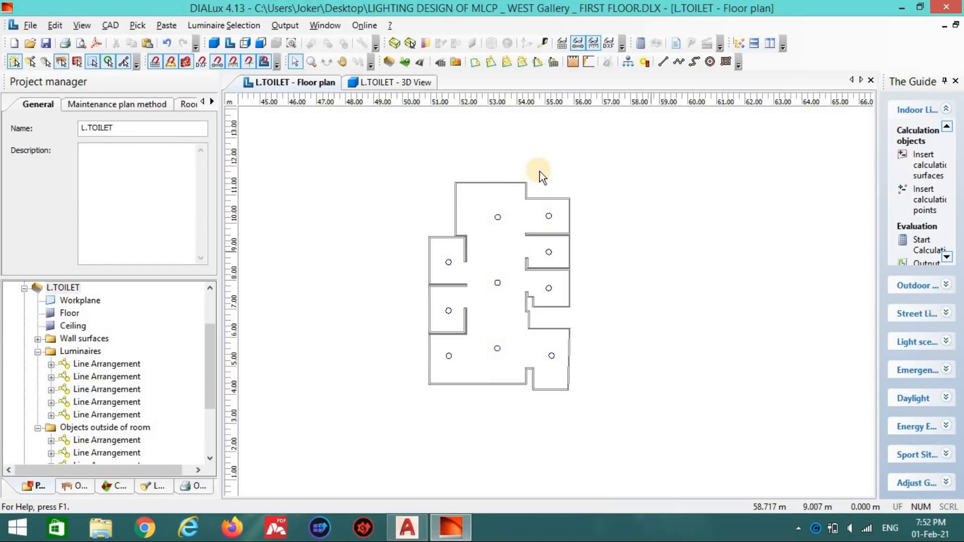
# Step: Recalculate the L.TOILET scene with the standard option and open the room's Single Sheet Output preview
pyautogui.click(640, 44)
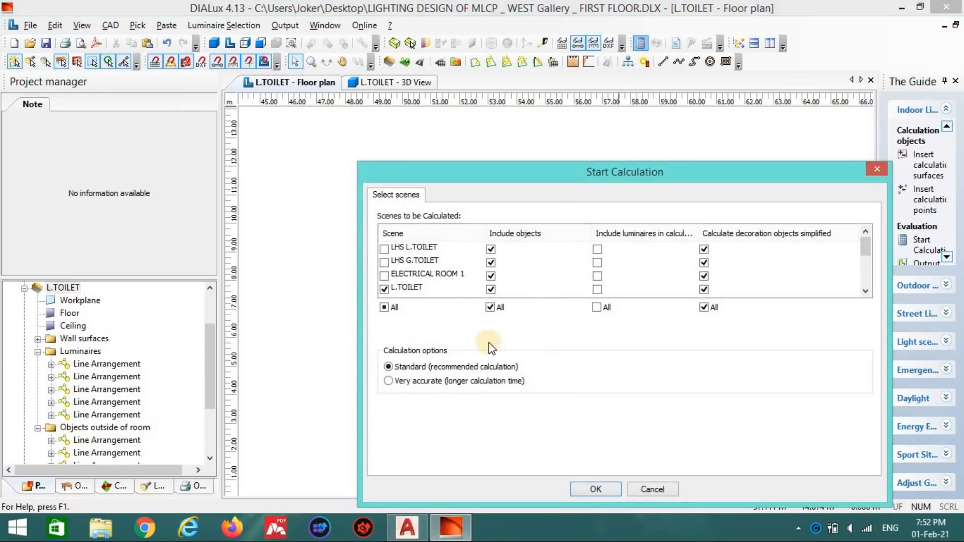
pyautogui.click(596, 489)
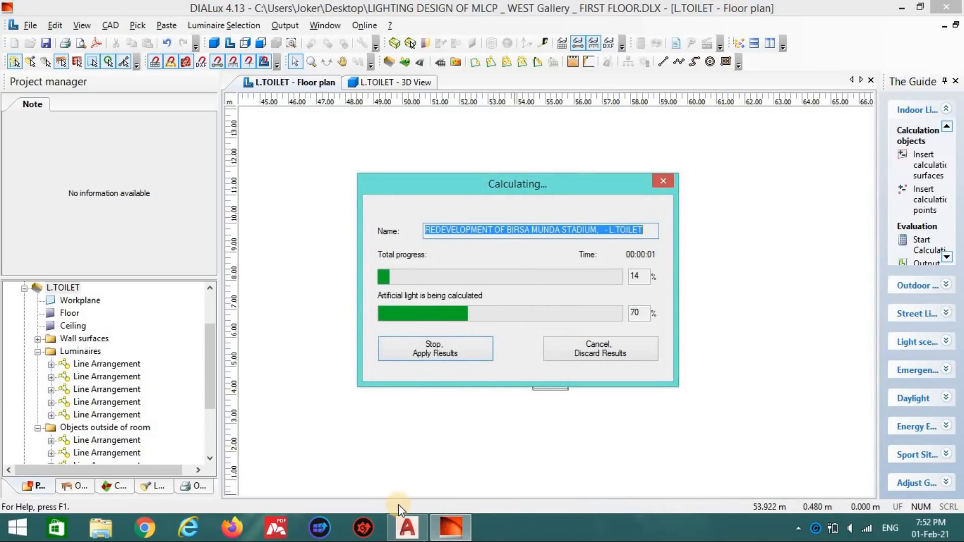
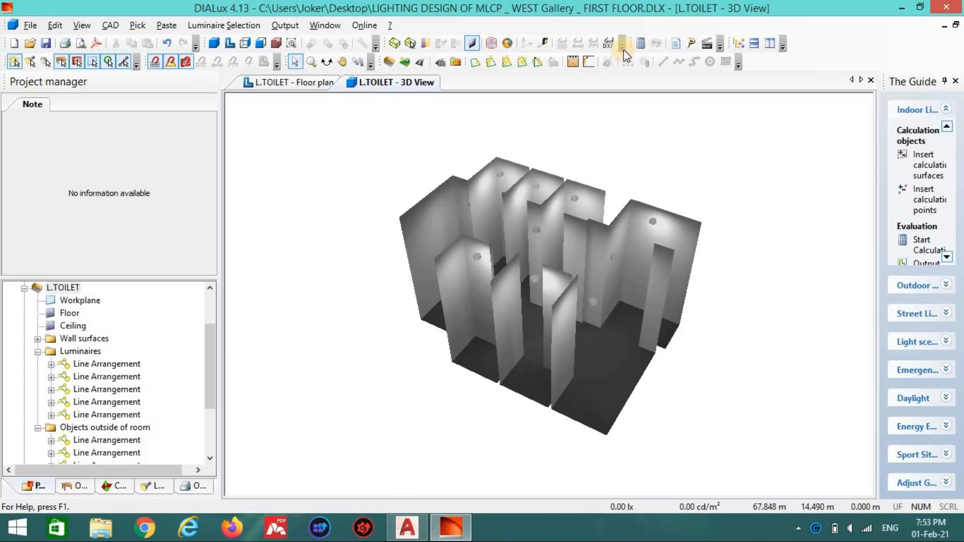
pyautogui.click(676, 43)
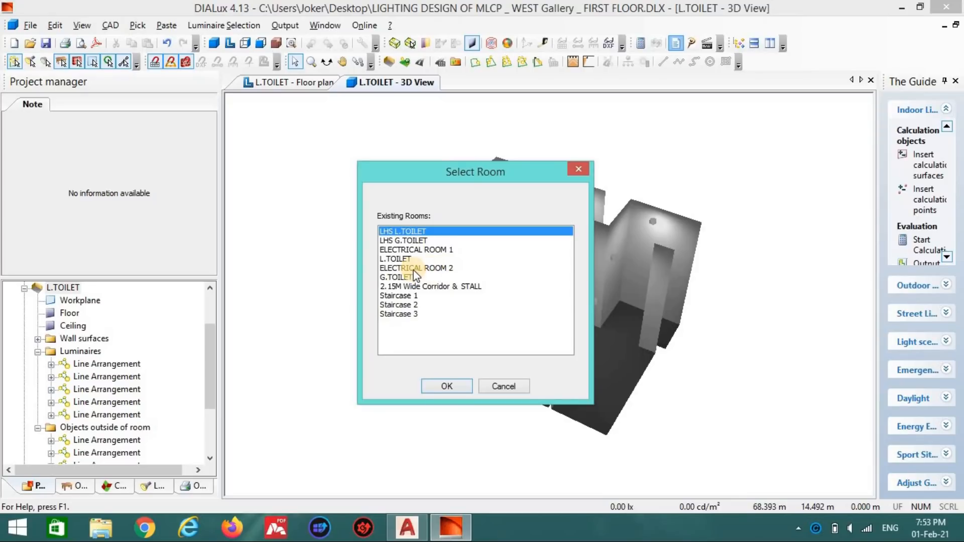
pyautogui.press('Down')
pyautogui.press('Down')
pyautogui.press('Down')
pyautogui.click(456, 386)
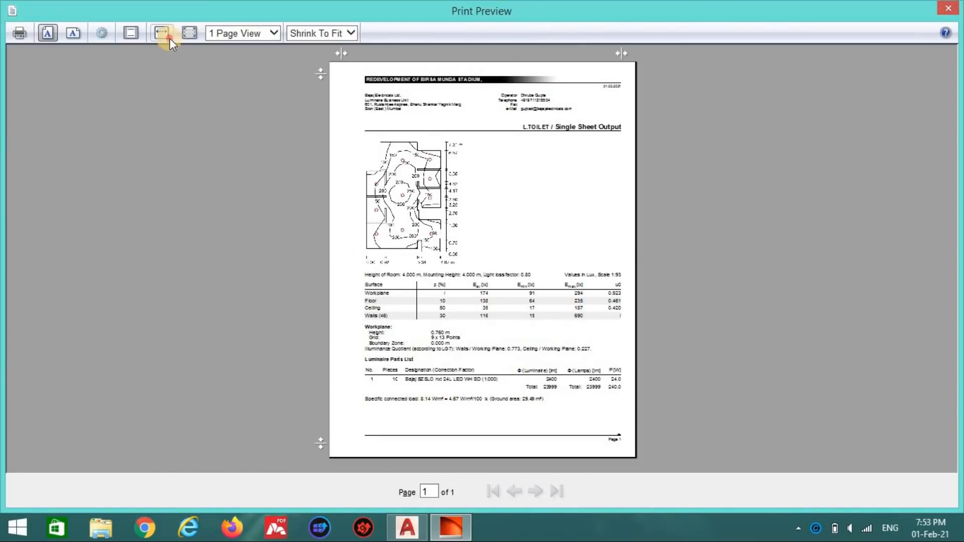
# Step: Examine the L.TOILET report's isolux plan, surface illuminance table and luminaire parts list at page width, and close the preview
pyautogui.click(166, 36)
pyautogui.scroll(-6, 474, 236)
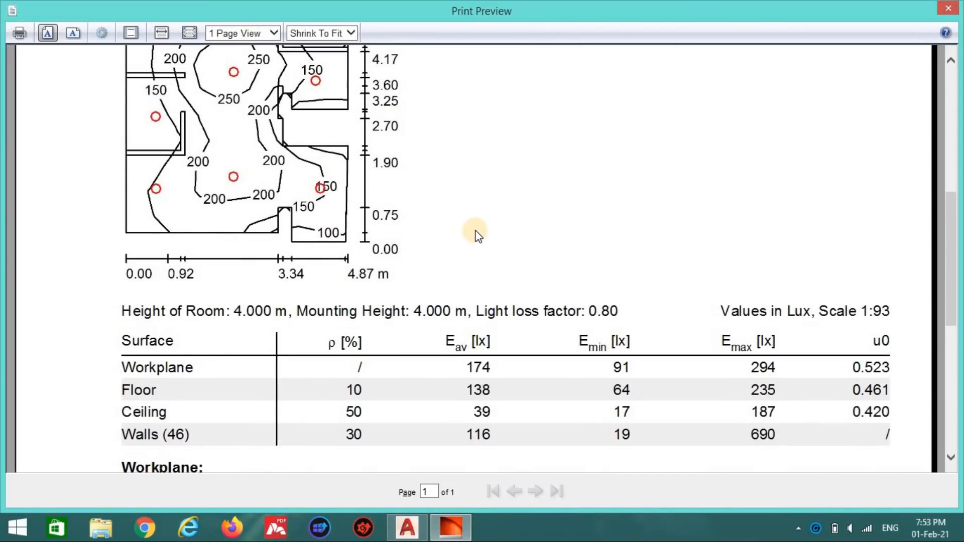
pyautogui.scroll(-3, 482, 240)
pyautogui.scroll(-5, 490, 245)
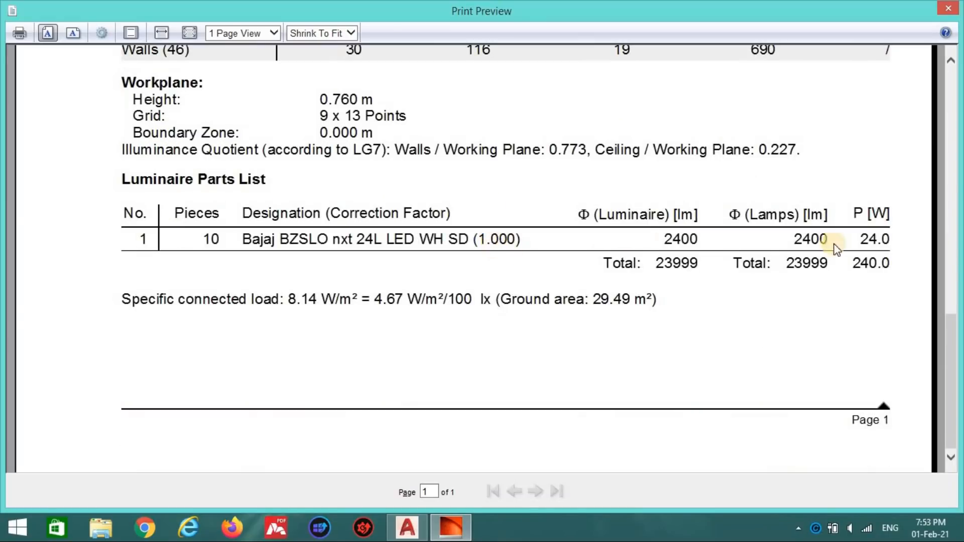
pyautogui.click(948, 8)
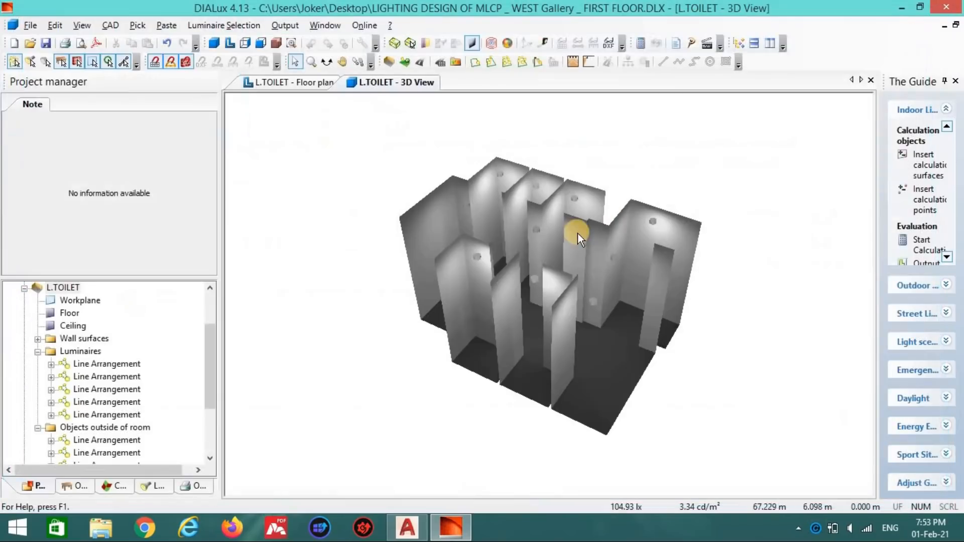
# Step: Close the L.TOILET 3D and floor plan views and open the ELECTRICAL ROOM 2 floor plan
pyautogui.click(292, 260)
pyautogui.rightClick(354, 84)
pyautogui.click(376, 91)
pyautogui.rightClick(299, 81)
pyautogui.click(320, 89)
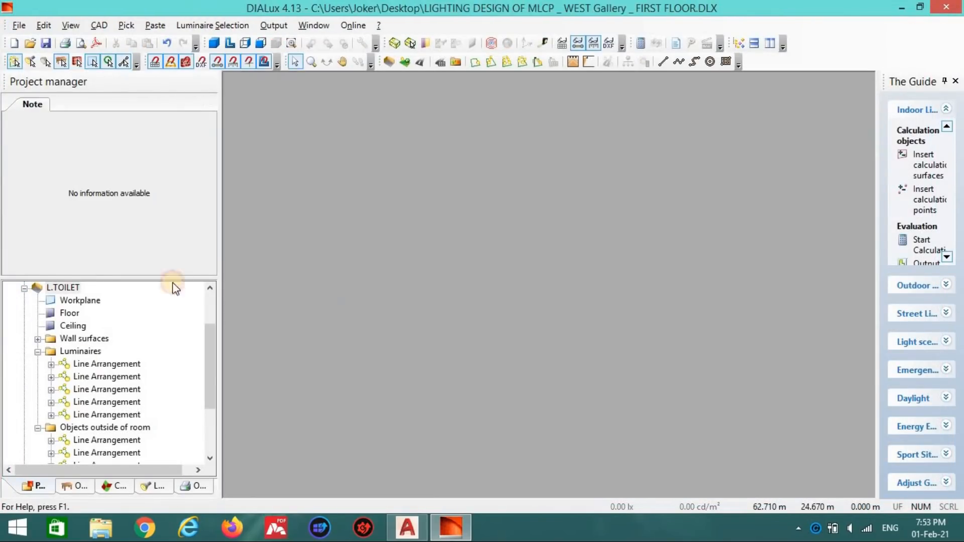
pyautogui.click(25, 288)
pyautogui.click(74, 364)
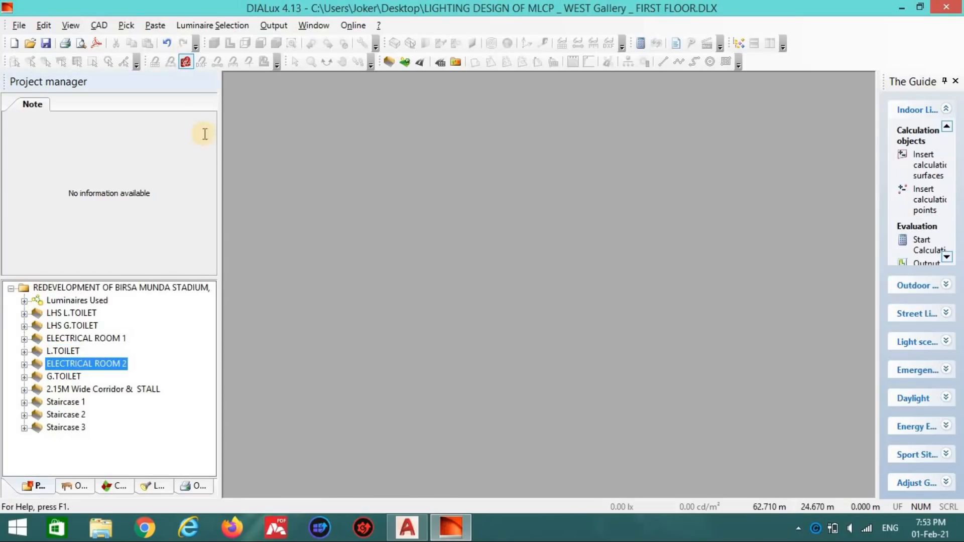
# Step: Examine the first-floor background drawing around the toilets and neighbouring rooms to find where ELECTRICAL ROOM 2 belongs
pyautogui.scroll(-19, 561, 337)
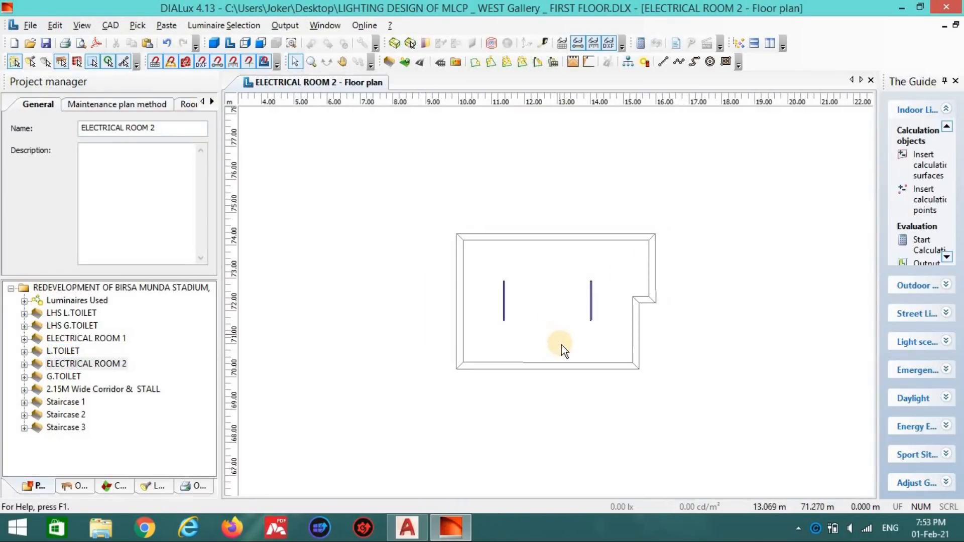
pyautogui.scroll(-8, 628, 221)
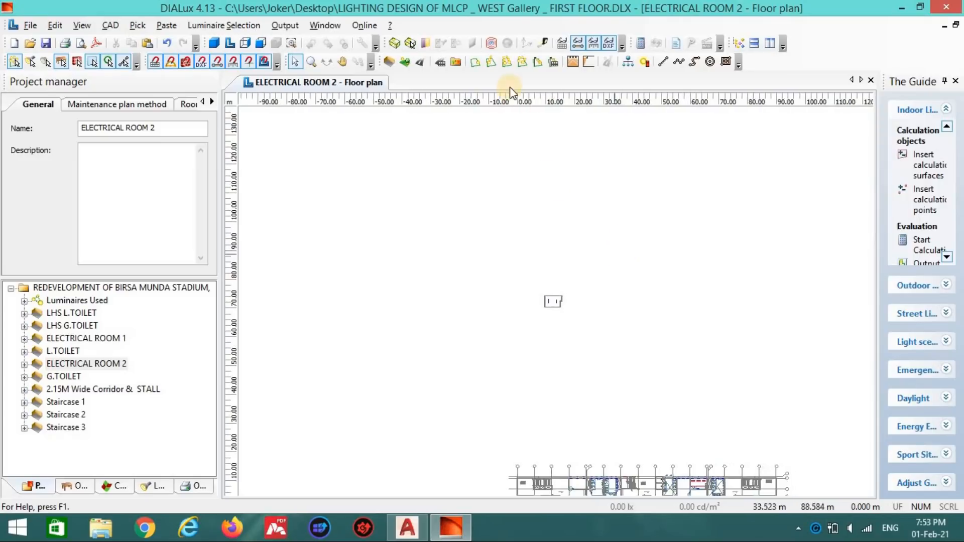
pyautogui.scroll(5, 634, 201)
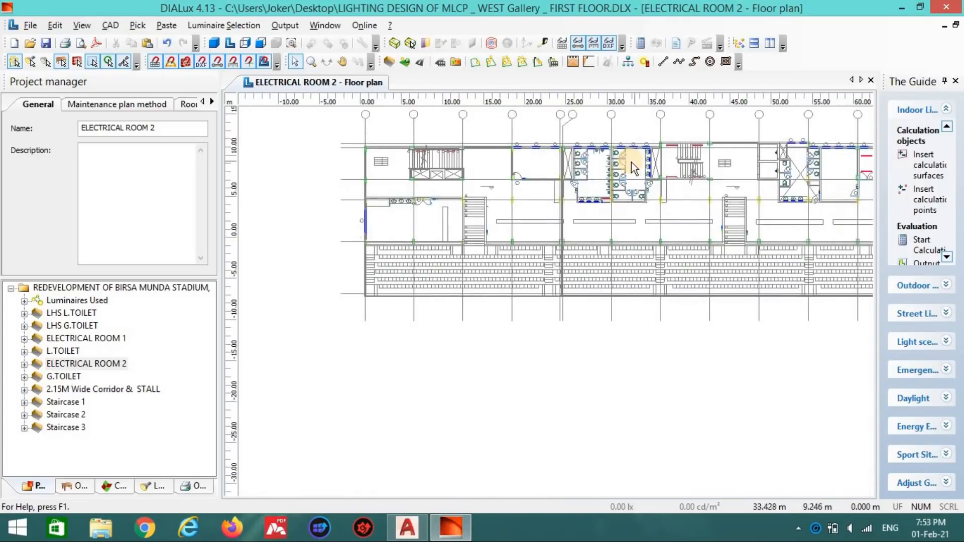
pyautogui.scroll(-2, 541, 240)
pyautogui.moveTo(661, 238); pyautogui.dragTo(586, 237, button='middle')
pyautogui.scroll(4, 573, 231)
pyautogui.scroll(2, 645, 224)
pyautogui.moveTo(735, 207); pyautogui.dragTo(438, 275, button='middle')
pyautogui.scroll(-1, 725, 215)
pyautogui.scroll(1, 603, 221)
pyautogui.moveTo(557, 234); pyautogui.dragTo(493, 257, button='middle')
pyautogui.scroll(1, 673, 180)
pyautogui.moveTo(673, 181); pyautogui.dragTo(534, 210, button='middle')
pyautogui.scroll(2, 544, 279)
pyautogui.scroll(-10, 535, 237)
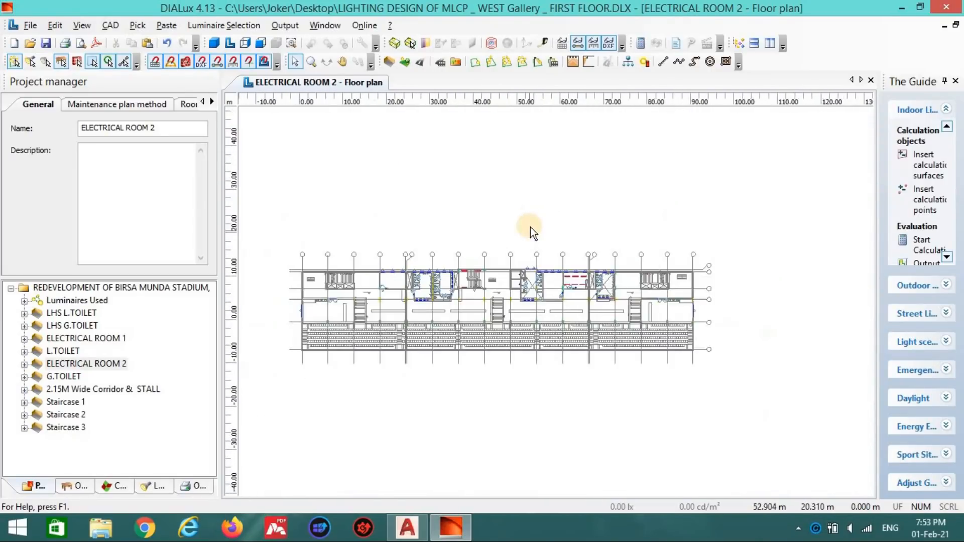
# Step: Delete the luminaire field arrangement from ELECTRICAL ROOM 2 and accept discarding its calculation results
pyautogui.click(388, 183)
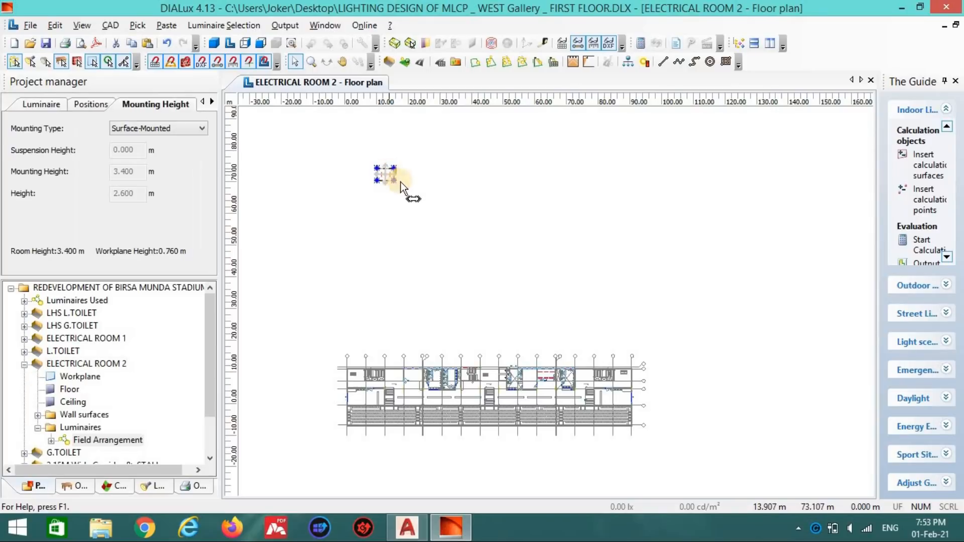
pyautogui.press('Delete')
pyautogui.click(501, 326)
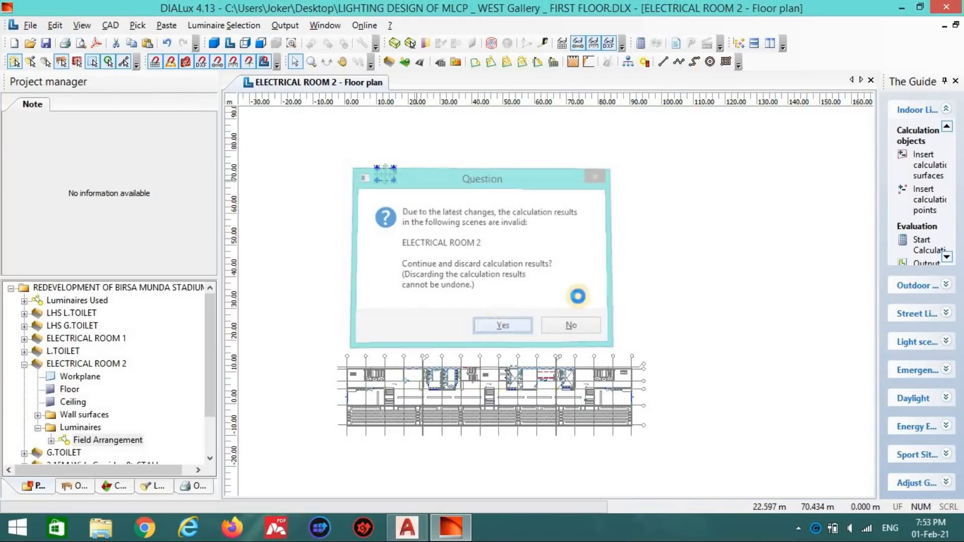
pyautogui.scroll(1, 930, 164)
# Step: Start editing the room geometry of ELECTRICAL ROOM 2
pyautogui.click(947, 125)
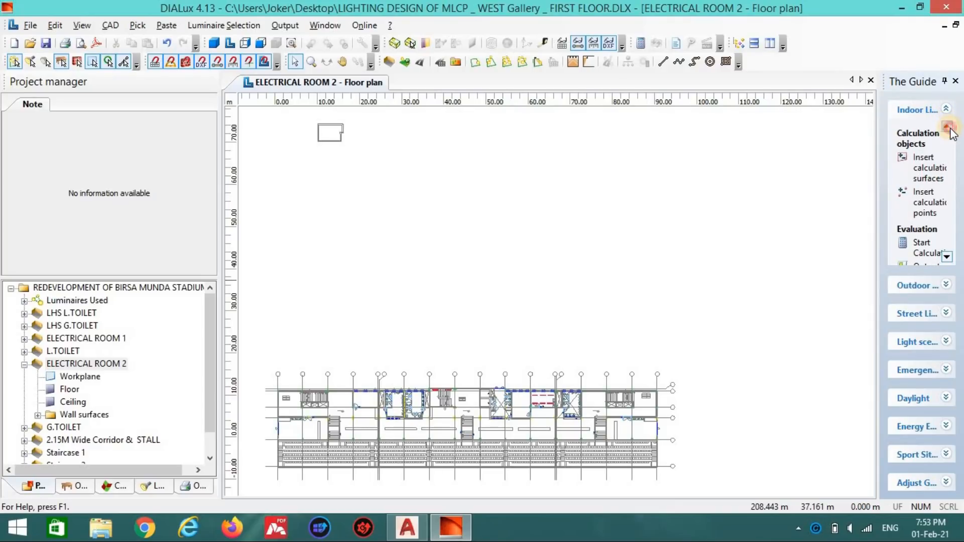
pyautogui.click(948, 126)
pyautogui.click(948, 127)
pyautogui.click(948, 127)
pyautogui.click(947, 126)
pyautogui.click(947, 127)
pyautogui.click(948, 127)
pyautogui.click(924, 208)
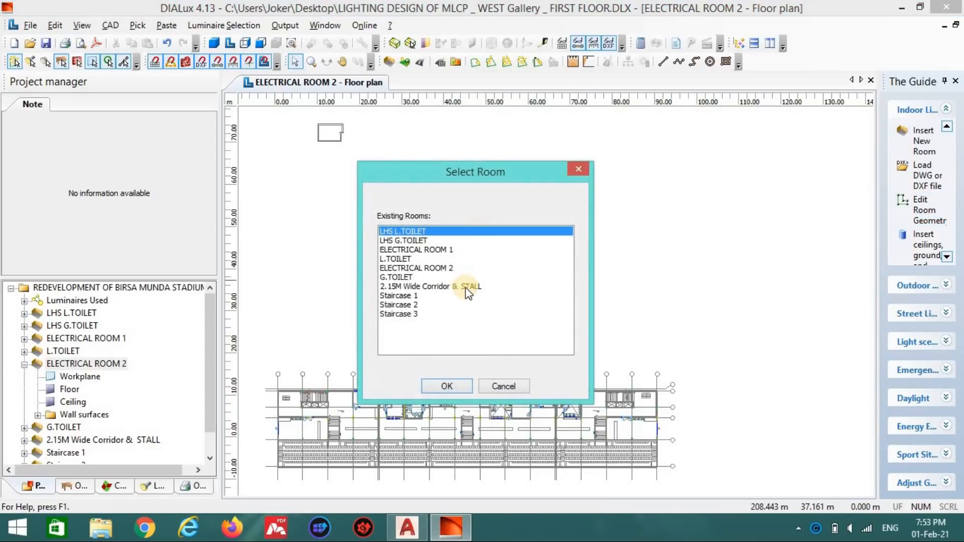
pyautogui.click(435, 268)
pyautogui.click(457, 386)
# Step: Delete three corners of the ELECTRICAL ROOM 2 outline and move the remaining three onto the room beside the toilet block on the plan
pyautogui.moveTo(342, 141); pyautogui.dragTo(494, 369)
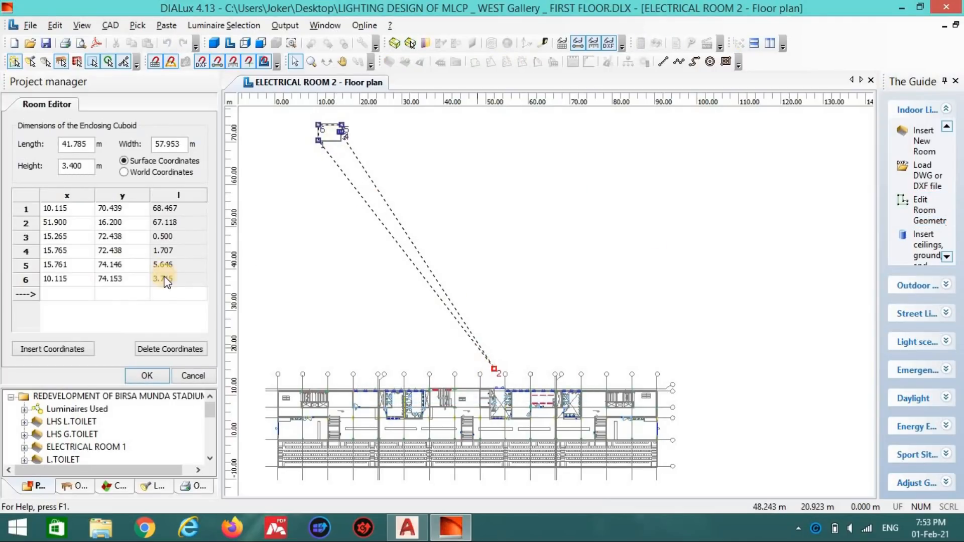
pyautogui.click(162, 346)
pyautogui.click(161, 347)
pyautogui.click(162, 347)
pyautogui.moveTo(448, 275); pyautogui.dragTo(524, 391)
pyautogui.moveTo(326, 151); pyautogui.dragTo(526, 413)
pyautogui.moveTo(321, 126); pyautogui.dragTo(500, 413)
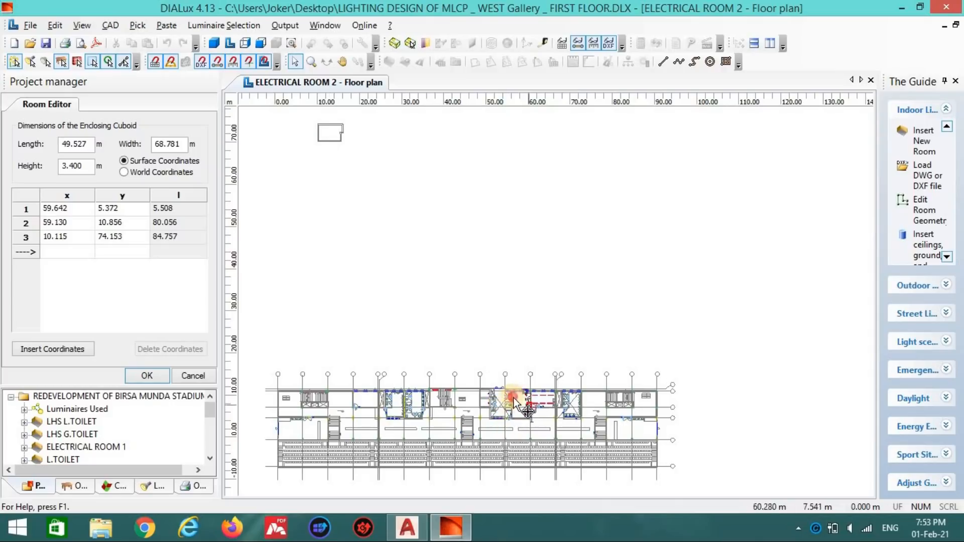
# Step: Move the outline's upper corner along the window wall to the column face at 60.130, 10.856
pyautogui.scroll(5, 538, 406)
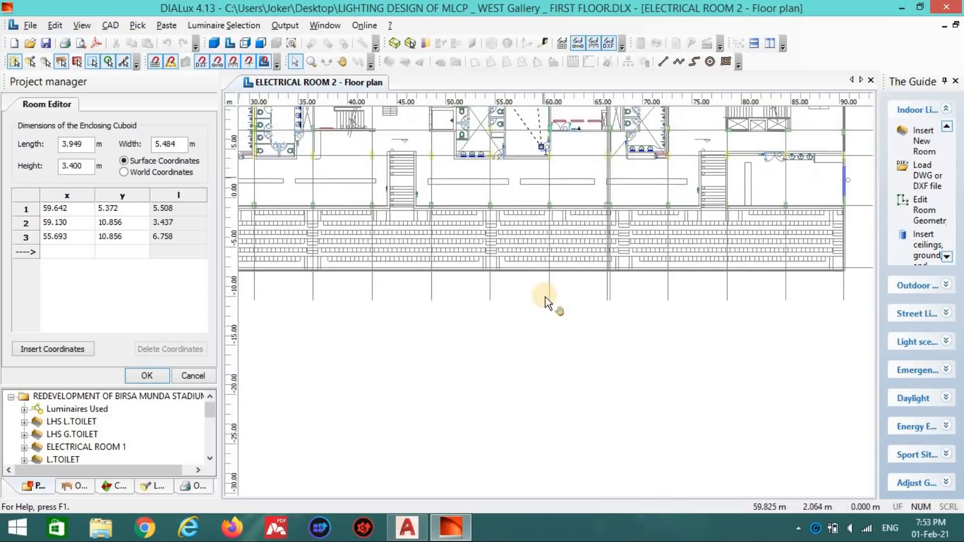
pyautogui.scroll(2, 544, 215)
pyautogui.scroll(-4, 577, 282)
pyautogui.moveTo(576, 289); pyautogui.dragTo(577, 376, button='middle')
pyautogui.moveTo(544, 315); pyautogui.dragTo(544, 358, button='middle')
pyautogui.scroll(6, 534, 297)
pyautogui.scroll(-2, 502, 225)
pyautogui.moveTo(502, 225); pyautogui.dragTo(525, 312, button='middle')
pyautogui.scroll(5, 463, 333)
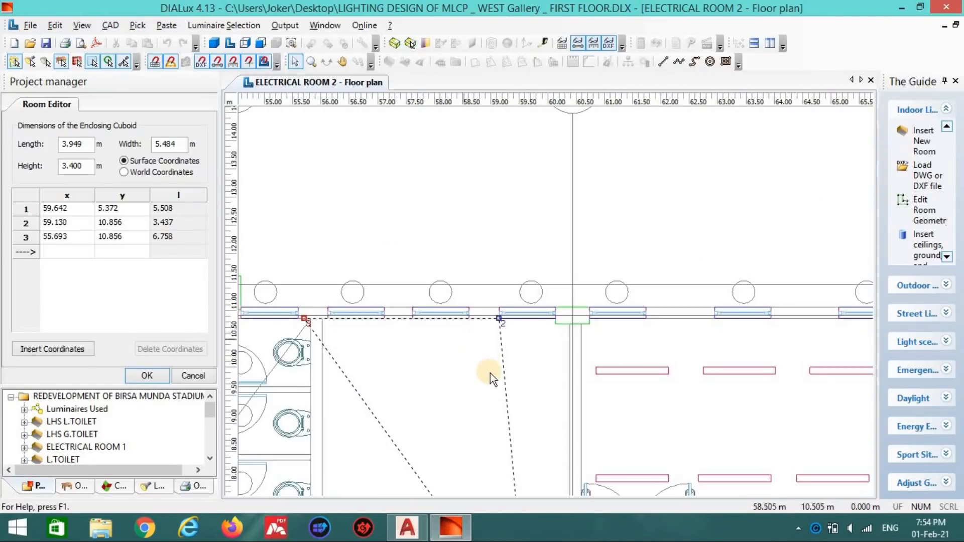
pyautogui.moveTo(440, 285); pyautogui.dragTo(575, 283)
# Step: Insert two outline points around the upper column, at 60.130, 10.756 and 60.380, 10.756
pyautogui.rightClick(574, 311)
pyautogui.click(602, 316)
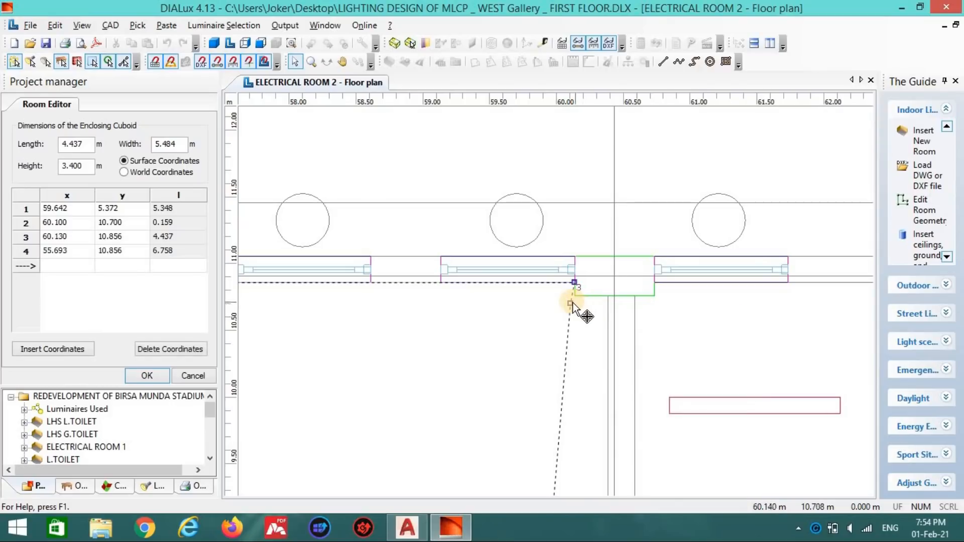
pyautogui.rightClick(574, 319)
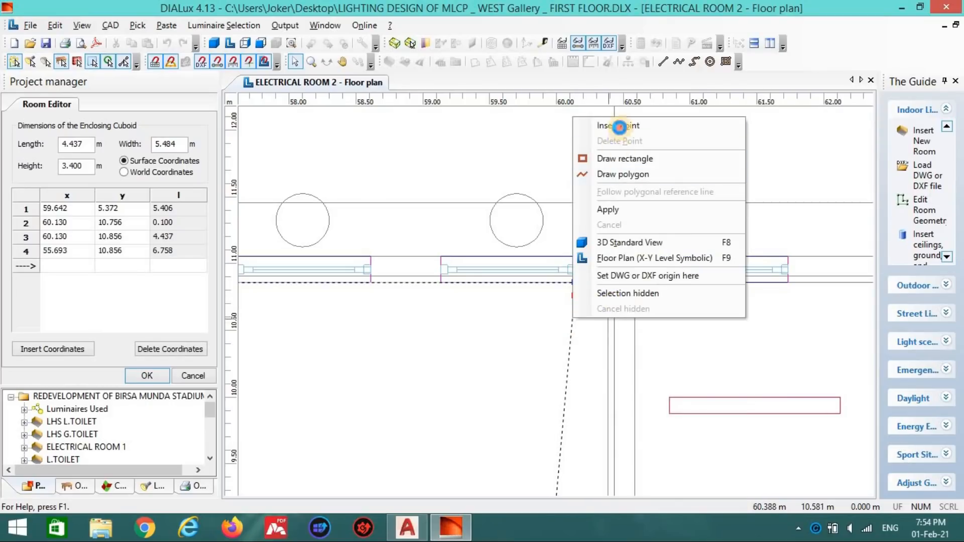
pyautogui.click(618, 125)
pyautogui.moveTo(576, 318); pyautogui.dragTo(579, 243)
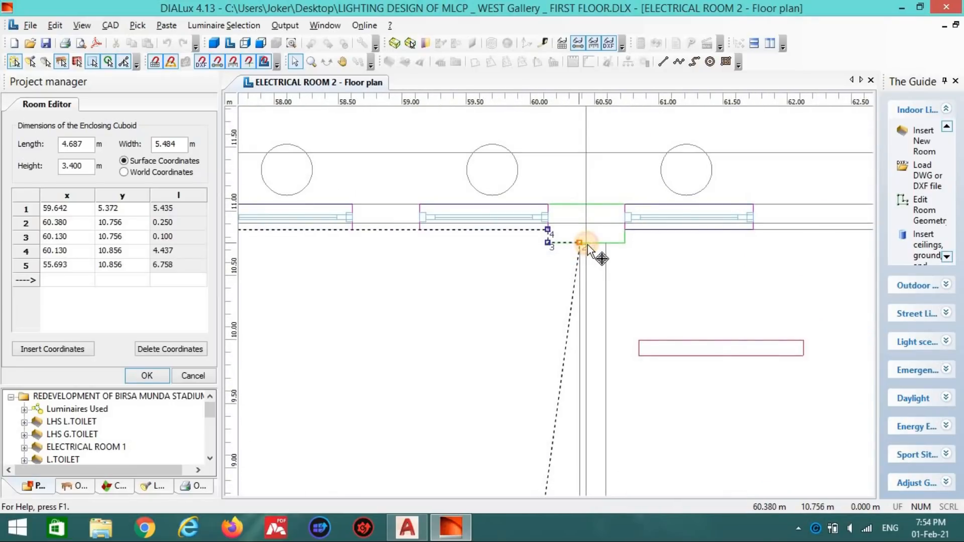
# Step: Insert outline points around the middle column at 60.380, 7.541; 60.280, 7.541; 60.280, 6.941 and 60.430, 6.941
pyautogui.scroll(-1, 602, 268)
pyautogui.moveTo(625, 291); pyautogui.dragTo(617, 98, button='middle')
pyautogui.scroll(-1, 598, 155)
pyautogui.moveTo(586, 180); pyautogui.dragTo(592, 72, button='middle')
pyautogui.rightClick(547, 194)
pyautogui.click(557, 204)
pyautogui.moveTo(570, 247); pyautogui.dragTo(565, 299)
pyautogui.rightClick(562, 260)
pyautogui.click(568, 269)
pyautogui.scroll(2, 562, 256)
pyautogui.rightClick(562, 255)
pyautogui.click(577, 264)
pyautogui.rightClick(557, 317)
pyautogui.click(610, 125)
pyautogui.moveTo(586, 305); pyautogui.dragTo(587, 303)
# Step: Insert outline points down the wall and around the lower column at 60.426, 4.930; 60.280, 4.941 and 60.280, 4.391
pyautogui.rightClick(568, 331)
pyautogui.click(609, 139)
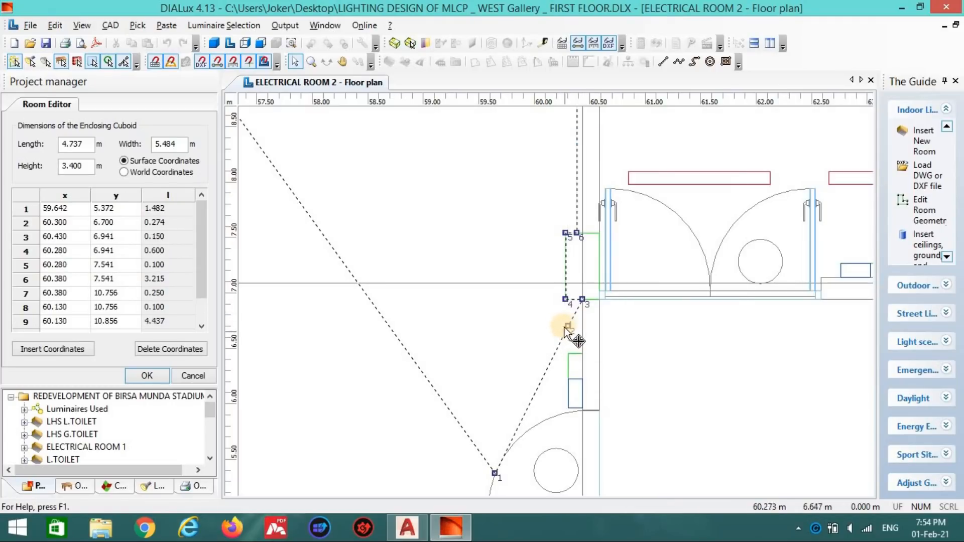
pyautogui.moveTo(579, 358); pyautogui.dragTo(584, 409)
pyautogui.scroll(-1, 619, 353)
pyautogui.moveTo(618, 351); pyautogui.dragTo(620, 222, button='middle')
pyautogui.moveTo(581, 250); pyautogui.dragTo(582, 332)
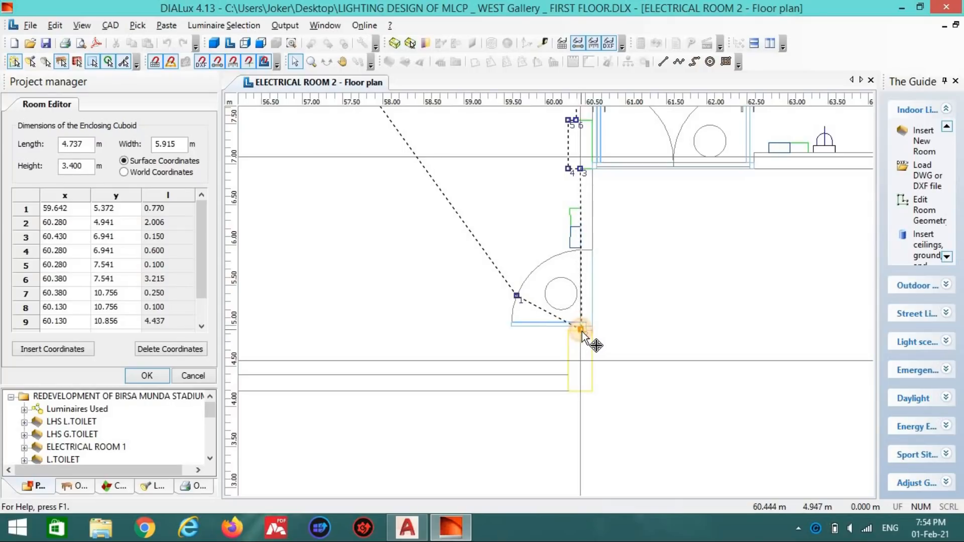
pyautogui.rightClick(554, 324)
pyautogui.click(581, 124)
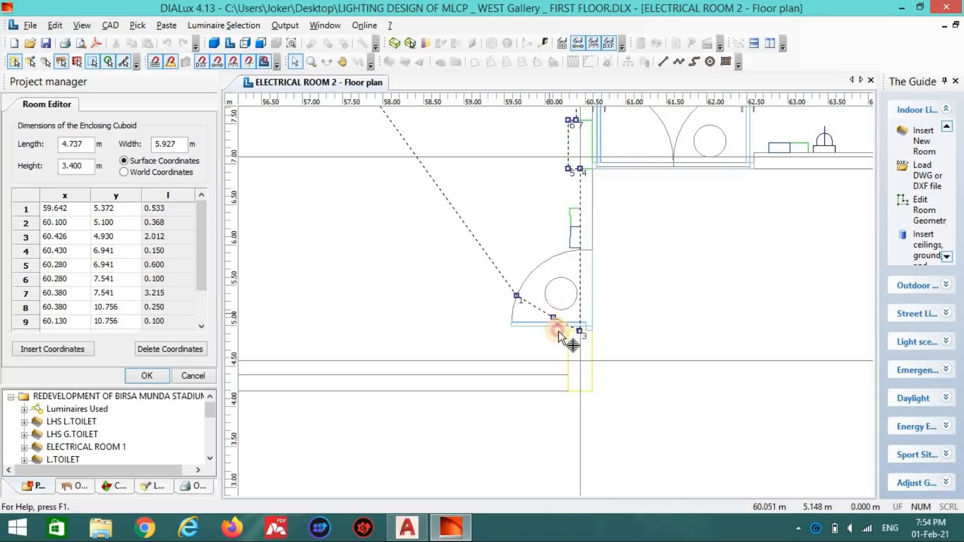
pyautogui.moveTo(558, 326); pyautogui.dragTo(563, 348)
pyautogui.rightClick(552, 307)
pyautogui.click(592, 120)
# Step: Align the two corners on the toilet side with the wall at 56.010, 4.391 and 56.010, 10.856
pyautogui.scroll(-3, 591, 327)
pyautogui.moveTo(590, 325); pyautogui.dragTo(708, 289, button='middle')
pyautogui.moveTo(651, 265); pyautogui.dragTo(445, 321)
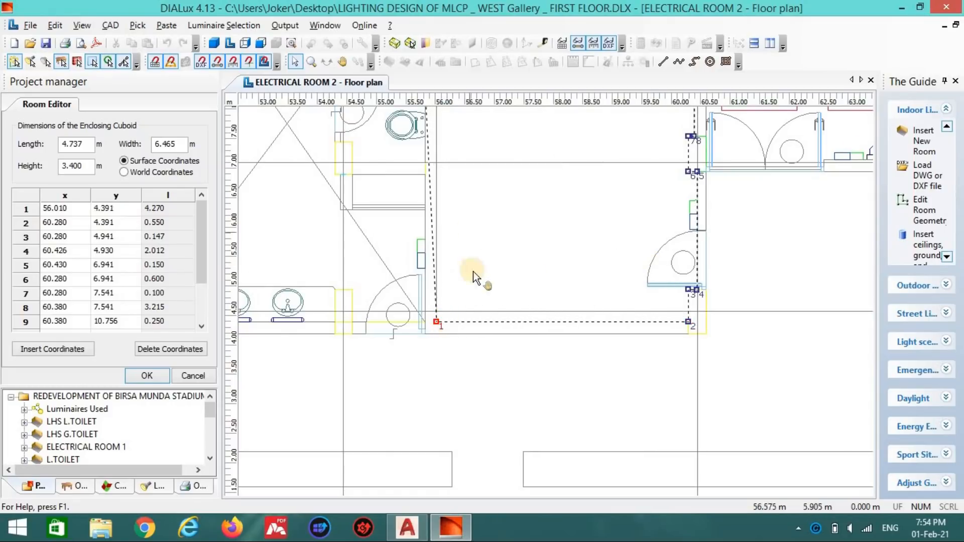
pyautogui.scroll(-1, 468, 241)
pyautogui.moveTo(452, 160); pyautogui.dragTo(434, 264, button='middle')
pyautogui.moveTo(408, 231); pyautogui.dragTo(424, 233)
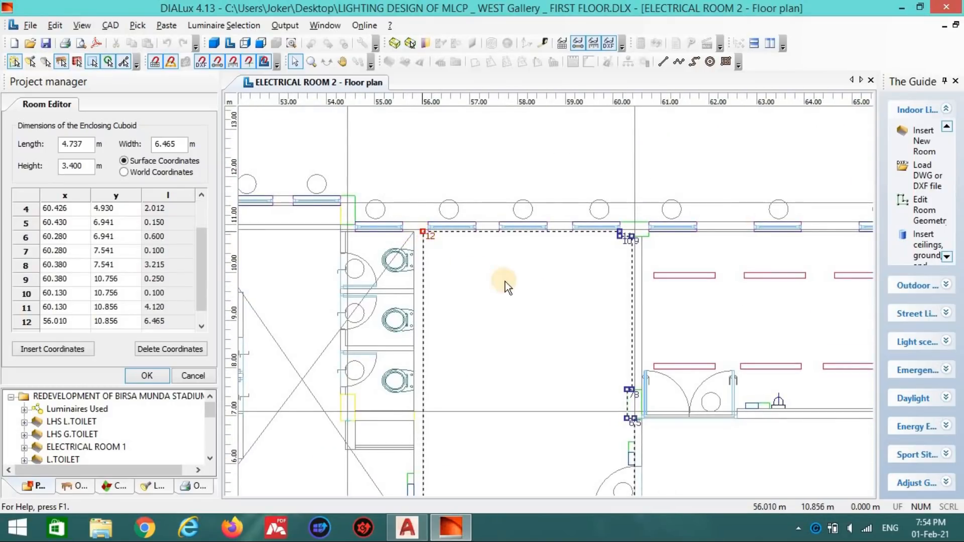
# Step: Switch to AutoCAD and examine the TOILET - SECTION BB drawing and its false ceiling note in West Gallery.dwg
pyautogui.scroll(-2, 504, 304)
pyautogui.moveTo(490, 279); pyautogui.dragTo(453, 177, button='middle')
pyautogui.hotkey('alt', 'Tab')
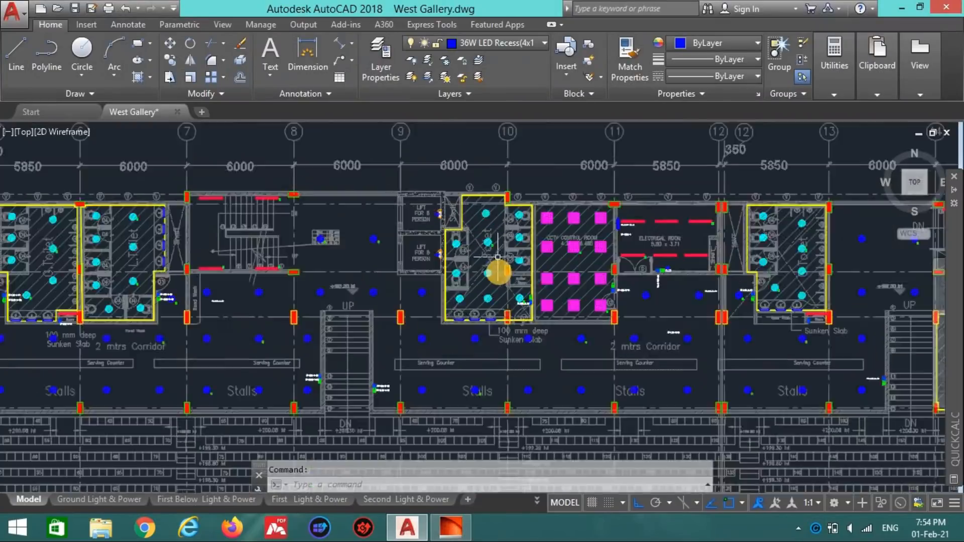
pyautogui.scroll(-8, 498, 261)
pyautogui.moveTo(537, 295); pyautogui.dragTo(490, 164, button='middle')
pyautogui.scroll(-2, 490, 164)
pyautogui.scroll(5, 487, 277)
pyautogui.scroll(6, 484, 327)
pyautogui.scroll(2, 477, 324)
pyautogui.scroll(-2, 452, 352)
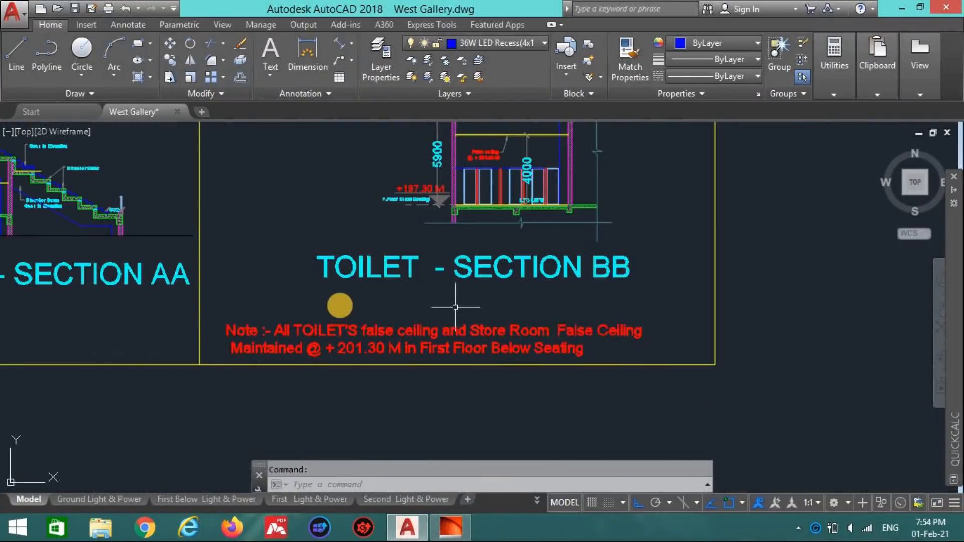
# Step: Examine the TOILET - SECTION BB and CAFETERIA - SECTION AA drawings and the false ceiling note beneath them
pyautogui.scroll(-2, 398, 269)
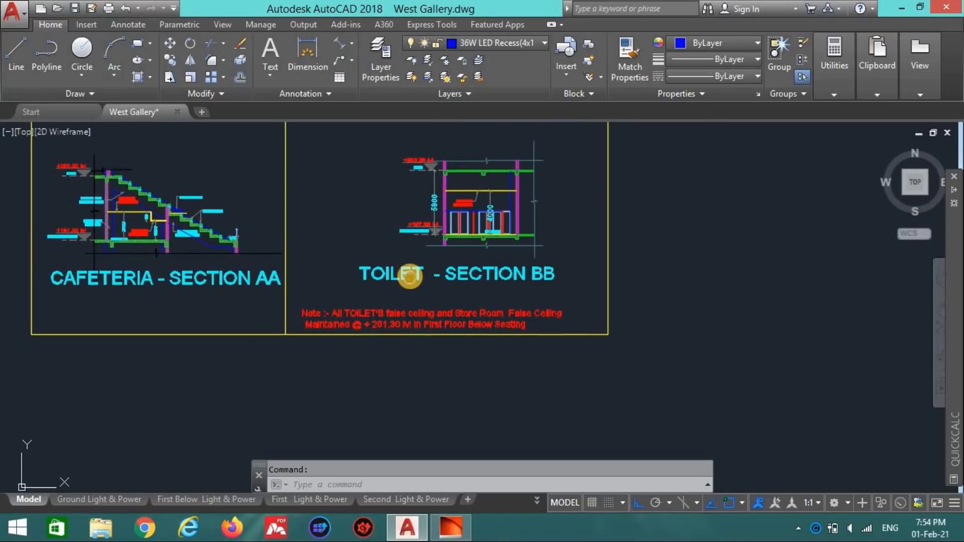
pyautogui.scroll(2, 405, 307)
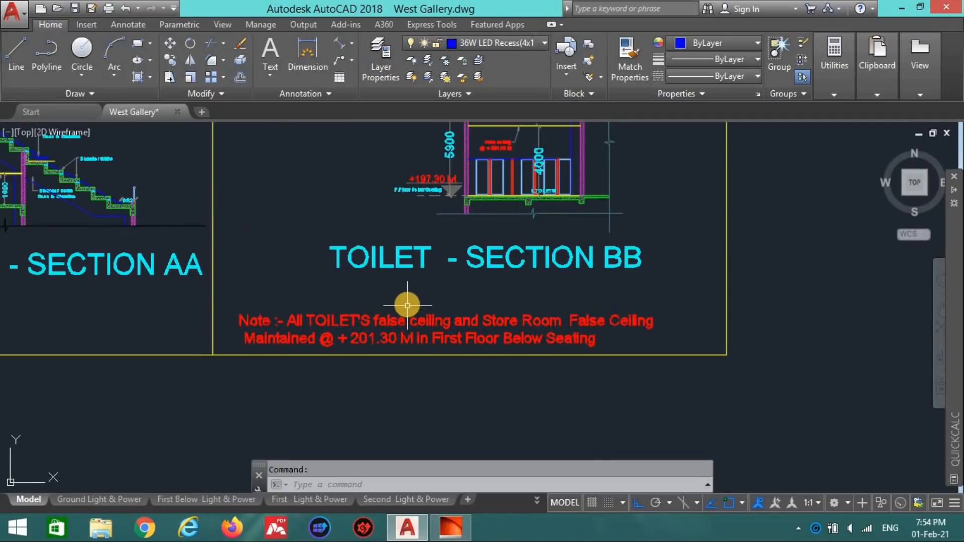
pyautogui.scroll(-2, 467, 286)
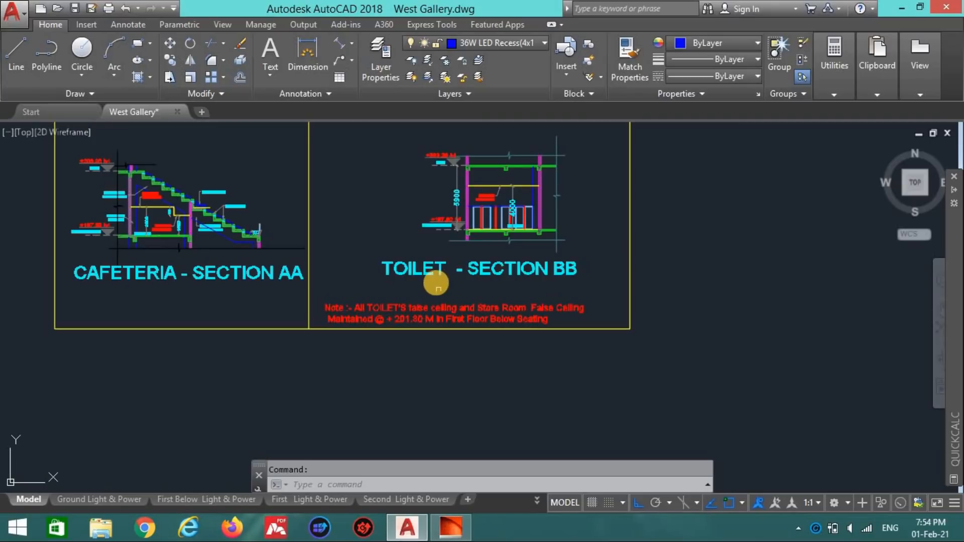
pyautogui.scroll(2, 439, 276)
pyautogui.scroll(-3, 379, 327)
pyautogui.scroll(3, 631, 316)
pyautogui.scroll(-2, 634, 333)
pyautogui.scroll(3, 643, 322)
pyautogui.scroll(-2, 644, 322)
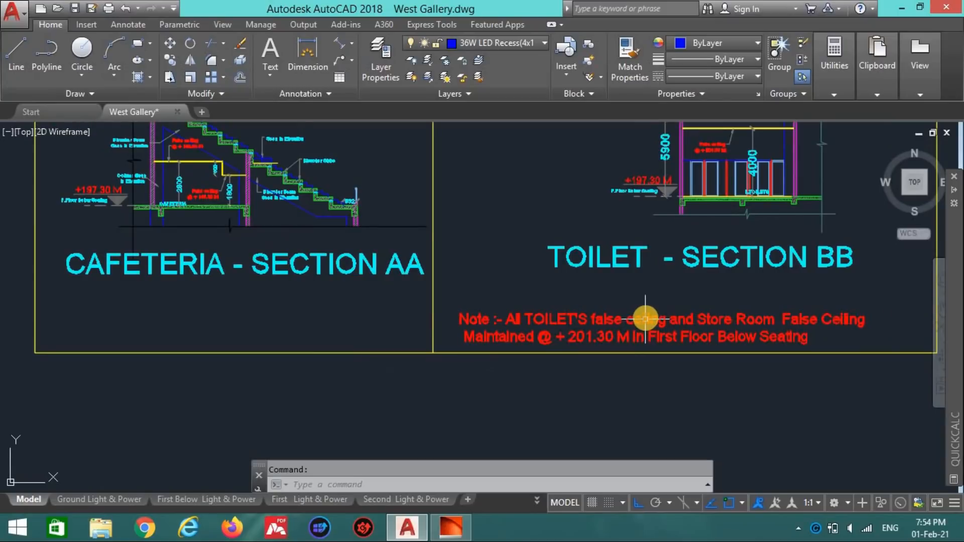
pyautogui.scroll(-3, 649, 304)
pyautogui.scroll(3, 628, 321)
pyautogui.scroll(-2, 634, 342)
pyautogui.moveTo(630, 361); pyautogui.dragTo(612, 411, button='middle')
pyautogui.scroll(3, 598, 191)
pyautogui.scroll(3, 627, 308)
# Step: Examine the CCTV CONTROL ROOM and its luminaire layout beside the ELECTRICAL ROOM on the FIRST FLOOR PLAN BELOW SEATING
pyautogui.scroll(-6, 623, 282)
pyautogui.scroll(-5, 563, 425)
pyautogui.moveTo(557, 202); pyautogui.dragTo(542, 279, button='middle')
pyautogui.scroll(10, 542, 278)
pyautogui.scroll(-5, 600, 296)
pyautogui.moveTo(603, 300); pyautogui.dragTo(628, 455, button='middle')
pyautogui.scroll(-2, 553, 321)
pyautogui.moveTo(547, 201); pyautogui.dragTo(526, 352, button='middle')
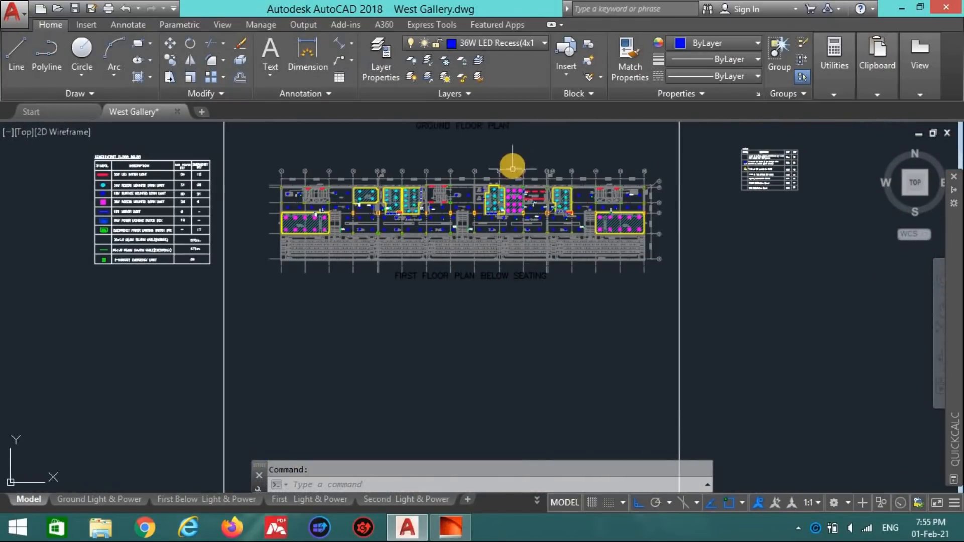
pyautogui.scroll(6, 513, 168)
pyautogui.scroll(3, 563, 332)
pyautogui.scroll(-2, 518, 254)
pyautogui.scroll(4, 517, 254)
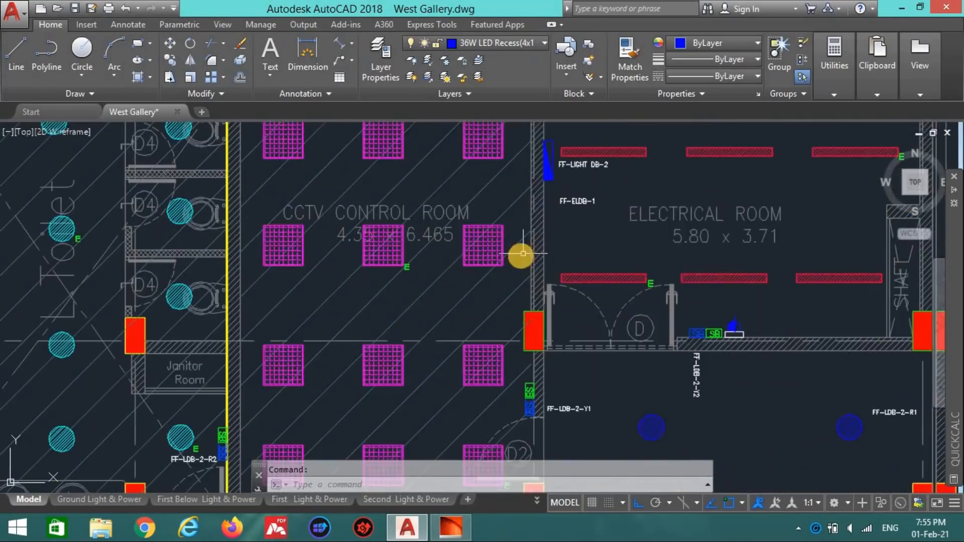
pyautogui.scroll(-4, 517, 254)
pyautogui.scroll(4, 682, 250)
pyautogui.scroll(-4, 682, 251)
pyautogui.moveTo(682, 252); pyautogui.dragTo(696, 275, button='middle')
# Step: Switch to DIALux, set the height of ELECTRICAL ROOM 2 to 4 m and apply the edited room geometry
pyautogui.hotkey('alt', 'Tab')
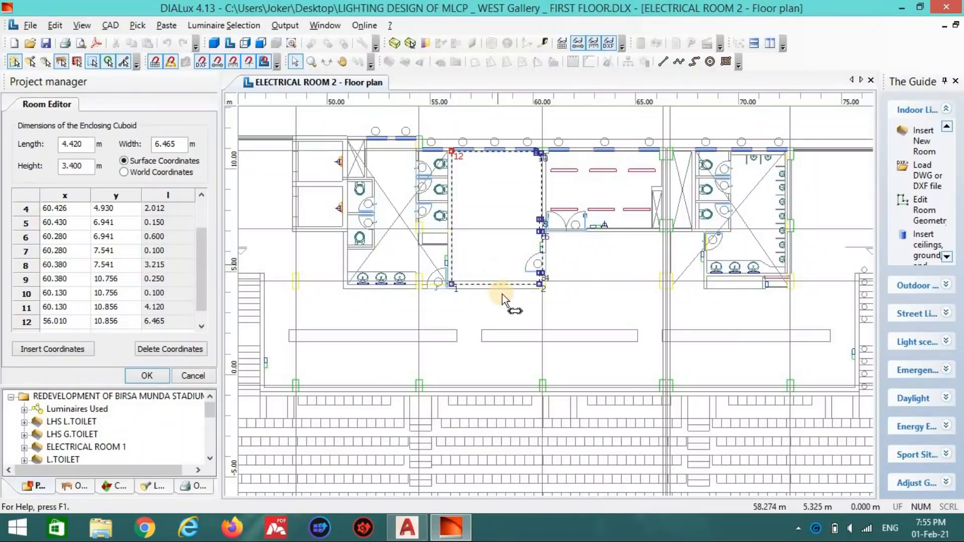
pyautogui.doubleClick(86, 164)
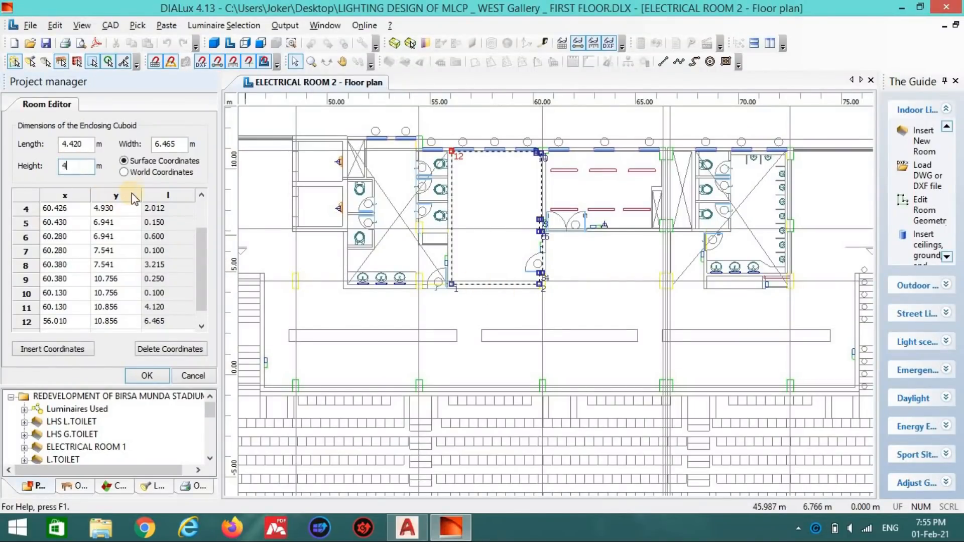
pyautogui.click(141, 372)
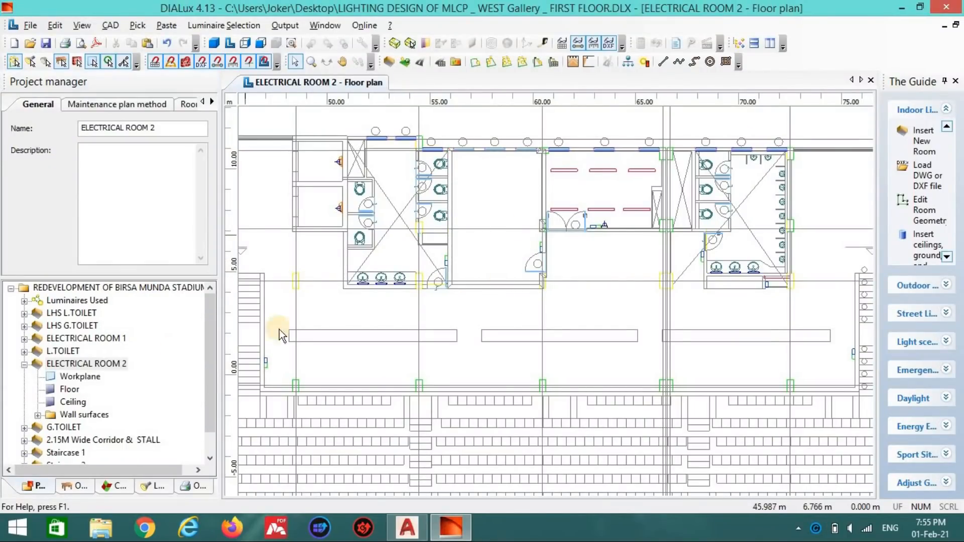
# Step: Hide the imported DXF background in the floor plan and rename ELECTRICAL ROOM 2 as CCTV ROOM
pyautogui.click(609, 44)
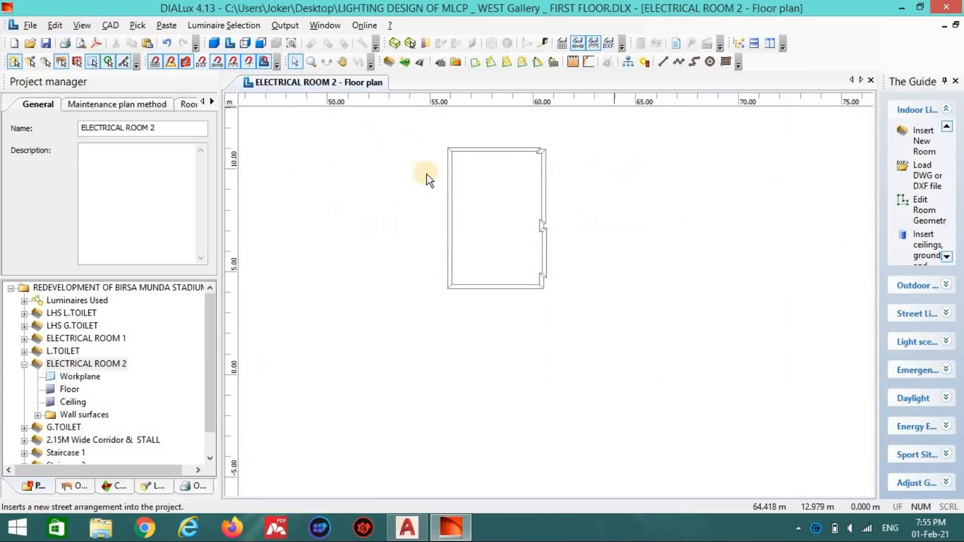
pyautogui.moveTo(165, 132); pyautogui.dragTo(82, 148)
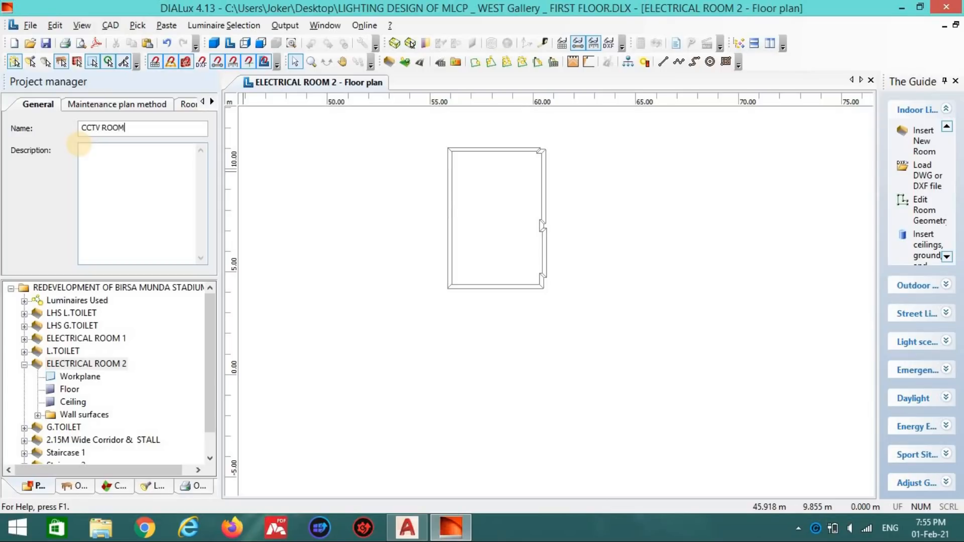
pyautogui.click(344, 240)
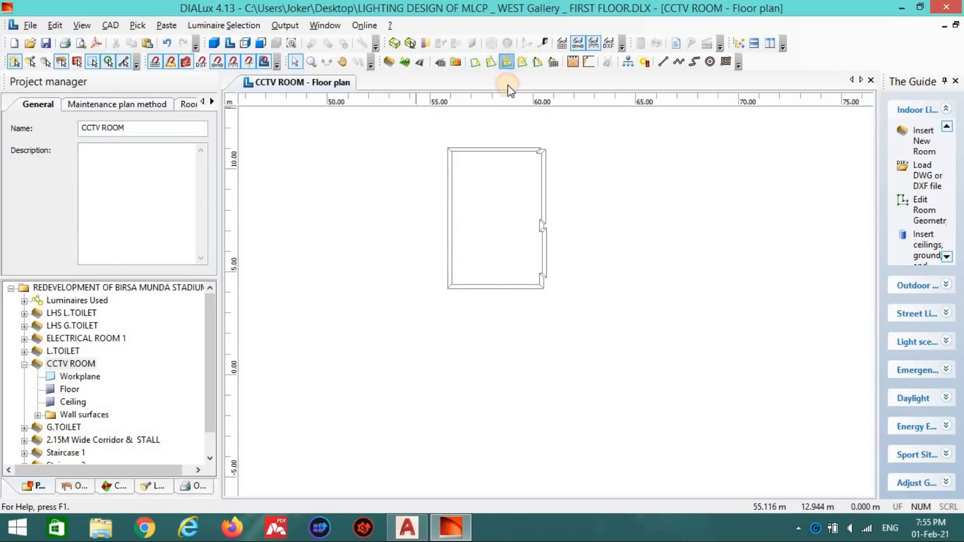
# Step: Insert a field of surface-mounted BAJAJ 13986 BCTBLR 36W FP WH luminaires in the suggested 3 by 4 layout for 500 lx
pyautogui.click(507, 63)
pyautogui.click(205, 124)
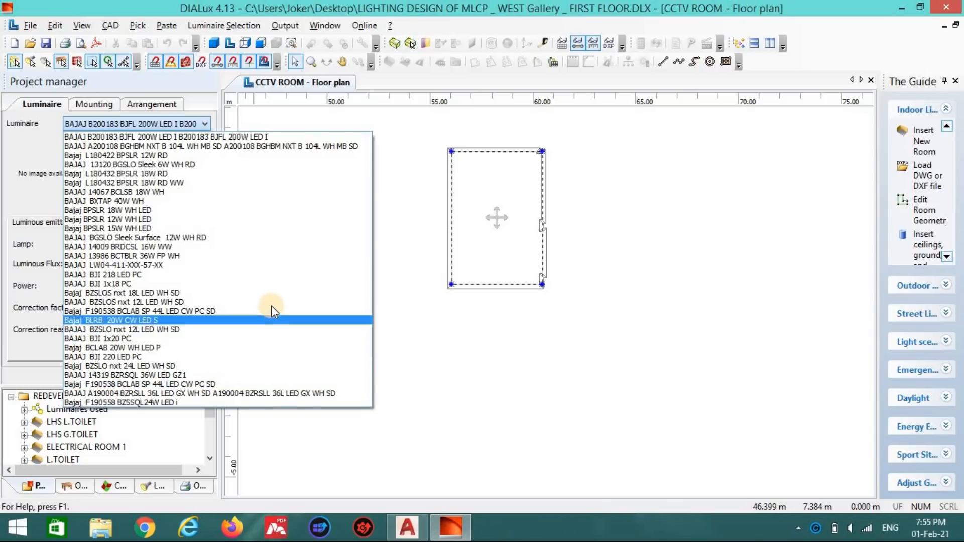
pyautogui.click(300, 258)
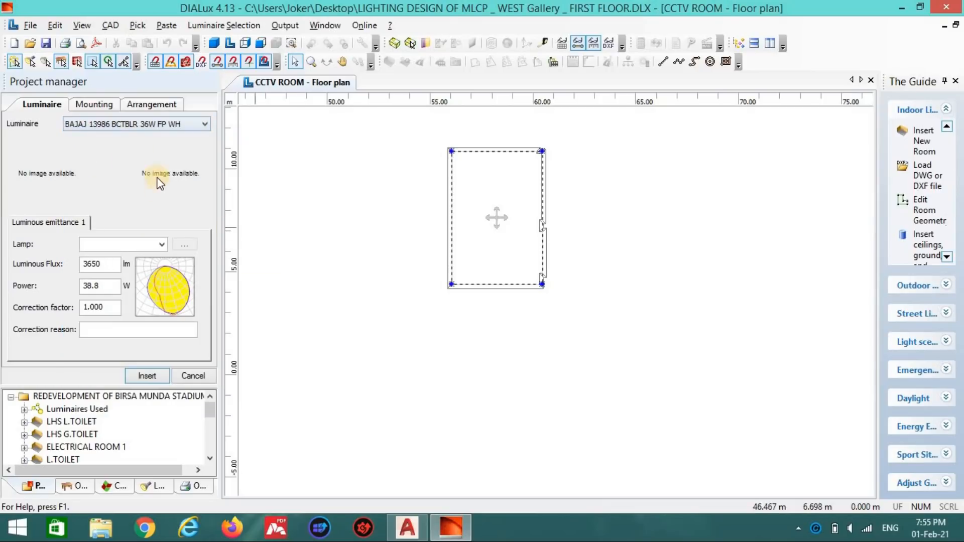
pyautogui.click(105, 107)
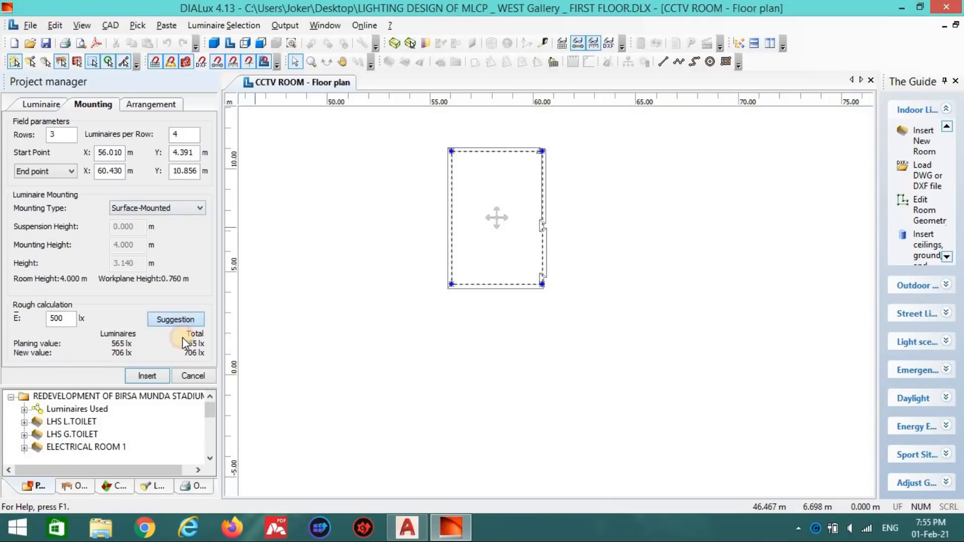
pyautogui.click(149, 375)
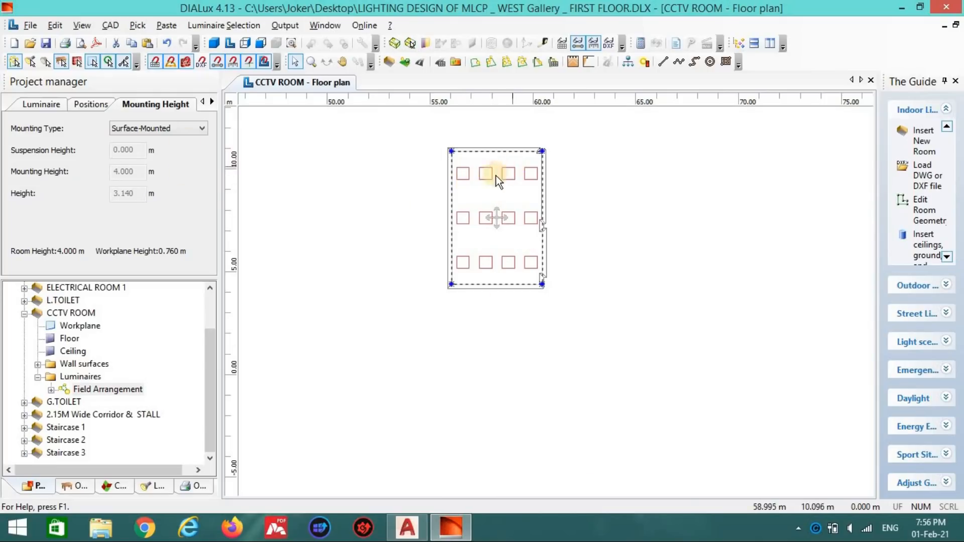
# Step: Check the CCTV control room layout in AutoCAD and set the DIALux field arrangement to 3 luminaires per row
pyautogui.click(91, 107)
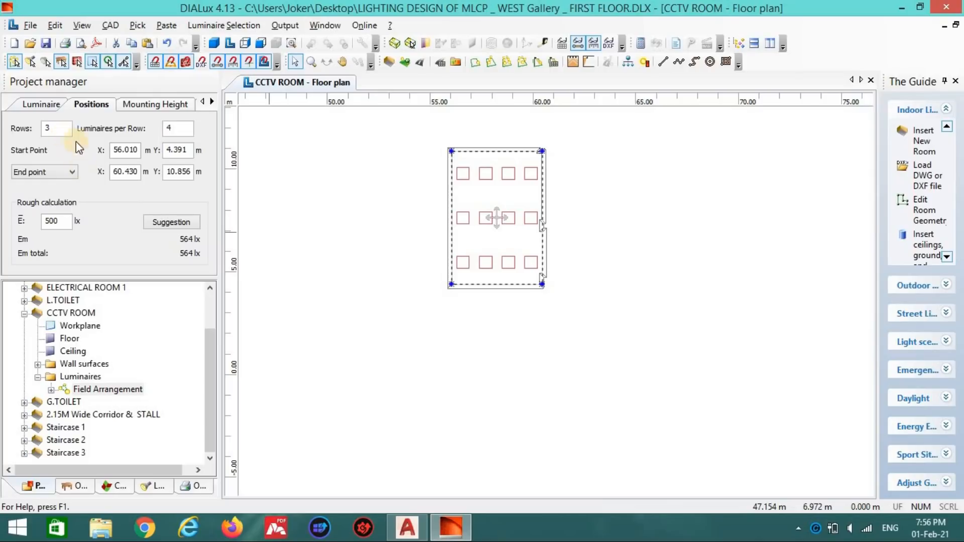
pyautogui.hotkey('alt', 'Tab')
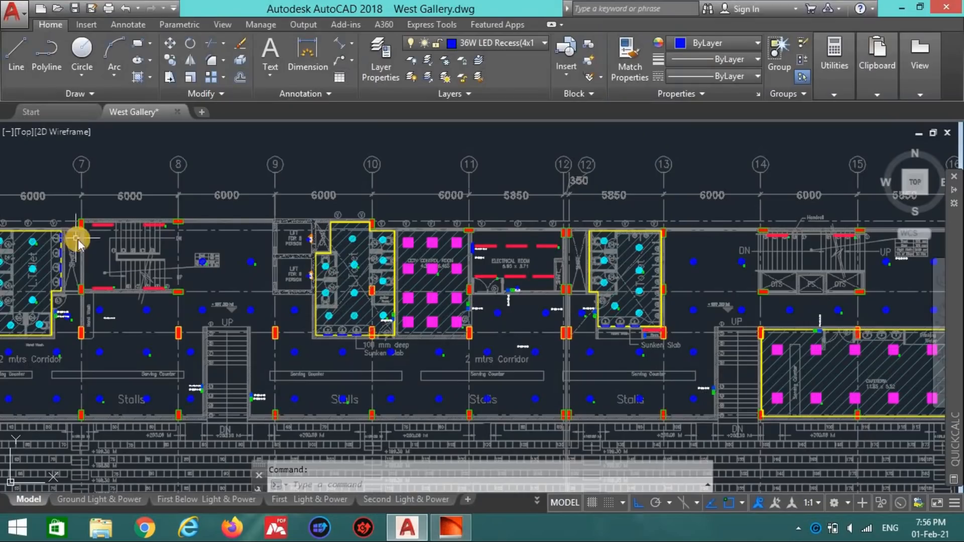
pyautogui.hotkey('alt', 'Tab')
pyautogui.hotkey('alt', 'Tab')
pyautogui.hotkey('alt', 'Tab')
pyautogui.doubleClick(167, 128)
pyautogui.write('3')
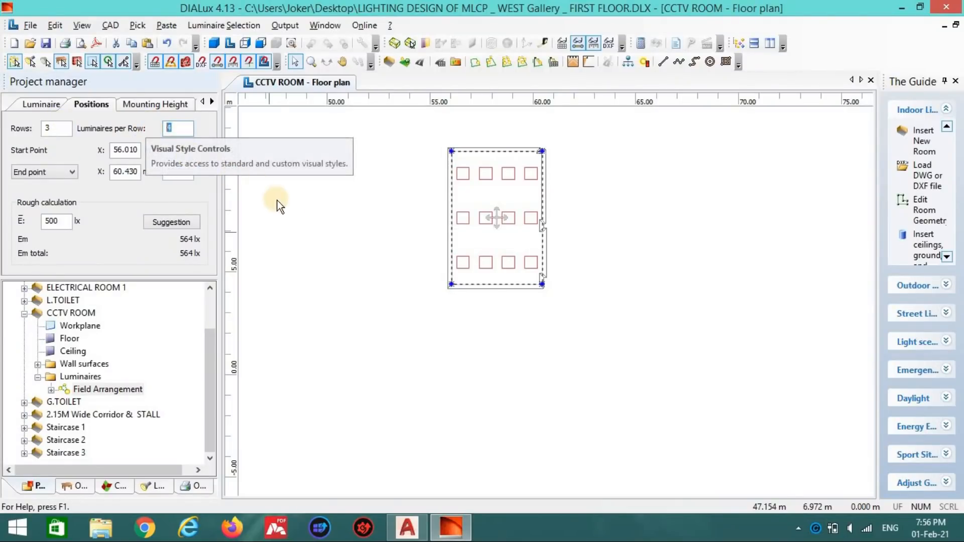
pyautogui.click(303, 245)
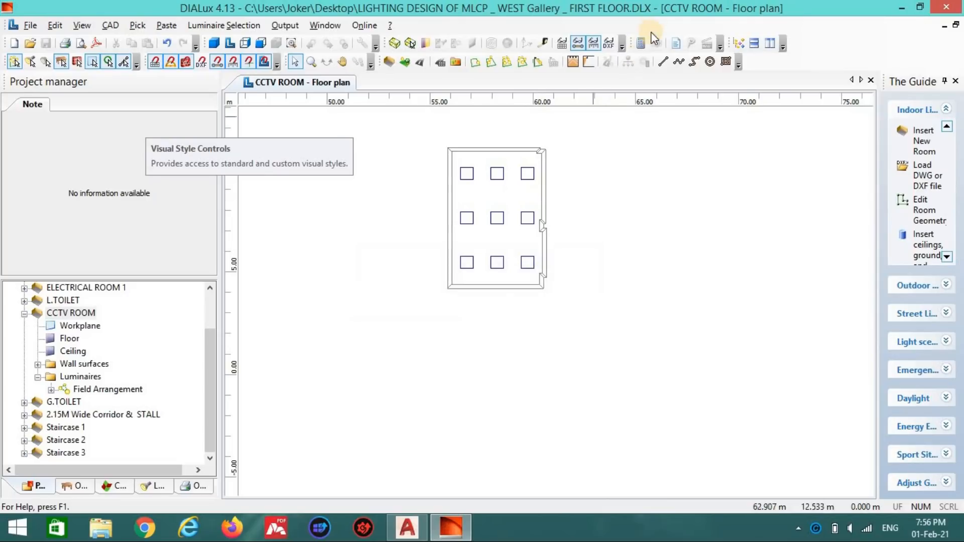
# Step: Calculate the lighting for the CCTV ROOM and rotate its 3D view to inspect the luminaires and walls from above
pyautogui.click(640, 43)
pyautogui.click(611, 488)
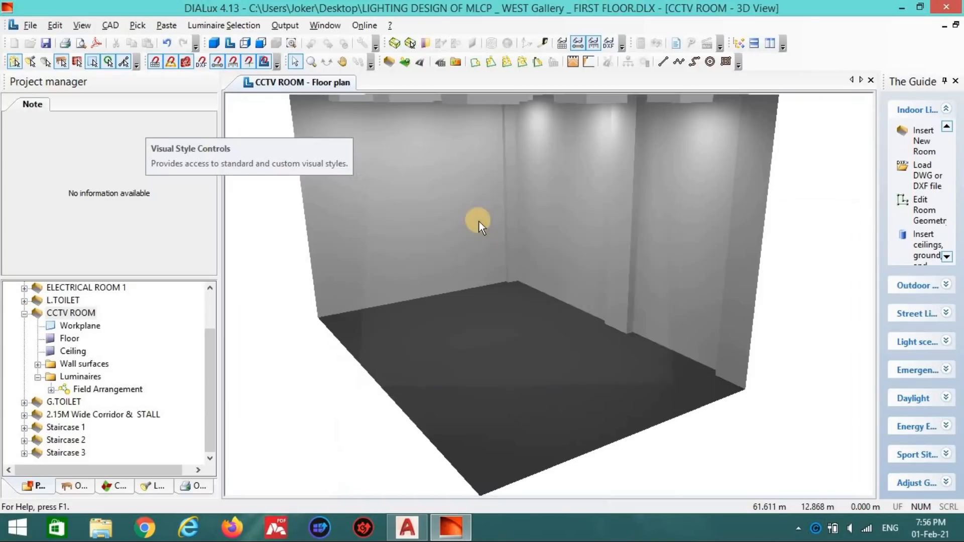
pyautogui.click(326, 61)
pyautogui.moveTo(389, 219); pyautogui.dragTo(705, 29)
# Step: Preview the Single Sheet Output for the CCTV ROOM and examine its isolines, surface illuminance table and luminaire parts list
pyautogui.click(676, 43)
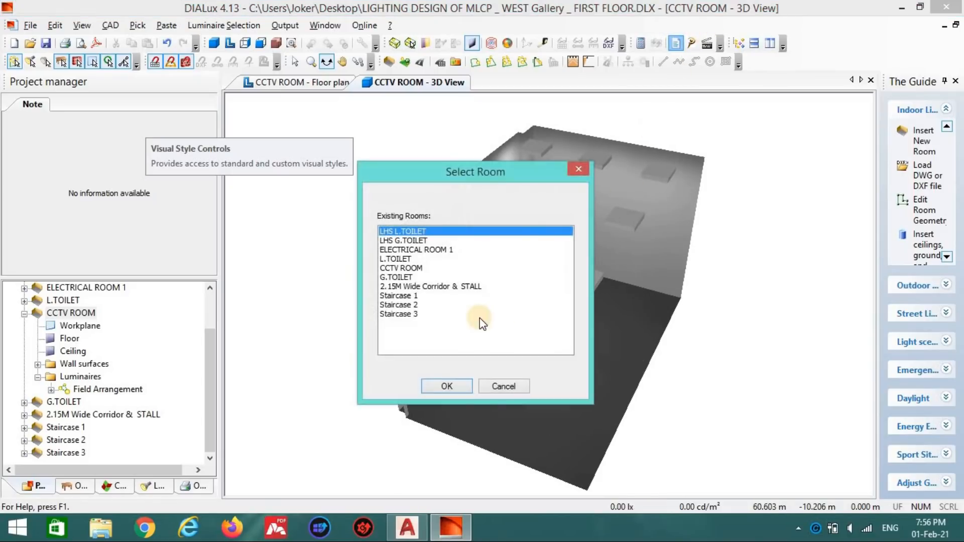
pyautogui.click(396, 268)
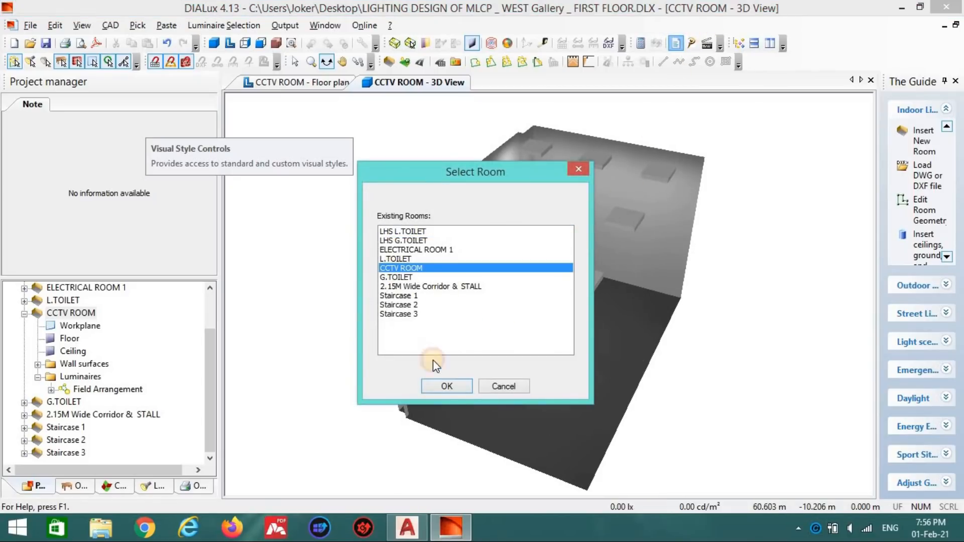
pyautogui.click(446, 388)
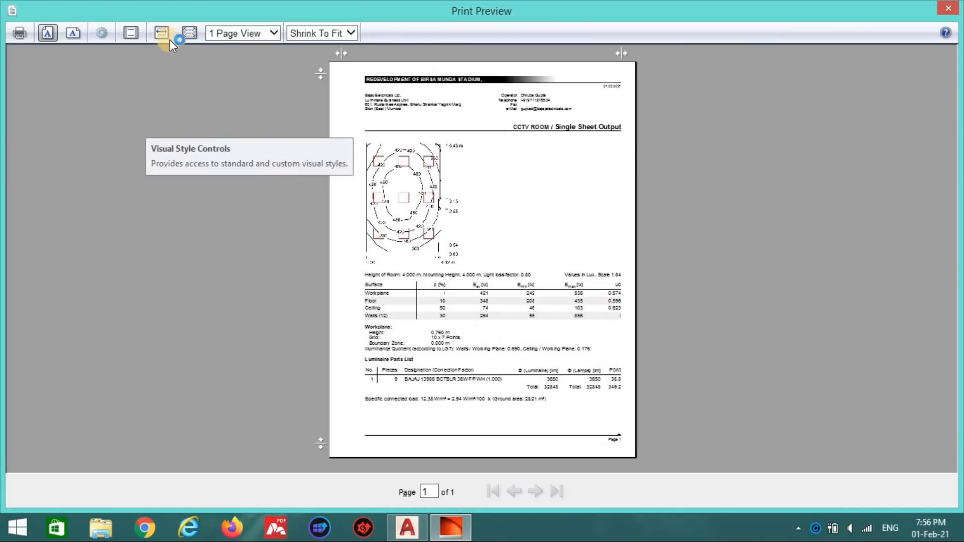
pyautogui.click(168, 39)
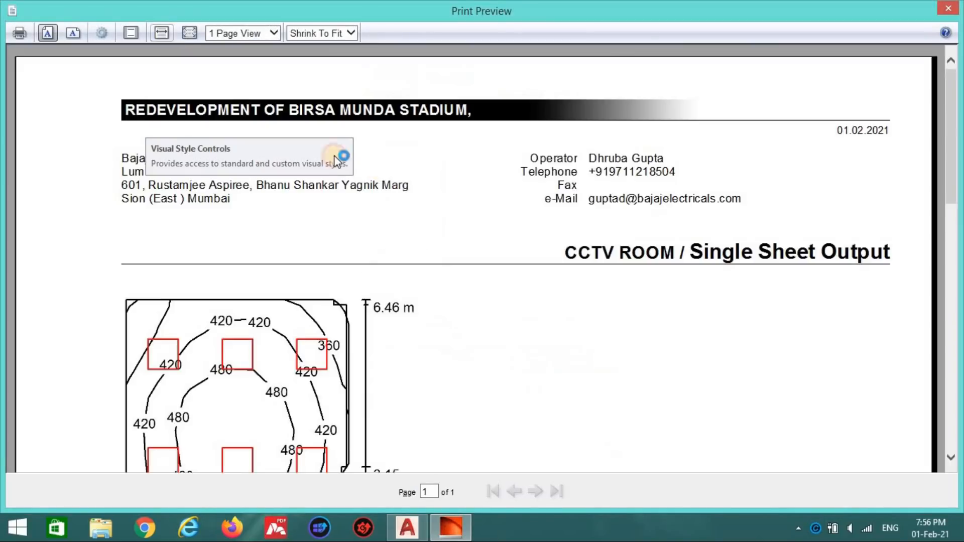
pyautogui.scroll(-5, 345, 162)
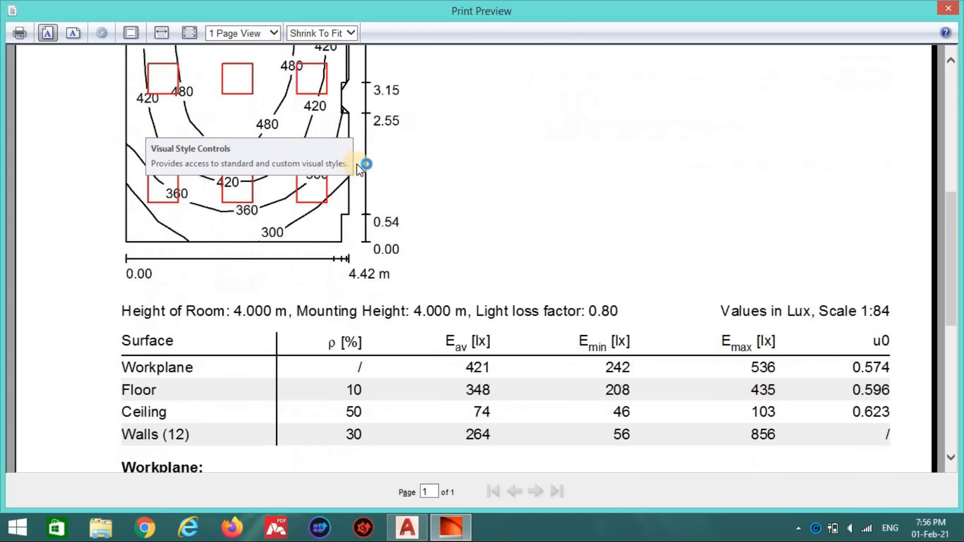
pyautogui.scroll(3, 367, 165)
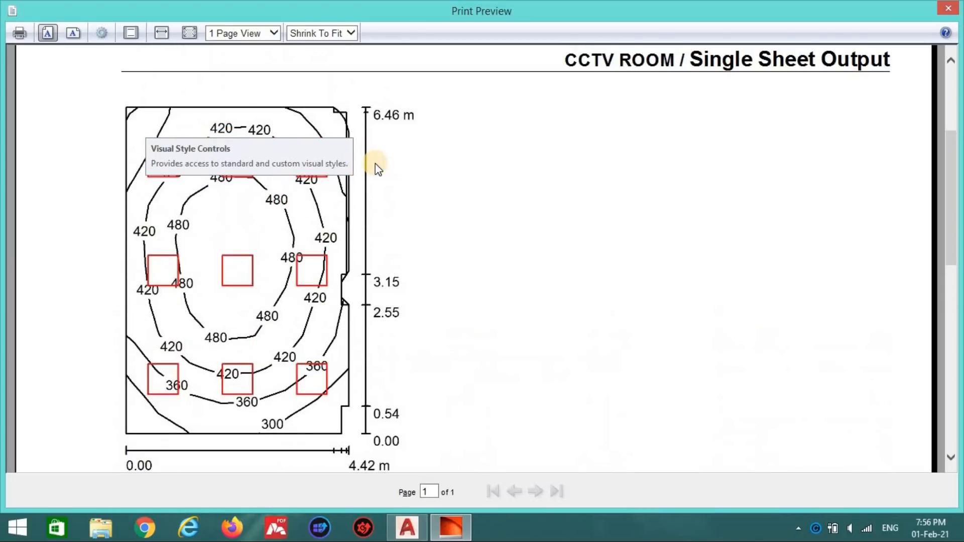
pyautogui.scroll(-2, 375, 163)
pyautogui.scroll(-3, 562, 192)
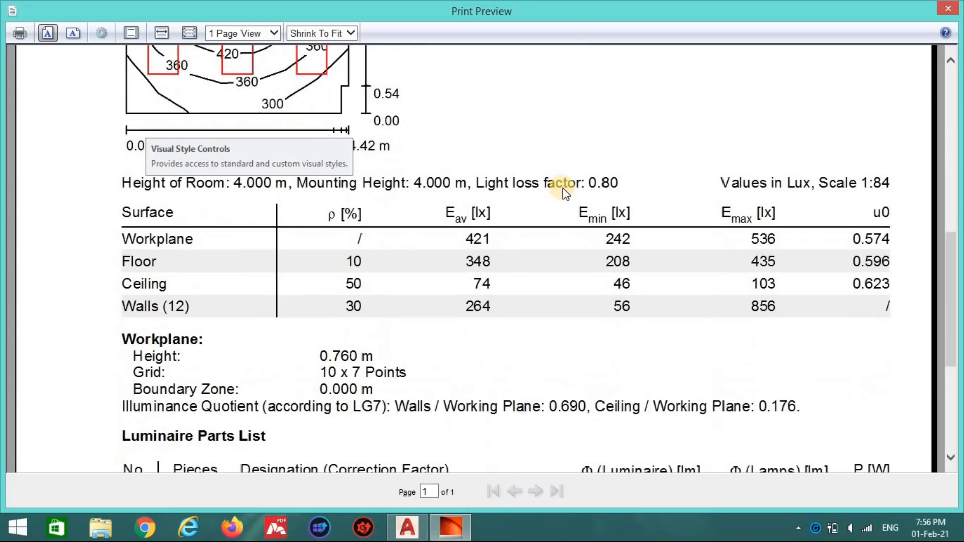
pyautogui.scroll(-2, 566, 191)
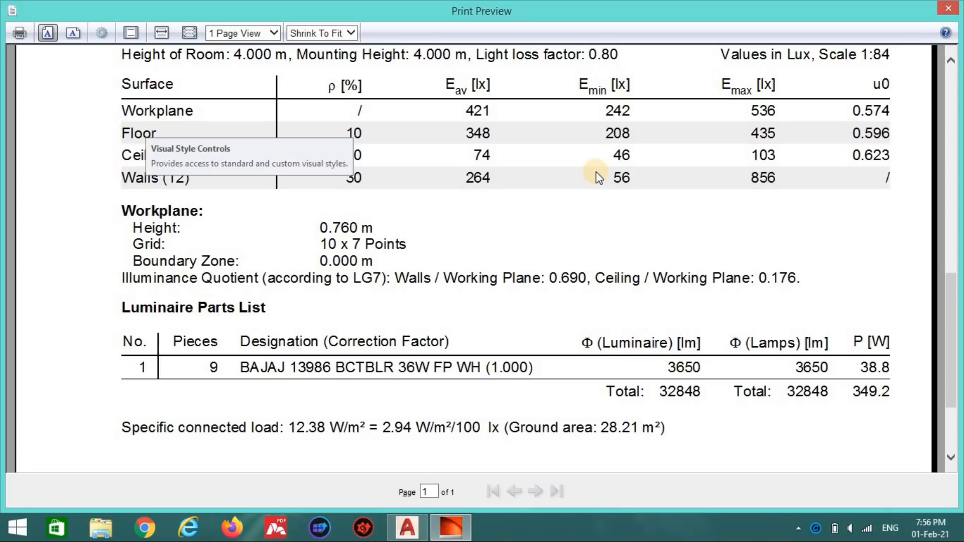
pyautogui.scroll(8, 598, 177)
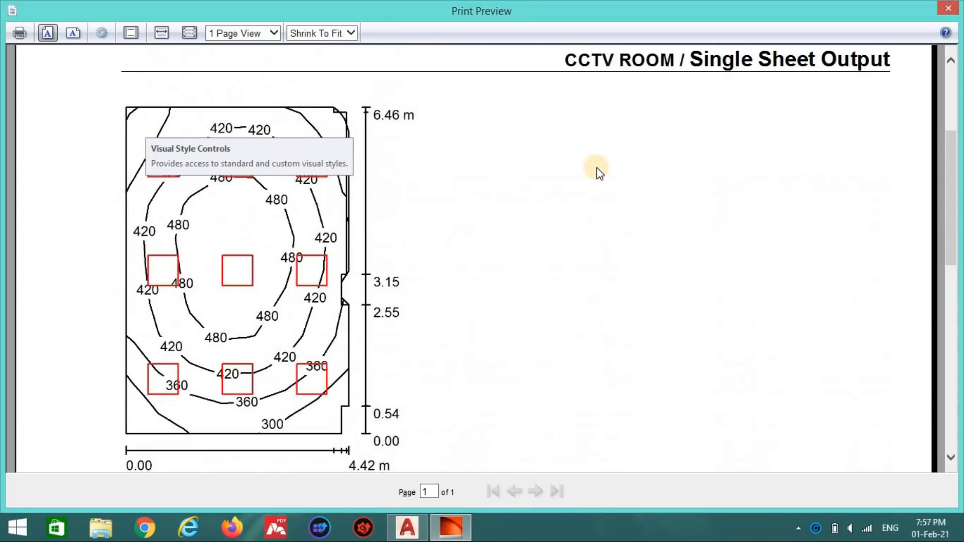
pyautogui.scroll(5, 613, 166)
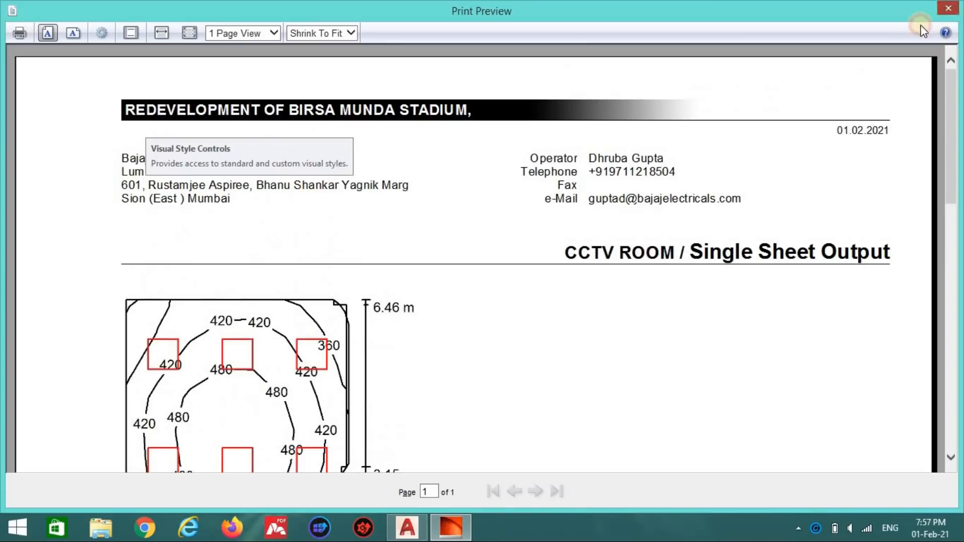
pyautogui.click(948, 8)
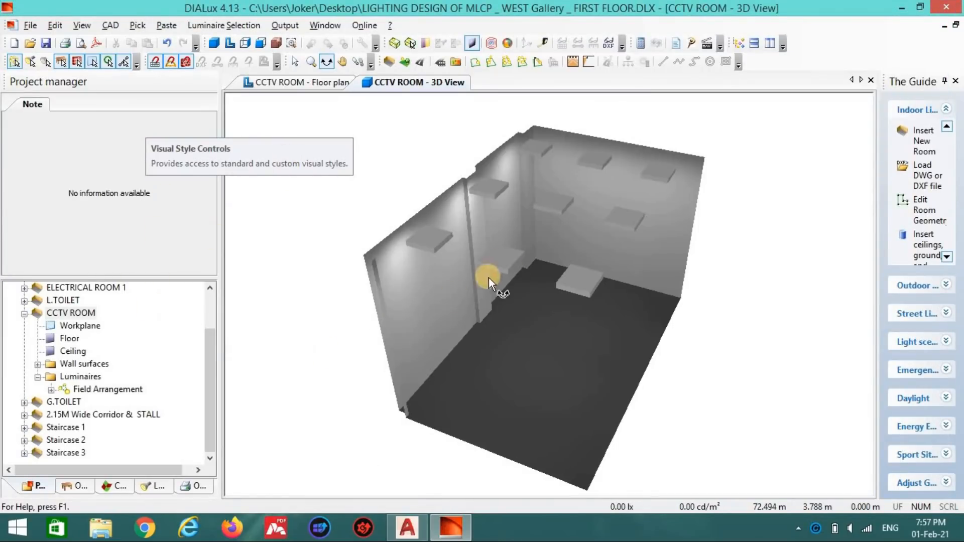
# Step: Return to the CCTV ROOM floor plan and check the rows and positions of its luminaire field
pyautogui.click(318, 83)
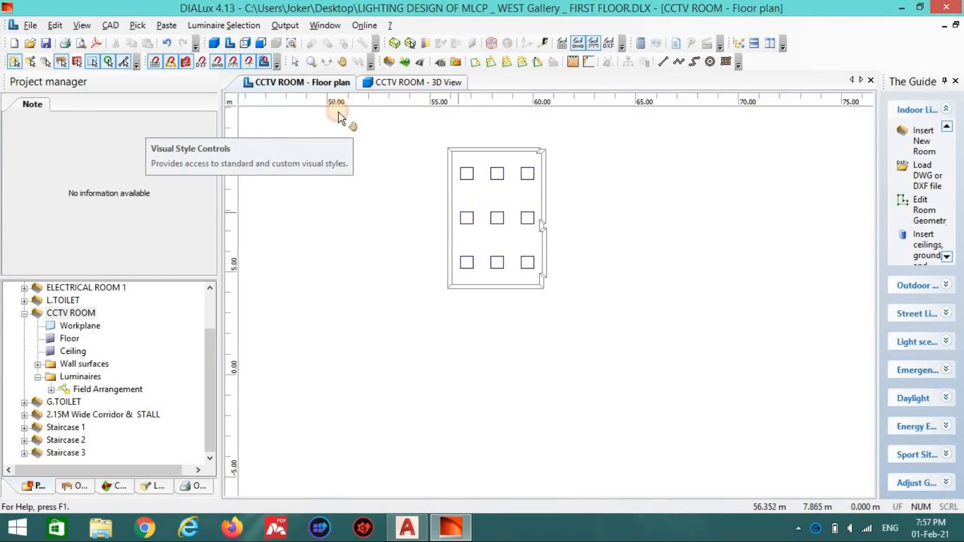
pyautogui.click(461, 220)
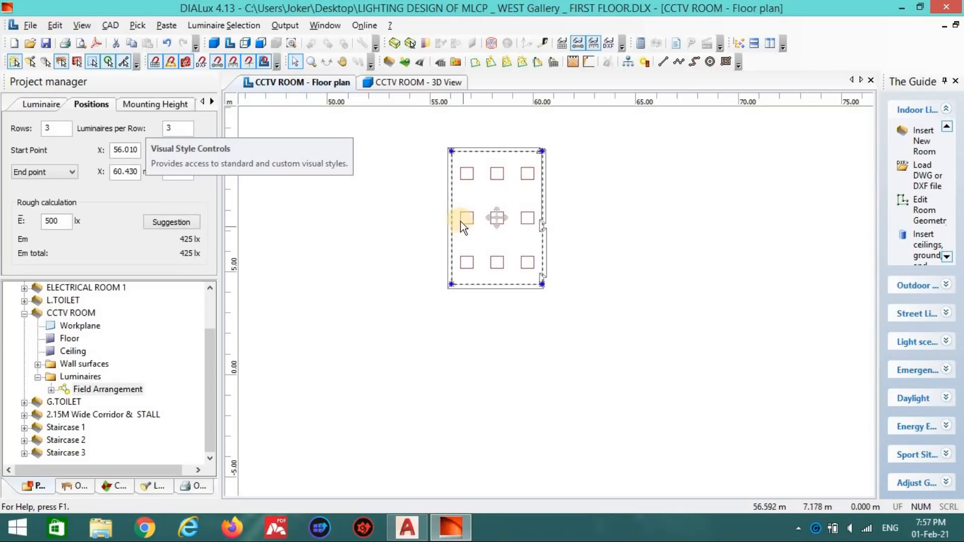
pyautogui.click(281, 213)
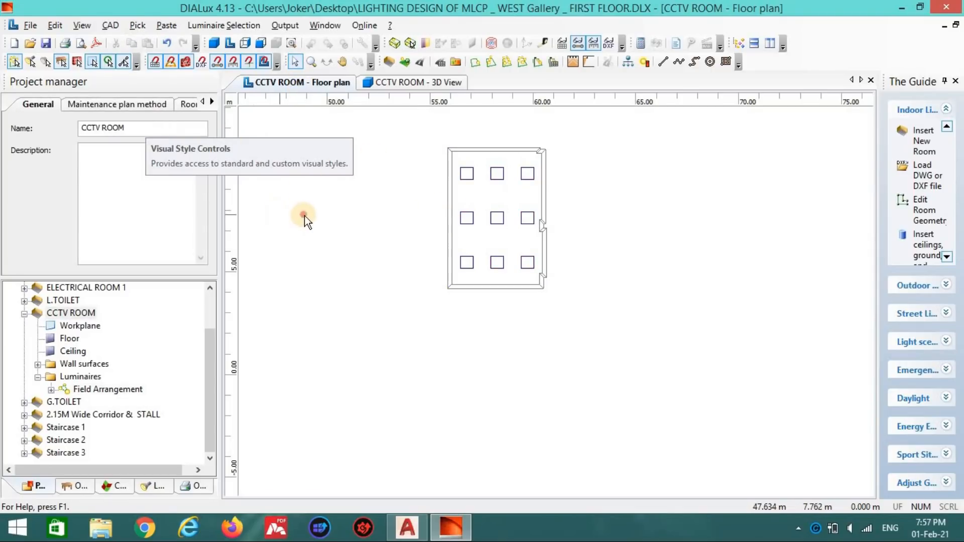
# Step: Change the luminaire of the CCTV ROOM field arrangement to BAJAJ 14319 BZRSQL 36W LED GZ1, discarding the room's calculation results
pyautogui.rightClick(262, 160)
pyautogui.click(269, 142)
pyautogui.click(498, 216)
pyautogui.click(50, 104)
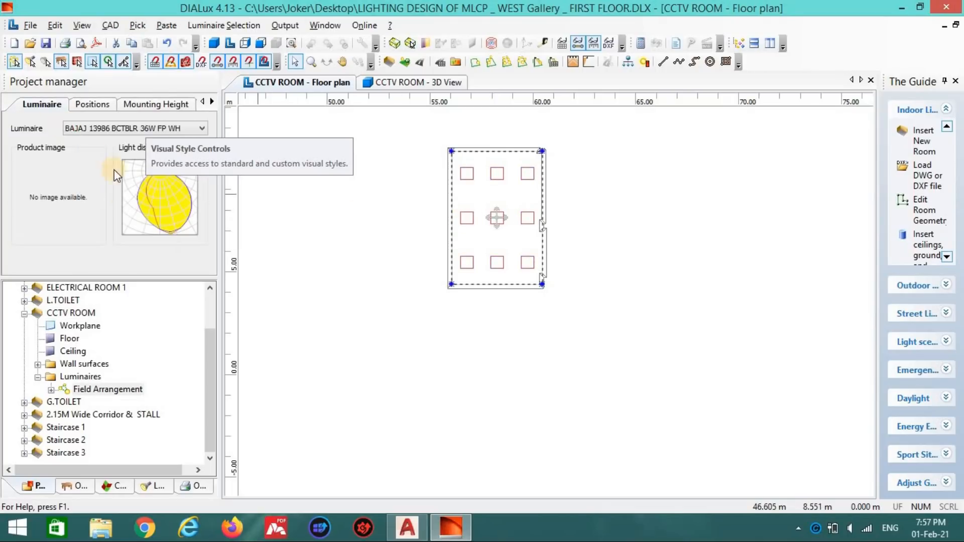
pyautogui.click(106, 128)
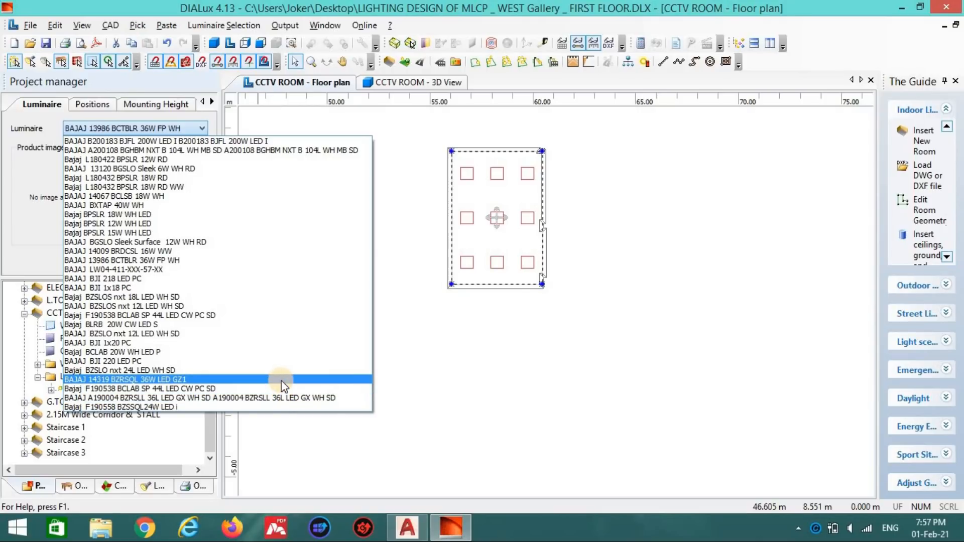
pyautogui.click(282, 380)
pyautogui.click(501, 326)
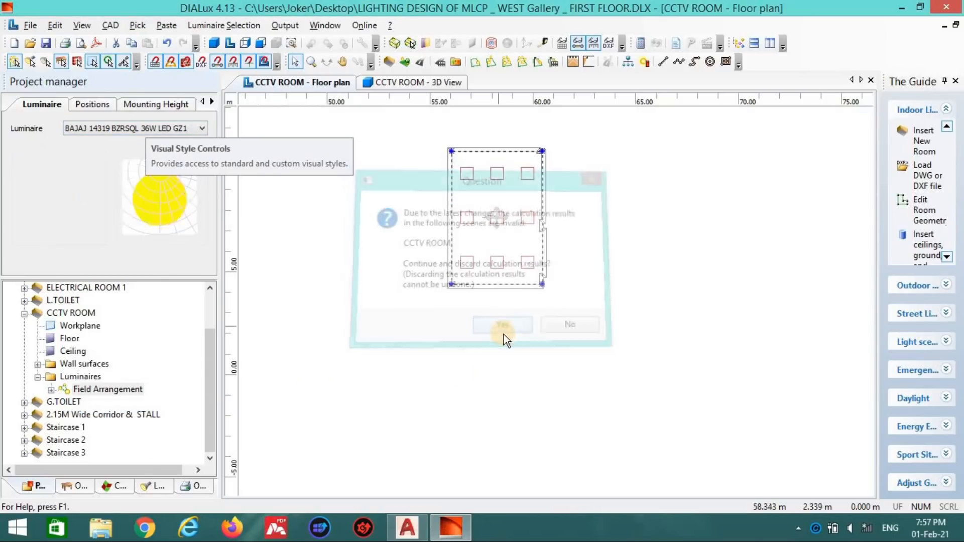
# Step: Try the suggested field arrangement for 500 lx and set the luminaires per row back to 3
pyautogui.click(73, 106)
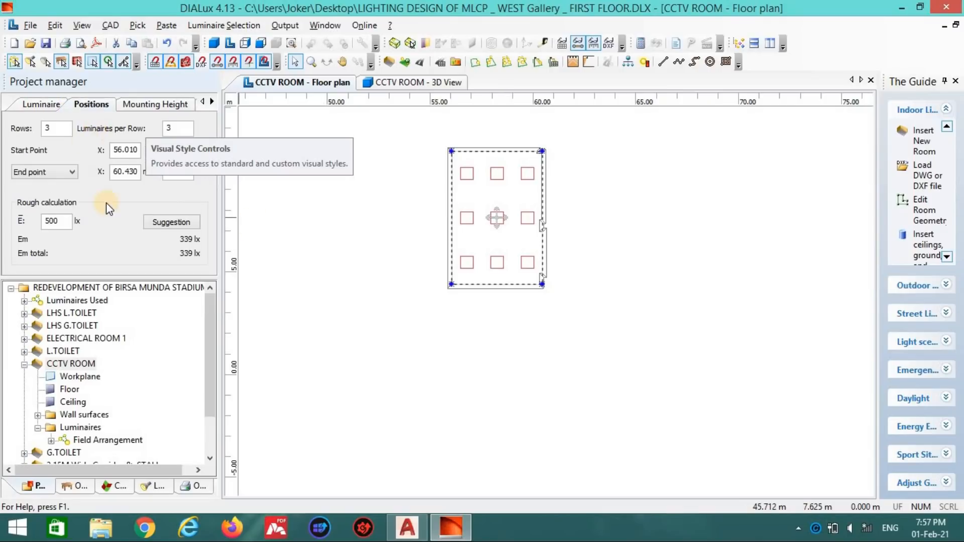
pyautogui.click(200, 225)
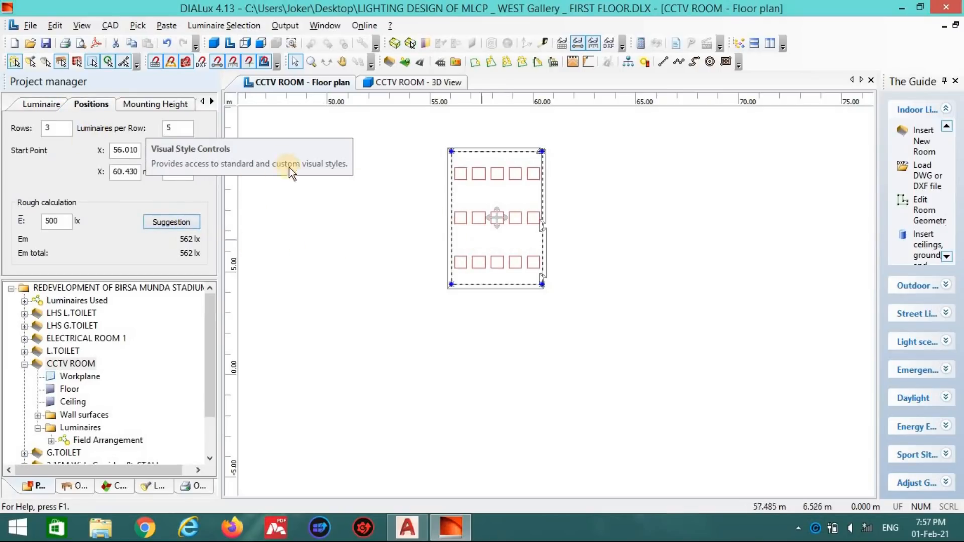
pyautogui.moveTo(187, 128); pyautogui.dragTo(134, 126)
pyautogui.write('3')
pyautogui.click(404, 269)
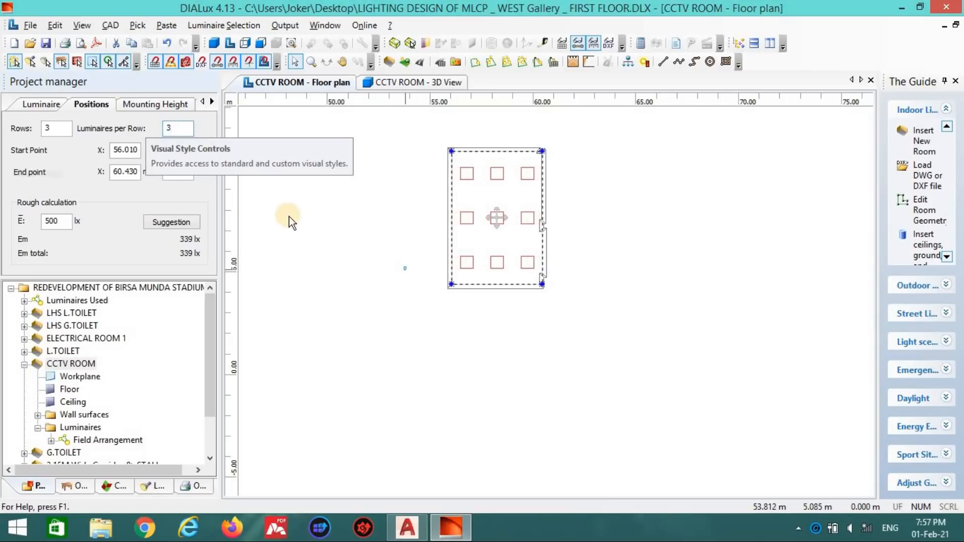
pyautogui.click(292, 221)
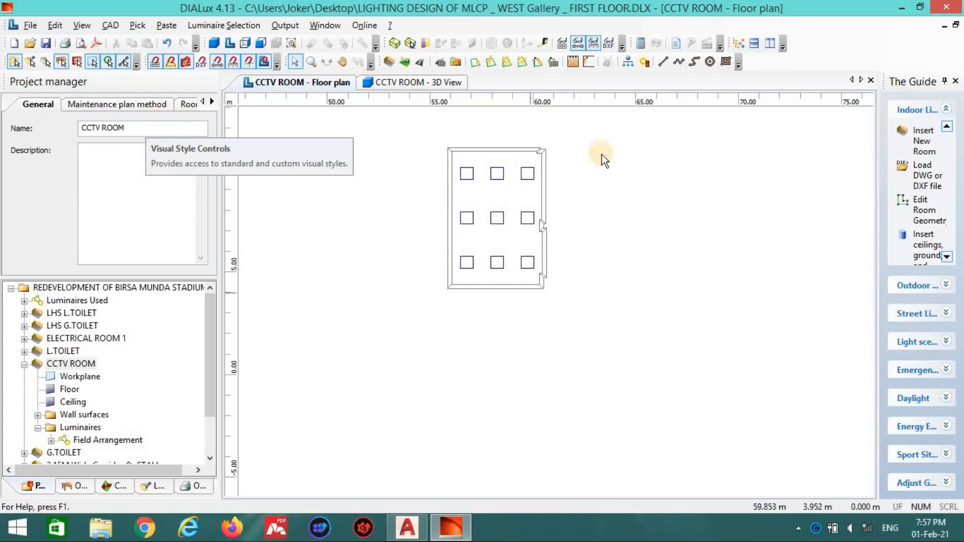
# Step: Run the standard calculation for the CCTV ROOM and rotate its 3D view to inspect the room
pyautogui.click(640, 43)
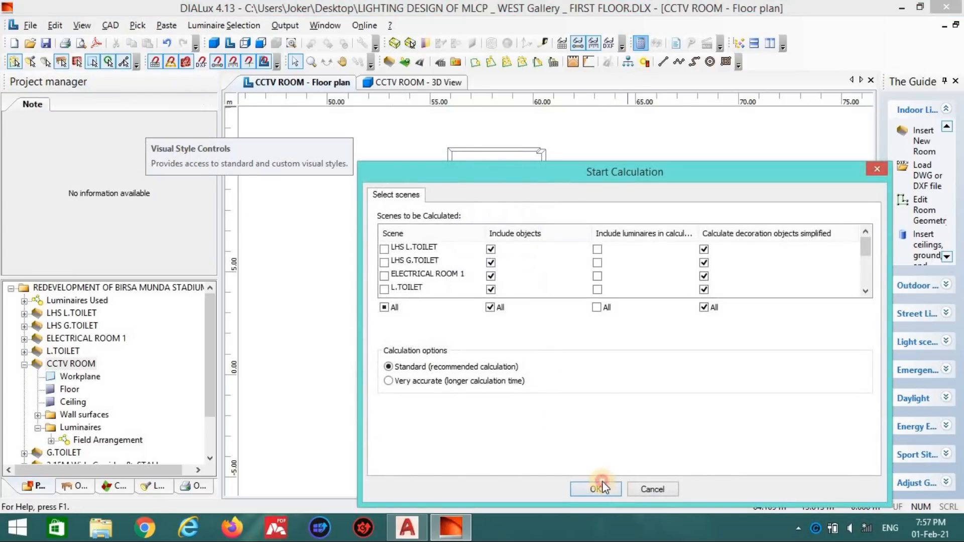
pyautogui.click(602, 482)
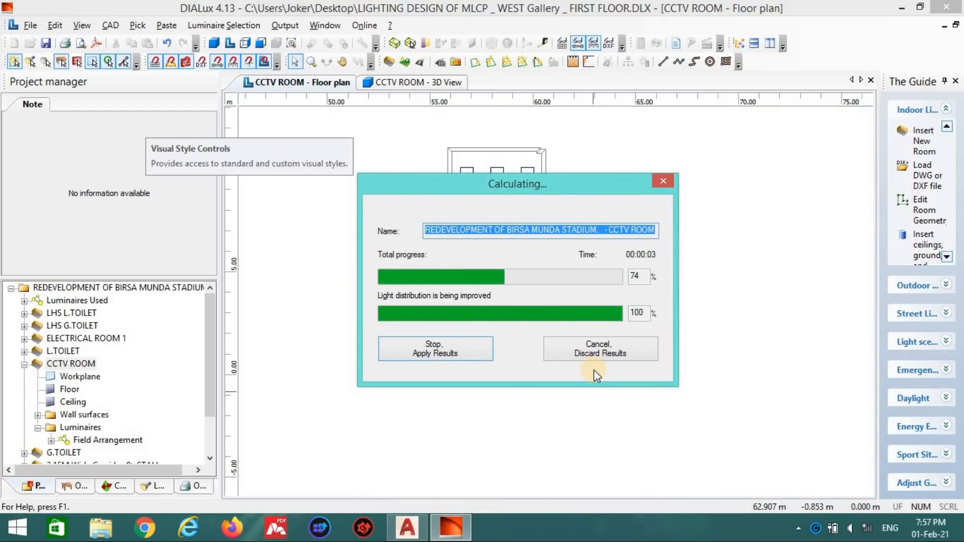
pyautogui.click(326, 61)
pyautogui.moveTo(505, 300); pyautogui.dragTo(629, 101)
# Step: Preview the CCTV ROOM Single Sheet Output at page width and review its isolines, illuminance values and luminaire parts list
pyautogui.click(676, 44)
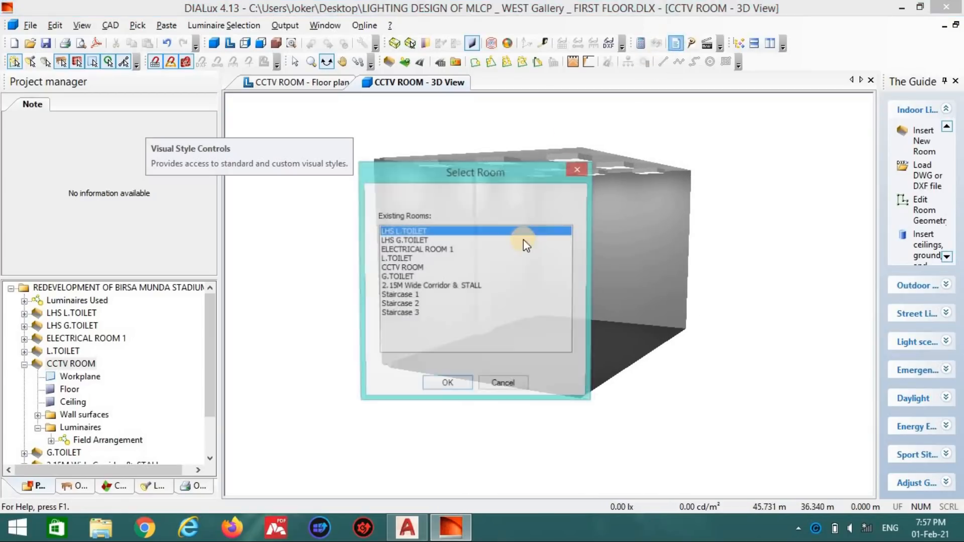
pyautogui.click(405, 267)
pyautogui.click(456, 384)
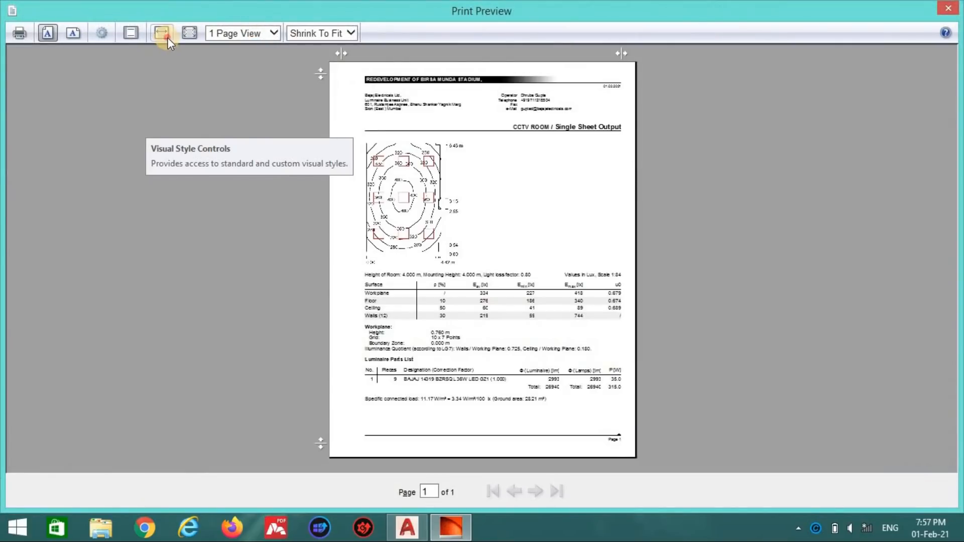
pyautogui.click(167, 39)
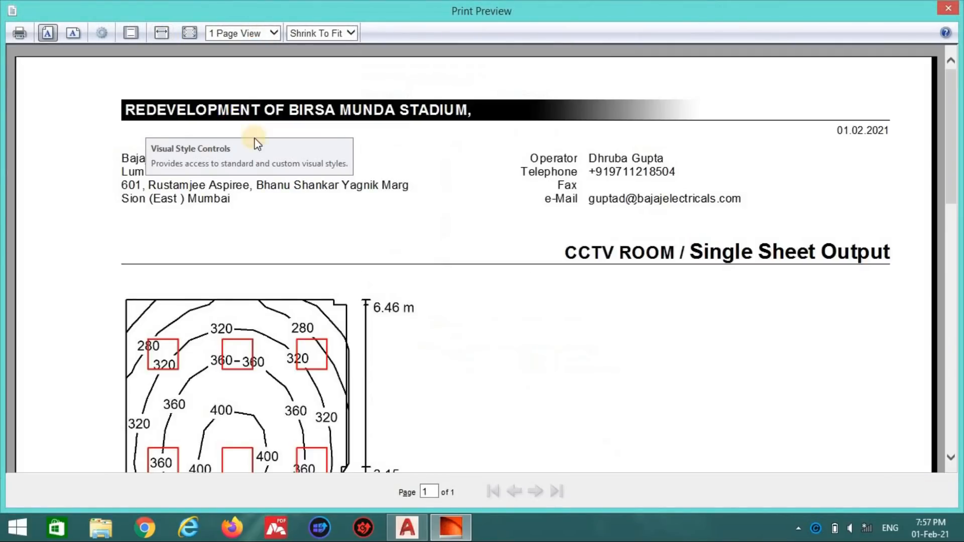
pyautogui.scroll(-8, 295, 151)
pyautogui.scroll(2, 371, 186)
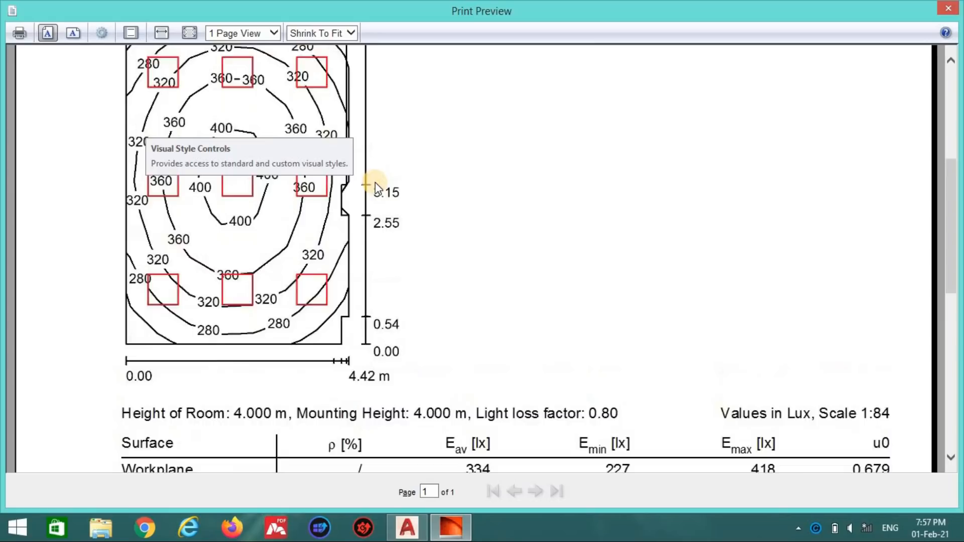
pyautogui.scroll(-4, 380, 189)
pyautogui.scroll(-4, 380, 188)
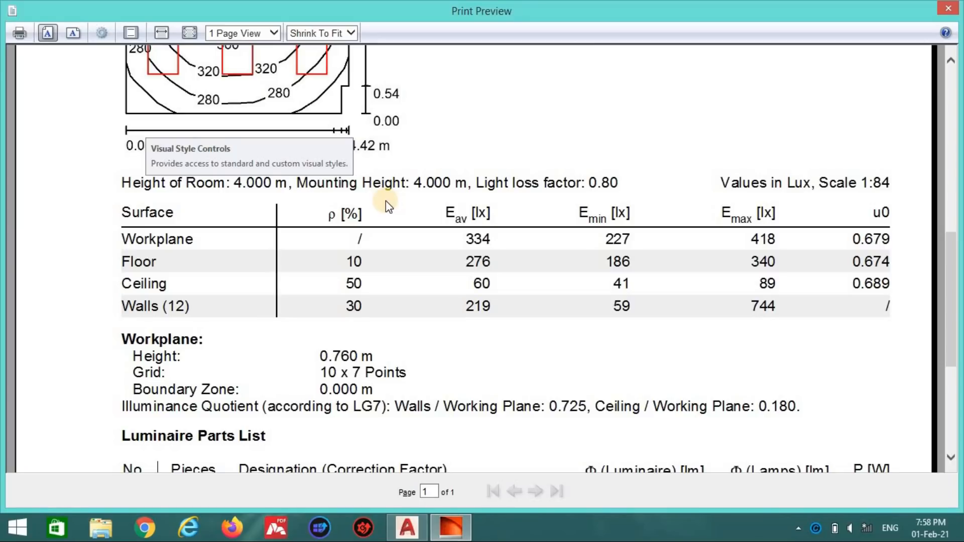
pyautogui.scroll(3, 390, 278)
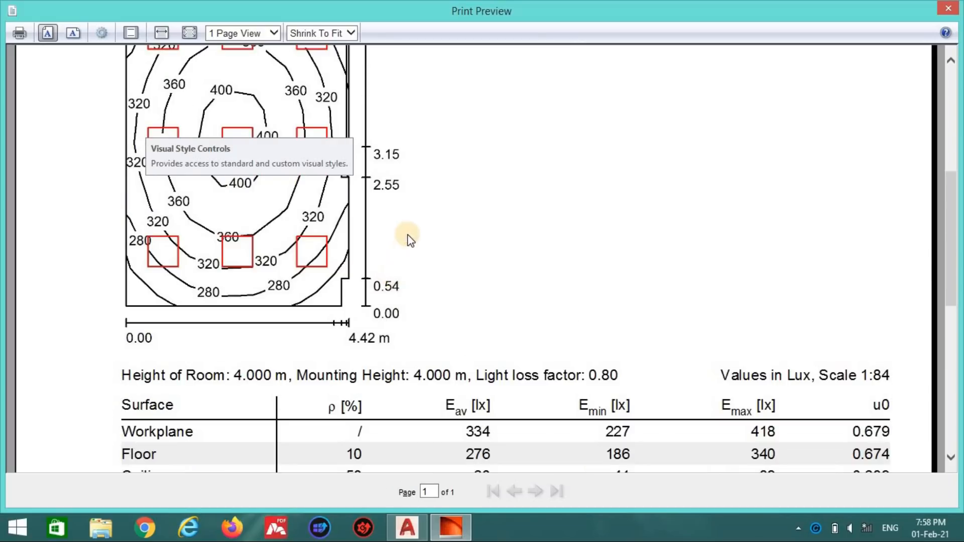
pyautogui.scroll(1, 505, 187)
pyautogui.scroll(-8, 503, 211)
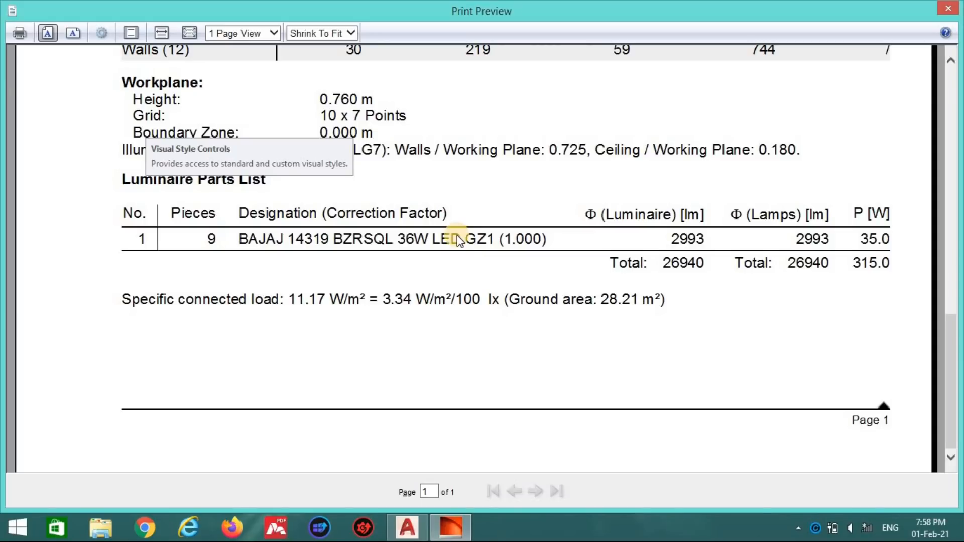
pyautogui.click(949, 9)
# Step: Check the lighting layout of the CCTV control room, electrical room and adjacent toilets in the AutoCAD drawing West Gallery.dwg
pyautogui.moveTo(401, 225); pyautogui.dragTo(427, 281)
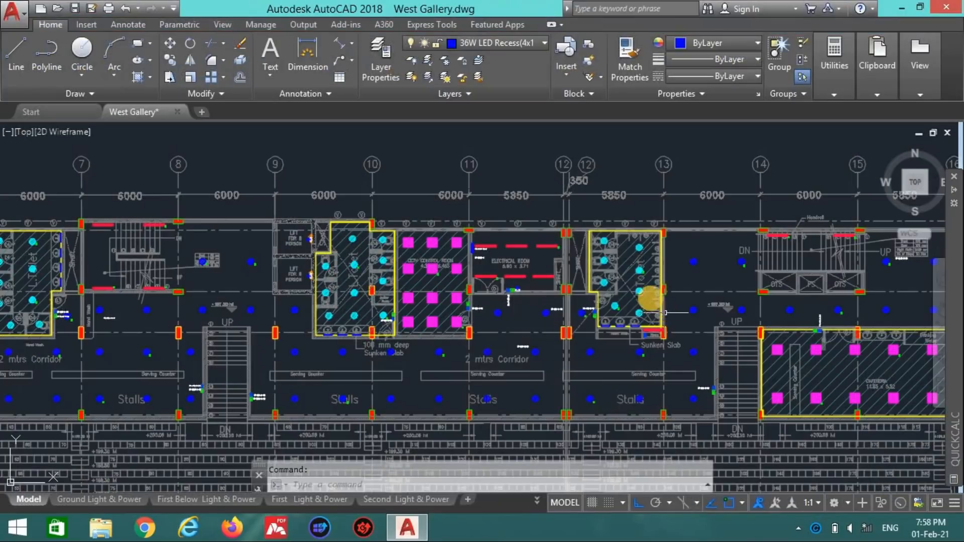
pyautogui.scroll(-5, 549, 272)
pyautogui.scroll(7, 517, 262)
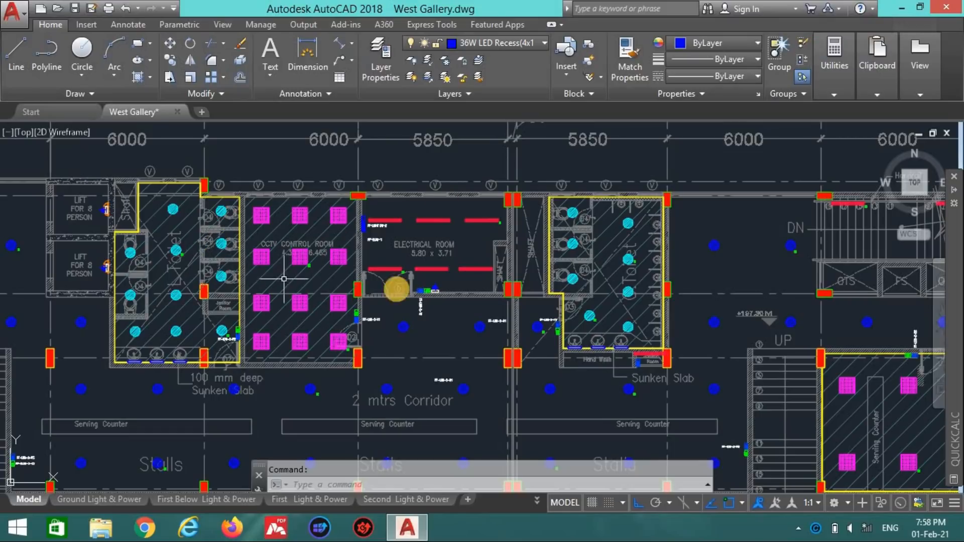
pyautogui.scroll(-3, 572, 229)
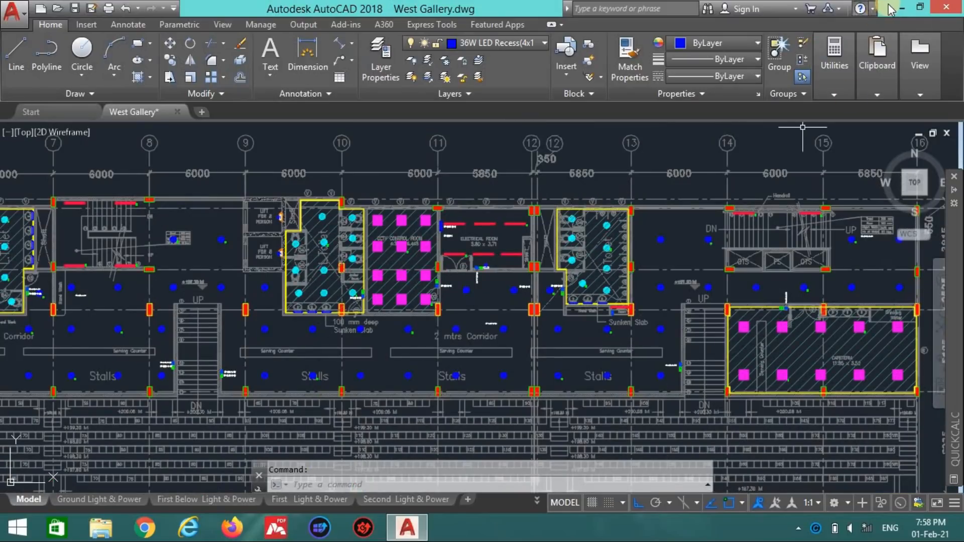
# Step: Place the first-floor DIALux project file beside the ground-floor file on the desktop and open it in DIALux
pyautogui.click(890, 14)
pyautogui.click(447, 125)
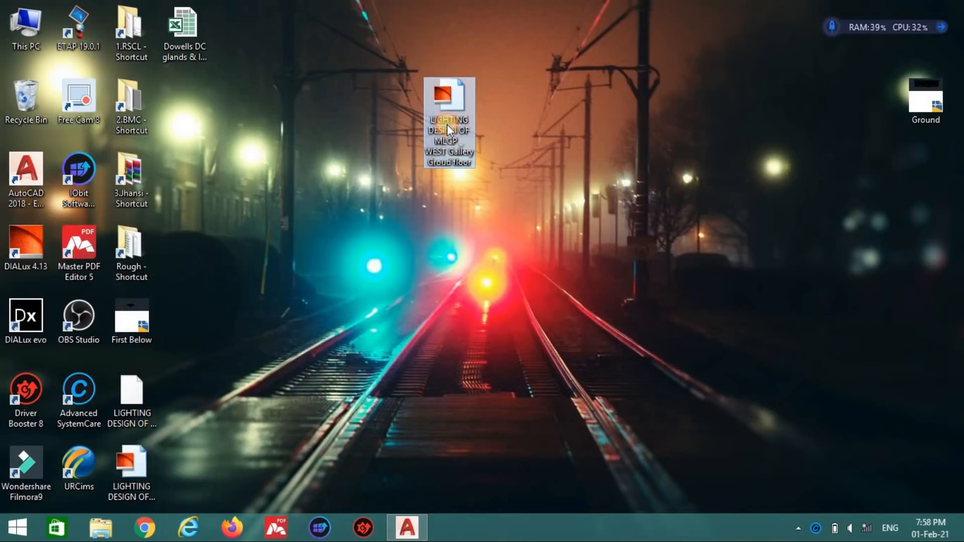
pyautogui.moveTo(134, 471); pyautogui.dragTo(508, 110)
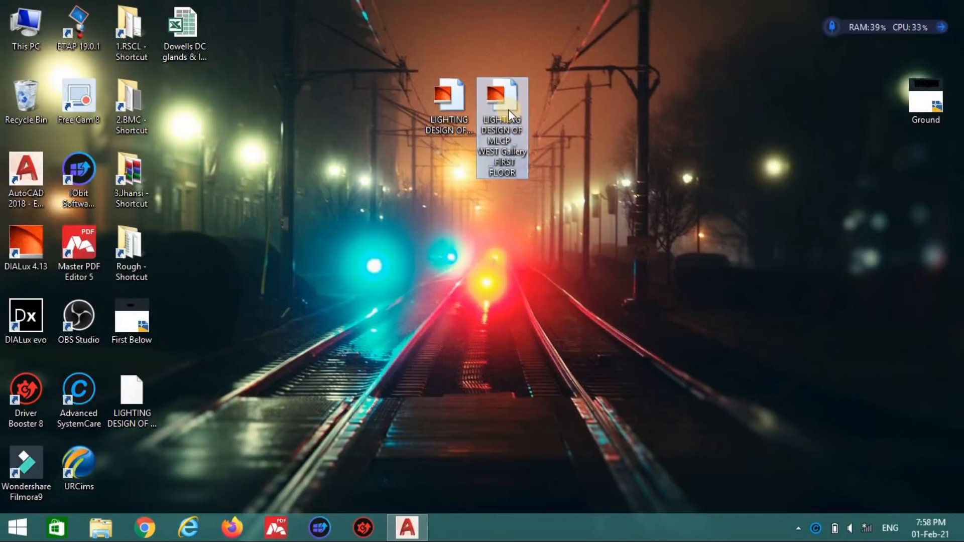
pyautogui.doubleClick(507, 163)
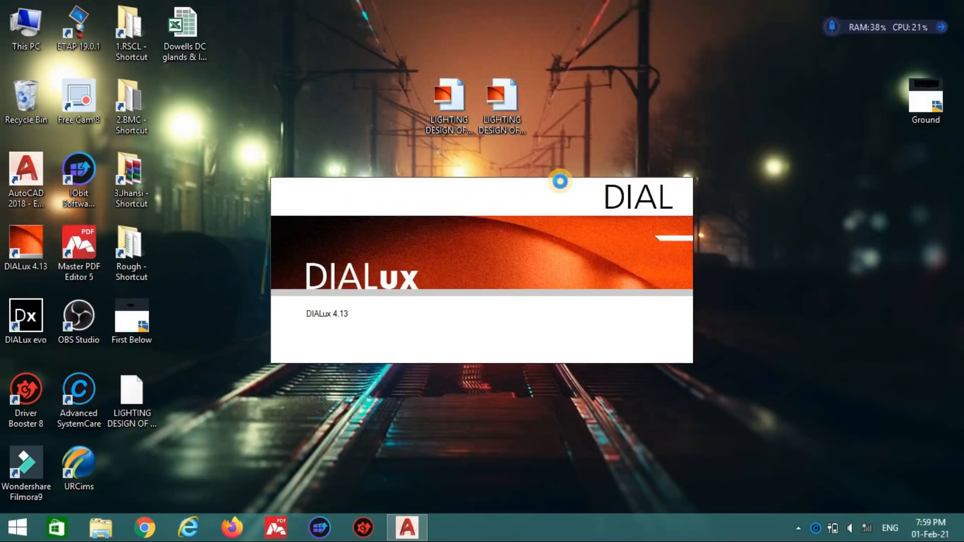
pyautogui.click(583, 263)
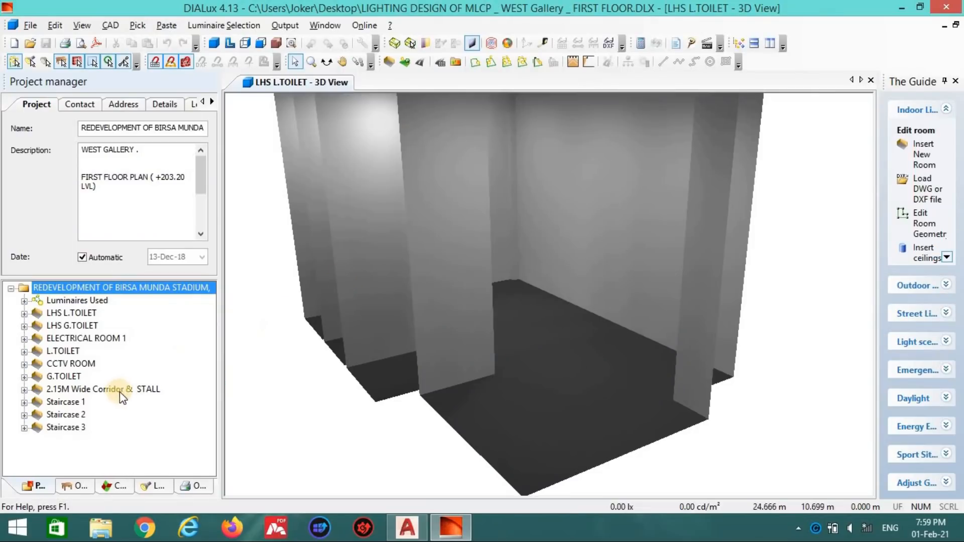
# Step: Close the LHS L.TOILET 3D view and open the floor plan of G.TOILET
pyautogui.click(120, 392)
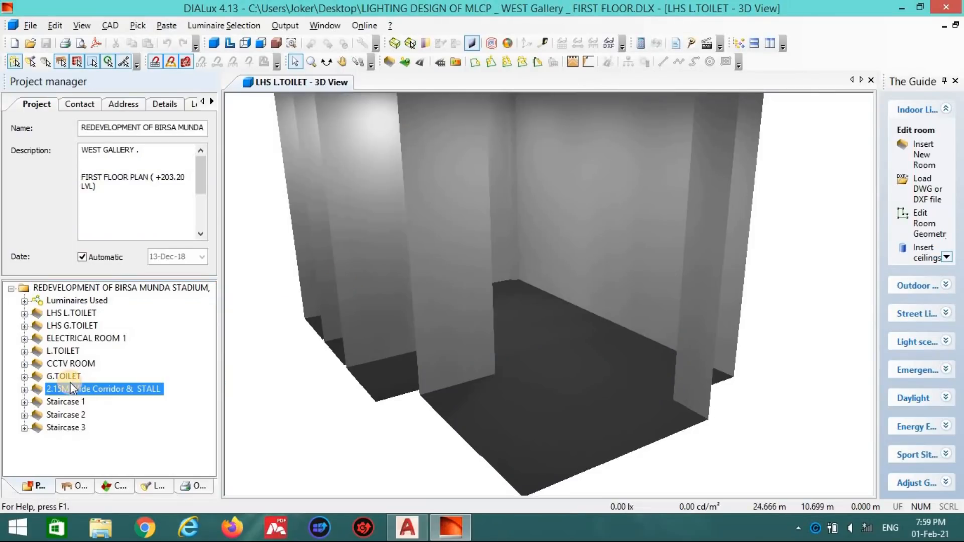
pyautogui.click(70, 377)
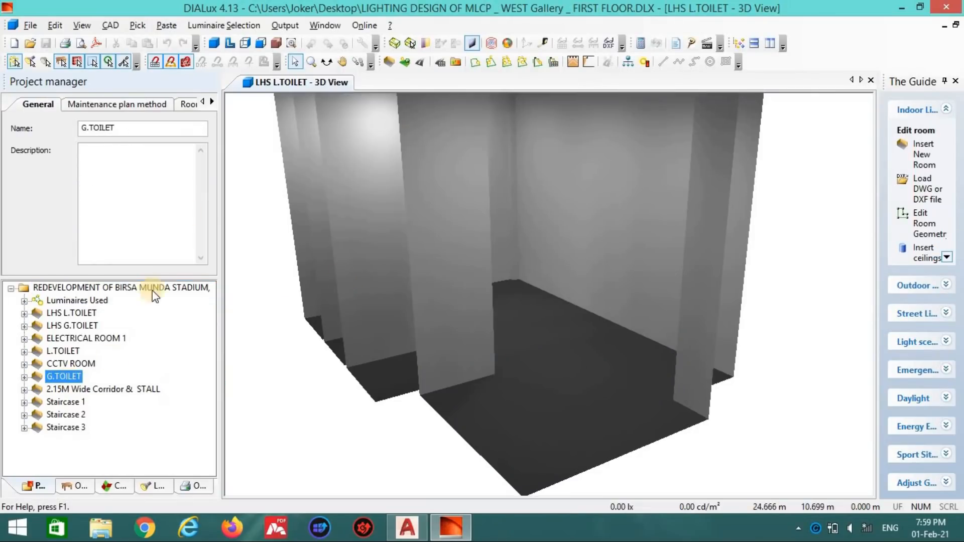
pyautogui.rightClick(278, 85)
pyautogui.click(295, 96)
pyautogui.click(63, 377)
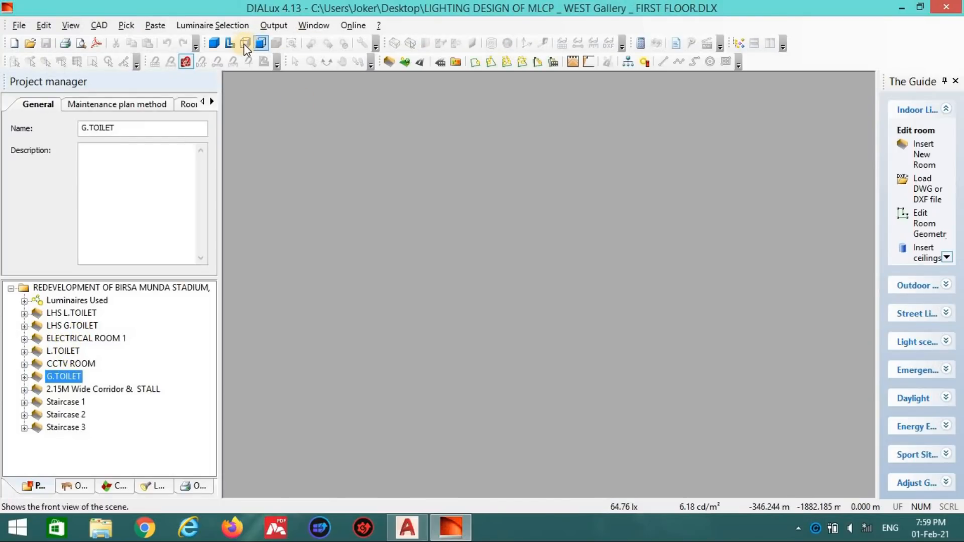
pyautogui.click(230, 43)
pyautogui.scroll(-10, 395, 251)
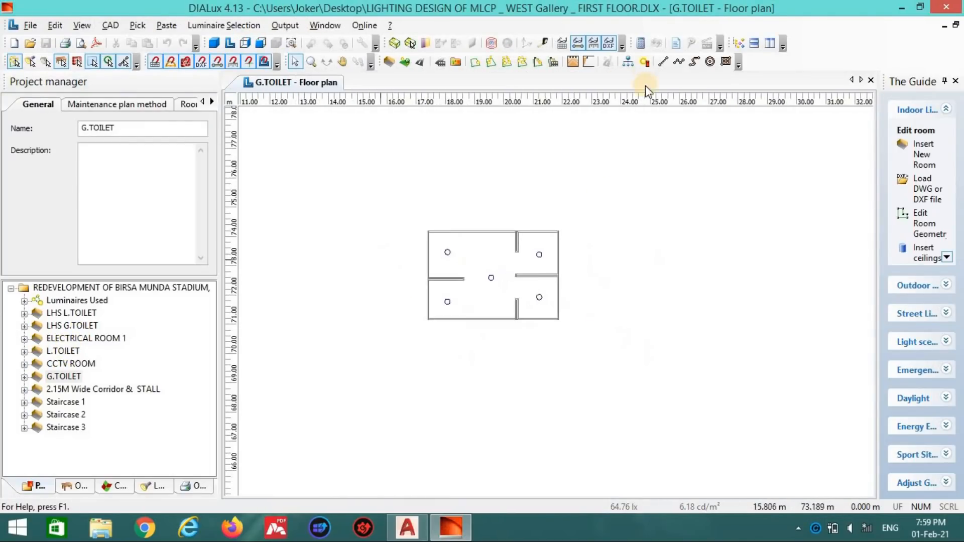
# Step: Delete all luminaire arrangements from the G.TOILET room, discarding its calculation results
pyautogui.moveTo(516, 201); pyautogui.dragTo(494, 166, button='middle')
pyautogui.scroll(-4, 569, 260)
pyautogui.moveTo(568, 260); pyautogui.dragTo(543, 202, button='middle')
pyautogui.scroll(3, 630, 425)
pyautogui.moveTo(637, 433)
pyautogui.mouseDown(button='middle')
pyautogui.moveTo(691, 447)
pyautogui.moveTo(592, 356)
pyautogui.moveTo(557, 422)
pyautogui.mouseUp(button='middle')
pyautogui.scroll(1, 692, 447)
pyautogui.scroll(-2, 588, 332)
pyautogui.scroll(-1, 497, 331)
pyautogui.scroll(-1, 543, 301)
pyautogui.click(395, 194)
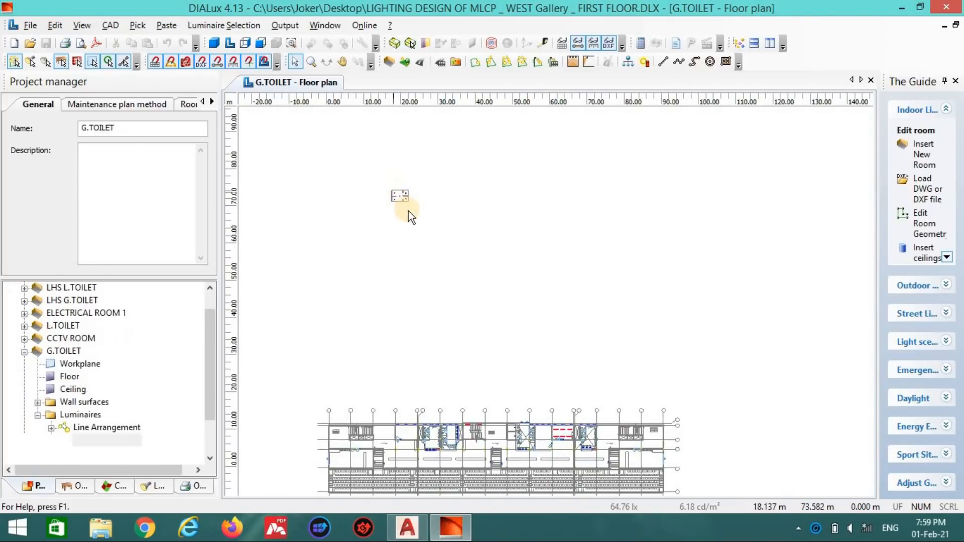
pyautogui.click(368, 149)
pyautogui.click(512, 329)
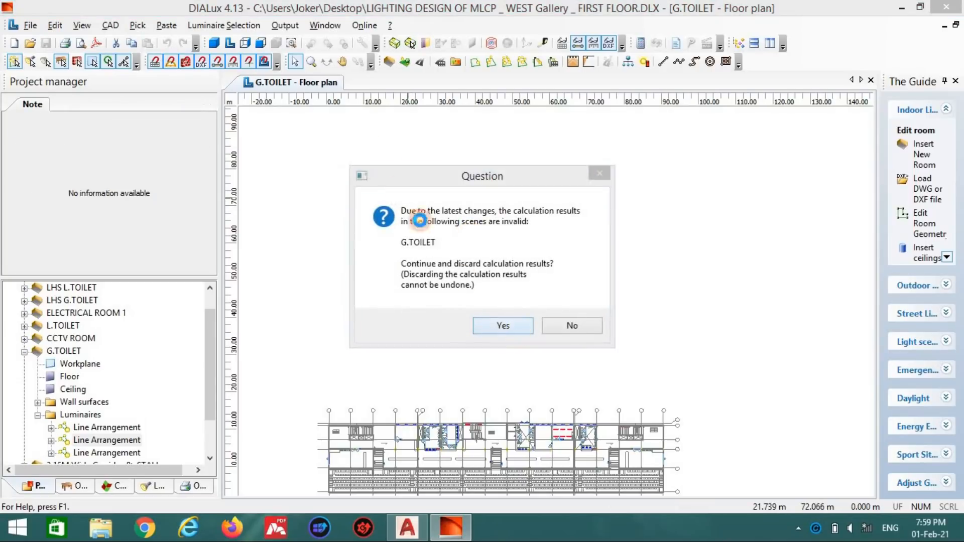
pyautogui.moveTo(373, 160); pyautogui.dragTo(524, 271)
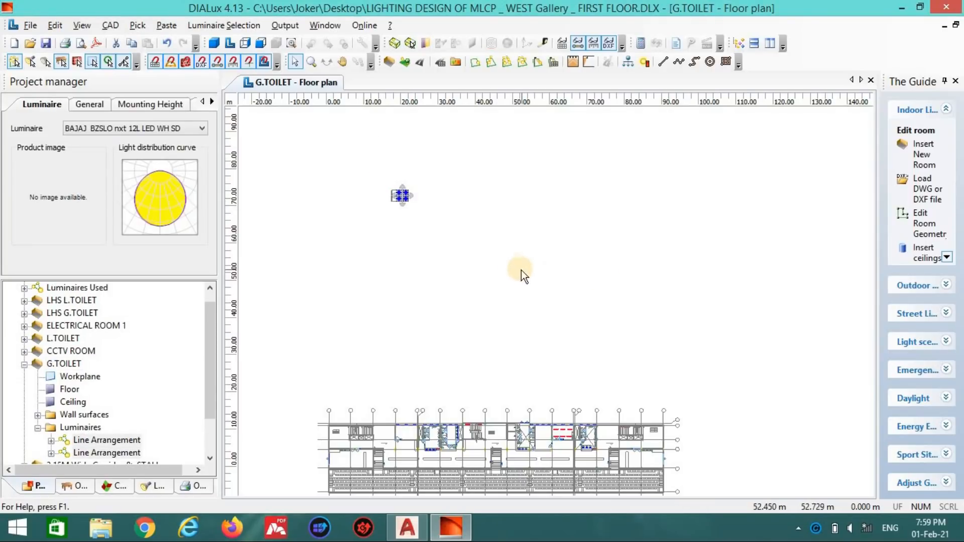
pyautogui.press('Delete')
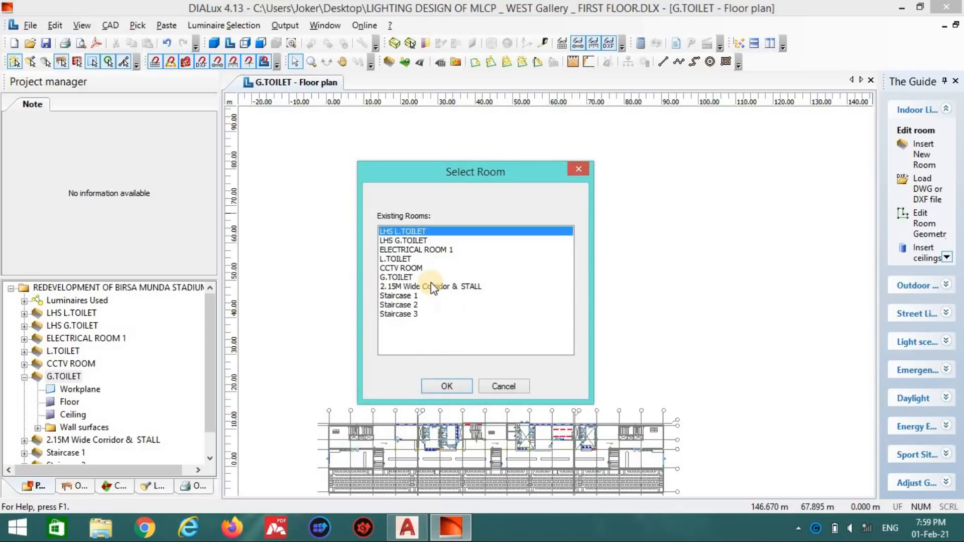
# Step: Edit the G.TOILET room geometry and delete its corner coordinates until only three points remain
pyautogui.click(415, 276)
pyautogui.click(447, 384)
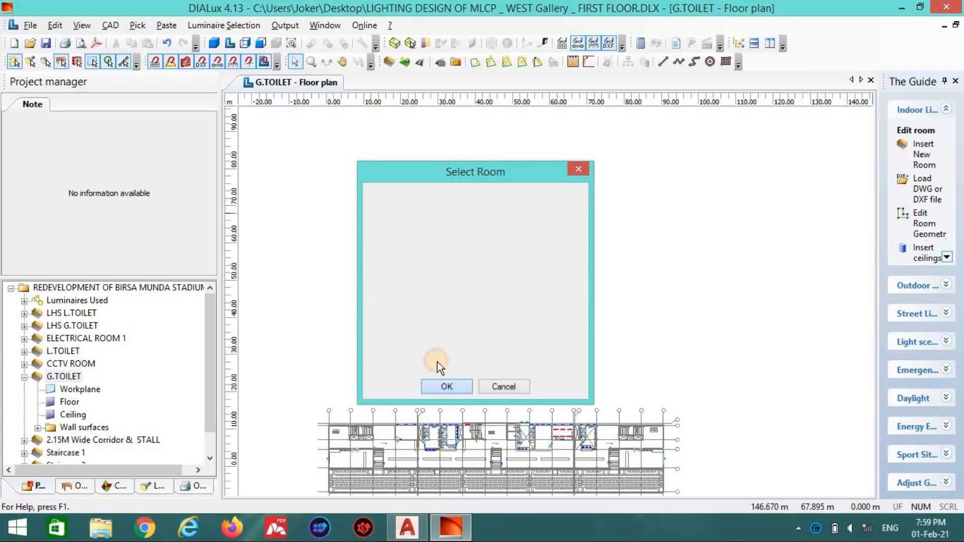
pyautogui.click(183, 350)
pyautogui.click(183, 350)
pyautogui.click(183, 350)
pyautogui.click(183, 350)
pyautogui.click(183, 349)
pyautogui.click(183, 349)
pyautogui.click(182, 349)
pyautogui.click(183, 349)
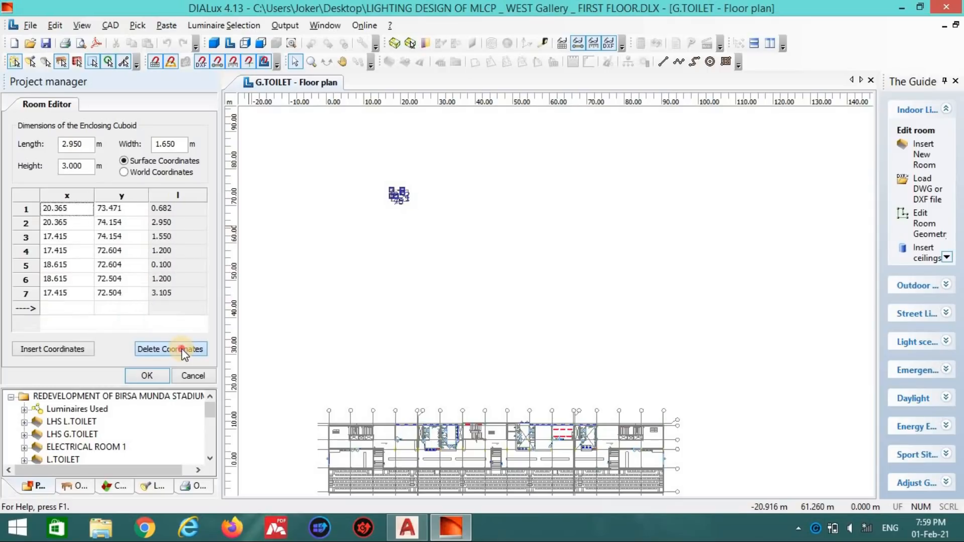
pyautogui.click(183, 349)
pyautogui.click(183, 349)
pyautogui.click(183, 350)
# Step: Move the three remaining G.TOILET corner points from the old outline onto the gents toilet in the background drawing
pyautogui.moveTo(394, 197); pyautogui.dragTo(597, 448)
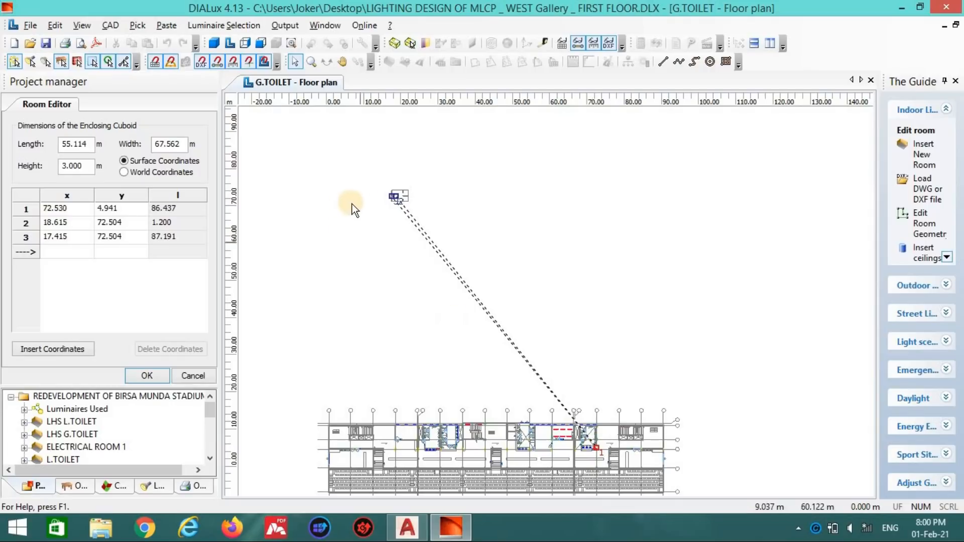
pyautogui.moveTo(398, 204); pyautogui.dragTo(596, 430)
pyautogui.moveTo(394, 197); pyautogui.dragTo(583, 441)
pyautogui.scroll(1, 610, 379)
pyautogui.moveTo(615, 334); pyautogui.dragTo(583, 134, button='middle')
pyautogui.scroll(4, 573, 262)
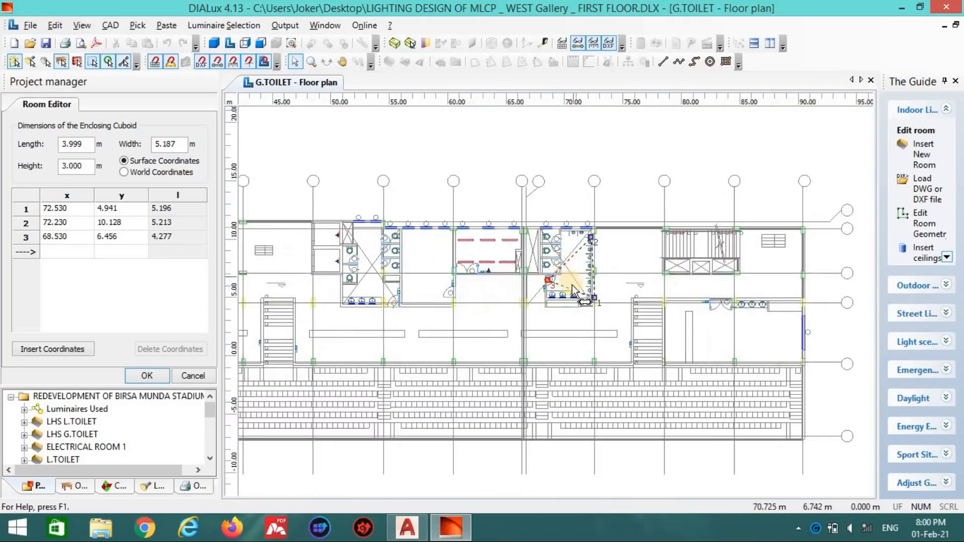
pyautogui.scroll(4, 616, 221)
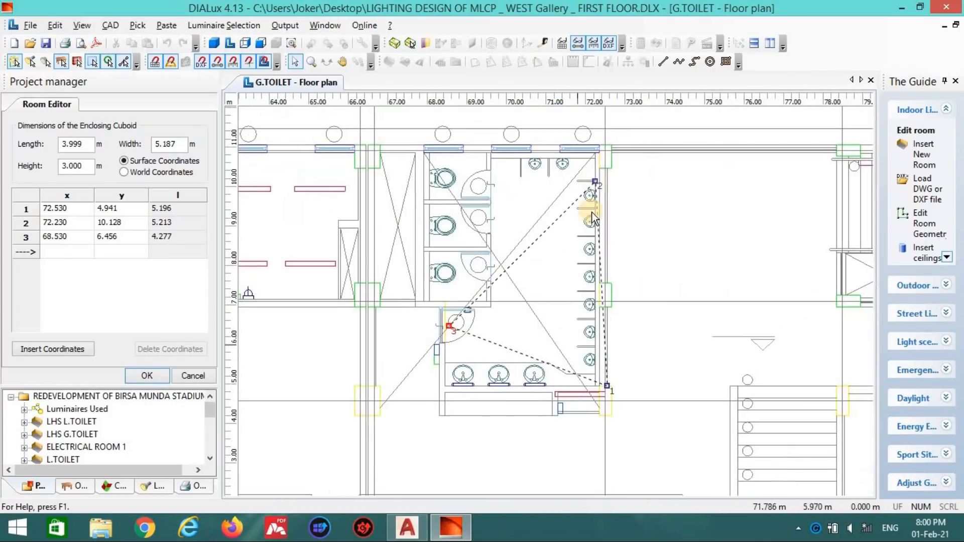
# Step: Align the room's two lower corner points with the inner wall corners at x 68.430, y 4.941 and x 72.333, y 4.945
pyautogui.scroll(-1, 608, 209)
pyautogui.moveTo(510, 317); pyautogui.dragTo(469, 278, button='middle')
pyautogui.scroll(2, 414, 285)
pyautogui.moveTo(407, 277); pyautogui.dragTo(402, 354)
pyautogui.moveTo(613, 355); pyautogui.dragTo(610, 356)
pyautogui.scroll(5, 623, 365)
pyautogui.moveTo(694, 369); pyautogui.dragTo(617, 235, button='middle')
pyautogui.moveTo(638, 311); pyautogui.dragTo(613, 312)
# Step: Align the room's upper-right corner point with the inner wall corner at x 72.330, y 10.856
pyautogui.scroll(-3, 615, 381)
pyautogui.moveTo(615, 151); pyautogui.dragTo(607, 327, button='middle')
pyautogui.scroll(-1, 607, 334)
pyautogui.scroll(-1, 592, 393)
pyautogui.moveTo(585, 200); pyautogui.dragTo(581, 324, button='middle')
pyautogui.moveTo(567, 315); pyautogui.dragTo(574, 274)
# Step: Insert a corner point and place it on the upper wall beside the first cubicle partition
pyautogui.scroll(-1, 574, 291)
pyautogui.moveTo(573, 299); pyautogui.dragTo(612, 236, button='middle')
pyautogui.rightClick(571, 266)
pyautogui.click(575, 271)
pyautogui.moveTo(576, 270); pyautogui.dragTo(458, 199)
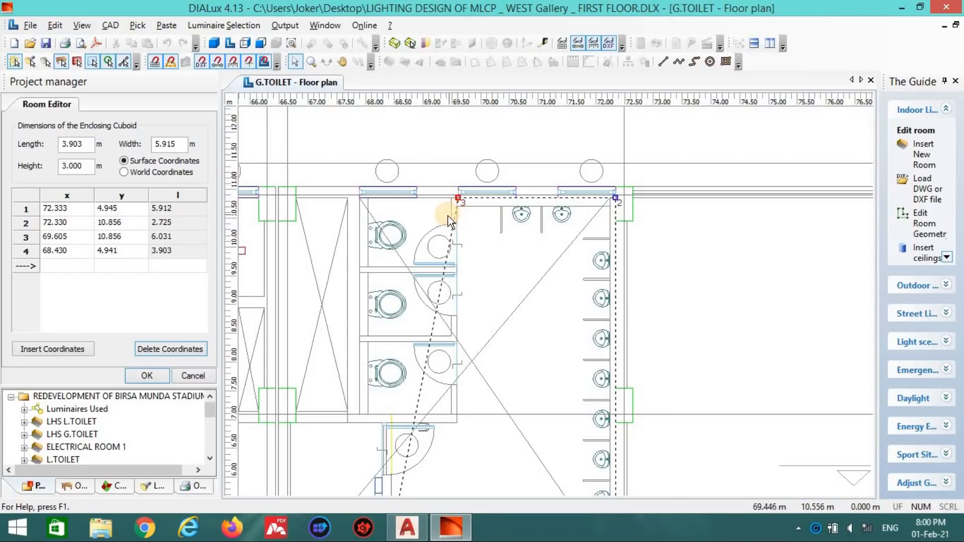
# Step: Refine the partition's upper corner to x 69.584, y 10.858 and add a corner at its lower end at x 69.584, y 10.407
pyautogui.rightClick(453, 217)
pyautogui.click(462, 222)
pyautogui.scroll(2, 461, 218)
pyautogui.moveTo(489, 252); pyautogui.dragTo(625, 354, button='middle')
pyautogui.scroll(2, 468, 235)
pyautogui.scroll(1, 498, 232)
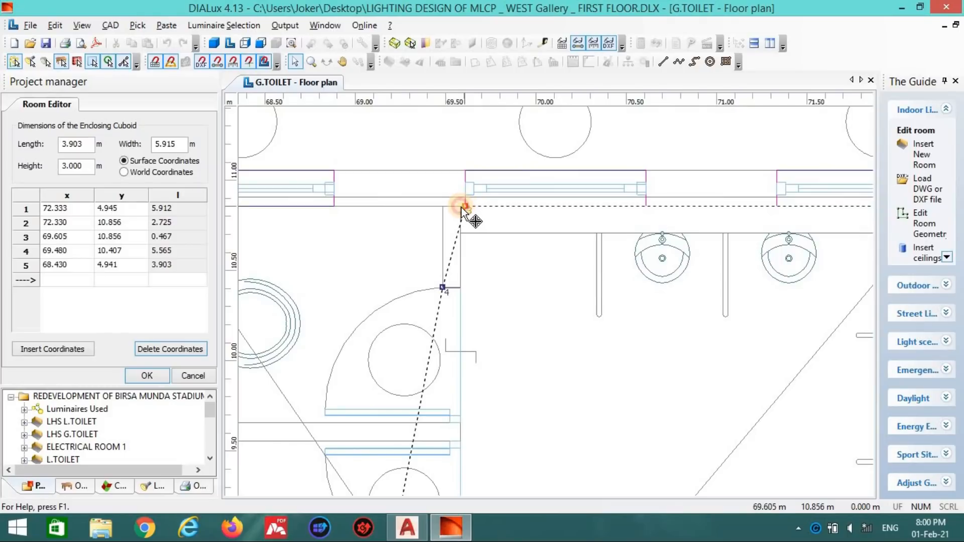
pyautogui.moveTo(462, 209); pyautogui.dragTo(460, 206)
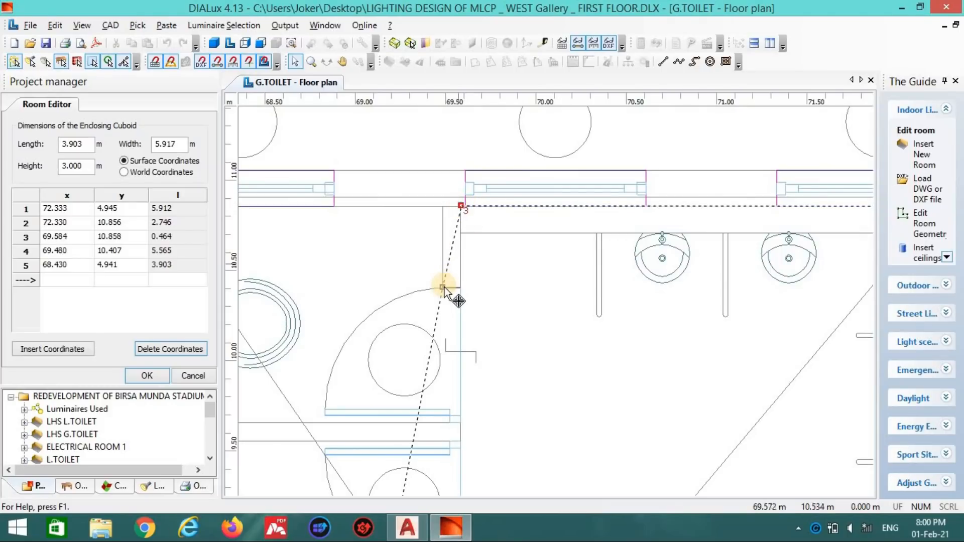
pyautogui.moveTo(447, 284); pyautogui.dragTo(462, 285)
# Step: Add two corner points for the partition's cubicle side at x 69.480, y 10.407 and x 69.480, y 10.856
pyautogui.rightClick(457, 306)
pyautogui.click(475, 315)
pyautogui.rightClick(441, 297)
pyautogui.click(470, 307)
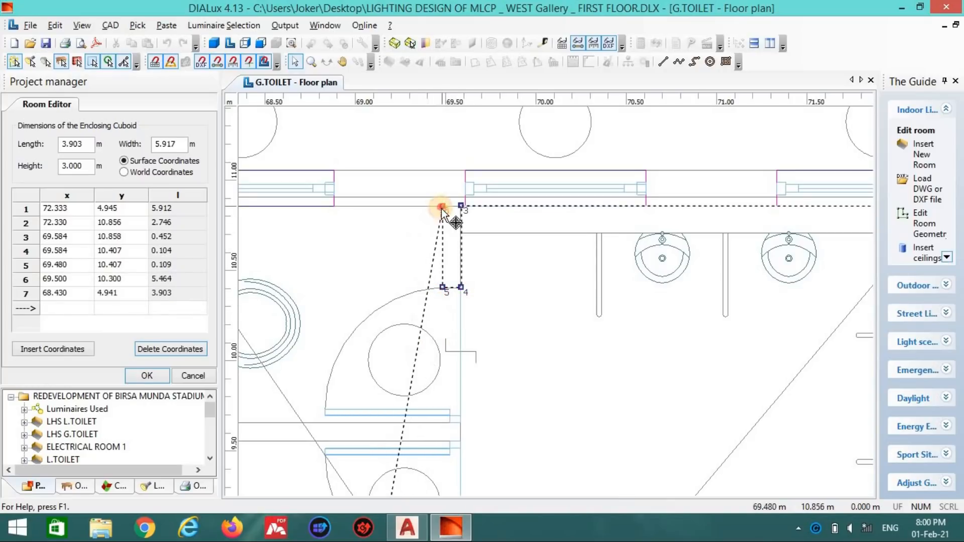
# Step: Insert a corner point at the first cubicle's upper-left wall corner at x 67.880, y 10.856
pyautogui.rightClick(435, 231)
pyautogui.click(442, 242)
pyautogui.moveTo(431, 234); pyautogui.dragTo(320, 233)
pyautogui.scroll(-2, 307, 226)
pyautogui.moveTo(307, 226); pyautogui.dragTo(442, 237, button='middle')
pyautogui.moveTo(454, 245); pyautogui.dragTo(319, 221)
pyautogui.scroll(-2, 405, 243)
# Step: Add corner points along the first cubicle's lower wall at x 67.880, y 9.656 and x 69.580, y 9.656
pyautogui.rightClick(423, 250)
pyautogui.click(439, 259)
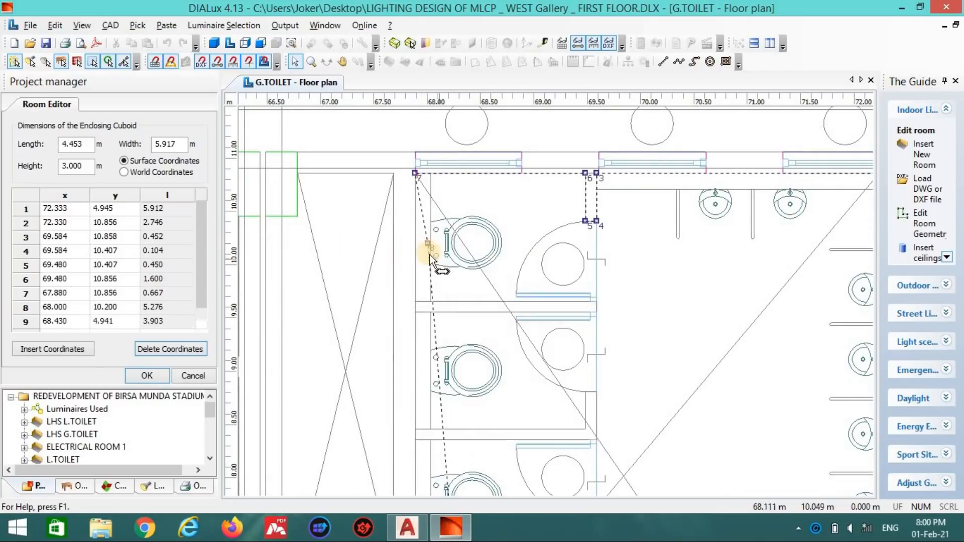
pyautogui.moveTo(417, 285); pyautogui.dragTo(600, 313)
pyautogui.rightClick(442, 330)
pyautogui.click(460, 133)
# Step: Insert a corner point at the lower end of the first dividing wall and align it at x 69.585, y 9.552
pyautogui.rightClick(598, 317)
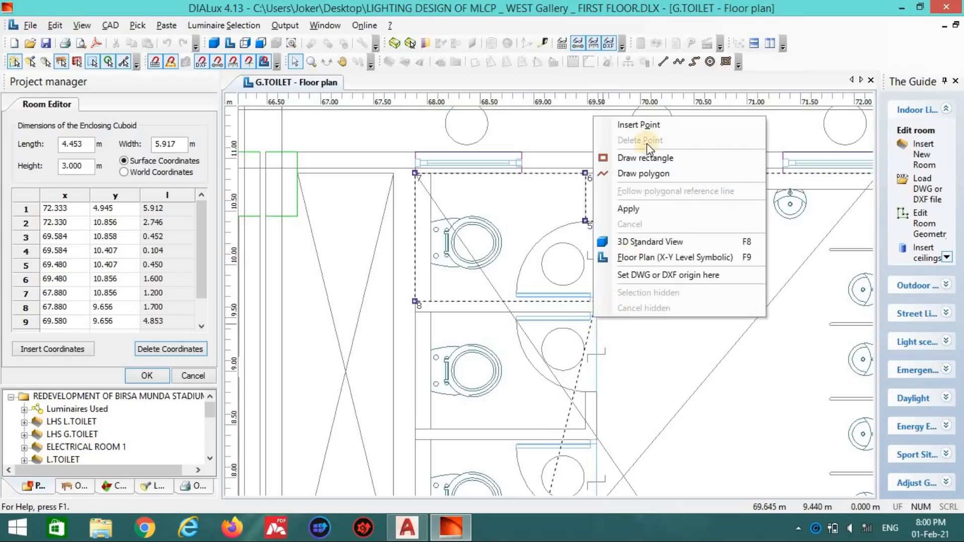
pyautogui.click(648, 125)
pyautogui.scroll(4, 603, 341)
pyautogui.click(617, 325)
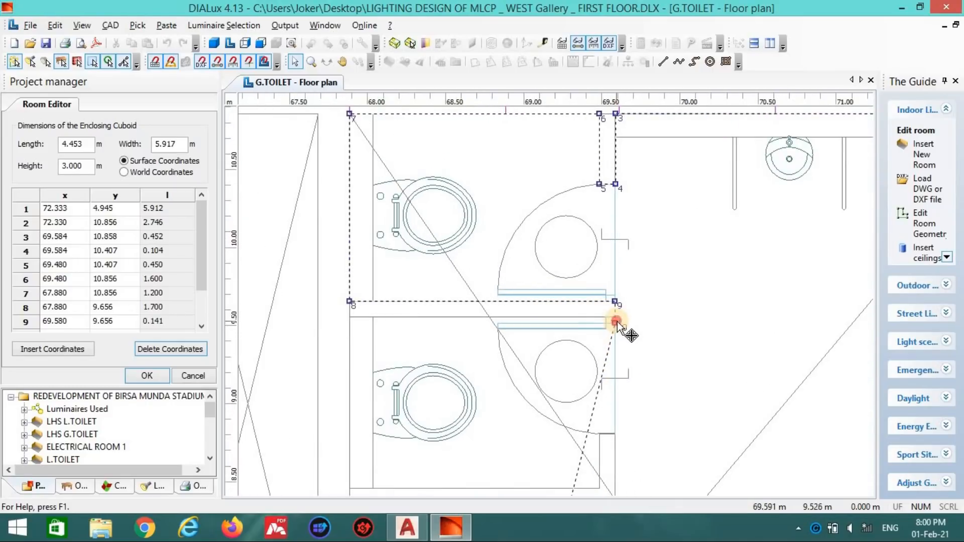
pyautogui.scroll(2, 619, 326)
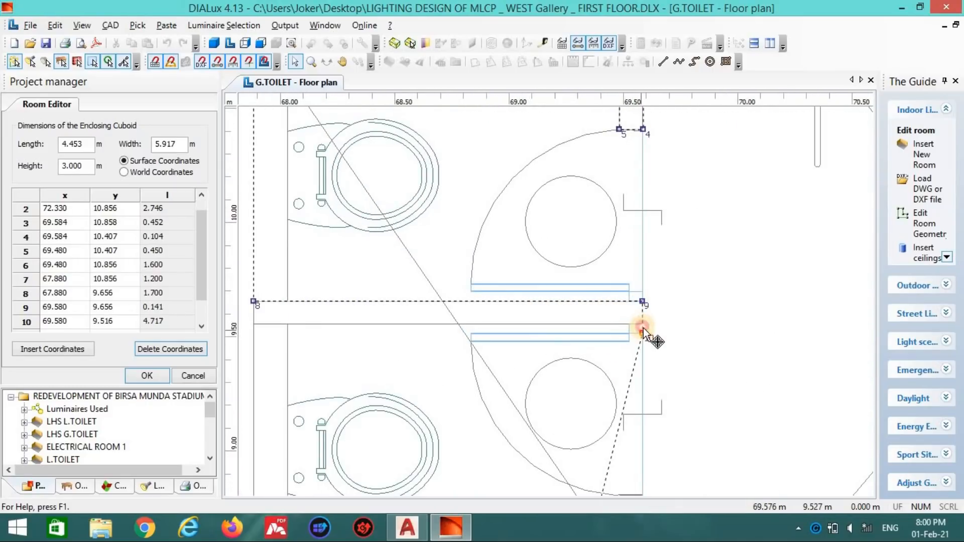
pyautogui.moveTo(644, 326); pyautogui.dragTo(644, 327)
pyautogui.scroll(-1, 647, 329)
pyautogui.moveTo(653, 335); pyautogui.dragTo(647, 232, button='middle')
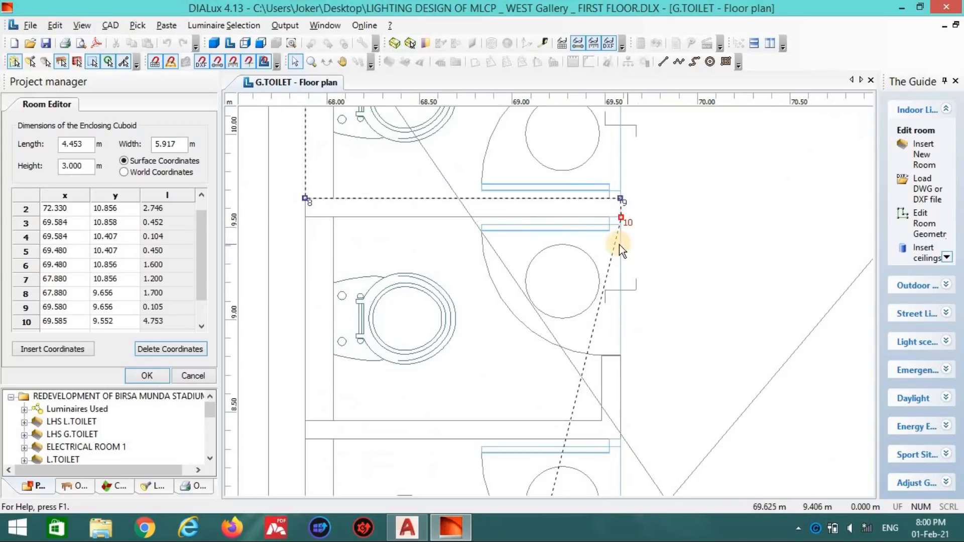
# Step: Trace the second cubicle with corner points at (67.880, 9.556), (67.880, 8.456) and (69.480, 8.456)
pyautogui.rightClick(624, 246)
pyautogui.click(634, 254)
pyautogui.moveTo(624, 245); pyautogui.dragTo(306, 217)
pyautogui.rightClick(312, 258)
pyautogui.click(328, 271)
pyautogui.scroll(-1, 342, 274)
pyautogui.moveTo(363, 275); pyautogui.dragTo(384, 194, button='middle')
pyautogui.moveTo(396, 185); pyautogui.dragTo(619, 299)
pyautogui.rightClick(400, 320)
pyautogui.click(432, 130)
# Step: Trace the second cubicle's door-side partition with corner points at (69.480, 8.806), (69.580, 8.806) and (69.580, 8.356)
pyautogui.rightClick(599, 331)
pyautogui.click(654, 138)
pyautogui.moveTo(613, 333); pyautogui.dragTo(626, 313)
pyautogui.rightClick(606, 270)
pyautogui.click(613, 277)
pyautogui.rightClick(621, 267)
pyautogui.click(628, 275)
pyautogui.moveTo(612, 251)
pyautogui.mouseDown()
pyautogui.moveTo(627, 250)
pyautogui.moveTo(615, 252)
pyautogui.mouseUp()
pyautogui.scroll(-1, 624, 338)
pyautogui.moveTo(623, 337); pyautogui.dragTo(621, 261, button='middle')
# Step: Add corner points along the third cubicle's left wall at x 67.880, y 8.356 and x 67.880, y 7.091
pyautogui.rightClick(615, 266)
pyautogui.click(626, 276)
pyautogui.moveTo(614, 271); pyautogui.dragTo(421, 406)
pyautogui.rightClick(422, 275)
pyautogui.click(458, 277)
# Step: Trace the third cubicle's lower wall and partition with corners at (69.480, 7.091), (69.480, 7.606) and the partition's outer end
pyautogui.rightClick(421, 407)
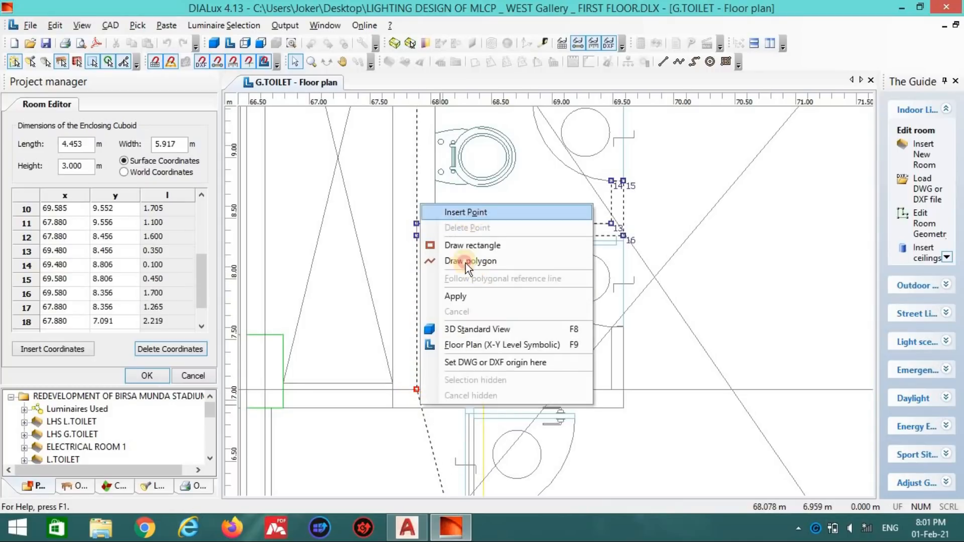
pyautogui.click(467, 213)
pyautogui.moveTo(560, 405); pyautogui.dragTo(611, 328)
pyautogui.rightClick(603, 413)
pyautogui.click(668, 215)
pyautogui.rightClick(604, 351)
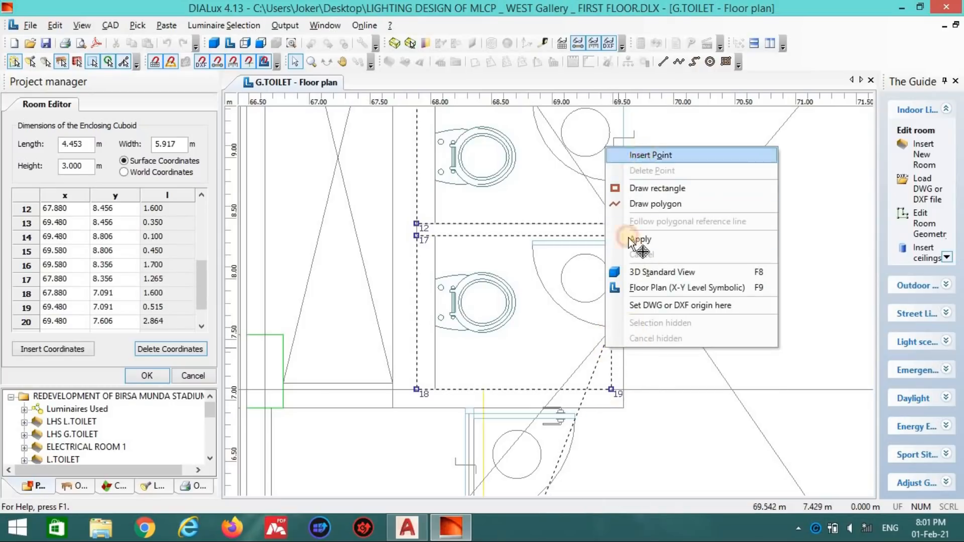
pyautogui.click(648, 153)
pyautogui.moveTo(602, 352); pyautogui.dragTo(627, 332)
# Step: Align the partition's outer end and add corner points below the third cubicle at (69.580, 6.941) and (68.430, 6.941)
pyautogui.scroll(-1, 619, 360)
pyautogui.moveTo(619, 360); pyautogui.dragTo(588, 255, button='middle')
pyautogui.rightClick(588, 257)
pyautogui.click(590, 258)
pyautogui.moveTo(592, 230); pyautogui.dragTo(633, 239)
pyautogui.moveTo(576, 249); pyautogui.dragTo(593, 230)
pyautogui.moveTo(682, 249); pyautogui.dragTo(595, 291)
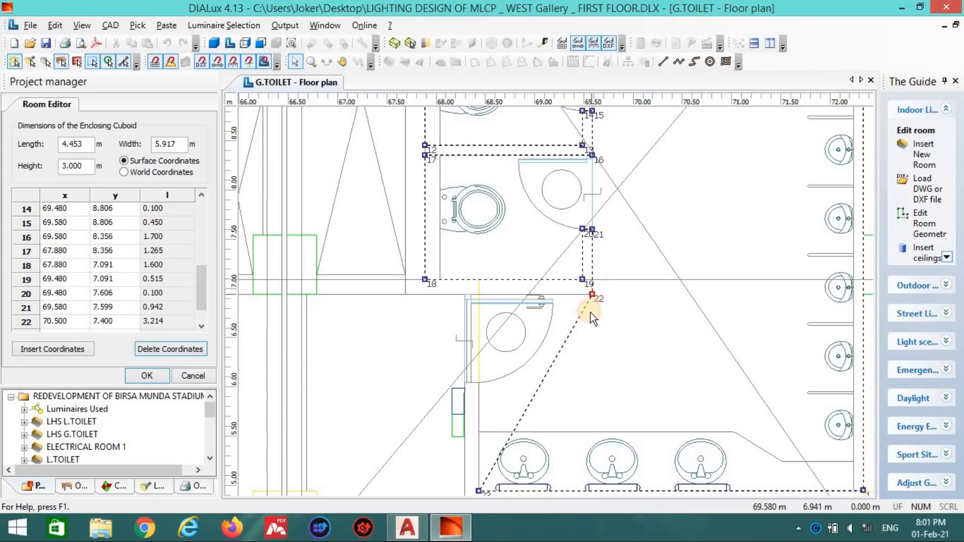
pyautogui.rightClick(586, 338)
pyautogui.click(618, 145)
pyautogui.moveTo(574, 336); pyautogui.dragTo(480, 295)
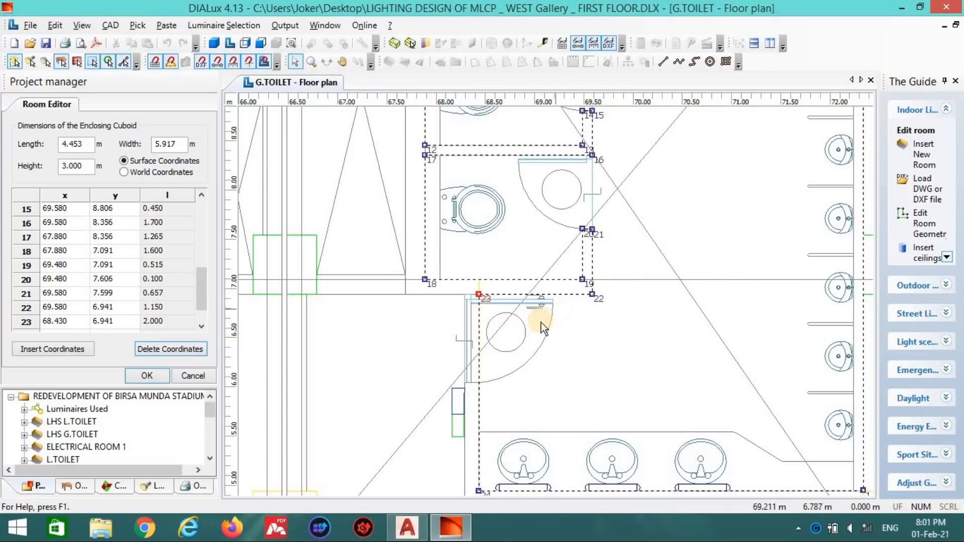
# Step: Set the G.TOILET room height to 4 m and apply the edited geometry
pyautogui.scroll(-5, 483, 364)
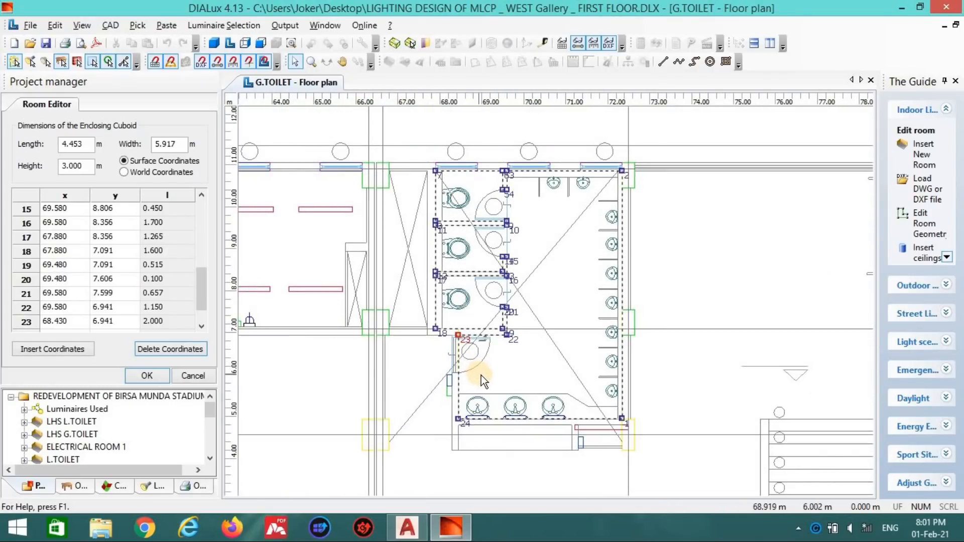
pyautogui.click(74, 165)
pyautogui.write('4')
pyautogui.click(165, 373)
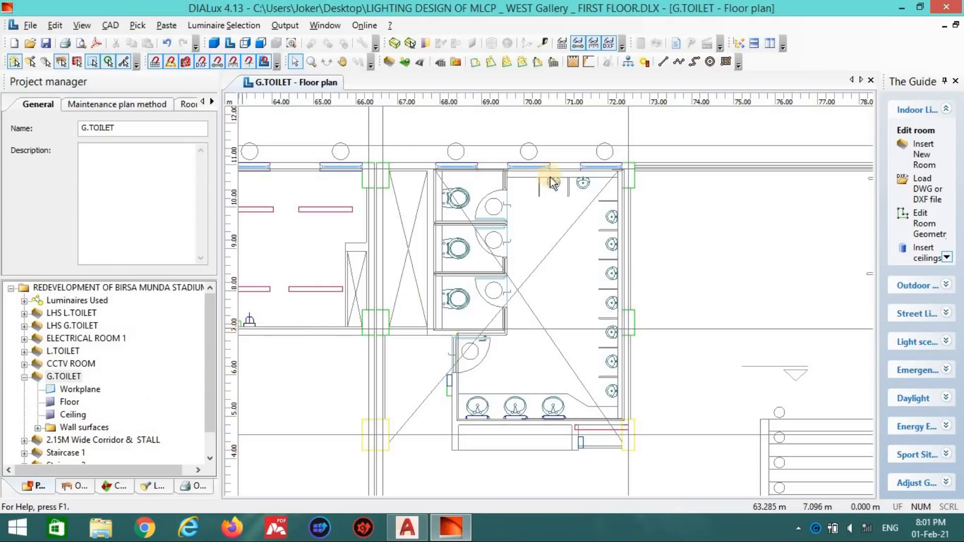
# Step: Hide the background drawing and look over the rebuilt G.TOILET outline on the floor plan
pyautogui.click(609, 44)
pyautogui.moveTo(551, 213); pyautogui.dragTo(496, 235, button='middle')
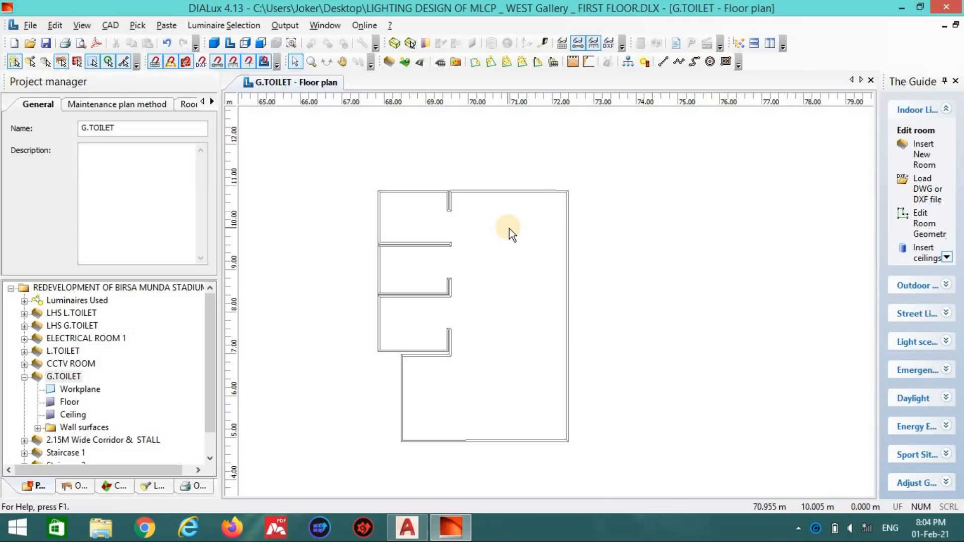
pyautogui.scroll(-2, 467, 269)
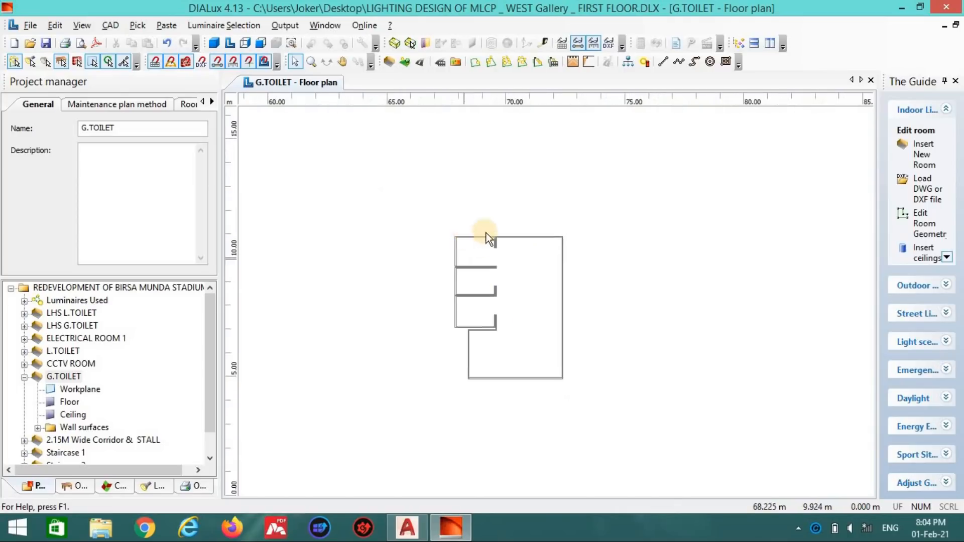
pyautogui.scroll(3, 455, 263)
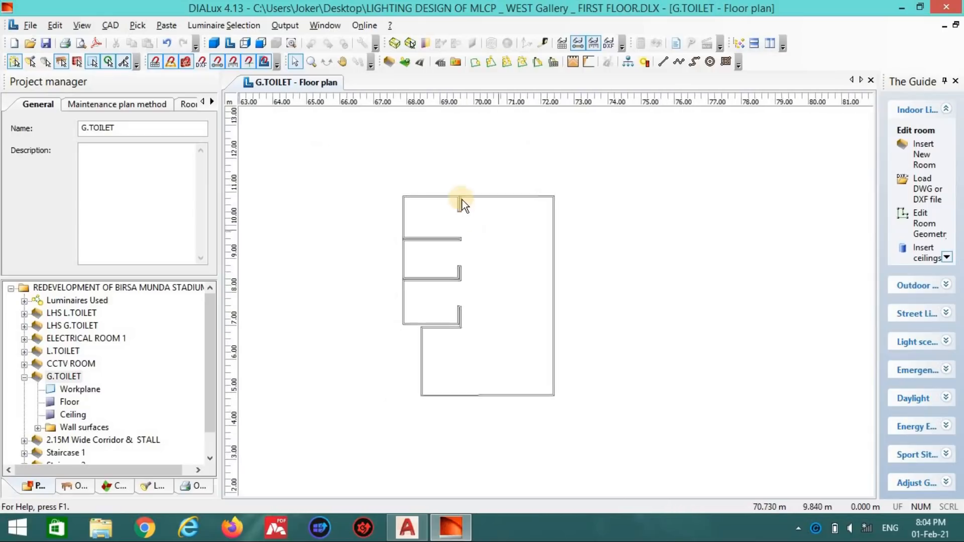
pyautogui.scroll(-2, 542, 245)
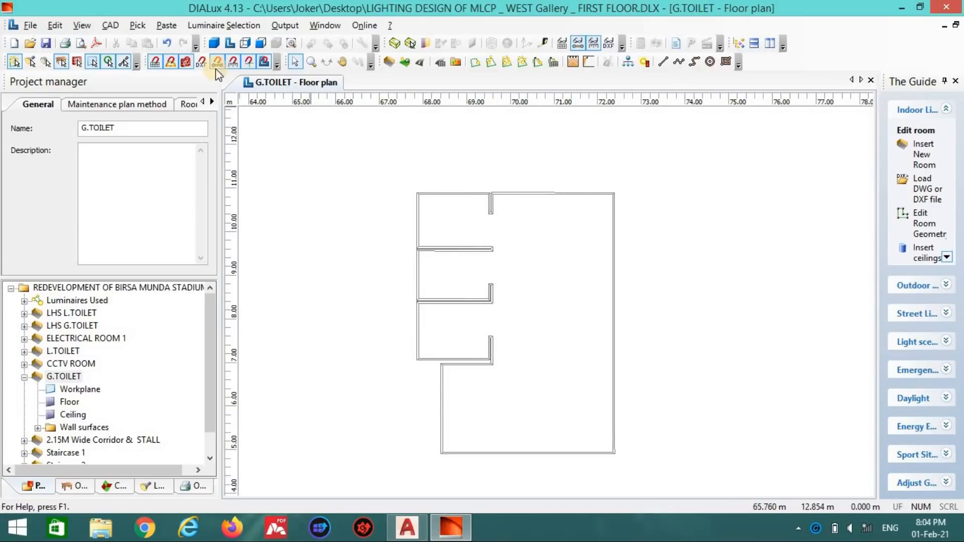
# Step: Lay out a vertical luminaire line through the three cubicles, using the Bajaj BZSLO nxt 24L LED WH SD luminaire
pyautogui.click(491, 62)
pyautogui.moveTo(514, 323); pyautogui.dragTo(462, 360)
pyautogui.moveTo(455, 453); pyautogui.dragTo(456, 360)
pyautogui.click(95, 103)
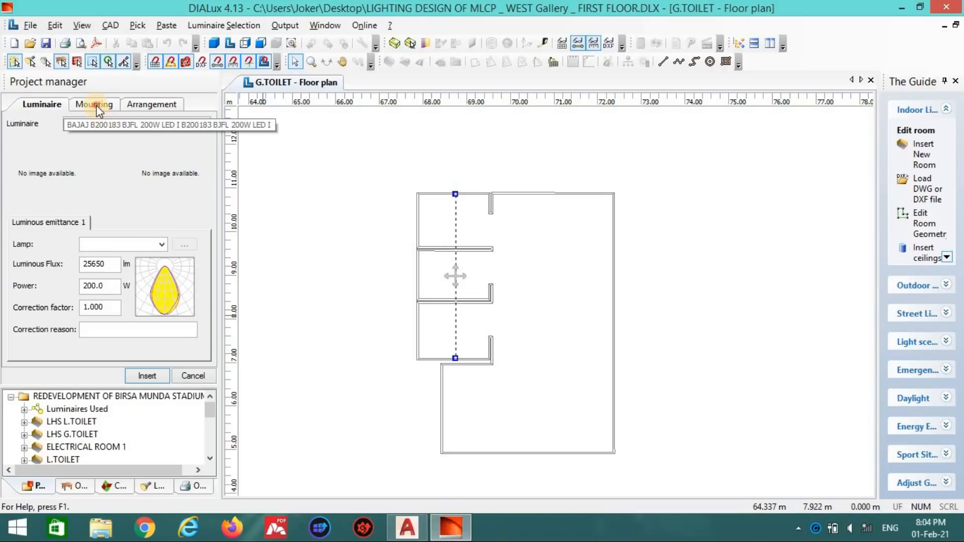
pyautogui.click(43, 104)
pyautogui.click(124, 124)
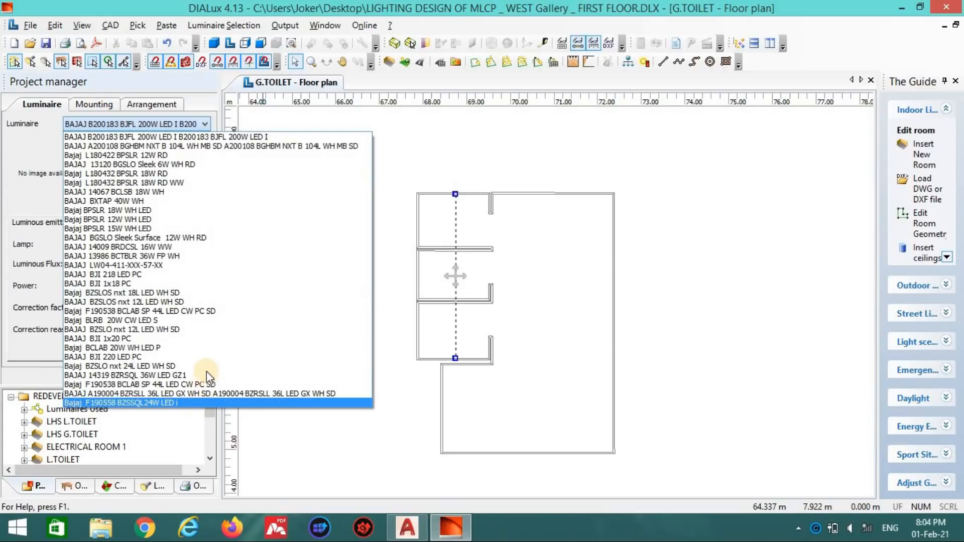
pyautogui.click(193, 329)
# Step: Insert the surface-mounted luminaire line with the suggested quantity for 500 lx
pyautogui.click(93, 105)
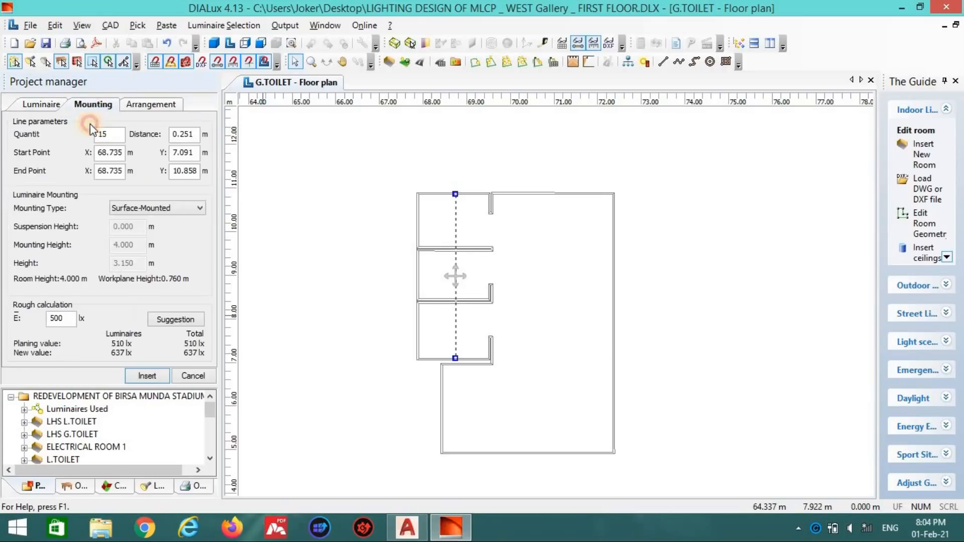
pyautogui.moveTo(114, 134); pyautogui.dragTo(66, 138)
pyautogui.write('2')
pyautogui.press('BackSpace')
pyautogui.write('3')
pyautogui.click(167, 319)
pyautogui.click(151, 376)
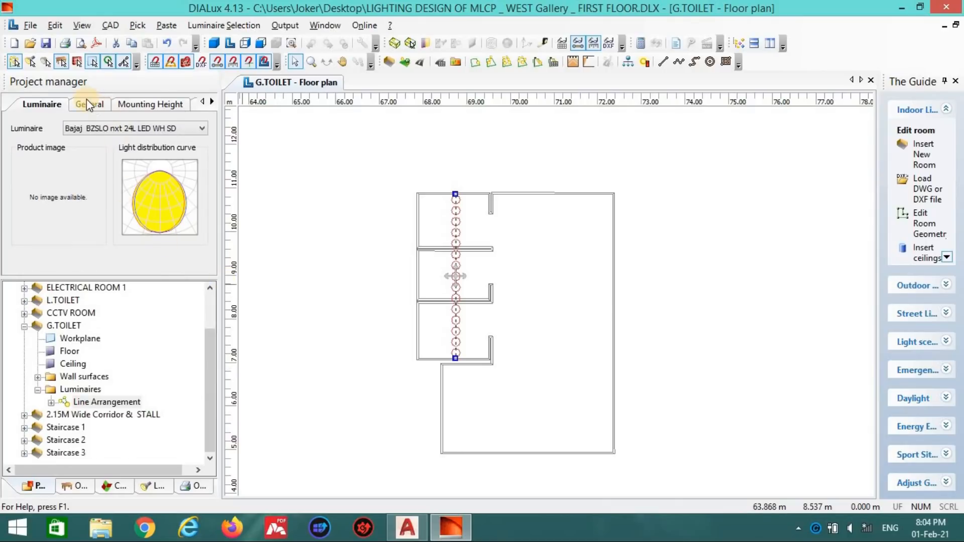
# Step: Set the quantity of the inserted cubicle line arrangement to 3
pyautogui.click(88, 103)
pyautogui.press('BackSpace')
pyautogui.press('BackSpace')
pyautogui.write('3')
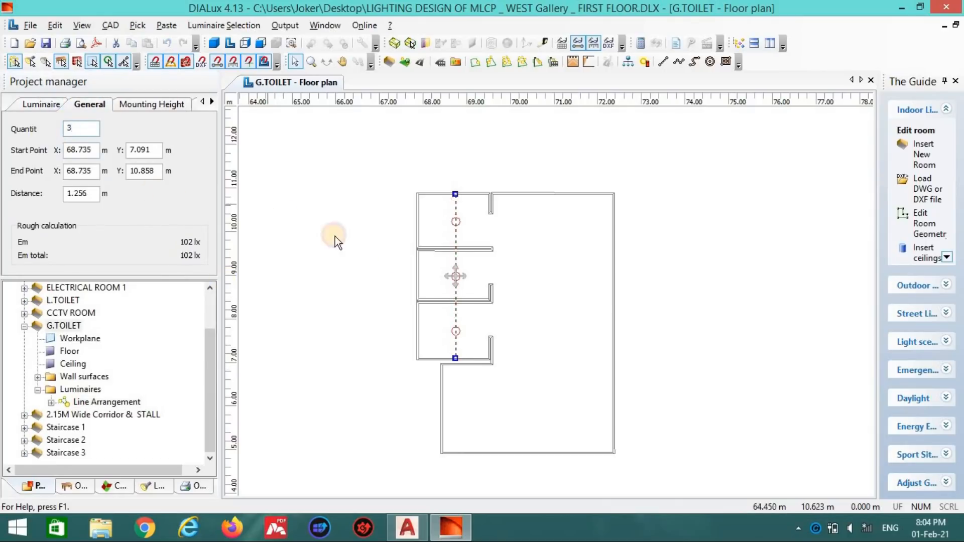
pyautogui.click(519, 295)
# Step: Copy the three-luminaire line into the large open area at X 70.804 m, spanning Y 4.943 to 10.922 m
pyautogui.click(459, 279)
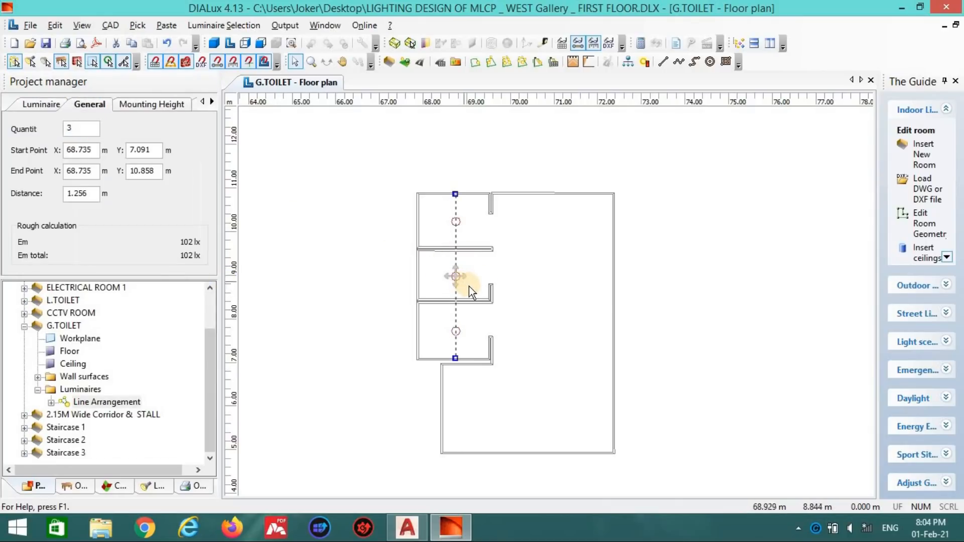
pyautogui.hotkey('ctrl', 'v')
pyautogui.moveTo(503, 236); pyautogui.dragTo(546, 275)
pyautogui.moveTo(544, 355); pyautogui.dragTo(552, 453)
pyautogui.moveTo(81, 129); pyautogui.dragTo(39, 129)
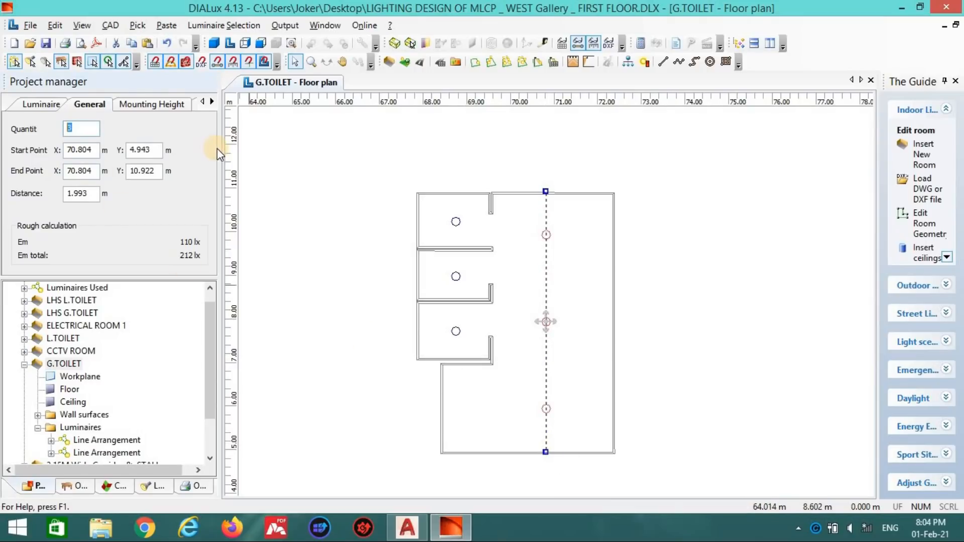
pyautogui.click(287, 167)
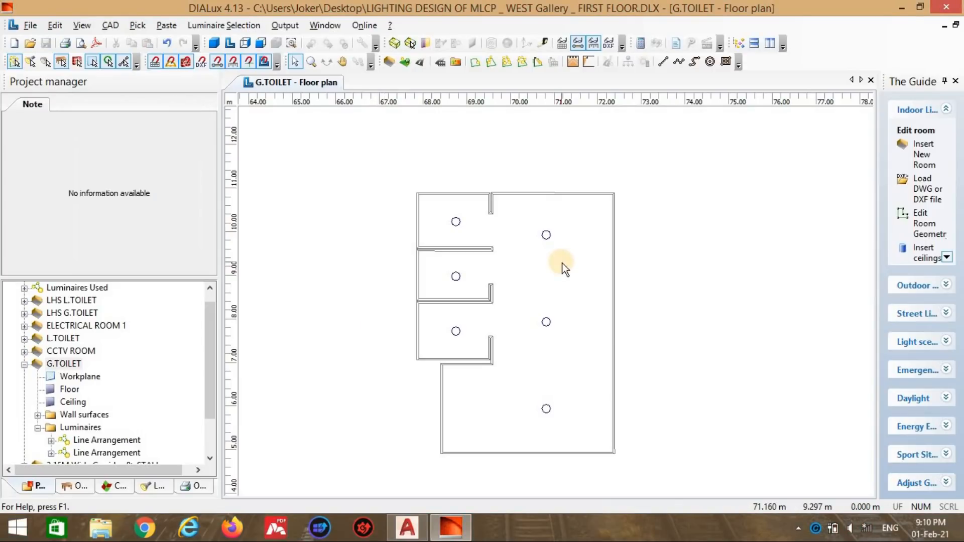
# Step: Check the toilet lighting layout in the AutoCAD West Gallery drawing, and return to the G.TOILET floor plan in DIALux
pyautogui.hotkey('alt', 'Tab')
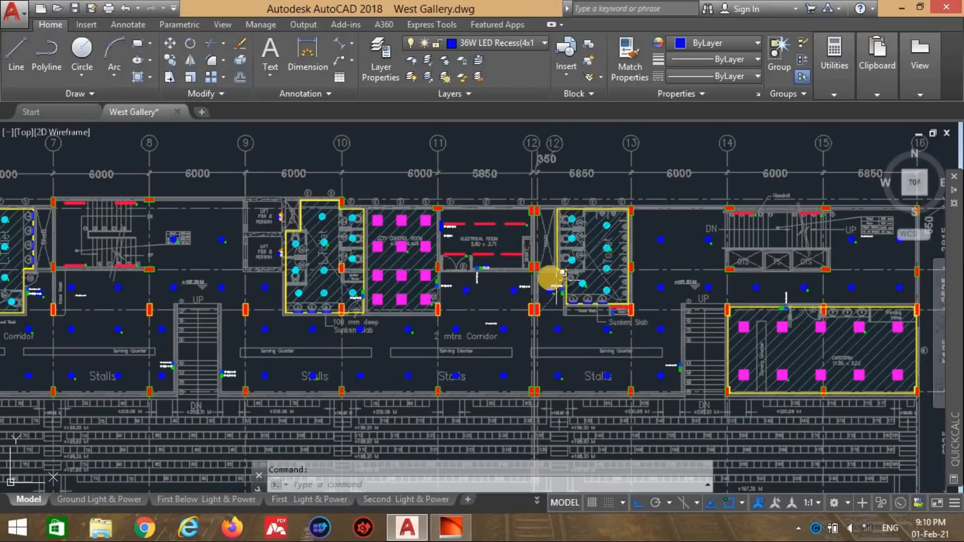
pyautogui.scroll(2, 557, 266)
pyautogui.hotkey('alt', 'Tab')
pyautogui.moveTo(492, 350); pyautogui.dragTo(485, 270, button='middle')
pyautogui.scroll(1, 507, 305)
pyautogui.scroll(-3, 513, 317)
pyautogui.moveTo(514, 326); pyautogui.dragTo(514, 359, button='middle')
pyautogui.scroll(2, 538, 381)
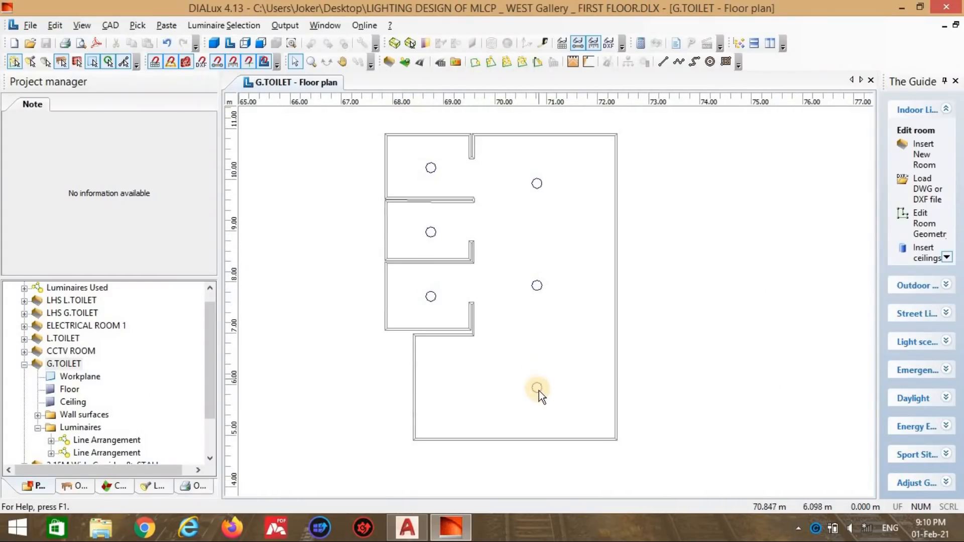
# Step: Copy the open area's luminaire line and place the copy below the cubicles at X 69.200 m
pyautogui.click(538, 388)
pyautogui.click(435, 232)
pyautogui.click(538, 390)
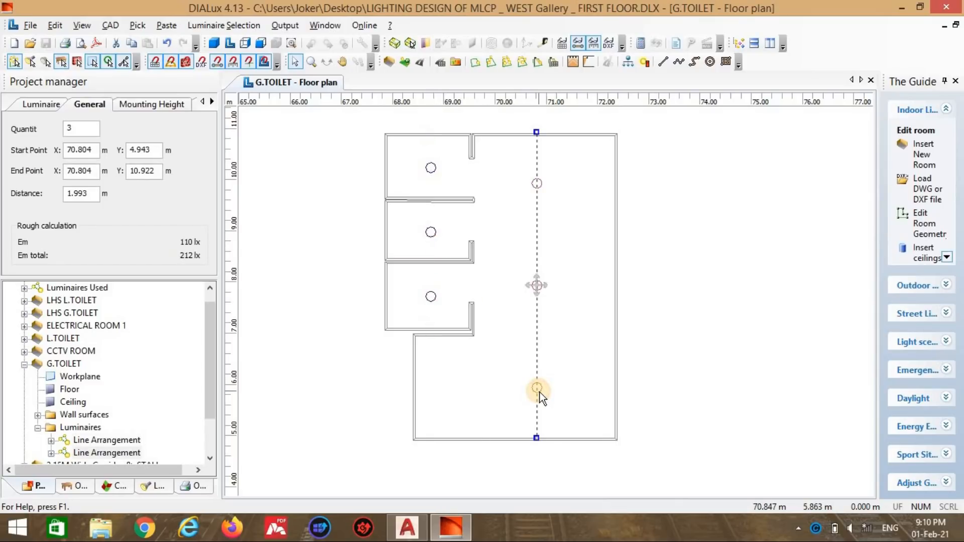
pyautogui.hotkey('ctrl', 'c')
pyautogui.hotkey('ctrl', 'v')
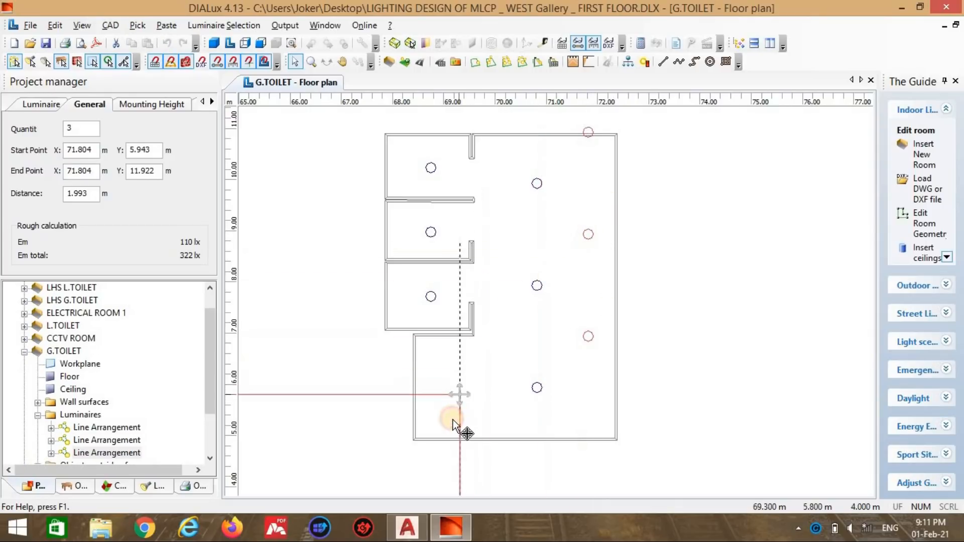
pyautogui.click(456, 461)
# Step: Shorten the copied line to fit the recess below the cubicles, from Y 4.942 to Y 6.941 m
pyautogui.scroll(-1, 470, 354)
pyautogui.moveTo(483, 326); pyautogui.dragTo(499, 260, button='middle')
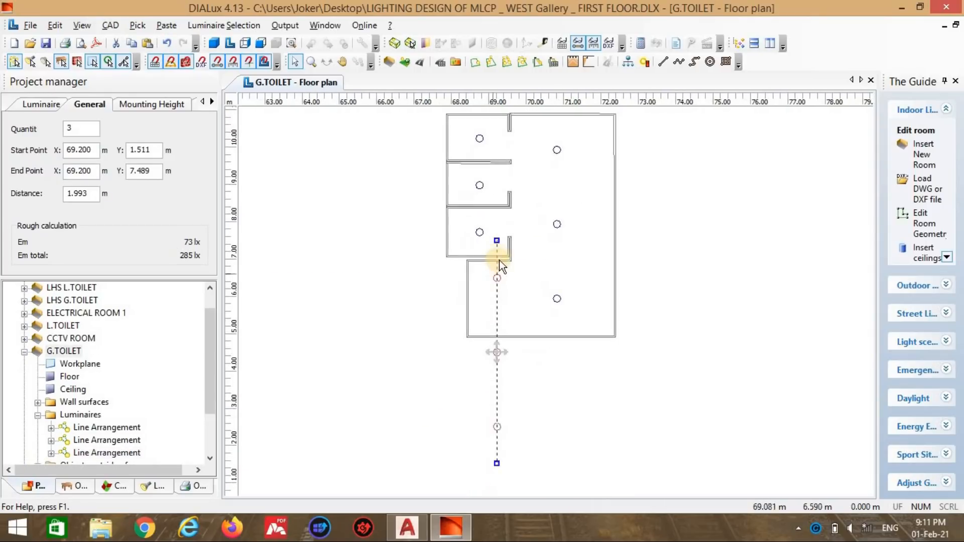
pyautogui.scroll(1, 498, 256)
pyautogui.moveTo(490, 235); pyautogui.dragTo(489, 257)
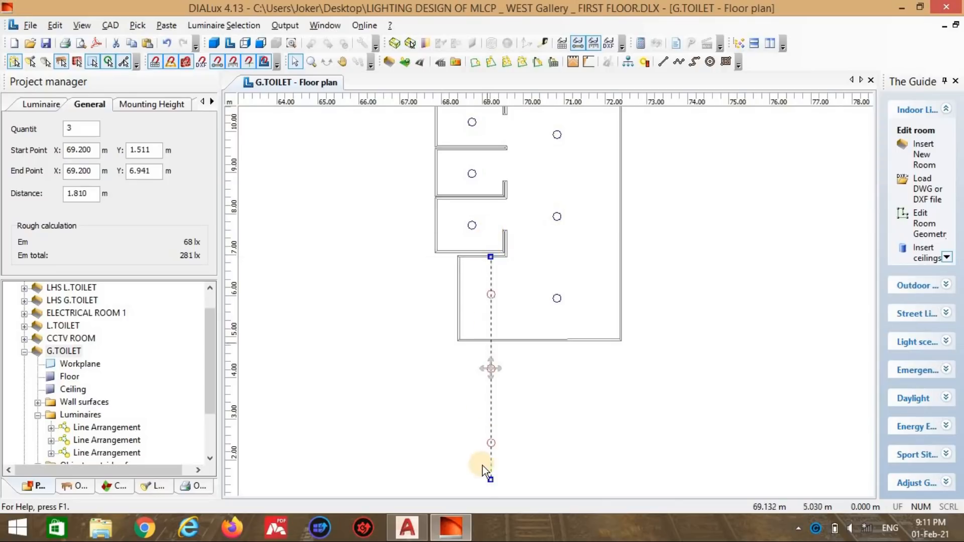
pyautogui.moveTo(490, 479); pyautogui.dragTo(491, 339)
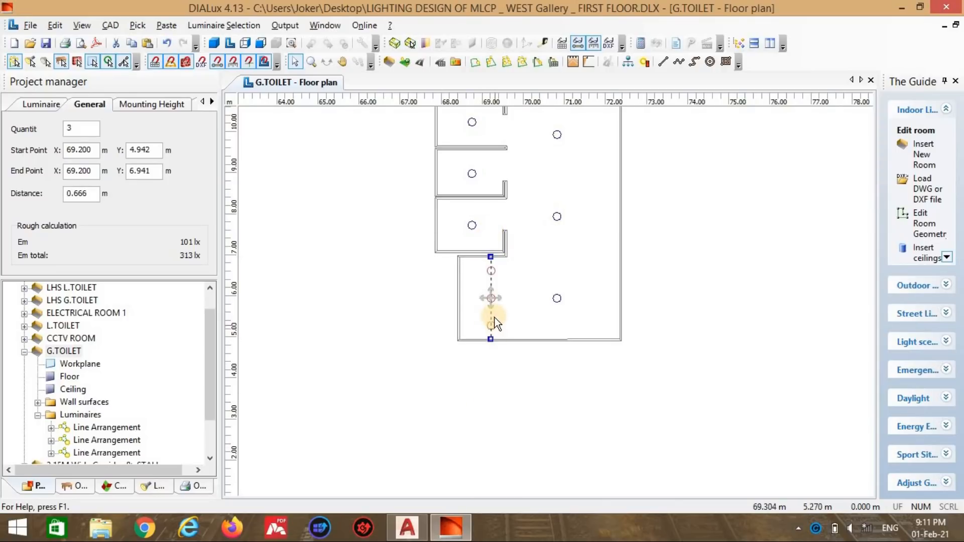
# Step: Set the quantity of the line arrangement below the cubicles to 1
pyautogui.doubleClick(68, 129)
pyautogui.write('1')
pyautogui.click(319, 263)
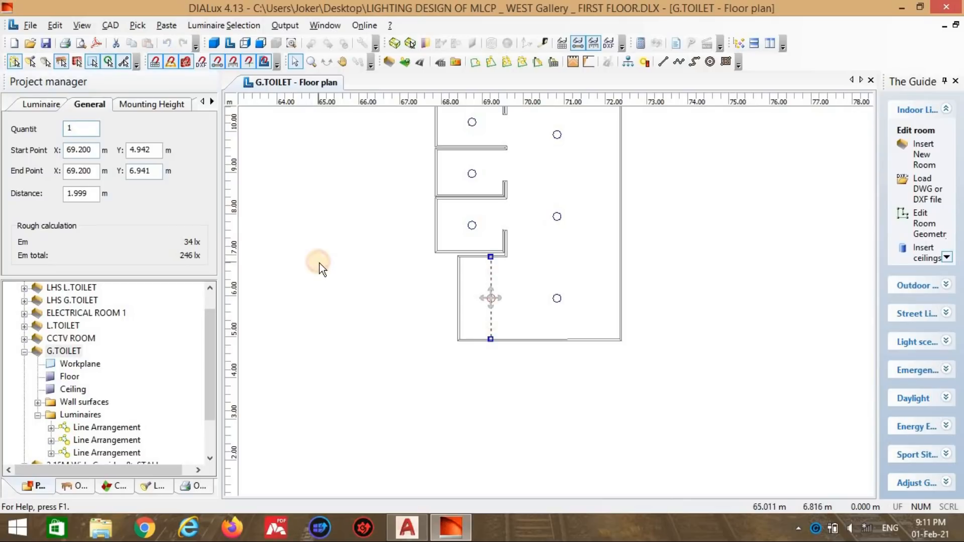
pyautogui.scroll(-1, 548, 358)
pyautogui.moveTo(548, 359); pyautogui.dragTo(475, 437, button='middle')
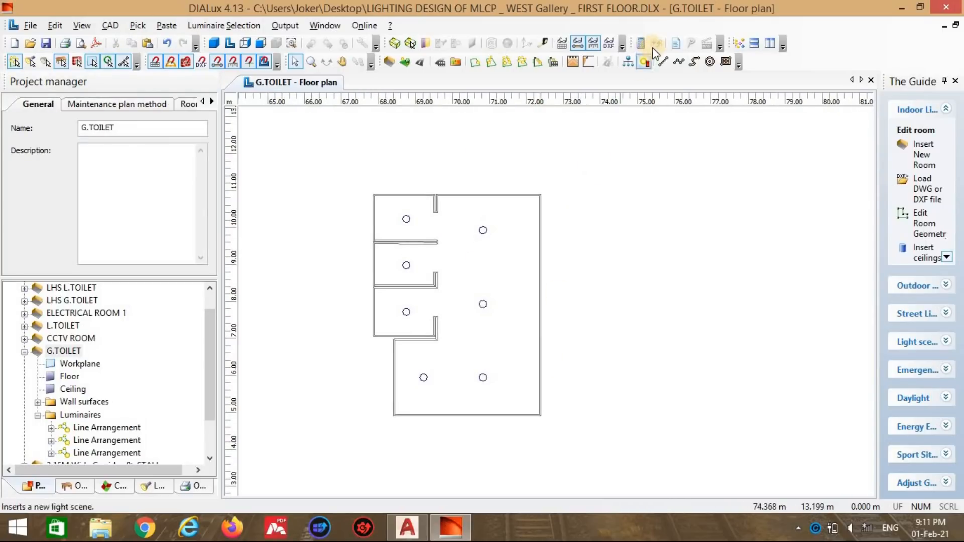
# Step: Calculate the G.TOILET scene with the standard calculation option
pyautogui.click(641, 43)
pyautogui.click(466, 264)
pyautogui.scroll(-1, 466, 263)
pyautogui.scroll(1, 466, 263)
pyautogui.scroll(-2, 468, 264)
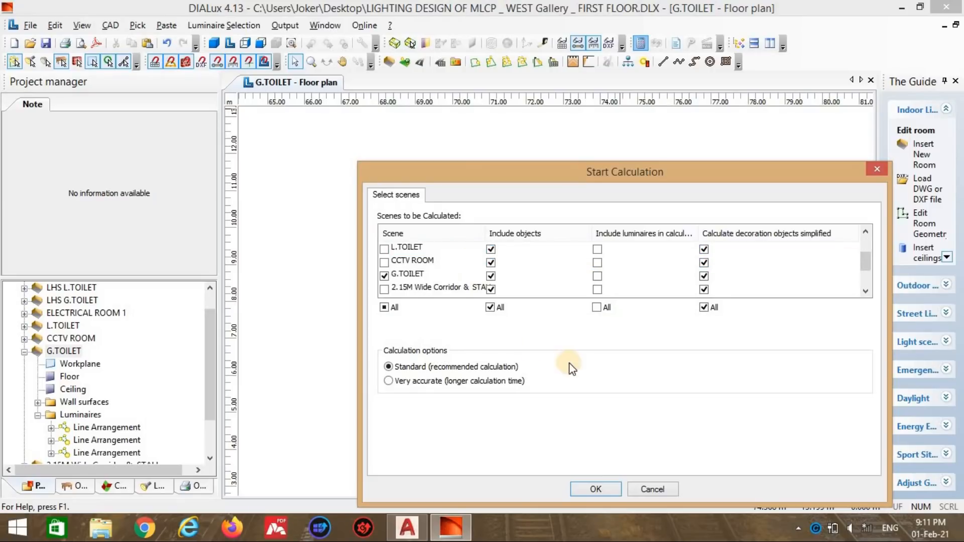
pyautogui.click(592, 490)
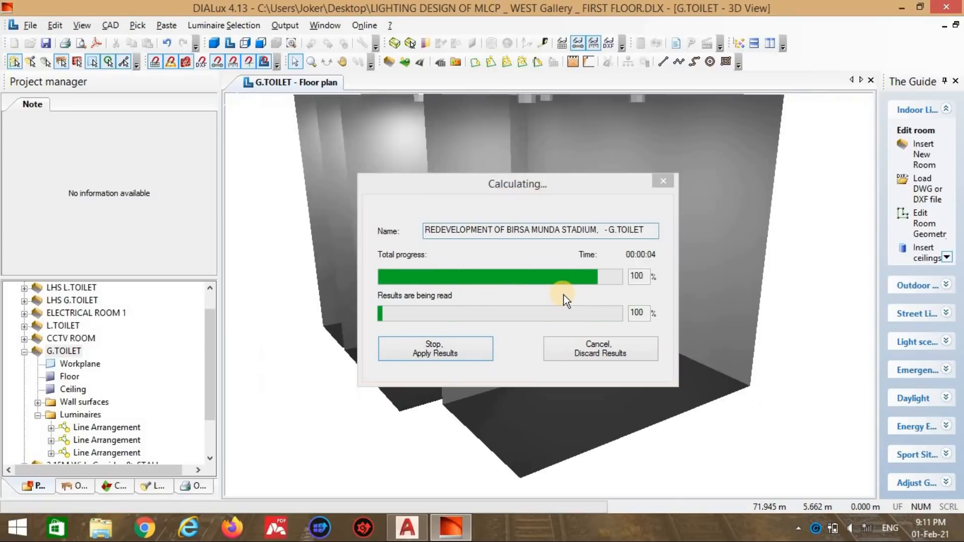
# Step: Preview the Single Sheet Output for G.TOILET at page width and examine its isolux plan and surface results
pyautogui.click(326, 62)
pyautogui.moveTo(483, 301); pyautogui.dragTo(630, 301)
pyautogui.click(676, 43)
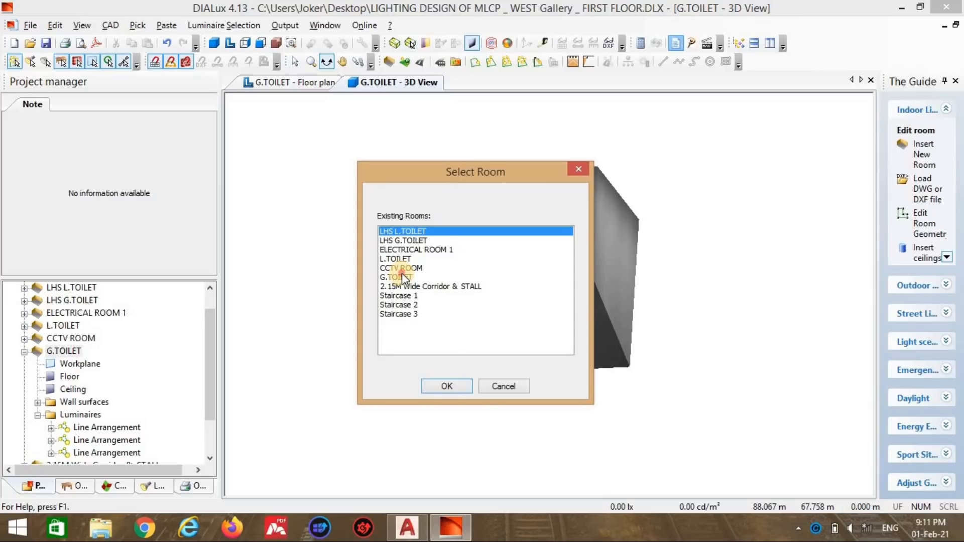
pyautogui.click(402, 275)
pyautogui.click(448, 387)
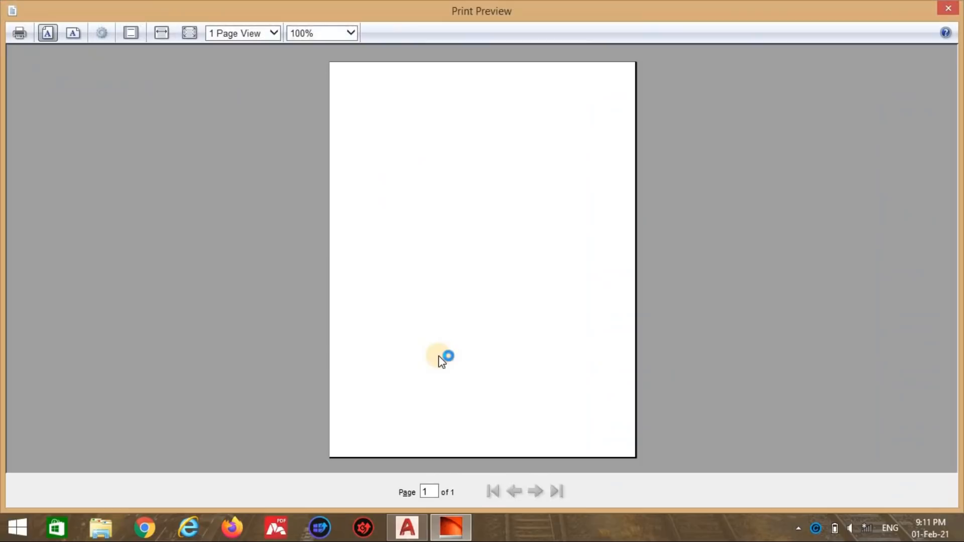
pyautogui.click(166, 34)
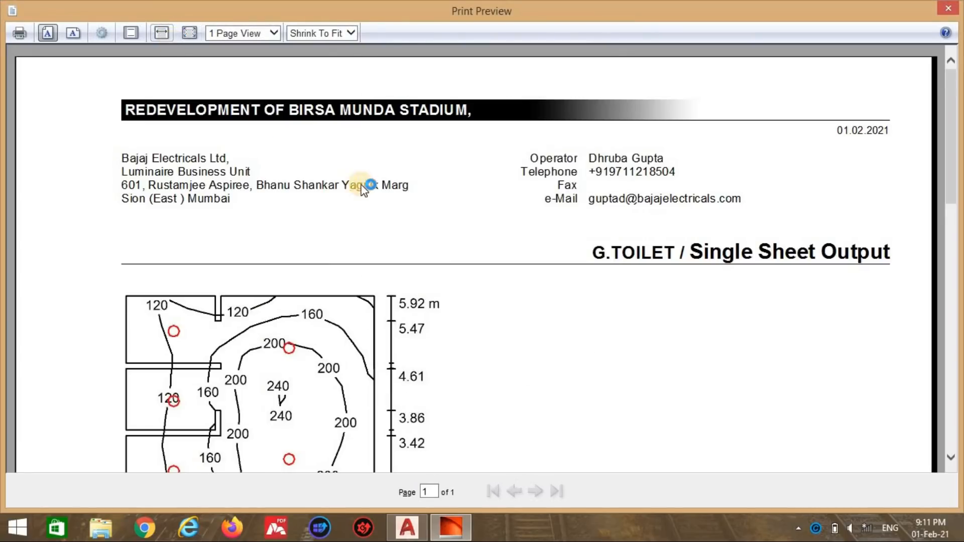
pyautogui.scroll(-3, 373, 194)
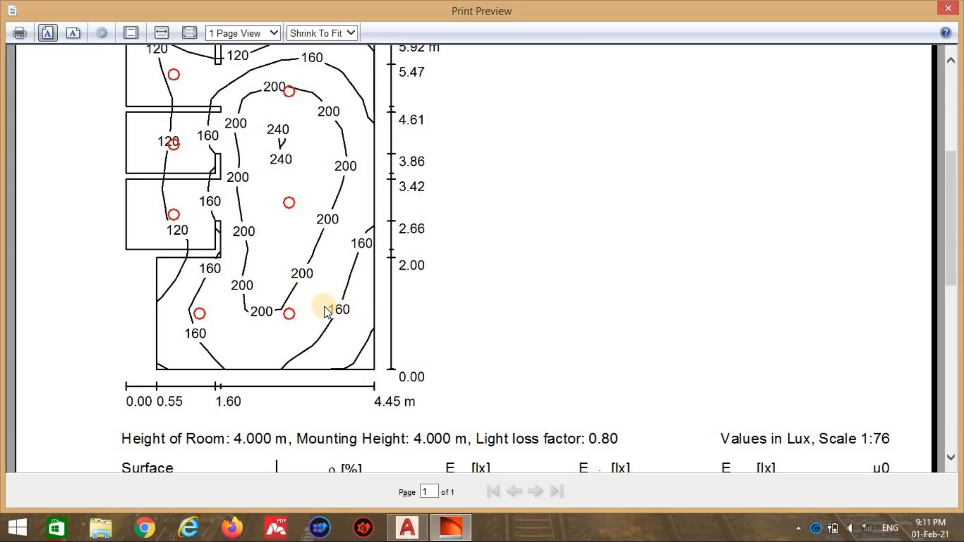
pyautogui.scroll(-10, 347, 250)
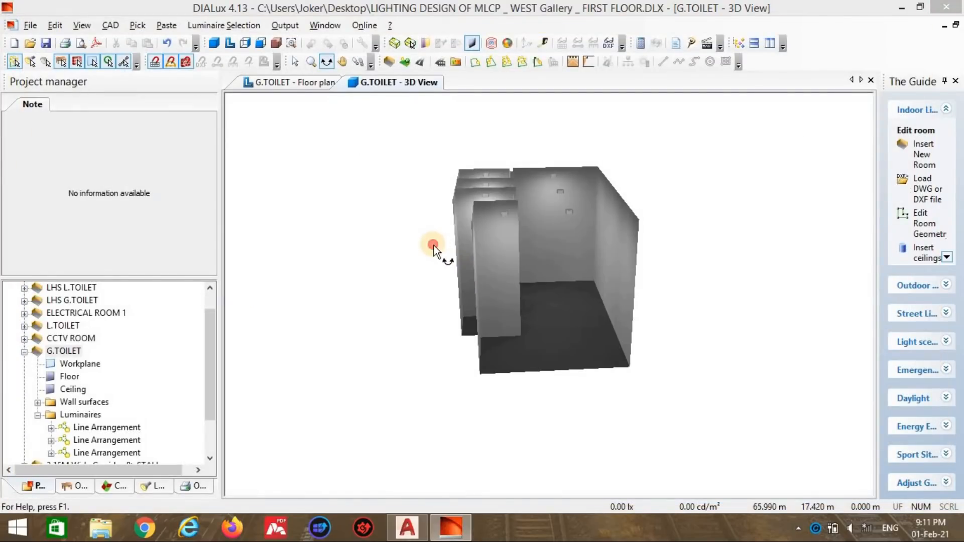
# Step: Collapse G.TOILET in the project tree and close its 3D view and floor plan
pyautogui.moveTo(434, 245); pyautogui.dragTo(503, 291)
pyautogui.click(23, 351)
pyautogui.click(76, 389)
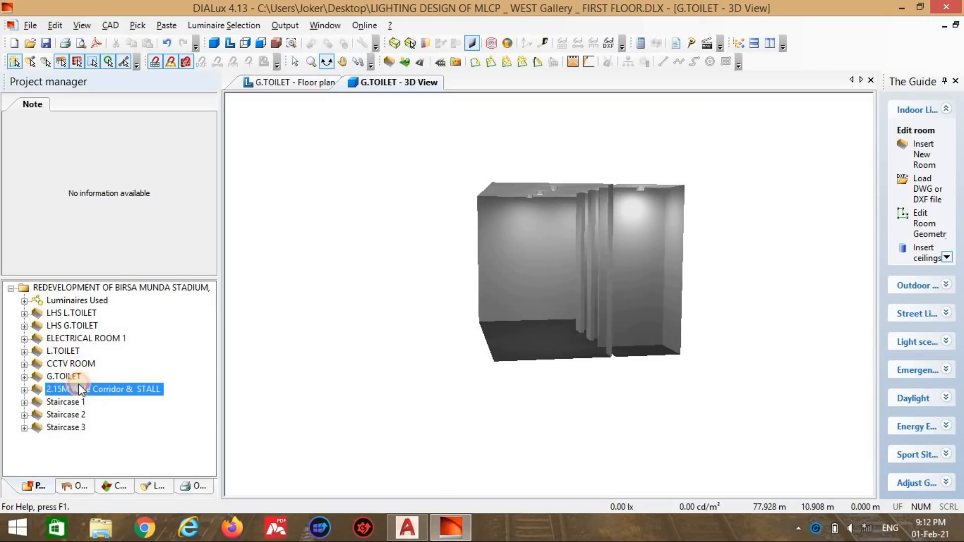
pyautogui.rightClick(372, 84)
pyautogui.click(375, 89)
pyautogui.rightClick(309, 82)
pyautogui.click(352, 87)
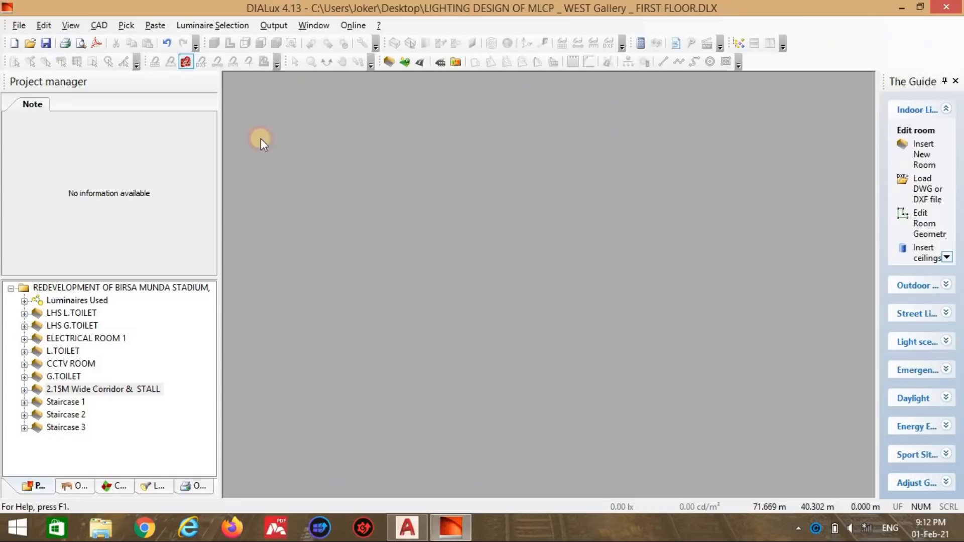
# Step: Open the floor plan of the 2.15M Wide Corridor & STALL room
pyautogui.click(96, 389)
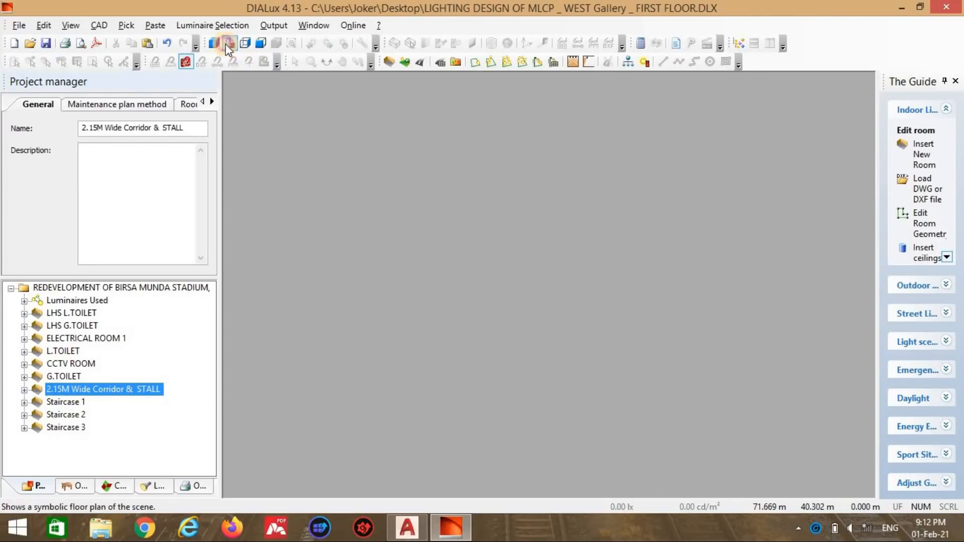
pyautogui.click(226, 43)
pyautogui.scroll(1, 372, 308)
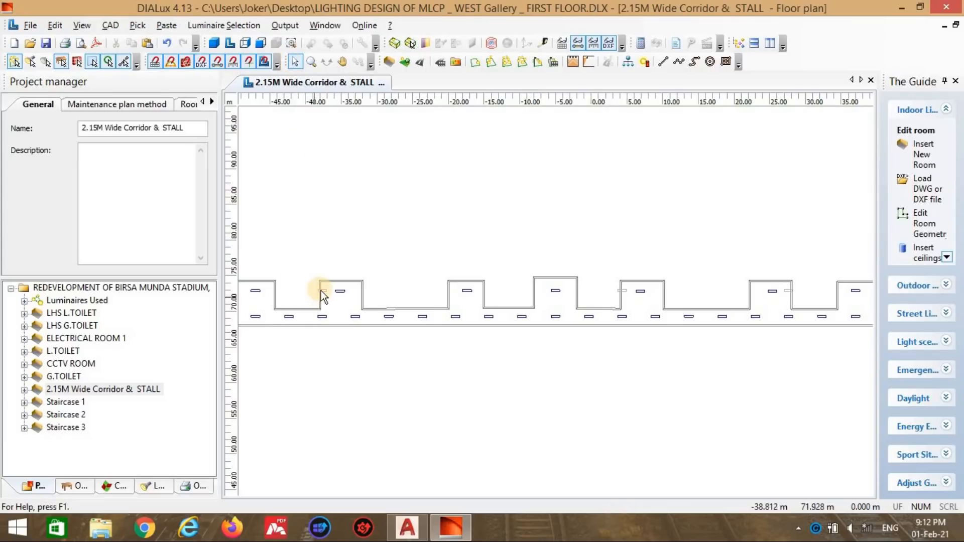
# Step: Delete the three luminaires straddling the corridor's recess walls near X -39, 4 and 27 m, discarding the old calculation results
pyautogui.click(321, 291)
pyautogui.press('Delete')
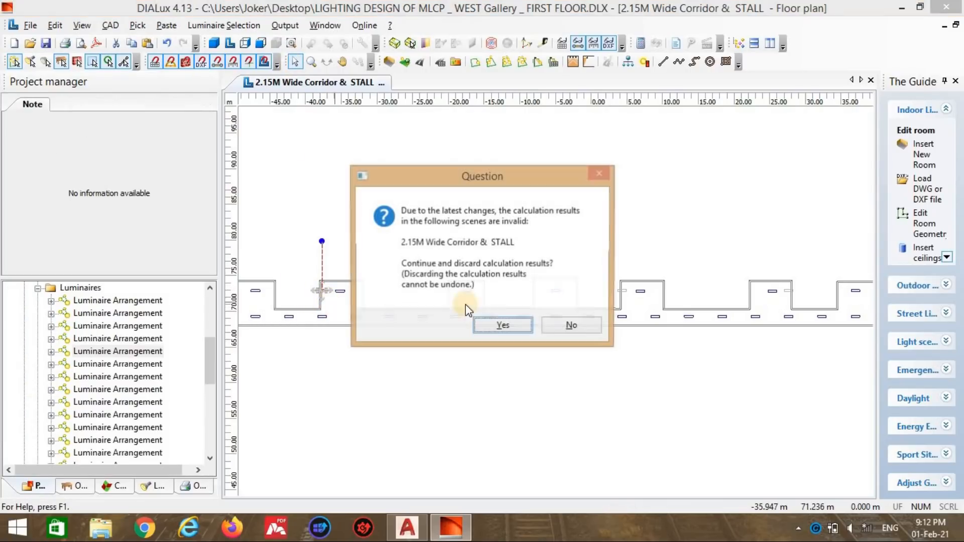
pyautogui.click(512, 328)
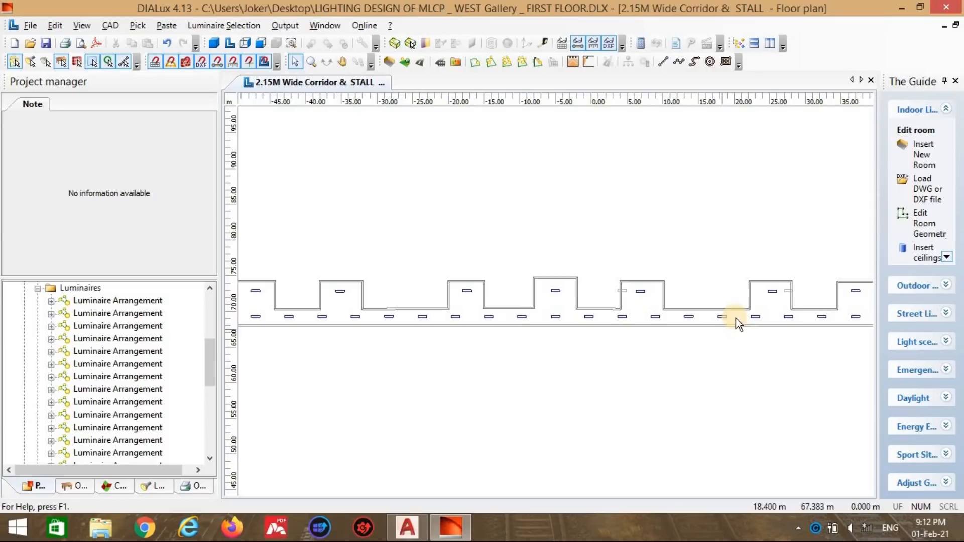
pyautogui.click(787, 295)
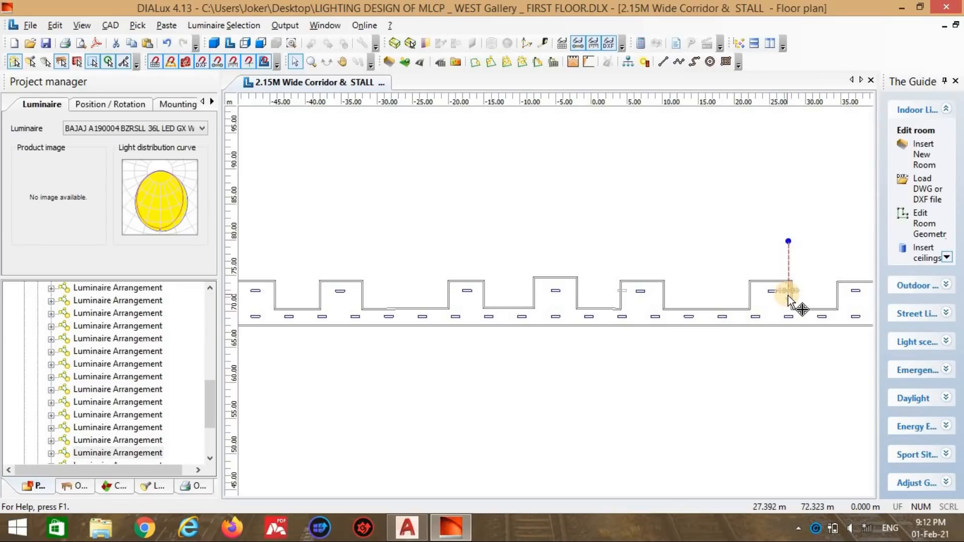
pyautogui.click(640, 305)
pyautogui.click(622, 292)
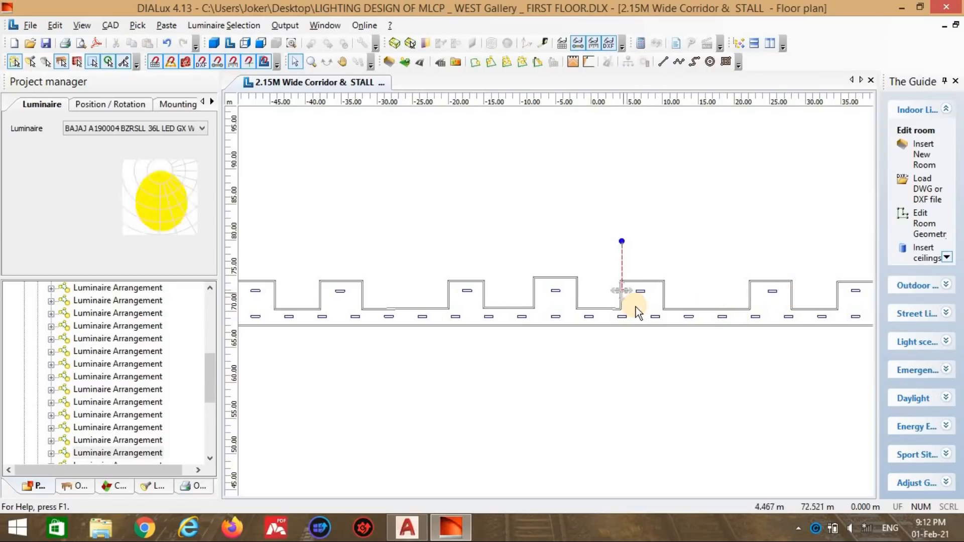
pyautogui.click(641, 301)
pyautogui.scroll(-1, 601, 263)
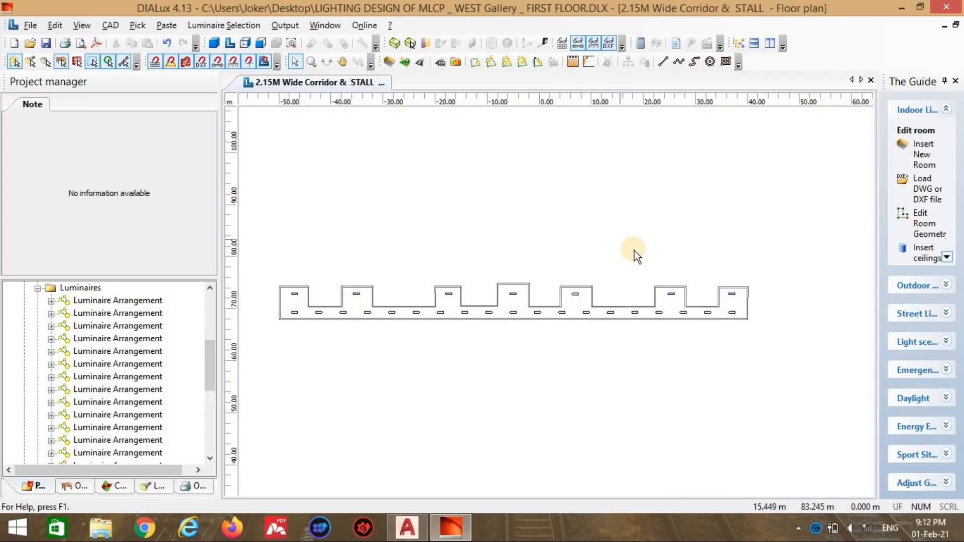
# Step: Start the standard calculation for the 2.15M Wide Corridor & STALL scene
pyautogui.scroll(-1, 634, 251)
pyautogui.click(642, 42)
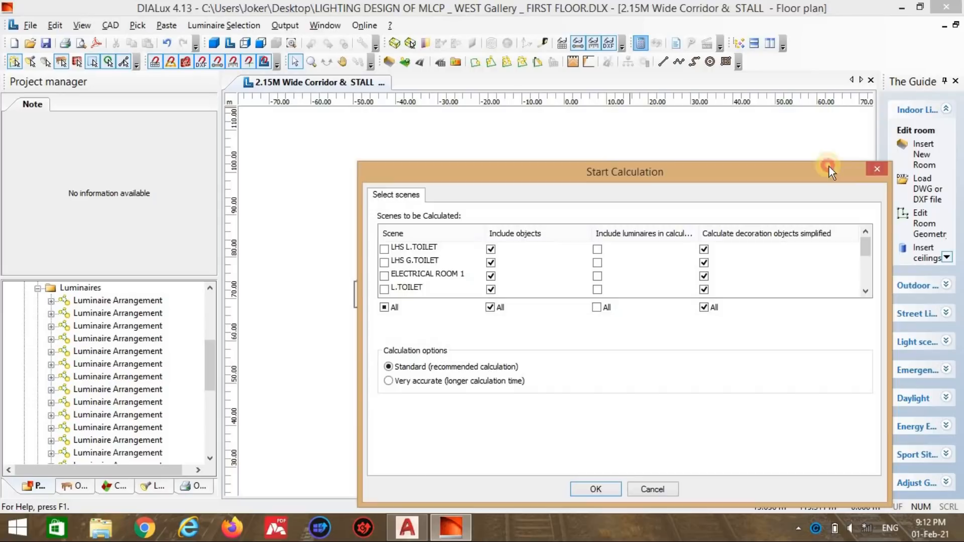
pyautogui.click(877, 168)
pyautogui.click(320, 158)
pyautogui.click(416, 287)
pyautogui.click(462, 385)
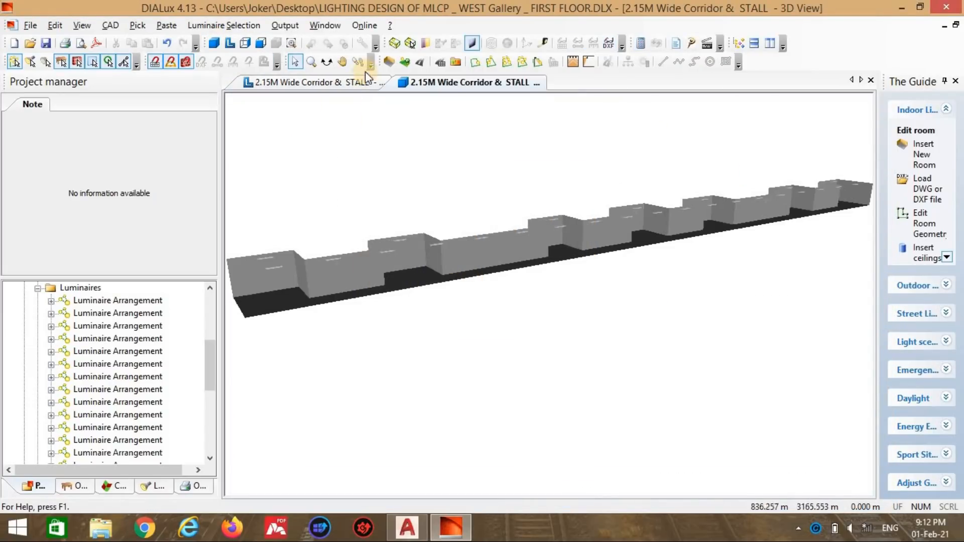
# Step: Look along the 2.15M Wide Corridor & STALL room in 3D and run its scene's standard calculation
pyautogui.moveTo(374, 306); pyautogui.dragTo(446, 300)
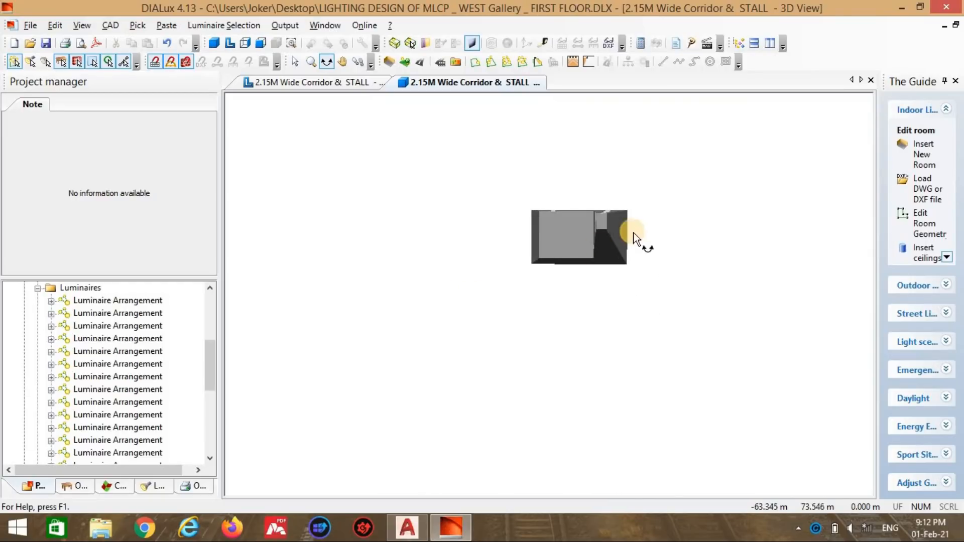
pyautogui.scroll(4, 624, 213)
pyautogui.scroll(-2, 623, 216)
pyautogui.moveTo(607, 259); pyautogui.dragTo(610, 173)
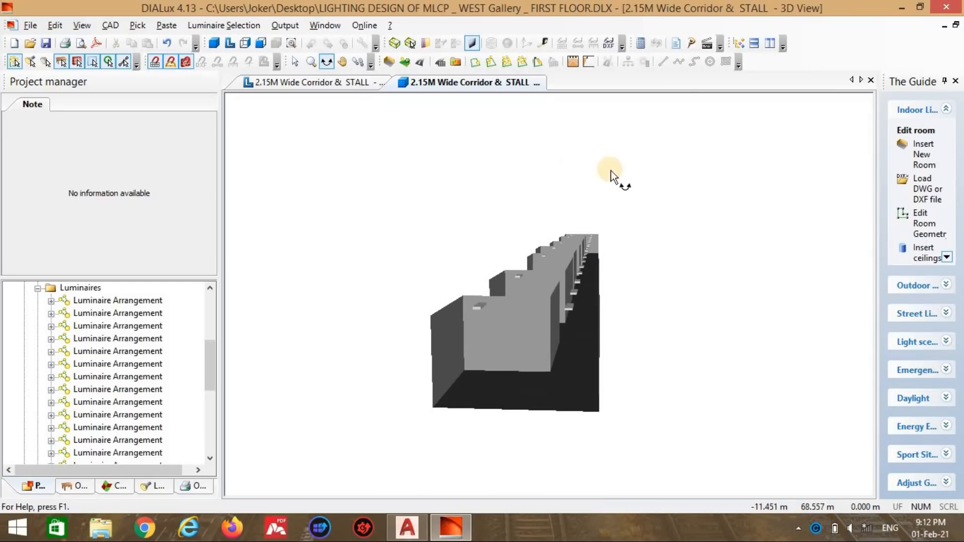
pyautogui.click(657, 45)
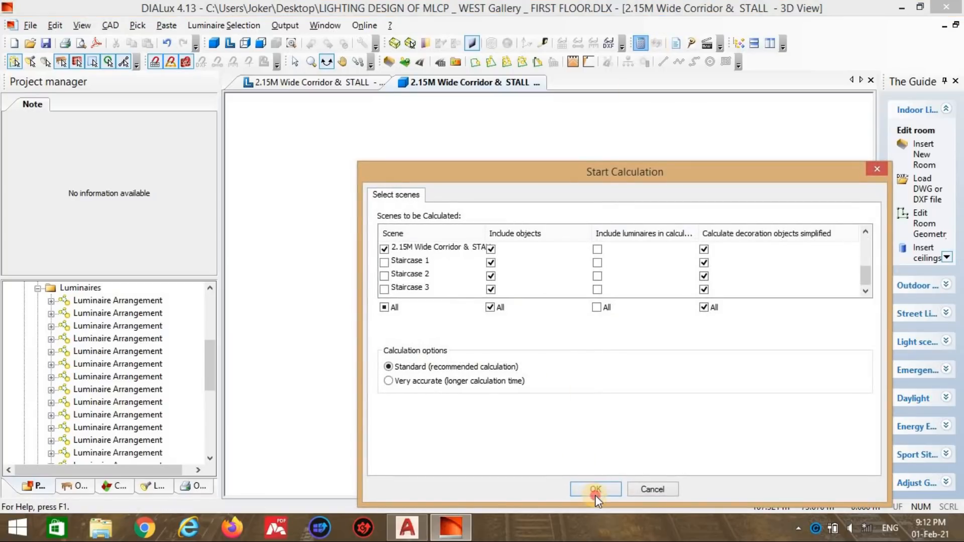
pyautogui.click(595, 490)
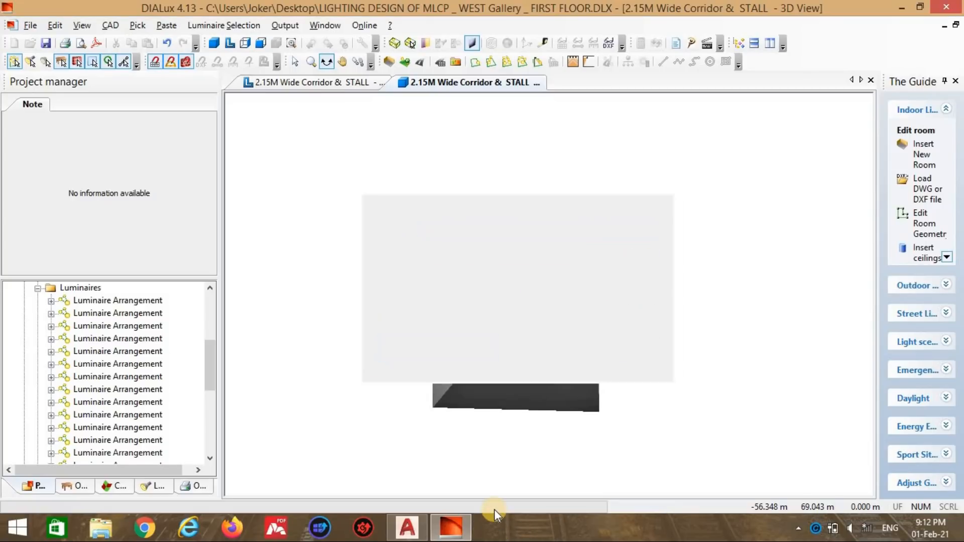
# Step: Open the Single Sheet Output preview of the calculated corridor at page width and review its isolines and illuminance table
pyautogui.moveTo(401, 289)
pyautogui.mouseDown()
pyautogui.moveTo(534, 338)
pyautogui.moveTo(582, 378)
pyautogui.moveTo(716, 331)
pyautogui.moveTo(771, 280)
pyautogui.moveTo(806, 283)
pyautogui.moveTo(791, 276)
pyautogui.mouseUp()
pyautogui.click(676, 43)
pyautogui.click(454, 286)
pyautogui.click(461, 386)
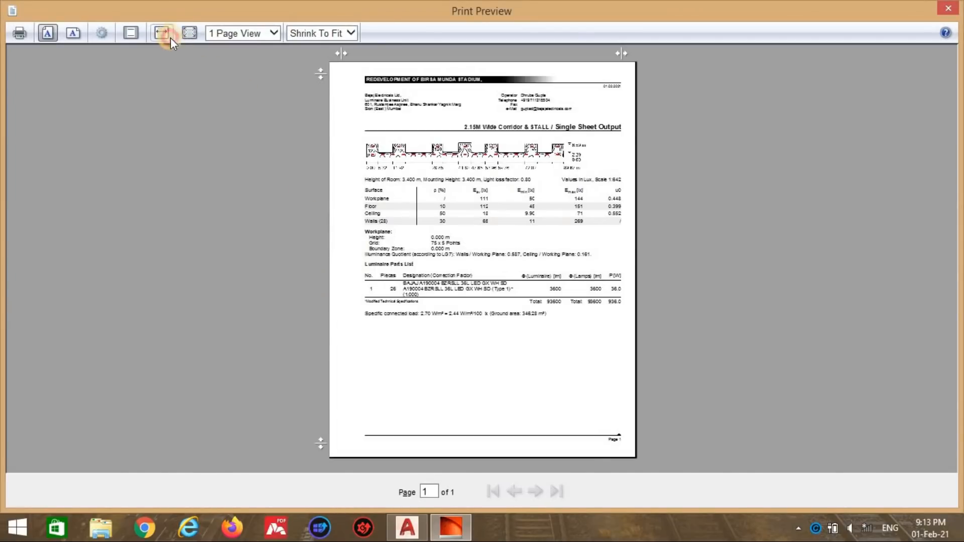
pyautogui.click(166, 34)
pyautogui.scroll(-2, 446, 251)
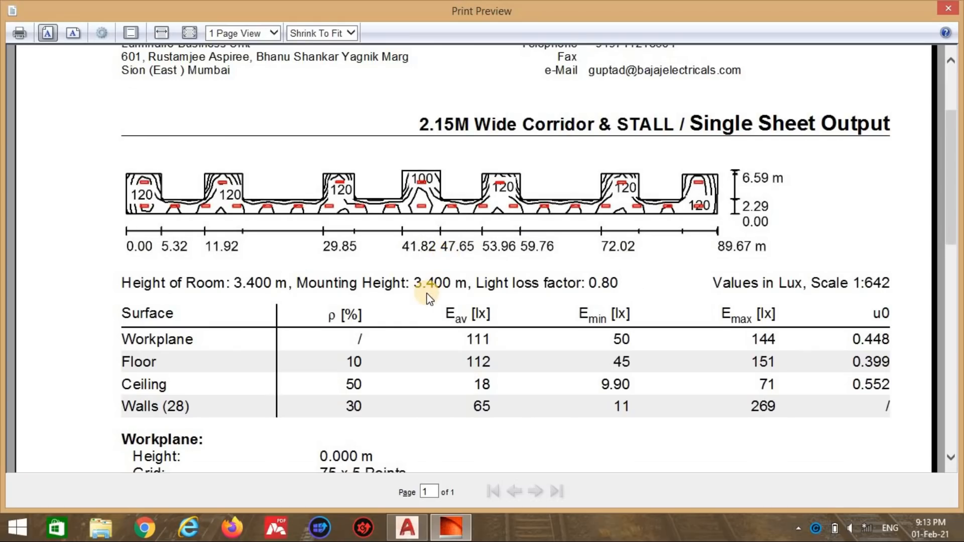
# Step: Switch to the West Gallery drawing in AutoCAD and find the building section showing the floor levels and heights
pyautogui.hotkey('alt', 'Tab')
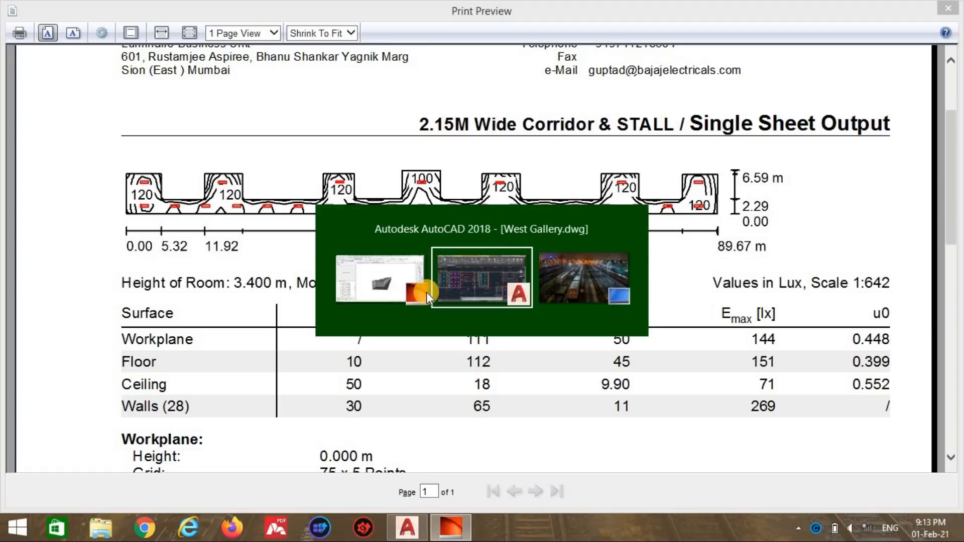
pyautogui.scroll(-5, 458, 275)
pyautogui.scroll(5, 341, 283)
pyautogui.scroll(-3, 356, 263)
pyautogui.scroll(-6, 497, 241)
pyautogui.moveTo(486, 270); pyautogui.dragTo(444, 365, button='middle')
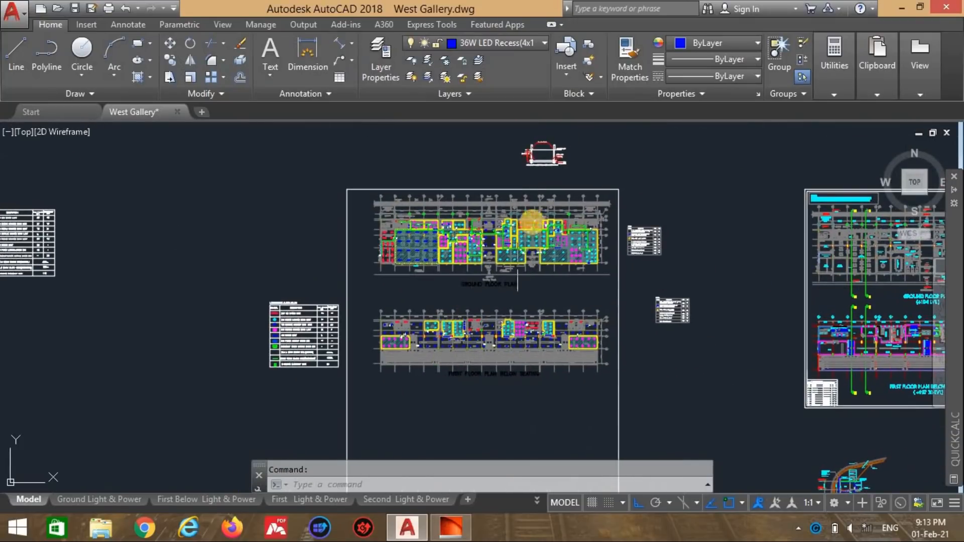
pyautogui.scroll(4, 552, 326)
pyautogui.scroll(-4, 509, 241)
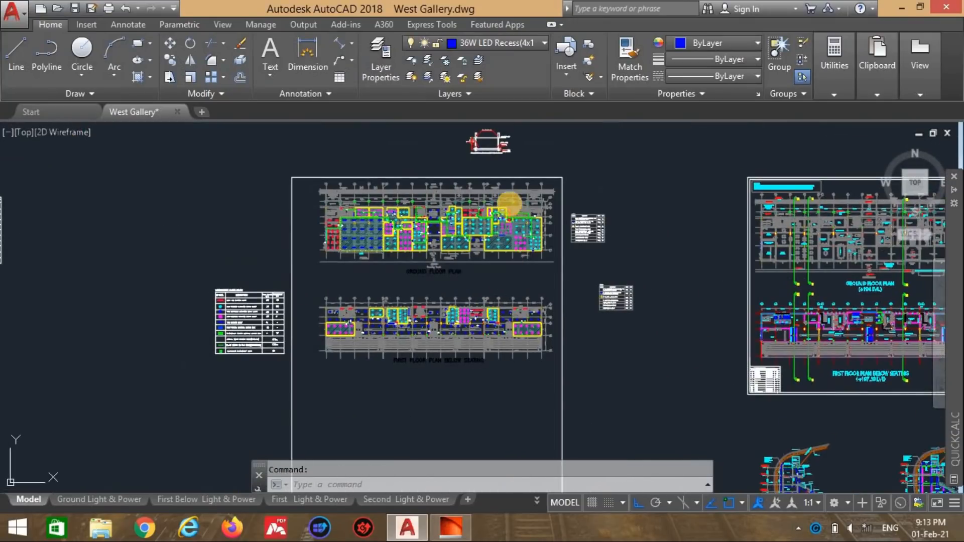
pyautogui.scroll(3, 509, 203)
pyautogui.scroll(2, 509, 211)
pyautogui.scroll(-5, 468, 221)
pyautogui.scroll(3, 613, 208)
pyautogui.scroll(2, 581, 238)
pyautogui.scroll(5, 580, 236)
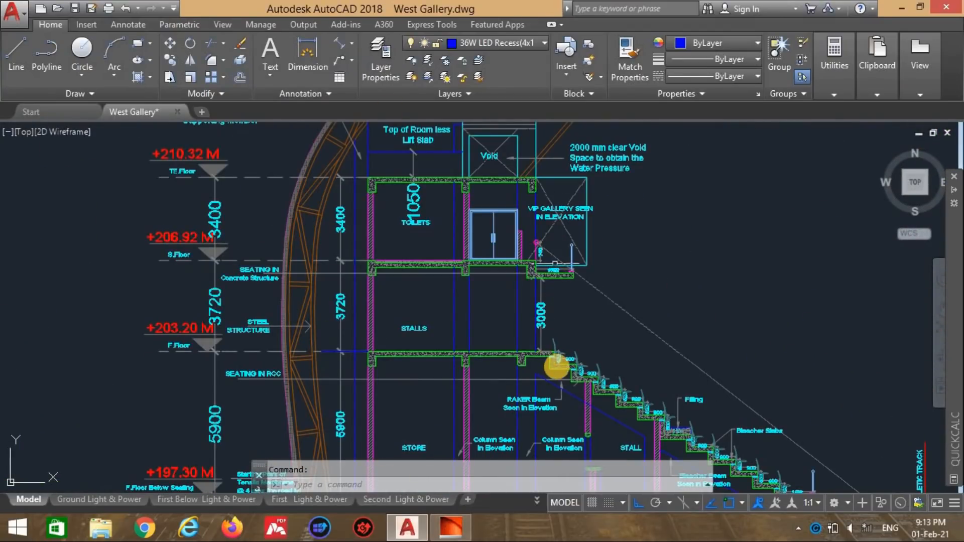
# Step: Measure the clear height of the storey containing the store and stall with an aligned dimension, without placing it
pyautogui.scroll(-3, 557, 352)
pyautogui.scroll(5, 533, 382)
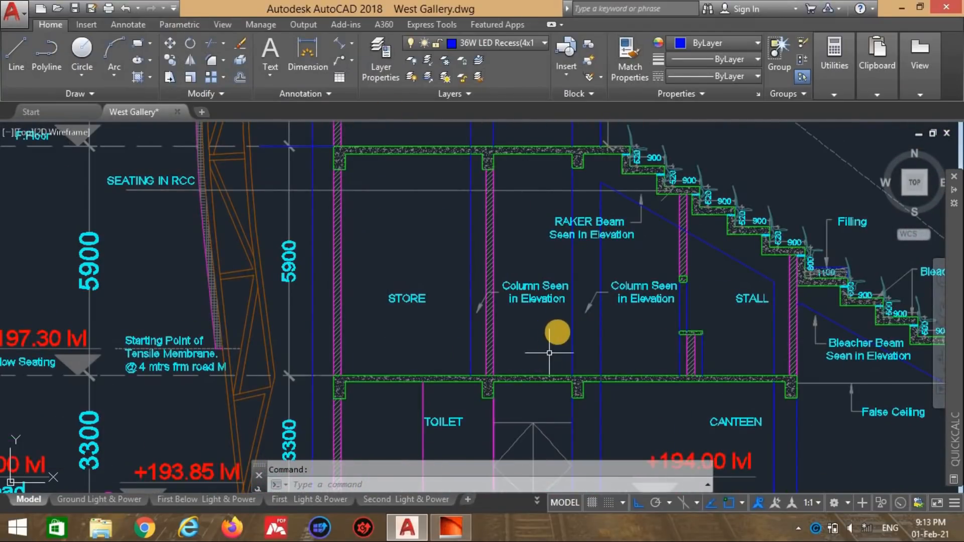
pyautogui.scroll(-4, 532, 339)
pyautogui.scroll(5, 585, 326)
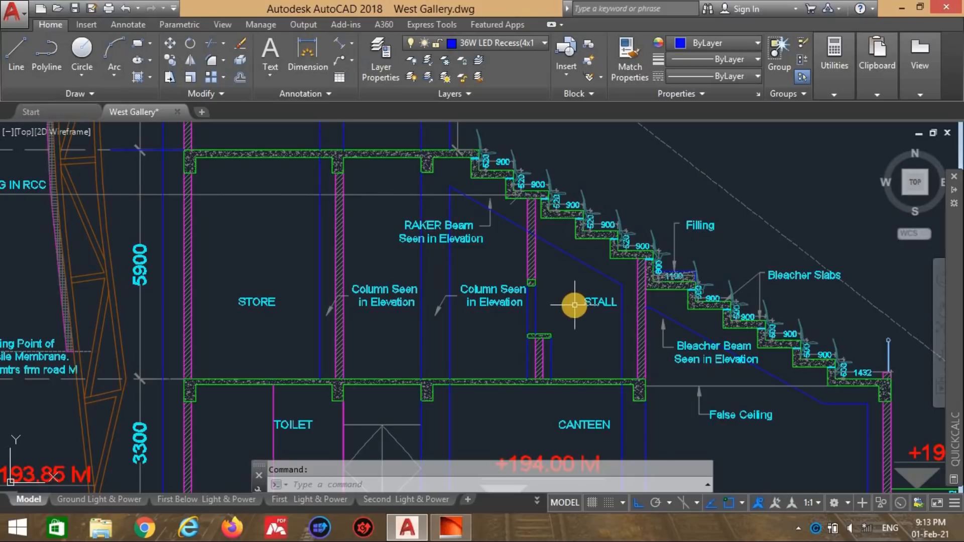
pyautogui.scroll(-2, 568, 304)
pyautogui.moveTo(542, 293); pyautogui.dragTo(211, 243, button='middle')
pyautogui.scroll(-1, 472, 278)
pyautogui.moveTo(475, 278); pyautogui.dragTo(586, 288, button='middle')
pyautogui.scroll(4, 442, 254)
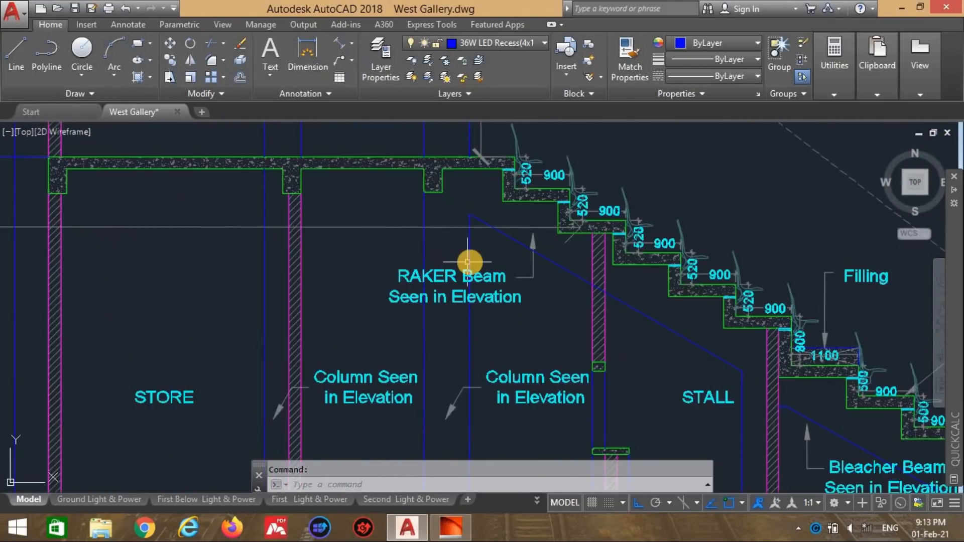
pyautogui.scroll(2, 461, 241)
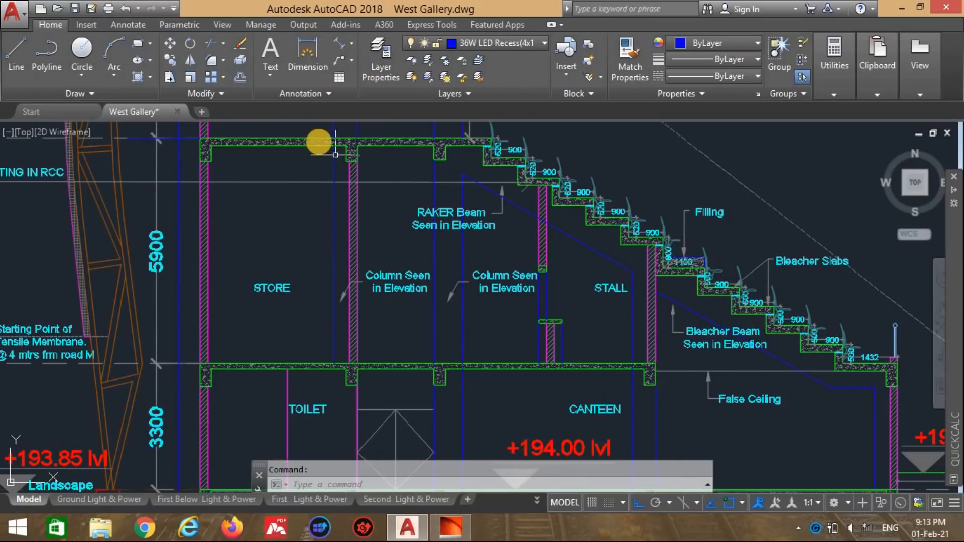
pyautogui.click(340, 45)
pyautogui.click(433, 147)
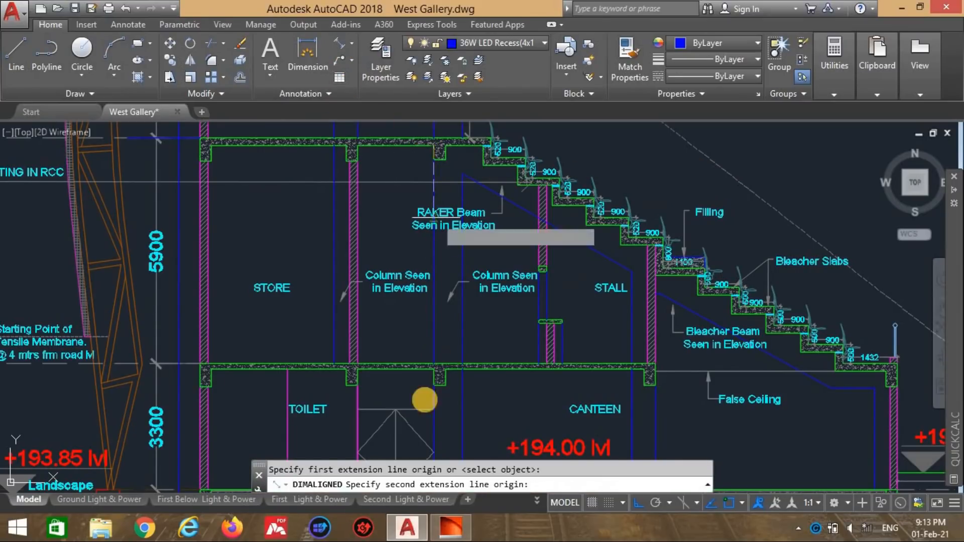
pyautogui.click(436, 362)
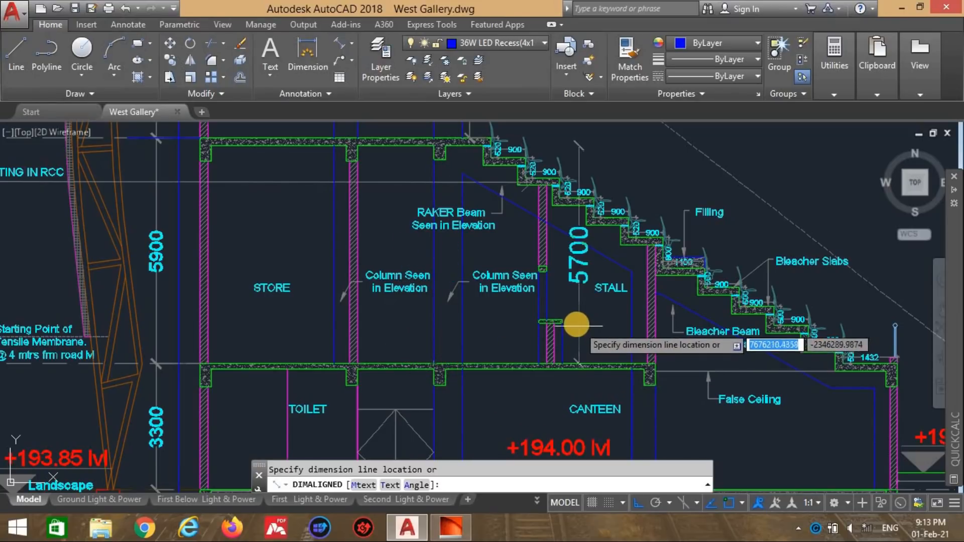
pyautogui.press('Escape')
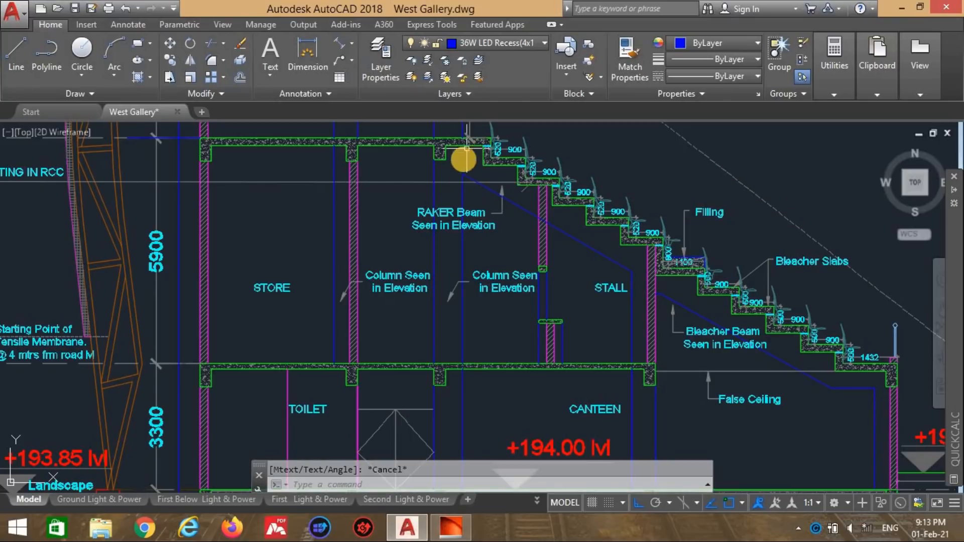
# Step: Find the First Floor Plan Below Seating, switch back to DIALux and close the Single Sheet Output preview
pyautogui.scroll(-15, 464, 229)
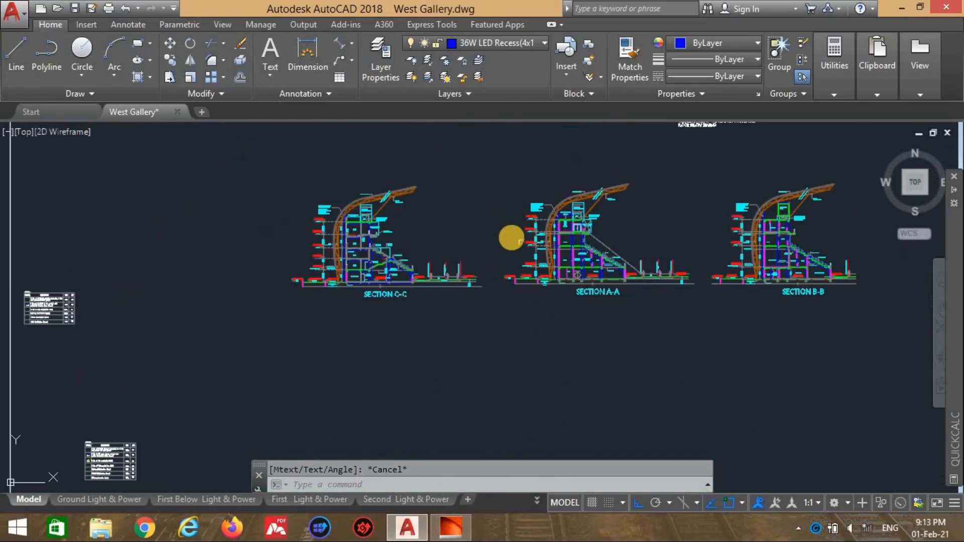
pyautogui.scroll(8, 251, 236)
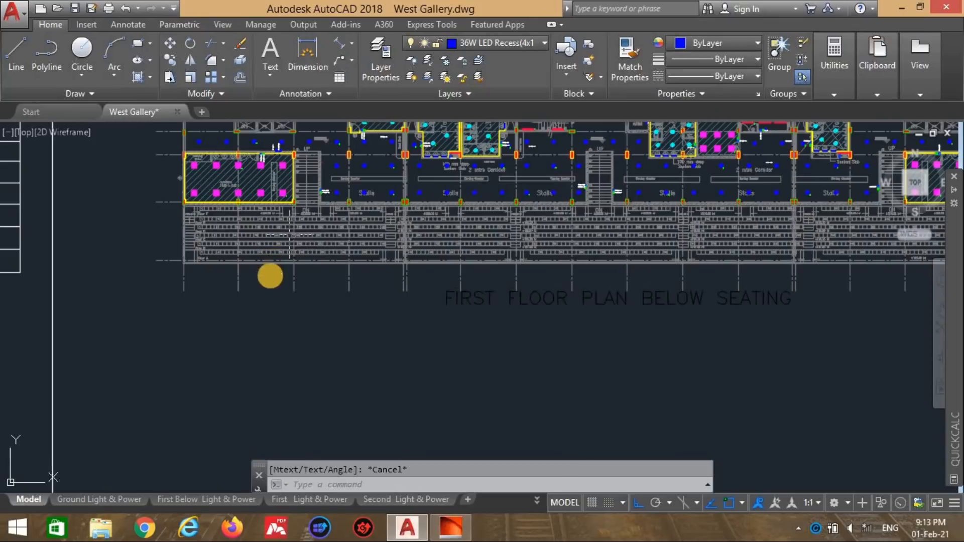
pyautogui.scroll(-7, 326, 329)
pyautogui.scroll(9, 323, 314)
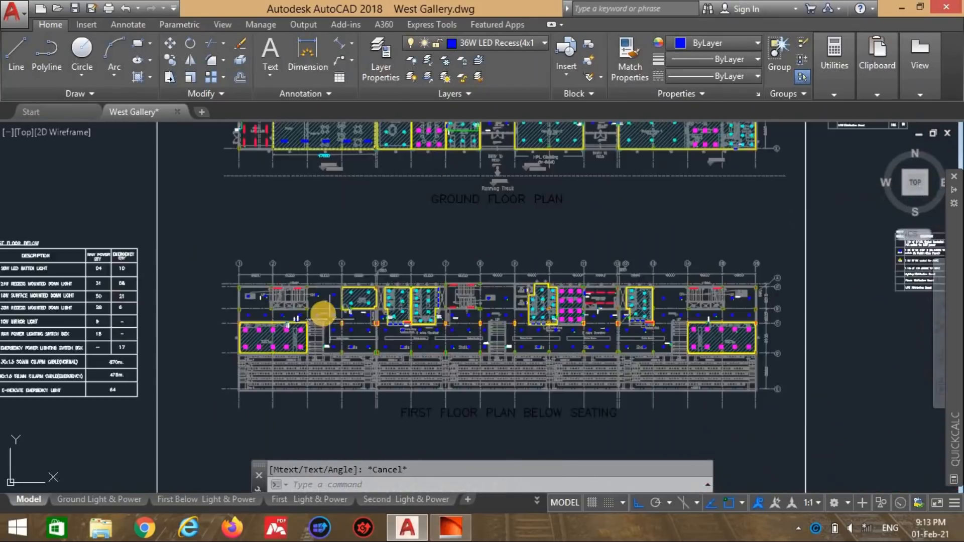
pyautogui.hotkey('alt', 'Tab')
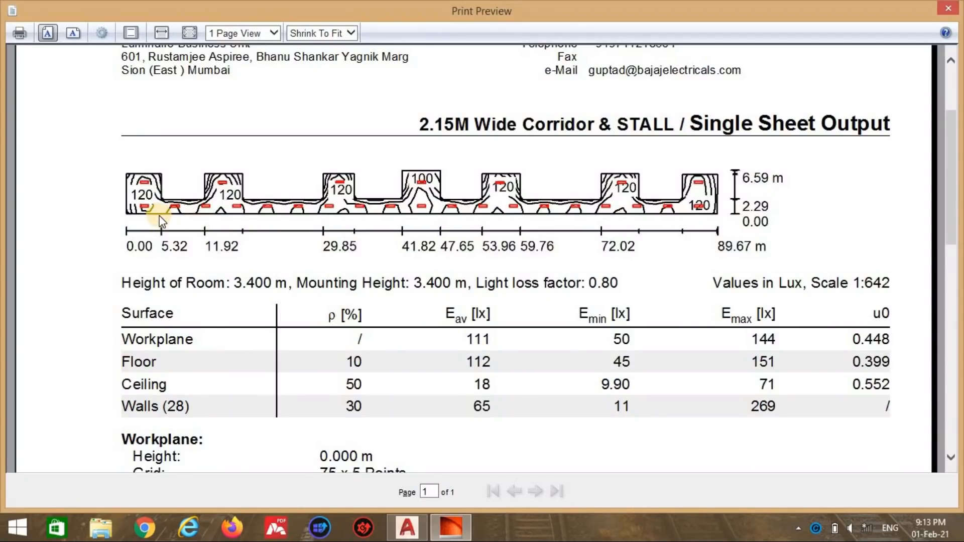
pyautogui.click(943, 9)
# Step: Compare the corridor's 3D shape and luminaire layout in DIALux with the First Floor Plan Below Seating in AutoCAD
pyautogui.moveTo(550, 302); pyautogui.dragTo(441, 399)
pyautogui.hotkey('alt', 'Tab')
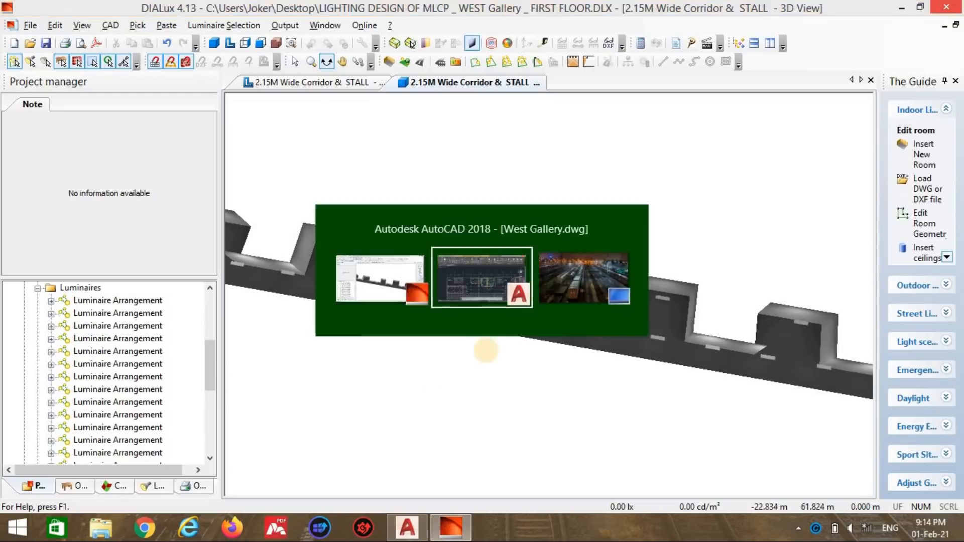
pyautogui.scroll(-4, 528, 319)
pyautogui.scroll(5, 556, 338)
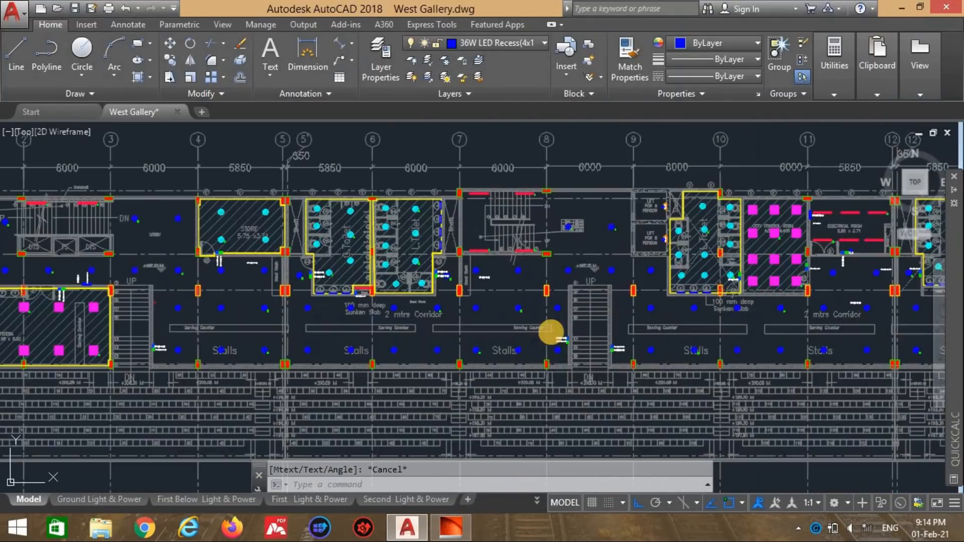
pyautogui.hotkey('alt', 'Tab')
pyautogui.moveTo(554, 326); pyautogui.dragTo(634, 329)
pyautogui.hotkey('alt', 'Tab')
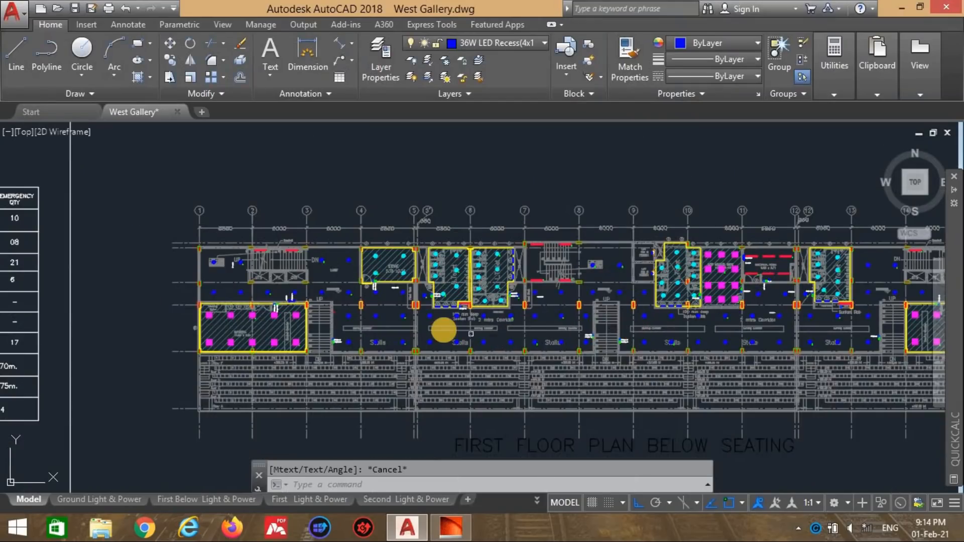
pyautogui.scroll(2, 444, 331)
pyautogui.hotkey('alt', 'Tab')
pyautogui.moveTo(394, 353); pyautogui.dragTo(403, 372)
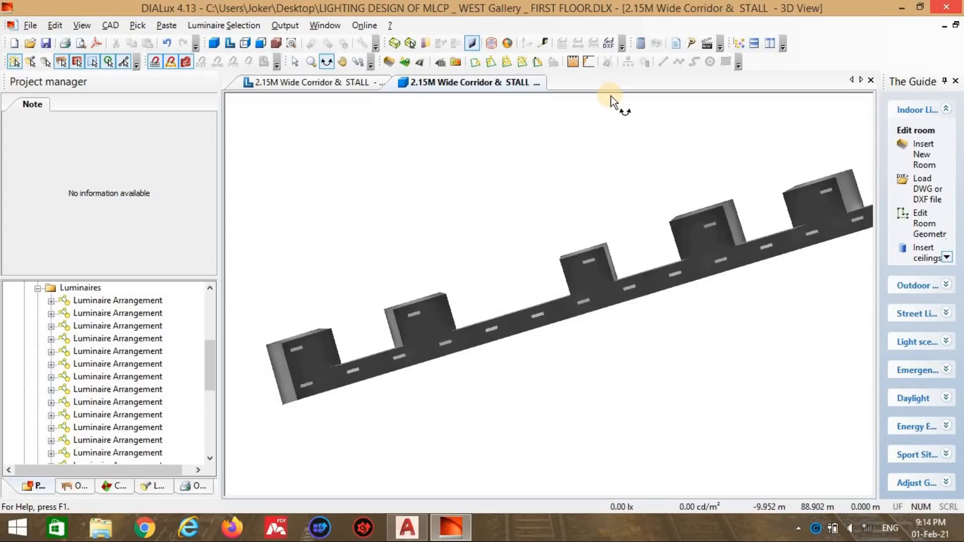
pyautogui.hotkey('alt', 'Tab')
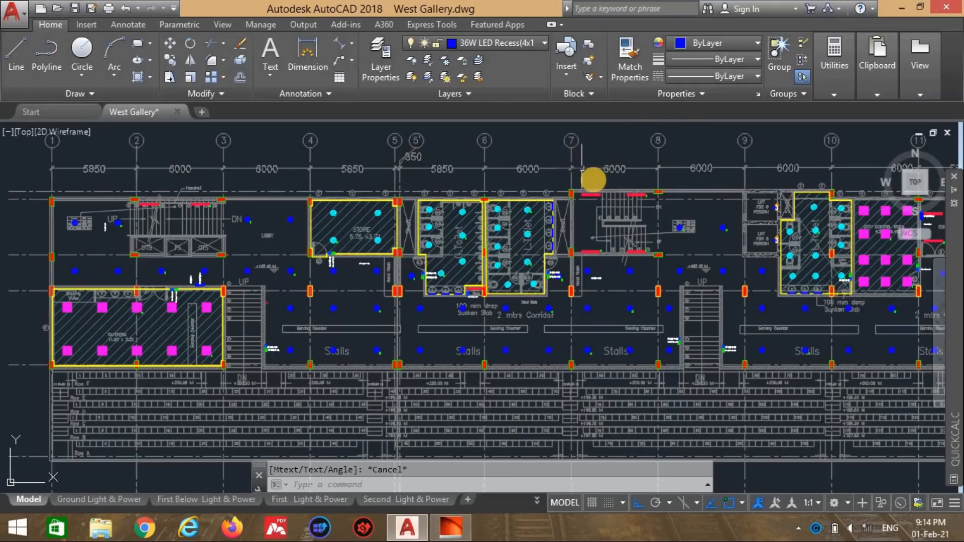
pyautogui.hotkey('alt', 'Tab')
pyautogui.moveTo(582, 254); pyautogui.dragTo(609, 153)
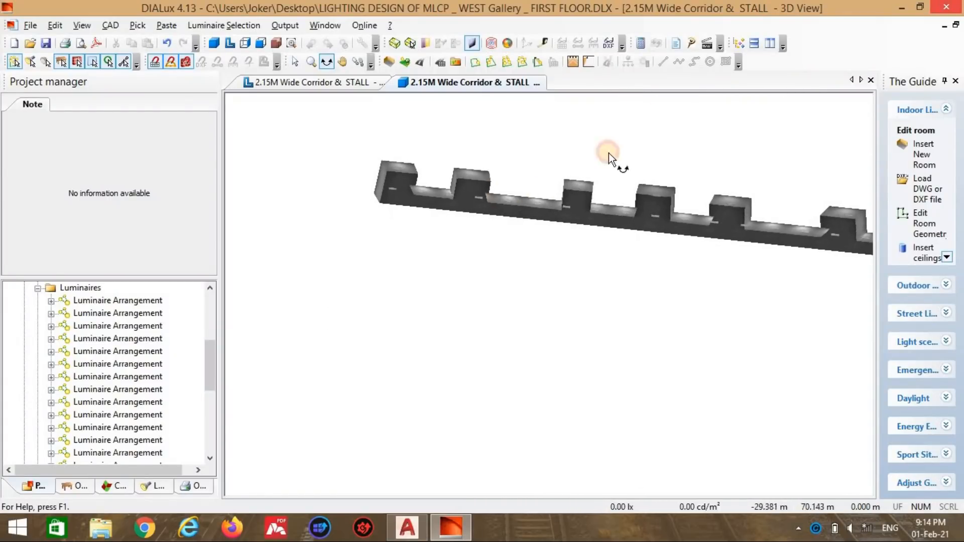
# Step: Open the corridor's room geometry for editing in the floor plan and move its long straight wall to about y -1.04 m
pyautogui.click(345, 83)
pyautogui.scroll(-3, 549, 183)
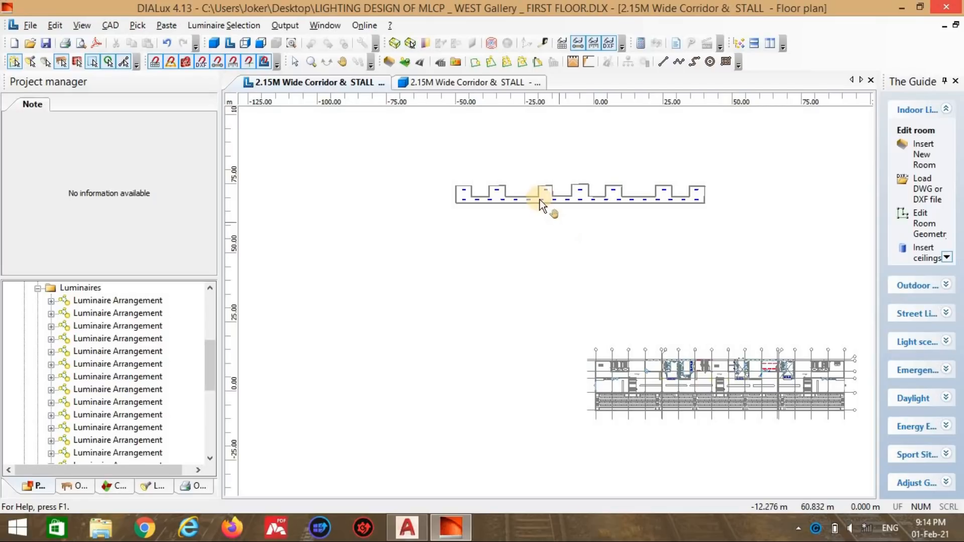
pyautogui.click(474, 201)
pyautogui.click(499, 198)
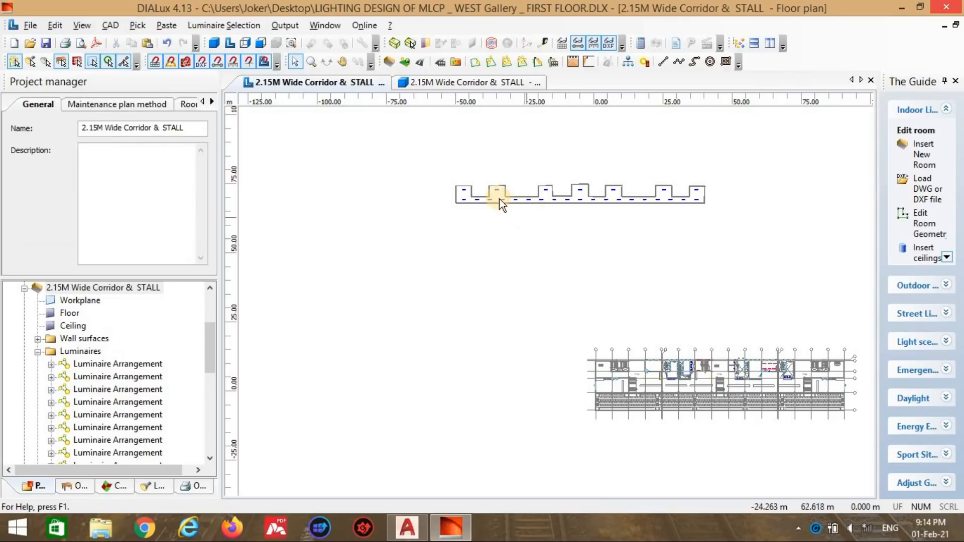
pyautogui.scroll(1, 471, 196)
pyautogui.click(441, 177)
pyautogui.click(463, 179)
pyautogui.click(473, 179)
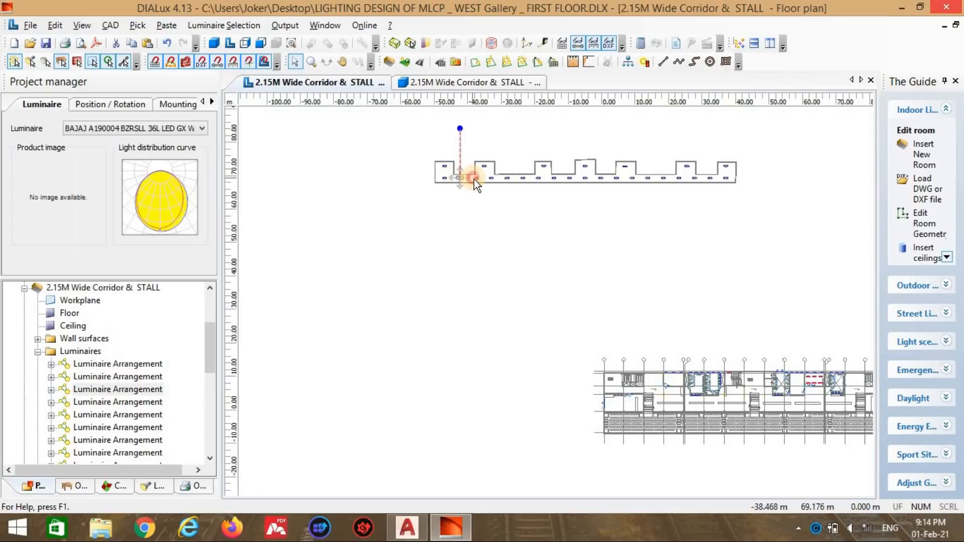
pyautogui.click(507, 184)
pyautogui.click(947, 231)
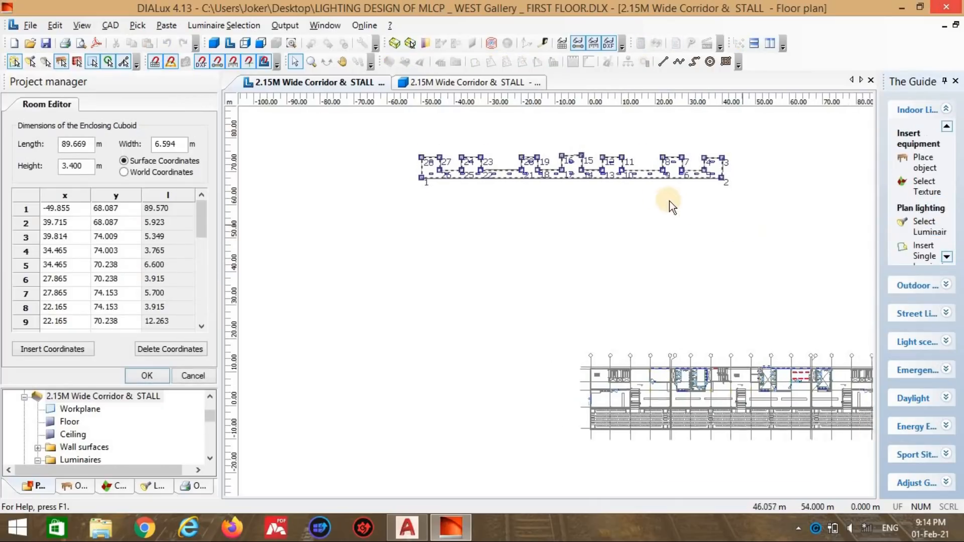
pyautogui.moveTo(548, 167); pyautogui.dragTo(613, 388)
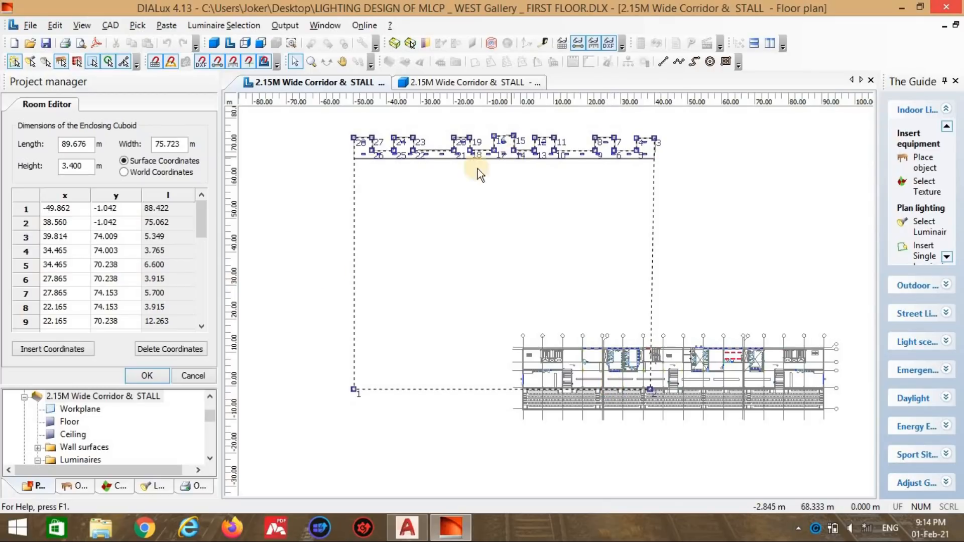
# Step: Delete the room's corner coordinates one after another until only the last three remain
pyautogui.click(170, 350)
pyautogui.click(171, 350)
pyautogui.click(170, 350)
pyautogui.click(170, 350)
pyautogui.click(170, 350)
pyautogui.click(171, 350)
pyautogui.click(170, 350)
pyautogui.click(170, 350)
pyautogui.click(171, 350)
pyautogui.doubleClick(170, 353)
pyautogui.click(171, 353)
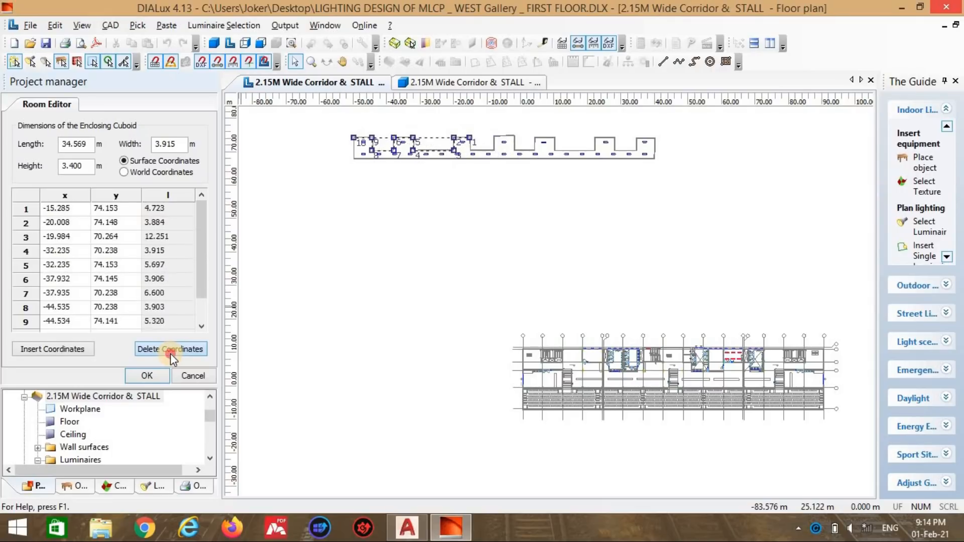
pyautogui.doubleClick(171, 353)
pyautogui.doubleClick(172, 354)
pyautogui.click(172, 354)
pyautogui.doubleClick(173, 354)
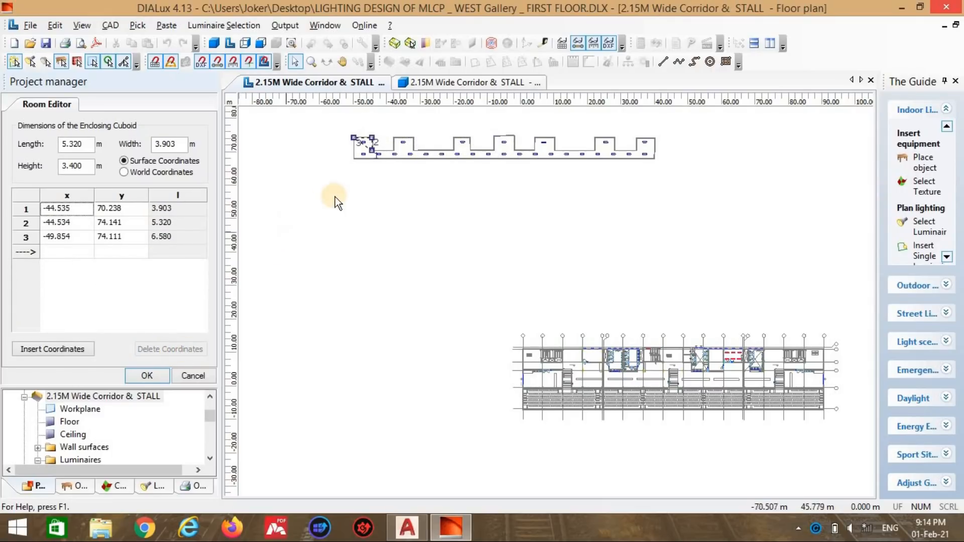
# Step: Move the room's three remaining corners onto the imported floor plan at (0.680, 4.942), (0.380, 11.056) and (6.530, 11.056)
pyautogui.moveTo(370, 153); pyautogui.dragTo(524, 369)
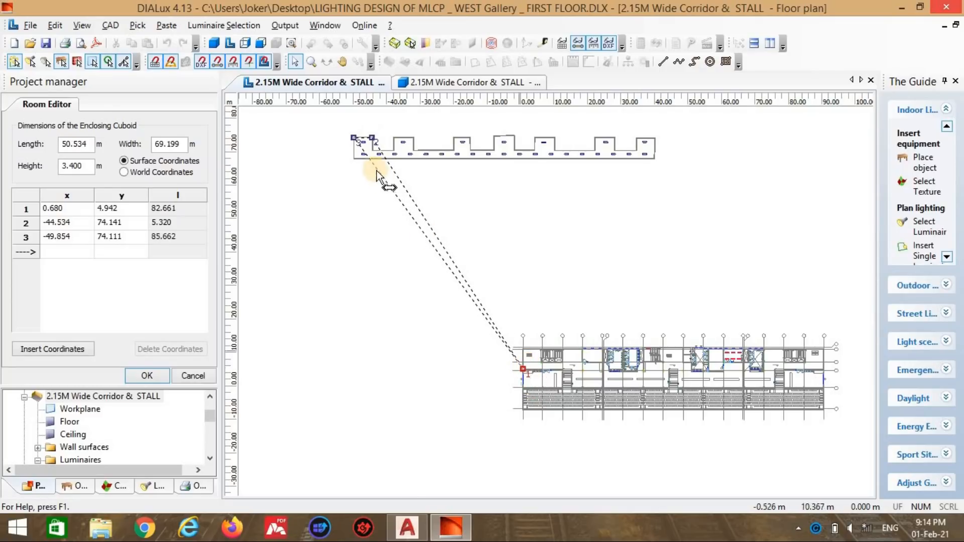
pyautogui.moveTo(372, 134); pyautogui.dragTo(522, 345)
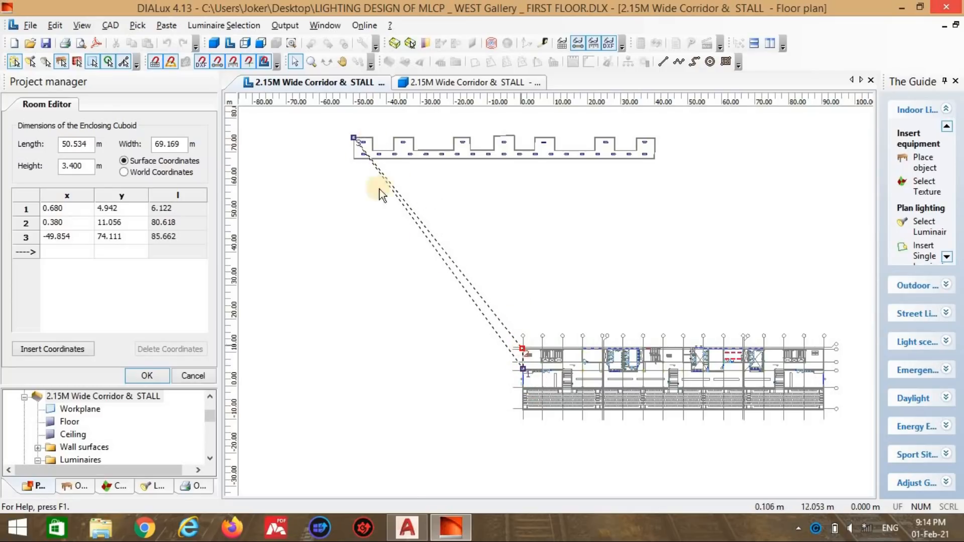
pyautogui.moveTo(351, 137); pyautogui.dragTo(353, 137)
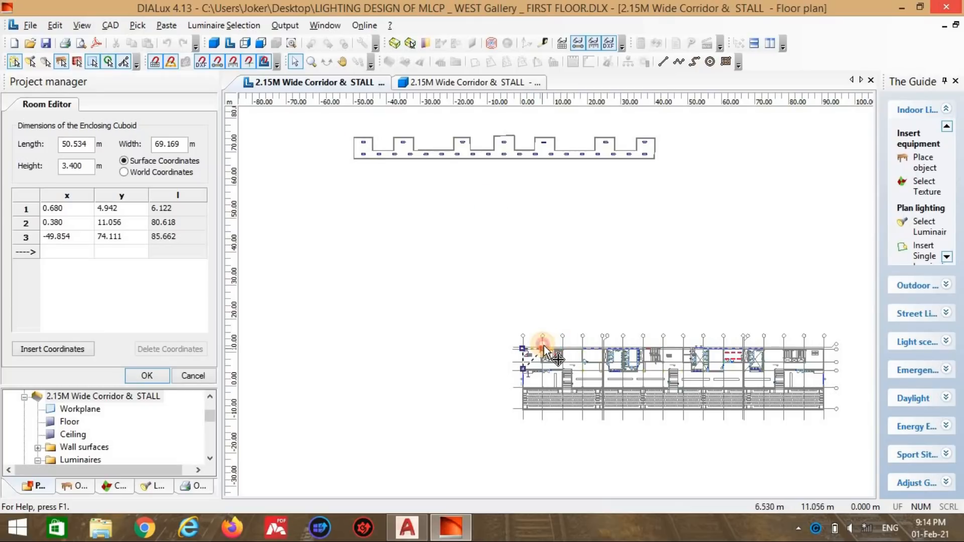
# Step: Align the room's second corner with the corner column and its adjoining wall face at (0.610, 10.456)
pyautogui.scroll(8, 546, 375)
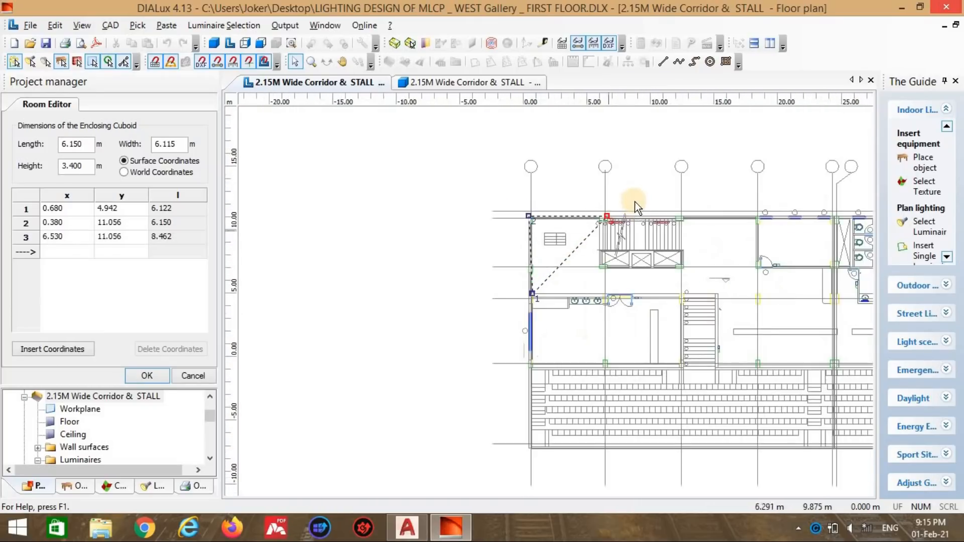
pyautogui.scroll(3, 514, 266)
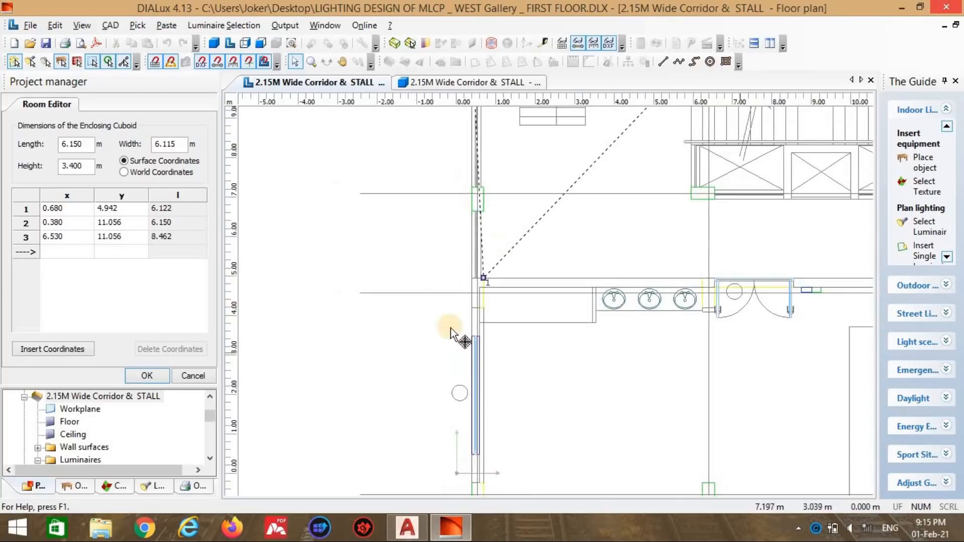
pyautogui.scroll(1, 348, 173)
pyautogui.moveTo(338, 178); pyautogui.dragTo(356, 206)
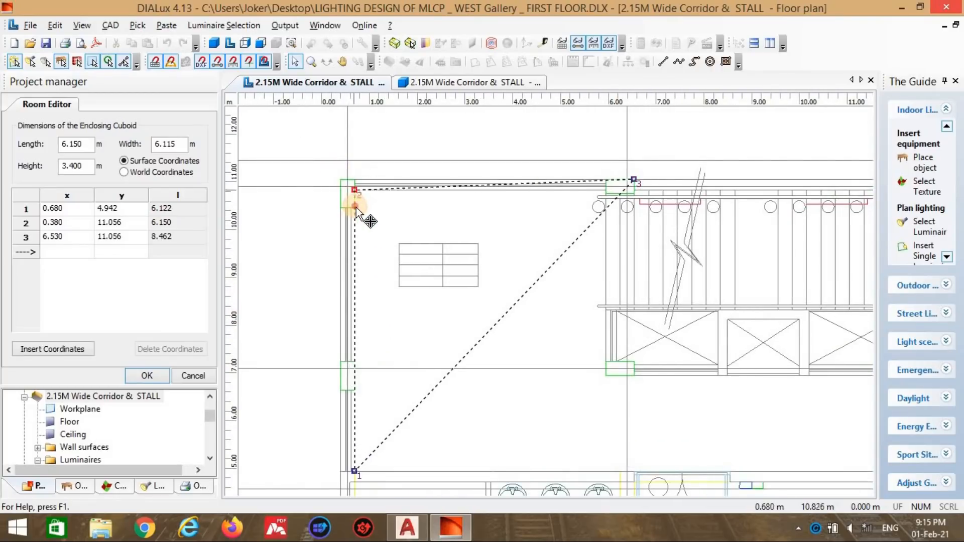
pyautogui.scroll(3, 472, 281)
pyautogui.scroll(-4, 738, 394)
pyautogui.scroll(1, 362, 217)
pyautogui.moveTo(363, 217); pyautogui.dragTo(527, 286, button='middle')
pyautogui.scroll(4, 592, 312)
pyautogui.scroll(1, 577, 280)
pyautogui.scroll(1, 588, 284)
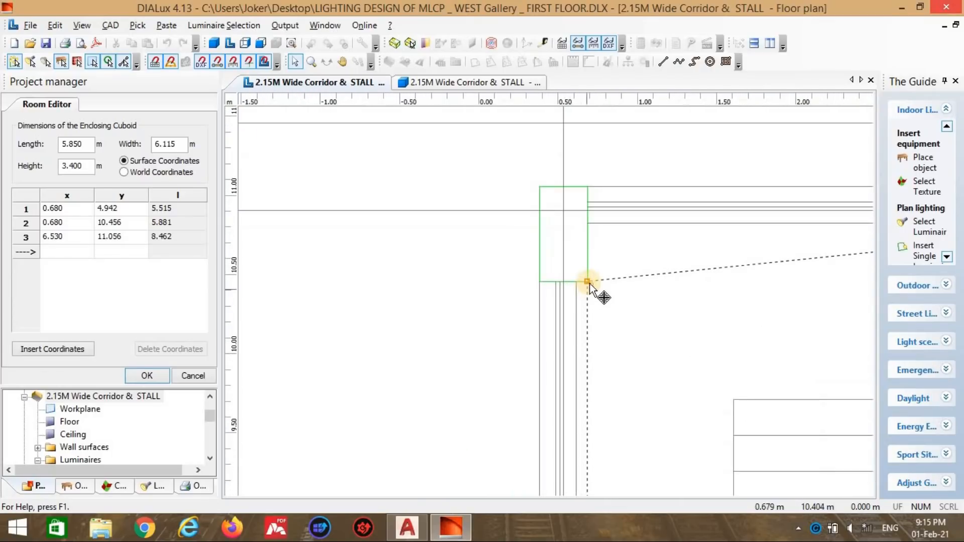
pyautogui.moveTo(580, 287)
pyautogui.mouseDown()
pyautogui.moveTo(580, 300)
pyautogui.moveTo(579, 289)
pyautogui.mouseUp()
pyautogui.scroll(-2, 522, 304)
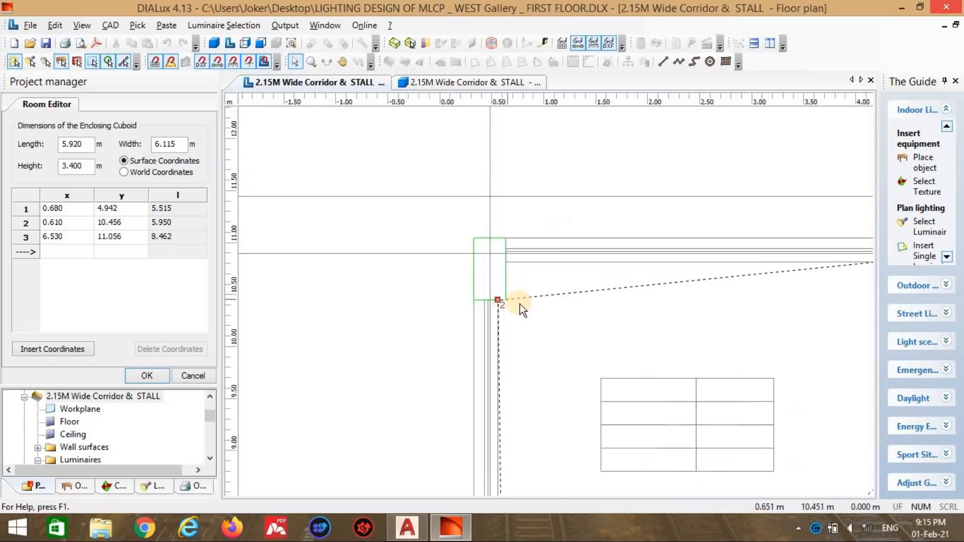
# Step: Add corners at (0.680, 10.456) and (0.680, 10.826) around the column, and move the next corner to (5.930, 10.826)
pyautogui.rightClick(525, 303)
pyautogui.click(567, 305)
pyautogui.moveTo(500, 301); pyautogui.dragTo(495, 252)
pyautogui.rightClick(521, 300)
pyautogui.click(549, 311)
pyautogui.scroll(-2, 663, 284)
pyautogui.moveTo(736, 236); pyautogui.dragTo(694, 251)
pyautogui.scroll(-2, 635, 243)
# Step: Add corners at (5.930, 6.941) and (12.530, 6.941) to route the room outline around the first staircase block
pyautogui.rightClick(553, 207)
pyautogui.click(572, 213)
pyautogui.moveTo(553, 201); pyautogui.dragTo(584, 351)
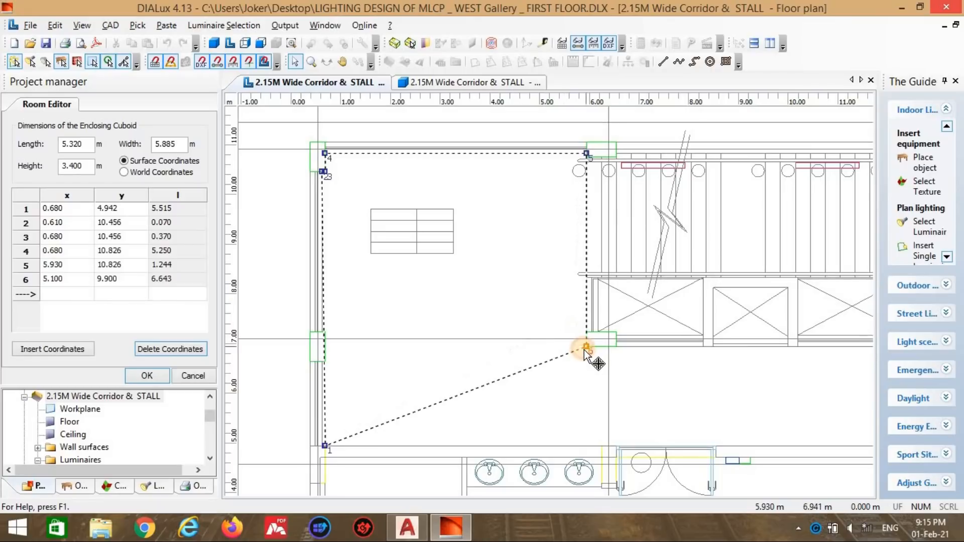
pyautogui.rightClick(571, 354)
pyautogui.click(607, 164)
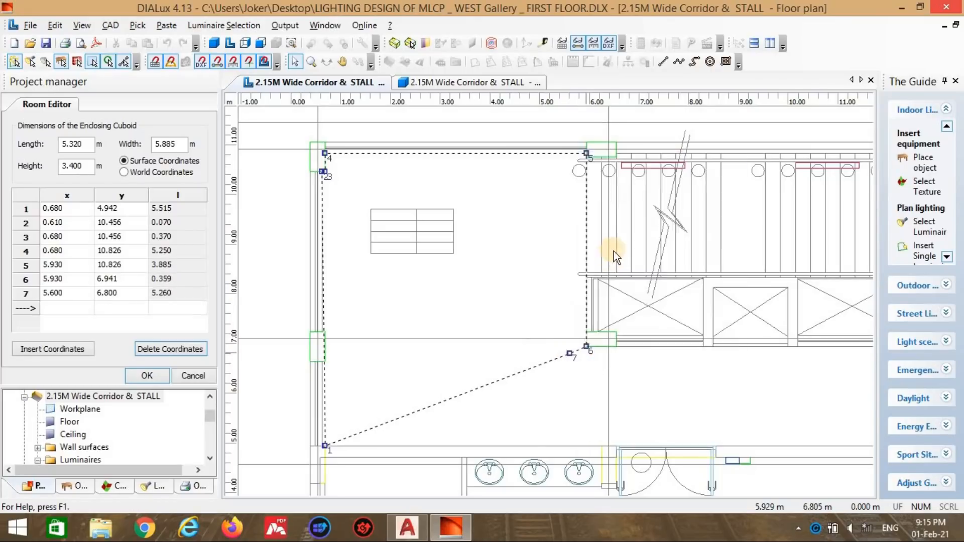
pyautogui.scroll(-2, 429, 305)
pyautogui.moveTo(429, 306); pyautogui.dragTo(418, 305, button='middle')
pyautogui.moveTo(390, 289); pyautogui.dragTo(640, 285)
# Step: Add a corner at (15.260, 4.941) and another at the column beyond the staircase block at (12.530, 10.931)
pyautogui.rightClick(571, 296)
pyautogui.click(600, 304)
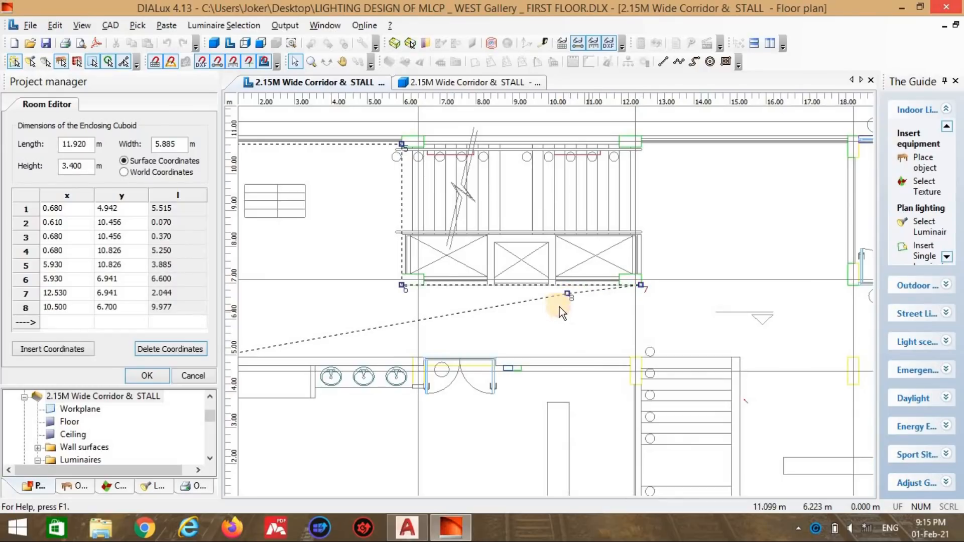
pyautogui.moveTo(781, 351); pyautogui.dragTo(406, 151)
pyautogui.scroll(-1, 807, 345)
pyautogui.rightClick(449, 280)
pyautogui.click(468, 289)
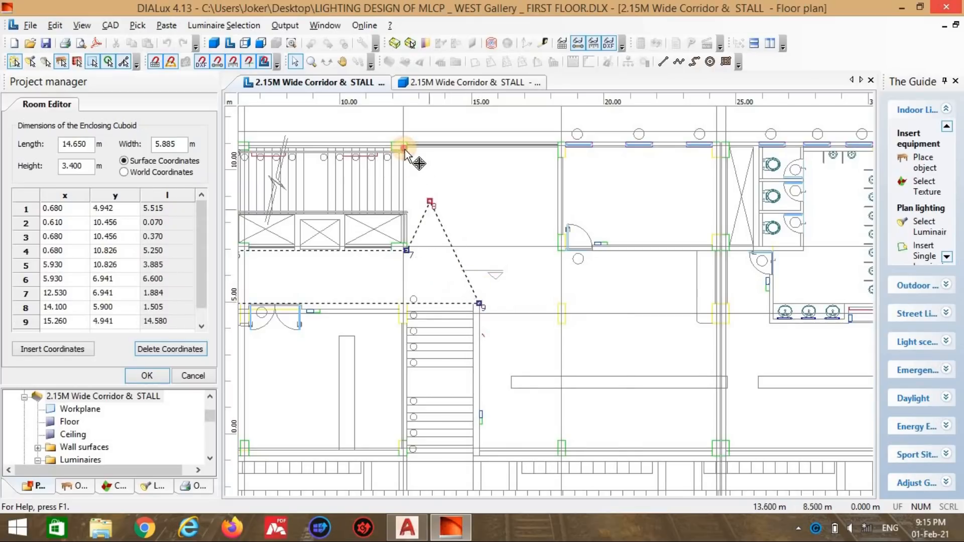
pyautogui.scroll(4, 414, 131)
pyautogui.scroll(-3, 556, 303)
pyautogui.moveTo(522, 321); pyautogui.dragTo(640, 535, button='middle')
pyautogui.scroll(4, 505, 342)
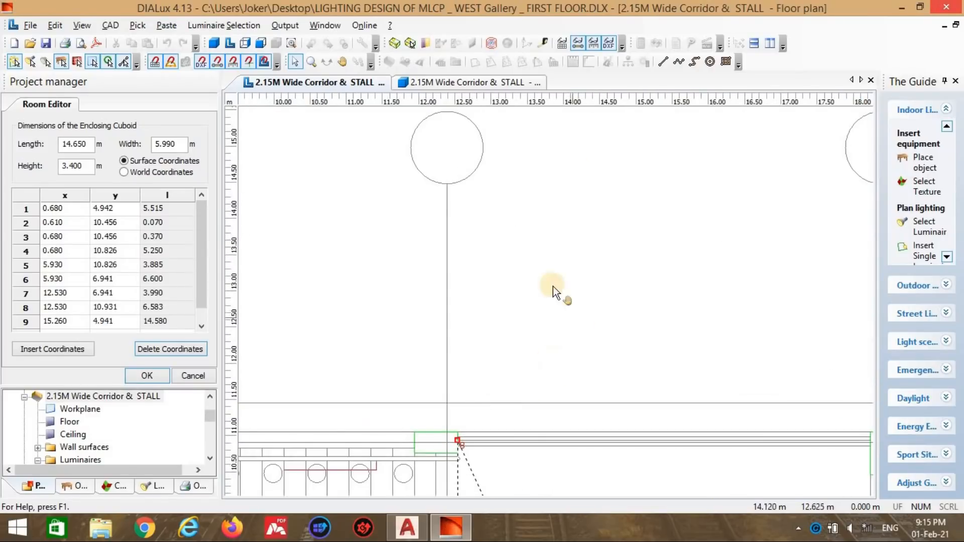
pyautogui.moveTo(553, 286); pyautogui.dragTo(512, 258, button='middle')
pyautogui.scroll(1, 513, 257)
pyautogui.scroll(1, 472, 145)
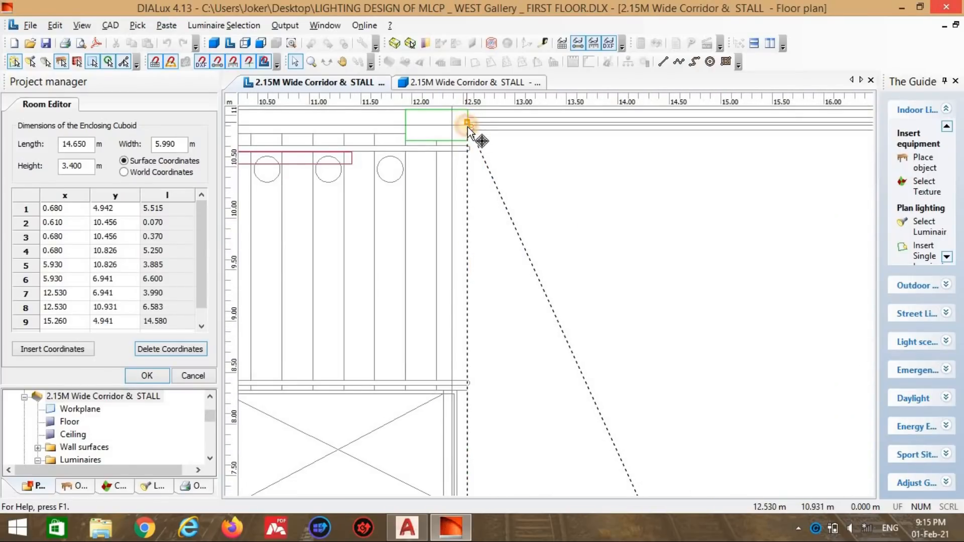
pyautogui.moveTo(471, 134); pyautogui.dragTo(472, 131)
pyautogui.scroll(-4, 535, 221)
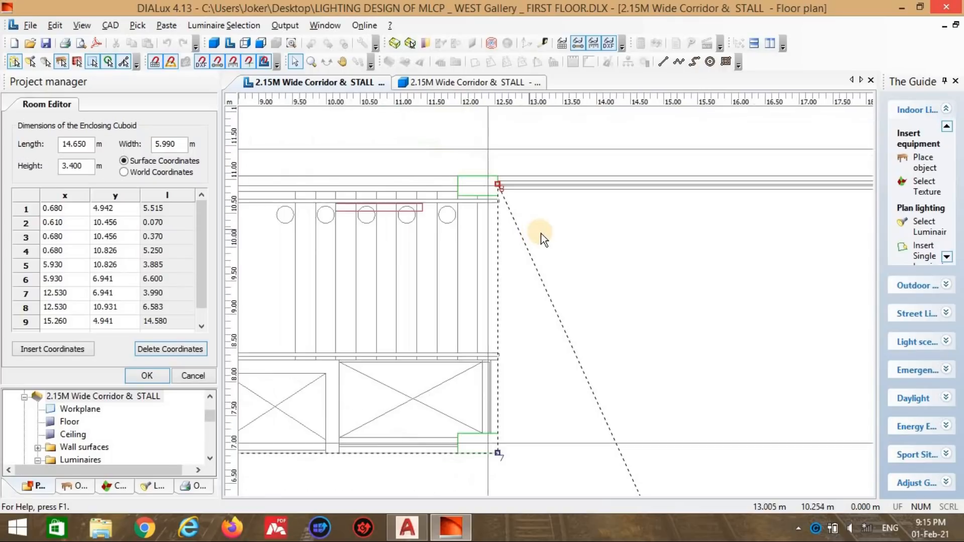
# Step: Add corners at (18.230, 10.856) and (18.230, 6.941) to enclose the bay beside the staircase block
pyautogui.rightClick(499, 262)
pyautogui.click(507, 258)
pyautogui.moveTo(491, 262); pyautogui.dragTo(698, 343)
pyautogui.rightClick(690, 196)
pyautogui.click(728, 199)
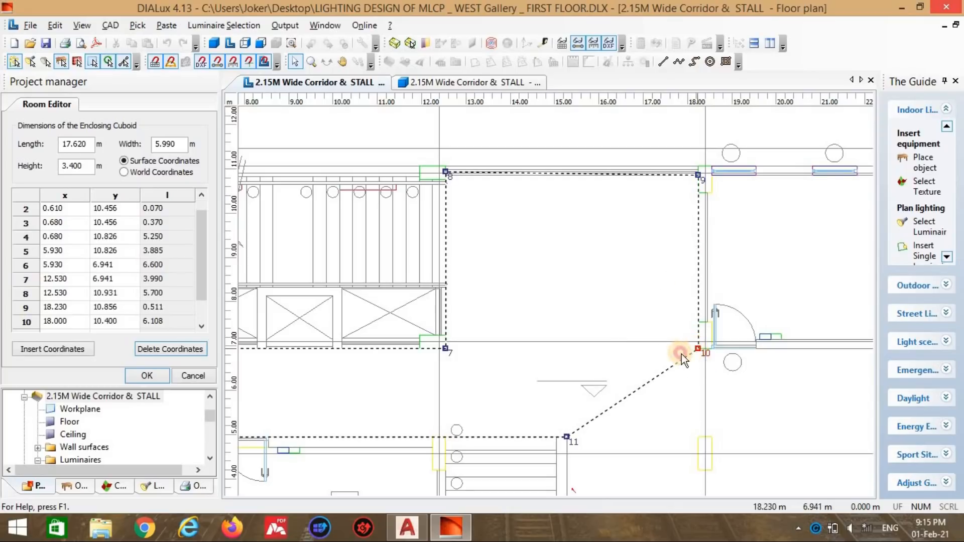
# Step: Extend the room outline along the adjoining room's wall with new corners at (24.180, 6.941) and (24.180, 4.941)
pyautogui.scroll(-3, 682, 354)
pyautogui.rightClick(542, 243)
pyautogui.click(550, 249)
pyautogui.moveTo(552, 254); pyautogui.dragTo(718, 292)
pyautogui.rightClick(681, 235)
pyautogui.click(688, 241)
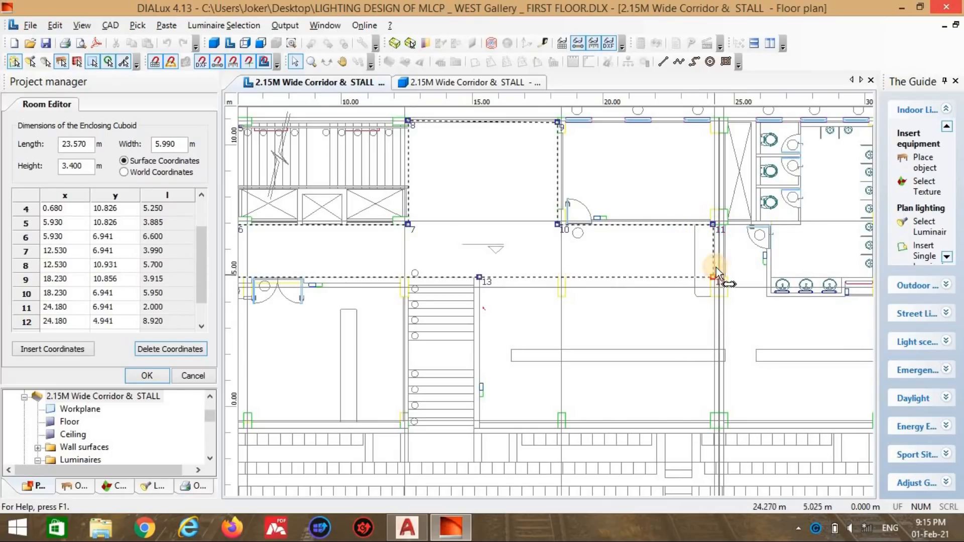
# Step: Wrap the outline around the column before the toilets with corners at (24.080, 4.941), (24.080, 4.191) and (24.730, 4.191)
pyautogui.scroll(5, 716, 267)
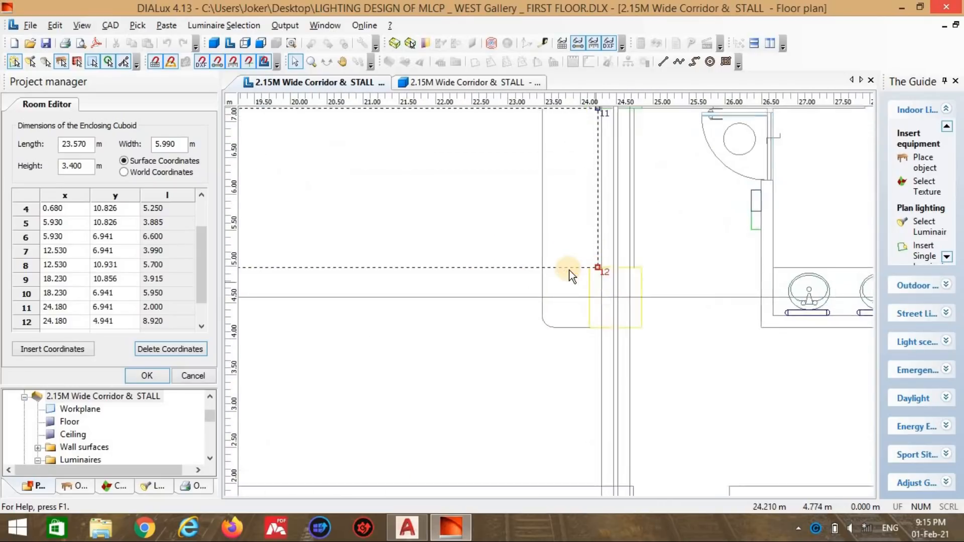
pyautogui.scroll(1, 570, 273)
pyautogui.rightClick(572, 272)
pyautogui.click(585, 269)
pyautogui.moveTo(568, 258); pyautogui.dragTo(585, 338)
pyautogui.rightClick(522, 333)
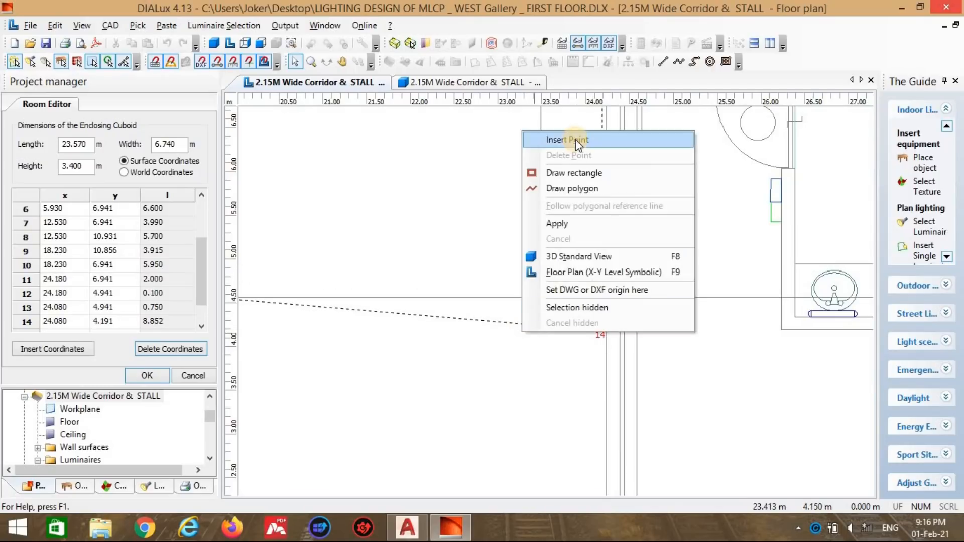
pyautogui.click(568, 140)
pyautogui.moveTo(521, 327); pyautogui.dragTo(650, 330)
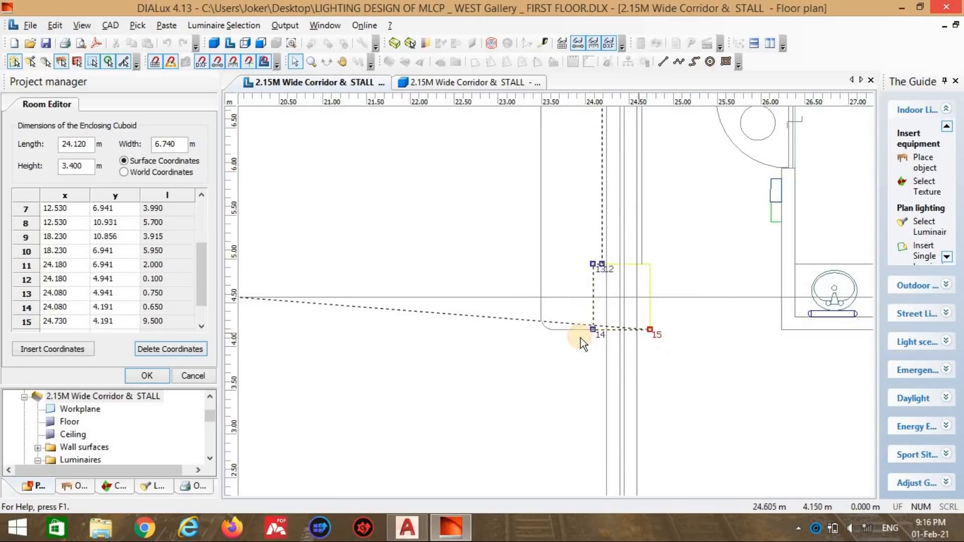
# Step: Add corners at (36.580, 4.191), (36.580, 6.941) and (42.730, 6.941) to follow the toilet block and the second stairwell
pyautogui.scroll(-3, 585, 342)
pyautogui.moveTo(589, 344); pyautogui.dragTo(630, 247, button='middle')
pyautogui.rightClick(574, 233)
pyautogui.click(586, 241)
pyautogui.moveTo(571, 231); pyautogui.dragTo(795, 299)
pyautogui.scroll(-3, 786, 297)
pyautogui.moveTo(784, 298); pyautogui.dragTo(495, 297, button='middle')
pyautogui.scroll(-1, 577, 296)
pyautogui.scroll(-1, 501, 306)
pyautogui.scroll(-1, 515, 316)
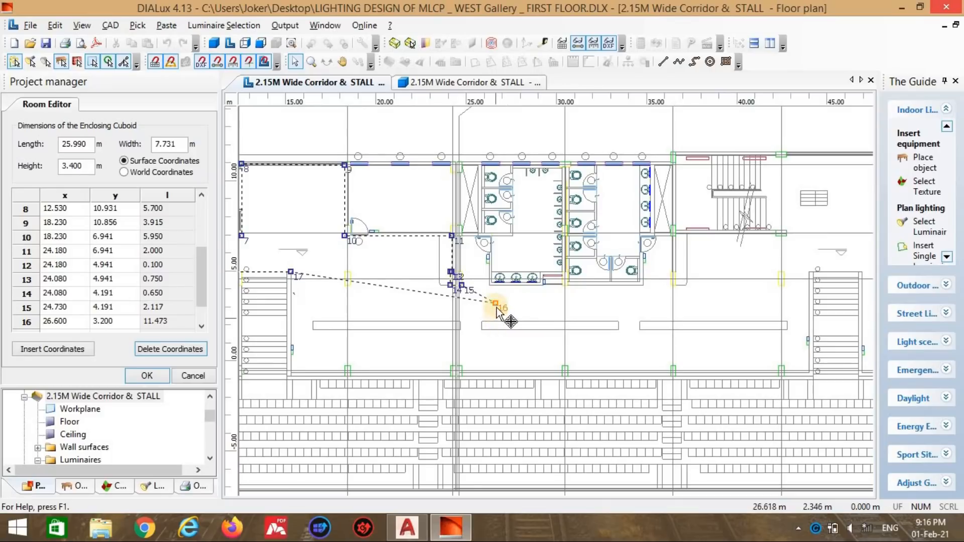
pyautogui.moveTo(542, 304); pyautogui.dragTo(676, 285)
pyautogui.click(414, 272)
pyautogui.moveTo(392, 276); pyautogui.dragTo(790, 240)
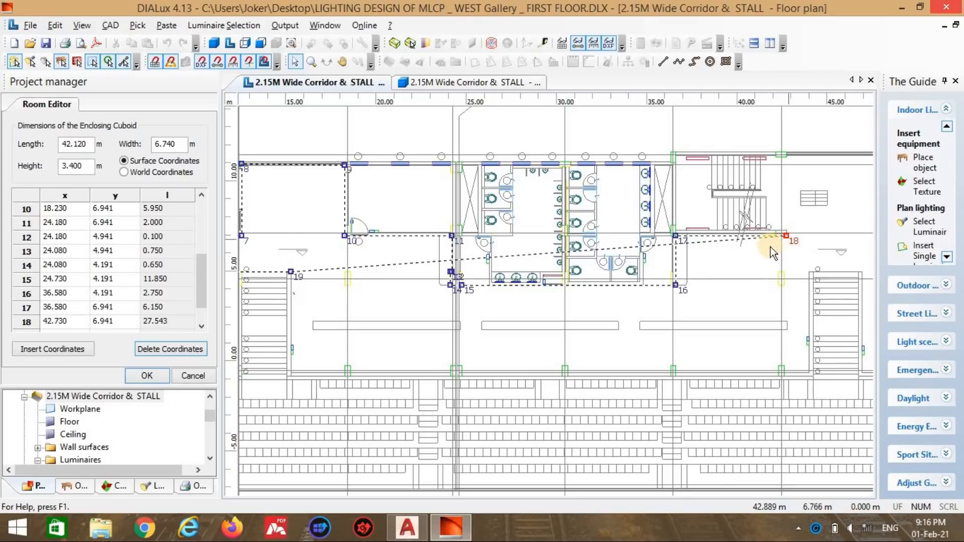
# Step: Insert three provisional corners at (21.300, 0.500), (42.730, 0.500) and (49.400, 9.500) to pull the closing edge off the toilets
pyautogui.scroll(-1, 770, 247)
pyautogui.moveTo(664, 275); pyautogui.dragTo(506, 293, button='middle')
pyautogui.click(472, 303)
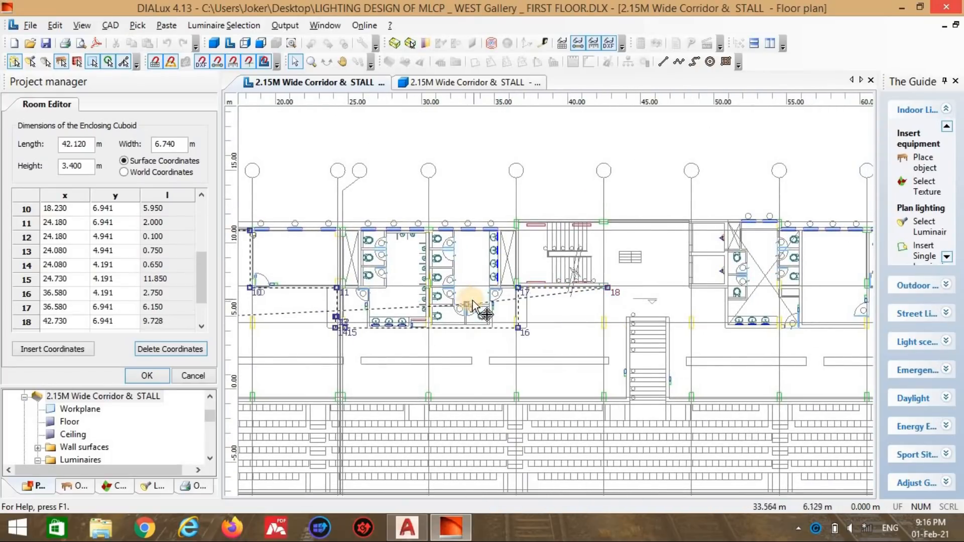
pyautogui.moveTo(467, 306); pyautogui.dragTo(295, 382)
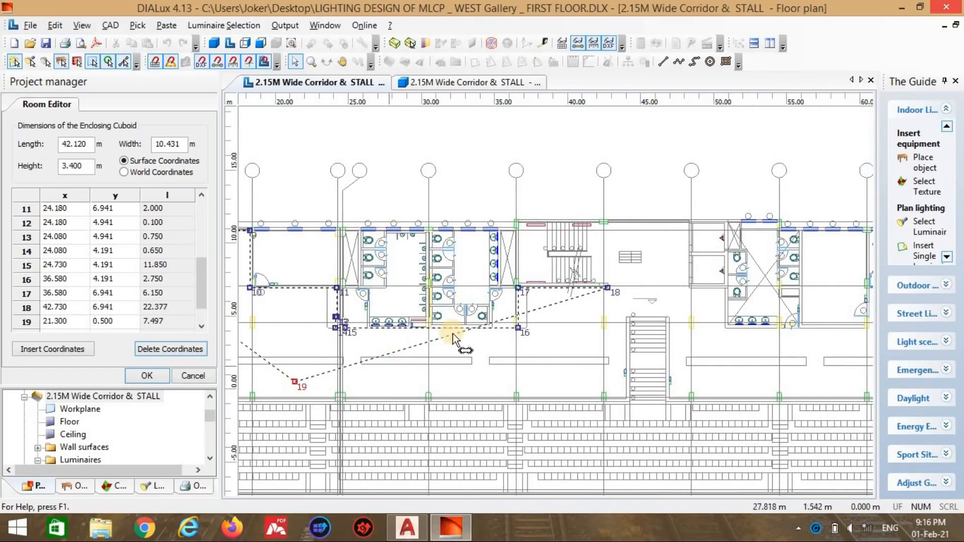
pyautogui.scroll(-1, 453, 334)
pyautogui.moveTo(415, 343); pyautogui.dragTo(474, 309, button='middle')
pyautogui.rightClick(475, 310)
pyautogui.click(501, 317)
pyautogui.moveTo(474, 309); pyautogui.dragTo(656, 336)
pyautogui.click(659, 306)
pyautogui.rightClick(658, 281)
pyautogui.click(690, 286)
pyautogui.moveTo(656, 279); pyautogui.dragTo(735, 227)
# Step: Move the provisional stalls corner to the staircase wall at (15.260, -0.639) and check that wall against the AutoCAD plan
pyautogui.scroll(-1, 588, 306)
pyautogui.moveTo(454, 334); pyautogui.dragTo(580, 329, button='middle')
pyautogui.scroll(5, 572, 348)
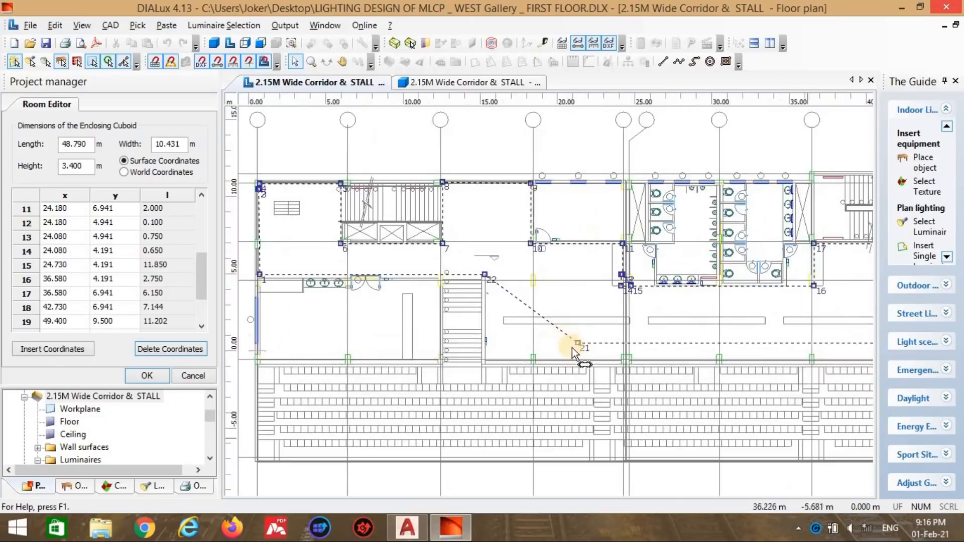
pyautogui.moveTo(646, 306); pyautogui.dragTo(667, 269, button='middle')
pyautogui.scroll(-3, 662, 266)
pyautogui.moveTo(648, 330); pyautogui.dragTo(653, 291, button='middle')
pyautogui.scroll(3, 636, 297)
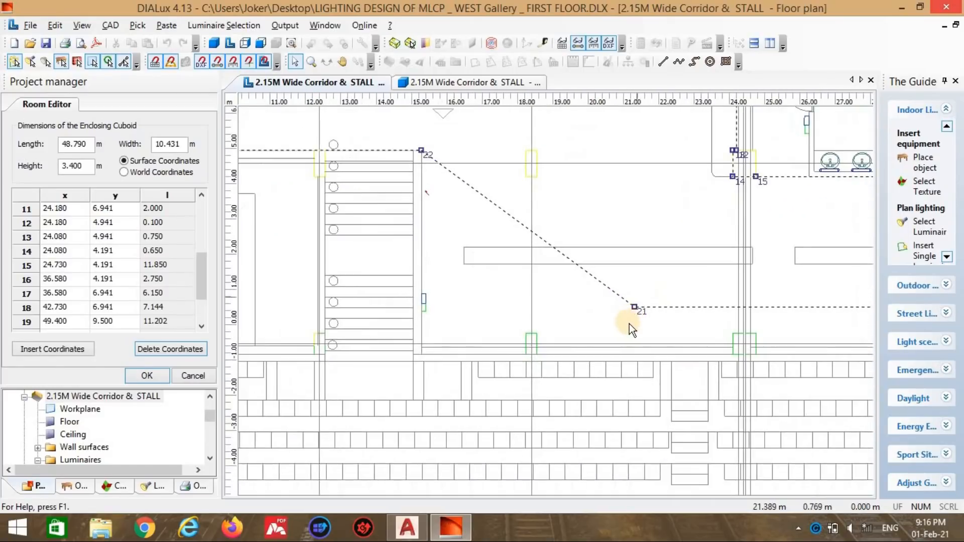
pyautogui.moveTo(632, 305); pyautogui.dragTo(427, 343)
pyautogui.scroll(4, 593, 371)
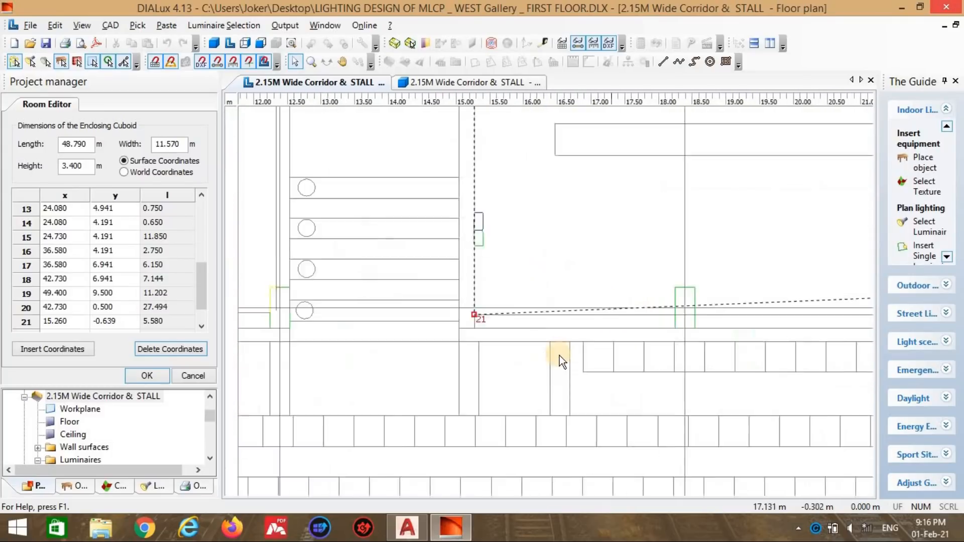
pyautogui.scroll(2, 560, 356)
pyautogui.hotkey('alt', 'Tab')
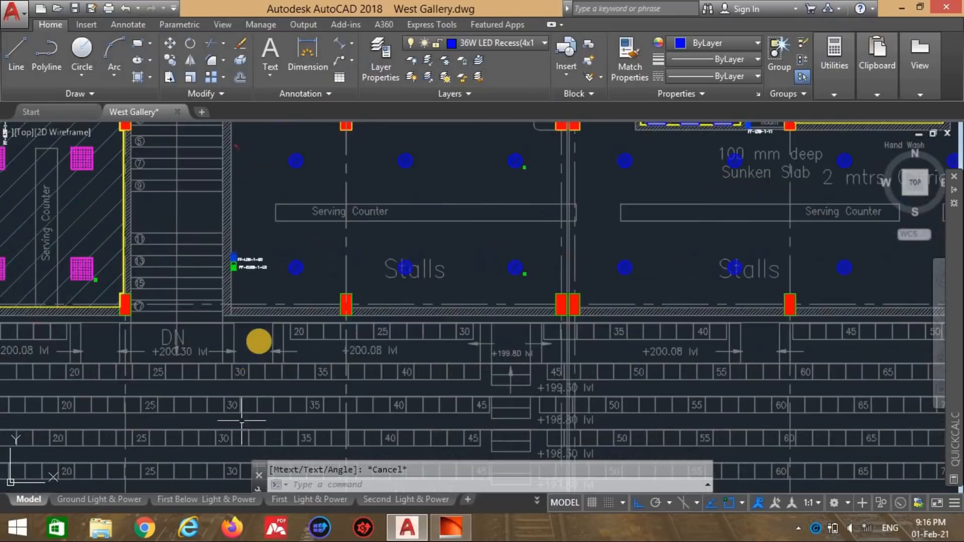
pyautogui.scroll(3, 258, 342)
pyautogui.hotkey('alt', 'Tab')
# Step: Move the stalls' other provisional lower corner to the second seating staircase at (43.965, -0.639)
pyautogui.scroll(-2, 600, 329)
pyautogui.rightClick(606, 283)
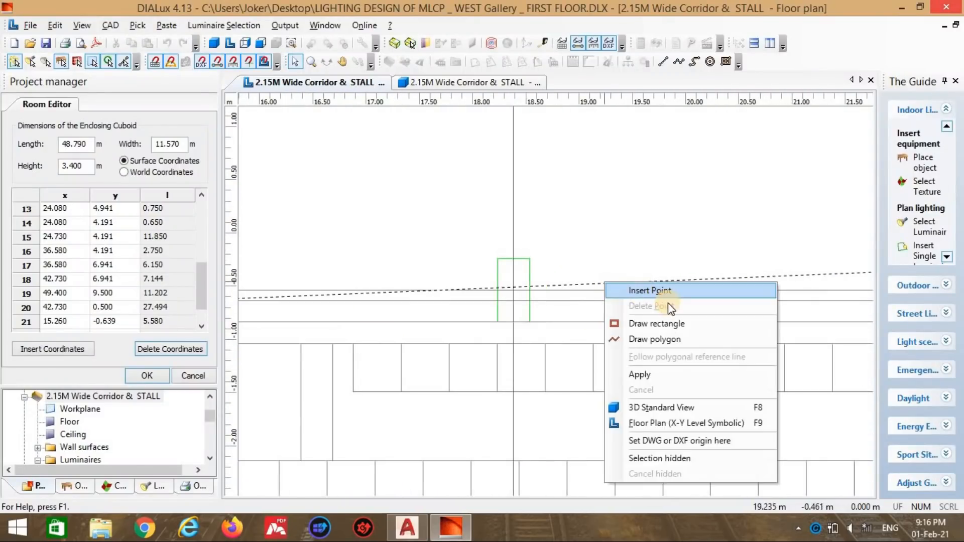
pyautogui.click(699, 263)
pyautogui.scroll(-2, 691, 268)
pyautogui.moveTo(804, 303); pyautogui.dragTo(363, 306, button='middle')
pyautogui.scroll(-2, 599, 327)
pyautogui.scroll(-1, 363, 306)
pyautogui.moveTo(541, 308); pyautogui.dragTo(293, 296, button='middle')
pyautogui.scroll(-1, 593, 297)
pyautogui.moveTo(597, 297); pyautogui.dragTo(299, 305, button='middle')
pyautogui.moveTo(525, 252); pyautogui.dragTo(563, 285)
pyautogui.scroll(3, 603, 321)
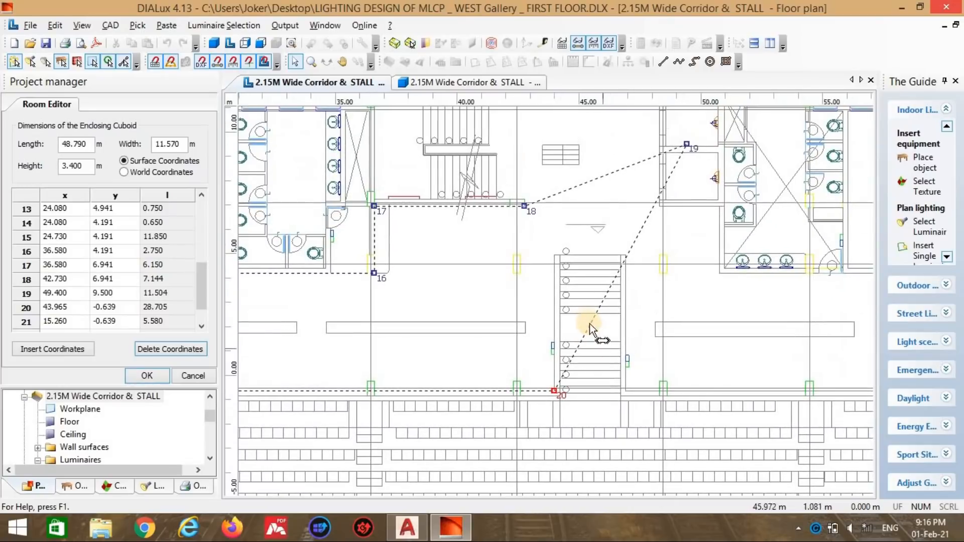
# Step: Add corners at (43.965, 4.941) and (46.895, 4.941) to take the outline around the second seating staircase
pyautogui.rightClick(590, 324)
pyautogui.click(617, 122)
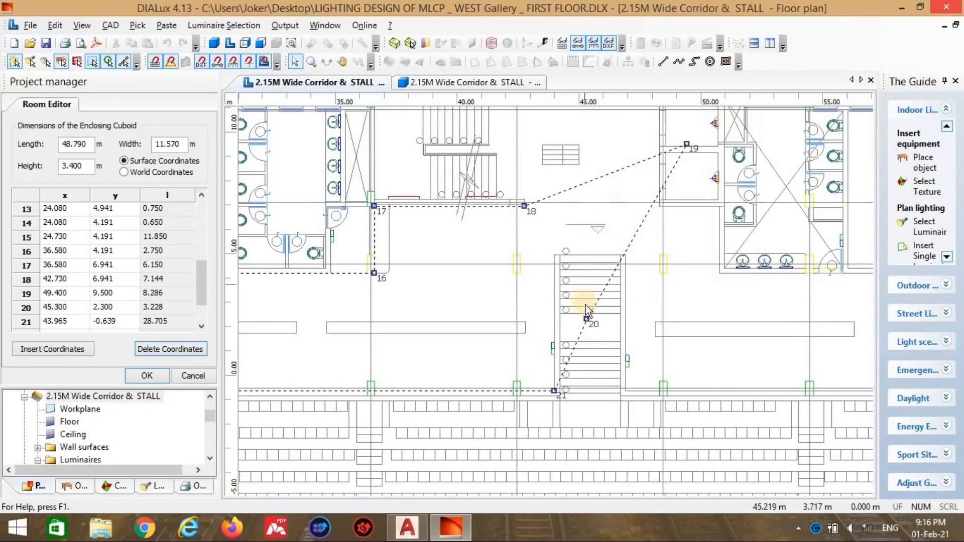
pyautogui.moveTo(585, 317); pyautogui.dragTo(554, 255)
pyautogui.rightClick(599, 222)
pyautogui.click(615, 219)
pyautogui.moveTo(600, 223); pyautogui.dragTo(633, 251)
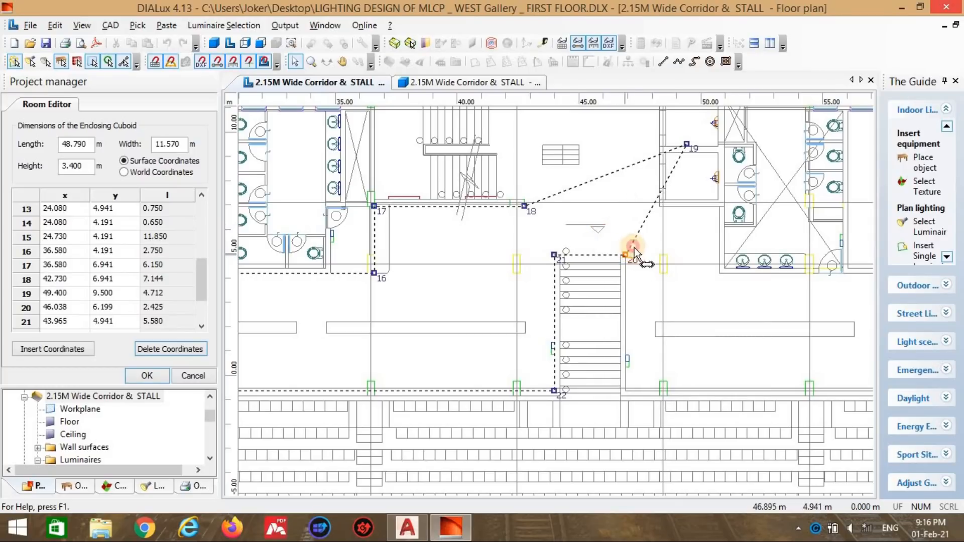
# Step: Insert a corner after the second stairwell's wall and place it at the outer wall column at (42.730, 11.306)
pyautogui.scroll(-1, 634, 251)
pyautogui.moveTo(584, 219); pyautogui.dragTo(563, 350, button='middle')
pyautogui.rightClick(549, 332)
pyautogui.click(605, 144)
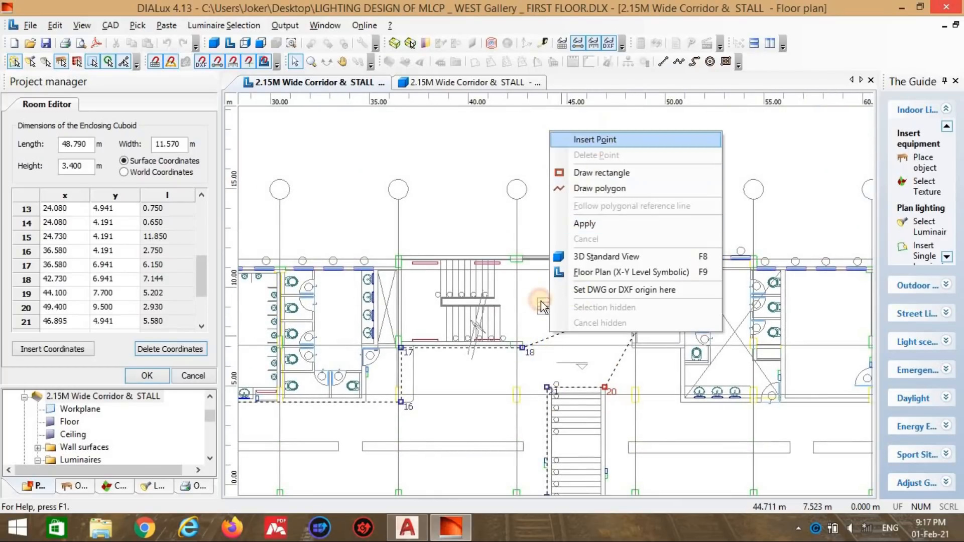
pyautogui.scroll(4, 541, 352)
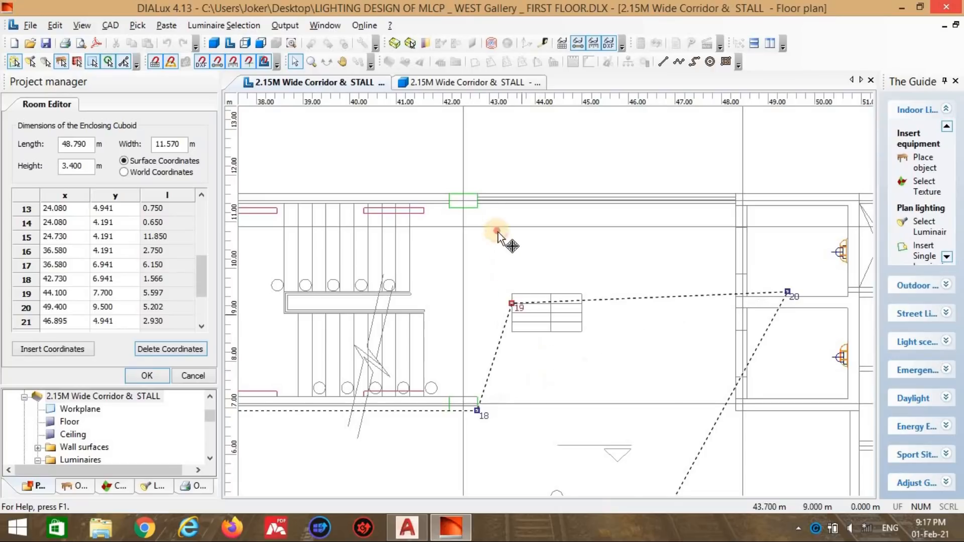
pyautogui.moveTo(480, 212); pyautogui.dragTo(481, 211)
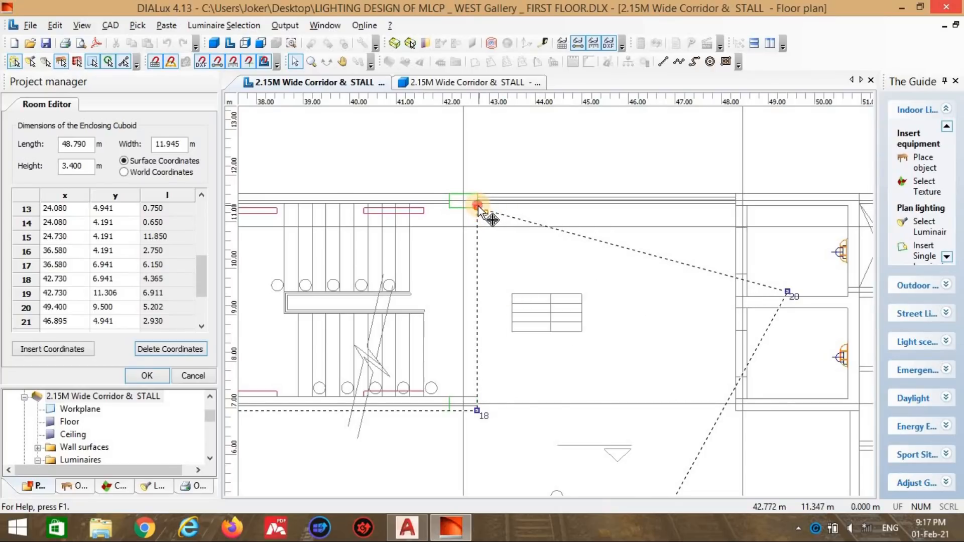
# Step: Add outline corners at (48.280, 11.406), (48.280, 6.946), (50.740, 6.946) and (50.740, 4.196), around the lobby beside the second stairwell
pyautogui.rightClick(515, 219)
pyautogui.click(533, 229)
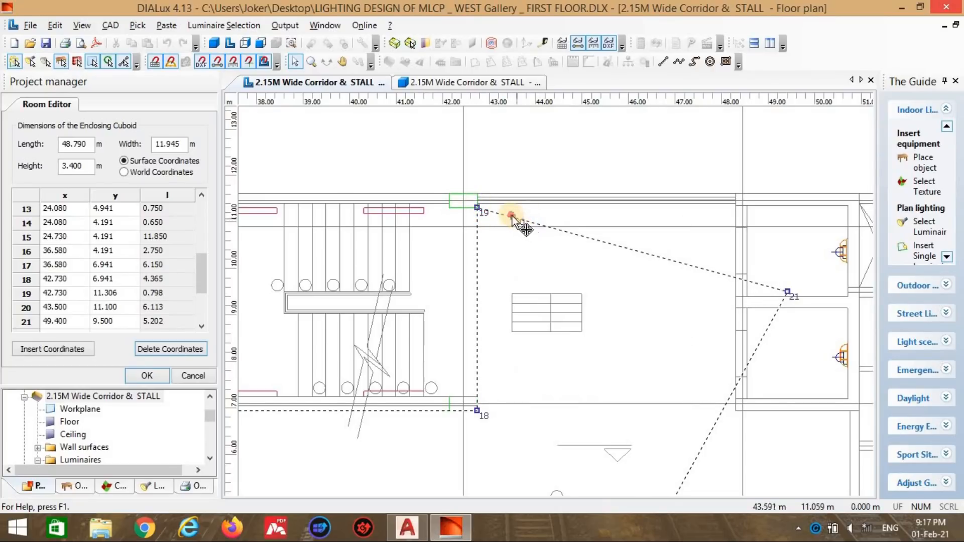
pyautogui.scroll(-3, 789, 291)
pyautogui.moveTo(789, 291); pyautogui.dragTo(586, 197, button='middle')
pyautogui.rightClick(550, 282)
pyautogui.click(565, 288)
pyautogui.moveTo(551, 284); pyautogui.dragTo(649, 262)
pyautogui.rightClick(635, 274)
pyautogui.click(650, 280)
pyautogui.moveTo(648, 342); pyautogui.dragTo(650, 349)
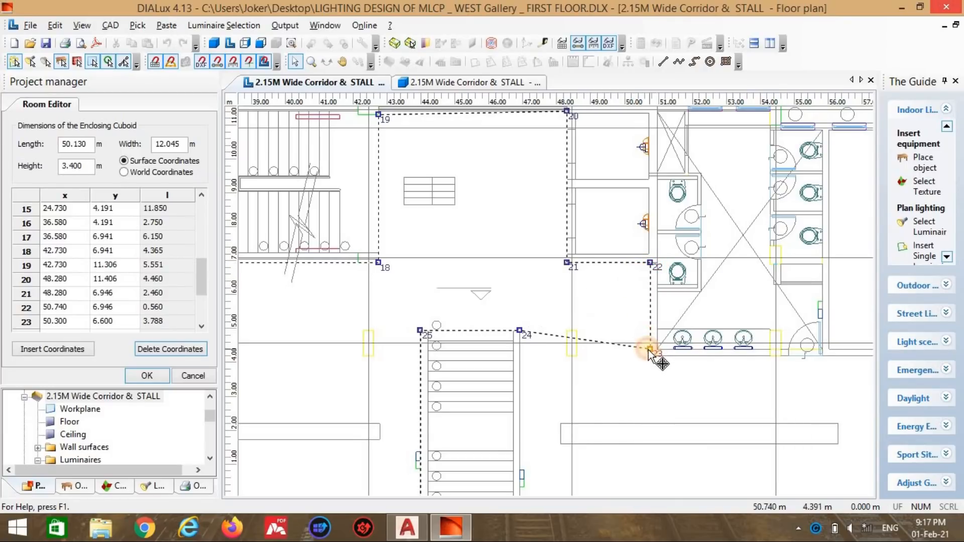
# Step: Insert a corner after (50.740, 4.196) and place it at the second seating staircase's lower corner at (46.895, -0.639)
pyautogui.scroll(-2, 622, 262)
pyautogui.rightClick(563, 248)
pyautogui.click(577, 258)
pyautogui.moveTo(563, 248); pyautogui.dragTo(526, 362)
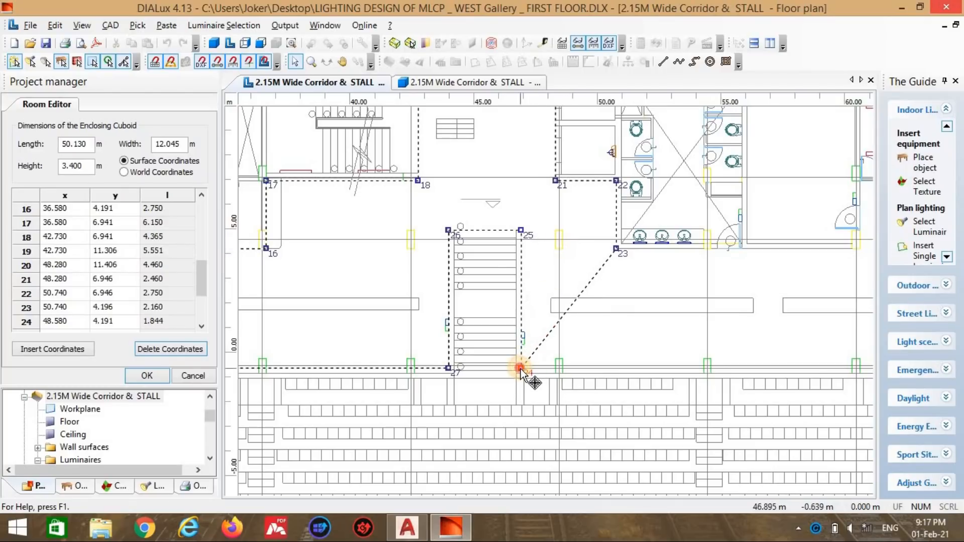
# Step: Insert another corner on the slanted edge and place it at the lower wall corner of the third seating staircase
pyautogui.rightClick(586, 289)
pyautogui.click(623, 299)
pyautogui.scroll(-2, 500, 282)
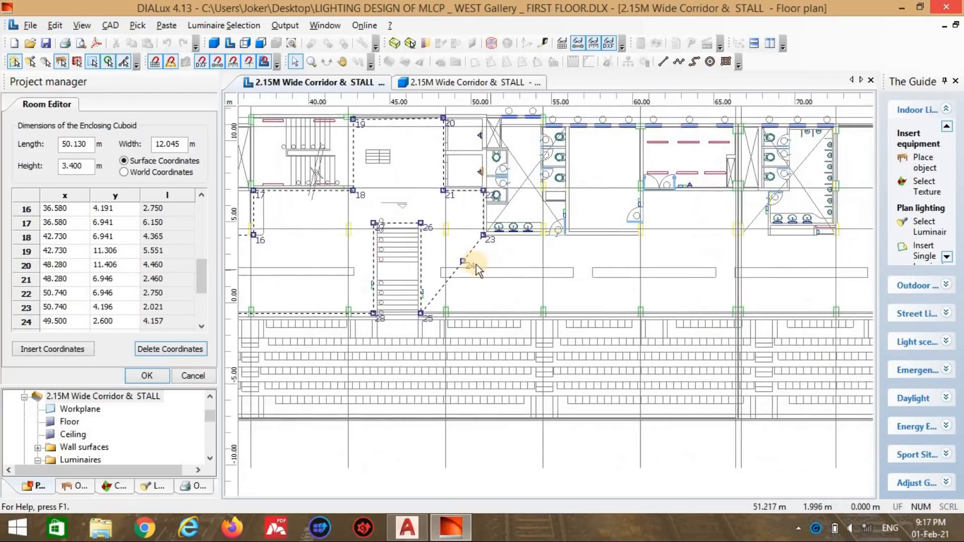
pyautogui.moveTo(467, 264); pyautogui.dragTo(649, 333)
pyautogui.scroll(-1, 781, 313)
# Step: Add outline corners at (60.580, 4.191) and (60.633, 6.941), following the wall towards the double door
pyautogui.rightClick(414, 294)
pyautogui.click(431, 301)
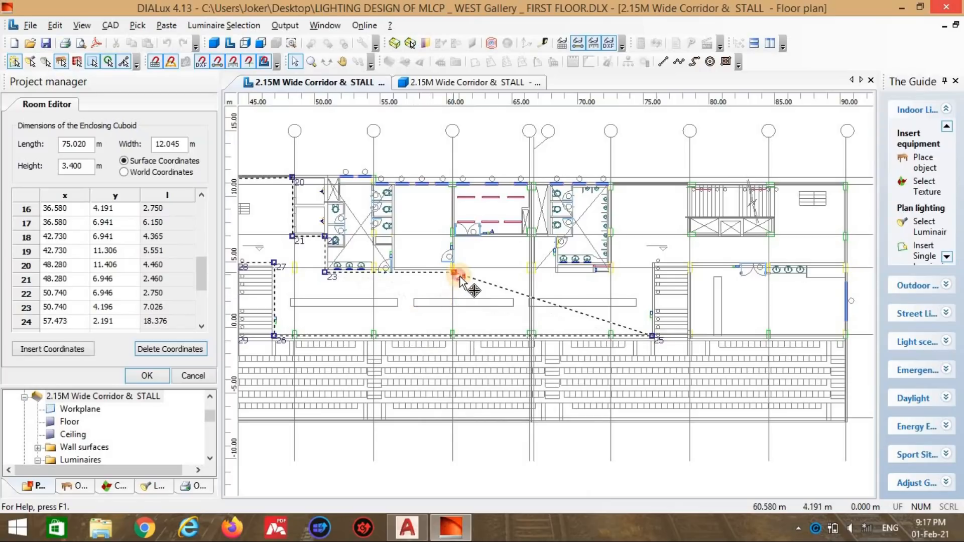
pyautogui.scroll(2, 538, 296)
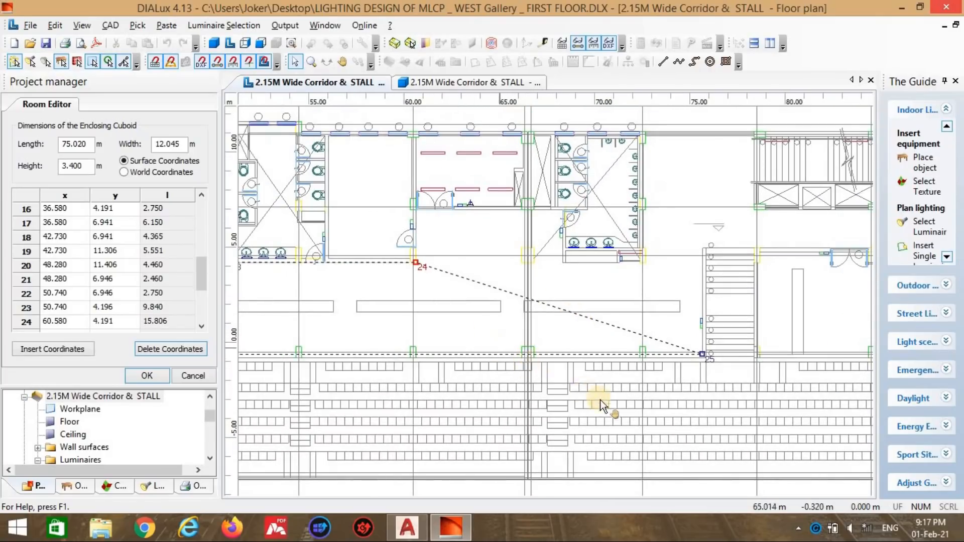
pyautogui.scroll(2, 516, 327)
pyautogui.rightClick(522, 338)
pyautogui.click(594, 150)
pyautogui.moveTo(521, 338); pyautogui.dragTo(486, 244)
# Step: Add outline corners at (68.350, 6.890) and (68.280, 4.191) along the wall of the next toilet block
pyautogui.rightClick(629, 315)
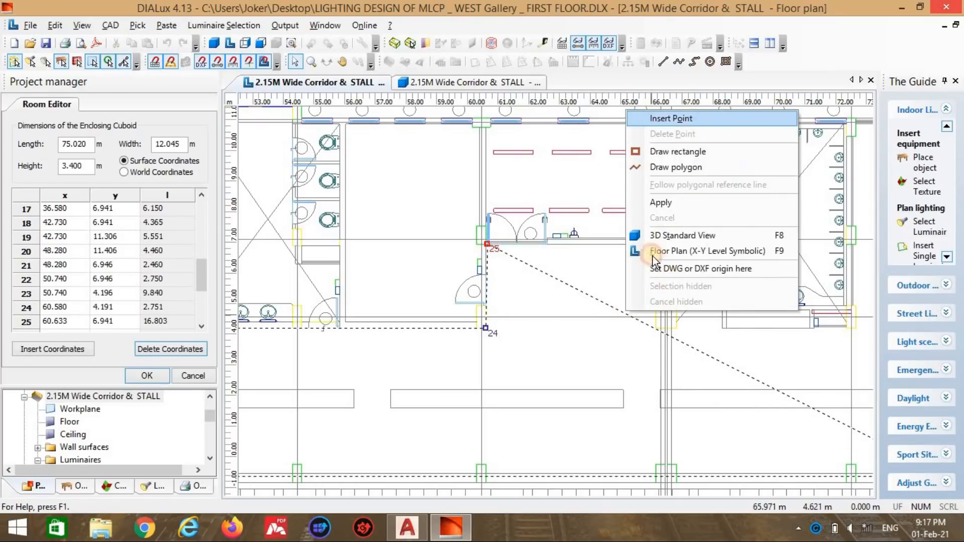
pyautogui.click(663, 59)
pyautogui.moveTo(713, 250); pyautogui.dragTo(727, 246)
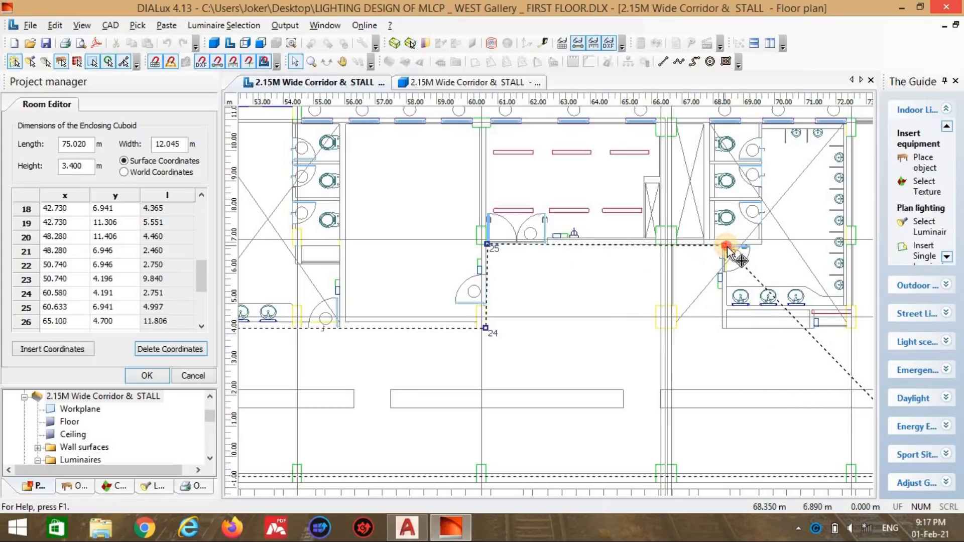
pyautogui.scroll(-2, 610, 264)
pyautogui.rightClick(610, 263)
pyautogui.click(616, 268)
pyautogui.moveTo(608, 261); pyautogui.dragTo(555, 279)
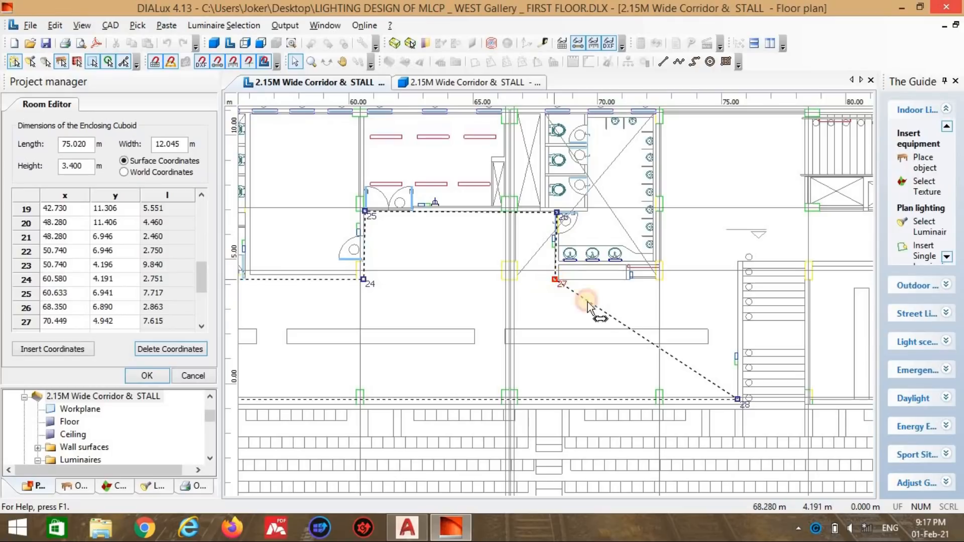
# Step: Insert a corner on the remaining slanted edge and place it at the toilet block's far end at (72.630, 4.191)
pyautogui.rightClick(631, 320)
pyautogui.click(709, 126)
pyautogui.scroll(-2, 654, 310)
pyautogui.moveTo(655, 310); pyautogui.dragTo(446, 359, button='middle')
pyautogui.moveTo(436, 351); pyautogui.dragTo(455, 340)
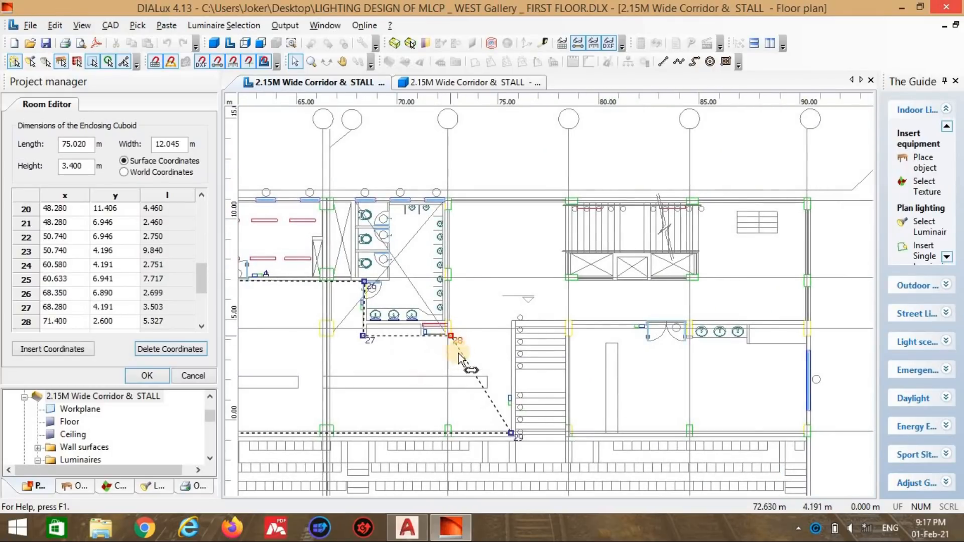
# Step: Add a corner at the outer wall at (72.630, 10.856) and another at the third seating staircase's upper wall corner
pyautogui.rightClick(459, 353)
pyautogui.click(537, 170)
pyautogui.moveTo(465, 361); pyautogui.dragTo(514, 319)
pyautogui.rightClick(466, 234)
pyautogui.click(472, 246)
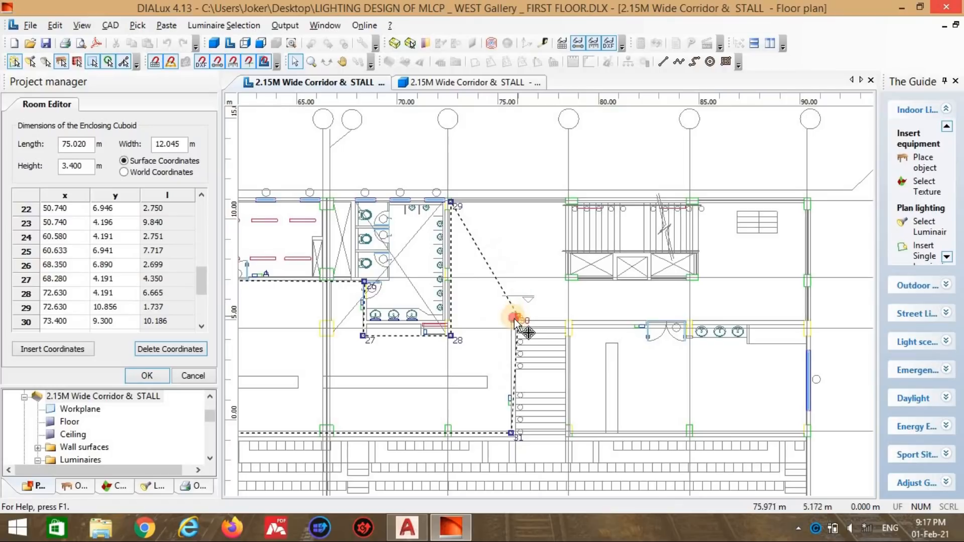
# Step: Add corners at (78.224, 10.656) and (78.330, 6.941) along the end stairwell, and one below them at the corridor wall
pyautogui.rightClick(494, 287)
pyautogui.click(517, 293)
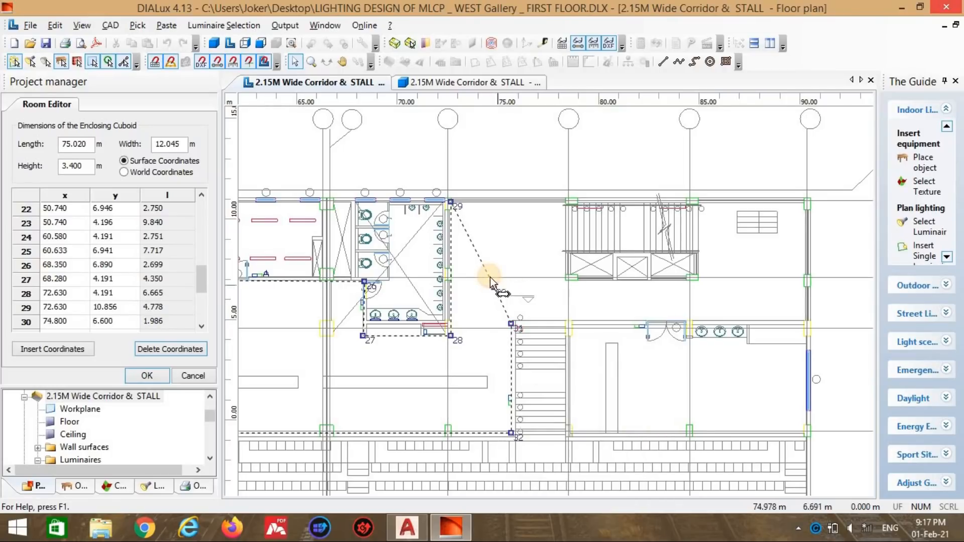
pyautogui.moveTo(514, 261); pyautogui.dragTo(579, 321)
pyautogui.rightClick(553, 290)
pyautogui.click(557, 297)
pyautogui.scroll(5, 553, 336)
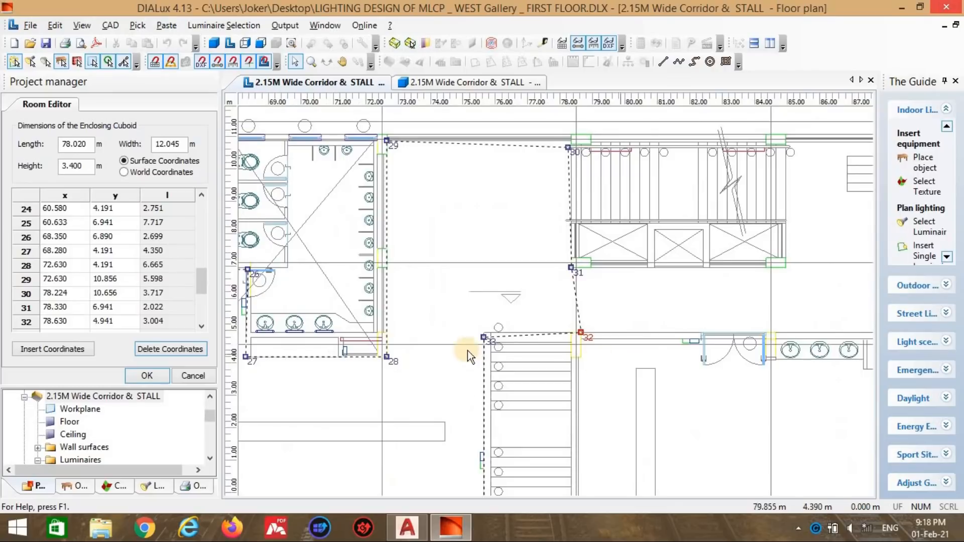
pyautogui.moveTo(384, 385); pyautogui.dragTo(386, 375)
pyautogui.moveTo(613, 373); pyautogui.dragTo(608, 385)
# Step: Extend the corridor outline with corners beyond the end stairwell at (84.930, 6.941) and at the building's end wall at x 90.180
pyautogui.scroll(-3, 622, 329)
pyautogui.rightClick(485, 269)
pyautogui.click(490, 275)
pyautogui.moveTo(475, 269); pyautogui.dragTo(791, 243)
pyautogui.scroll(-3, 753, 256)
pyautogui.moveTo(748, 256); pyautogui.dragTo(448, 249, button='middle')
pyautogui.rightClick(447, 248)
pyautogui.click(454, 255)
pyautogui.moveTo(448, 248); pyautogui.dragTo(680, 309)
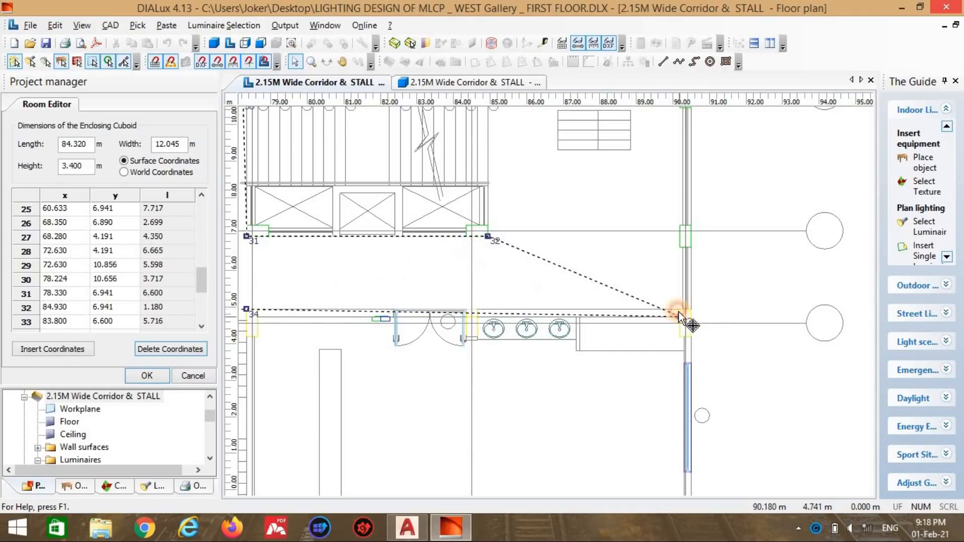
# Step: Add corners at (84.930, 10.826) and (90.180, 10.826) to enclose the end lobby, and check the complete outline
pyautogui.rightClick(558, 265)
pyautogui.click(588, 272)
pyautogui.scroll(-2, 538, 388)
pyautogui.moveTo(496, 255); pyautogui.dragTo(497, 257)
pyautogui.rightClick(552, 312)
pyautogui.click(590, 295)
pyautogui.rightClick(569, 328)
pyautogui.click(640, 134)
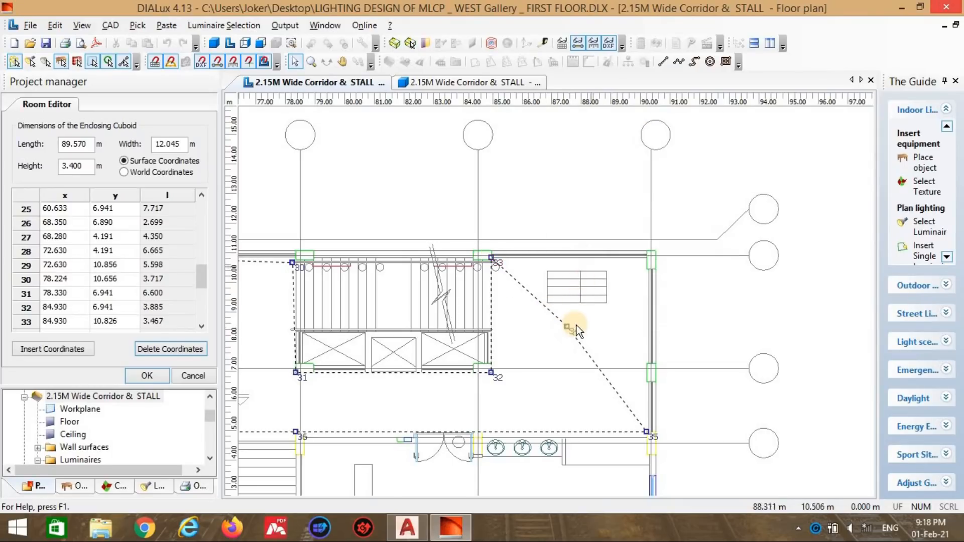
pyautogui.moveTo(564, 328); pyautogui.dragTo(648, 258)
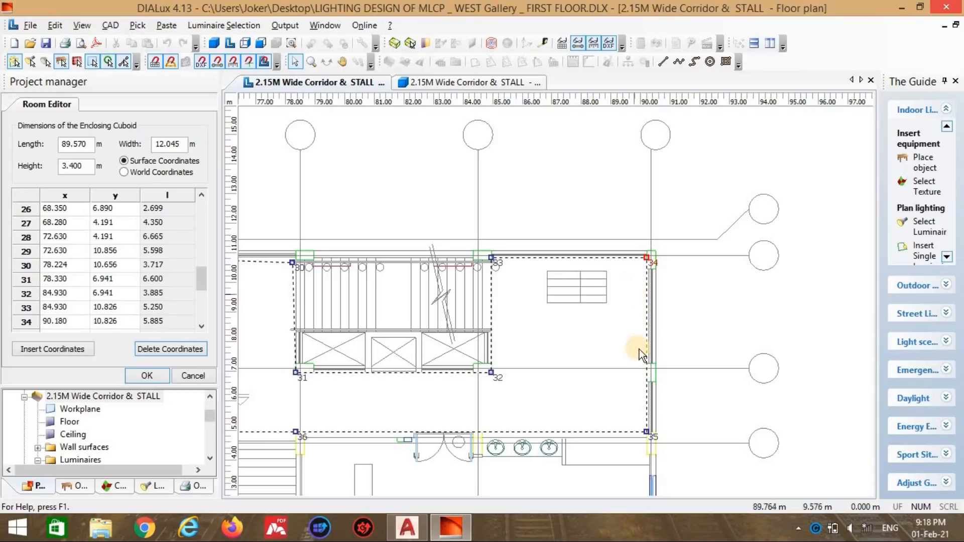
pyautogui.scroll(-2, 640, 409)
pyautogui.scroll(-5, 595, 406)
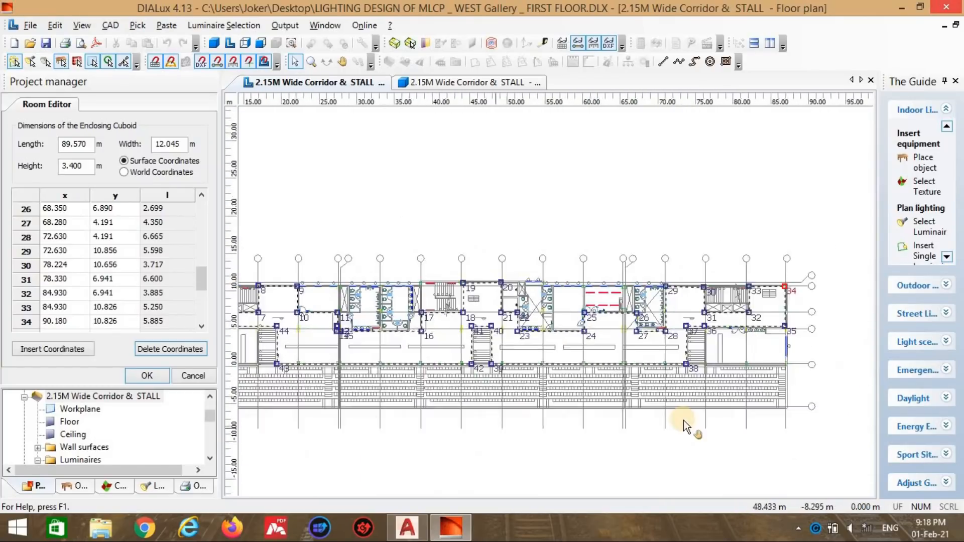
pyautogui.scroll(3, 373, 321)
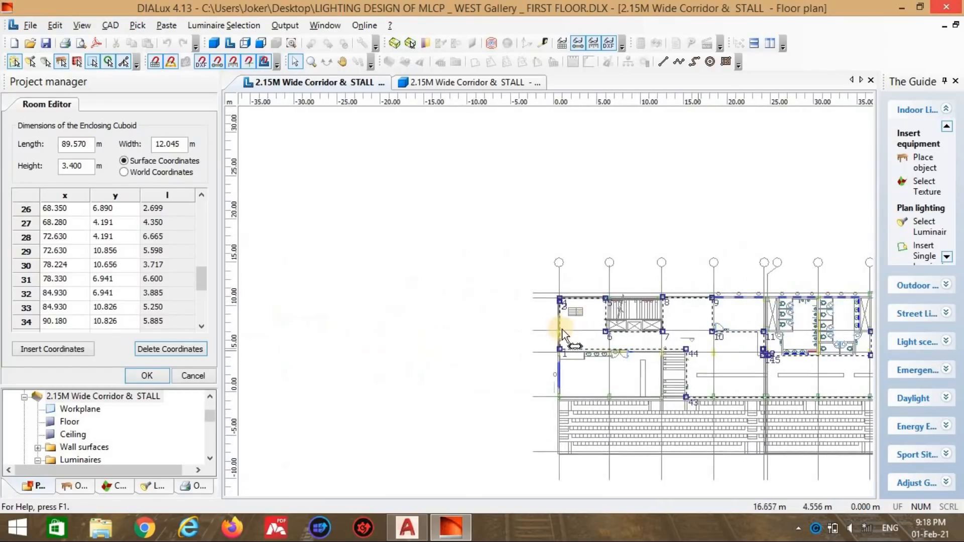
# Step: Switch to the West Gallery drawing in AutoCAD and locate the building sections below the floor plans, examining Section A-A
pyautogui.hotkey('alt', 'Tab')
pyautogui.scroll(-5, 566, 327)
pyautogui.scroll(-2, 555, 343)
pyautogui.moveTo(554, 343); pyautogui.dragTo(424, 246, button='middle')
pyautogui.scroll(6, 668, 255)
pyautogui.moveTo(667, 257)
pyautogui.mouseDown(button='middle')
pyautogui.moveTo(506, 325)
pyautogui.moveTo(583, 303)
pyautogui.mouseUp(button='middle')
pyautogui.scroll(-4, 582, 303)
pyautogui.moveTo(583, 303); pyautogui.dragTo(473, 337, button='middle')
pyautogui.scroll(2, 690, 302)
pyautogui.scroll(6, 470, 296)
pyautogui.moveTo(508, 293)
pyautogui.mouseDown(button='middle')
pyautogui.moveTo(467, 295)
pyautogui.moveTo(658, 230)
pyautogui.moveTo(716, 160)
pyautogui.mouseUp(button='middle')
pyautogui.scroll(-6, 471, 299)
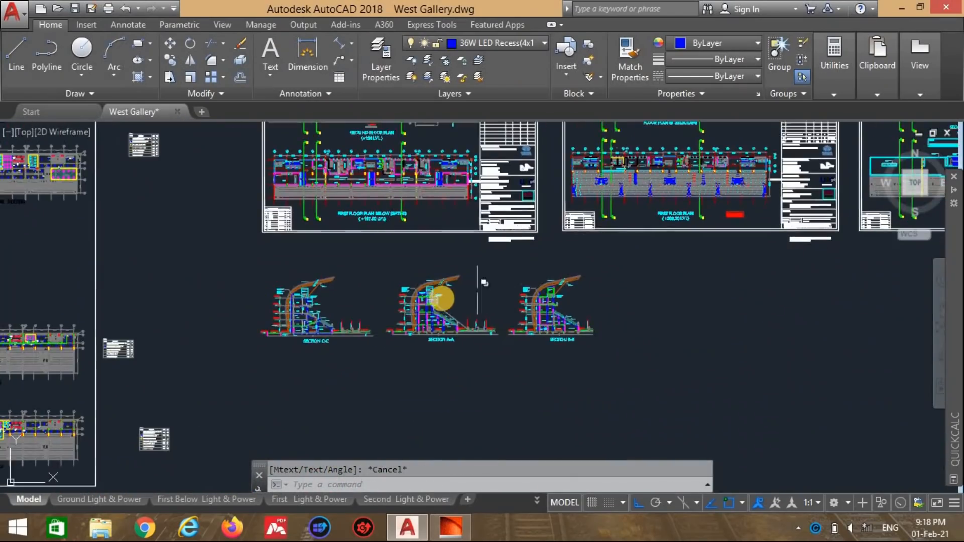
pyautogui.scroll(6, 442, 299)
pyautogui.scroll(-4, 415, 370)
pyautogui.moveTo(428, 372)
pyautogui.mouseDown(button='middle')
pyautogui.moveTo(612, 404)
pyautogui.moveTo(512, 357)
pyautogui.mouseUp(button='middle')
pyautogui.scroll(10, 496, 360)
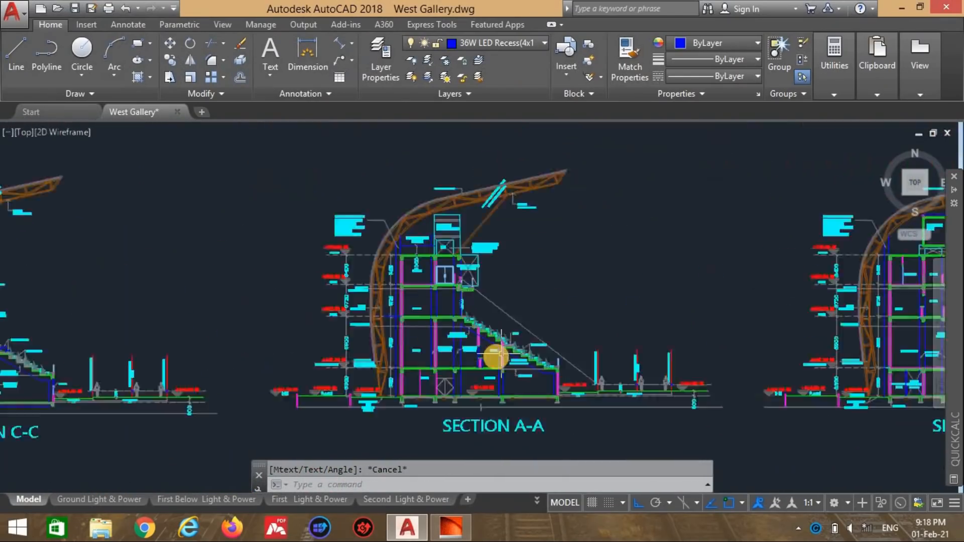
# Step: Examine Section B-B around the corridor and stall beneath the stepped seating
pyautogui.scroll(-4, 495, 357)
pyautogui.moveTo(409, 341)
pyautogui.mouseDown(button='middle')
pyautogui.moveTo(357, 321)
pyautogui.moveTo(79, 280)
pyautogui.mouseUp(button='middle')
pyautogui.scroll(-2, 767, 310)
pyautogui.moveTo(767, 310); pyautogui.dragTo(576, 301, button='middle')
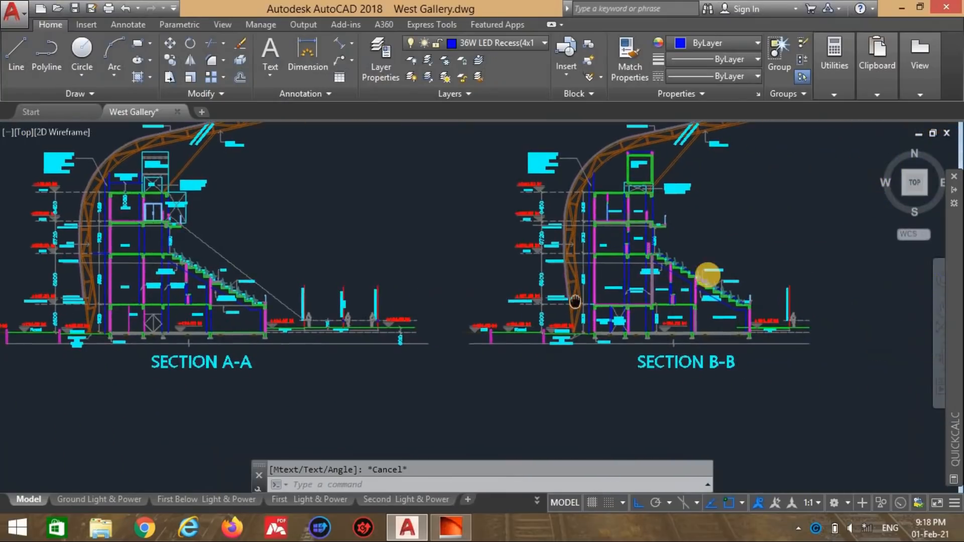
pyautogui.scroll(6, 706, 275)
pyautogui.moveTo(513, 309); pyautogui.dragTo(564, 315, button='middle')
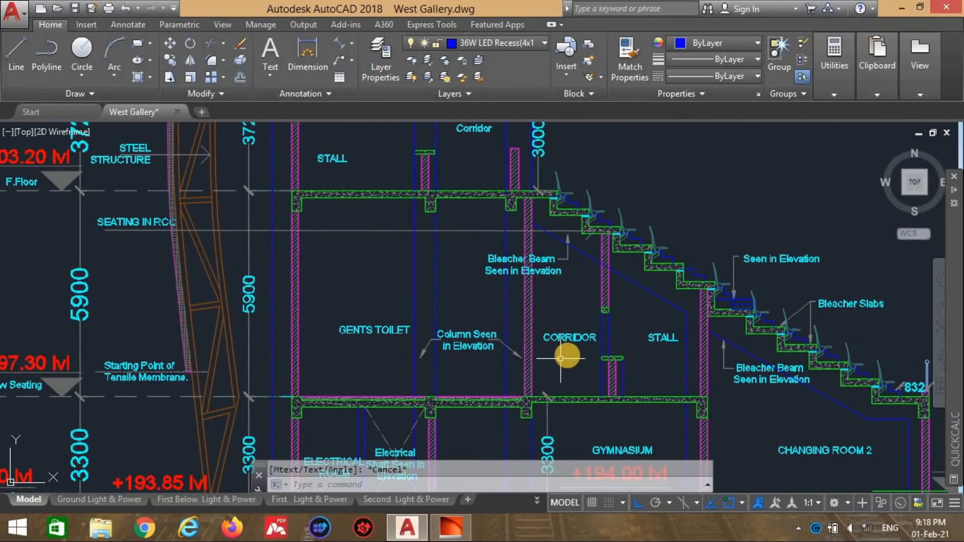
pyautogui.scroll(2, 561, 358)
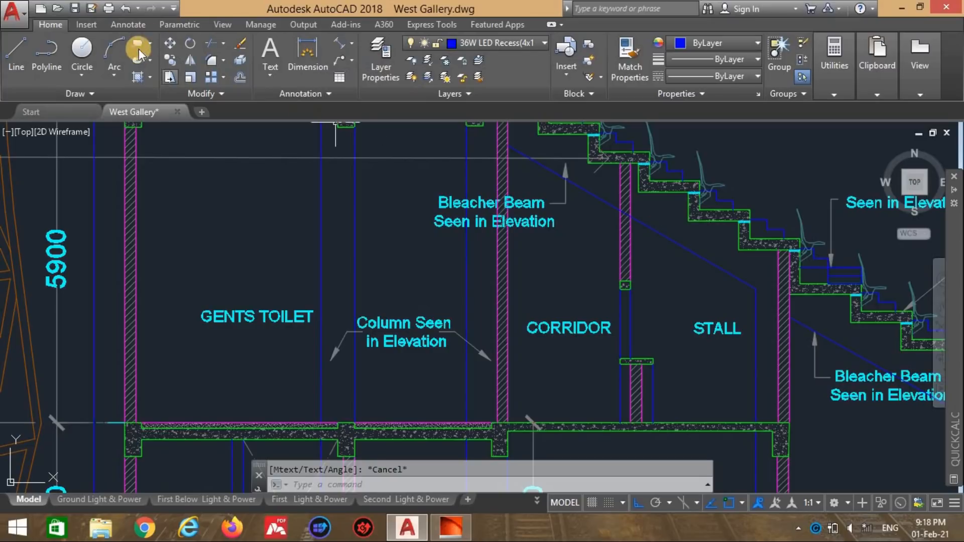
# Step: Measure the stall's clear height from the bleacher slab's underside to the floor with an aligned dimension, without placing it
pyautogui.click(340, 44)
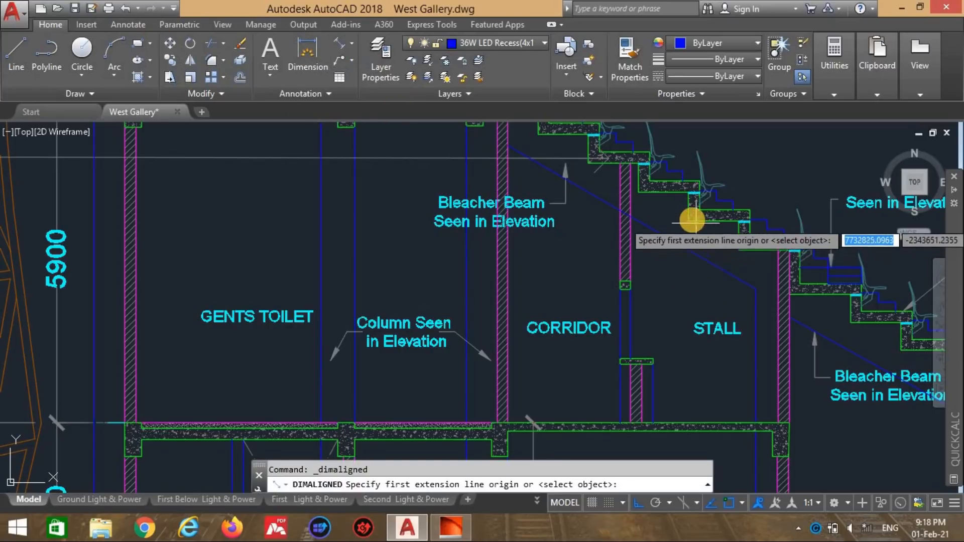
pyautogui.click(690, 222)
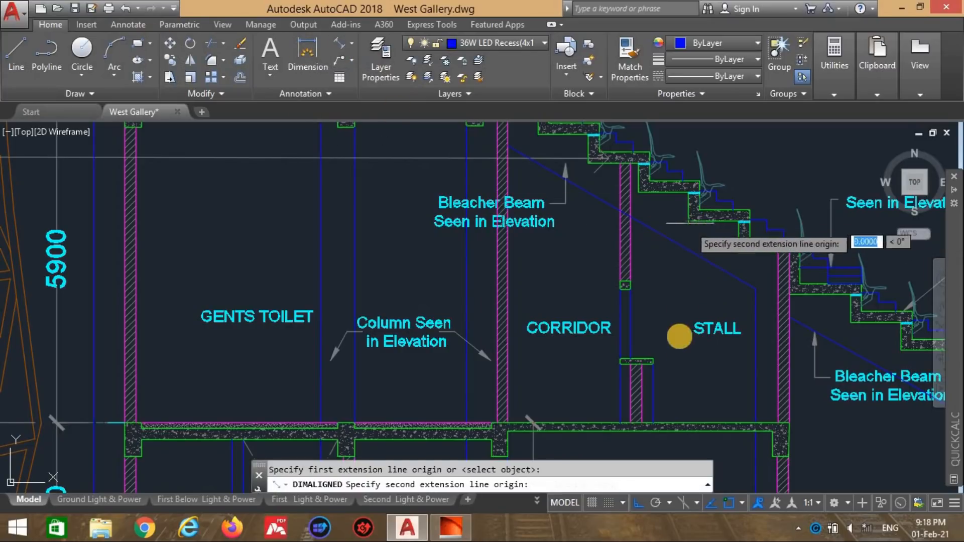
pyautogui.click(691, 419)
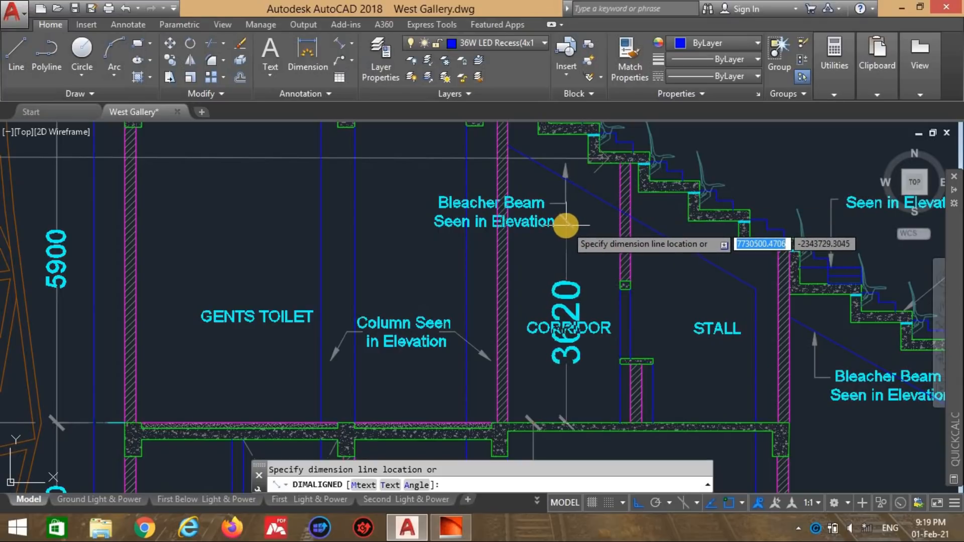
pyautogui.press('Escape')
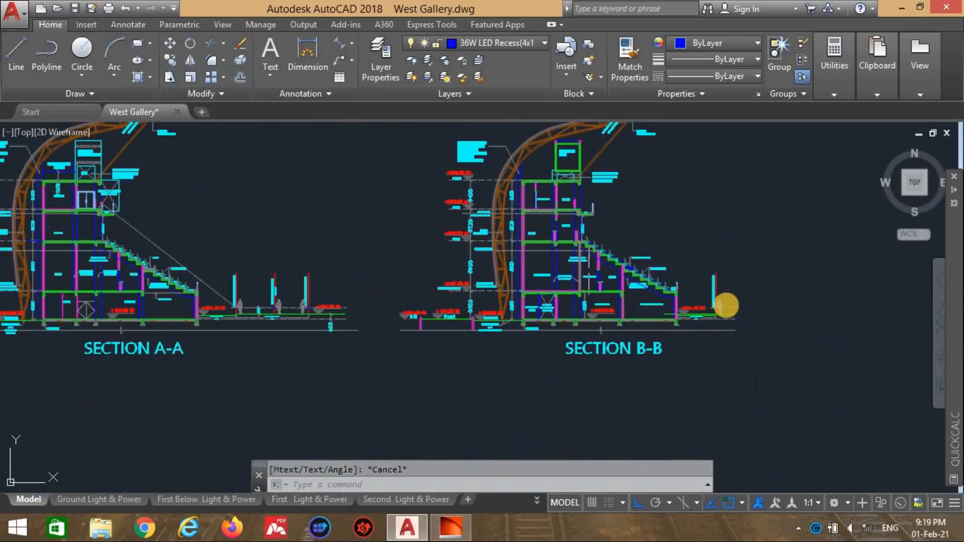
# Step: Examine the First Floor Plan Below Seating sheet around the corridor and stalls
pyautogui.scroll(-10, 726, 305)
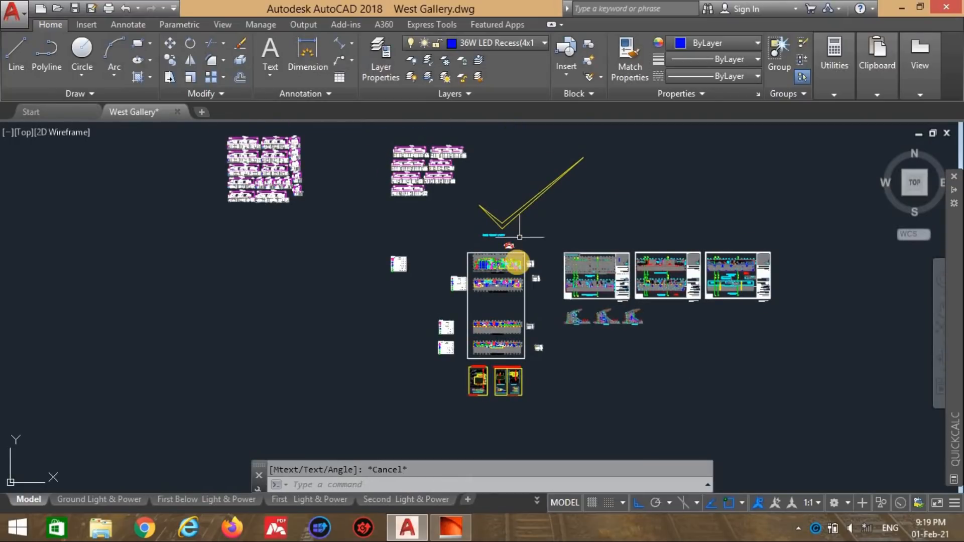
pyautogui.scroll(5, 513, 236)
pyautogui.scroll(3, 447, 293)
pyautogui.scroll(2, 460, 301)
pyautogui.scroll(-8, 457, 282)
pyautogui.scroll(4, 437, 268)
pyautogui.scroll(3, 438, 268)
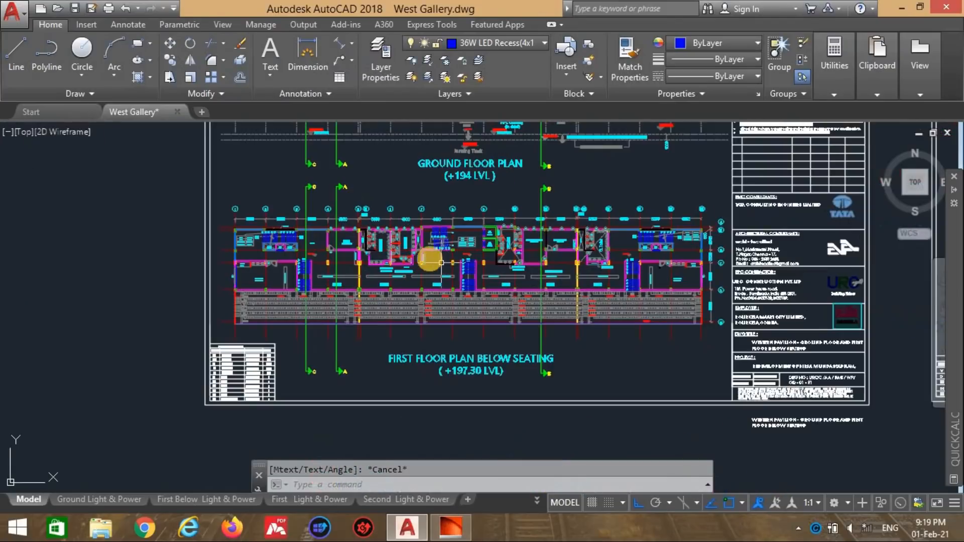
# Step: Return to DIALux, set the corridor and stall room's height to 3.6 m and apply the outline, discarding the old calculation results
pyautogui.hotkey('alt', 'Tab')
pyautogui.moveTo(82, 167); pyautogui.dragTo(70, 166)
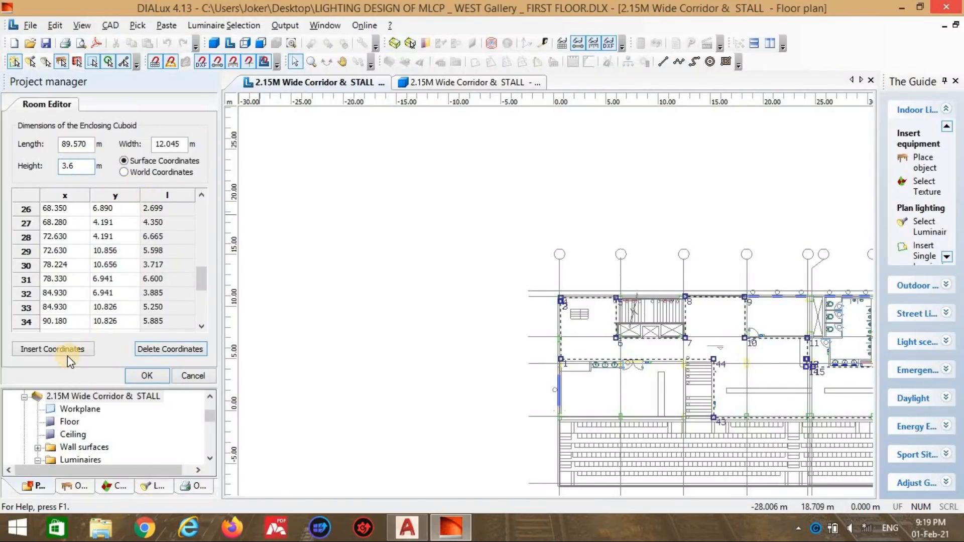
pyautogui.write('3.6')
pyautogui.click(128, 376)
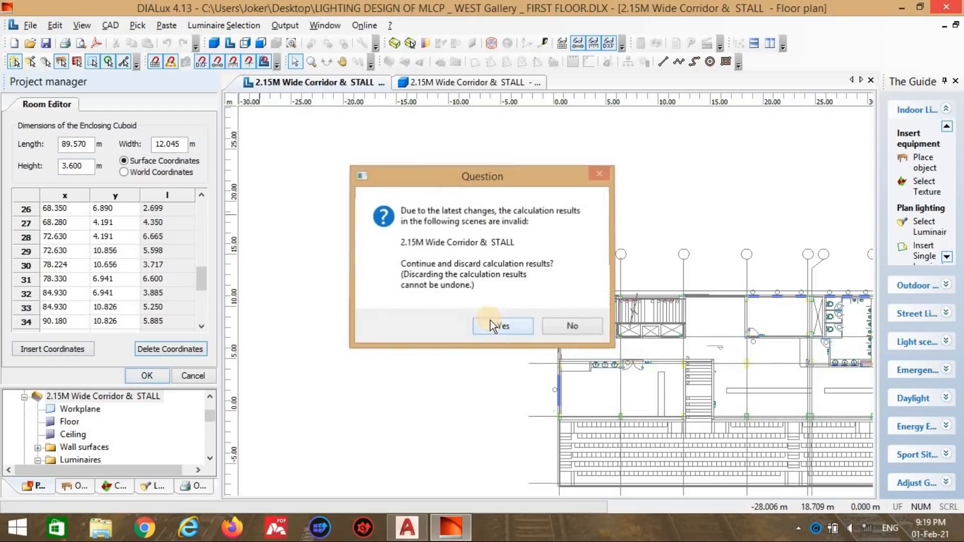
pyautogui.click(491, 321)
# Step: Hide the imported floor plan drawing and inspect the corridor and stall room's outline along its whole length
pyautogui.moveTo(454, 301); pyautogui.dragTo(276, 264, button='middle')
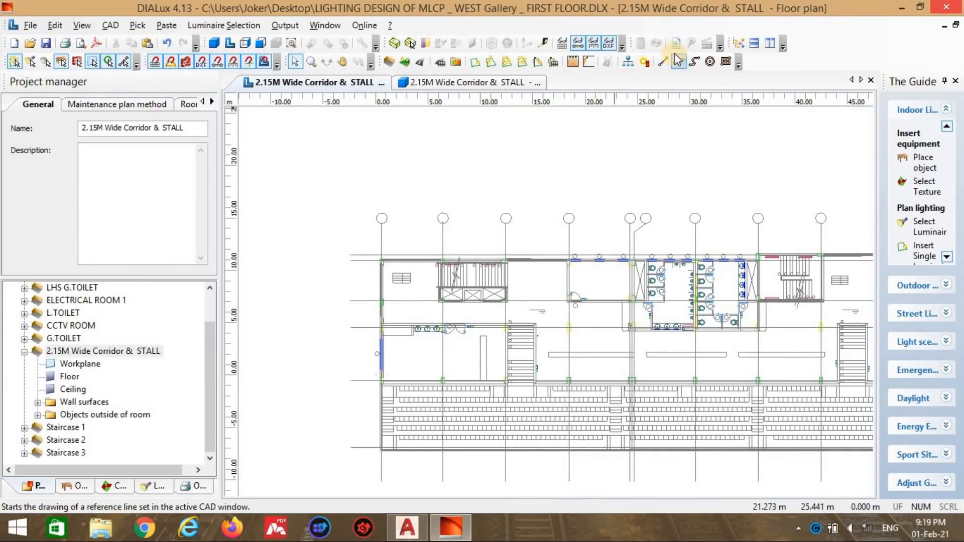
pyautogui.click(609, 45)
pyautogui.scroll(-3, 402, 273)
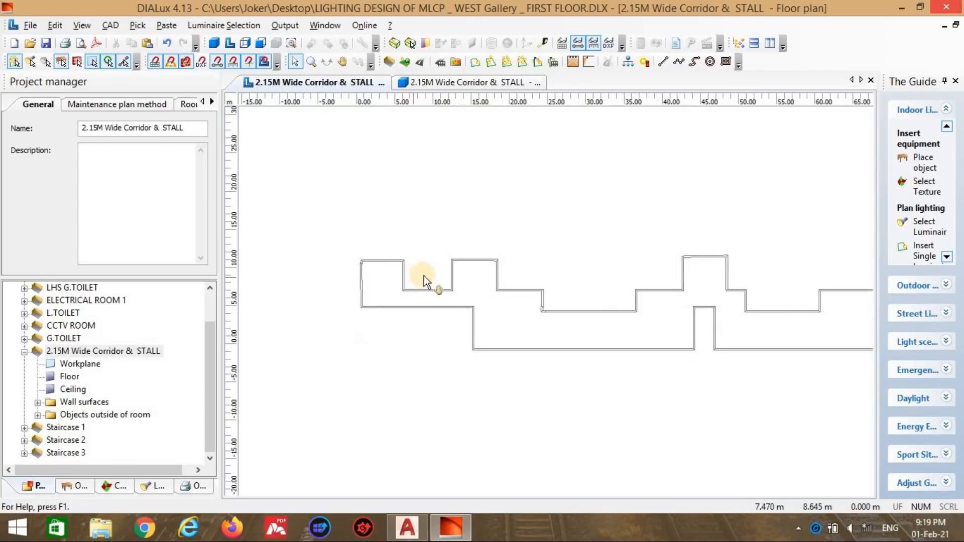
pyautogui.scroll(-1, 508, 275)
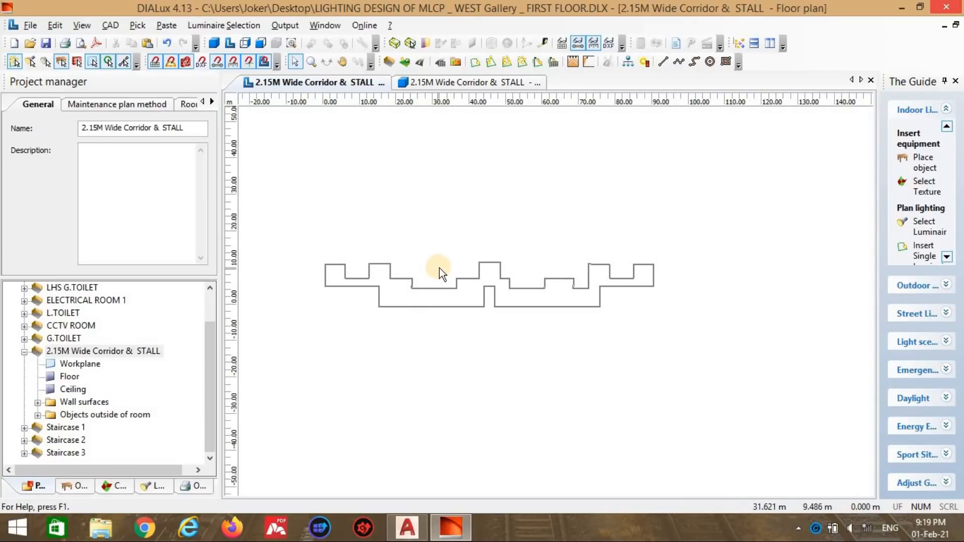
pyautogui.scroll(4, 300, 270)
pyautogui.moveTo(647, 304); pyautogui.dragTo(665, 311, button='middle')
pyautogui.scroll(-1, 598, 266)
pyautogui.moveTo(564, 256); pyautogui.dragTo(803, 287, button='middle')
pyautogui.scroll(2, 369, 246)
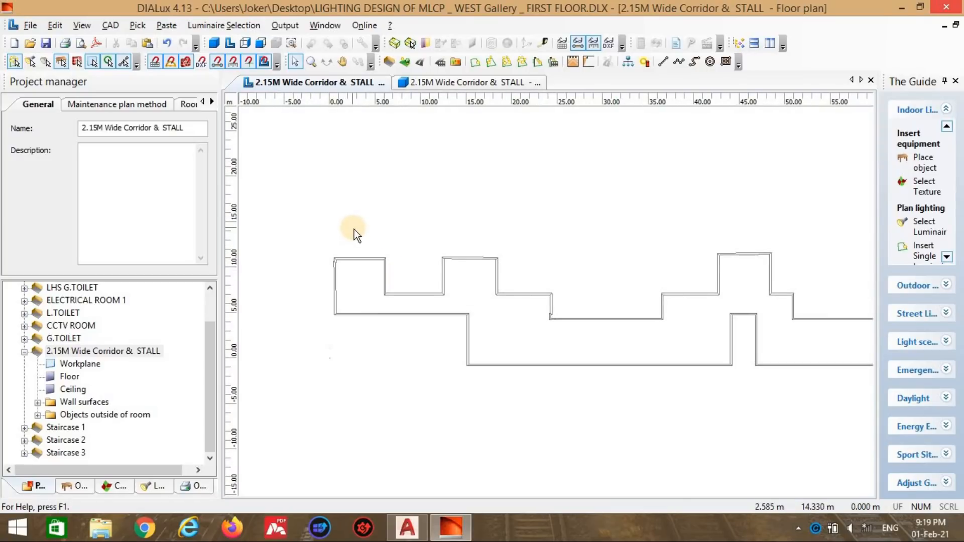
# Step: Select all luminaires lying outside the room and move them onto the corridor and stall plan, nudging them to fit
pyautogui.scroll(-8, 360, 248)
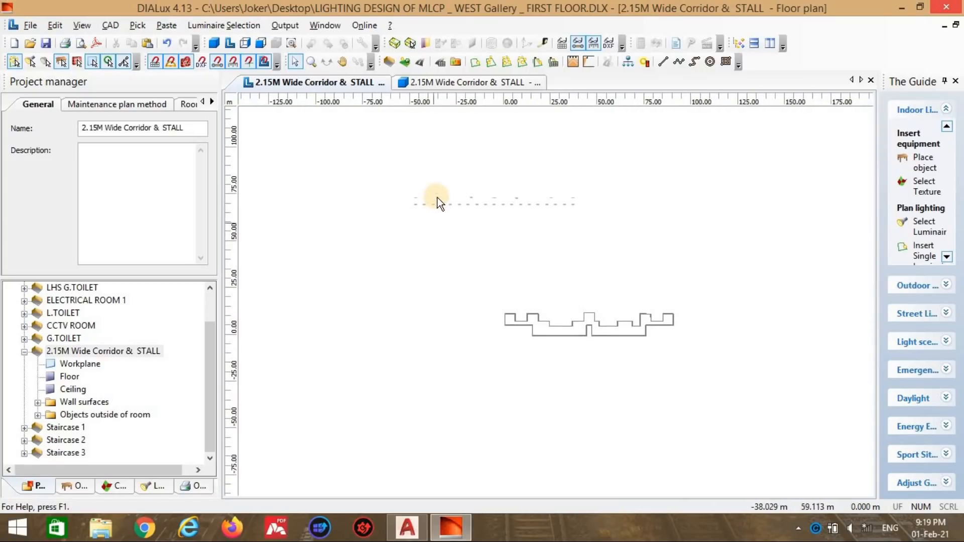
pyautogui.click(438, 197)
pyautogui.moveTo(367, 175); pyautogui.dragTo(727, 278)
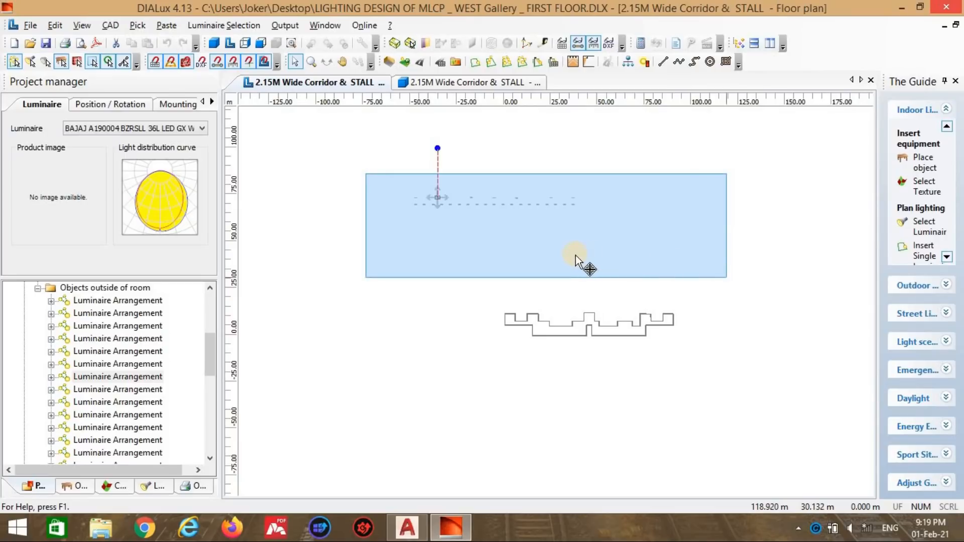
pyautogui.moveTo(494, 203); pyautogui.dragTo(592, 325)
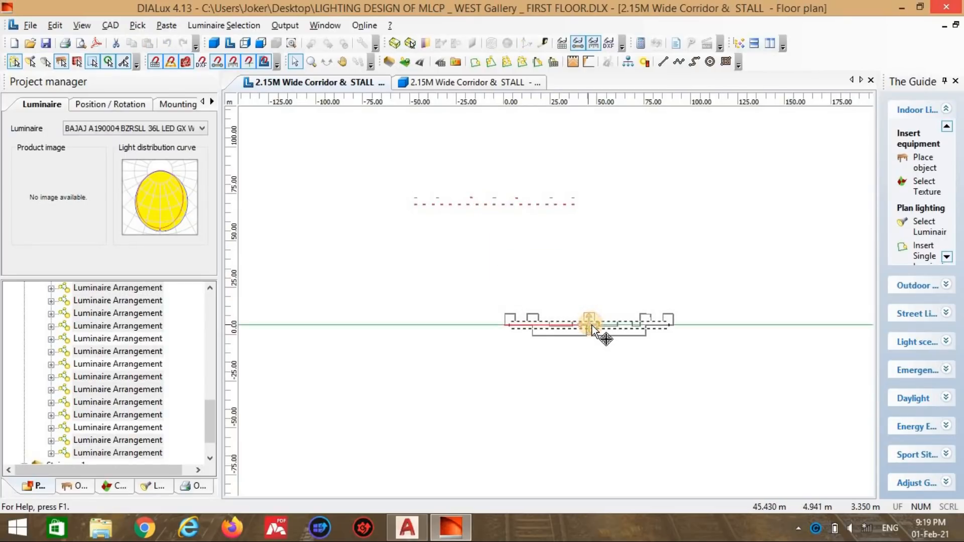
pyautogui.scroll(2, 600, 311)
pyautogui.scroll(4, 595, 348)
pyautogui.scroll(-1, 518, 351)
pyautogui.moveTo(485, 351); pyautogui.dragTo(438, 273, button='middle')
pyautogui.scroll(2, 438, 274)
pyautogui.moveTo(620, 267)
pyautogui.mouseDown()
pyautogui.moveTo(619, 252)
pyautogui.moveTo(621, 263)
pyautogui.mouseUp()
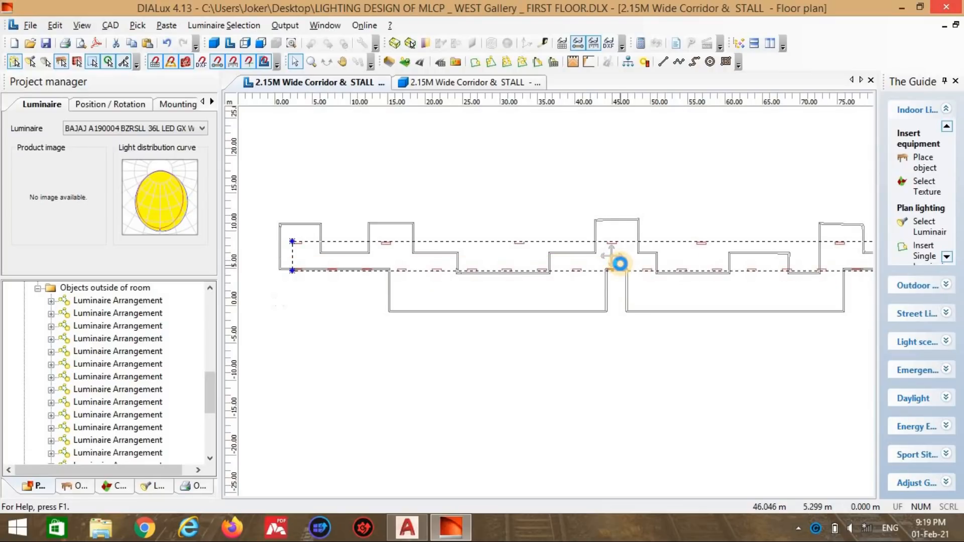
# Step: Try deleting the selected luminaires from the corridor and stall plan, and undo the deletion
pyautogui.press('Delete')
pyautogui.scroll(-1, 541, 267)
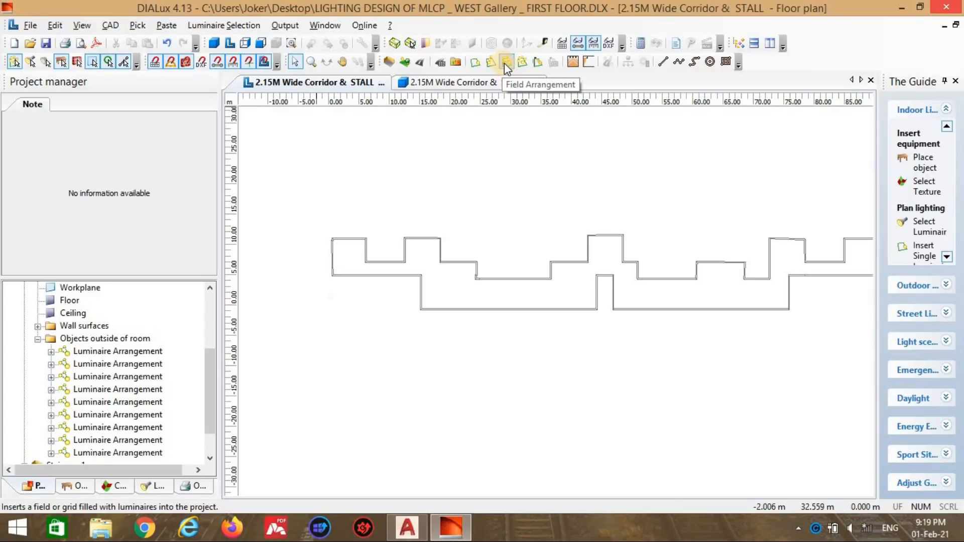
pyautogui.hotkey('ctrl', 'z')
# Step: Check the luminaire type of the middle bay's luminaire against the project's available luminaires, leaving it unchanged
pyautogui.click(601, 254)
pyautogui.click(180, 128)
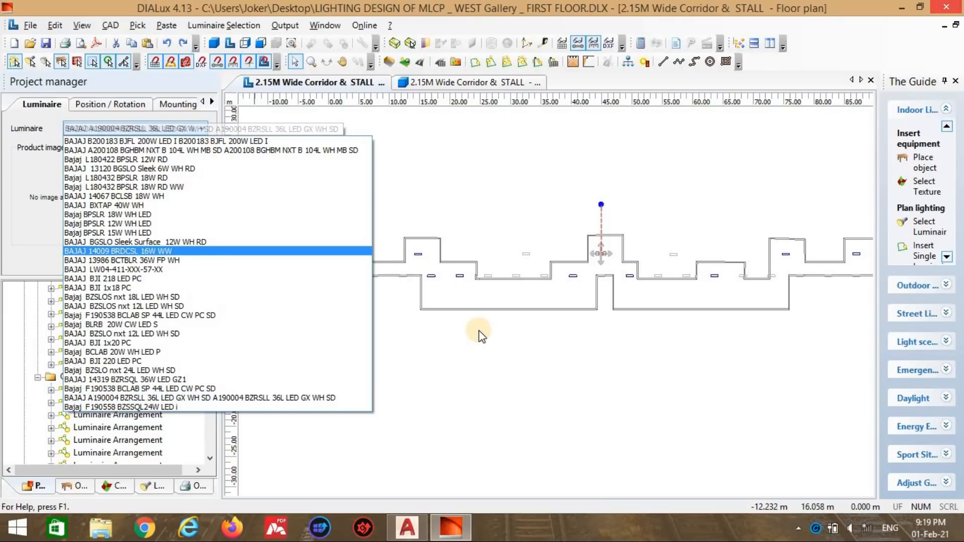
pyautogui.click(355, 278)
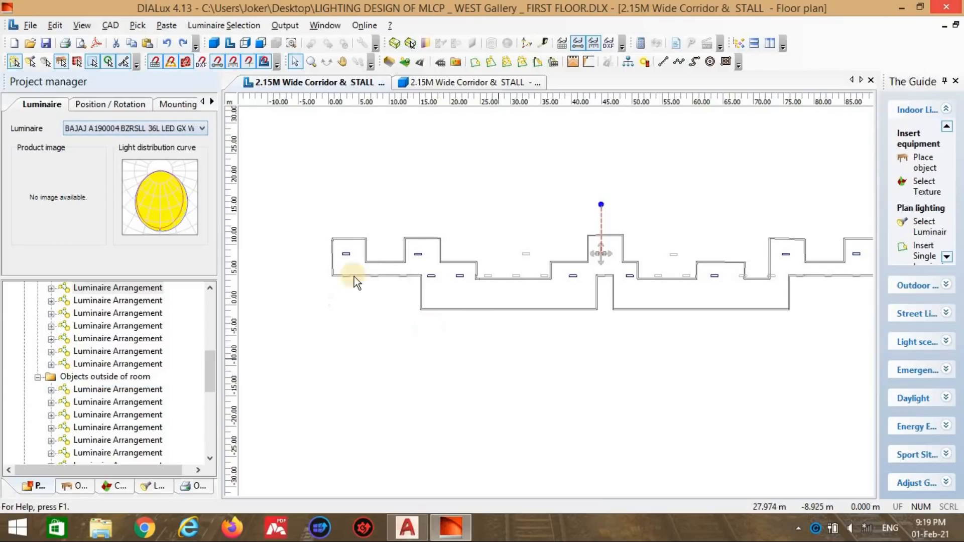
pyautogui.click(321, 213)
# Step: Select all luminaires across the corridor and stall plan and move them clear of the room, above its outline
pyautogui.scroll(-3, 332, 222)
pyautogui.moveTo(427, 238); pyautogui.dragTo(793, 347)
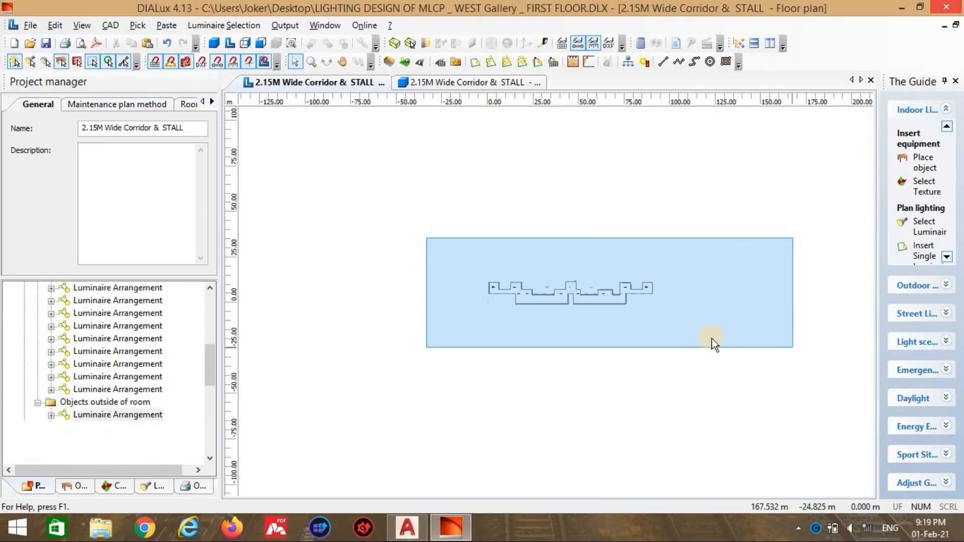
pyautogui.scroll(1, 572, 284)
pyautogui.moveTo(572, 283); pyautogui.dragTo(576, 242)
pyautogui.click(590, 266)
pyautogui.scroll(2, 580, 276)
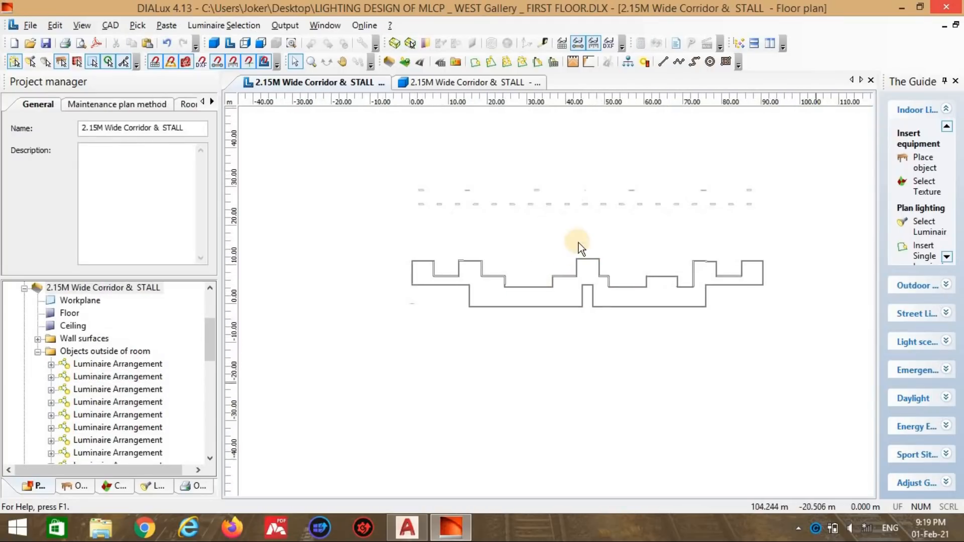
# Step: Insert a field arrangement of BAJAJ A190004 BZRSLL 36L LED GX WH SD luminaires in the room, using the suggestion for 100 lx
pyautogui.click(506, 62)
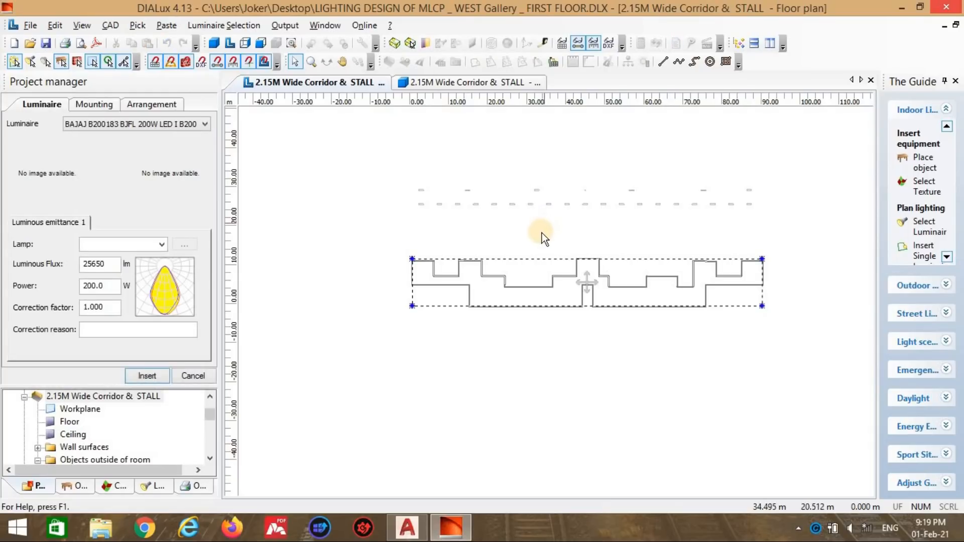
pyautogui.click(96, 103)
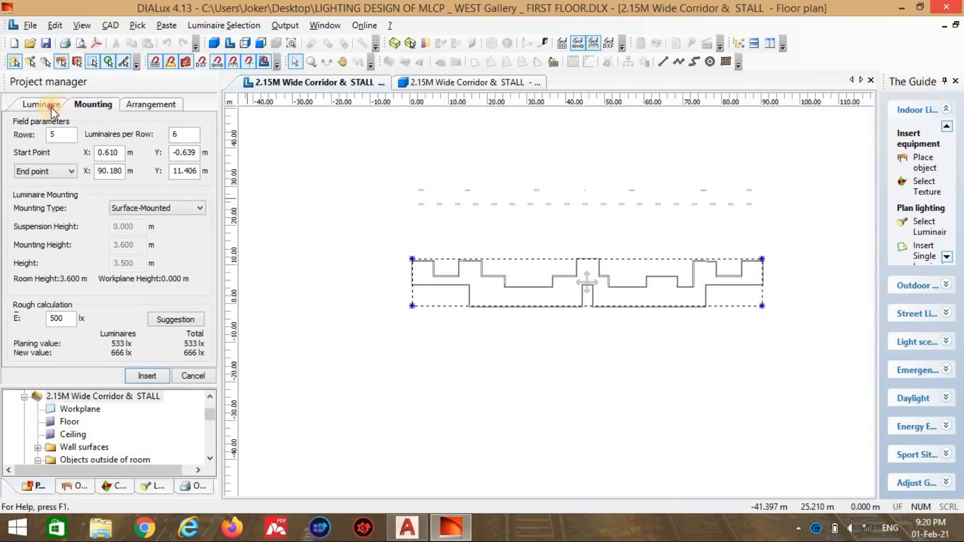
pyautogui.click(52, 109)
pyautogui.click(149, 124)
pyautogui.click(215, 392)
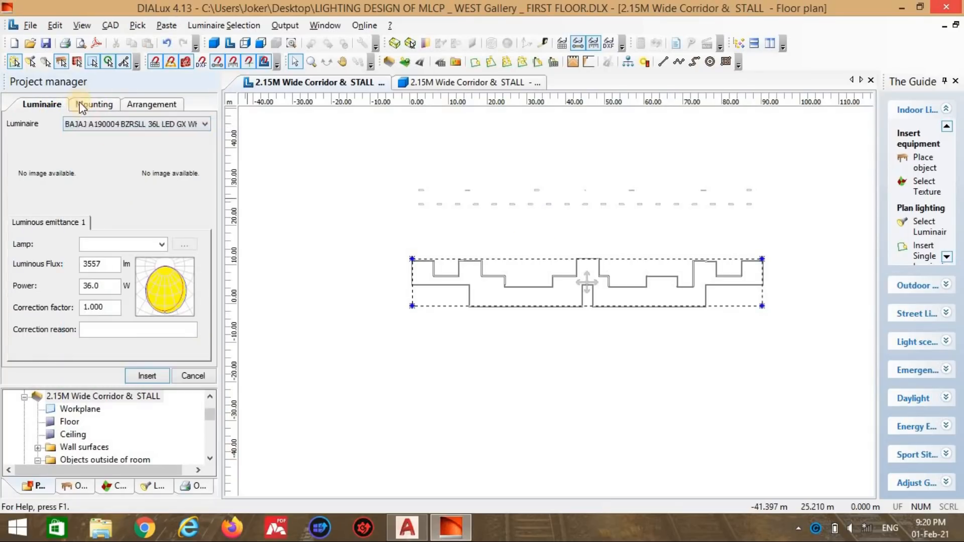
pyautogui.click(81, 105)
pyautogui.moveTo(64, 314); pyautogui.dragTo(37, 322)
pyautogui.write('100')
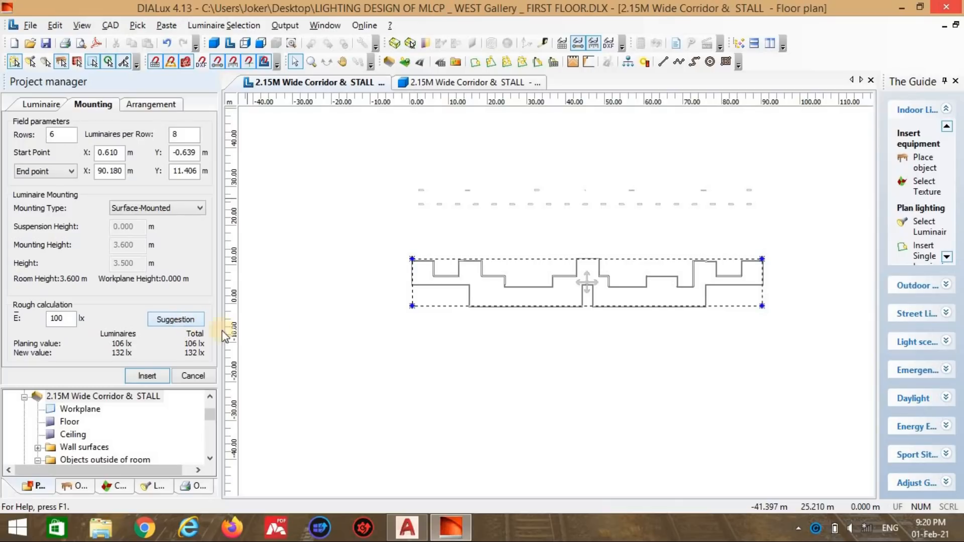
pyautogui.click(155, 373)
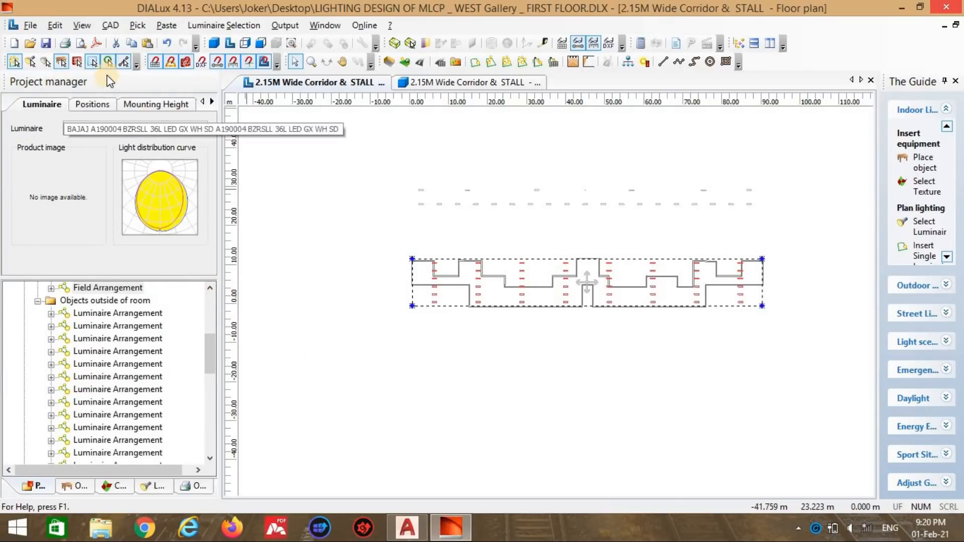
# Step: Re-plan the field arrangement for 150 lx, keeping end-point positioning, and check its mounting height
pyautogui.click(130, 104)
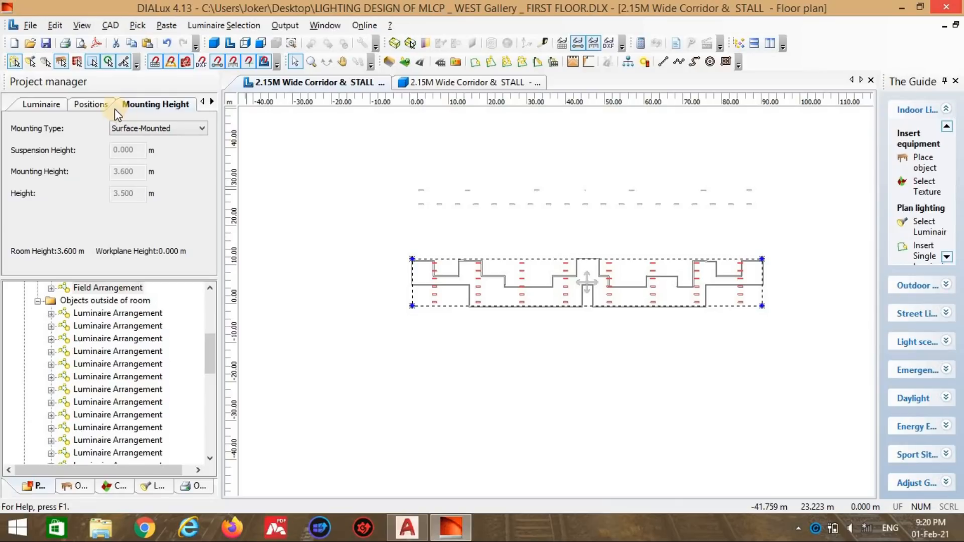
pyautogui.click(91, 104)
pyautogui.click(50, 173)
pyautogui.click(56, 193)
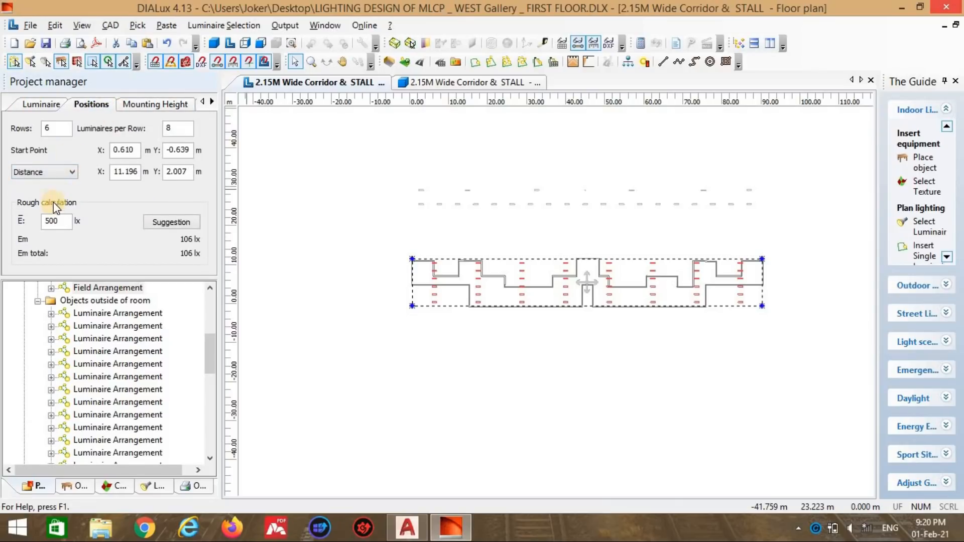
pyautogui.click(57, 172)
pyautogui.click(56, 184)
pyautogui.click(44, 220)
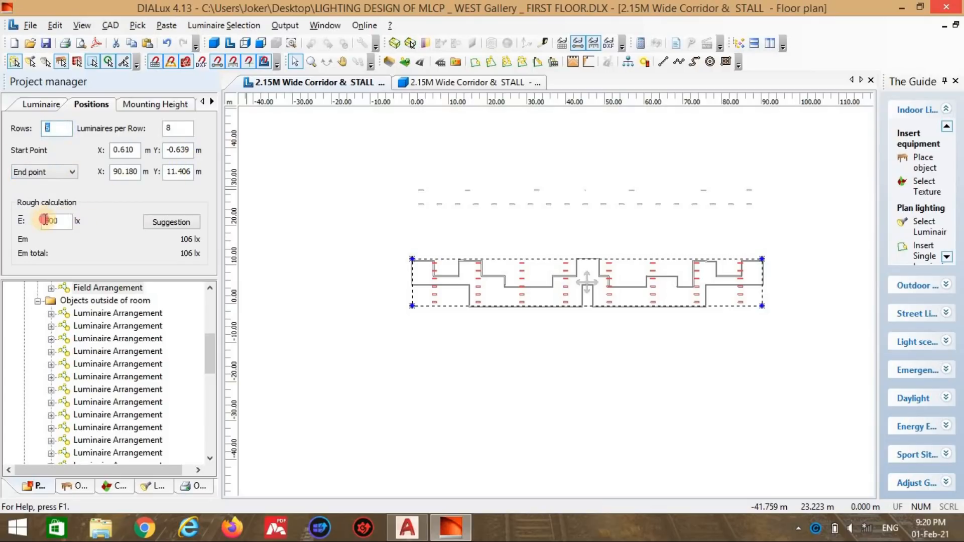
pyautogui.write('150')
pyautogui.press('Return')
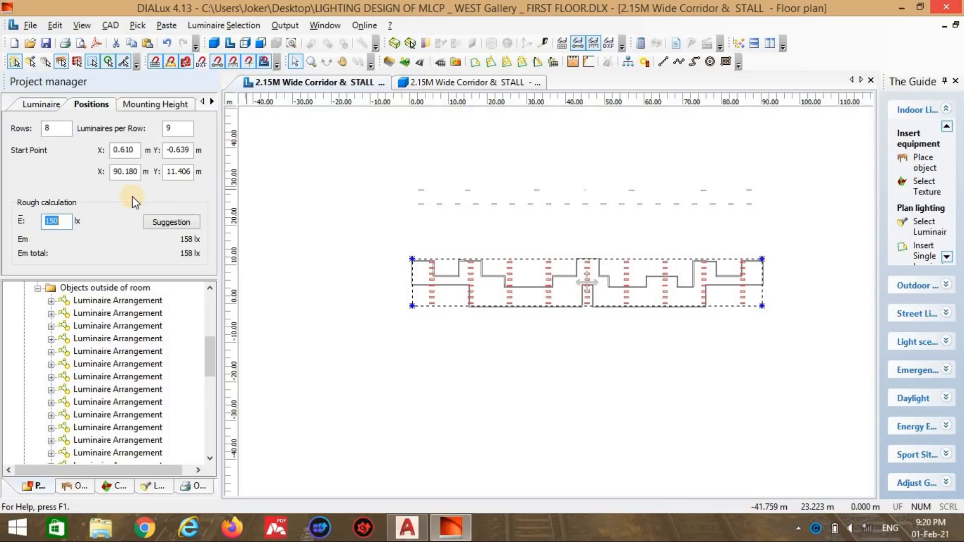
pyautogui.click(174, 107)
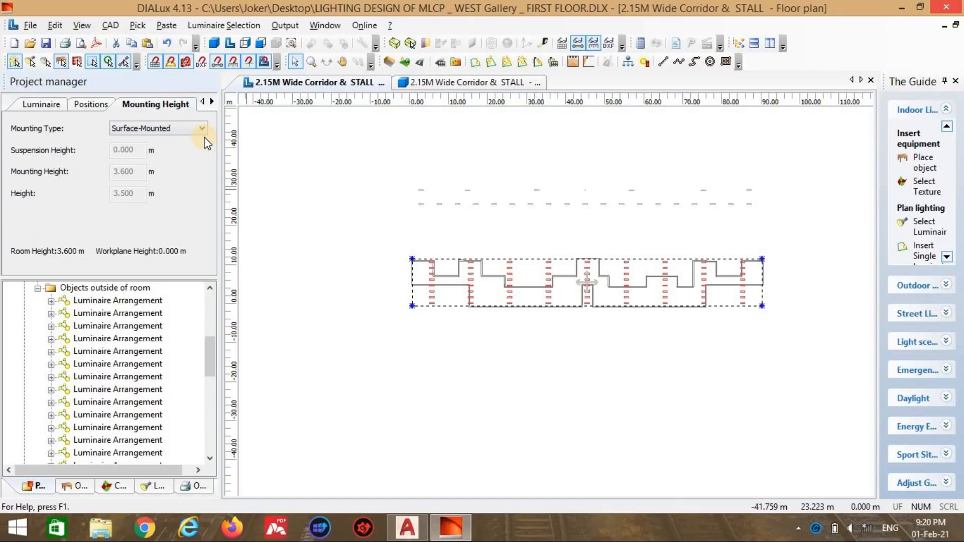
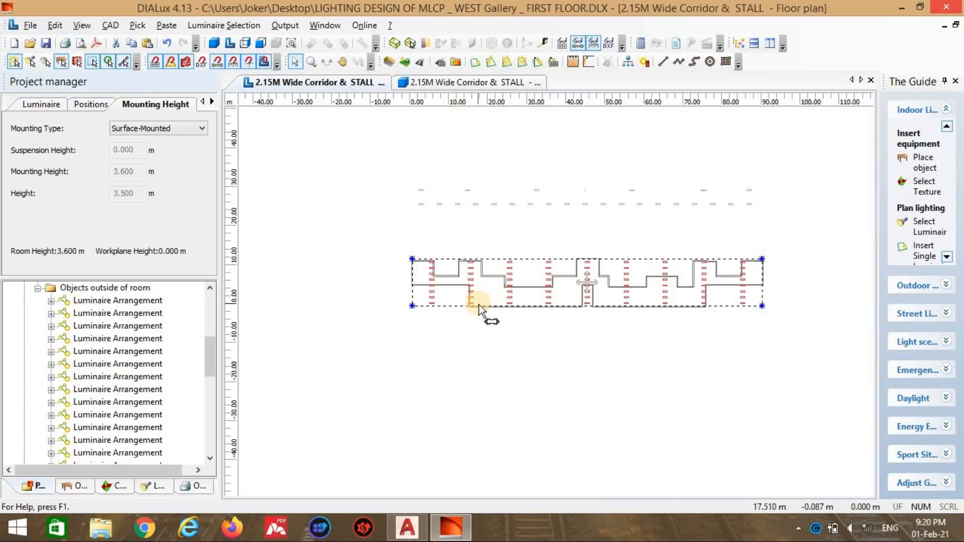
# Step: Remove the field arrangement from the corridor and stall room and inspect the small mark near the origin
pyautogui.click(407, 276)
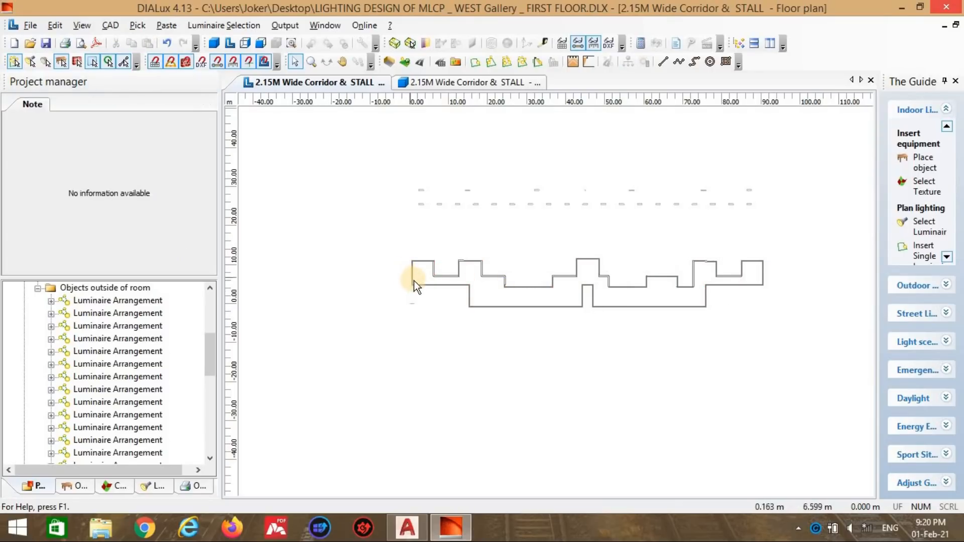
pyautogui.click(414, 307)
pyautogui.moveTo(395, 294); pyautogui.dragTo(452, 318)
pyautogui.scroll(-3, 469, 363)
pyautogui.scroll(7, 473, 285)
pyautogui.moveTo(452, 219); pyautogui.dragTo(476, 253, button='middle')
pyautogui.click(393, 260)
pyautogui.scroll(-3, 434, 299)
pyautogui.scroll(2, 476, 225)
# Step: Move the leftmost luminaire of the upper outside row into the room's left-end bay, and delete it
pyautogui.moveTo(462, 205); pyautogui.dragTo(467, 320)
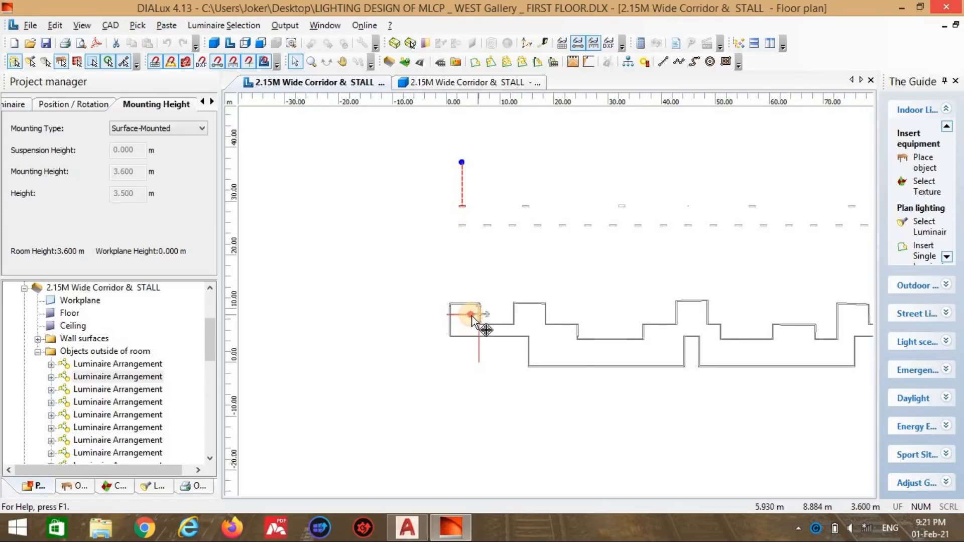
pyautogui.scroll(5, 465, 311)
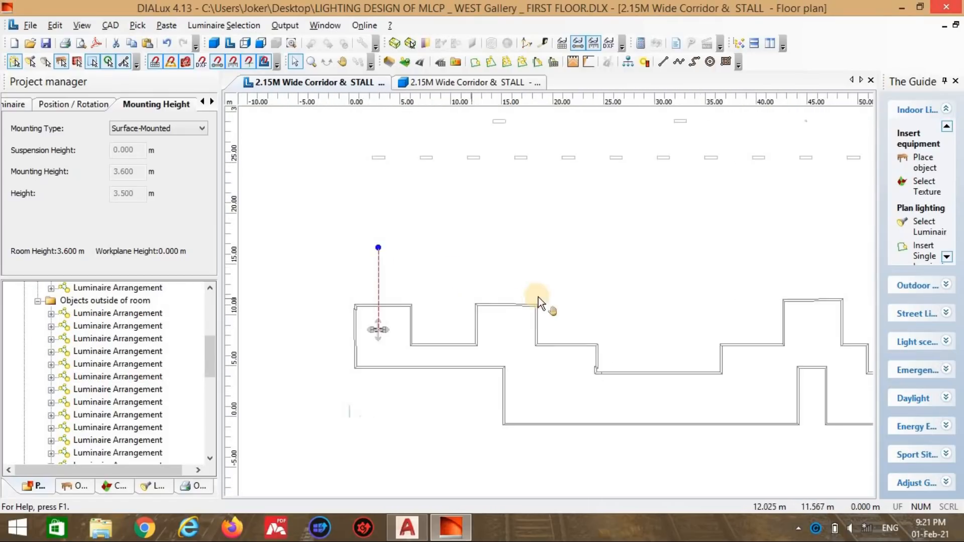
pyautogui.scroll(4, 418, 327)
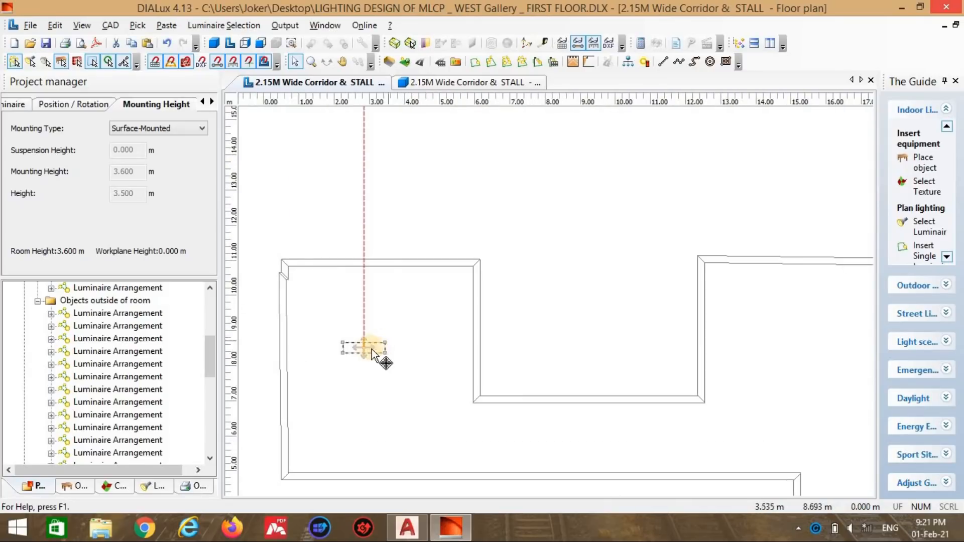
pyautogui.moveTo(380, 338); pyautogui.dragTo(382, 332)
pyautogui.press('Delete')
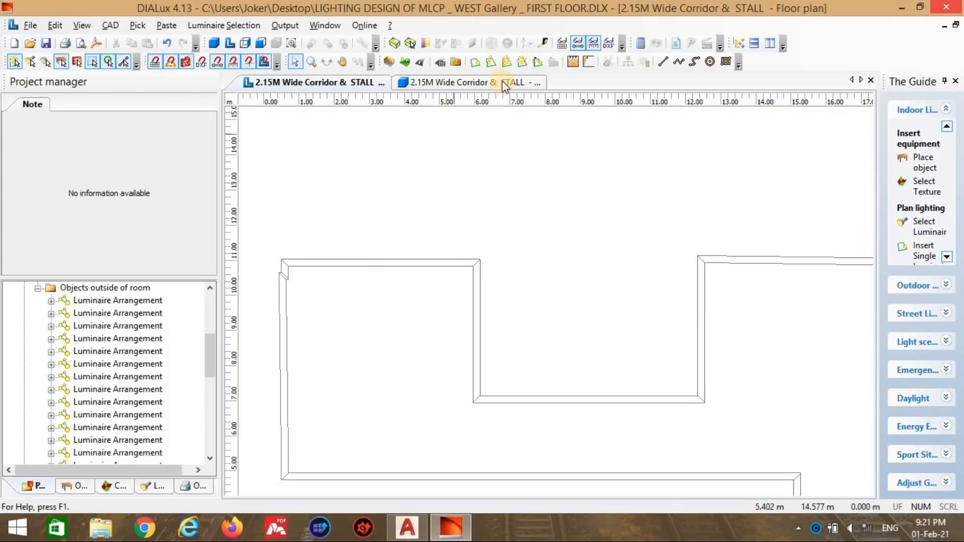
# Step: Start a line arrangement and shorten its full-length line into a short vertical line at the room's left end
pyautogui.click(488, 67)
pyautogui.scroll(-2, 383, 322)
pyautogui.moveTo(381, 323); pyautogui.dragTo(411, 182, button='middle')
pyautogui.scroll(-6, 499, 300)
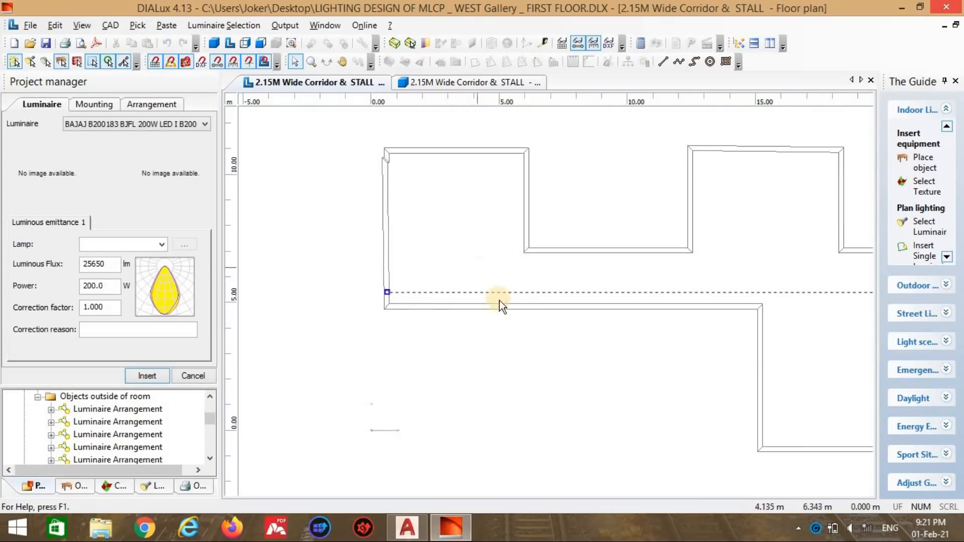
pyautogui.moveTo(620, 290); pyautogui.dragTo(272, 299, button='middle')
pyautogui.scroll(-2, 273, 299)
pyautogui.moveTo(697, 309); pyautogui.dragTo(310, 301)
pyautogui.moveTo(317, 325); pyautogui.dragTo(595, 328, button='middle')
pyautogui.scroll(-2, 591, 310)
pyautogui.moveTo(589, 300); pyautogui.dragTo(495, 265)
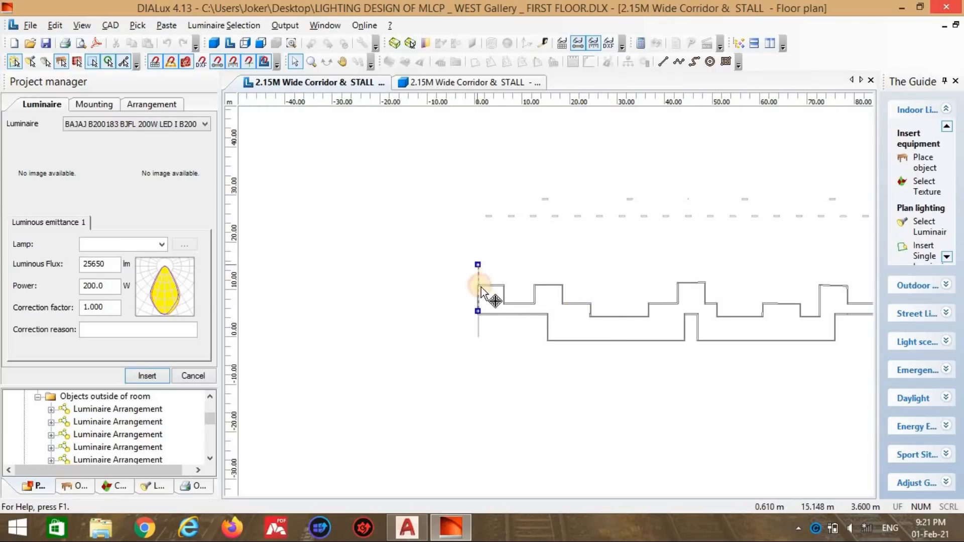
# Step: Centre the arrangement line in the left-end bay at X 3.344 m and stretch it between the walls, from Y 4.930 to 10.815 m
pyautogui.scroll(7, 481, 287)
pyautogui.moveTo(372, 274); pyautogui.dragTo(402, 276)
pyautogui.moveTo(401, 217); pyautogui.dragTo(399, 263)
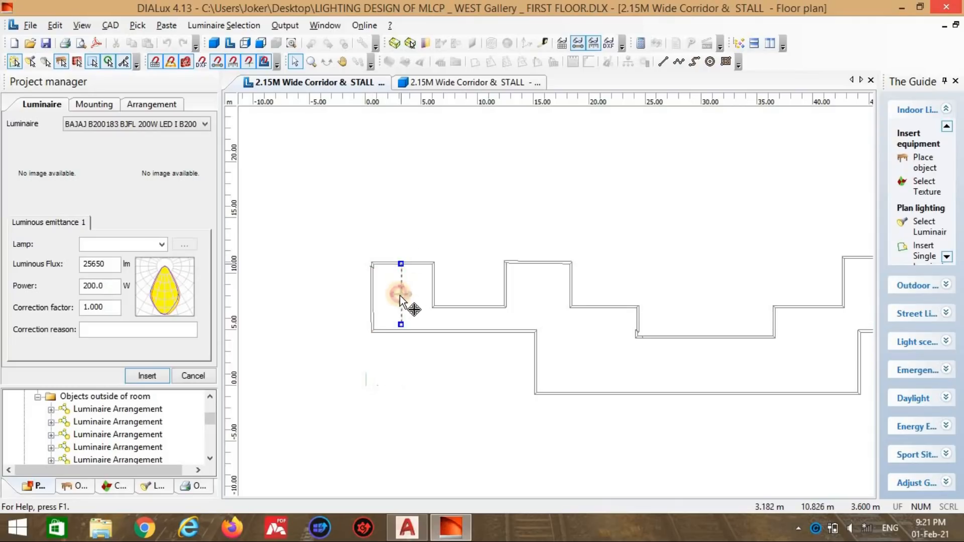
pyautogui.scroll(3, 457, 311)
pyautogui.scroll(3, 419, 347)
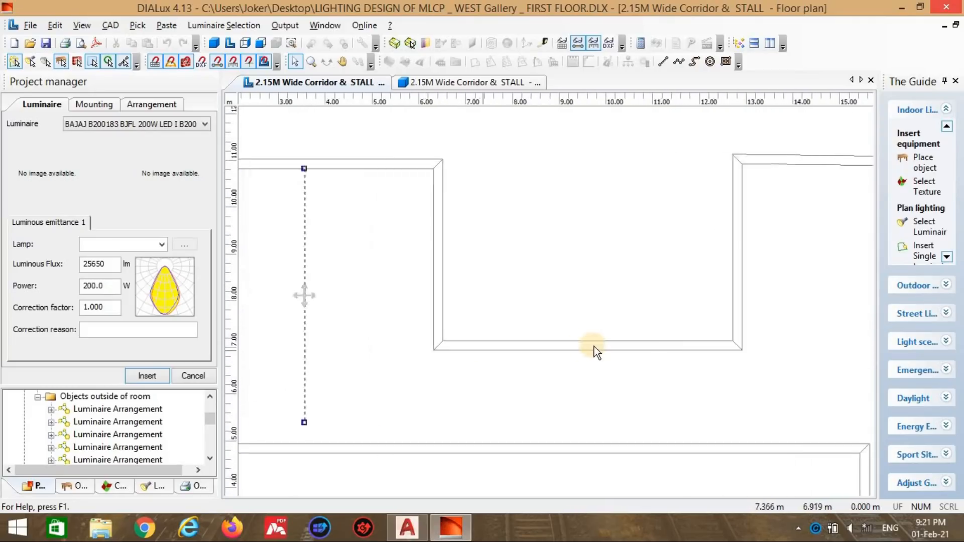
pyautogui.moveTo(447, 397); pyautogui.dragTo(447, 412)
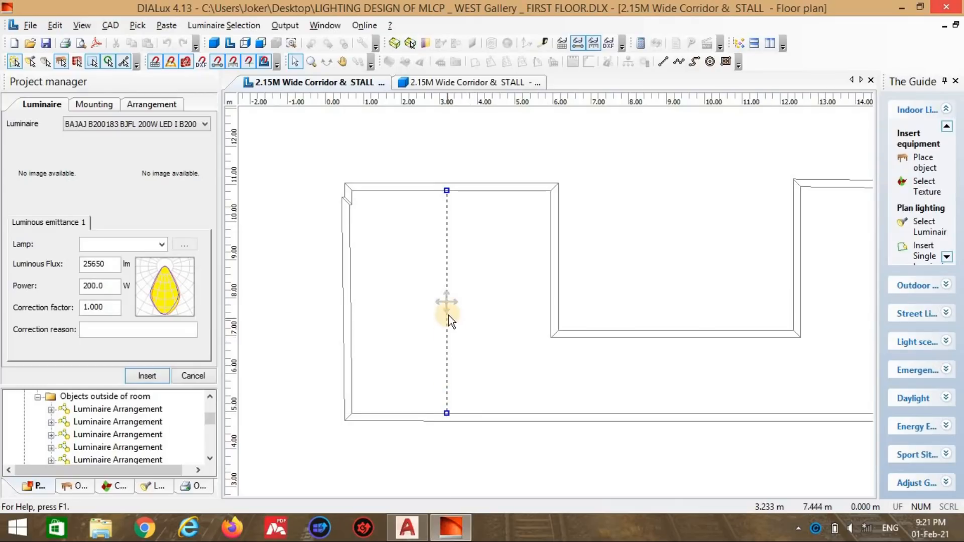
pyautogui.moveTo(448, 303); pyautogui.dragTo(453, 306)
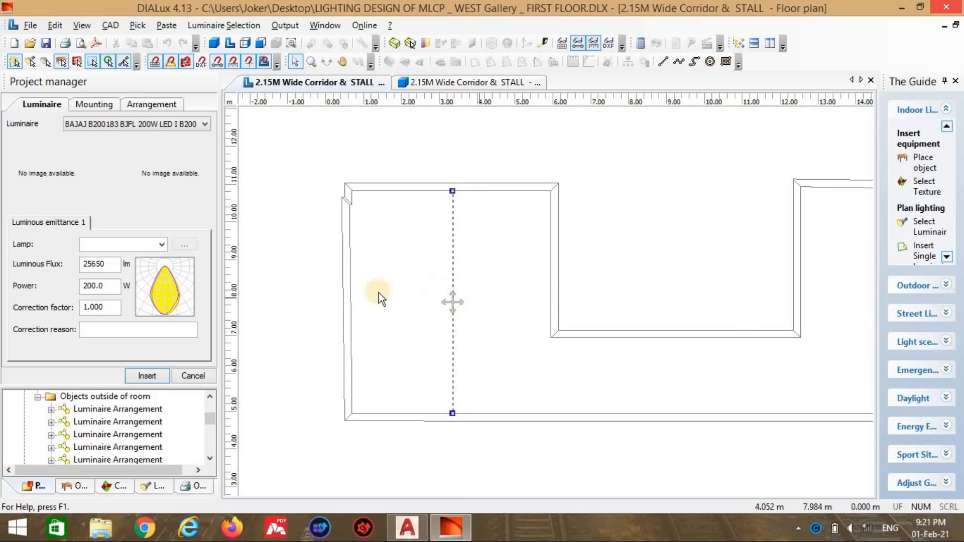
# Step: Insert the line arrangement with a quantity of 2 and change its luminaire to Bajaj F190538 BCLAB SP 44L LED CW PC SD
pyautogui.scroll(-2, 378, 293)
pyautogui.click(98, 107)
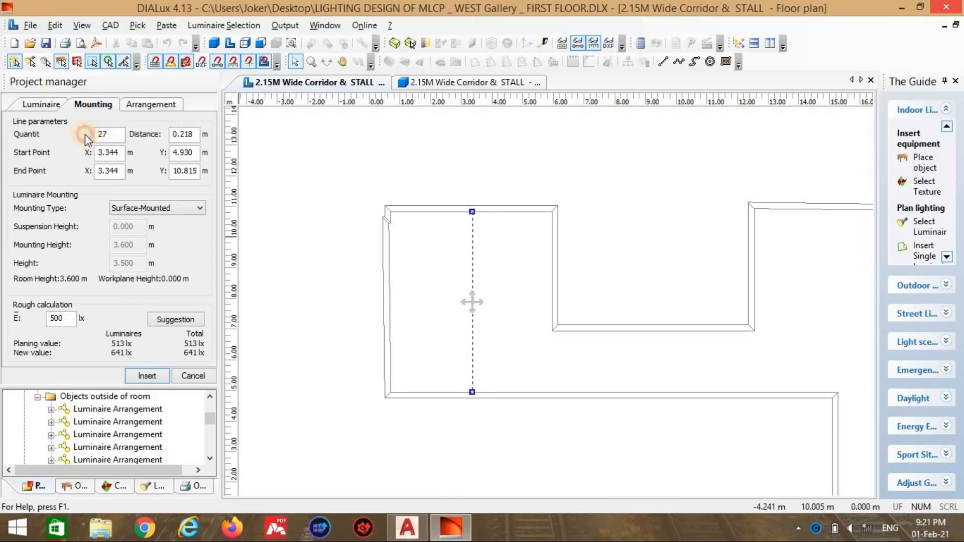
pyautogui.click(139, 375)
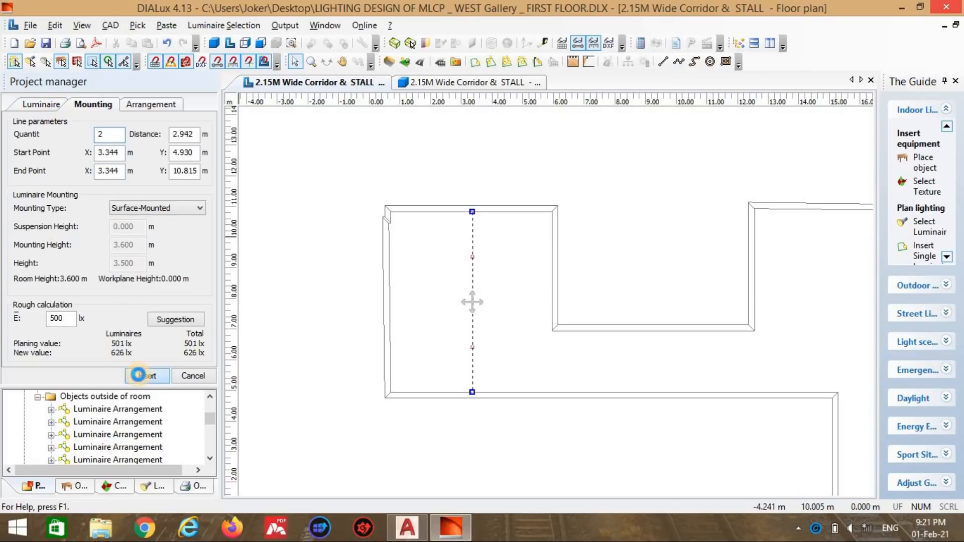
pyautogui.click(59, 107)
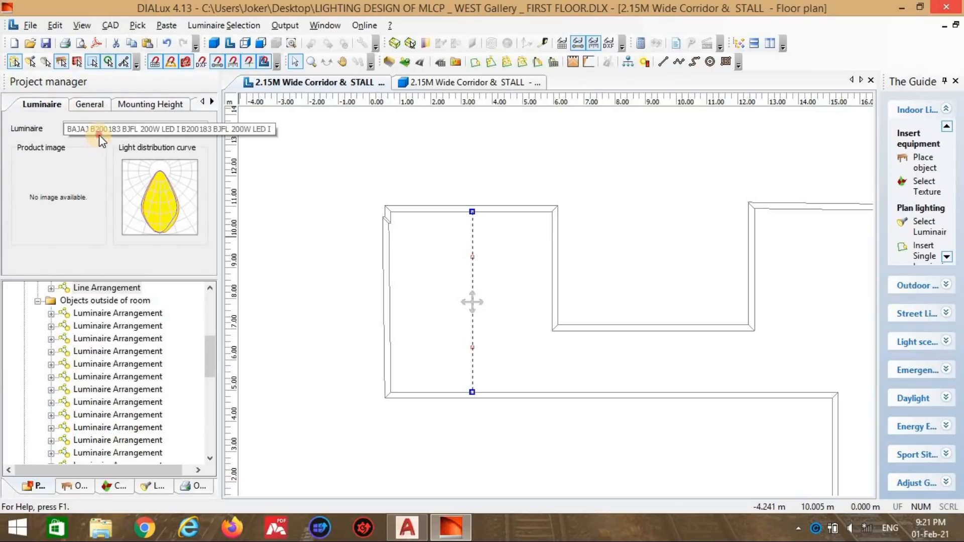
pyautogui.click(124, 127)
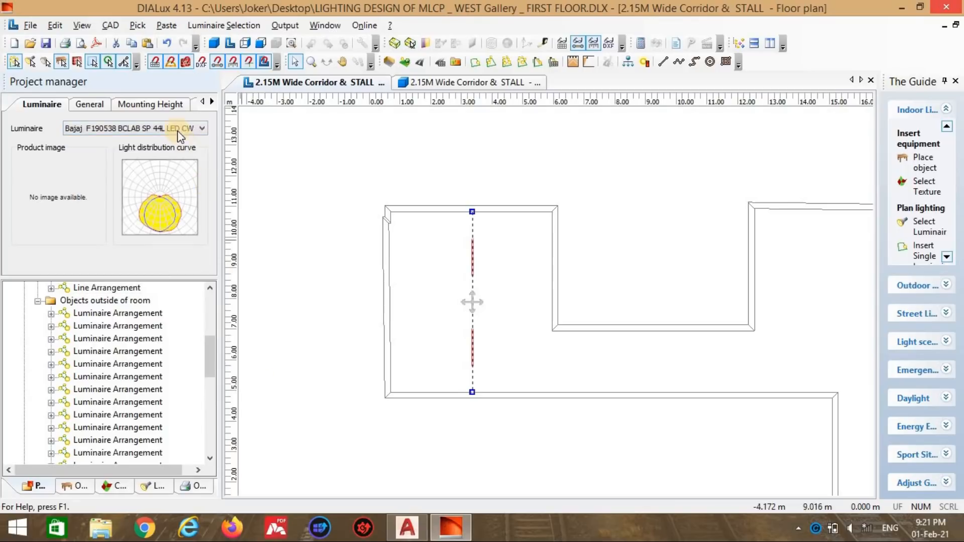
# Step: Change the left-end bay line arrangement's luminaire to BAJAJ A190004 BZRSLL 36L LED GX
pyautogui.click(177, 128)
pyautogui.click(294, 380)
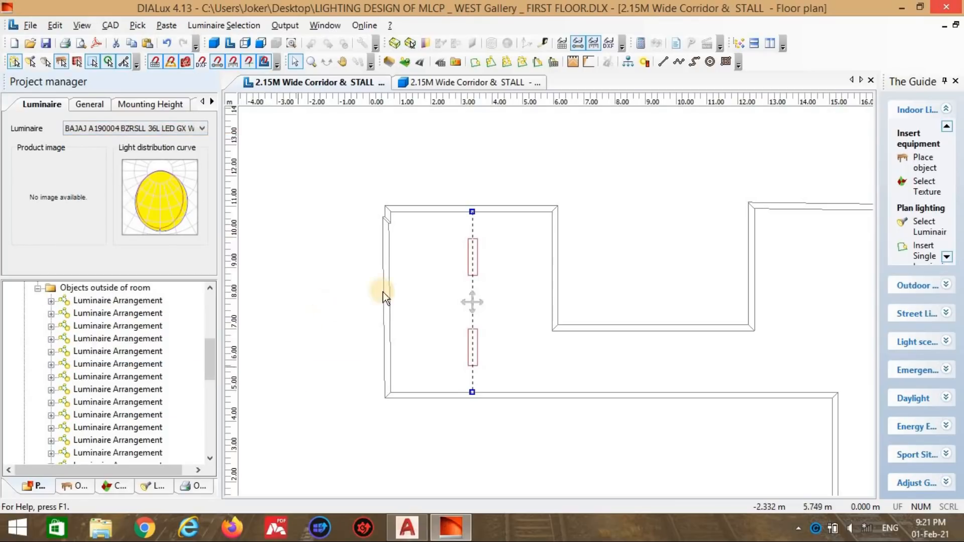
# Step: Try the Luminaire Center to Luminaire Center and Outer Edge to Outer Edge arrangement options, and return to Symmetrical Within
pyautogui.click(212, 103)
pyautogui.click(212, 103)
pyautogui.click(212, 102)
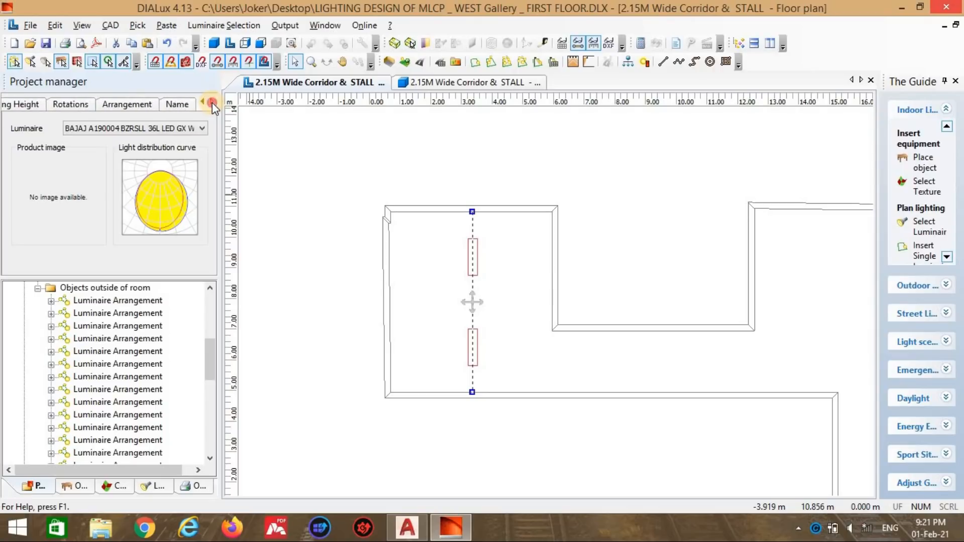
pyautogui.click(144, 105)
pyautogui.click(86, 157)
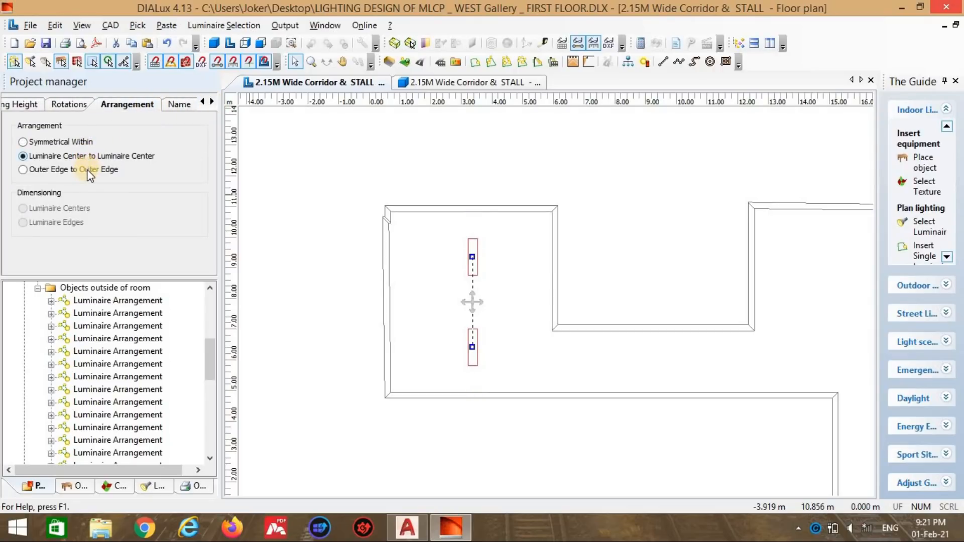
pyautogui.click(88, 170)
pyautogui.click(71, 141)
# Step: Try an individual luminaire Y rotation of 90° on the bay's line arrangement, and set it back to 0°
pyautogui.click(167, 104)
pyautogui.click(75, 105)
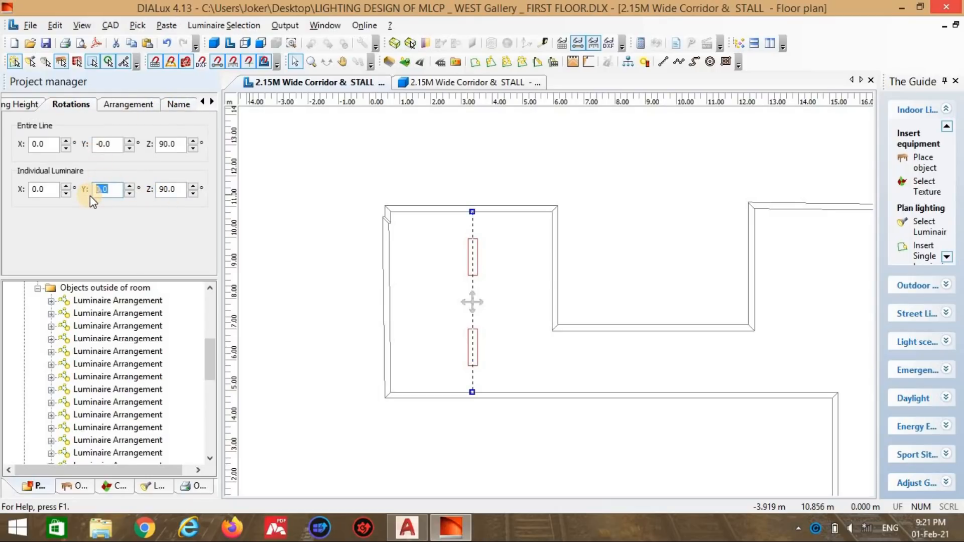
pyautogui.write('90')
pyautogui.press('Return')
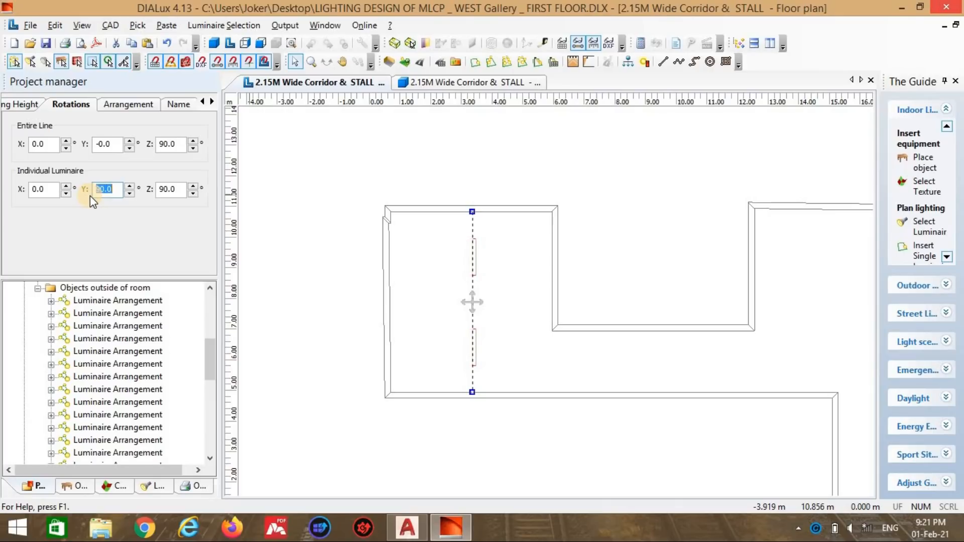
pyautogui.write('0')
pyautogui.press('Return')
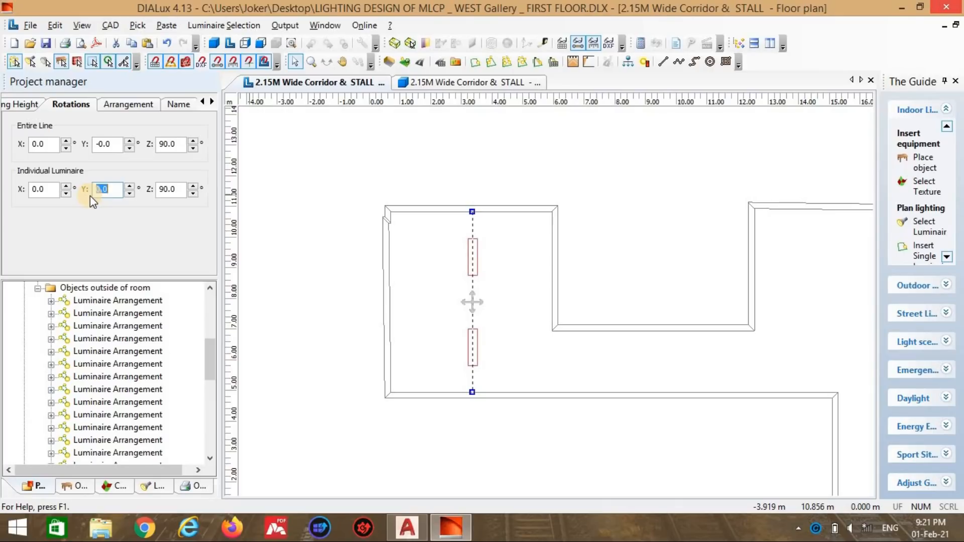
# Step: Set the individual luminaire Z rotation of the left-end bay's line arrangement to 180°
pyautogui.click(169, 194)
pyautogui.write('18')
pyautogui.press('Return')
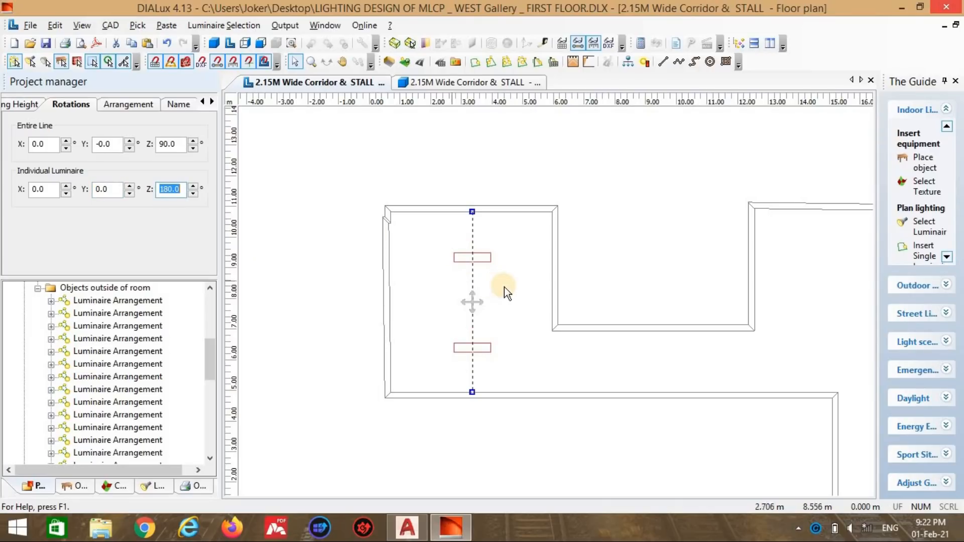
pyautogui.click(521, 265)
# Step: Duplicate the bay's two-luminaire line arrangement and move the copy into the narrow corridor section beside the bay
pyautogui.scroll(-3, 472, 248)
pyautogui.scroll(1, 471, 246)
pyautogui.scroll(-4, 323, 265)
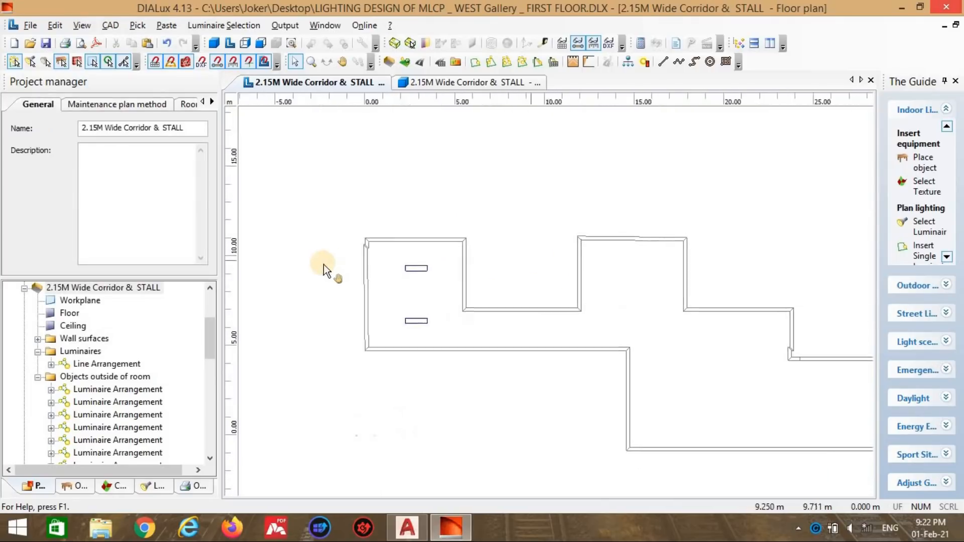
pyautogui.click(406, 307)
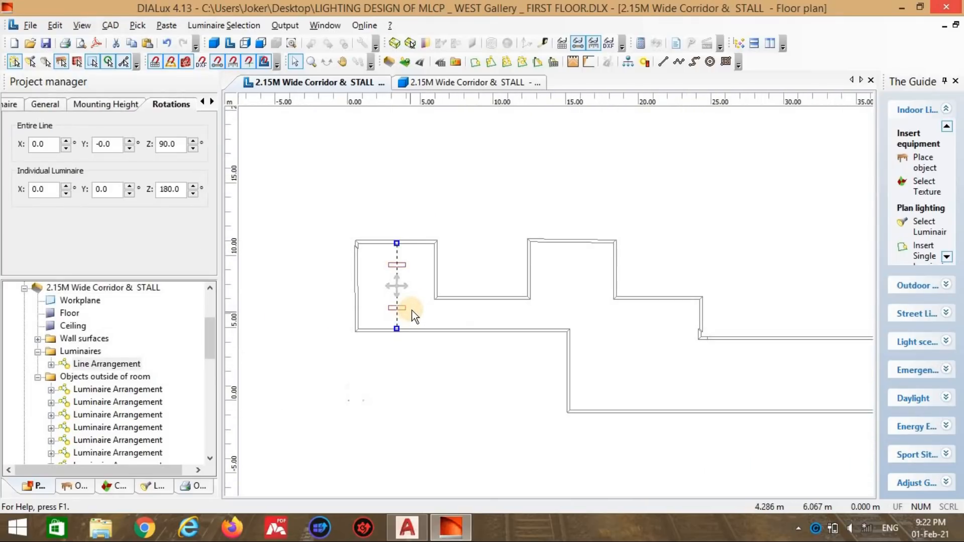
pyautogui.hotkey('ctrl', 'v')
pyautogui.moveTo(399, 285); pyautogui.dragTo(485, 314)
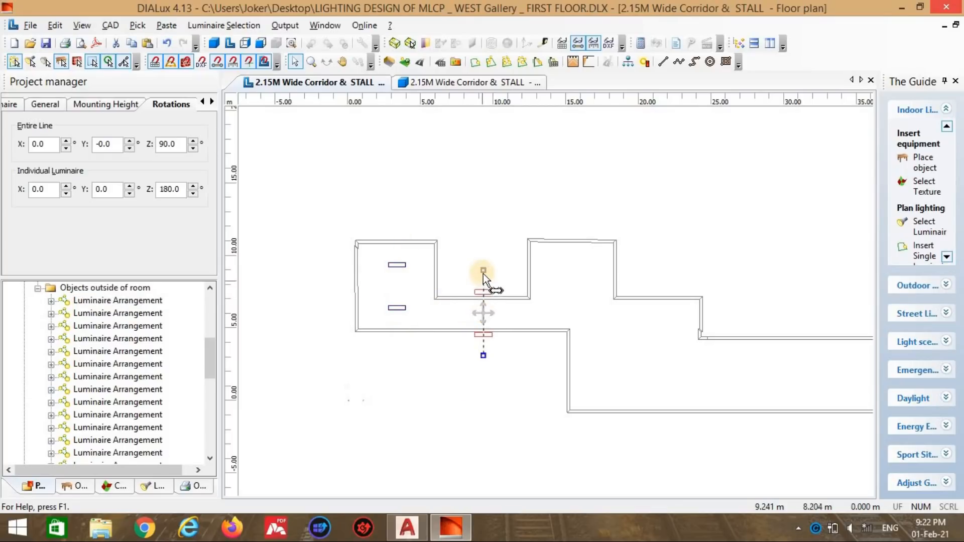
# Step: Stretch the copied line horizontally along the corridor from X 3.839 m to X 24.063 m at Y 6.145 m
pyautogui.moveTo(419, 297)
pyautogui.mouseDown()
pyautogui.moveTo(363, 309)
pyautogui.moveTo(405, 304)
pyautogui.mouseUp()
pyautogui.scroll(3, 405, 302)
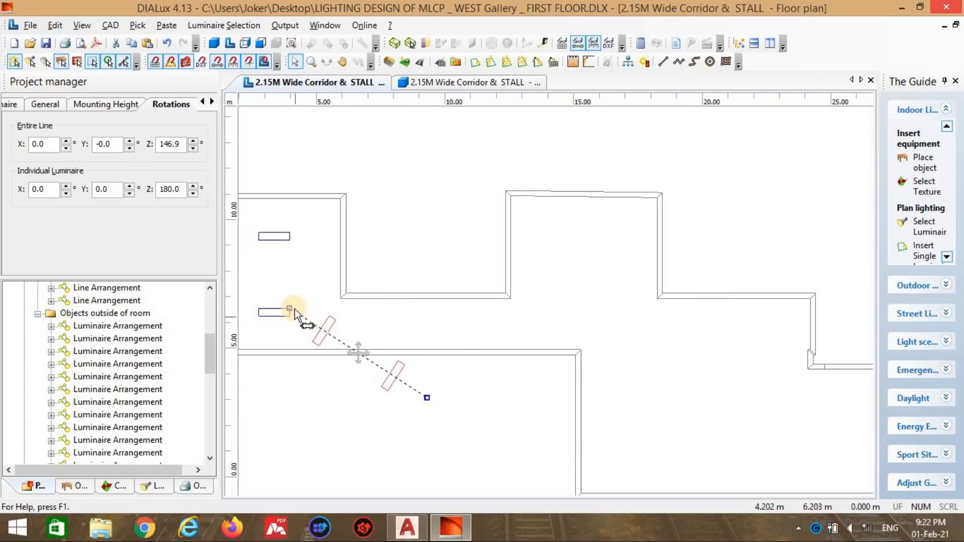
pyautogui.moveTo(290, 309); pyautogui.dragTo(290, 313)
pyautogui.moveTo(426, 399); pyautogui.dragTo(809, 315)
pyautogui.scroll(-2, 788, 324)
pyautogui.moveTo(465, 327); pyautogui.dragTo(517, 325, button='middle')
pyautogui.scroll(3, 525, 324)
pyautogui.moveTo(616, 313); pyautogui.dragTo(618, 319)
# Step: Set the individual luminaire Z rotation of the horizontal corridor line to 90°
pyautogui.click(344, 310)
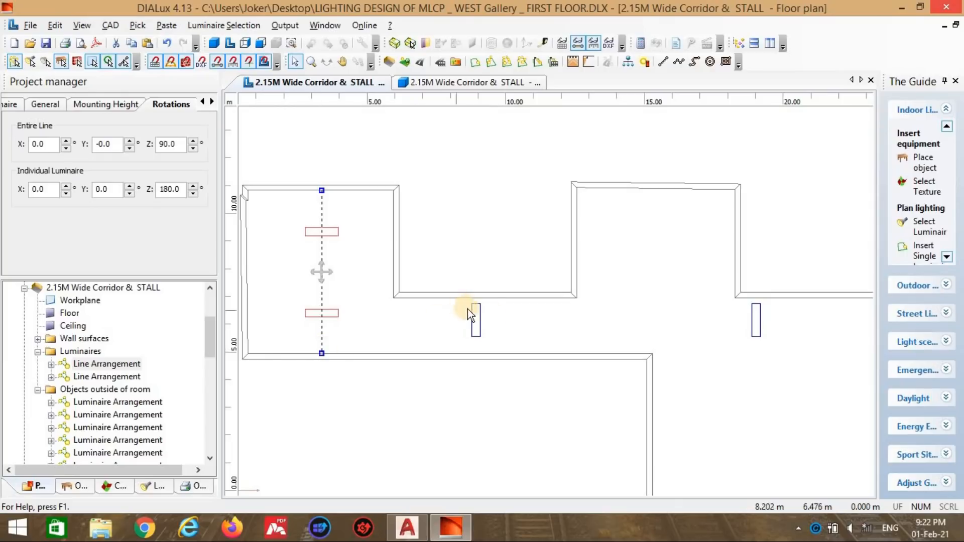
pyautogui.click(478, 317)
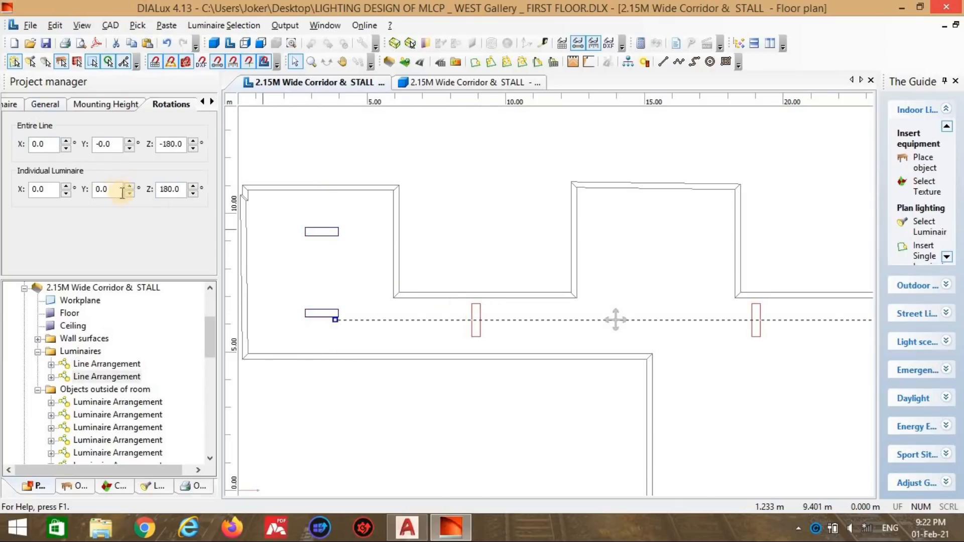
pyautogui.moveTo(167, 189); pyautogui.dragTo(131, 190)
pyautogui.write('9')
pyautogui.press('Return')
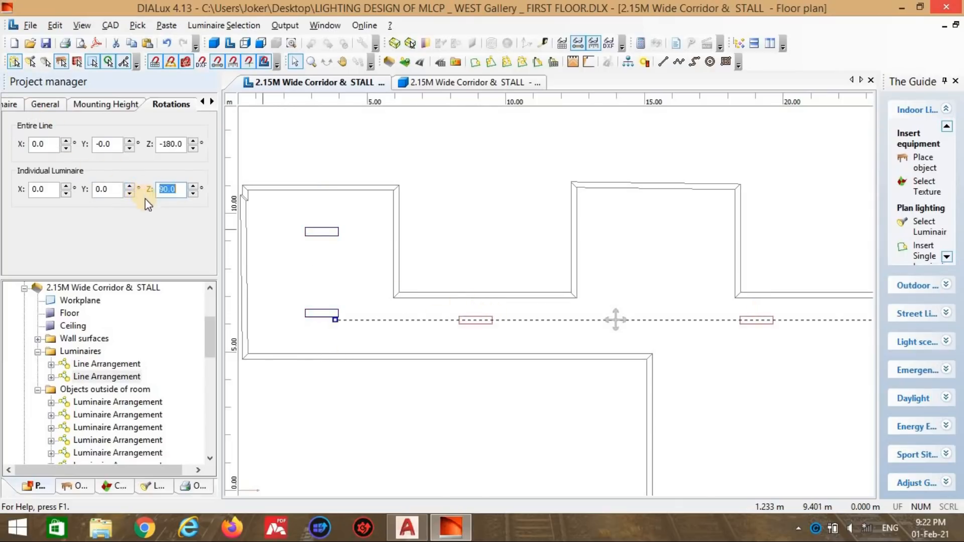
# Step: Try a quantity of 4 for the horizontal corridor line arrangement, and reduce it to 3
pyautogui.click(9, 105)
pyautogui.click(90, 104)
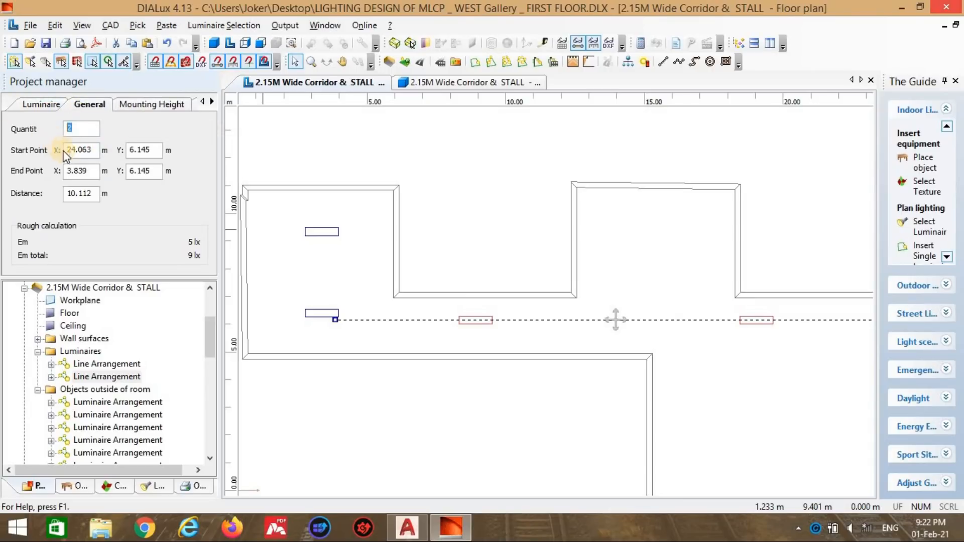
pyautogui.click(295, 207)
pyautogui.scroll(-1, 402, 303)
pyautogui.click(361, 313)
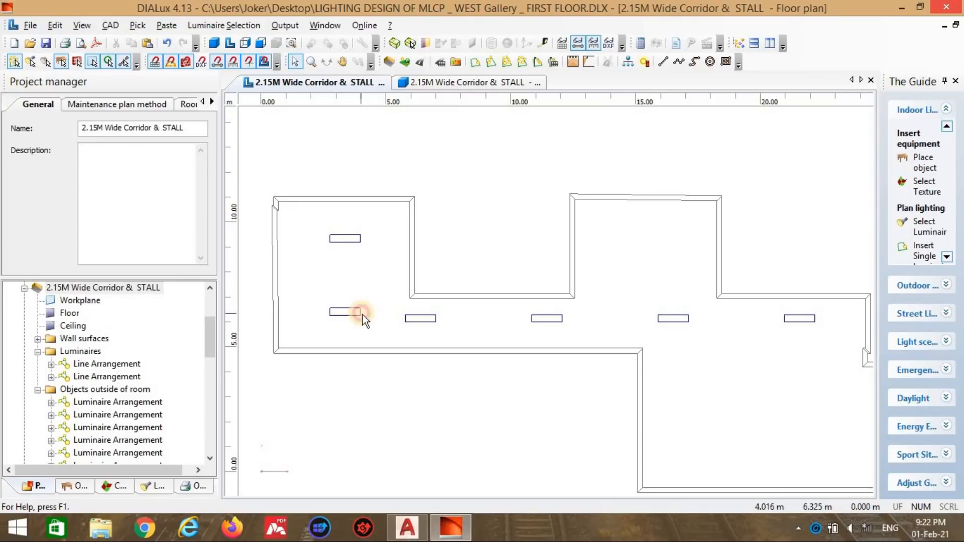
pyautogui.click(415, 318)
pyautogui.doubleClick(64, 132)
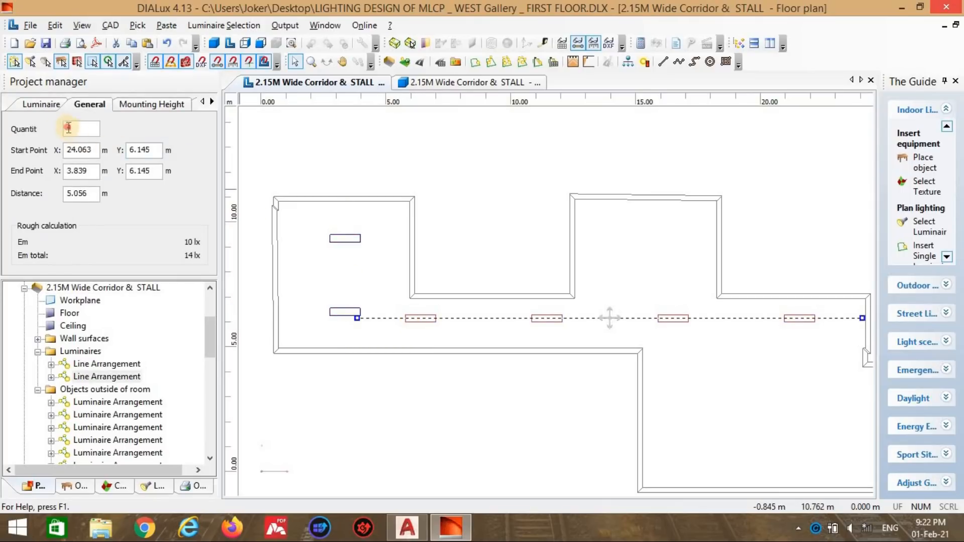
pyautogui.write('3')
pyautogui.press('Return')
pyautogui.click(424, 304)
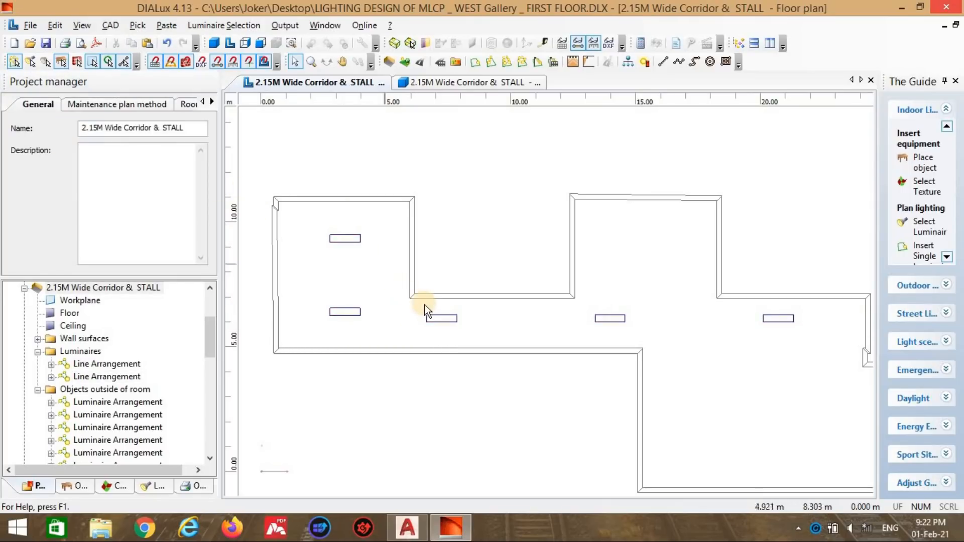
# Step: Extend the lower end of the left-end bay's vertical arrangement line to Y 4.460 m
pyautogui.click(351, 318)
pyautogui.moveTo(344, 348); pyautogui.dragTo(345, 360)
pyautogui.click(541, 311)
pyautogui.scroll(-2, 532, 311)
pyautogui.scroll(-2, 450, 316)
pyautogui.click(390, 329)
pyautogui.click(386, 330)
pyautogui.click(385, 330)
# Step: Reduce the left-end bay's line arrangement to a quantity of 1 and shorten its lower end to Y 6.863 m
pyautogui.click(324, 330)
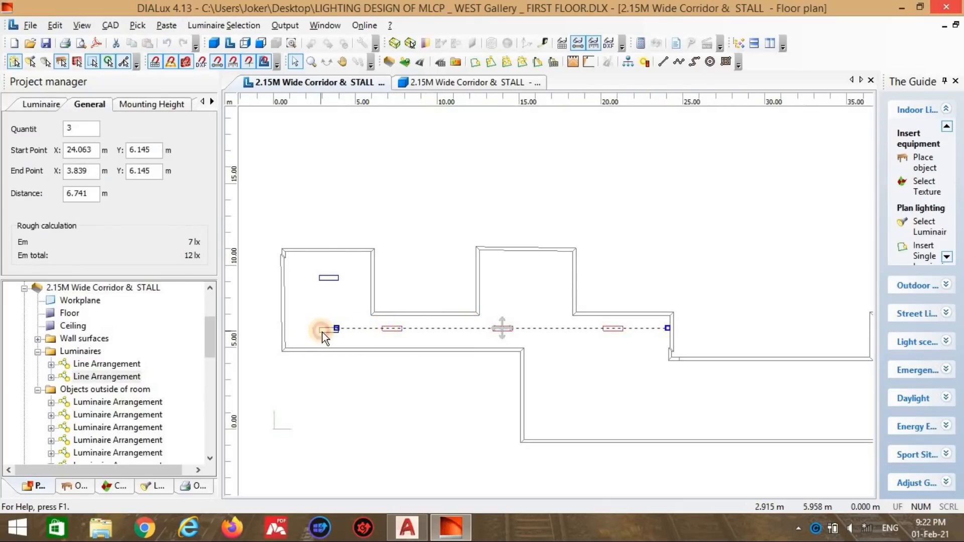
pyautogui.doubleClick(94, 128)
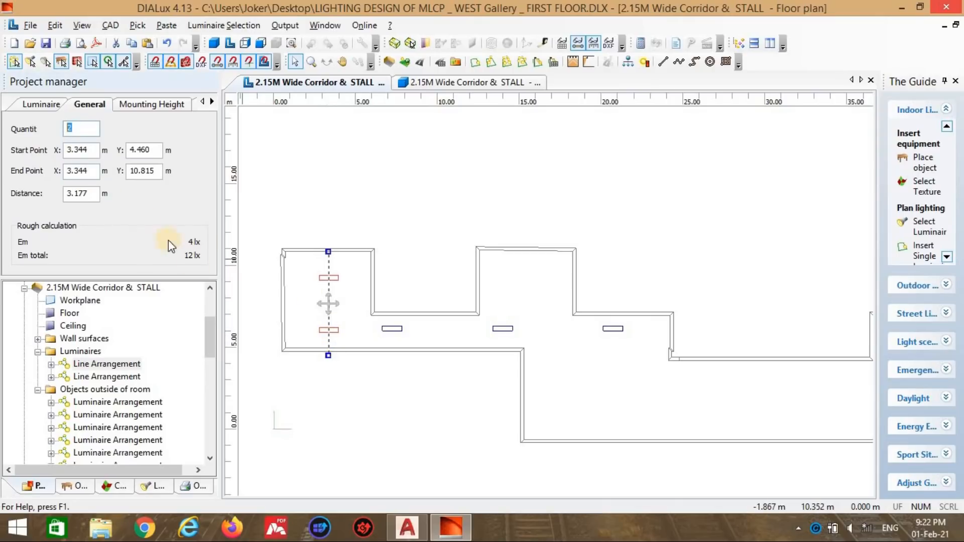
pyautogui.write('1')
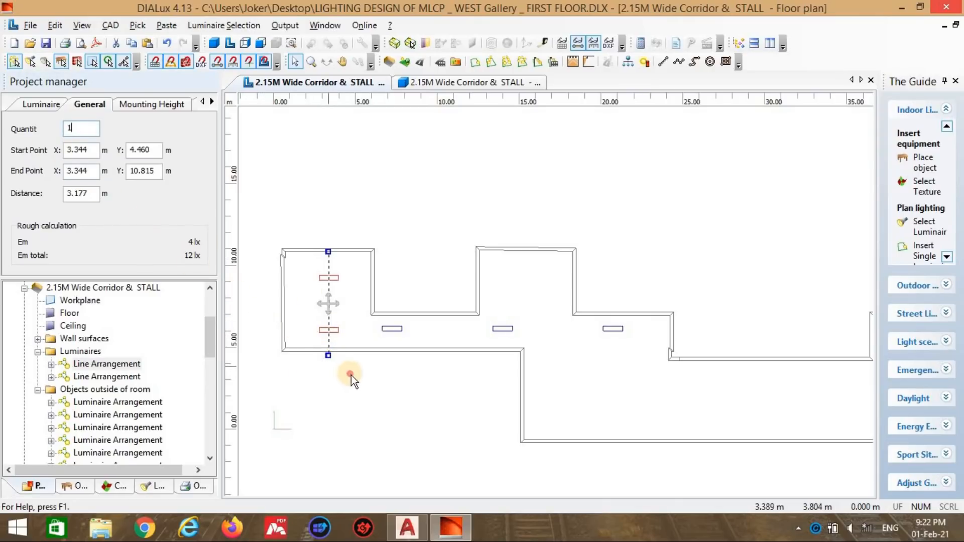
pyautogui.click(325, 310)
pyautogui.click(329, 327)
pyautogui.moveTo(330, 354); pyautogui.dragTo(337, 317)
pyautogui.click(328, 322)
pyautogui.click(329, 283)
# Step: Set the individual Z rotation of the single bay luminaire to 90°
pyautogui.click(212, 101)
pyautogui.click(212, 102)
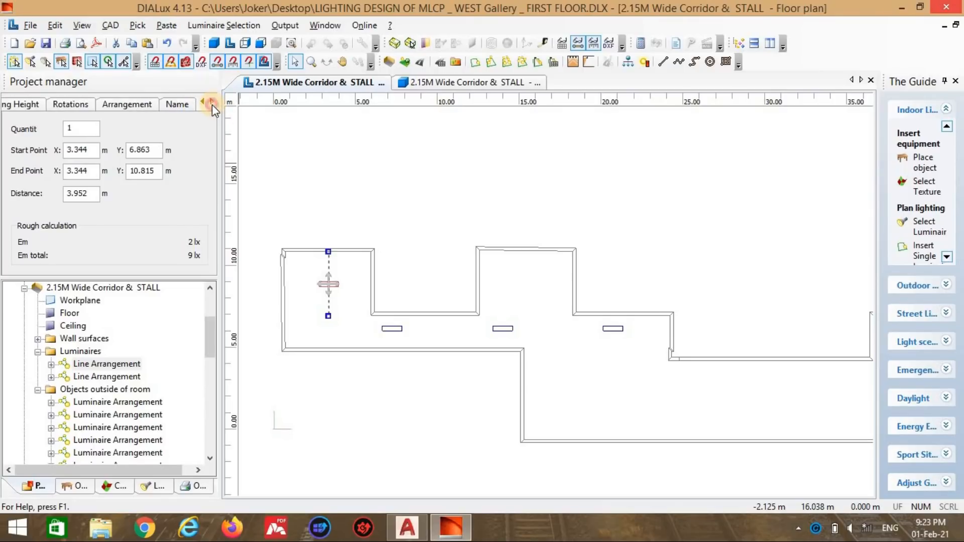
pyautogui.click(164, 105)
pyautogui.click(109, 104)
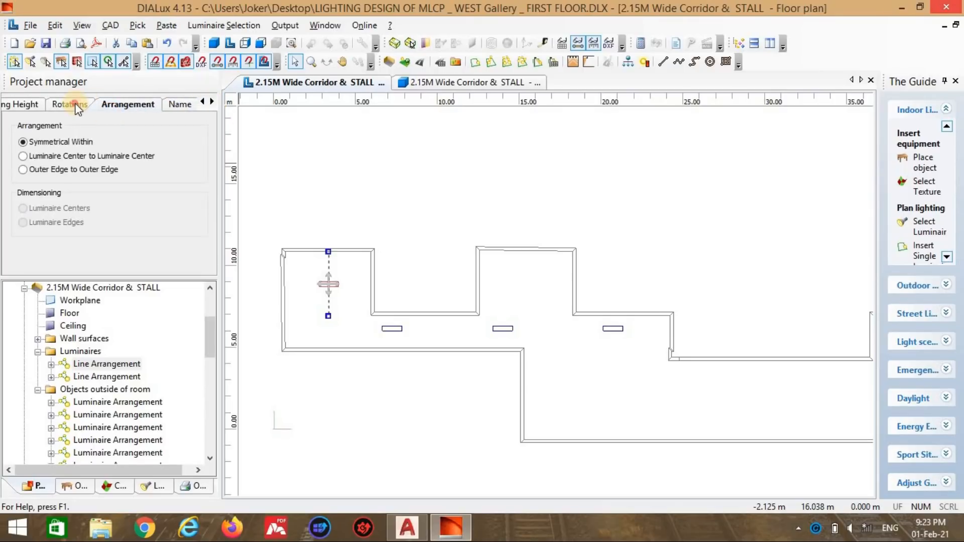
pyautogui.click(74, 104)
pyautogui.click(171, 188)
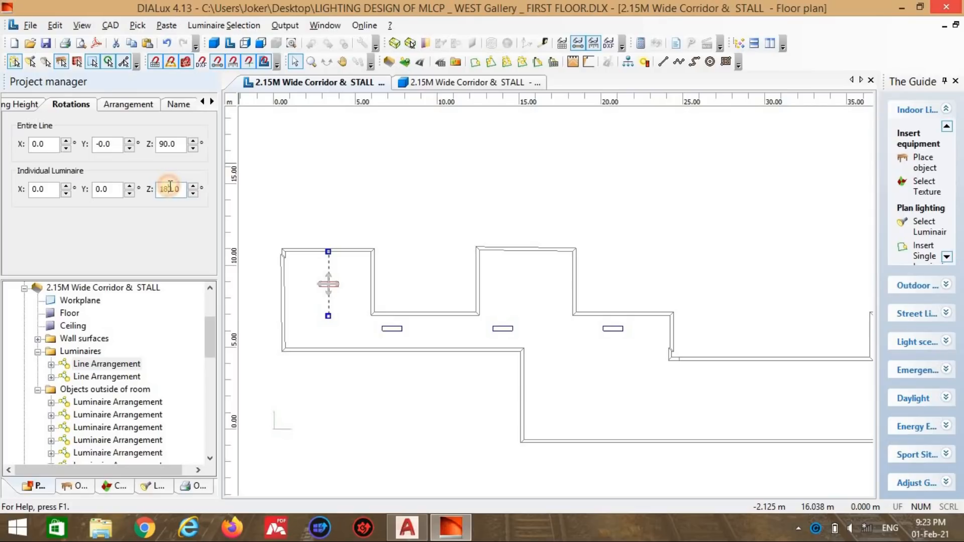
pyautogui.write('9')
pyautogui.press('Return')
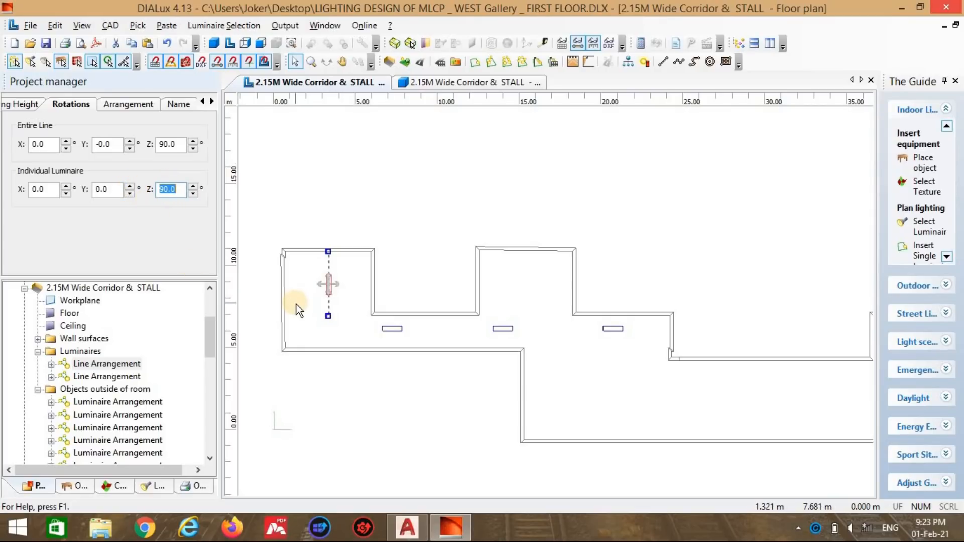
# Step: Set the horizontal corridor line's quantity to 4 and extend its left end to X 0.664 m
pyautogui.click(401, 330)
pyautogui.click(39, 105)
pyautogui.doubleClick(90, 127)
pyautogui.write('4')
pyautogui.press('Return')
pyautogui.click(360, 346)
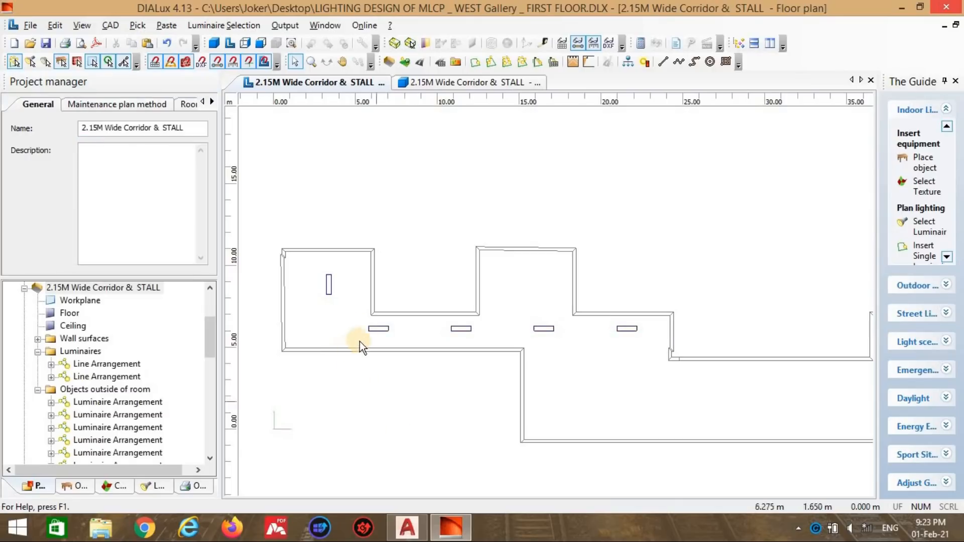
pyautogui.click(334, 330)
pyautogui.moveTo(327, 325); pyautogui.dragTo(286, 327)
# Step: Set the individual Z rotation of the single luminaire in the left-end bay back to 180°
pyautogui.click(331, 288)
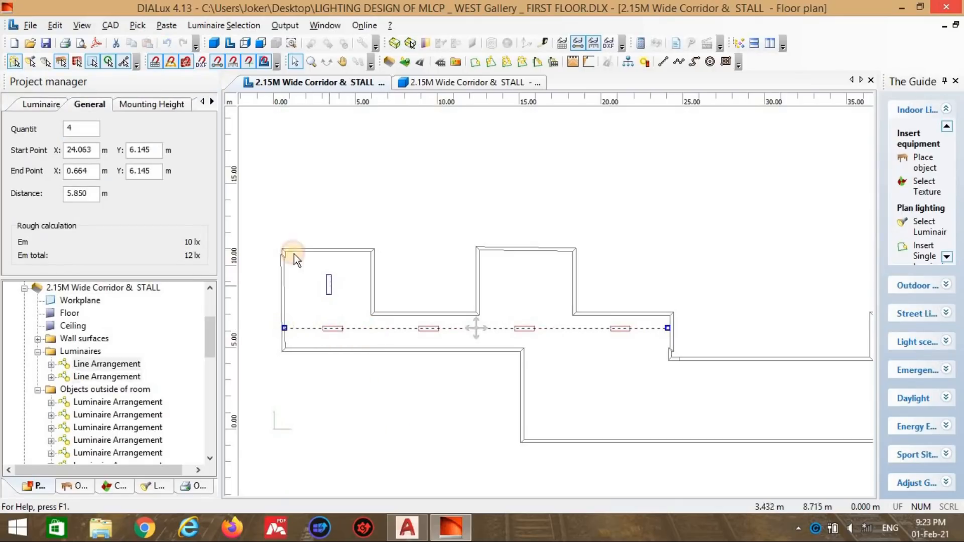
pyautogui.click(166, 104)
pyautogui.click(212, 101)
pyautogui.click(212, 102)
pyautogui.click(178, 104)
pyautogui.click(125, 104)
pyautogui.click(73, 104)
pyautogui.click(146, 190)
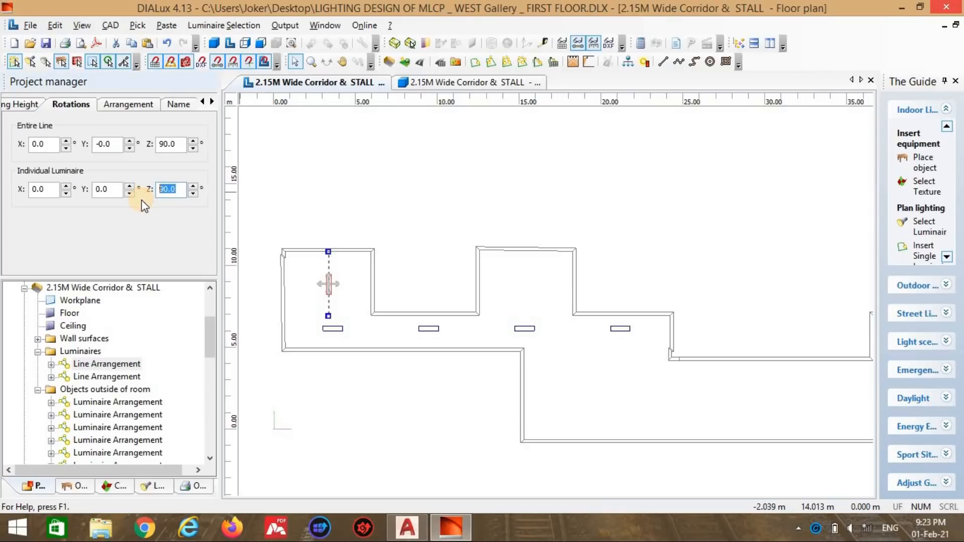
pyautogui.write('1')
pyautogui.press('Return')
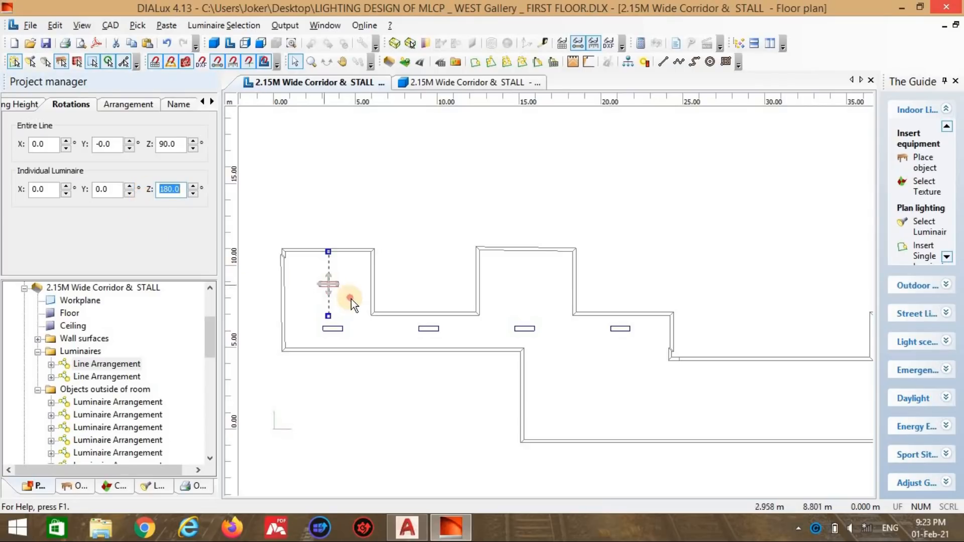
pyautogui.click(328, 351)
# Step: Extend the corridor line's left end slightly past the room's left wall, shifting its luminaires towards that end
pyautogui.scroll(3, 574, 359)
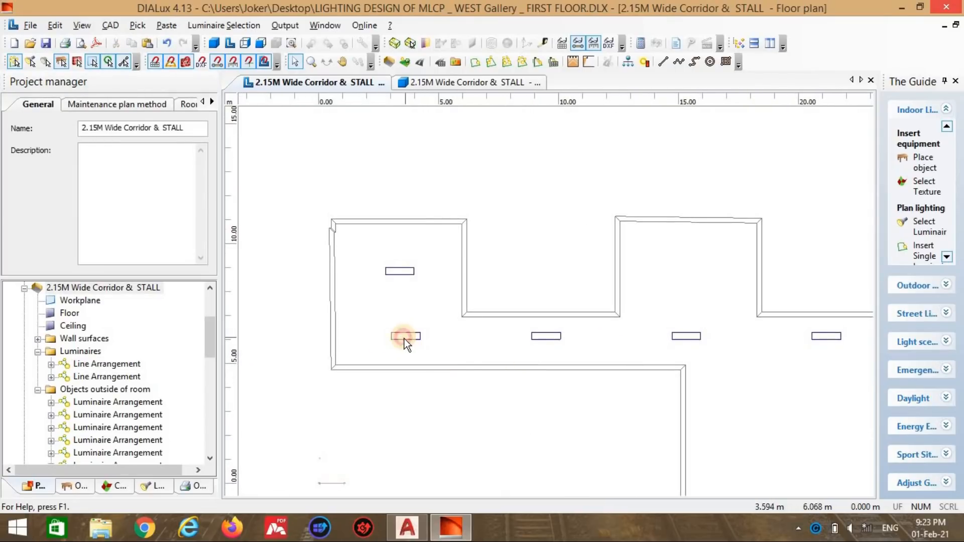
pyautogui.click(405, 337)
pyautogui.moveTo(333, 336); pyautogui.dragTo(325, 336)
pyautogui.click(520, 311)
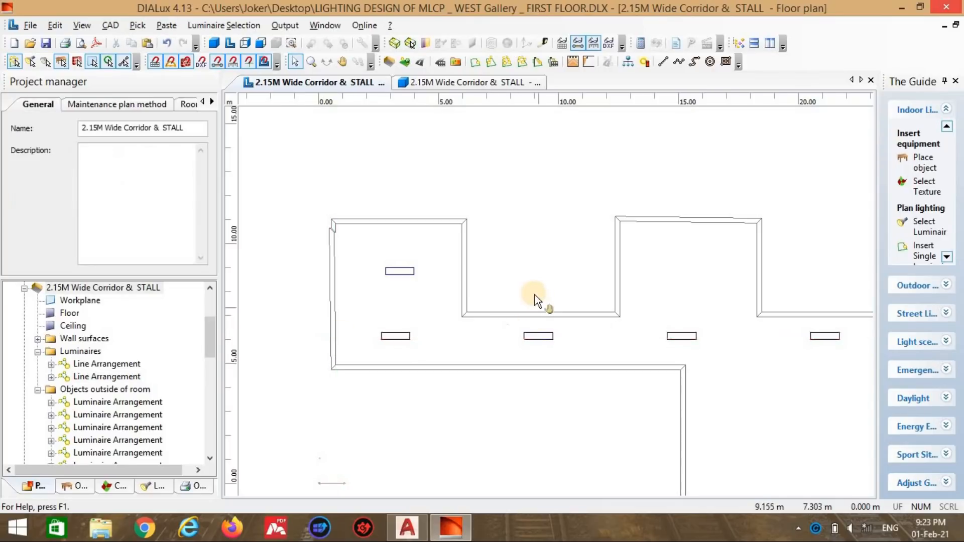
# Step: Copy the left-end bay's single-luminaire line arrangement and place the copy in the second upper bay
pyautogui.scroll(-2, 395, 263)
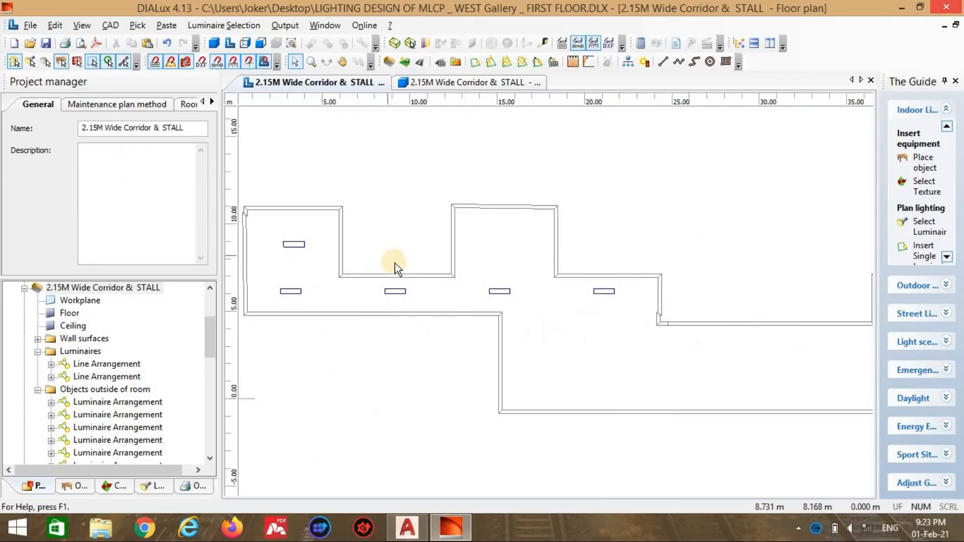
pyautogui.click(287, 248)
pyautogui.hotkey('ctrl', 'c')
pyautogui.hotkey('ctrl', 'v')
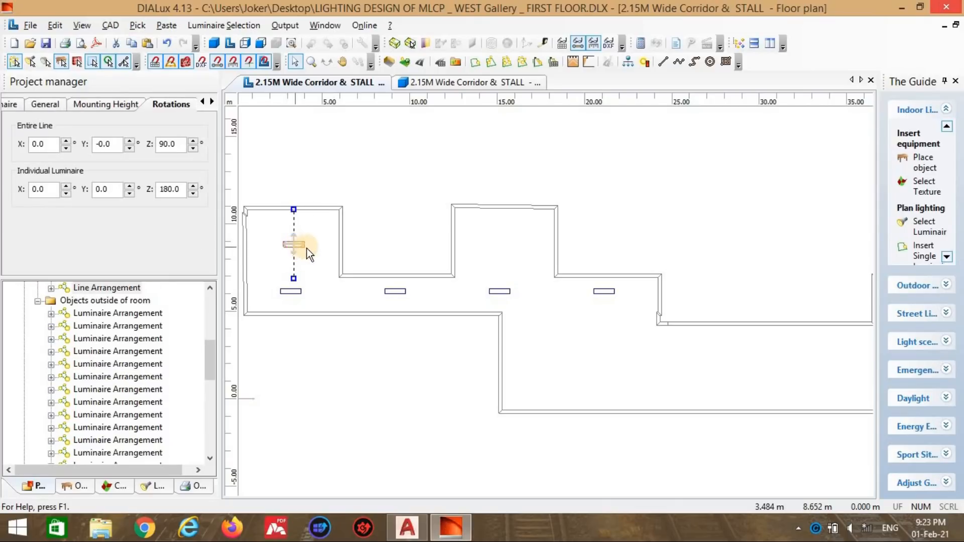
pyautogui.moveTo(311, 228); pyautogui.dragTo(516, 270)
pyautogui.click(547, 300)
# Step: Copy the single-luminaire line arrangement from the second upper bay into the middle upper bay and the two upper bays near the room's right end
pyautogui.scroll(-4, 476, 255)
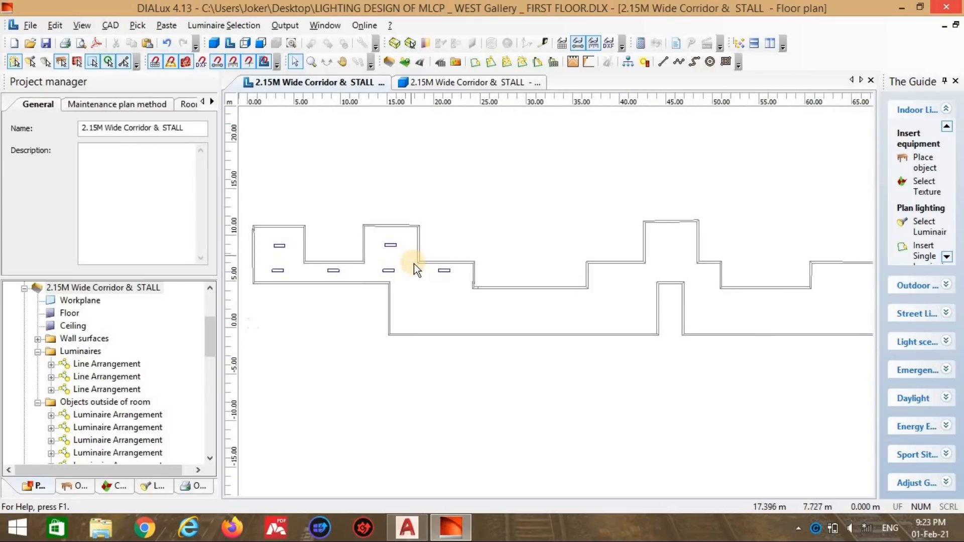
pyautogui.click(395, 261)
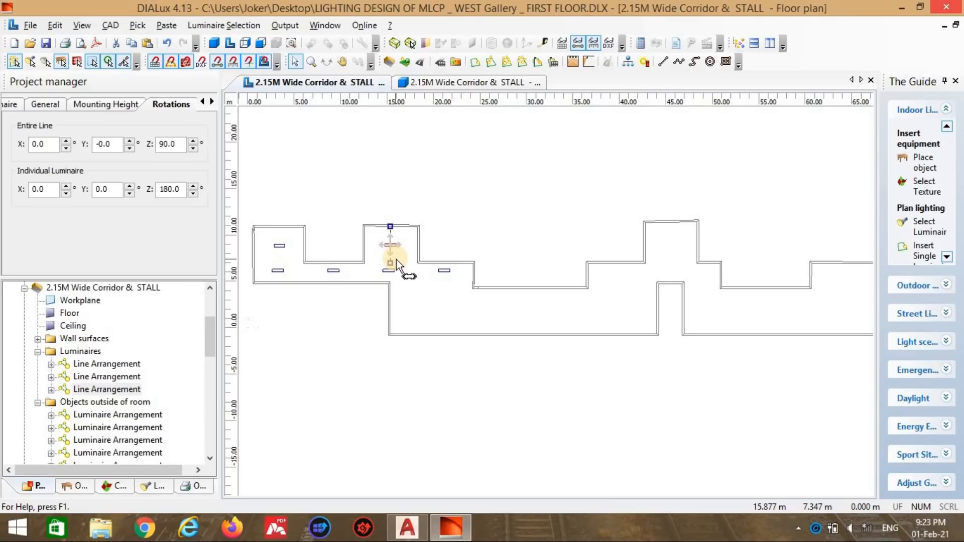
pyautogui.moveTo(396, 251); pyautogui.dragTo(673, 246)
pyautogui.scroll(-2, 689, 257)
pyautogui.moveTo(691, 257); pyautogui.dragTo(542, 258, button='middle')
pyautogui.hotkey('ctrl', 'c')
pyautogui.hotkey('ctrl', 'v')
pyautogui.moveTo(509, 248); pyautogui.dragTo(816, 256)
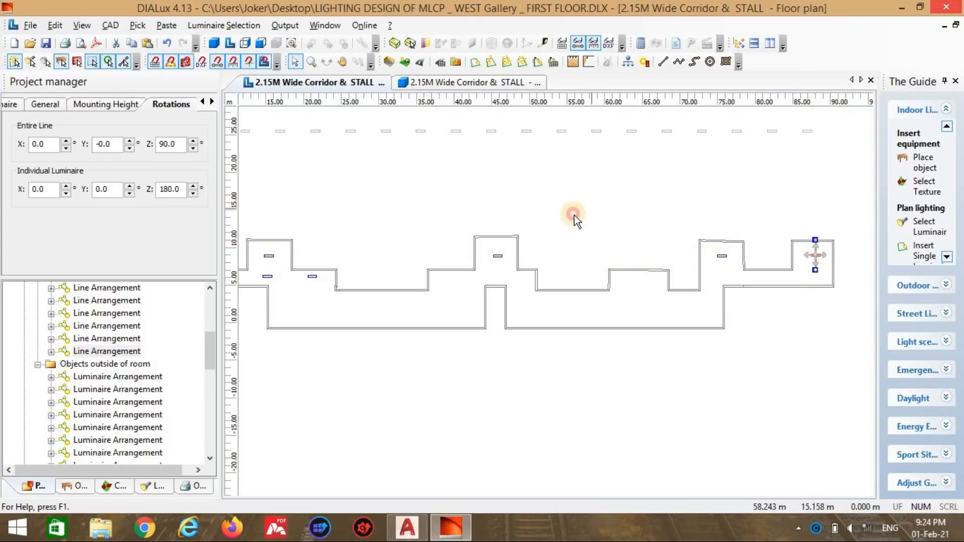
pyautogui.click(535, 247)
# Step: Shift the horizontal four-luminaire corridor line at the room's left end slightly down towards the corridor's lower wall
pyautogui.scroll(-2, 528, 241)
pyautogui.scroll(2, 467, 251)
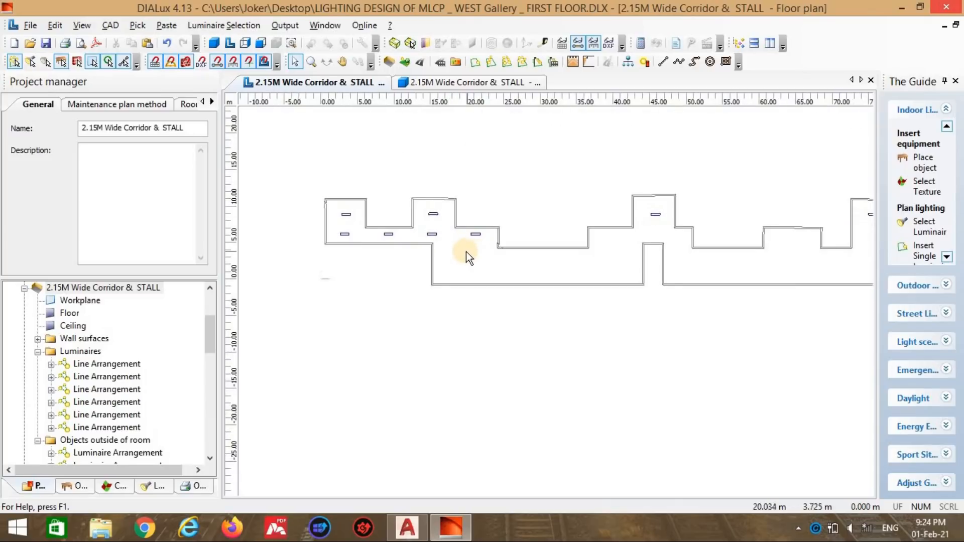
pyautogui.click(455, 221)
pyautogui.scroll(1, 577, 251)
pyautogui.scroll(3, 580, 251)
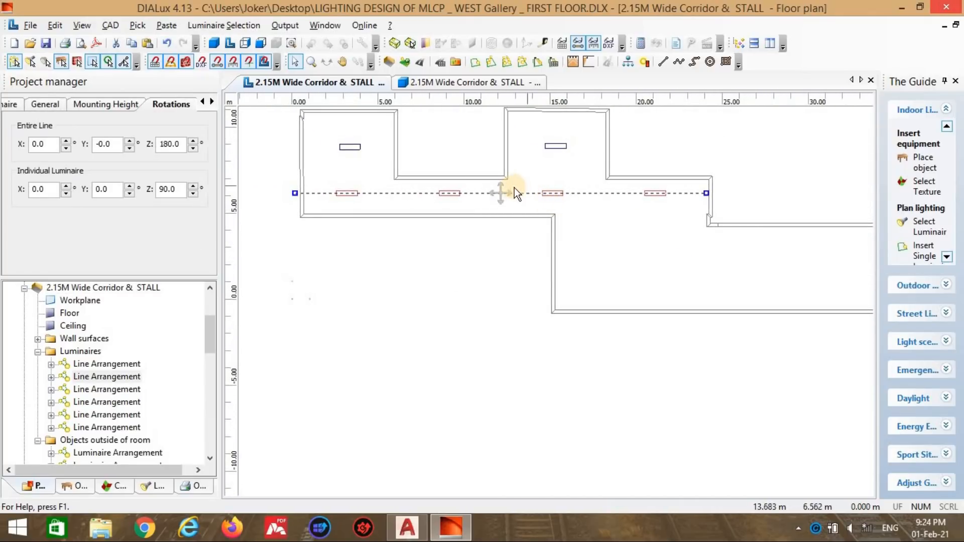
pyautogui.moveTo(500, 192); pyautogui.dragTo(501, 197)
pyautogui.click(668, 222)
pyautogui.scroll(-3, 514, 245)
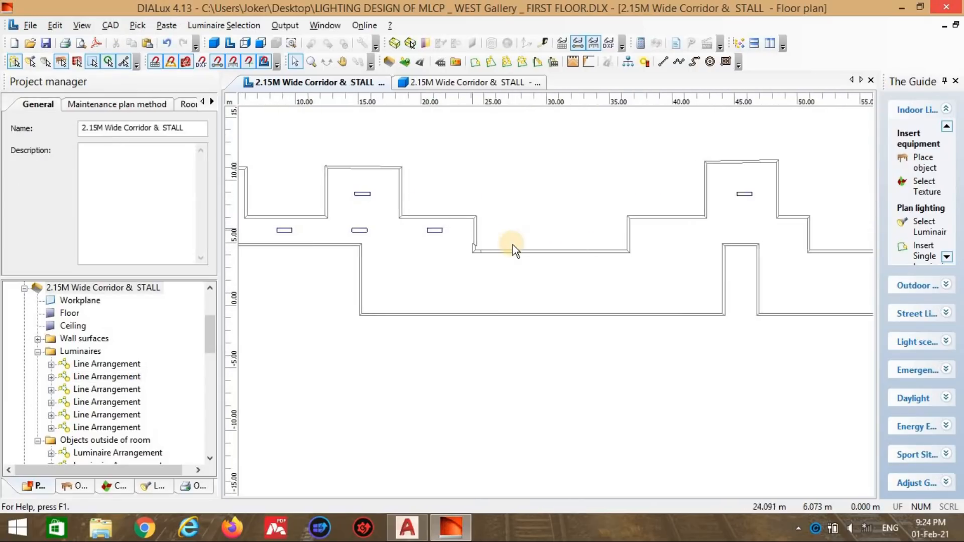
# Step: Start a new line arrangement and stretch it horizontally across the lower stall area from X 15.260 m to X 75.630 m at Y 2.151 m
pyautogui.scroll(-3, 380, 343)
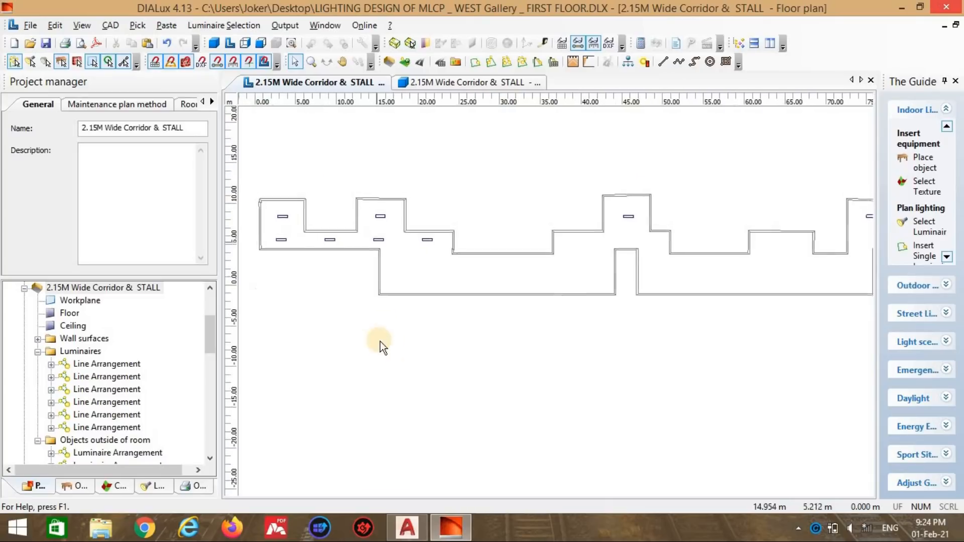
pyautogui.scroll(-2, 511, 318)
pyautogui.moveTo(560, 340); pyautogui.dragTo(512, 296, button='middle')
pyautogui.scroll(2, 517, 286)
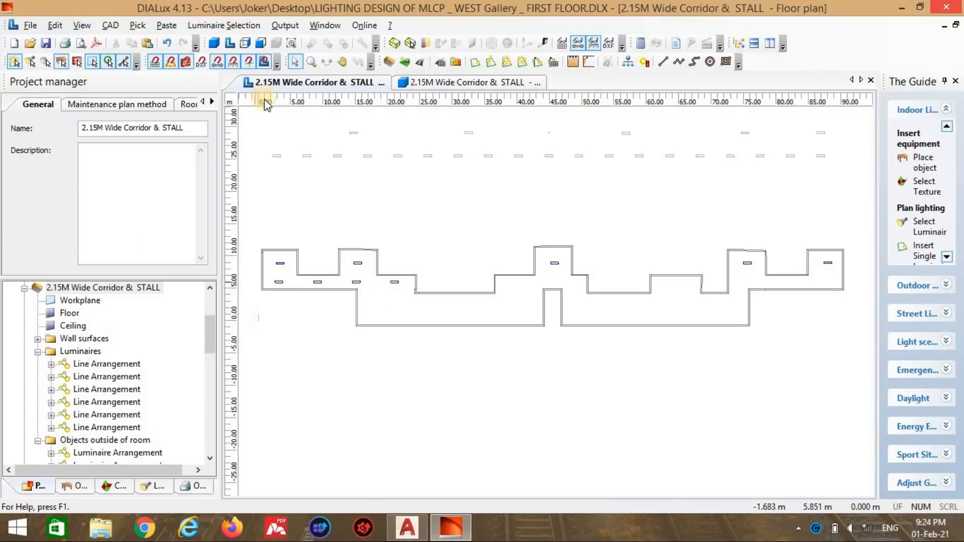
pyautogui.click(498, 61)
pyautogui.click(384, 313)
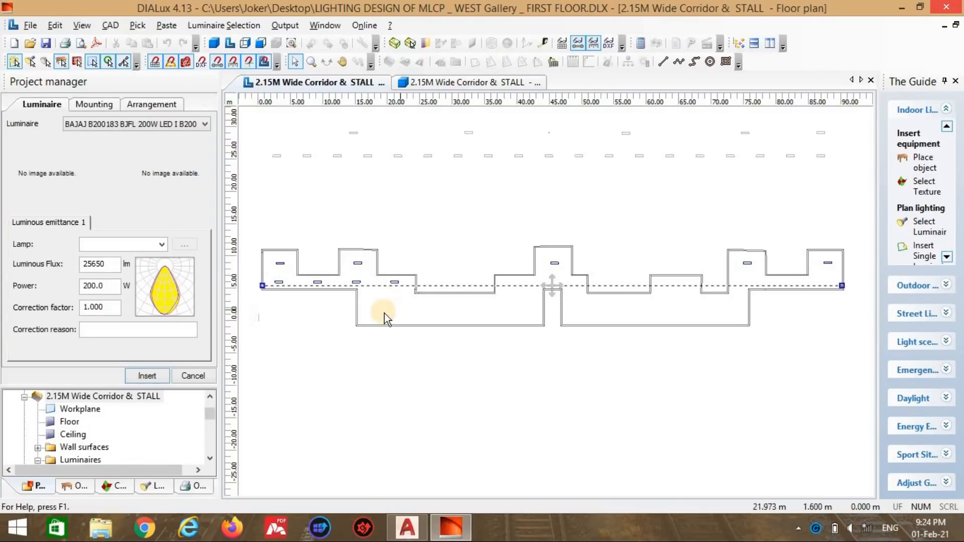
pyautogui.moveTo(262, 286); pyautogui.dragTo(358, 306)
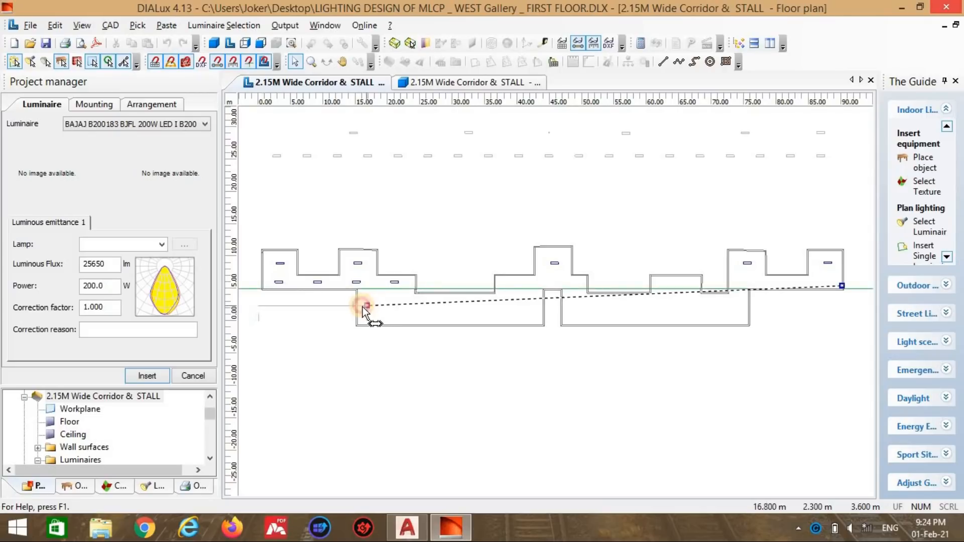
pyautogui.moveTo(840, 284); pyautogui.dragTo(748, 306)
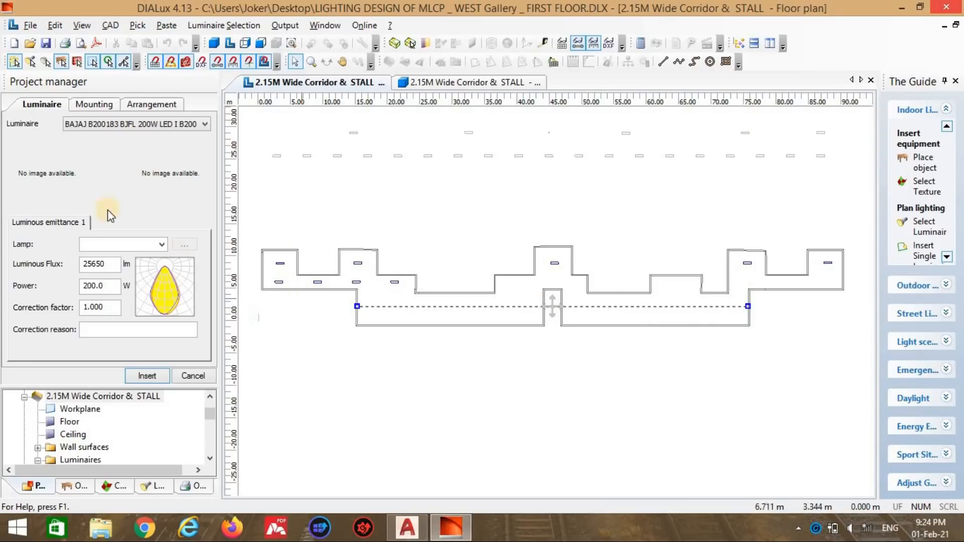
# Step: Choose the BAJAJ A190004 BZRSLL 36L LED GX WH SD luminaire, set the quantity to 8 and insert the stall line
pyautogui.click(83, 123)
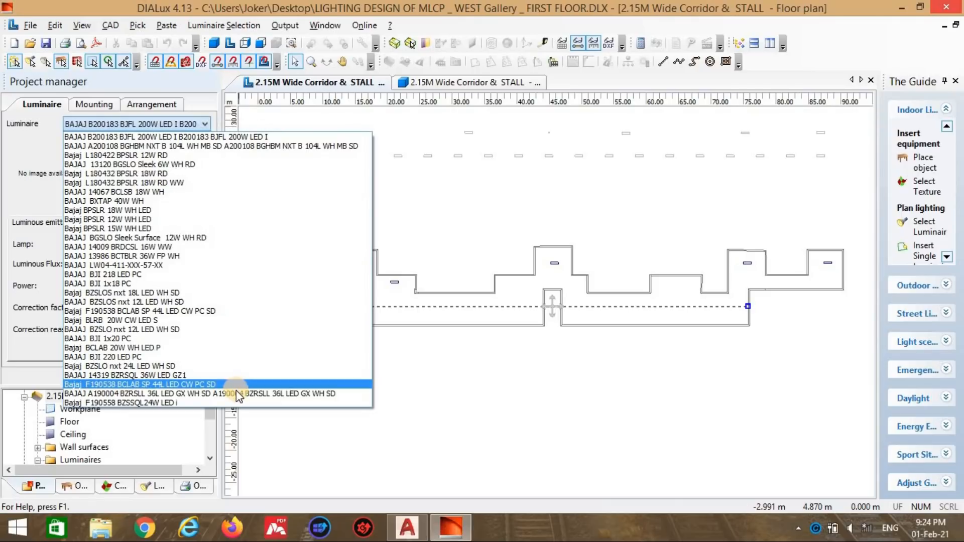
pyautogui.click(238, 394)
pyautogui.click(93, 104)
pyautogui.click(103, 133)
pyautogui.doubleClick(103, 133)
pyautogui.write('8')
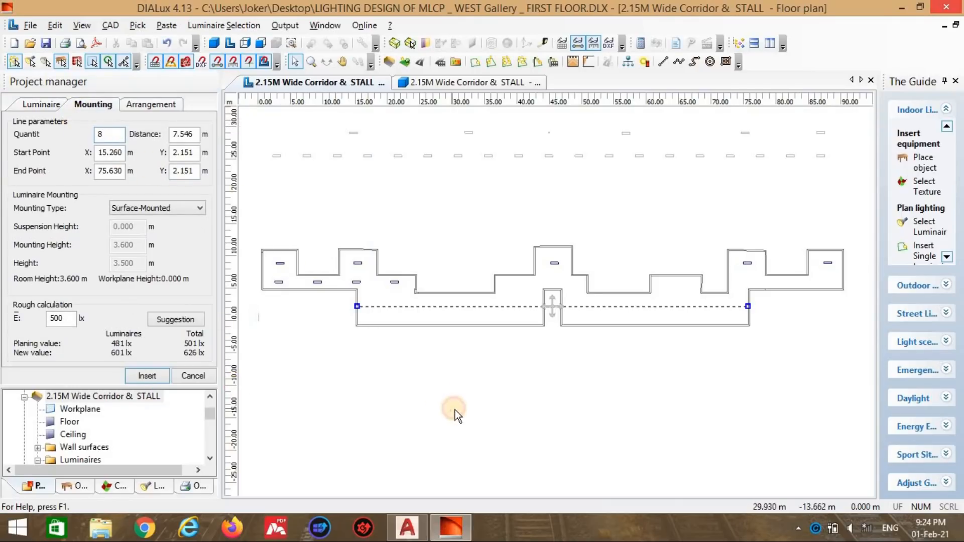
pyautogui.click(146, 374)
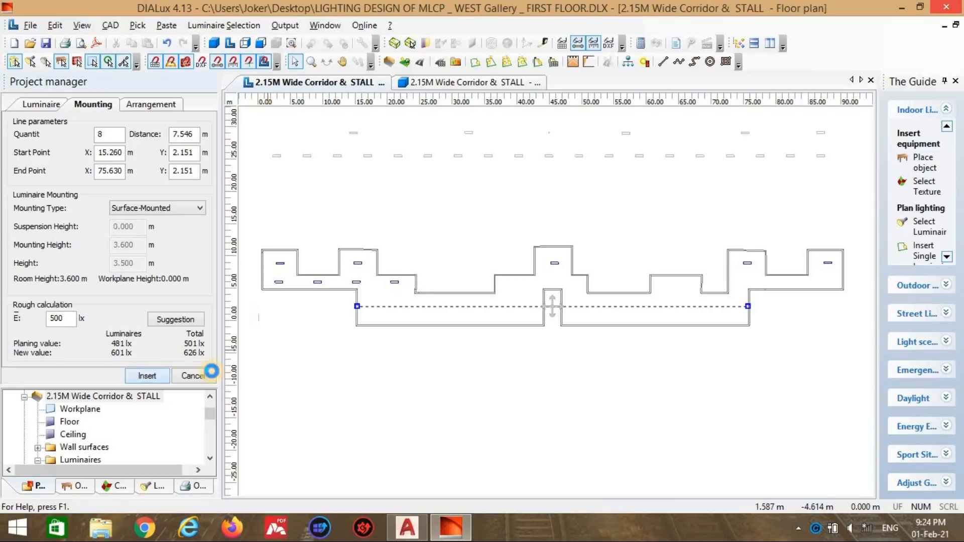
pyautogui.click(451, 357)
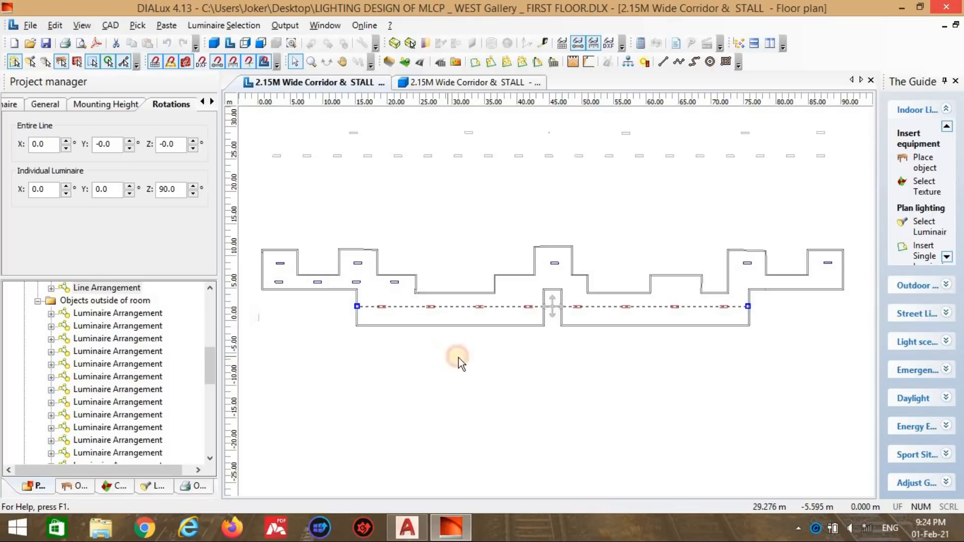
# Step: Copy the middle bay's single-luminaire line arrangement into the shallow upper recesses on both sides of the middle bay
pyautogui.scroll(2, 511, 330)
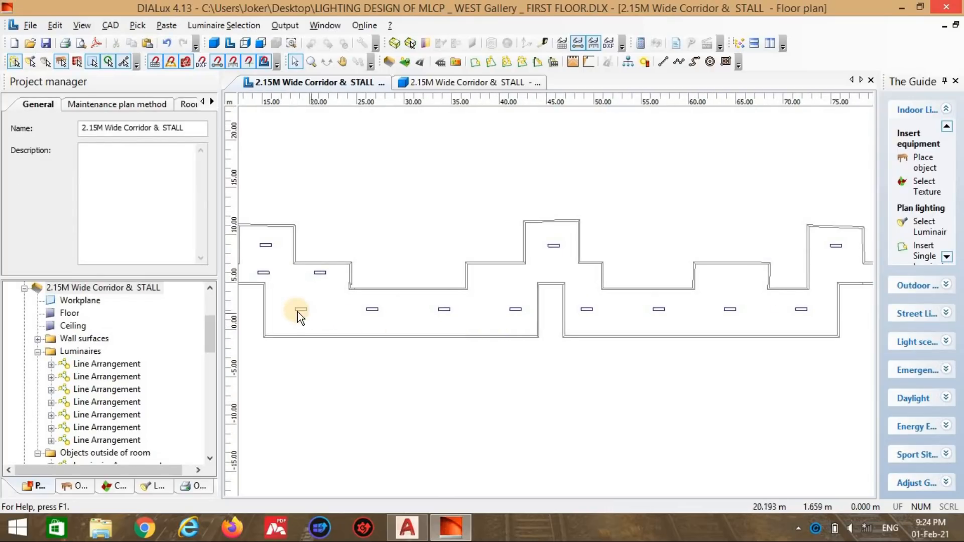
pyautogui.click(556, 254)
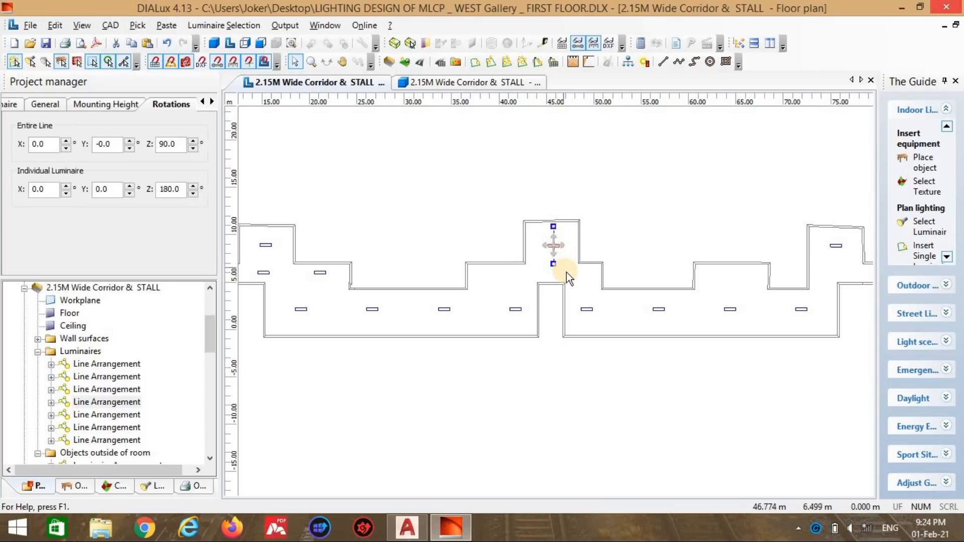
pyautogui.click(671, 257)
pyautogui.scroll(-2, 668, 266)
pyautogui.scroll(2, 628, 306)
pyautogui.click(458, 236)
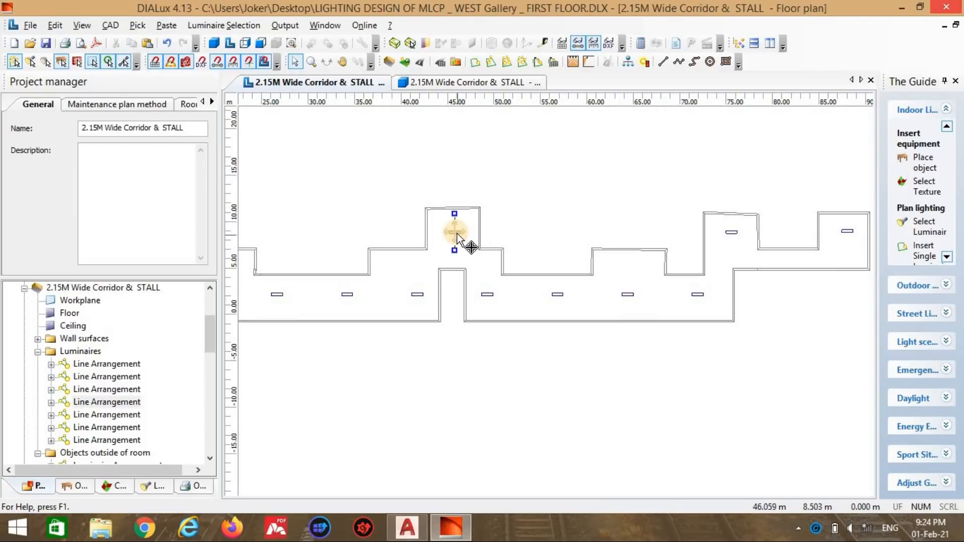
pyautogui.moveTo(464, 224); pyautogui.dragTo(398, 267)
pyautogui.scroll(-3, 589, 307)
pyautogui.moveTo(419, 356); pyautogui.dragTo(446, 340, button='middle')
pyautogui.click(560, 353)
pyautogui.scroll(-3, 600, 338)
pyautogui.scroll(-1, 493, 336)
pyautogui.scroll(1, 585, 291)
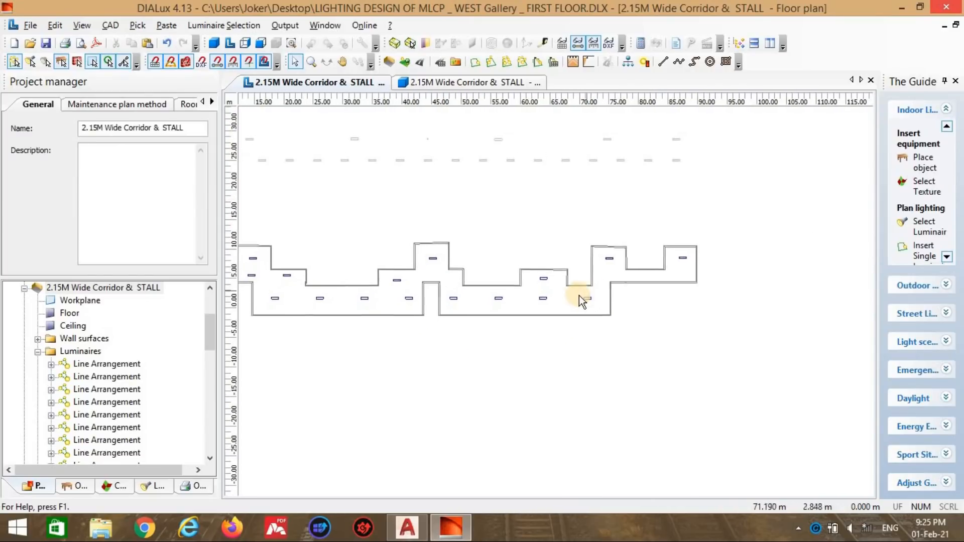
# Step: Examine the luminaire placement in the right-hand bays and along the lower stall line
pyautogui.scroll(1, 625, 294)
pyautogui.scroll(3, 633, 277)
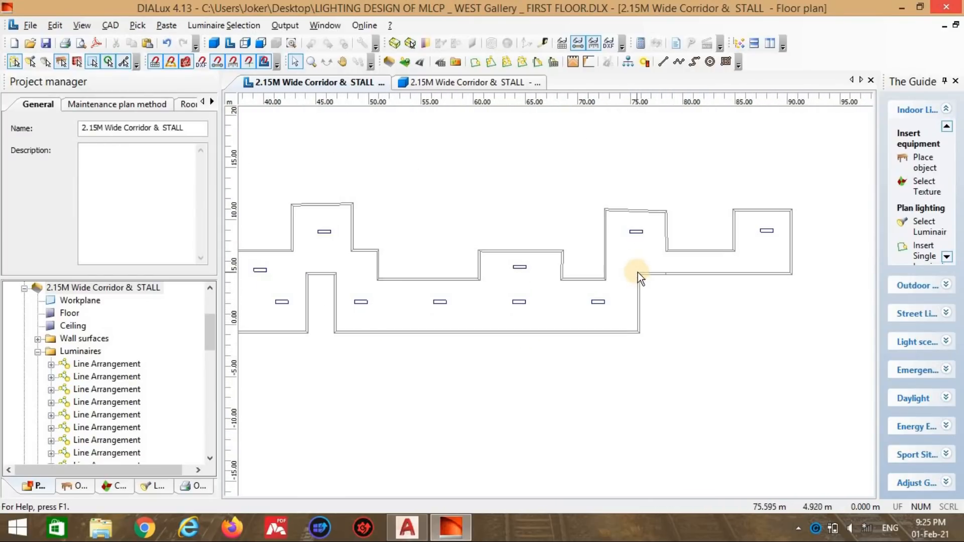
pyautogui.scroll(-1, 647, 274)
pyautogui.moveTo(635, 279); pyautogui.dragTo(476, 300, button='middle')
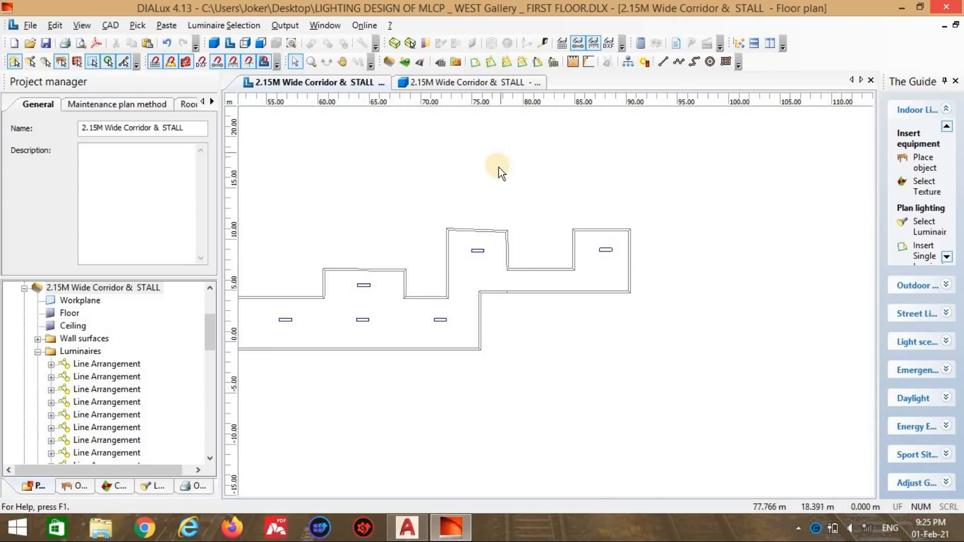
pyautogui.click(605, 250)
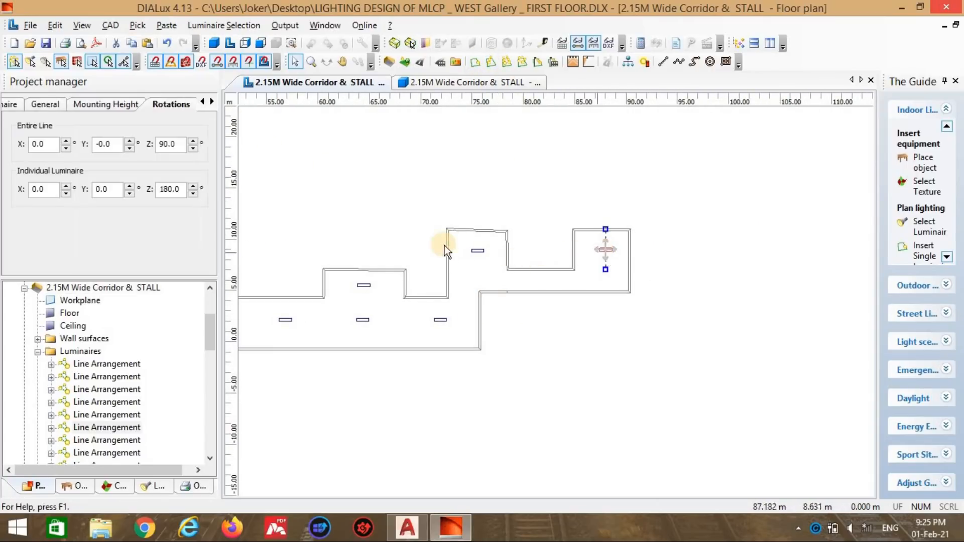
pyautogui.click(367, 294)
pyautogui.click(367, 316)
pyautogui.scroll(-4, 535, 293)
pyautogui.moveTo(535, 293); pyautogui.dragTo(621, 257, button='middle')
pyautogui.scroll(2, 609, 248)
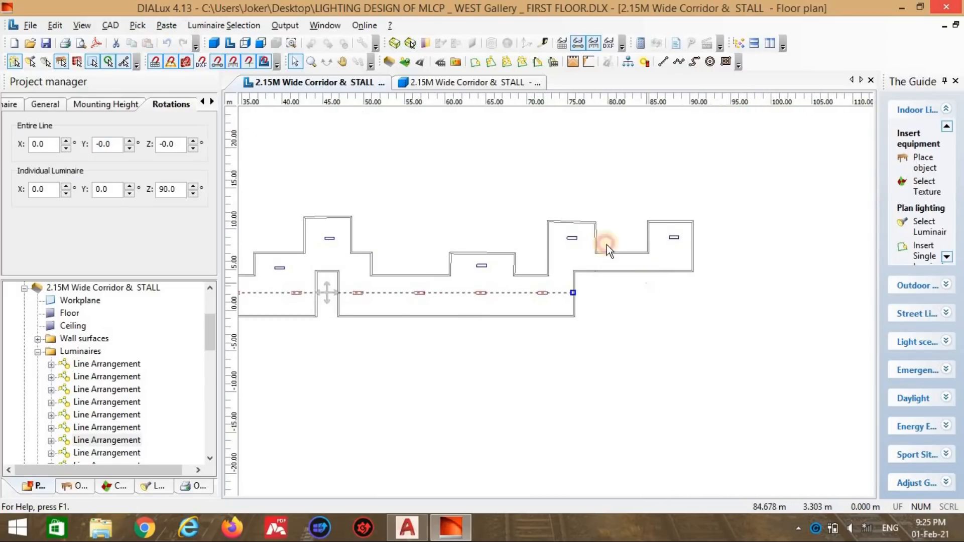
pyautogui.click(607, 245)
# Step: Start another line arrangement and fit it along the right-end corridor from X 72.697 m to X 90.247 m at Y 6.047 m
pyautogui.click(490, 64)
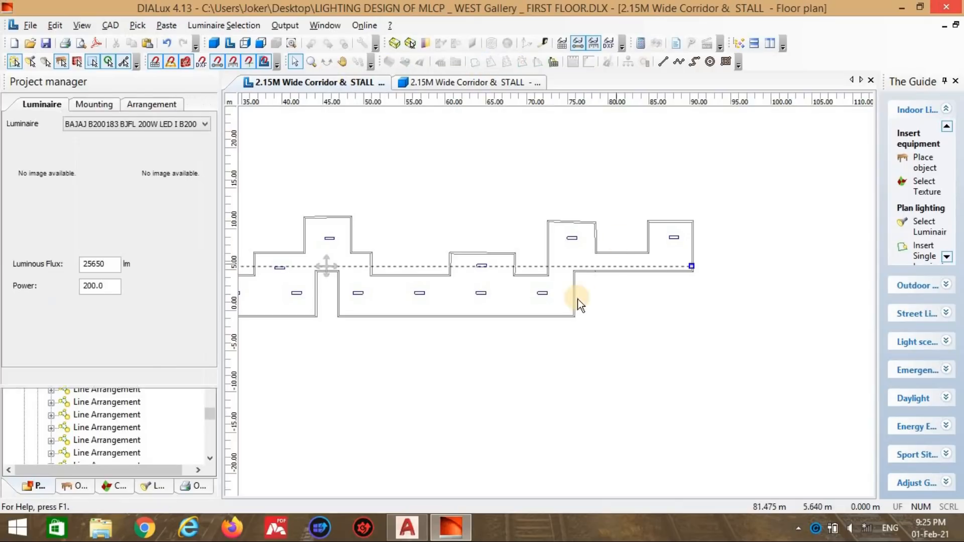
pyautogui.scroll(-2, 402, 275)
pyautogui.moveTo(302, 287); pyautogui.dragTo(550, 288)
pyautogui.scroll(3, 603, 284)
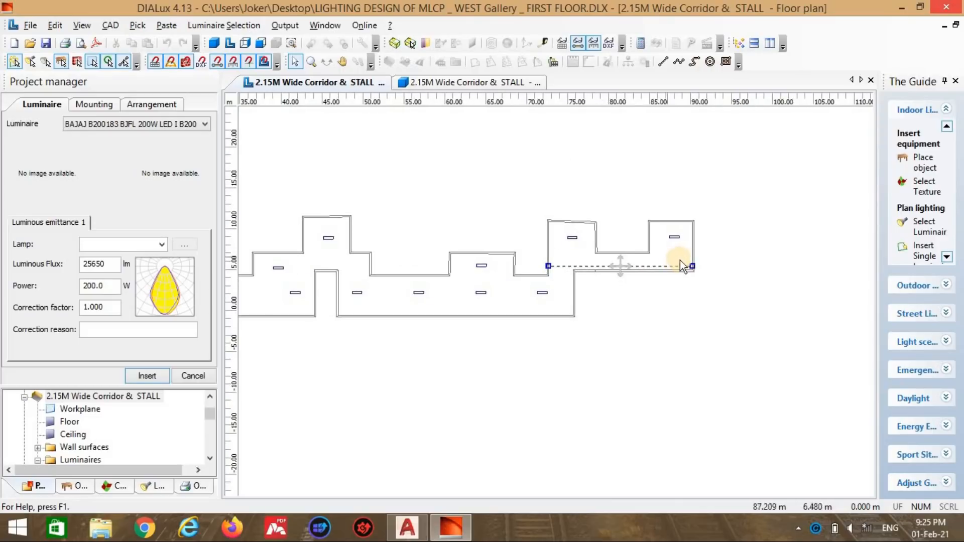
pyautogui.scroll(1, 680, 260)
pyautogui.moveTo(736, 255); pyautogui.dragTo(737, 250)
pyautogui.moveTo(547, 254); pyautogui.dragTo(547, 260)
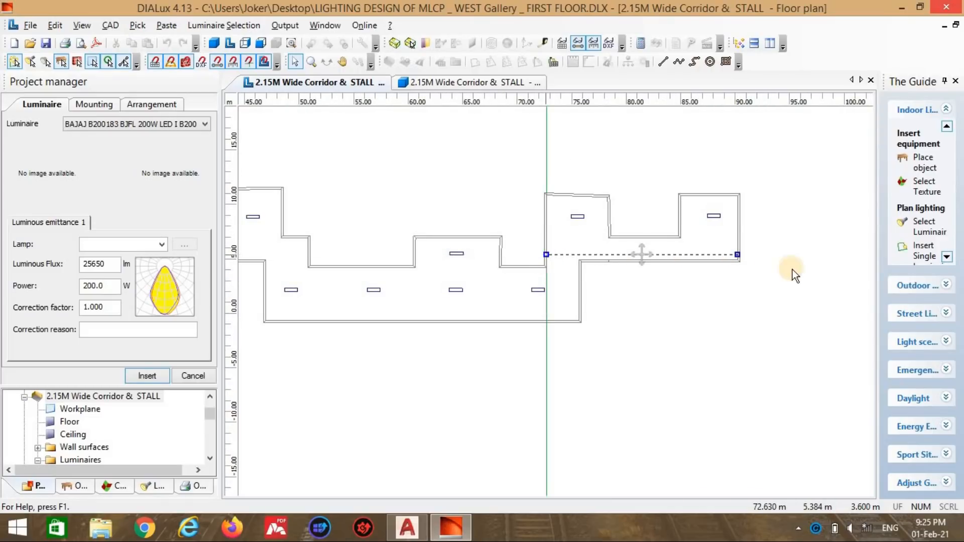
pyautogui.moveTo(645, 254); pyautogui.dragTo(643, 248)
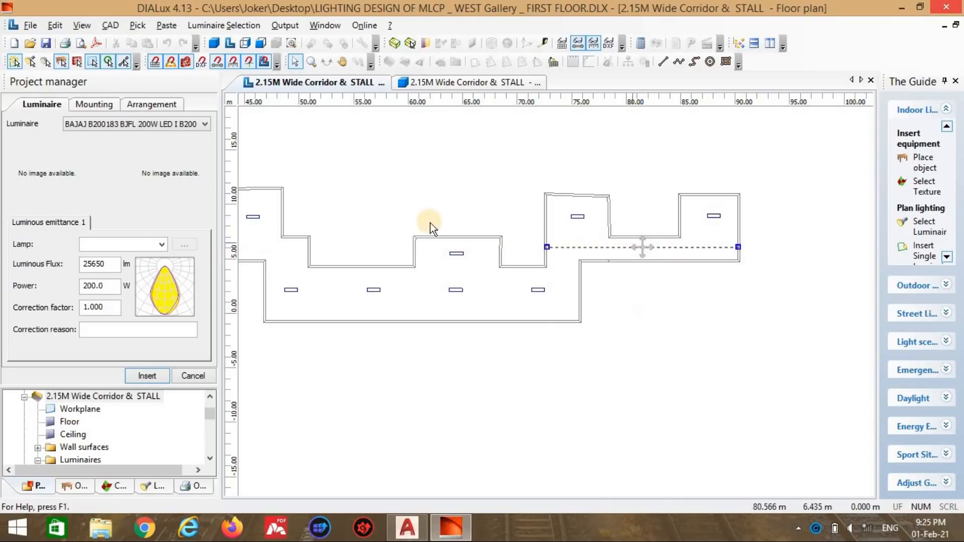
# Step: Enter a quantity of 2, choose the BAJAJ A190004 BZRSLL 36L LED GX WH SD luminaire and insert the right-end corridor line
pyautogui.click(114, 102)
pyautogui.click(113, 137)
pyautogui.write('2')
pyautogui.press('Return')
pyautogui.click(151, 126)
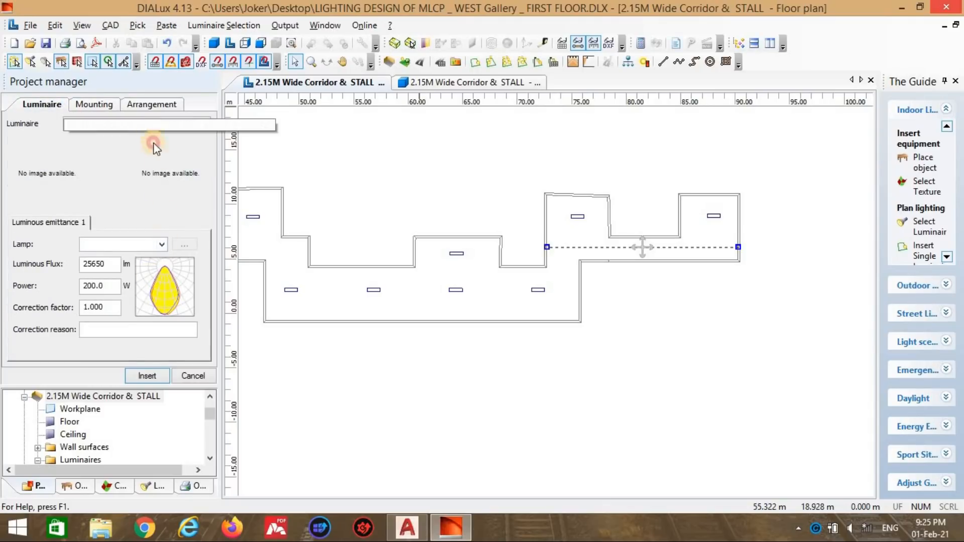
pyautogui.click(242, 396)
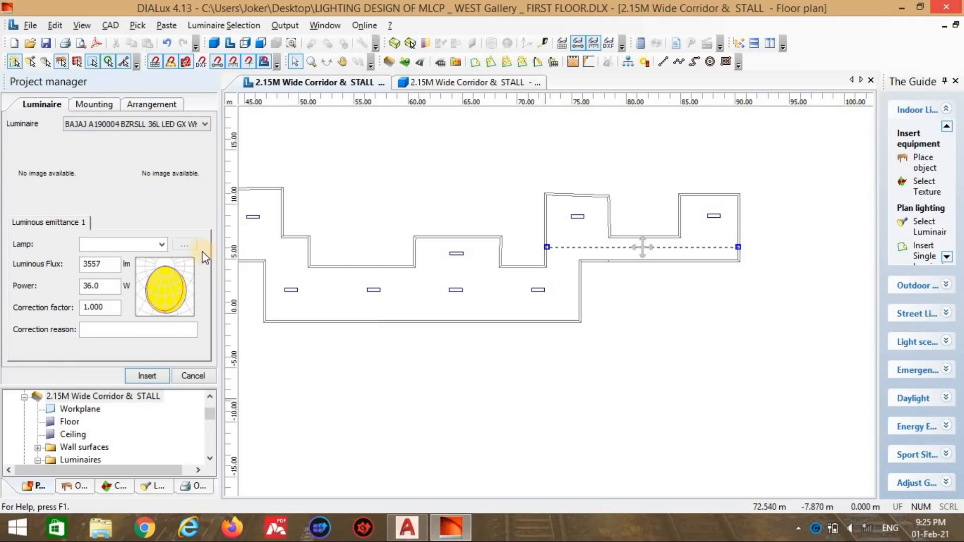
pyautogui.click(148, 373)
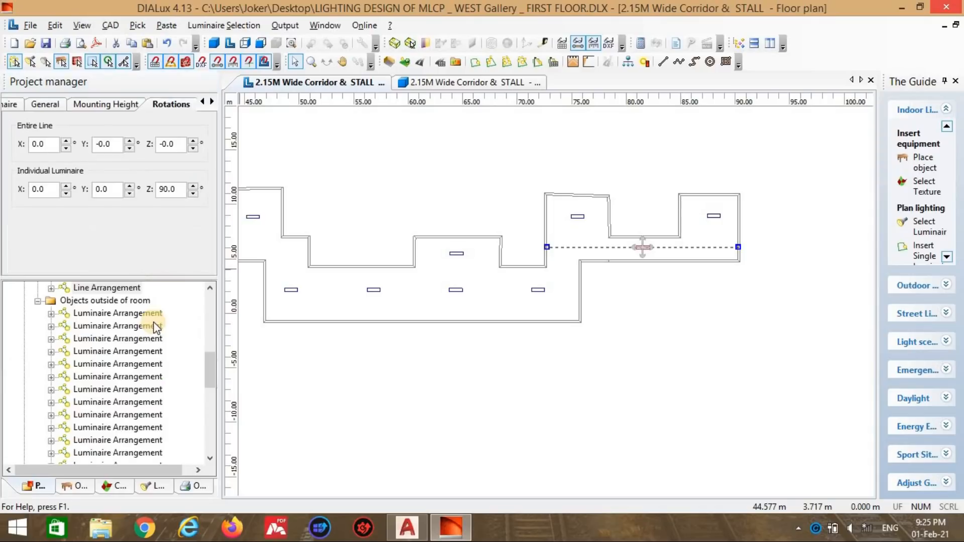
# Step: Set the right-end corridor line's luminaire quantity to 3
pyautogui.click(45, 105)
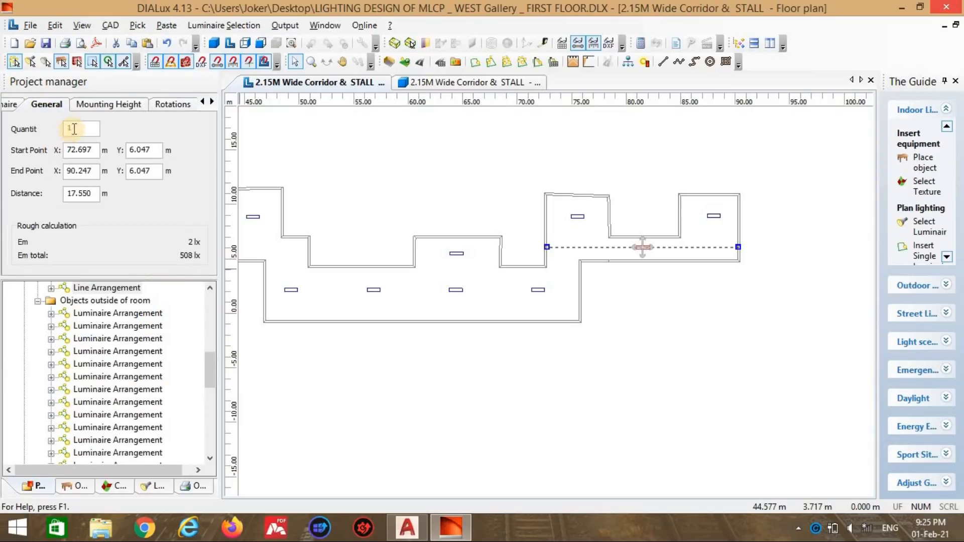
pyautogui.click(604, 414)
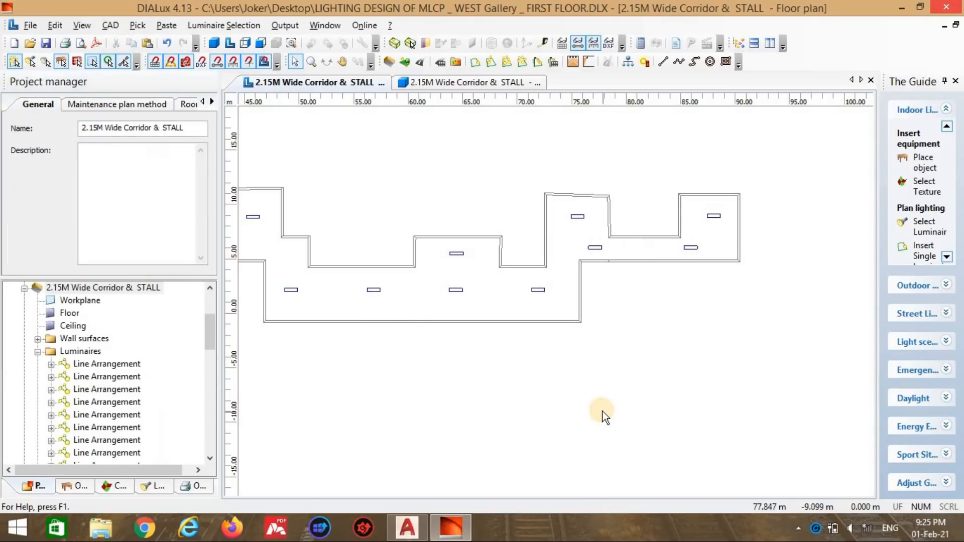
pyautogui.click(594, 249)
pyautogui.doubleClick(99, 127)
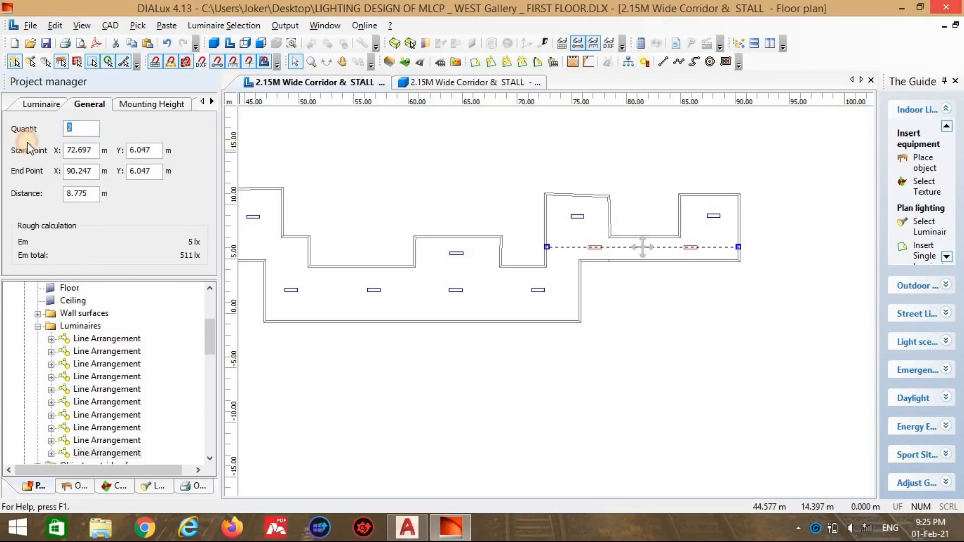
pyautogui.write('3')
pyautogui.click(754, 366)
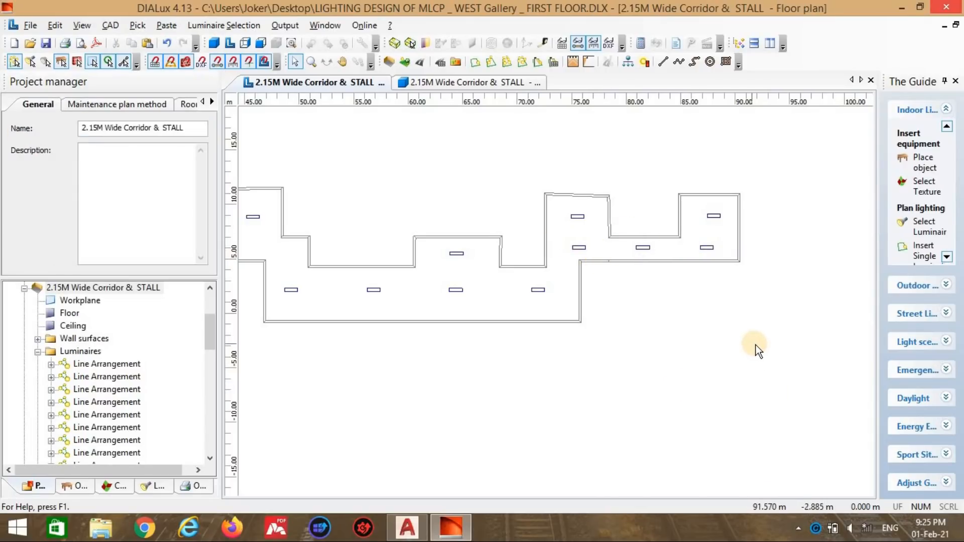
# Step: Shift the right-end bay's single-luminaire line arrangement sideways to align it with the corridor luminaire below
pyautogui.click(714, 221)
pyautogui.scroll(2, 724, 232)
pyautogui.moveTo(753, 232); pyautogui.dragTo(559, 287, button='middle')
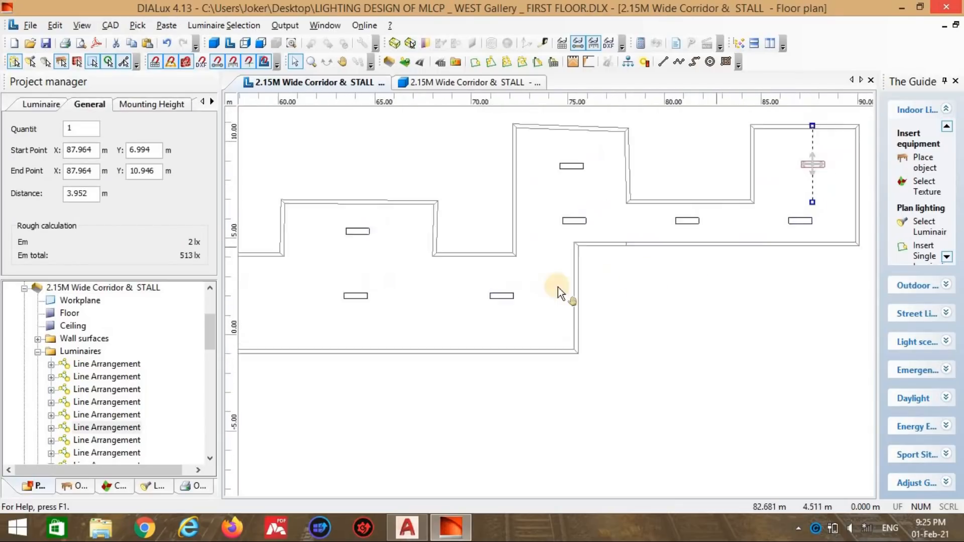
pyautogui.click(636, 258)
pyautogui.moveTo(682, 260)
pyautogui.mouseDown()
pyautogui.moveTo(708, 259)
pyautogui.moveTo(699, 259)
pyautogui.mouseUp()
pyautogui.click(716, 248)
pyautogui.scroll(-5, 654, 277)
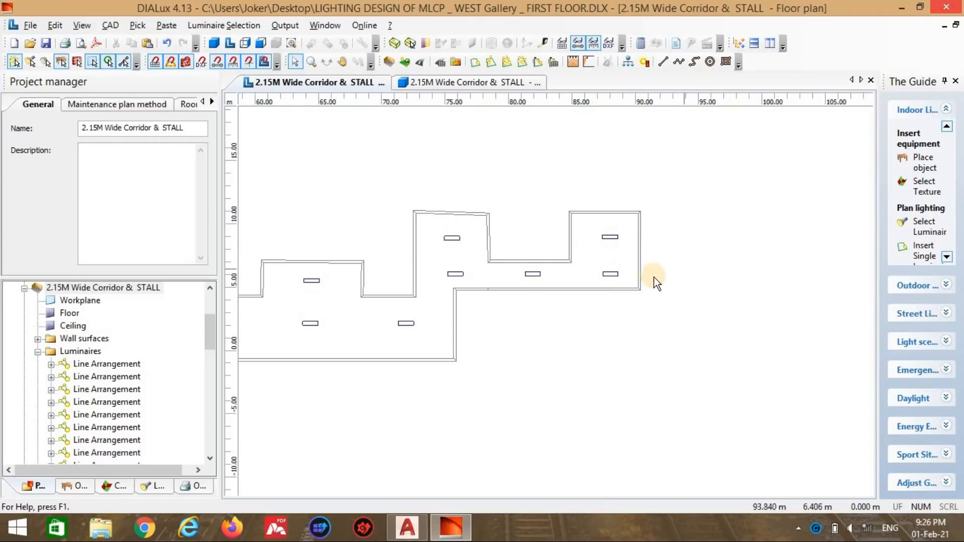
# Step: Select all stray luminaire arrangements lying above the corridor and stall room's outline and delete them
pyautogui.scroll(-3, 502, 313)
pyautogui.moveTo(478, 304); pyautogui.dragTo(625, 300, button='middle')
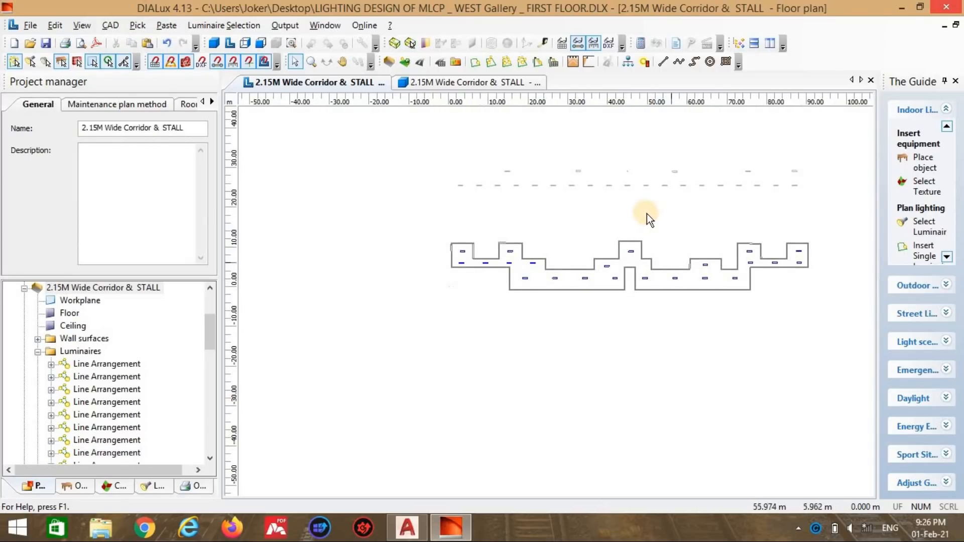
pyautogui.moveTo(817, 200); pyautogui.dragTo(396, 129)
pyautogui.click(436, 154)
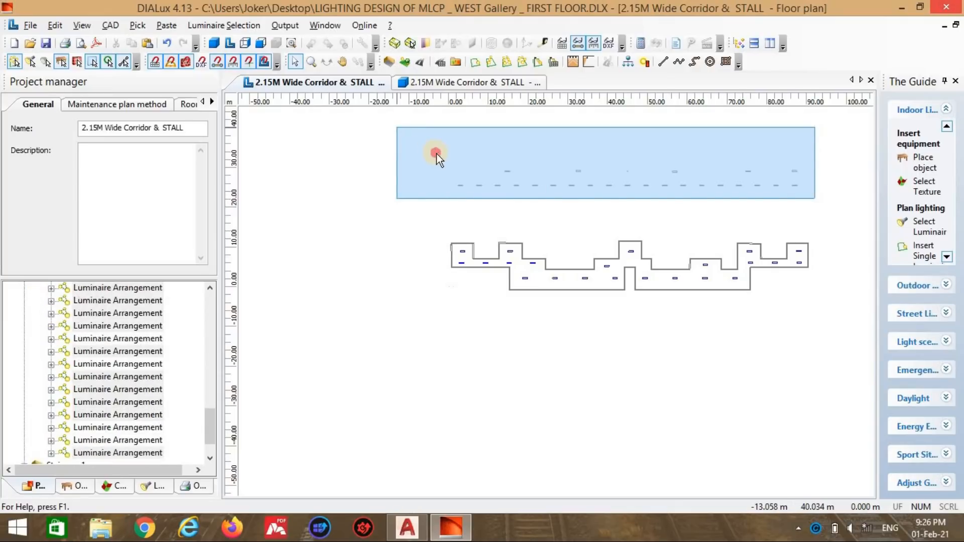
pyautogui.press('Delete')
pyautogui.click(534, 298)
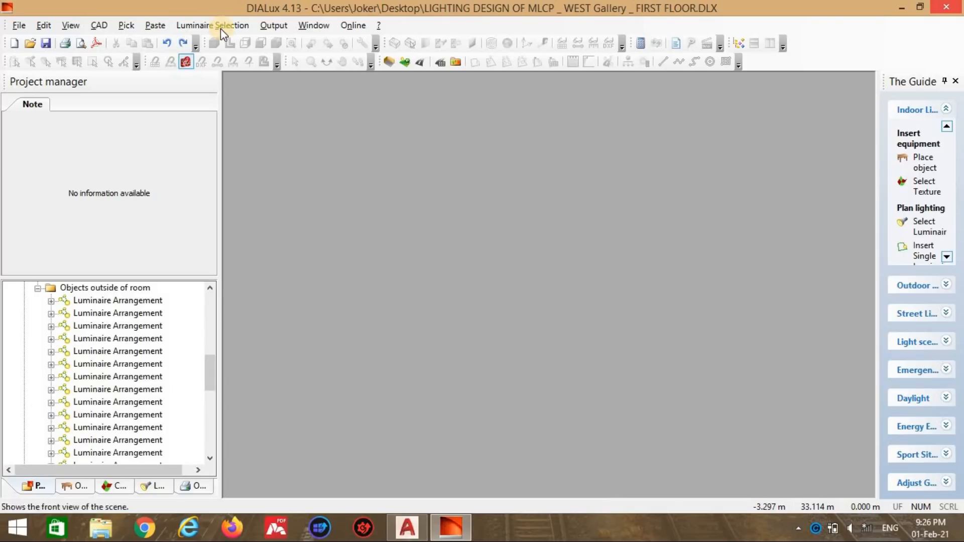
# Step: Reopen the floor plan of 2.15M Wide Corridor & STALL and hide its DXF background
pyautogui.click(80, 341)
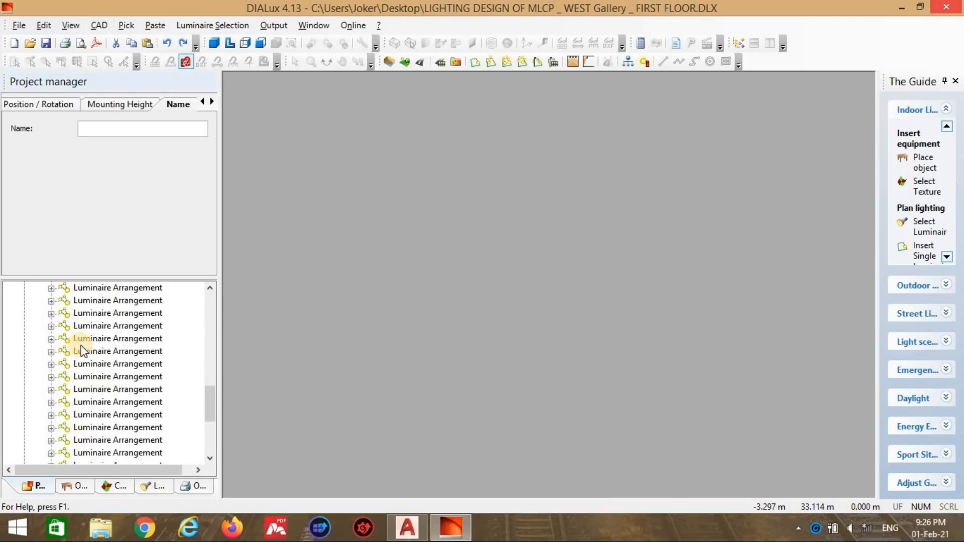
pyautogui.scroll(-8, 83, 351)
pyautogui.scroll(10, 85, 410)
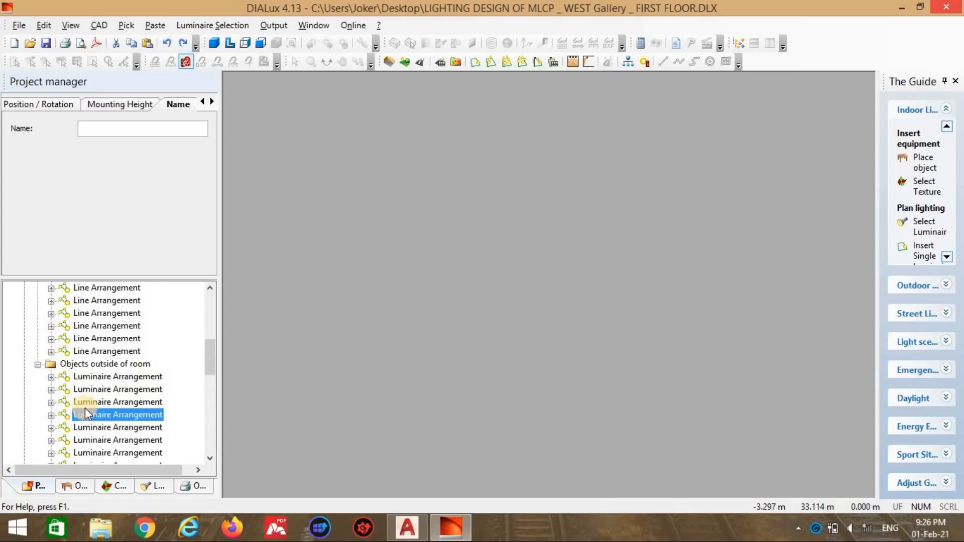
pyautogui.scroll(3, 88, 414)
pyautogui.click(96, 351)
pyautogui.click(230, 44)
pyautogui.scroll(-2, 504, 266)
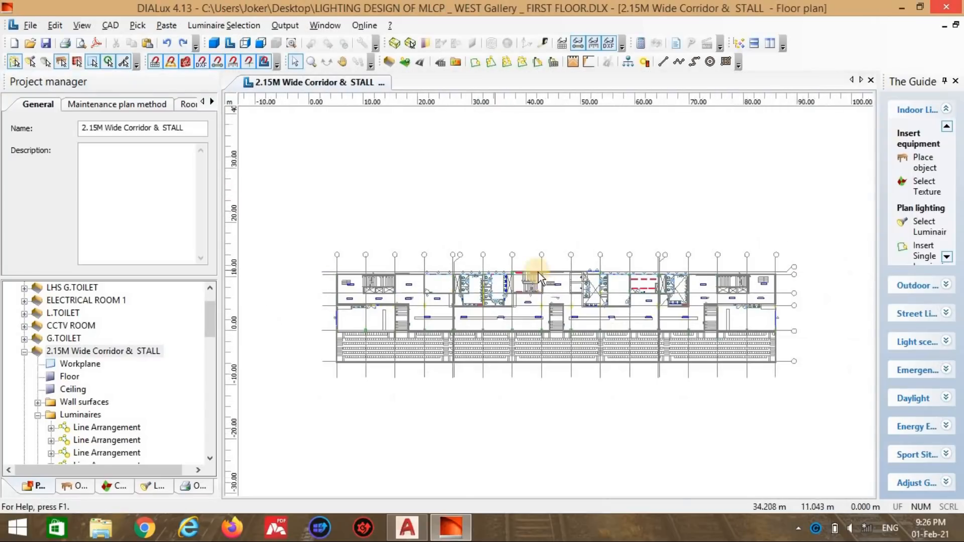
pyautogui.click(608, 43)
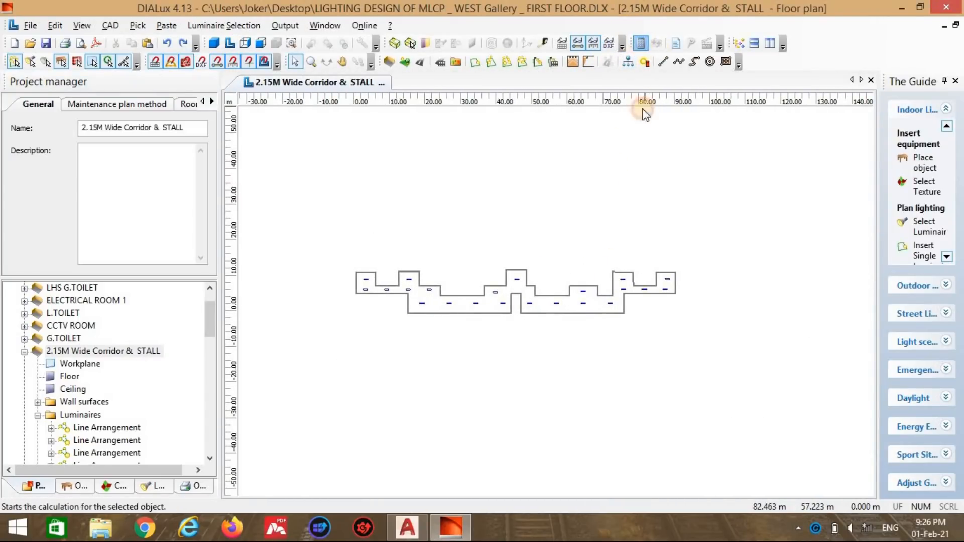
# Step: Calculate the corridor and stall room's lighting and orbit the rendered 3D view to inspect it
pyautogui.click(641, 44)
pyautogui.click(596, 489)
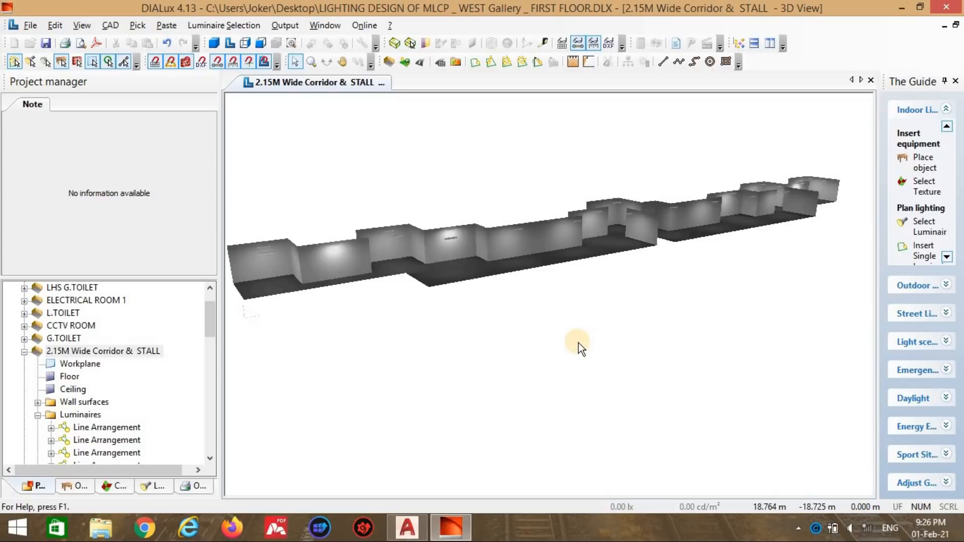
pyautogui.click(326, 61)
pyautogui.moveTo(448, 303); pyautogui.dragTo(402, 375)
pyautogui.moveTo(555, 368); pyautogui.dragTo(595, 274)
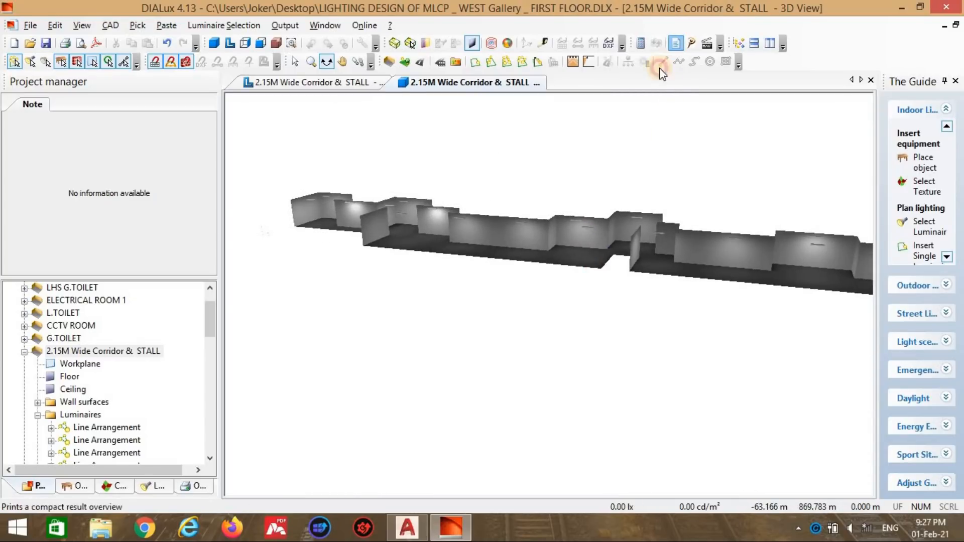
# Step: Open the single sheet output preview for 2.15M Wide Corridor & STALL and fit it to the page width
pyautogui.click(661, 68)
pyautogui.click(426, 278)
pyautogui.click(445, 286)
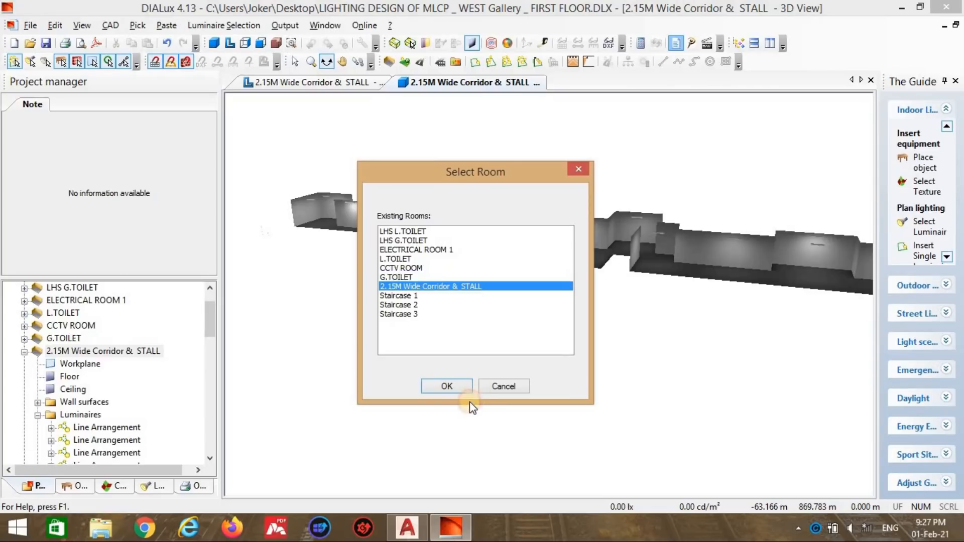
pyautogui.click(465, 385)
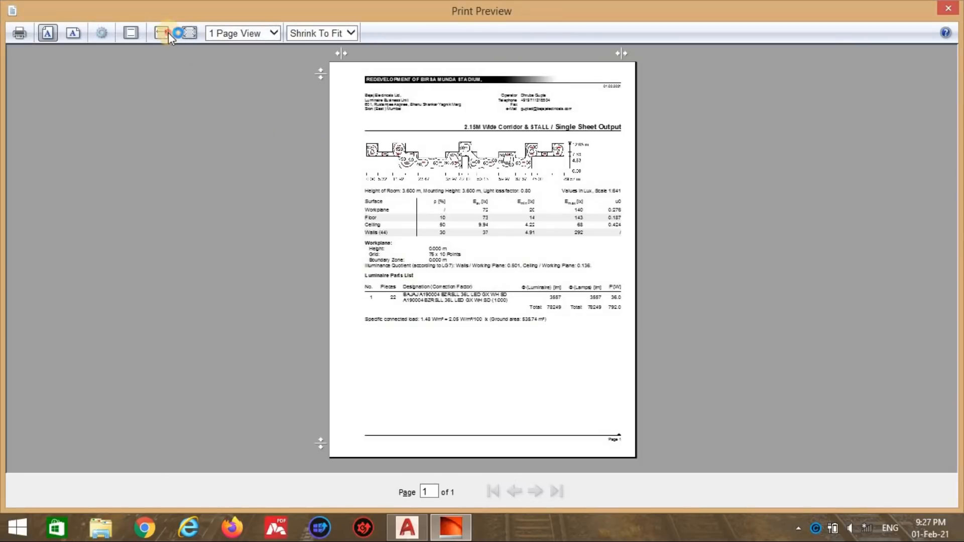
pyautogui.click(162, 33)
pyautogui.scroll(-3, 373, 303)
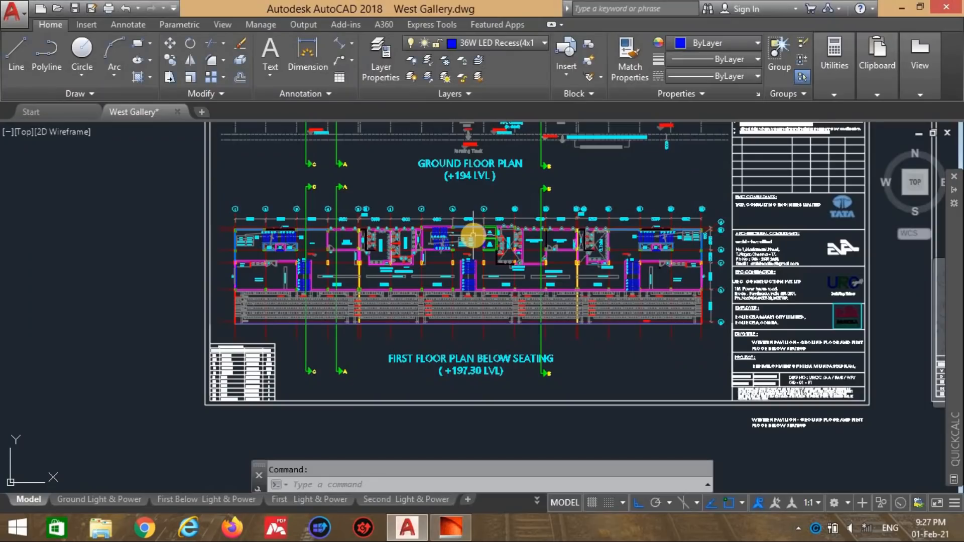
# Step: Switch to the West Gallery drawing in AutoCAD and examine Section A-A's ceiling levels over the corridor and stall, comparing them with the report
pyautogui.scroll(-5, 544, 271)
pyautogui.scroll(10, 446, 360)
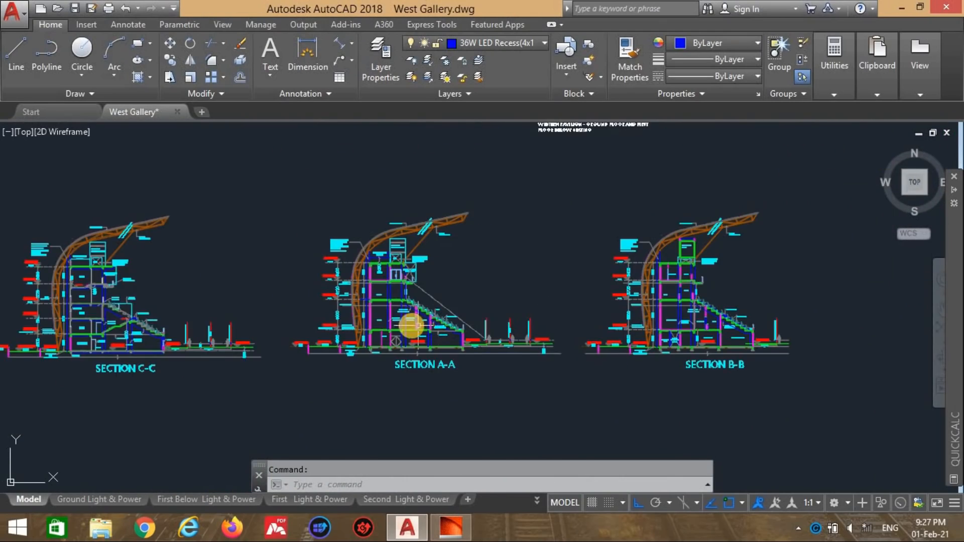
pyautogui.scroll(1, 464, 294)
pyautogui.scroll(-4, 464, 293)
pyautogui.moveTo(426, 293); pyautogui.dragTo(70, 289, button='middle')
pyautogui.scroll(5, 533, 301)
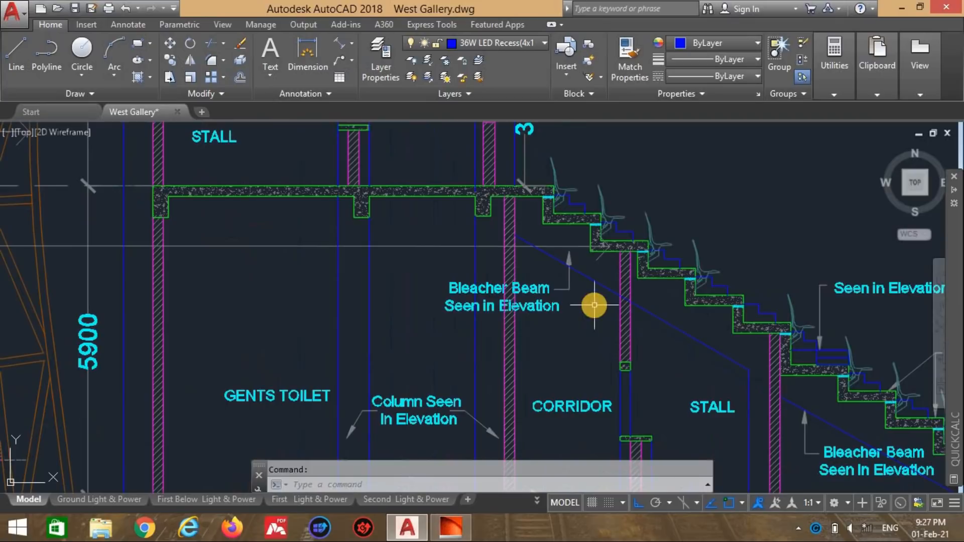
pyautogui.scroll(-3, 530, 261)
pyautogui.scroll(3, 528, 280)
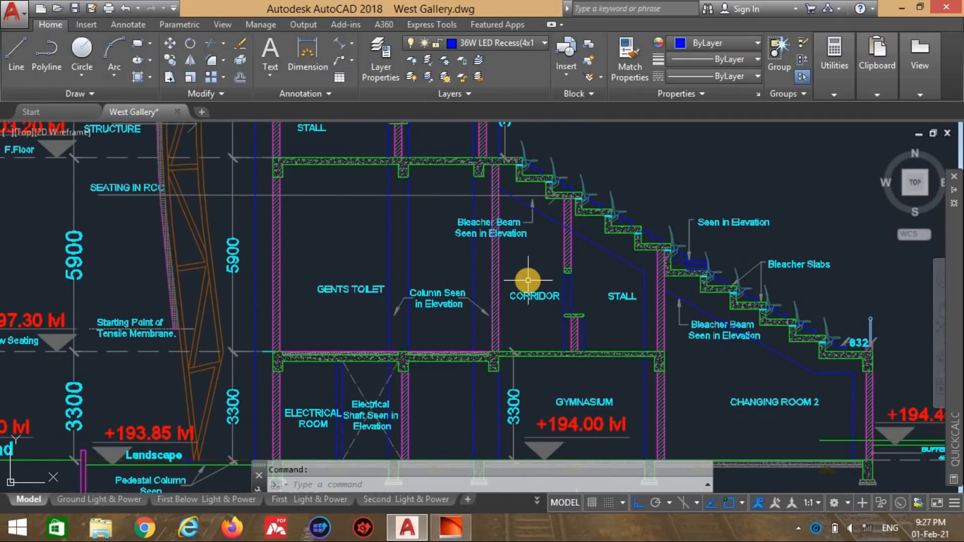
pyautogui.scroll(4, 566, 189)
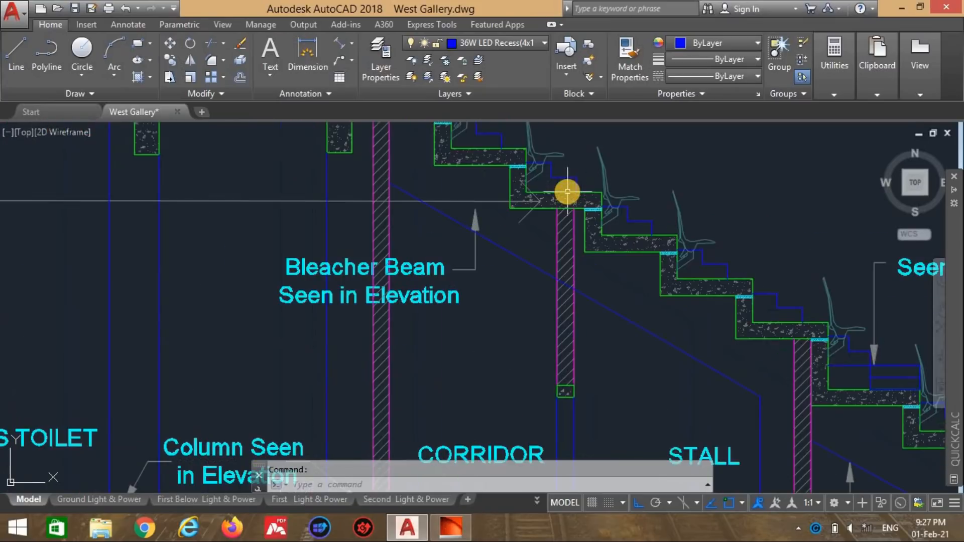
pyautogui.scroll(-2, 521, 210)
pyautogui.scroll(-2, 521, 210)
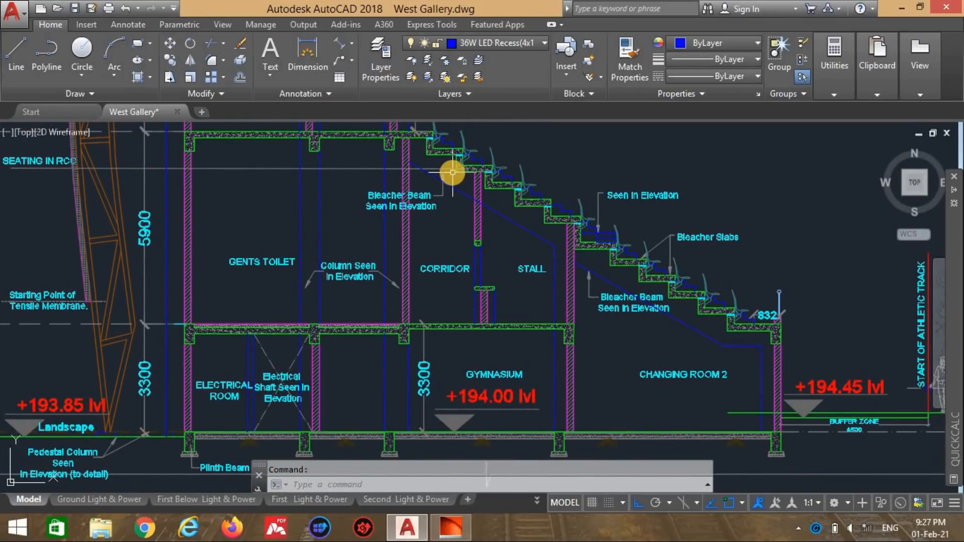
pyautogui.scroll(-8, 452, 177)
pyautogui.hotkey('alt', 'Tab')
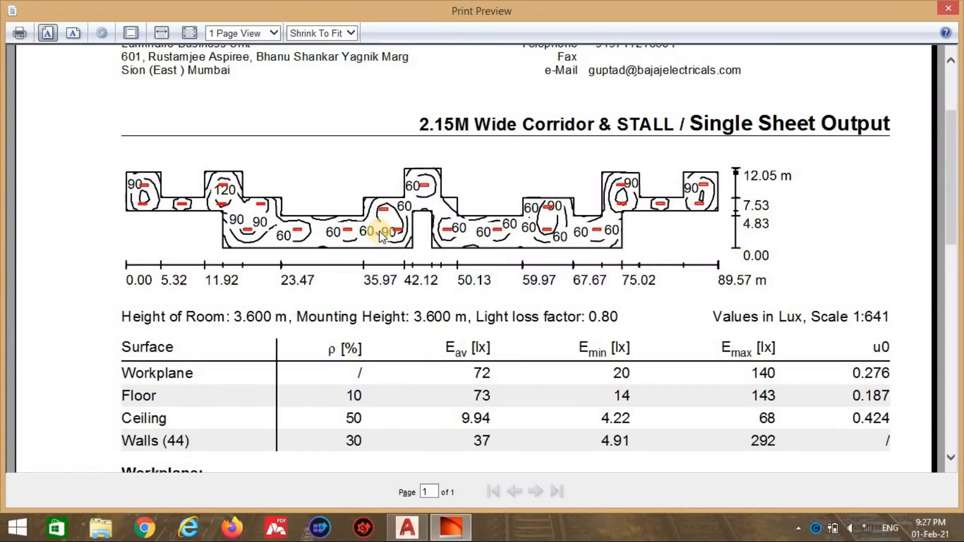
pyautogui.hotkey('alt', 'Tab')
pyautogui.scroll(6, 470, 270)
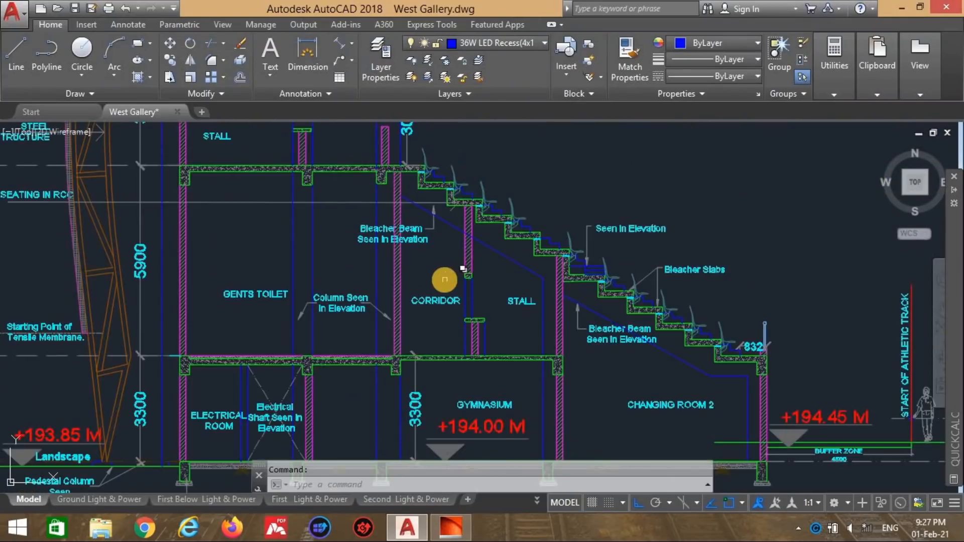
pyautogui.scroll(2, 445, 280)
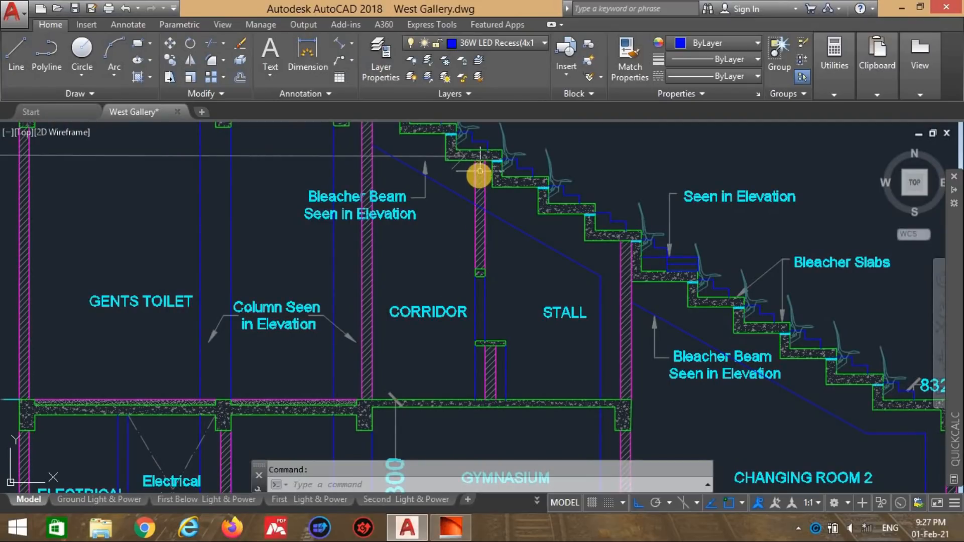
# Step: Examine the 2 mtrs corridor and stalls between the staircases on the first-floor plan
pyautogui.scroll(-10, 483, 284)
pyautogui.moveTo(596, 333); pyautogui.dragTo(884, 394, button='middle')
pyautogui.scroll(2, 834, 332)
pyautogui.scroll(-4, 346, 238)
pyautogui.moveTo(369, 262); pyautogui.dragTo(459, 435, button='middle')
pyautogui.moveTo(327, 221); pyautogui.dragTo(402, 363, button='middle')
pyautogui.scroll(-2, 327, 243)
pyautogui.scroll(12, 328, 277)
pyautogui.scroll(-8, 379, 280)
pyautogui.moveTo(389, 402); pyautogui.dragTo(382, 237, button='middle')
pyautogui.scroll(8, 367, 277)
pyautogui.moveTo(368, 278); pyautogui.dragTo(543, 233, button='middle')
pyautogui.scroll(-2, 366, 221)
pyautogui.scroll(2, 368, 260)
pyautogui.scroll(-2, 368, 260)
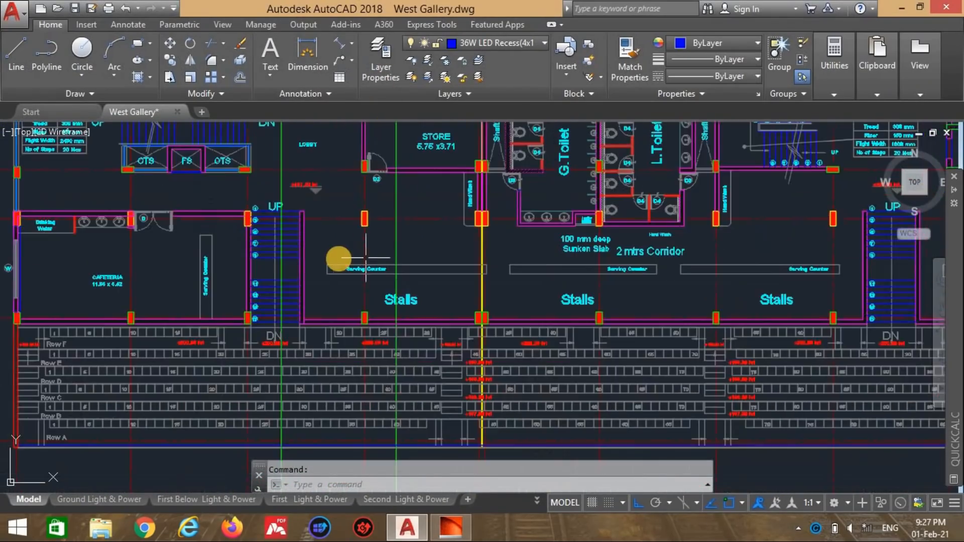
pyautogui.moveTo(338, 259); pyautogui.dragTo(297, 248, button='middle')
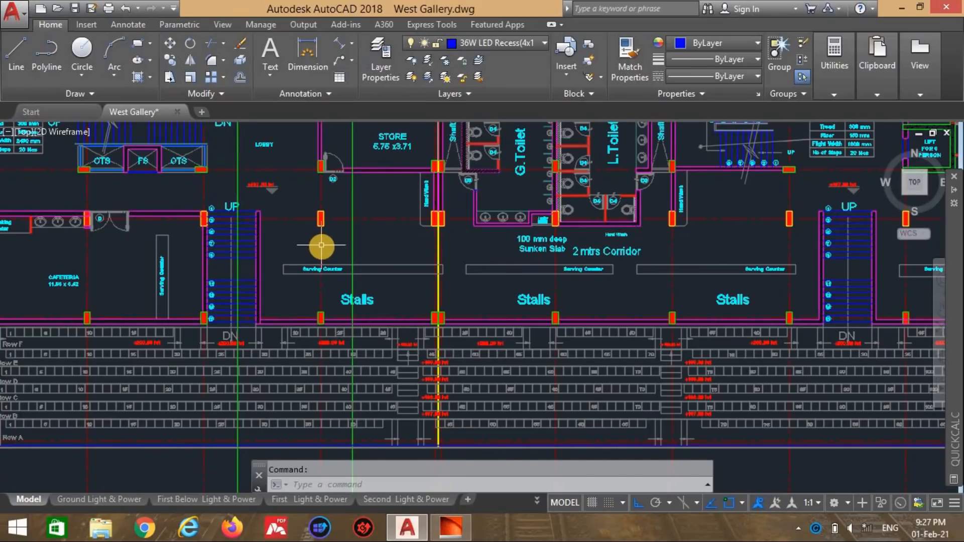
# Step: Return to the section drawing and examine the bleacher slabs and beam above the corridor
pyautogui.scroll(-3, 329, 250)
pyautogui.scroll(-3, 391, 282)
pyautogui.scroll(-3, 203, 182)
pyautogui.scroll(2, 390, 280)
pyautogui.scroll(3, 437, 280)
pyautogui.scroll(2, 438, 279)
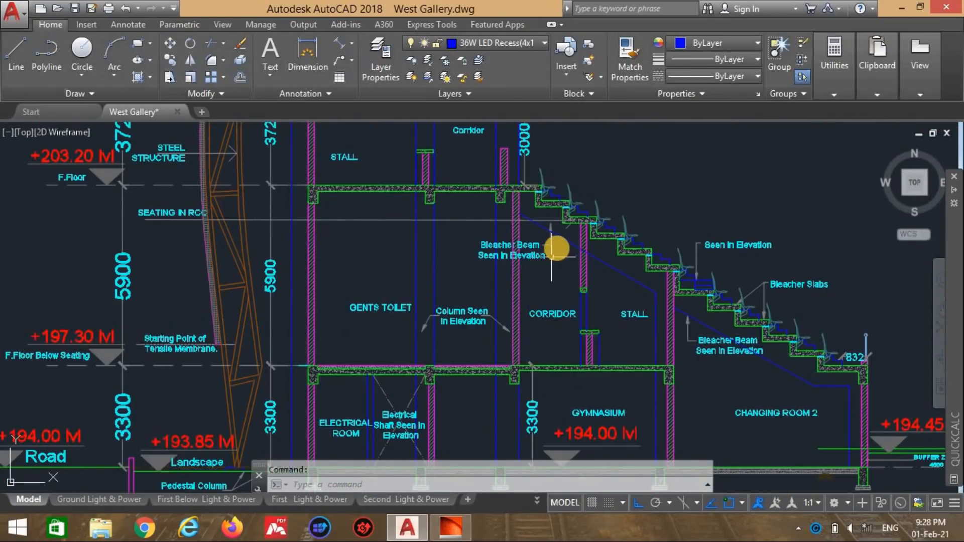
pyautogui.scroll(2, 446, 250)
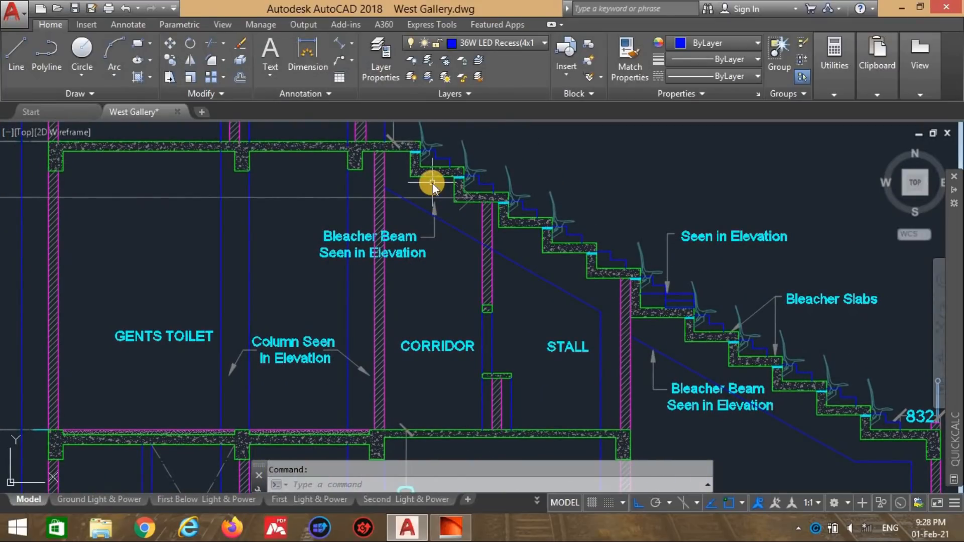
# Step: Switch back to DIALux, close the single sheet preview and return to the room's floor plan
pyautogui.hotkey('alt', 'Tab')
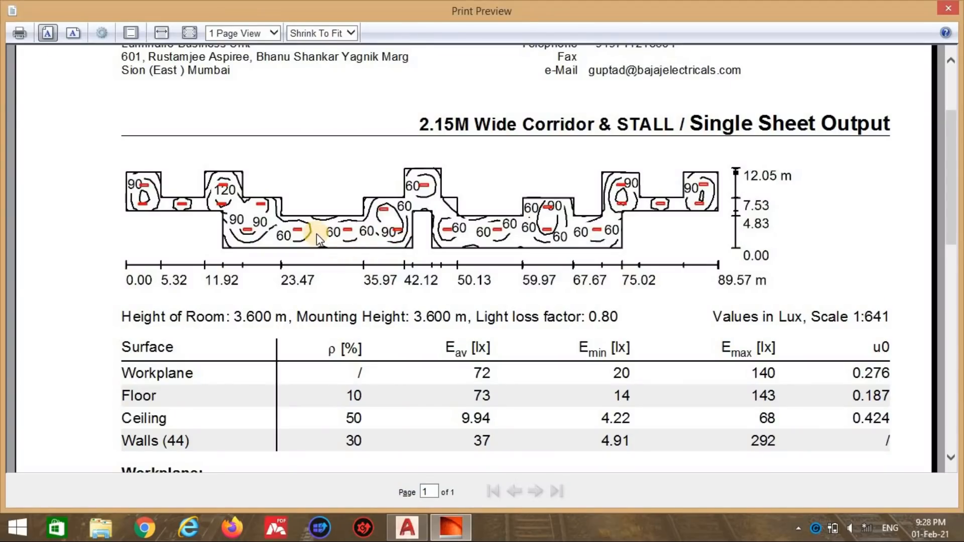
pyautogui.click(948, 11)
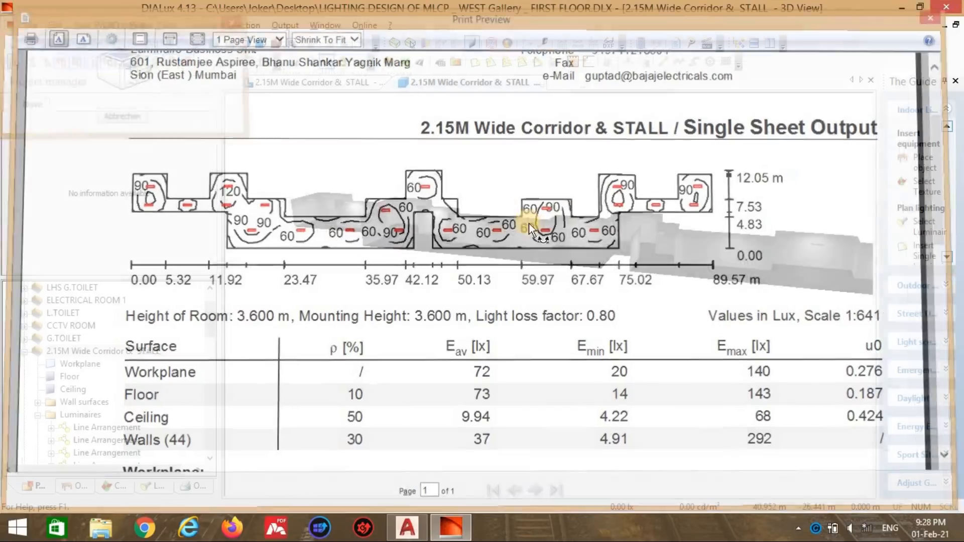
pyautogui.click(330, 82)
pyautogui.scroll(3, 436, 318)
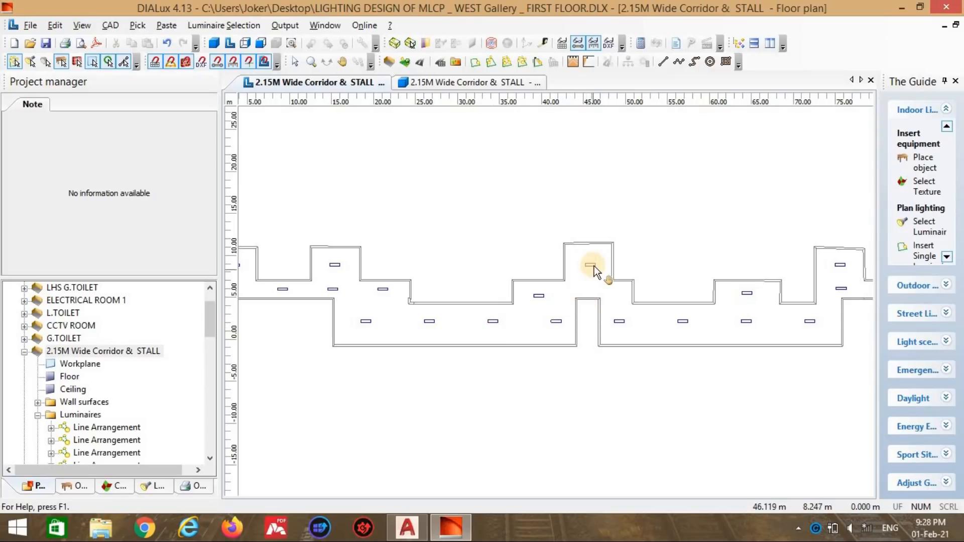
pyautogui.click(294, 62)
# Step: Extend the central upper bay's line arrangement to run from Y 4.941 m to Y 11.360 m at X 45.723 m
pyautogui.scroll(3, 602, 289)
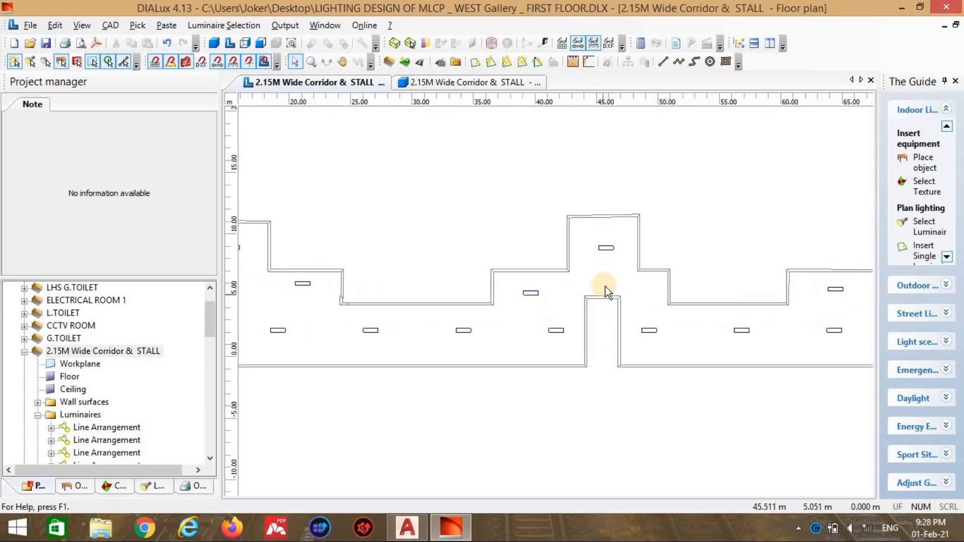
pyautogui.scroll(1, 550, 283)
pyautogui.click(595, 223)
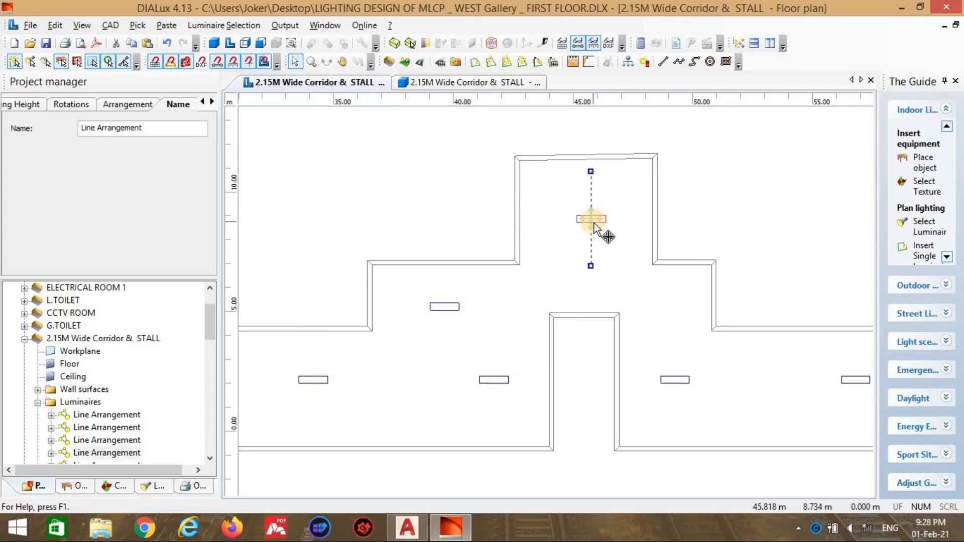
pyautogui.moveTo(590, 164); pyautogui.dragTo(590, 159)
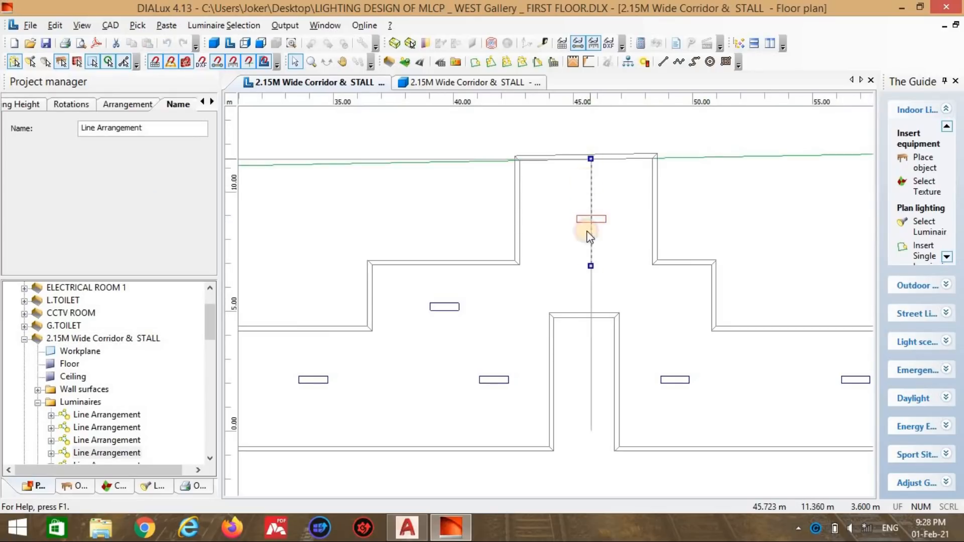
pyautogui.click(530, 321)
pyautogui.click(591, 267)
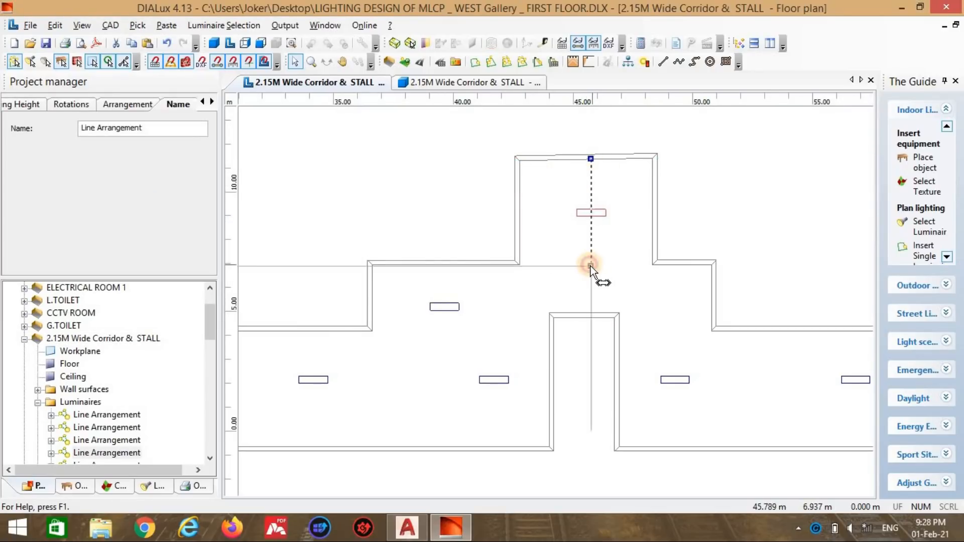
pyautogui.moveTo(591, 267); pyautogui.dragTo(591, 312)
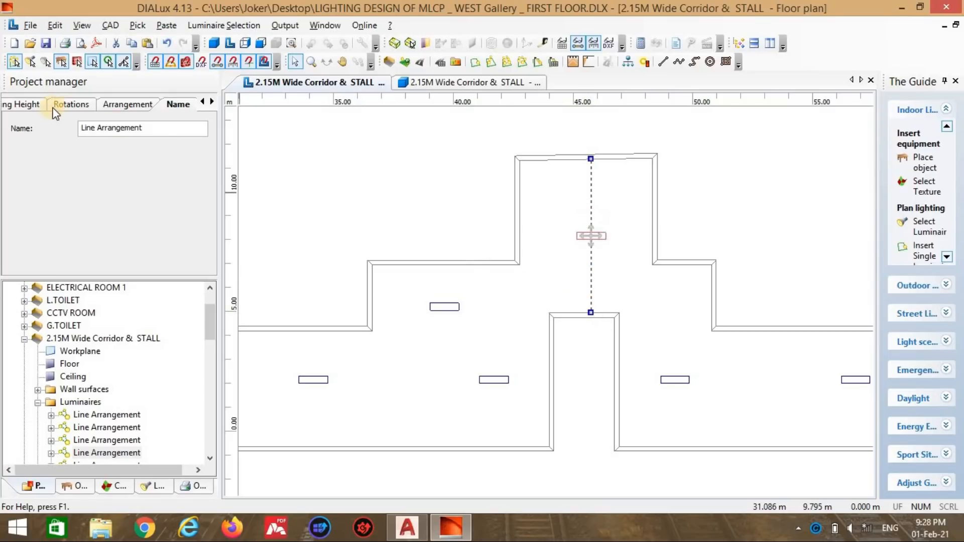
# Step: Set the central upper bay's line arrangement to a quantity of 2 luminaires
pyautogui.click(31, 104)
pyautogui.click(16, 106)
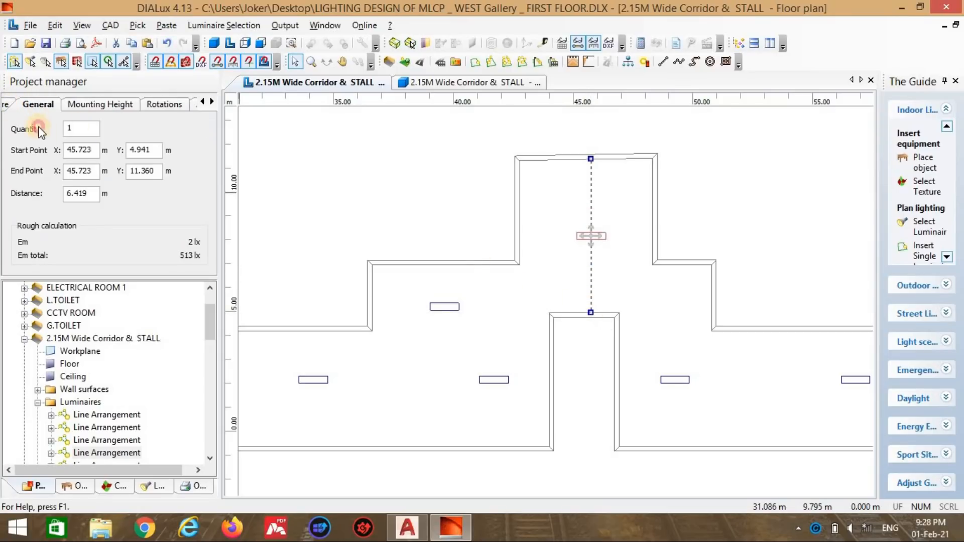
pyautogui.write('2')
pyautogui.click(360, 222)
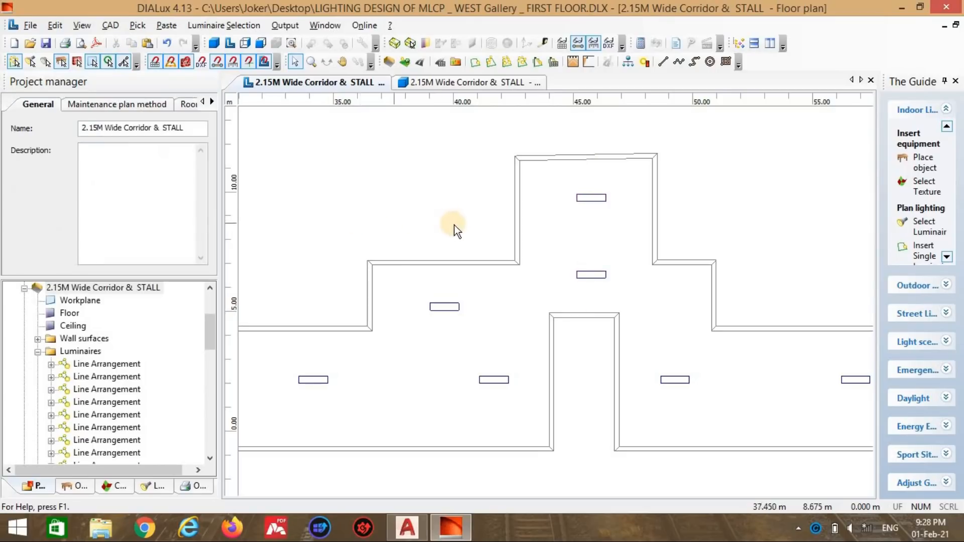
# Step: Set the quantity of the long line arrangement running through the stall area at Y 2.151 m to 10
pyautogui.scroll(-4, 454, 225)
pyautogui.scroll(3, 456, 284)
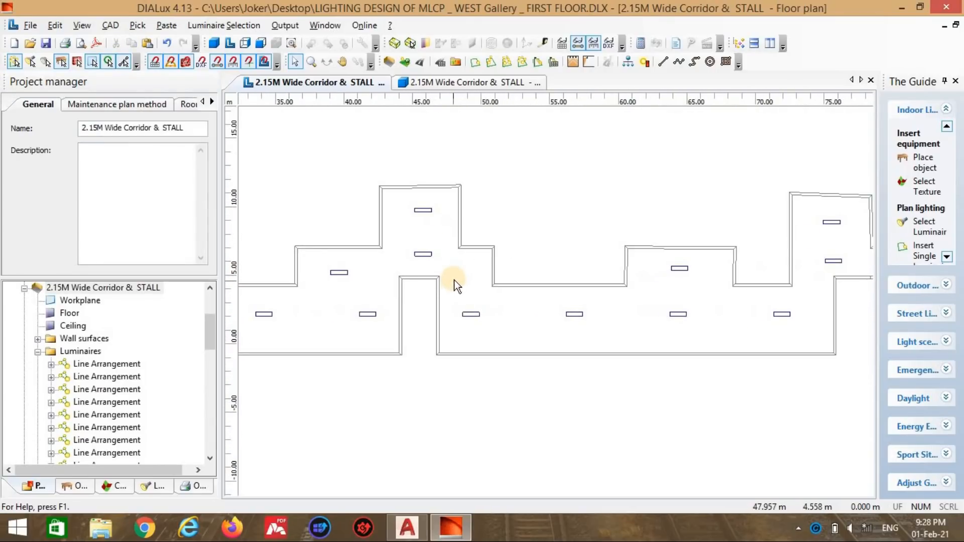
pyautogui.scroll(-3, 508, 261)
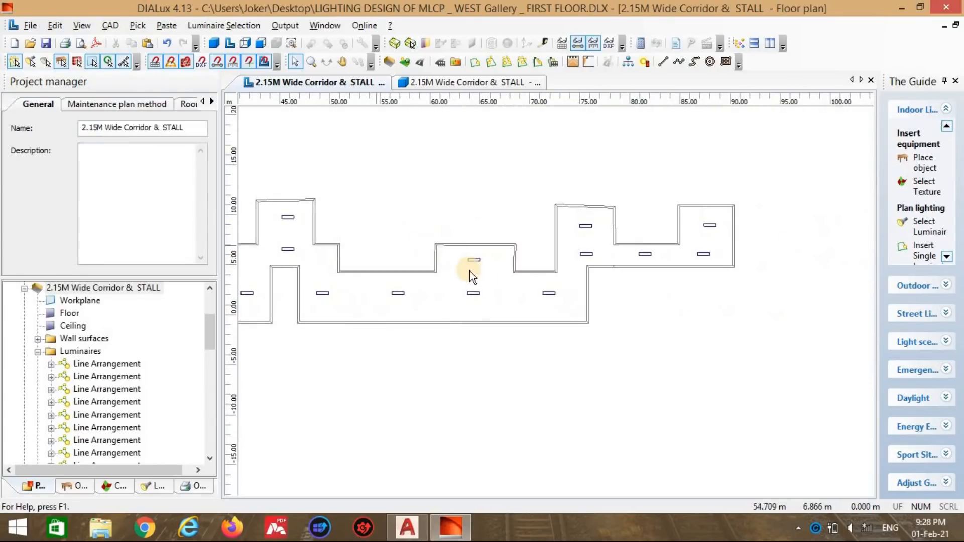
pyautogui.click(399, 293)
pyautogui.doubleClick(66, 129)
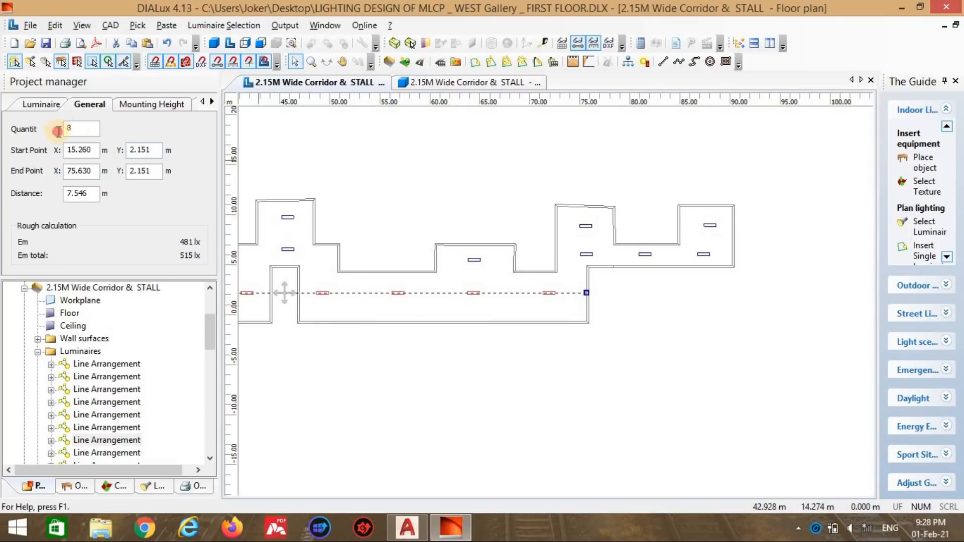
pyautogui.write('1')
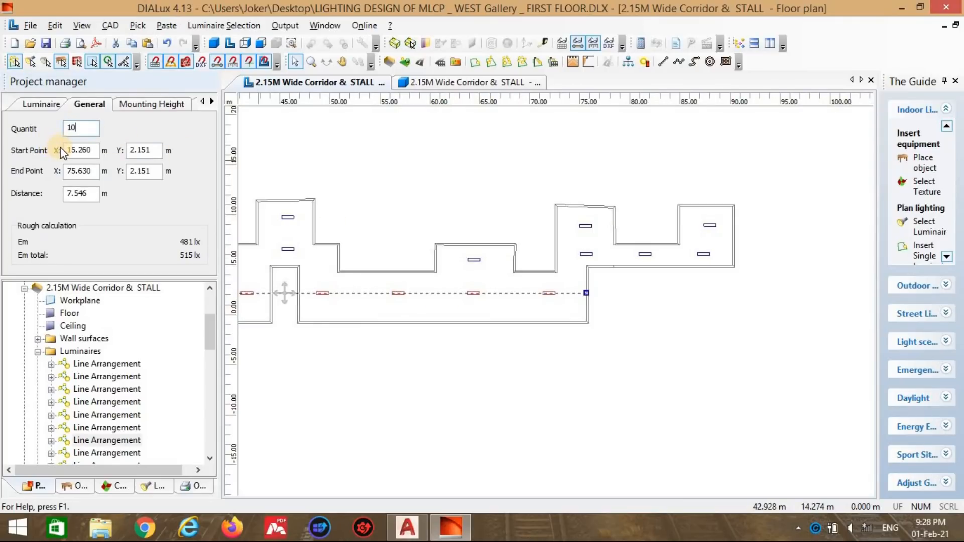
pyautogui.write('0')
pyautogui.press('Return')
pyautogui.moveTo(713, 345); pyautogui.dragTo(749, 340, button='middle')
pyautogui.scroll(-1, 743, 339)
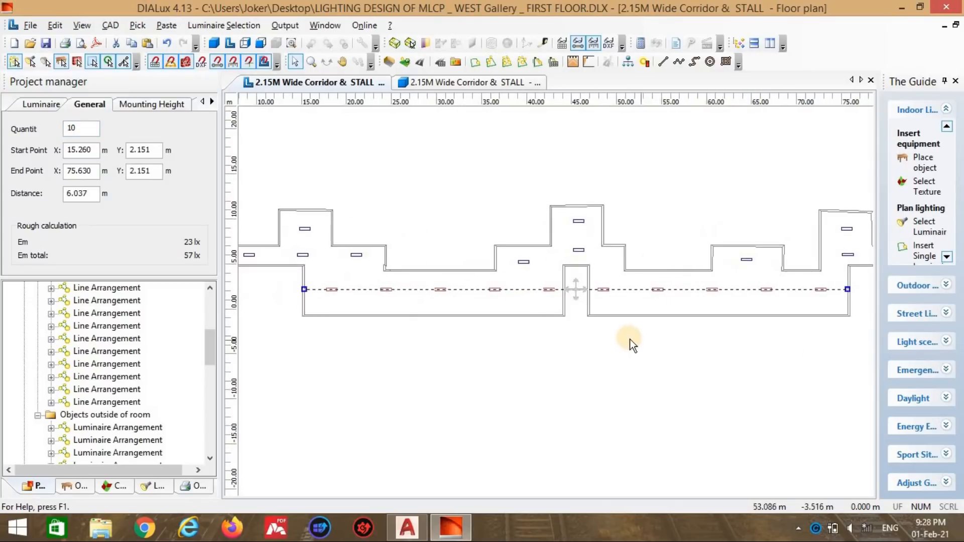
# Step: Extend the left upper corridor's line arrangement so its start point lies at X 24.180 m, Y 5.988 m
pyautogui.click(337, 257)
pyautogui.moveTo(394, 263); pyautogui.dragTo(503, 269, button='middle')
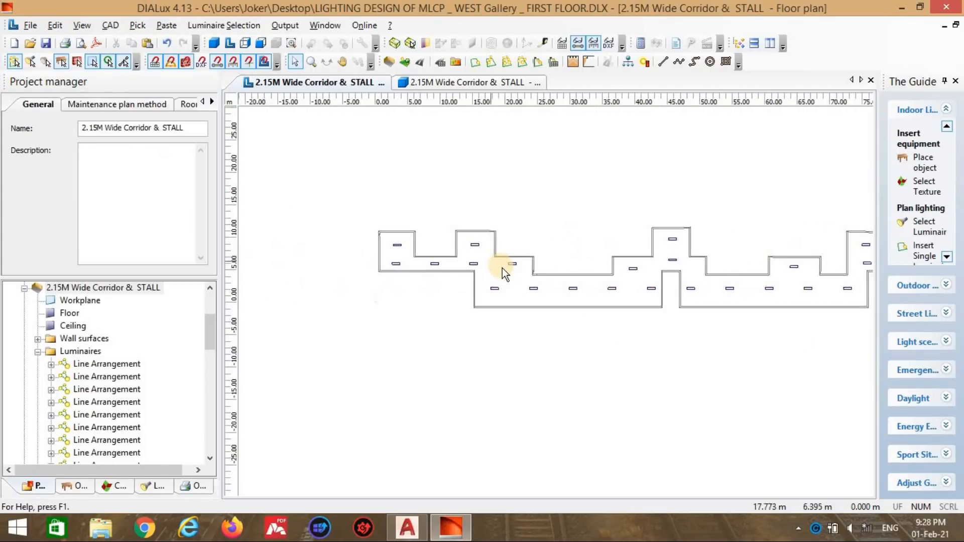
pyautogui.scroll(1, 501, 267)
pyautogui.click(489, 245)
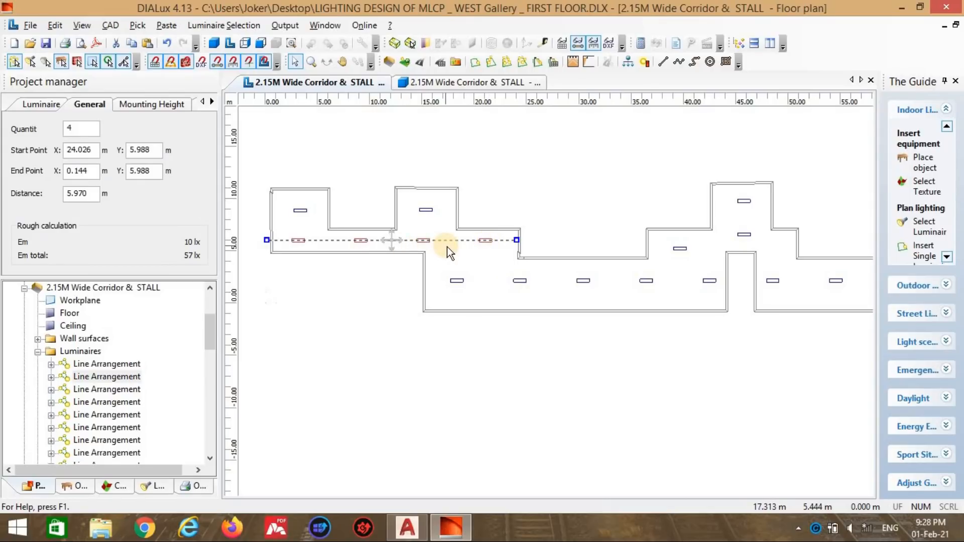
pyautogui.scroll(3, 447, 246)
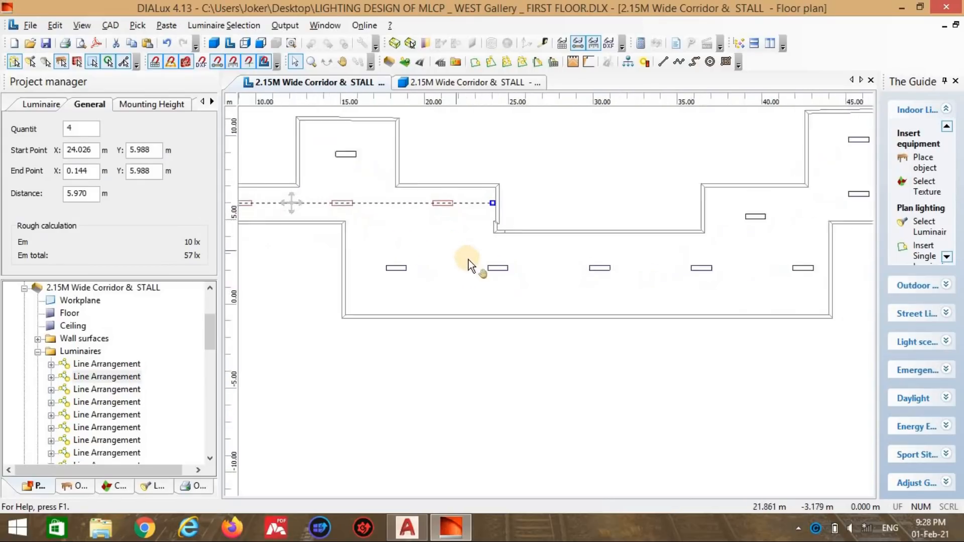
pyautogui.scroll(3, 487, 228)
pyautogui.moveTo(571, 260); pyautogui.dragTo(616, 306, button='middle')
pyautogui.scroll(-2, 548, 281)
pyautogui.scroll(-1, 616, 306)
pyautogui.scroll(-2, 686, 290)
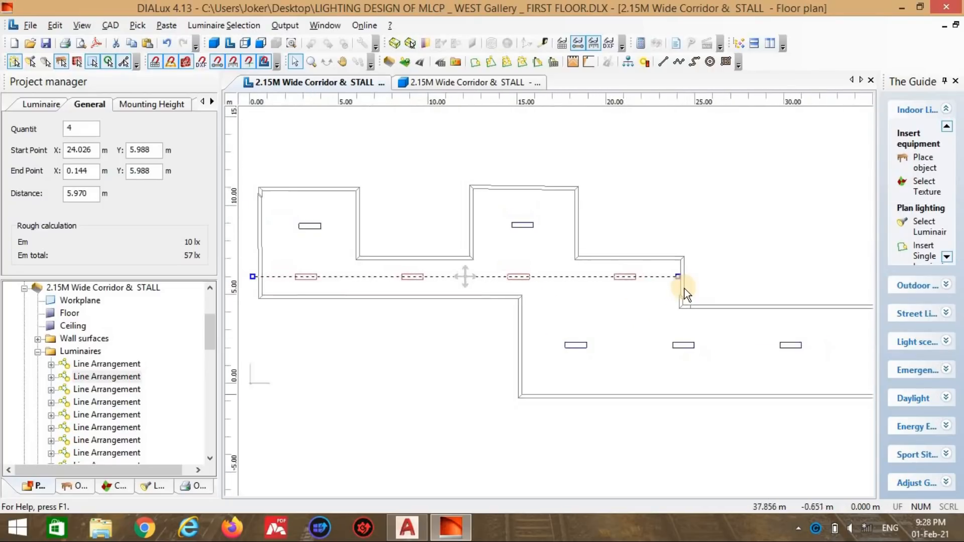
pyautogui.click(31, 126)
pyautogui.click(632, 301)
pyautogui.click(595, 279)
pyautogui.moveTo(664, 279)
pyautogui.mouseDown()
pyautogui.moveTo(535, 280)
pyautogui.moveTo(646, 279)
pyautogui.mouseUp()
pyautogui.moveTo(577, 276); pyautogui.dragTo(669, 286)
# Step: Set the left upper corridor's line arrangement to a quantity of 5 luminaires
pyautogui.doubleClick(79, 128)
pyautogui.click(634, 312)
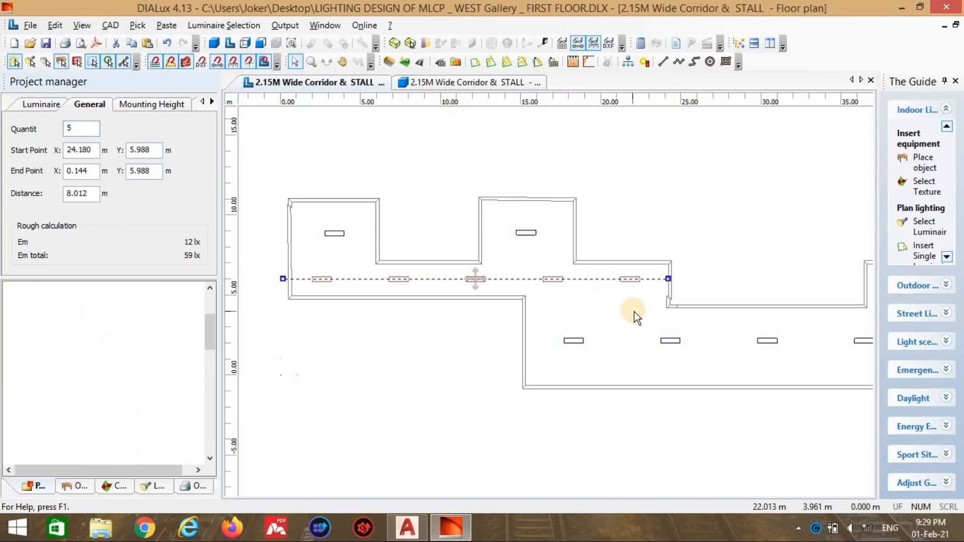
pyautogui.scroll(-2, 635, 306)
pyautogui.moveTo(865, 304); pyautogui.dragTo(576, 291, button='middle')
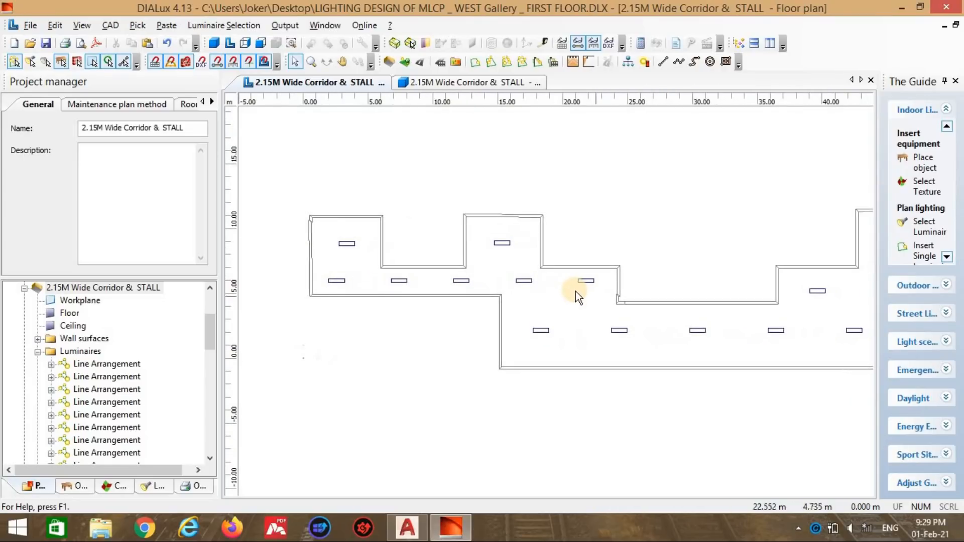
# Step: Set the left upper corridor's line arrangement to a quantity of 4 luminaires
pyautogui.click(335, 279)
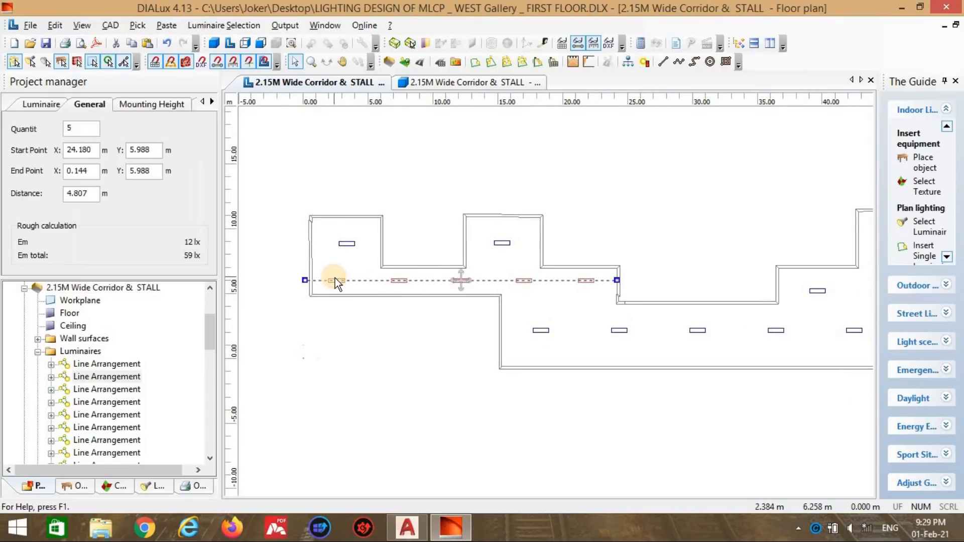
pyautogui.click(77, 130)
pyautogui.doubleClick(76, 130)
pyautogui.click(575, 293)
pyautogui.click(346, 281)
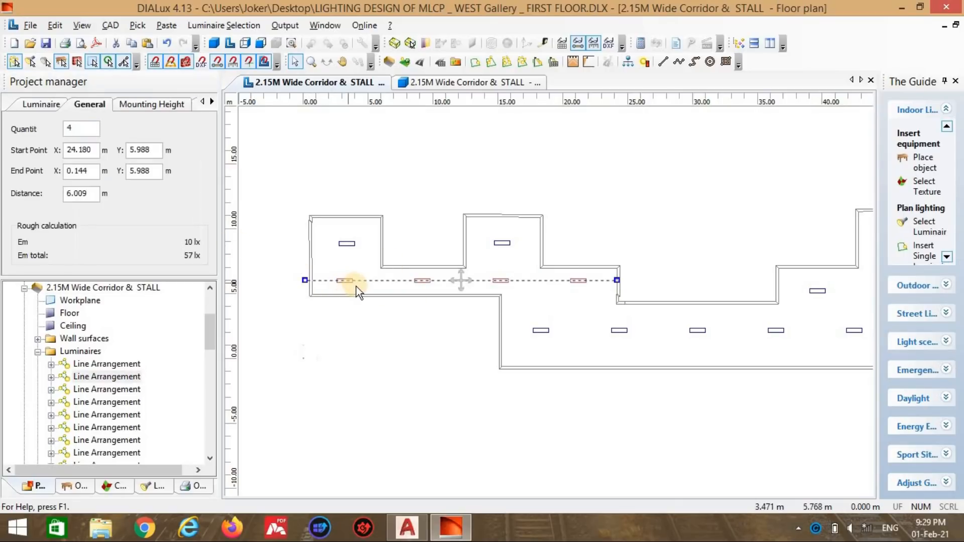
pyautogui.click(594, 303)
# Step: Review the luminaires across the central and right parts of the plan, including the single one left of the central bay
pyautogui.scroll(-2, 517, 284)
pyautogui.scroll(2, 573, 297)
pyautogui.moveTo(576, 297); pyautogui.dragTo(381, 282, button='middle')
pyautogui.scroll(-1, 561, 294)
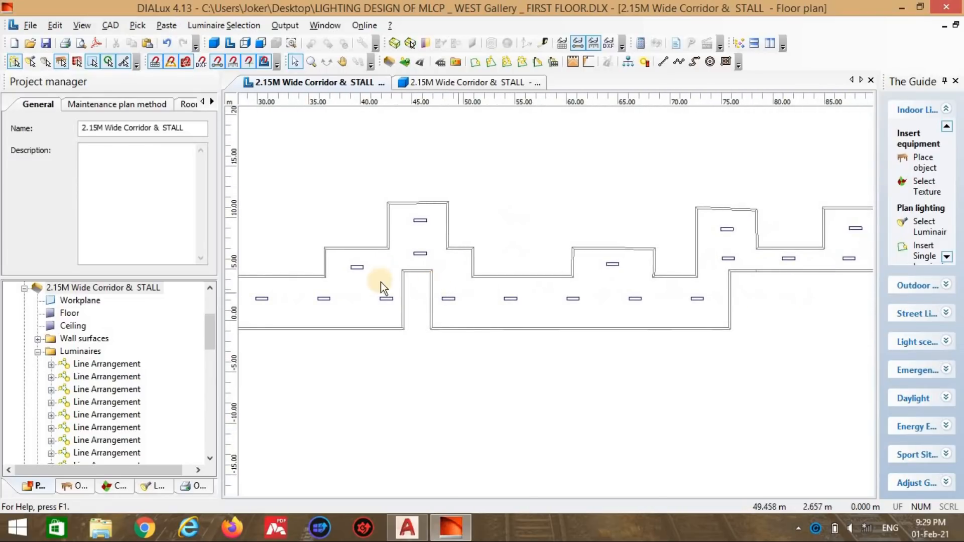
pyautogui.click(363, 273)
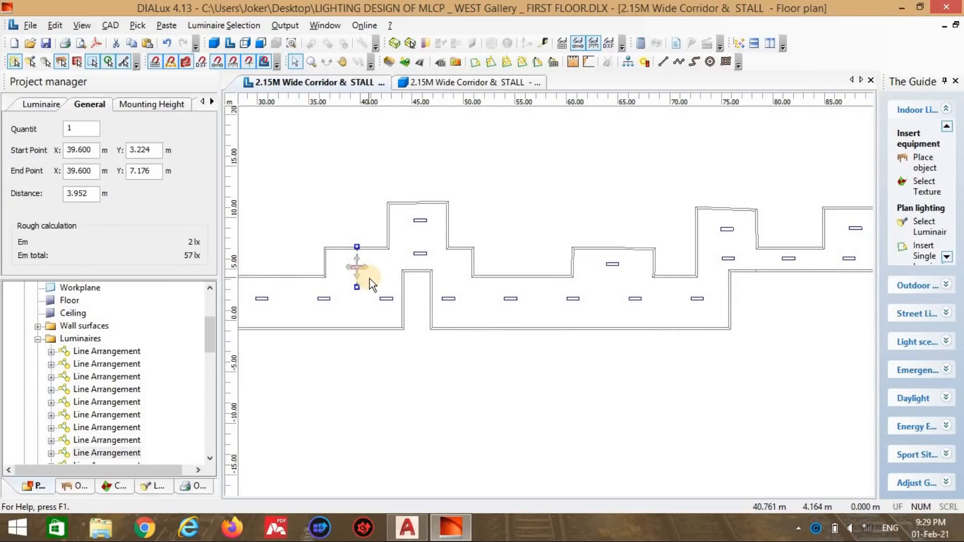
pyautogui.scroll(-3, 496, 300)
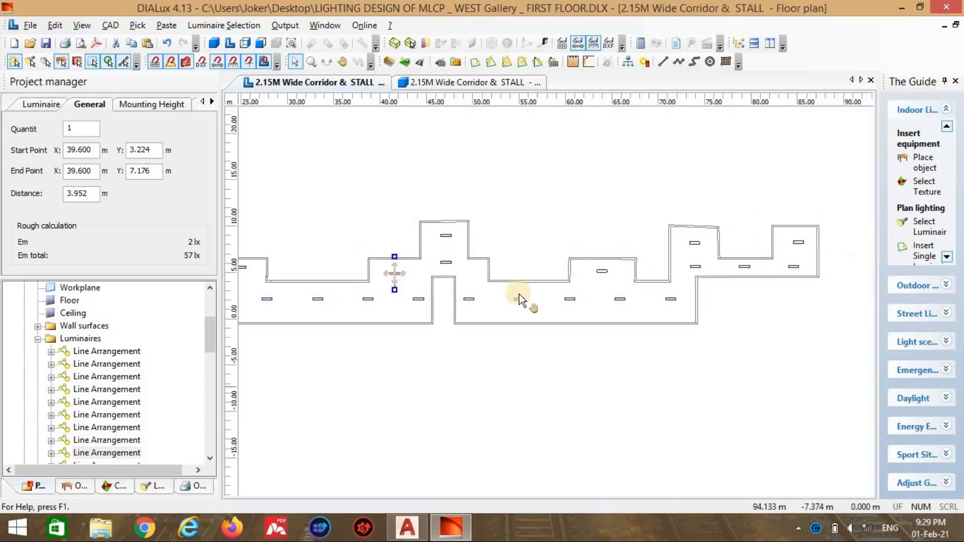
pyautogui.click(544, 224)
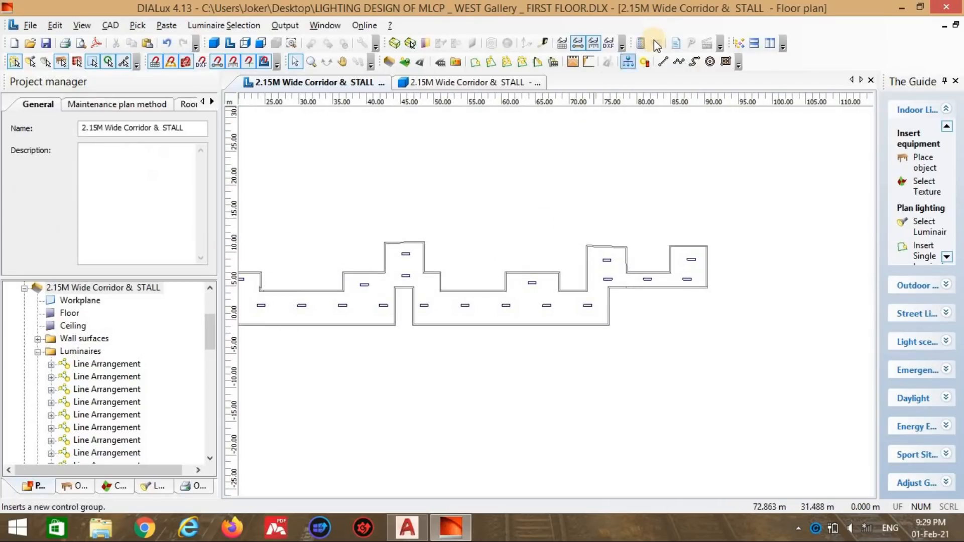
# Step: Calculate the corridor and stall room with the revised luminaires and view the 3D result from the opposite side
pyautogui.click(641, 44)
pyautogui.click(606, 488)
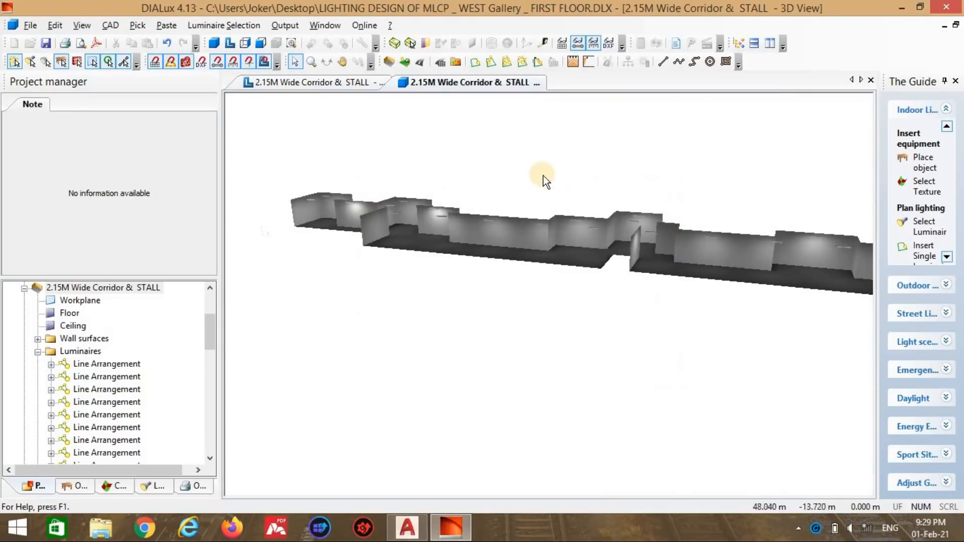
pyautogui.click(326, 61)
pyautogui.moveTo(358, 206); pyautogui.dragTo(677, 125)
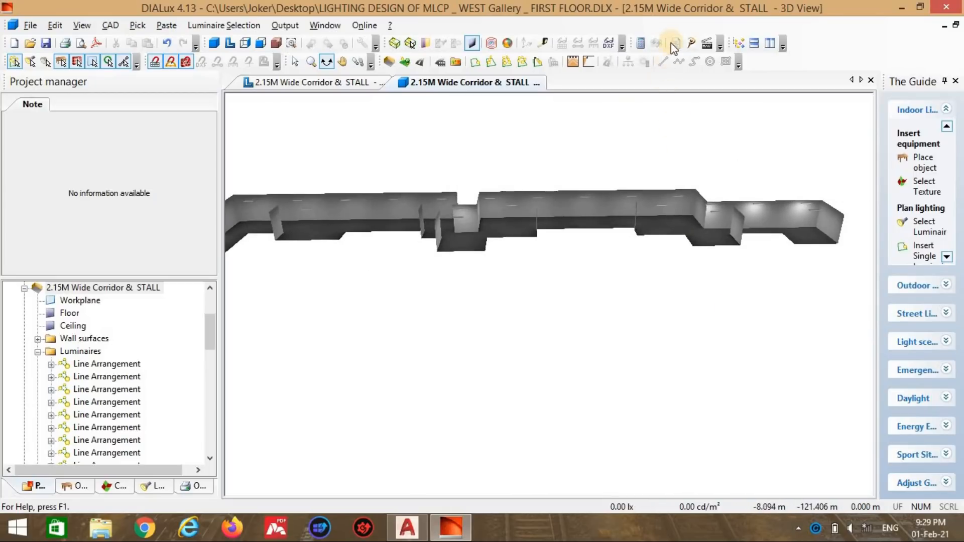
# Step: Preview the Single Sheet Output for 2.15M Wide Corridor & STALL at page width and examine its isolines and illuminance table
pyautogui.click(675, 43)
pyautogui.click(441, 285)
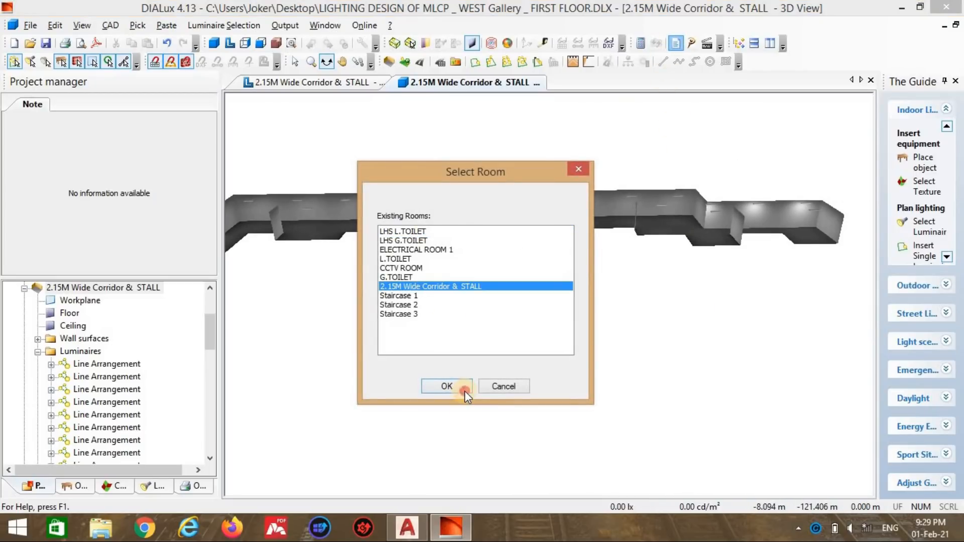
pyautogui.click(464, 386)
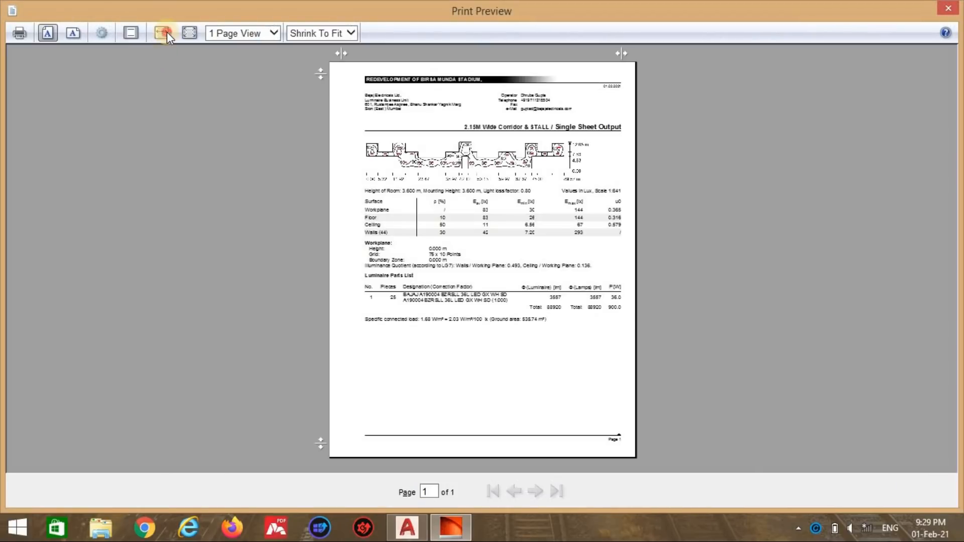
pyautogui.click(162, 32)
pyautogui.scroll(-2, 336, 185)
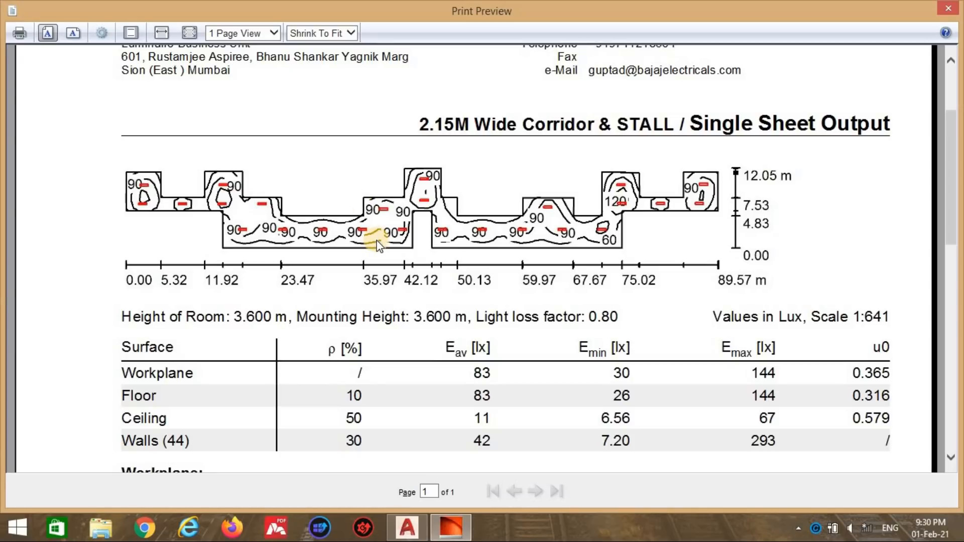
# Step: Check the corridor and stall section in AutoCAD, return to DIALux and close the single sheet preview
pyautogui.hotkey('alt', 'Tab')
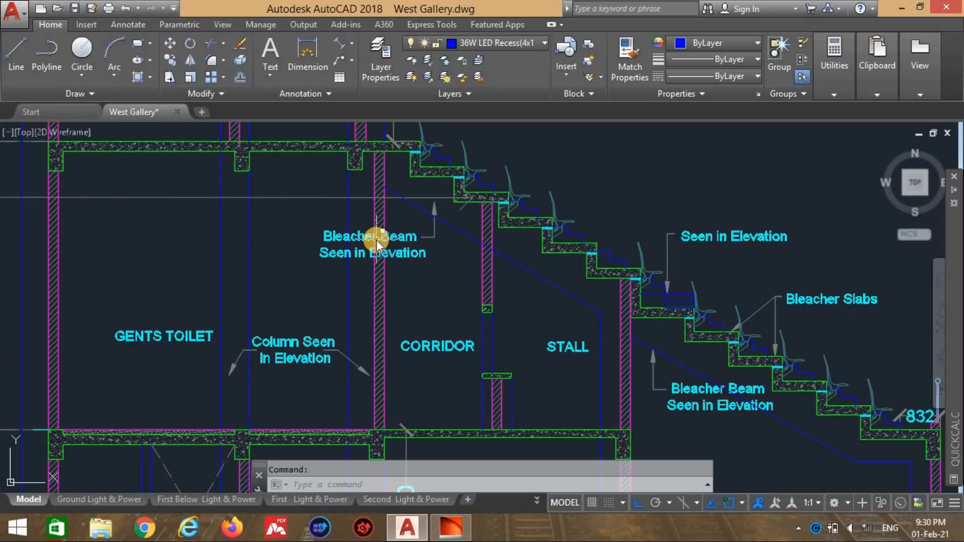
pyautogui.hotkey('alt', 'Tab')
pyautogui.scroll(-3, 428, 272)
pyautogui.click(948, 9)
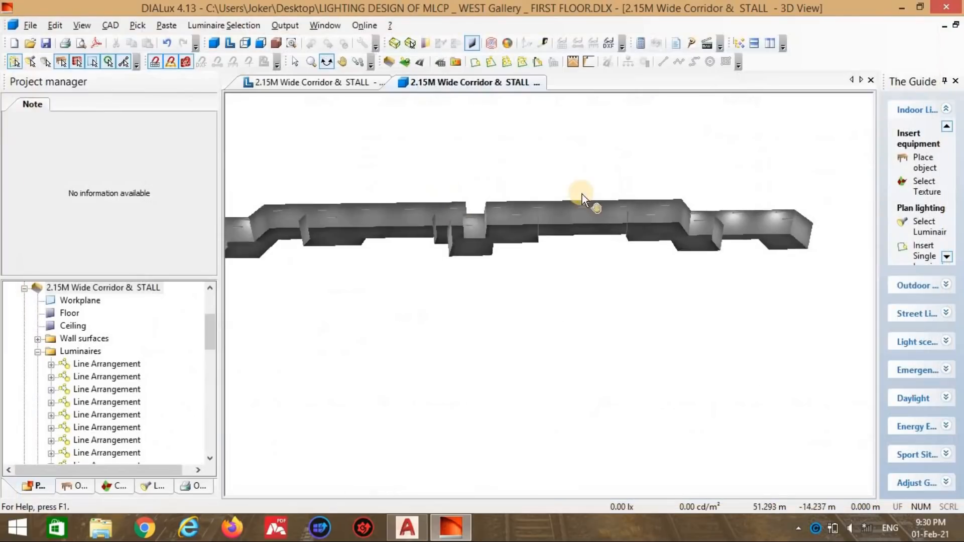
# Step: Return to the room's floor plan and examine the luminaire spacing between the left and central upper bays
pyautogui.click(316, 82)
pyautogui.scroll(3, 495, 286)
pyautogui.scroll(1, 547, 341)
pyautogui.moveTo(381, 324); pyautogui.dragTo(471, 333, button='middle')
pyautogui.scroll(3, 471, 333)
pyautogui.scroll(-2, 472, 333)
pyautogui.moveTo(433, 304); pyautogui.dragTo(390, 298, button='middle')
pyautogui.scroll(2, 391, 300)
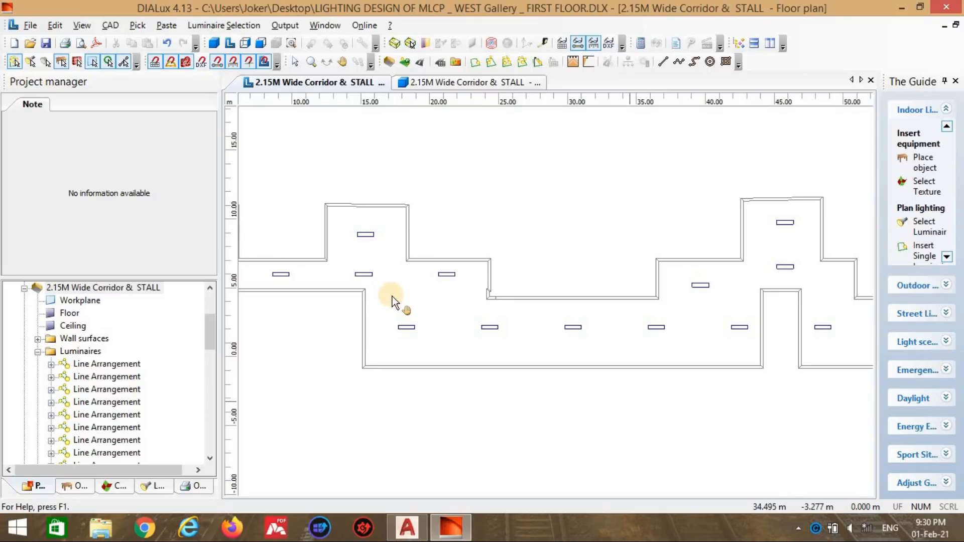
# Step: Switch to AutoCAD and measure the stall's height from the bleacher slab's underside to the floor without keeping the dimension
pyautogui.hotkey('alt', 'Tab')
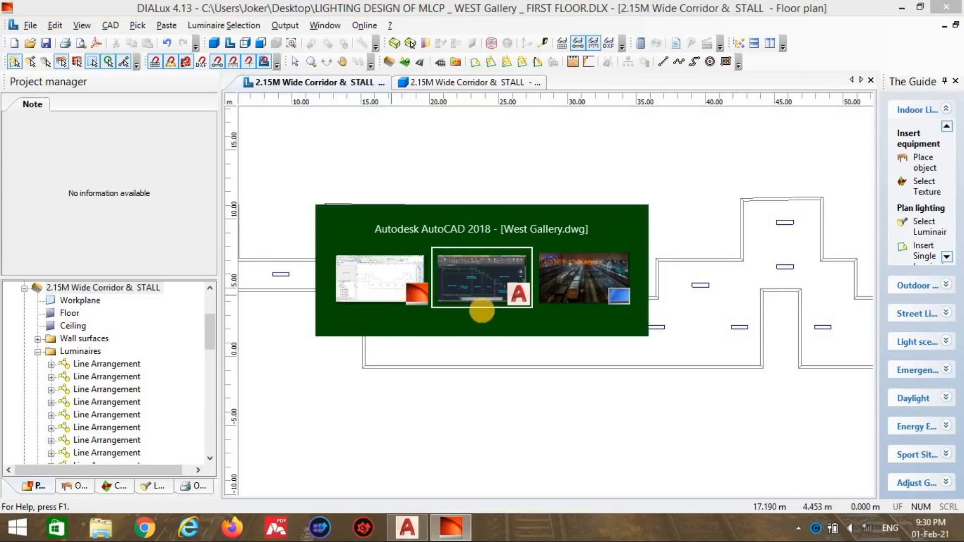
pyautogui.scroll(-3, 515, 298)
pyautogui.scroll(4, 520, 268)
pyautogui.scroll(-2, 533, 259)
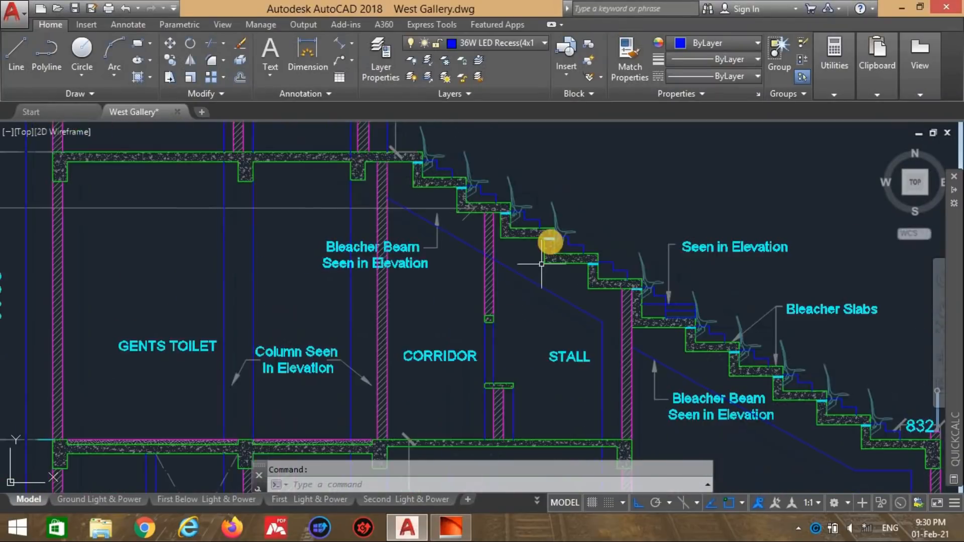
pyautogui.moveTo(551, 243); pyautogui.dragTo(558, 239, button='middle')
pyautogui.click(340, 44)
pyautogui.click(554, 239)
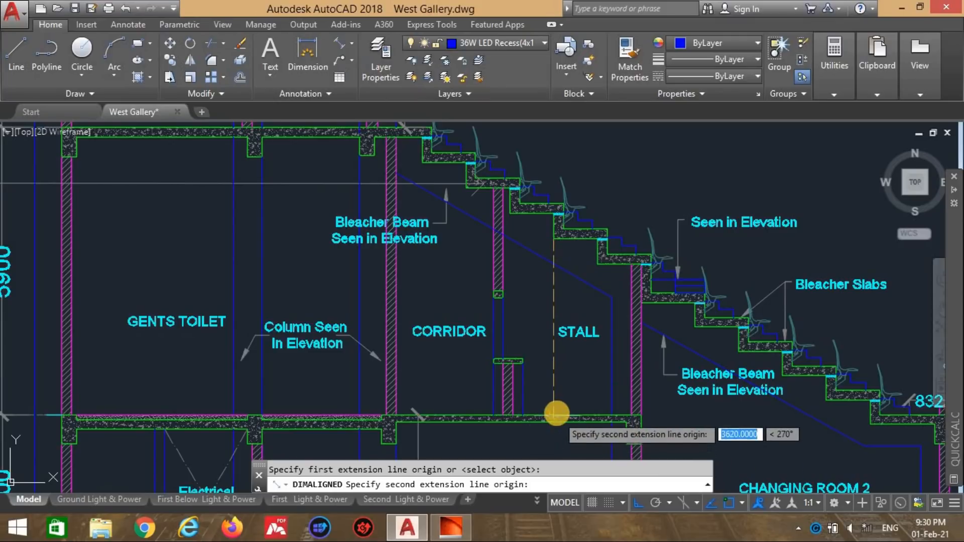
pyautogui.click(554, 414)
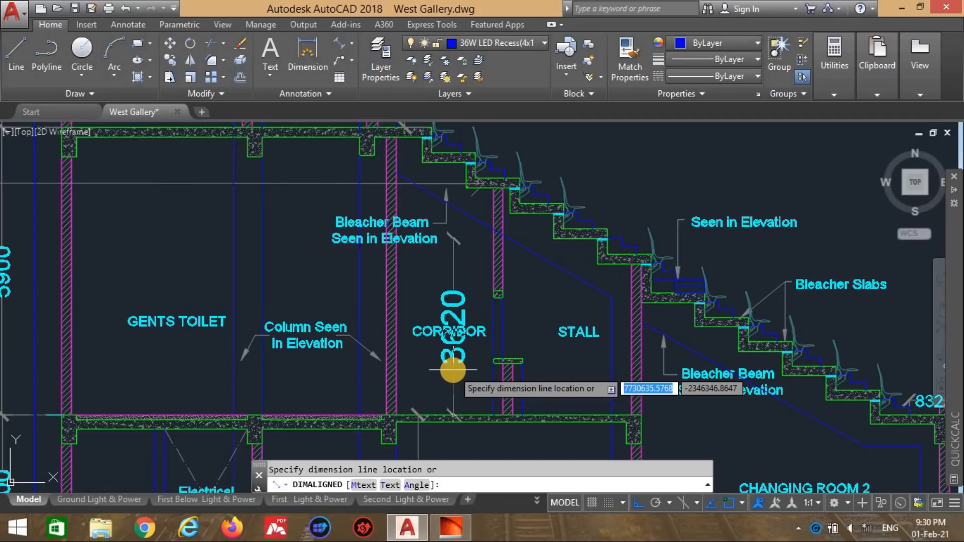
pyautogui.scroll(-8, 457, 366)
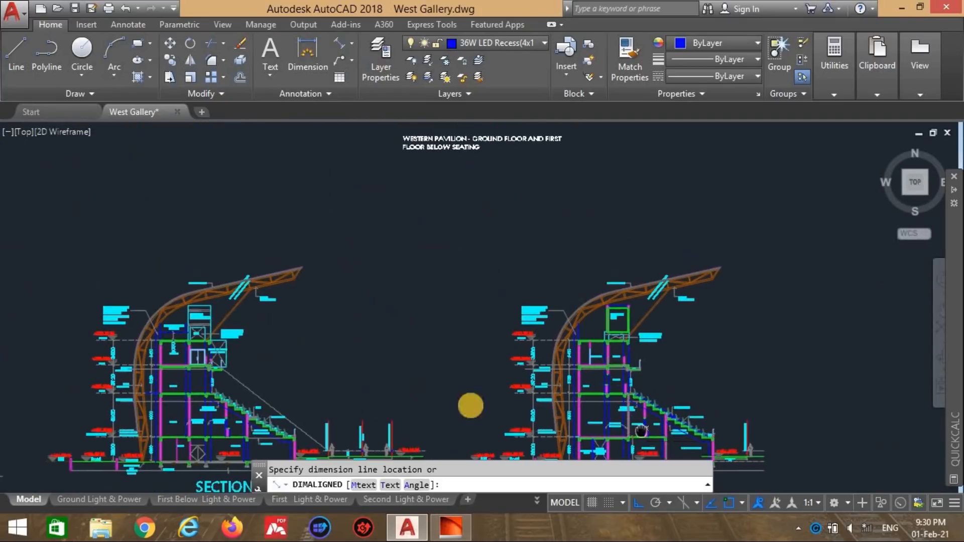
pyautogui.press('Escape')
# Step: Go to the first-floor lighting plan and examine the luminaires in the 2 mtrs corridor and stalls
pyautogui.scroll(-4, 402, 327)
pyautogui.scroll(8, 417, 299)
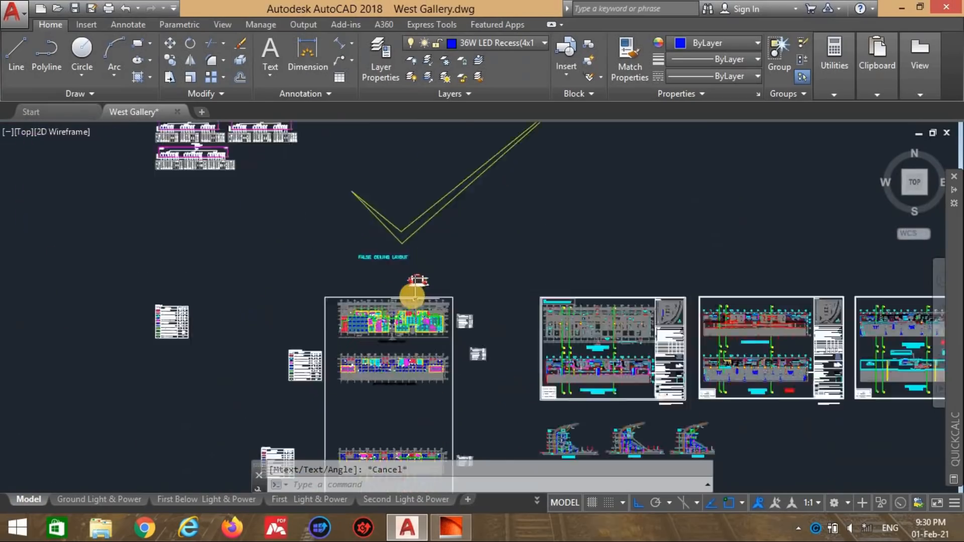
pyautogui.scroll(-8, 431, 305)
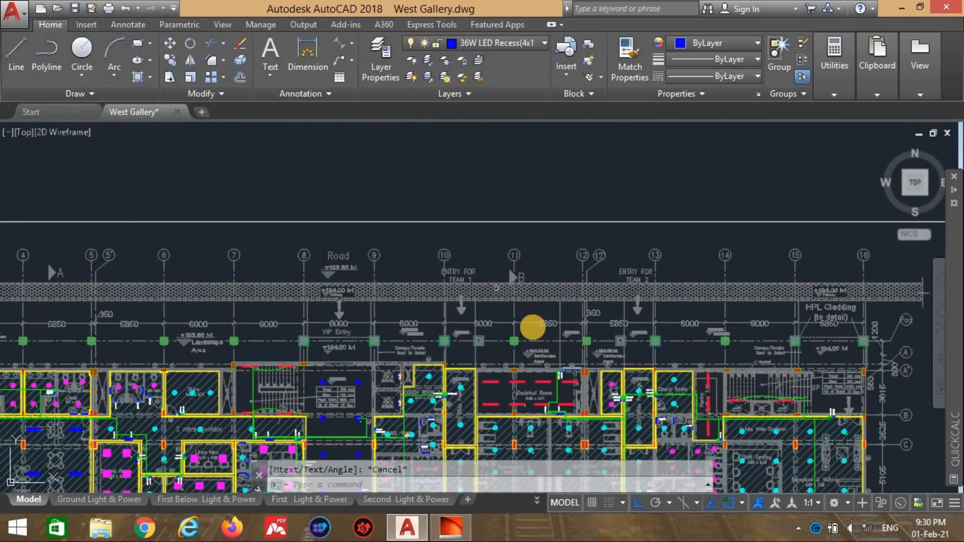
pyautogui.moveTo(537, 256); pyautogui.dragTo(540, 237, button='middle')
pyautogui.scroll(7, 537, 303)
pyautogui.scroll(-3, 535, 334)
pyautogui.moveTo(534, 366); pyautogui.dragTo(544, 287, button='middle')
pyautogui.scroll(-5, 526, 346)
pyautogui.moveTo(525, 397); pyautogui.dragTo(542, 235, button='middle')
pyautogui.scroll(6, 532, 321)
pyautogui.scroll(-2, 548, 271)
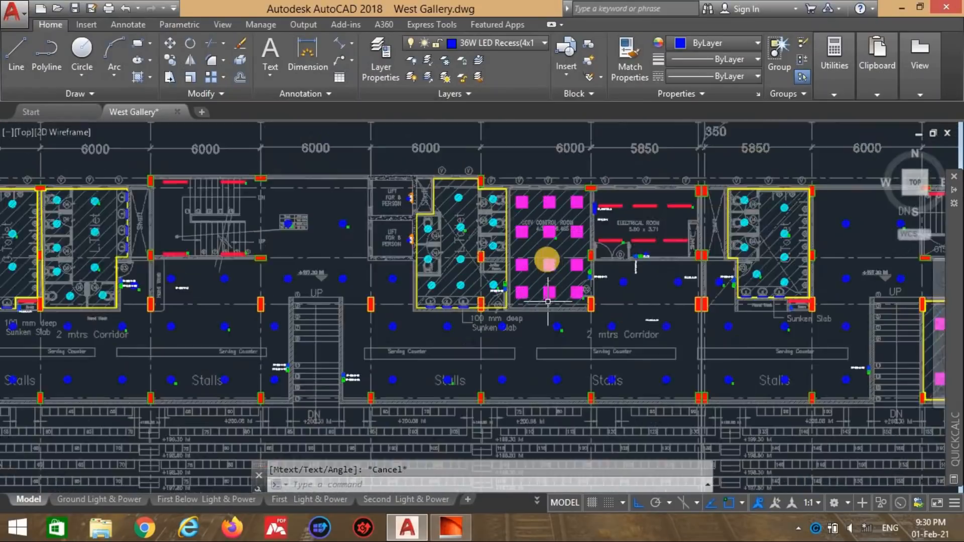
# Step: Examine the stalls' luminaire rows along the whole first-floor plan and switch back to DIALux
pyautogui.scroll(2, 538, 269)
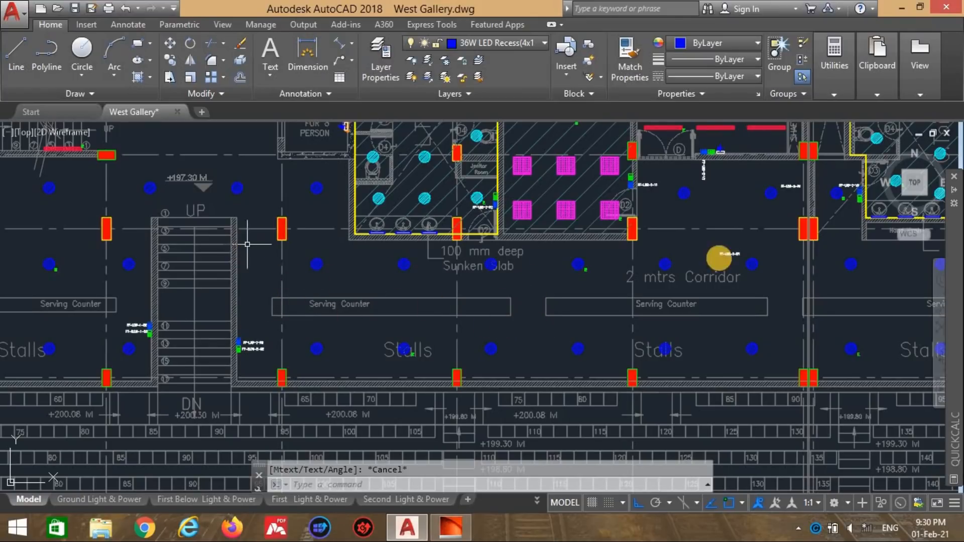
pyautogui.scroll(-5, 434, 302)
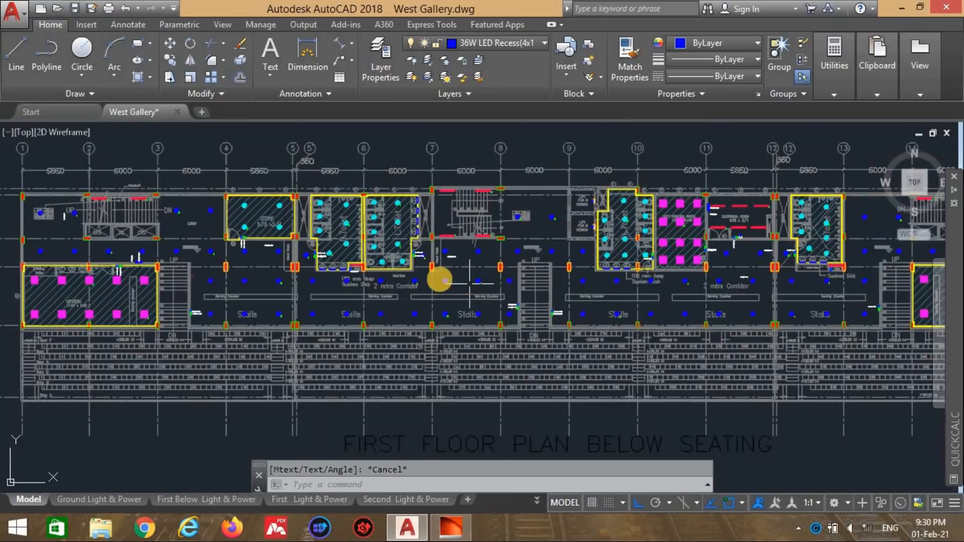
pyautogui.hotkey('alt', 'Tab')
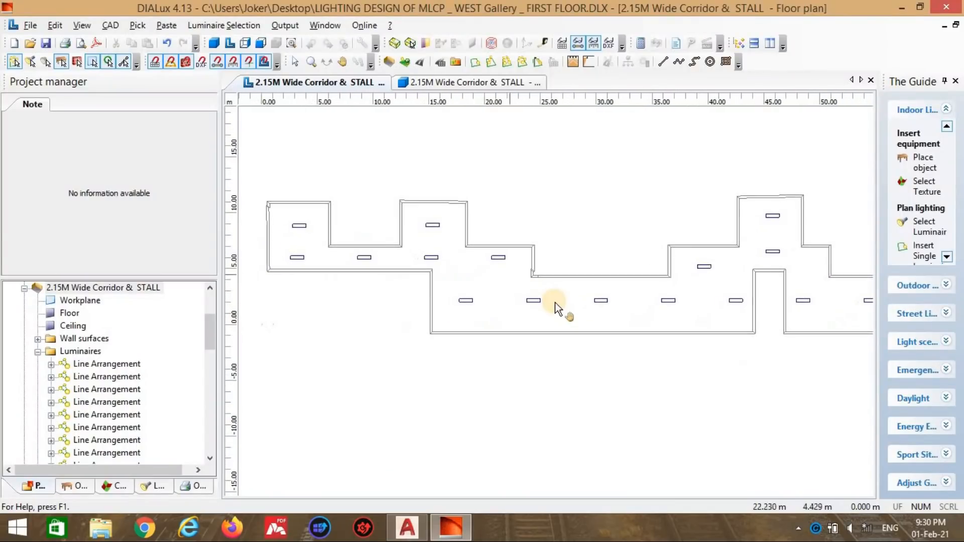
# Step: Delete the line arrangement that runs along the lower stall strip of the corridor and stall room
pyautogui.click(295, 62)
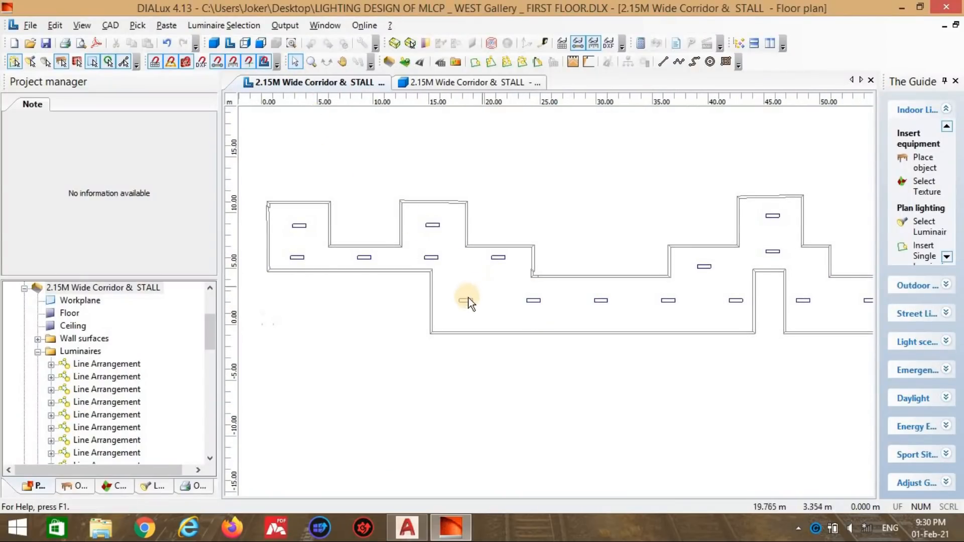
pyautogui.click(544, 300)
pyautogui.scroll(-1, 544, 299)
pyautogui.moveTo(428, 300); pyautogui.dragTo(428, 296, button='middle')
pyautogui.press('Delete')
pyautogui.click(520, 326)
pyautogui.click(558, 267)
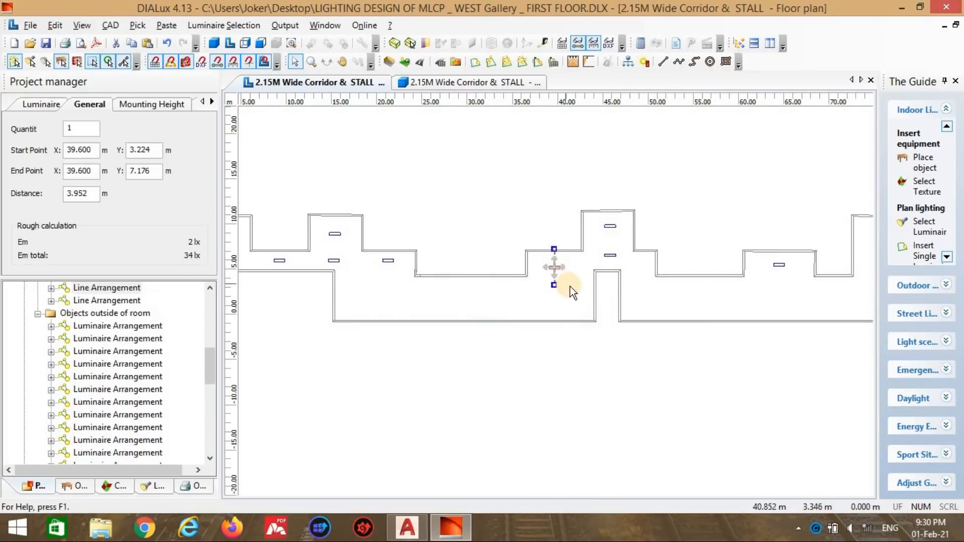
pyautogui.click(568, 288)
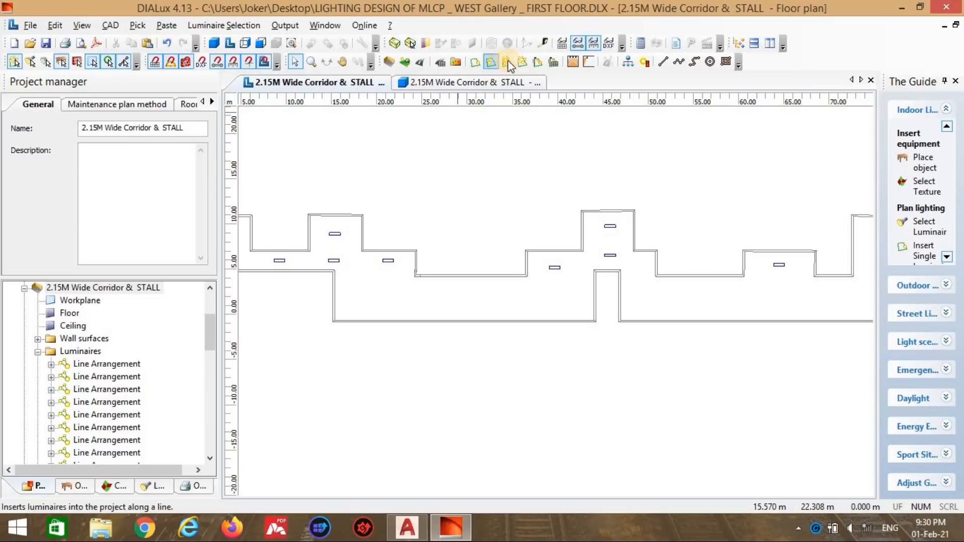
# Step: Start a field arrangement and fit its boundary to the lower stall strip, about X 15.17 to 75.63 m and Y -0.64 to 4.77 m
pyautogui.scroll(-3, 417, 238)
pyautogui.moveTo(297, 236); pyautogui.dragTo(391, 275)
pyautogui.scroll(1, 393, 288)
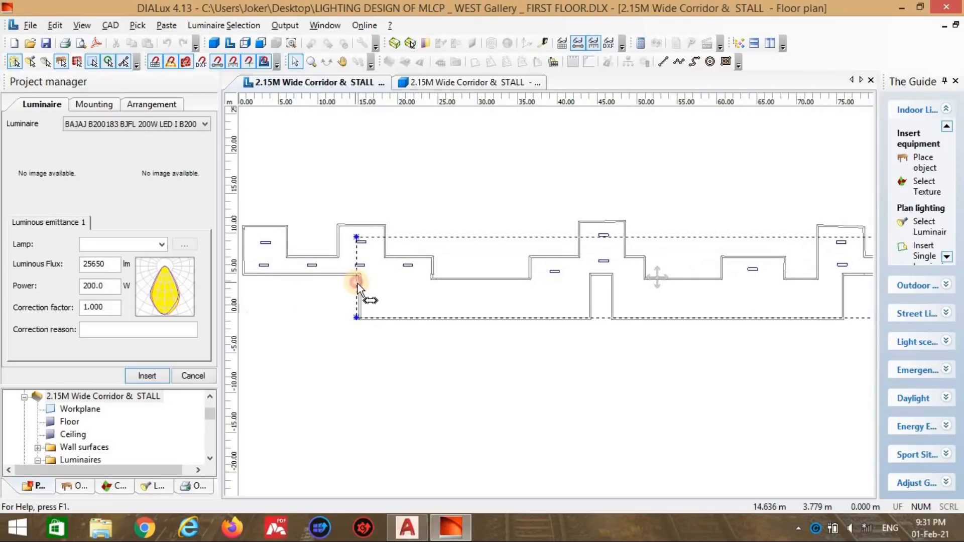
pyautogui.scroll(-2, 560, 276)
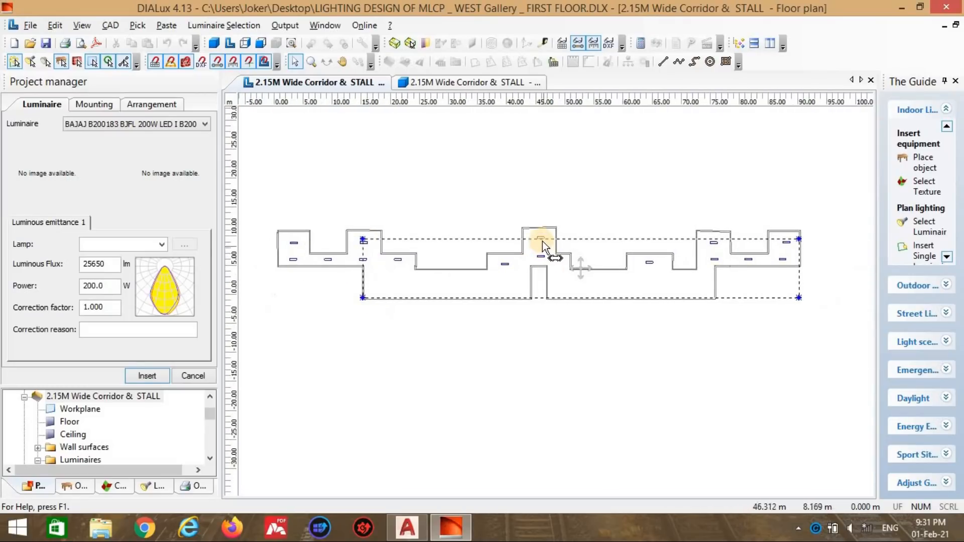
pyautogui.moveTo(542, 253); pyautogui.dragTo(542, 267)
pyautogui.moveTo(799, 286); pyautogui.dragTo(716, 280)
pyautogui.scroll(1, 384, 264)
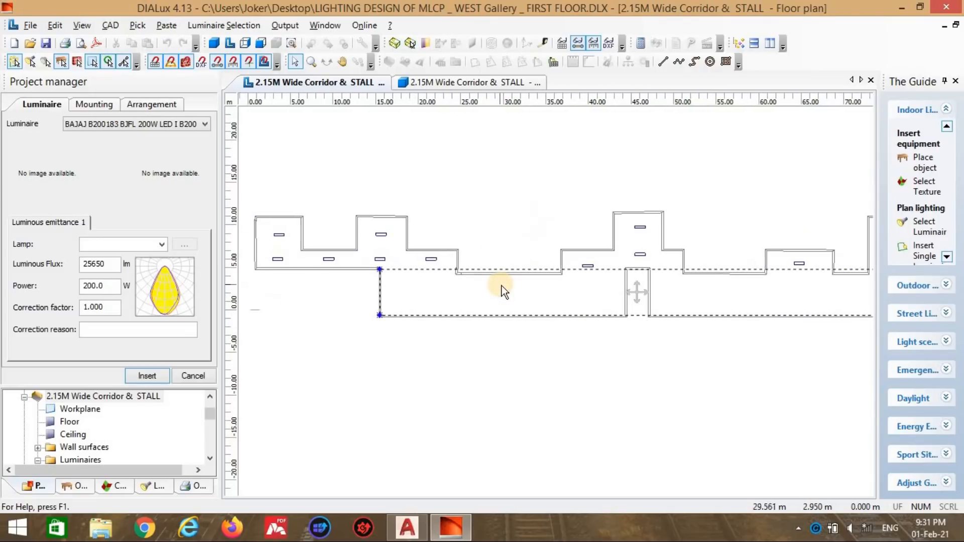
# Step: Check the stall lighting in the AutoCAD plan, return to DIALux and assign the 36 W BAJAJ 36L LED luminaire to the field
pyautogui.hotkey('alt', 'Tab')
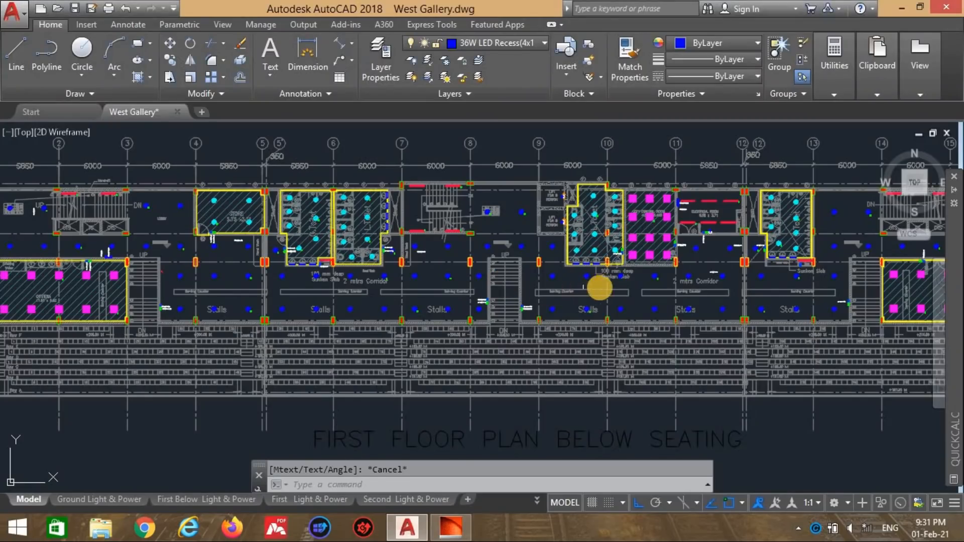
pyautogui.hotkey('alt', 'Tab')
pyautogui.click(87, 109)
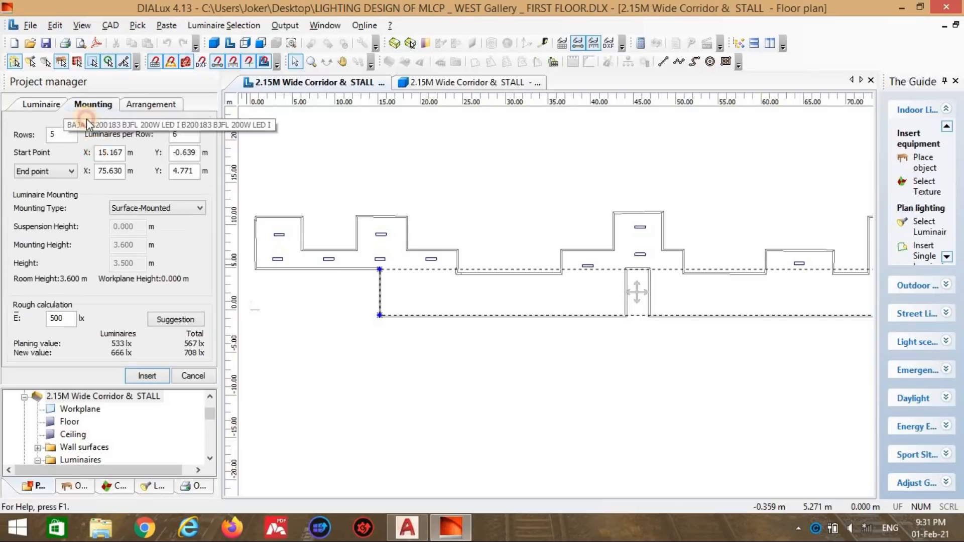
pyautogui.click(57, 105)
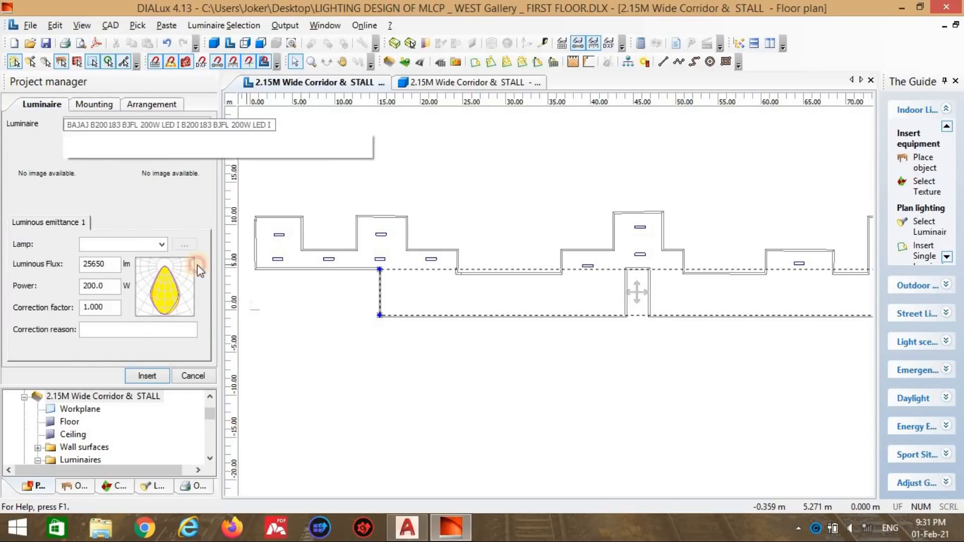
pyautogui.click(205, 124)
pyautogui.click(252, 390)
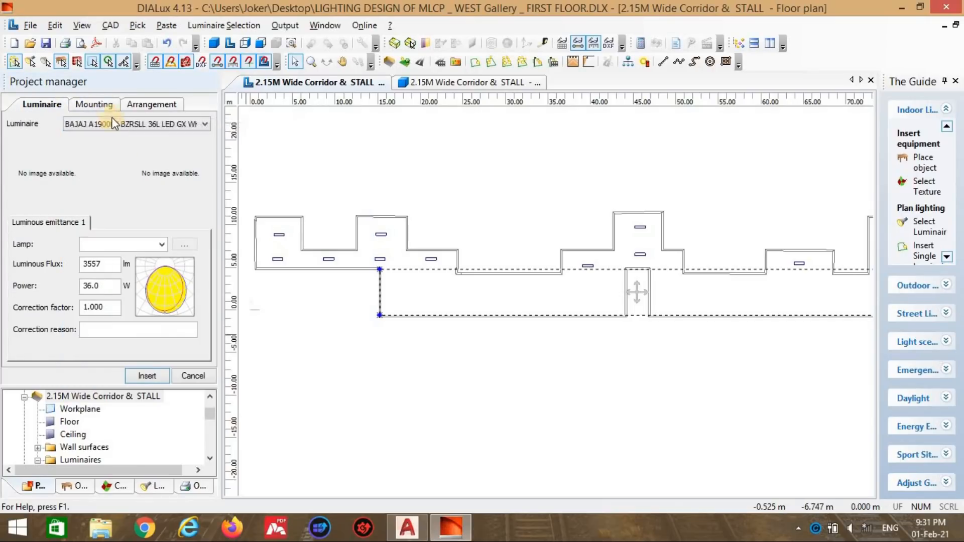
# Step: Set the field's target illuminance to 100 lx, apply the suggested luminaire quantities and insert the arrangement
pyautogui.click(96, 104)
pyautogui.moveTo(65, 135); pyautogui.dragTo(26, 136)
pyautogui.moveTo(66, 320); pyautogui.dragTo(15, 321)
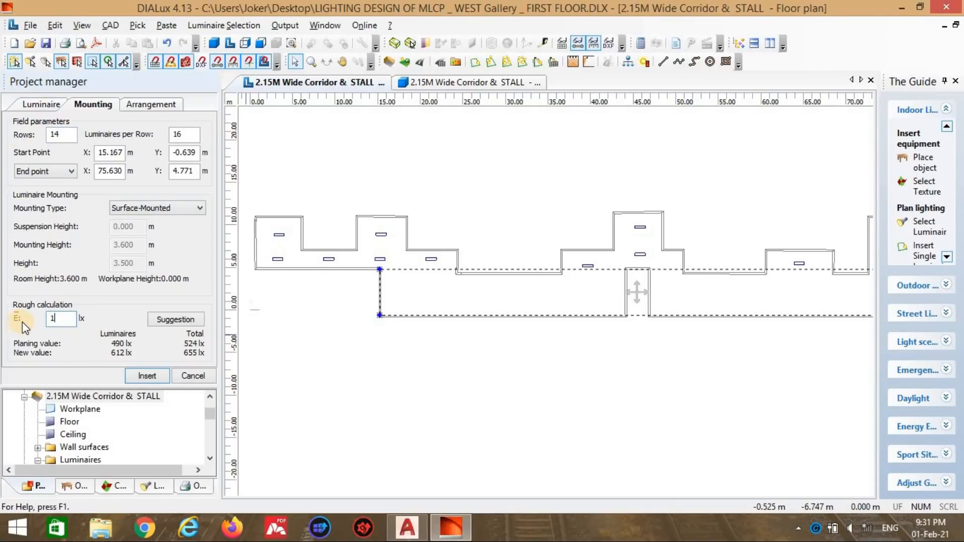
pyautogui.click(143, 380)
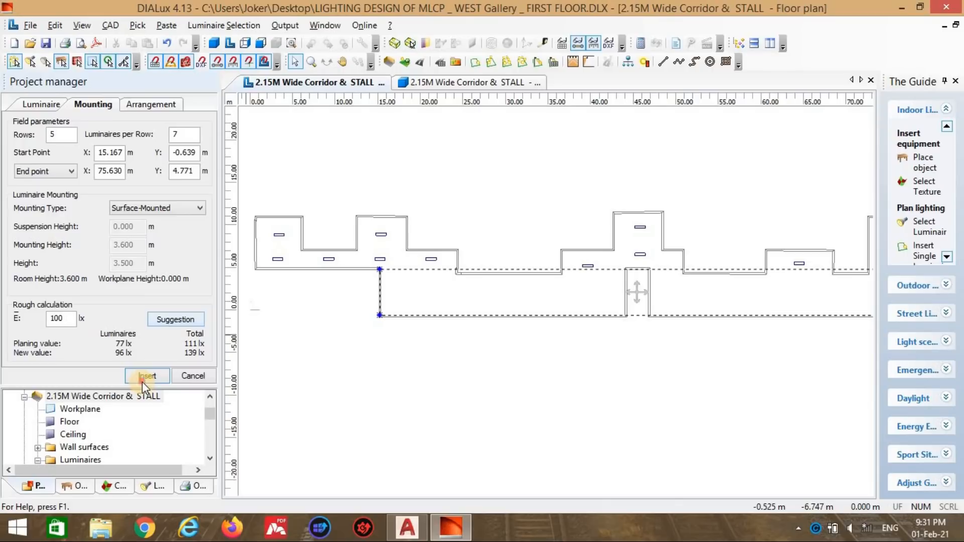
# Step: Reduce the stall field arrangement to 2 rows with 2 luminaires per row
pyautogui.click(60, 109)
pyautogui.click(86, 108)
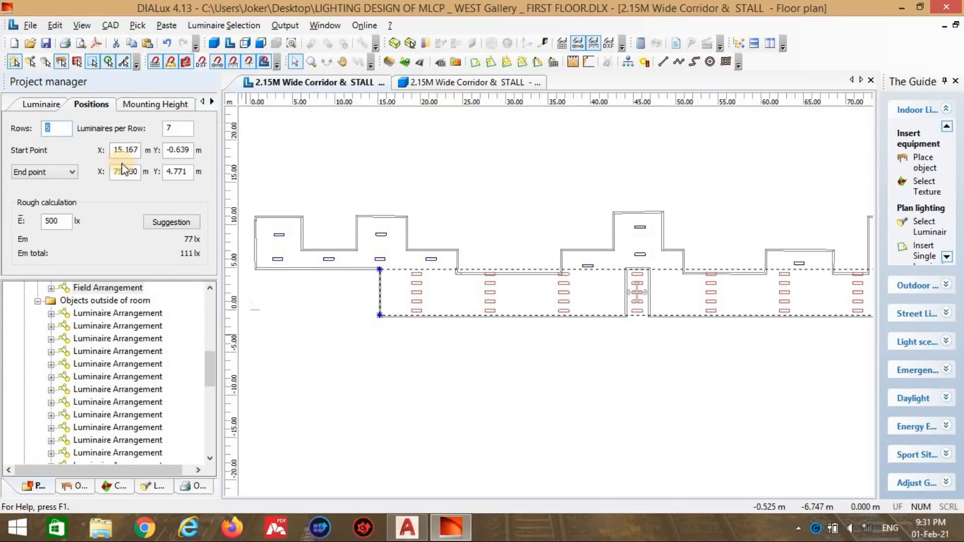
pyautogui.write('2')
pyautogui.press('Tab')
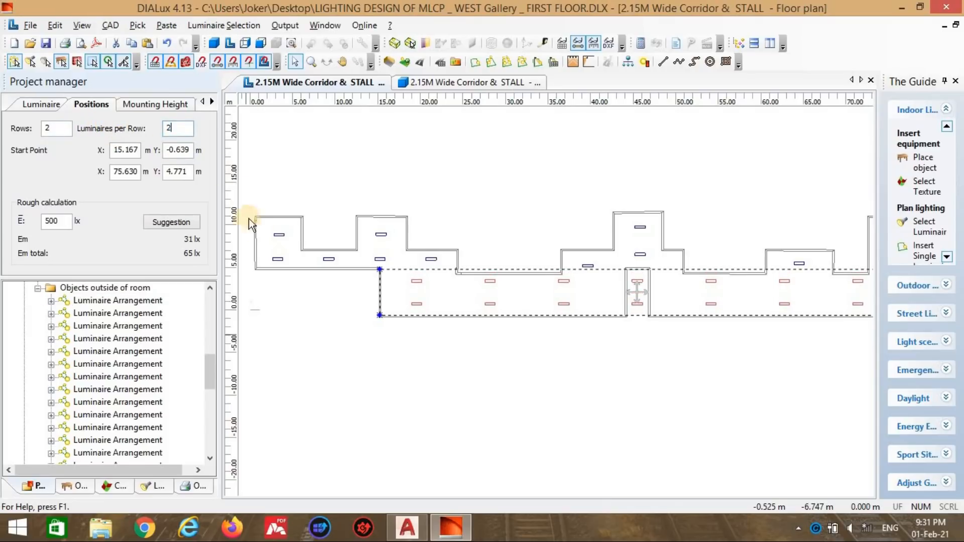
pyautogui.click(308, 361)
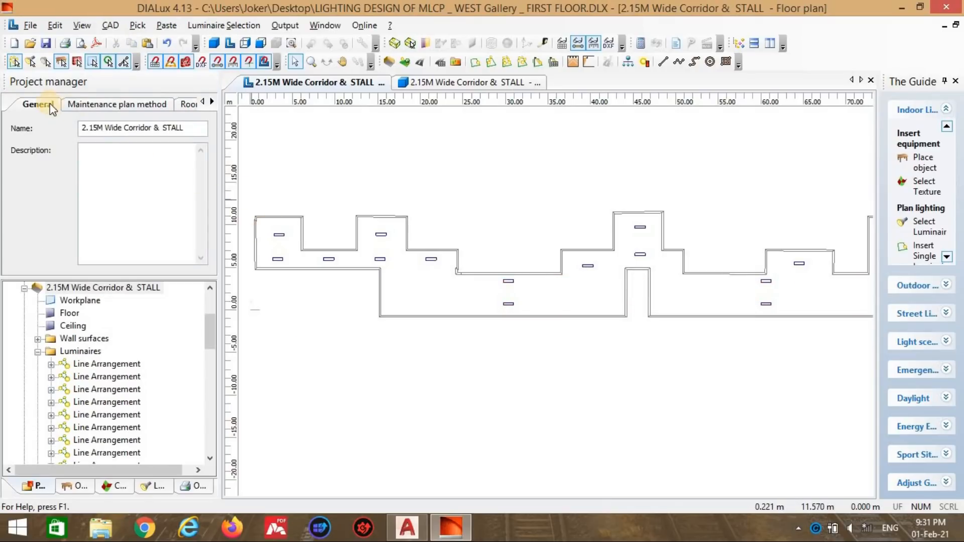
# Step: Reselect the stall field arrangement and set its luminaires per row to 7
pyautogui.click(158, 106)
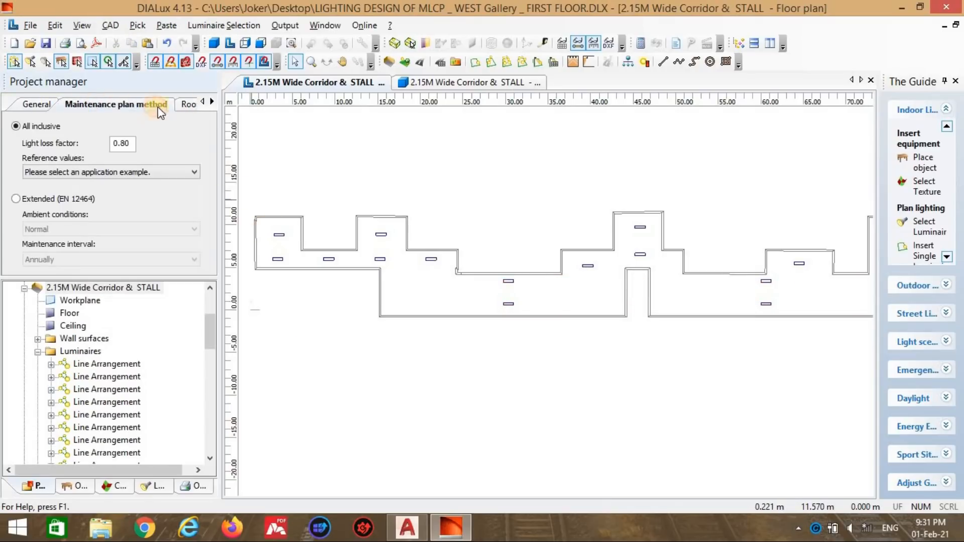
pyautogui.click(37, 104)
pyautogui.click(509, 304)
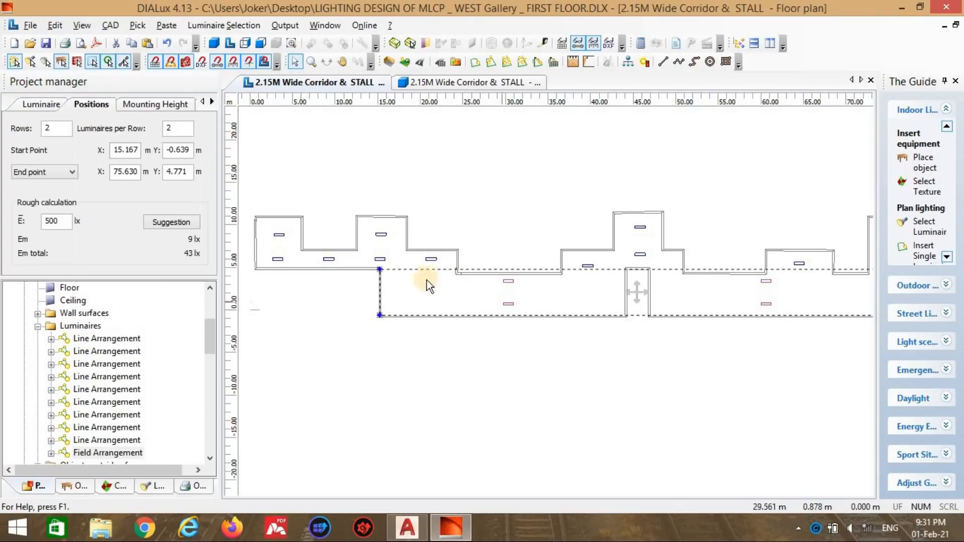
pyautogui.doubleClick(176, 129)
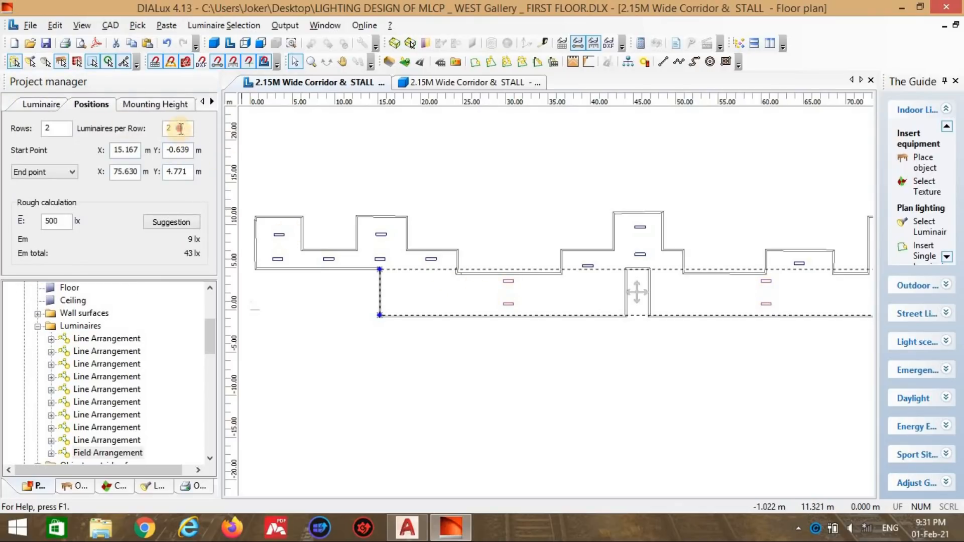
pyautogui.click(450, 347)
pyautogui.scroll(-2, 436, 332)
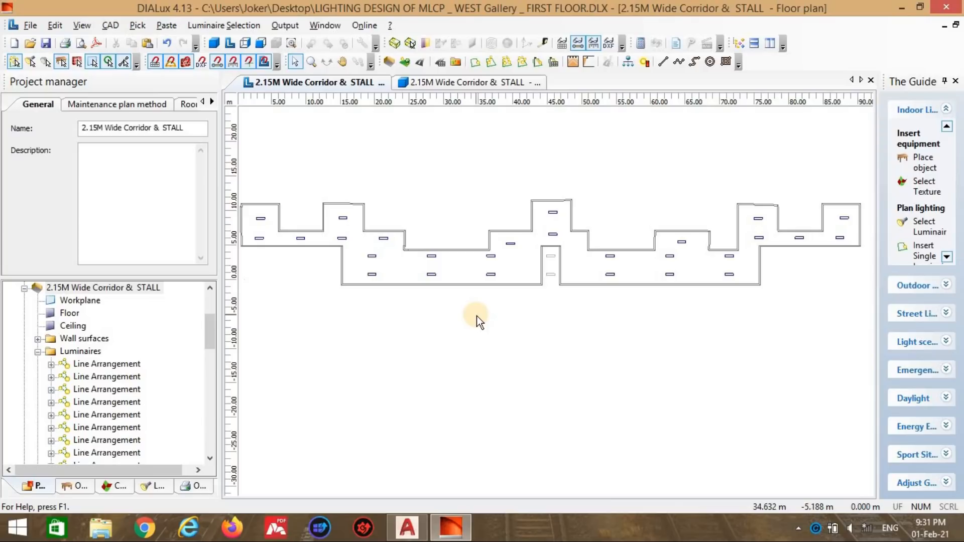
# Step: Set the field arrangement in the lower corridor to 8 luminaires per row
pyautogui.click(488, 274)
pyautogui.doubleClick(176, 128)
pyautogui.write('8')
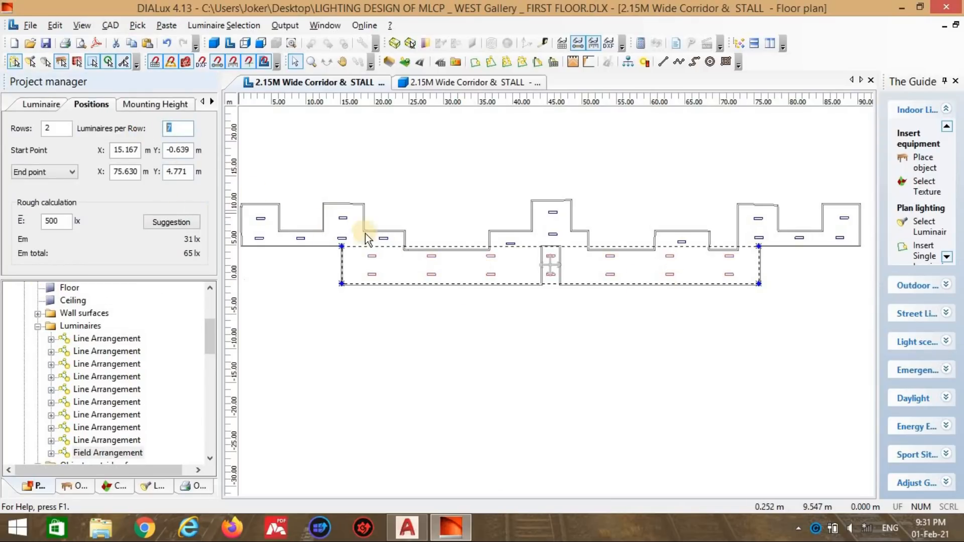
pyautogui.click(458, 304)
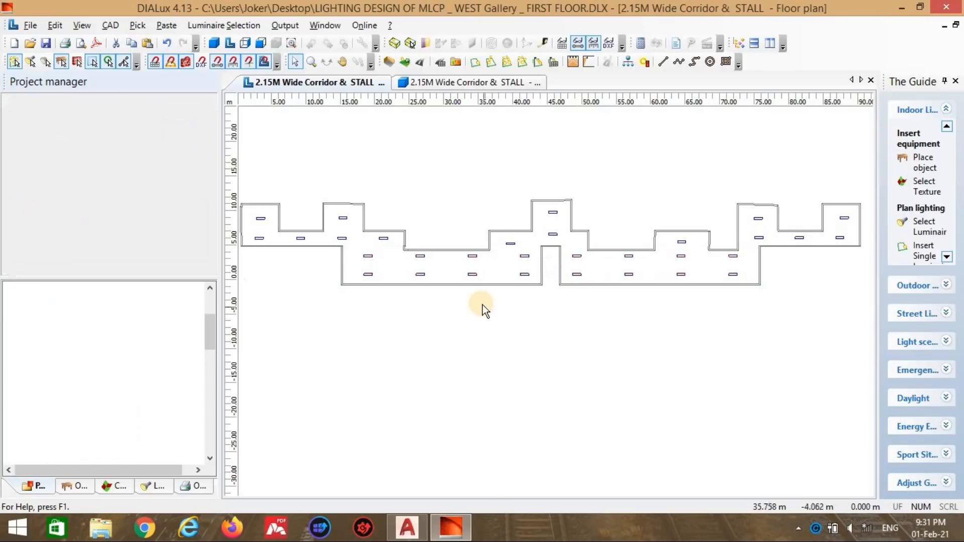
# Step: Delete the single-luminaire line arrangement in the recess beside the central stall, near X 39 m
pyautogui.click(387, 246)
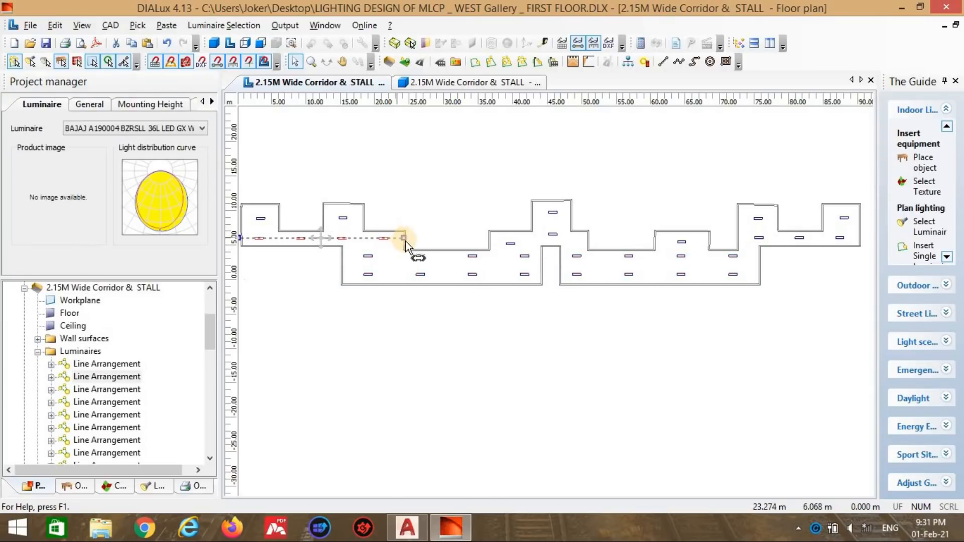
pyautogui.scroll(1, 656, 257)
pyautogui.click(657, 256)
pyautogui.scroll(1, 656, 258)
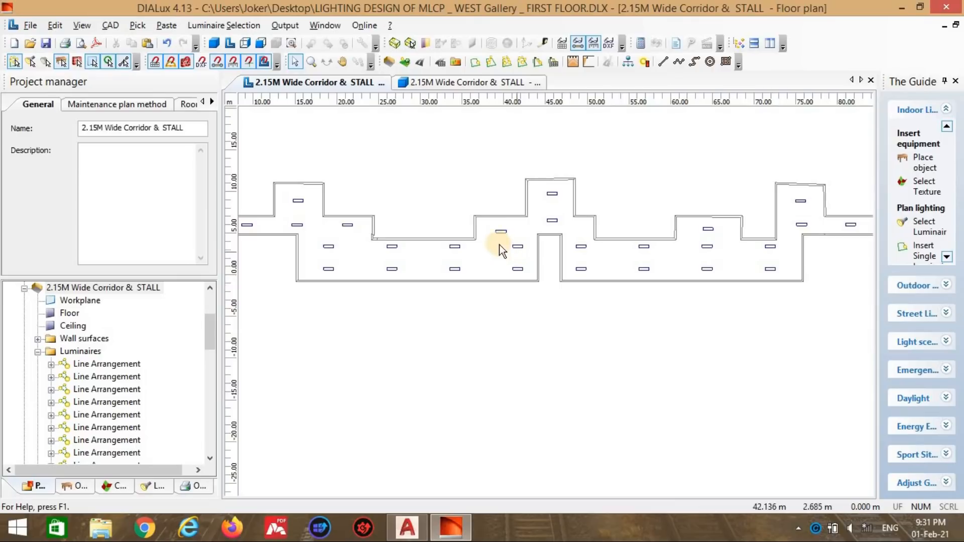
pyautogui.scroll(1, 503, 250)
pyautogui.click(495, 226)
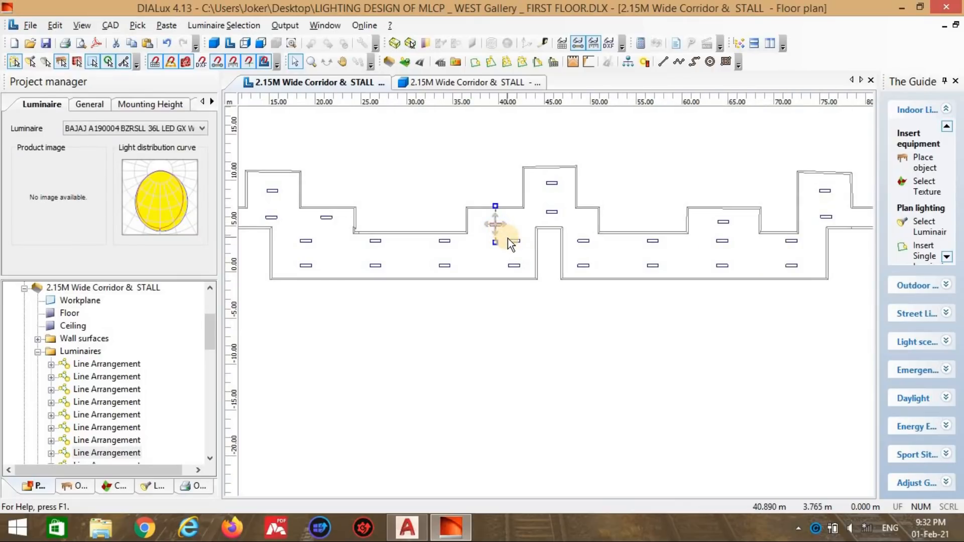
pyautogui.click(508, 238)
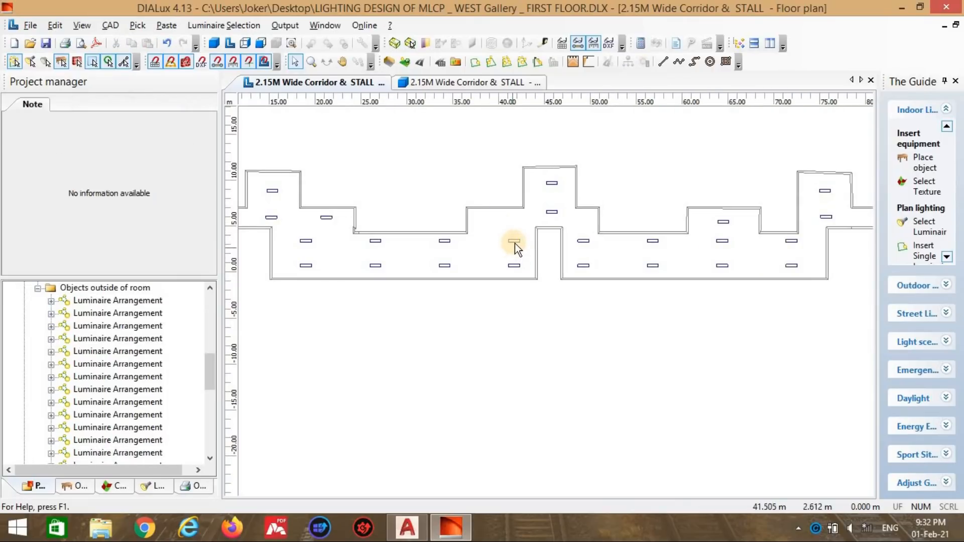
# Step: Set the lower corridor's field arrangement to 10 luminaires per row
pyautogui.click(514, 243)
pyautogui.click(117, 105)
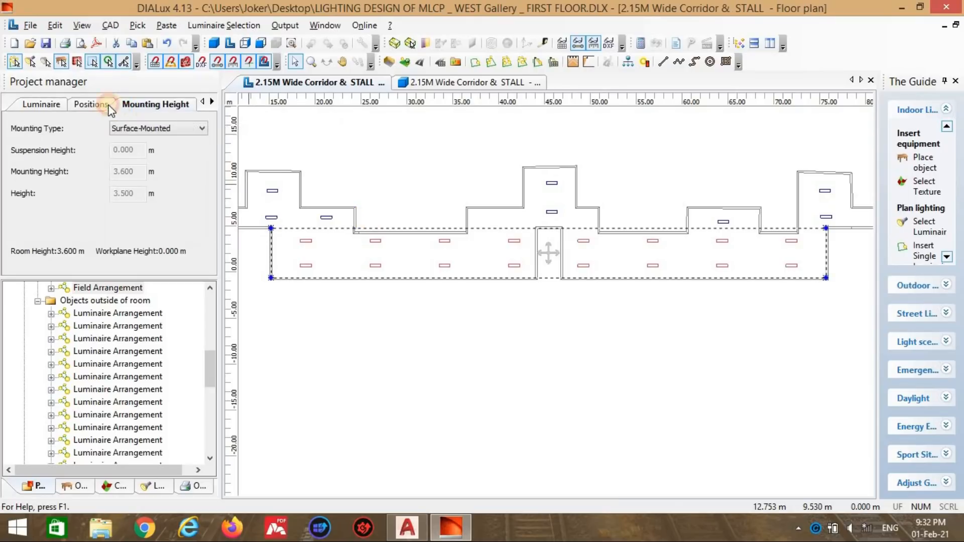
pyautogui.click(109, 105)
pyautogui.doubleClick(169, 128)
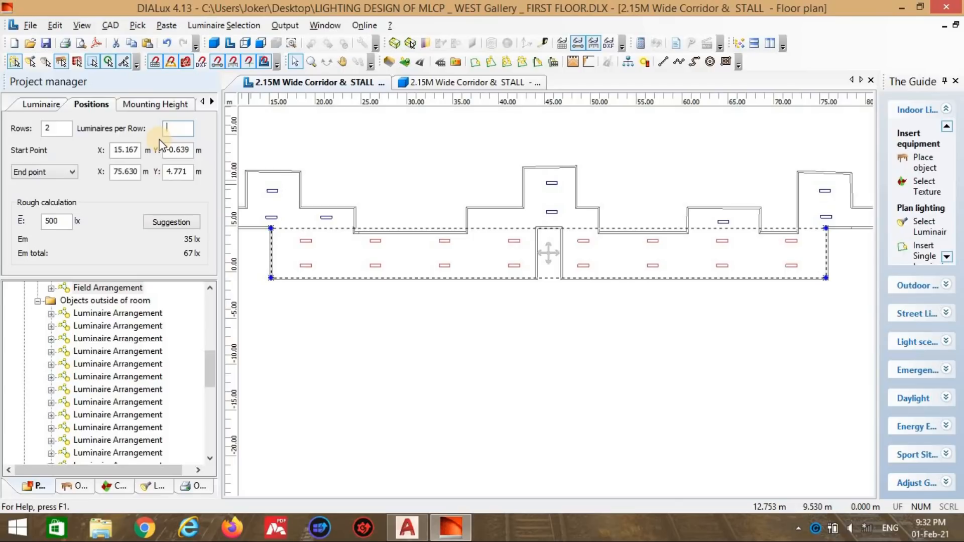
pyautogui.write('10')
pyautogui.click(439, 368)
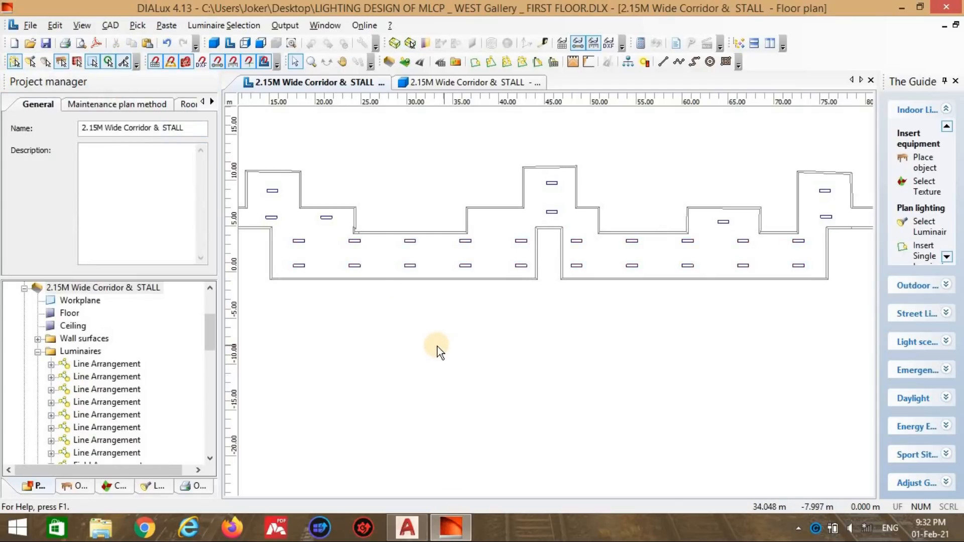
# Step: Select the central stall's line arrangement and examine the luminaire spacing along the whole corridor
pyautogui.scroll(-2, 563, 318)
pyautogui.scroll(1, 441, 245)
pyautogui.moveTo(466, 247); pyautogui.dragTo(653, 268, button='middle')
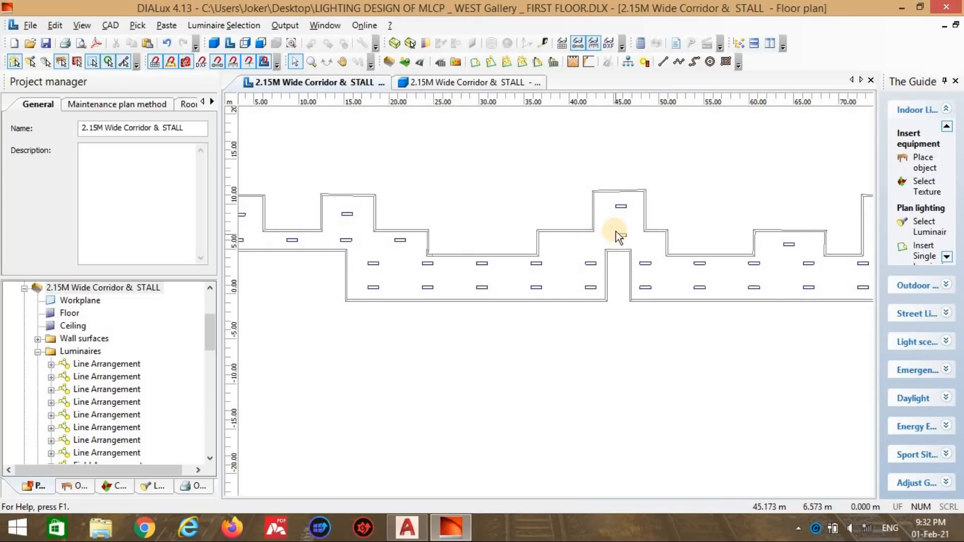
pyautogui.click(619, 234)
pyautogui.scroll(2, 624, 234)
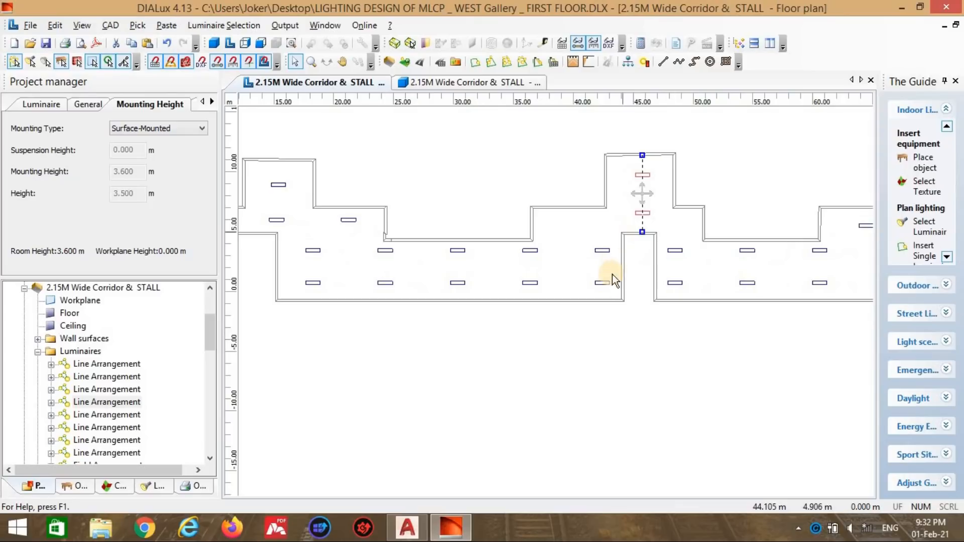
pyautogui.scroll(-2, 552, 299)
pyautogui.scroll(2, 538, 251)
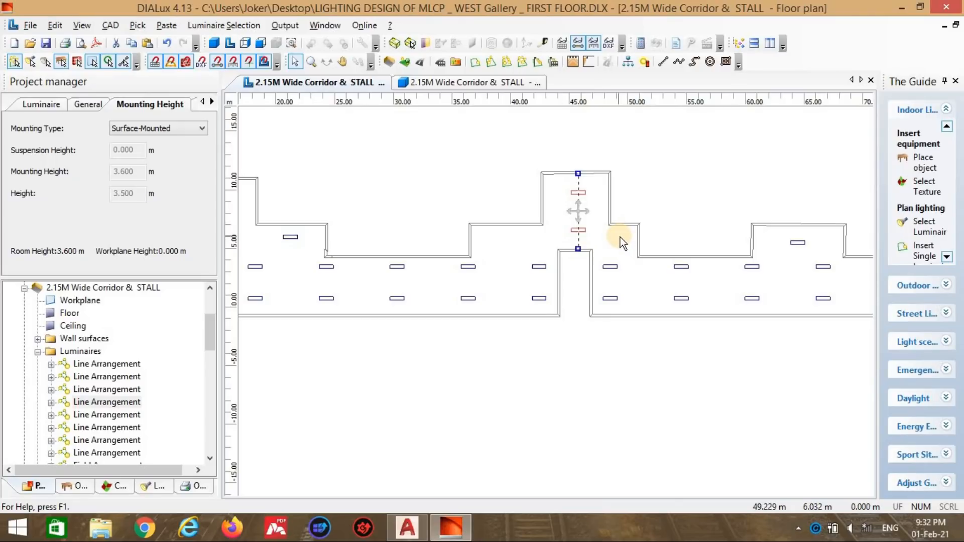
pyautogui.scroll(-1, 620, 237)
pyautogui.moveTo(632, 235); pyautogui.dragTo(813, 248, button='middle')
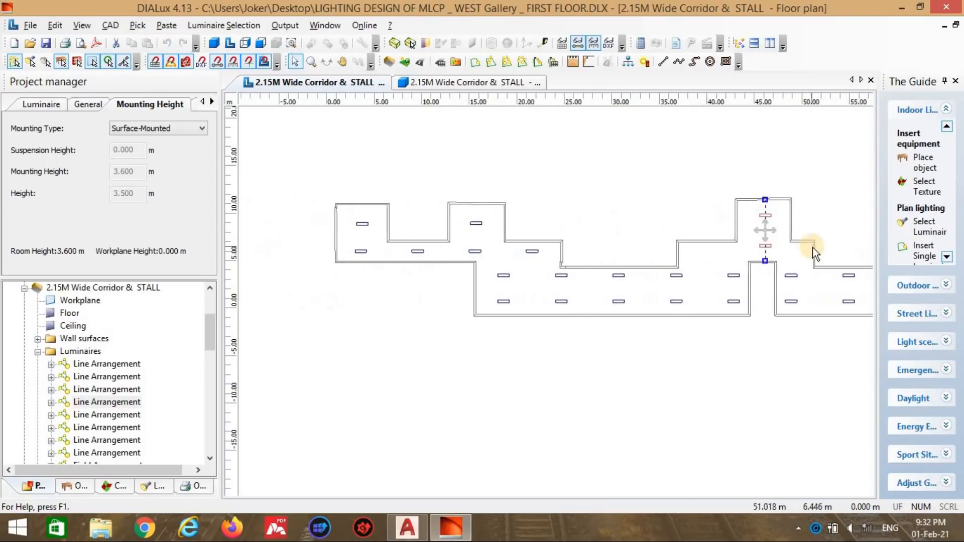
pyautogui.scroll(-1, 620, 261)
pyautogui.moveTo(619, 259); pyautogui.dragTo(411, 247, button='middle')
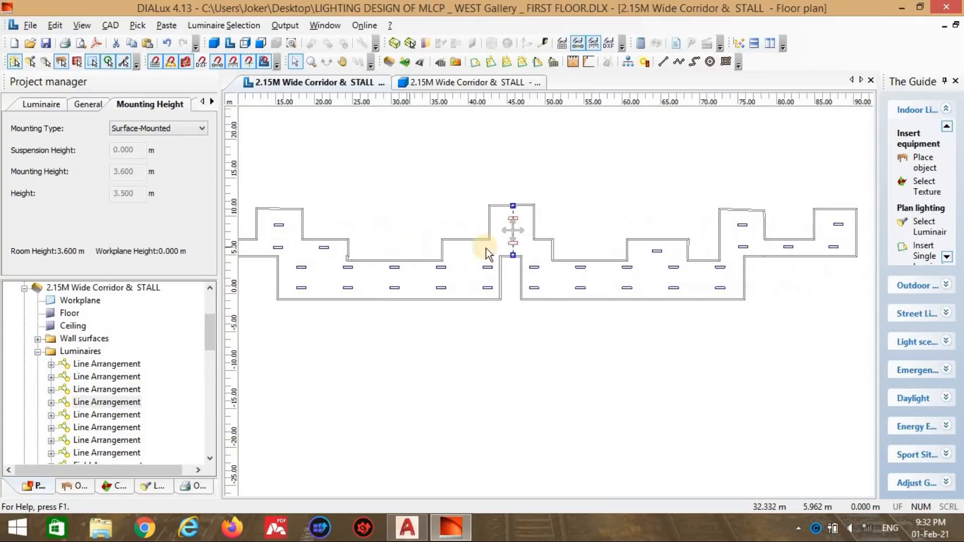
pyautogui.scroll(1, 652, 251)
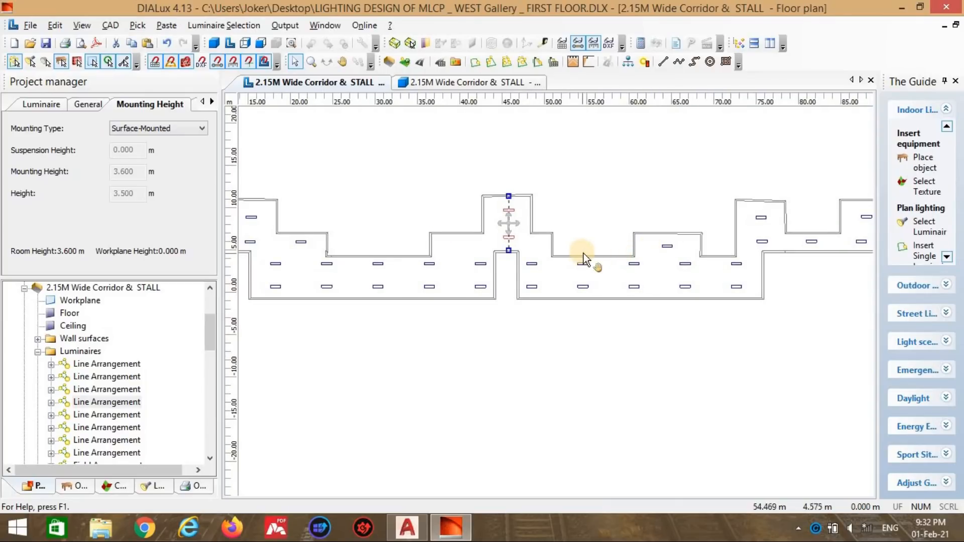
pyautogui.moveTo(583, 257); pyautogui.dragTo(470, 258, button='middle')
pyautogui.scroll(-1, 469, 258)
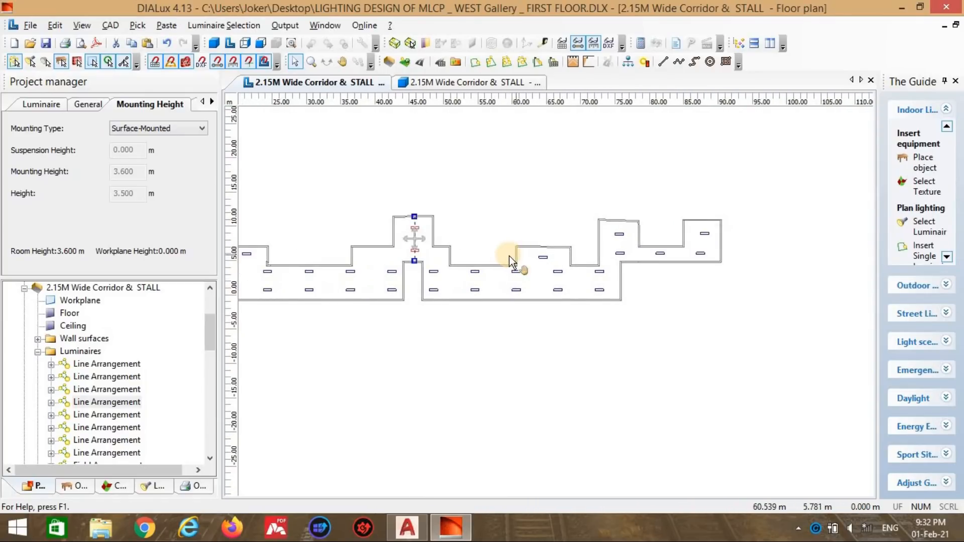
pyautogui.scroll(3, 533, 248)
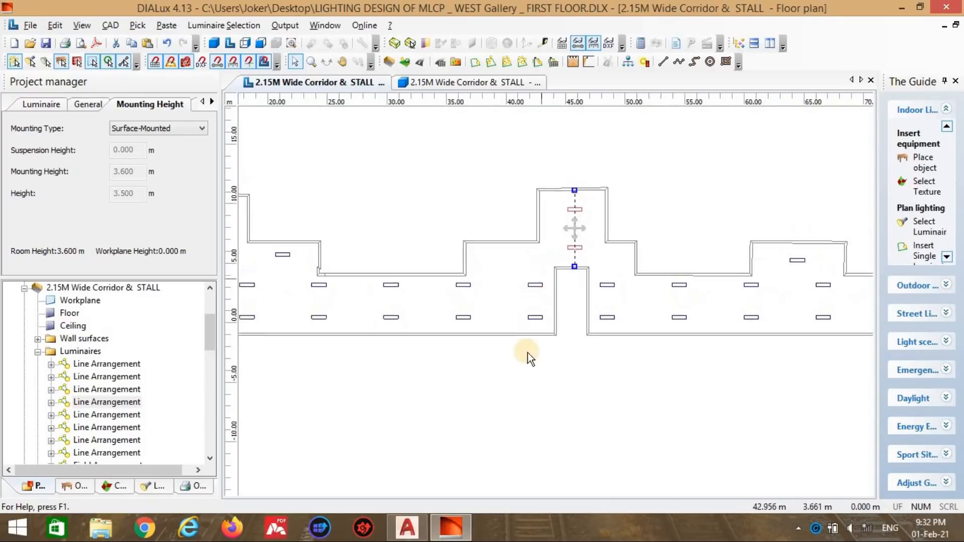
pyautogui.moveTo(530, 345); pyautogui.dragTo(529, 354, button='middle')
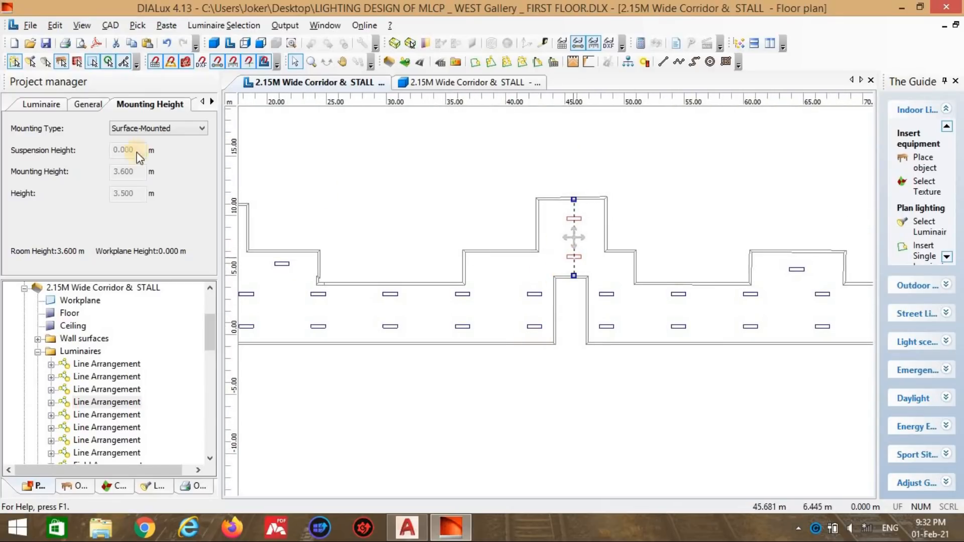
# Step: Set the quantity of the central stall's line arrangement to 1
pyautogui.click(41, 108)
pyautogui.click(89, 109)
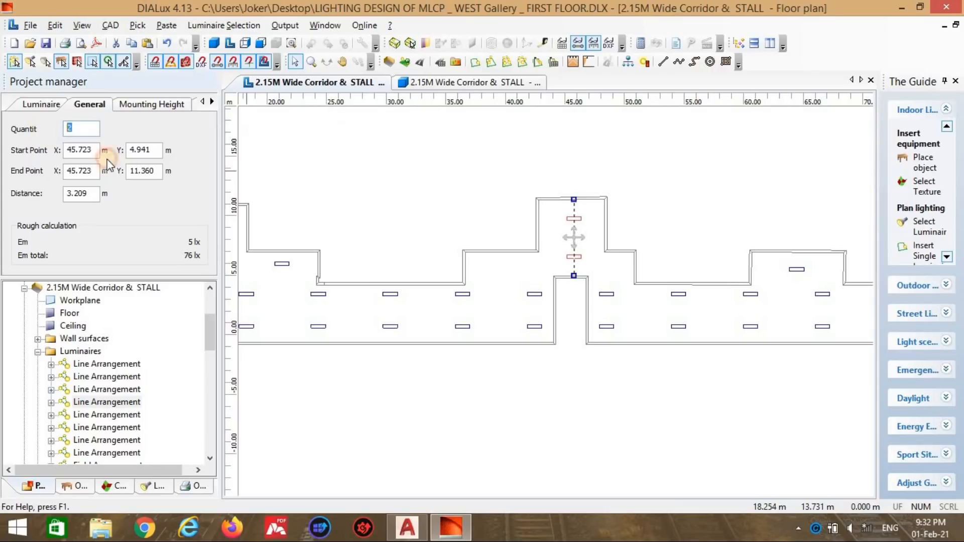
pyautogui.click(575, 254)
pyautogui.click(572, 239)
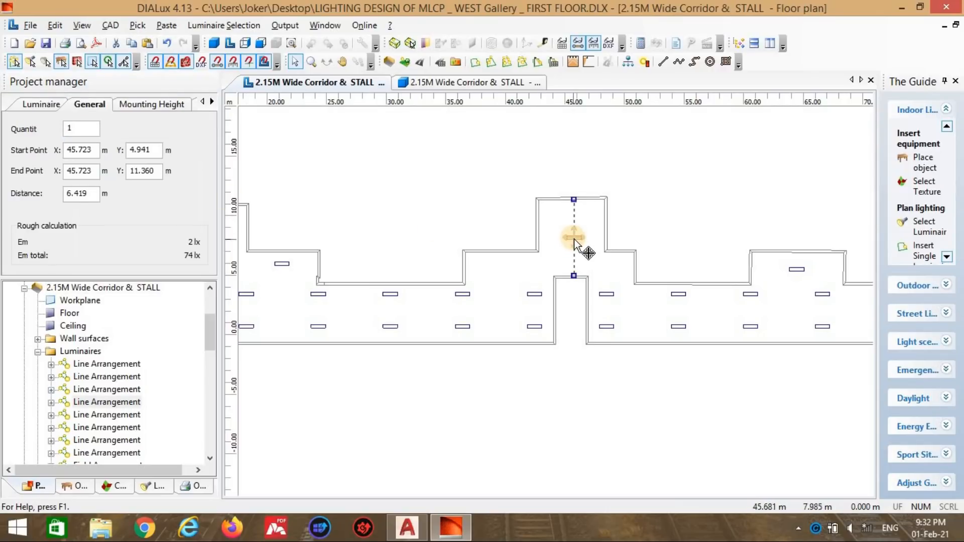
# Step: Draw a horizontal helper line about 30 m long from the neighbouring stall's luminaire to the central stall, at about Y 9.05 m
pyautogui.scroll(-2, 582, 254)
pyautogui.click(335, 251)
pyautogui.click(663, 61)
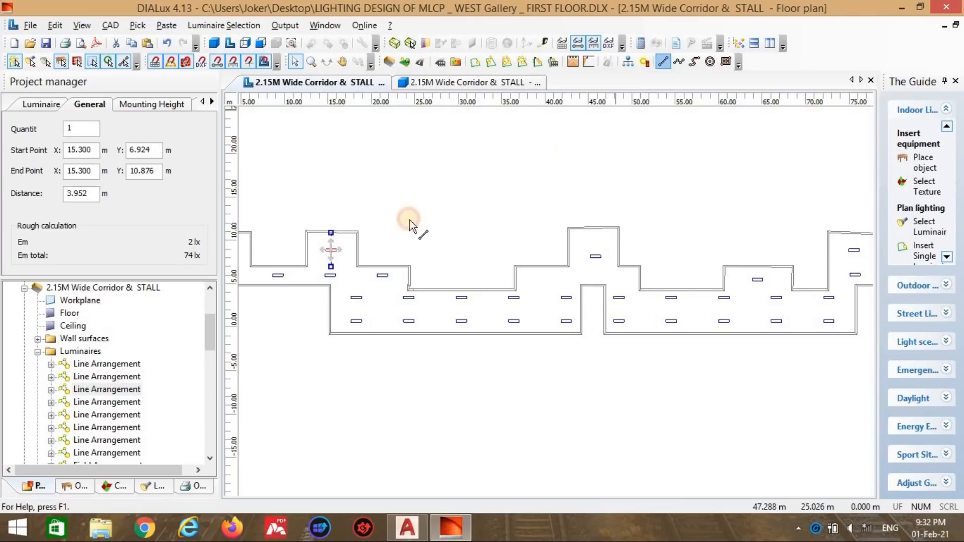
pyautogui.click(336, 249)
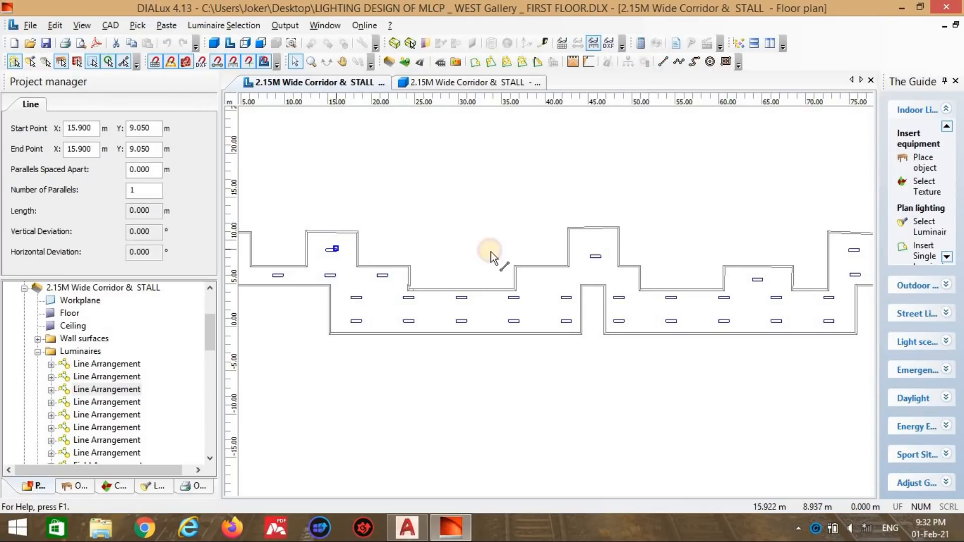
pyautogui.click(597, 248)
pyautogui.scroll(3, 600, 251)
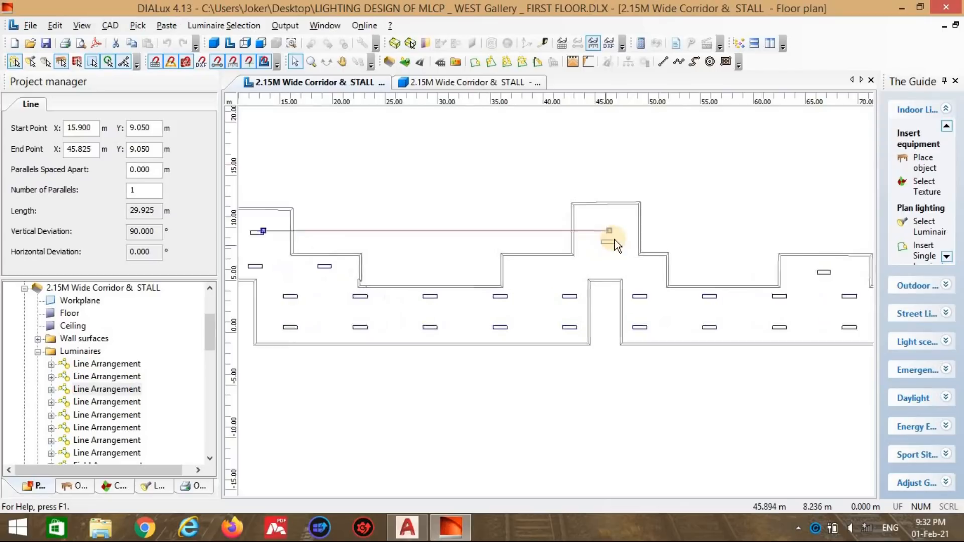
pyautogui.click(538, 176)
# Step: Move the central stall's luminaire up onto the helper line and delete that line
pyautogui.click(619, 237)
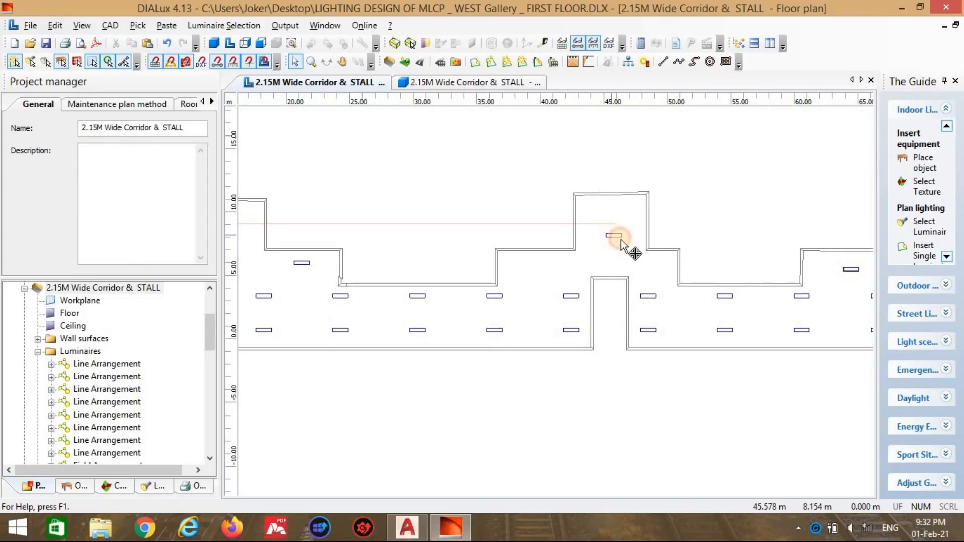
pyautogui.moveTo(614, 235); pyautogui.dragTo(614, 224)
pyautogui.click(612, 246)
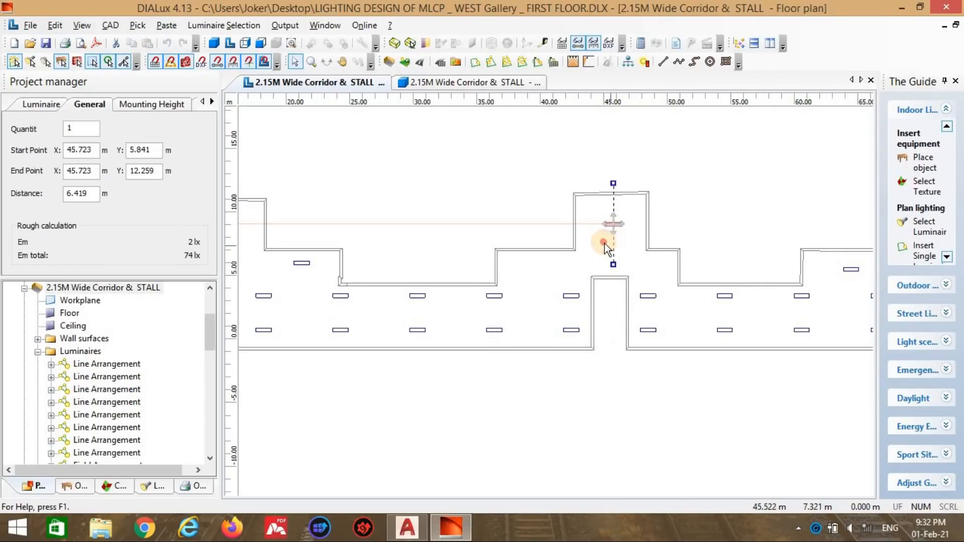
pyautogui.click(547, 224)
pyautogui.press('Delete')
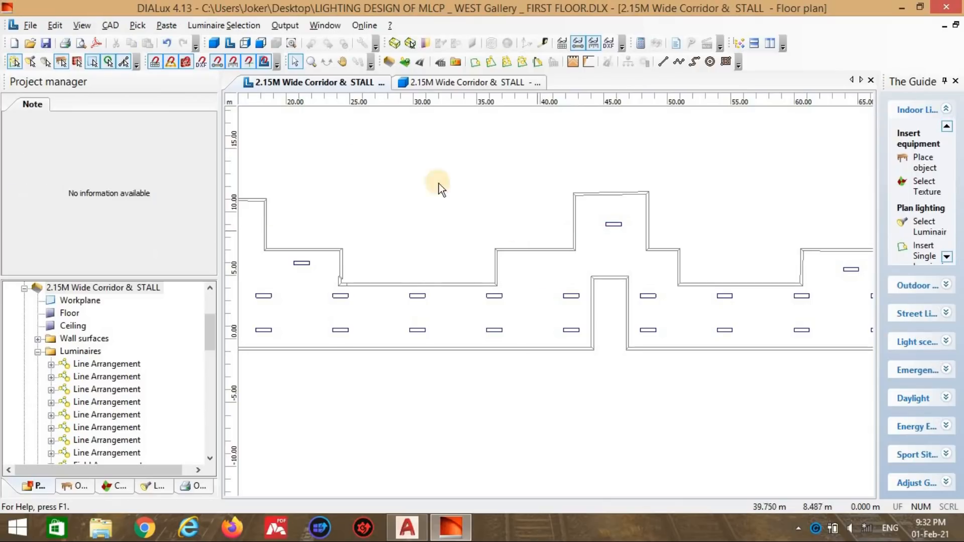
# Step: Start a new line arrangement about 14 m long across the area between the central stall and the lower corridor, at about Y 5.8 m
pyautogui.click(491, 61)
pyautogui.click(555, 256)
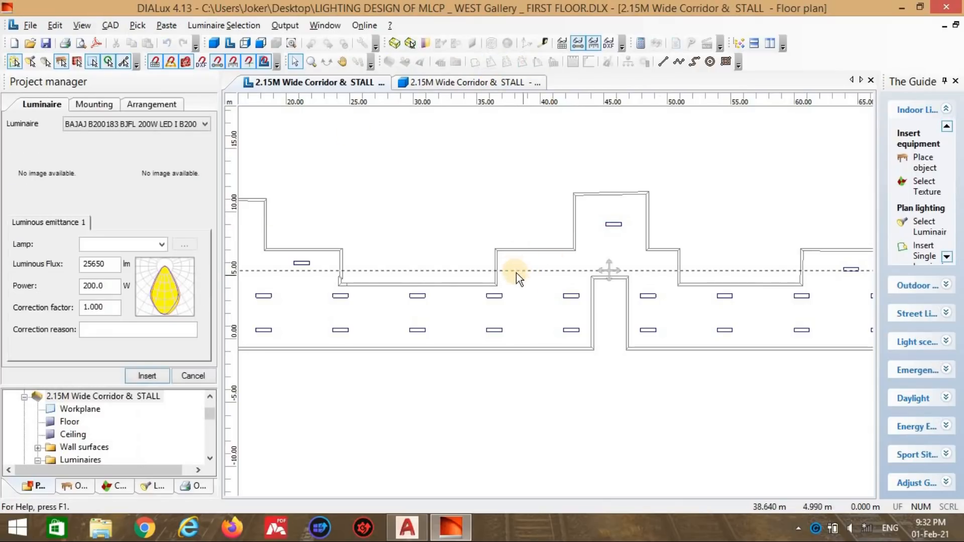
pyautogui.scroll(-2, 472, 272)
pyautogui.moveTo(307, 285); pyautogui.dragTo(529, 287)
pyautogui.moveTo(854, 288); pyautogui.dragTo(614, 286)
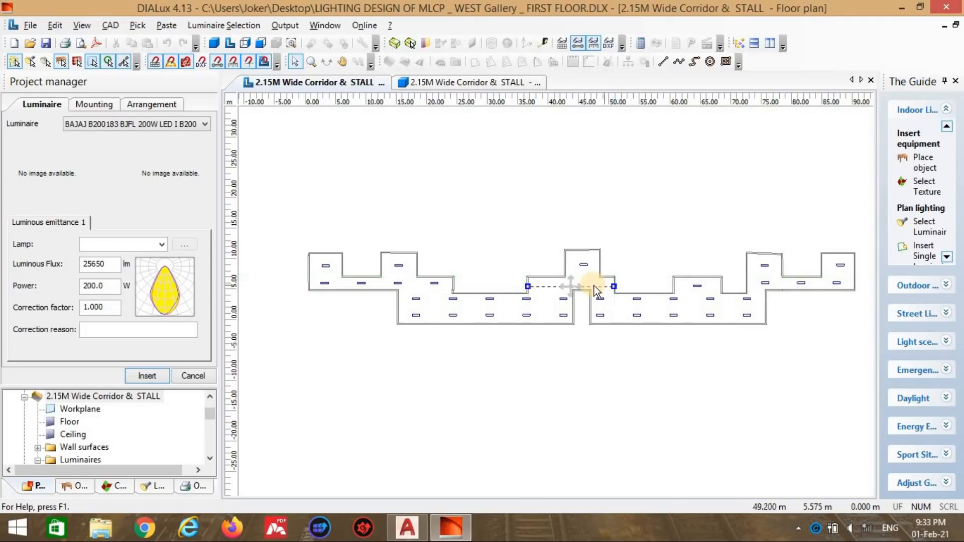
pyautogui.scroll(4, 594, 286)
pyautogui.moveTo(612, 240); pyautogui.dragTo(612, 235)
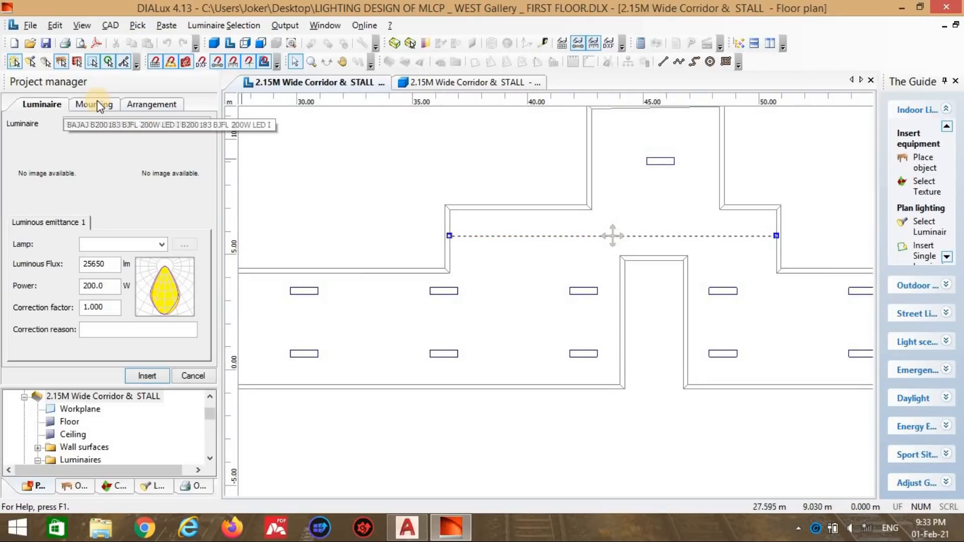
# Step: Assign the BAJAJ A190004 BZRSLL 36L LED GX WH SD luminaire to the new line, set its quantity to 2 and insert it
pyautogui.click(128, 121)
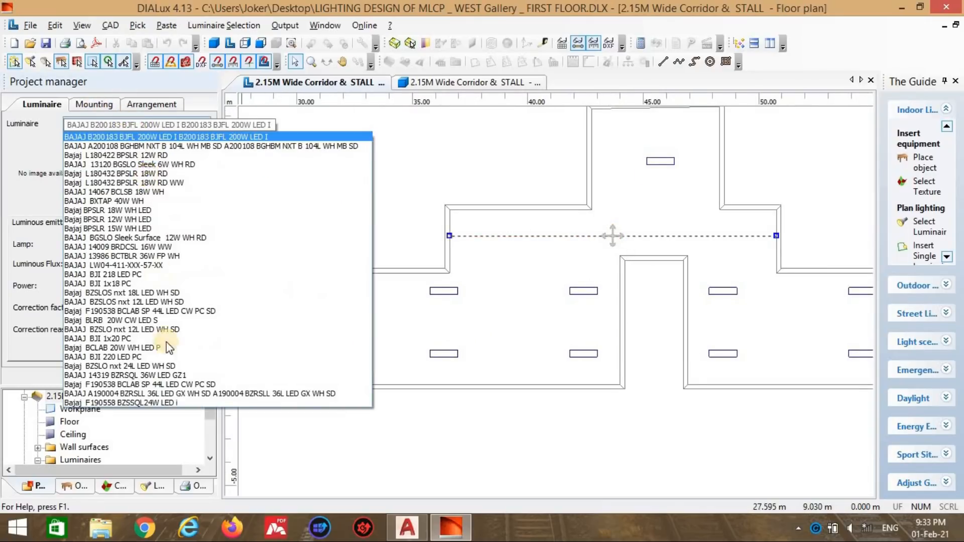
pyautogui.click(203, 394)
pyautogui.click(92, 104)
pyautogui.doubleClick(107, 134)
pyautogui.write('2')
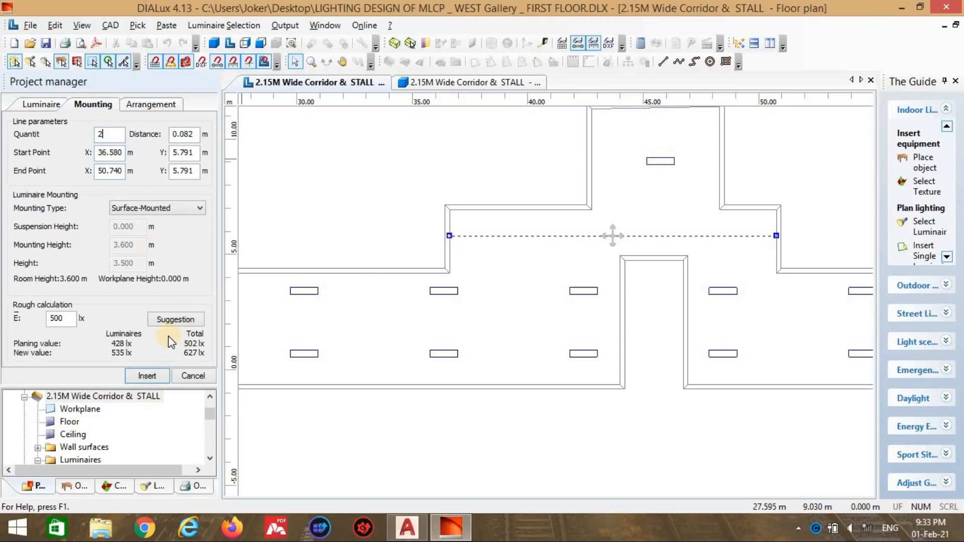
pyautogui.click(160, 376)
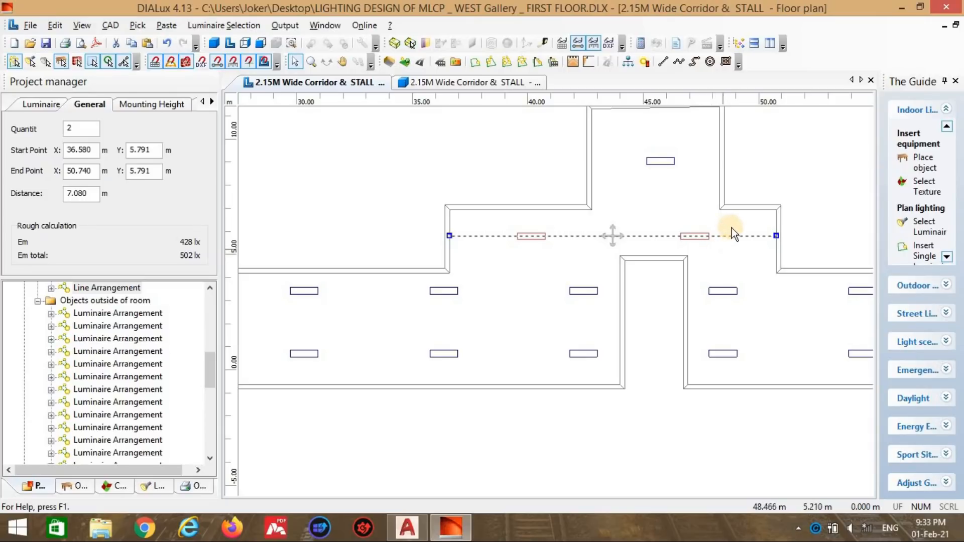
# Step: Split the two-luminaire line arrangement between the central stall and the lower corridor into individual luminaires
pyautogui.moveTo(722, 236); pyautogui.dragTo(666, 270, button='middle')
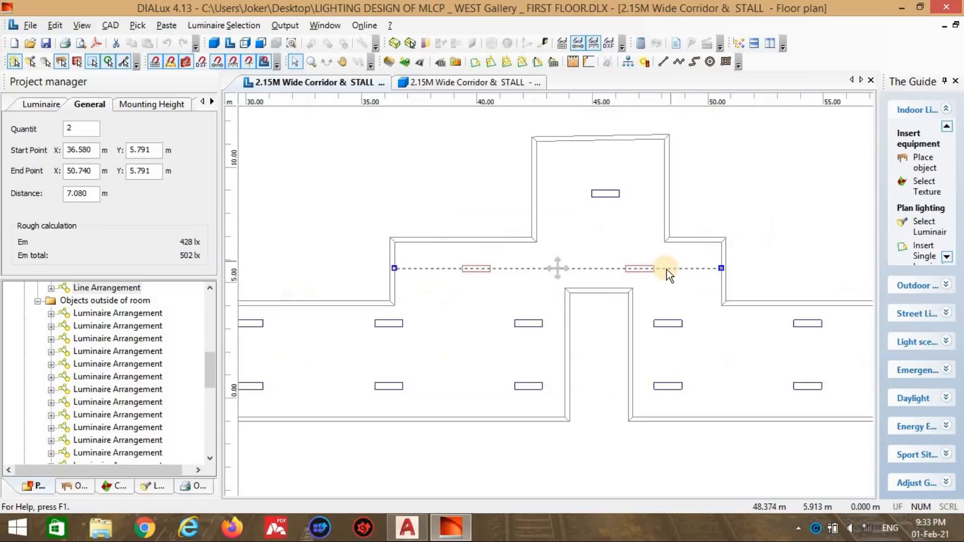
pyautogui.click(695, 289)
pyautogui.click(636, 271)
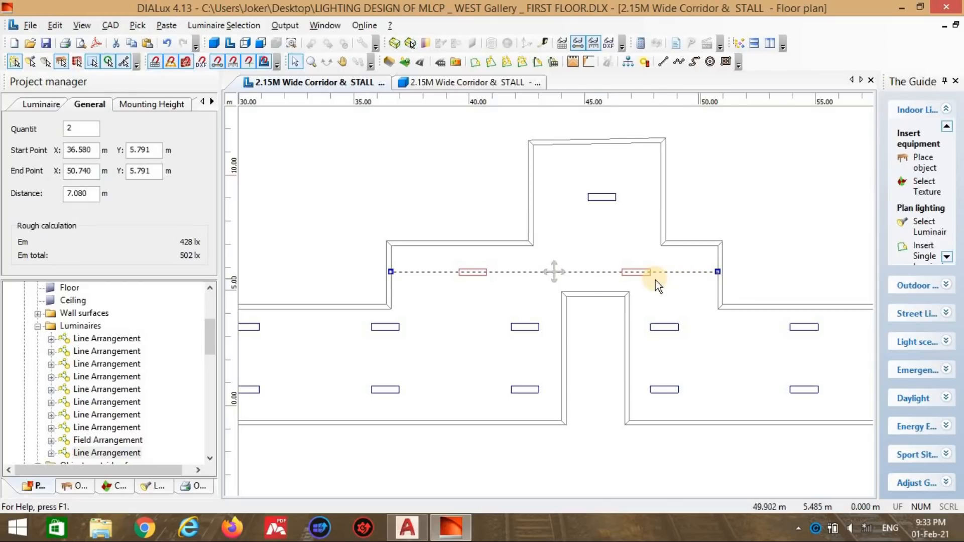
pyautogui.rightClick(616, 275)
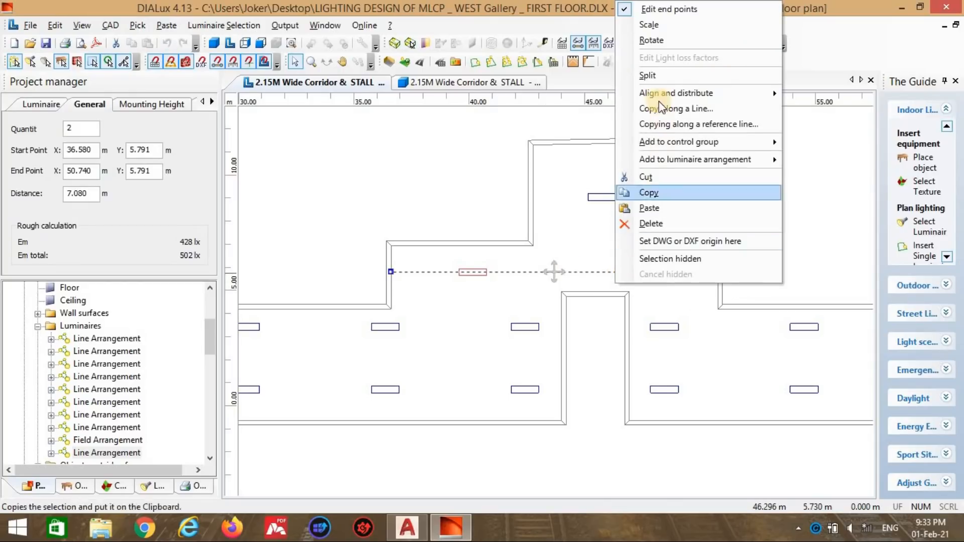
pyautogui.click(648, 75)
pyautogui.click(651, 279)
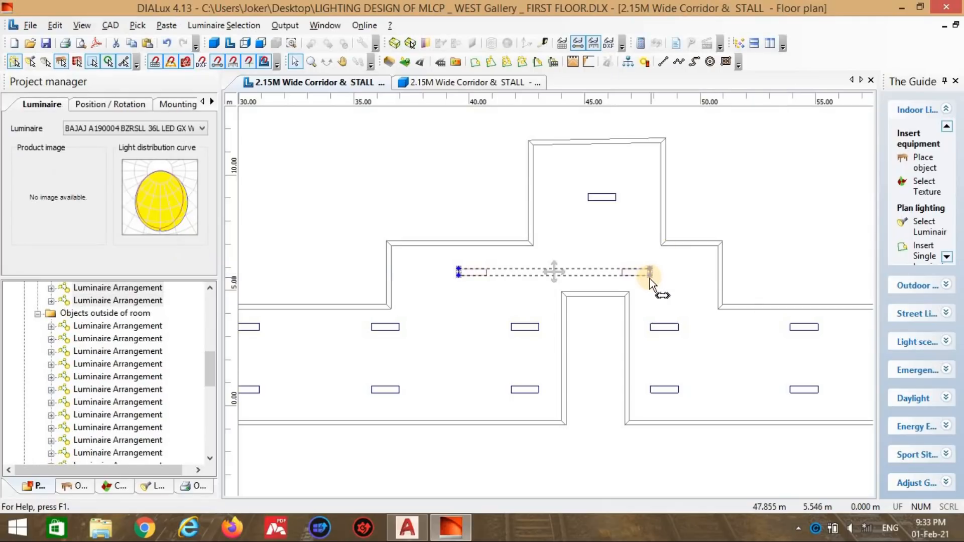
pyautogui.click(681, 293)
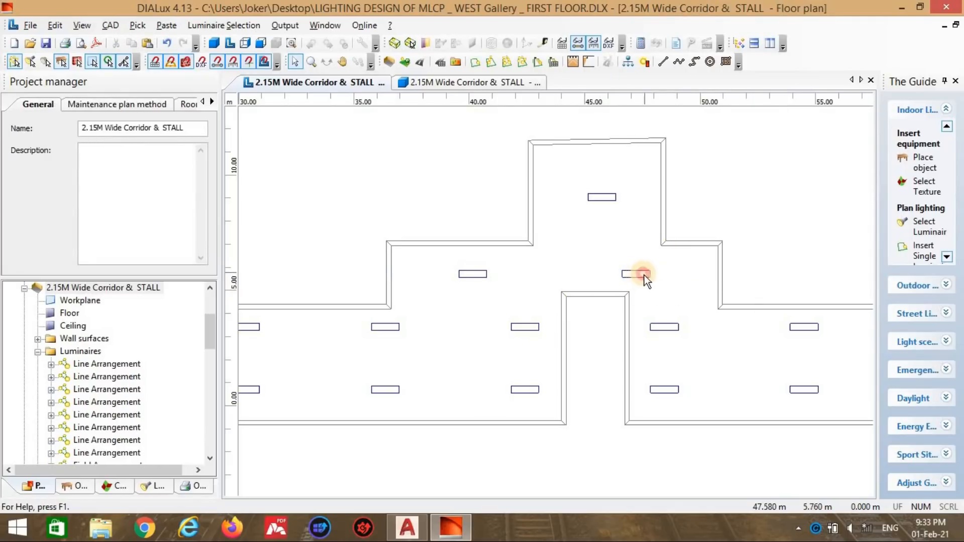
# Step: Move the central stall's luminaire up to about Y 9.7 m and the eastern split luminaire to about X 48 m, above the corridor luminaires
pyautogui.click(601, 197)
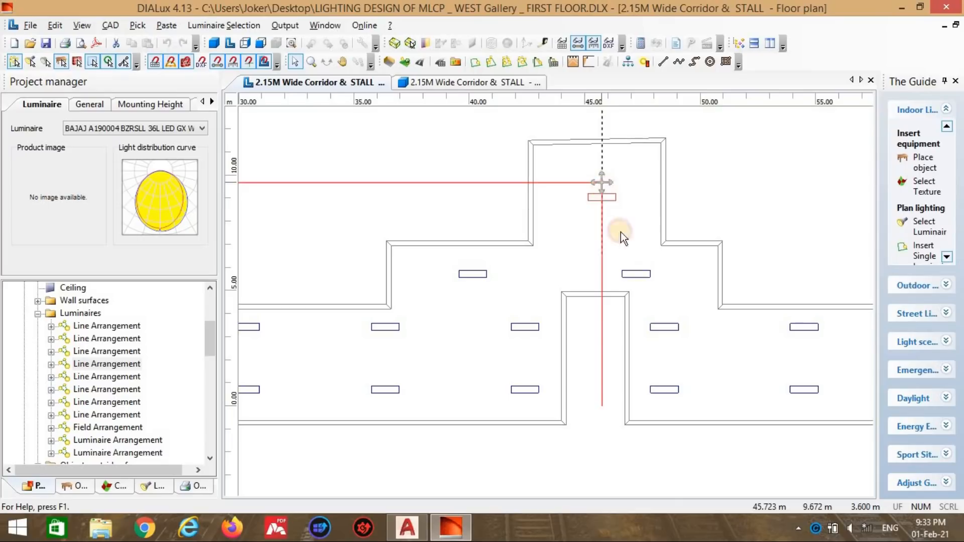
pyautogui.click(635, 275)
pyautogui.moveTo(680, 268)
pyautogui.mouseDown()
pyautogui.moveTo(665, 267)
pyautogui.moveTo(677, 269)
pyautogui.mouseUp()
pyautogui.click(692, 265)
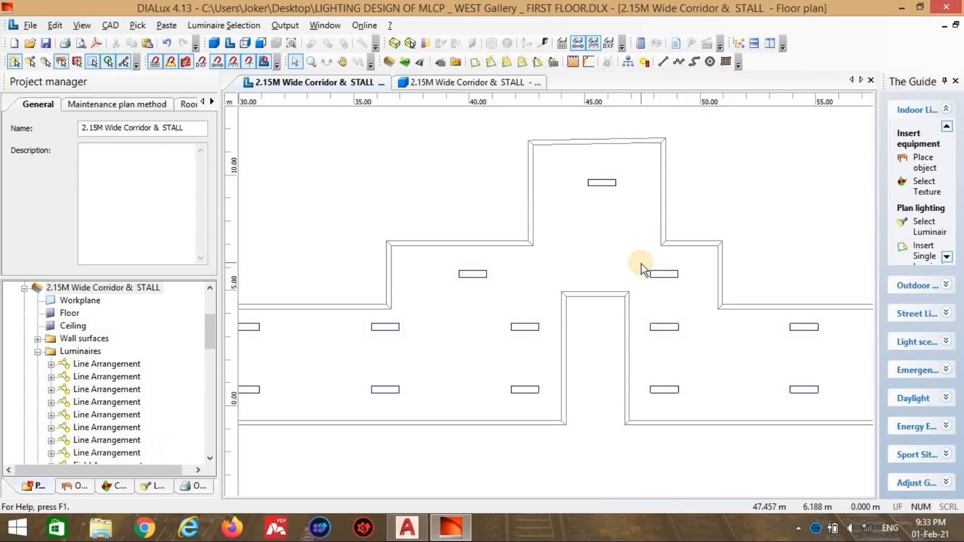
# Step: Select all luminaires across the corridor and stalls and check their mounting type and height
pyautogui.scroll(-2, 641, 264)
pyautogui.scroll(-3, 654, 240)
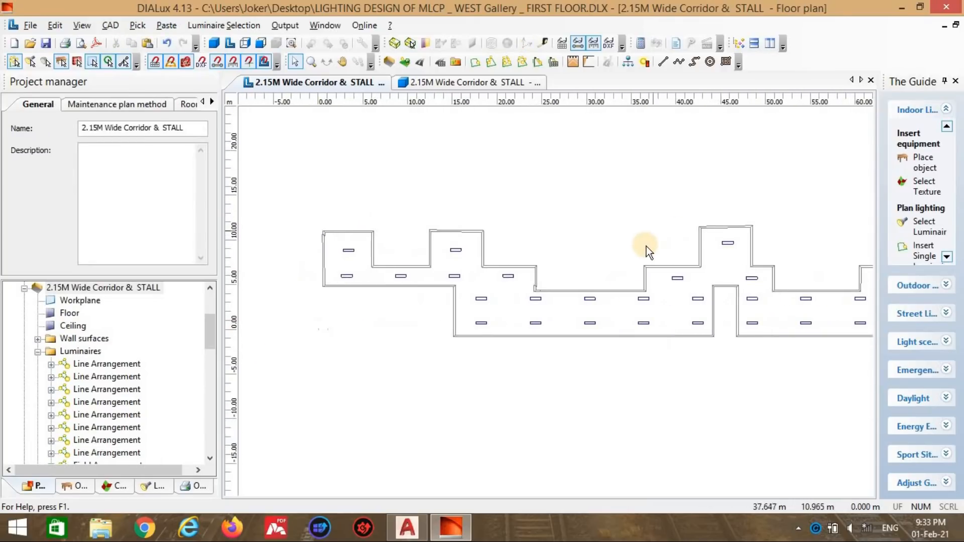
pyautogui.scroll(-1, 490, 283)
pyautogui.click(387, 260)
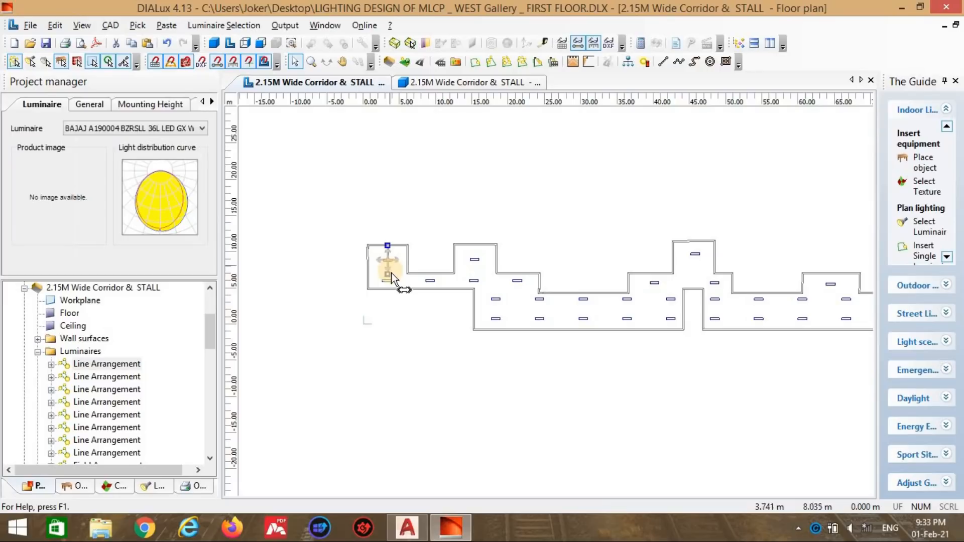
pyautogui.scroll(-2, 362, 243)
pyautogui.click(373, 202)
pyautogui.scroll(-1, 350, 181)
pyautogui.moveTo(353, 184); pyautogui.dragTo(806, 330)
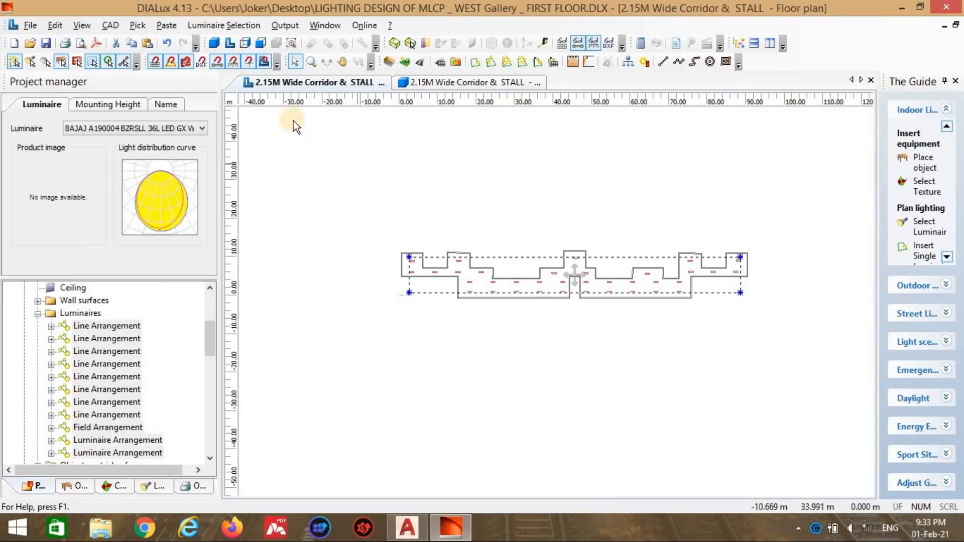
pyautogui.click(131, 104)
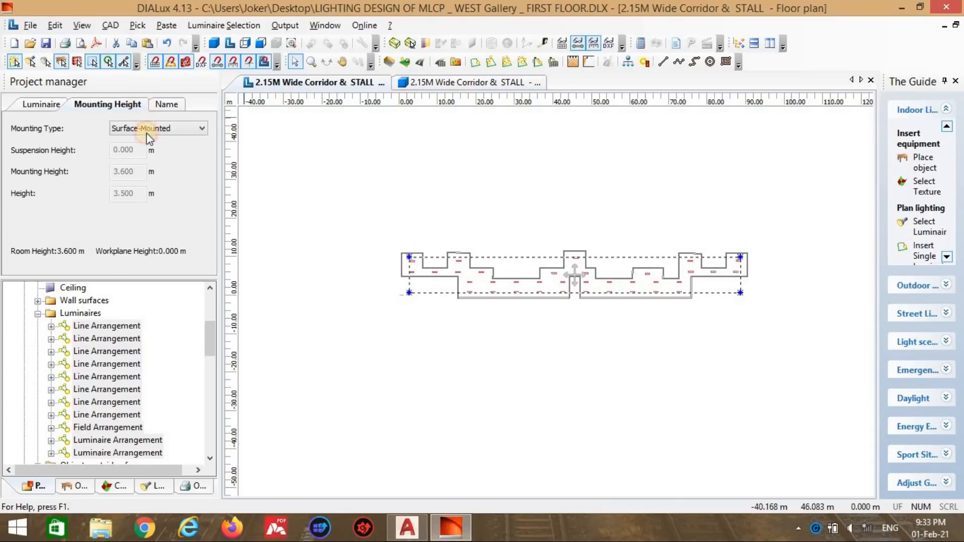
pyautogui.click(155, 134)
pyautogui.click(342, 187)
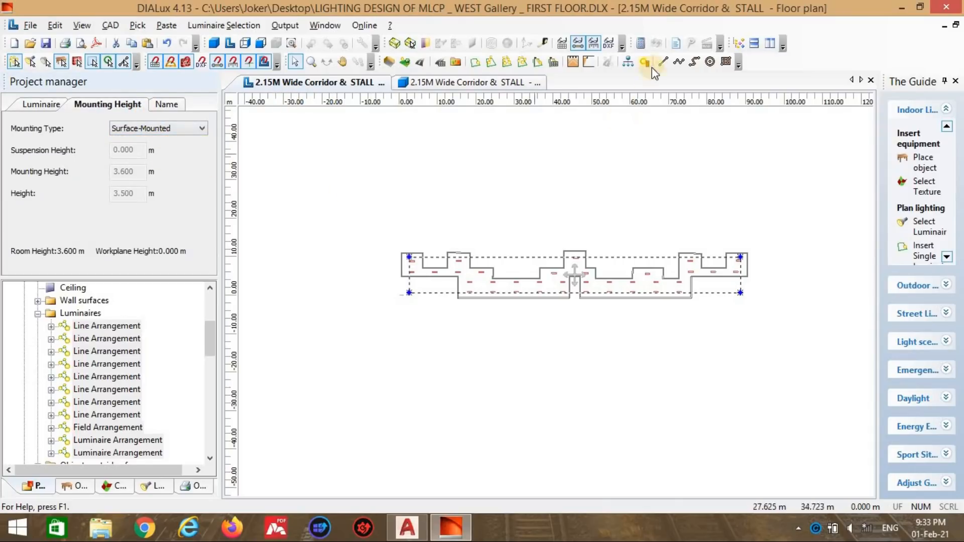
# Step: Run the standard lighting calculation and inspect the lit corridor and stalls in the rendered 3D view
pyautogui.click(641, 44)
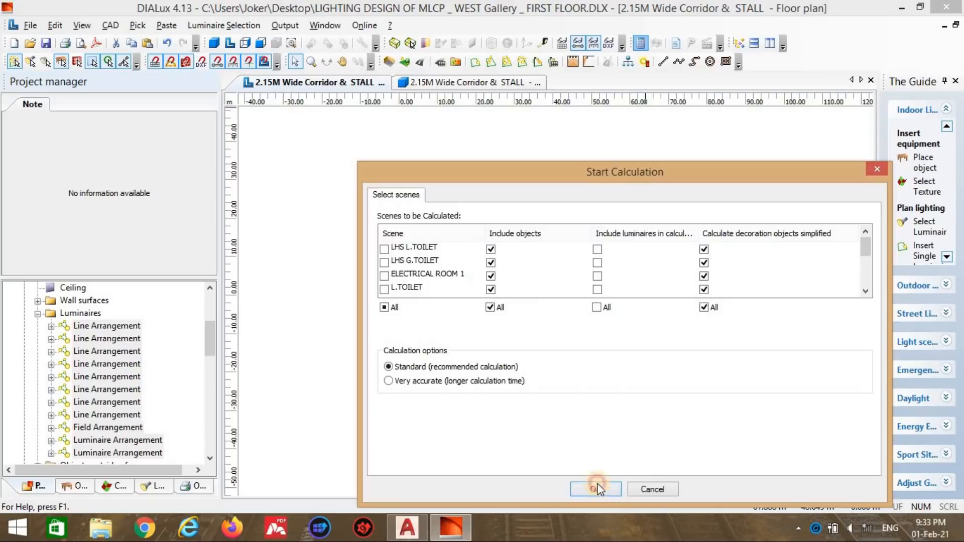
pyautogui.click(598, 489)
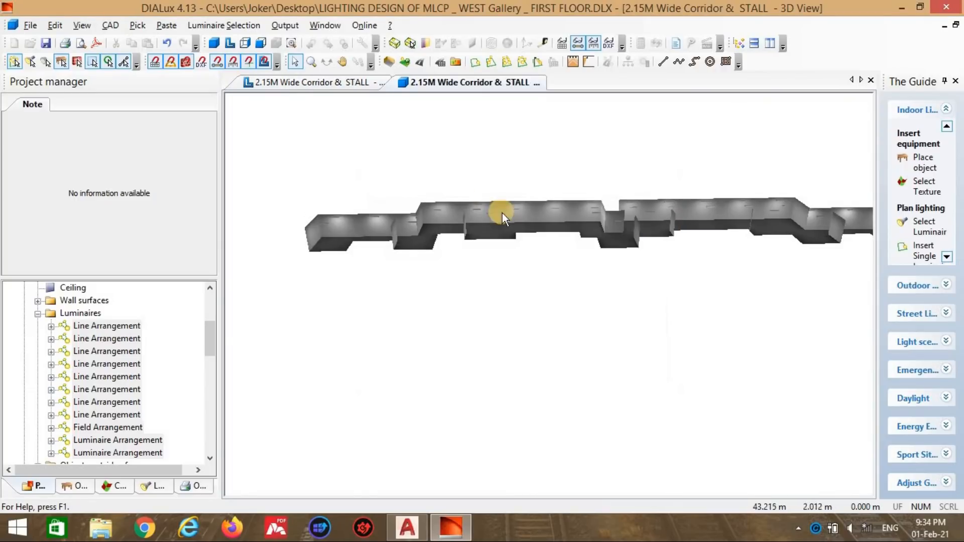
pyautogui.click(326, 61)
pyautogui.moveTo(580, 266); pyautogui.dragTo(551, 206)
pyautogui.moveTo(466, 184); pyautogui.dragTo(372, 203)
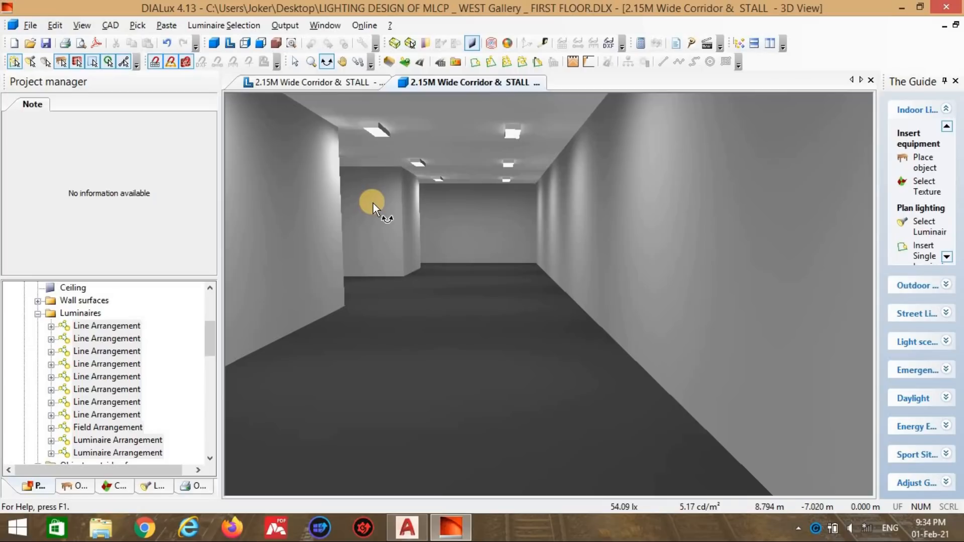
pyautogui.moveTo(452, 269); pyautogui.dragTo(502, 241)
# Step: Preview the single sheet output for 2.15M Wide Corridor & STALL and review its illuminance values and luminaire parts list
pyautogui.click(676, 44)
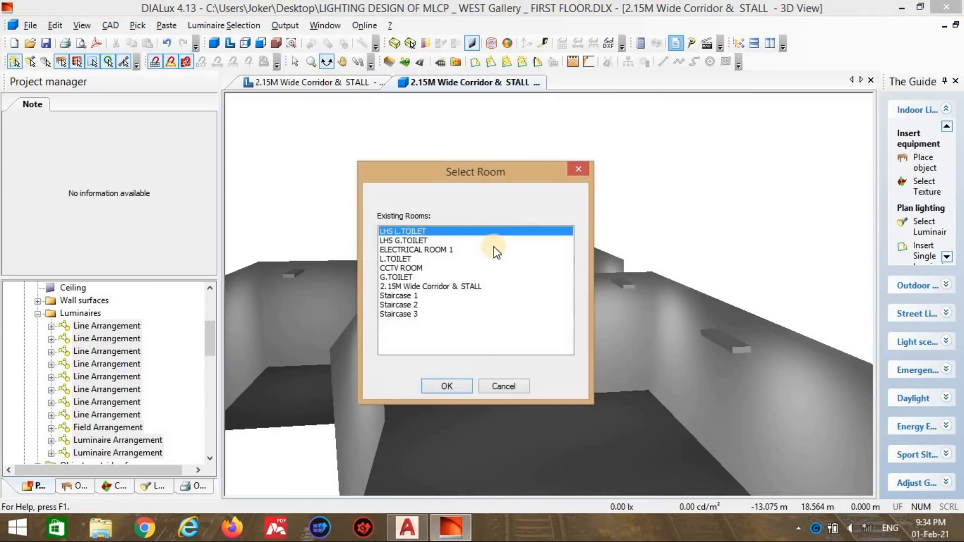
pyautogui.click(465, 287)
pyautogui.click(455, 387)
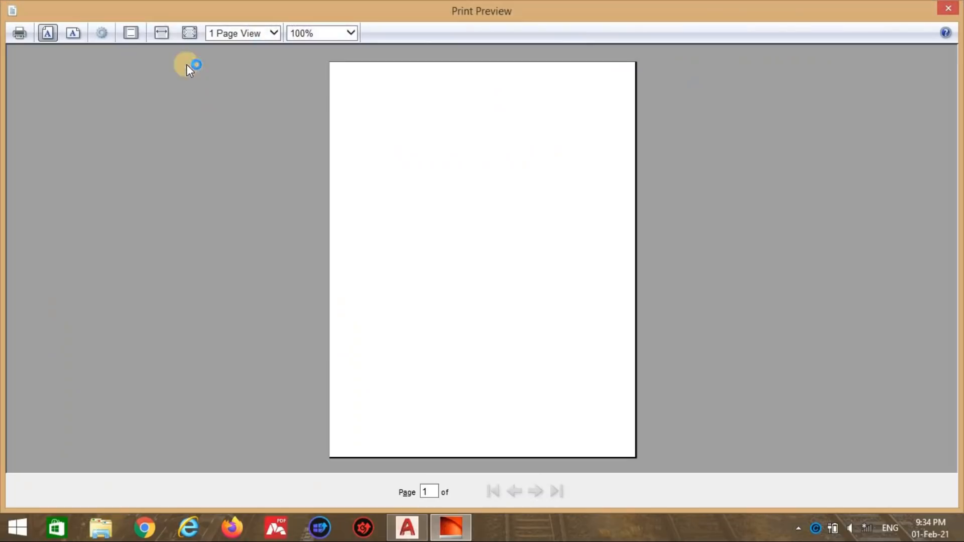
pyautogui.click(161, 33)
pyautogui.scroll(-2, 517, 236)
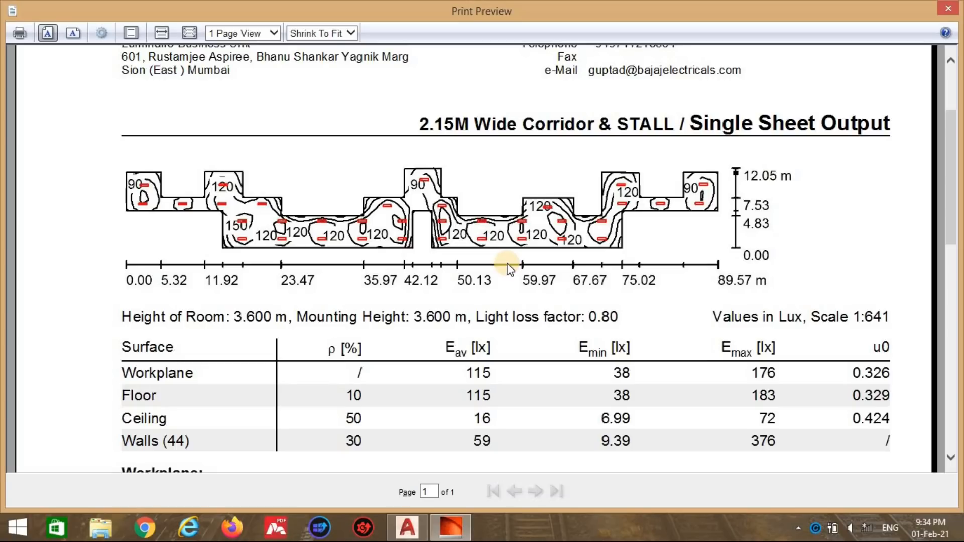
pyautogui.scroll(-6, 474, 243)
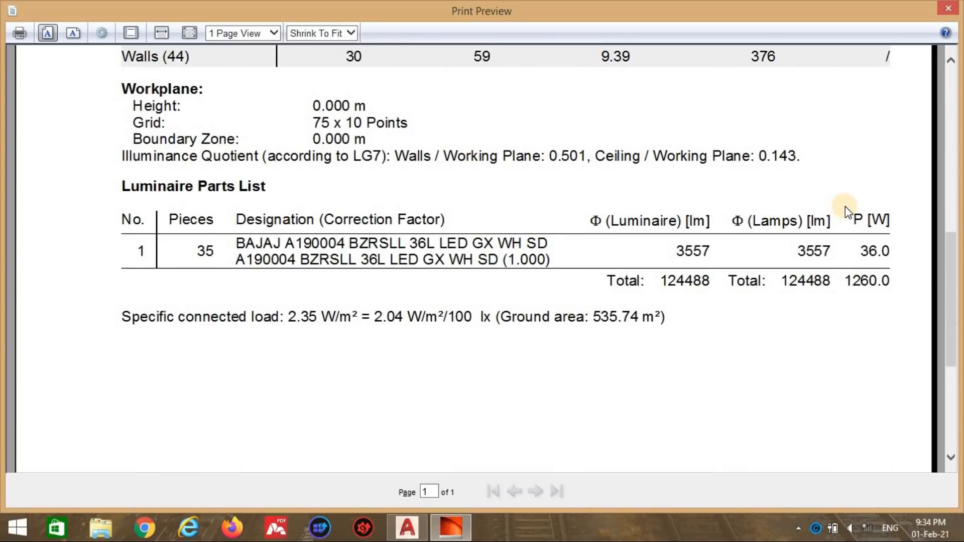
pyautogui.scroll(5, 845, 207)
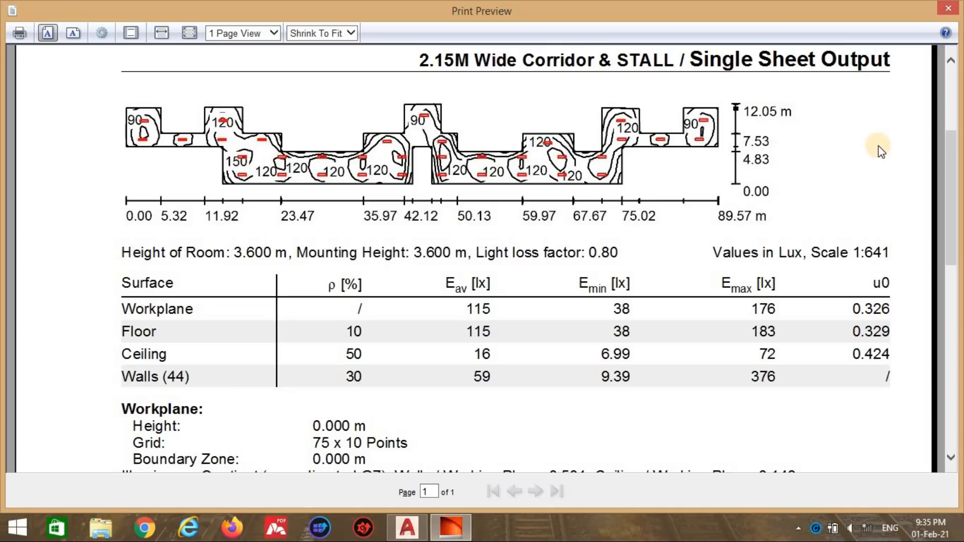
pyautogui.click(948, 8)
# Step: In the floor plan, move the easternmost stall's luminaire left to about X 87.1 m, in line with the luminaire below it
pyautogui.click(307, 83)
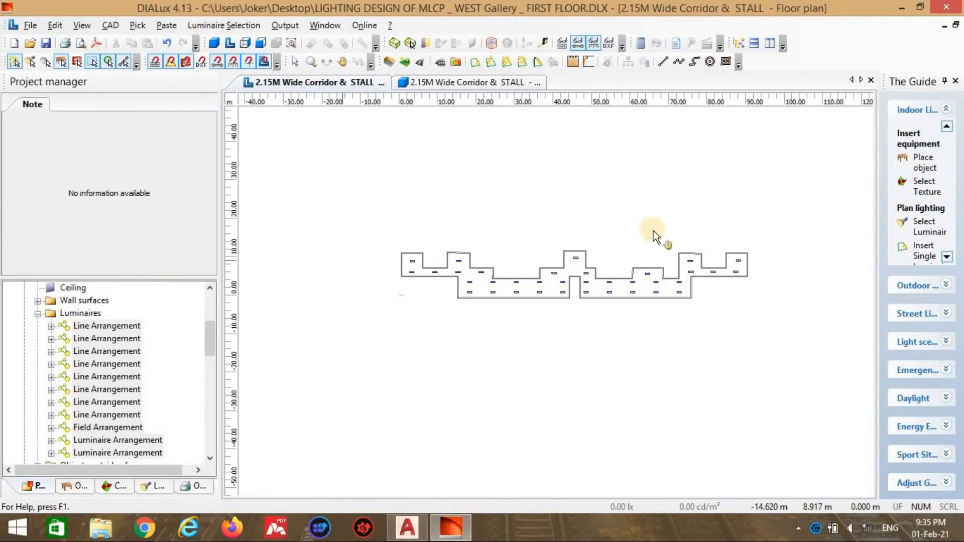
pyautogui.scroll(5, 768, 267)
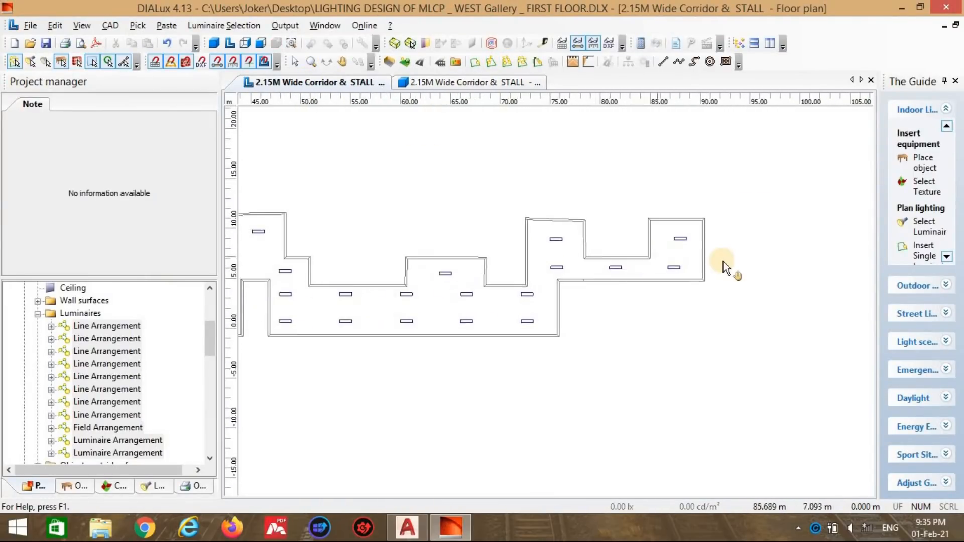
pyautogui.scroll(4, 740, 231)
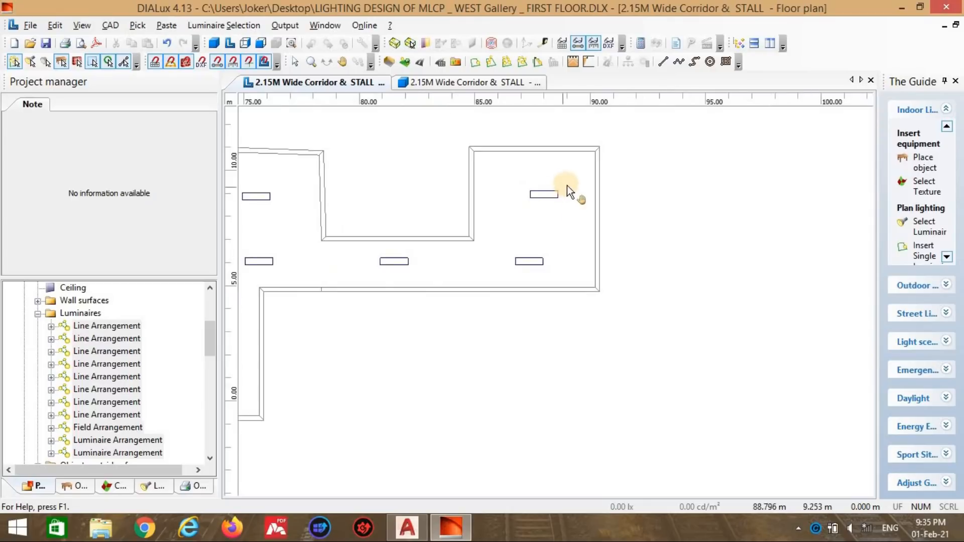
pyautogui.moveTo(595, 288); pyautogui.dragTo(591, 292, button='middle')
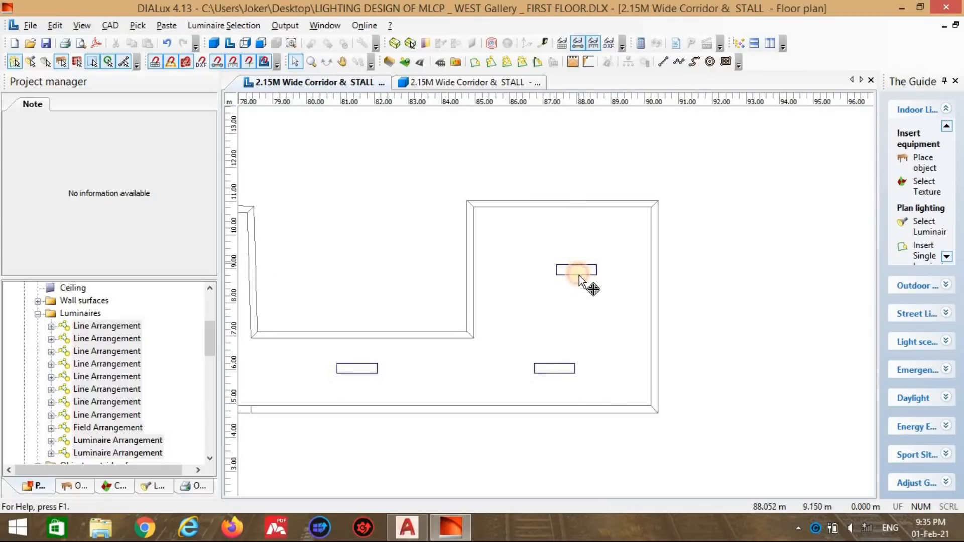
pyautogui.click(579, 276)
pyautogui.moveTo(577, 270); pyautogui.dragTo(564, 275)
pyautogui.press('Return')
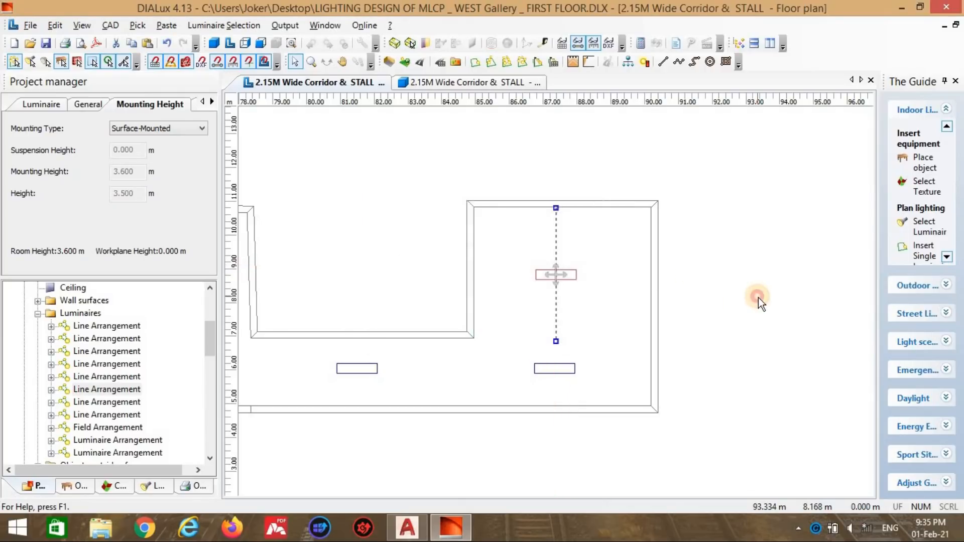
pyautogui.click(752, 298)
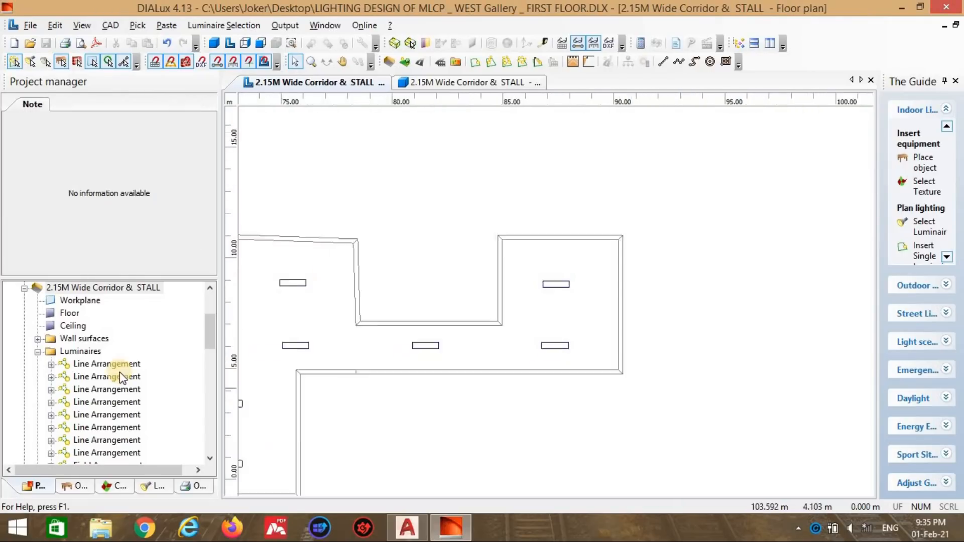
# Step: Collapse the room's project tree, switch to AutoCAD and examine the cafeterias at both ends of the first-floor plan
pyautogui.click(24, 289)
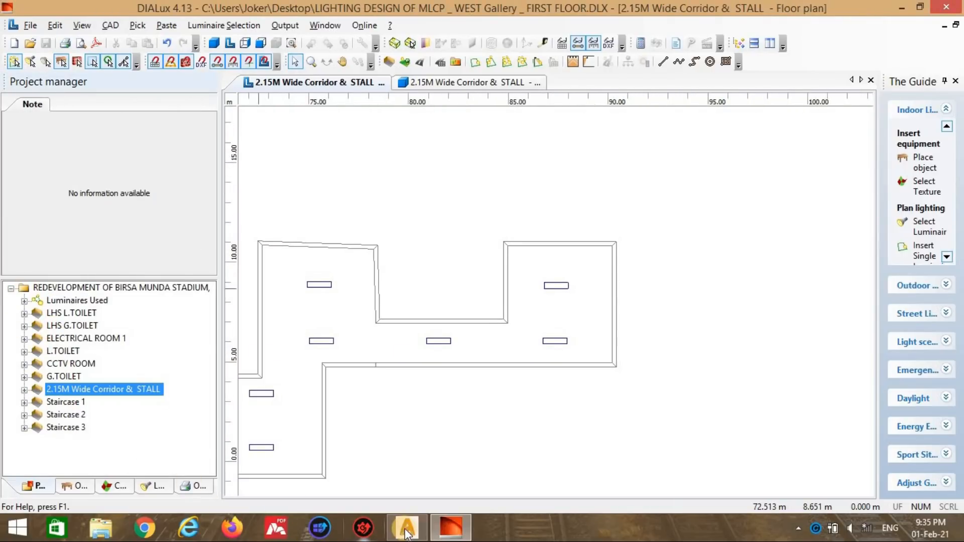
pyautogui.click(535, 389)
pyautogui.scroll(-3, 535, 389)
pyautogui.moveTo(535, 389); pyautogui.dragTo(601, 321, button='middle')
pyautogui.moveTo(414, 528)
pyautogui.click(432, 441)
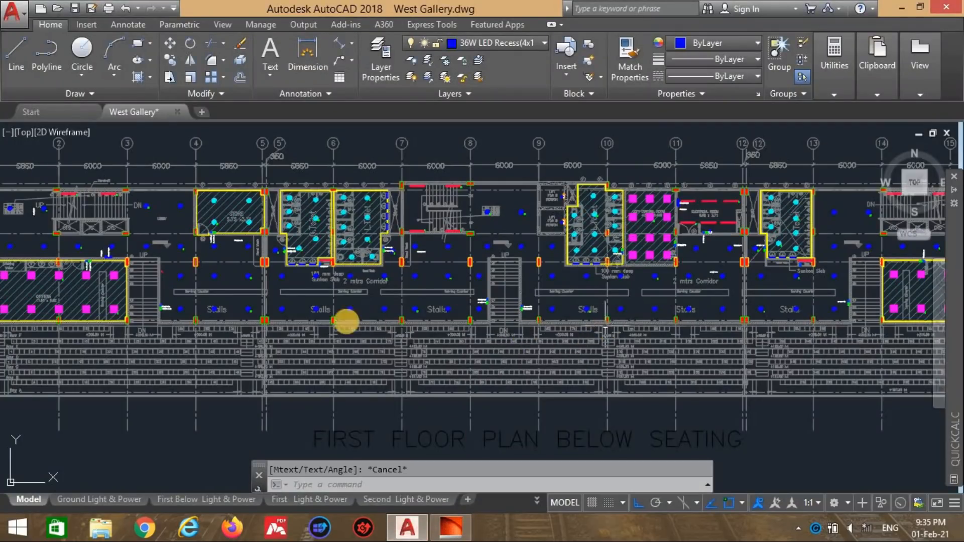
pyautogui.scroll(-3, 570, 282)
pyautogui.scroll(6, 770, 290)
pyautogui.scroll(-2, 761, 304)
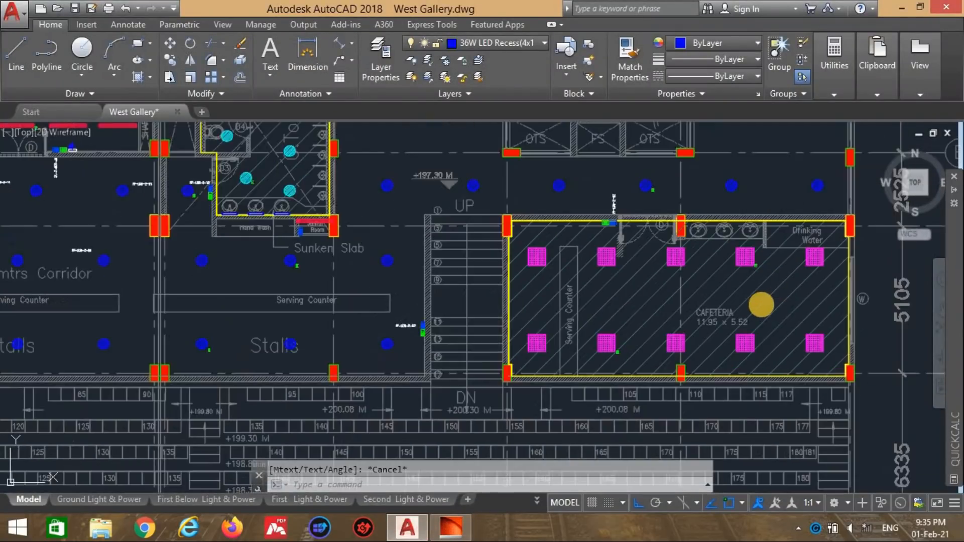
pyautogui.scroll(4, 761, 305)
pyautogui.scroll(-12, 761, 305)
pyautogui.scroll(11, 351, 300)
pyautogui.moveTo(408, 309); pyautogui.dragTo(716, 301, button='middle')
pyautogui.scroll(-6, 578, 258)
pyautogui.scroll(4, 562, 254)
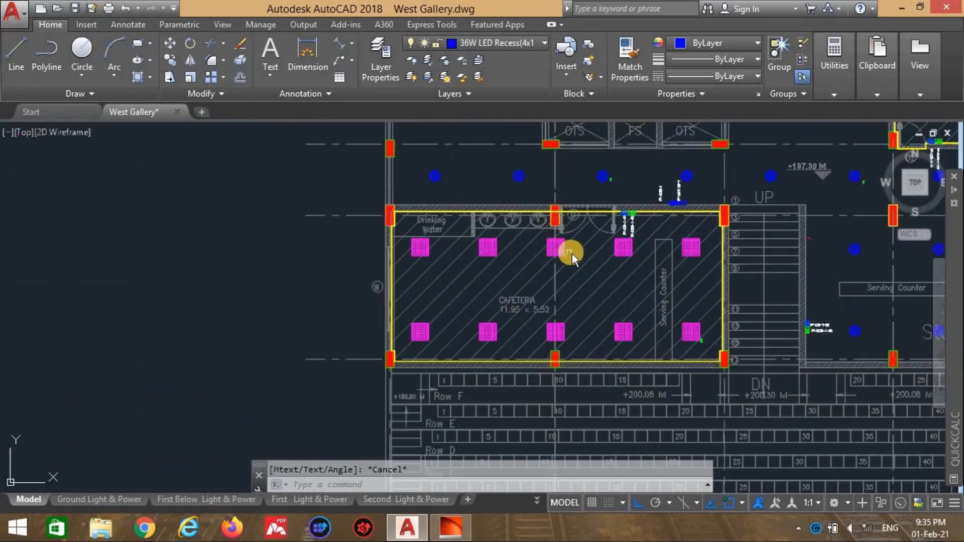
# Step: Switch back to DIALux and insert a new room into the project
pyautogui.hotkey('alt', 'Tab')
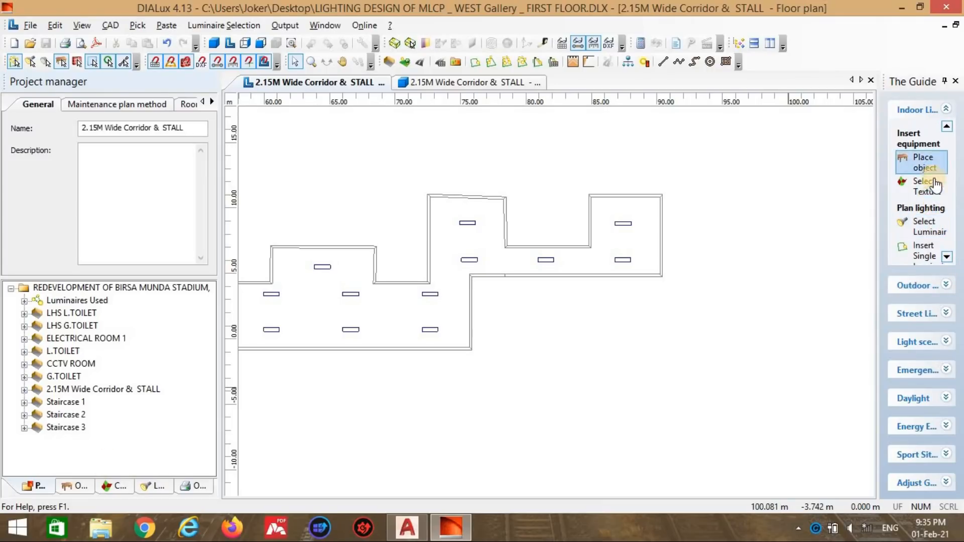
pyautogui.click(946, 126)
pyautogui.click(946, 126)
pyautogui.click(947, 126)
pyautogui.click(922, 150)
# Step: Move the new room's corners 3 and 4 to the cafeteria's upper corners at (12.230, 4.711) and (0.580, 4.711)
pyautogui.scroll(-5, 527, 359)
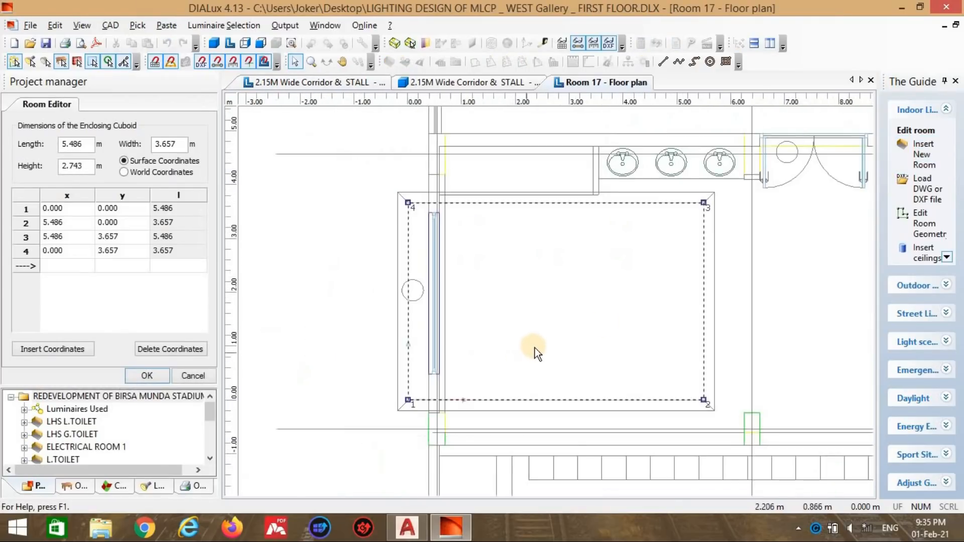
pyautogui.moveTo(468, 348); pyautogui.dragTo(370, 363, button='middle')
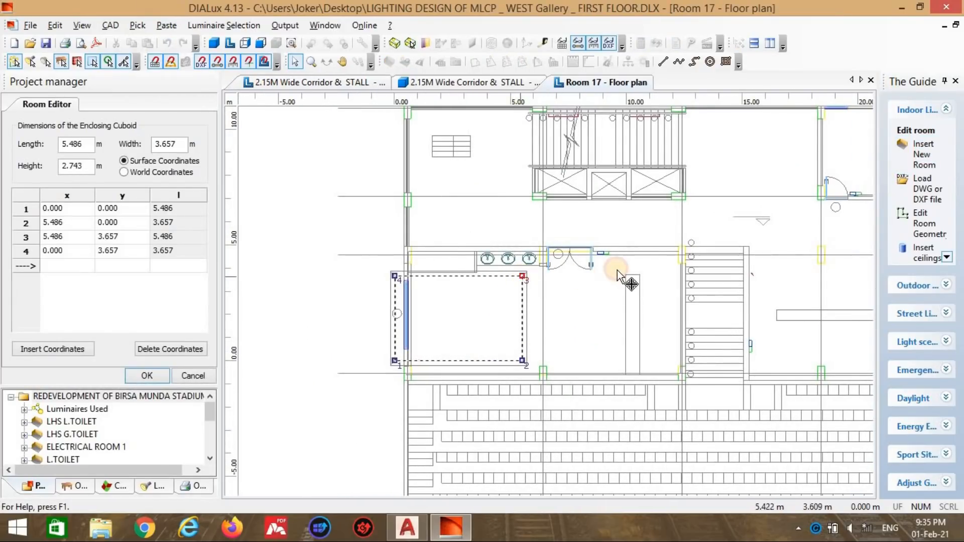
pyautogui.moveTo(670, 251); pyautogui.dragTo(678, 252)
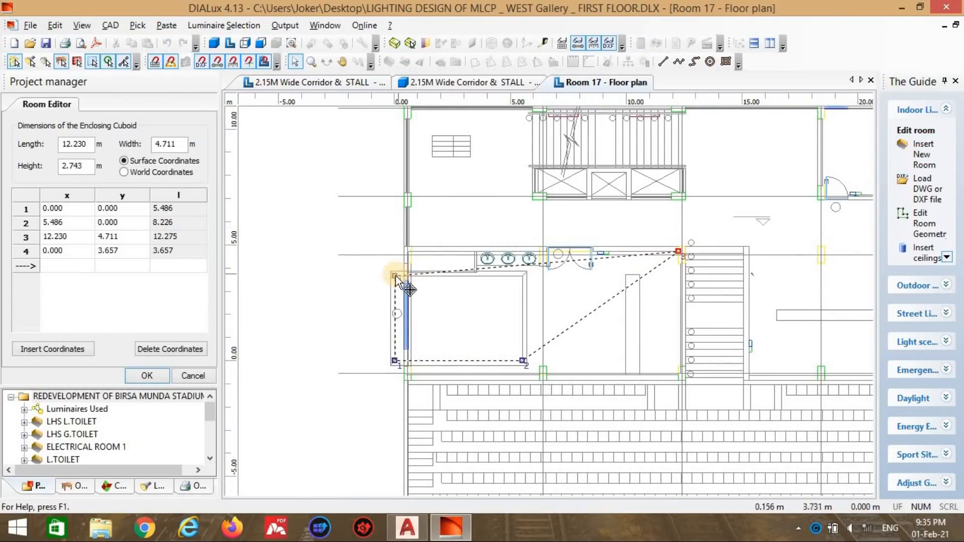
pyautogui.moveTo(410, 255); pyautogui.dragTo(410, 255)
pyautogui.scroll(3, 514, 332)
pyautogui.moveTo(378, 259); pyautogui.dragTo(495, 344, button='middle')
pyautogui.scroll(7, 459, 343)
pyautogui.scroll(2, 450, 360)
pyautogui.moveTo(350, 363)
pyautogui.mouseDown()
pyautogui.moveTo(364, 380)
pyautogui.moveTo(351, 362)
pyautogui.mouseUp()
# Step: Move the new room's corner 2 to the cafeteria's lower corner beside the stairs, at (12.330, -0.574)
pyautogui.scroll(-6, 535, 423)
pyautogui.moveTo(541, 424); pyautogui.dragTo(410, 249, button='middle')
pyautogui.scroll(-3, 612, 333)
pyautogui.moveTo(501, 345); pyautogui.dragTo(440, 336, button='middle')
pyautogui.moveTo(433, 333); pyautogui.dragTo(666, 352)
pyautogui.scroll(-2, 653, 354)
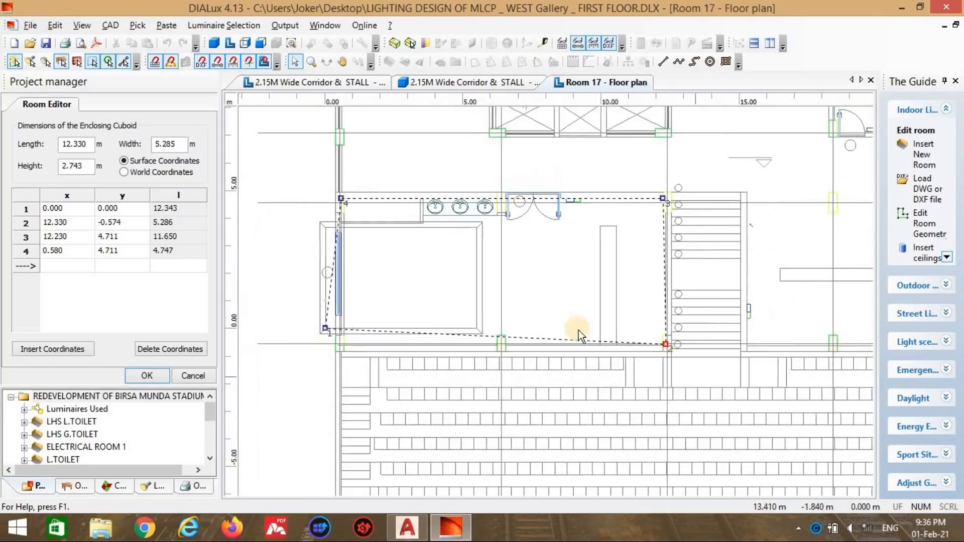
# Step: Move the new room's corner 1 to the cafeteria's lower outer corner at (0.580, -0.574)
pyautogui.moveTo(358, 340); pyautogui.dragTo(526, 310, button='middle')
pyautogui.moveTo(507, 313); pyautogui.dragTo(513, 321)
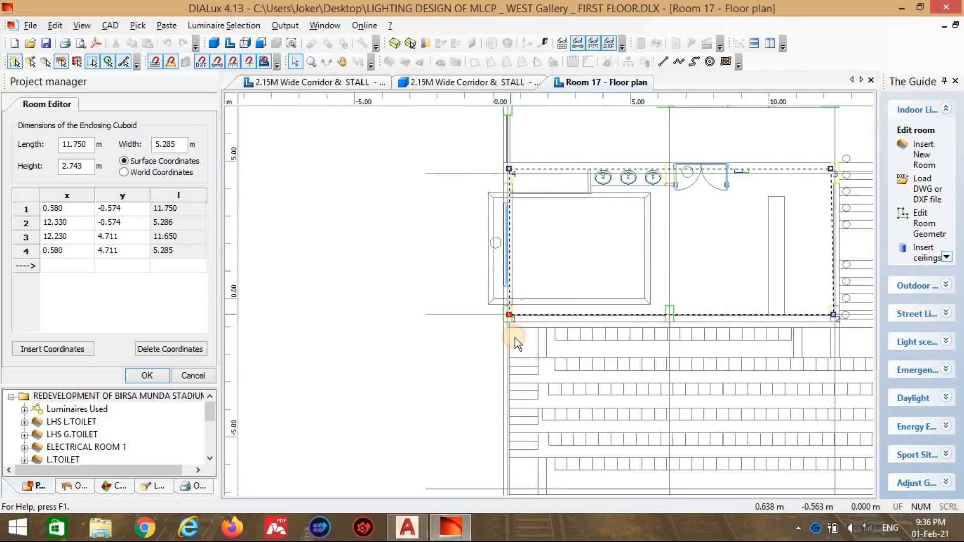
# Step: Switch to AutoCAD and look past the floor plans for the building's section drawings
pyautogui.hotkey('alt', 'Tab')
pyautogui.scroll(-4, 522, 335)
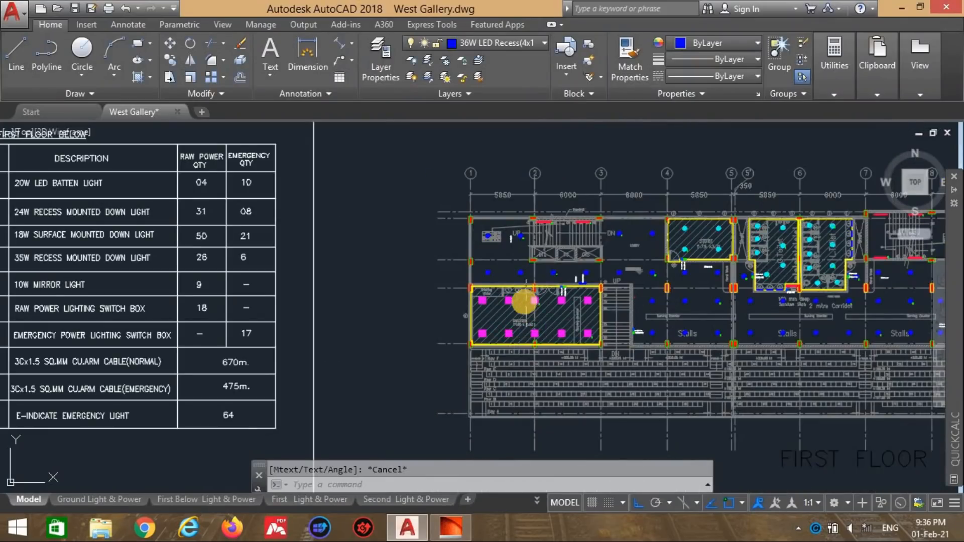
pyautogui.scroll(-5, 524, 301)
pyautogui.scroll(6, 520, 312)
pyautogui.scroll(2, 517, 175)
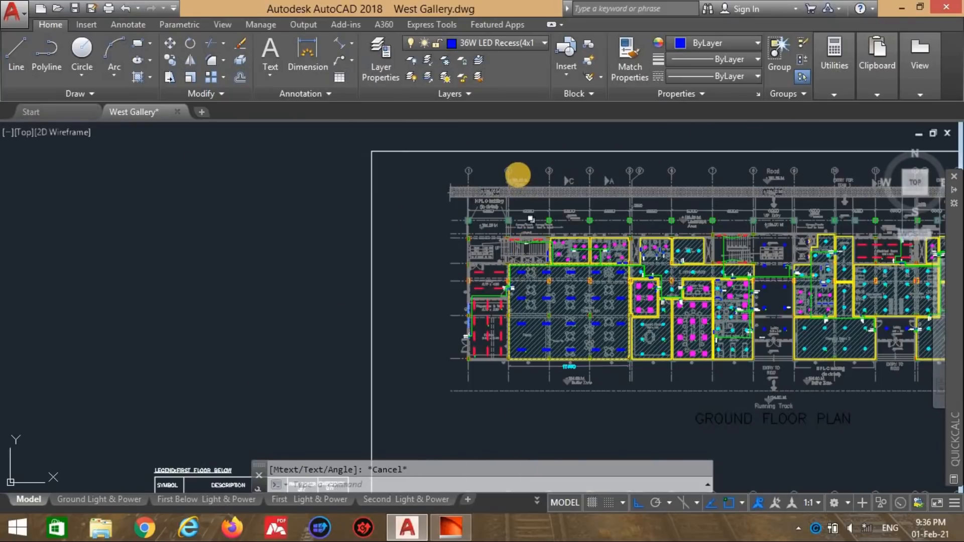
pyautogui.scroll(3, 518, 175)
pyautogui.scroll(-5, 519, 172)
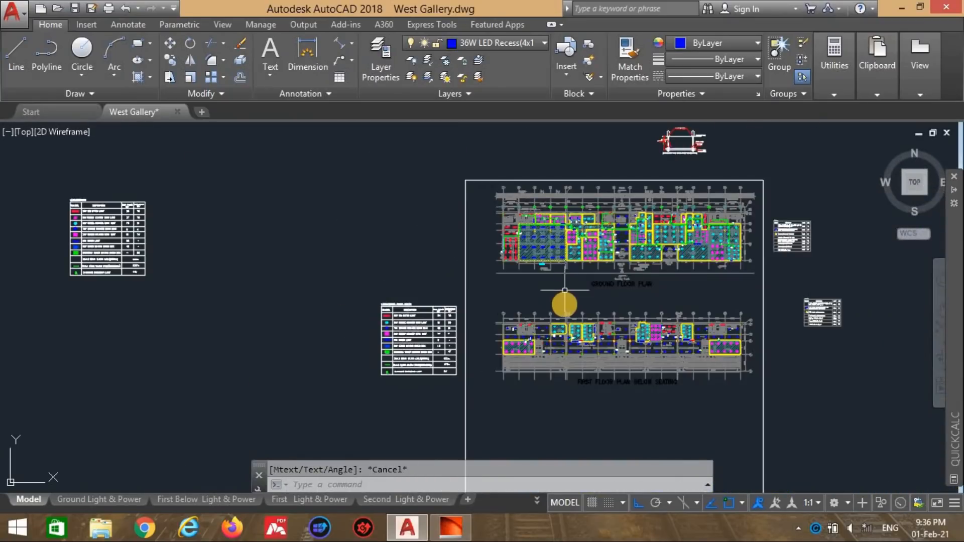
pyautogui.moveTo(585, 325); pyautogui.dragTo(502, 116, button='middle')
pyautogui.scroll(-4, 555, 268)
pyautogui.moveTo(534, 274)
pyautogui.mouseDown(button='middle')
pyautogui.moveTo(400, 254)
pyautogui.moveTo(351, 258)
pyautogui.mouseUp(button='middle')
pyautogui.scroll(10, 663, 260)
pyautogui.scroll(4, 476, 338)
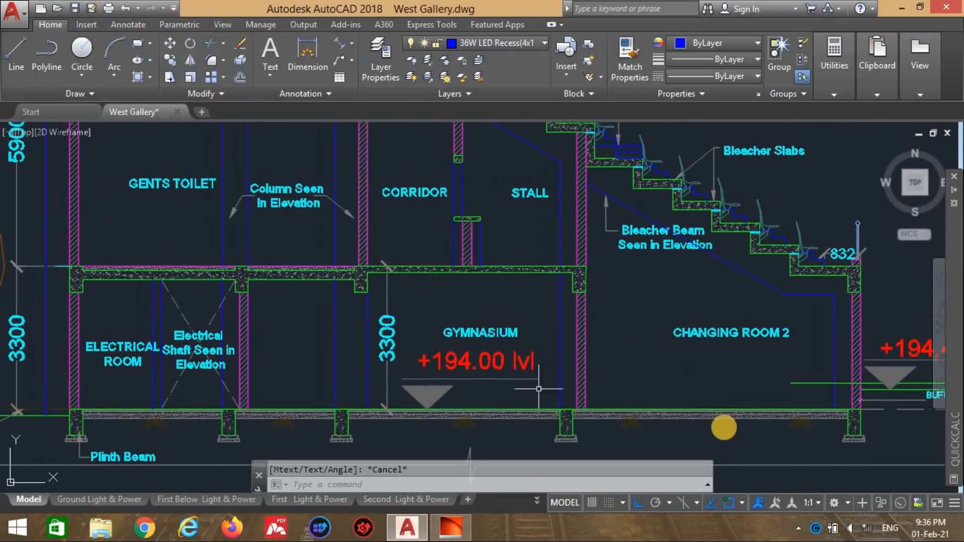
# Step: Search the section drawings for the cafeteria's Section AA
pyautogui.scroll(-6, 562, 302)
pyautogui.moveTo(635, 300); pyautogui.dragTo(853, 293, button='middle')
pyautogui.scroll(4, 230, 293)
pyautogui.moveTo(230, 293); pyautogui.dragTo(601, 253, button='middle')
pyautogui.scroll(-7, 569, 282)
pyautogui.moveTo(571, 286); pyautogui.dragTo(729, 45, button='middle')
pyautogui.moveTo(371, 282); pyautogui.dragTo(568, 199, button='middle')
pyautogui.scroll(8, 426, 335)
pyautogui.moveTo(430, 347); pyautogui.dragTo(519, 369, button='middle')
pyautogui.scroll(4, 289, 278)
pyautogui.moveTo(290, 278); pyautogui.dragTo(425, 299, button='middle')
pyautogui.scroll(2, 425, 283)
pyautogui.scroll(-2, 424, 278)
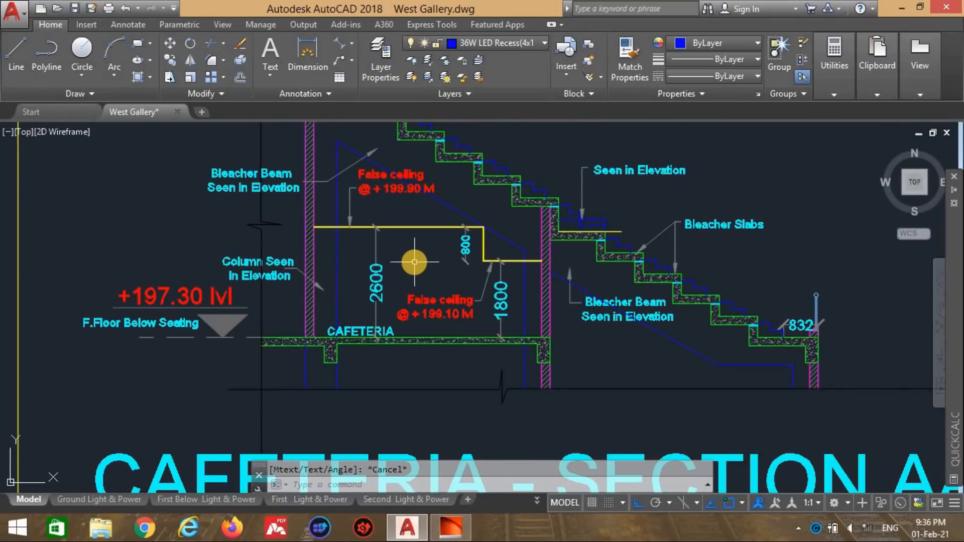
# Step: Examine the stepped false ceiling's levels and heights in the cafeteria's Section AA
pyautogui.scroll(2, 400, 245)
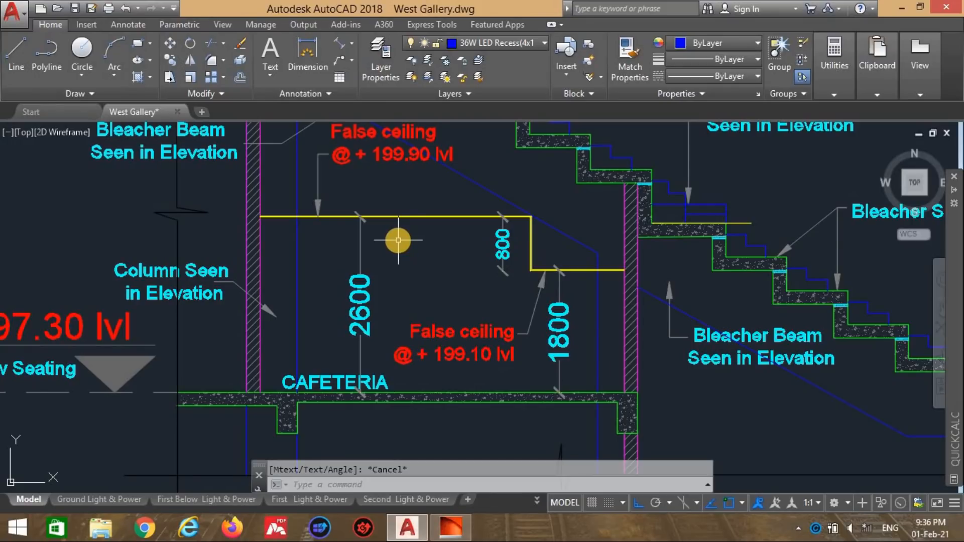
pyautogui.scroll(-4, 392, 247)
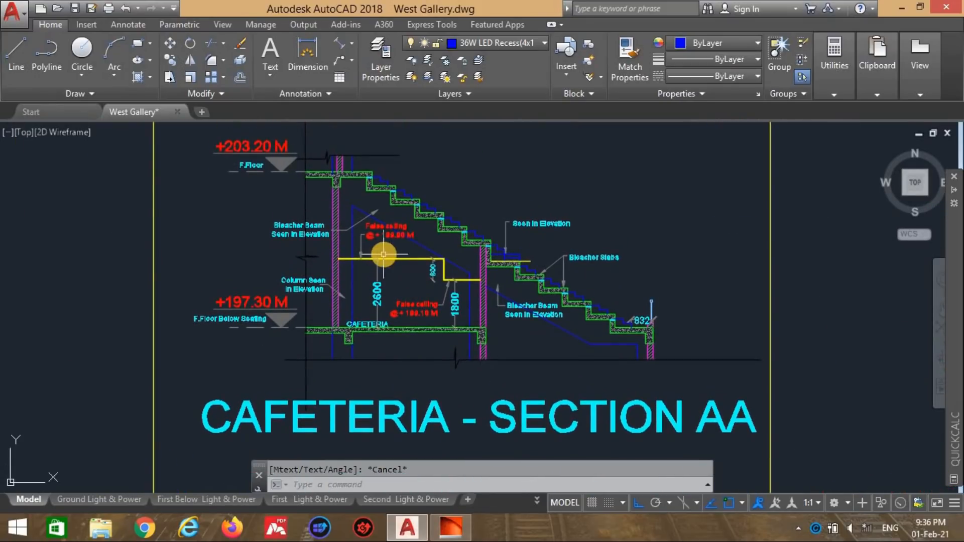
pyautogui.scroll(2, 403, 270)
pyautogui.scroll(2, 403, 269)
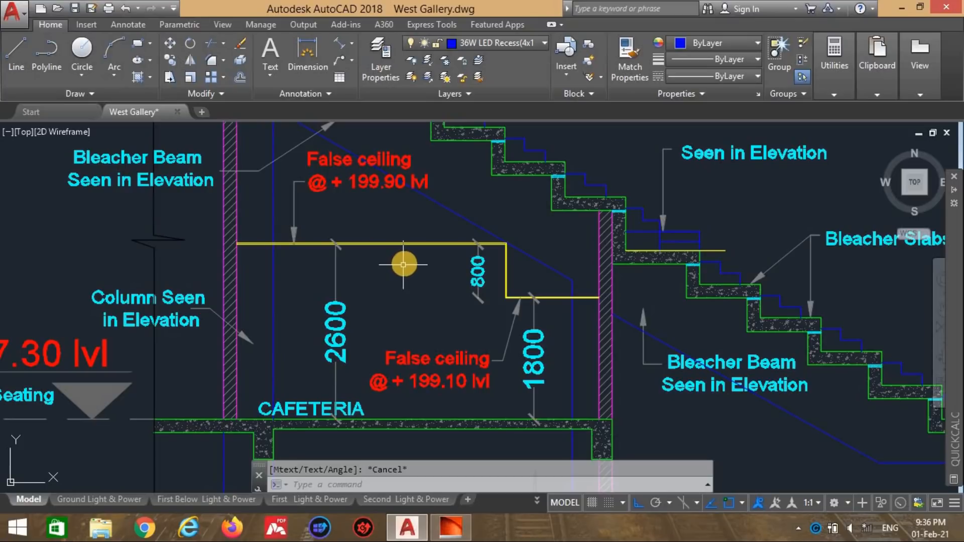
pyautogui.scroll(-4, 404, 265)
pyautogui.scroll(2, 411, 291)
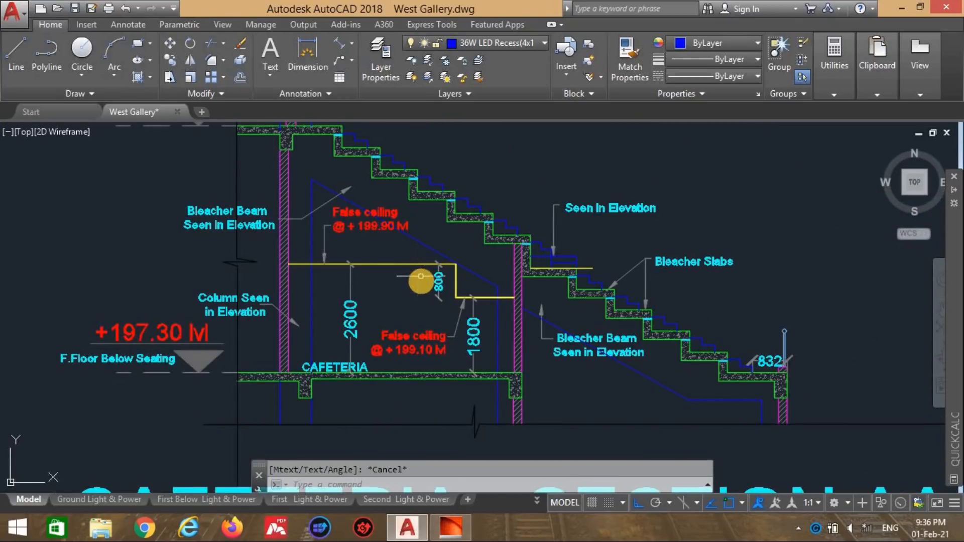
pyautogui.scroll(-2, 421, 277)
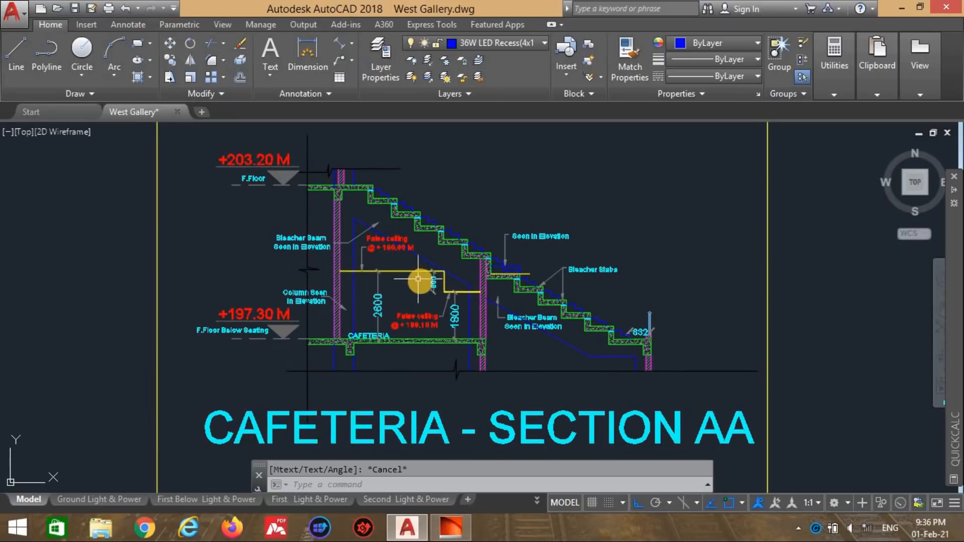
# Step: Add an aligned dimension below the section for the cafeteria's clear width between its walls at floor level
pyautogui.click(338, 44)
pyautogui.scroll(3, 379, 370)
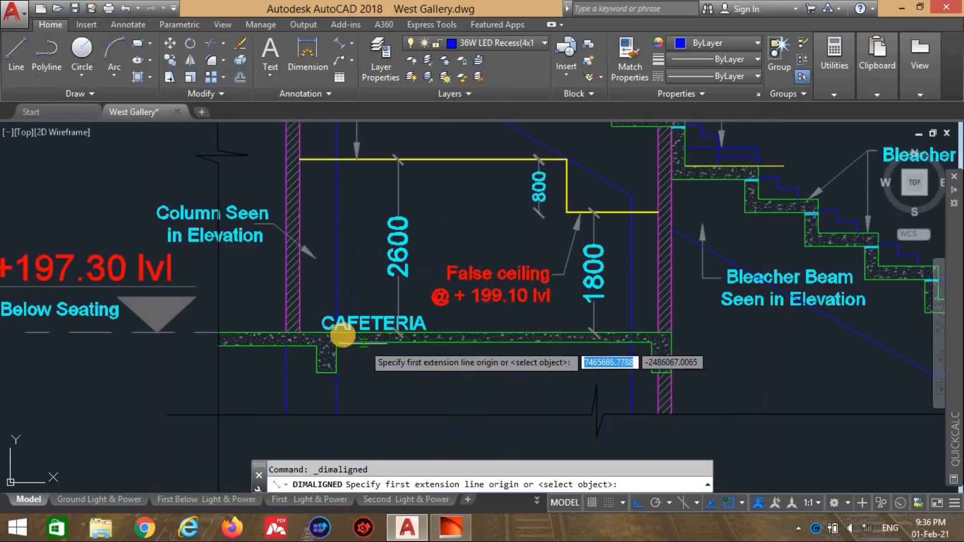
pyautogui.click(301, 328)
pyautogui.click(657, 351)
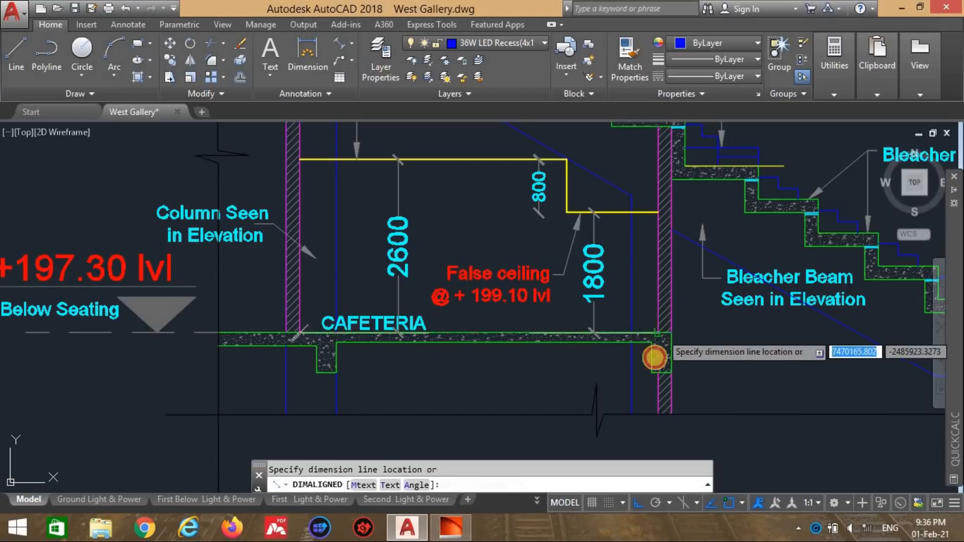
pyautogui.scroll(-3, 645, 358)
pyautogui.click(646, 372)
pyautogui.scroll(4, 577, 239)
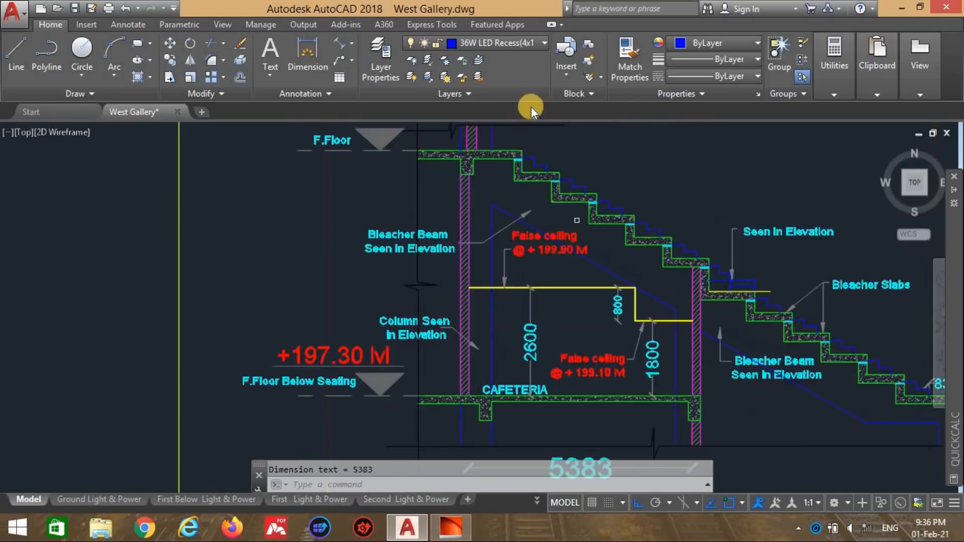
# Step: Add an aligned dimension above the higher false ceiling, from the wall to the ceiling step
pyautogui.click(340, 44)
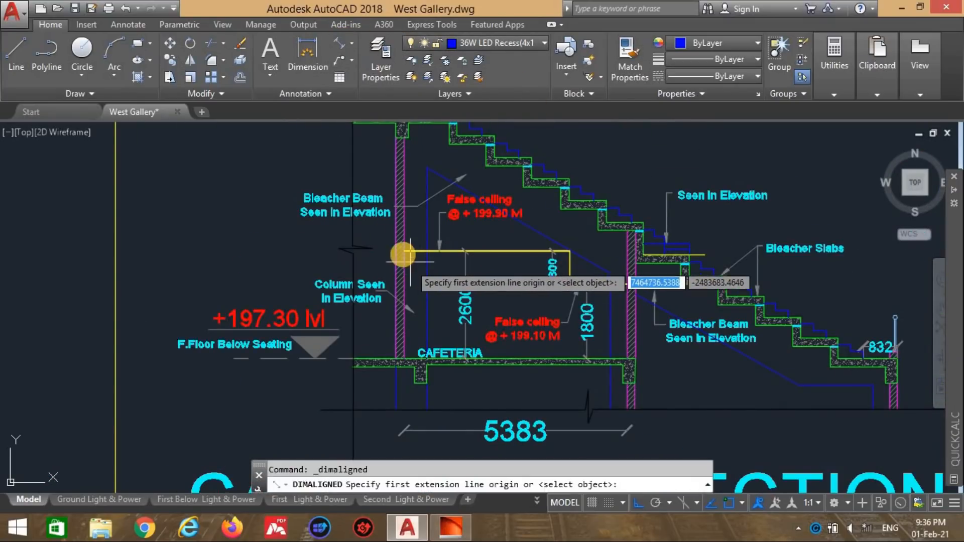
pyautogui.click(404, 251)
pyautogui.click(570, 251)
pyautogui.click(566, 241)
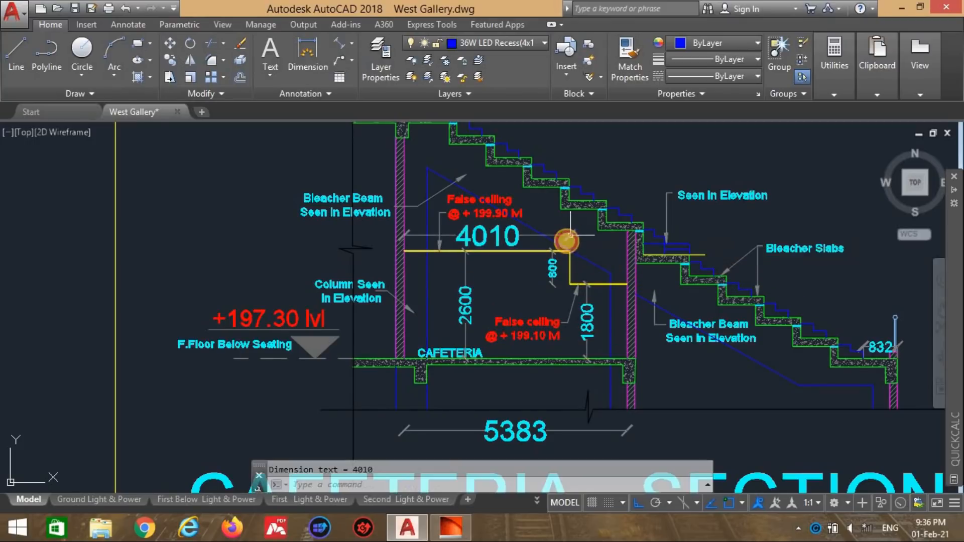
# Step: Switch back to DIALux and hide the DXF background in the Room 17 floor plan
pyautogui.hotkey('alt', 'Tab')
pyautogui.scroll(-3, 552, 279)
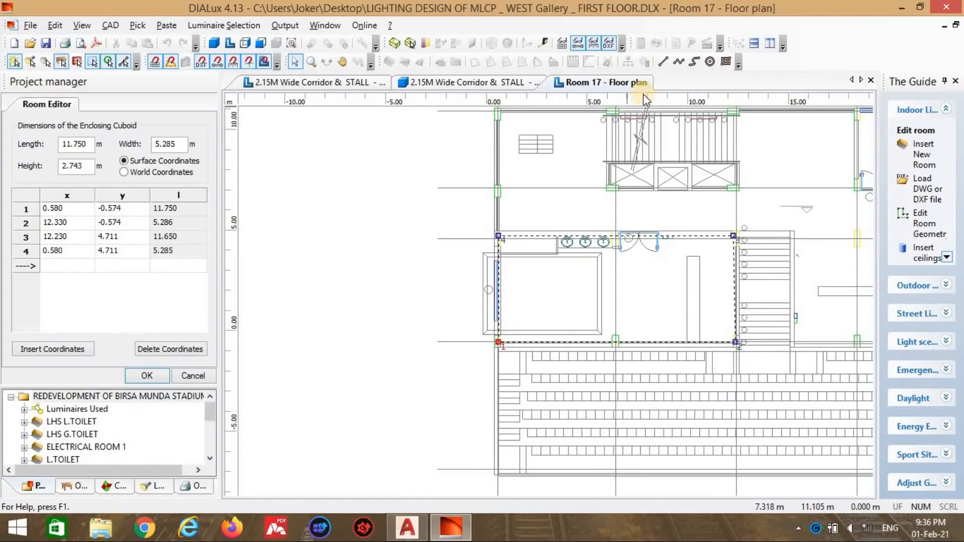
pyautogui.scroll(3, 624, 273)
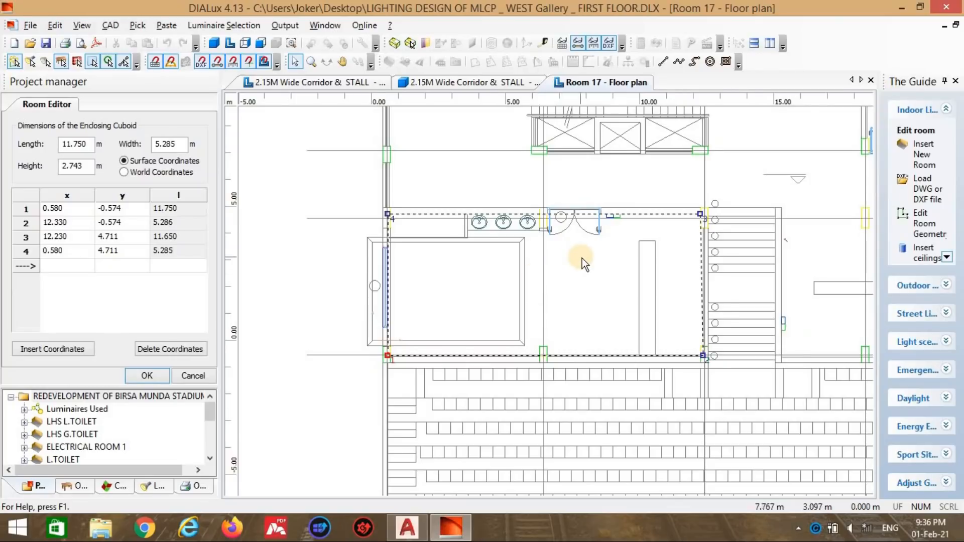
pyautogui.scroll(1, 583, 258)
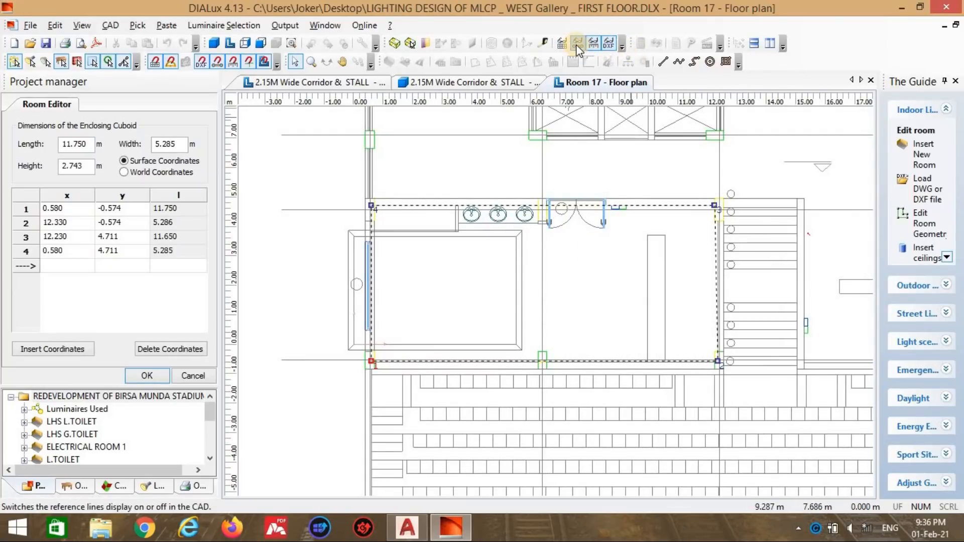
pyautogui.click(614, 47)
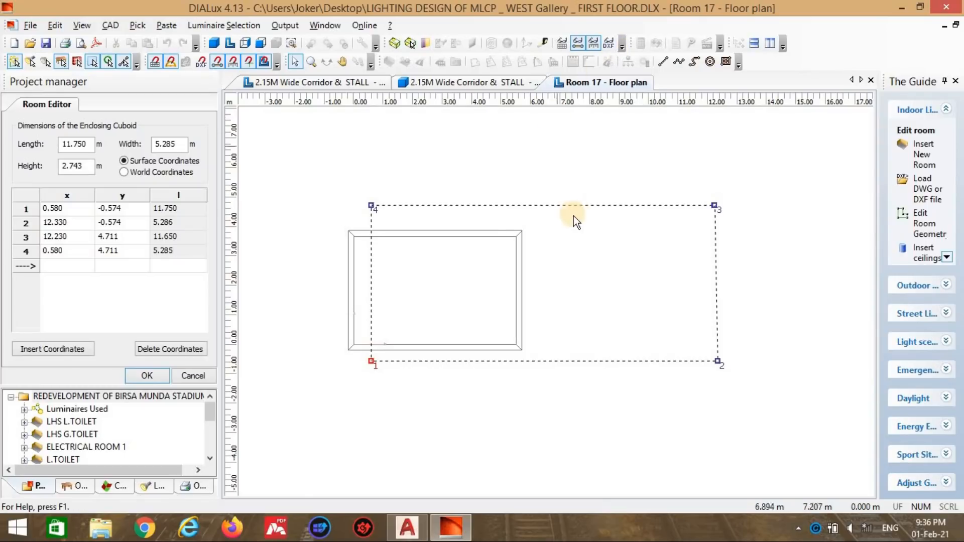
# Step: Shift the room side between corners 1 and 4 to x = 7.000 and cancel the room outline editing
pyautogui.scroll(-2, 482, 266)
pyautogui.scroll(2, 451, 301)
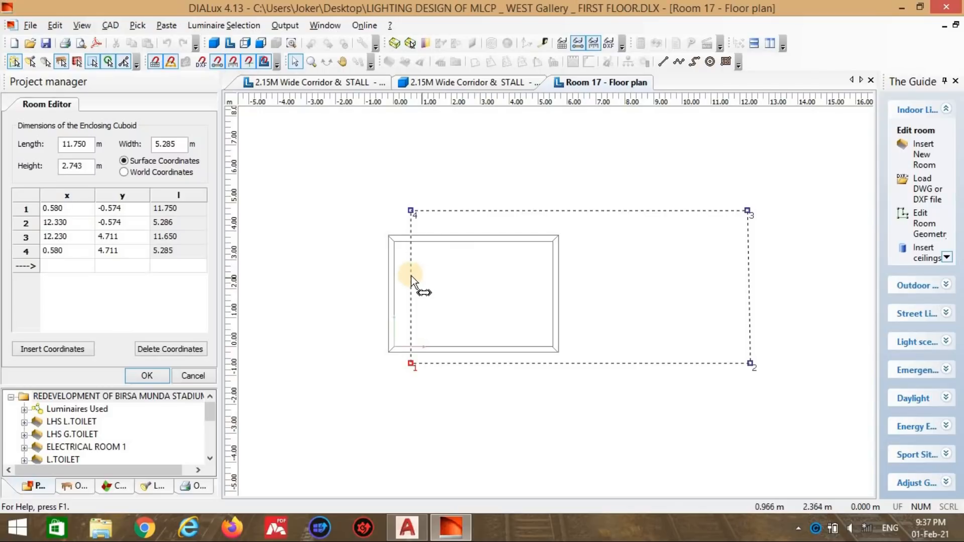
pyautogui.click(664, 60)
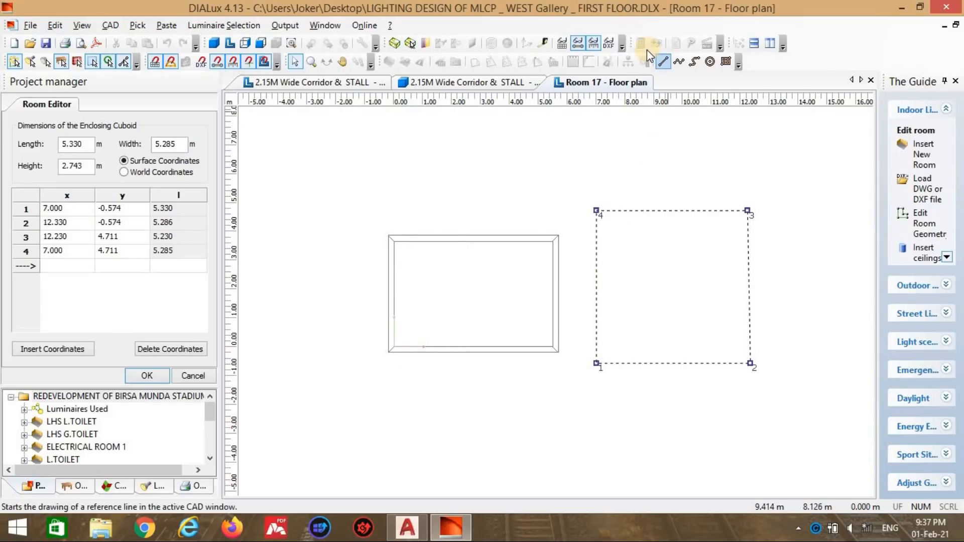
pyautogui.scroll(2, 446, 232)
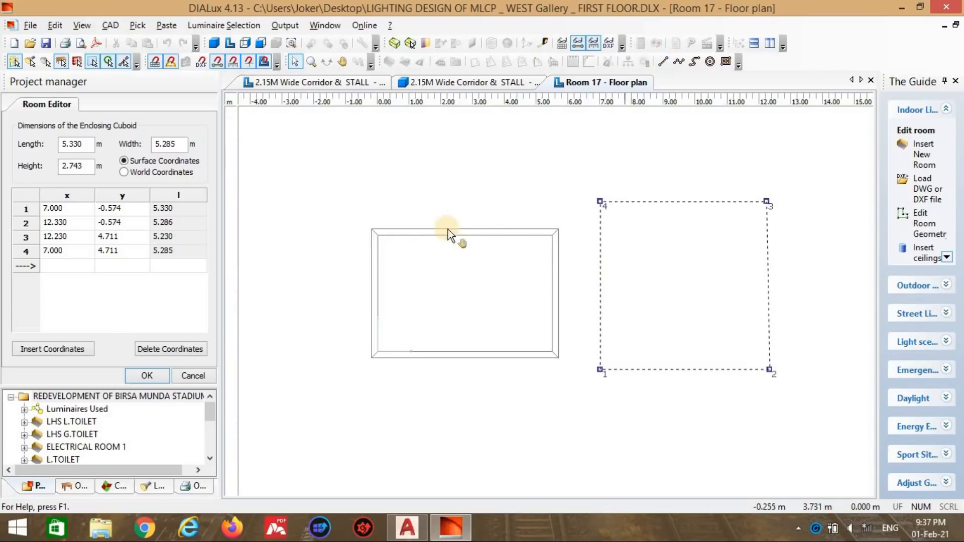
pyautogui.moveTo(448, 231); pyautogui.dragTo(540, 206, button='middle')
pyautogui.scroll(1, 447, 198)
pyautogui.moveTo(444, 199); pyautogui.dragTo(538, 195, button='middle')
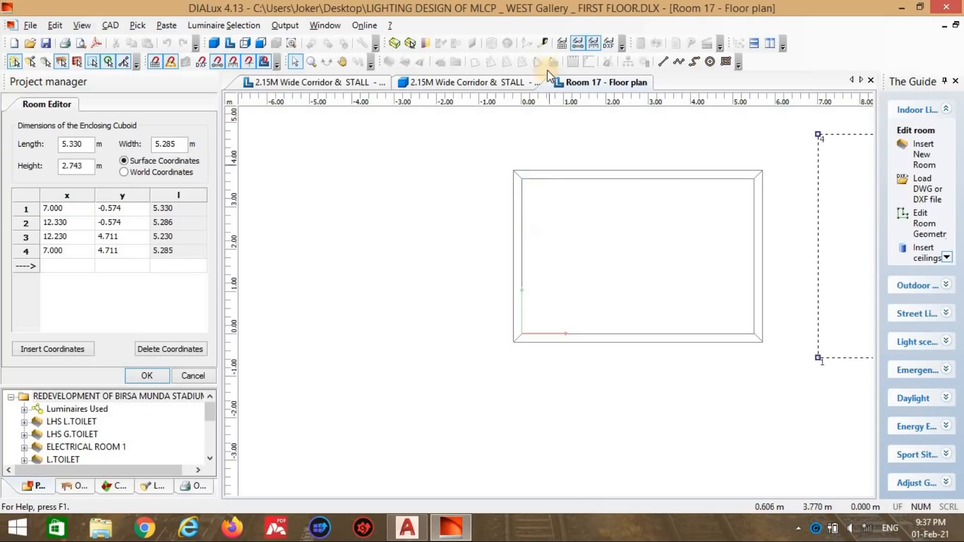
pyautogui.scroll(-1, 609, 184)
pyautogui.moveTo(609, 183); pyautogui.dragTo(443, 219, button='middle')
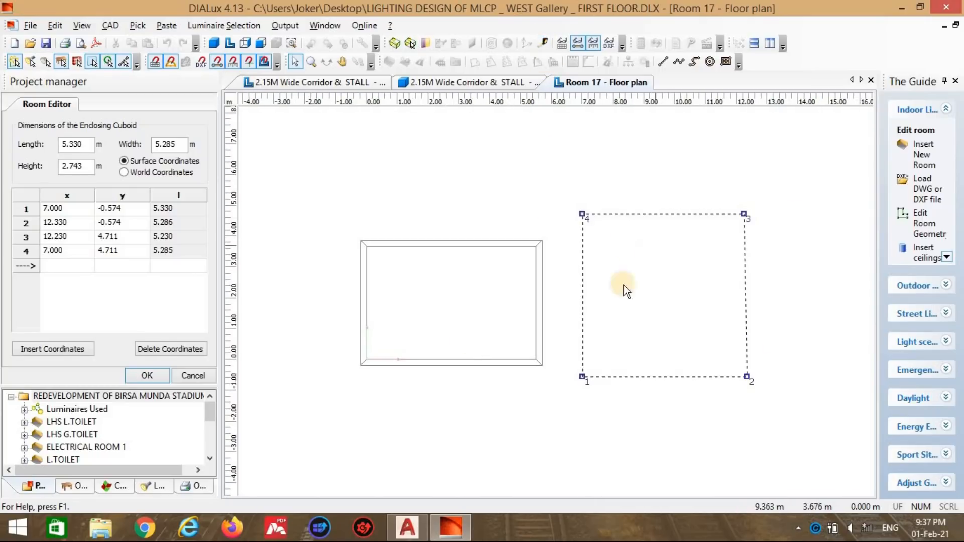
pyautogui.click(185, 375)
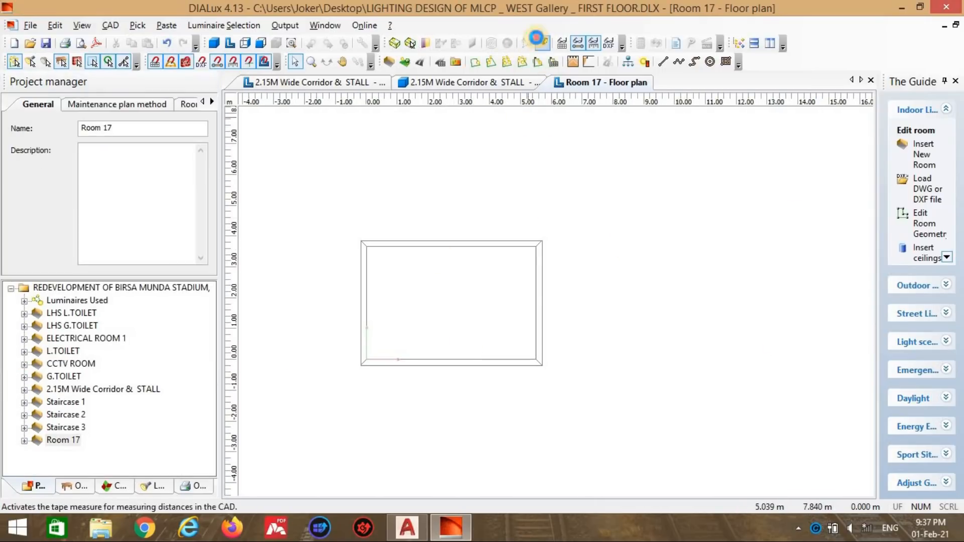
# Step: Measure with the tape measure from Room 17's upper inner corner down along the adjoining wall
pyautogui.click(543, 43)
pyautogui.scroll(2, 382, 218)
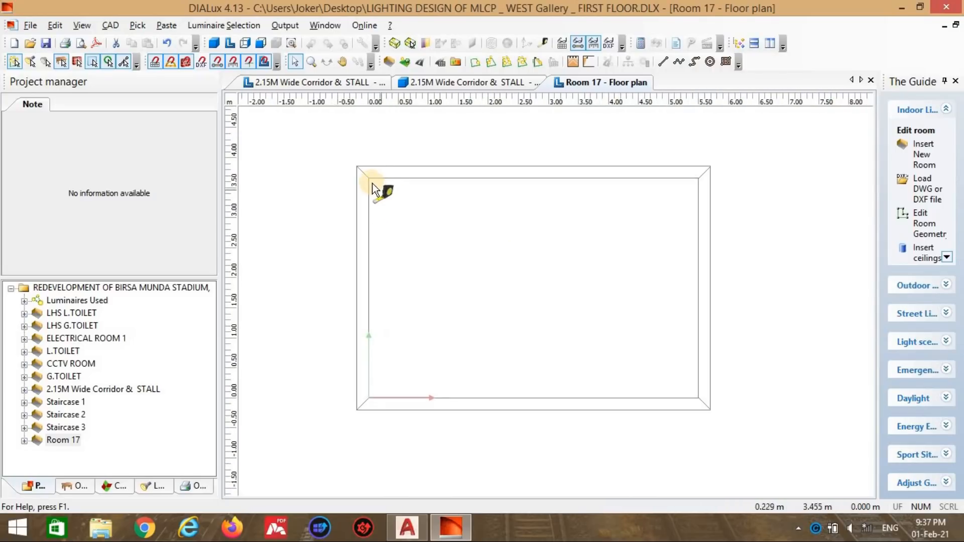
pyautogui.moveTo(369, 179); pyautogui.dragTo(368, 221)
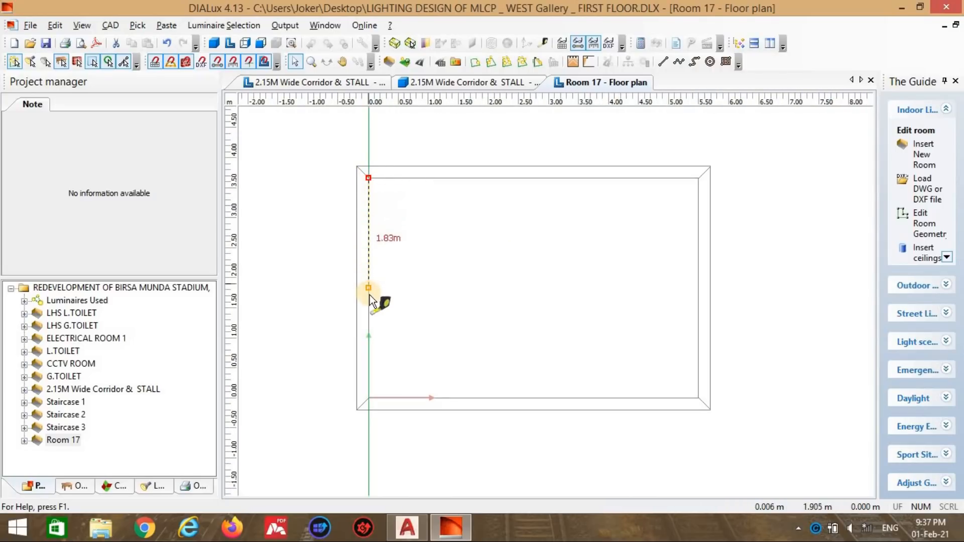
pyautogui.moveTo(371, 313); pyautogui.dragTo(435, 338)
# Step: Switch to AutoCAD and locate the cafeteria beside the stairs in the first-floor plan
pyautogui.hotkey('alt', 'Tab')
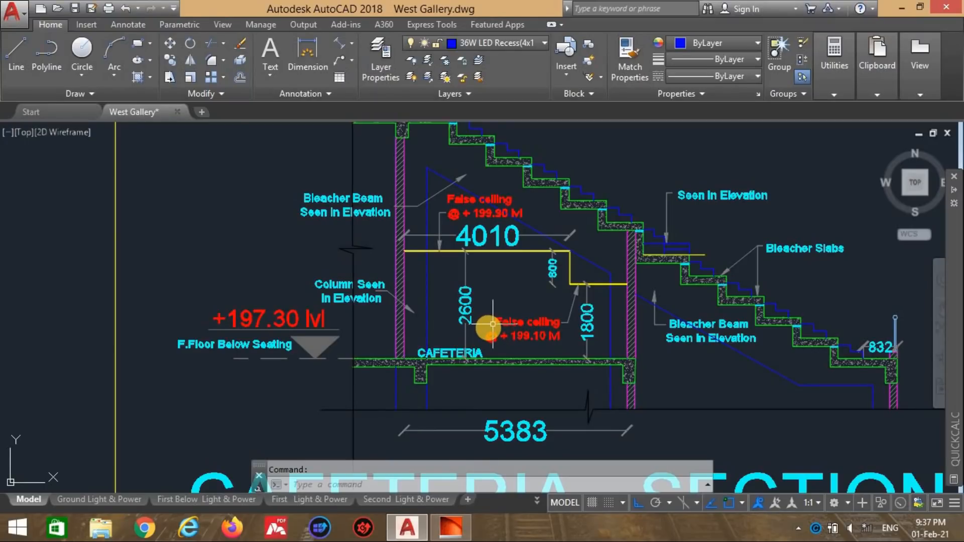
pyautogui.click(402, 275)
pyautogui.press('Escape')
pyautogui.scroll(-12, 497, 273)
pyautogui.moveTo(497, 273); pyautogui.dragTo(553, 349, button='middle')
pyautogui.scroll(10, 553, 349)
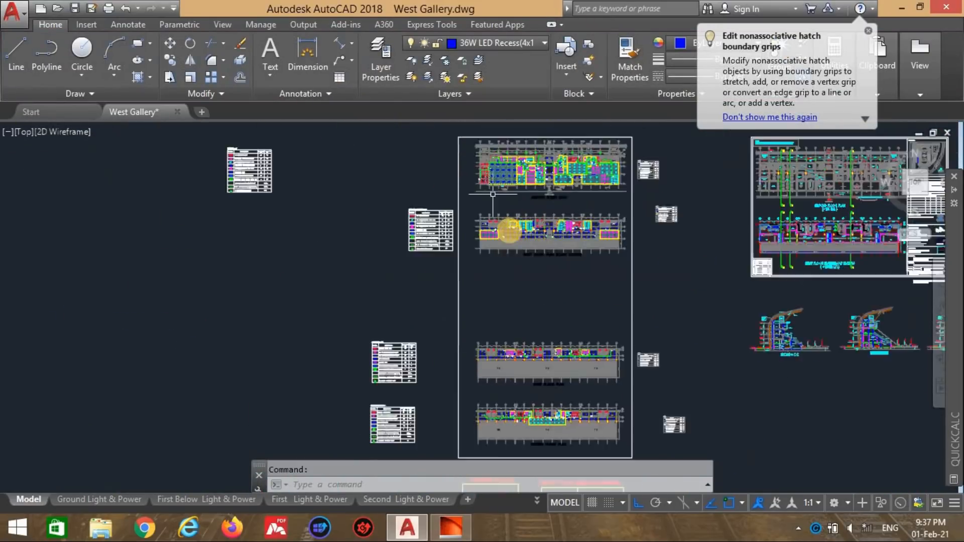
pyautogui.scroll(5, 480, 310)
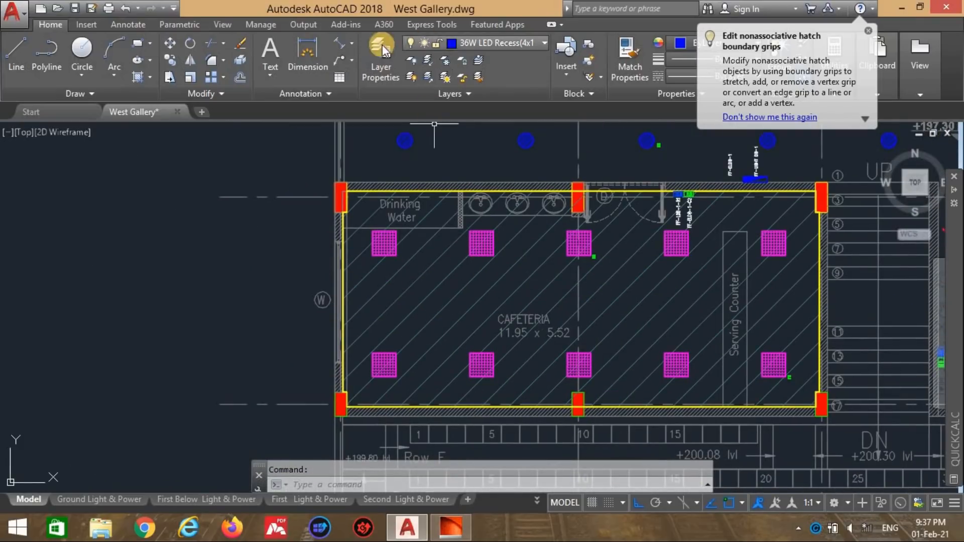
pyautogui.click(308, 53)
pyautogui.scroll(4, 348, 198)
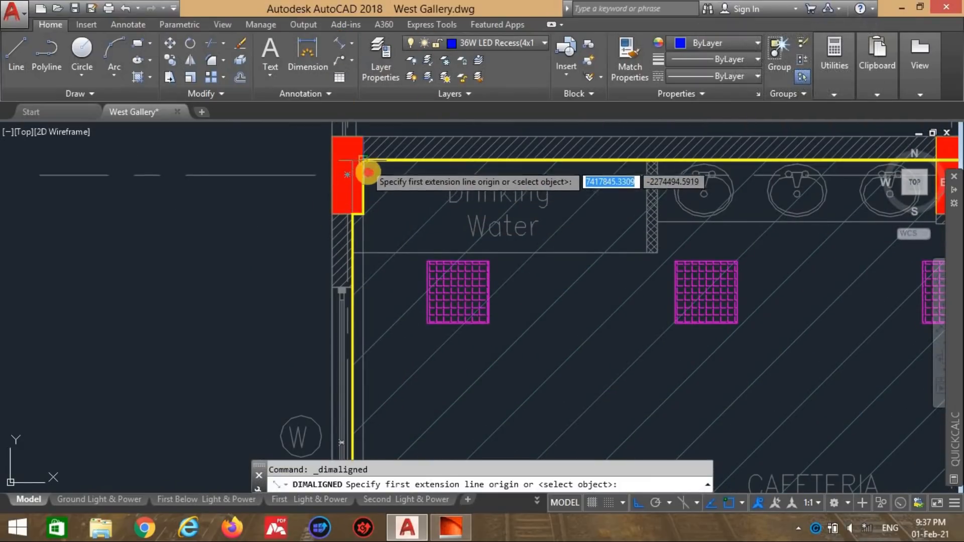
pyautogui.click(369, 172)
pyautogui.scroll(-3, 374, 221)
pyautogui.scroll(3, 381, 185)
pyautogui.press('Escape')
# Step: Add an aligned dimension outside the cafeteria's window wall, spanning the room from its upper to its lower boundary
pyautogui.press('Return')
pyautogui.click(369, 179)
pyautogui.scroll(-4, 372, 244)
pyautogui.scroll(5, 378, 317)
pyautogui.click(378, 316)
pyautogui.scroll(-3, 302, 301)
pyautogui.click(311, 252)
# Step: Look over the surrounding plans and sections and examine the cafeteria's new window-wall dimension in the plan
pyautogui.scroll(-5, 352, 151)
pyautogui.scroll(-5, 381, 183)
pyautogui.scroll(2, 323, 352)
pyautogui.scroll(10, 391, 322)
pyautogui.scroll(-10, 471, 276)
pyautogui.moveTo(471, 246); pyautogui.dragTo(496, 428, button='middle')
pyautogui.scroll(5, 381, 161)
pyautogui.scroll(-4, 379, 219)
pyautogui.moveTo(382, 276); pyautogui.dragTo(377, 172, button='middle')
pyautogui.scroll(4, 368, 255)
pyautogui.scroll(-5, 397, 222)
pyautogui.moveTo(406, 233); pyautogui.dragTo(421, 448, button='middle')
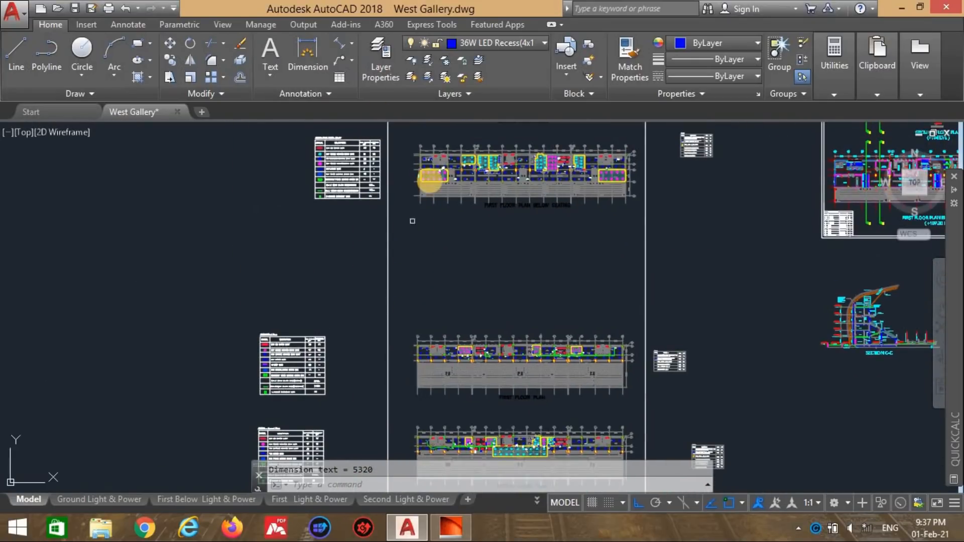
pyautogui.scroll(5, 377, 156)
pyautogui.scroll(5, 383, 248)
pyautogui.scroll(-2, 376, 260)
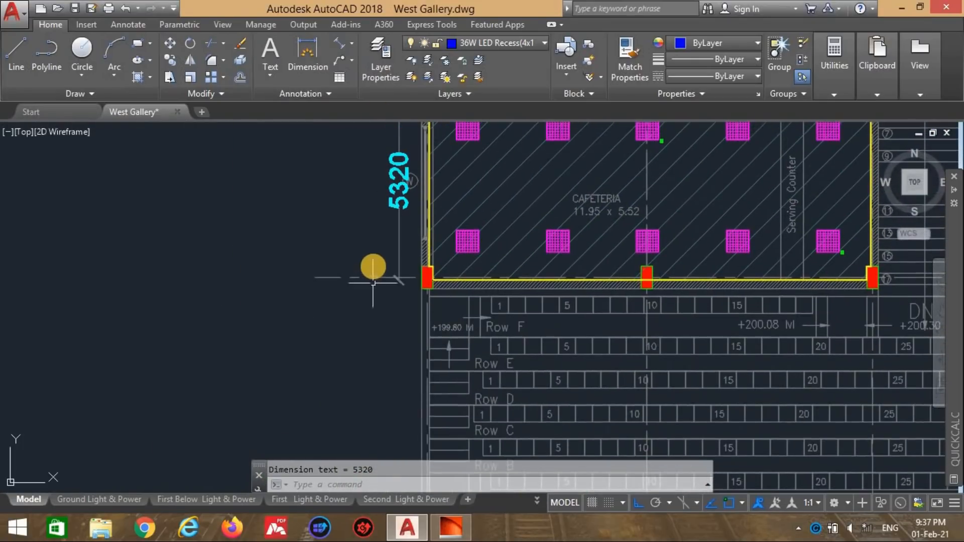
pyautogui.scroll(-3, 366, 262)
# Step: Switch to DIALux, show the imported plan background, and open Room 17's geometry for editing
pyautogui.hotkey('alt', 'Tab')
pyautogui.scroll(-6, 384, 263)
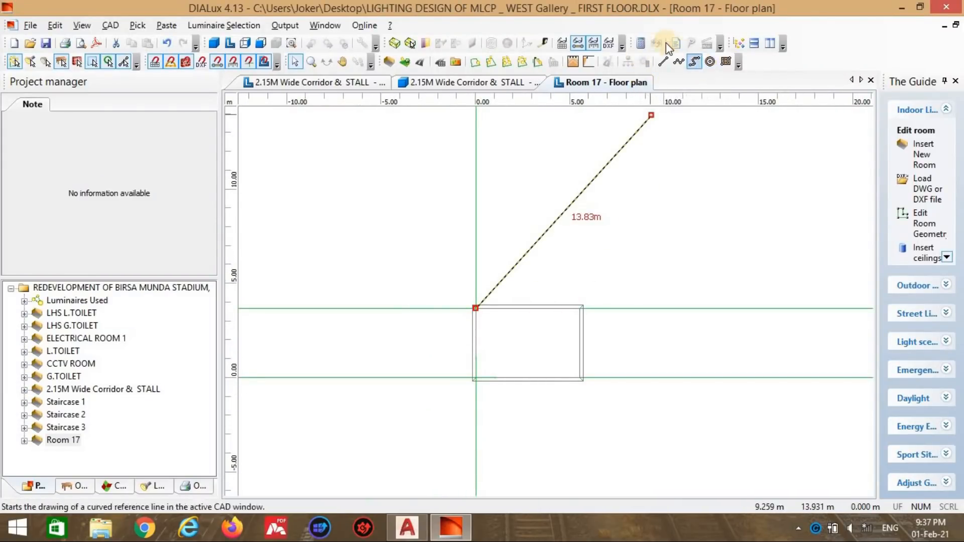
pyautogui.click(609, 44)
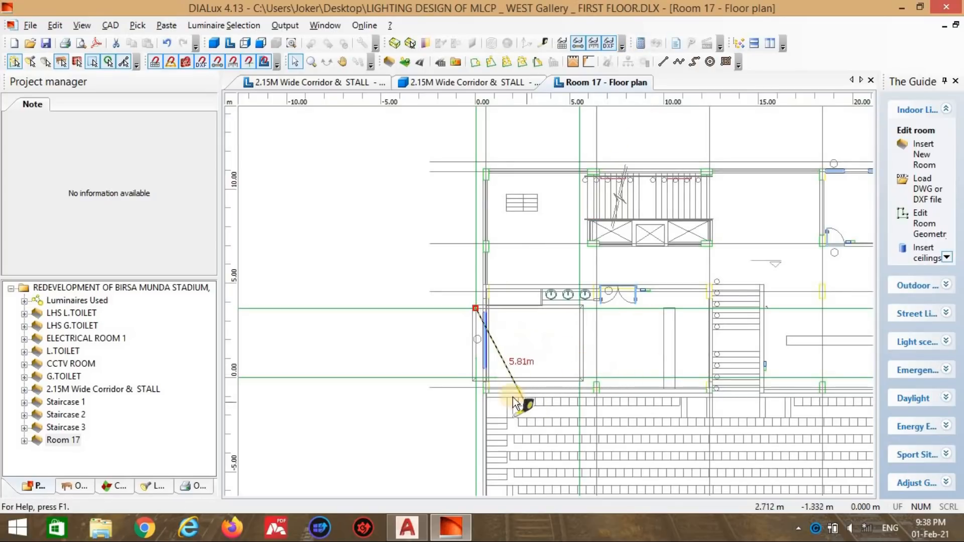
pyautogui.click(575, 323)
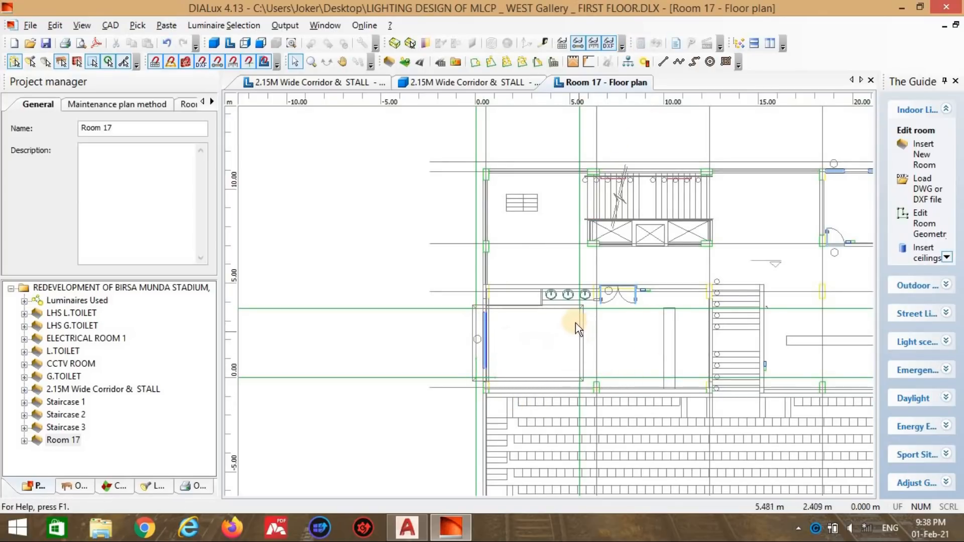
pyautogui.click(903, 221)
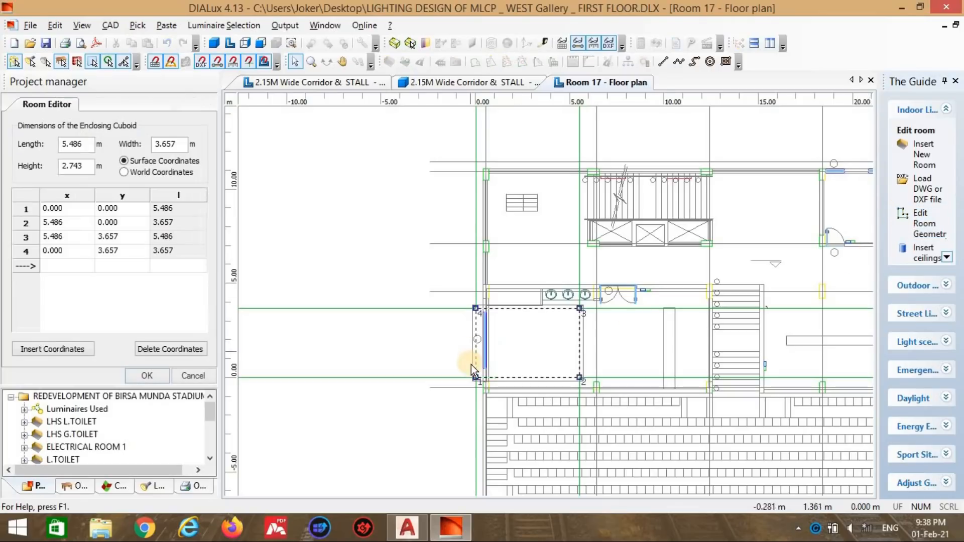
# Step: Move Room 17's corners onto the cafeteria outline for an 11.650 m by 5.320 m room, and hide the plan background
pyautogui.scroll(3, 575, 312)
pyautogui.moveTo(454, 266); pyautogui.dragTo(642, 235)
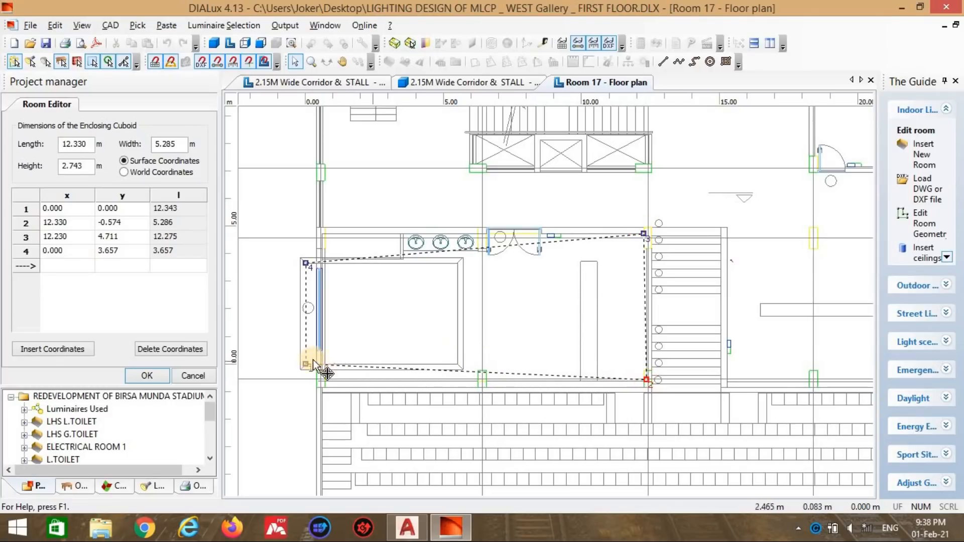
pyautogui.moveTo(328, 383); pyautogui.dragTo(325, 381)
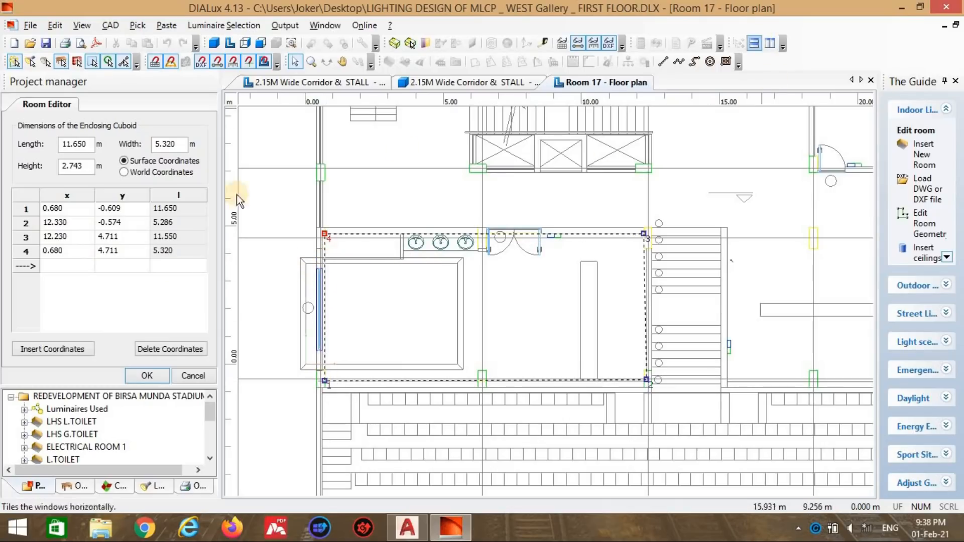
pyautogui.click(151, 373)
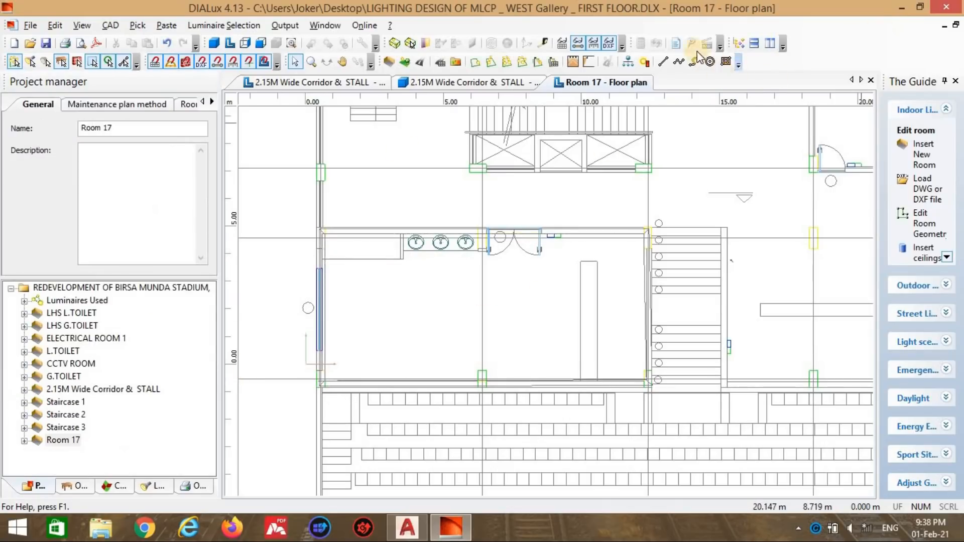
pyautogui.click(610, 43)
pyautogui.scroll(2, 430, 241)
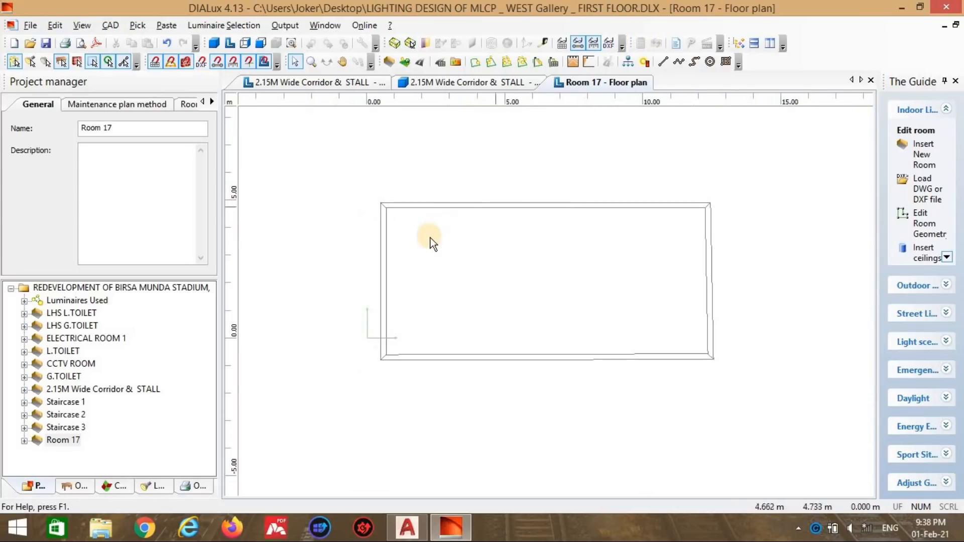
# Step: Show the plan background again and reopen Room 17's geometry for editing
pyautogui.click(610, 43)
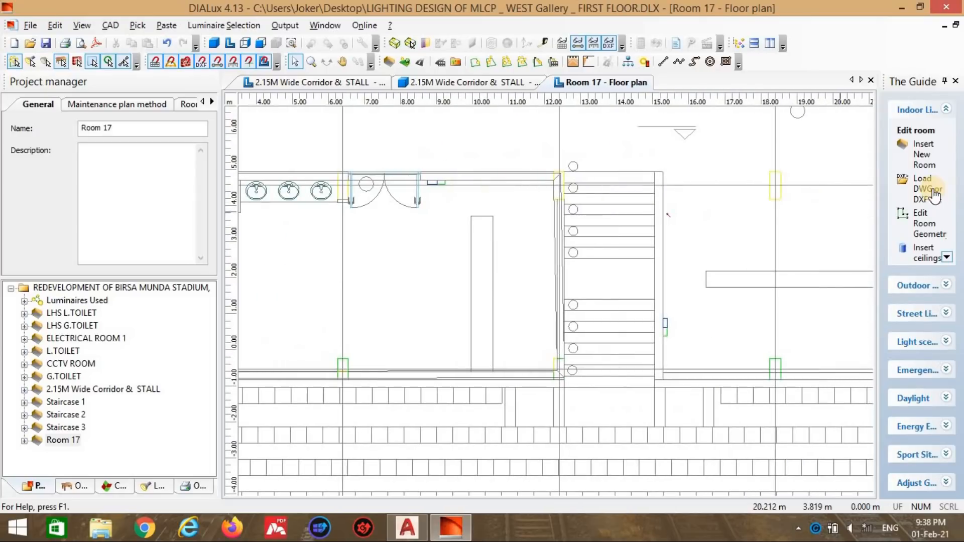
pyautogui.click(922, 189)
pyautogui.press('Escape')
pyautogui.click(927, 224)
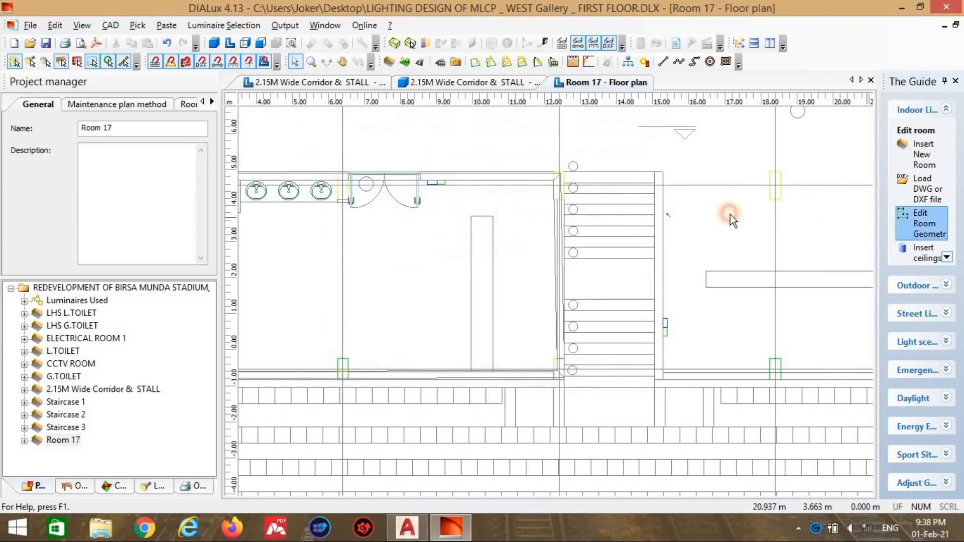
# Step: Add two points at y 4.191 to notch the upper corner beside the stairs 0.100 by 0.520 m, and hide the plan background
pyautogui.moveTo(588, 174); pyautogui.dragTo(607, 233, button='middle')
pyautogui.scroll(-1, 592, 264)
pyautogui.scroll(5, 593, 271)
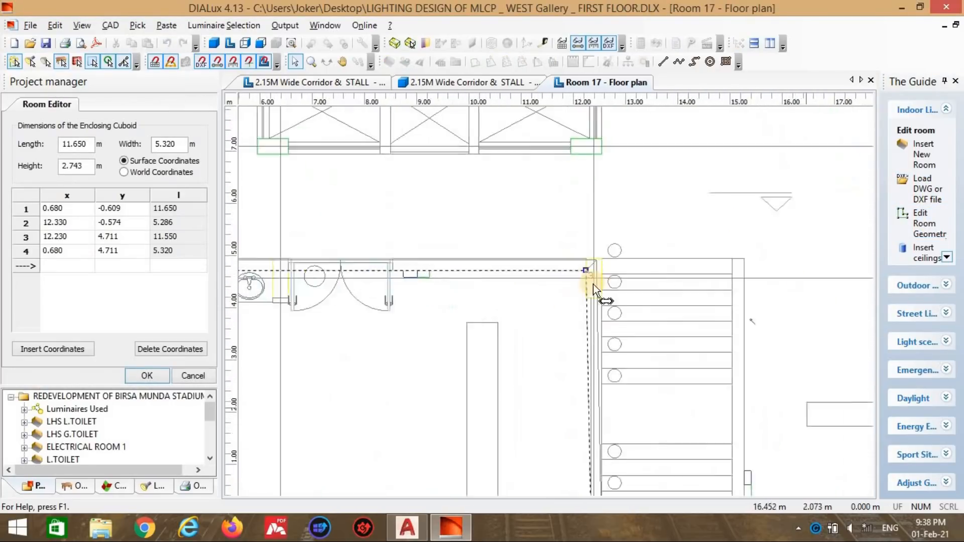
pyautogui.moveTo(642, 54); pyautogui.dragTo(667, 248, button='middle')
pyautogui.scroll(4, 645, 315)
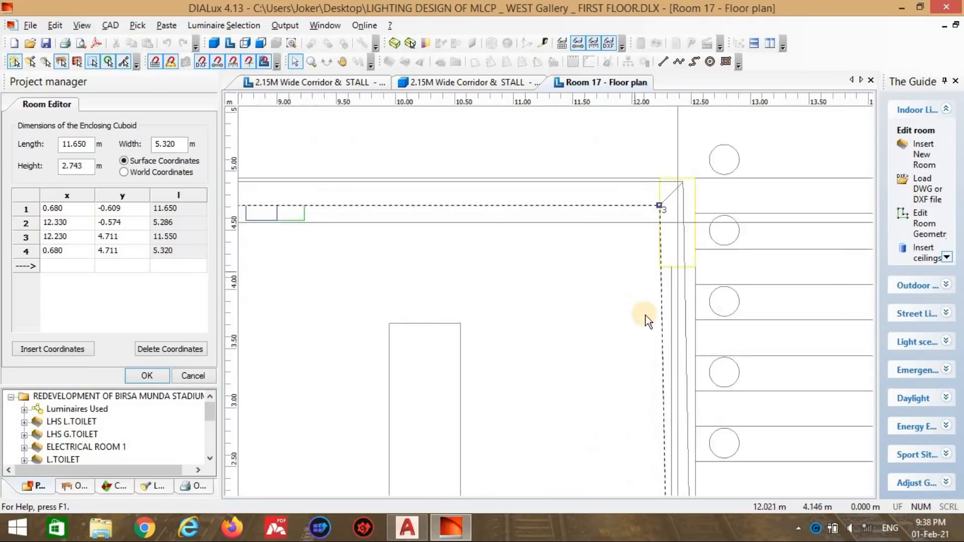
pyautogui.doubleClick(671, 270)
pyautogui.rightClick(675, 282)
pyautogui.click(692, 281)
pyautogui.moveTo(674, 276); pyautogui.dragTo(682, 265)
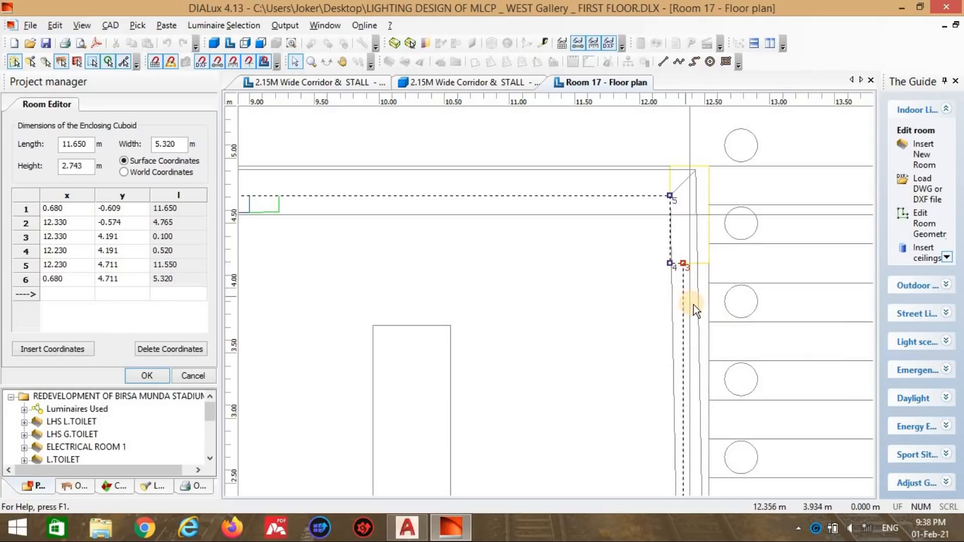
pyautogui.scroll(-5, 617, 262)
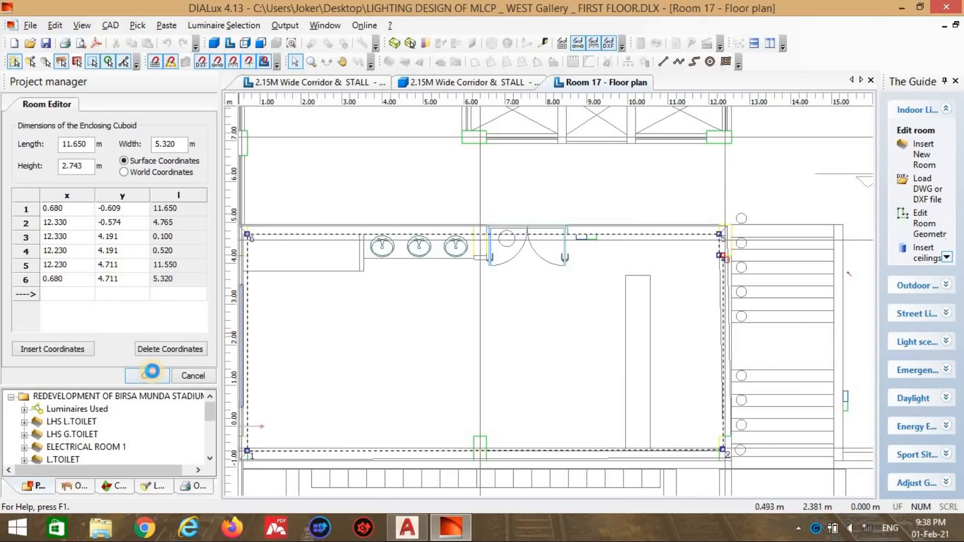
pyautogui.click(148, 375)
pyautogui.click(609, 43)
# Step: Measure from Room 17's upper inner corner down along the window wall
pyautogui.moveTo(597, 273); pyautogui.dragTo(651, 231, button='middle')
pyautogui.scroll(-3, 635, 317)
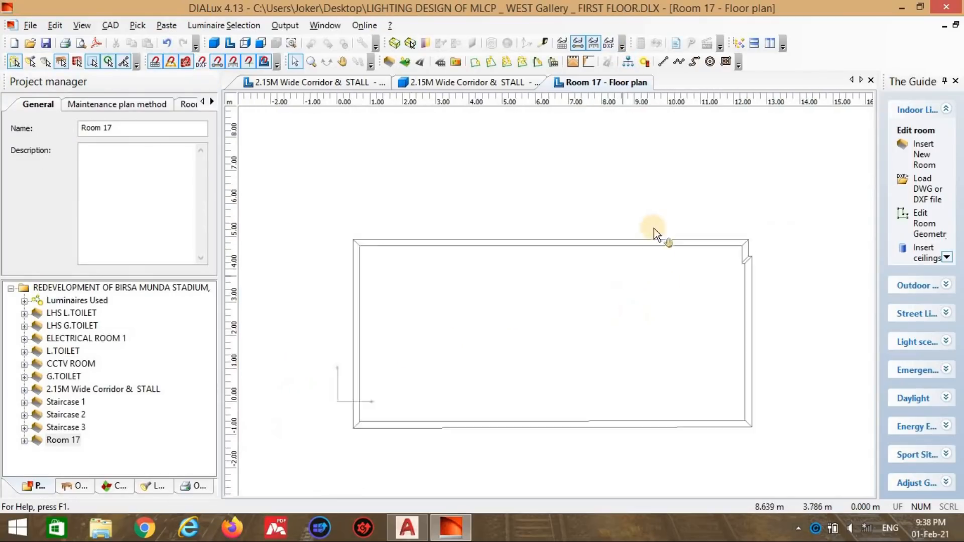
pyautogui.click(553, 63)
pyautogui.click(409, 205)
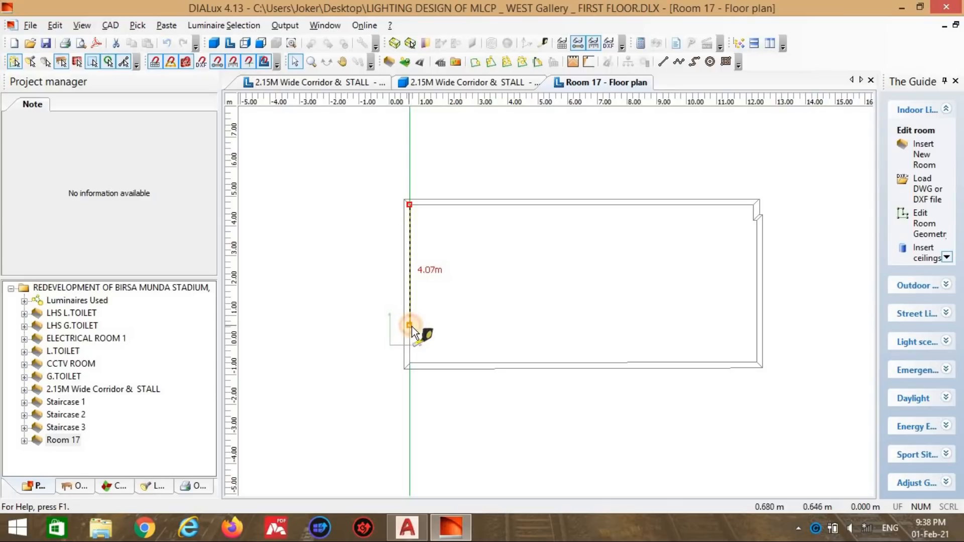
pyautogui.click(412, 328)
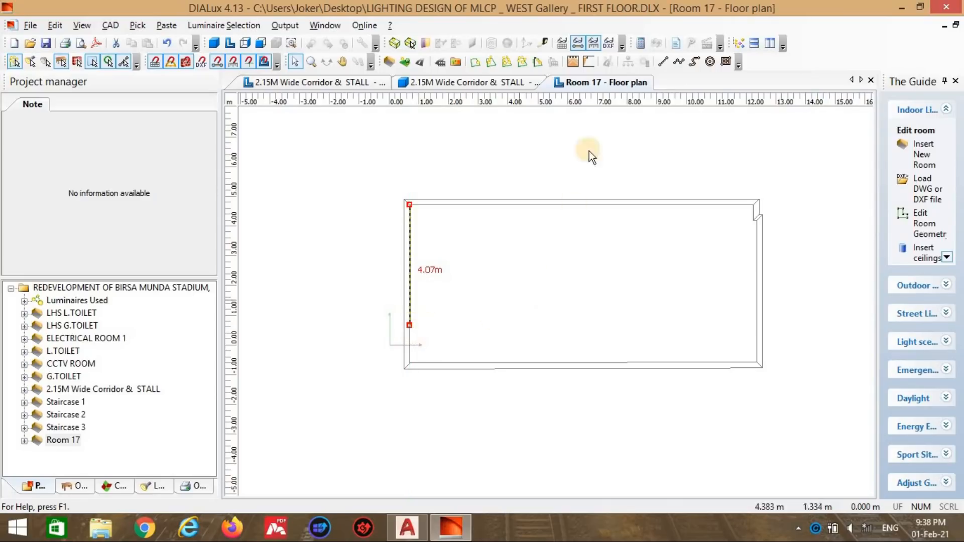
# Step: Draw a vertical reference line about 3.88 m long on the window wall up to the inner corner, and start measuring from that corner
pyautogui.click(663, 63)
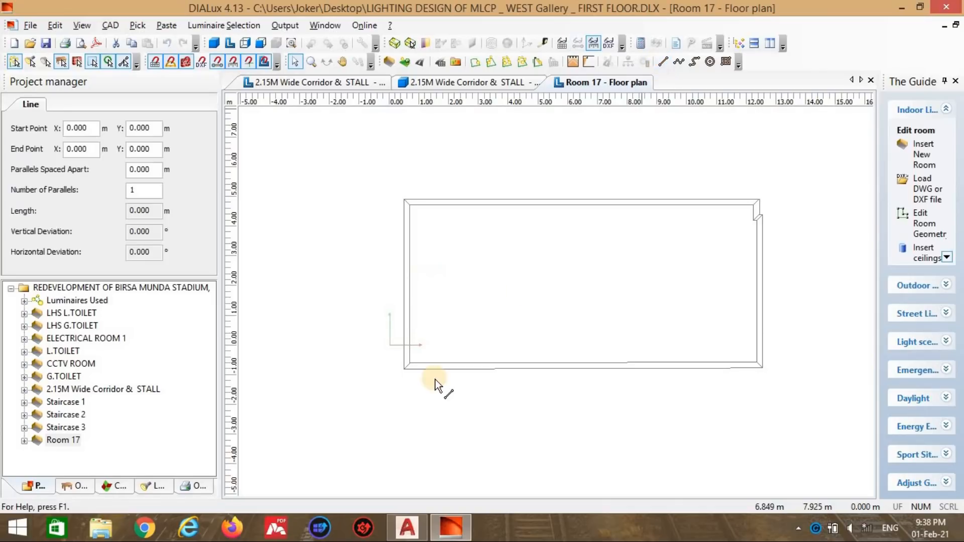
pyautogui.click(408, 320)
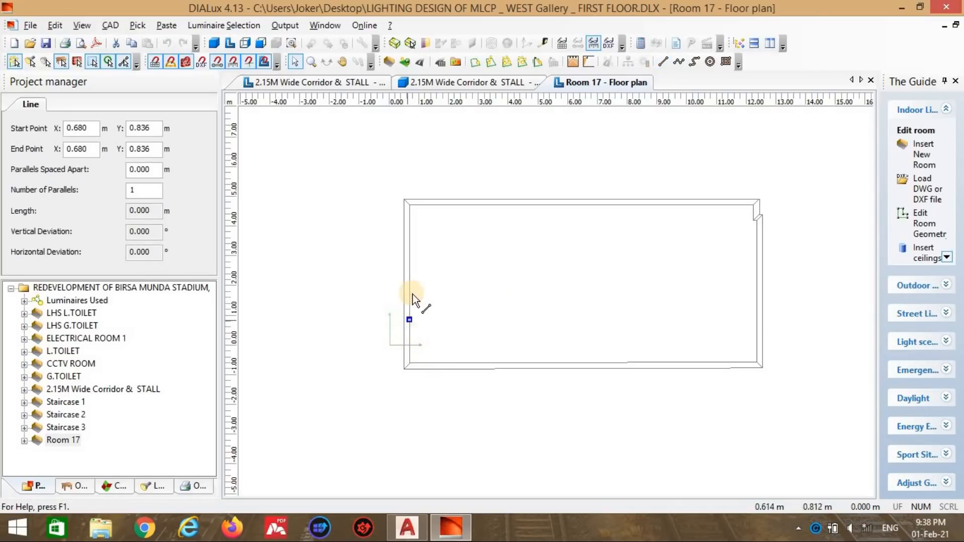
pyautogui.click(416, 205)
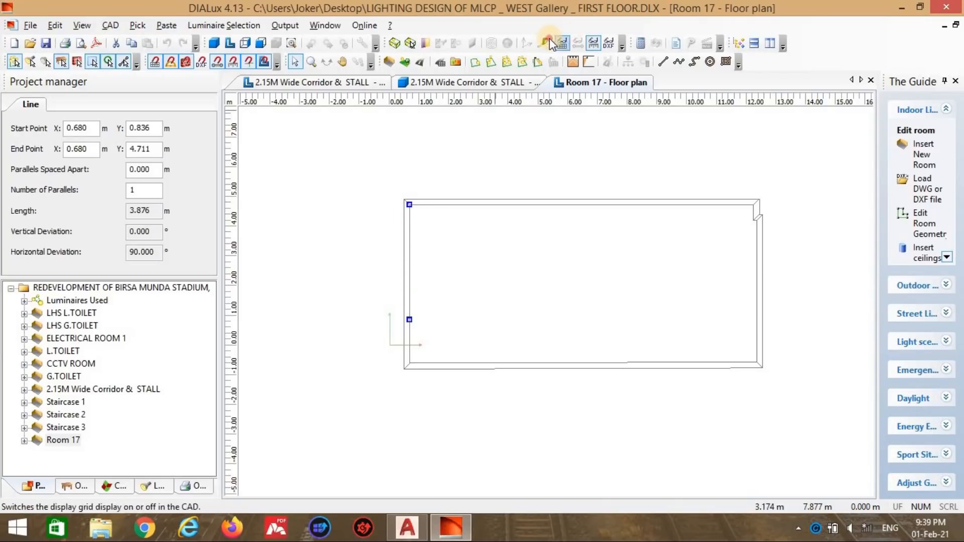
pyautogui.click(577, 43)
pyautogui.moveTo(412, 206); pyautogui.dragTo(412, 332)
# Step: Switch to AutoCAD, locate Cafeteria Section AA among the drawings, and examine the widths and heights of its stepped false ceiling
pyautogui.hotkey('alt', 'Tab')
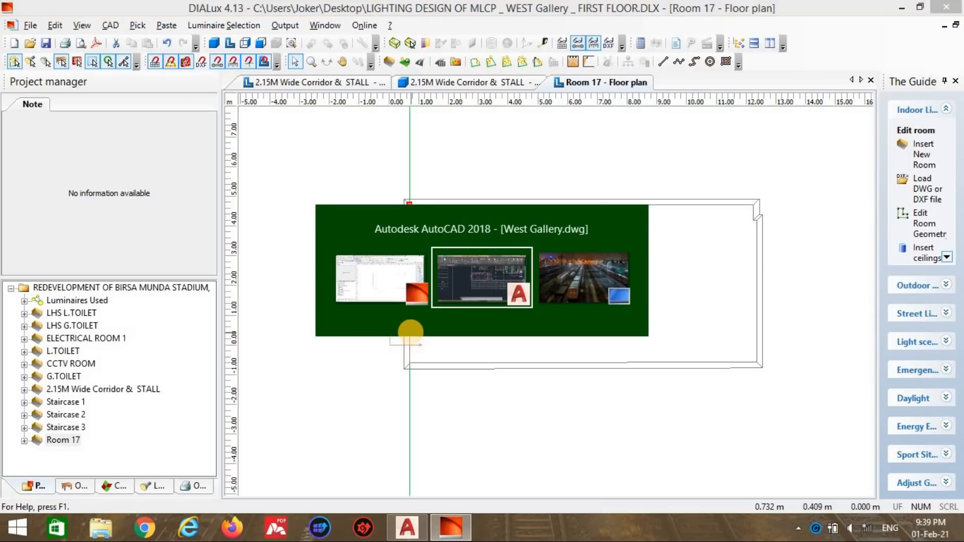
pyautogui.scroll(-7, 526, 290)
pyautogui.moveTo(514, 354); pyautogui.dragTo(454, 183, button='middle')
pyautogui.scroll(-5, 400, 281)
pyautogui.scroll(9, 555, 270)
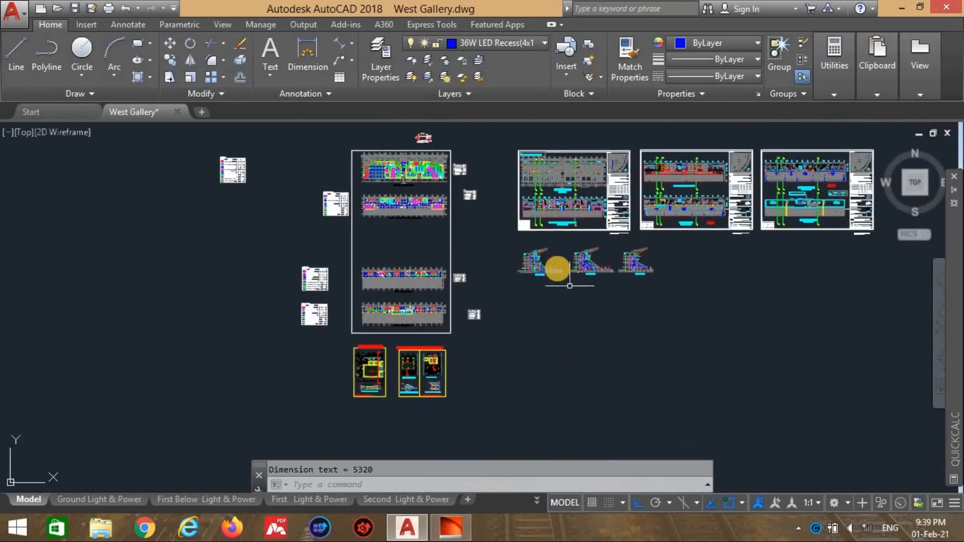
pyautogui.scroll(4, 405, 272)
pyautogui.scroll(4, 406, 274)
pyautogui.scroll(-11, 439, 285)
pyautogui.scroll(6, 523, 281)
pyautogui.scroll(6, 688, 273)
pyautogui.moveTo(670, 271); pyautogui.dragTo(454, 280, button='middle')
pyautogui.scroll(-6, 568, 268)
pyautogui.moveTo(569, 268); pyautogui.dragTo(901, 272, button='middle')
pyautogui.scroll(4, 351, 271)
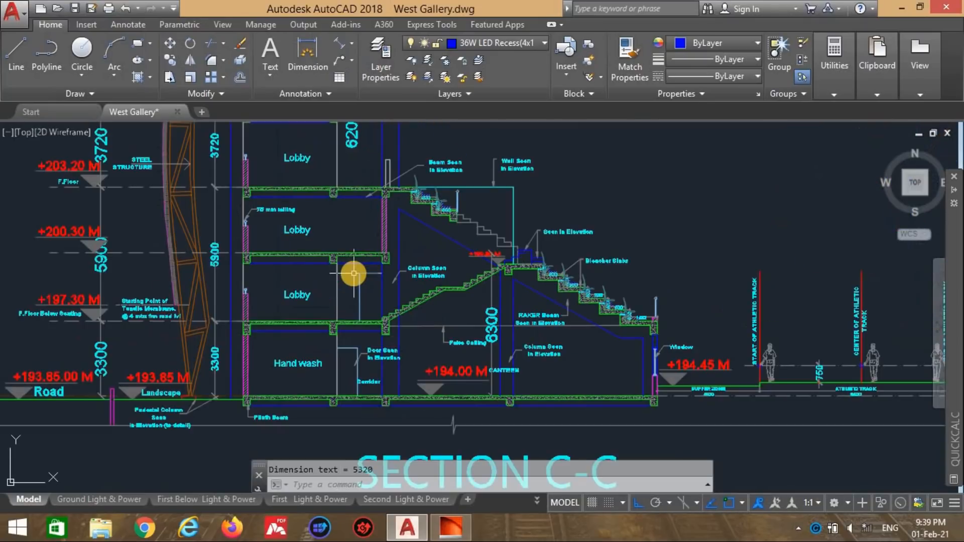
pyautogui.scroll(-8, 459, 276)
pyautogui.scroll(-4, 459, 276)
pyautogui.moveTo(459, 275); pyautogui.dragTo(650, 198, button='middle')
pyautogui.scroll(8, 408, 396)
pyautogui.scroll(2, 405, 410)
pyautogui.moveTo(405, 410); pyautogui.dragTo(502, 220, button='middle')
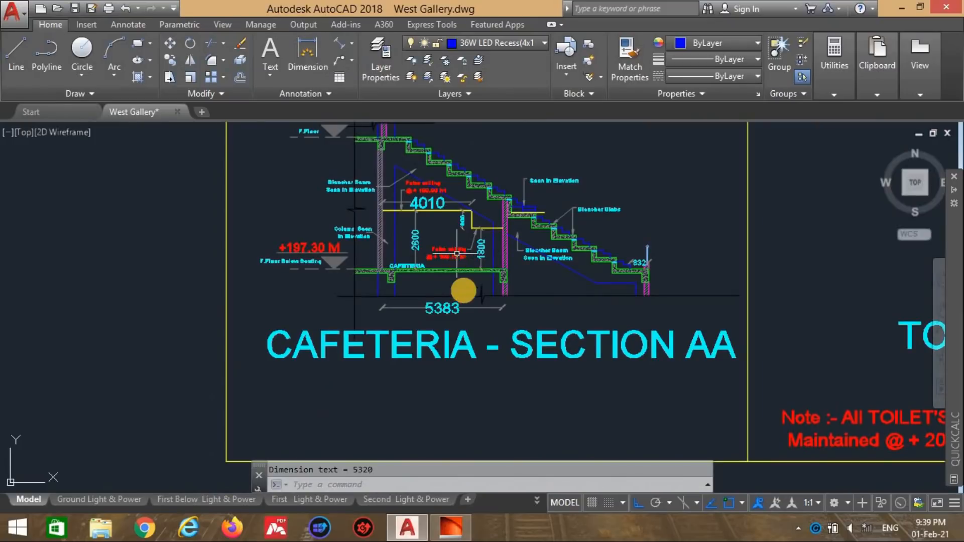
pyautogui.moveTo(458, 278); pyautogui.dragTo(466, 337, button='middle')
pyautogui.scroll(1, 466, 337)
pyautogui.scroll(1, 407, 278)
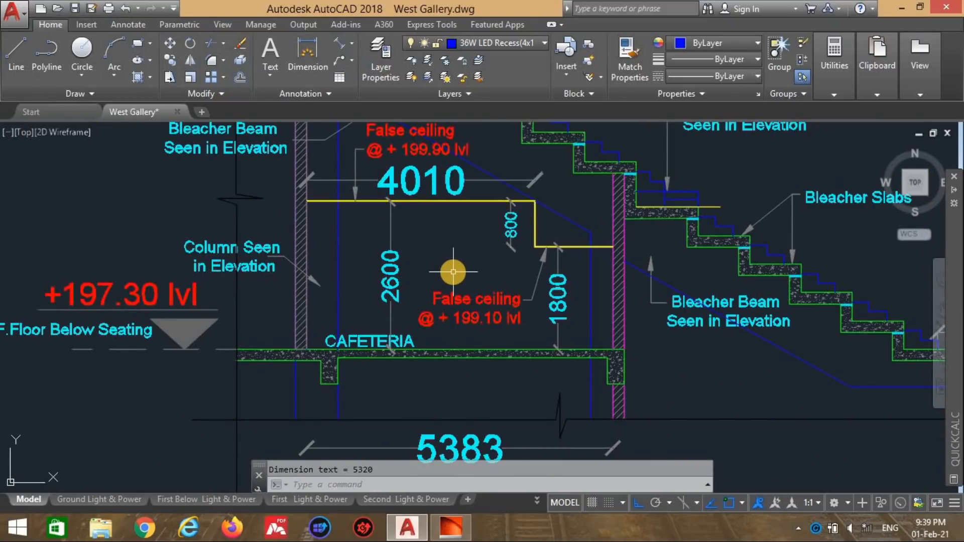
# Step: Return to DIALux and finish measuring down the window wall to a point just below the vertical reference line
pyautogui.hotkey('alt', 'Tab')
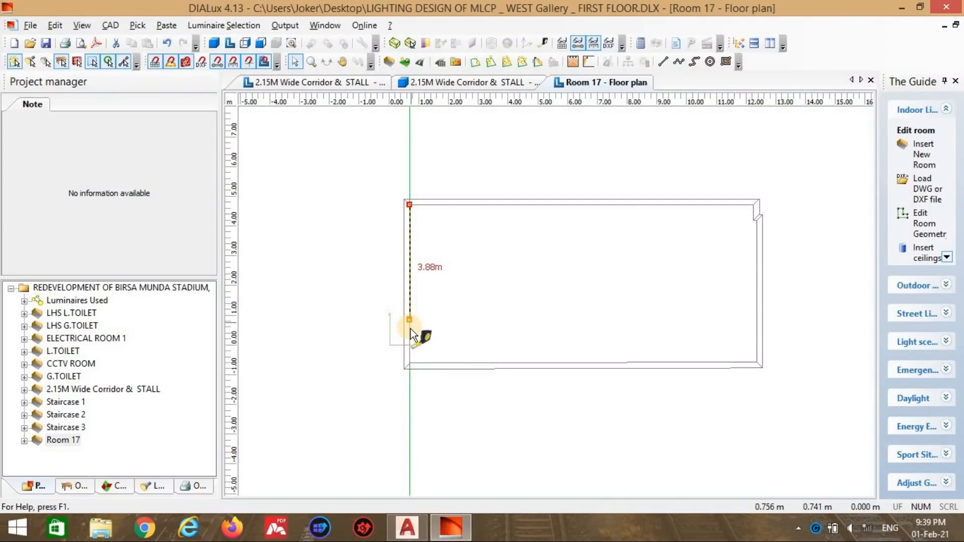
pyautogui.scroll(1, 410, 322)
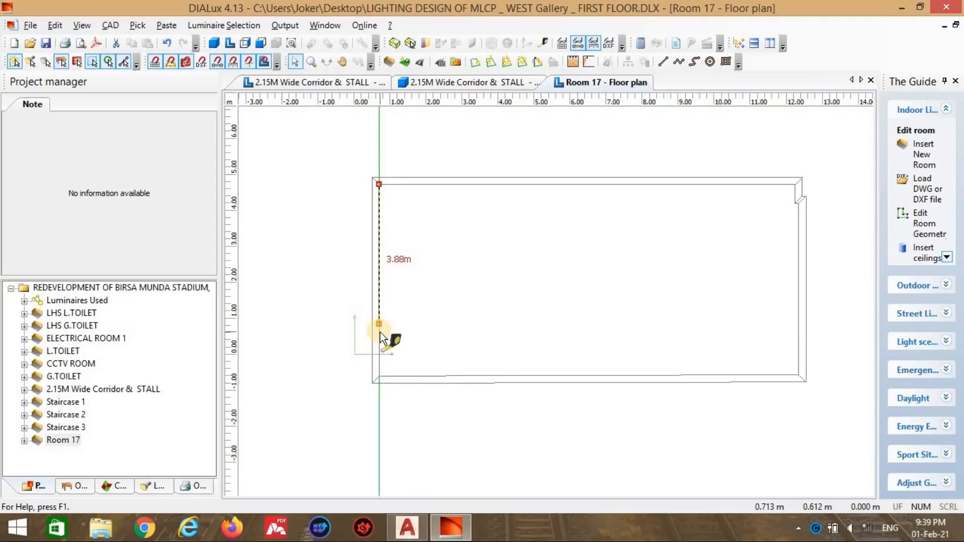
pyautogui.scroll(1, 382, 342)
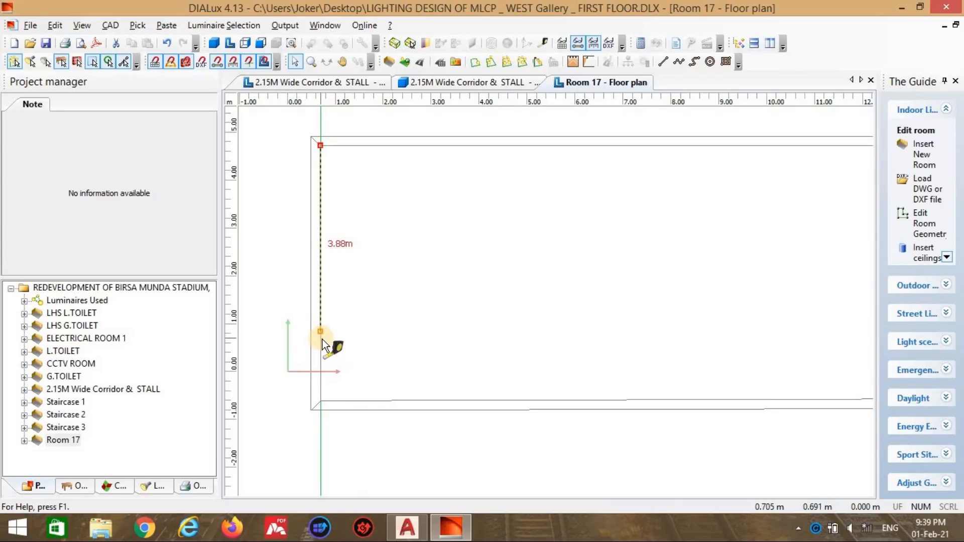
pyautogui.click(323, 342)
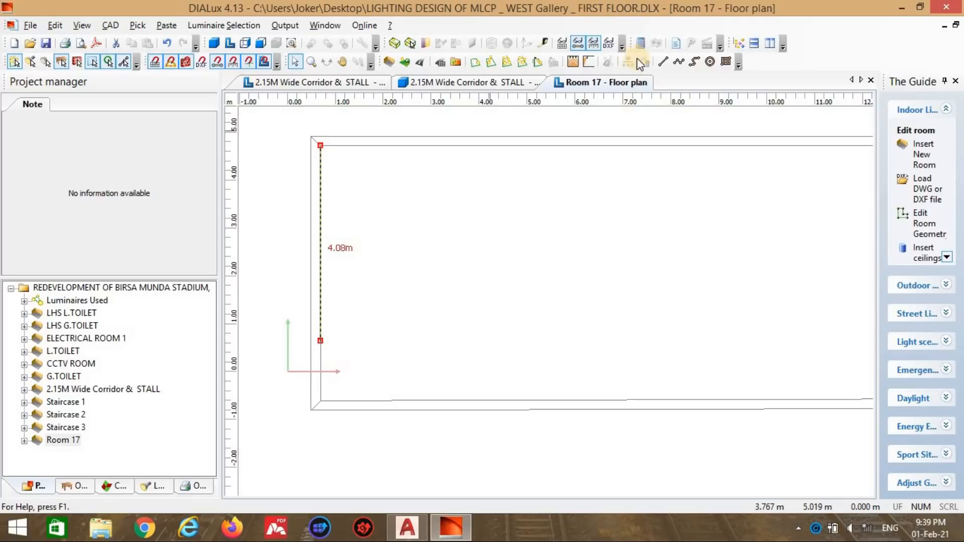
# Step: Draw a horizontal reference line across Room 17, about 4.06 m below the upper inner wall and extending past the stair-side wall
pyautogui.click(659, 64)
pyautogui.click(322, 342)
pyautogui.scroll(-2, 703, 344)
pyautogui.click(840, 336)
# Step: Extend the vertical reference line's lower end to the horizontal reference line, making it about 4.06 m long
pyautogui.click(350, 255)
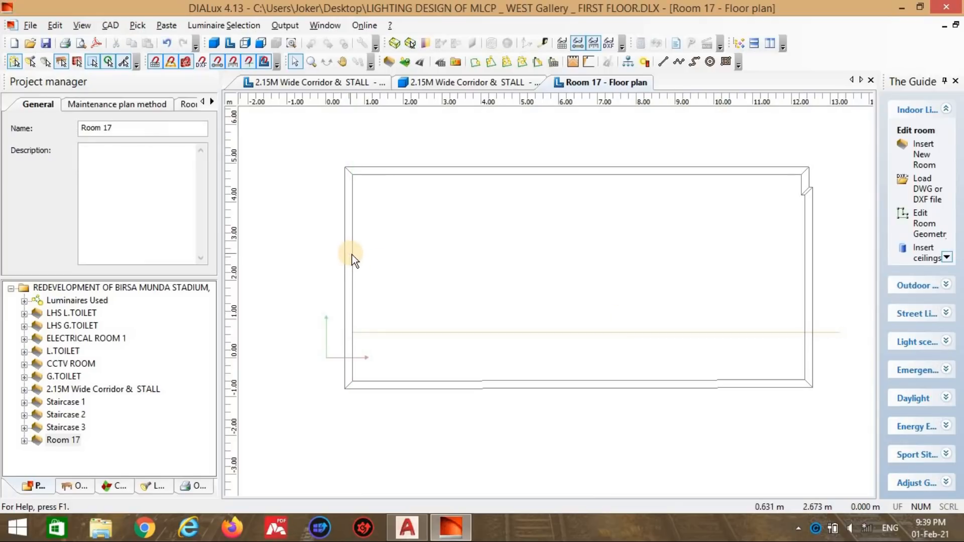
pyautogui.click(352, 254)
pyautogui.moveTo(351, 325); pyautogui.dragTo(353, 332)
pyautogui.click(419, 279)
pyautogui.scroll(-1, 422, 287)
pyautogui.scroll(-1, 431, 301)
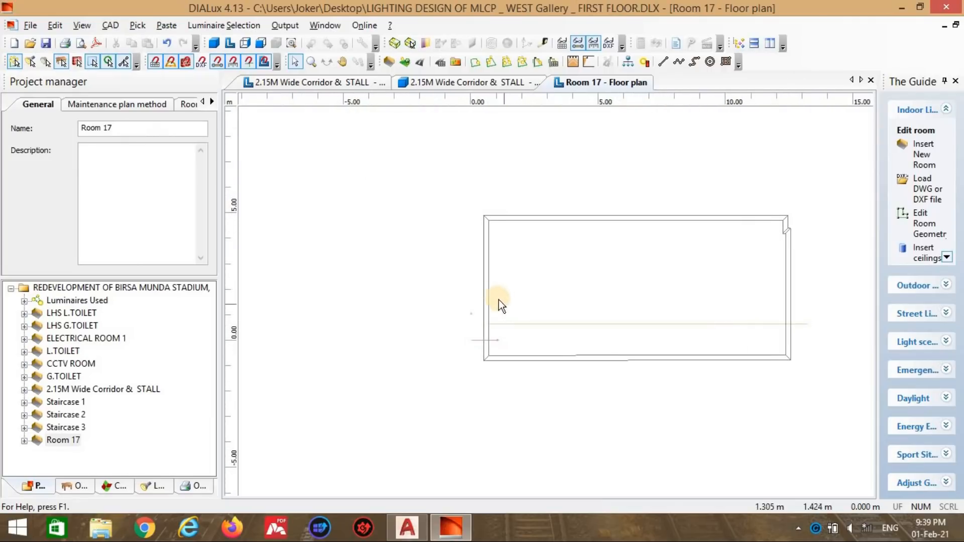
pyautogui.click(492, 276)
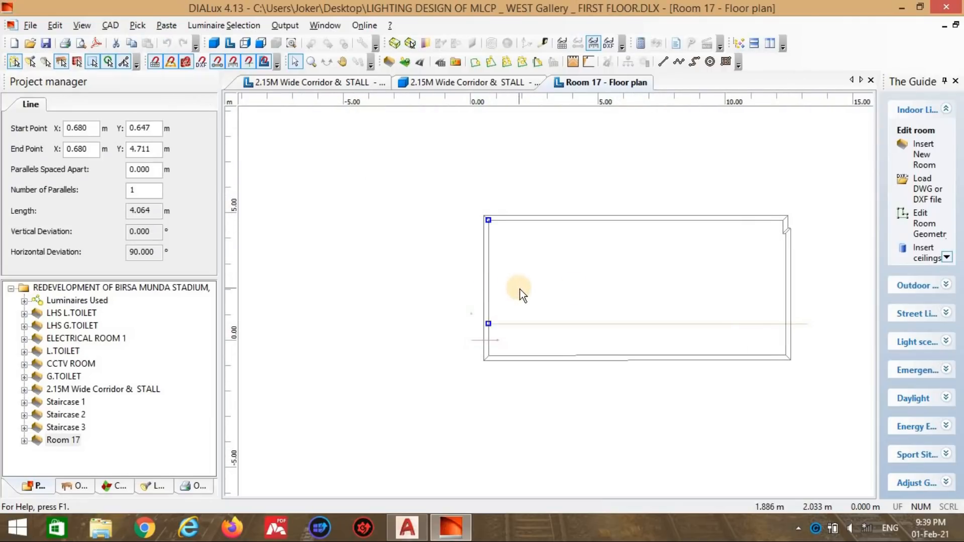
pyautogui.scroll(-2, 538, 251)
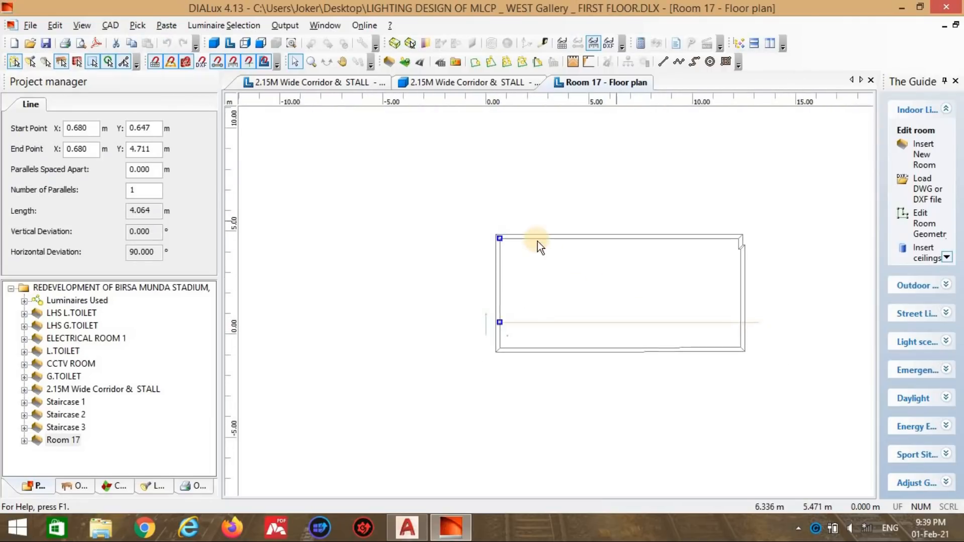
pyautogui.click(538, 273)
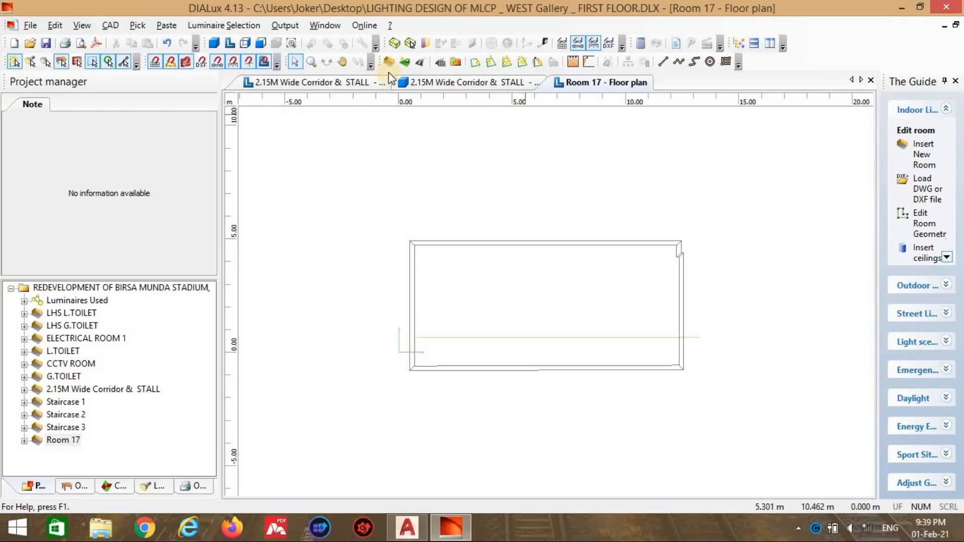
# Step: Try to insert two rows of four BAJAJ 14319 BZRSQL 36W LED GZ1 luminaires between Room 17's upper wall and the horizontal reference line
pyautogui.click(510, 61)
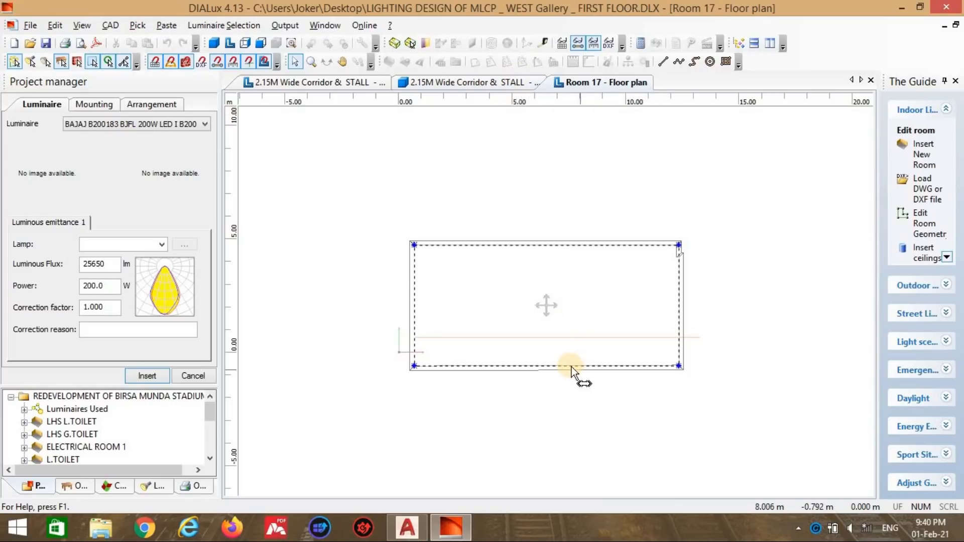
pyautogui.moveTo(571, 352); pyautogui.dragTo(571, 342)
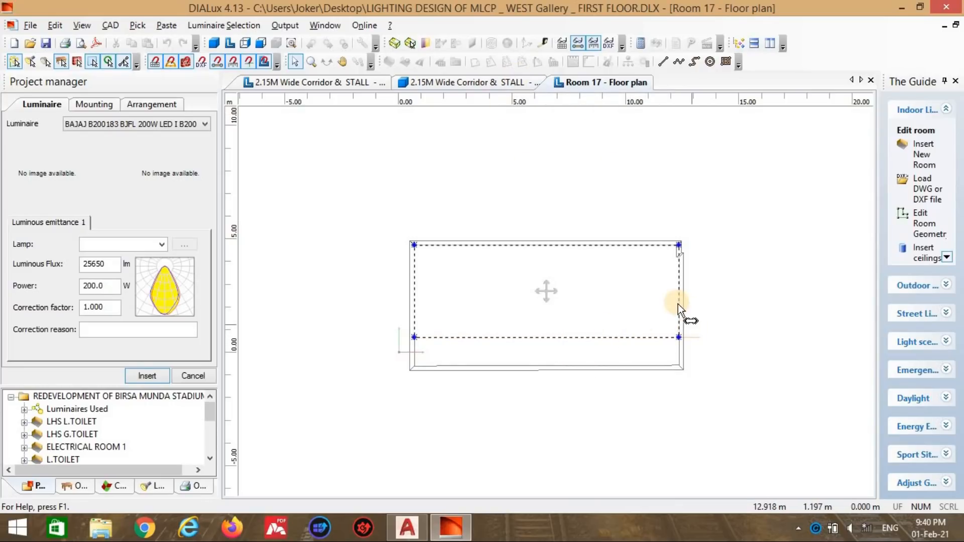
pyautogui.click(135, 126)
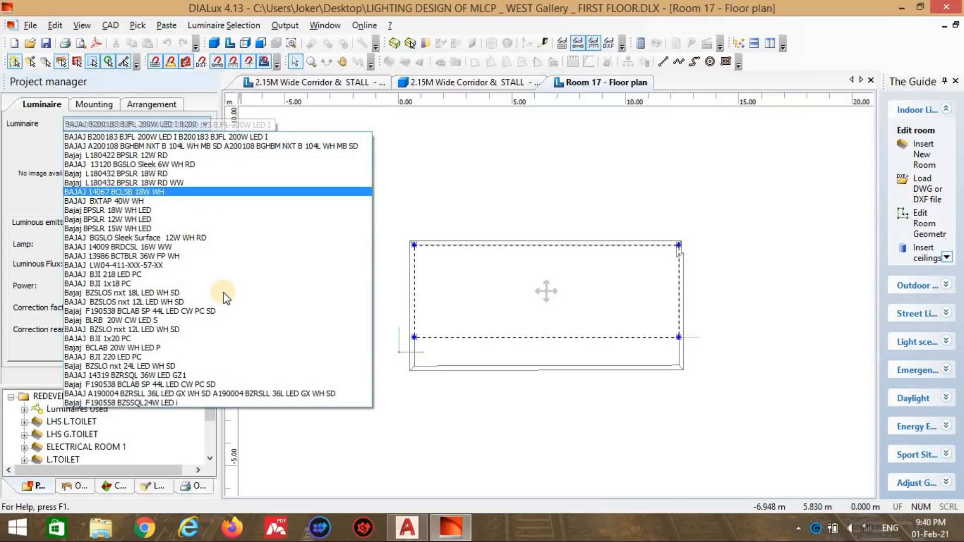
pyautogui.click(233, 375)
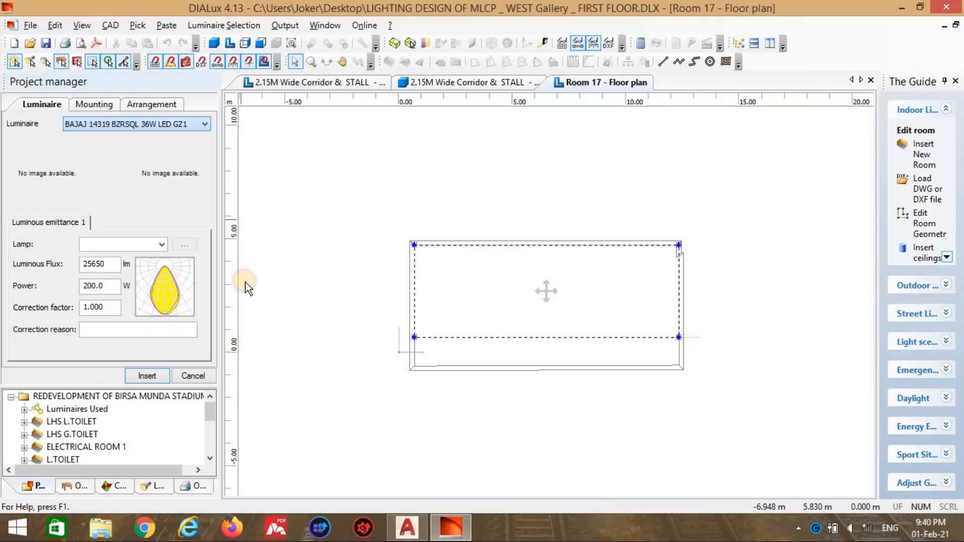
pyautogui.click(95, 106)
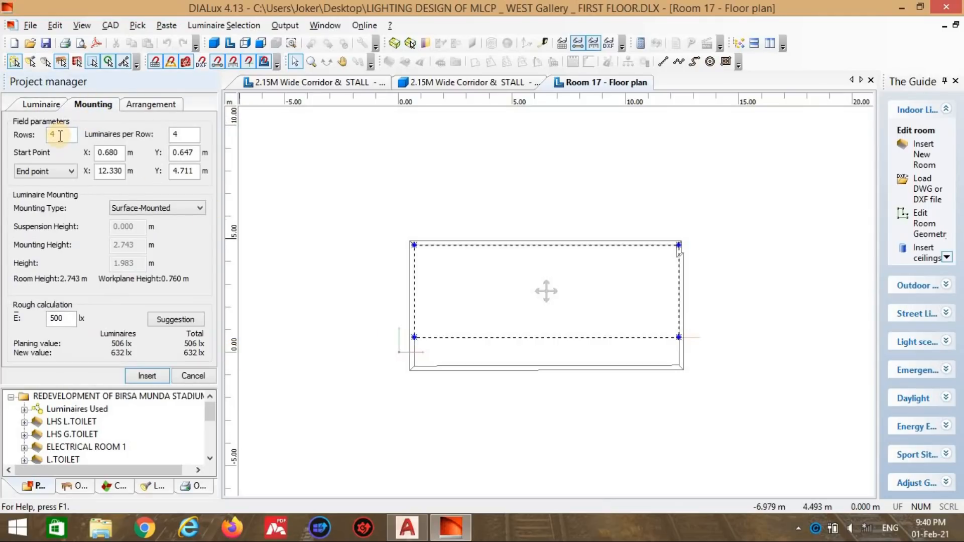
pyautogui.doubleClick(59, 135)
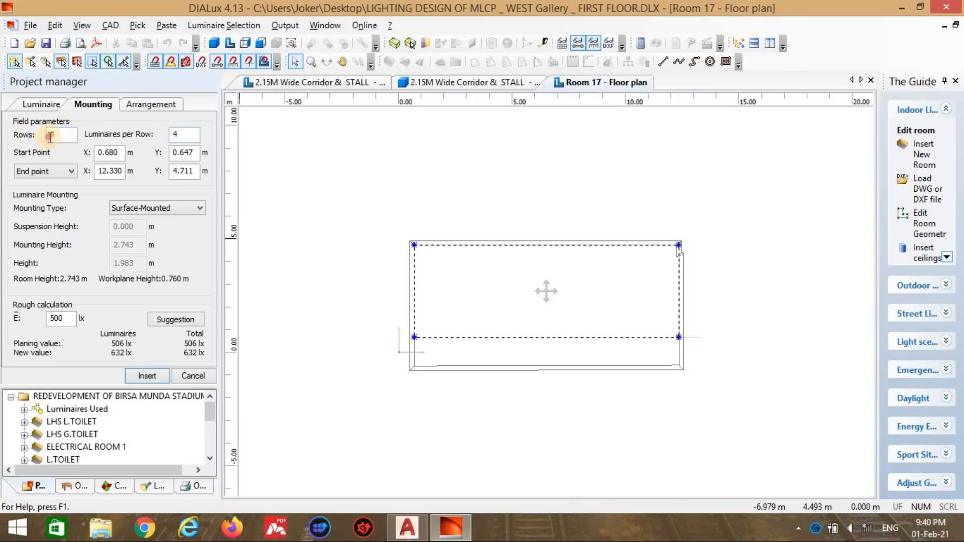
pyautogui.write('2')
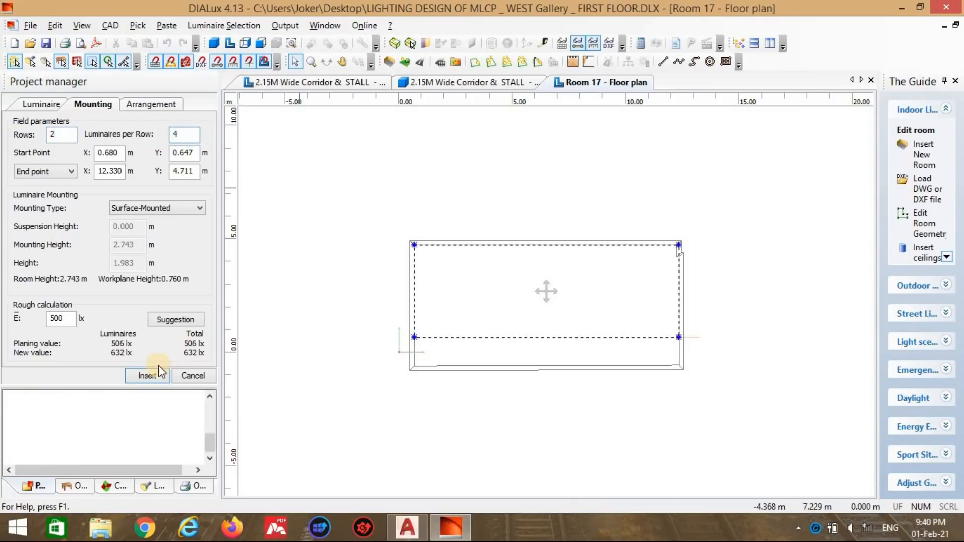
pyautogui.click(147, 376)
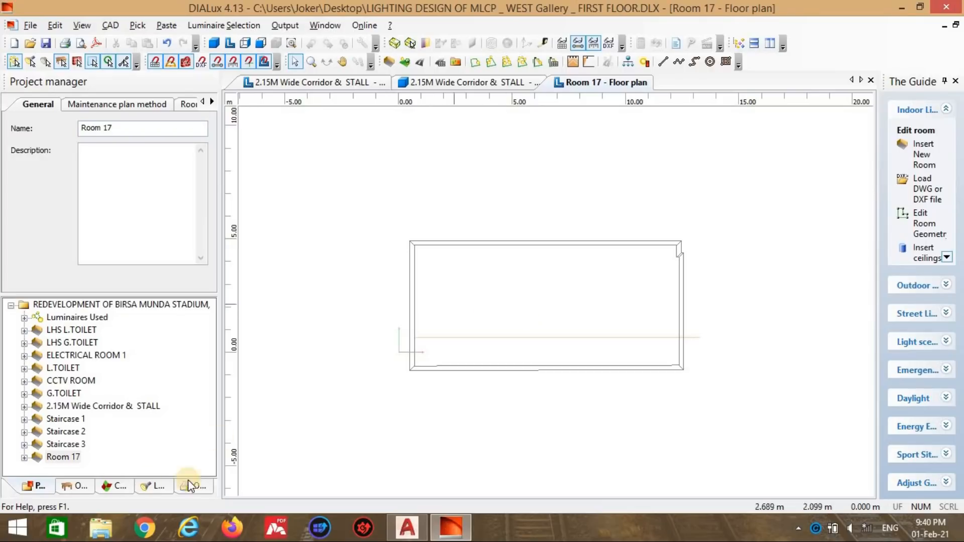
# Step: Rename Room 17 as LHS CAFETERIA, checking the room's name against the AutoCAD section
pyautogui.doubleClick(73, 458)
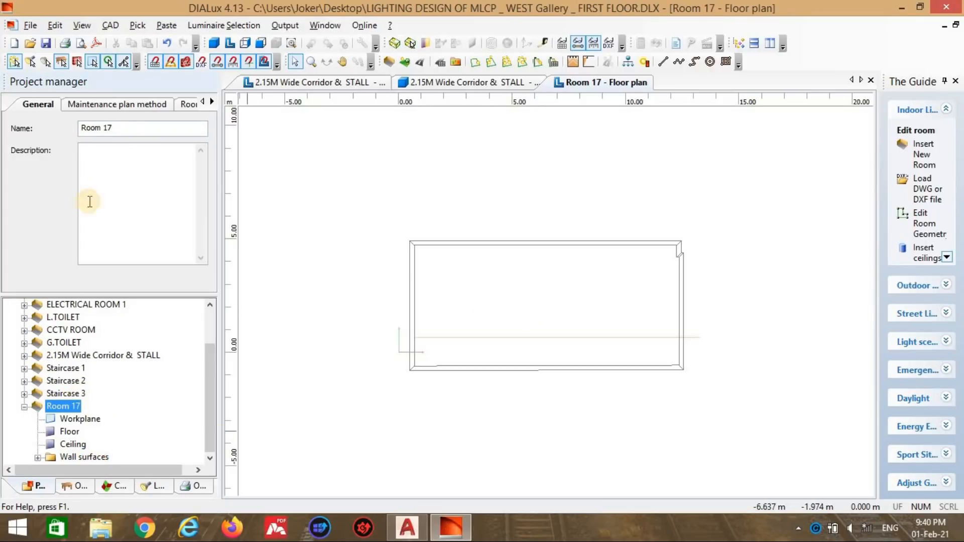
pyautogui.moveTo(125, 129); pyautogui.dragTo(5, 139)
pyautogui.write('LHS CAFE')
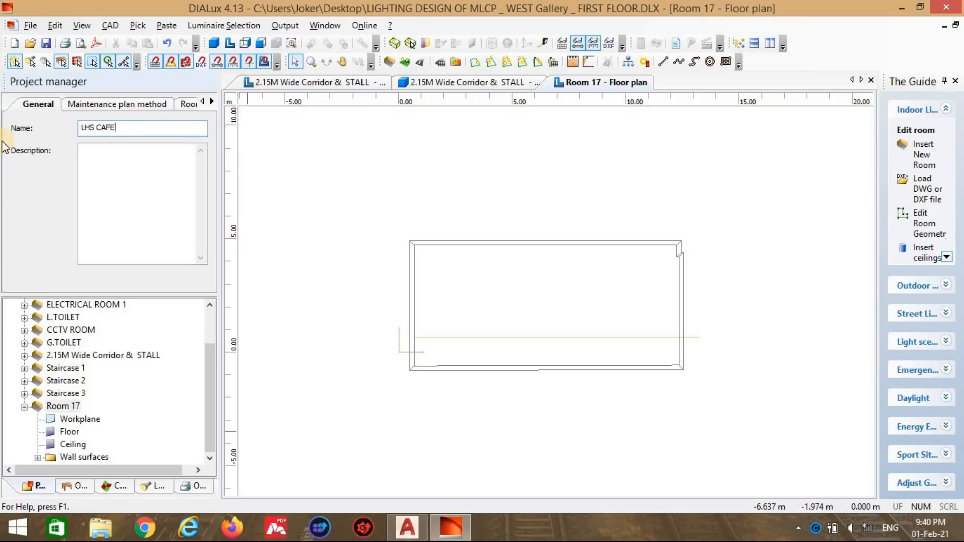
pyautogui.hotkey('alt', 'Tab')
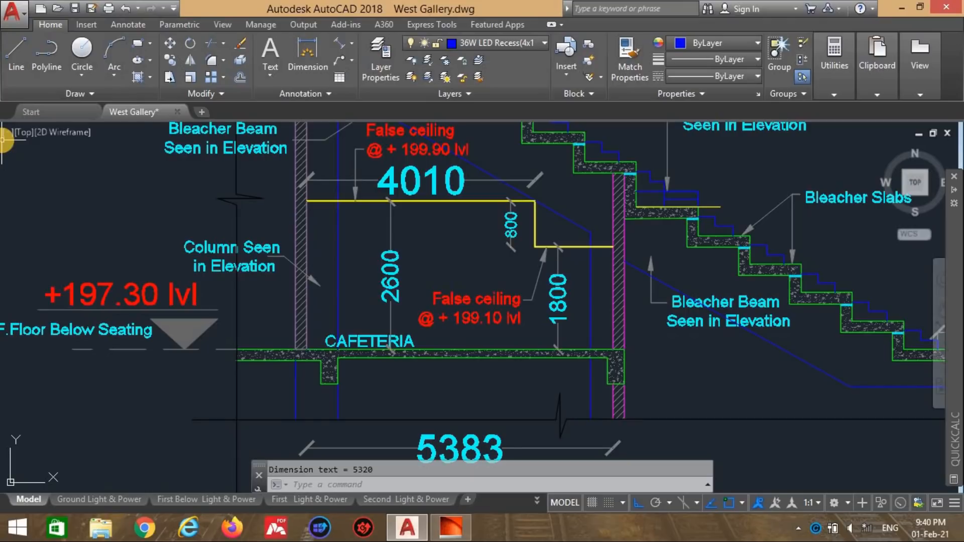
pyautogui.hotkey('alt', 'Tab')
pyautogui.click(125, 129)
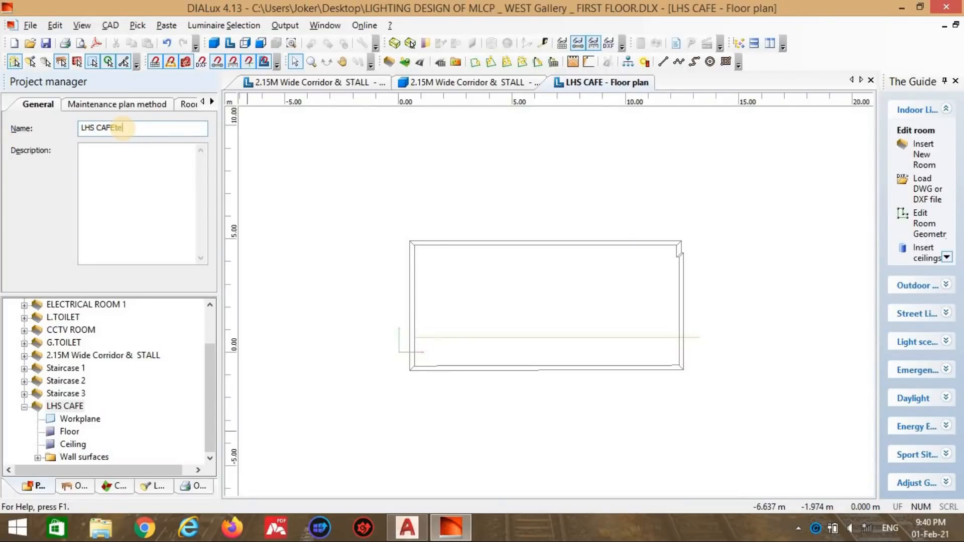
pyautogui.write('TE')
pyautogui.hotkey('alt', 'Tab')
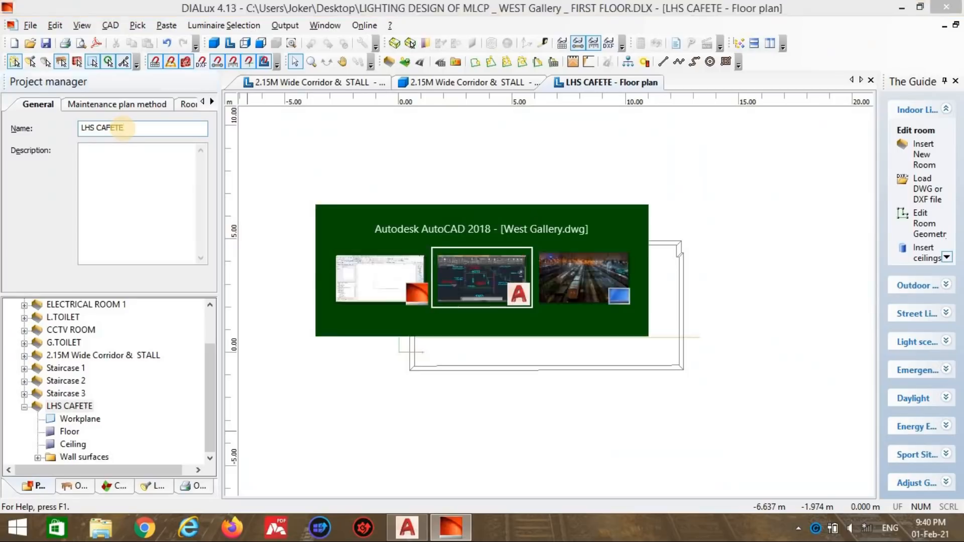
pyautogui.hotkey('alt', 'Tab')
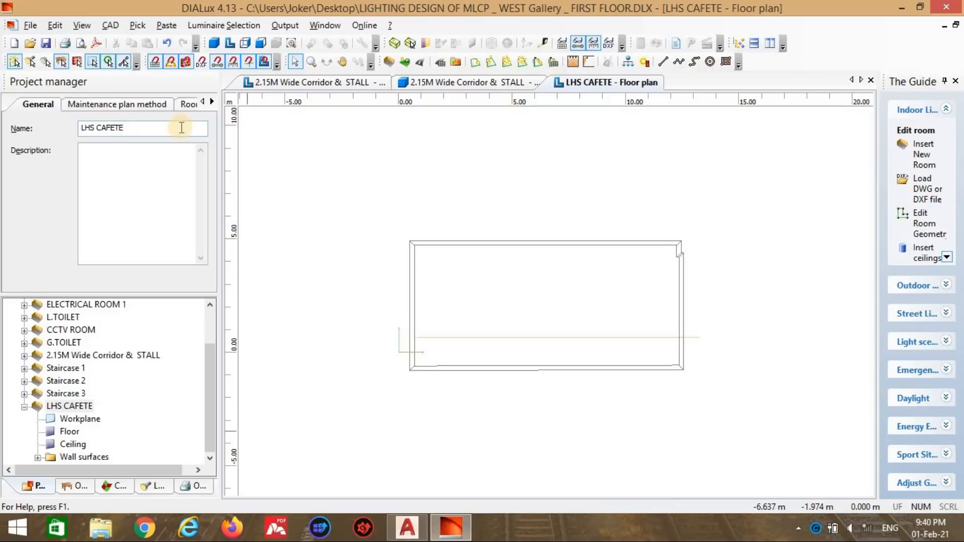
pyautogui.click(166, 131)
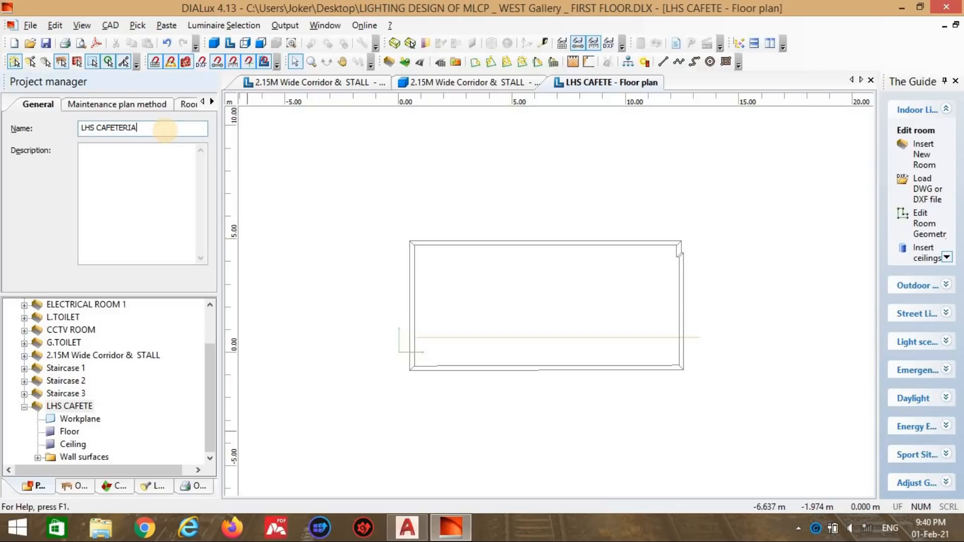
pyautogui.click(134, 104)
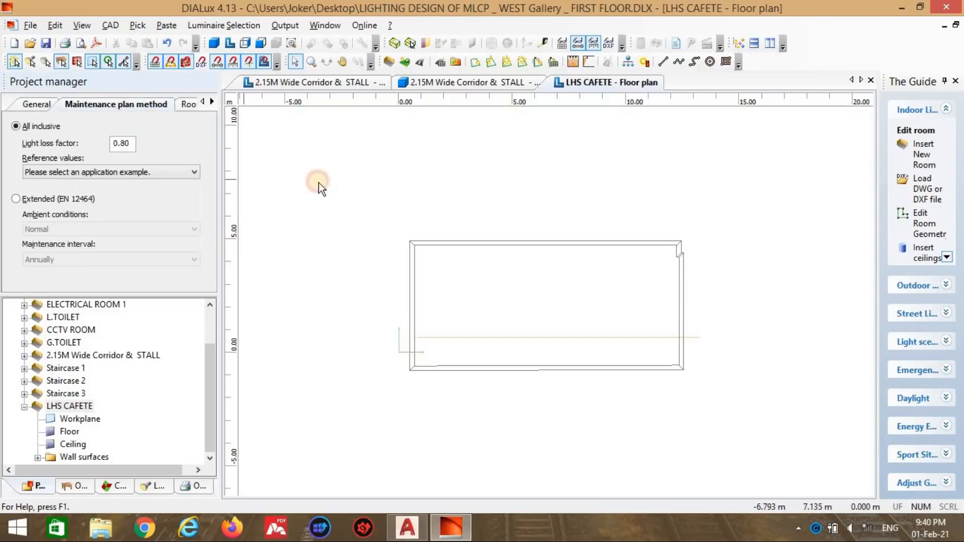
# Step: Insert a surface-mounted field of BAJAJ 14319 BZRSQL 36W LED GZ1 luminaires above the reference line, in two rows of four
pyautogui.click(507, 62)
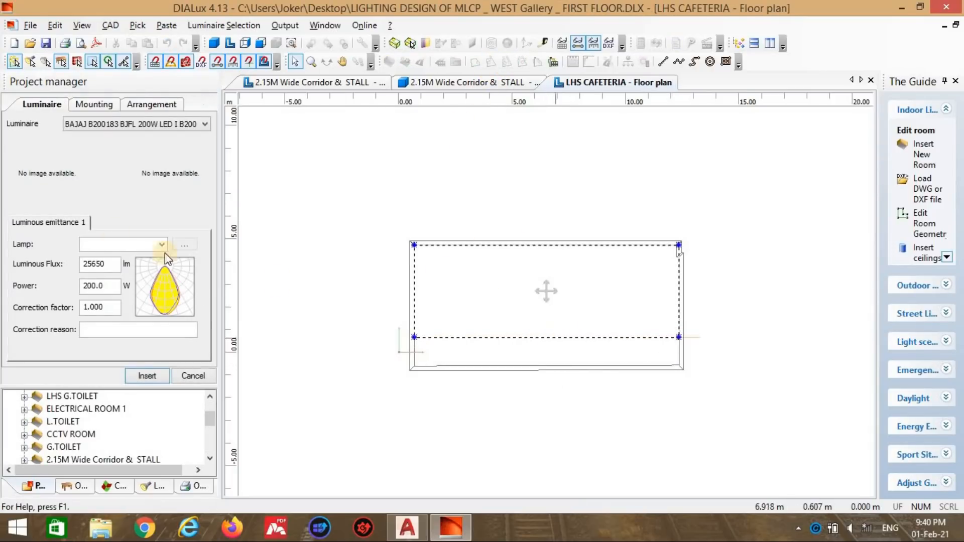
pyautogui.click(125, 124)
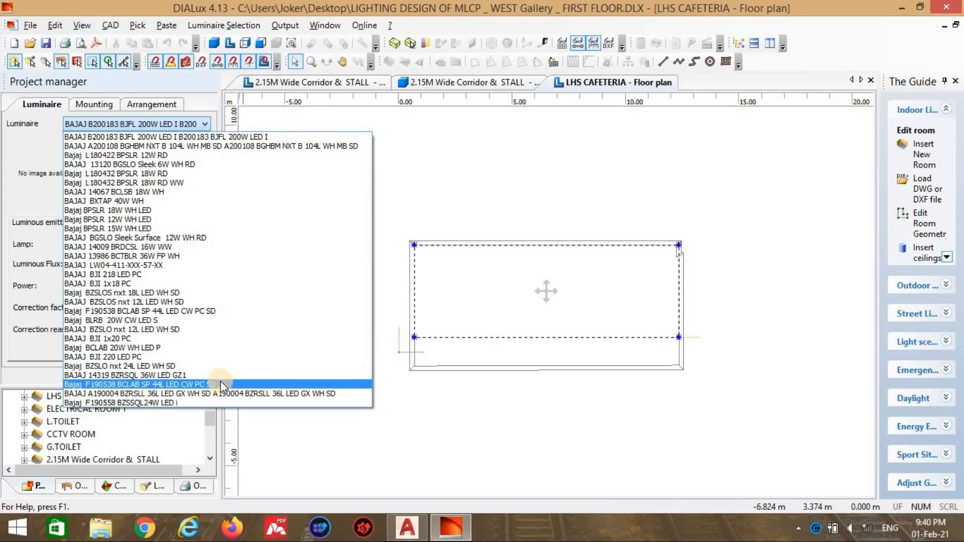
pyautogui.click(226, 374)
pyautogui.click(103, 102)
pyautogui.doubleClick(71, 130)
pyautogui.write('2')
pyautogui.click(145, 377)
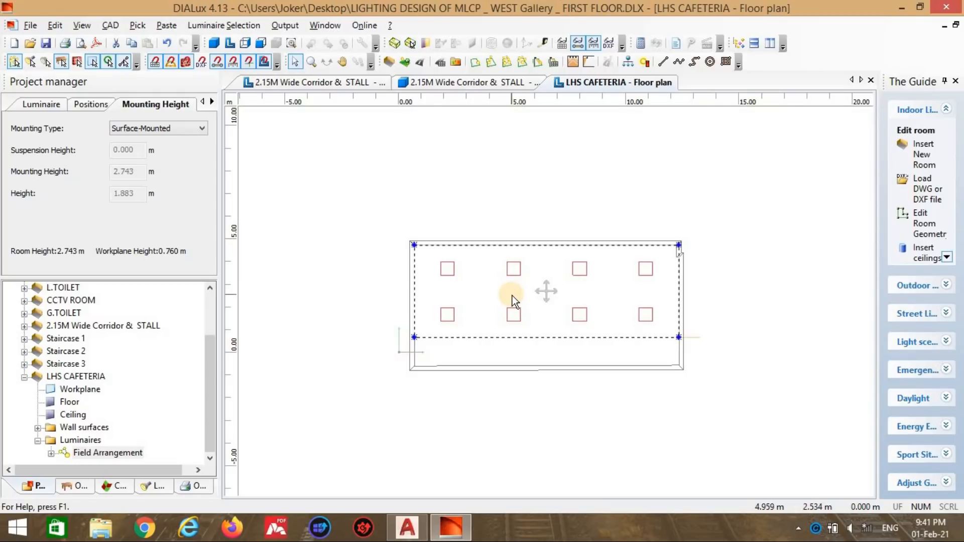
# Step: Insert one row of four BAJAJ BZSLO nxt 12L LED WH SD luminaires in the strip between the reference line and the lower wall
pyautogui.scroll(3, 529, 276)
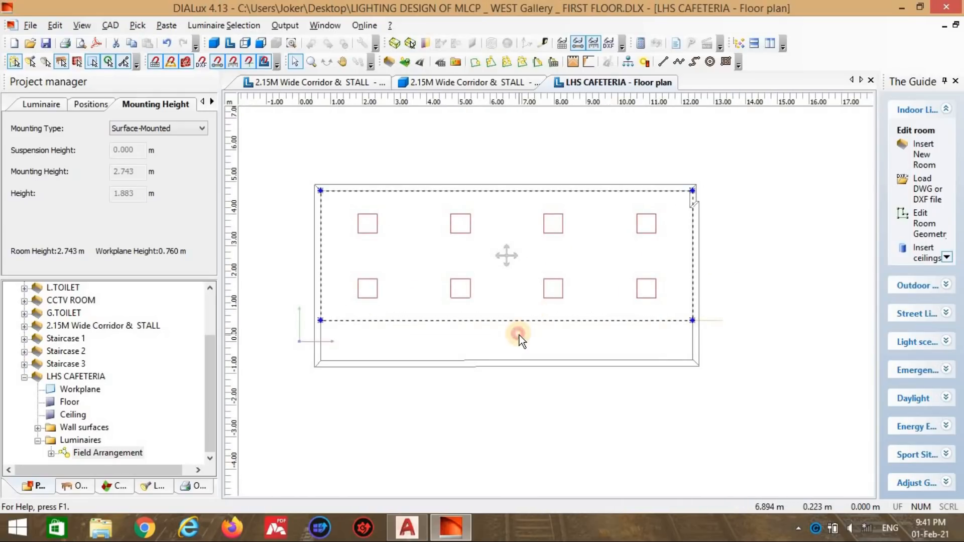
pyautogui.click(519, 336)
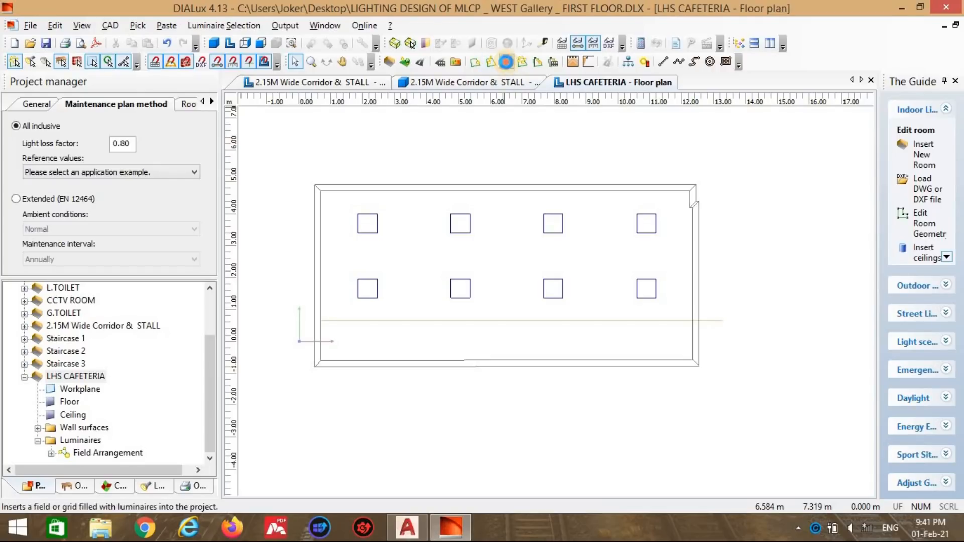
pyautogui.click(488, 62)
pyautogui.moveTo(517, 194); pyautogui.dragTo(513, 320)
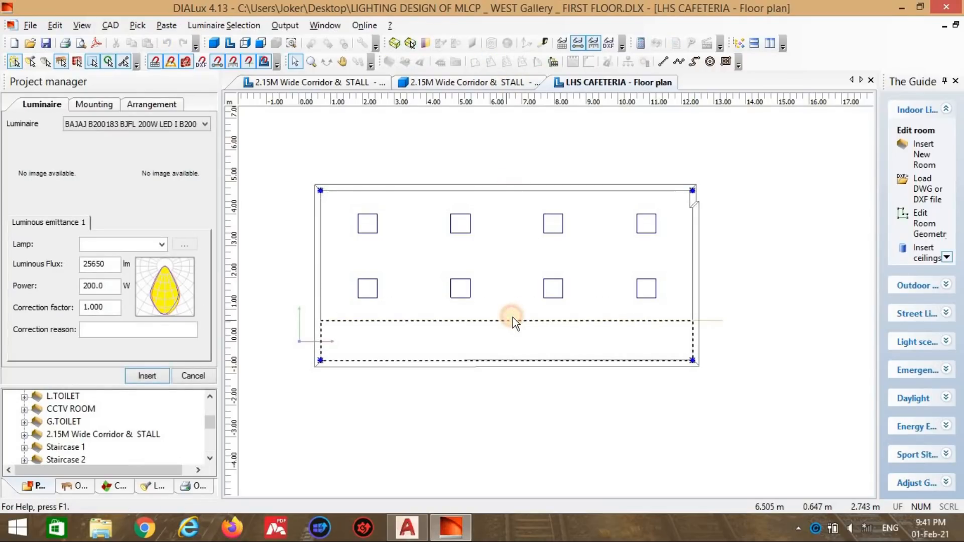
pyautogui.click(135, 323)
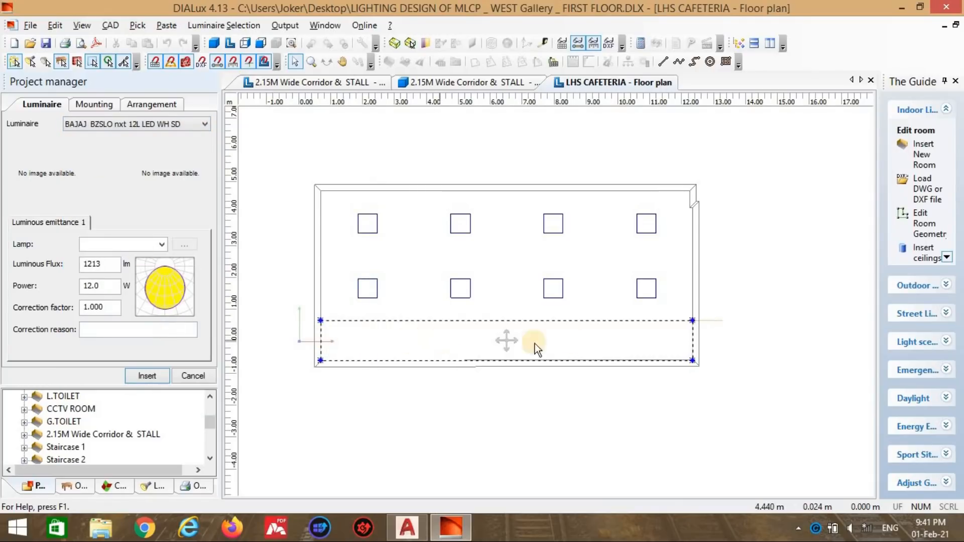
pyautogui.click(94, 104)
pyautogui.click(182, 136)
pyautogui.moveTo(183, 140); pyautogui.dragTo(148, 144)
pyautogui.write('4')
pyautogui.click(246, 223)
pyautogui.click(136, 381)
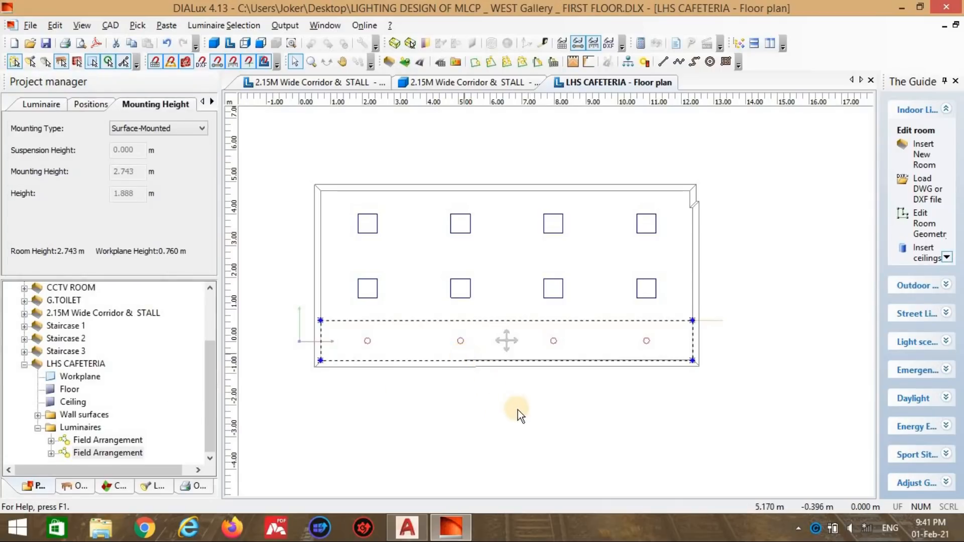
# Step: Delete the horizontal reference line crossing the LHS CAFETERIA floor plan
pyautogui.click(534, 405)
pyautogui.click(685, 321)
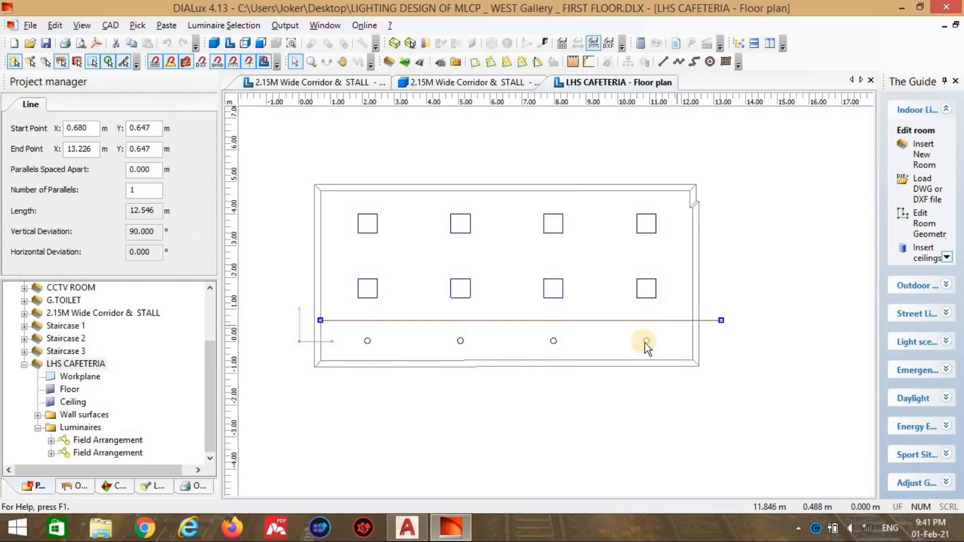
pyautogui.press('Delete')
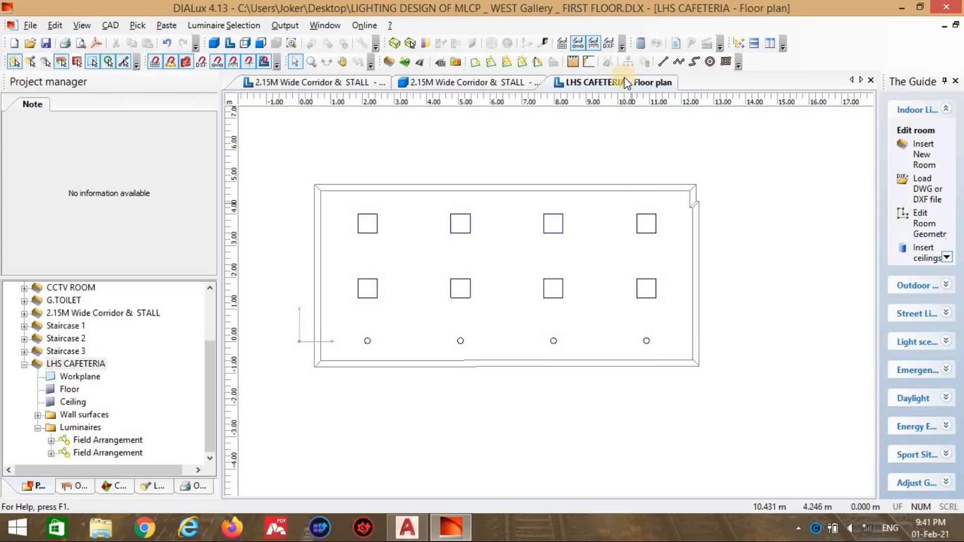
# Step: Run the lighting calculation for LHS CAFETERIA and stop it early, applying the partial results
pyautogui.click(642, 44)
pyautogui.click(593, 491)
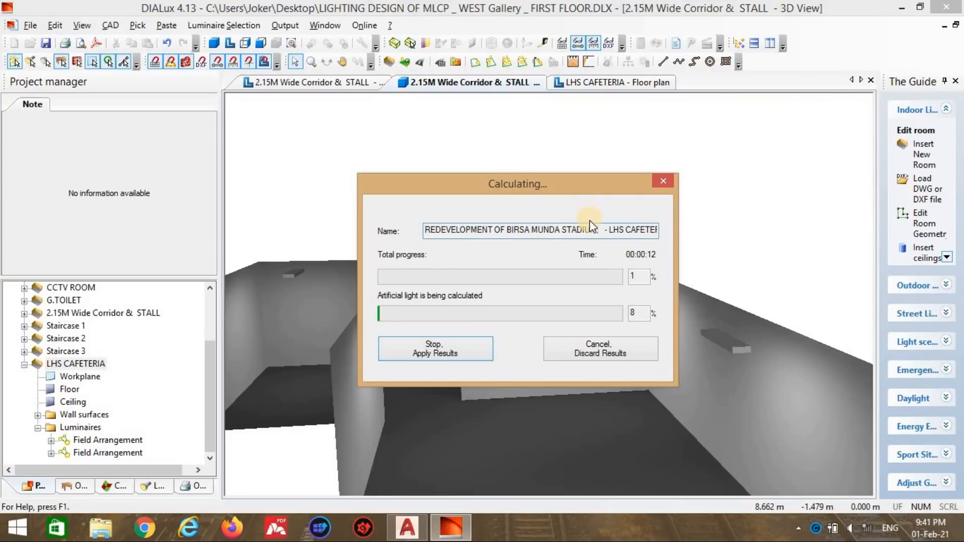
pyautogui.click(462, 353)
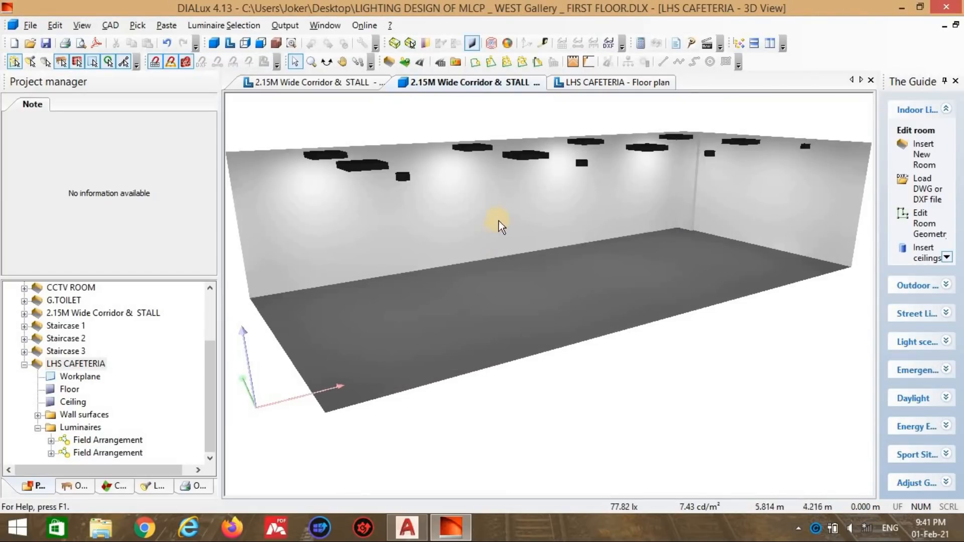
# Step: Open the print preview of the result sheet for LHS CAFETERIA, then close it
pyautogui.click(676, 44)
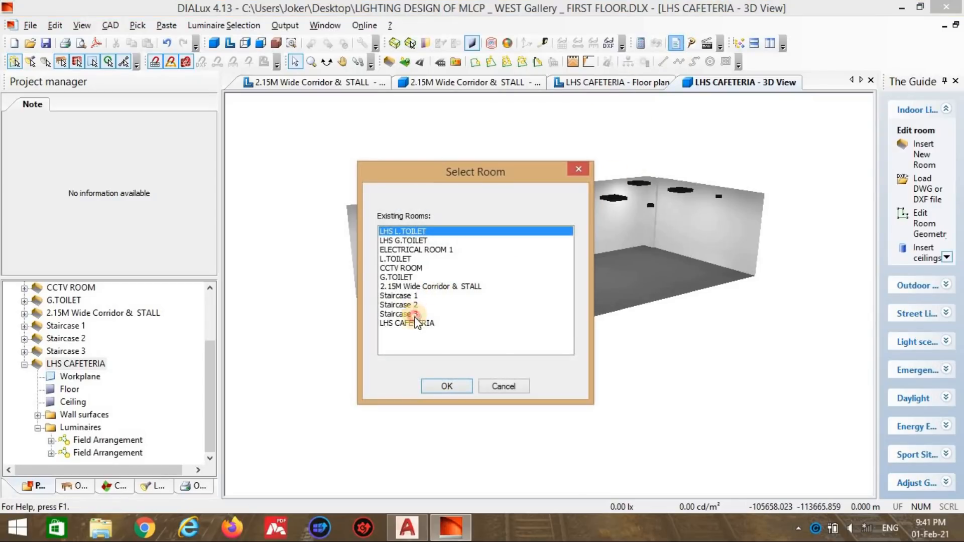
pyautogui.click(417, 323)
pyautogui.click(455, 386)
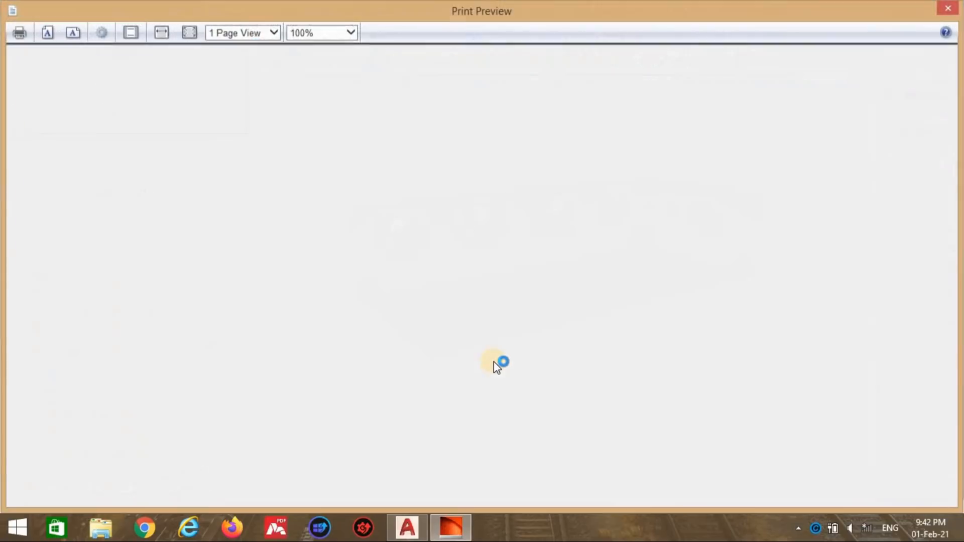
pyautogui.click(950, 8)
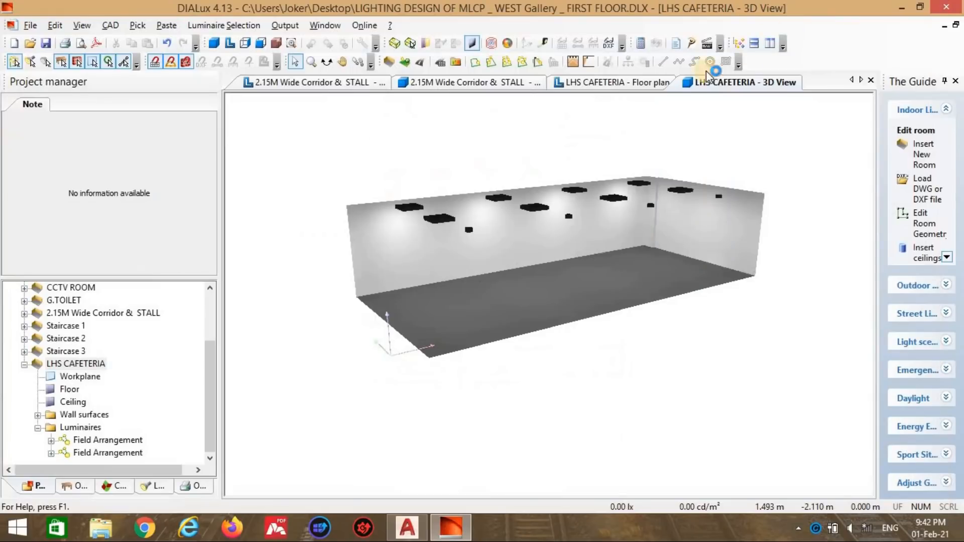
# Step: Recalculate only the LHS CAFETERIA scene with the standard calculation option and objects included
pyautogui.click(641, 42)
pyautogui.click(481, 255)
pyautogui.scroll(-3, 479, 263)
pyautogui.click(399, 288)
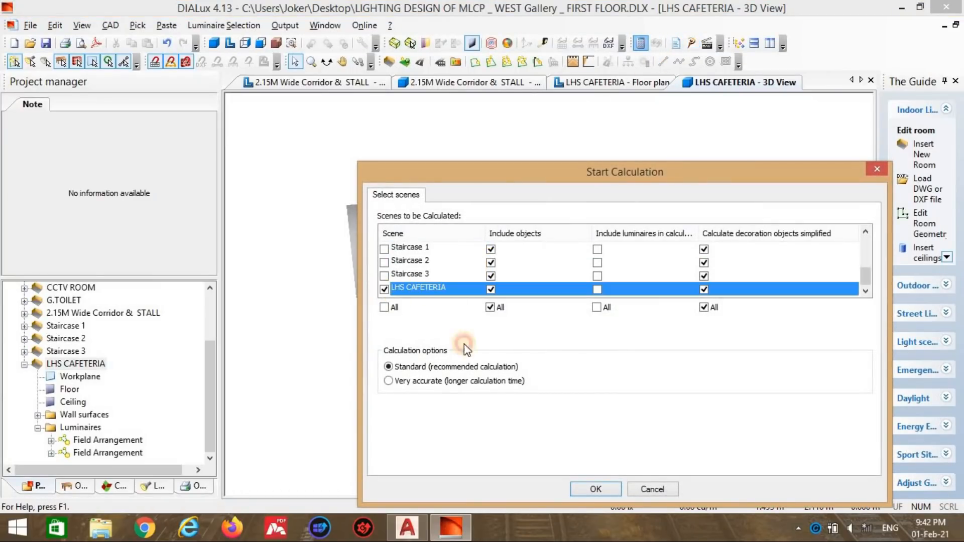
pyautogui.click(592, 488)
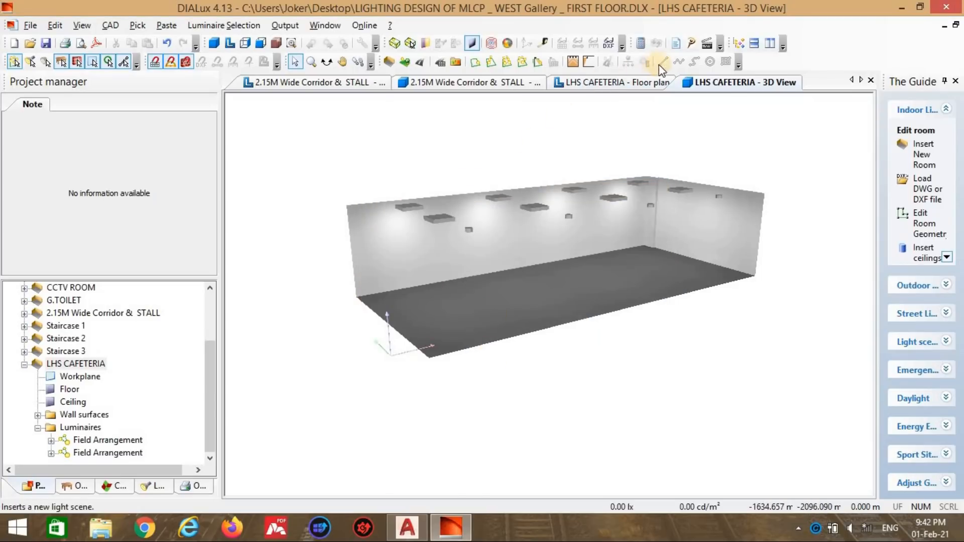
# Step: Rotate the cafeteria's 3D view to look along the room's length and compare it with the AutoCAD section
pyautogui.click(326, 62)
pyautogui.moveTo(540, 390); pyautogui.dragTo(626, 355)
pyautogui.hotkey('alt', 'Tab')
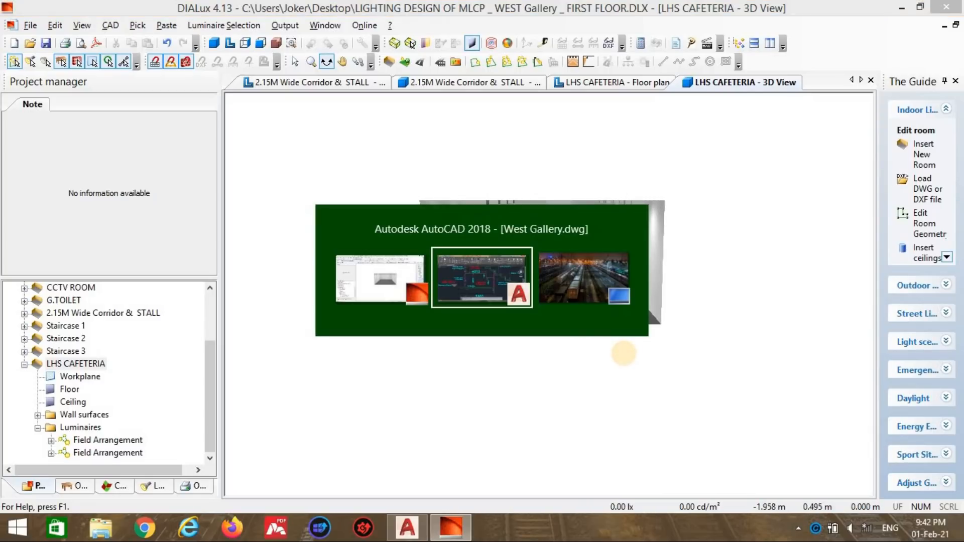
pyautogui.hotkey('alt', 'Tab')
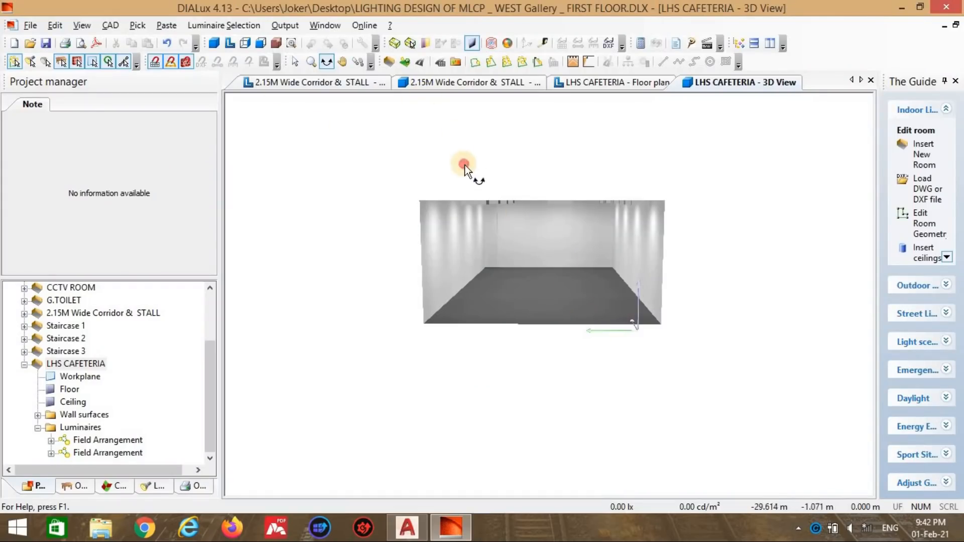
# Step: Close both 2.15M Wide Corridor & STALL views and the LHS CAFETERIA floor plan, keeping the cafeteria's 3D view open
pyautogui.moveTo(465, 170); pyautogui.dragTo(393, 181)
pyautogui.click(371, 85)
pyautogui.rightClick(354, 83)
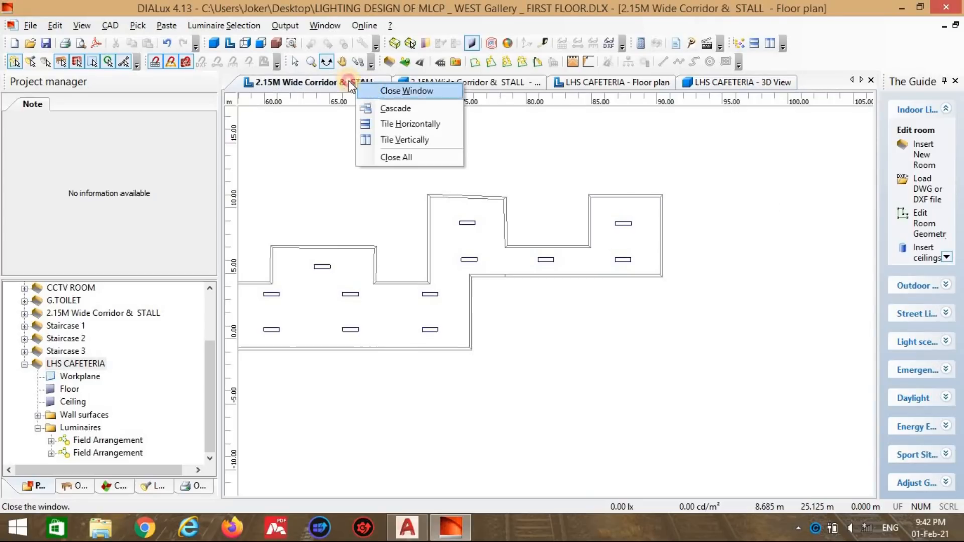
pyautogui.click(374, 91)
pyautogui.rightClick(350, 80)
pyautogui.click(361, 88)
pyautogui.rightClick(341, 78)
pyautogui.click(359, 88)
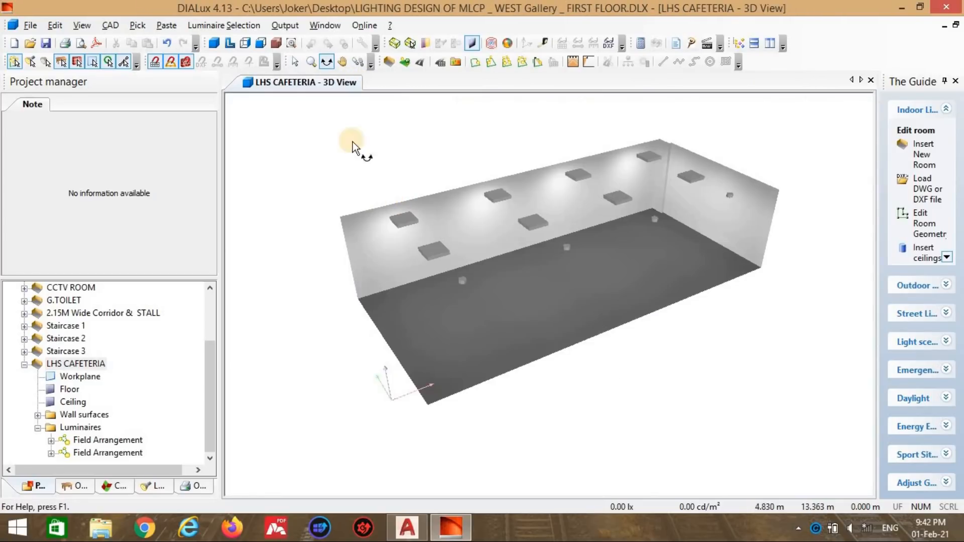
# Step: Change the square luminaires' field arrangement to a user-defined mounting type with a mounting height of 2.6 m
pyautogui.click(294, 63)
pyautogui.click(422, 252)
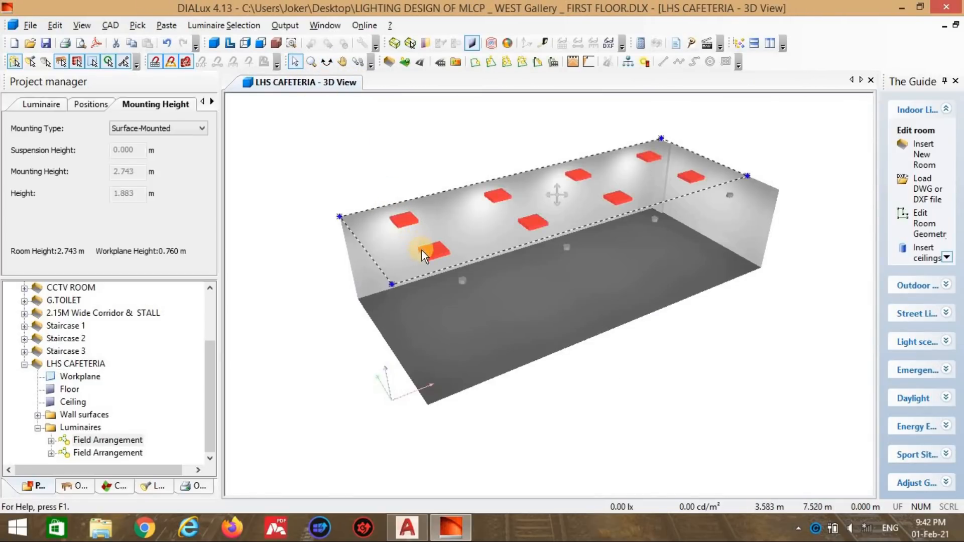
pyautogui.click(145, 128)
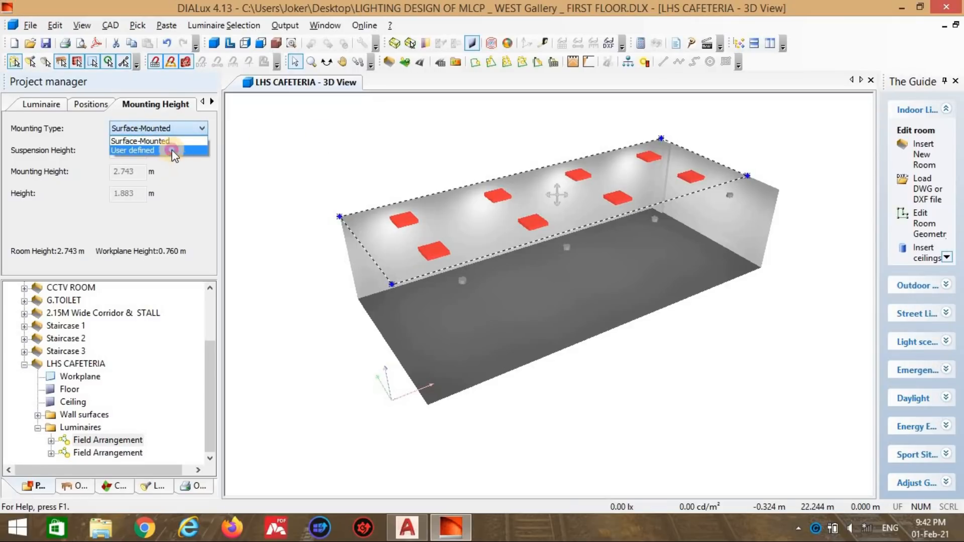
pyautogui.click(172, 149)
pyautogui.moveTo(64, 171); pyautogui.dragTo(55, 170)
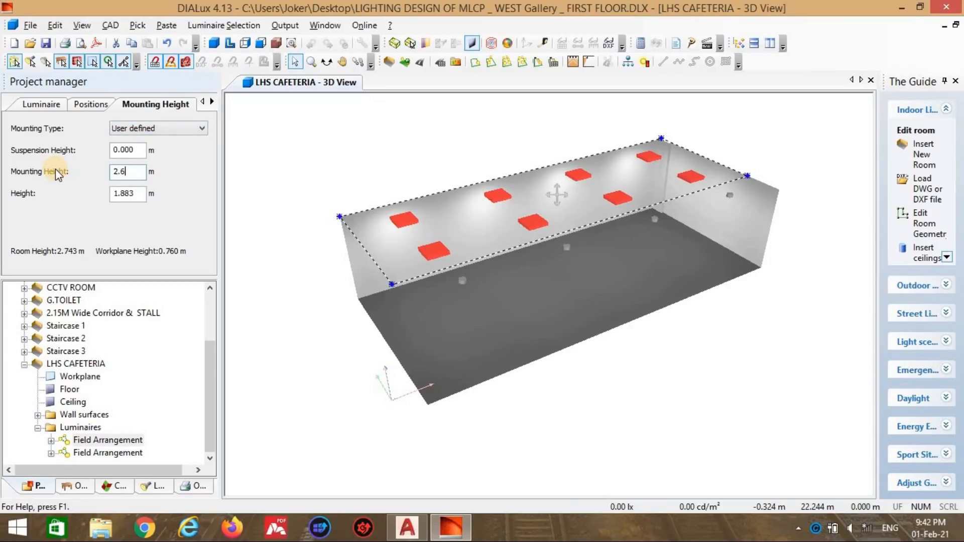
pyautogui.press('Return')
pyautogui.click(508, 329)
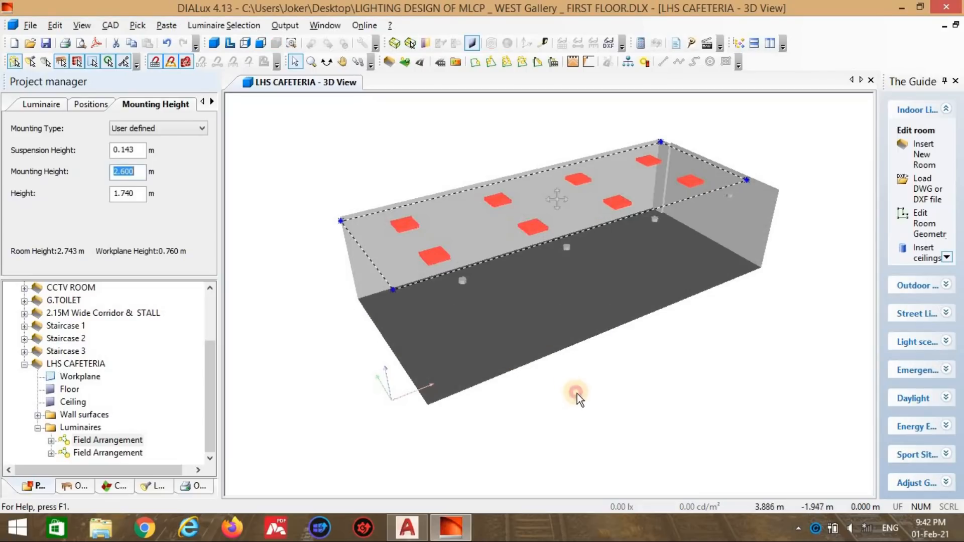
# Step: Change the round downlights' field arrangement to a user-defined mounting type with a mounting height of 1.8 m, and deselect it
pyautogui.click(551, 375)
pyautogui.click(460, 282)
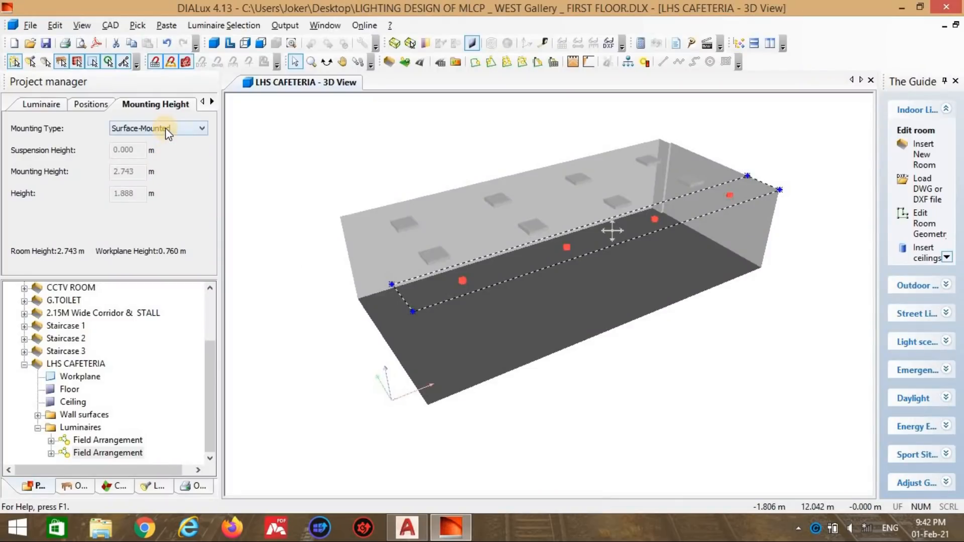
pyautogui.click(164, 128)
pyautogui.click(153, 148)
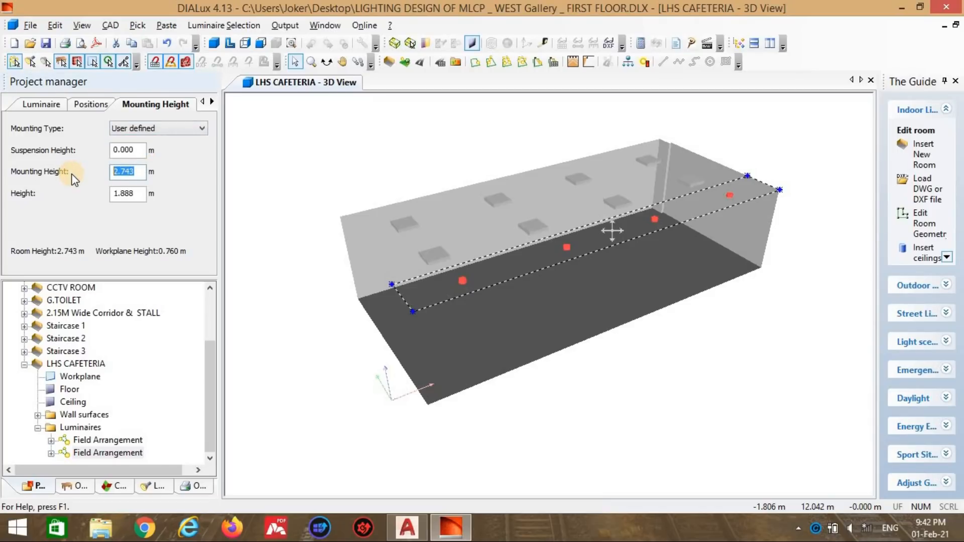
pyautogui.press('Return')
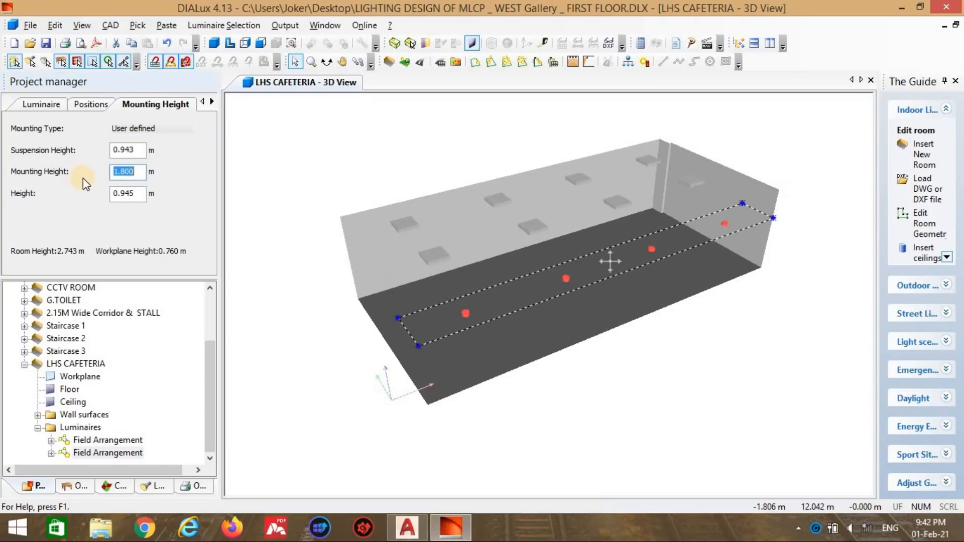
pyautogui.click(346, 147)
# Step: Compare the luminaire heights in the cafeteria's 3D end view with the stepped false ceiling in the AutoCAD section
pyautogui.click(327, 62)
pyautogui.moveTo(403, 214); pyautogui.dragTo(457, 187)
pyautogui.hotkey('alt', 'Tab')
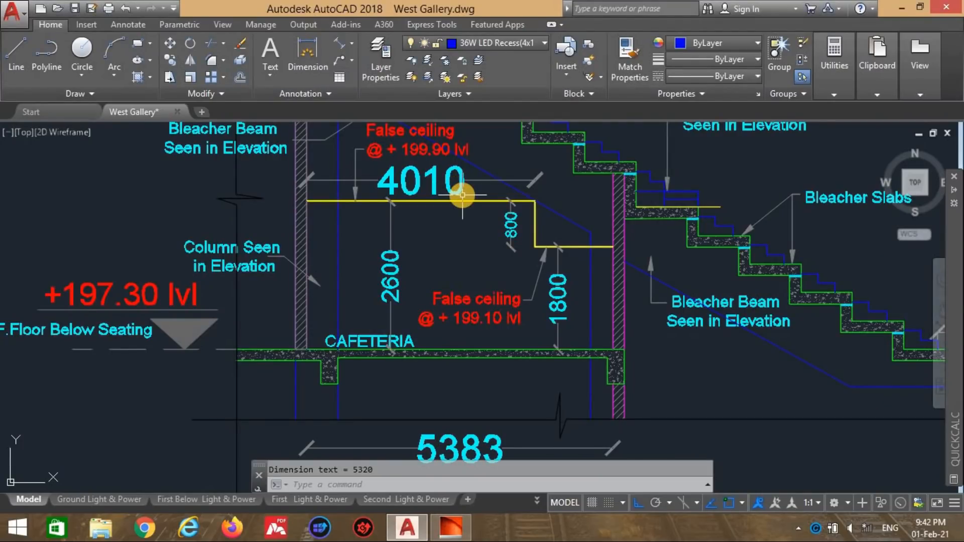
pyautogui.hotkey('alt', 'Tab')
pyautogui.moveTo(549, 247); pyautogui.dragTo(599, 294)
pyautogui.hotkey('alt', 'Tab')
pyautogui.scroll(-4, 577, 282)
pyautogui.scroll(4, 577, 278)
pyautogui.scroll(-4, 552, 322)
pyautogui.scroll(6, 537, 342)
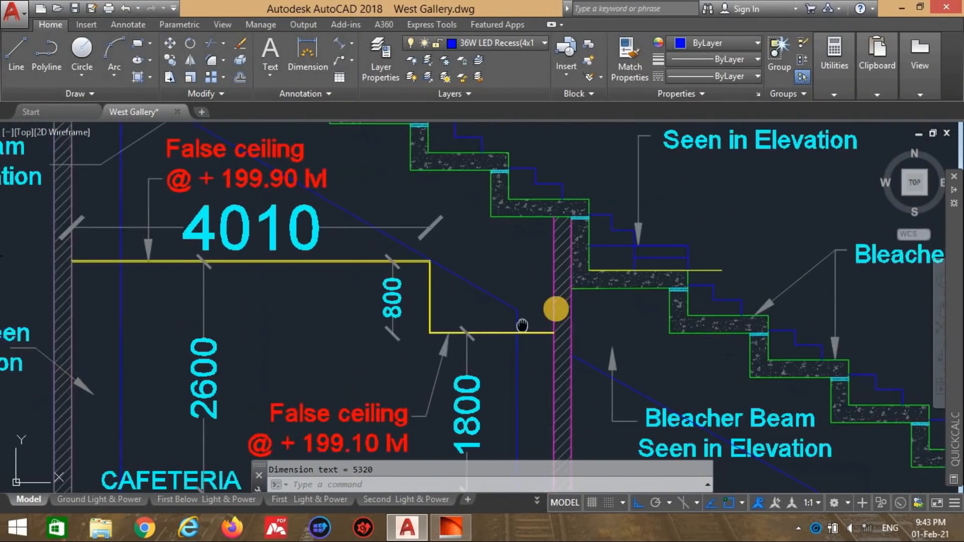
pyautogui.scroll(-3, 556, 308)
pyautogui.moveTo(556, 308); pyautogui.dragTo(543, 260, button='middle')
pyautogui.hotkey('alt', 'Tab')
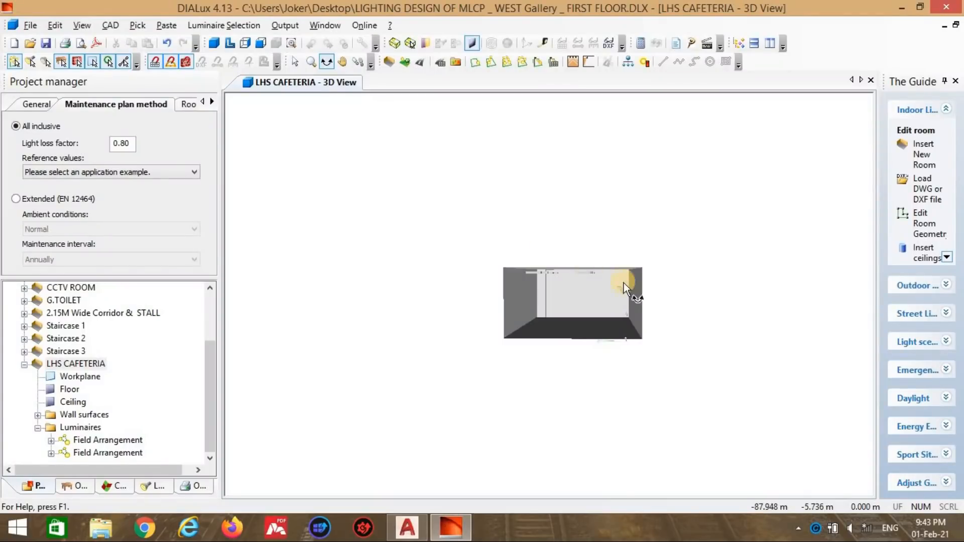
pyautogui.scroll(2, 649, 304)
pyautogui.moveTo(648, 303)
pyautogui.mouseDown()
pyautogui.moveTo(640, 296)
pyautogui.moveTo(648, 304)
pyautogui.mouseUp()
# Step: Recalculate the LHS CAFETERIA lighting and inspect the lit room from above in the 3D view
pyautogui.click(639, 43)
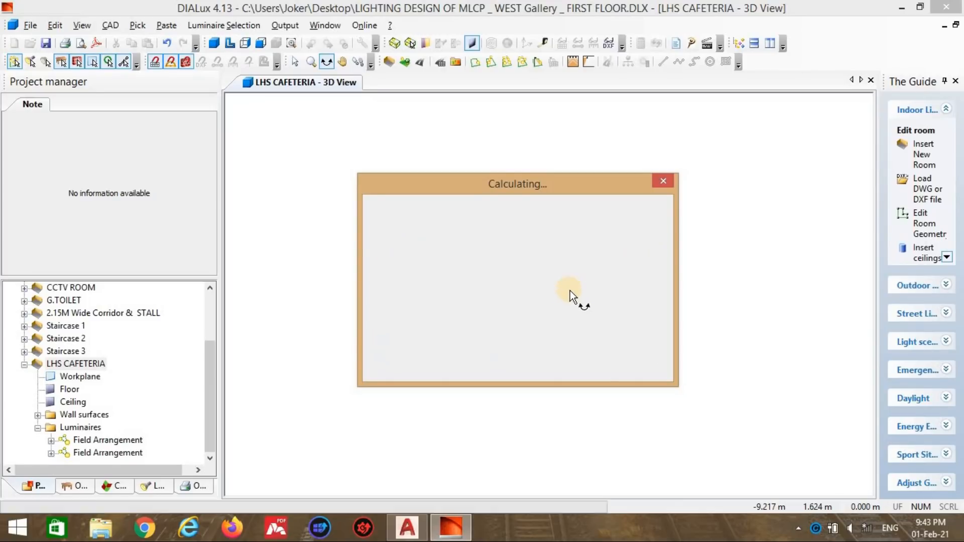
pyautogui.moveTo(582, 297); pyautogui.dragTo(627, 241)
pyautogui.scroll(5, 616, 308)
pyautogui.scroll(2, 657, 320)
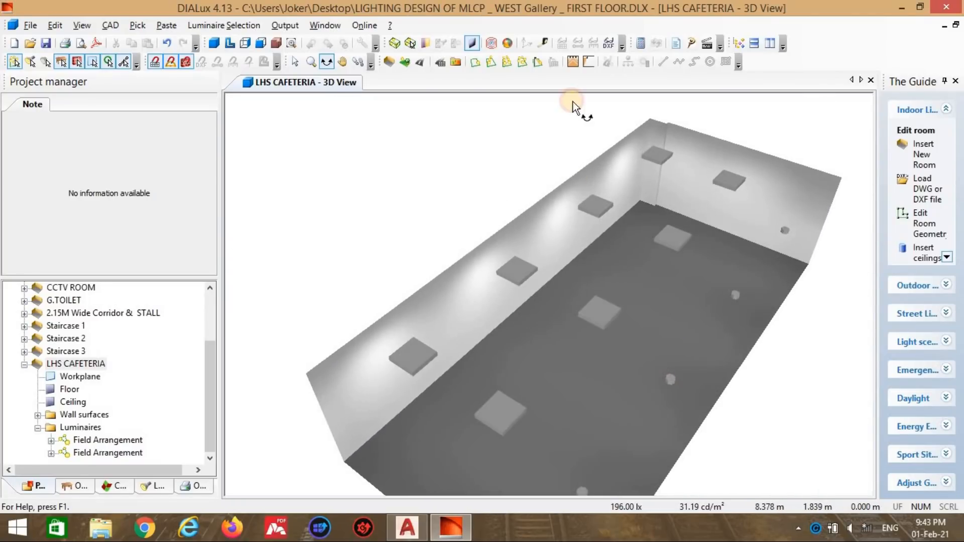
# Step: Open the print preview of the LHS CAFETERIA single sheet output and enlarge the page to full width
pyautogui.click(676, 44)
pyautogui.click(422, 322)
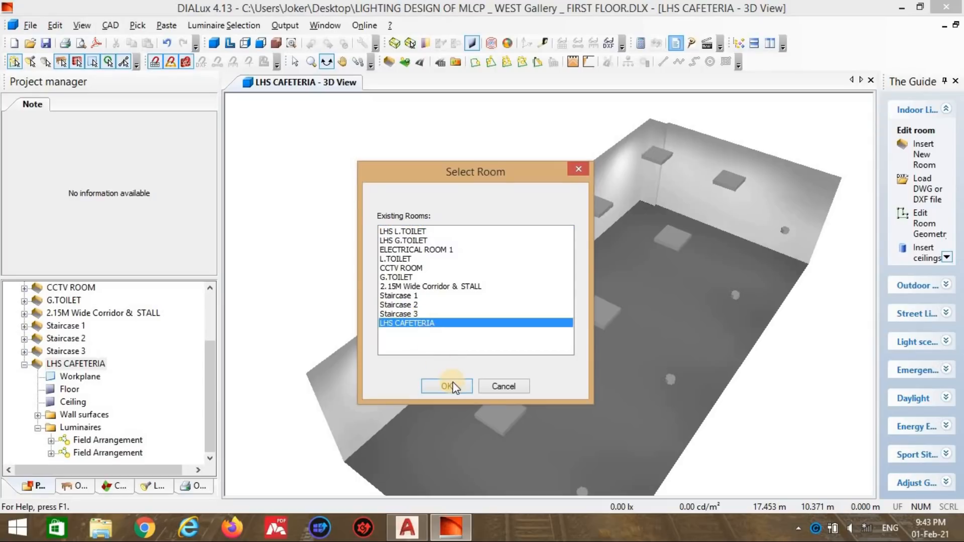
pyautogui.click(446, 386)
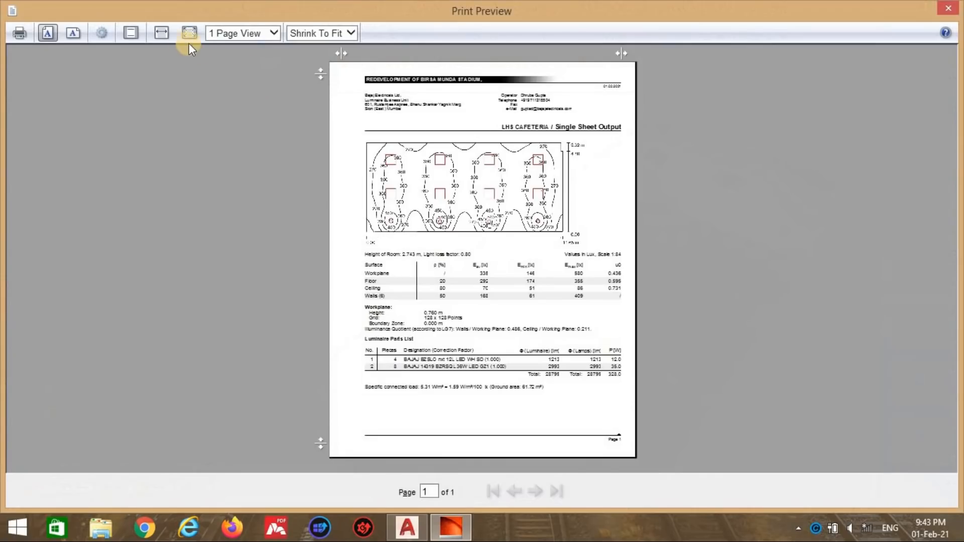
pyautogui.click(171, 34)
# Step: Examine the isolux diagram, surface illuminance table and uniformity on the result sheet, then close the preview
pyautogui.scroll(-5, 428, 176)
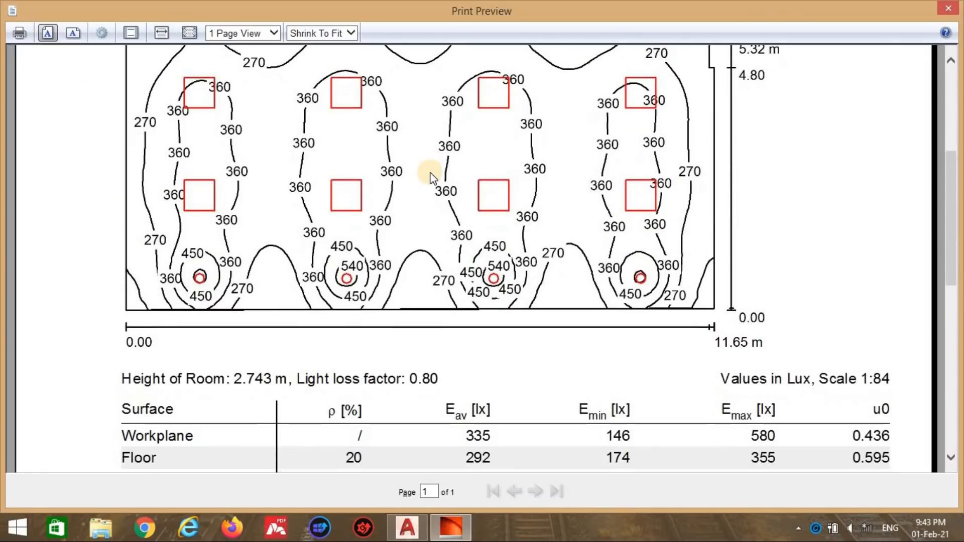
pyautogui.scroll(-3, 430, 177)
pyautogui.scroll(2, 431, 177)
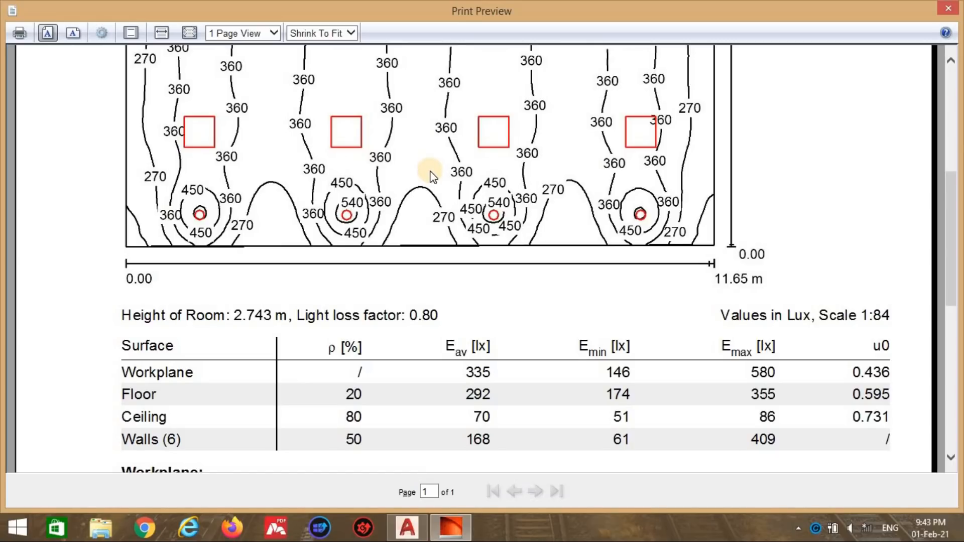
pyautogui.scroll(-1, 431, 173)
pyautogui.scroll(5, 430, 174)
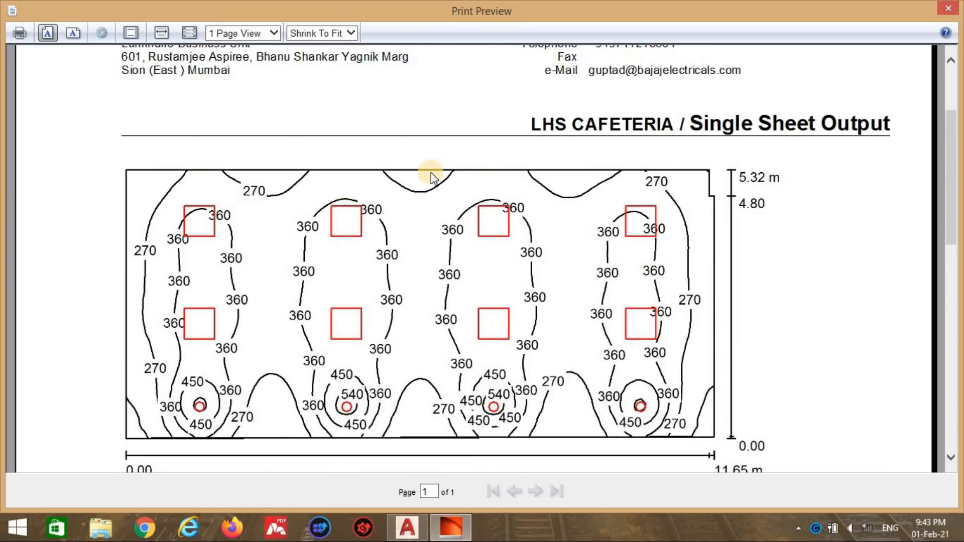
pyautogui.scroll(-5, 430, 173)
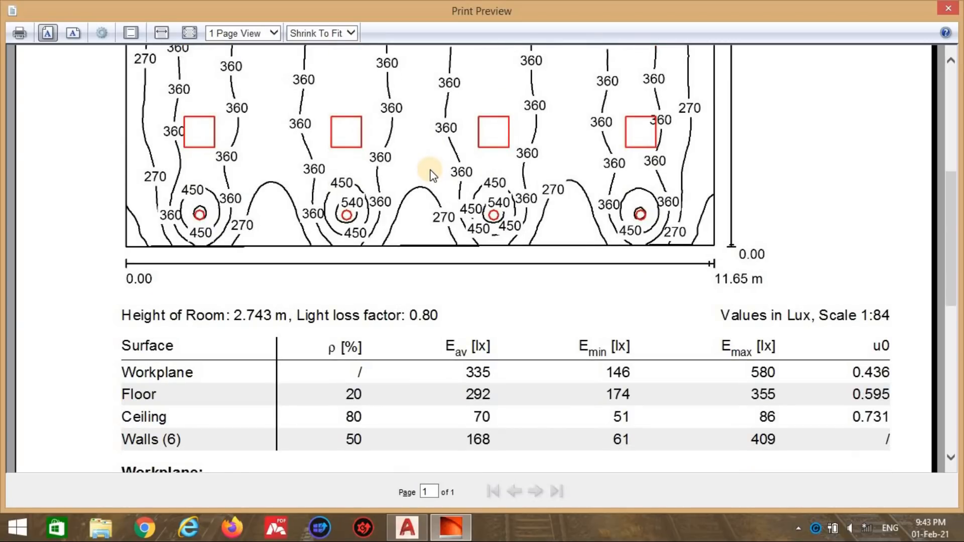
pyautogui.scroll(3, 431, 174)
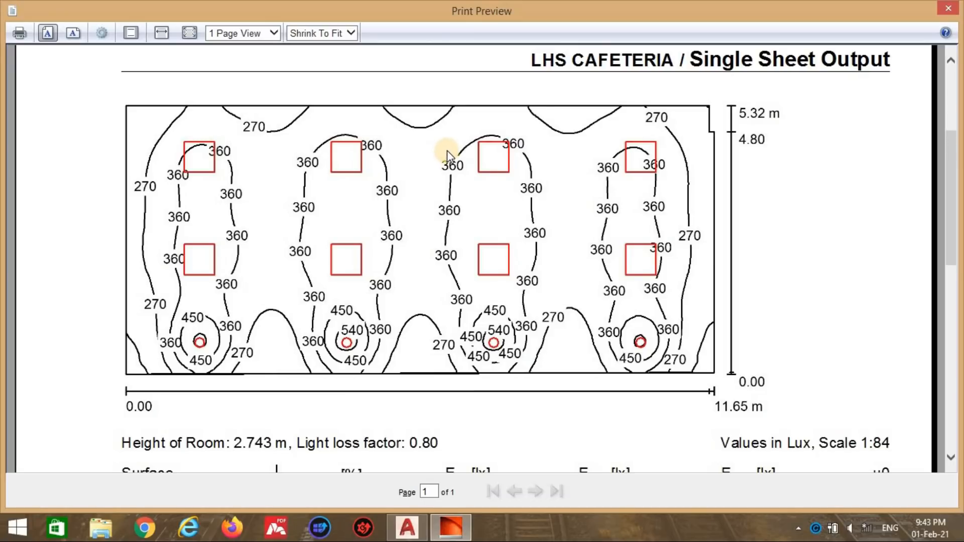
pyautogui.scroll(-3, 438, 146)
pyautogui.scroll(-3, 438, 146)
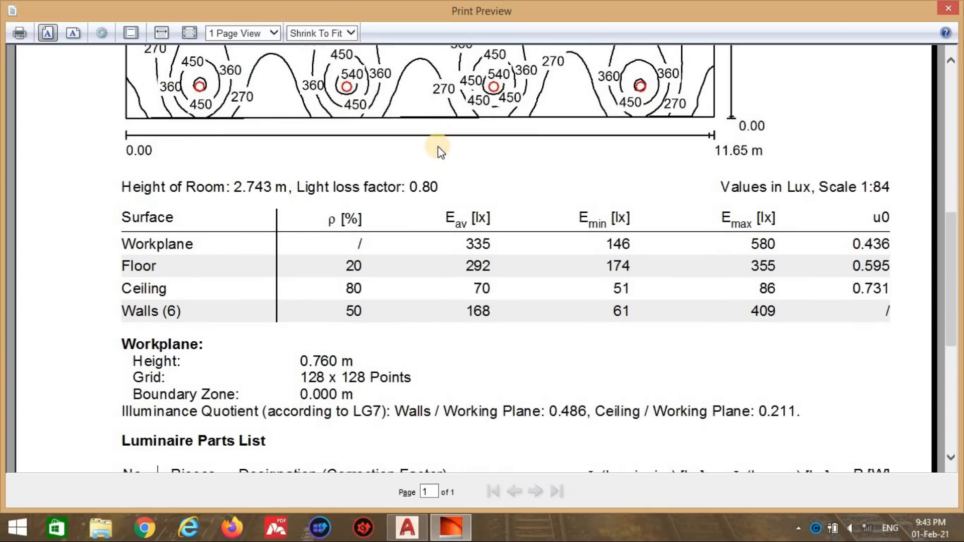
pyautogui.scroll(-3, 438, 147)
pyautogui.scroll(6, 437, 146)
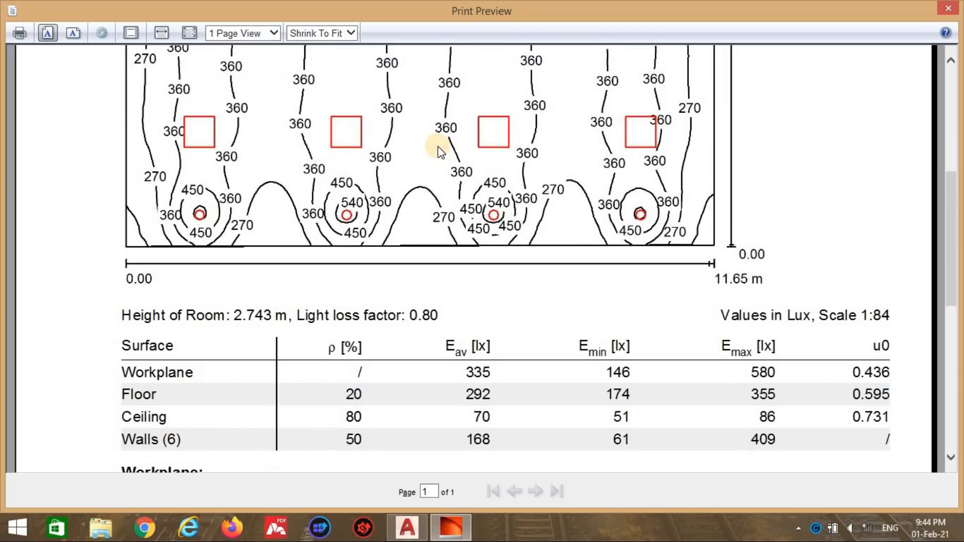
pyautogui.scroll(-6, 438, 146)
pyautogui.scroll(7, 438, 146)
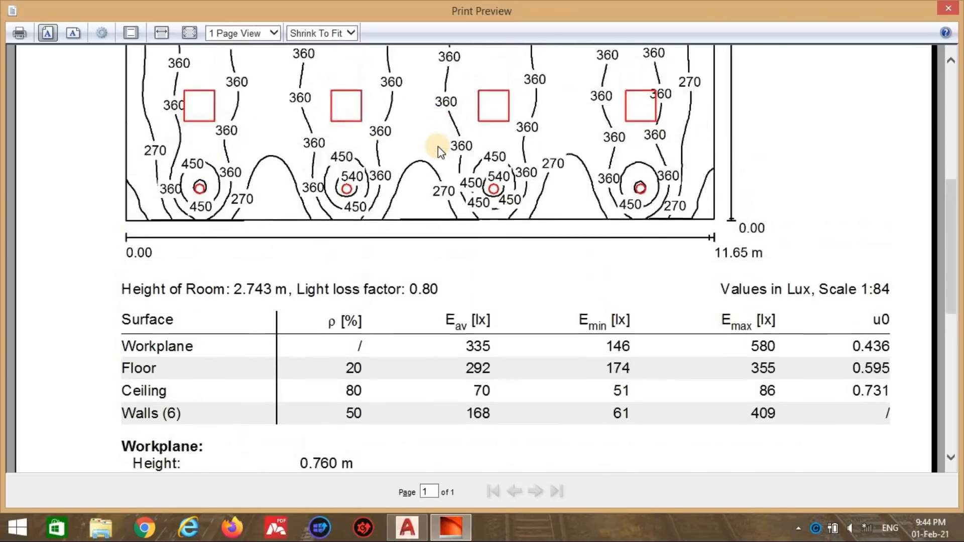
pyautogui.scroll(2, 438, 147)
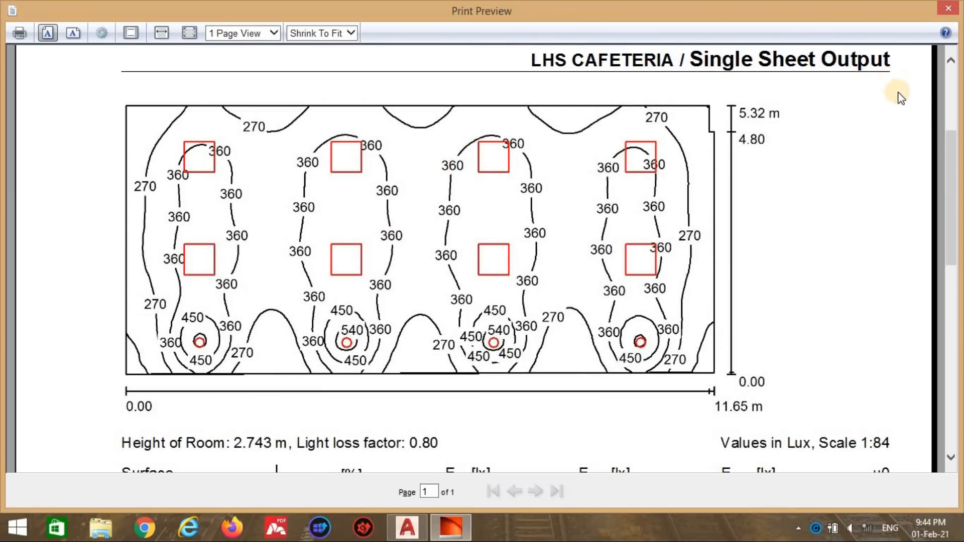
pyautogui.click(943, 11)
# Step: Delete the round downlights' field arrangement from LHS CAFETERIA, discarding the existing calculation results
pyautogui.moveTo(631, 197); pyautogui.dragTo(601, 369)
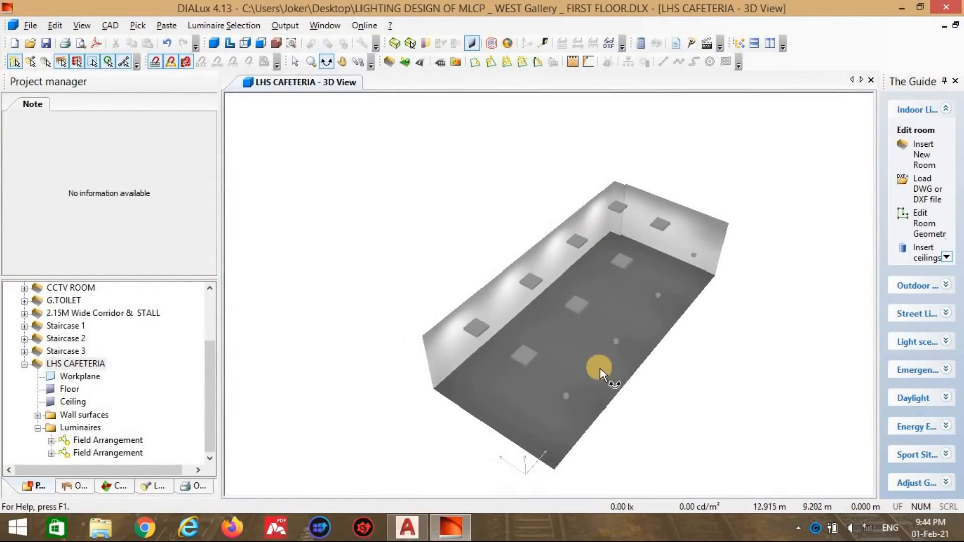
pyautogui.click(295, 62)
pyautogui.click(616, 333)
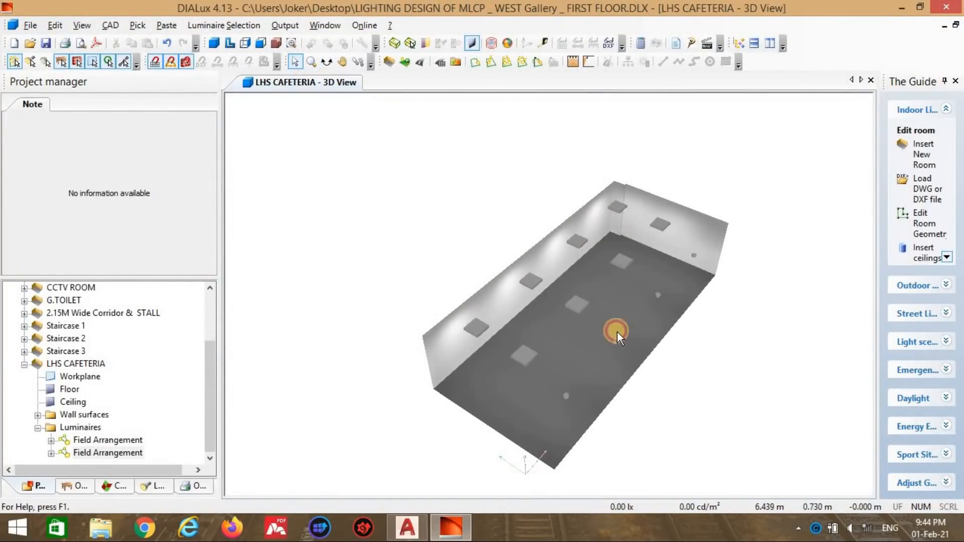
pyautogui.click(625, 298)
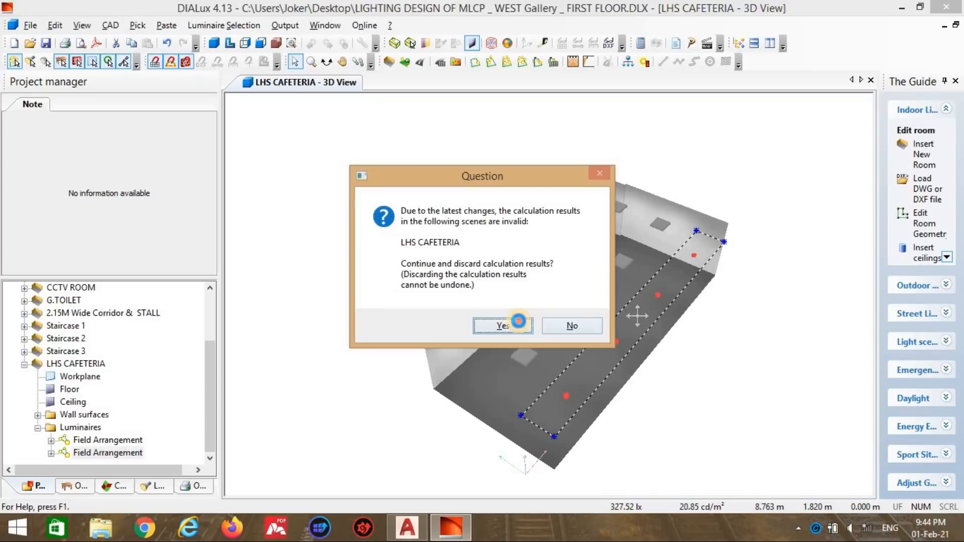
pyautogui.click(518, 322)
# Step: Set the square luminaires' field arrangement to 5 luminaires per row
pyautogui.click(578, 310)
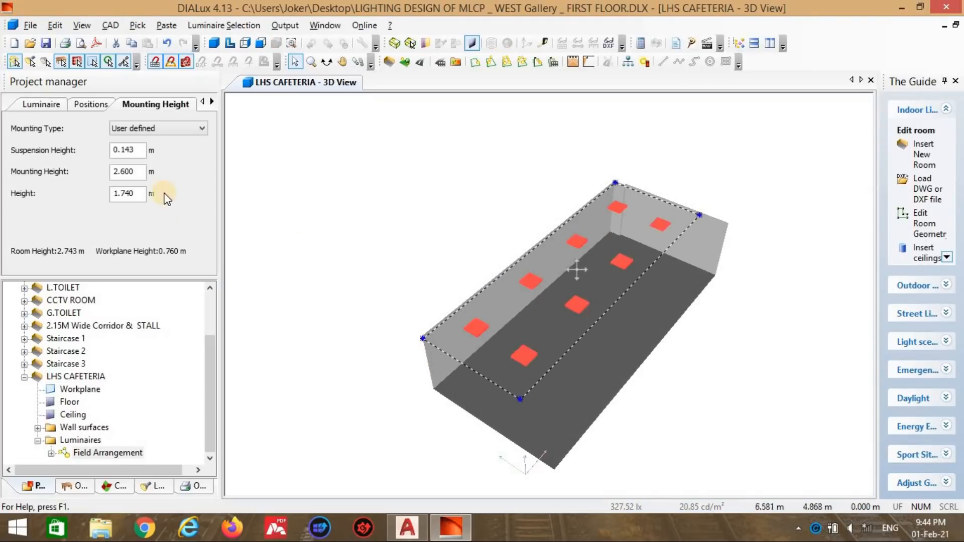
pyautogui.click(45, 107)
pyautogui.click(130, 105)
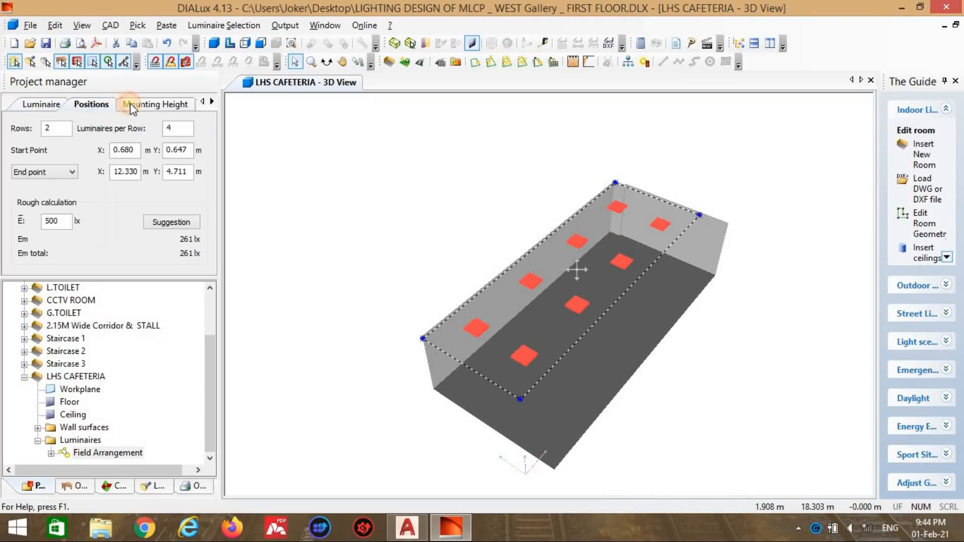
pyautogui.click(56, 131)
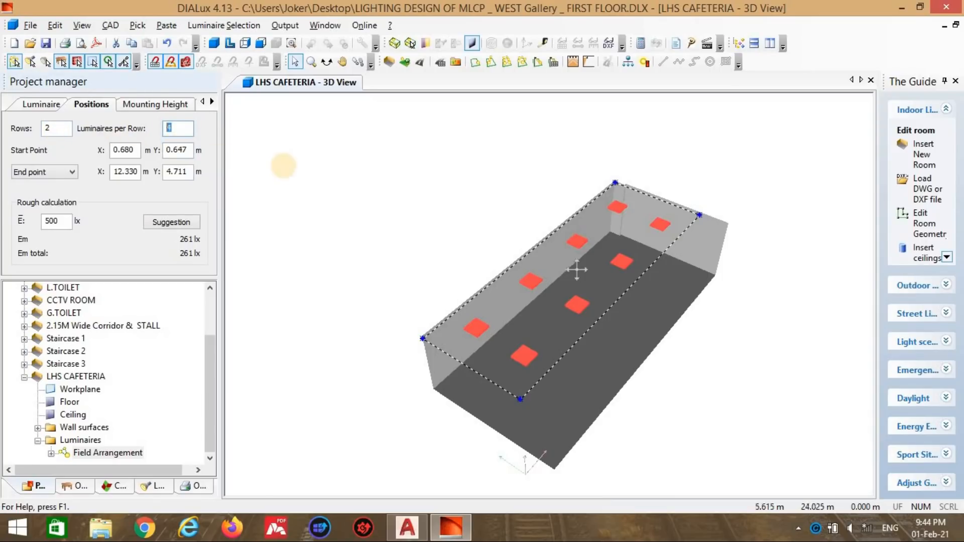
pyautogui.write('5')
pyautogui.click(454, 240)
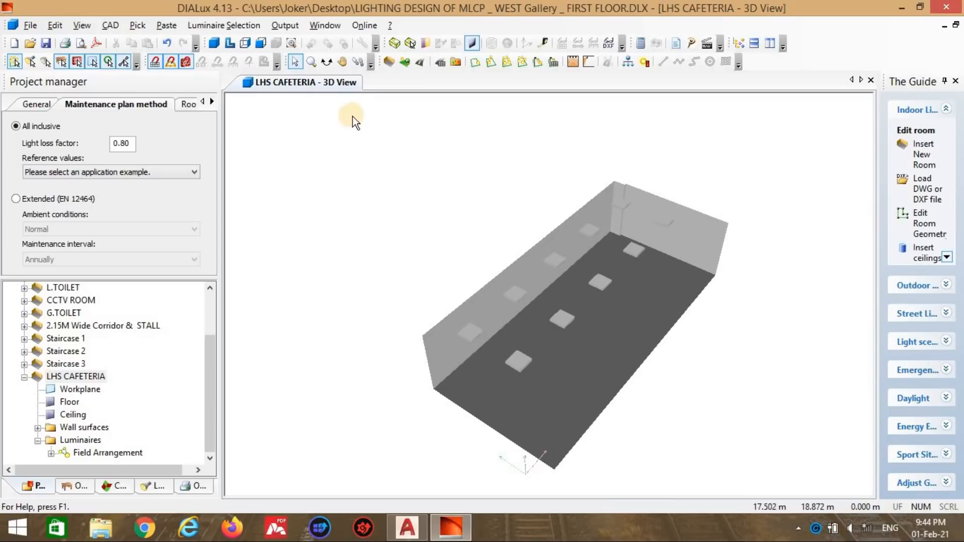
# Step: Recalculate the LHS CAFETERIA scene with the standard option and view the lit room along its length in 3D
pyautogui.click(645, 62)
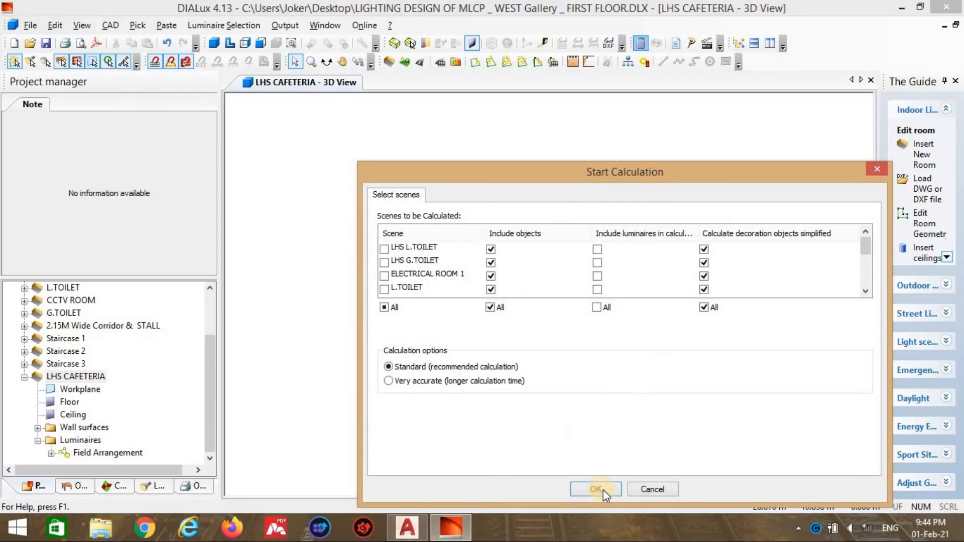
pyautogui.click(603, 490)
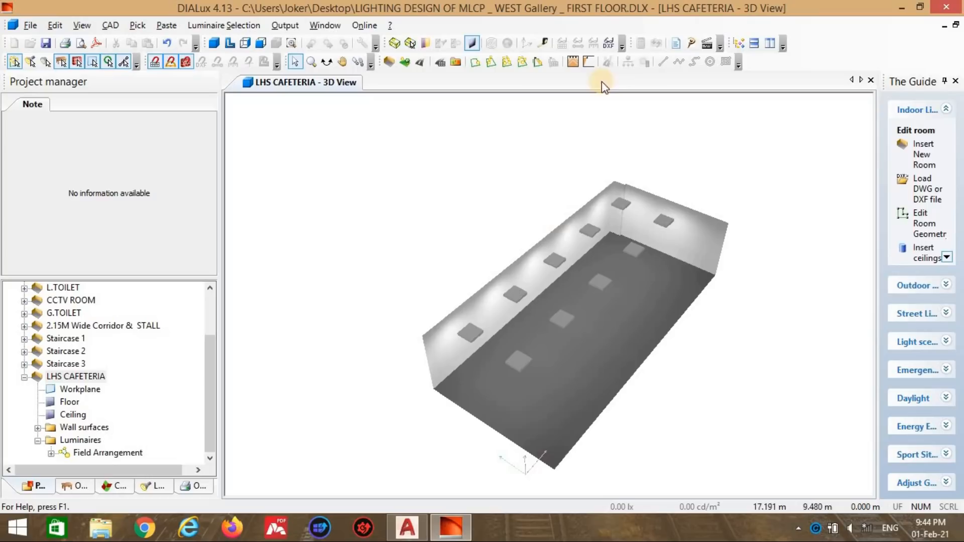
pyautogui.click(326, 62)
pyautogui.moveTo(583, 268); pyautogui.dragTo(671, 236)
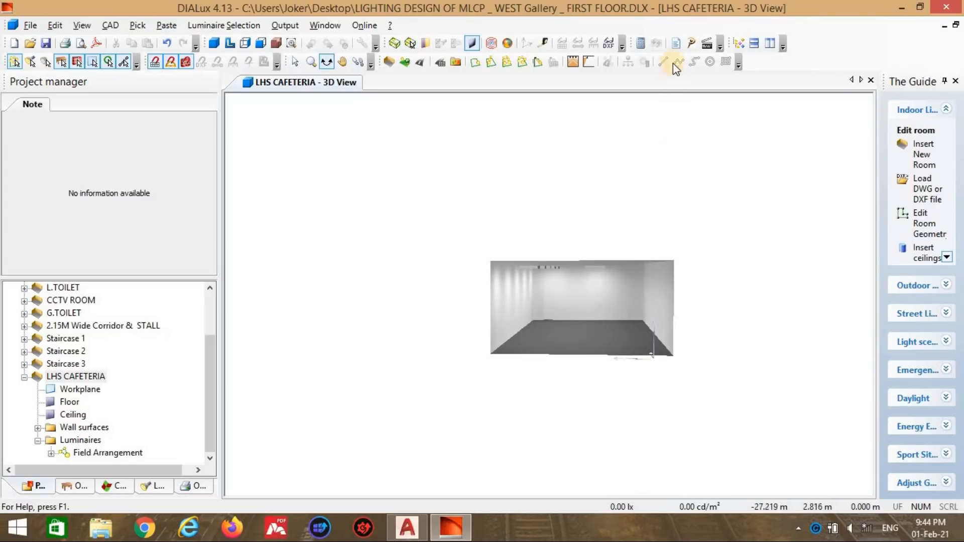
# Step: Preview LHS CAFETERIA's single sheet output at page width, examine its isolux diagram and illuminance table, and close the preview
pyautogui.click(676, 43)
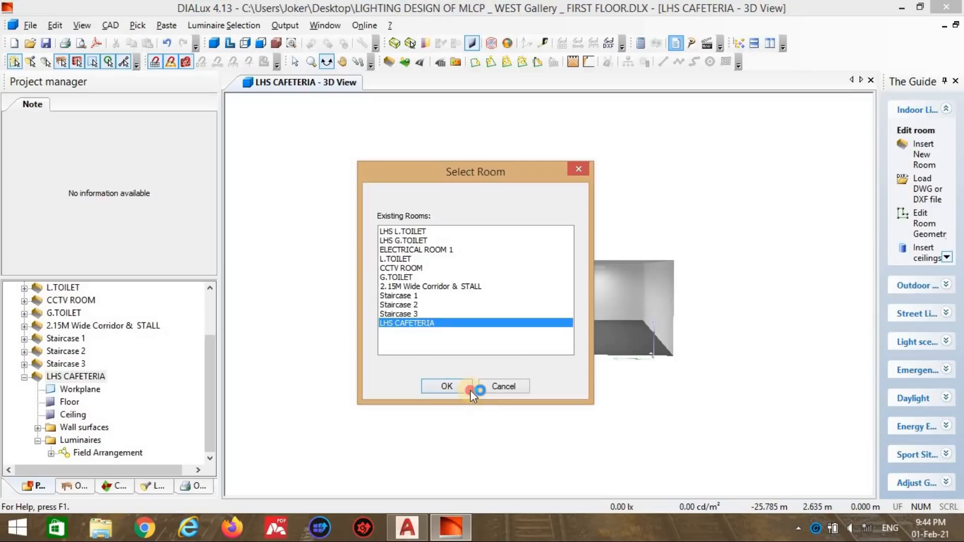
pyautogui.click(469, 389)
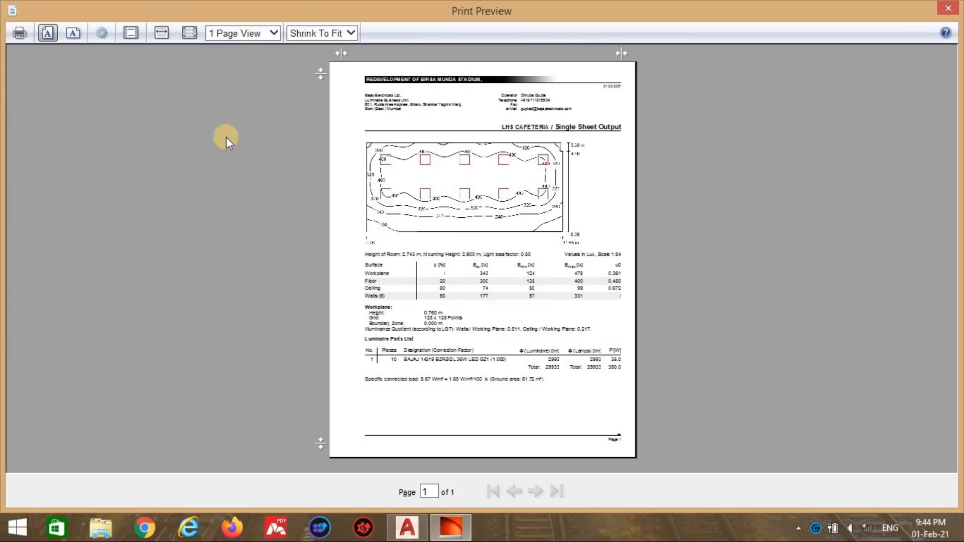
pyautogui.click(162, 33)
pyautogui.scroll(-5, 436, 237)
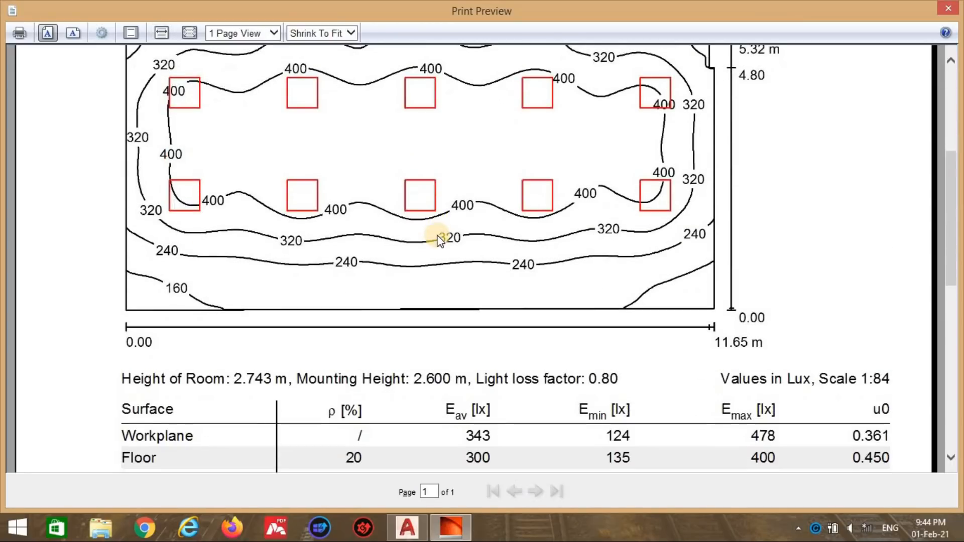
pyautogui.scroll(-3, 442, 241)
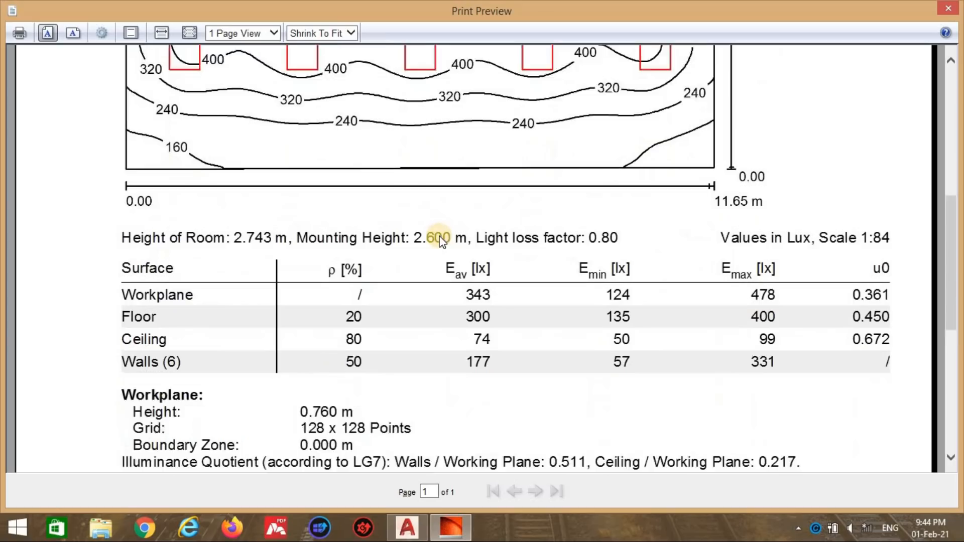
pyautogui.scroll(-5, 441, 239)
pyautogui.scroll(12, 437, 237)
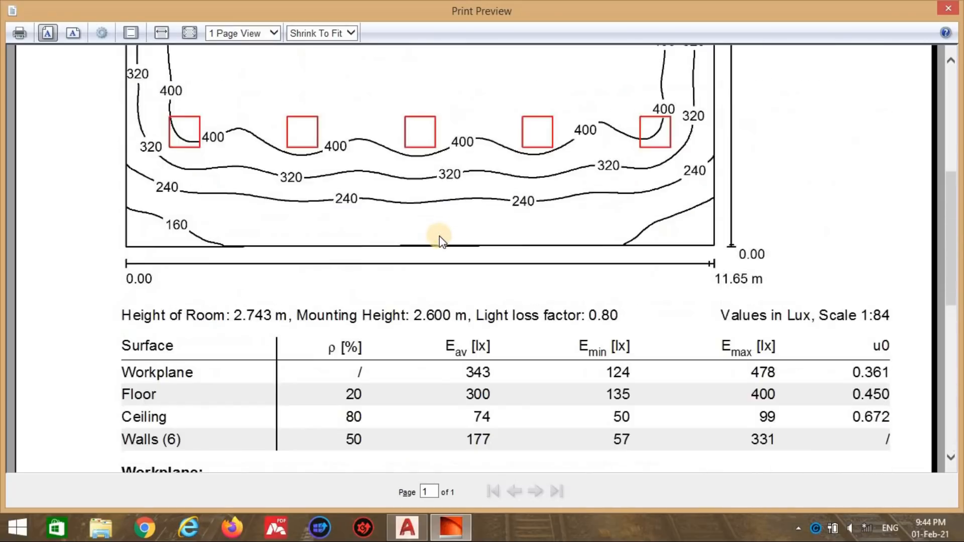
pyautogui.scroll(-2, 936, 86)
pyautogui.click(946, 10)
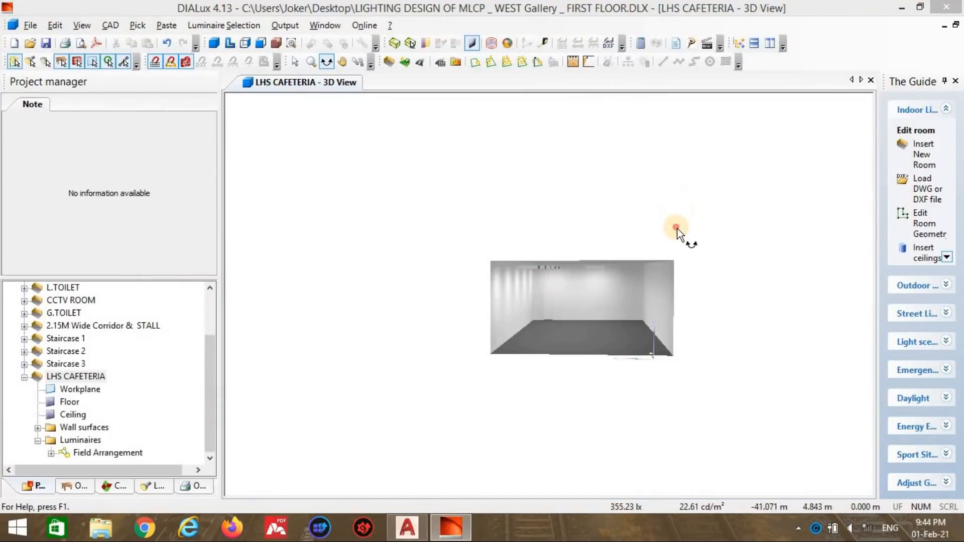
# Step: Close the LHS CAFETERIA 3D view and collapse its entry in the project tree
pyautogui.moveTo(677, 228); pyautogui.dragTo(648, 261)
pyautogui.rightClick(313, 80)
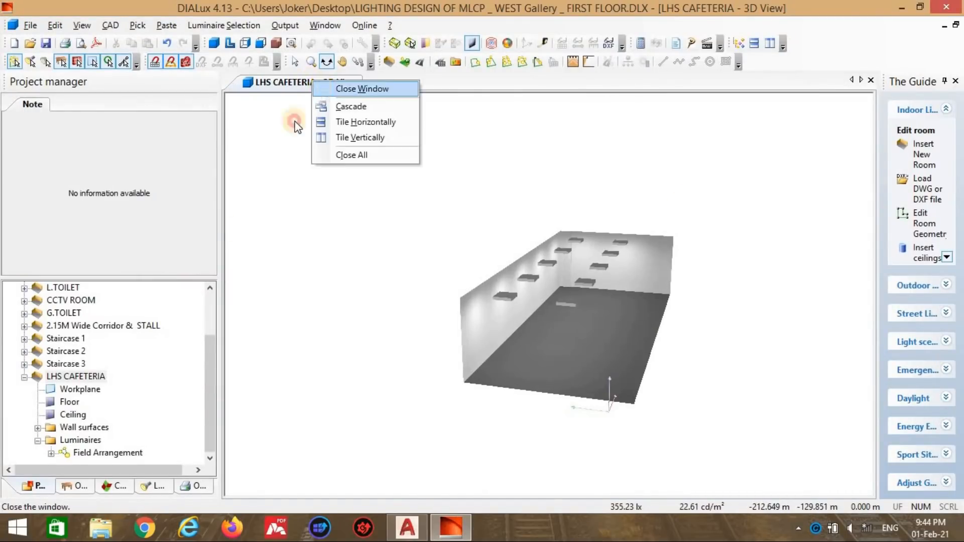
pyautogui.click(24, 377)
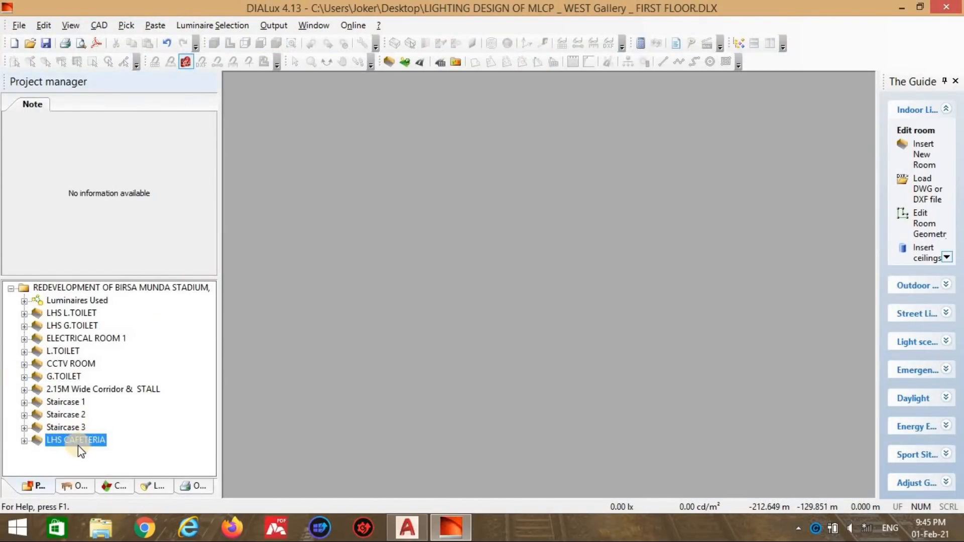
# Step: Switch to the West Gallery drawing in AutoCAD and examine the cafeteria's section AA and false-ceiling plan
pyautogui.click(407, 526)
pyautogui.scroll(-2, 502, 327)
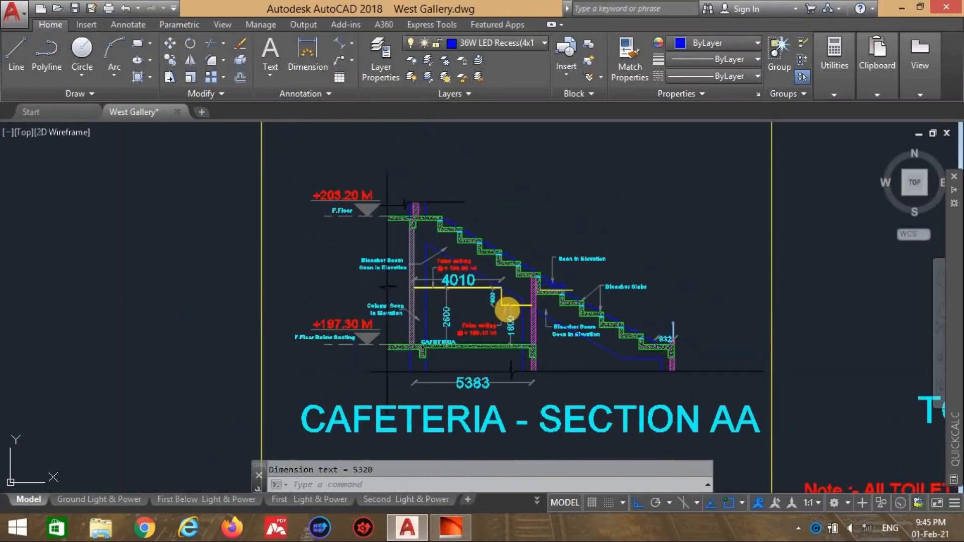
pyautogui.scroll(-3, 502, 326)
pyautogui.scroll(5, 517, 331)
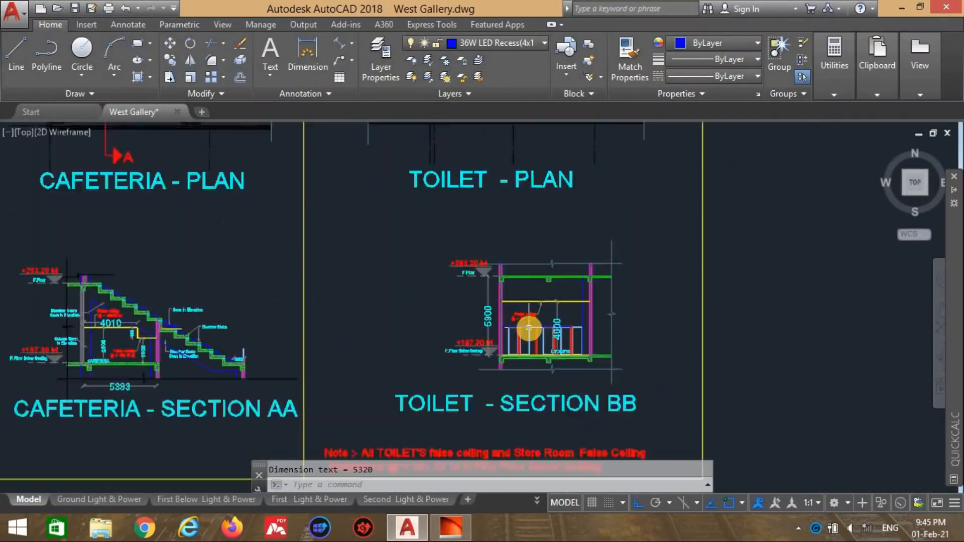
pyautogui.moveTo(529, 328)
pyautogui.mouseDown(button='middle')
pyautogui.moveTo(491, 183)
pyautogui.moveTo(504, 331)
pyautogui.mouseUp(button='middle')
pyautogui.scroll(-4, 488, 197)
pyautogui.scroll(-2, 492, 221)
pyautogui.scroll(-2, 503, 330)
pyautogui.scroll(-2, 493, 244)
pyautogui.moveTo(493, 243); pyautogui.dragTo(490, 308, button='middle')
pyautogui.scroll(8, 431, 274)
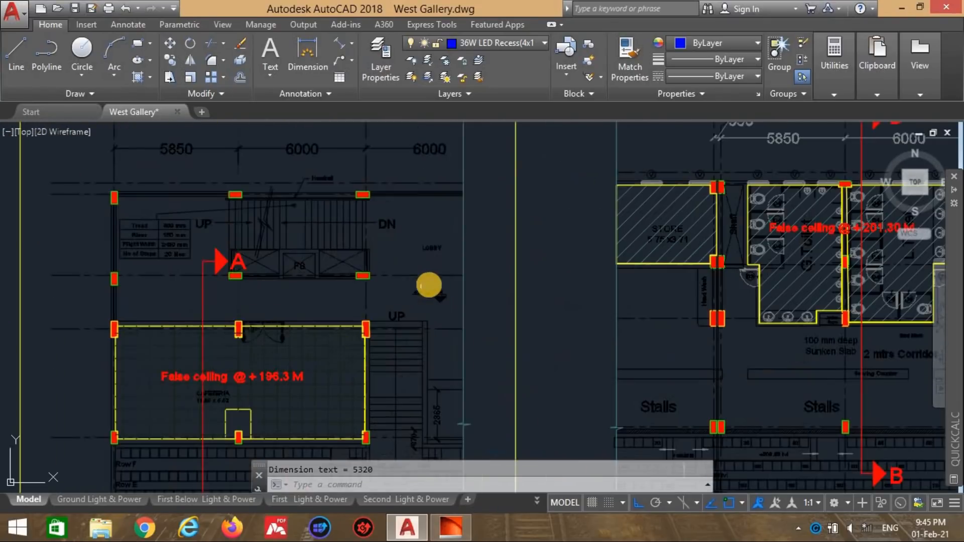
pyautogui.scroll(-6, 442, 274)
pyautogui.scroll(4, 437, 274)
pyautogui.scroll(6, 330, 370)
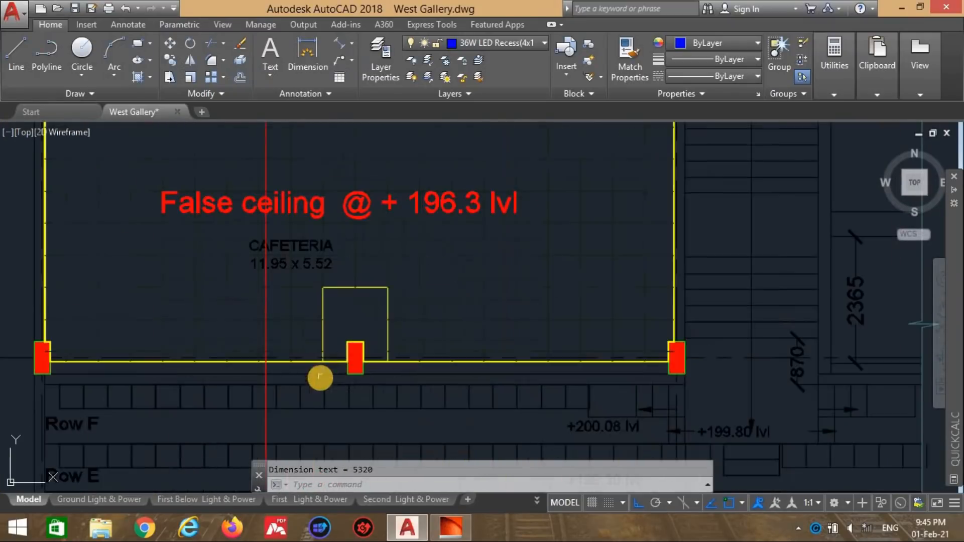
pyautogui.scroll(2, 386, 296)
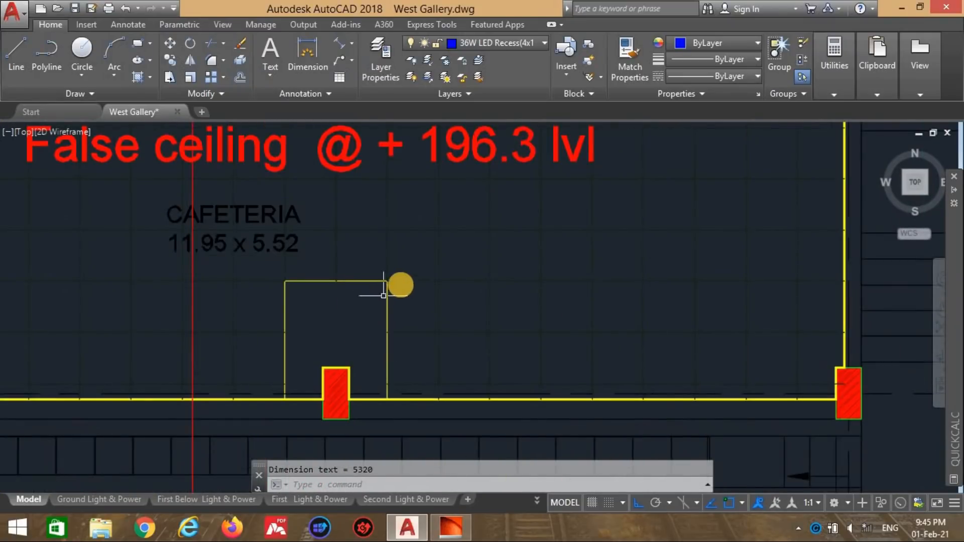
# Step: Examine the square luminaire layouts of the cafeterias at both ends of the first-floor plan below seating
pyautogui.scroll(-10, 383, 295)
pyautogui.scroll(4, 360, 333)
pyautogui.scroll(10, 349, 236)
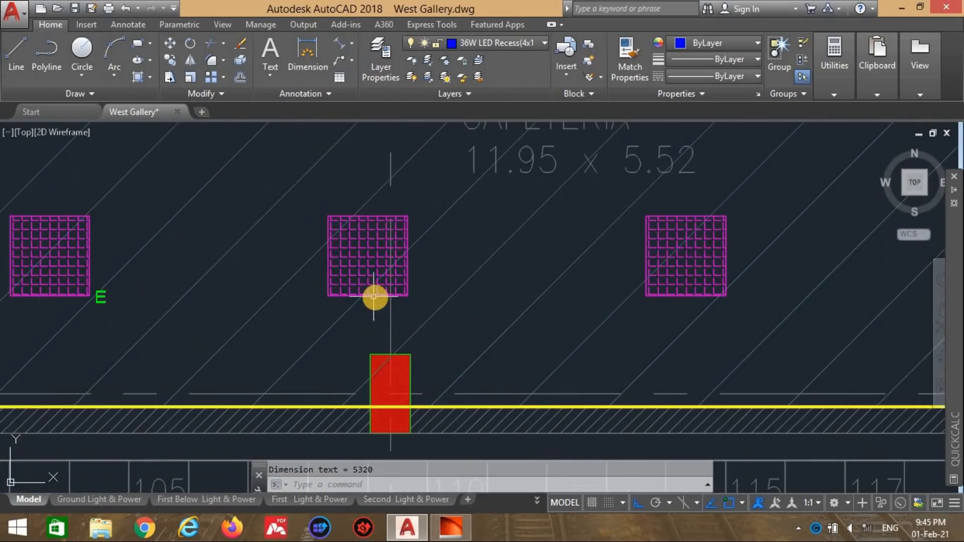
pyautogui.scroll(-6, 374, 297)
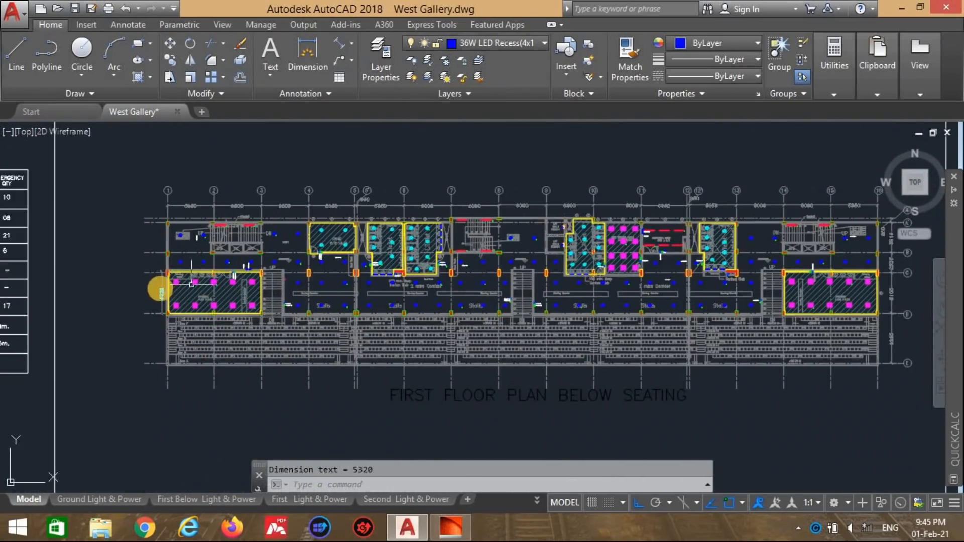
pyautogui.scroll(6, 161, 290)
pyautogui.scroll(-5, 205, 291)
pyautogui.scroll(4, 231, 271)
pyautogui.scroll(-4, 284, 275)
pyautogui.scroll(-3, 284, 275)
pyautogui.scroll(8, 432, 271)
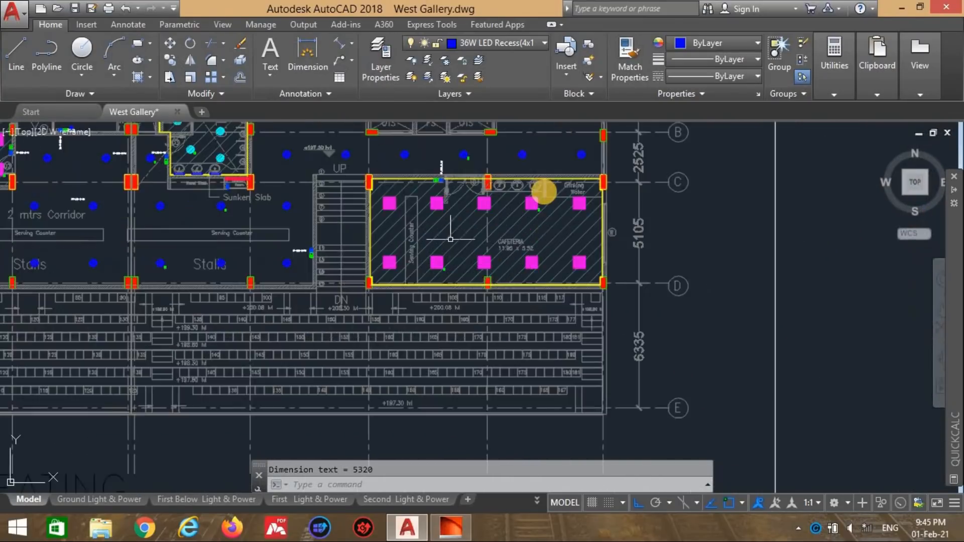
pyautogui.scroll(2, 436, 322)
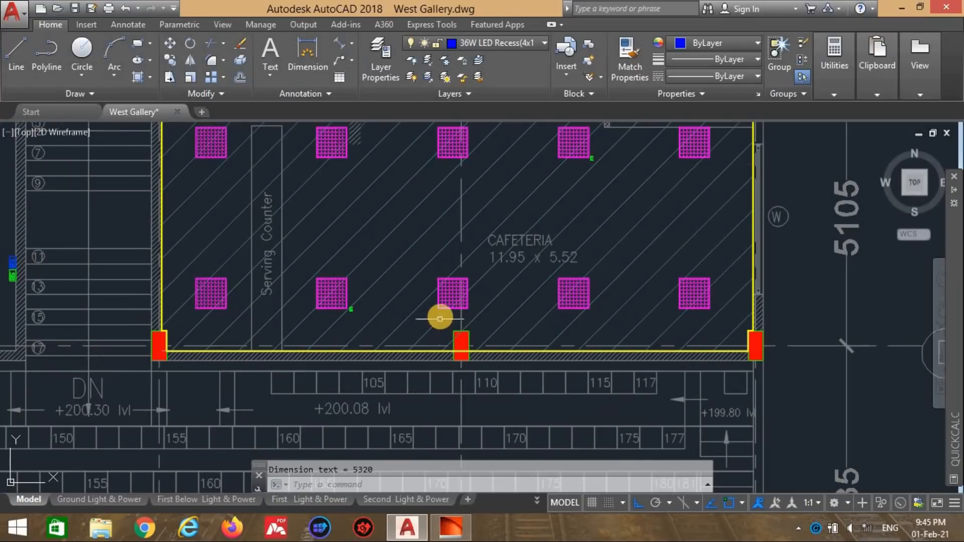
# Step: Examine the stepped false-ceiling levels and clear heights in the CAFETERIA - SECTION AA drawing
pyautogui.scroll(-10, 440, 319)
pyautogui.scroll(-1, 469, 220)
pyautogui.scroll(8, 495, 344)
pyautogui.scroll(2, 500, 343)
pyautogui.moveTo(480, 252)
pyautogui.mouseDown(button='middle')
pyautogui.moveTo(740, 383)
pyautogui.moveTo(813, 403)
pyautogui.mouseUp(button='middle')
pyautogui.scroll(4, 203, 297)
pyautogui.moveTo(256, 206); pyautogui.dragTo(441, 362, button='middle')
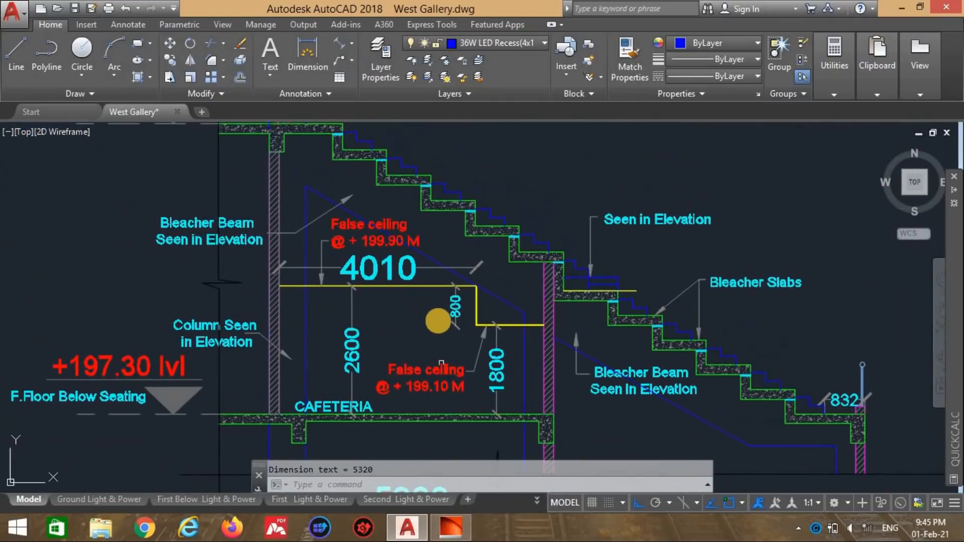
# Step: Switch back to DIALux and duplicate the LHS CAFETERIA room
pyautogui.hotkey('alt', 'Tab')
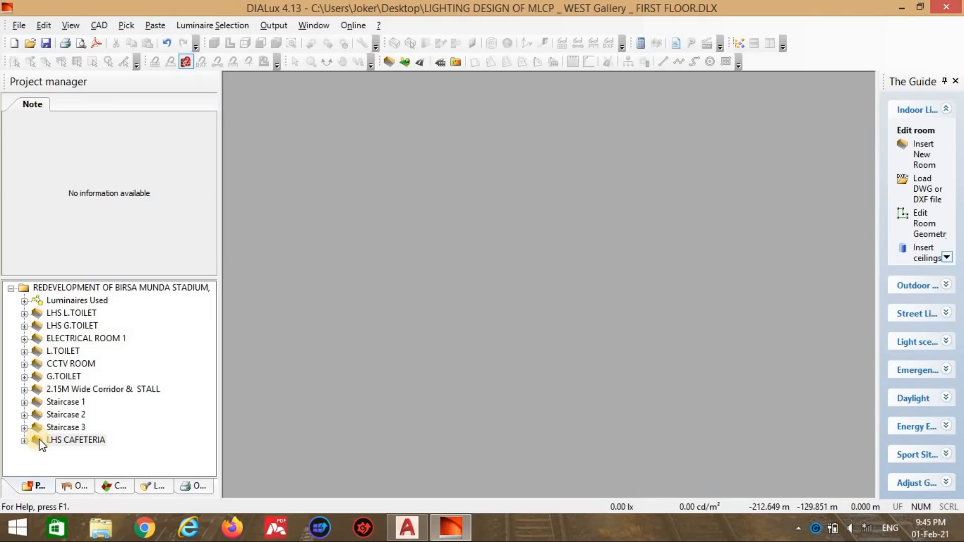
pyautogui.rightClick(62, 440)
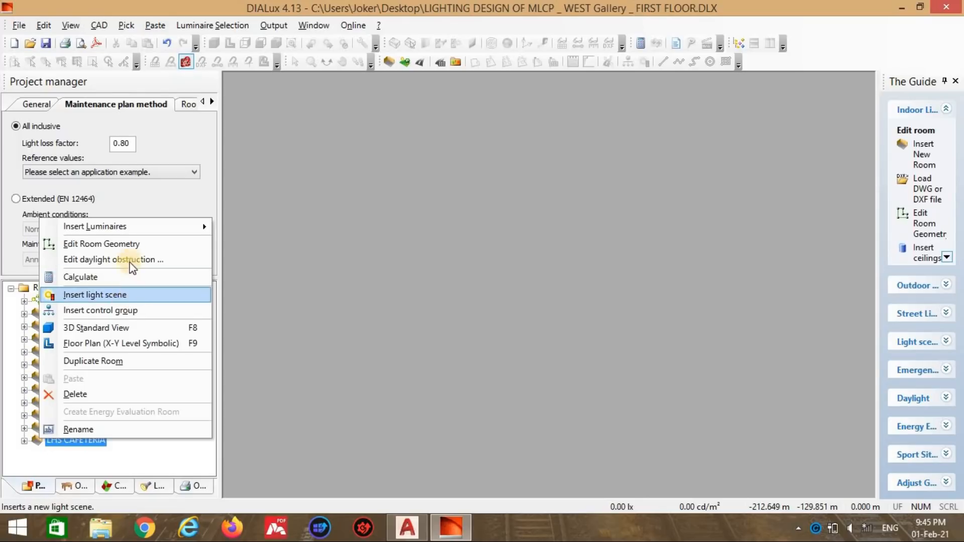
pyautogui.click(142, 363)
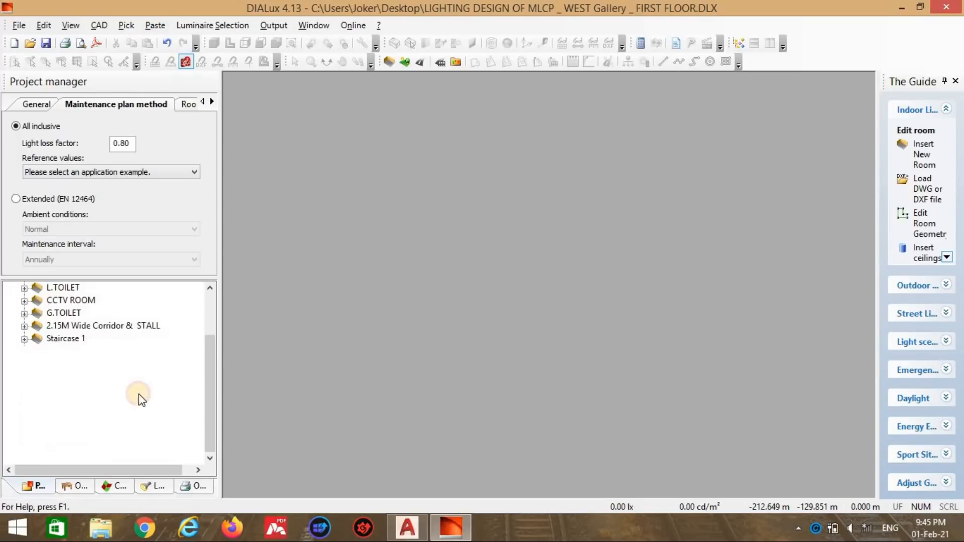
pyautogui.click(23, 390)
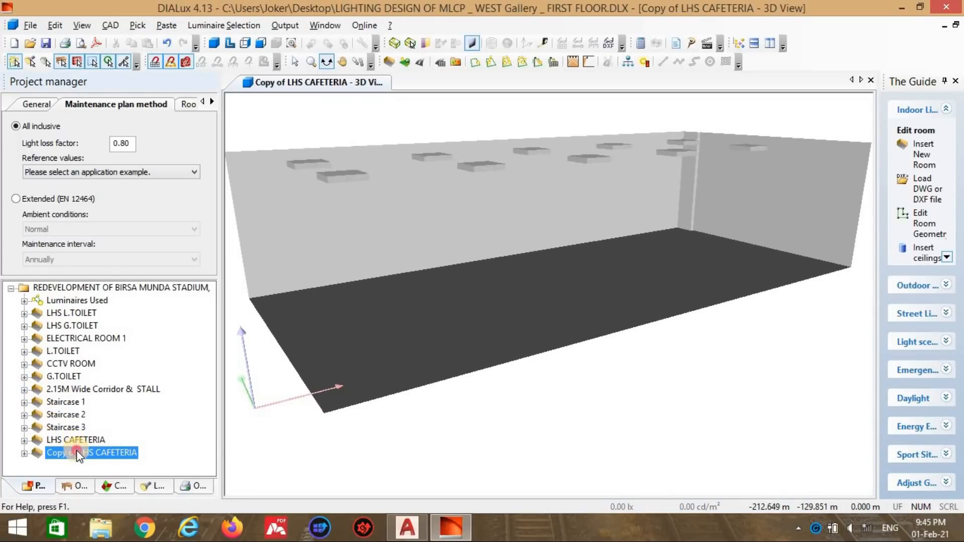
# Step: Open the copied cafeteria room and rename it RHS CAFETERIA
pyautogui.doubleClick(77, 451)
pyautogui.click(38, 104)
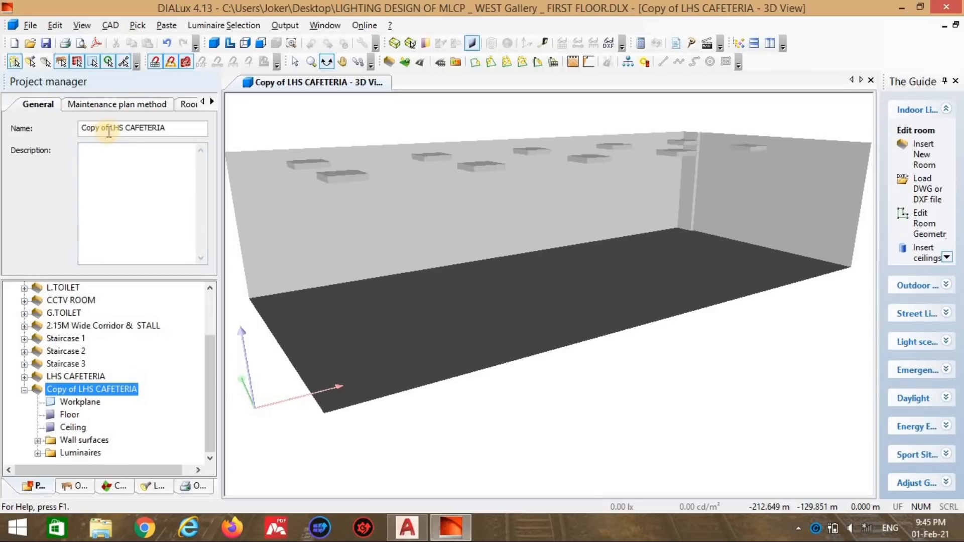
pyautogui.moveTo(115, 128); pyautogui.dragTo(17, 134)
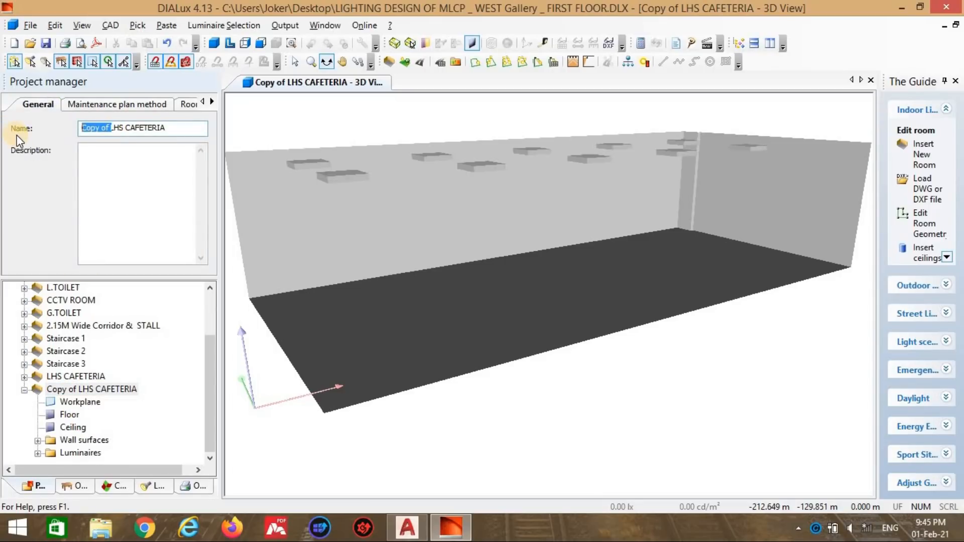
pyautogui.write('R')
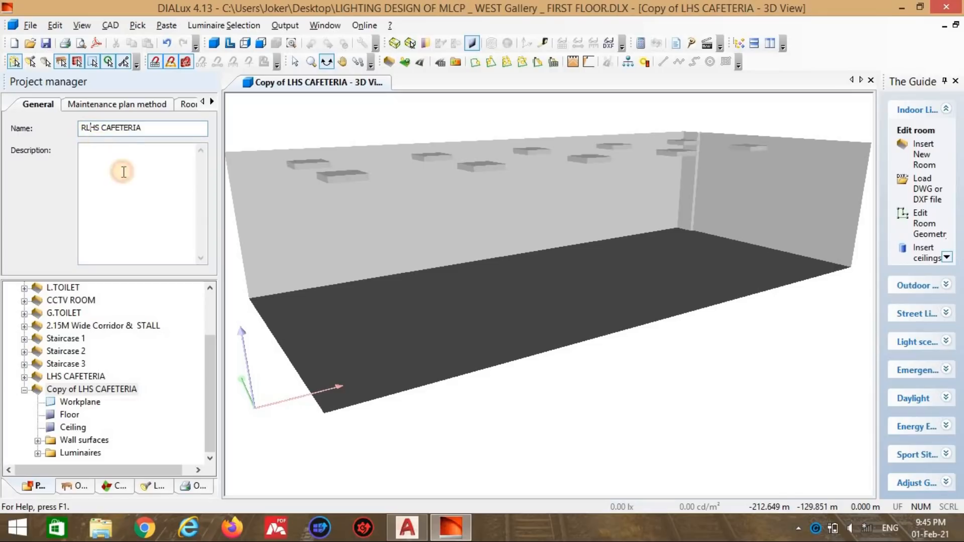
pyautogui.press('BackSpace')
pyautogui.click(442, 418)
# Step: Replace the RHS CAFETERIA 3D view with its floor plan, showing the room and the neighbouring building layout
pyautogui.scroll(-3, 383, 132)
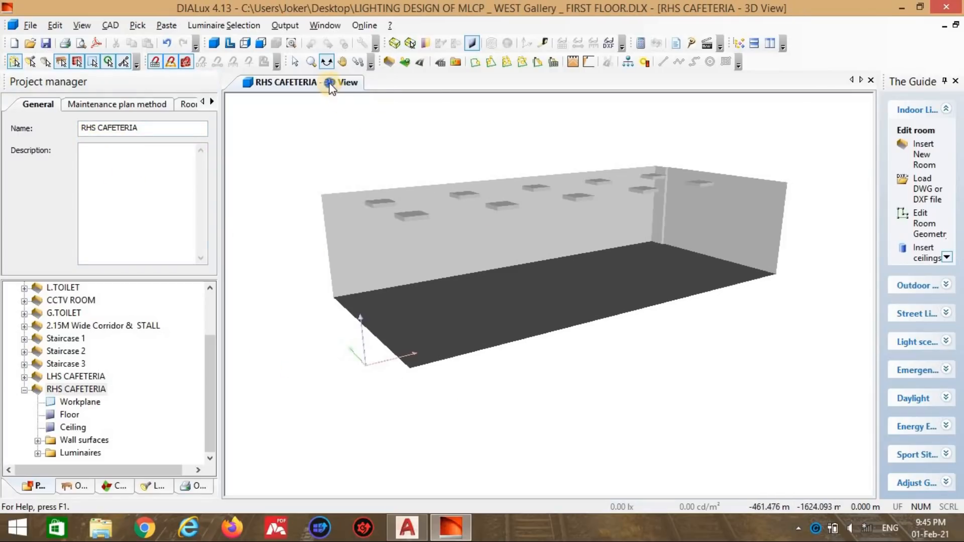
pyautogui.rightClick(329, 82)
pyautogui.click(352, 92)
pyautogui.click(230, 44)
pyautogui.scroll(-3, 542, 294)
pyautogui.moveTo(432, 365); pyautogui.dragTo(441, 353, button='middle')
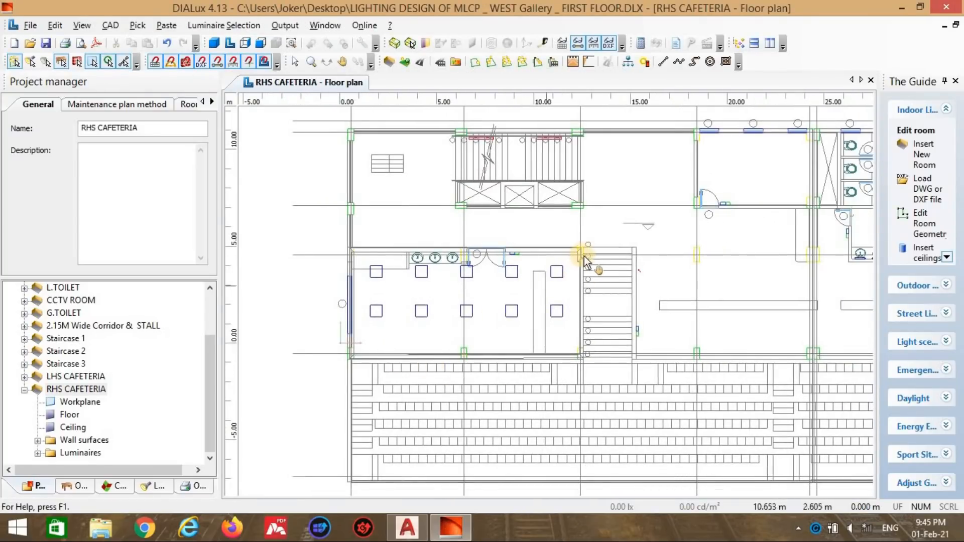
pyautogui.scroll(-2, 730, 251)
pyautogui.moveTo(703, 239); pyautogui.dragTo(444, 265, button='middle')
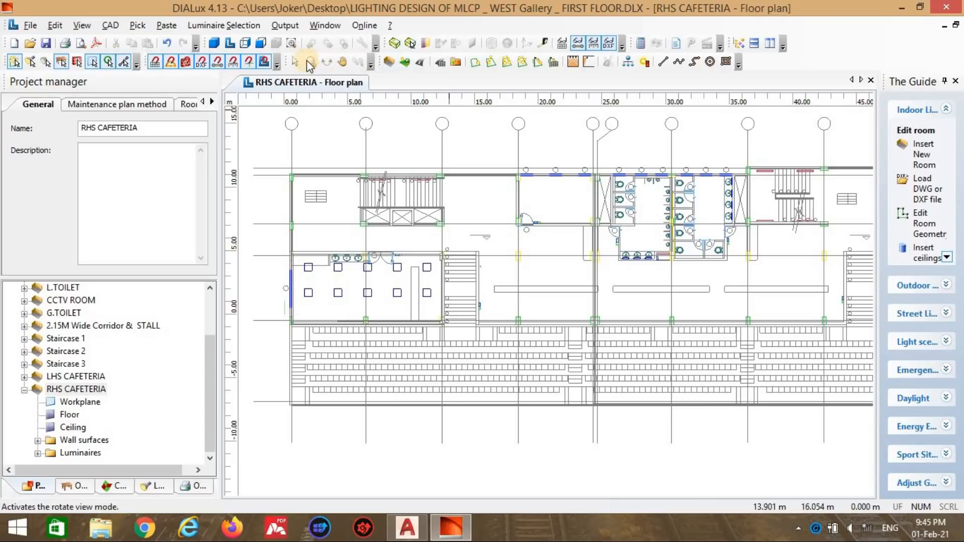
# Step: Move RHS CAFETERIA's luminaire field arrangement beyond the building's opposite end, with its start point at about X 107.4 m, Y 0.647 m
pyautogui.click(427, 267)
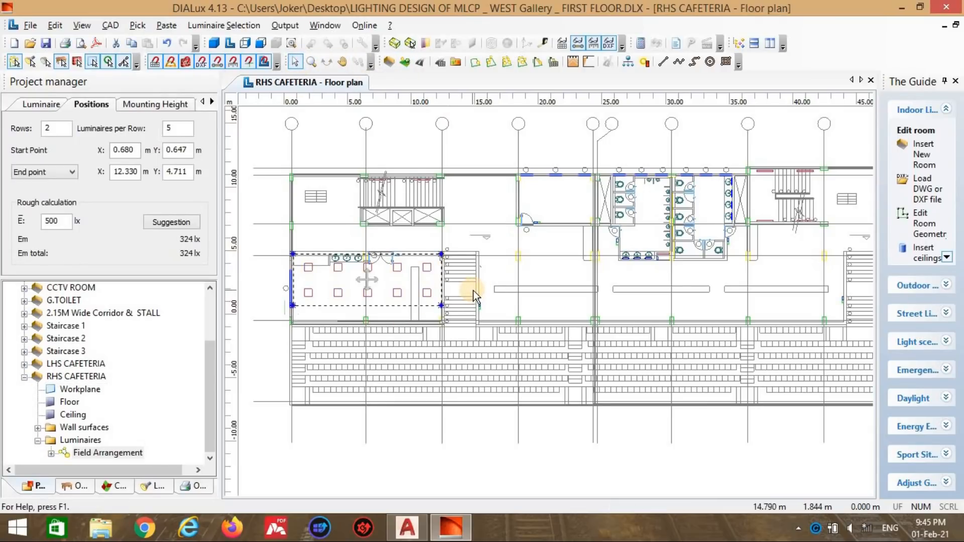
pyautogui.scroll(-2, 473, 290)
pyautogui.moveTo(354, 291); pyautogui.dragTo(353, 293, button='middle')
pyautogui.scroll(-1, 354, 292)
pyautogui.moveTo(363, 292); pyautogui.dragTo(491, 296)
pyautogui.scroll(-3, 713, 301)
pyautogui.moveTo(703, 299); pyautogui.dragTo(491, 296, button='middle')
pyautogui.moveTo(491, 296); pyautogui.dragTo(776, 290)
pyautogui.scroll(-3, 604, 317)
pyautogui.moveTo(319, 320); pyautogui.dragTo(413, 314, button='middle')
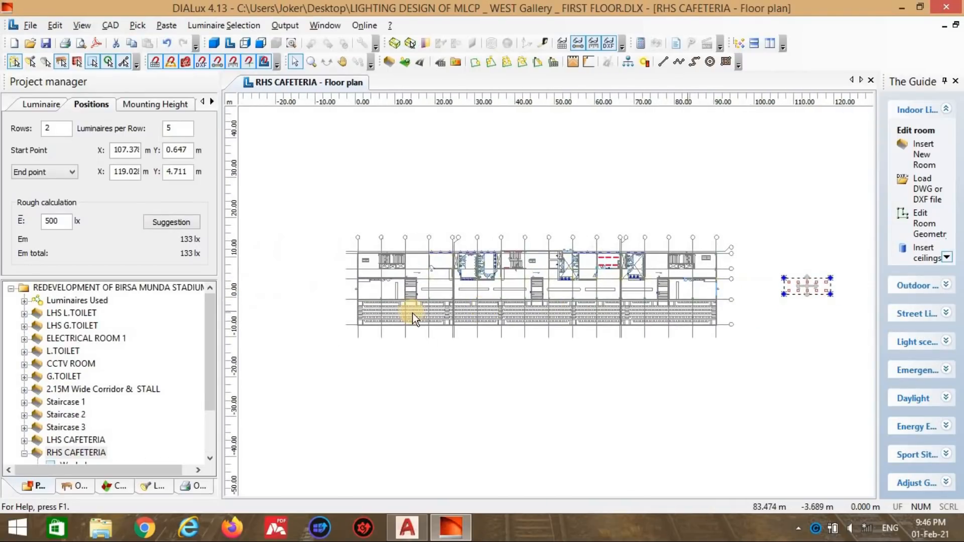
# Step: Edit RHS CAFETERIA's room geometry, moving its corner points toward the opposite-end cafeteria, with point 1 at X 78.630, Y -0.639
pyautogui.click(385, 287)
pyautogui.doubleClick(401, 287)
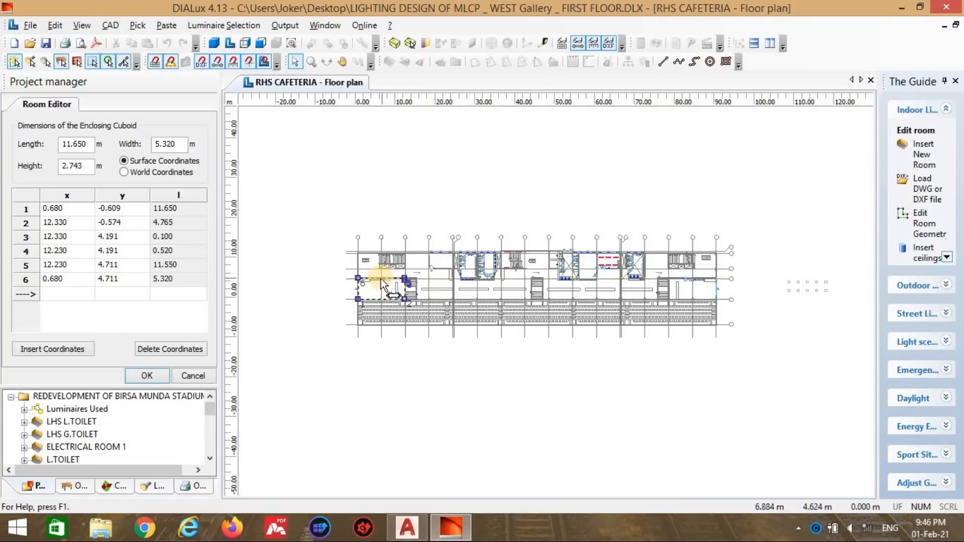
pyautogui.moveTo(381, 279)
pyautogui.mouseDown()
pyautogui.moveTo(691, 293)
pyautogui.moveTo(715, 284)
pyautogui.moveTo(406, 282)
pyautogui.moveTo(668, 283)
pyautogui.mouseUp()
pyautogui.moveTo(405, 300); pyautogui.dragTo(744, 300)
pyautogui.moveTo(405, 278); pyautogui.dragTo(776, 296)
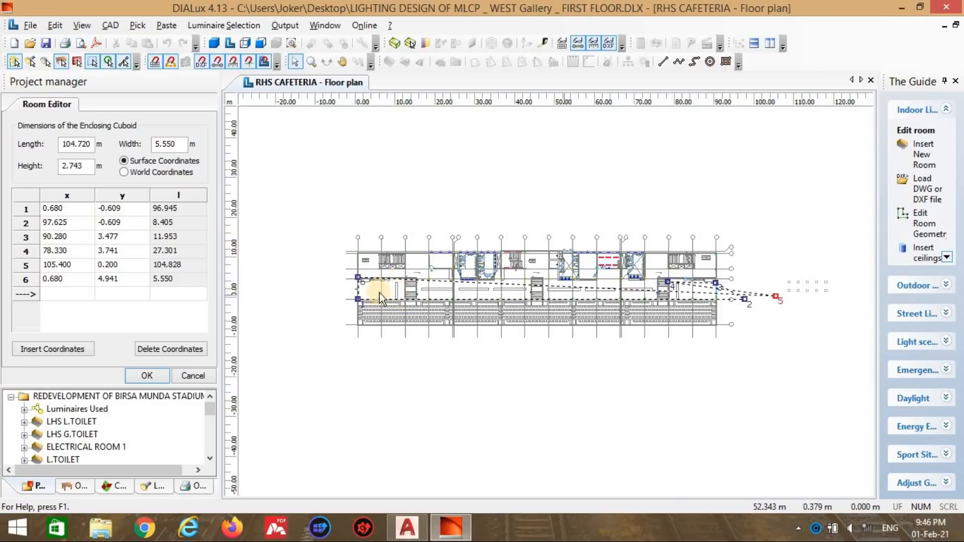
pyautogui.moveTo(360, 281); pyautogui.dragTo(715, 284)
pyautogui.moveTo(391, 298); pyautogui.dragTo(671, 300)
# Step: Bring room corner points 3 to 6 near the cafeteria outline, with point 5 at X 81.400, Y 1.800 and point 6 at X 79.000, Y 1.000
pyautogui.scroll(5, 707, 300)
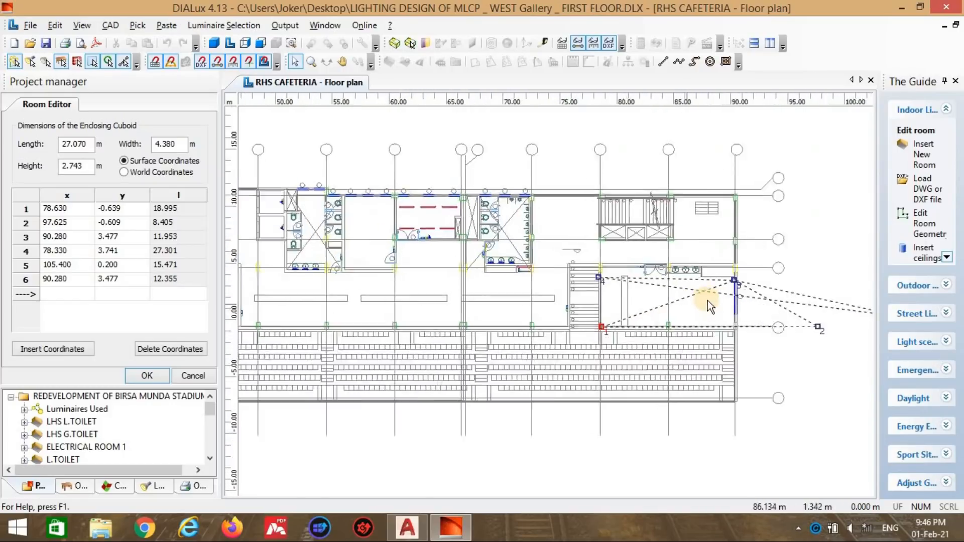
pyautogui.scroll(4, 707, 300)
pyautogui.moveTo(683, 263); pyautogui.dragTo(423, 316)
pyautogui.scroll(-2, 816, 315)
pyautogui.moveTo(861, 325); pyautogui.dragTo(396, 294)
pyautogui.moveTo(338, 256); pyautogui.dragTo(440, 249)
pyautogui.scroll(4, 476, 359)
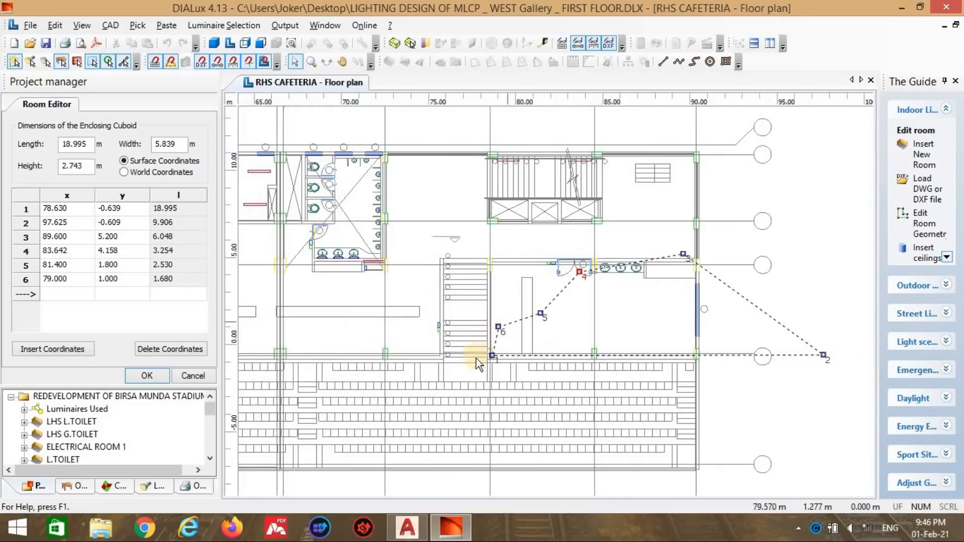
# Step: Align room corner point 1 with the column by the staircase, at X 78.642, Y -0.640
pyautogui.scroll(4, 434, 396)
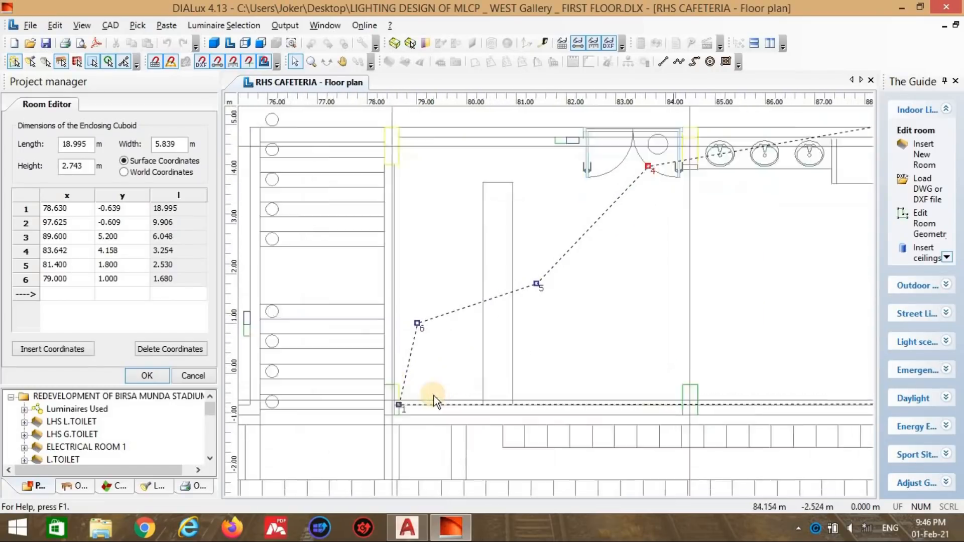
pyautogui.moveTo(312, 337)
pyautogui.mouseDown()
pyautogui.moveTo(387, 409)
pyautogui.moveTo(323, 351)
pyautogui.moveTo(314, 355)
pyautogui.mouseUp()
pyautogui.scroll(-2, 352, 334)
pyautogui.moveTo(364, 328); pyautogui.dragTo(224, 318, button='middle')
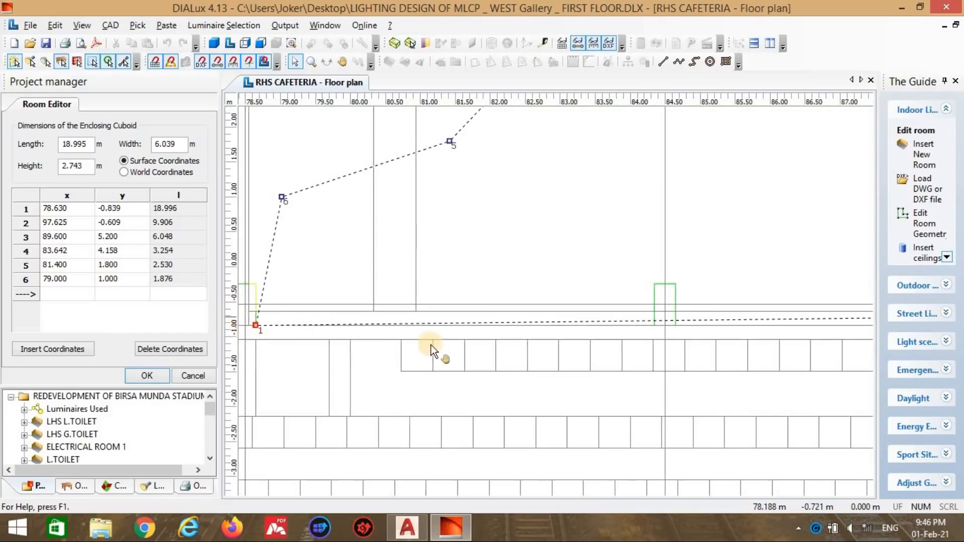
pyautogui.moveTo(431, 345); pyautogui.dragTo(448, 349, button='middle')
pyautogui.moveTo(478, 354); pyautogui.dragTo(479, 342)
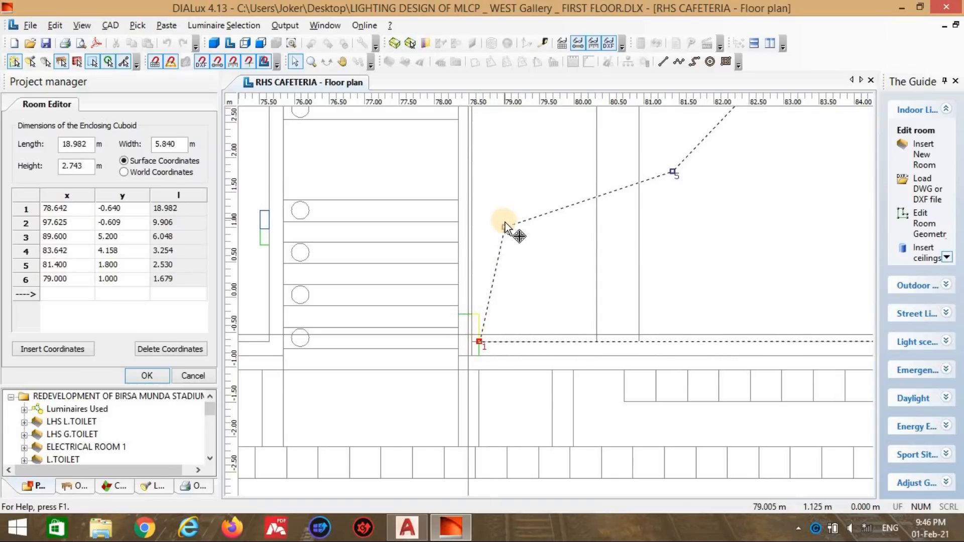
# Step: Insert a corner point at X 78.630, Y -0.239 and move its neighbour to X 78.511, Y -0.267 to follow the lower column
pyautogui.moveTo(478, 298); pyautogui.dragTo(469, 317)
pyautogui.rightClick(498, 296)
pyautogui.click(527, 303)
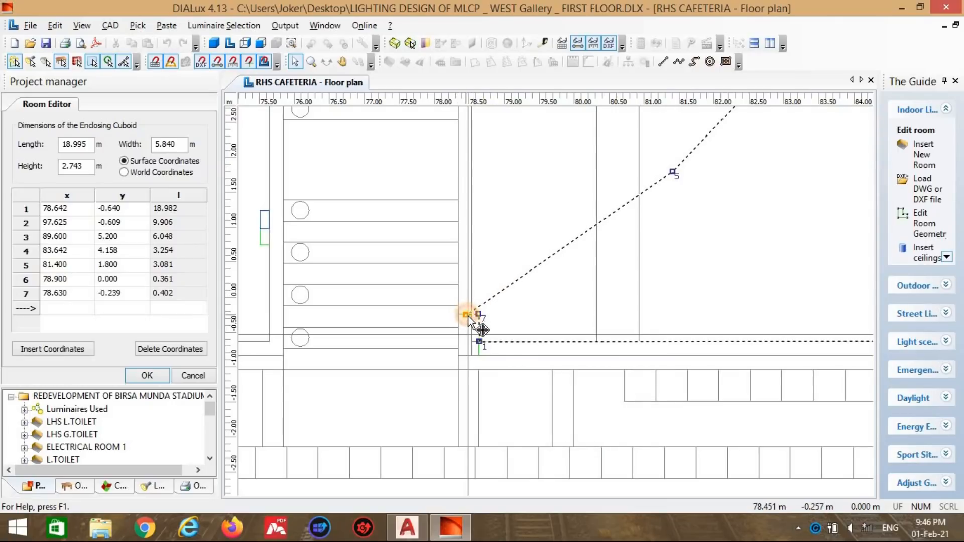
pyautogui.scroll(-3, 507, 283)
pyautogui.moveTo(507, 288); pyautogui.dragTo(492, 391, button='middle')
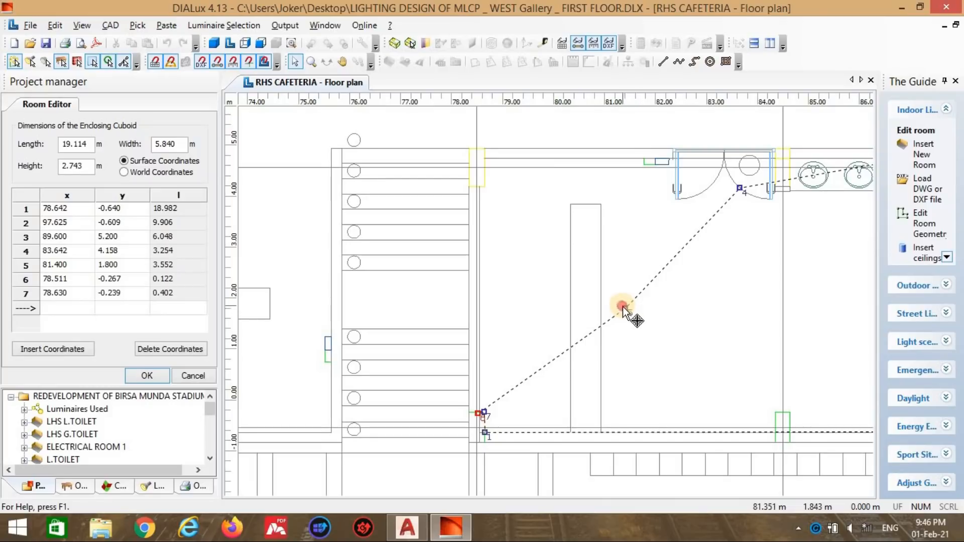
# Step: Insert and align corner points under the upper stair-side column, at X 78.530, Y 4.186 and X 78.630, Y 4.191
pyautogui.rightClick(504, 189)
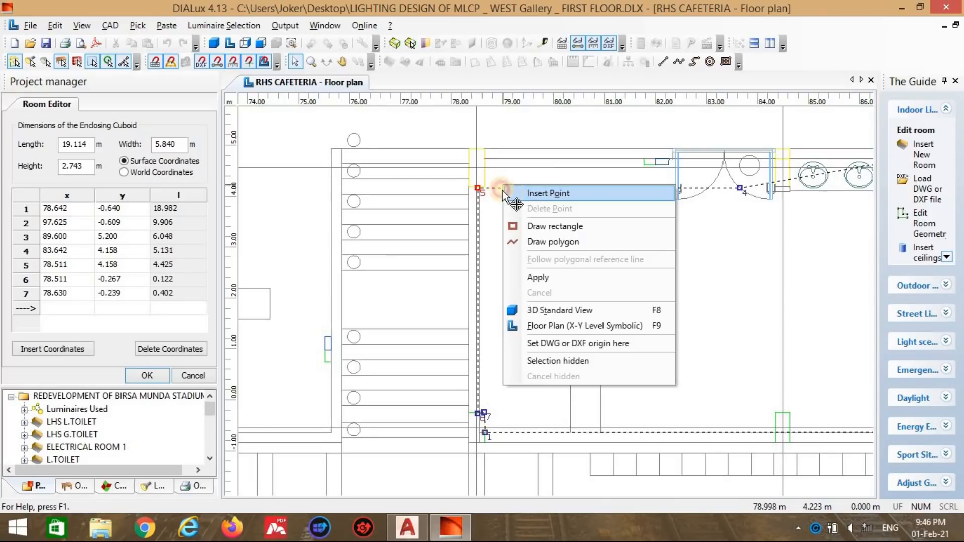
pyautogui.click(518, 192)
pyautogui.moveTo(504, 188); pyautogui.dragTo(486, 185)
pyautogui.rightClick(503, 187)
pyautogui.click(459, 208)
pyautogui.scroll(3, 513, 238)
pyautogui.moveTo(512, 239); pyautogui.dragTo(639, 353, button='middle')
pyautogui.scroll(3, 631, 310)
pyautogui.scroll(3, 631, 309)
pyautogui.moveTo(631, 309); pyautogui.dragTo(584, 294, button='middle')
pyautogui.scroll(2, 690, 319)
pyautogui.click(559, 280)
pyautogui.moveTo(559, 280); pyautogui.dragTo(560, 275)
pyautogui.moveTo(624, 272); pyautogui.dragTo(560, 277)
pyautogui.click(559, 277)
# Step: Insert another corner point beside the upper stair-side column and place it on the wall at X 78.630, Y 4.741
pyautogui.rightClick(634, 277)
pyautogui.click(648, 287)
pyautogui.scroll(-3, 647, 287)
pyautogui.moveTo(647, 288); pyautogui.dragTo(508, 373, button='middle')
pyautogui.moveTo(491, 359); pyautogui.dragTo(466, 274)
# Step: Fit room corners 4 and 3 to the far upper column, at X 90.180, Y 4.741 and X 90.180, Y 4.191
pyautogui.scroll(-3, 725, 325)
pyautogui.moveTo(726, 325); pyautogui.dragTo(281, 272, button='middle')
pyautogui.scroll(-1, 607, 306)
pyautogui.moveTo(545, 344); pyautogui.dragTo(398, 369, button='middle')
pyautogui.scroll(-5, 626, 307)
pyautogui.moveTo(623, 308); pyautogui.dragTo(399, 279, button='middle')
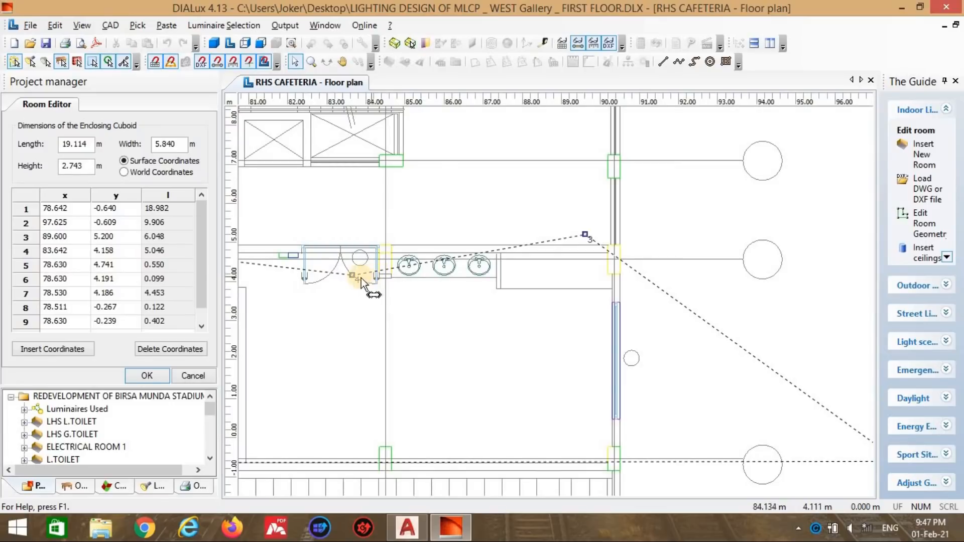
pyautogui.moveTo(355, 276); pyautogui.dragTo(641, 256)
pyautogui.moveTo(585, 234); pyautogui.dragTo(609, 277)
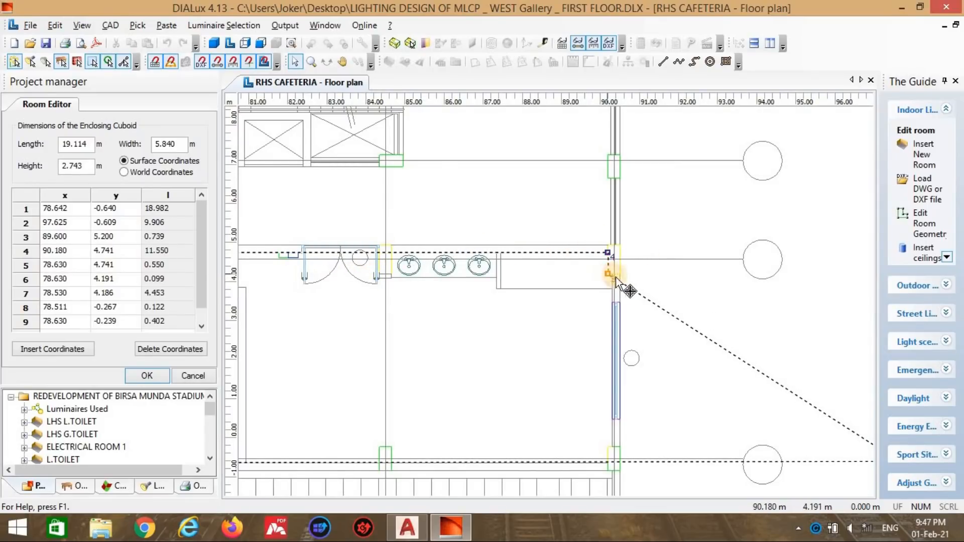
# Step: Insert a corner point under the far upper column and place it on the outer wall at X 90.292, Y 4.187
pyautogui.scroll(5, 616, 277)
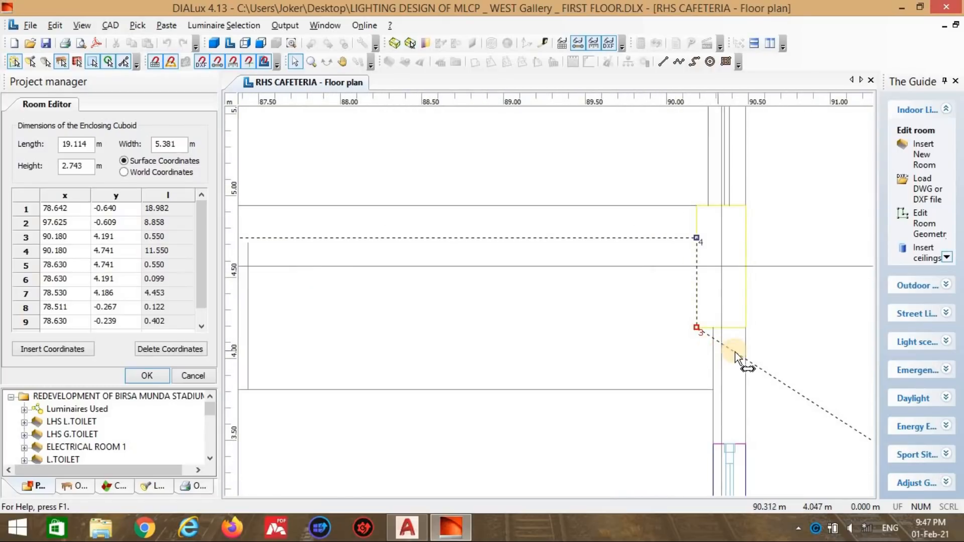
pyautogui.rightClick(735, 352)
pyautogui.click(782, 152)
pyautogui.moveTo(734, 360); pyautogui.dragTo(723, 332)
pyautogui.scroll(-2, 735, 372)
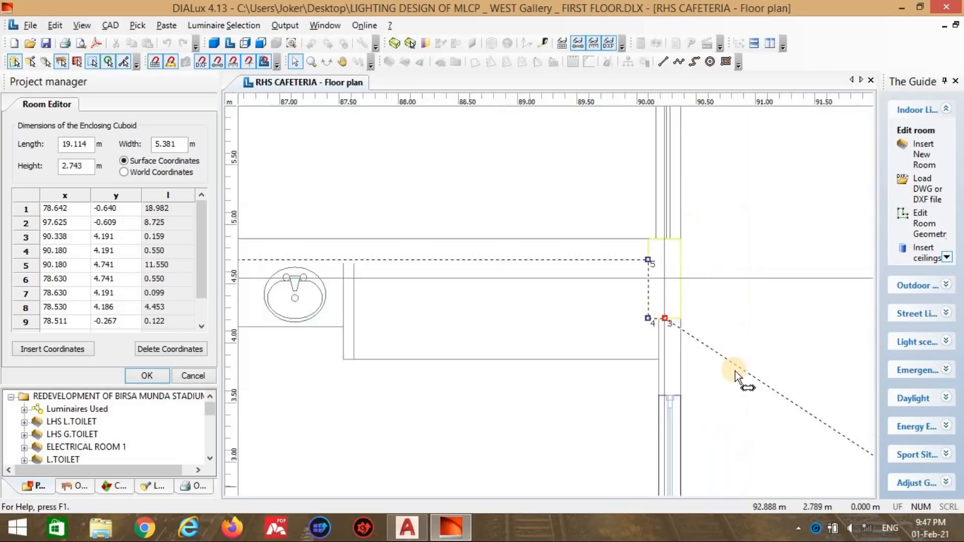
pyautogui.scroll(-1, 735, 372)
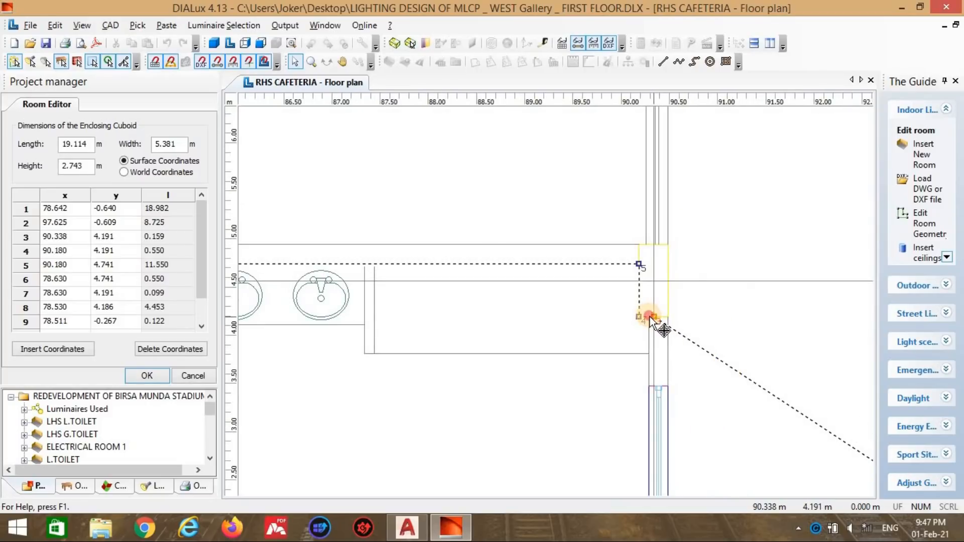
pyautogui.moveTo(654, 319); pyautogui.dragTo(650, 318)
pyautogui.scroll(-3, 678, 351)
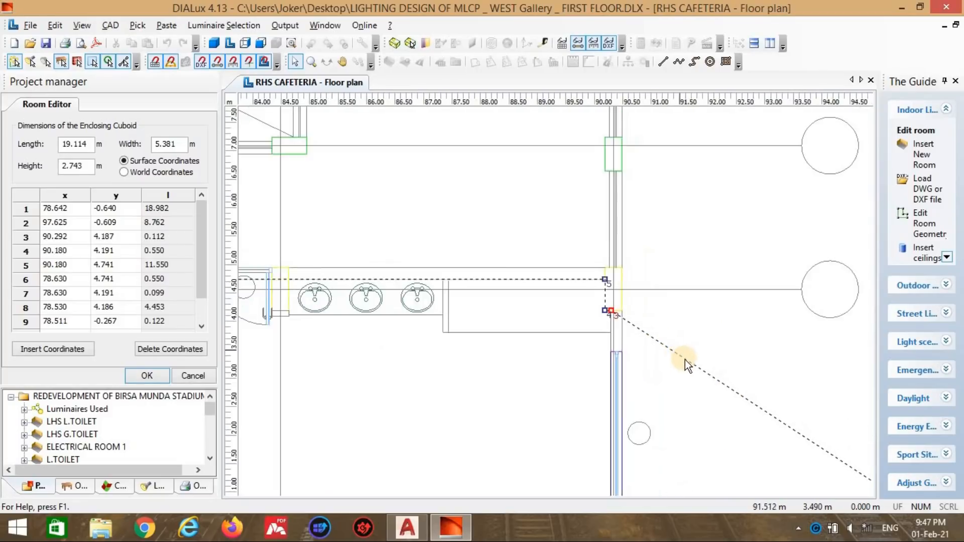
# Step: Move room corner point 2 onto the cafeteria's far lower column at X 90.292, Y -0.621, closing the outline
pyautogui.moveTo(832, 346); pyautogui.dragTo(585, 343)
pyautogui.scroll(3, 623, 334)
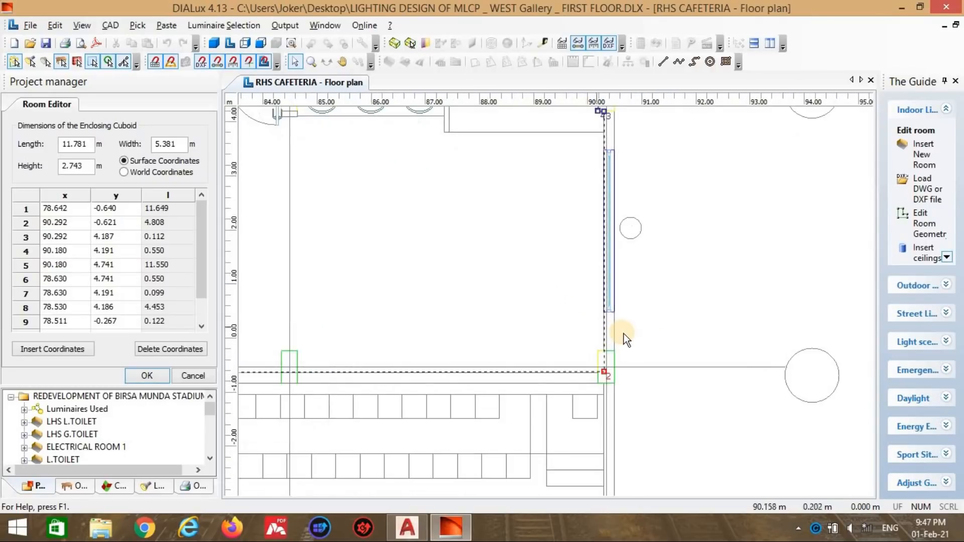
pyautogui.scroll(-4, 636, 341)
pyautogui.moveTo(368, 300); pyautogui.dragTo(502, 312, button='middle')
pyautogui.scroll(-2, 532, 329)
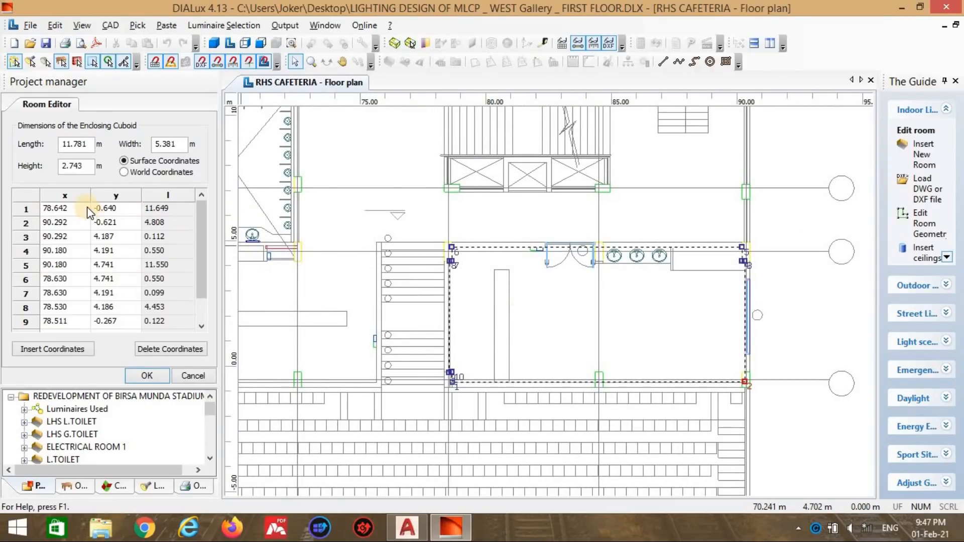
# Step: Check the cafeteria section in AutoCAD, set the room height to 2.6 m in DIALux and apply the room geometry
pyautogui.hotkey('alt', 'Tab')
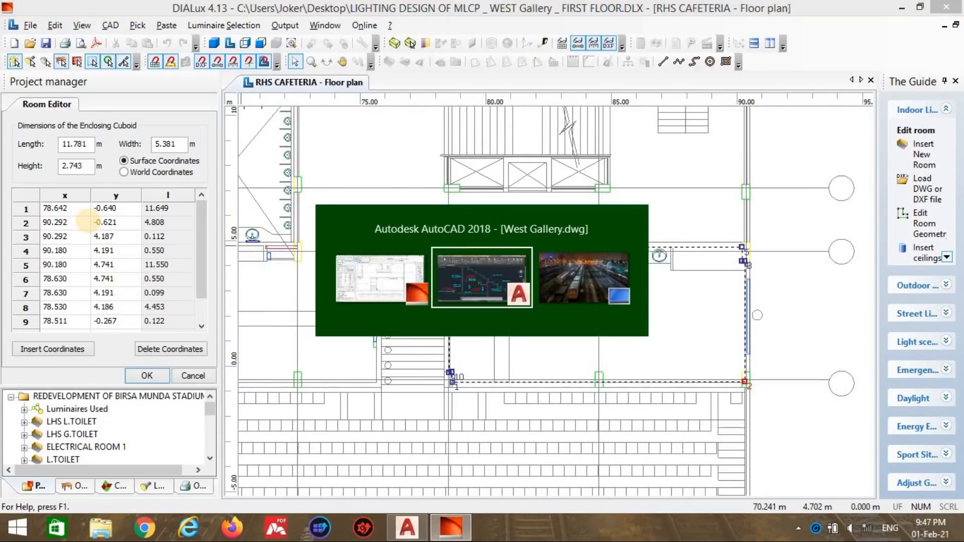
pyautogui.hotkey('alt', 'Tab')
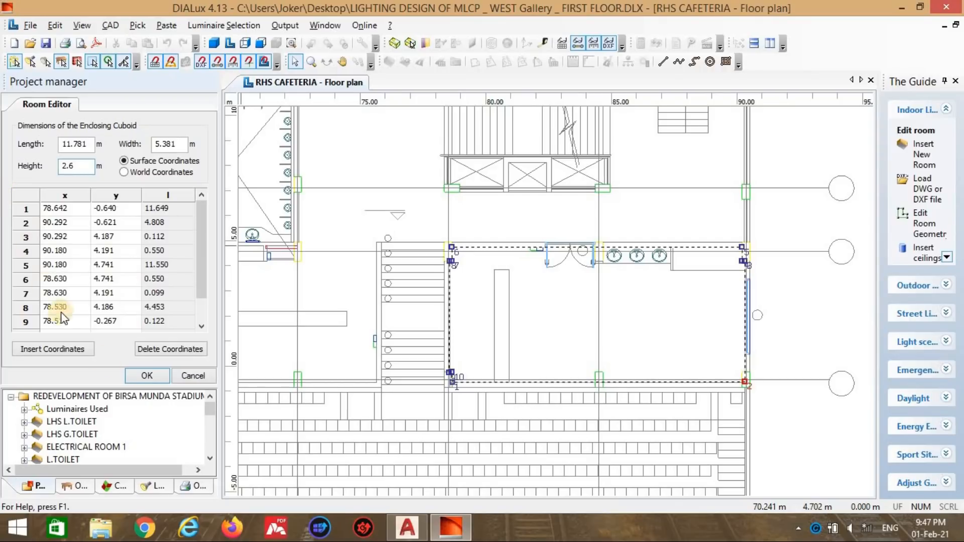
pyautogui.write('2.6')
pyautogui.click(165, 375)
# Step: Move the luminaire field arrangement into RHS CAFETERIA, with its start point at X 78.459, Y 0.647 and end point at X 90.292, Y 4.711
pyautogui.scroll(-3, 628, 301)
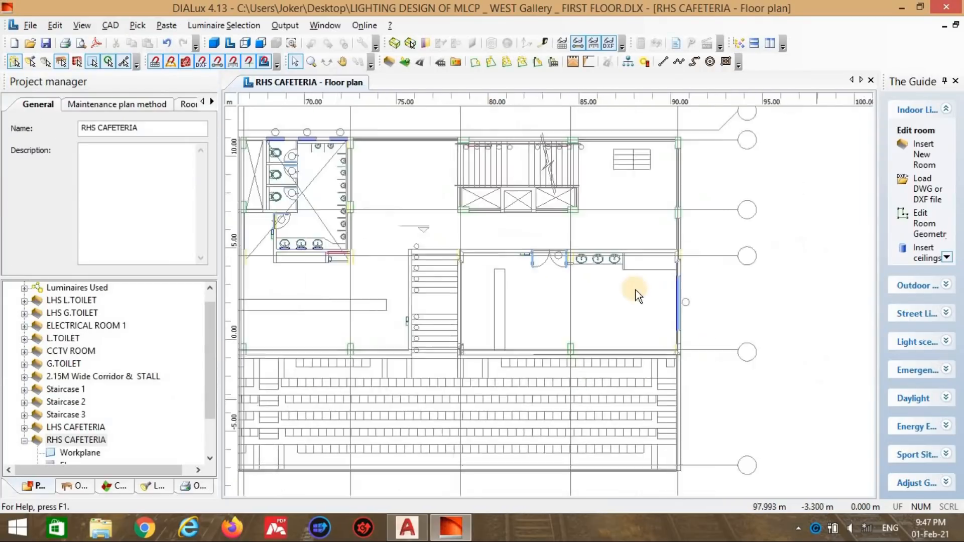
pyautogui.click(767, 298)
pyautogui.moveTo(772, 288); pyautogui.dragTo(423, 262)
pyautogui.scroll(1, 545, 296)
pyautogui.scroll(1, 420, 276)
pyautogui.scroll(-1, 653, 276)
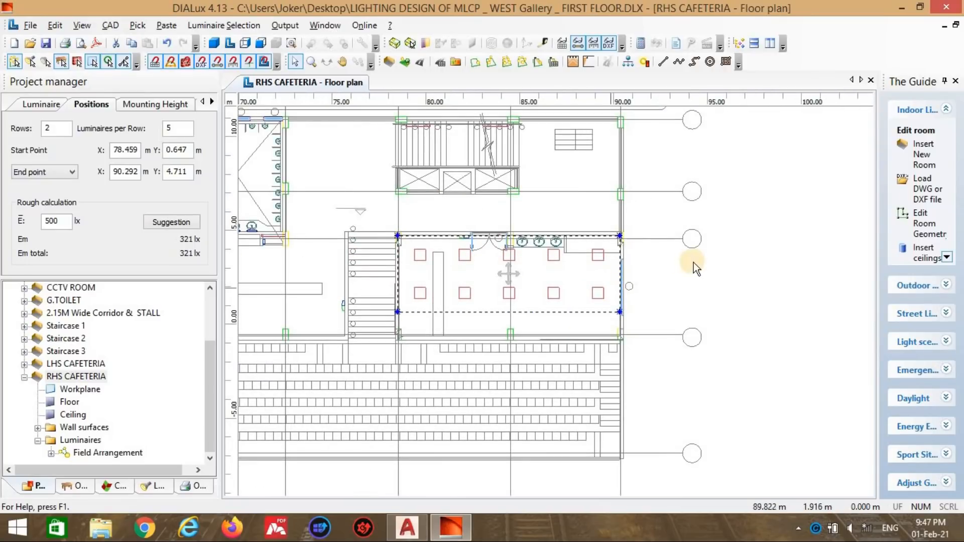
pyautogui.click(694, 262)
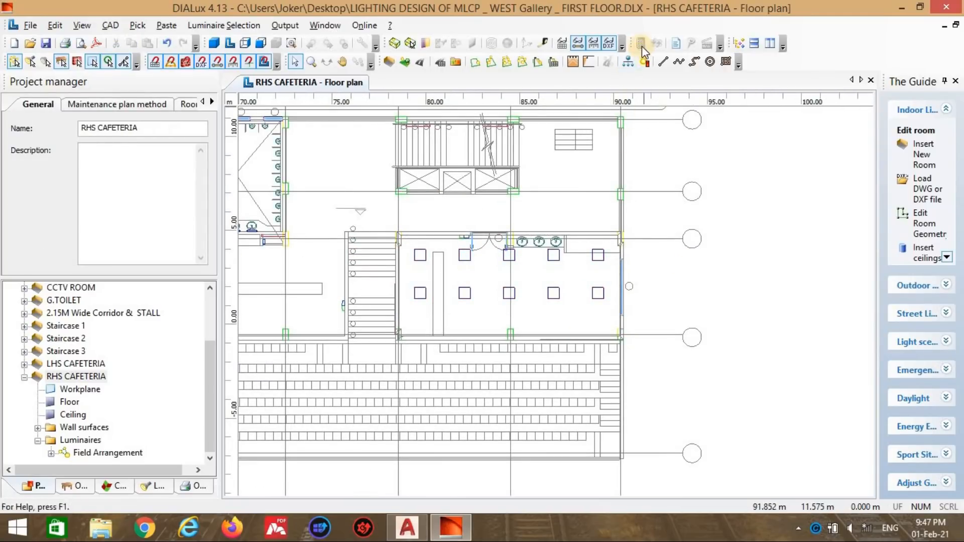
# Step: Run the standard lighting calculation for RHS CAFETERIA only and view the lit room lengthwise in 3D
pyautogui.click(640, 44)
pyautogui.moveTo(868, 249); pyautogui.dragTo(866, 289)
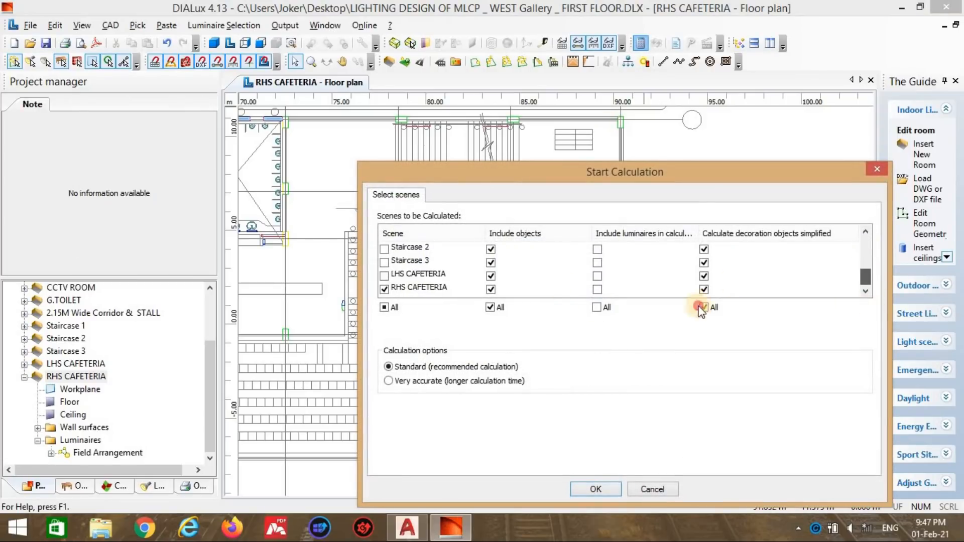
pyautogui.click(612, 491)
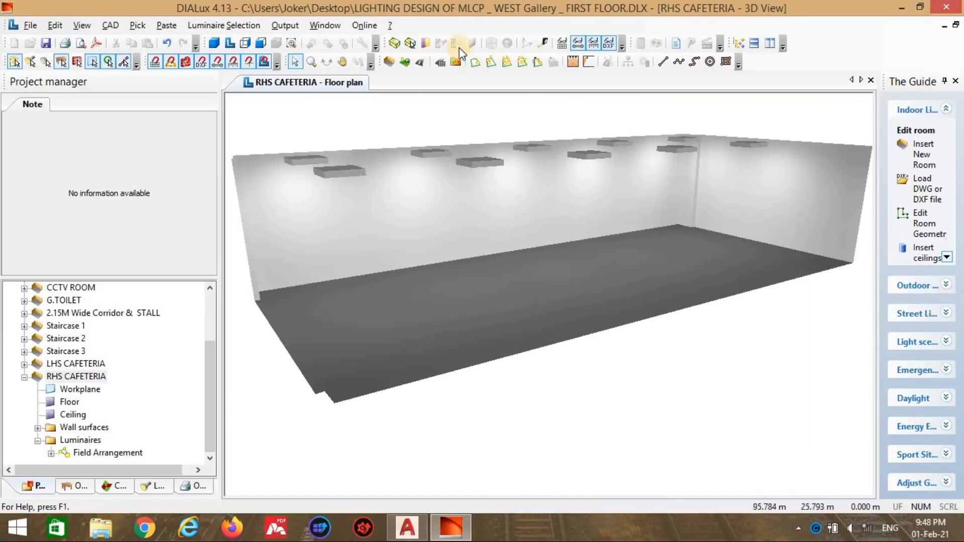
pyautogui.click(326, 61)
pyautogui.moveTo(506, 256); pyautogui.dragTo(487, 230)
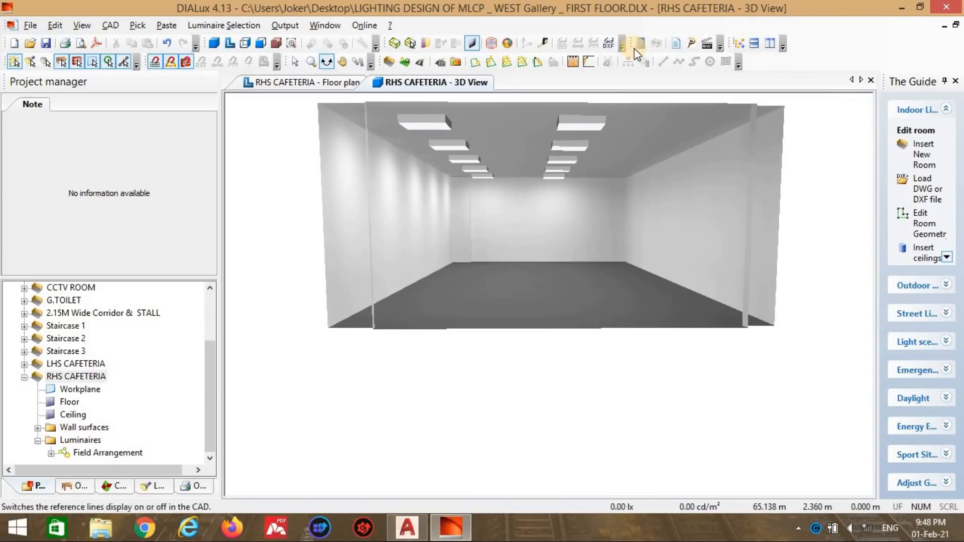
# Step: Preview RHS CAFETERIA's Single Sheet Output at page width and review its isolines, illuminance table and luminaire parts list
pyautogui.click(673, 45)
pyautogui.click(408, 332)
pyautogui.click(459, 384)
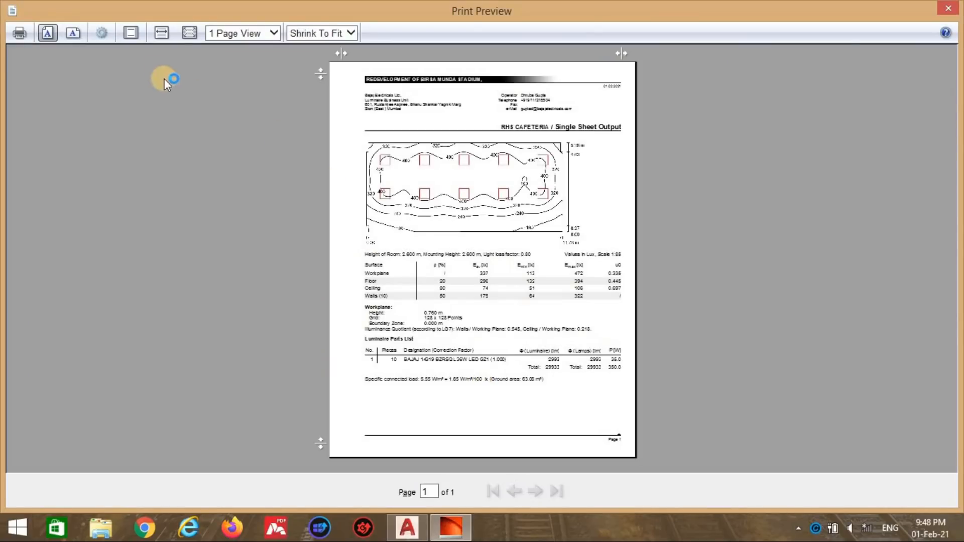
pyautogui.click(162, 33)
pyautogui.scroll(-4, 502, 221)
pyautogui.scroll(-2, 508, 230)
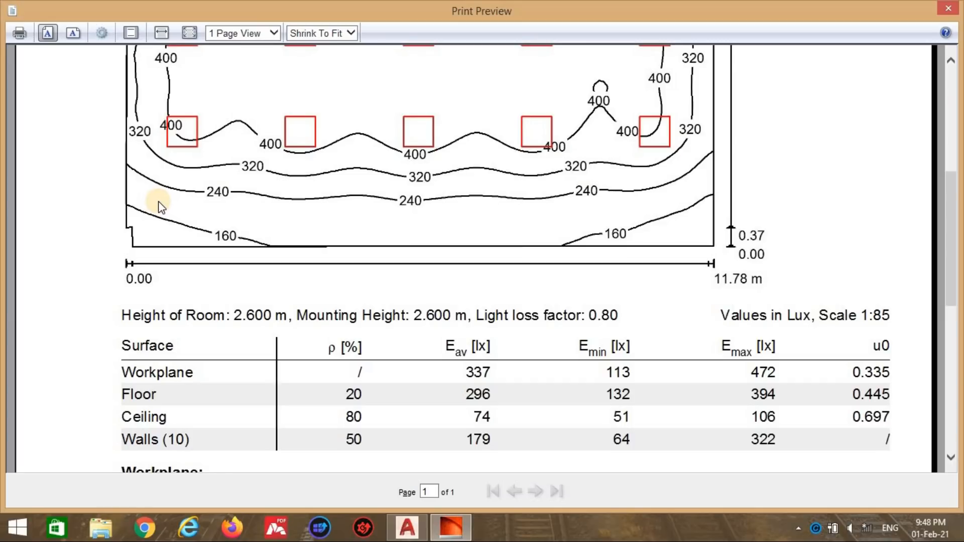
pyautogui.scroll(-2, 578, 307)
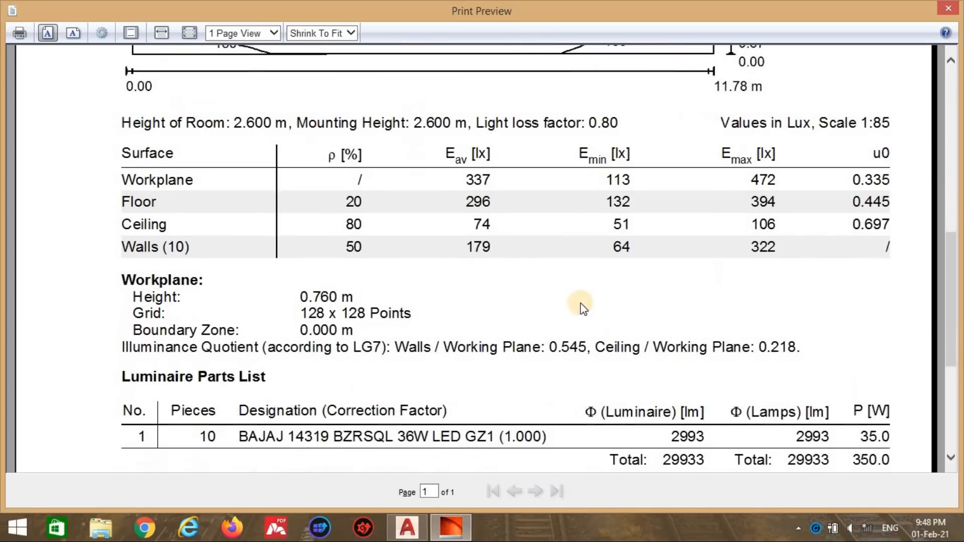
pyautogui.scroll(-3, 593, 289)
pyautogui.click(949, 8)
# Step: Collapse RHS CAFETERIA in the project tree, close DIALux and return to the West Gallery drawing in AutoCAD
pyautogui.moveTo(252, 353); pyautogui.dragTo(44, 382)
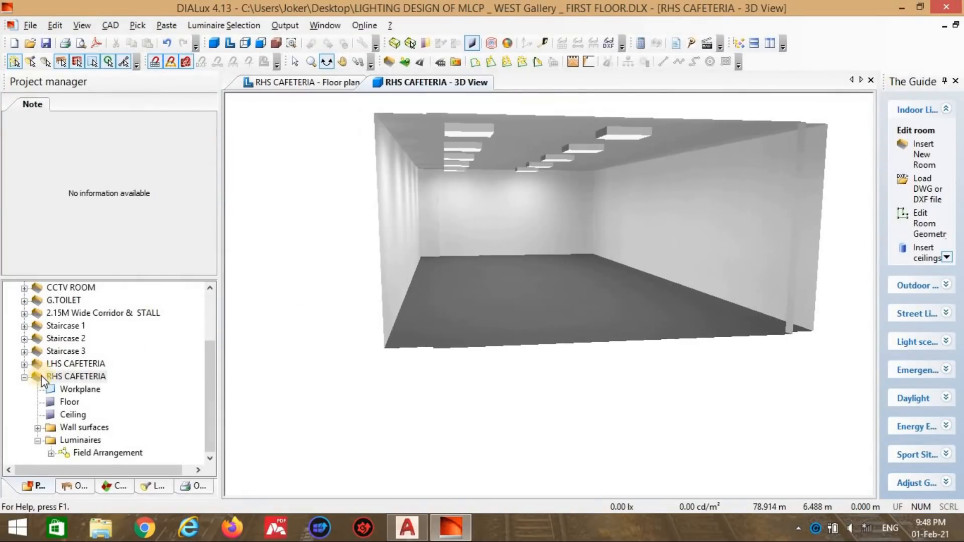
pyautogui.click(27, 377)
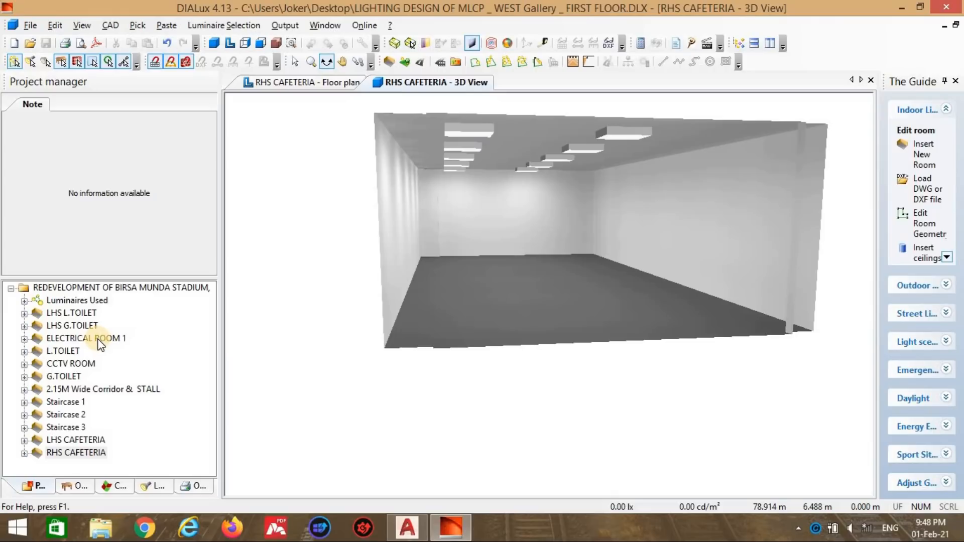
pyautogui.click(946, 7)
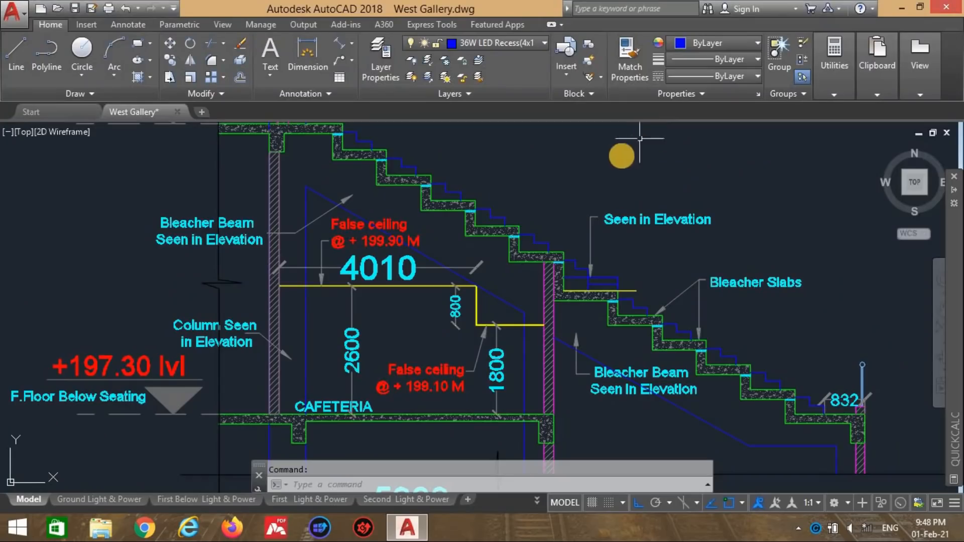
# Step: Examine the building section drawings, including Section C-C, for the lobby floor levels and storey heights
pyautogui.scroll(-12, 543, 200)
pyautogui.moveTo(420, 353); pyautogui.dragTo(426, 417, button='middle')
pyautogui.scroll(-2, 431, 331)
pyautogui.moveTo(448, 206); pyautogui.dragTo(435, 263, button='middle')
pyautogui.scroll(5, 437, 260)
pyautogui.scroll(-1, 447, 268)
pyautogui.scroll(-5, 448, 223)
pyautogui.scroll(6, 474, 319)
pyautogui.scroll(-6, 459, 261)
pyautogui.scroll(-5, 511, 223)
pyautogui.scroll(9, 454, 361)
pyautogui.scroll(3, 454, 360)
pyautogui.scroll(2, 437, 360)
pyautogui.moveTo(436, 361); pyautogui.dragTo(504, 375, button='middle')
pyautogui.scroll(2, 274, 263)
pyautogui.moveTo(291, 271)
pyautogui.mouseDown(button='middle')
pyautogui.moveTo(289, 343)
pyautogui.moveTo(255, 396)
pyautogui.mouseUp(button='middle')
pyautogui.scroll(-4, 542, 274)
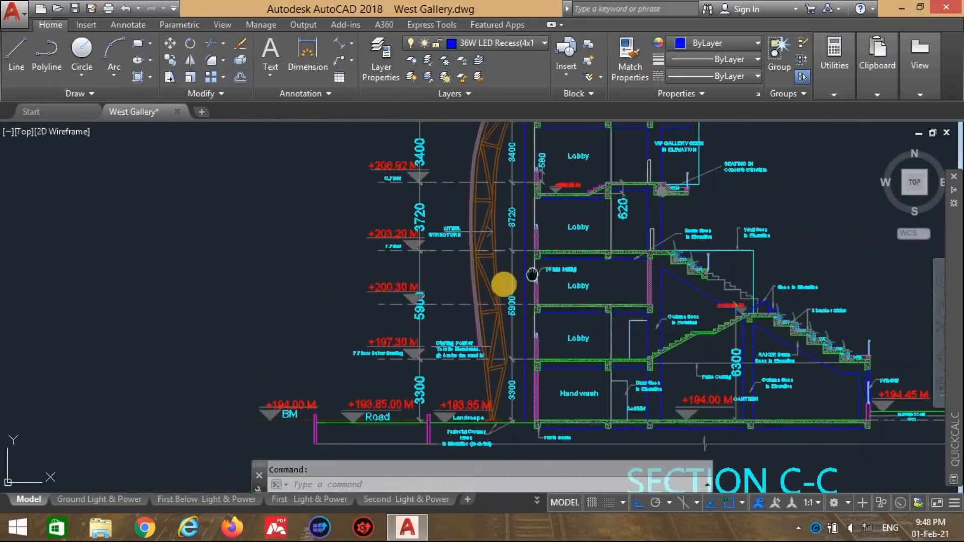
pyautogui.scroll(3, 522, 276)
pyautogui.scroll(-2, 532, 274)
pyautogui.scroll(6, 555, 291)
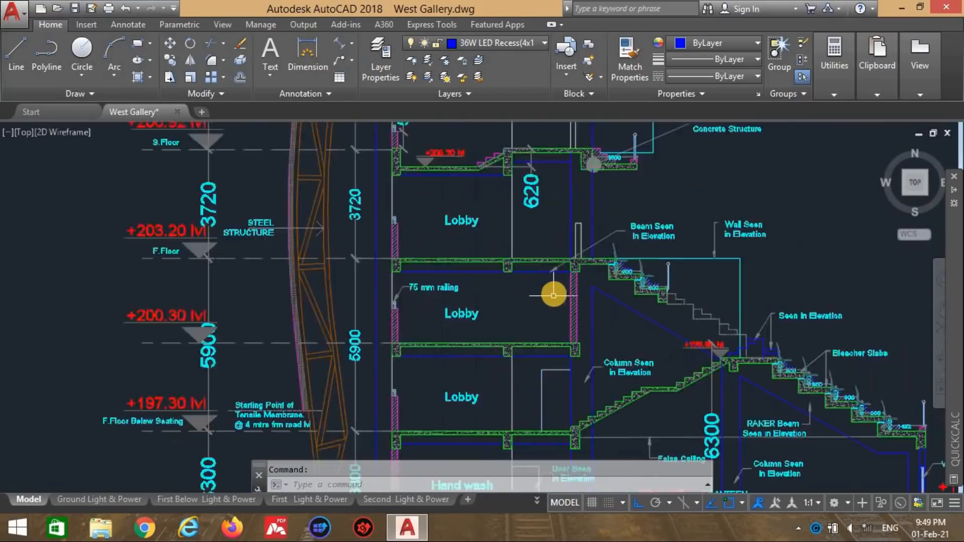
# Step: Examine the floor plan at 200.30 level around the store, toilets, corridor and stalls
pyautogui.scroll(-4, 559, 279)
pyautogui.scroll(-6, 446, 267)
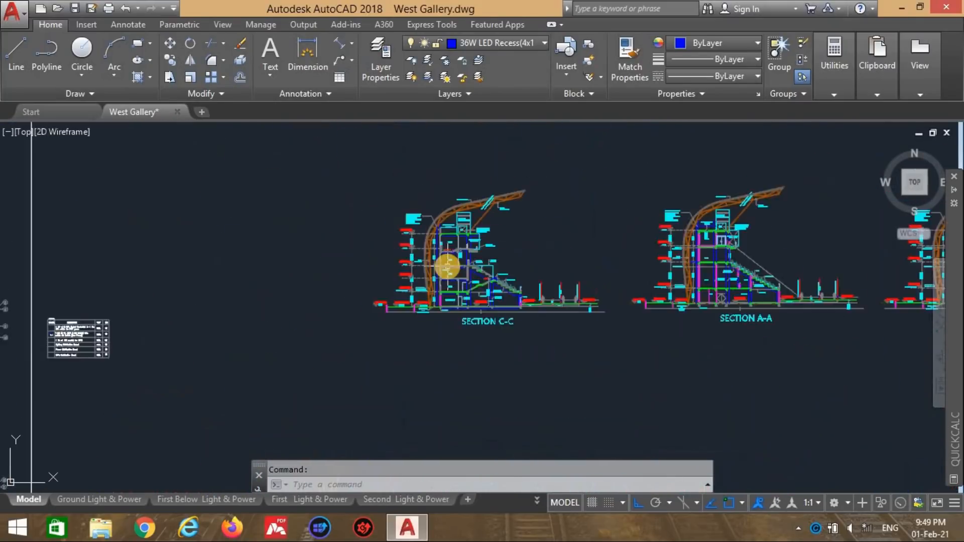
pyautogui.scroll(8, 554, 243)
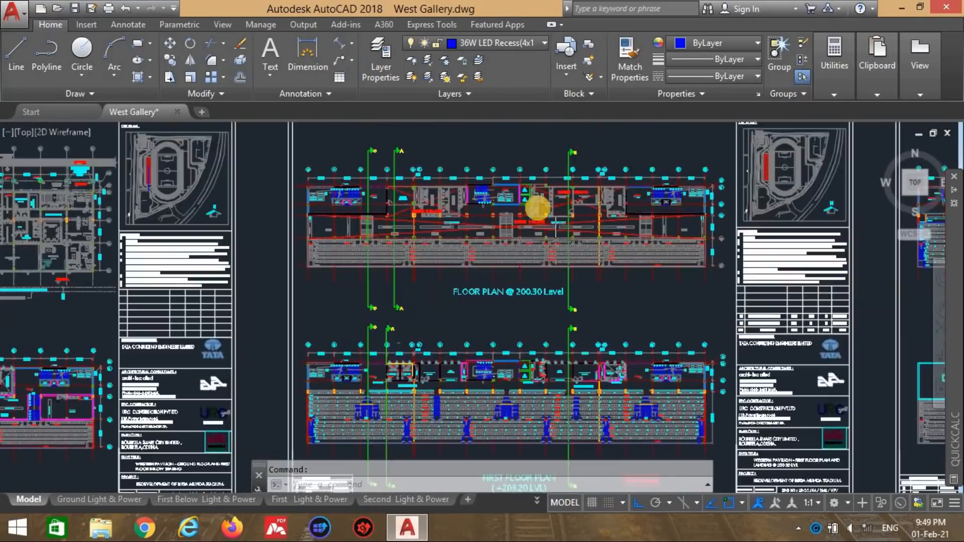
pyautogui.scroll(-2, 495, 218)
pyautogui.moveTo(519, 264); pyautogui.dragTo(600, 232, button='middle')
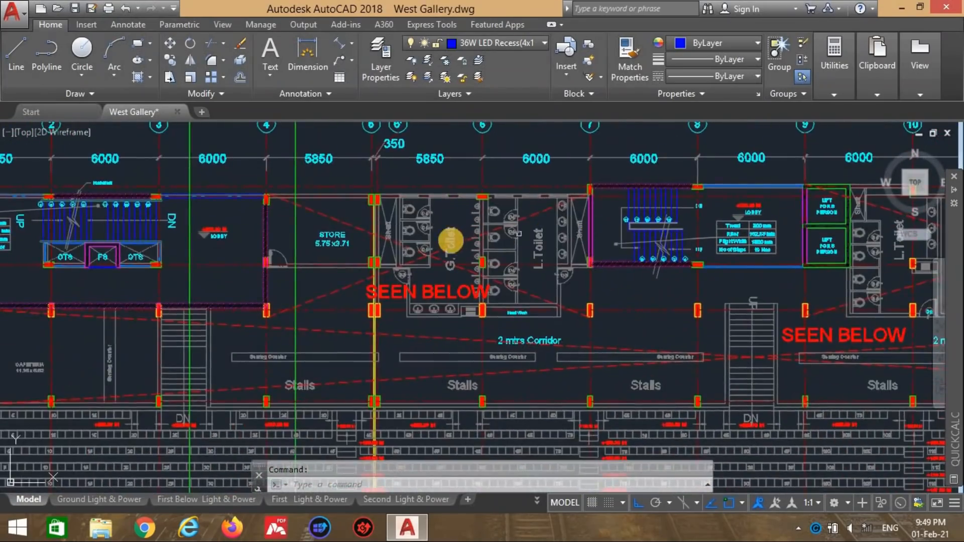
# Step: Examine the stair lobby and lift area on the 200.30 level floor plan and its place above the first floor plan
pyautogui.scroll(-5, 399, 237)
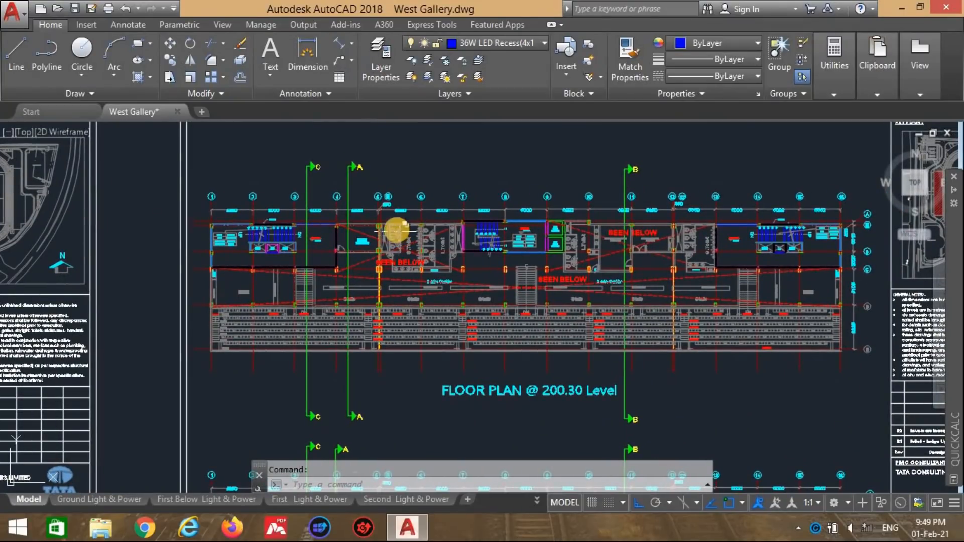
pyautogui.scroll(5, 491, 247)
pyautogui.scroll(4, 594, 158)
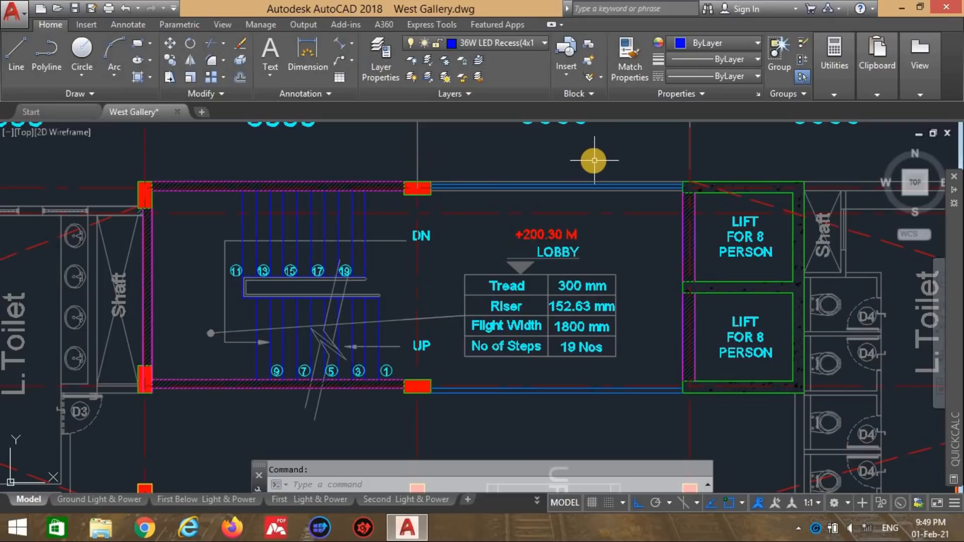
pyautogui.scroll(-6, 586, 172)
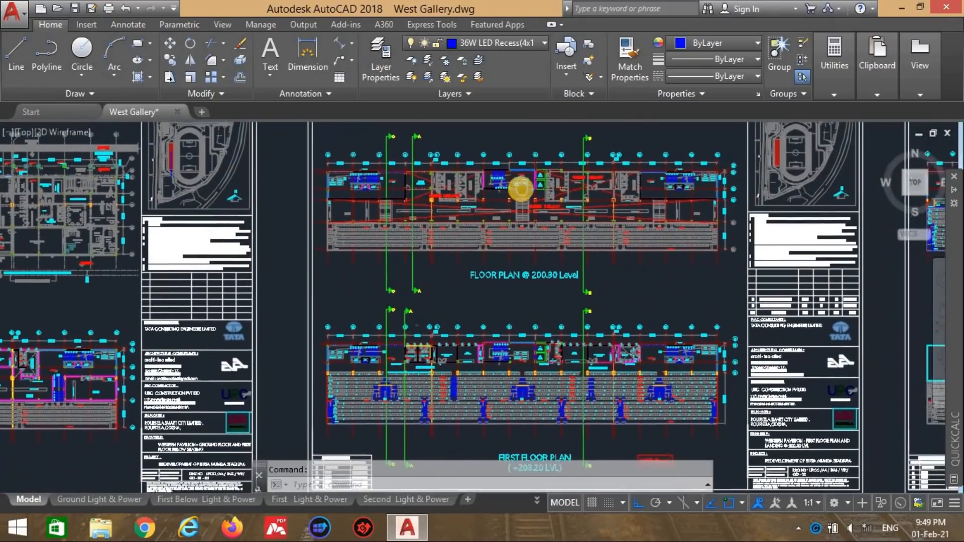
pyautogui.scroll(4, 568, 261)
pyautogui.scroll(-4, 573, 232)
# Step: Copy the 200.30 level floor plan with its title into the gap between the First Floor Plan Below Seating and First Floor Plan lighting layouts
pyautogui.click(416, 247)
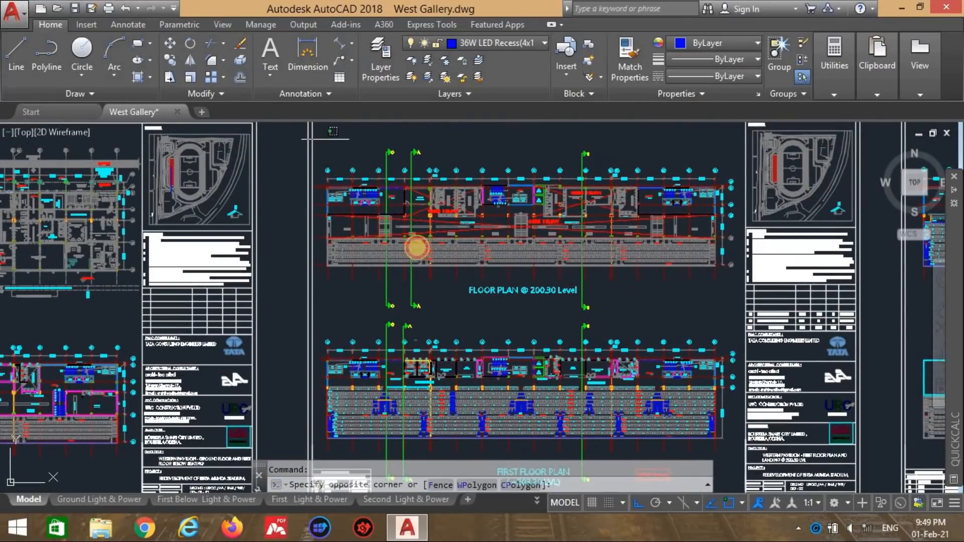
pyautogui.click(736, 299)
pyautogui.write('c')
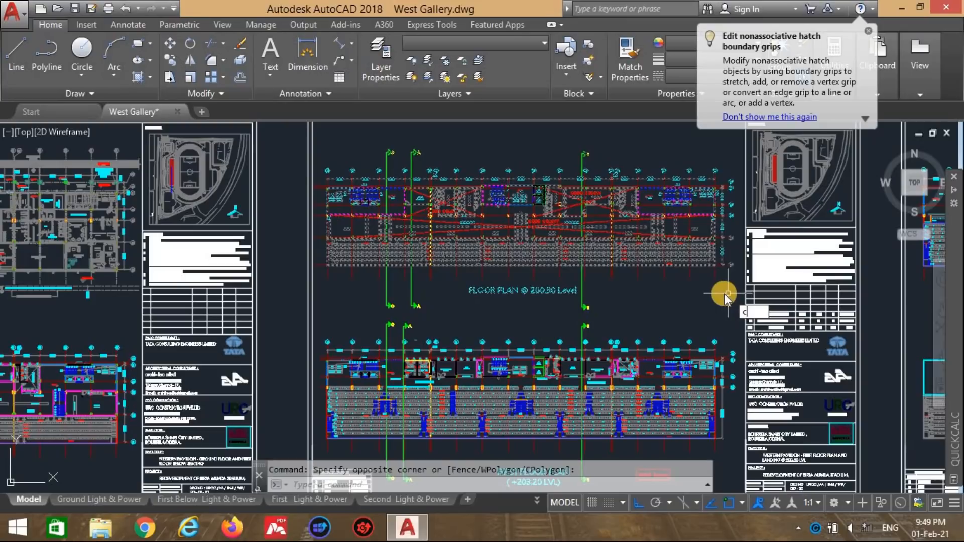
pyautogui.write('o')
pyautogui.press('Return')
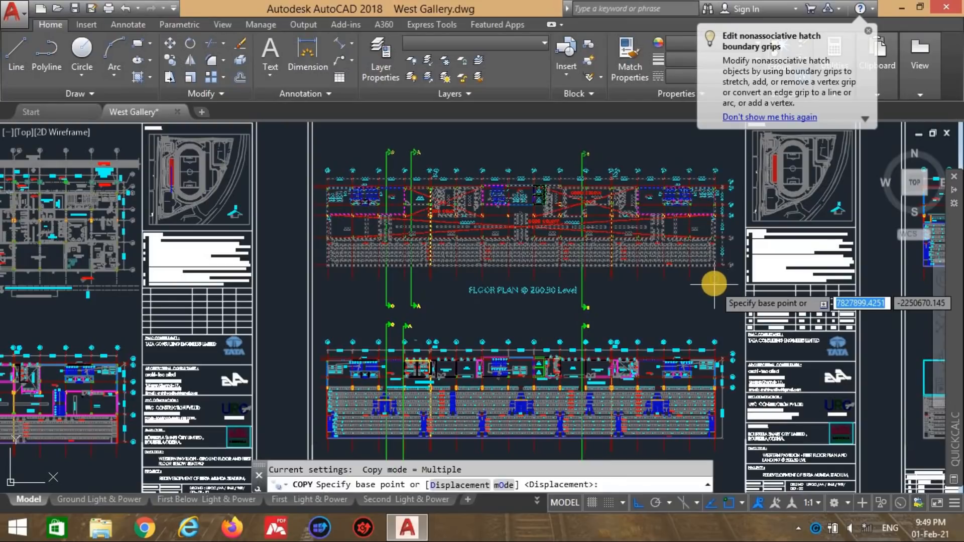
pyautogui.click(435, 274)
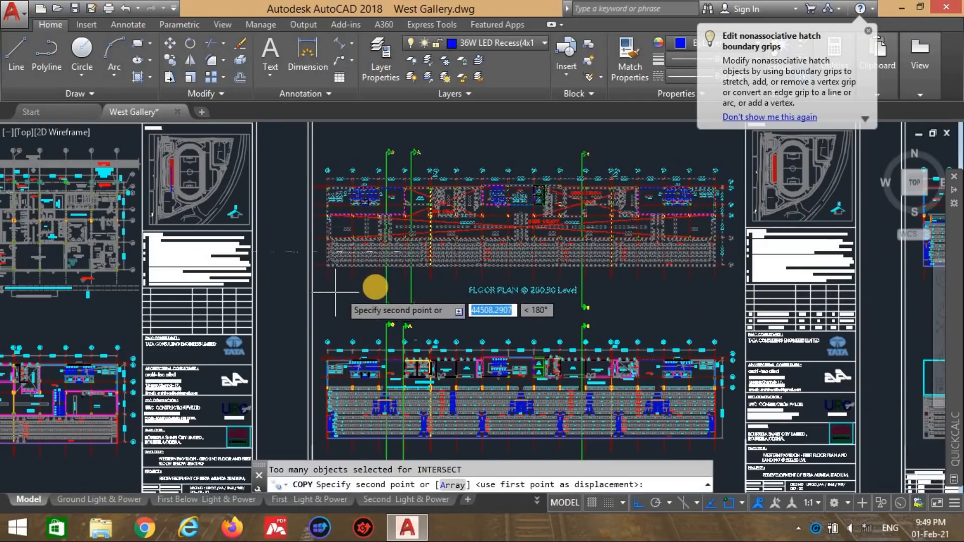
pyautogui.scroll(-6, 432, 279)
pyautogui.moveTo(435, 281); pyautogui.dragTo(789, 155, button='middle')
pyautogui.scroll(6, 503, 218)
pyautogui.press('F8')
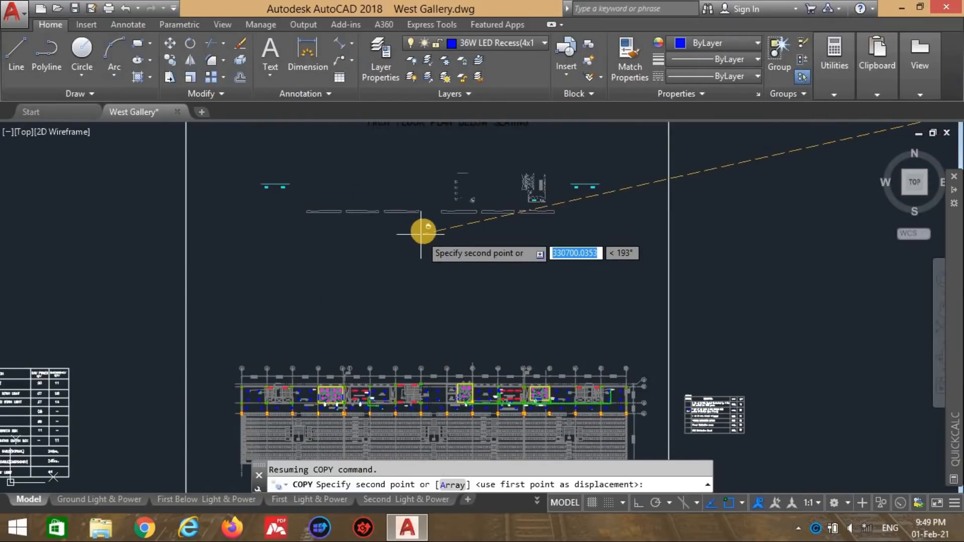
pyautogui.press('F8')
pyautogui.click(441, 221)
pyautogui.scroll(-2, 512, 271)
pyautogui.moveTo(473, 219); pyautogui.dragTo(529, 273, button='middle')
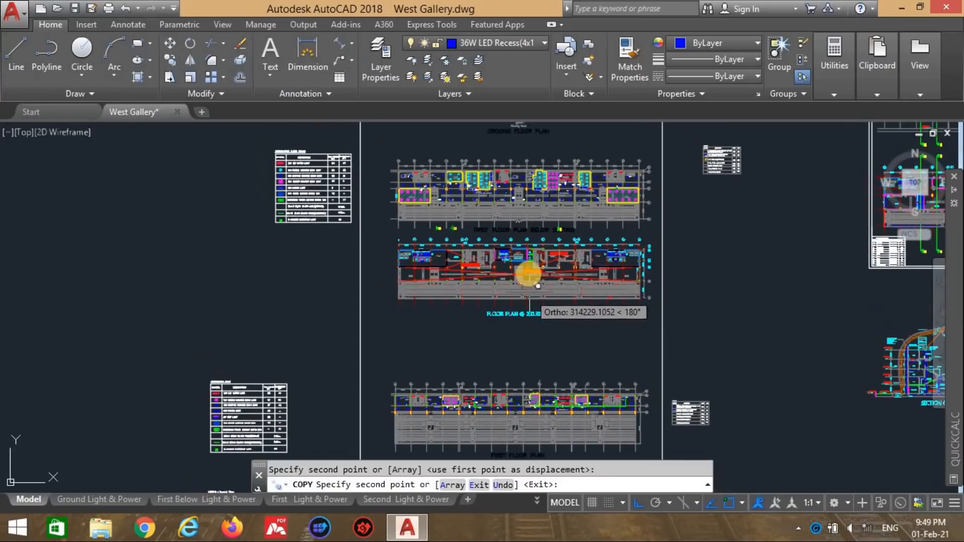
pyautogui.press('Escape')
# Step: Move the copied 200.30 level floor plan slightly straight down, clear of the First Floor Plan Below Seating title
pyautogui.scroll(2, 546, 278)
pyautogui.click(718, 358)
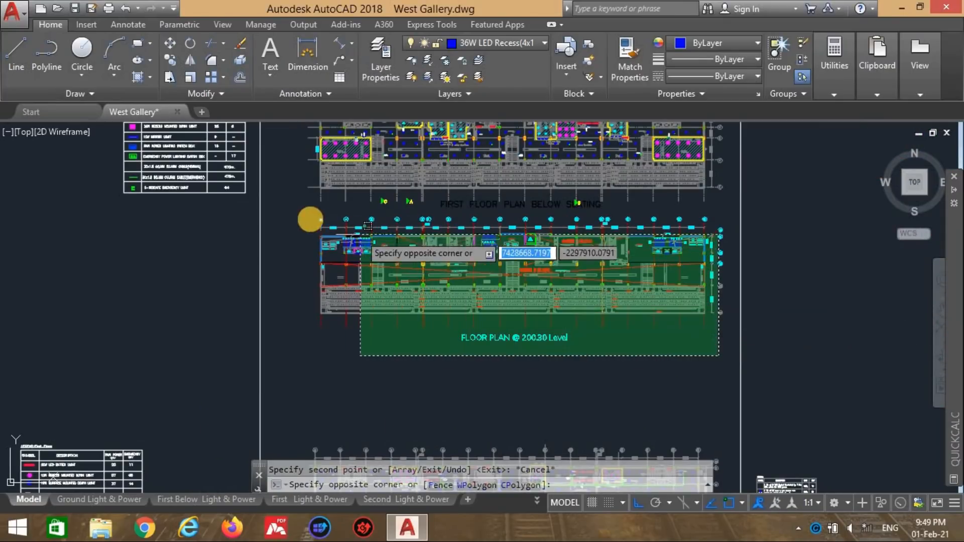
pyautogui.click(295, 217)
pyautogui.write('m')
pyautogui.press('Return')
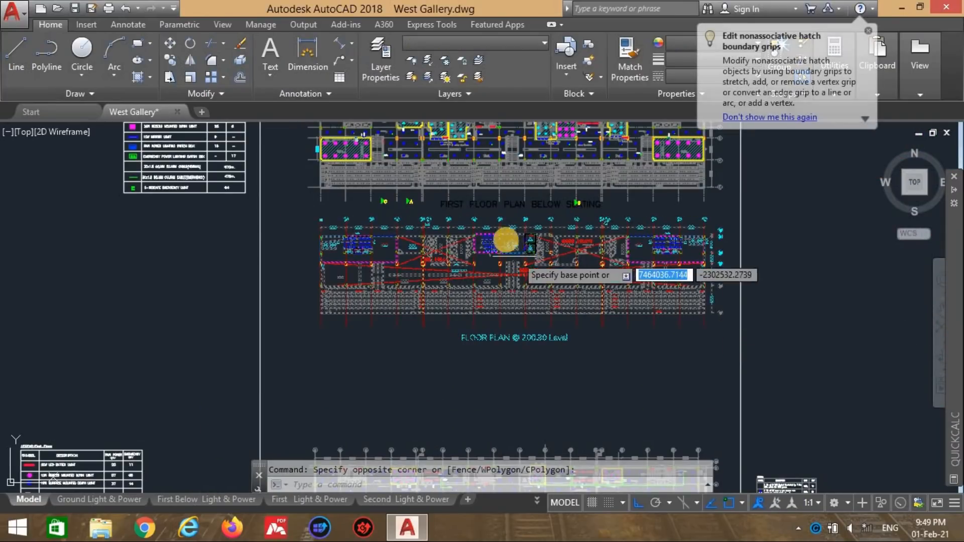
pyautogui.click(502, 232)
pyautogui.click(503, 254)
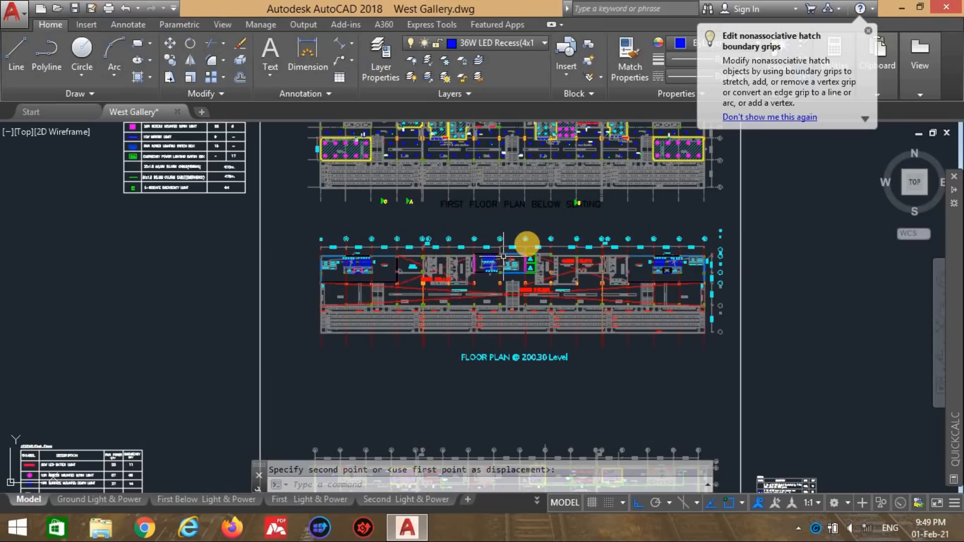
# Step: Examine the lift lobby, store, toilets and west stair lobby with its level label on the copied 200.30 level plan
pyautogui.scroll(4, 573, 261)
pyautogui.scroll(8, 559, 245)
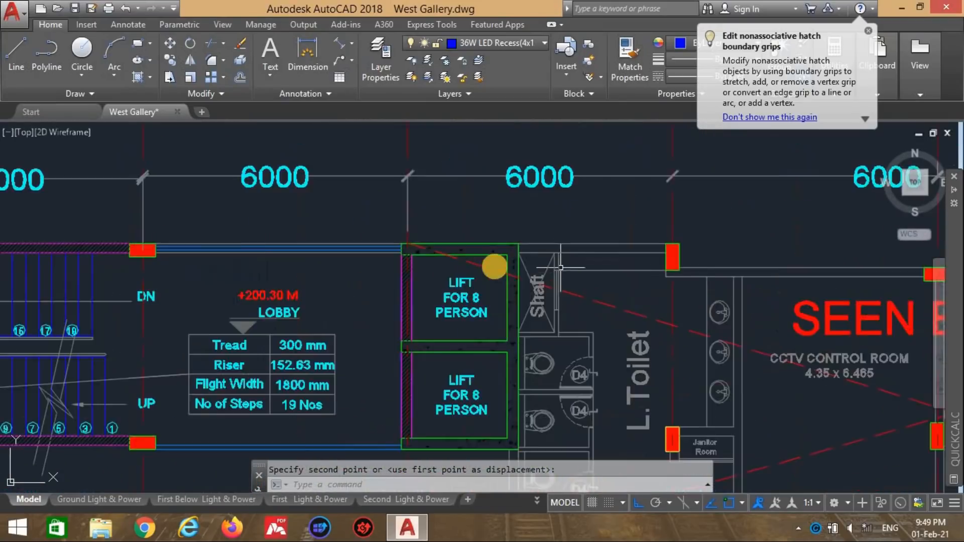
pyautogui.scroll(-8, 477, 241)
pyautogui.scroll(4, 267, 244)
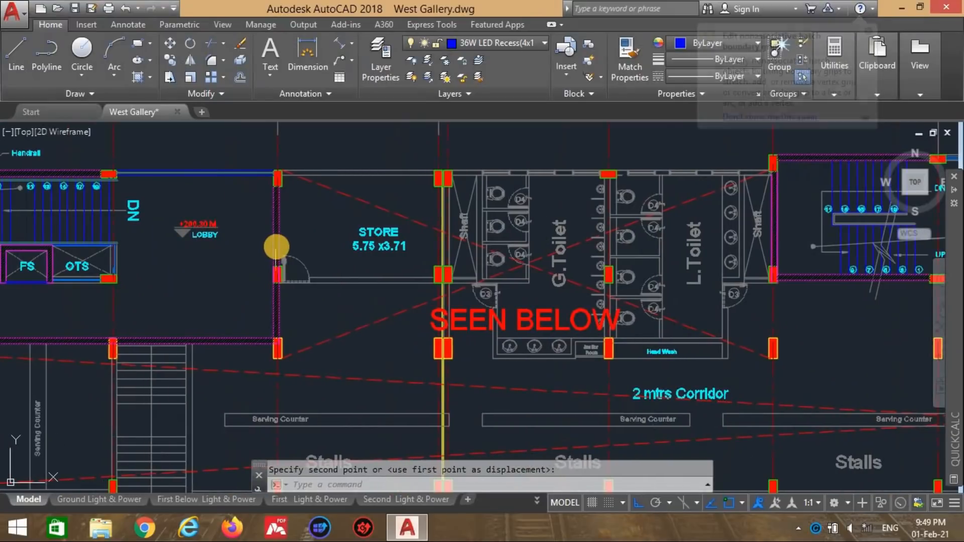
pyautogui.scroll(-3, 459, 254)
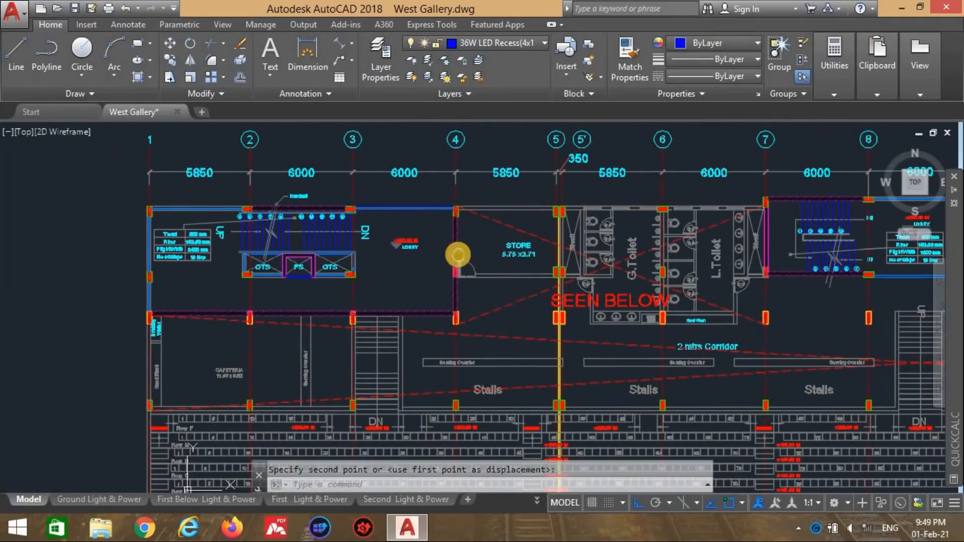
pyautogui.scroll(3, 217, 243)
pyautogui.scroll(-5, 217, 242)
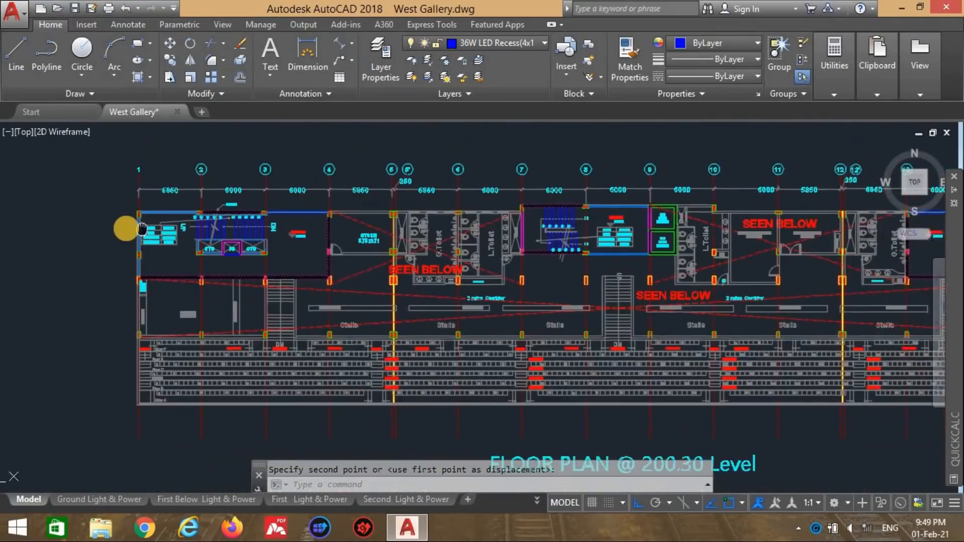
pyautogui.scroll(5, 349, 255)
pyautogui.click(437, 288)
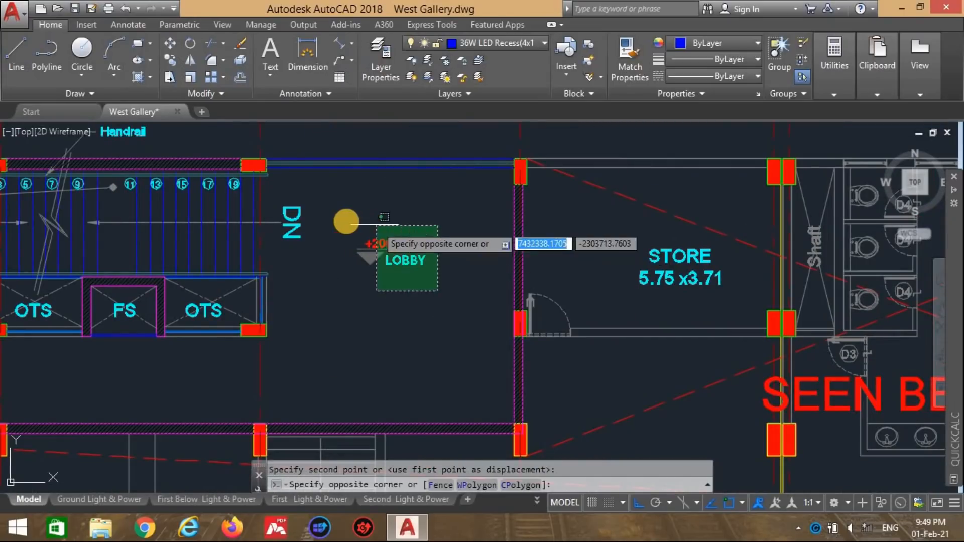
pyautogui.click(345, 219)
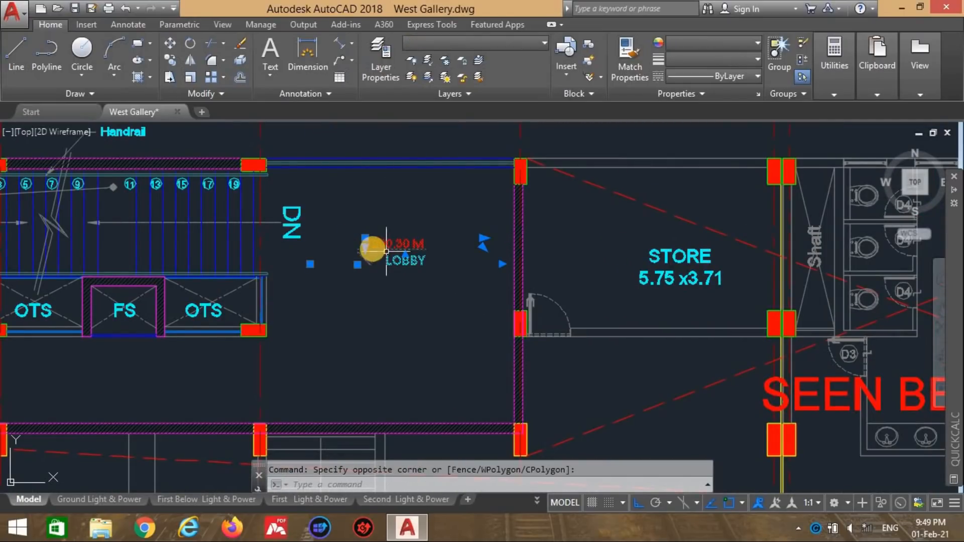
pyautogui.press('Escape')
# Step: Examine the CCTV control room, electrical room, toilets and staircases along the copied 200.30 level plan
pyautogui.scroll(-5, 384, 251)
pyautogui.scroll(5, 641, 231)
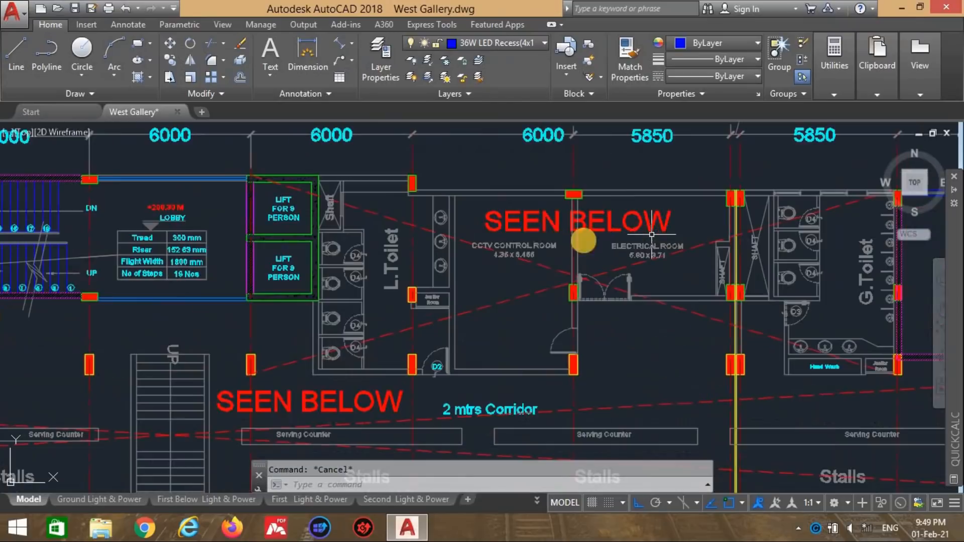
pyautogui.scroll(-4, 387, 226)
pyautogui.scroll(4, 386, 230)
pyautogui.scroll(-4, 386, 230)
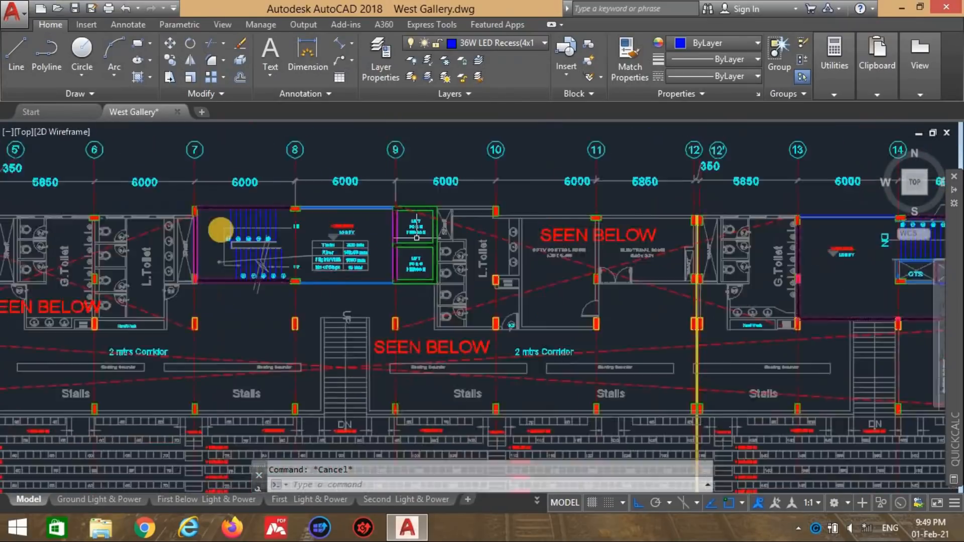
pyautogui.scroll(5, 566, 231)
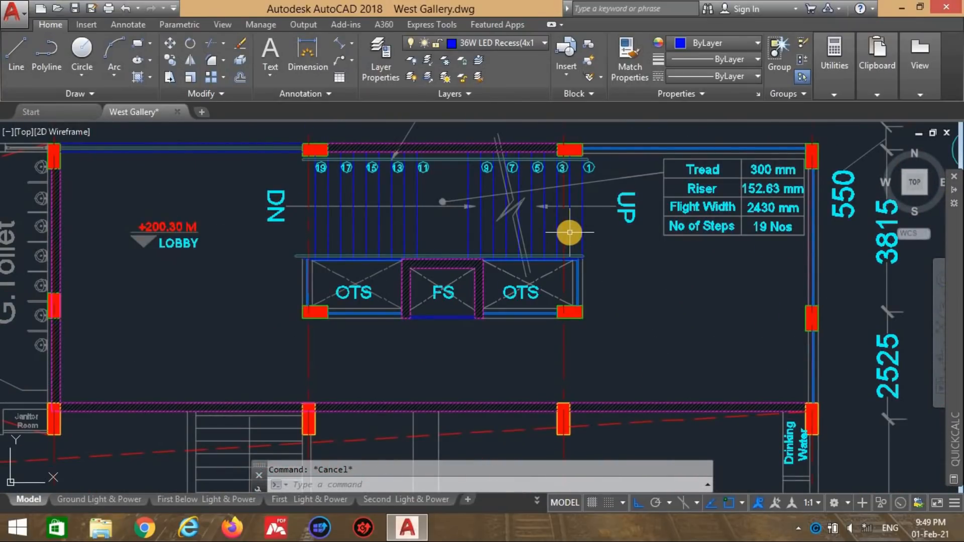
pyautogui.scroll(-5, 282, 195)
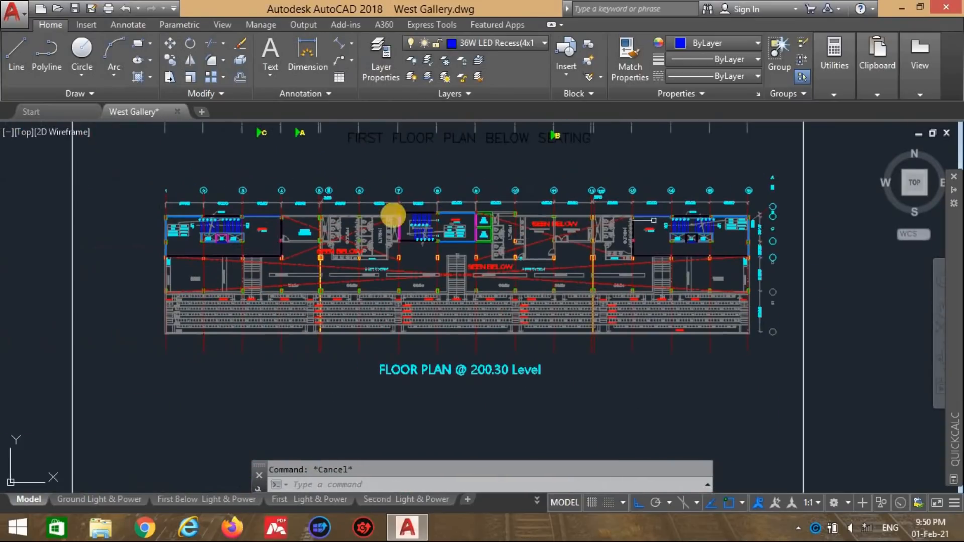
pyautogui.scroll(5, 393, 215)
pyautogui.scroll(-5, 545, 222)
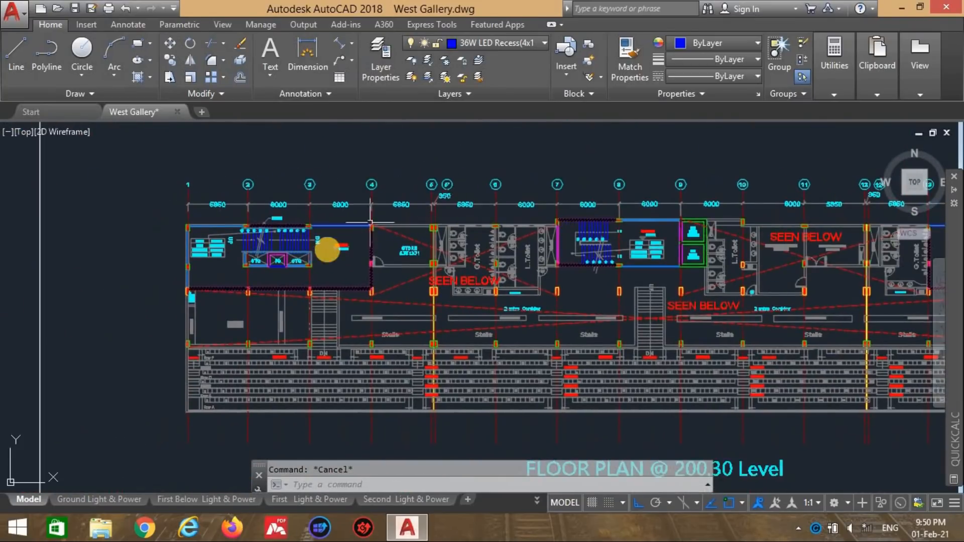
pyautogui.scroll(5, 327, 243)
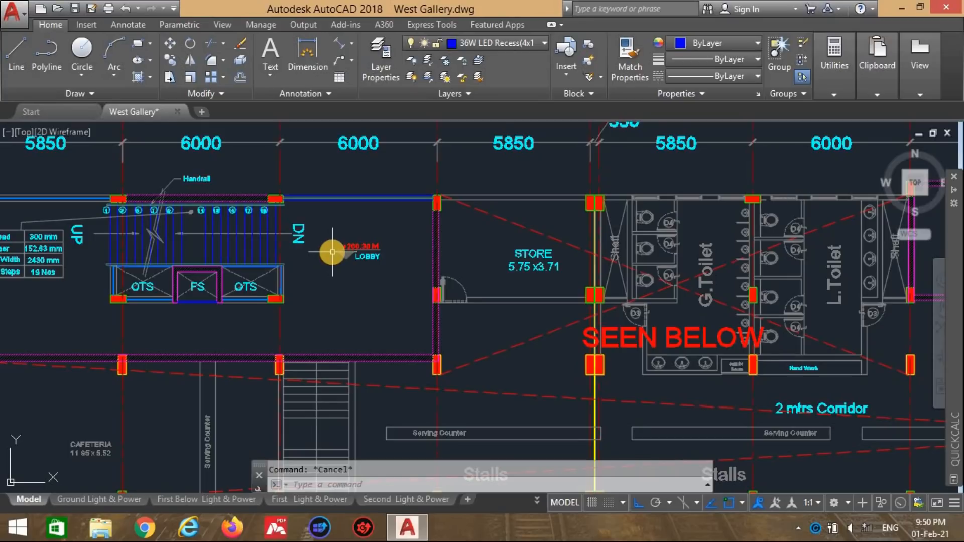
# Step: Check the copied plan's position among the stacked floor lighting layouts and save the West Gallery drawing
pyautogui.scroll(-5, 323, 281)
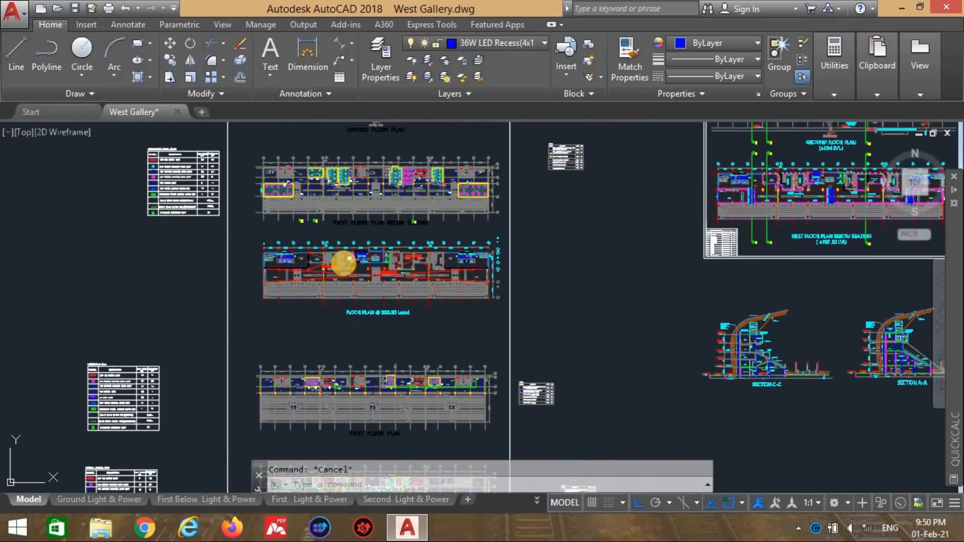
pyautogui.scroll(8, 347, 266)
pyautogui.scroll(-8, 431, 282)
pyautogui.moveTo(447, 295); pyautogui.dragTo(451, 214, button='middle')
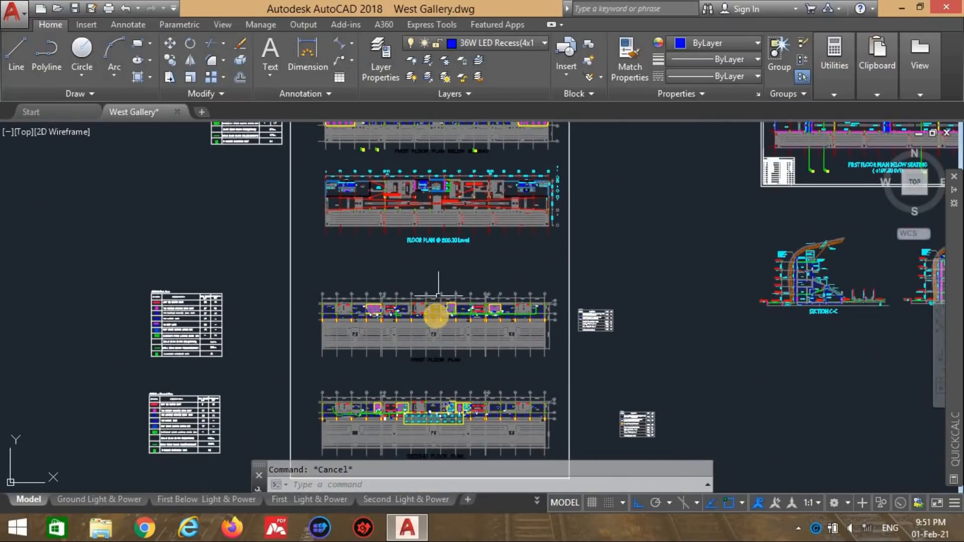
pyautogui.scroll(6, 438, 296)
pyautogui.scroll(-4, 504, 224)
pyautogui.scroll(3, 507, 266)
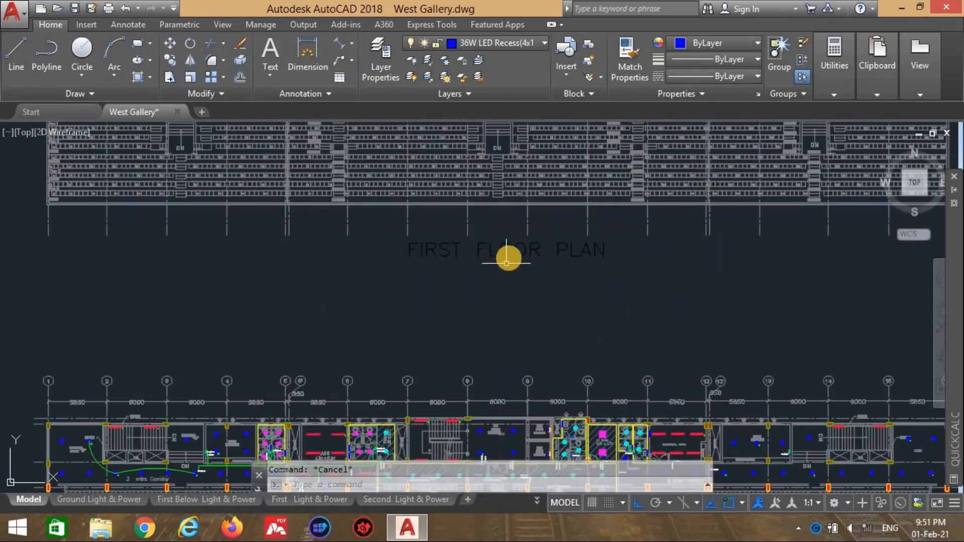
pyautogui.hotkey('ctrl', 's')
# Step: Examine the First Floor Plan lighting layout from the west lobby and toilets along the corridor to the central staircase
pyautogui.scroll(-4, 506, 261)
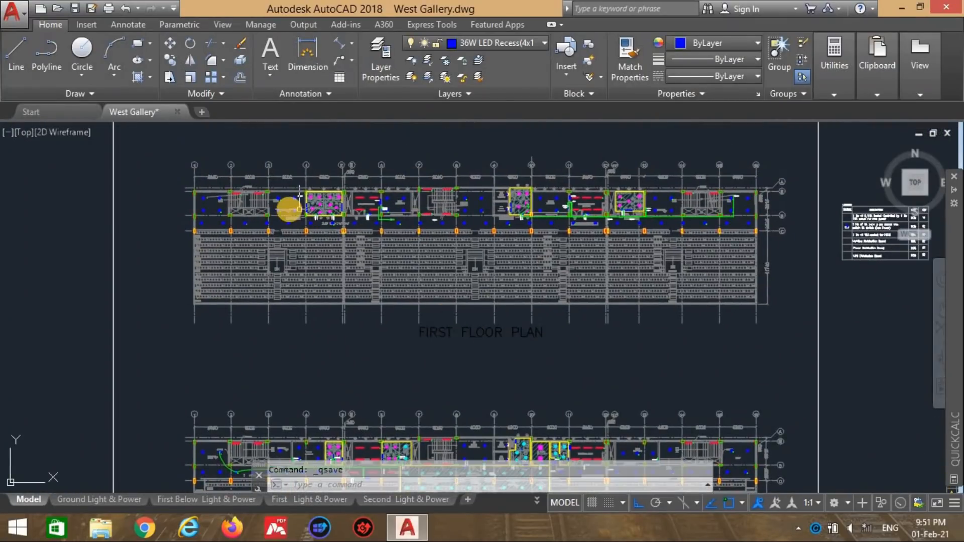
pyautogui.scroll(6, 296, 209)
pyautogui.scroll(-5, 291, 241)
pyautogui.scroll(2, 290, 261)
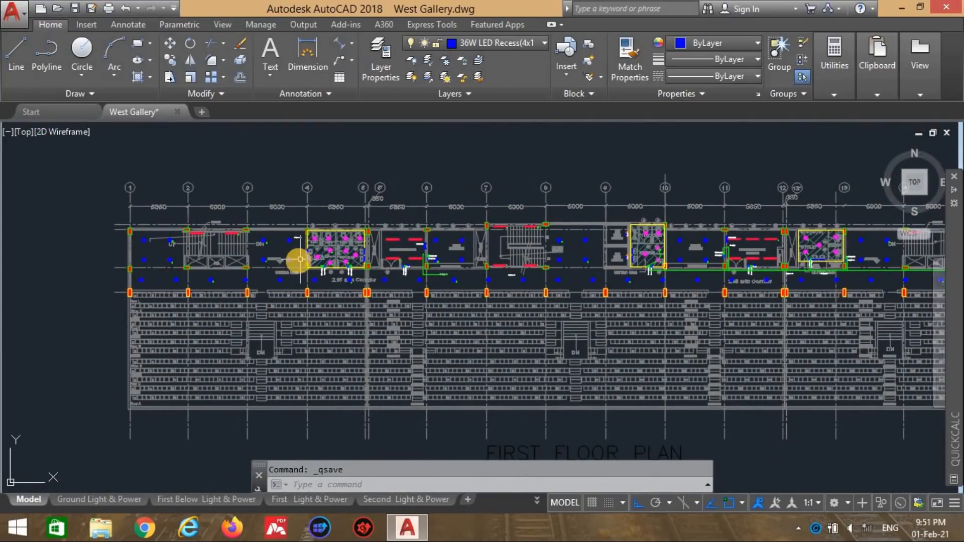
pyautogui.scroll(4, 300, 260)
pyautogui.moveTo(299, 260)
pyautogui.mouseDown(button='middle')
pyautogui.moveTo(390, 256)
pyautogui.moveTo(123, 253)
pyautogui.mouseUp(button='middle')
pyautogui.scroll(2, 428, 230)
pyautogui.scroll(-2, 429, 234)
pyautogui.scroll(-2, 389, 256)
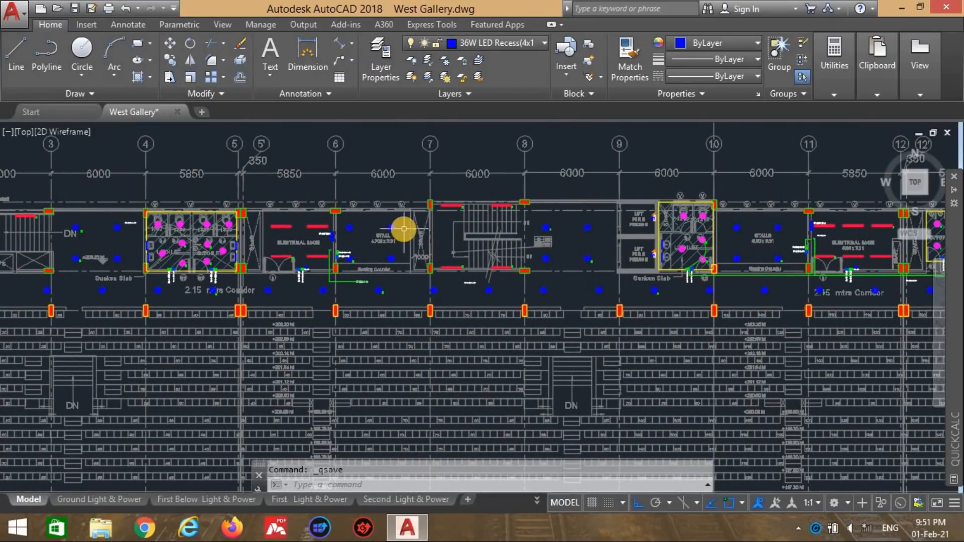
# Step: Examine the first floor luminaires in the stalls, electrical rooms, G.Toilet and east staircase, and minimize AutoCAD to show the desktop
pyautogui.scroll(4, 403, 229)
pyautogui.scroll(-5, 370, 241)
pyautogui.scroll(3, 372, 245)
pyautogui.scroll(-4, 372, 246)
pyautogui.scroll(6, 231, 272)
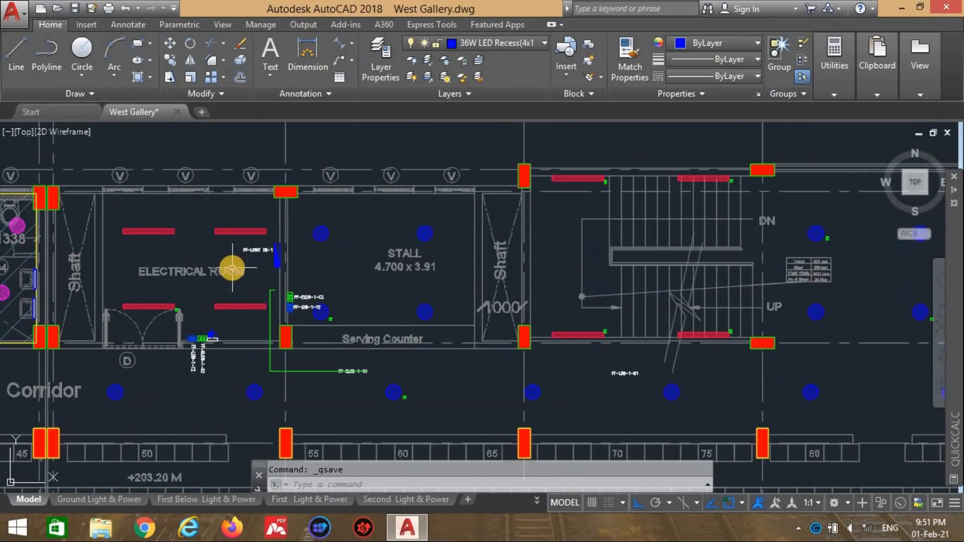
pyautogui.scroll(-5, 296, 275)
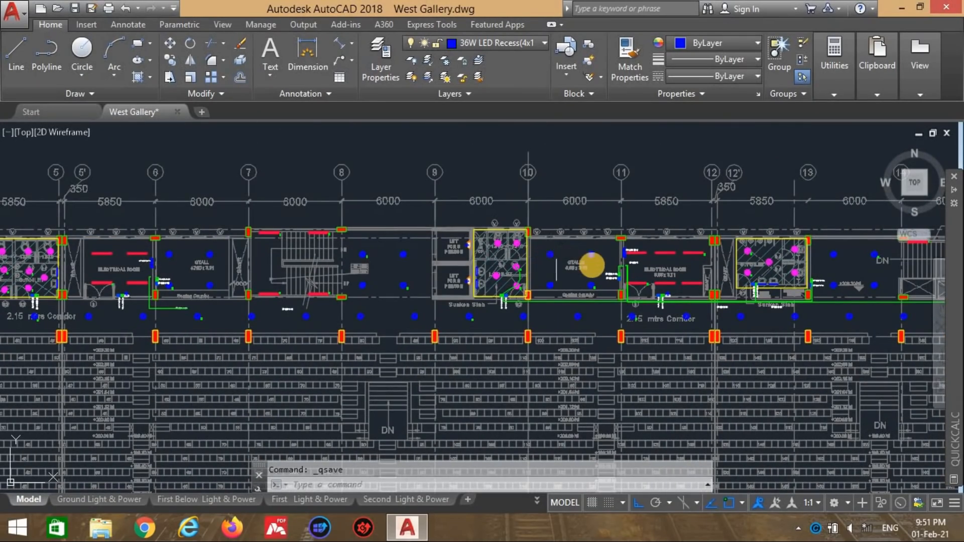
pyautogui.scroll(5, 646, 269)
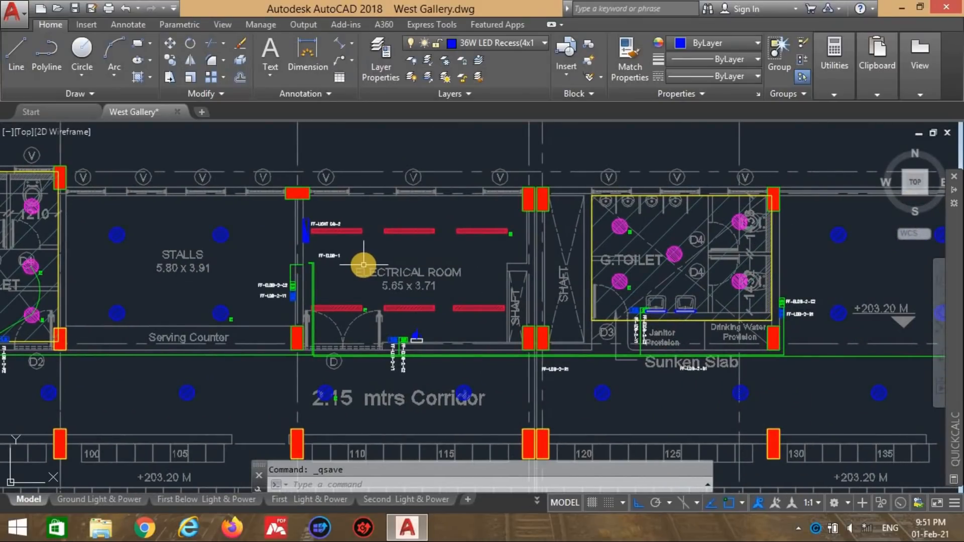
pyautogui.scroll(-4, 497, 262)
pyautogui.scroll(3, 492, 261)
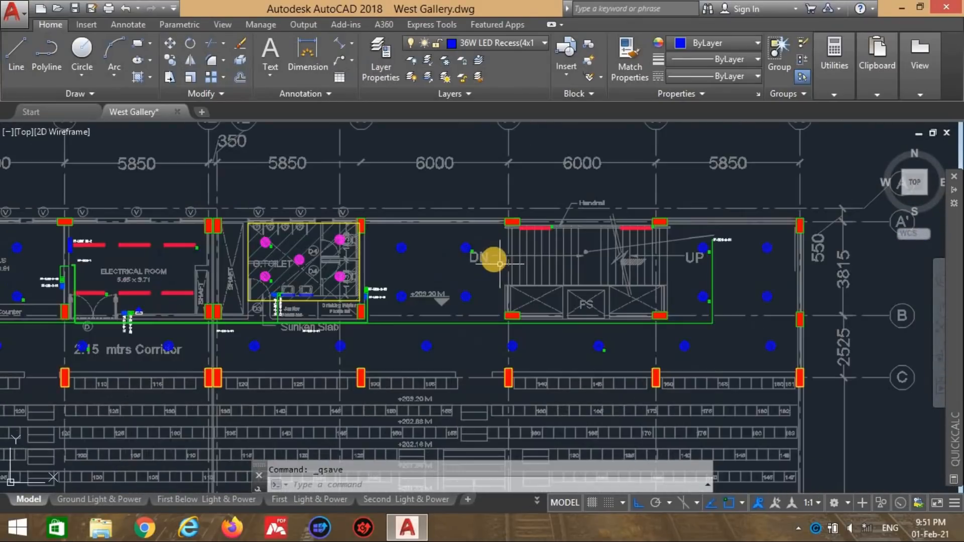
pyautogui.click(902, 7)
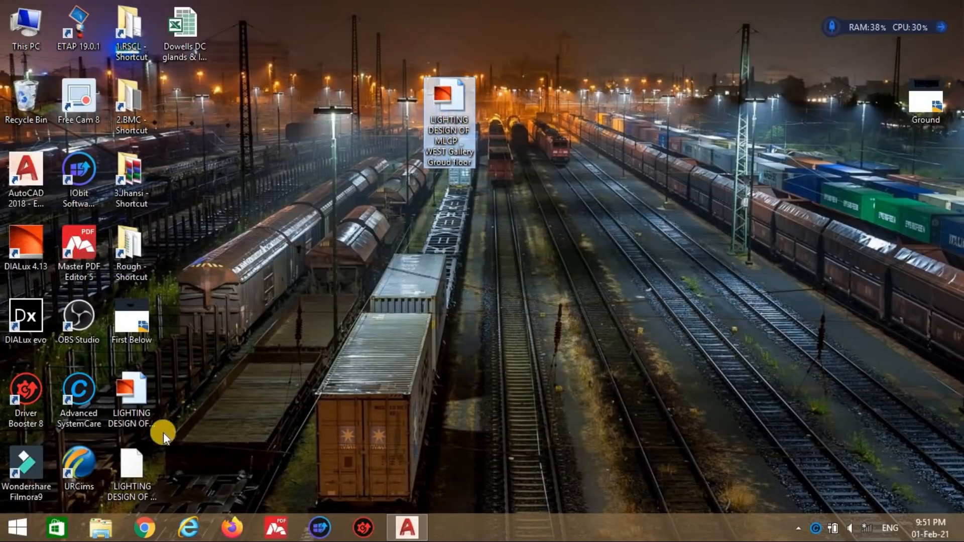
# Step: Delete the blank-icon WEST Gallery FIRST FLOOR.DLX file from the desktop and place the first floor DIALux document beside the ground floor one
pyautogui.rightClick(136, 457)
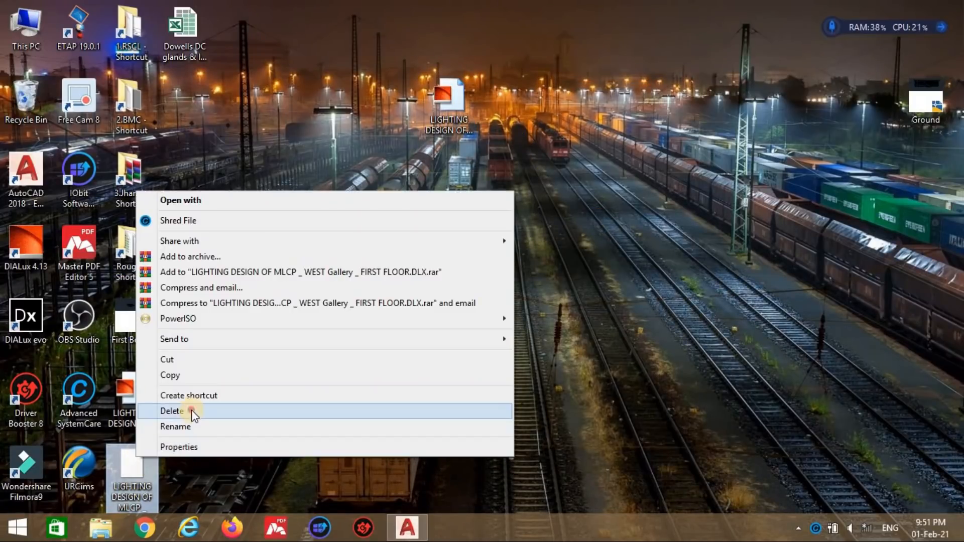
pyautogui.click(191, 409)
pyautogui.moveTo(536, 104); pyautogui.dragTo(494, 104)
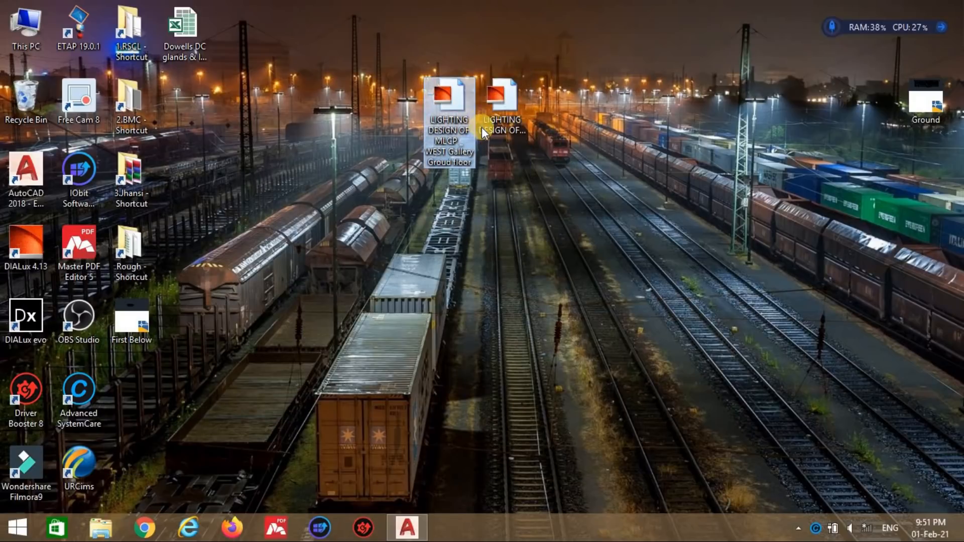
# Step: Rename the first floor DIALux document on the desktop by adding "Below Seating" after FIRST FLOOR
pyautogui.rightClick(495, 123)
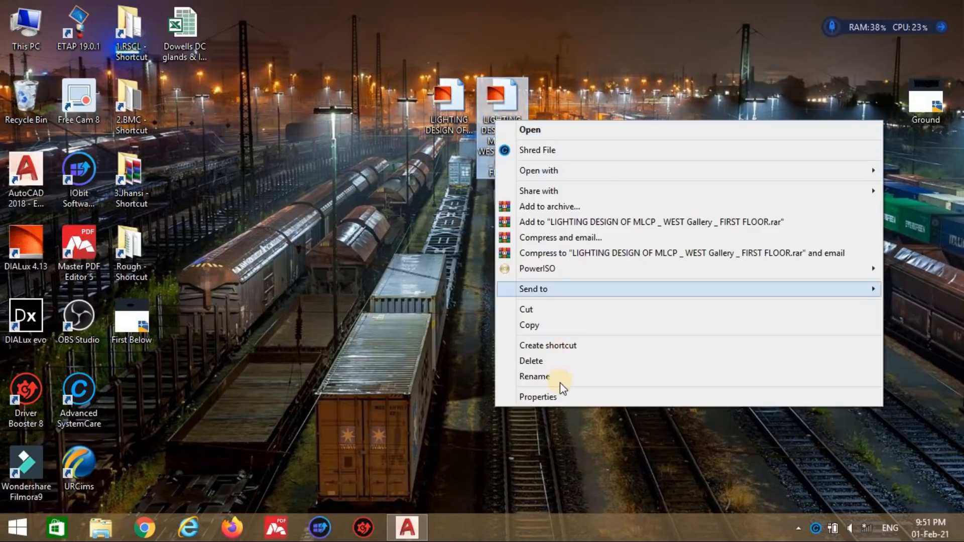
pyautogui.click(562, 377)
pyautogui.click(520, 173)
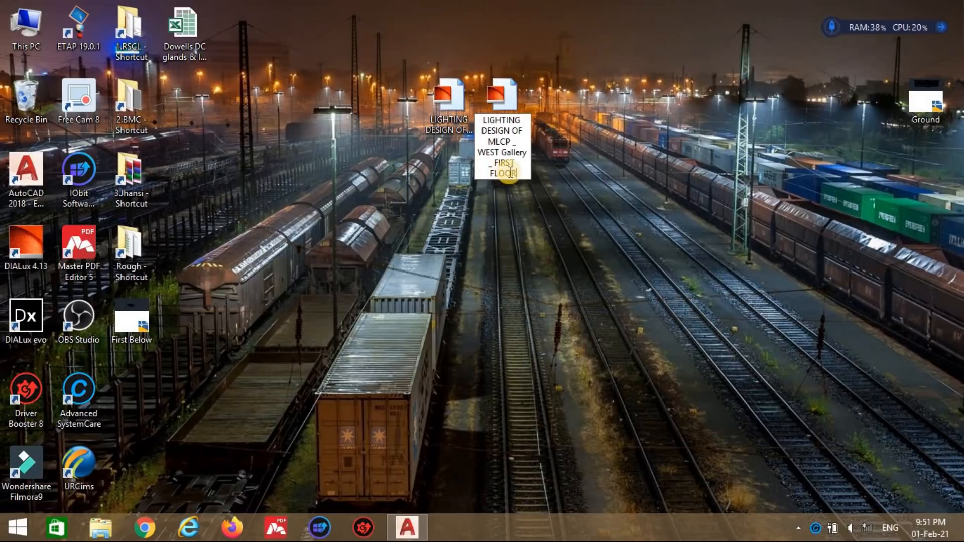
pyautogui.write('Below Sea')
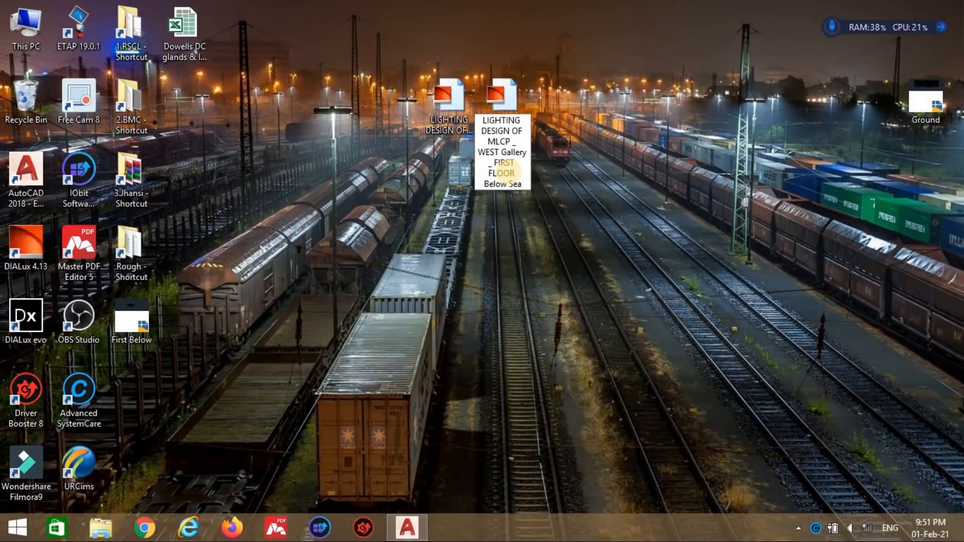
pyautogui.press('BackSpace')
pyautogui.write('ating')
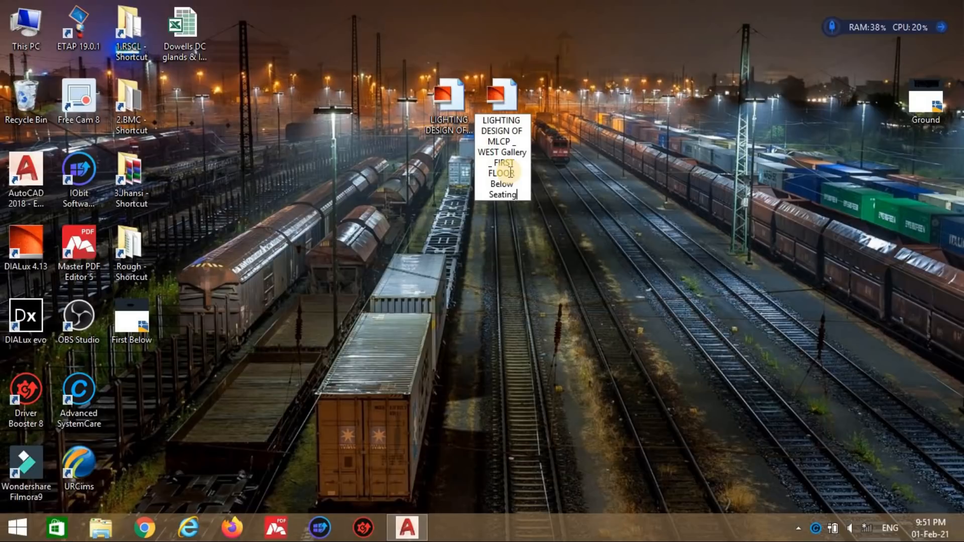
pyautogui.press('Return')
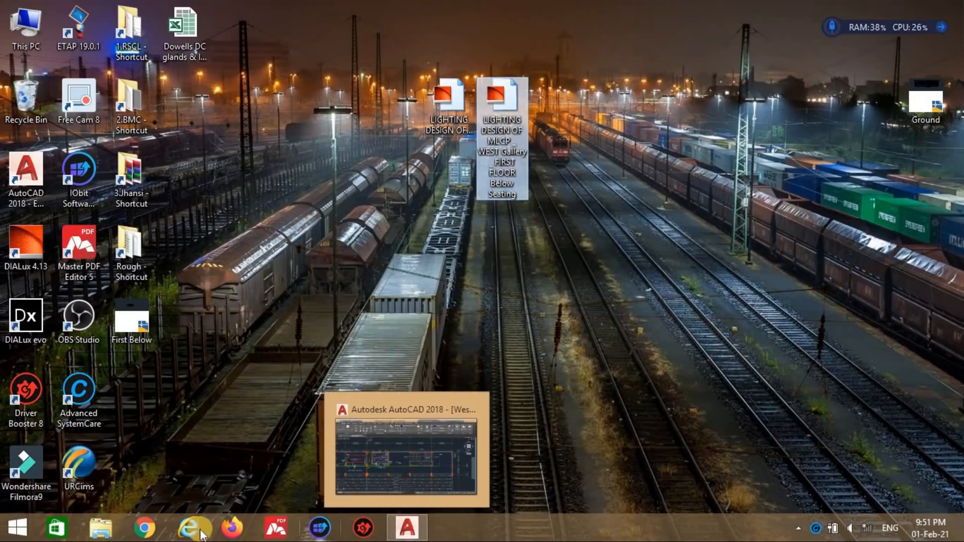
# Step: Open the Dialux File folder in File Explorer under 1.RSCL, 3.Stadium, LUX Report, Revised Lux Report
pyautogui.click(423, 517)
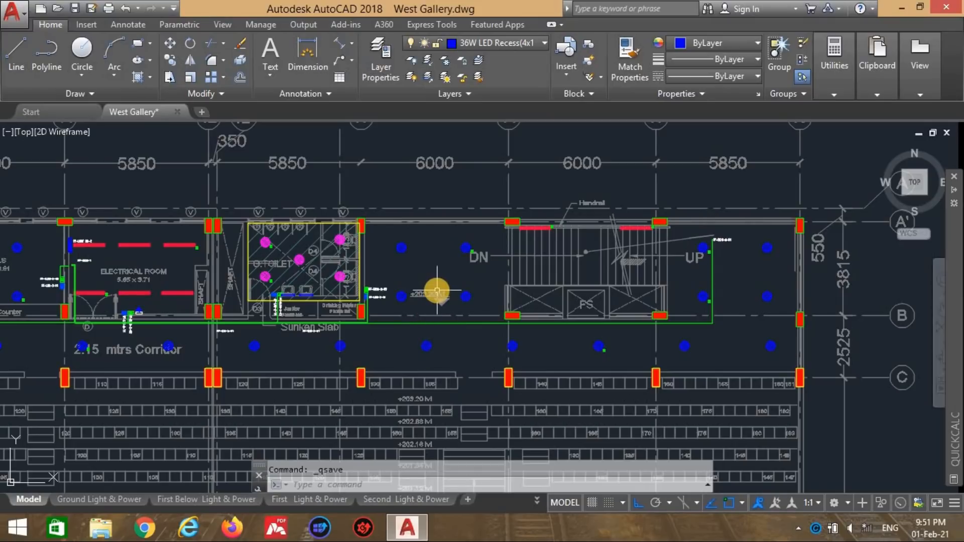
pyautogui.scroll(-2, 437, 290)
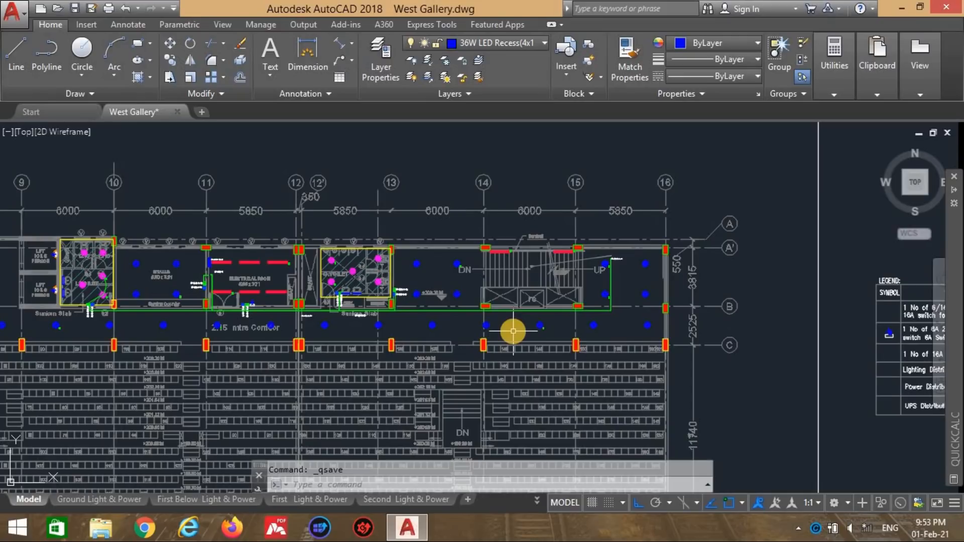
pyautogui.rightClick(113, 529)
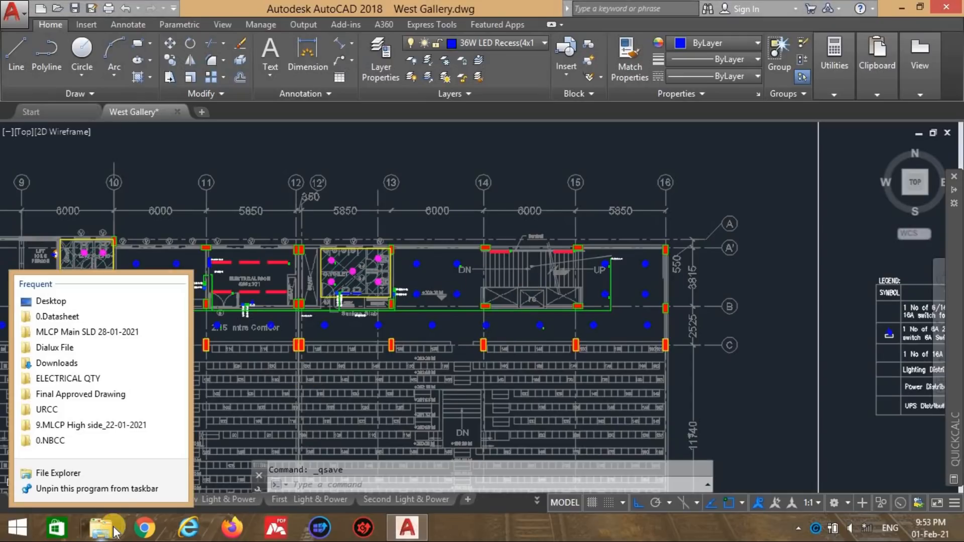
pyautogui.click(103, 395)
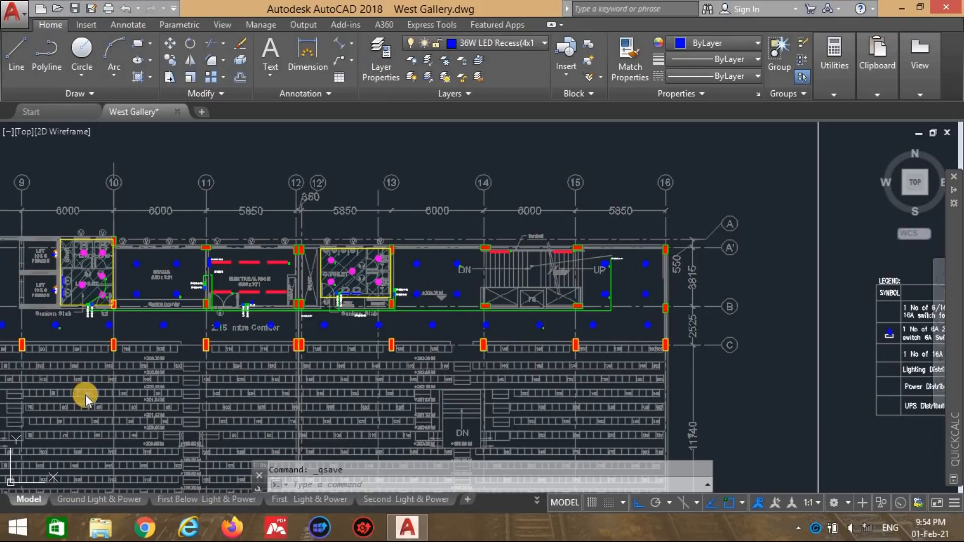
pyautogui.click(673, 56)
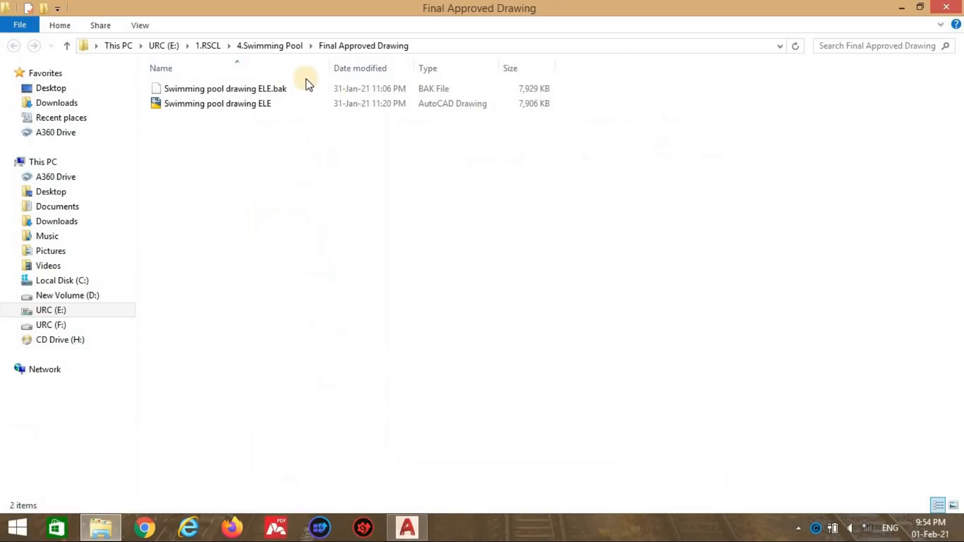
pyautogui.click(206, 44)
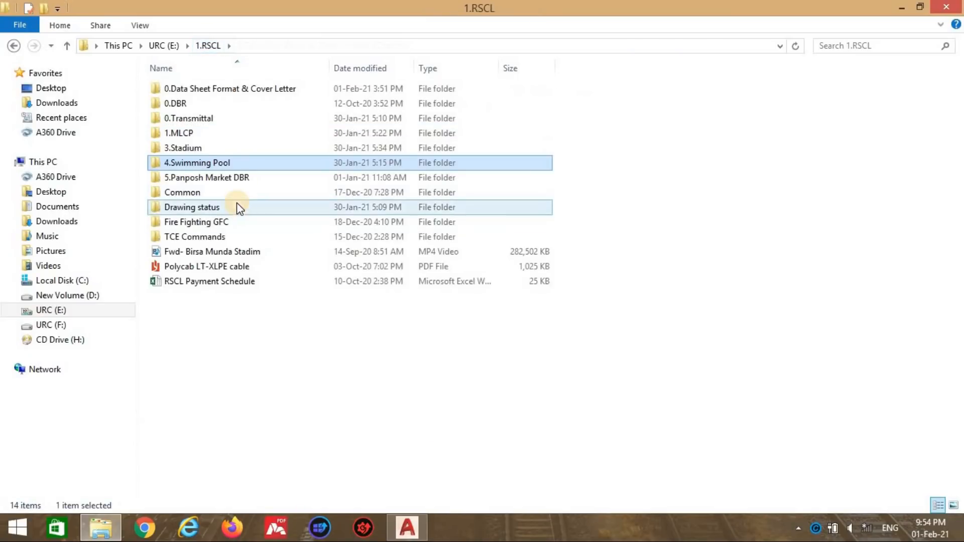
pyautogui.doubleClick(242, 148)
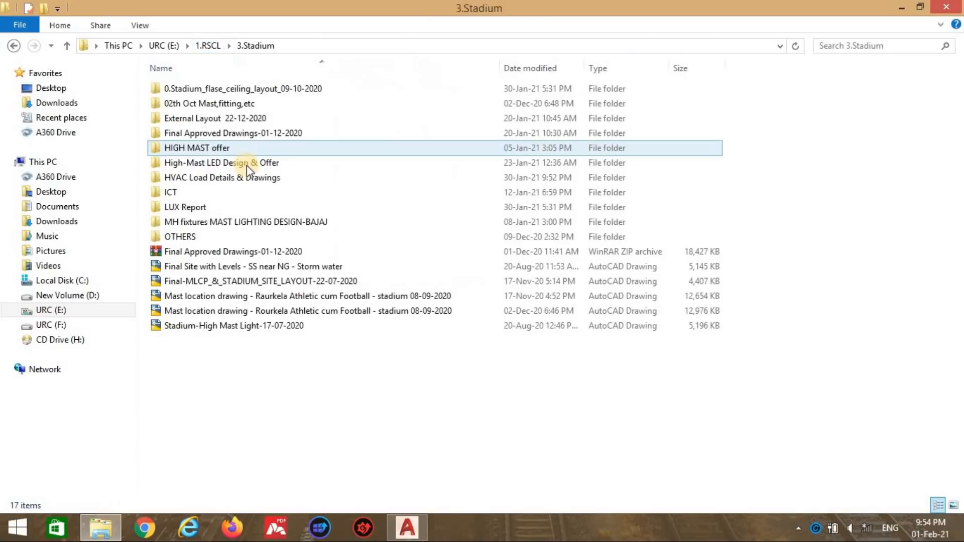
pyautogui.doubleClick(263, 206)
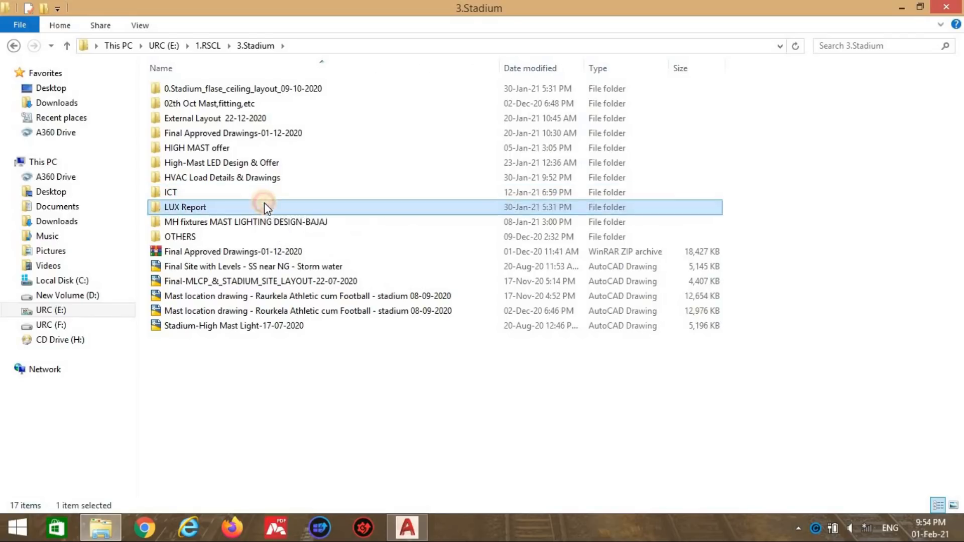
pyautogui.doubleClick(282, 88)
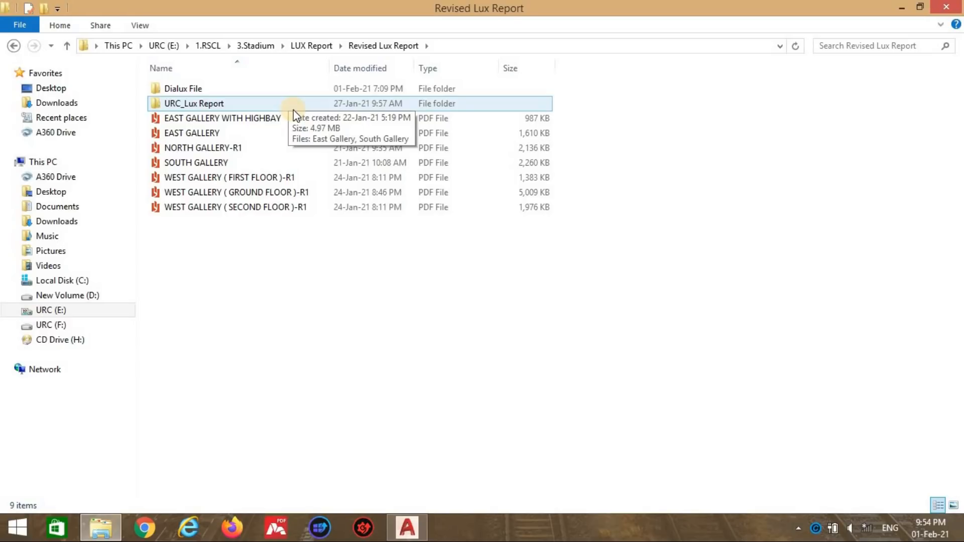
pyautogui.doubleClick(298, 89)
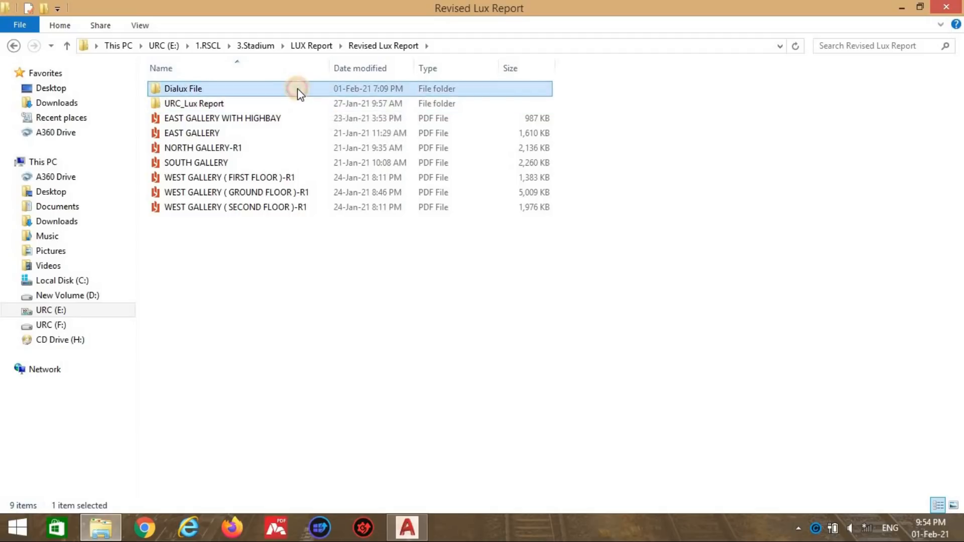
# Step: Copy the WEST Gallery FIRST FLOOR and SECOD FLOOR DIALux documents to the desktop and line them up beside the existing design files
pyautogui.click(416, 166)
pyautogui.click(421, 149)
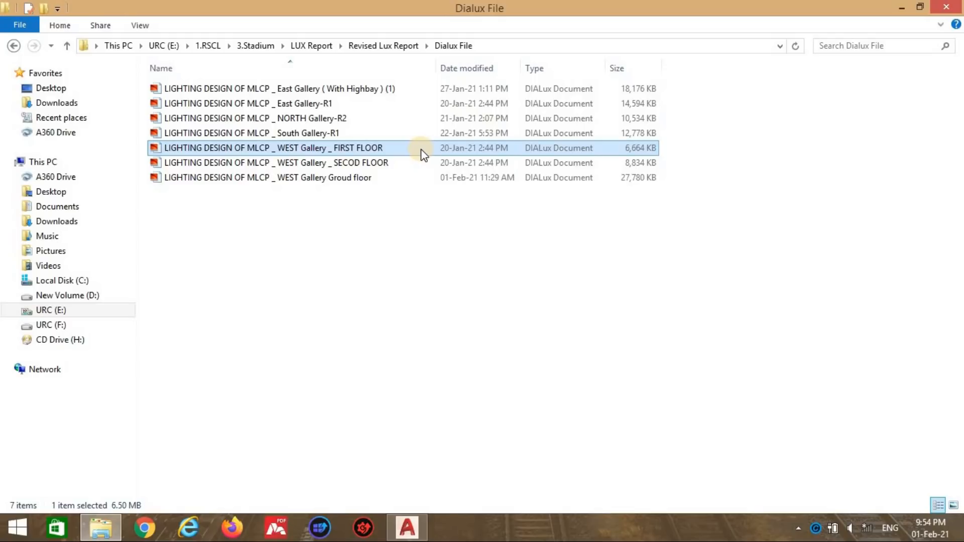
pyautogui.keyDown('ctrl'); pyautogui.click(424, 161); pyautogui.keyUp('ctrl')
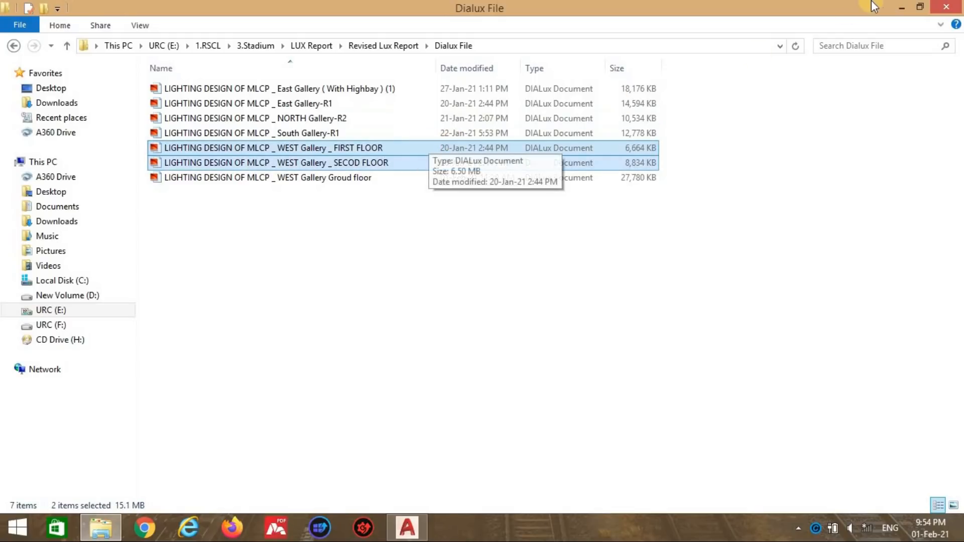
pyautogui.click(903, 6)
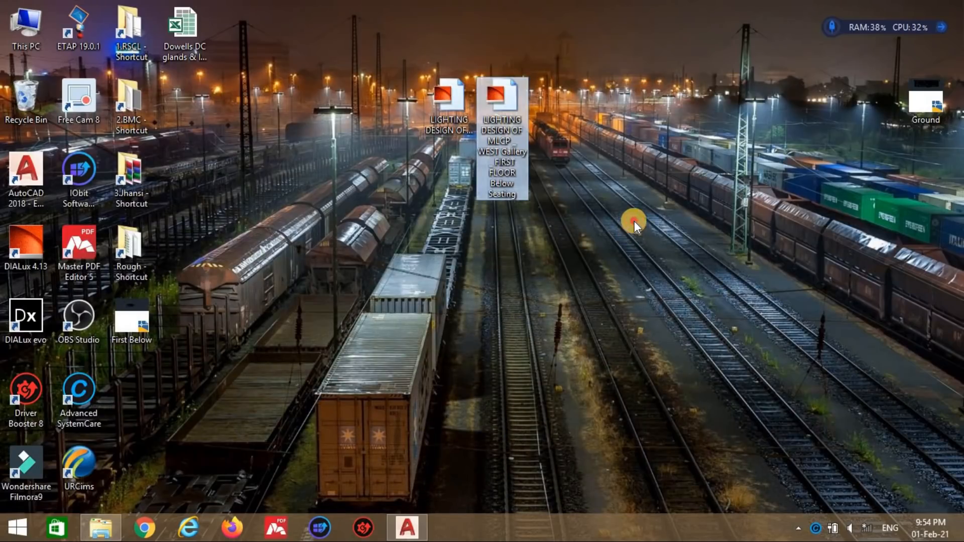
pyautogui.moveTo(153, 409); pyautogui.dragTo(576, 335)
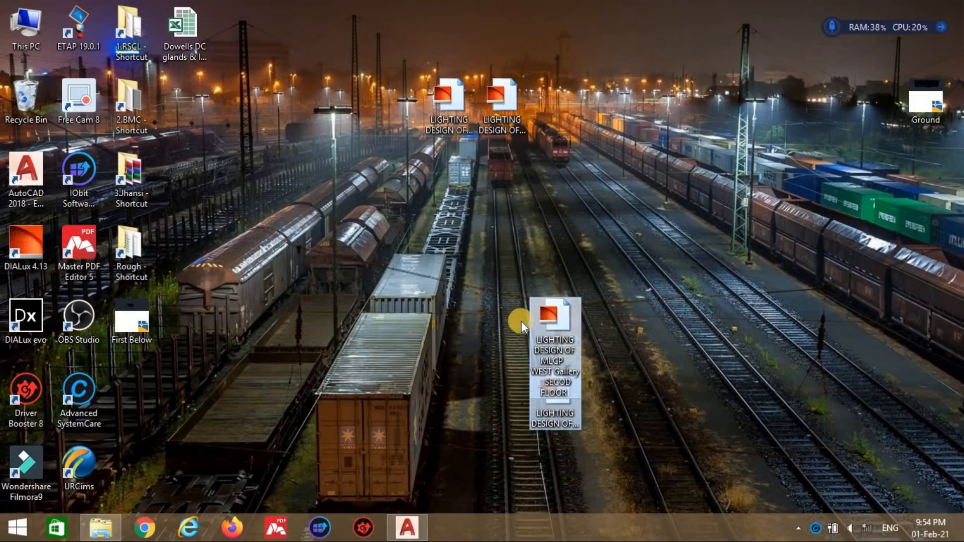
pyautogui.moveTo(565, 342); pyautogui.dragTo(511, 271)
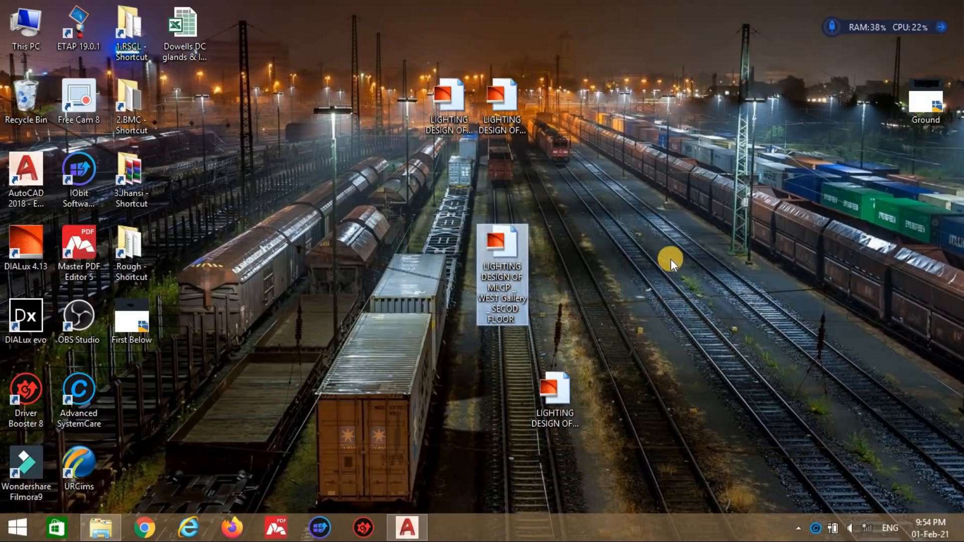
pyautogui.moveTo(558, 405); pyautogui.dragTo(558, 103)
pyautogui.moveTo(502, 246); pyautogui.dragTo(609, 101)
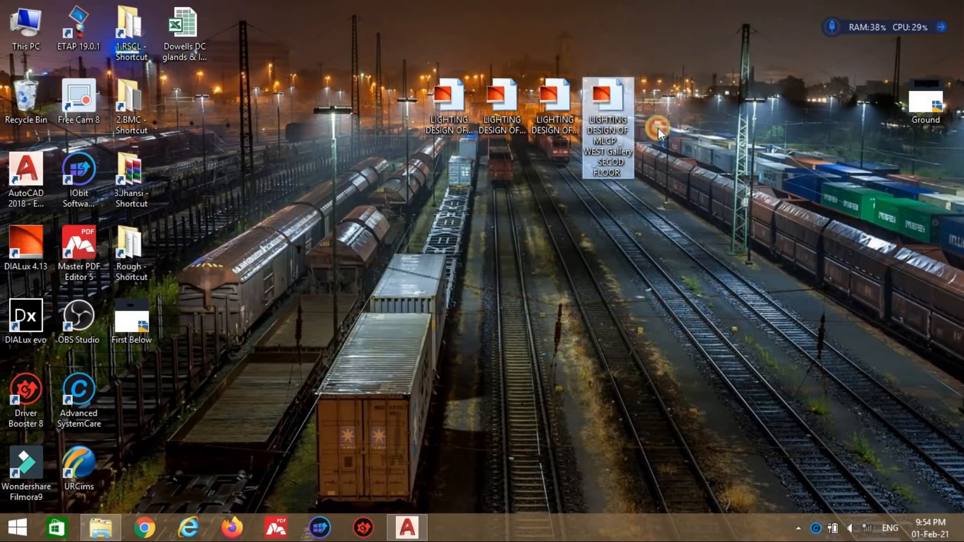
# Step: Open the copied WEST Gallery FIRST FLOOR lighting design from the desktop in DIALux 4.13
pyautogui.doubleClick(568, 104)
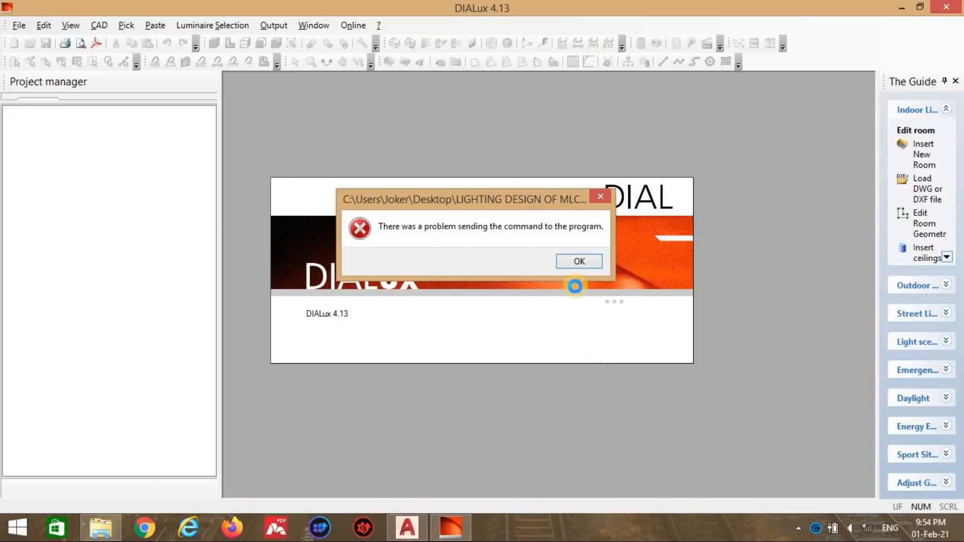
pyautogui.click(583, 262)
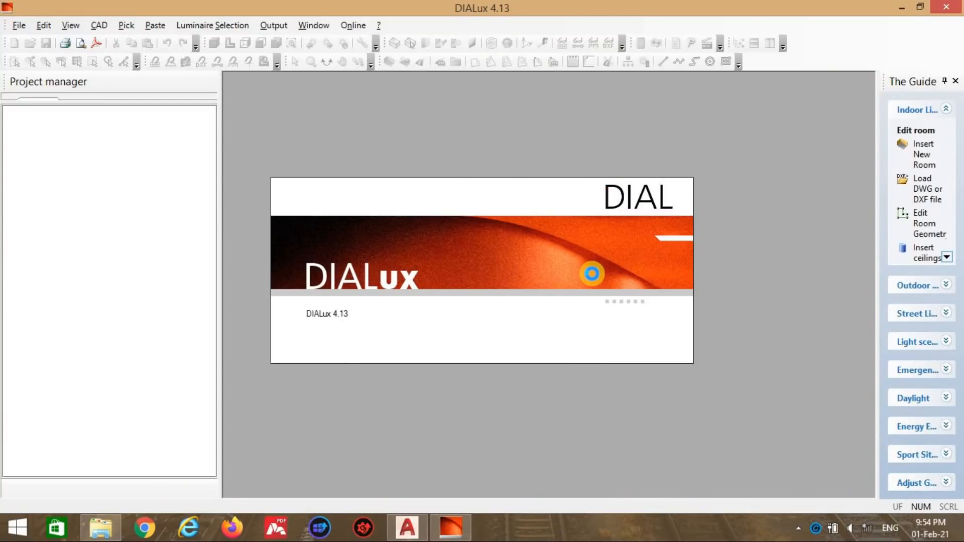